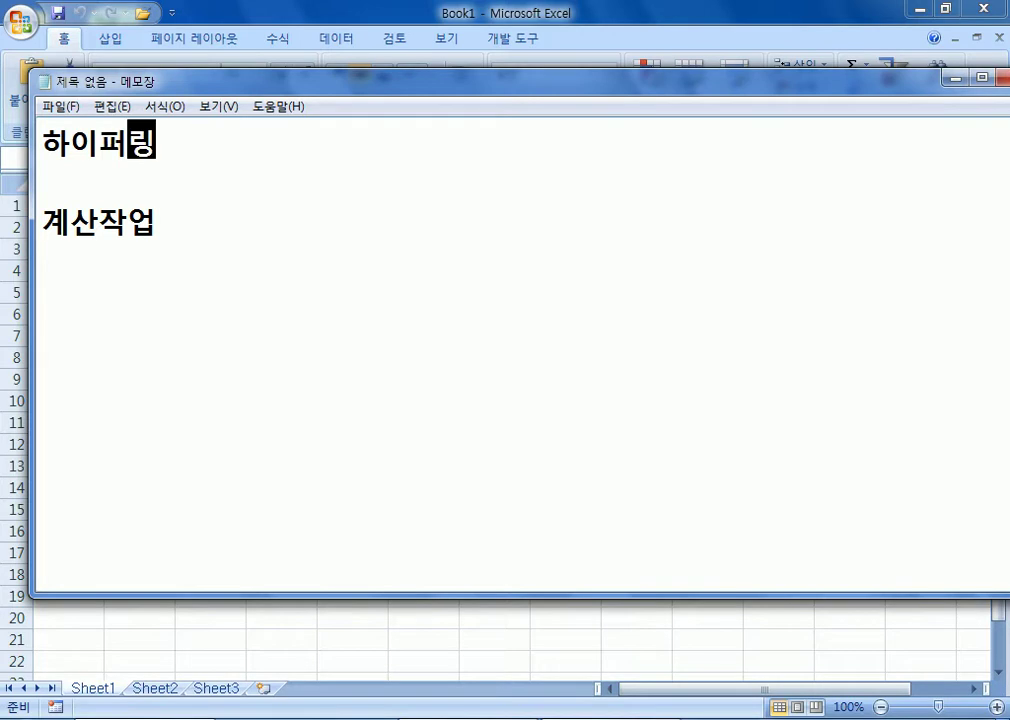
Complete the term on the first line of the note as "하이퍼링크(hyperlink)"
type("hy")
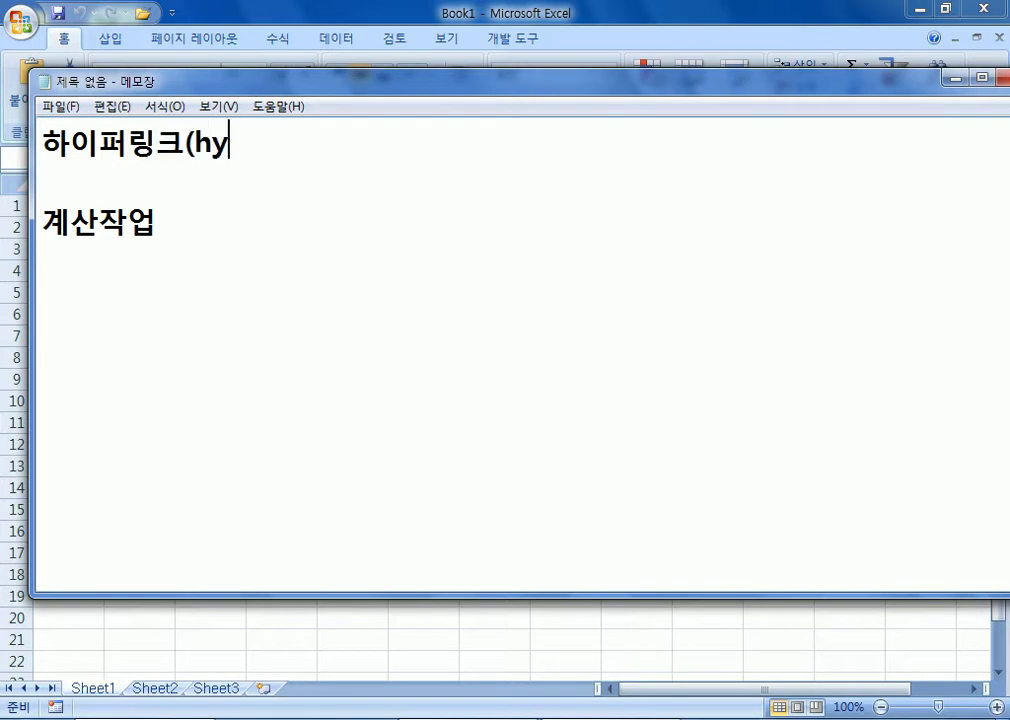
type("perli")
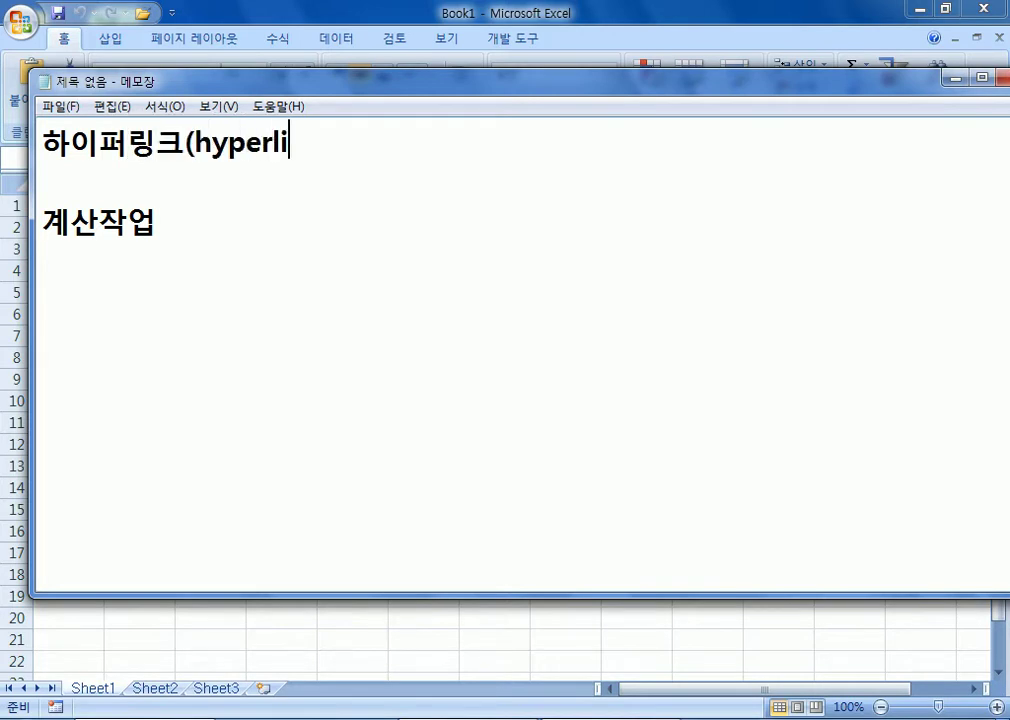
type("nk")
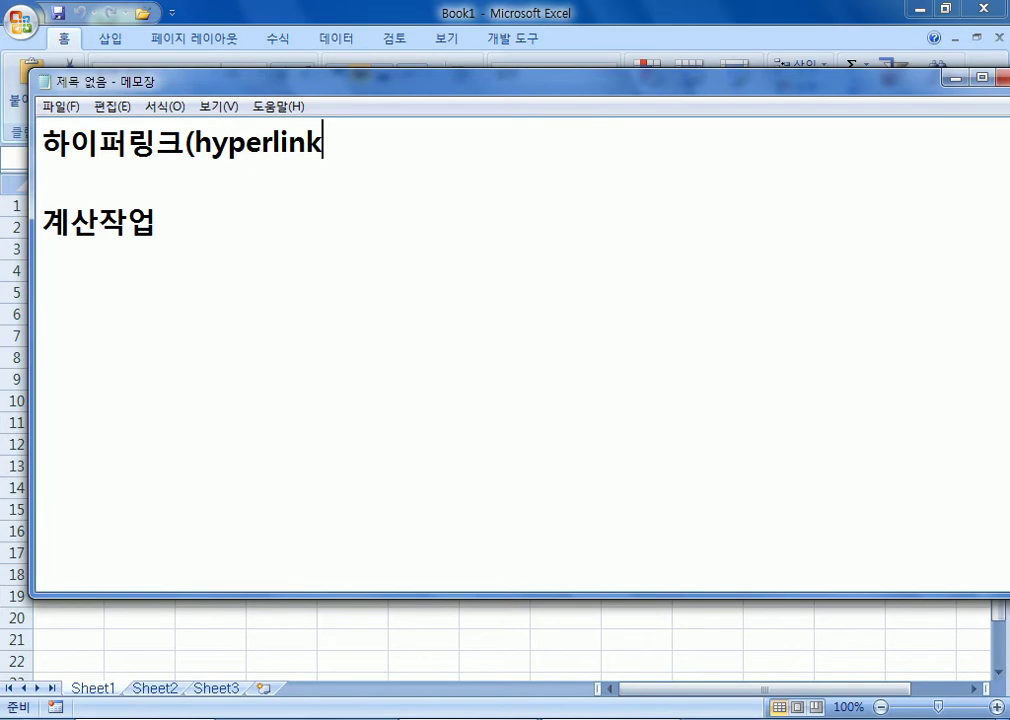
type(")")
Add the explanation " : 웹, 도움말에서 많이 사용" after the hyperlink term in the note
type(" : dnp")
key("BackSpace")
key("BackSpace")
key("BackSpace")
key("Hangul")
type("웨ㅂ, 도움말")
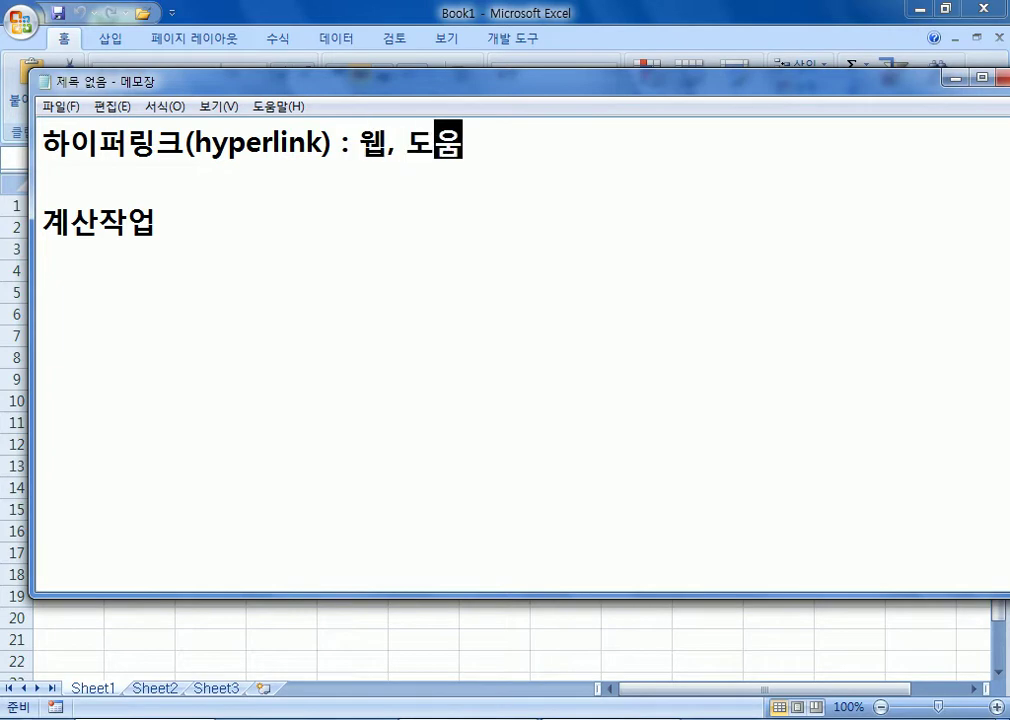
type("에서 많이 사")
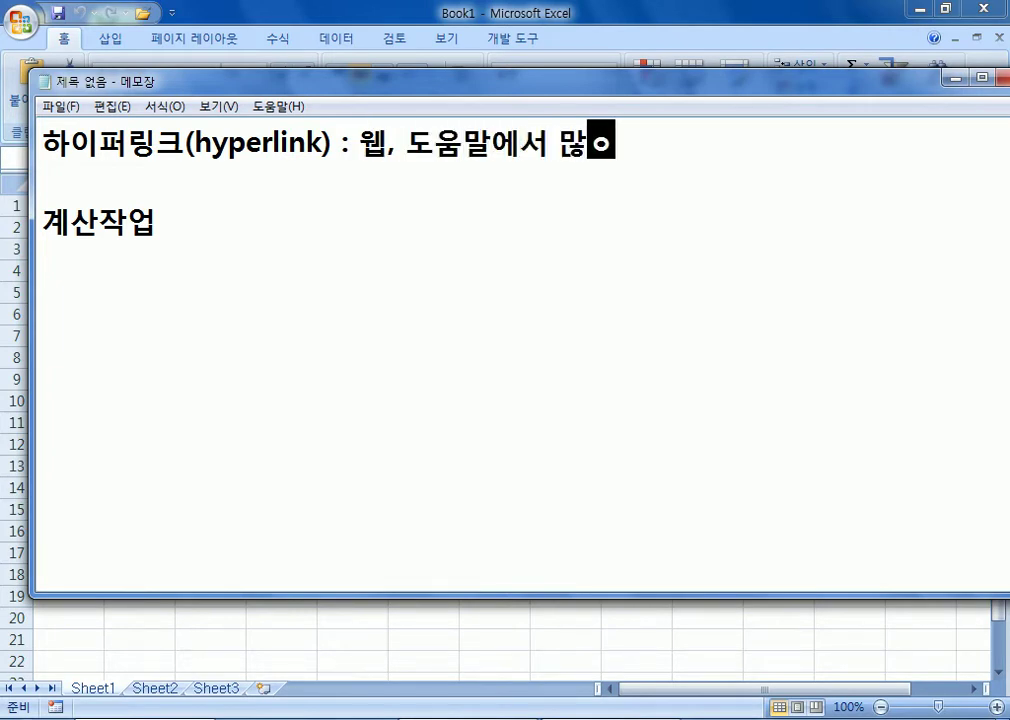
type("용")
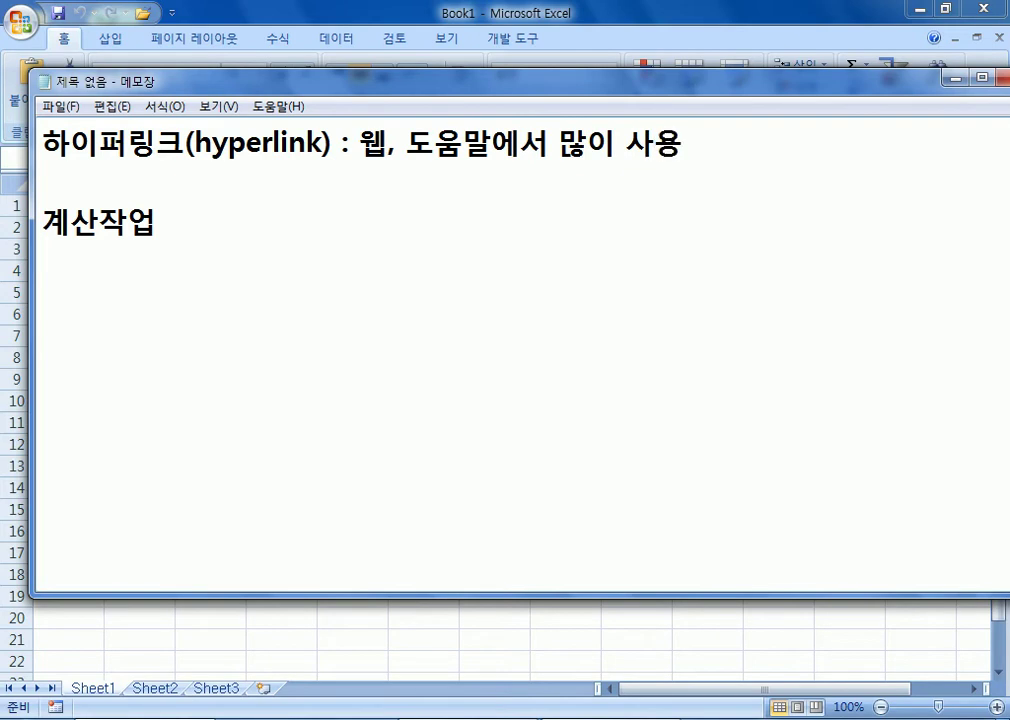
Extend the hyperlink note with ", 엑셀, 파워포인트, 한글, 워드에서도 많이 사용" and add two blank lines below it
key("space")
type("엑셀, 파우워포인ㅌ,")
key("BackSpace")
key("BackSpace")
type("트, 한글")
type(", 워등")
type("에서도 많이 ㅅ")
type("ㅏ용")
left_click_drag(153, 89, 123, 75)
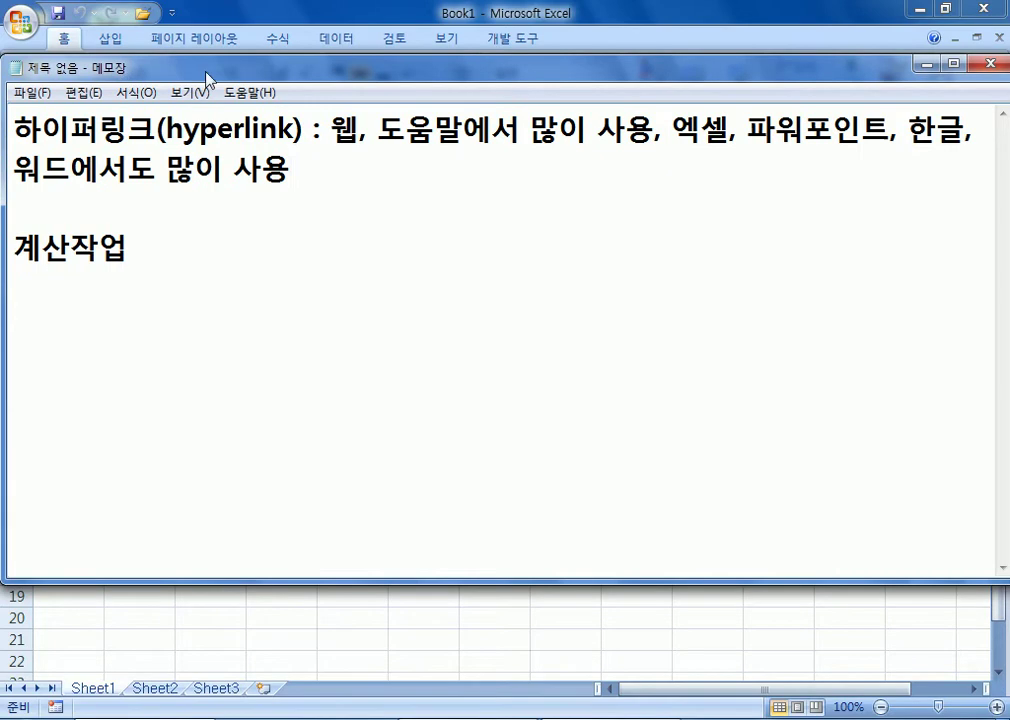
key("Return")
key("Return")
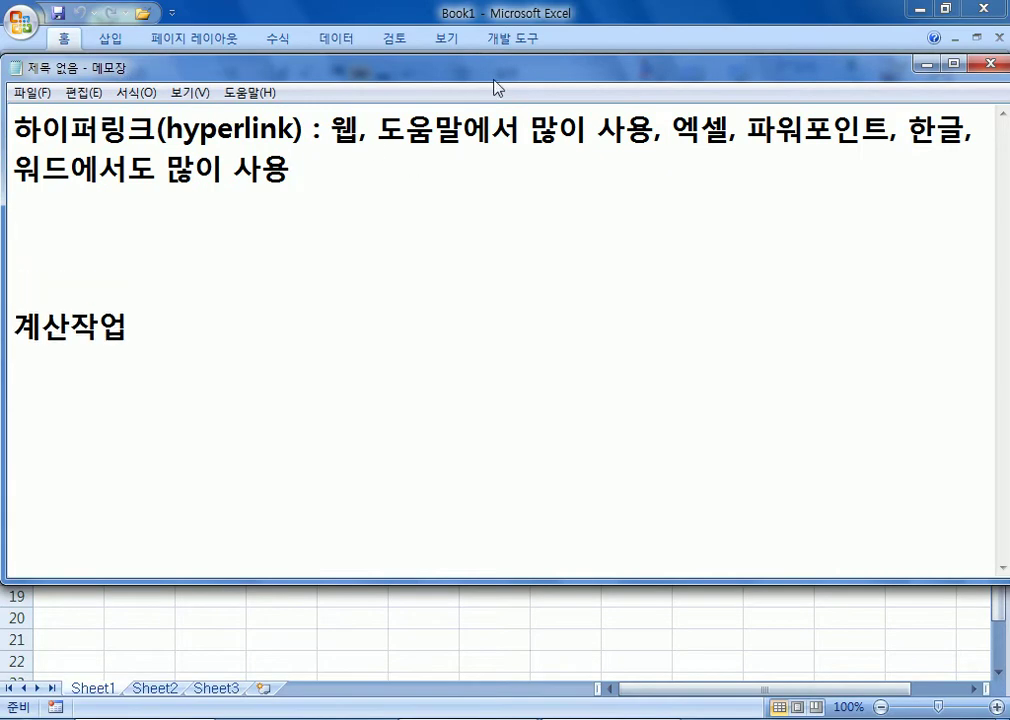
Switch to the Excel workbook and enter the title "목차" in cell A1 of Sheet1
left_click(633, 20)
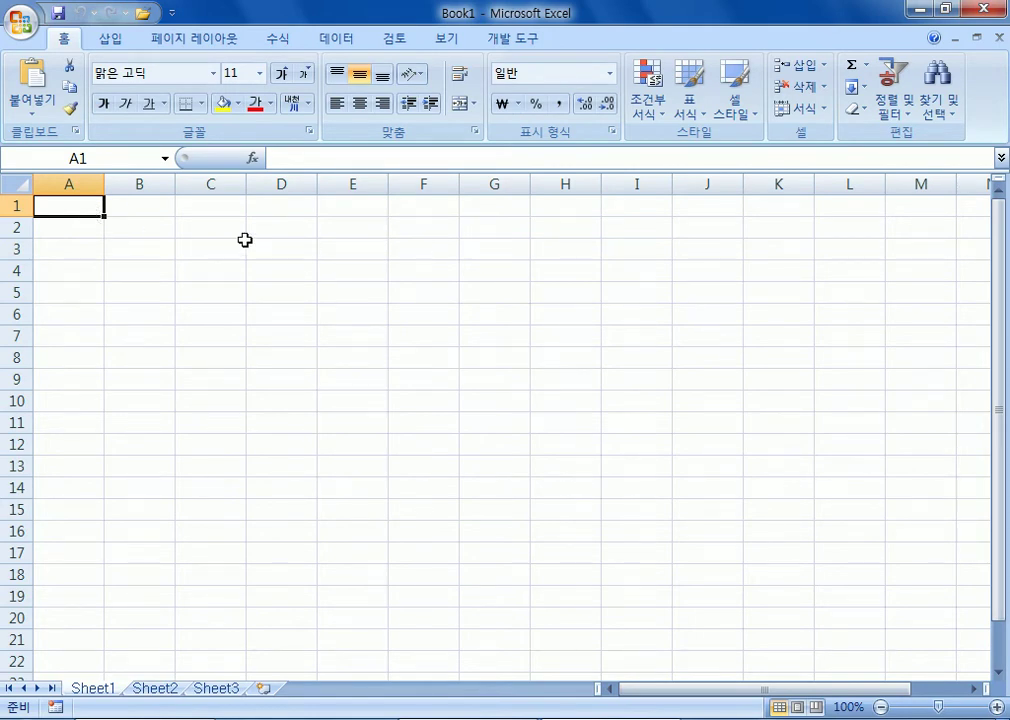
left_click(86, 228)
left_click(77, 208)
type("ahrck")
key("Escape")
key("Hangul")
type("목차")
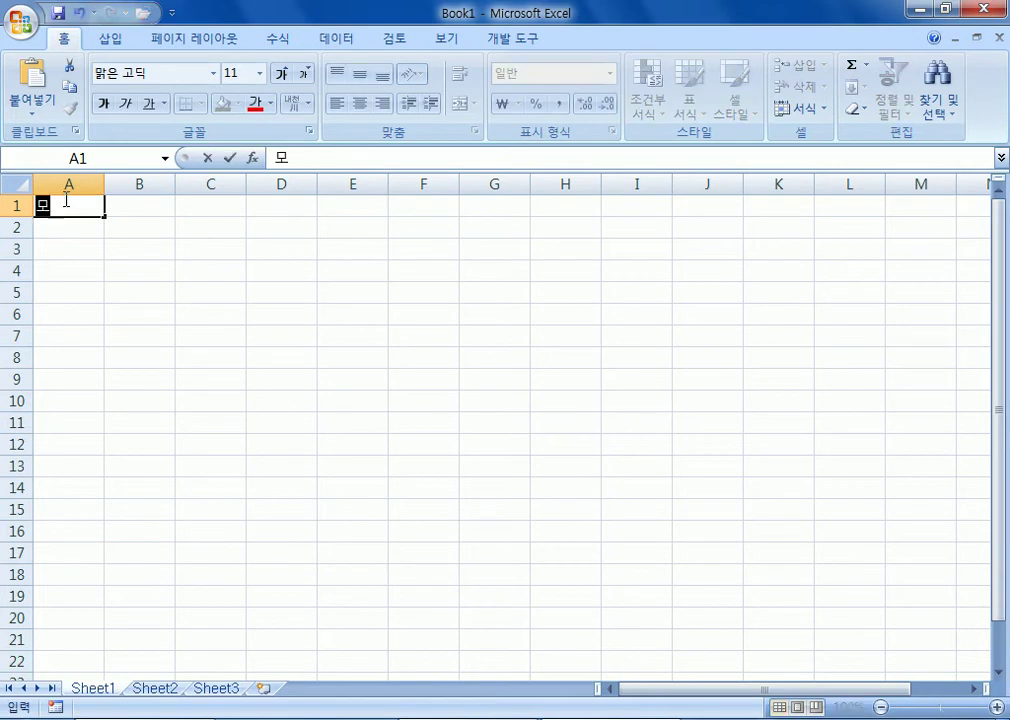
key("Return")
Enter the contents entries "1. 서론" in cell A3 and "2. 본론" in cell A5
key("Down")
type("1.")
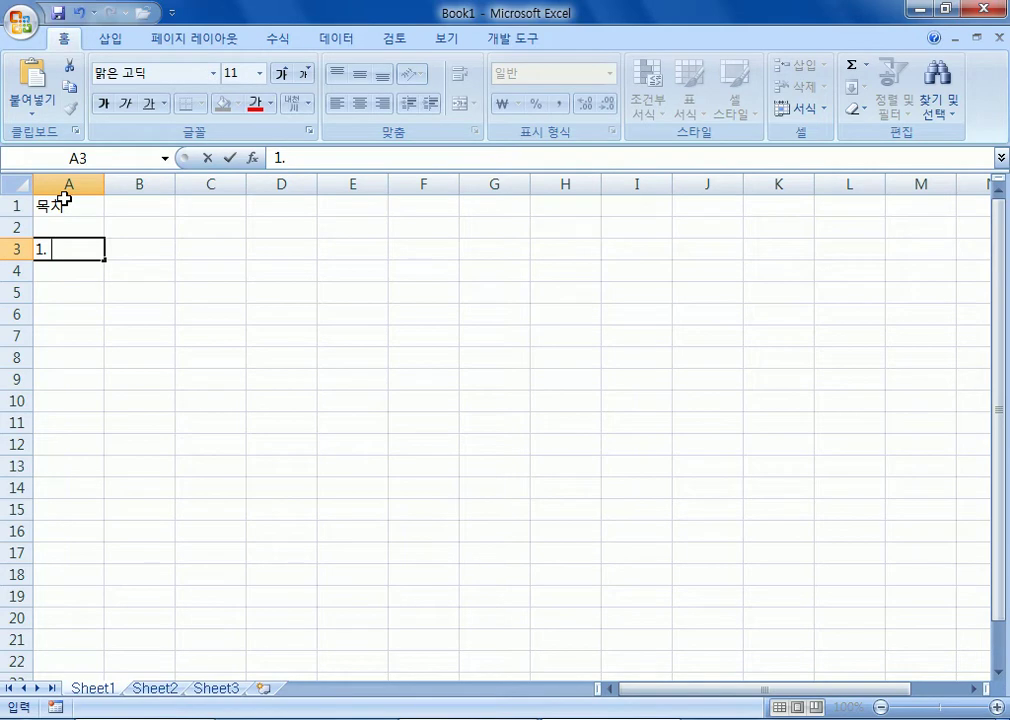
type(" 서로")
key("Return")
key("Return")
type("2. 본론")
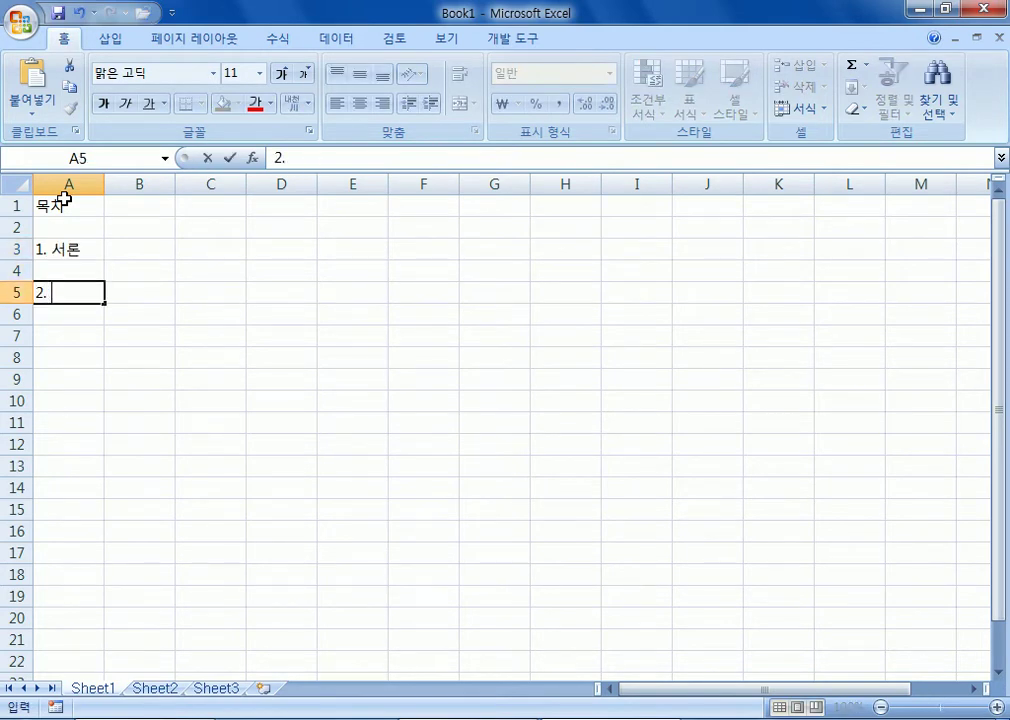
key("Return")
key("Return")
key("Return")
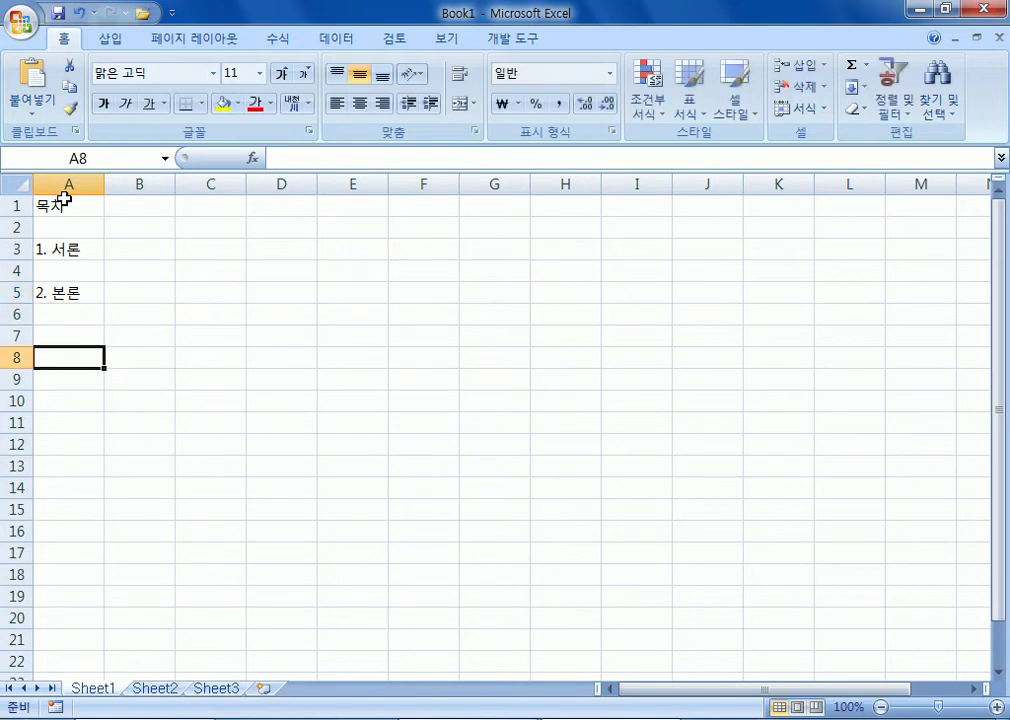
List the sub-items "1) 소", "2) 중" and "3) 대" in cells A6 to A8
key("Up")
key("Up")
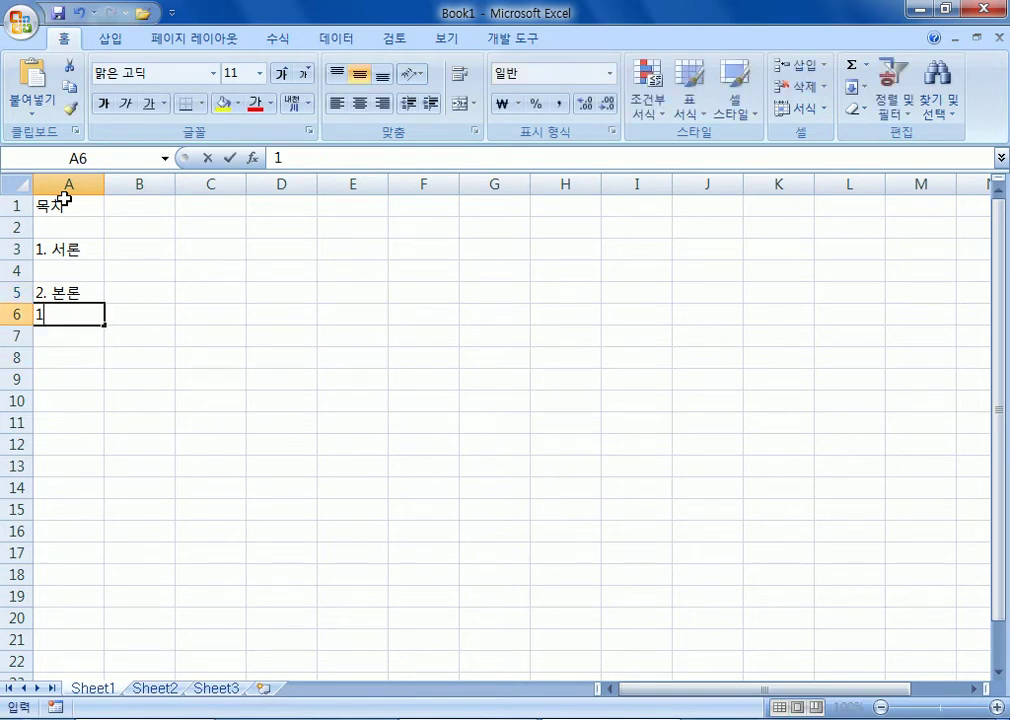
type("1)")
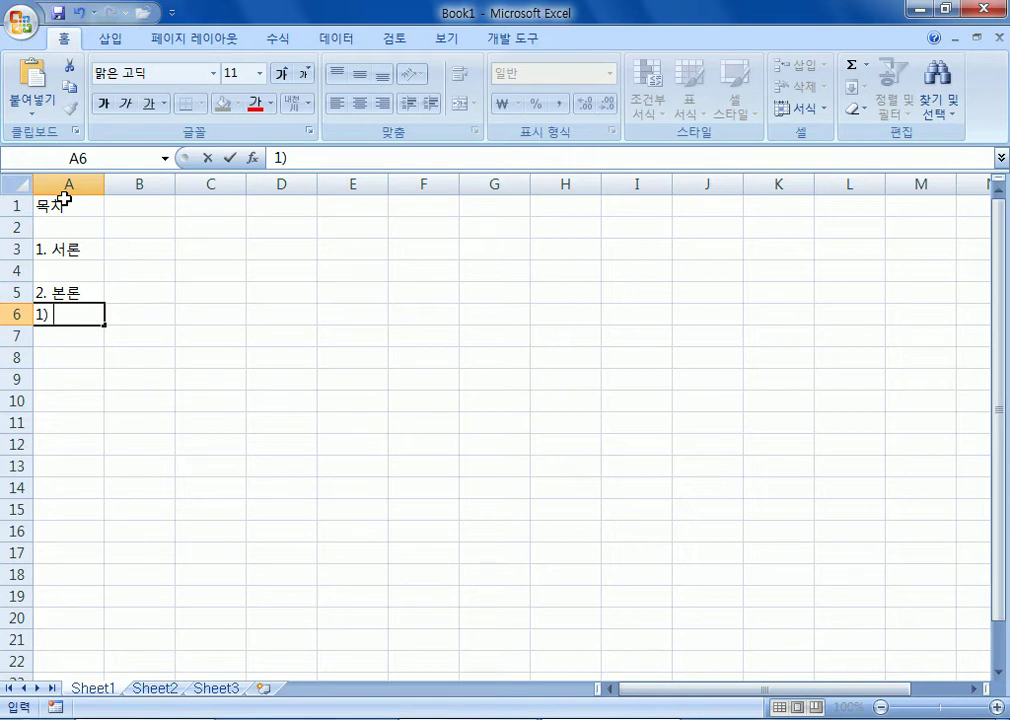
type("소")
key("Return")
type("2) 주")
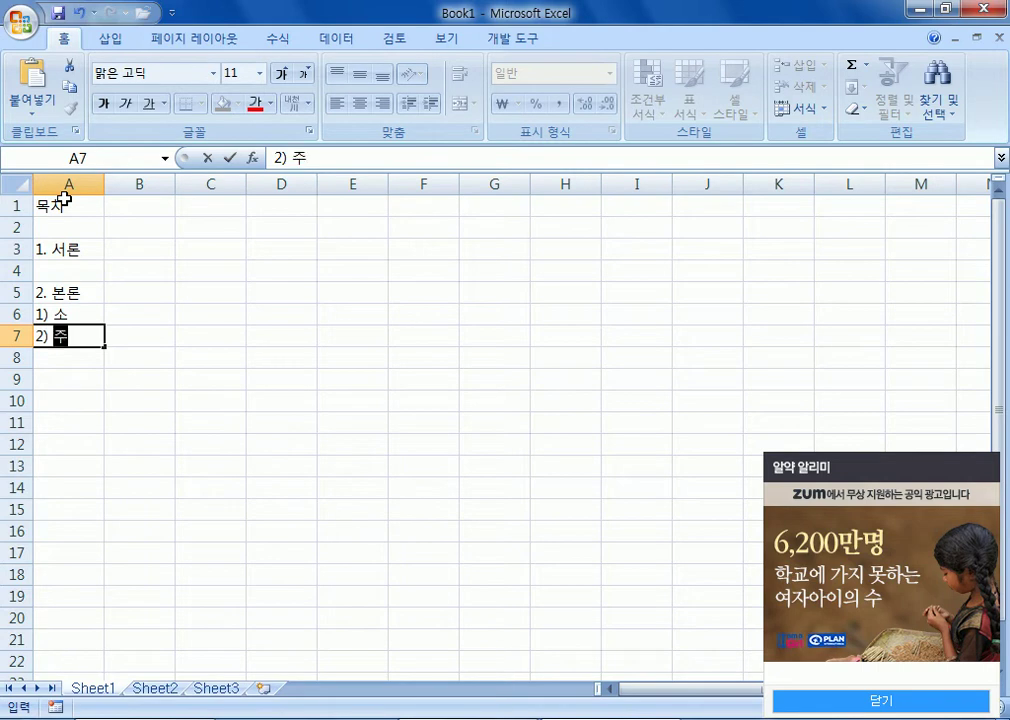
type("ㅇ")
key("Return")
type("3) 대")
key("Return")
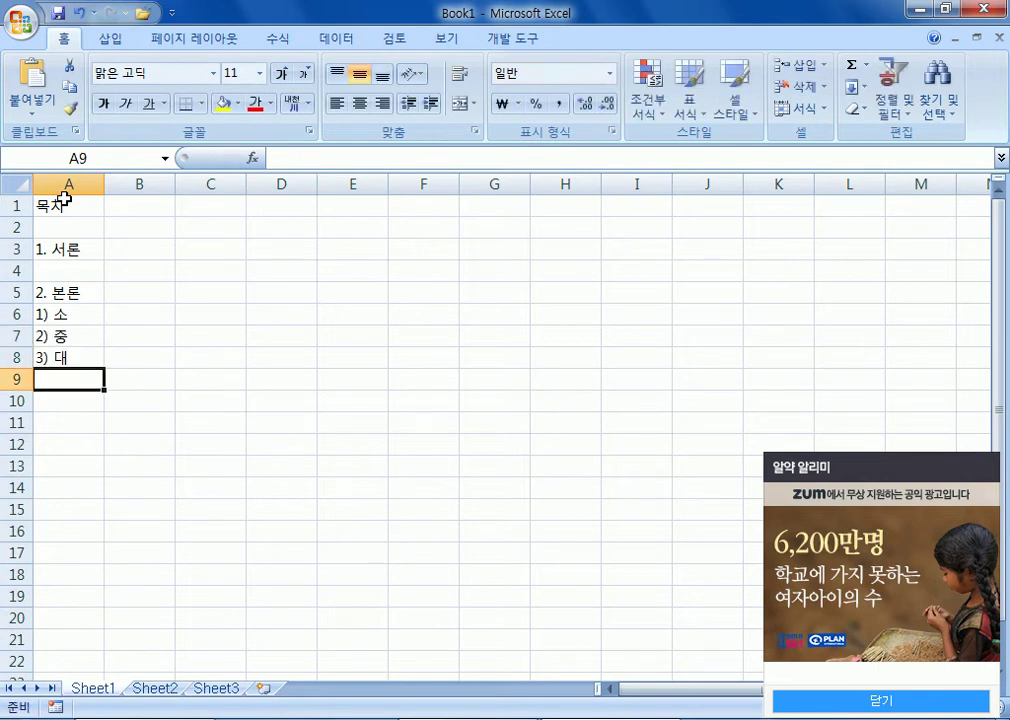
Enter "3. 결론" in cell A10 and dismiss the advertisement pop-up
key("Return")
type("3. 결론")
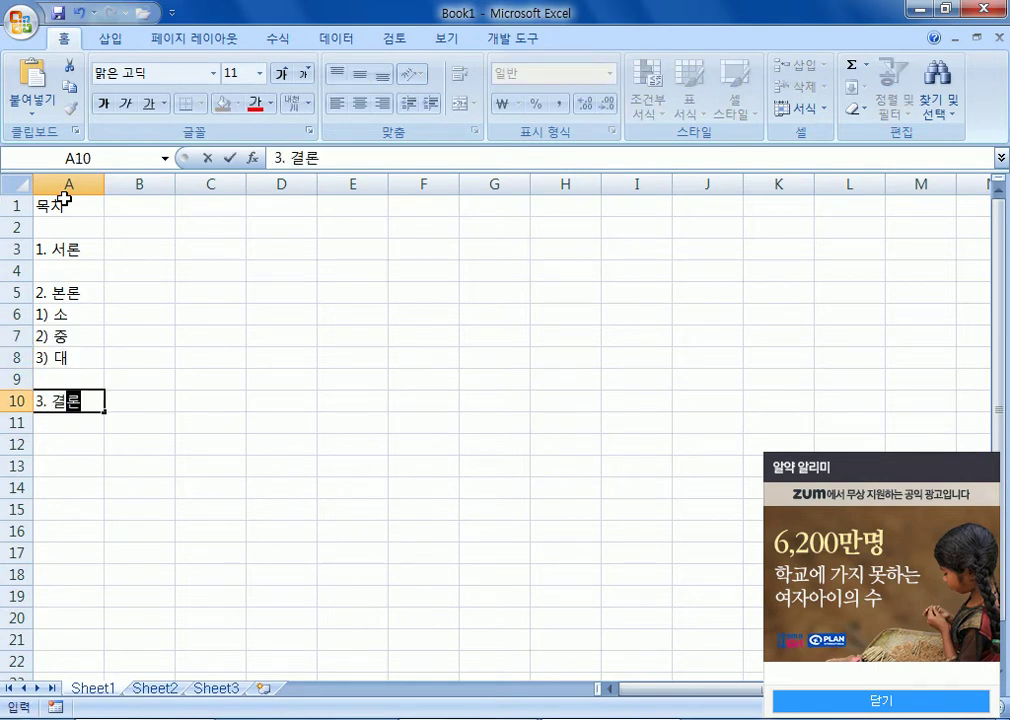
key("Return")
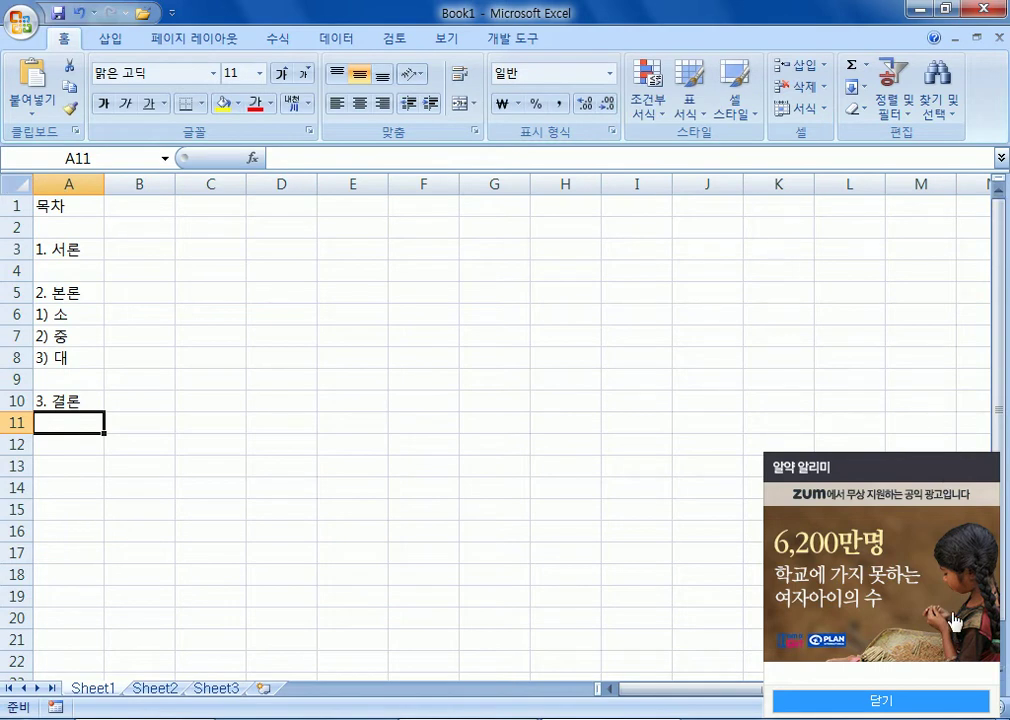
left_click(890, 700)
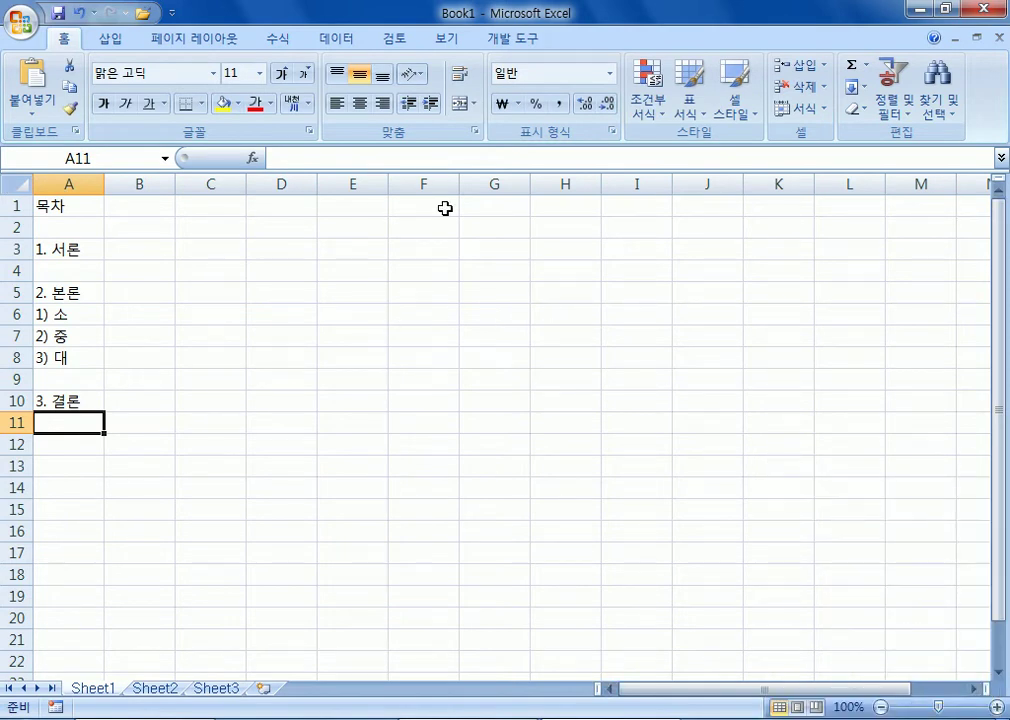
Enter the heading "서론" in cell B2 of Sheet2
left_click(160, 689)
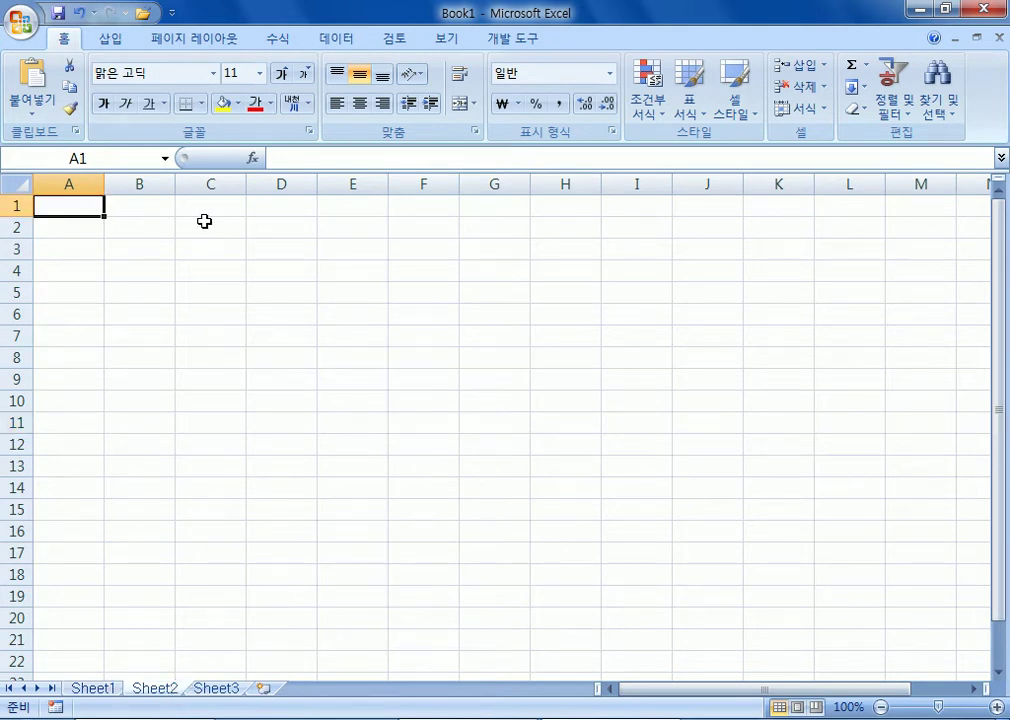
left_click(164, 225)
type("서론")
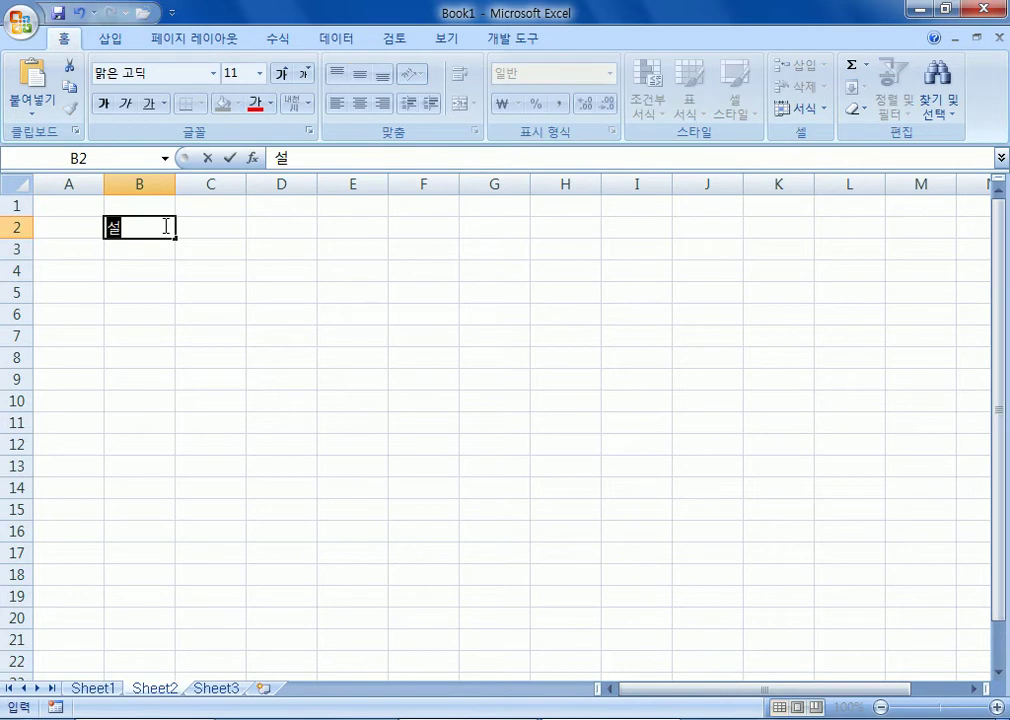
key("Return")
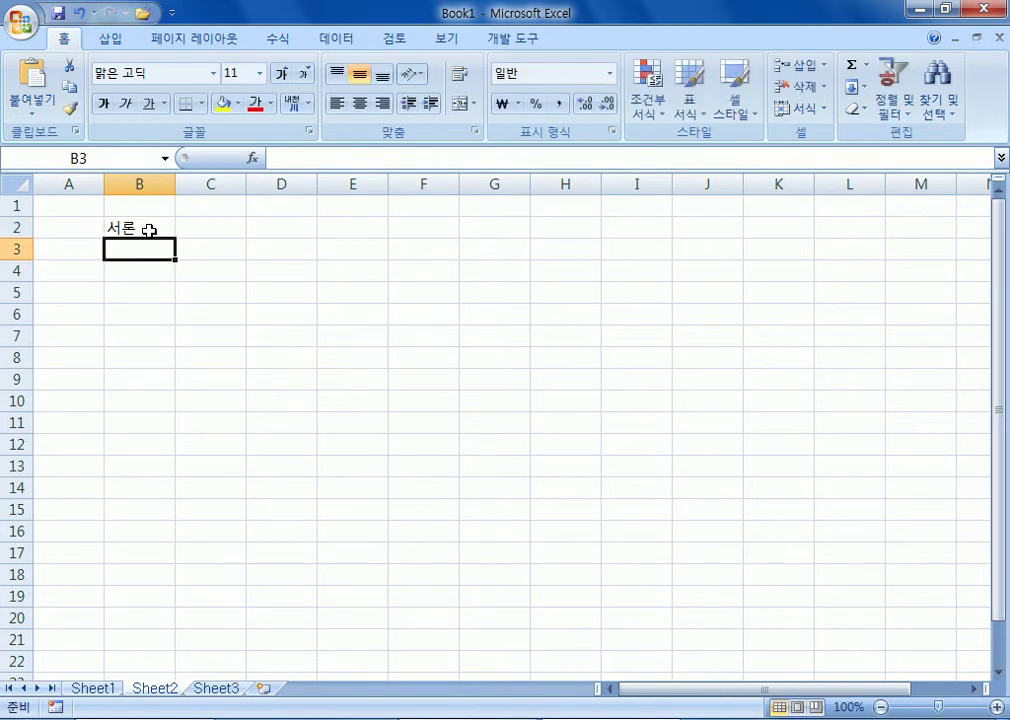
Enter the sentence "서론 내용이 적혀 있다." in cell B4 of Sheet2
left_click(144, 274)
type("ㅅㅓ론 내용이 ㅈㅓㄱㅇㅕ")
key("BackSpace")
key("BackSpace")
type("ㅎㅕ ㅇㅣㄷㅏ.")
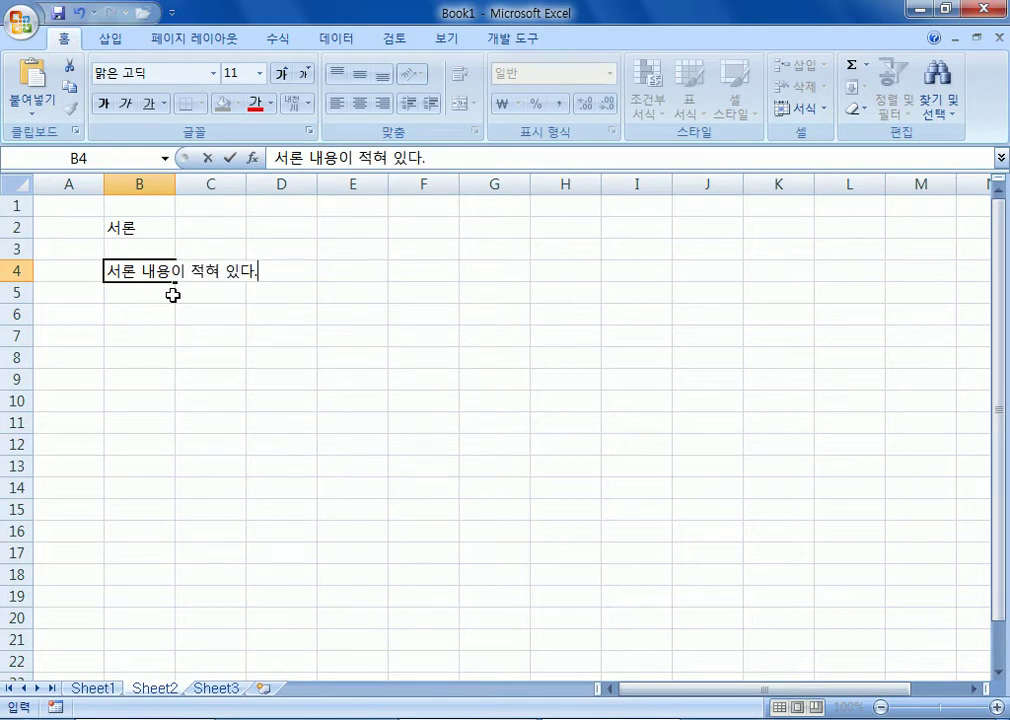
key("Left")
key("Right")
key("Right")
key("Left")
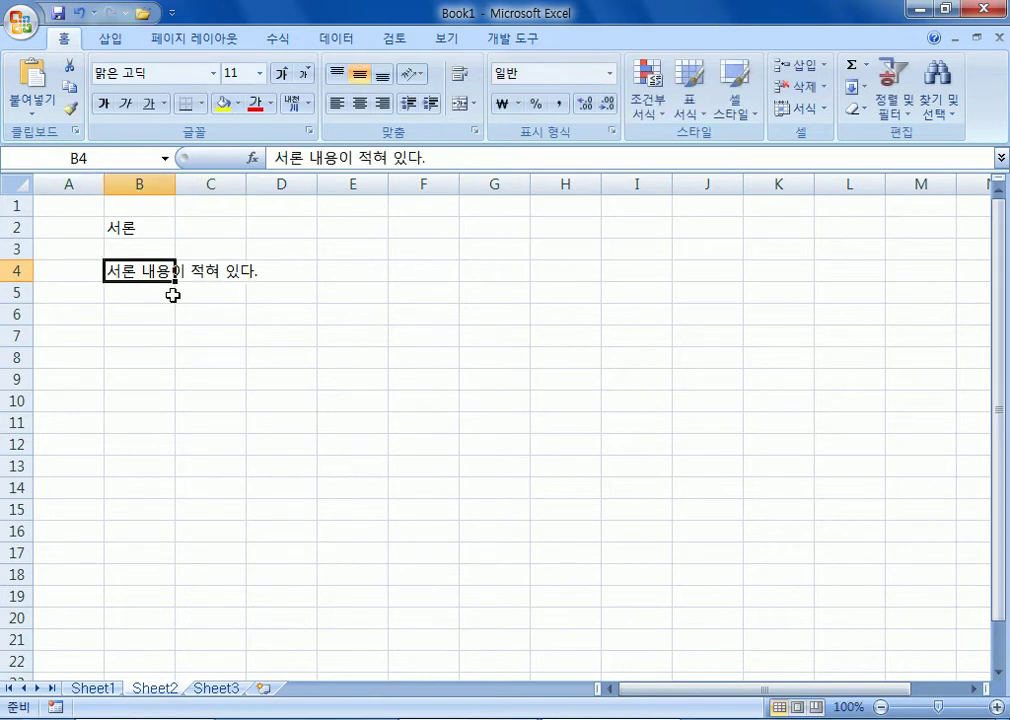
Remove the space before "있다" so that cell B4 reads "서론 내용이 적혀있다."
key("F2")
key("Left")
key("Left")
key("Delete")
key("Return")
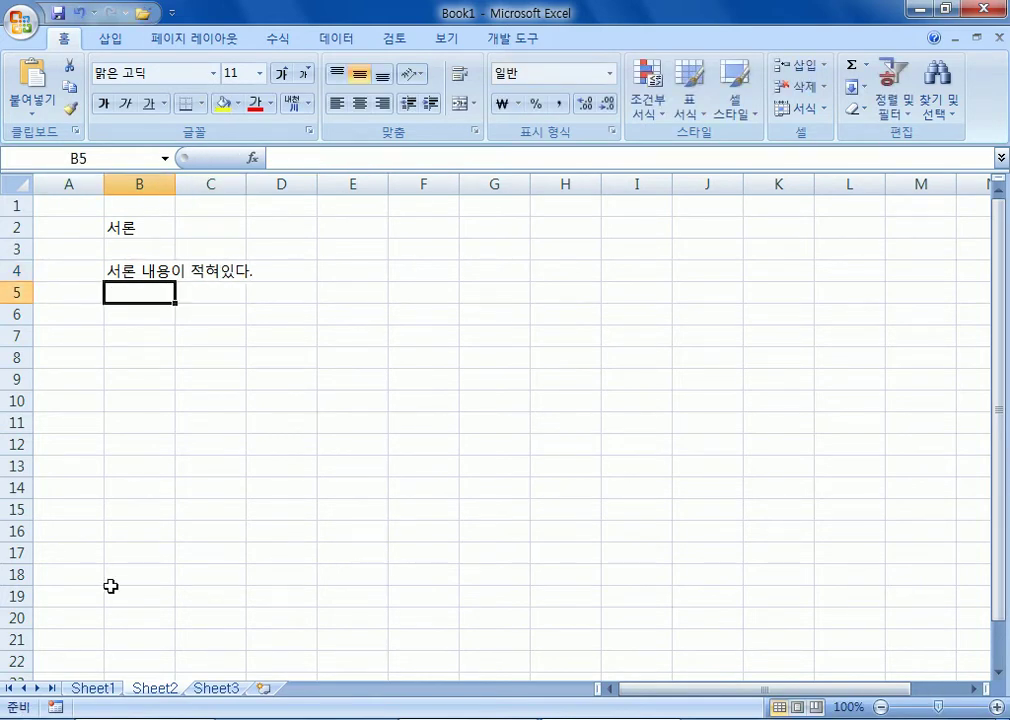
Enter the heading "본론" in cell B2 of Sheet3
left_click(224, 689)
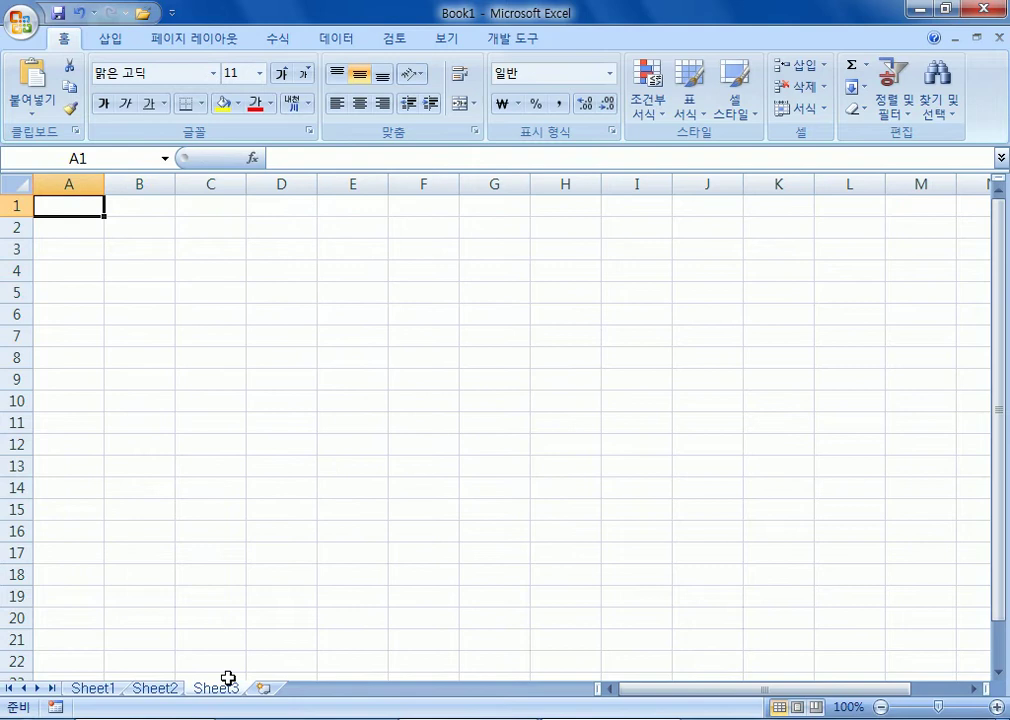
left_click(140, 229)
type("ㅂ")
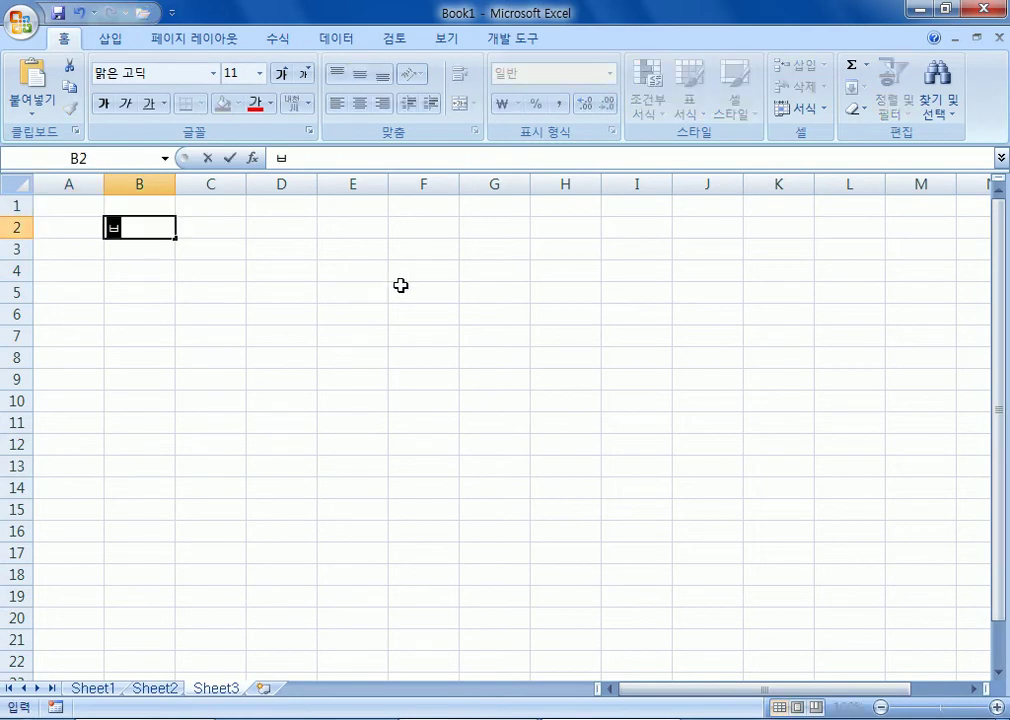
type("론")
key("Return")
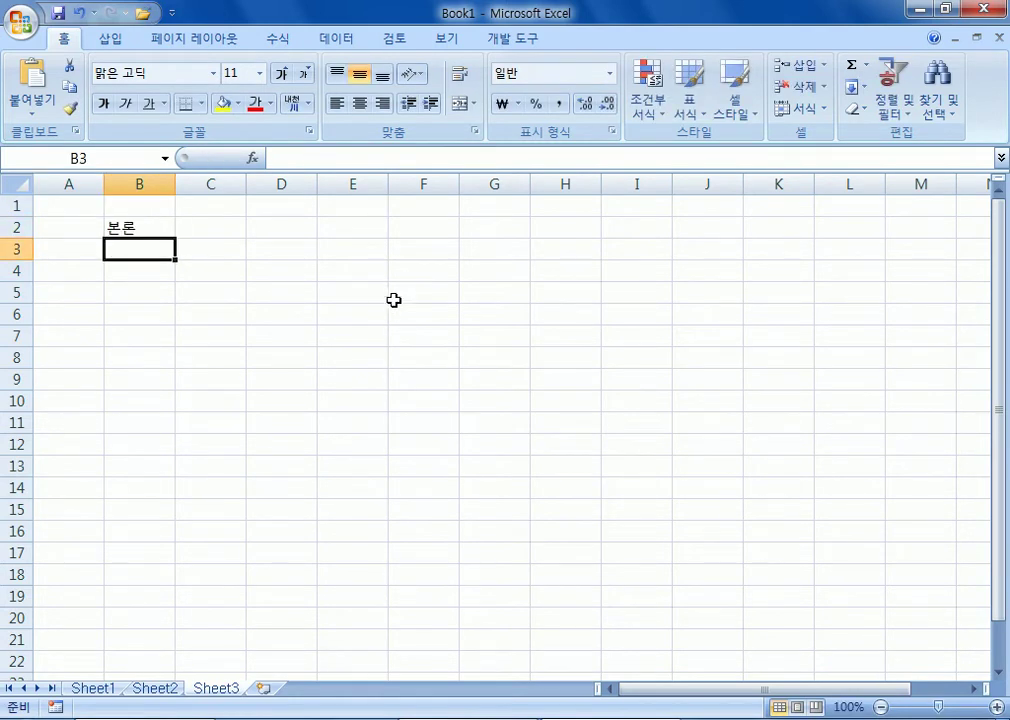
Check the contents list on Sheet1 and enter "1. 소", "2. 중" and "3. 대" in cells B4, D4 and F4 of Sheet3
left_click(95, 689)
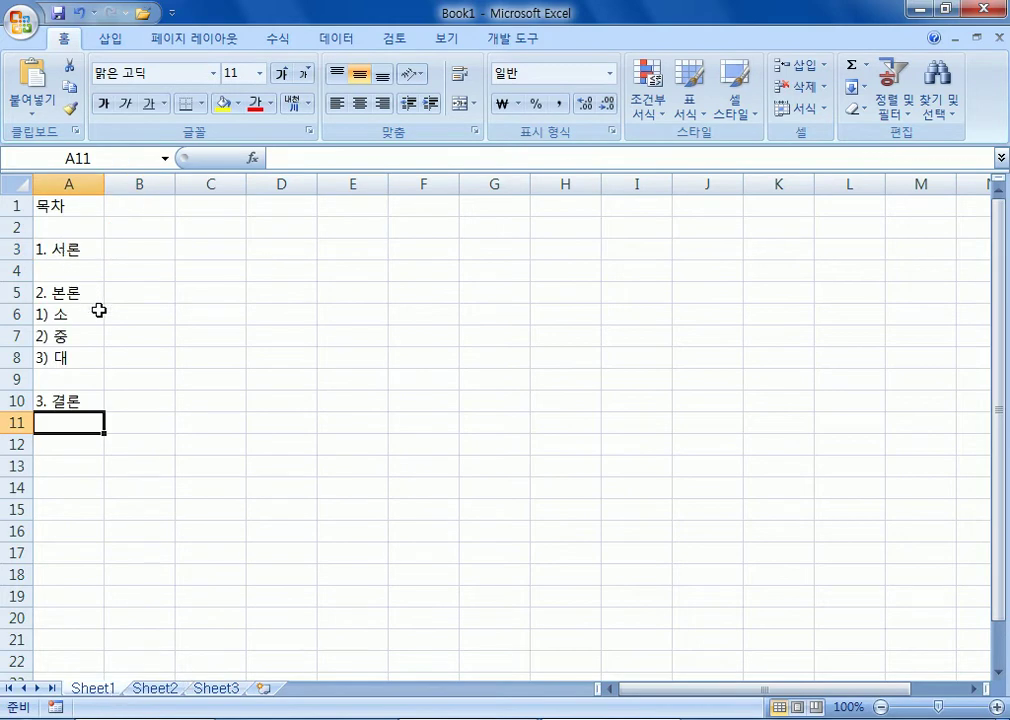
left_click(212, 689)
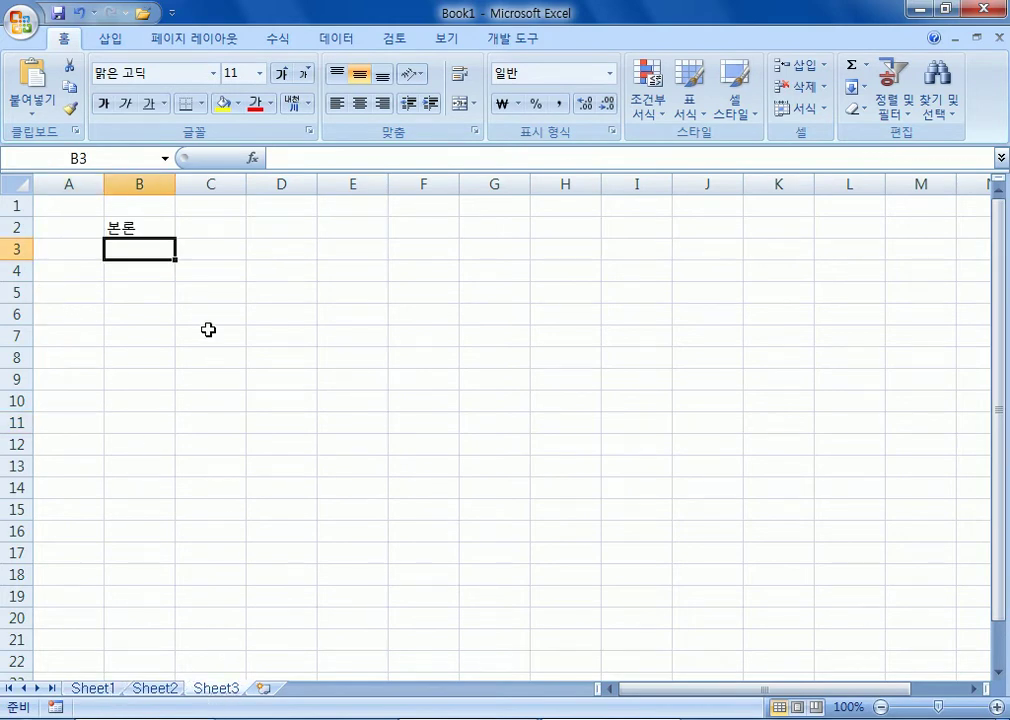
key("Up")
key("Down")
key("Down")
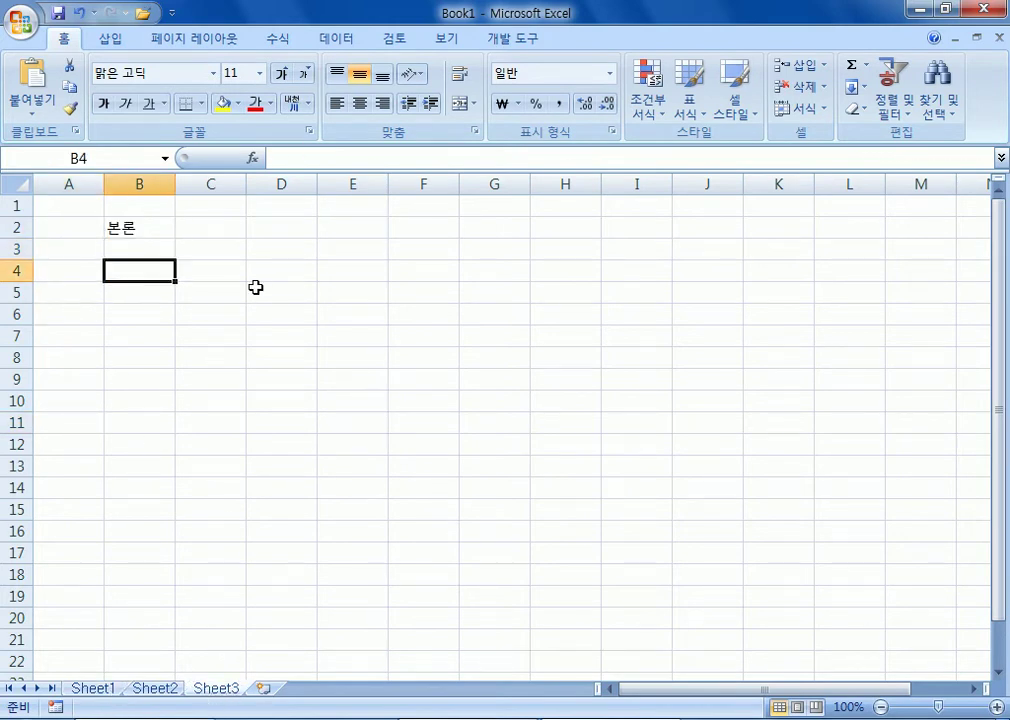
type("1.")
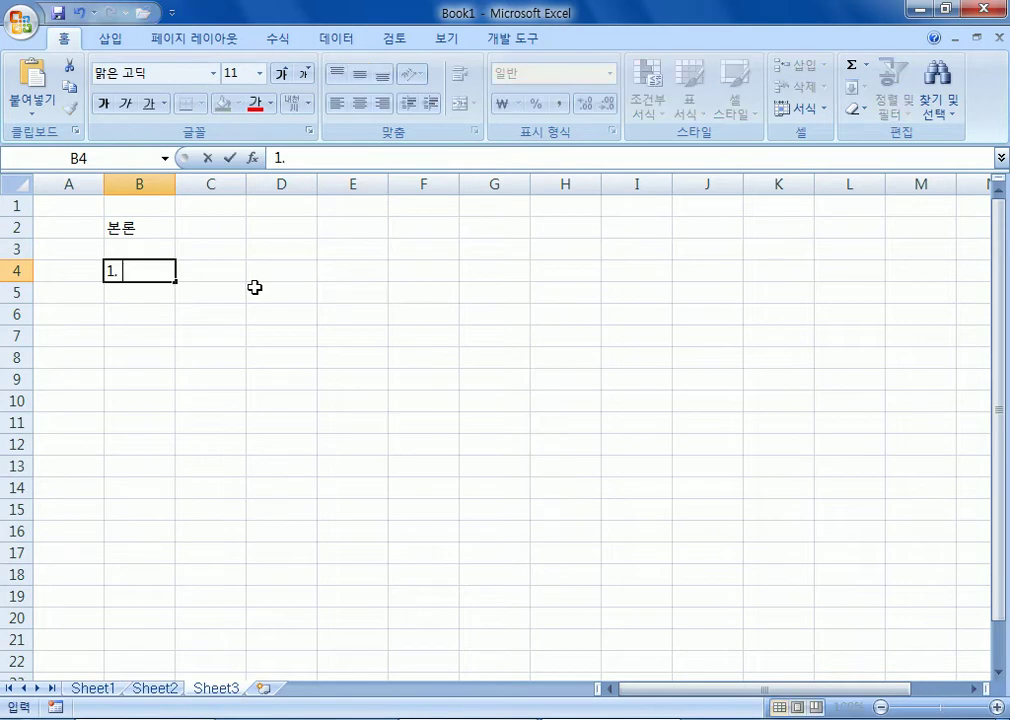
type(" 소")
left_click(255, 283)
type("2. 중")
key("Right")
key("Right")
type("3. 대")
key("Return")
key("Return")
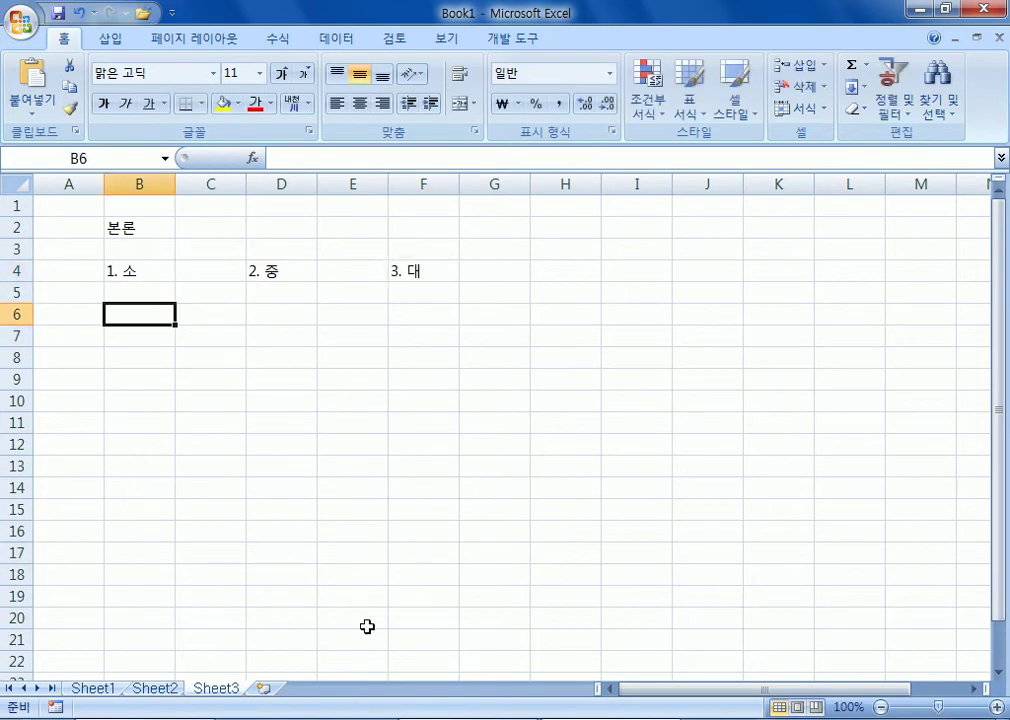
Add a new worksheet after Sheet3 and enter the heading "결론" in its cell B2
left_click(264, 689)
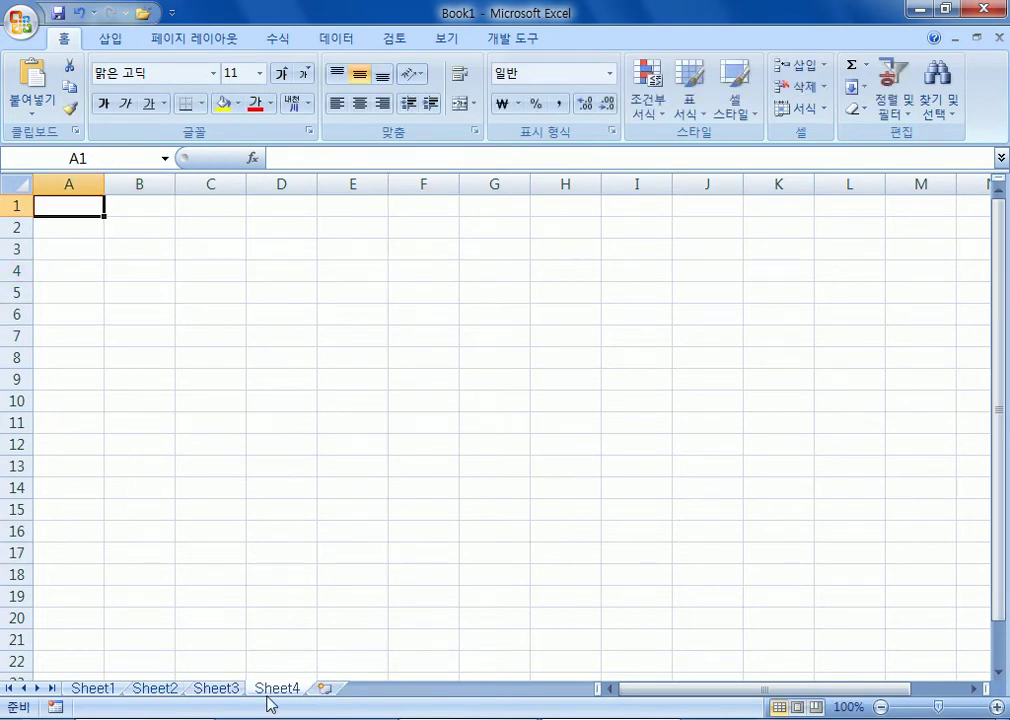
left_click(148, 242)
type("결로")
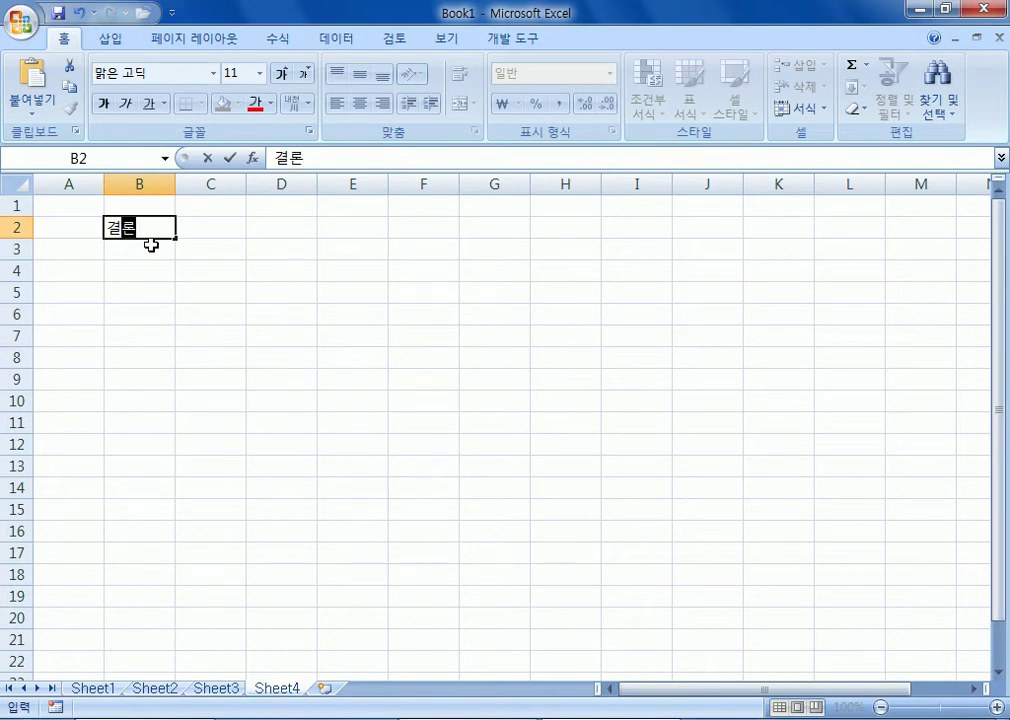
key("Return")
Enter the sentence "본 문건은 임시 문서입니다." in cell B4 of Sheet4
key("Return")
type("보")
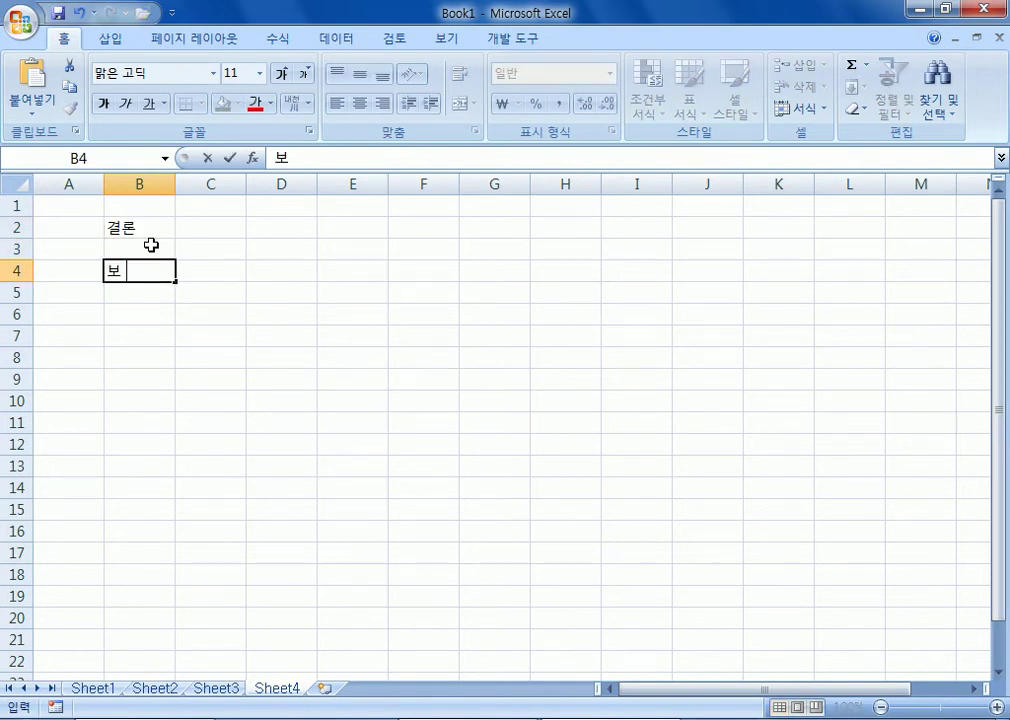
type("ㄴ 문건은")
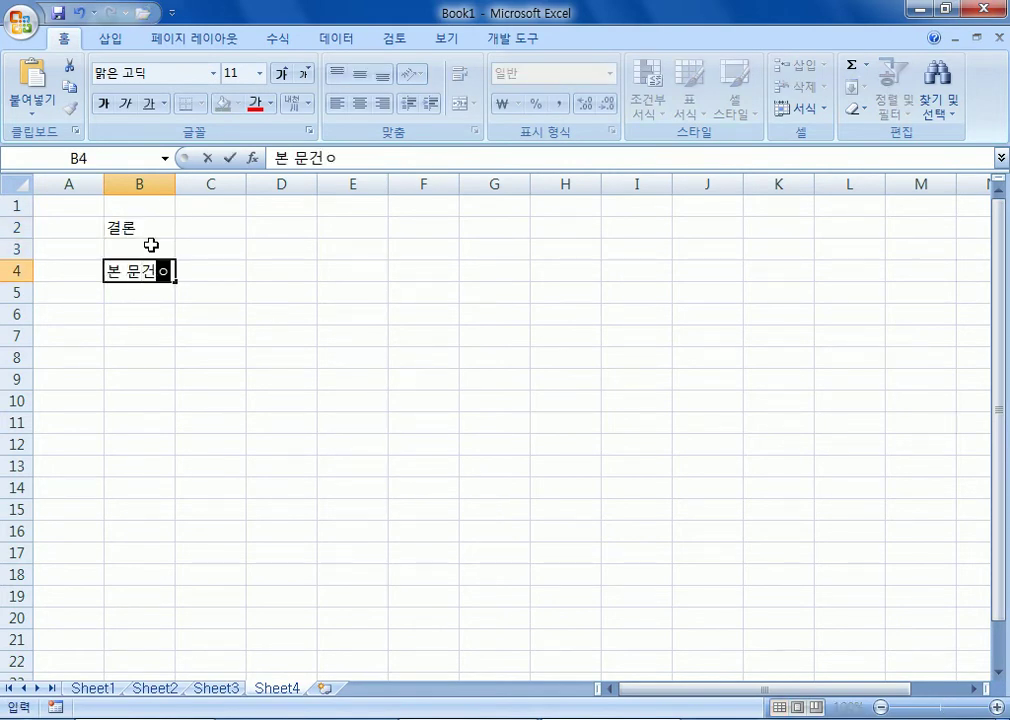
type(" 임시 문서")
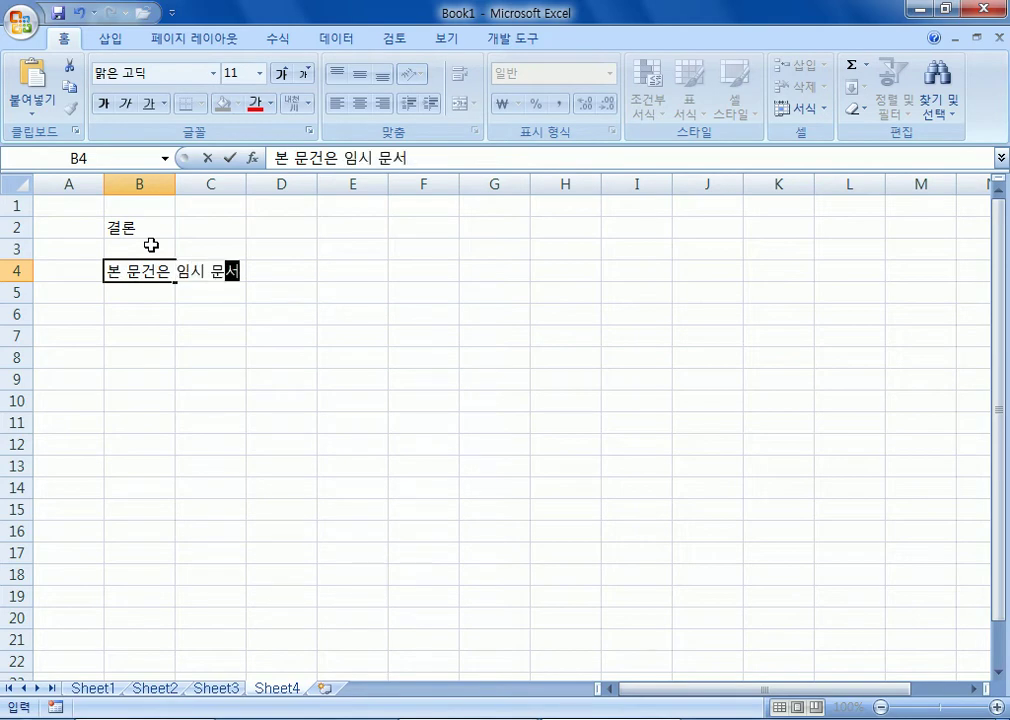
type("입ㄴㅣ다.")
key("Return")
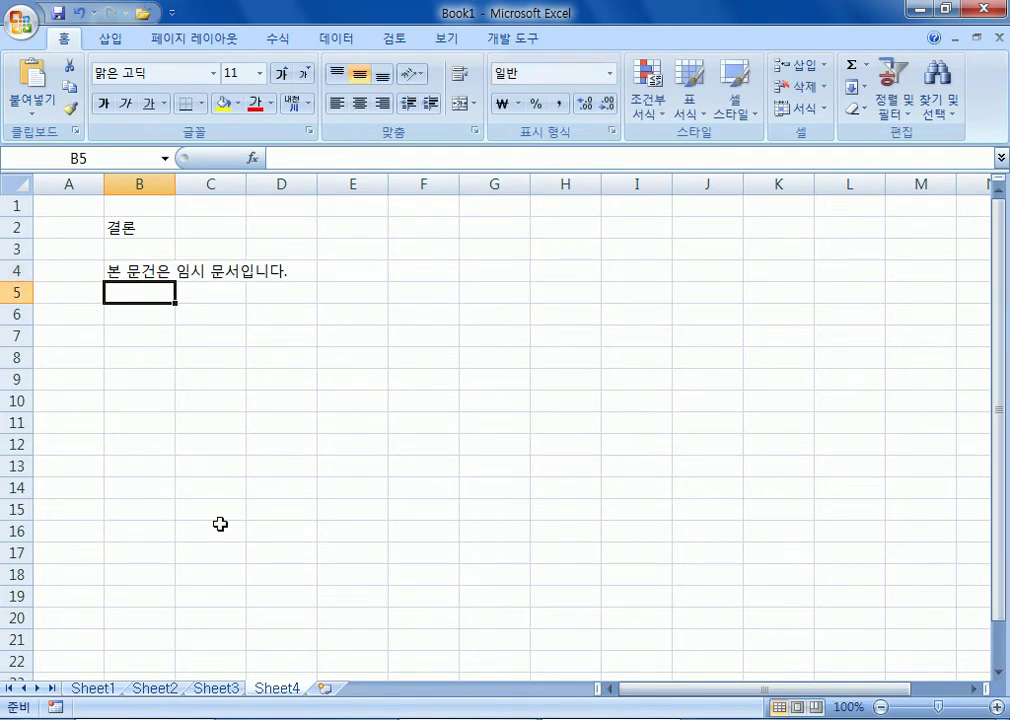
Add the entry "참고" in cell A12 of the contents list on Sheet1
left_click(105, 686)
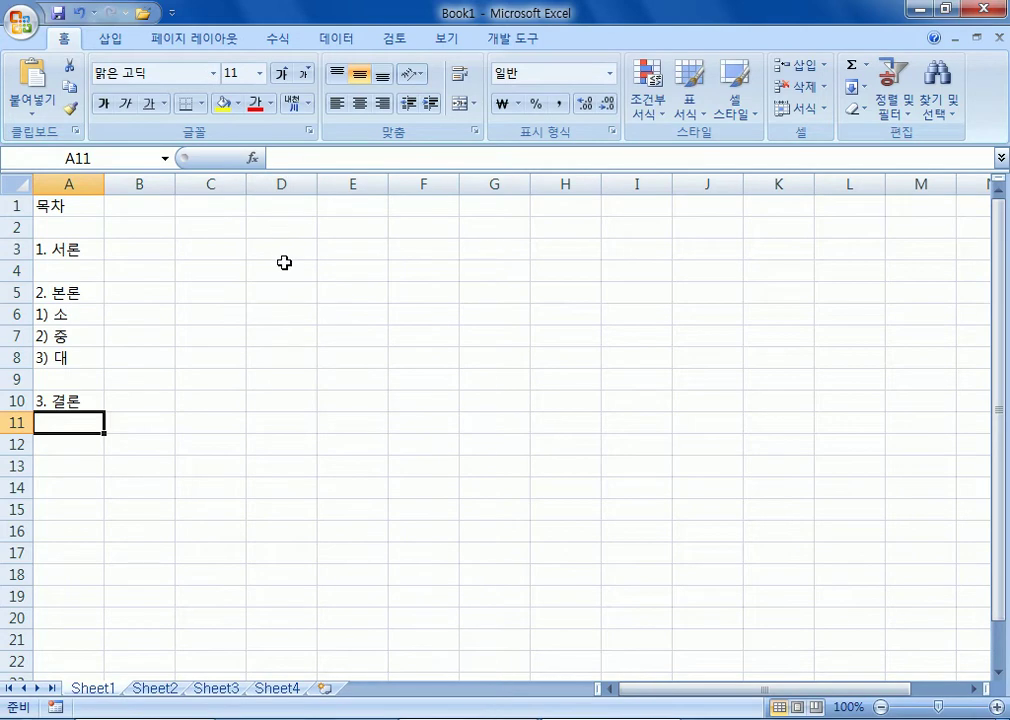
left_click_drag(284, 262, 441, 441)
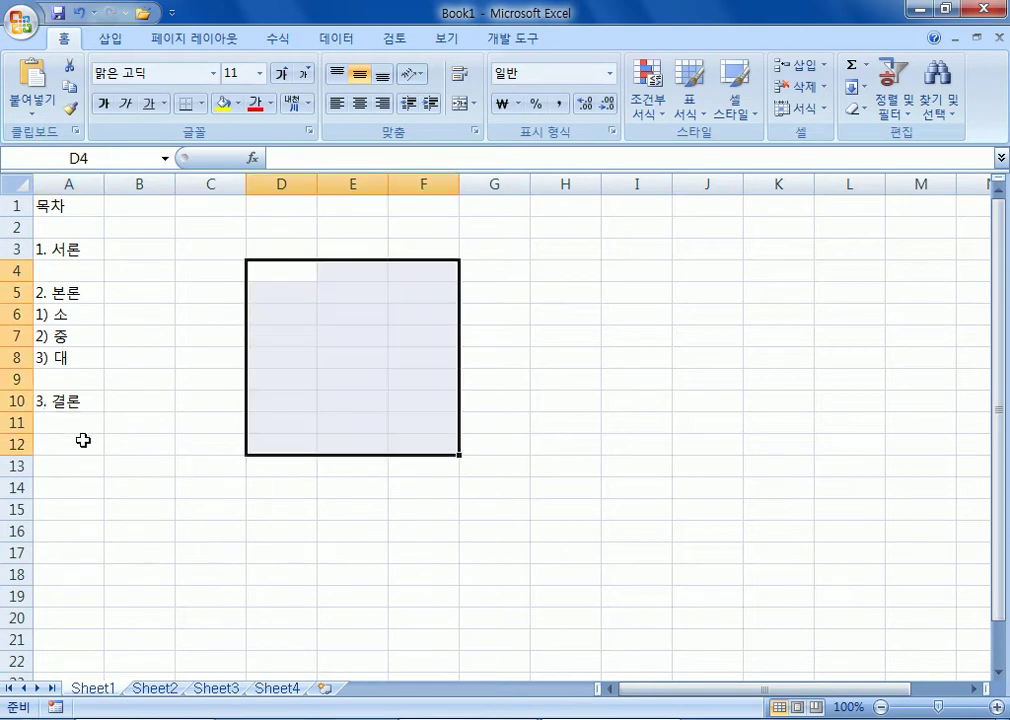
left_click(81, 440)
type("참고")
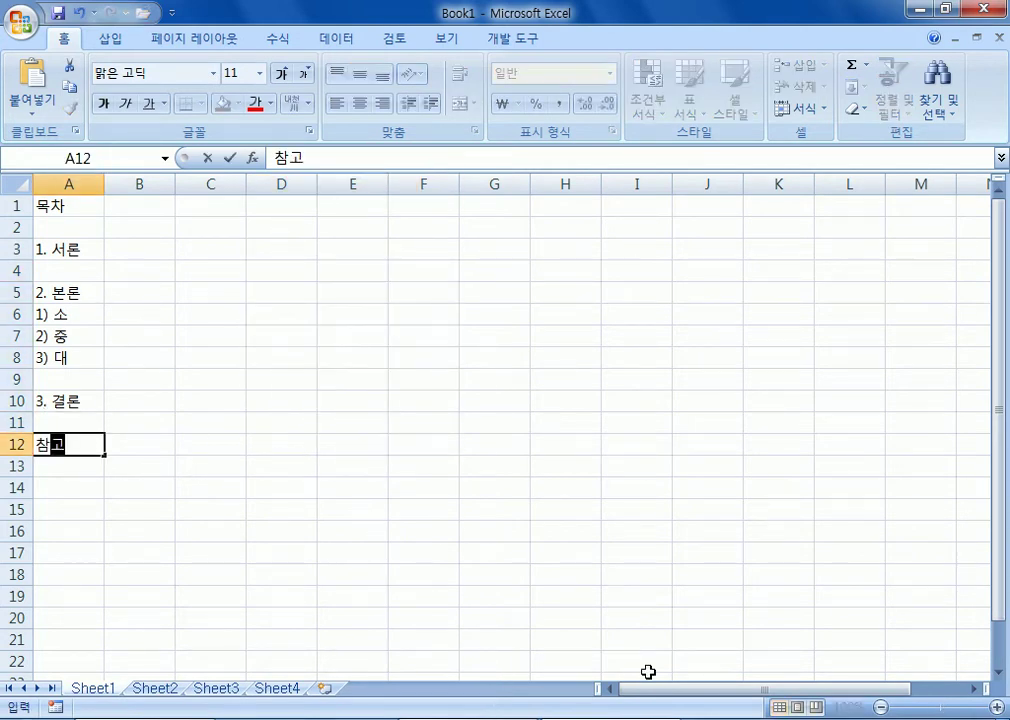
key("Return")
Enter the heading "참고내용" in cell G2 of Sheet1
left_click(480, 226)
type("참ㄱ")
type("고내용")
key("Return")
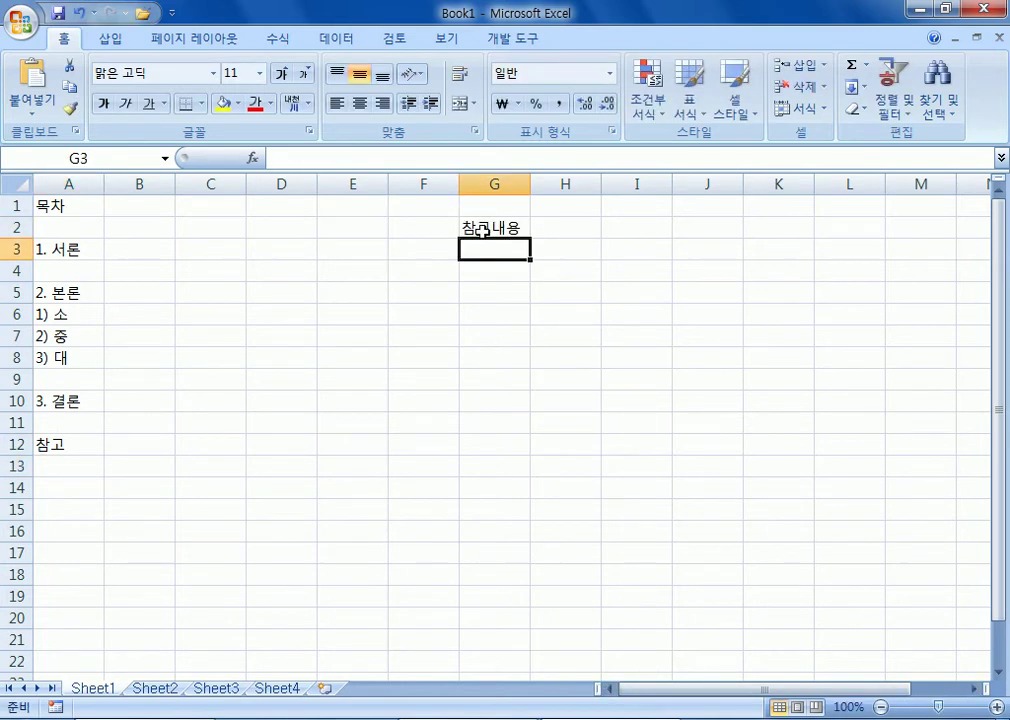
Enter the text "참고내용이 있는 영역" in cell G4 of Sheet1
key("Down")
type("참")
key("BackSpace")
key("BackSpace")
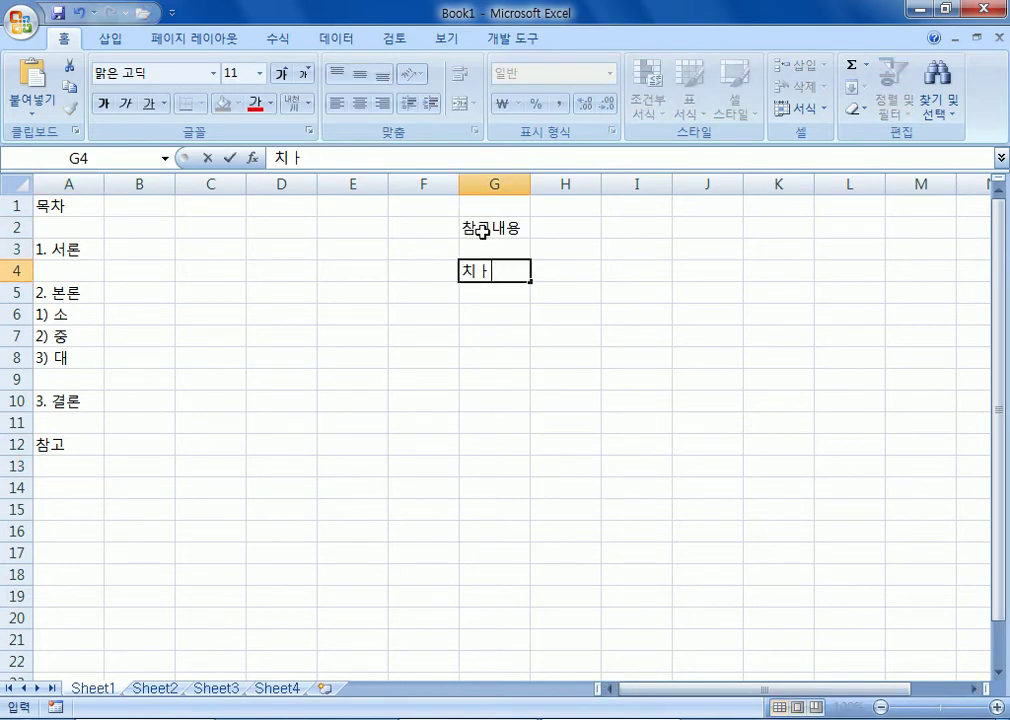
type("참고내용이")
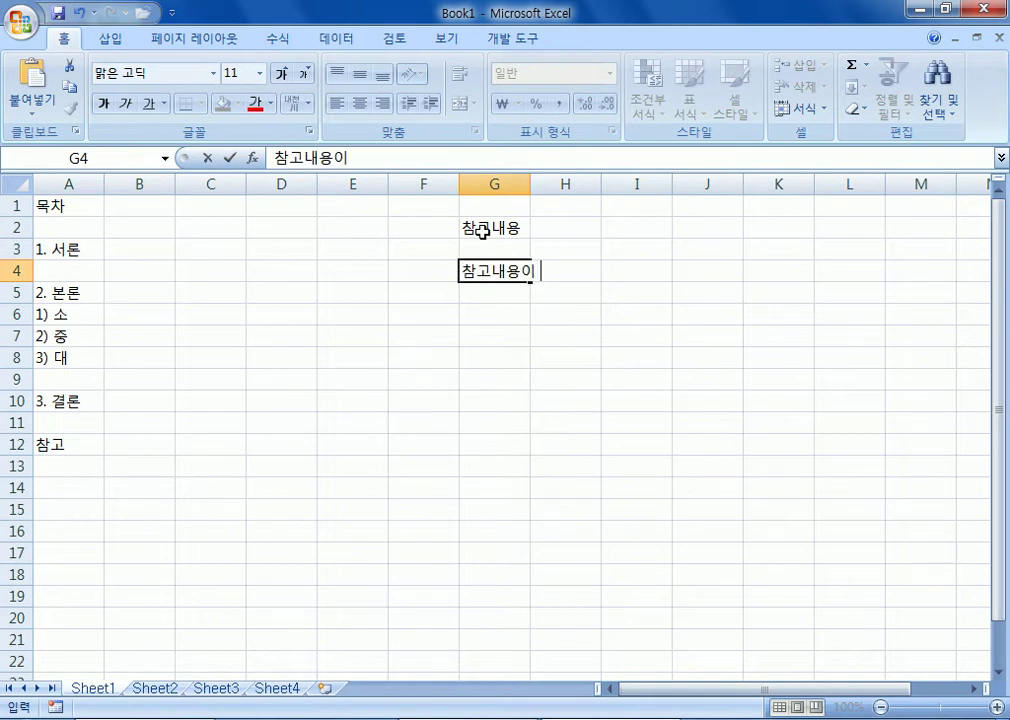
type(" 이있는 영역")
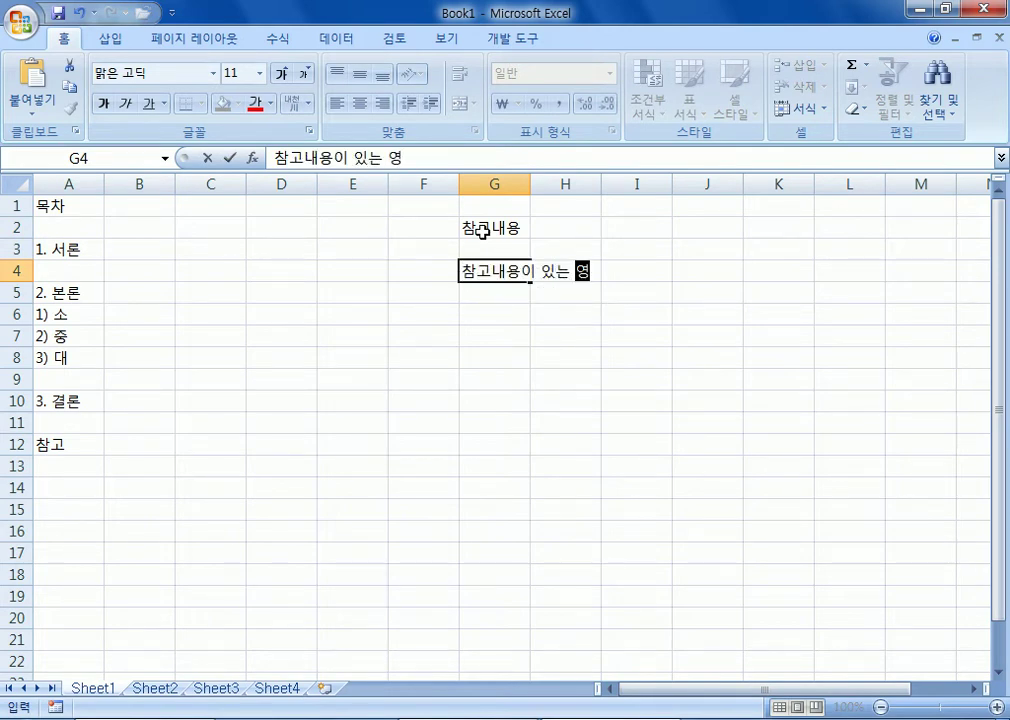
key("Return")
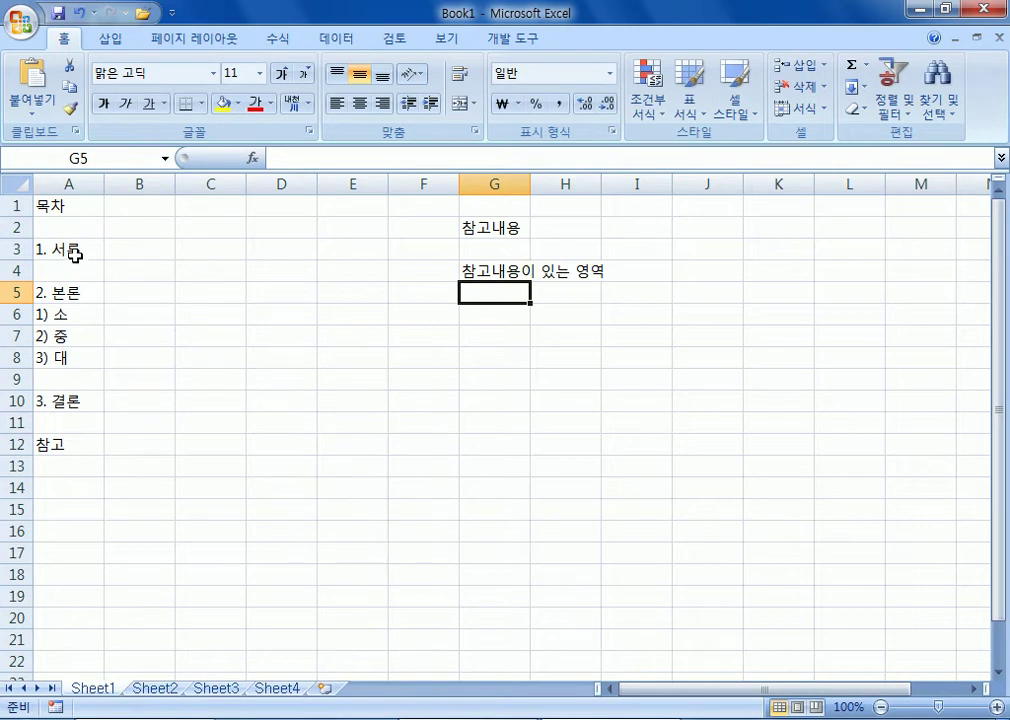
Enter "처음" in cell A1 of Sheet2 as the text for a link back to the contents
left_click(75, 249)
left_click(119, 420)
left_click(83, 256)
left_click(155, 688)
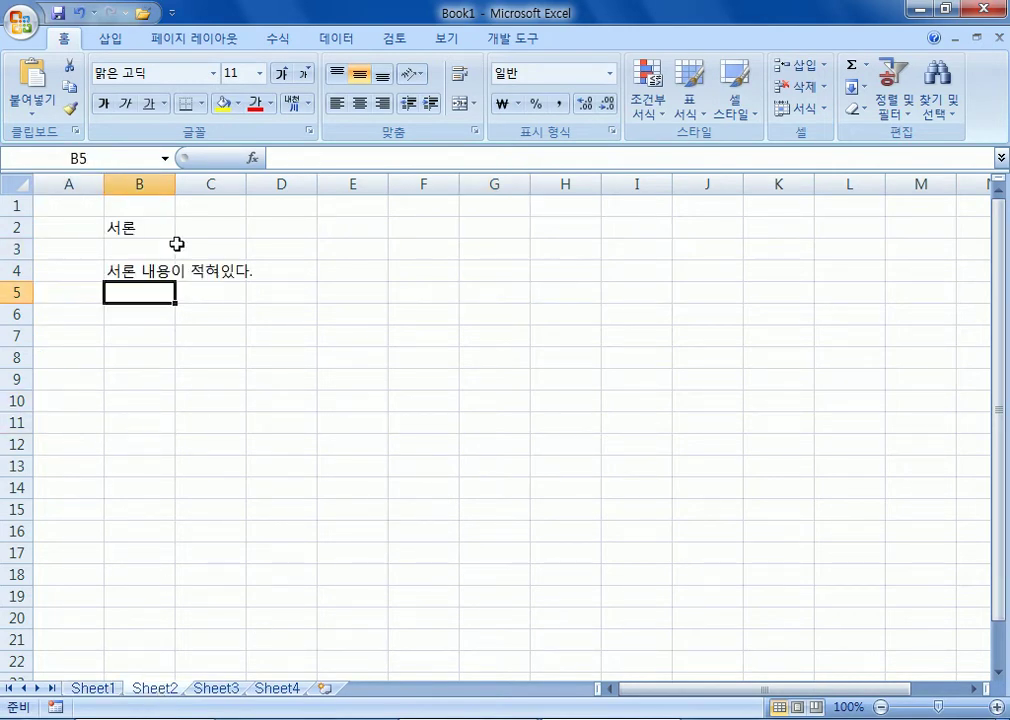
left_click(136, 226)
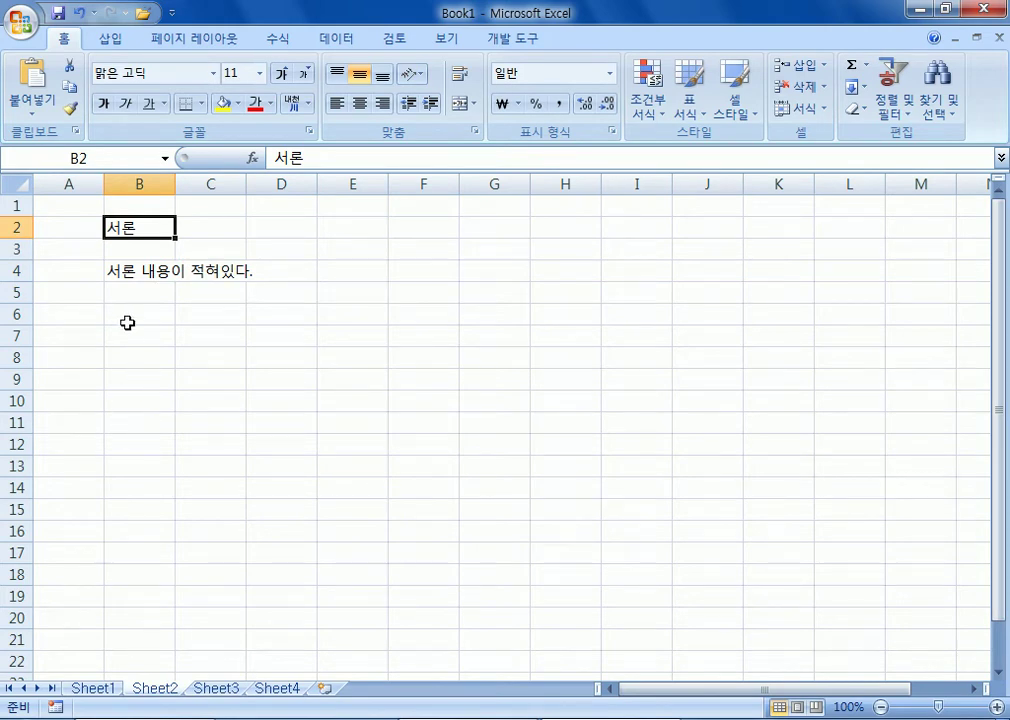
left_click(74, 205)
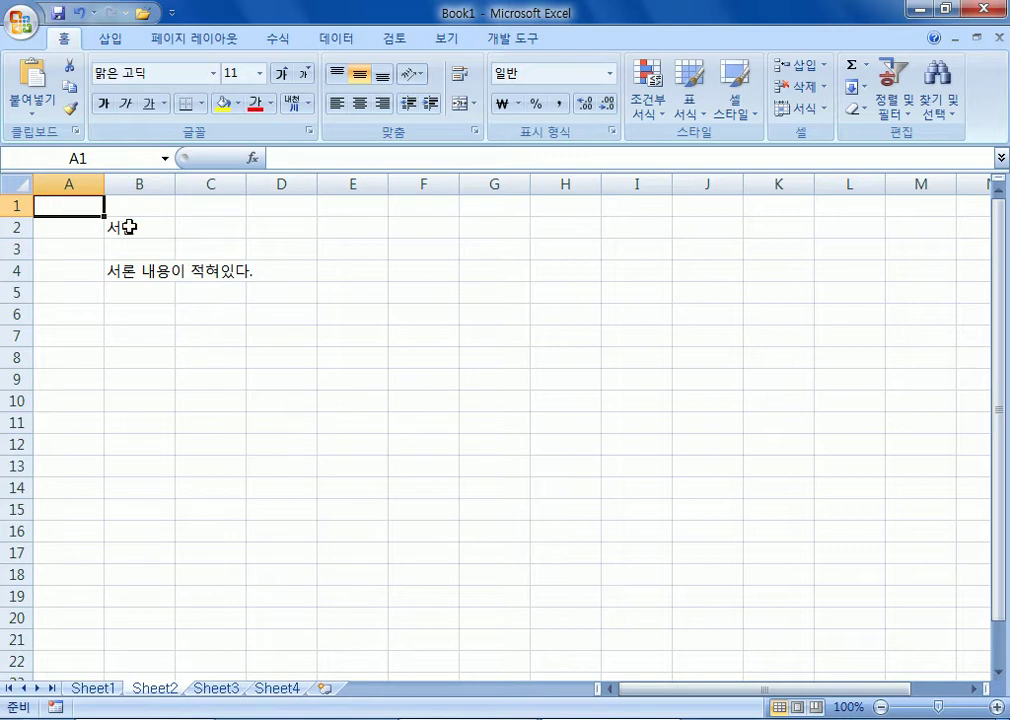
type("처음")
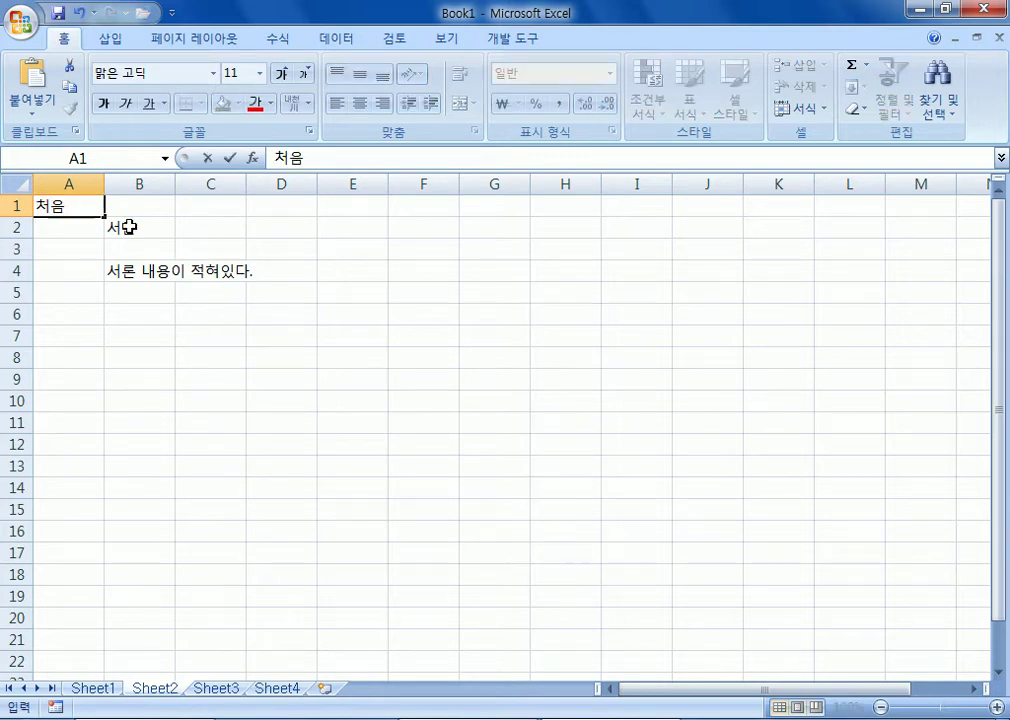
key("Return")
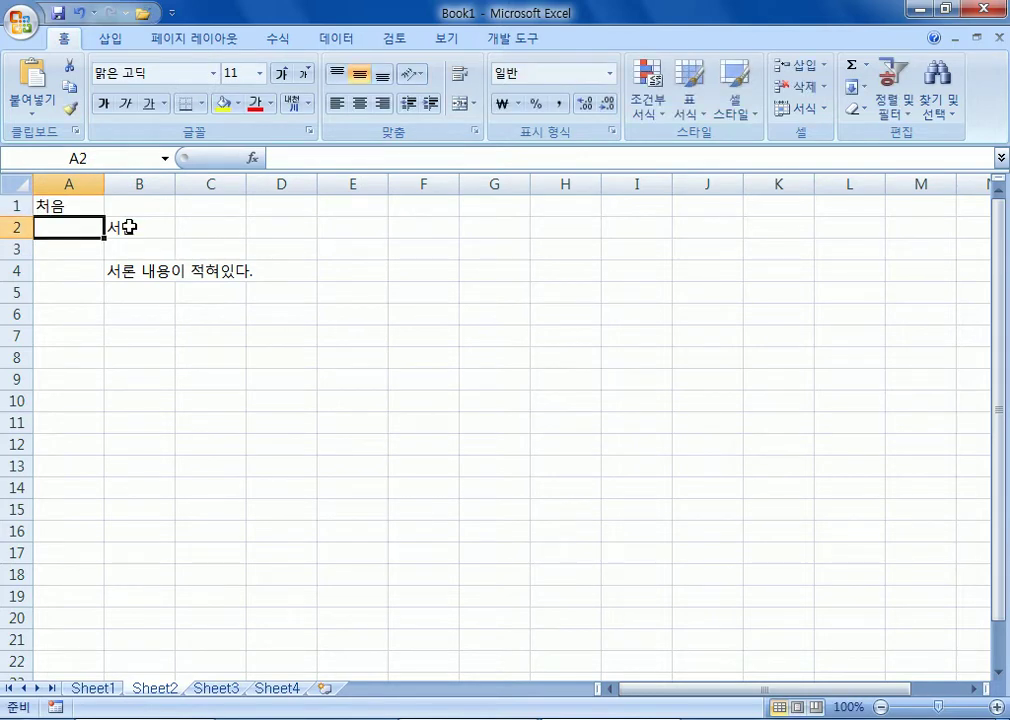
Look through the section sheets and compare their A1 cells with the "목차" cell on Sheet1
left_click(72, 209)
left_click(92, 688)
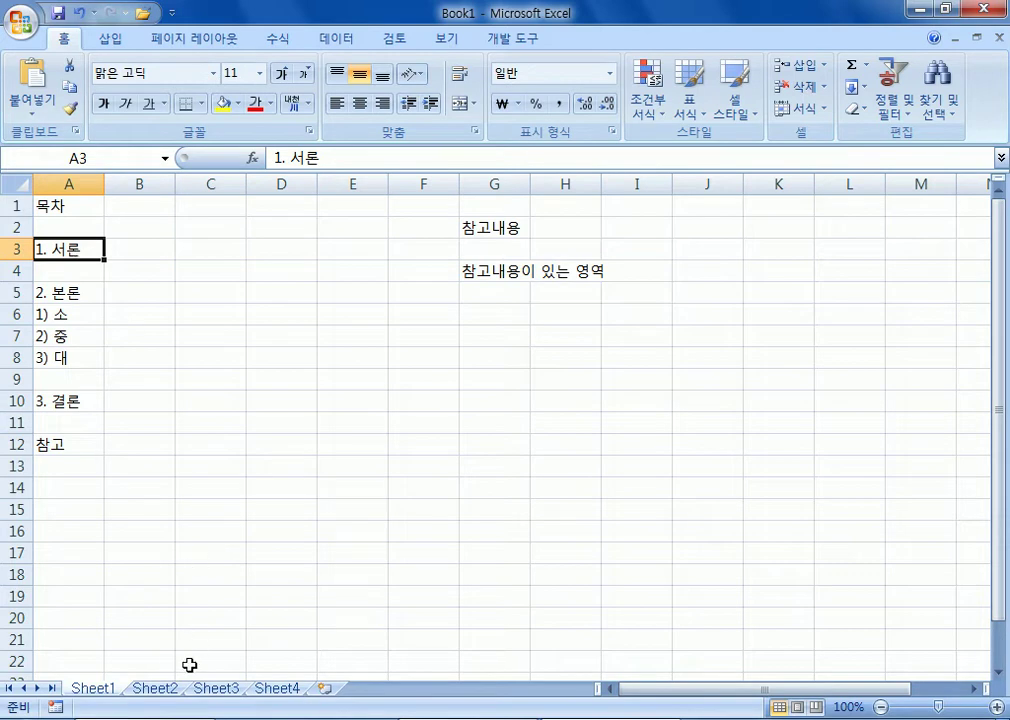
left_click(165, 690)
left_click(225, 690)
left_click(290, 690)
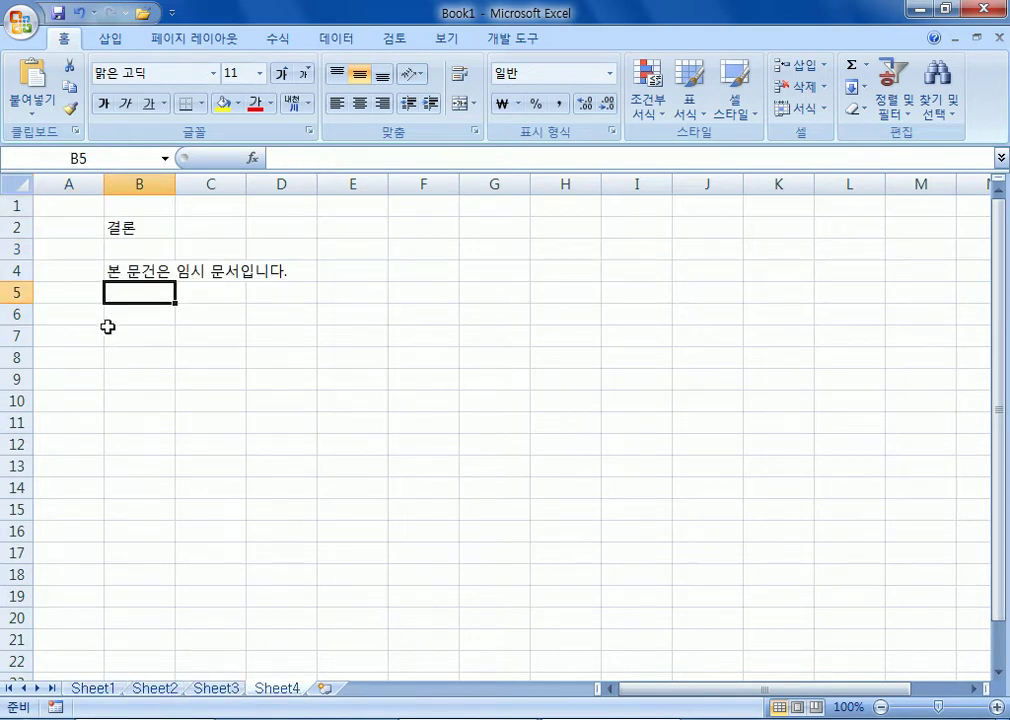
left_click(77, 206)
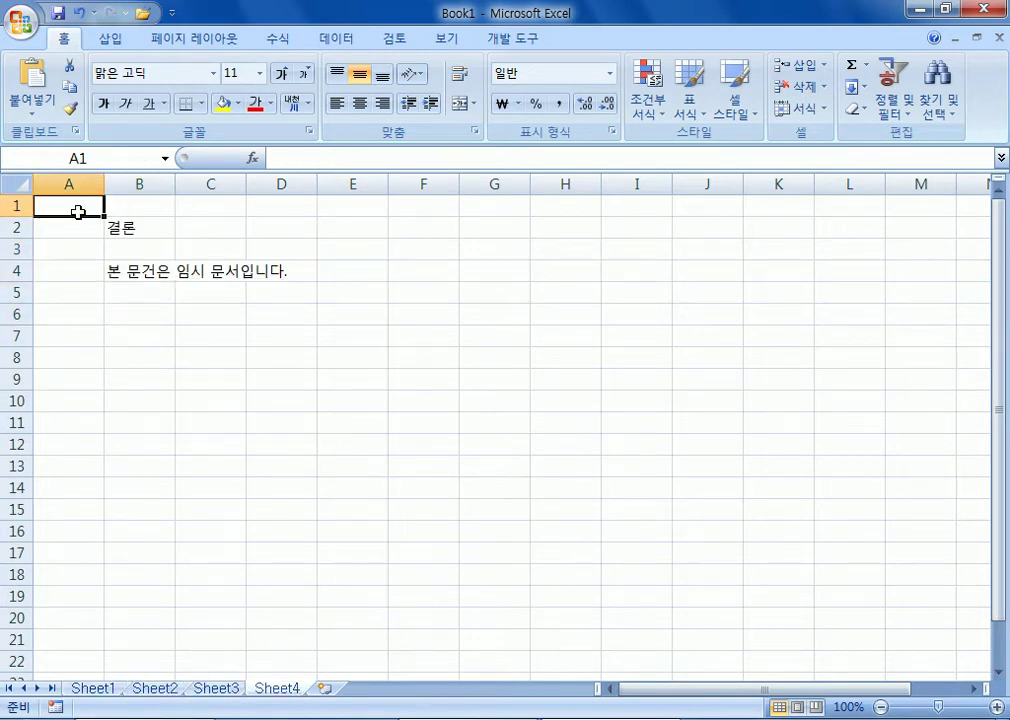
left_click(158, 690)
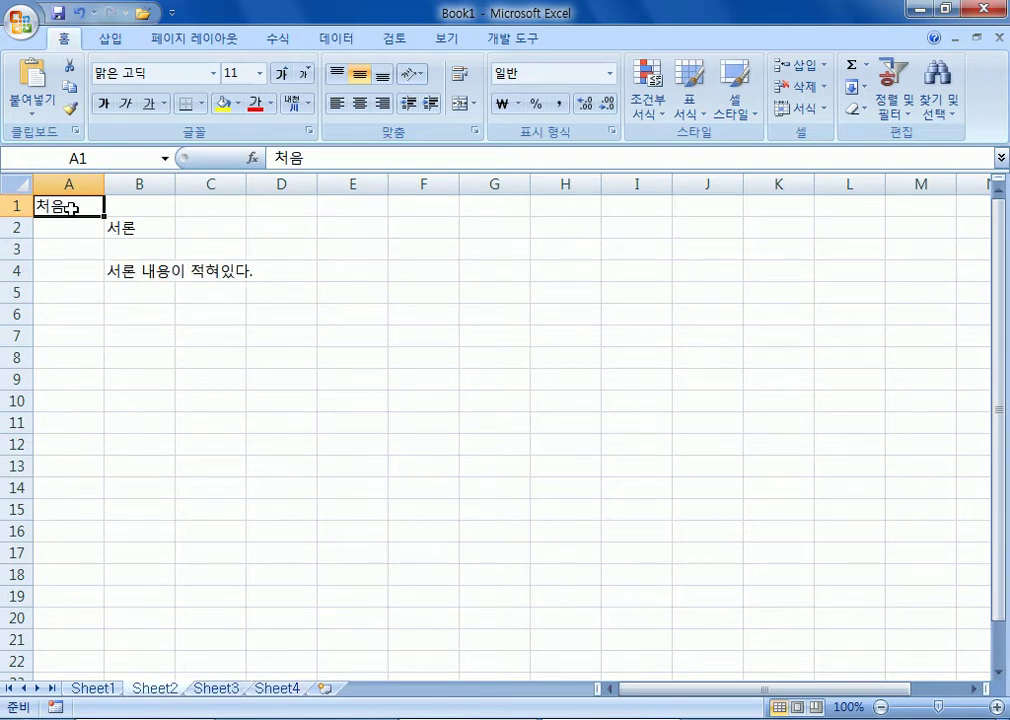
left_click(80, 690)
left_click(55, 205)
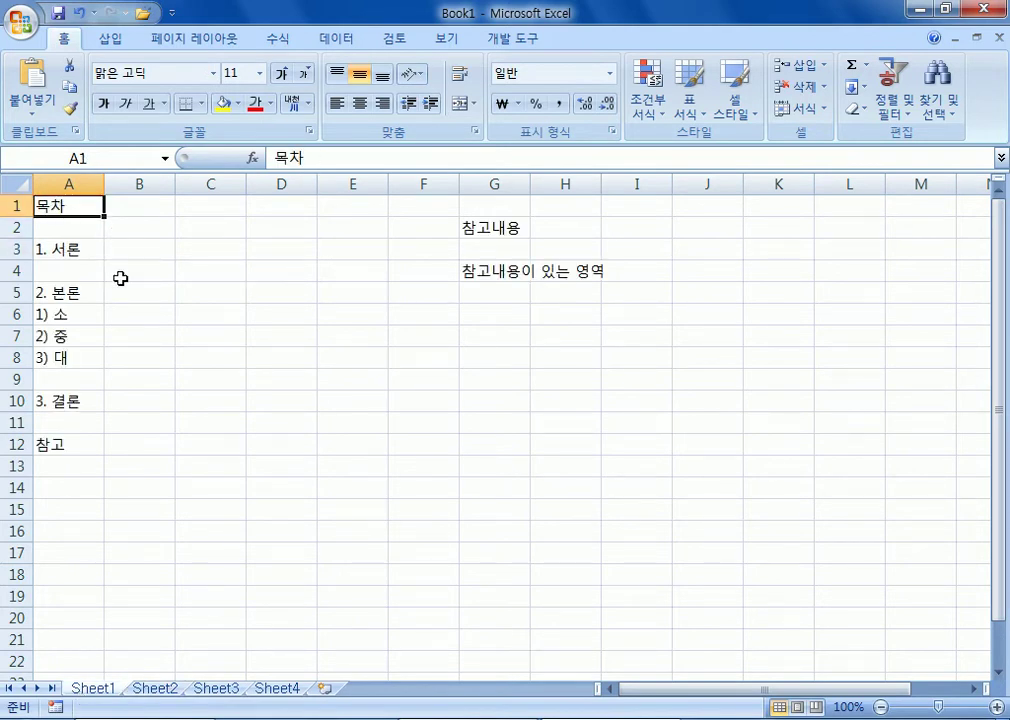
Insert a hyperlink on the "처음" cell A1 of Sheet2 to cell A1 of Sheet1 in this document, and follow it as a test
left_click(160, 689)
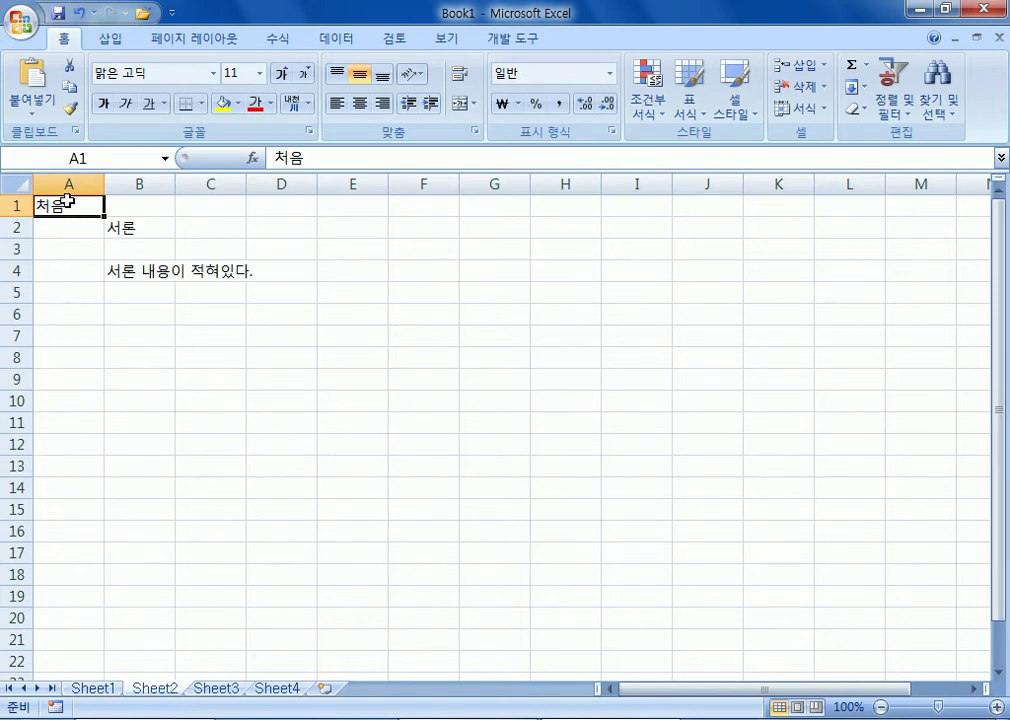
left_click(112, 39)
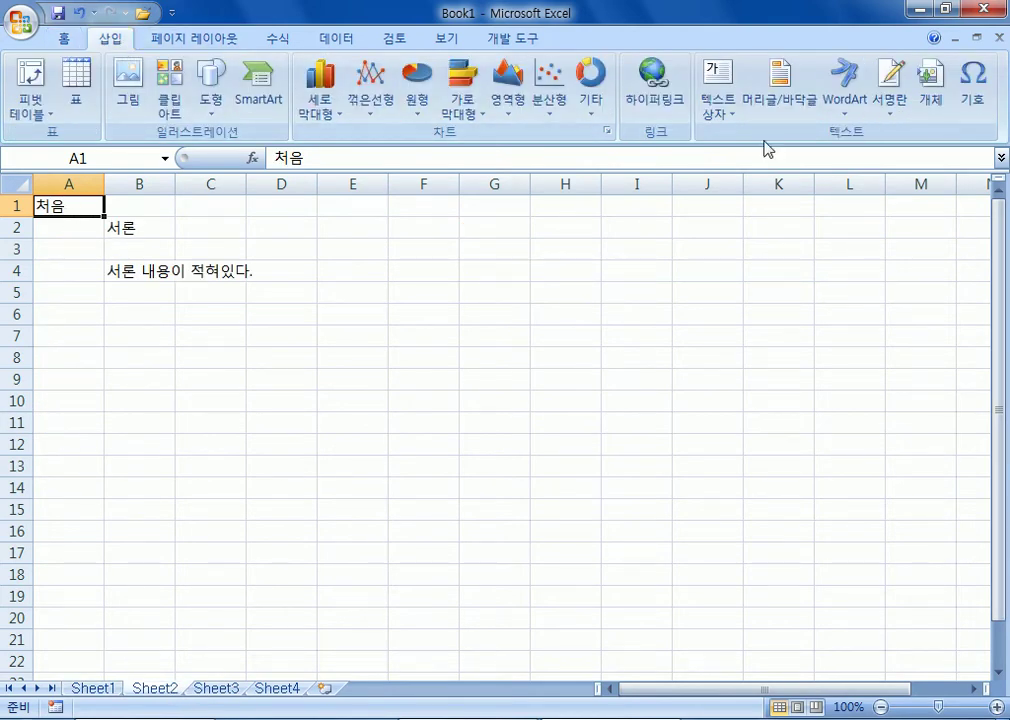
left_click(665, 93)
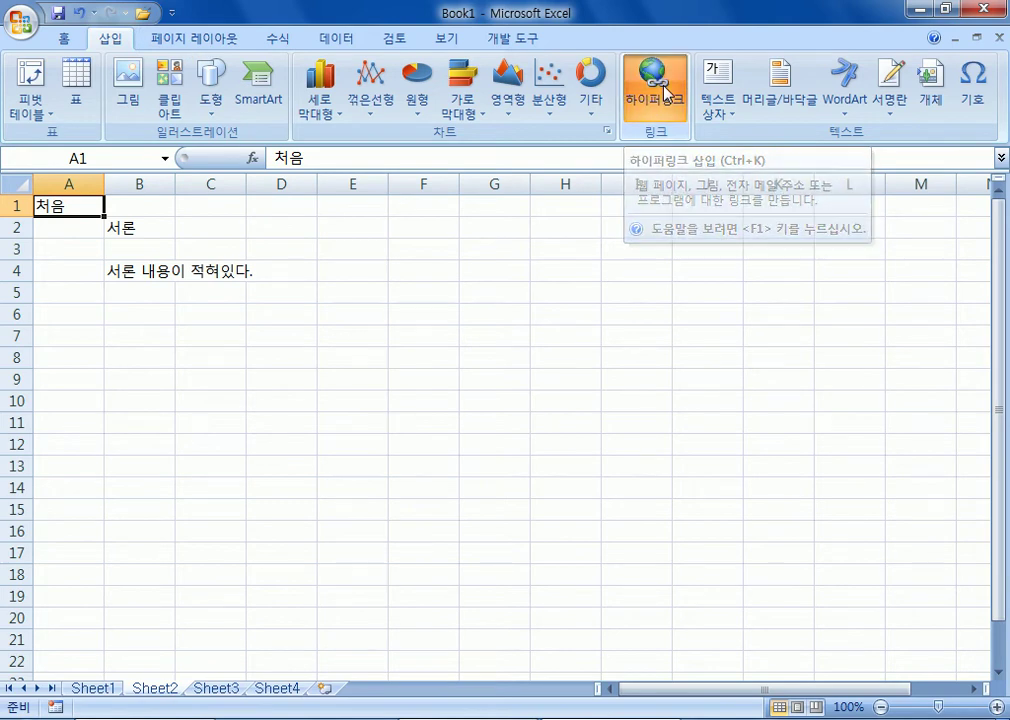
left_click_drag(428, 272, 374, 95)
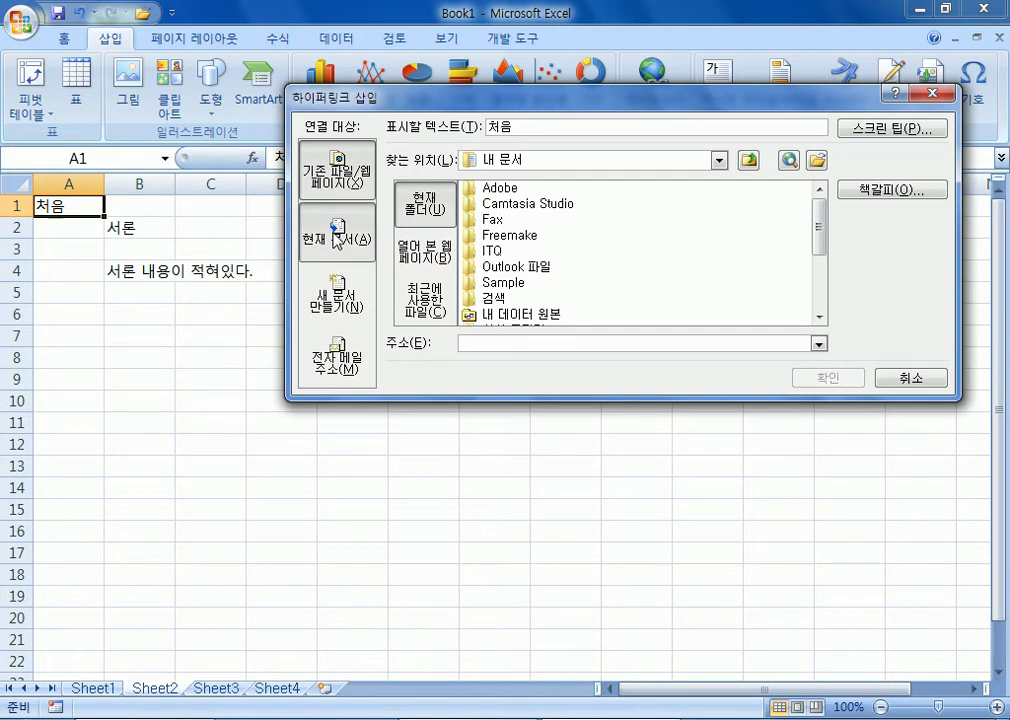
left_click(337, 240)
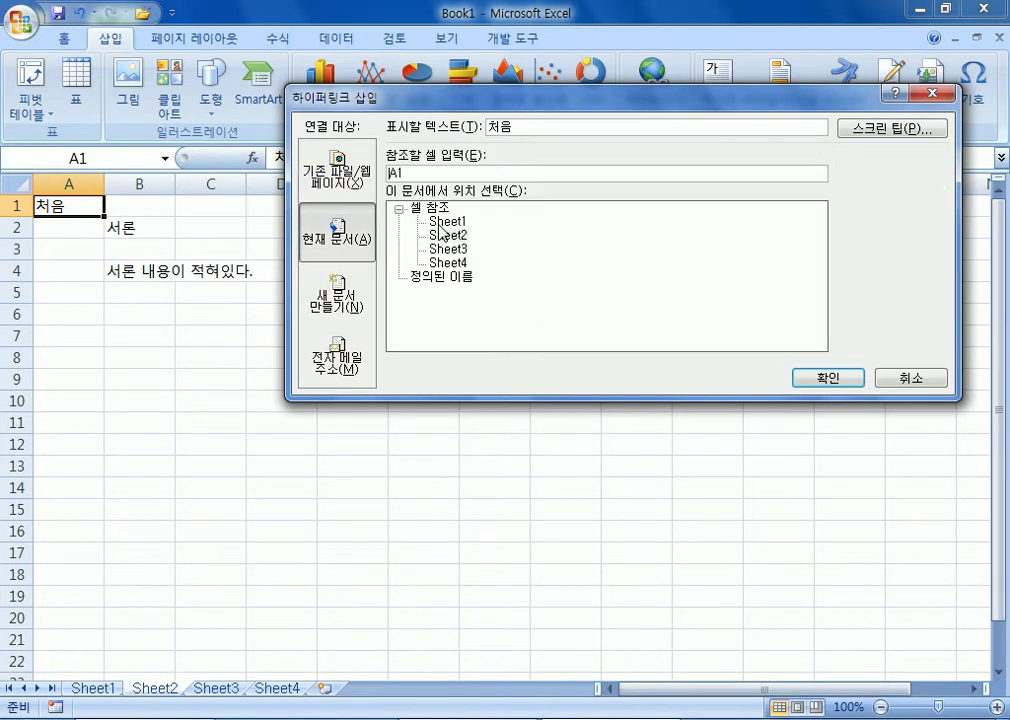
left_click(441, 222)
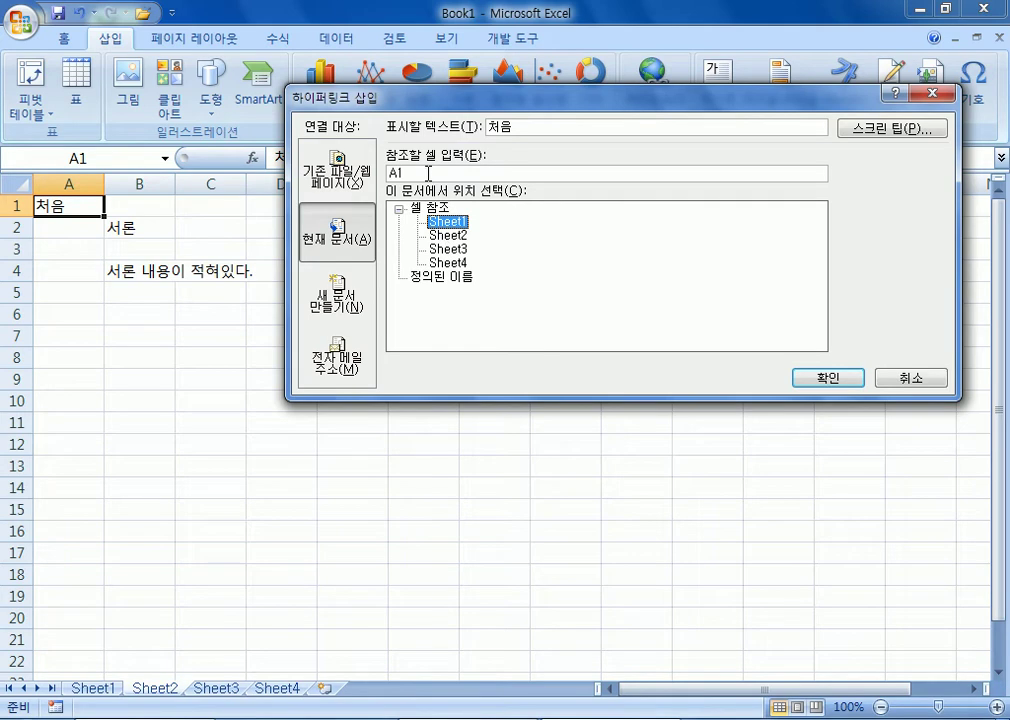
left_click(827, 379)
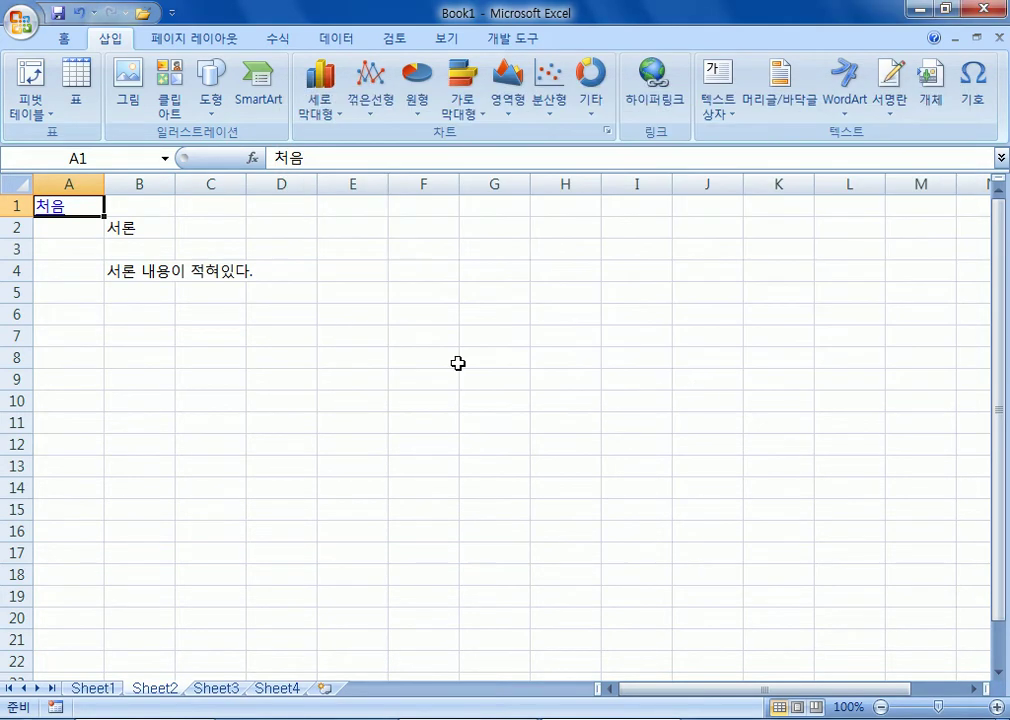
left_click(169, 312)
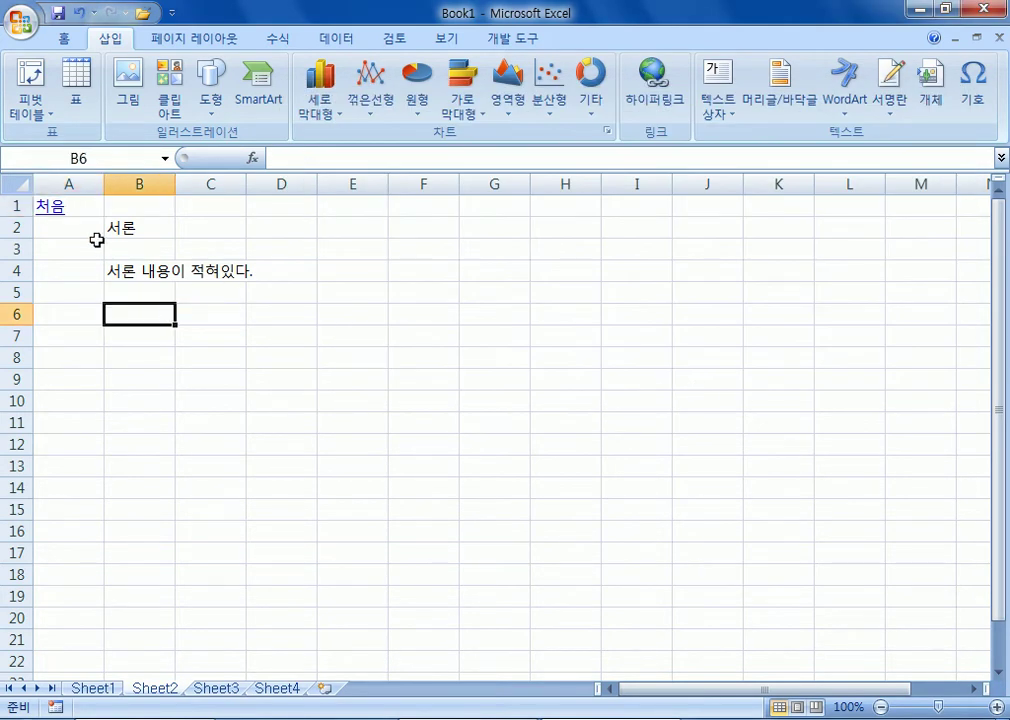
left_click(49, 212)
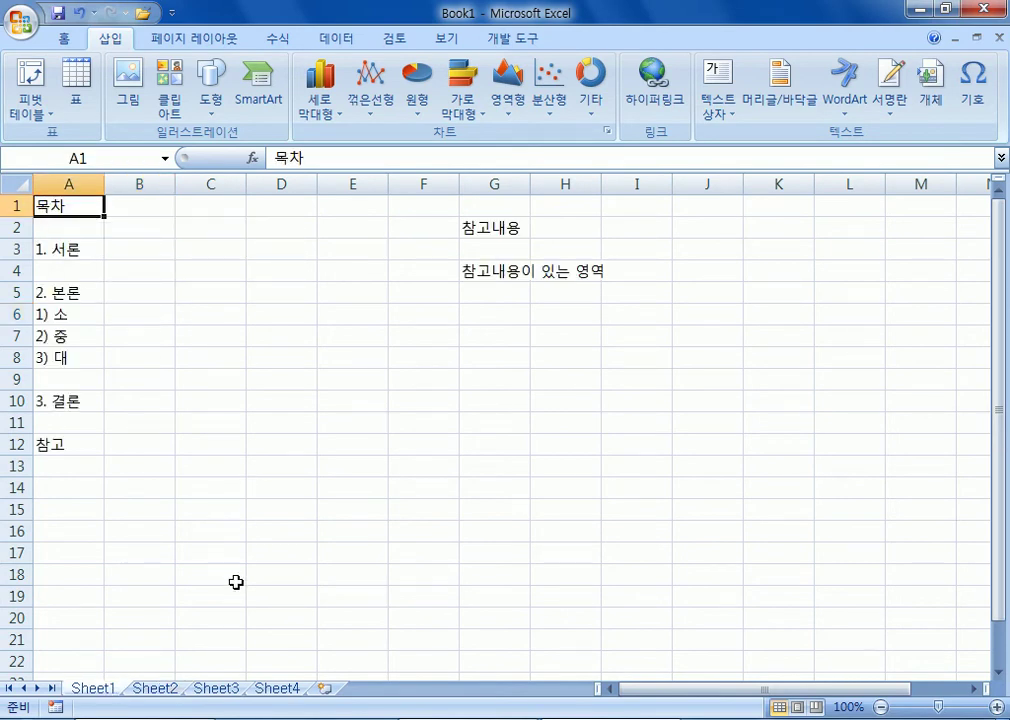
Copy the linked "처음" cell A1 from Sheet2 into cell A1 of Sheet3
left_click(141, 688)
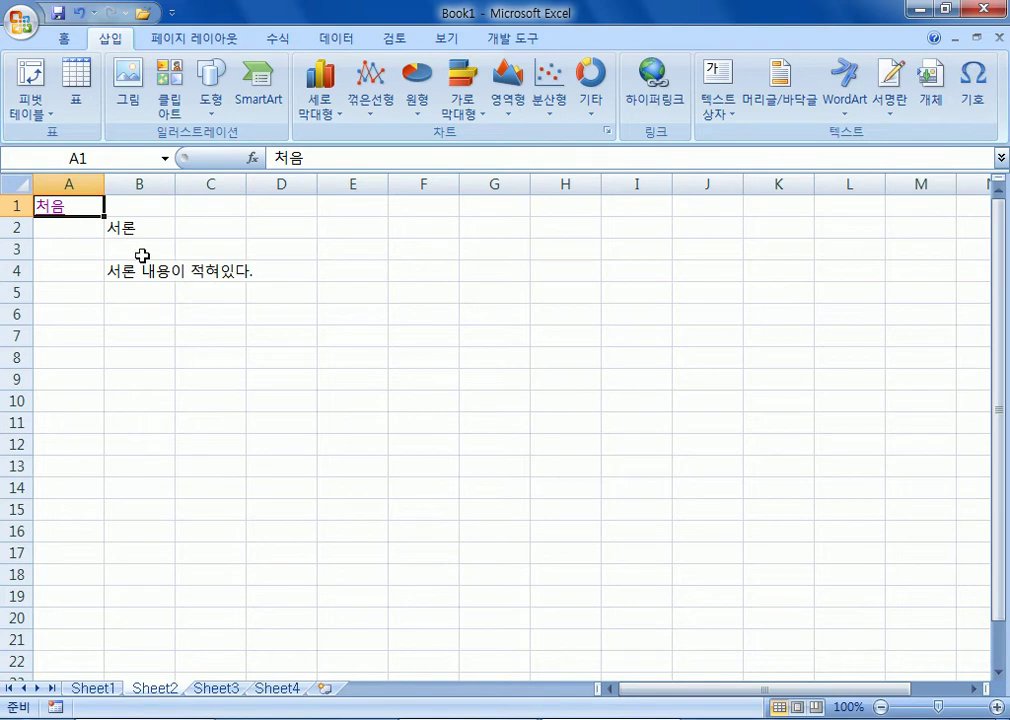
key("ctrl+c")
left_click(218, 689)
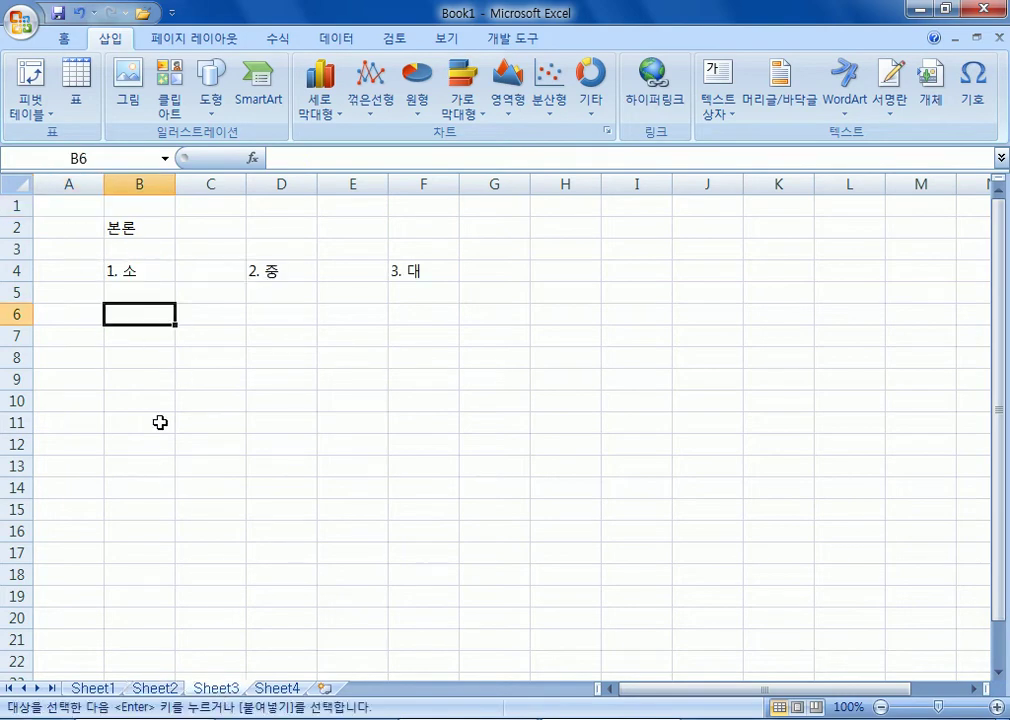
key("ctrl+v")
key("ctrl+z")
left_click(68, 206)
key("ctrl+v")
Paste the copied "처음" link into cell A1 of Sheet4
left_click(285, 689)
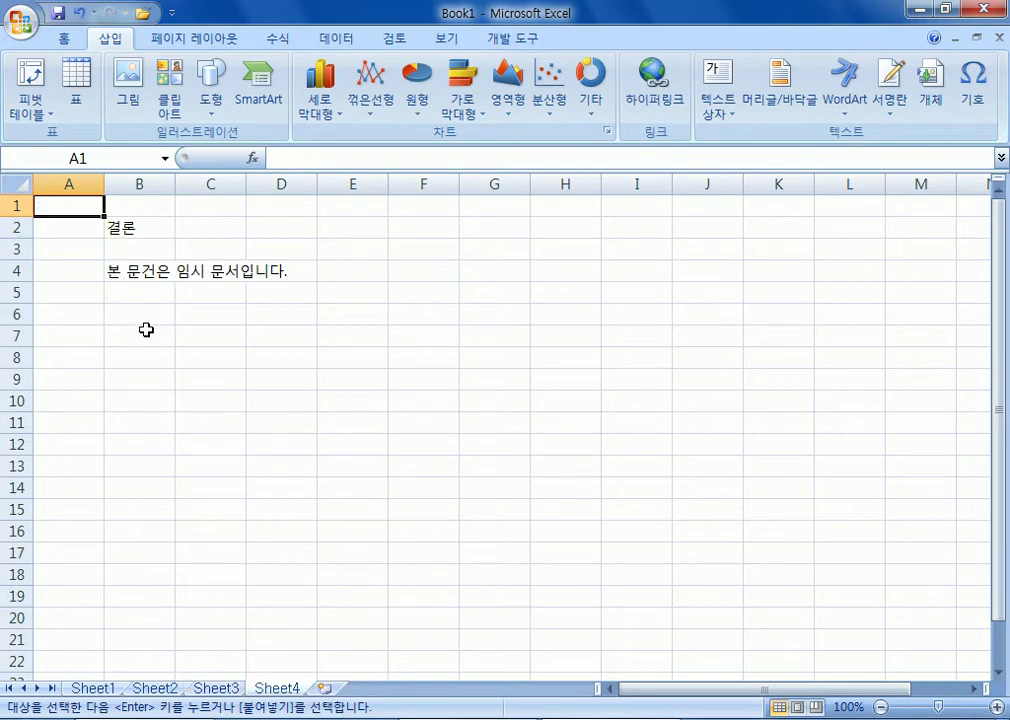
key("ctrl+v")
left_click(252, 394)
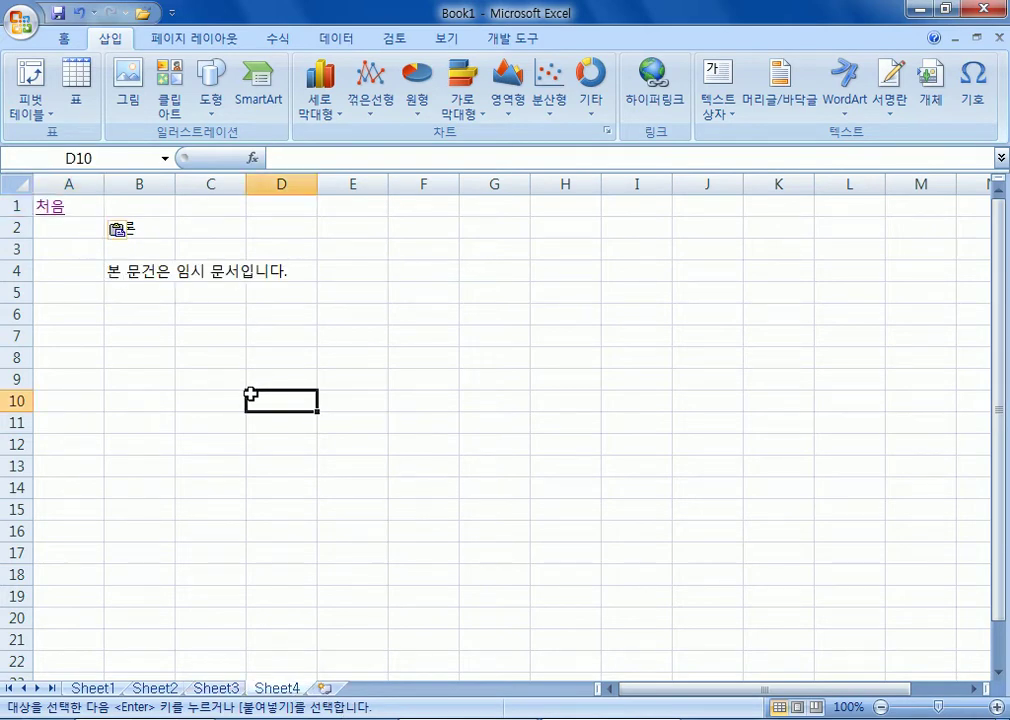
Link the "1. 서론" cell A3 on Sheet1 to cell B2 of Sheet2, and test it together with the "처음" return link
key("ctrl+Page_Up")
key("ctrl+Page_Up")
key("ctrl+Page_Up")
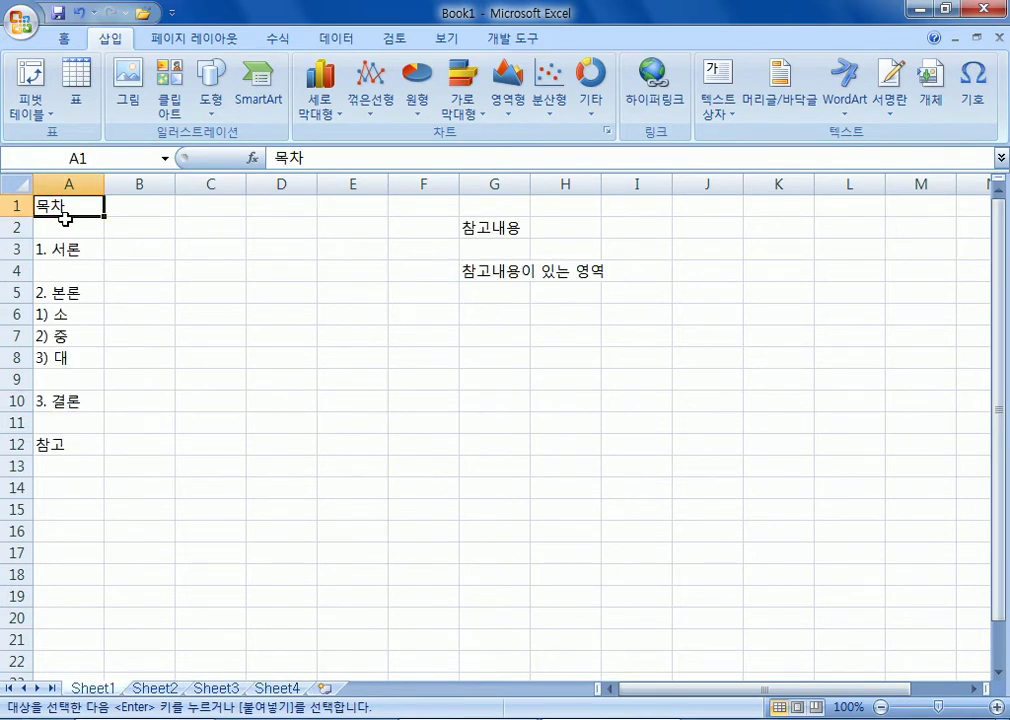
left_click(74, 249)
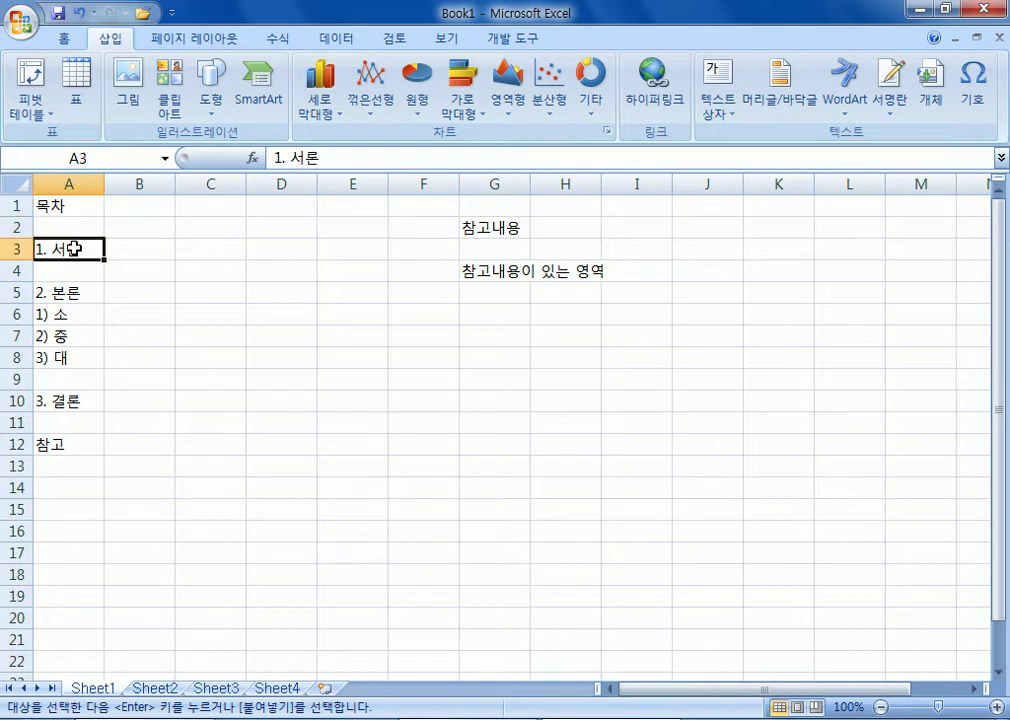
left_click(157, 679)
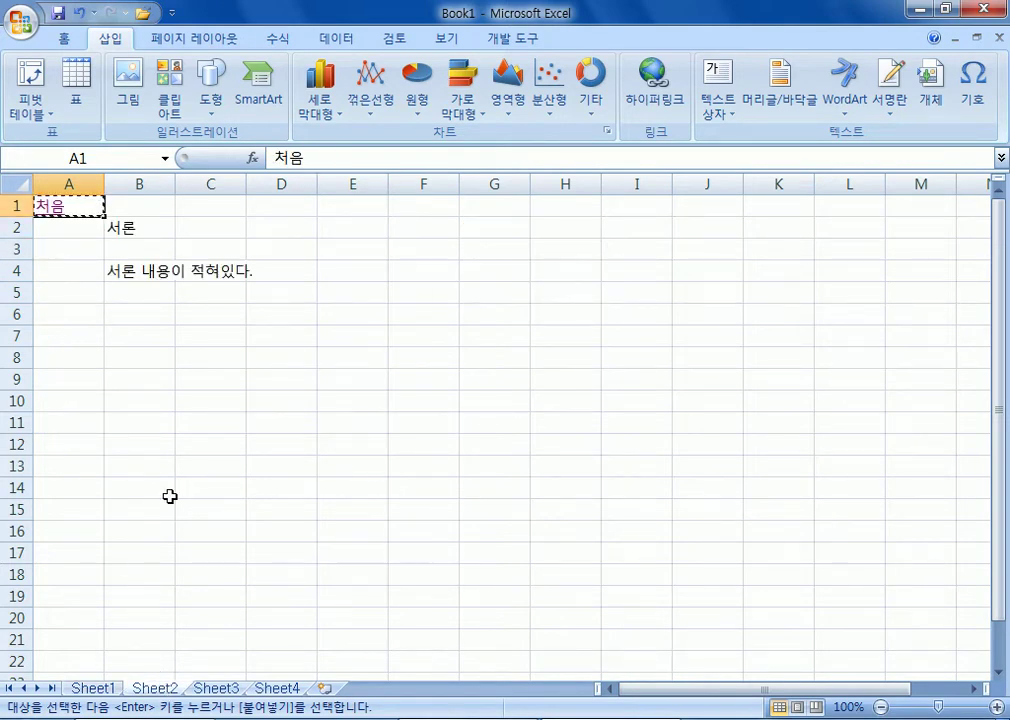
left_click(142, 228)
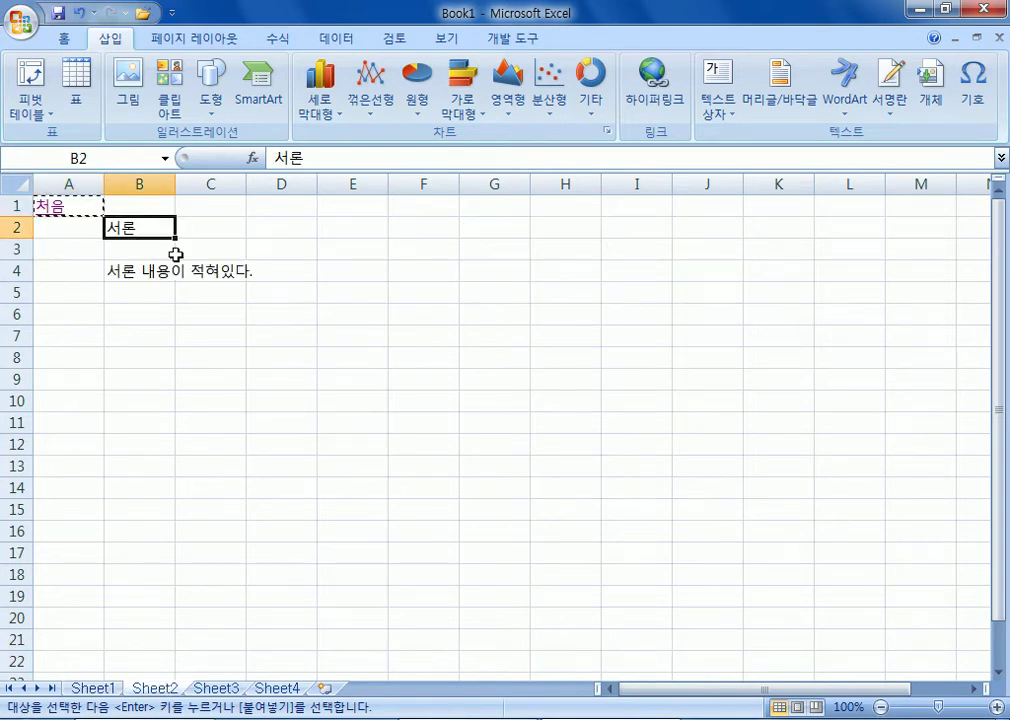
left_click(94, 689)
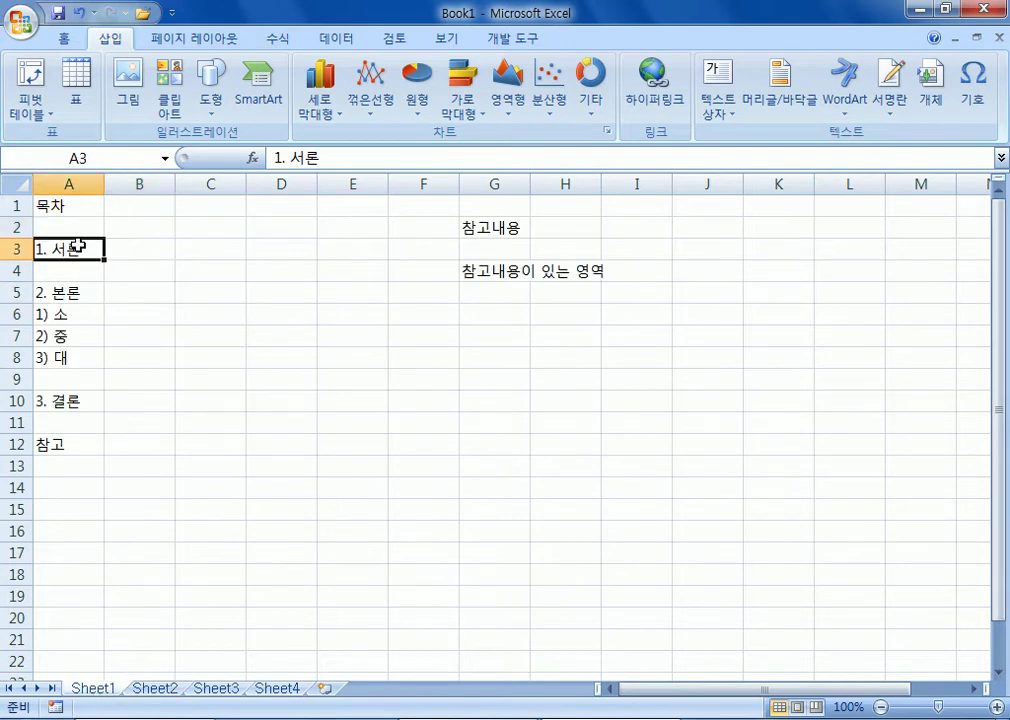
left_click(654, 78)
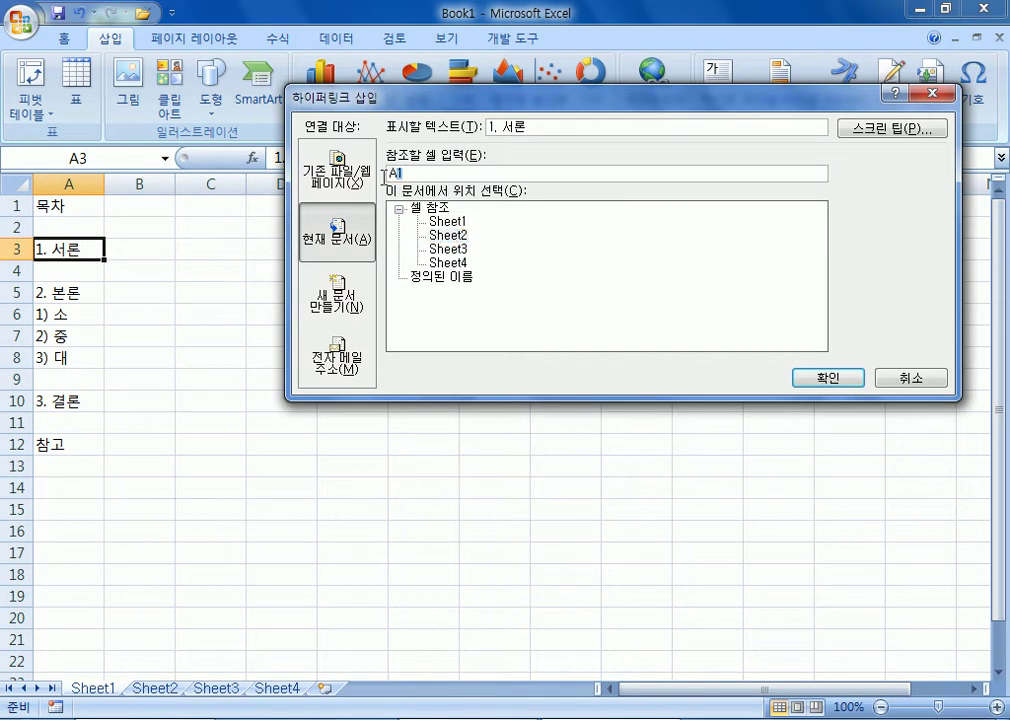
type("ㅠ")
left_click(827, 378)
left_click(282, 485)
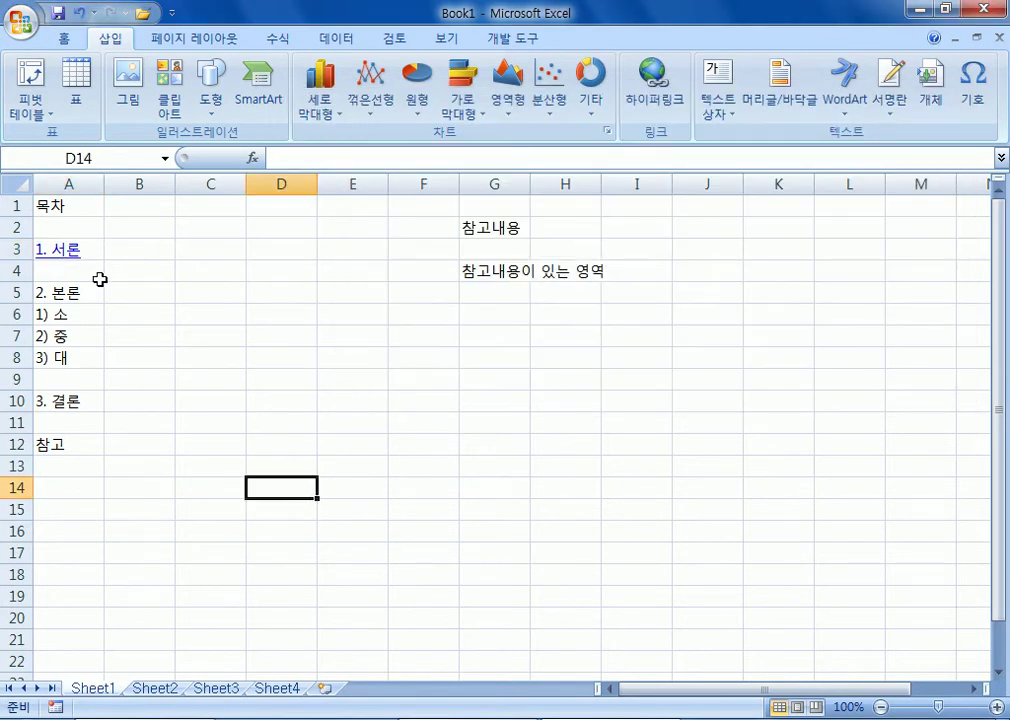
left_click(48, 251)
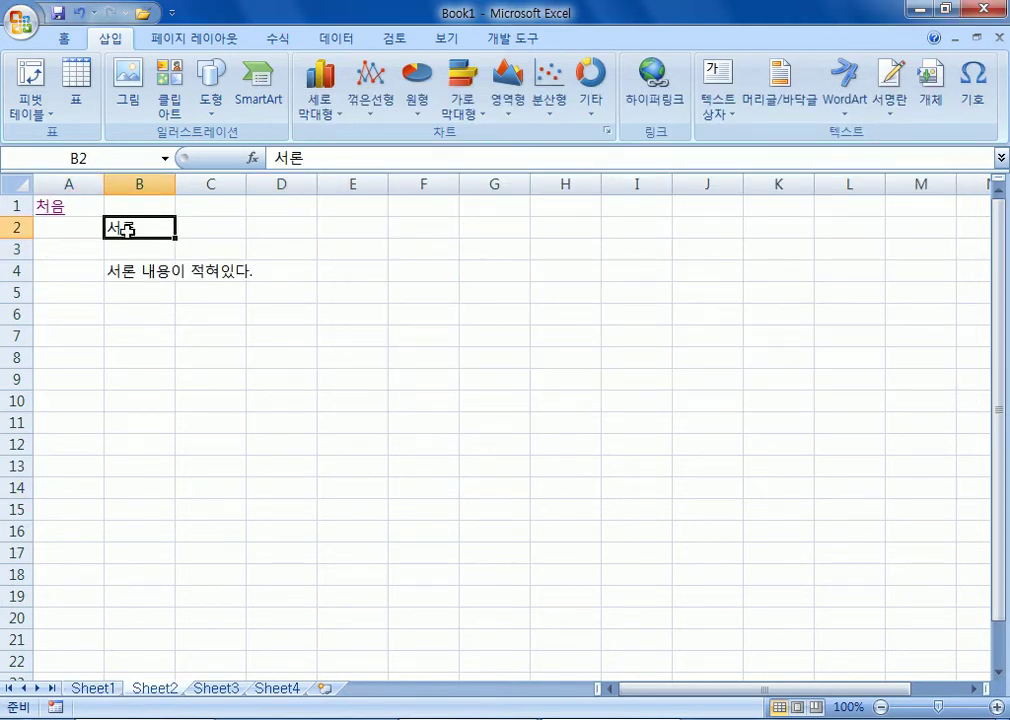
left_click(61, 213)
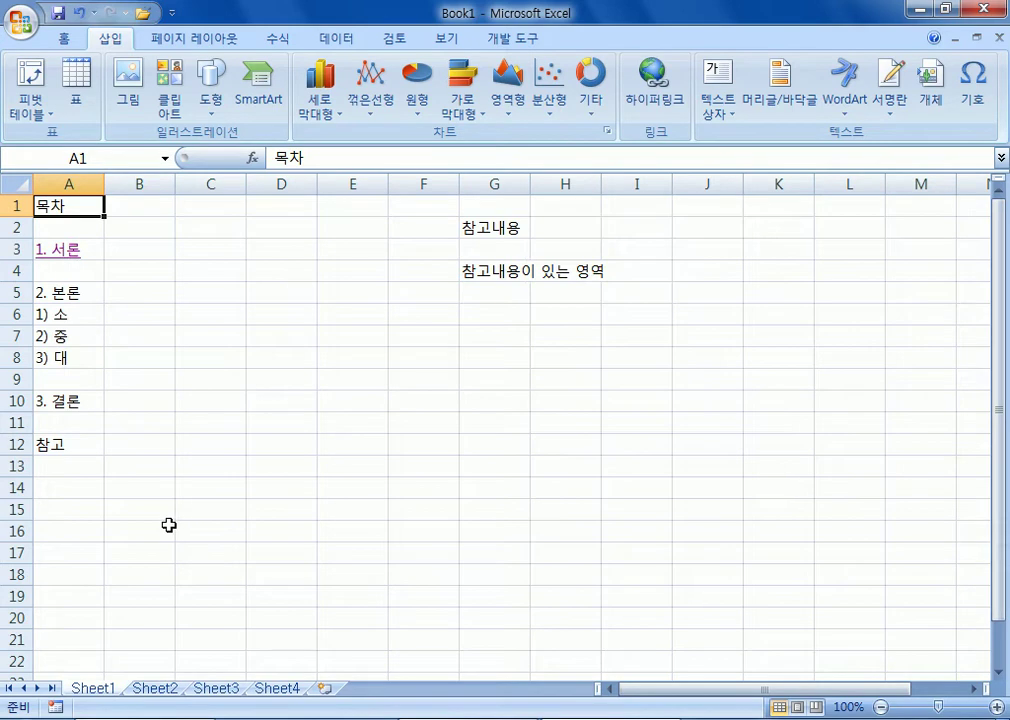
Insert a hyperlink on the "1) 소" cell A6 of Sheet1 to cell B4 of Sheet3
left_click(62, 315)
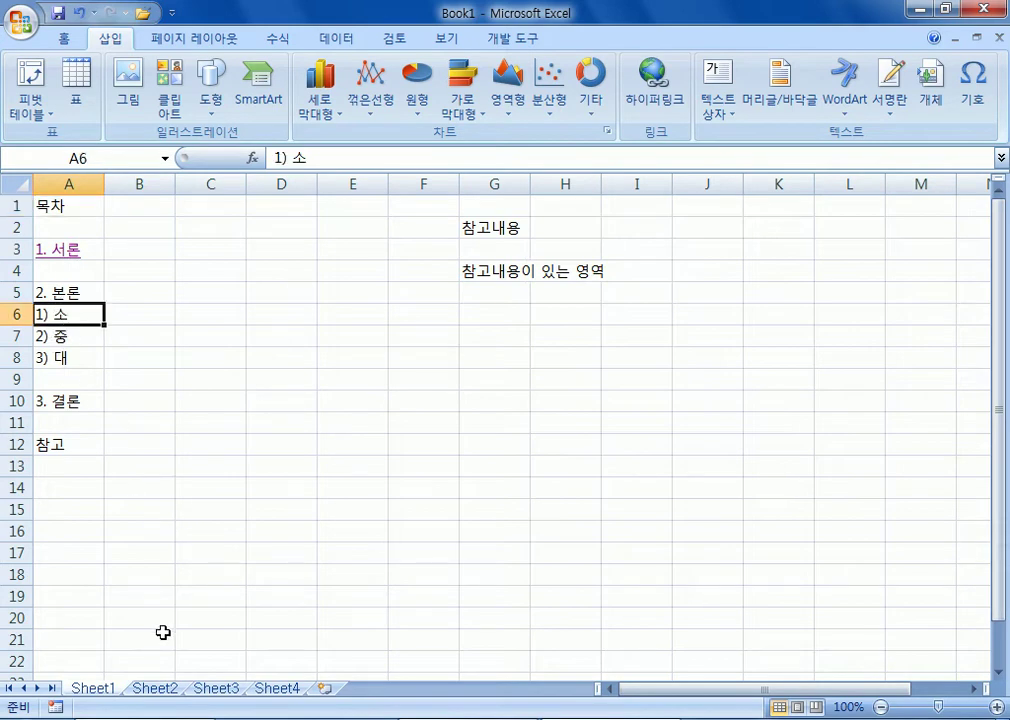
left_click(214, 688)
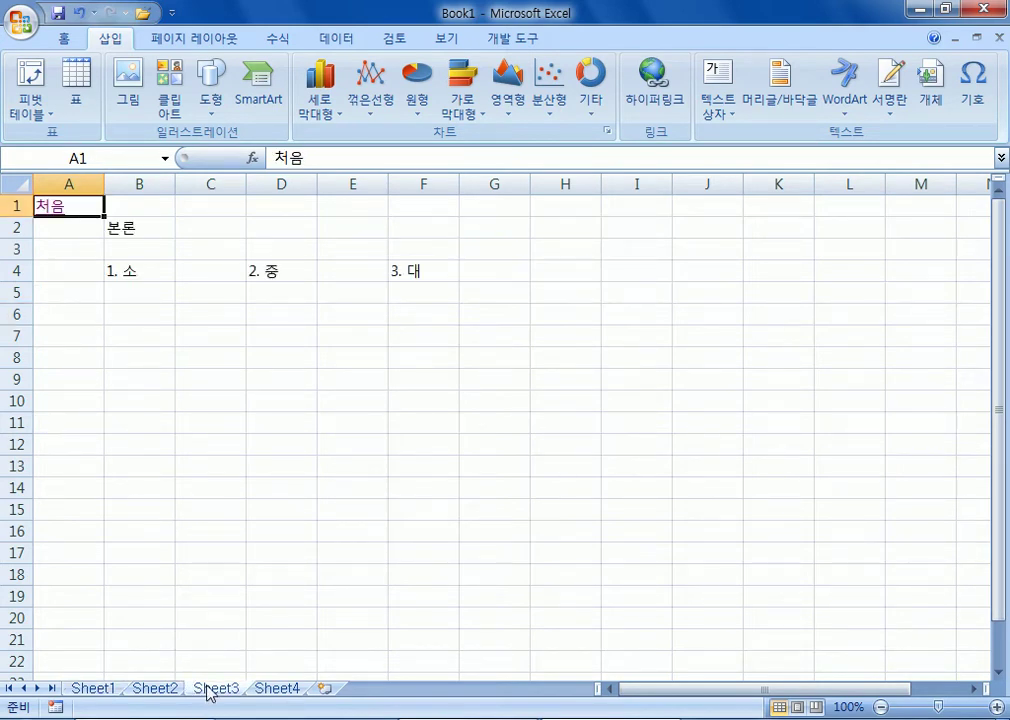
left_click(139, 262)
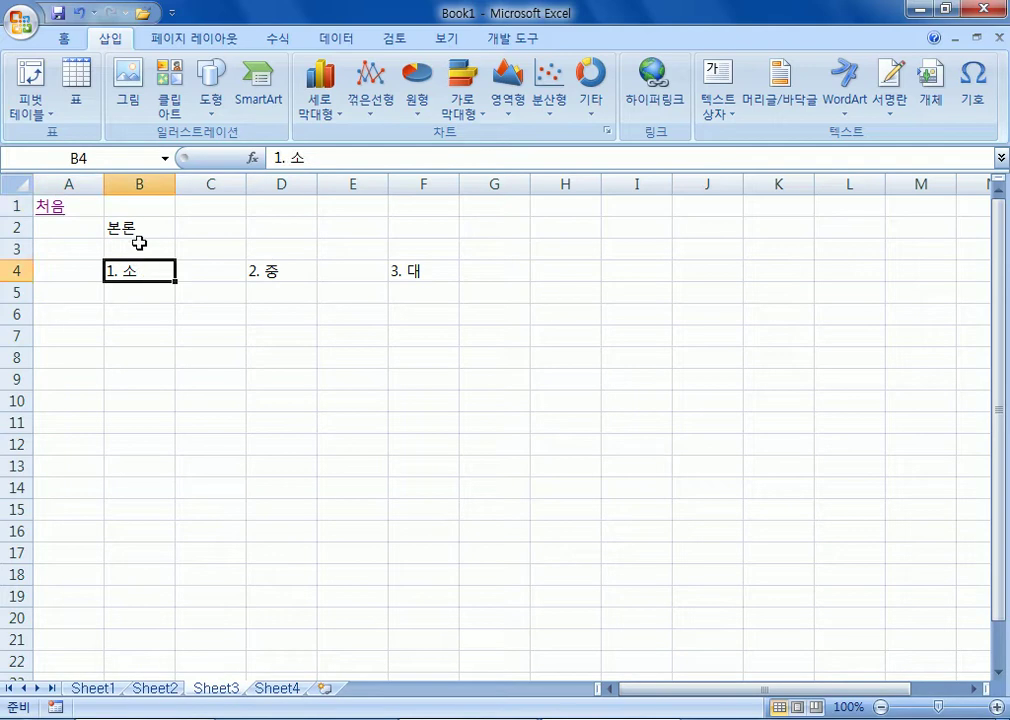
left_click(88, 689)
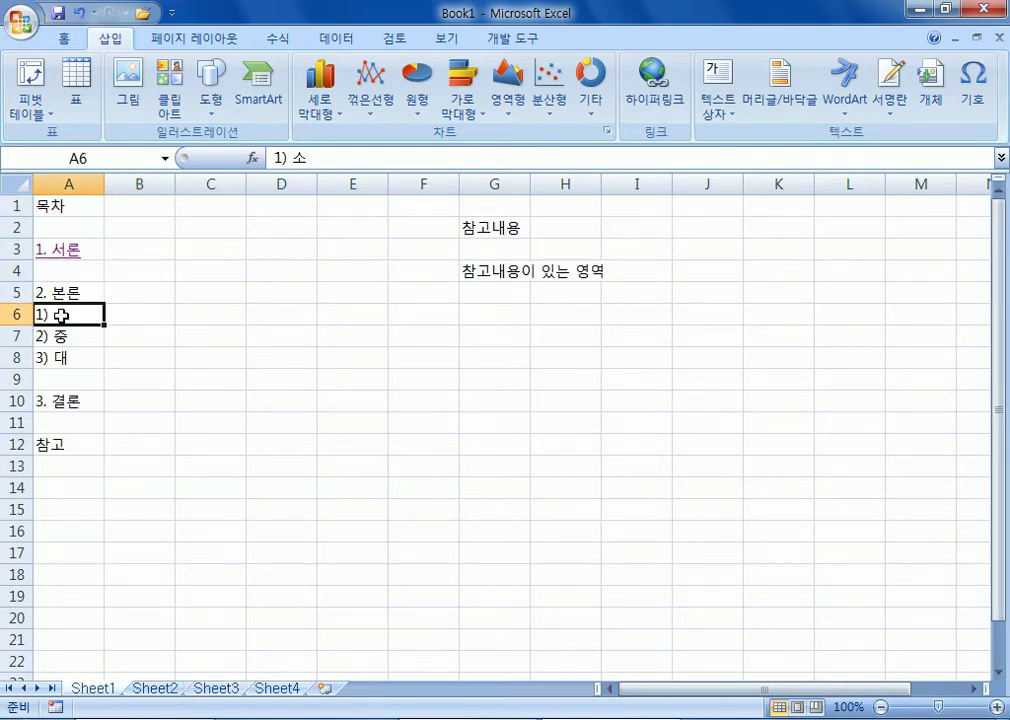
left_click(652, 88)
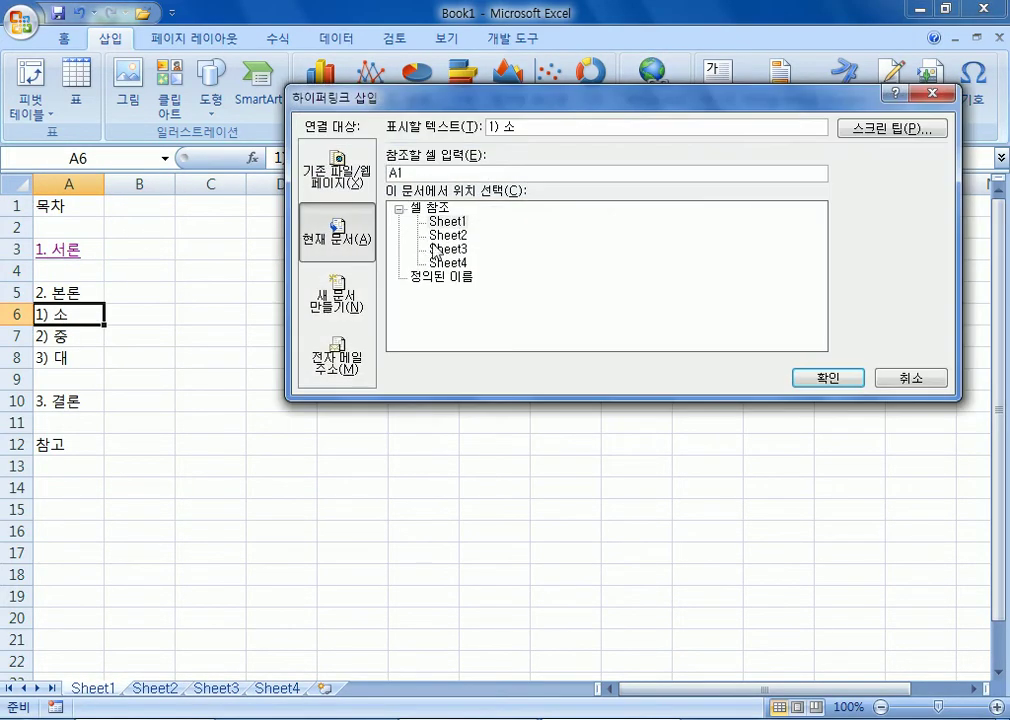
left_click(437, 250)
left_click(440, 236)
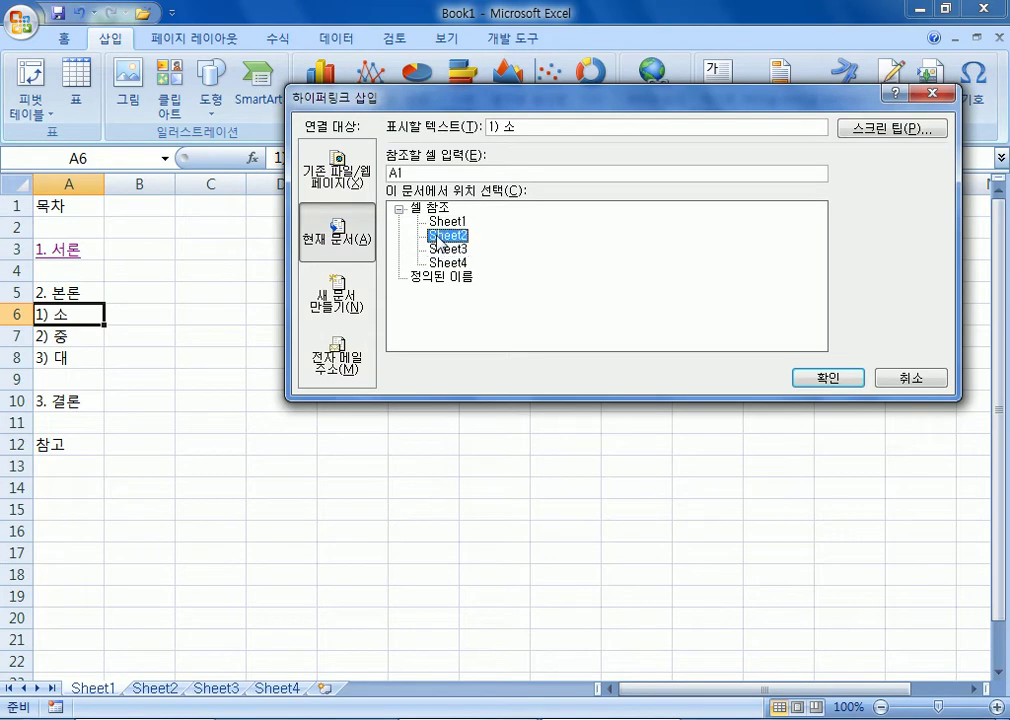
left_click(445, 249)
double_click(451, 172)
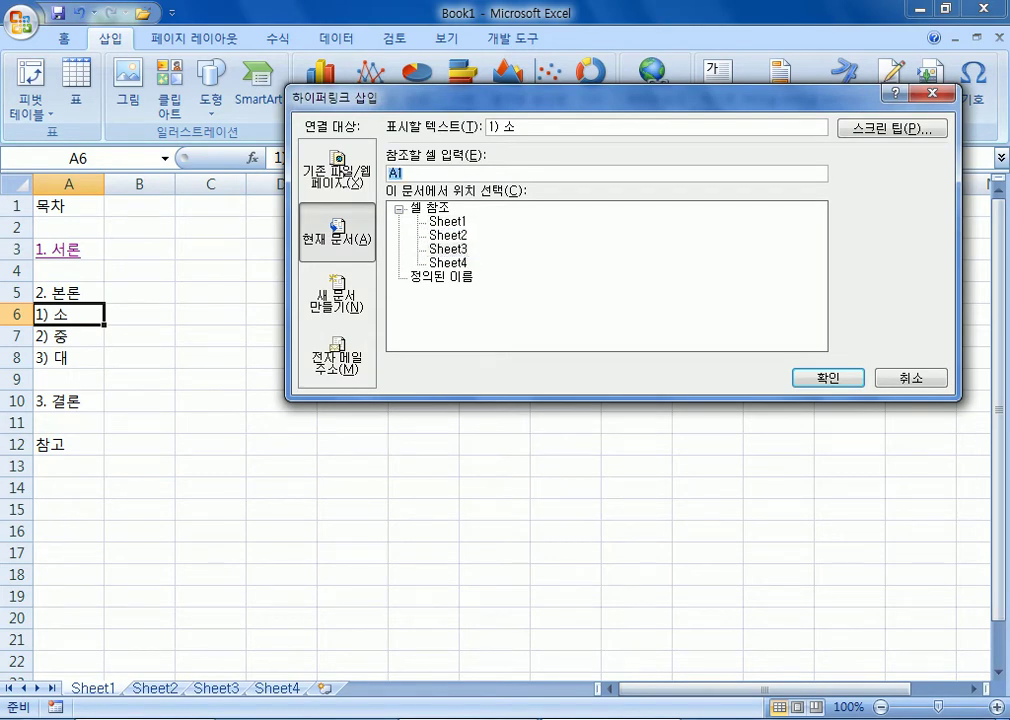
type("b4")
left_click(827, 378)
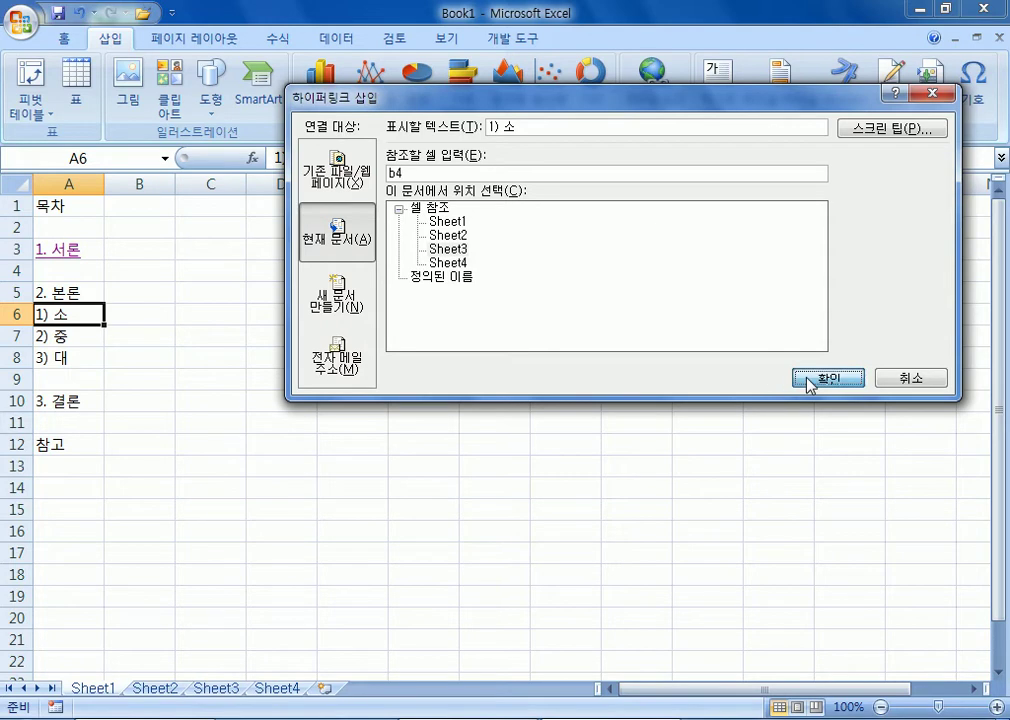
Insert a hyperlink on the "2) 중" cell A7 of Sheet1 to cell D4 of Sheet3
left_click(219, 698)
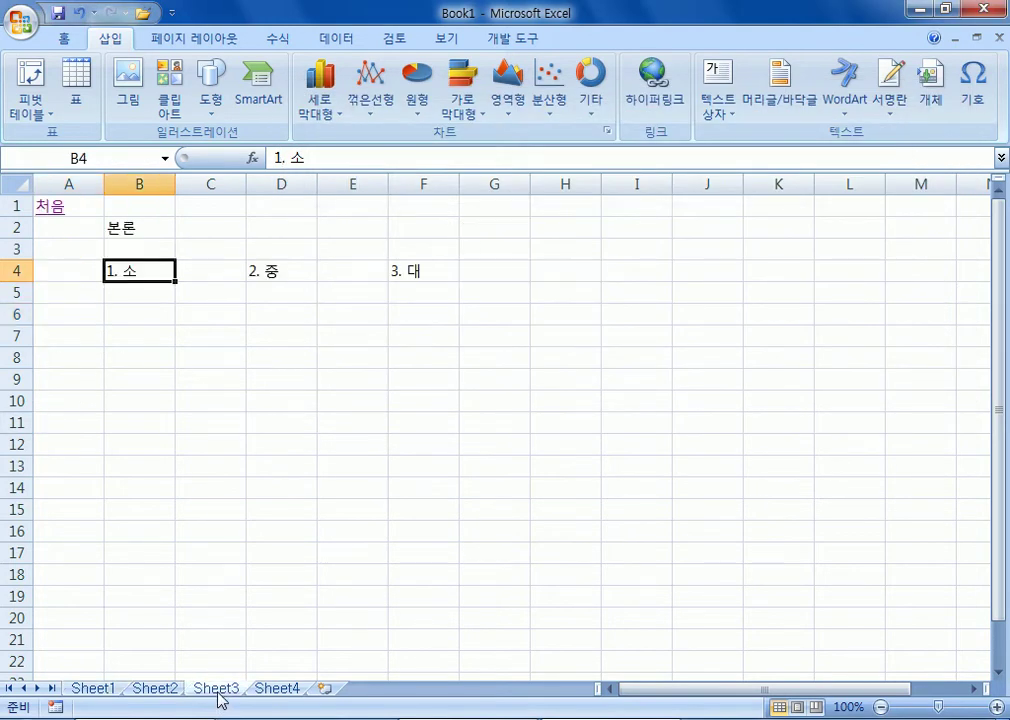
left_click(158, 689)
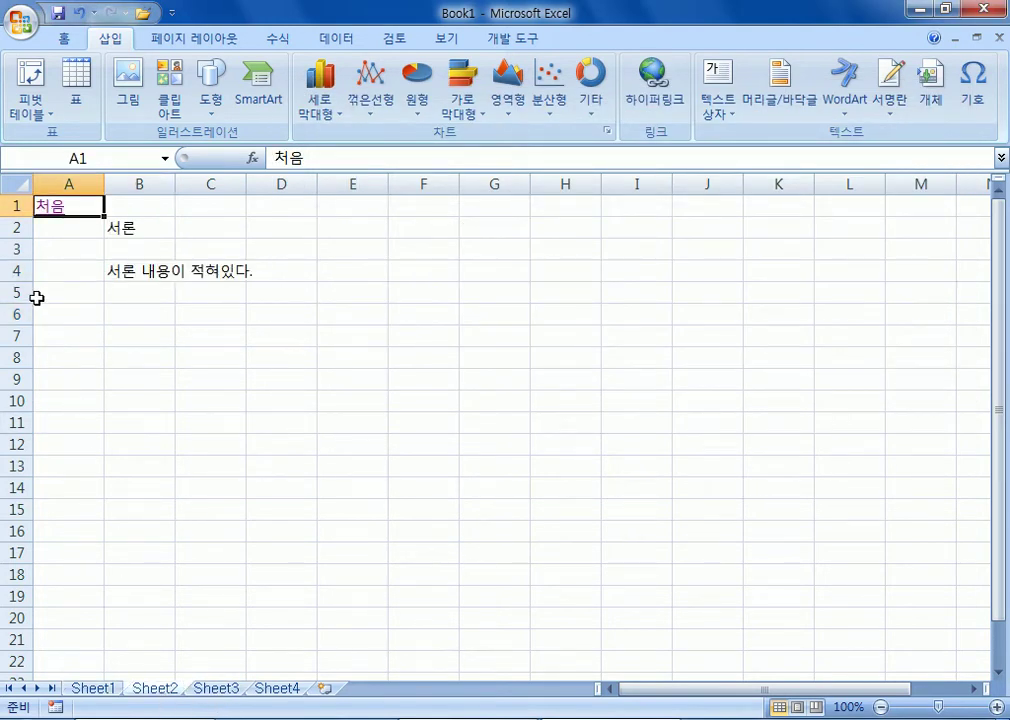
left_click(98, 688)
left_click(66, 336)
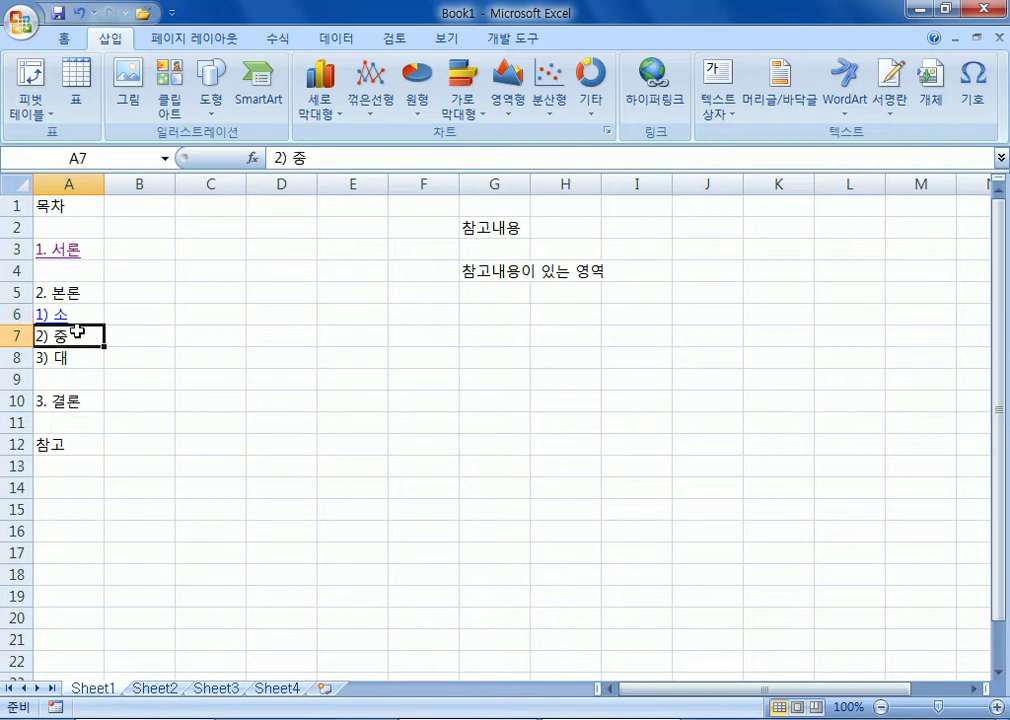
left_click(653, 88)
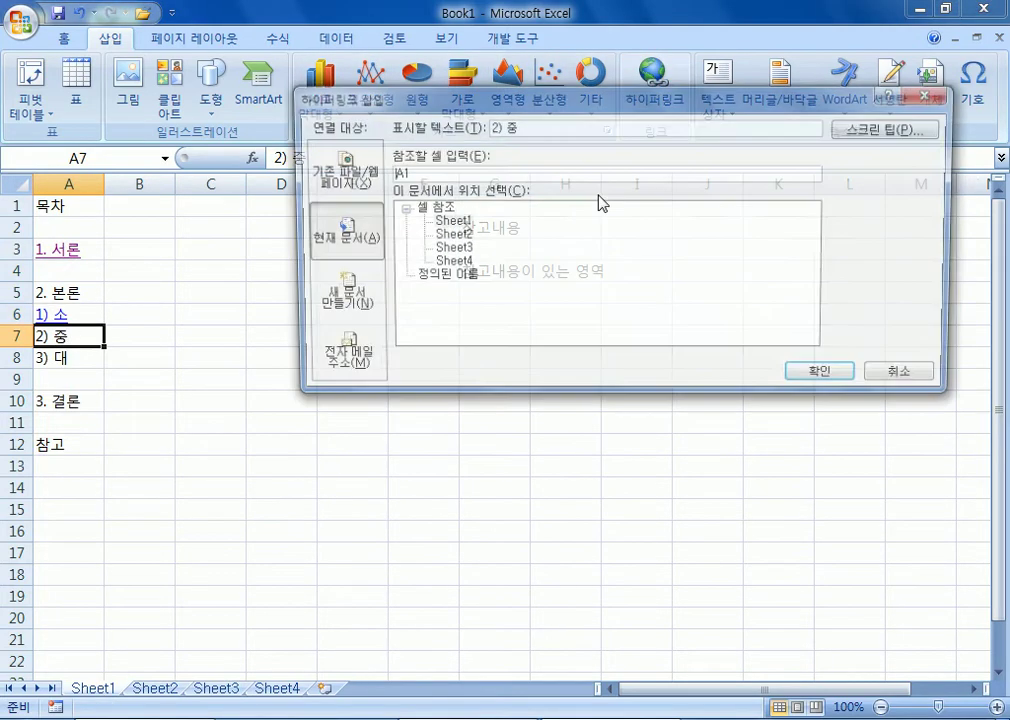
left_click(447, 249)
double_click(440, 174)
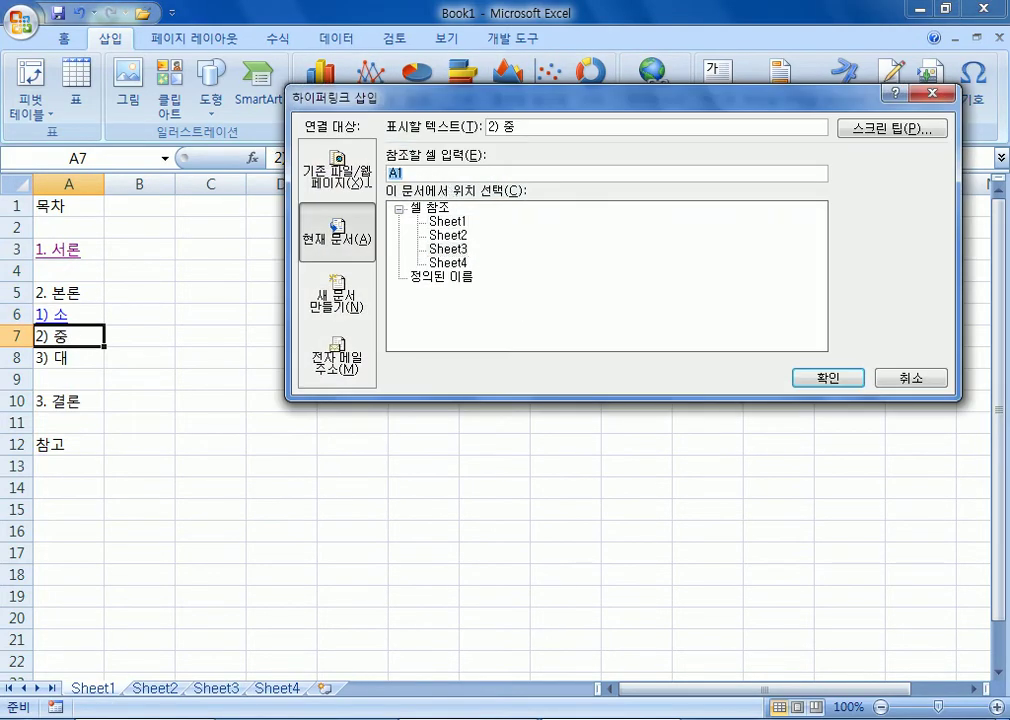
type("d4")
left_click(820, 377)
Insert a hyperlink on the "3) 대" cell A8 of Sheet1 to cell F4 of Sheet3
left_click(76, 357)
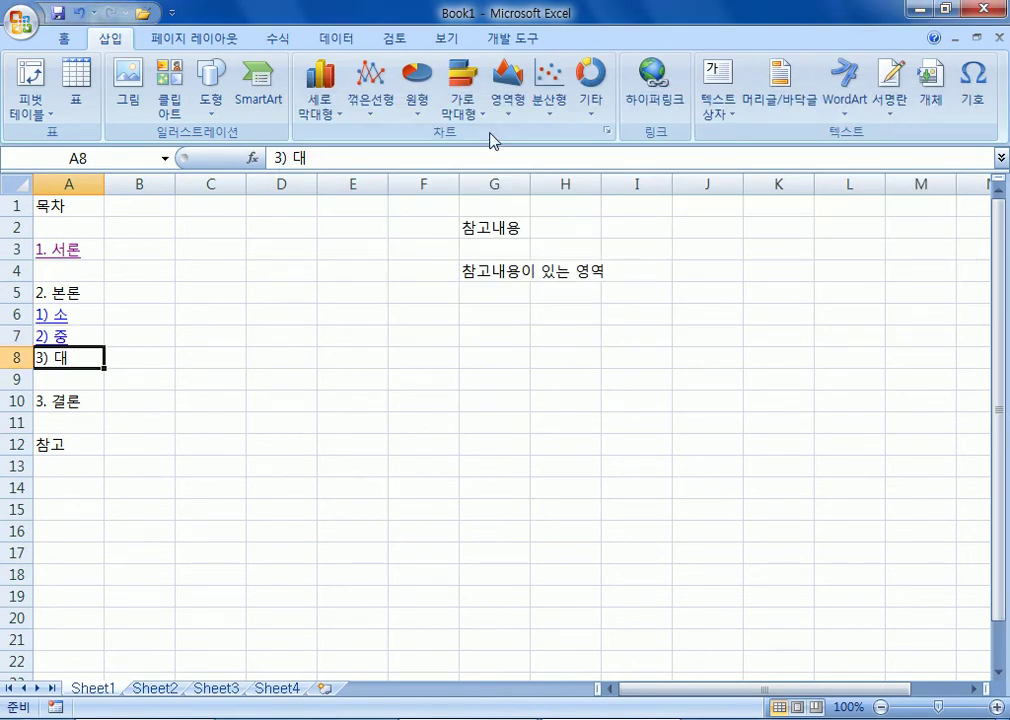
left_click(662, 96)
left_click(449, 250)
double_click(419, 172)
type("G4")
left_click(796, 376)
left_click(140, 444)
Test the "3) 대", "2) 중" and "1) 소" links on Sheet1, returning through the "처음" link on Sheet3 each time
left_click(90, 360)
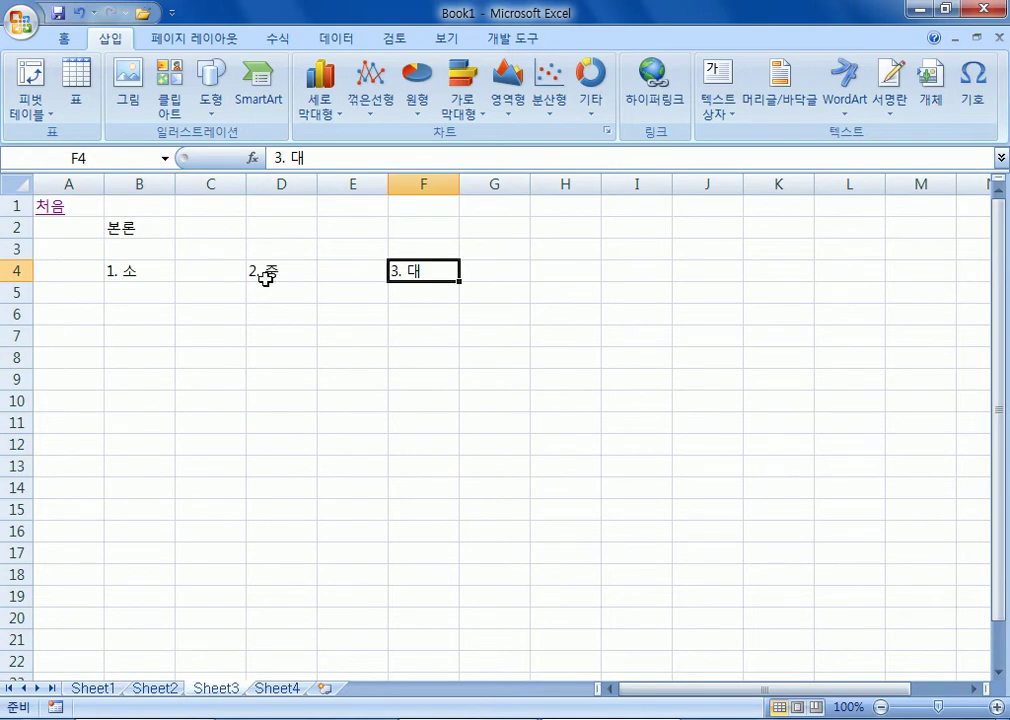
left_click(46, 208)
left_click(56, 328)
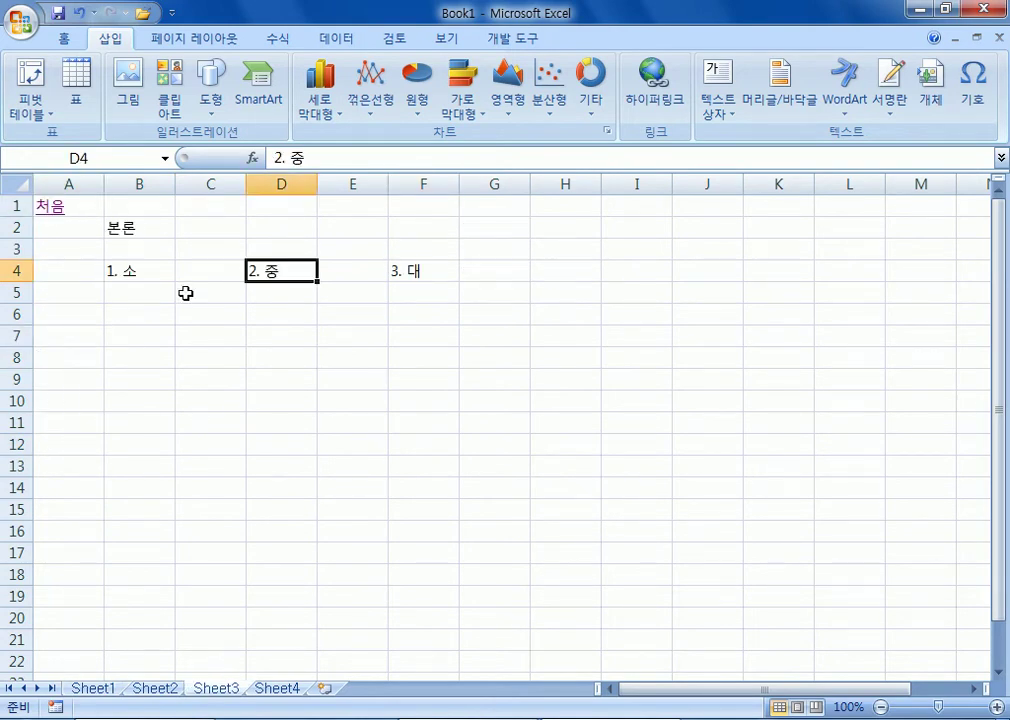
left_click(46, 210)
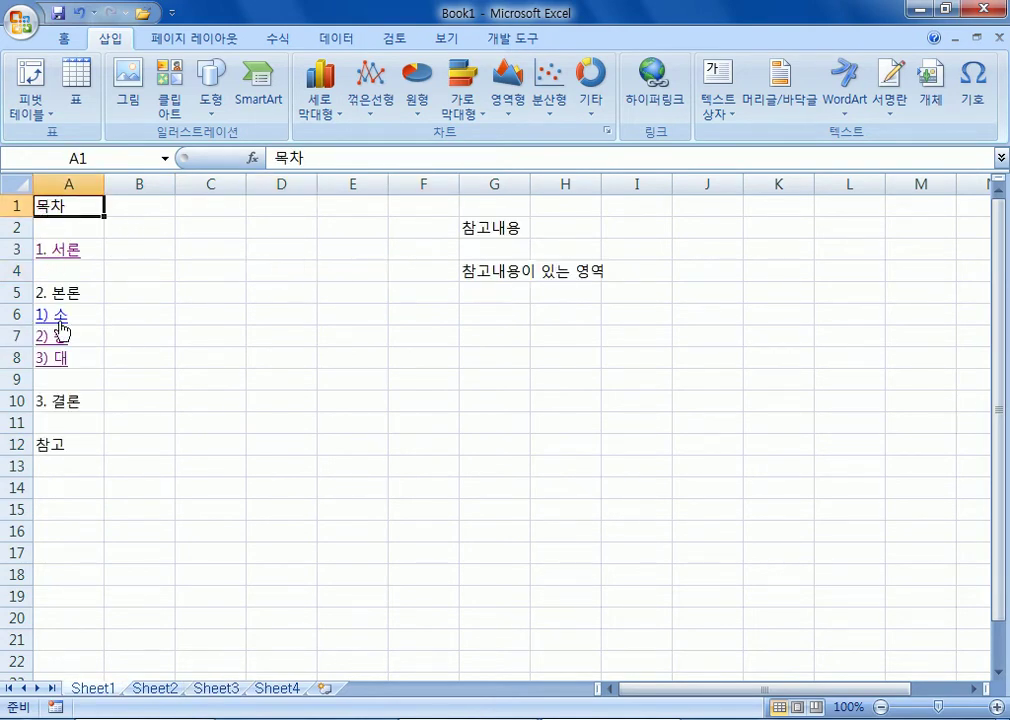
left_click(59, 318)
left_click(49, 210)
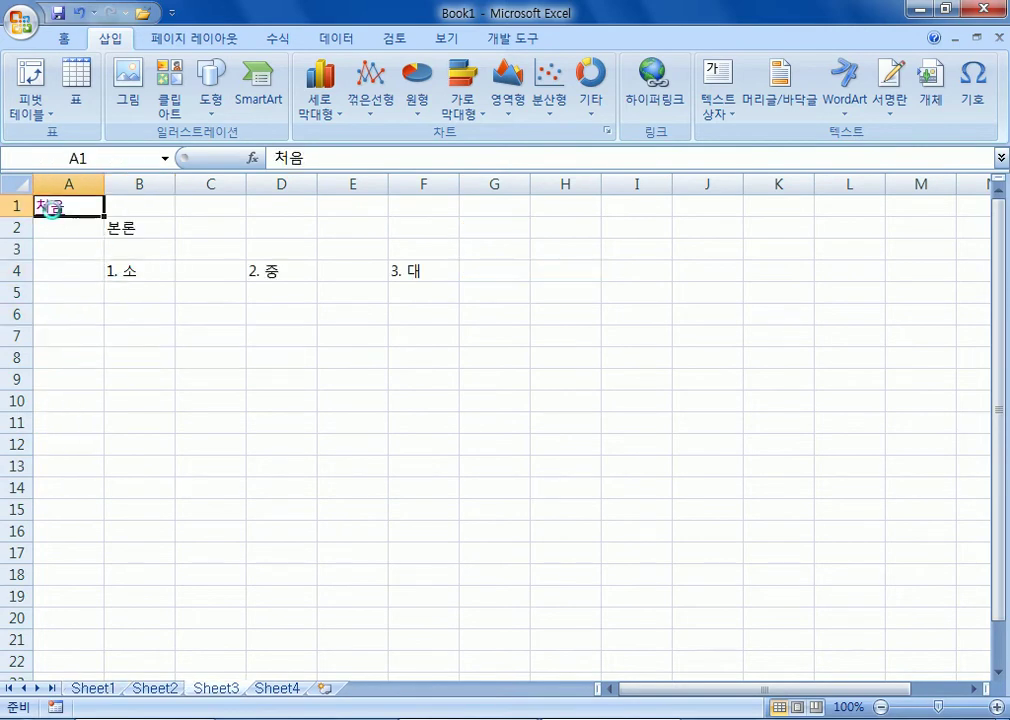
Insert a hyperlink on the "3. 결론" cell A10 of Sheet1 to cell B2 of Sheet4
left_click(58, 402)
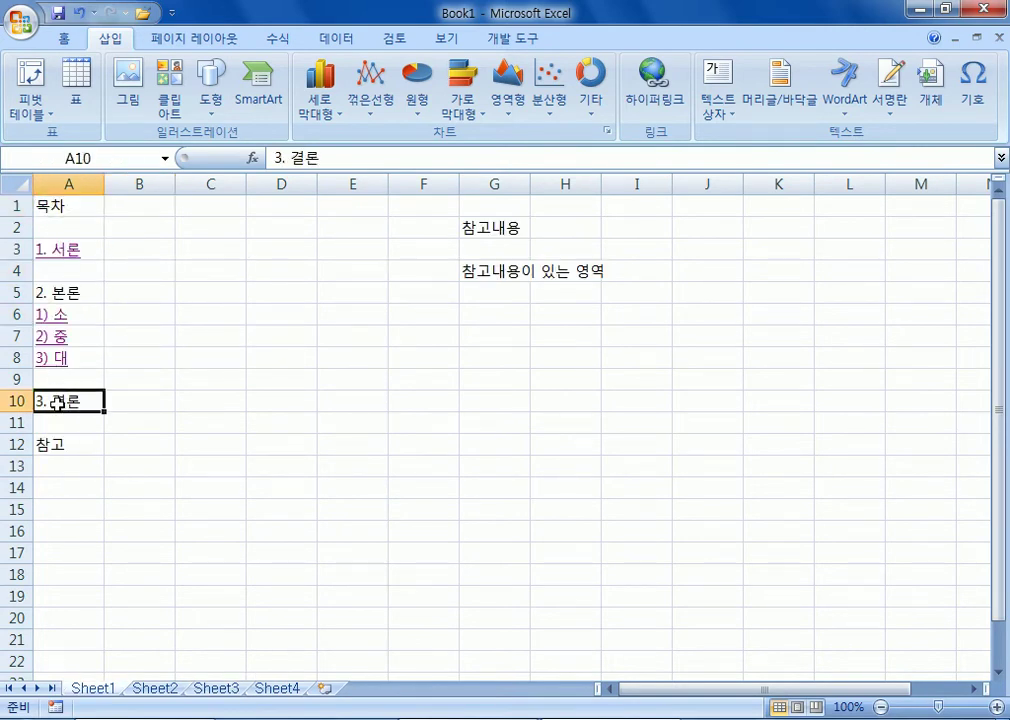
left_click(290, 692)
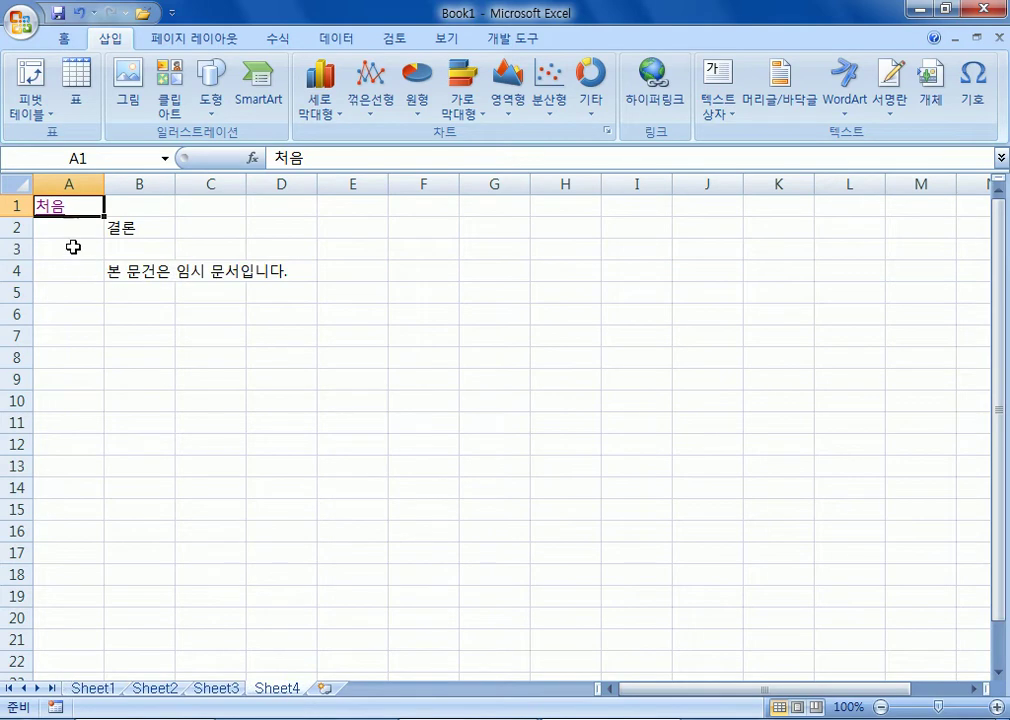
left_click(128, 230)
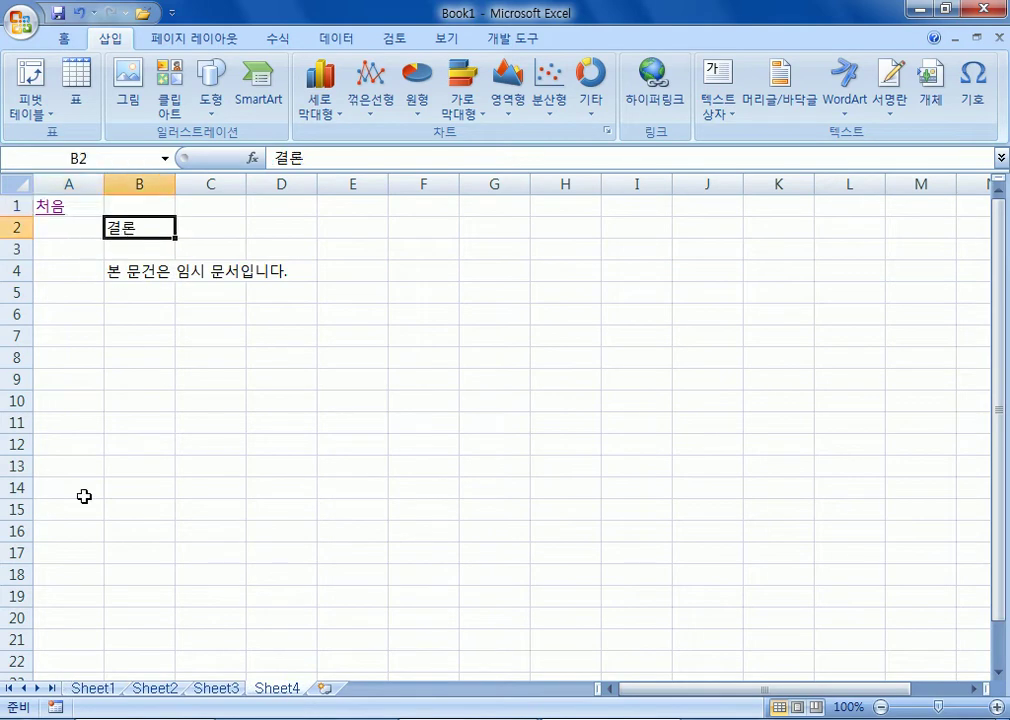
left_click(96, 691)
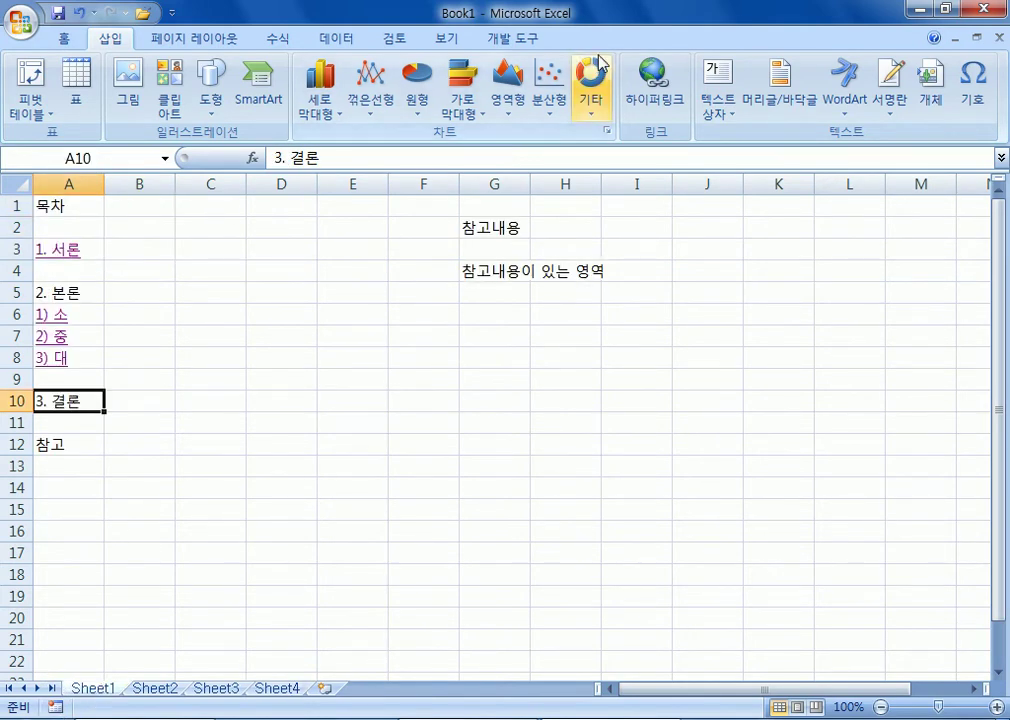
left_click(652, 88)
left_click(452, 264)
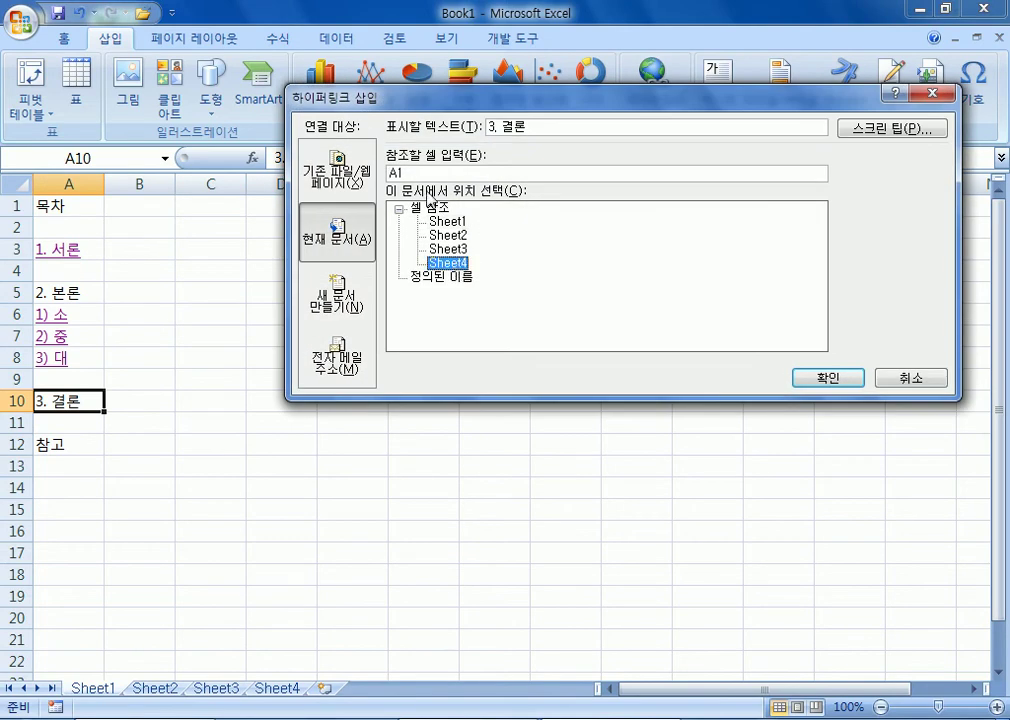
double_click(417, 177)
type("b")
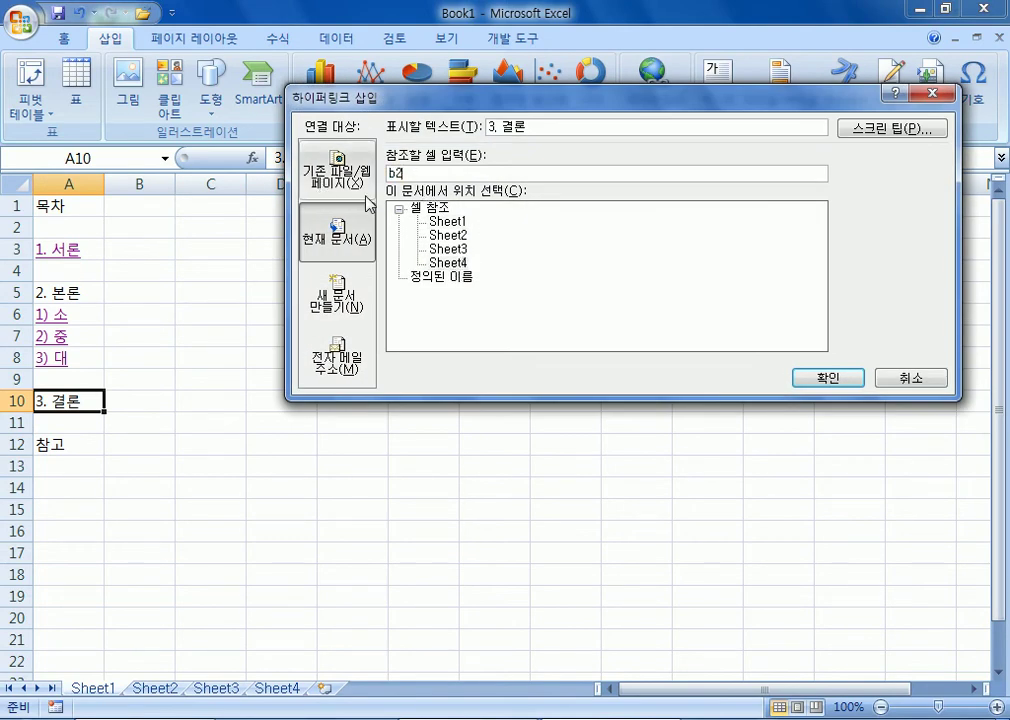
type("2")
left_click(822, 380)
Test the "3. 결론" link on Sheet1, returning through the "처음" link on Sheet4
left_click(443, 460)
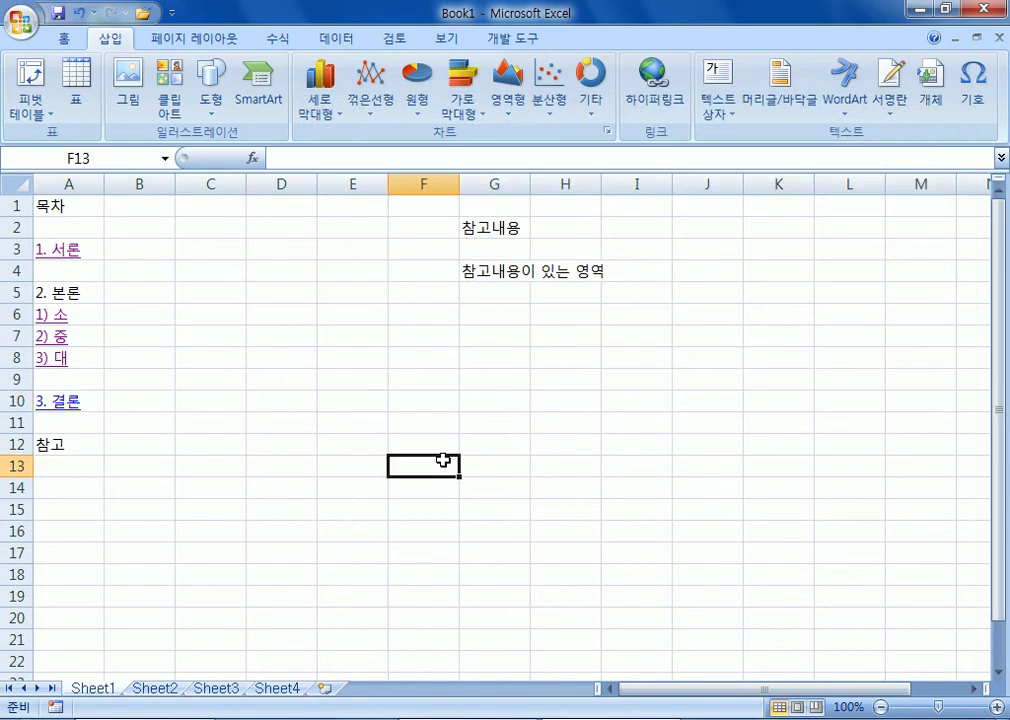
left_click(66, 404)
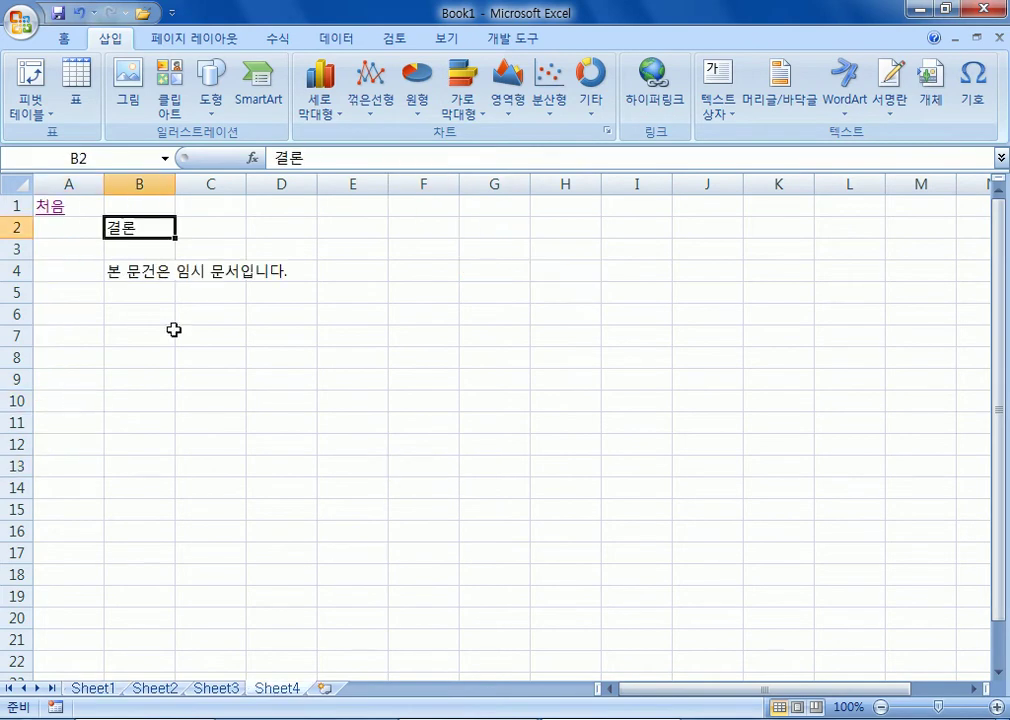
left_click(56, 212)
Insert a hyperlink on the "참고" cell A12 of Sheet1 to cell G2 of the same sheet and follow it
left_click(72, 443)
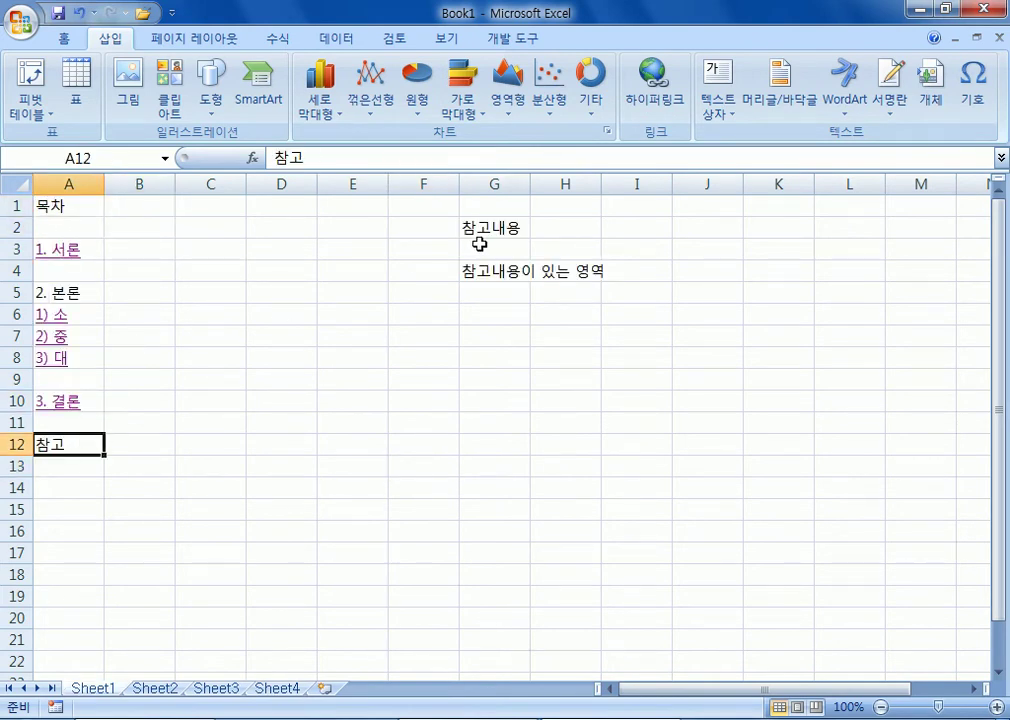
left_click(495, 228)
left_click(68, 446)
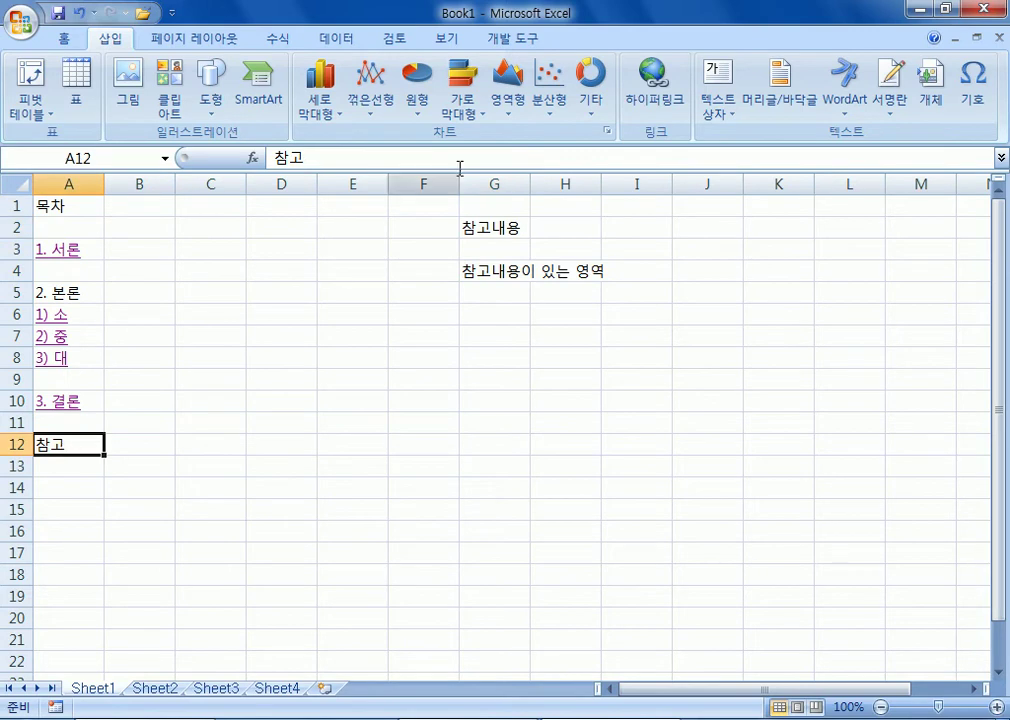
left_click(652, 85)
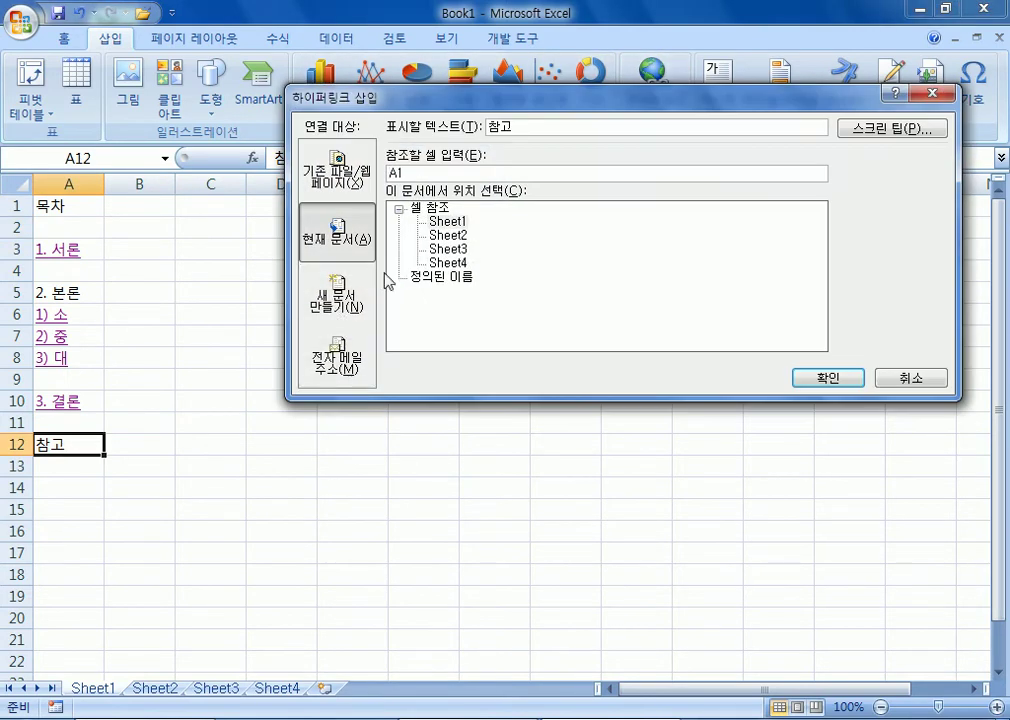
left_click_drag(435, 108, 412, 317)
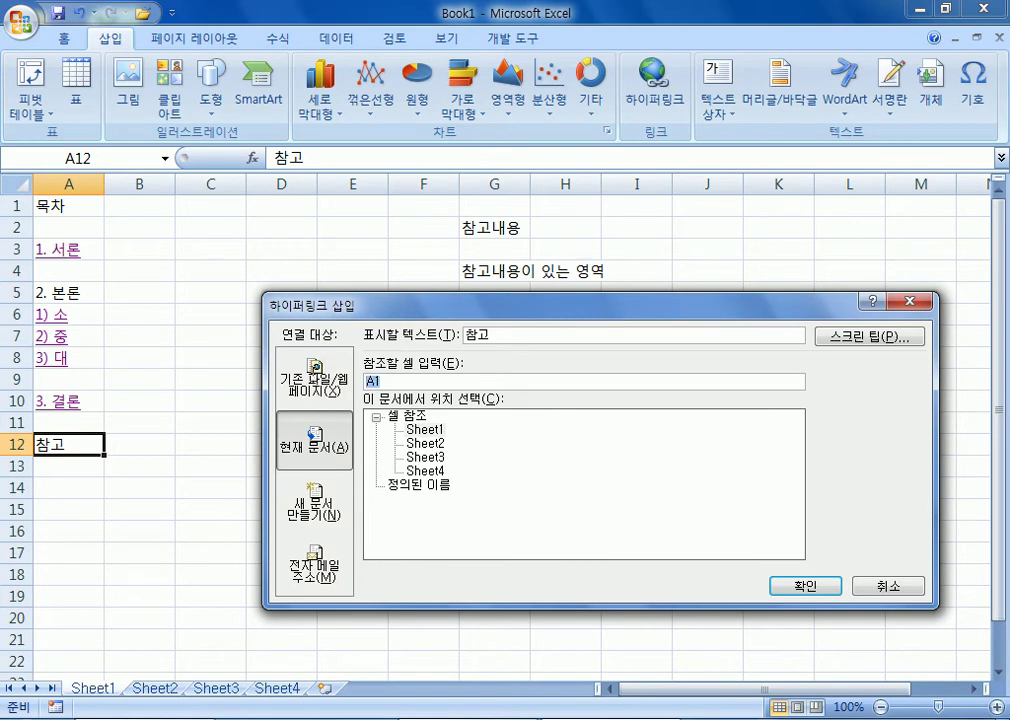
key("Delete")
key("Delete")
type("g2")
left_click(775, 587)
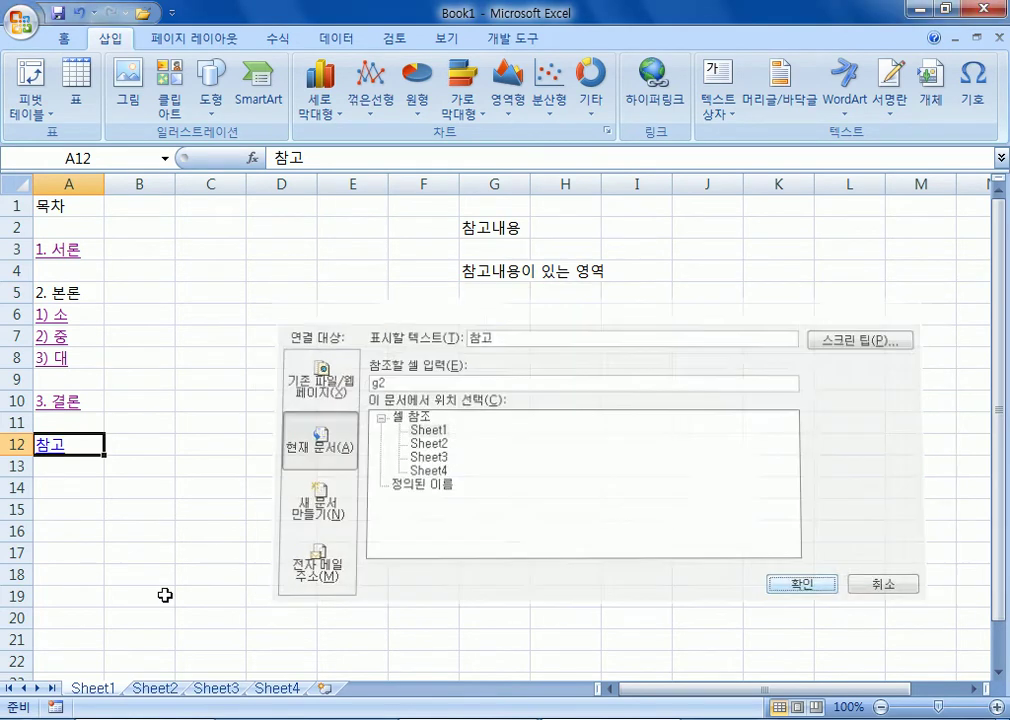
left_click_drag(150, 597, 101, 602)
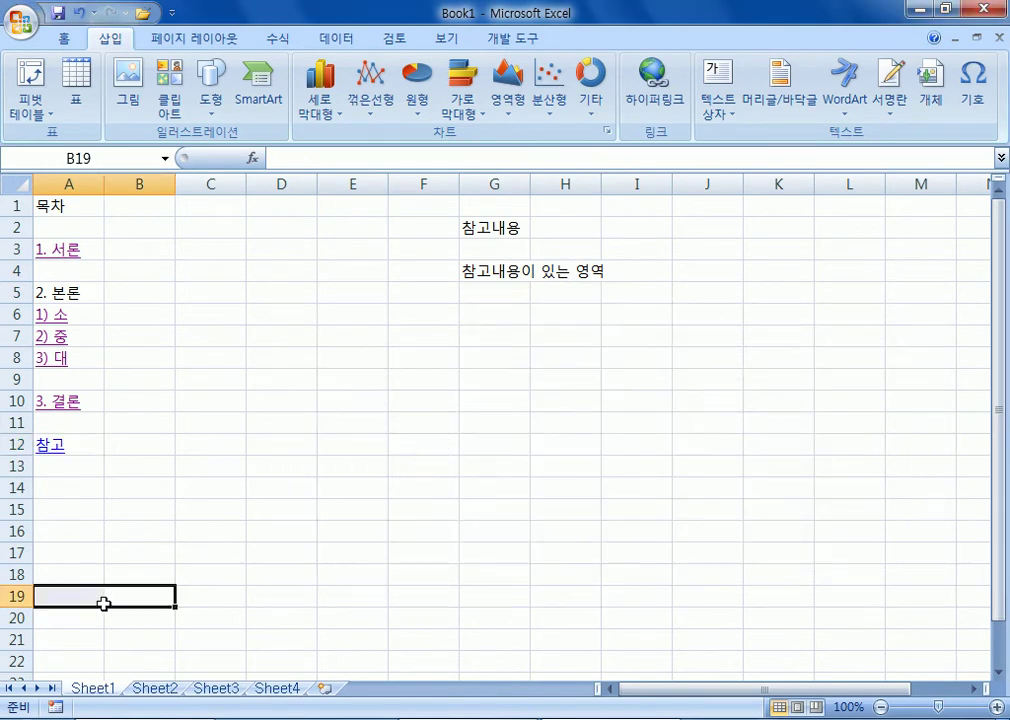
left_click(53, 450)
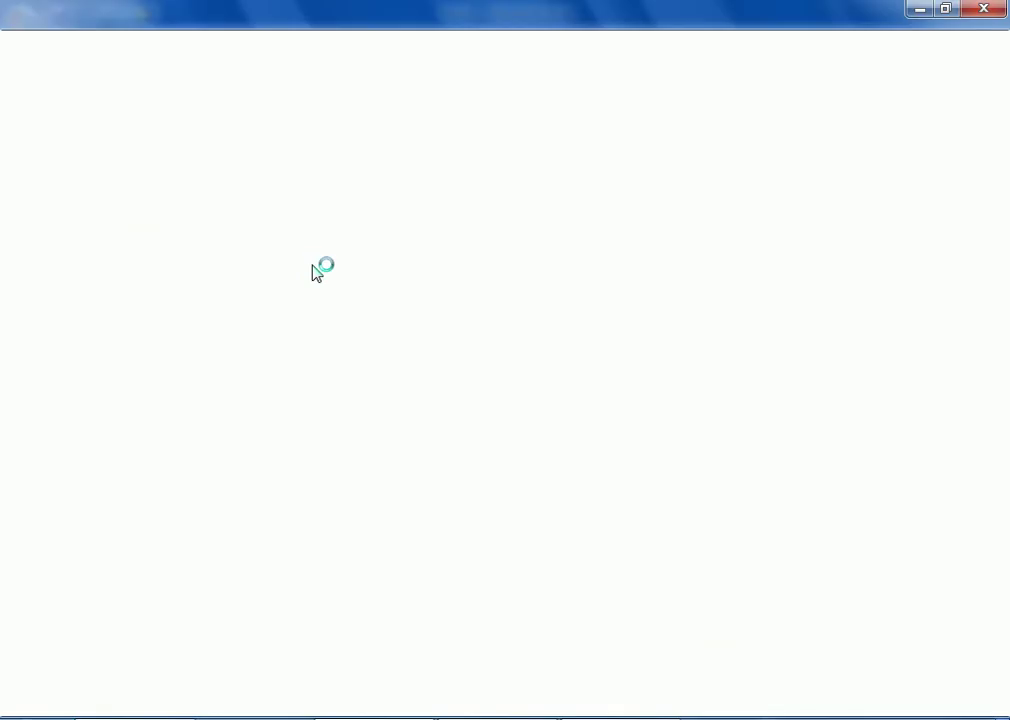
Switch to Chrome and open the Daum and Google links in the 포털 section of host.new21.net, closing each page again
scroll(383, 283, "down", 10)
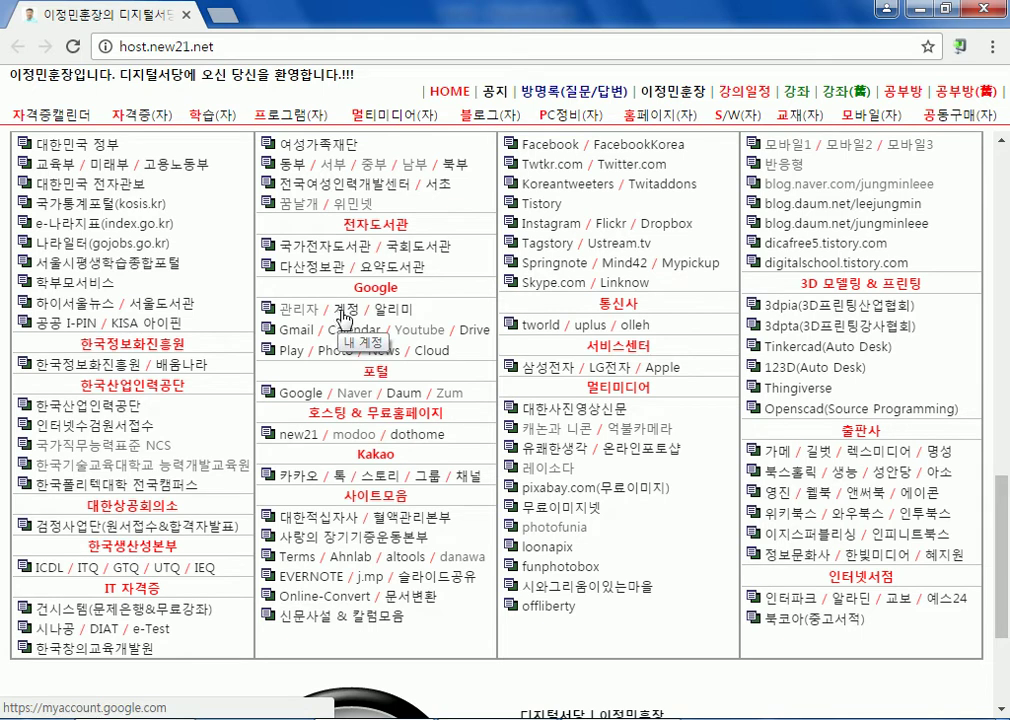
left_click(398, 396)
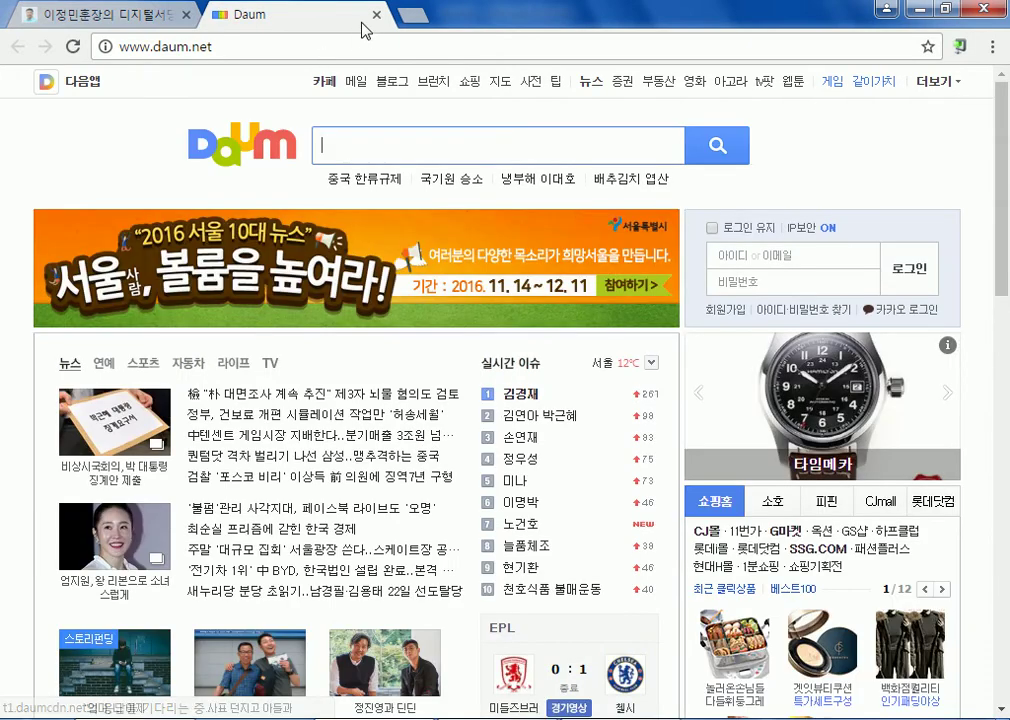
left_click(376, 16)
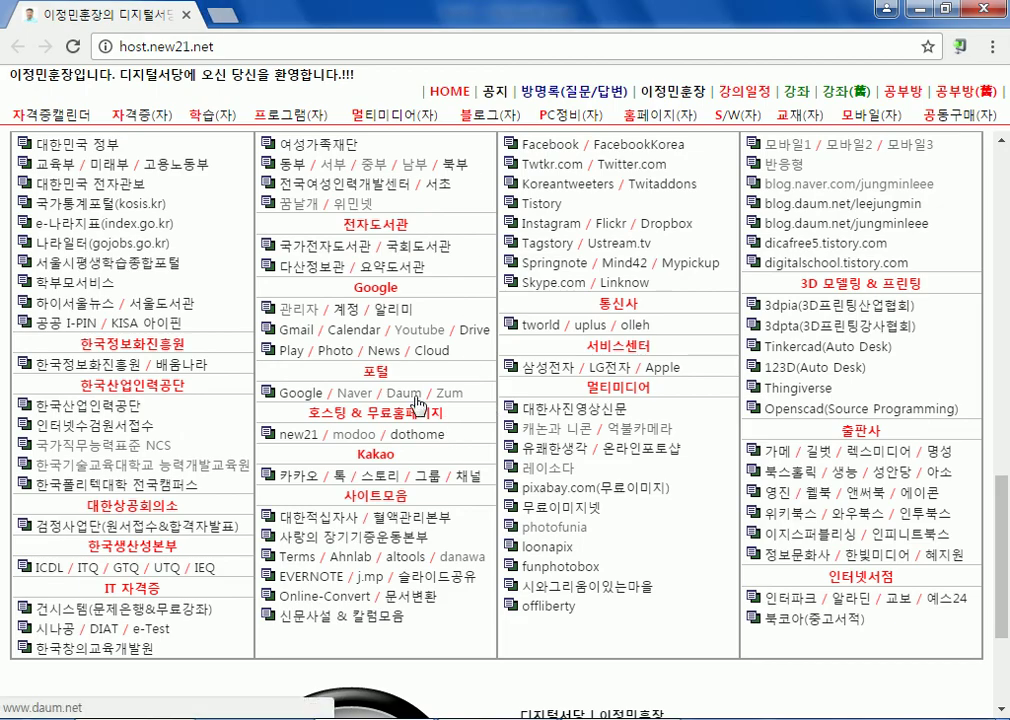
left_click(311, 400)
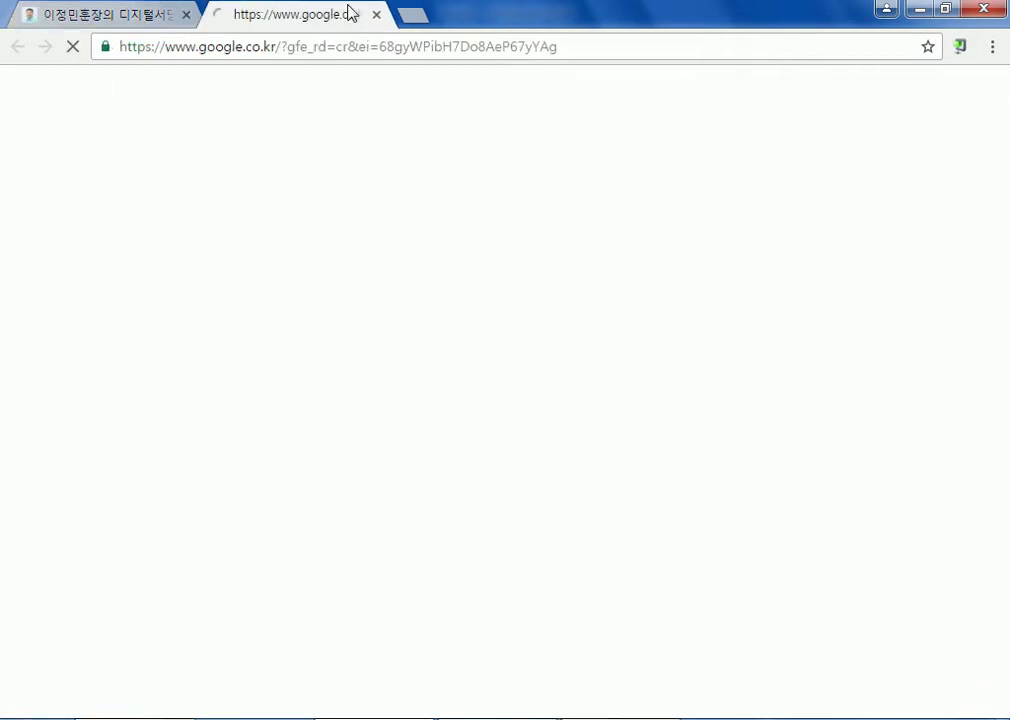
left_click(376, 15)
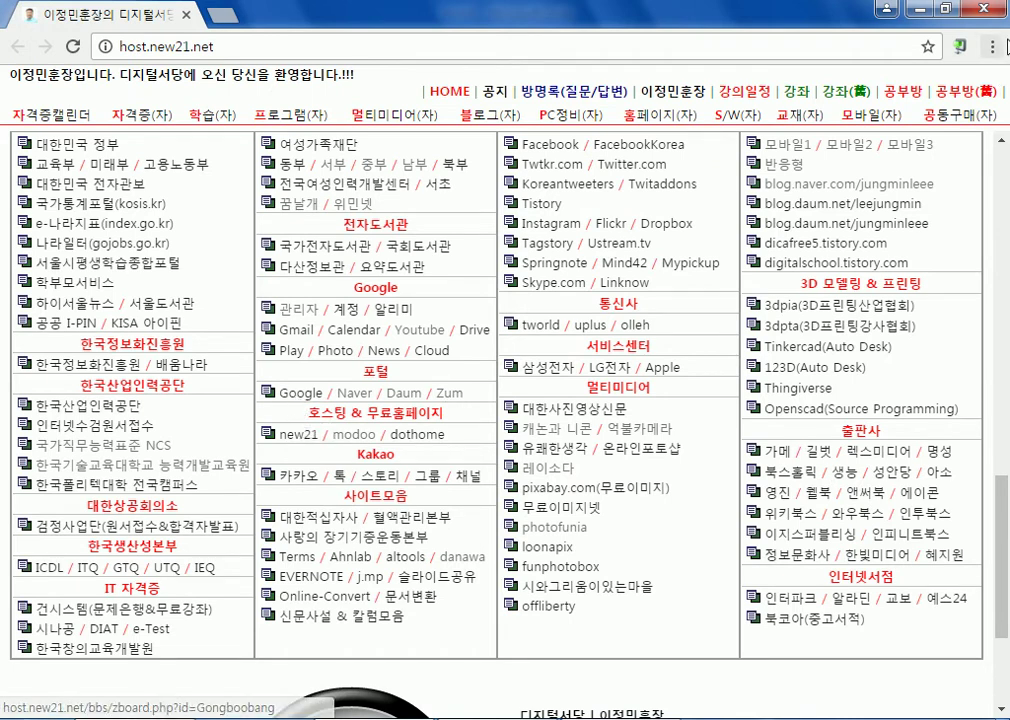
Delete Chrome's browsing data for the period 전체, adding passwords, form autofill, hosted app data and media licences, and close the settings page
key("alt+f")
left_click(712, 402)
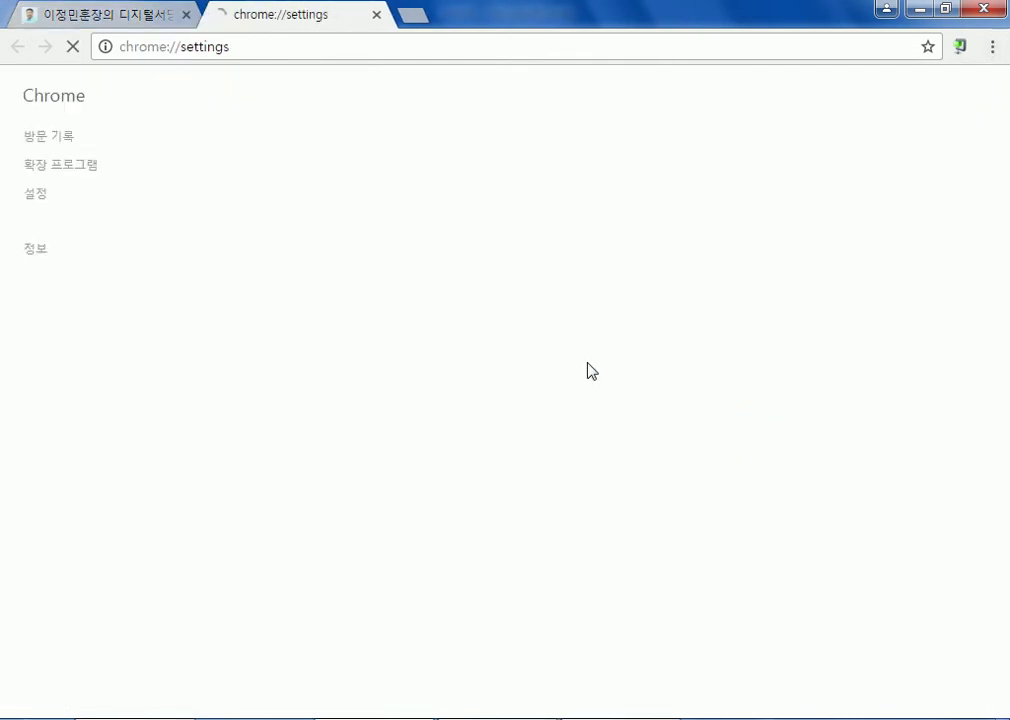
left_click(63, 138)
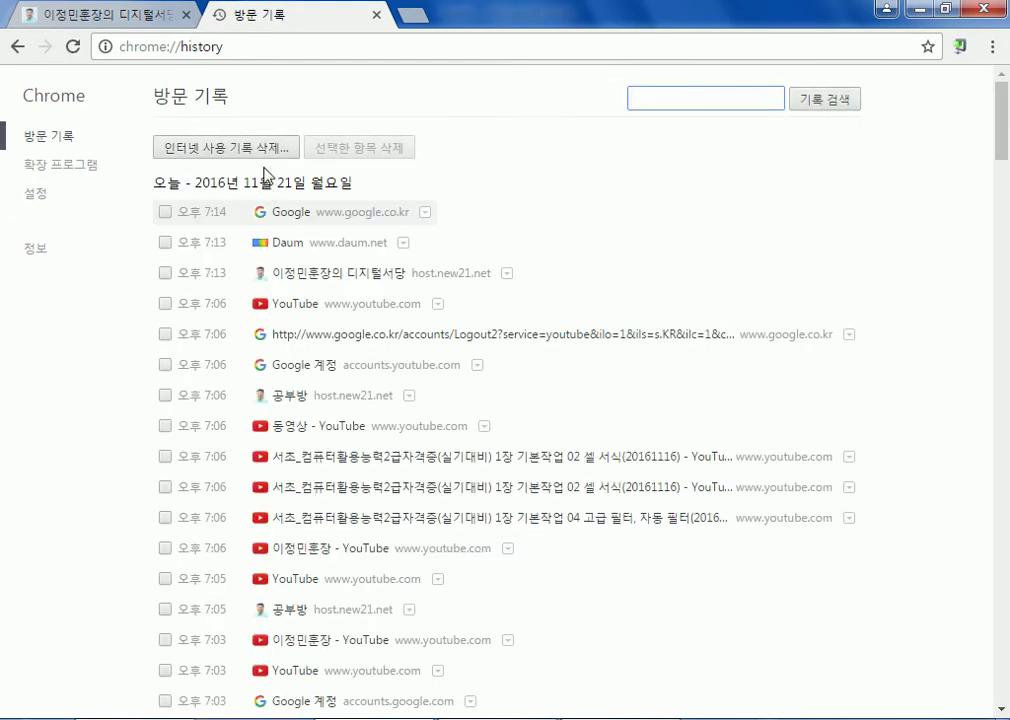
left_click(182, 150)
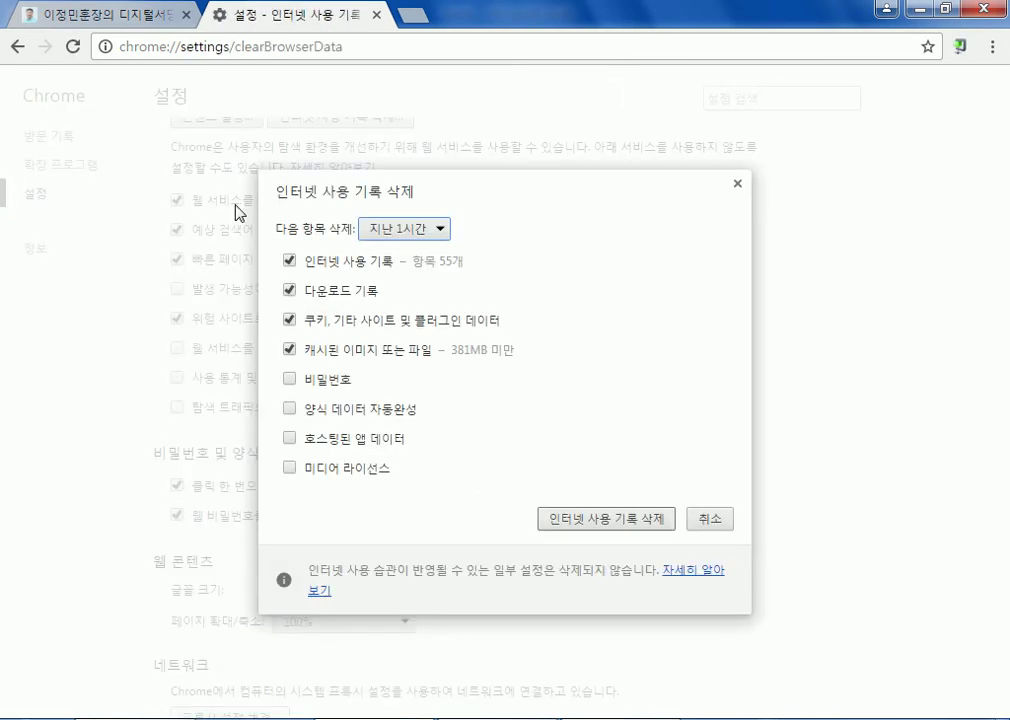
left_click(419, 228)
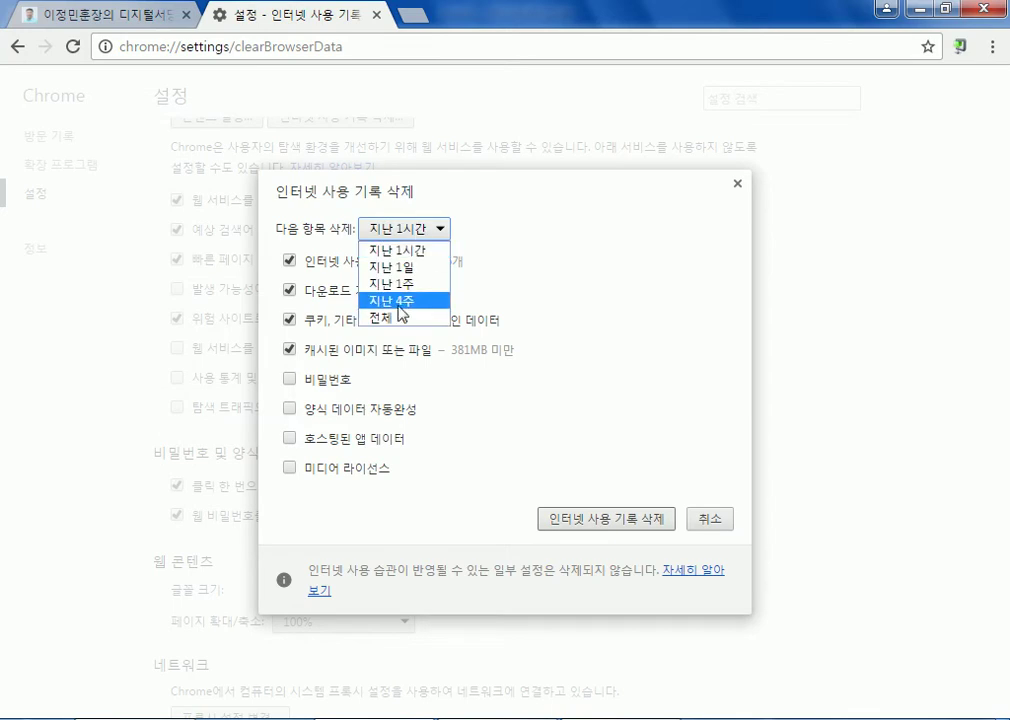
left_click(355, 319)
left_click(290, 379)
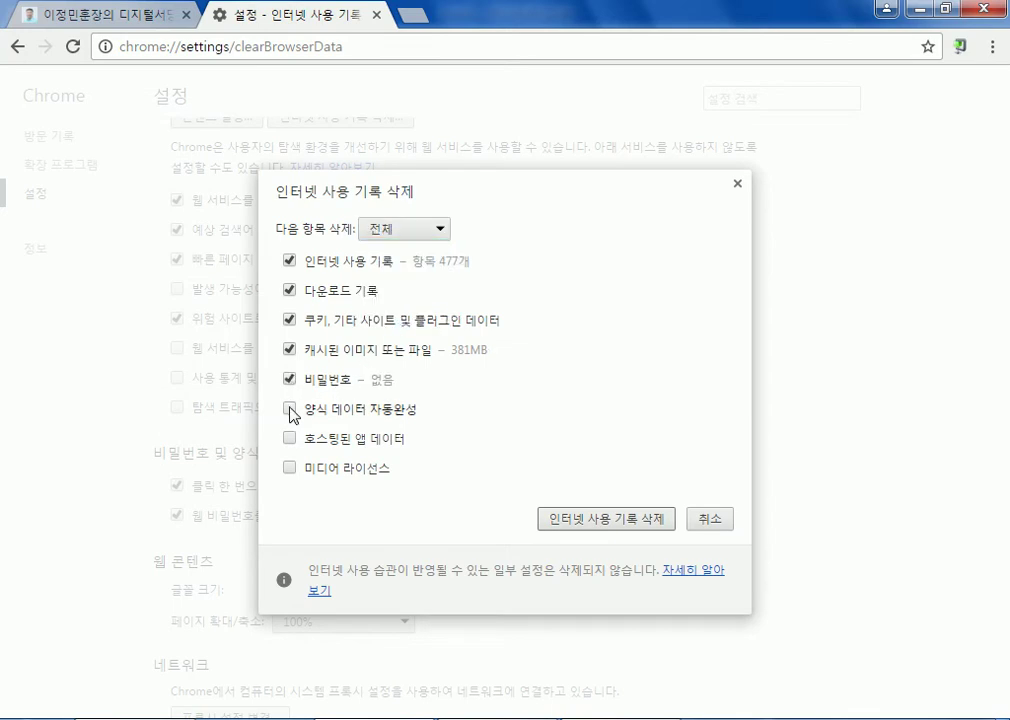
left_click(290, 408)
left_click(290, 467)
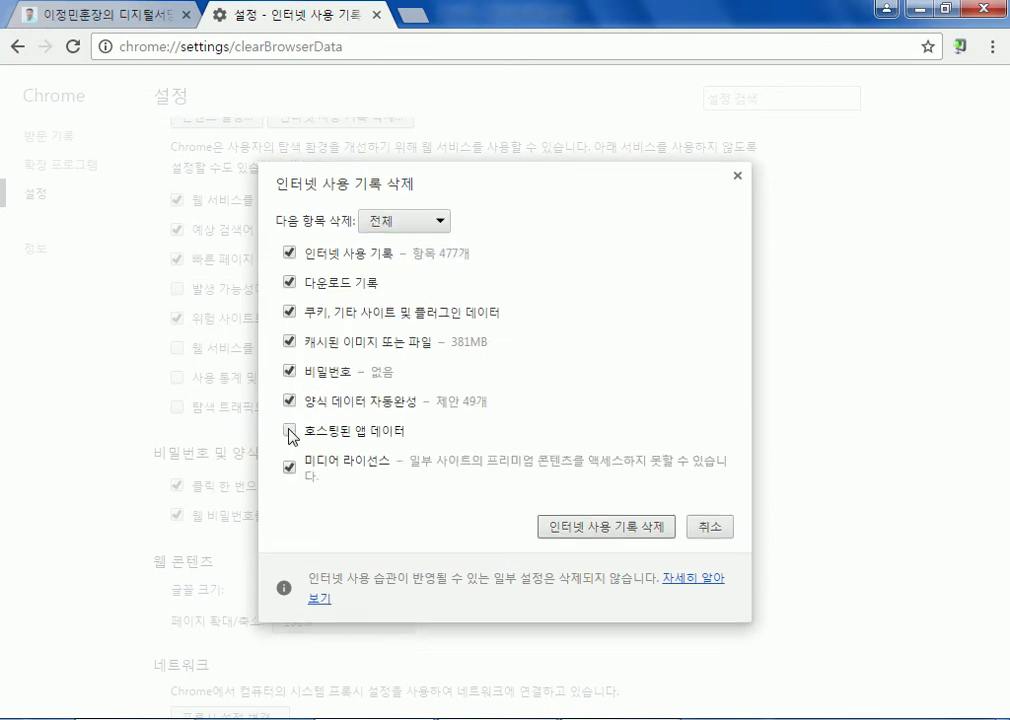
left_click(619, 535)
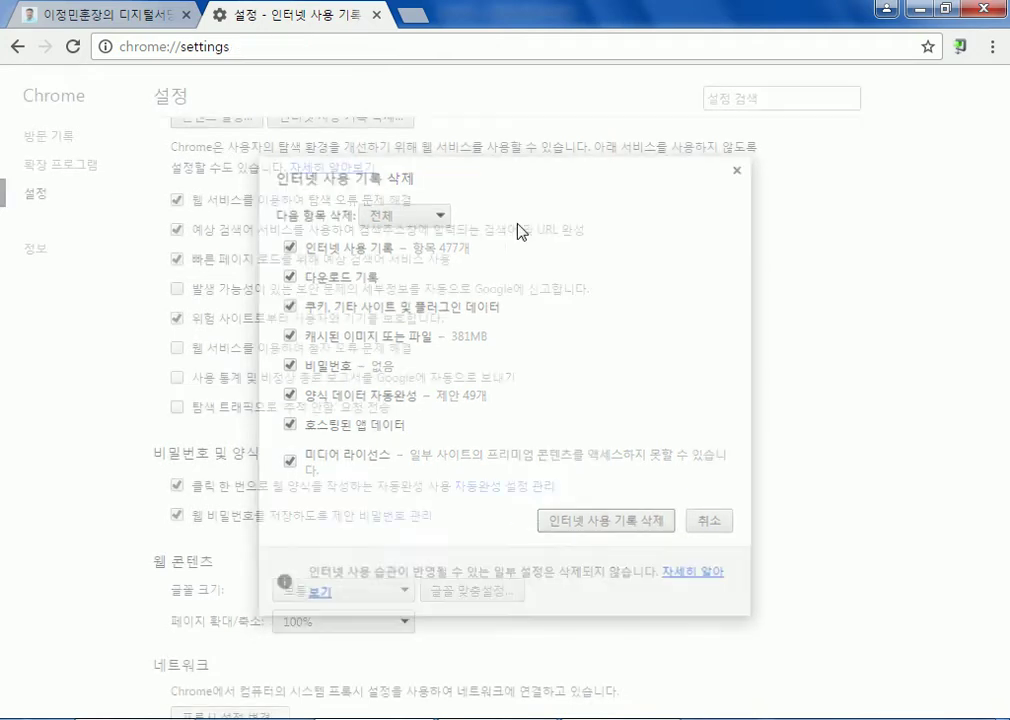
left_click(376, 15)
Reload host.new21.net and open the Naver link in the 포털 section, closing the opened page again
key("F5")
scroll(480, 632, "down", 10)
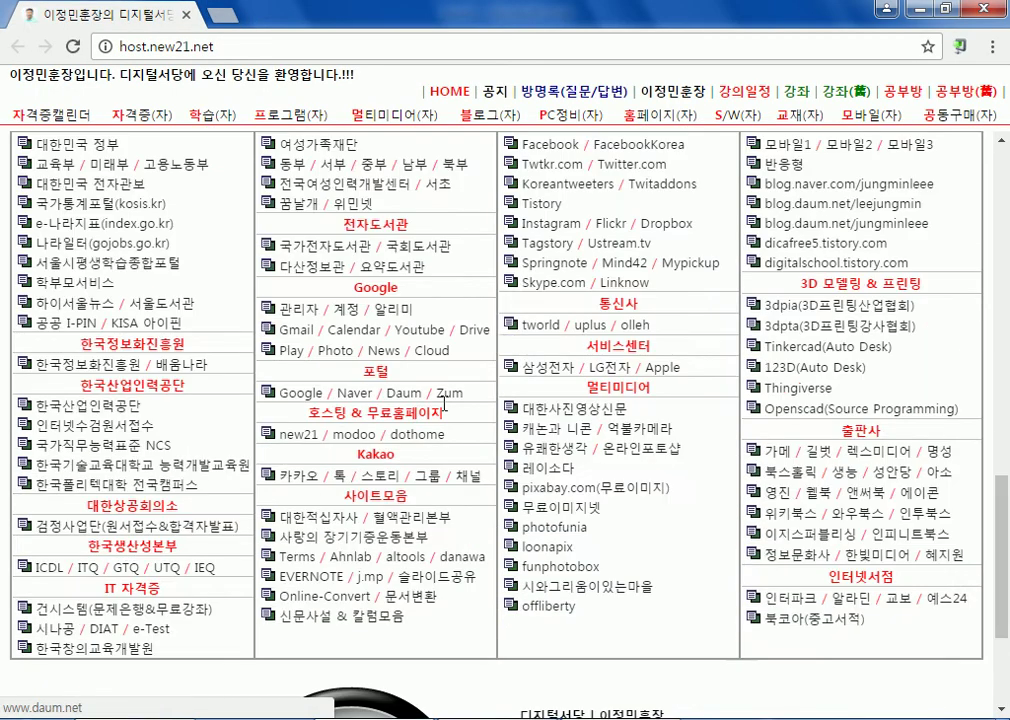
left_click(350, 393)
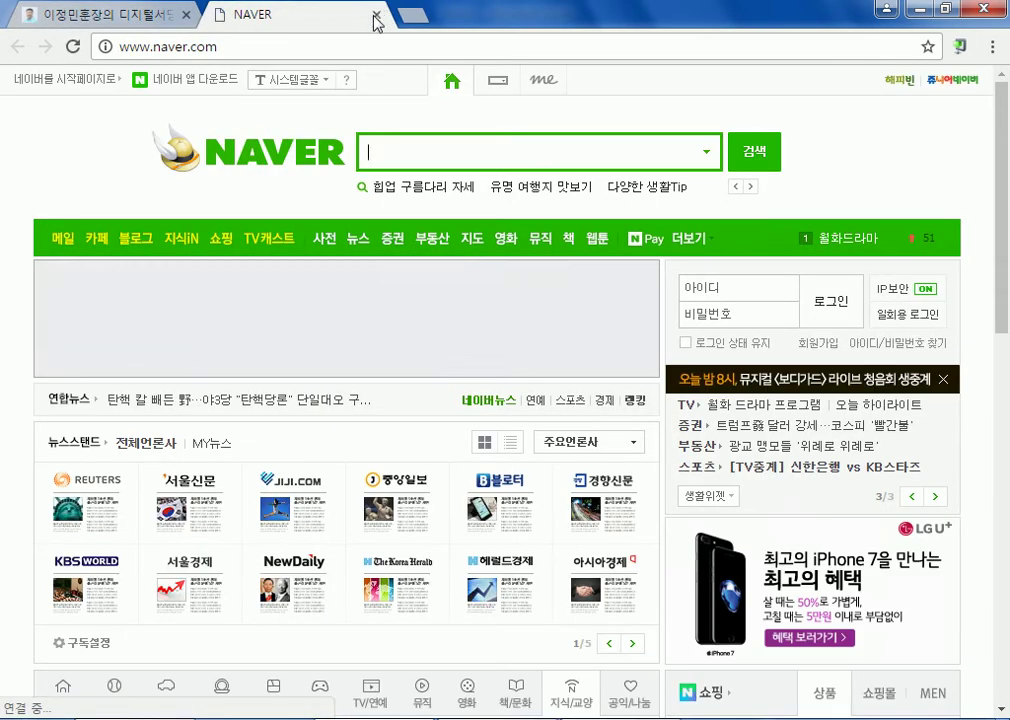
left_click(377, 14)
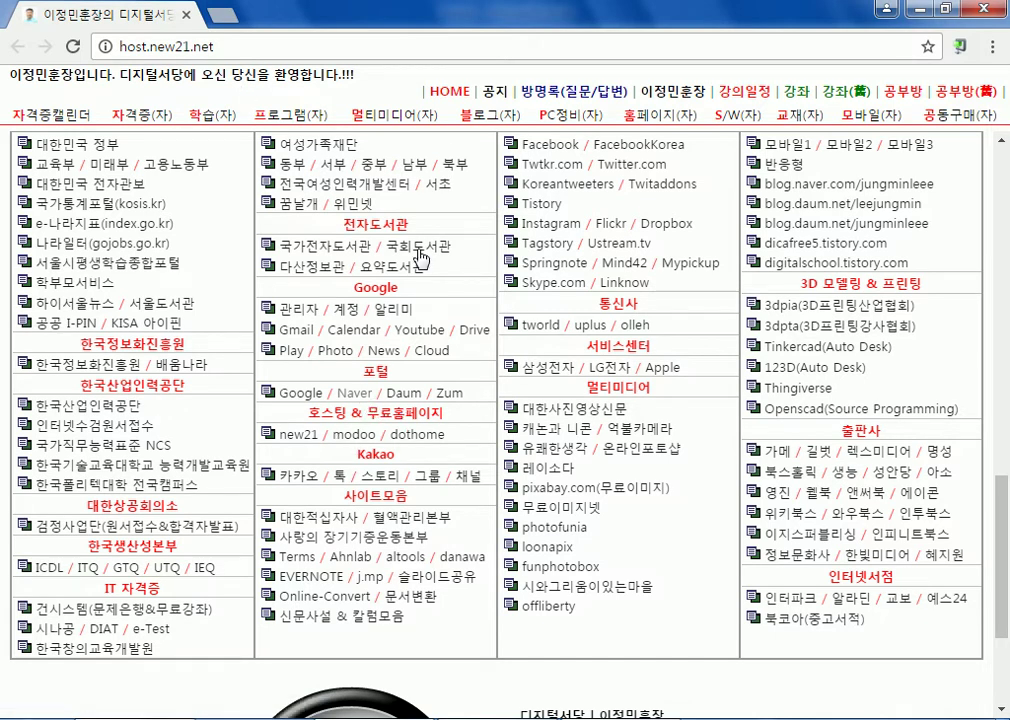
Reopen the Naver link from the 포털 section and look through the Naver front page
scroll(432, 222, "up", 3)
scroll(448, 486, "down", 2)
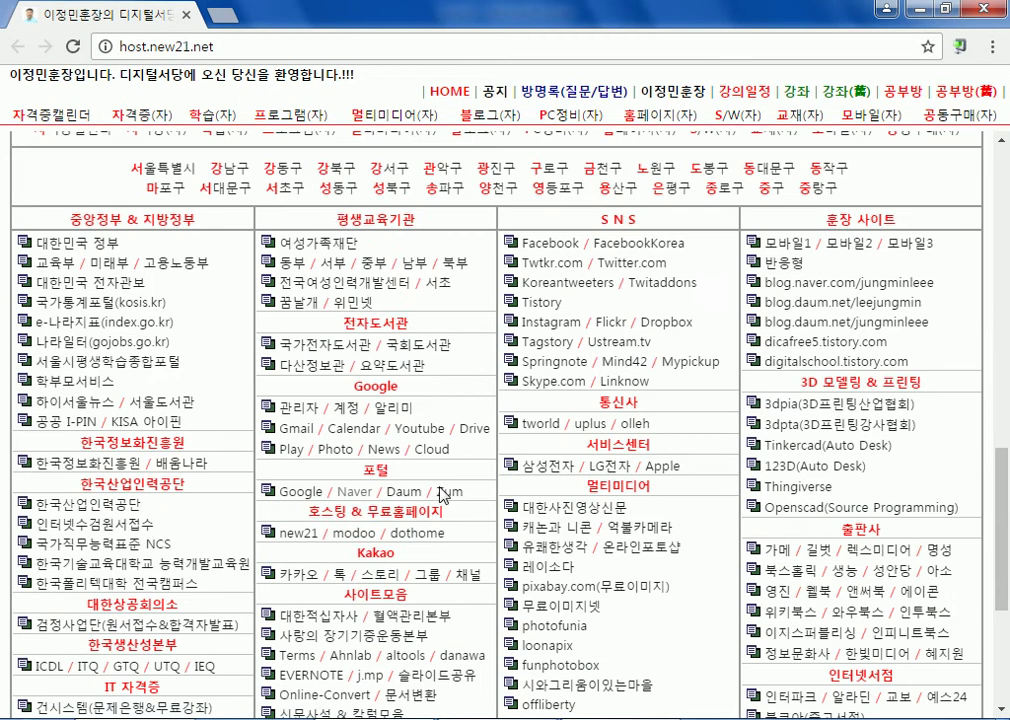
left_click(348, 500)
scroll(340, 330, "down", 1)
scroll(340, 330, "down", 3)
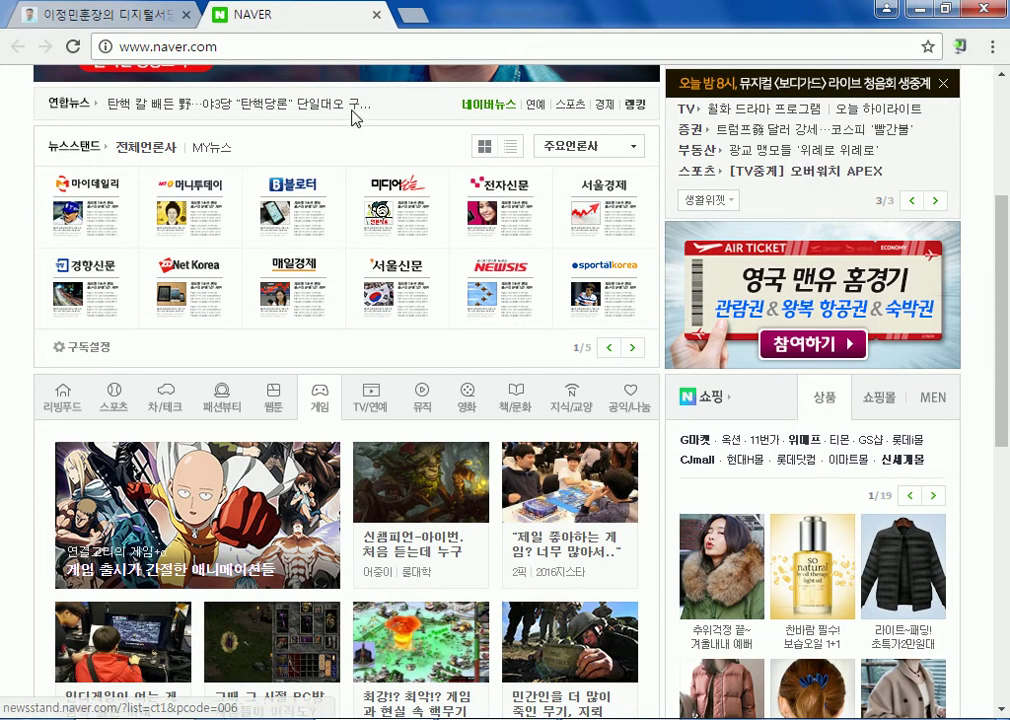
scroll(446, 600, "down", 4)
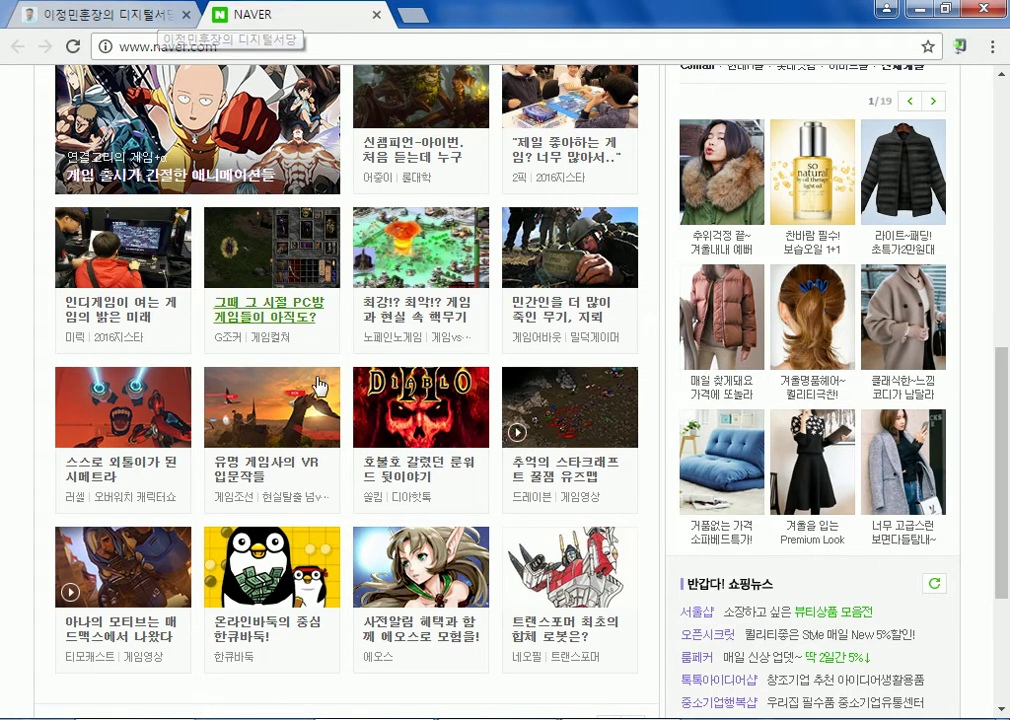
Switch back to Excel and test the "참고" link in cell A12 of Sheet1
key("alt+Tab")
left_click(195, 415)
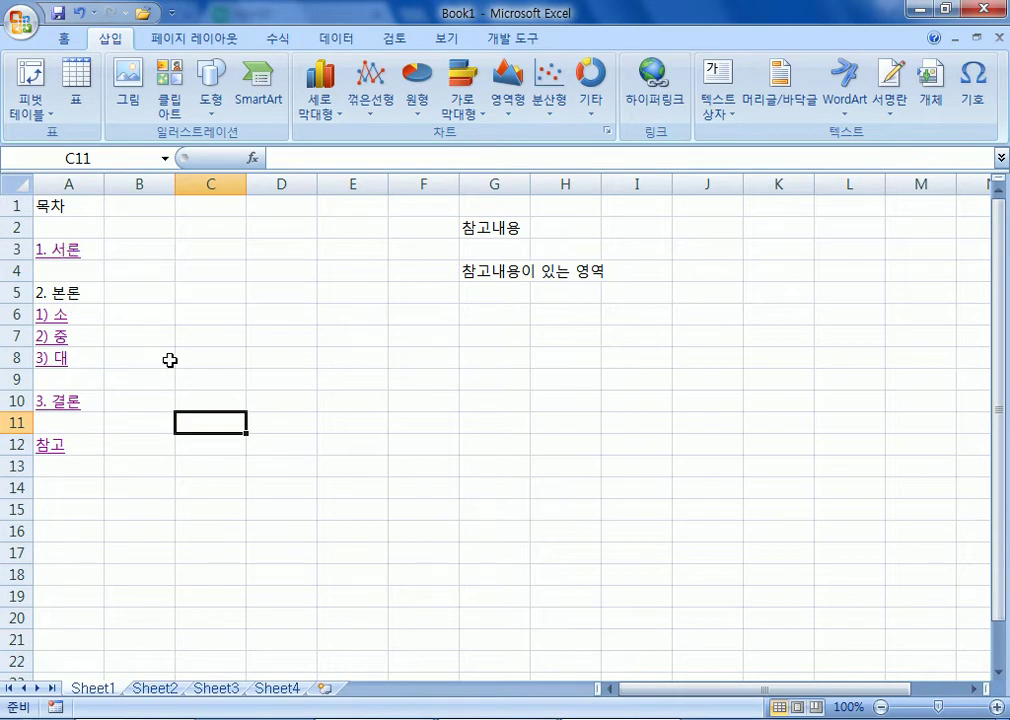
left_click(44, 447)
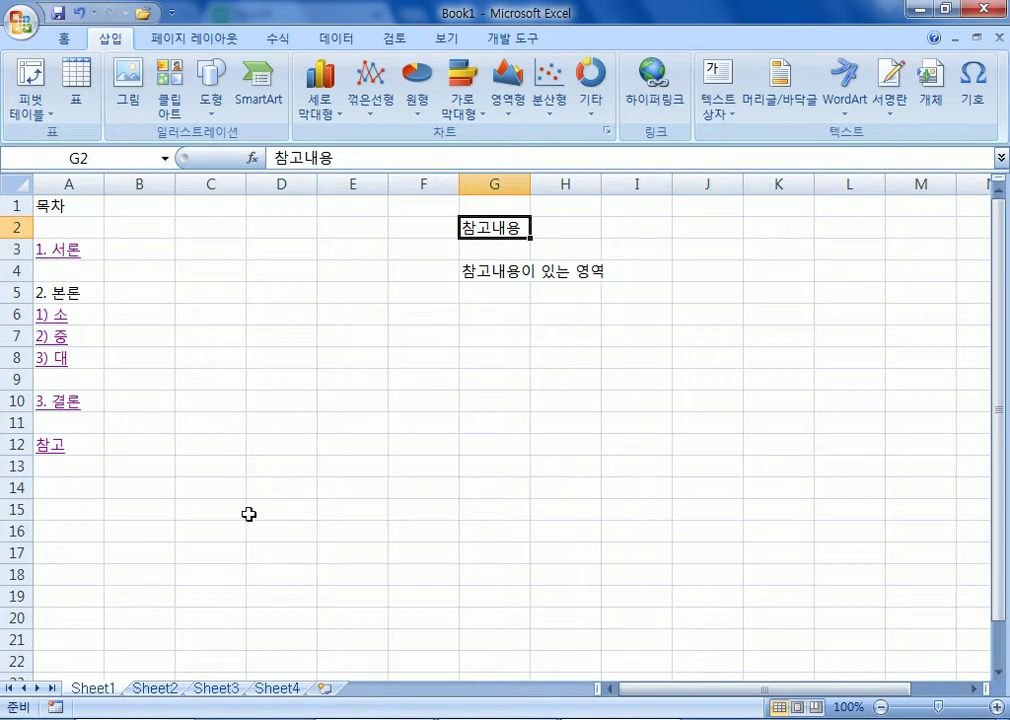
Enter the text "naver 가기" in cell A14 of Sheet1
left_click(50, 487)
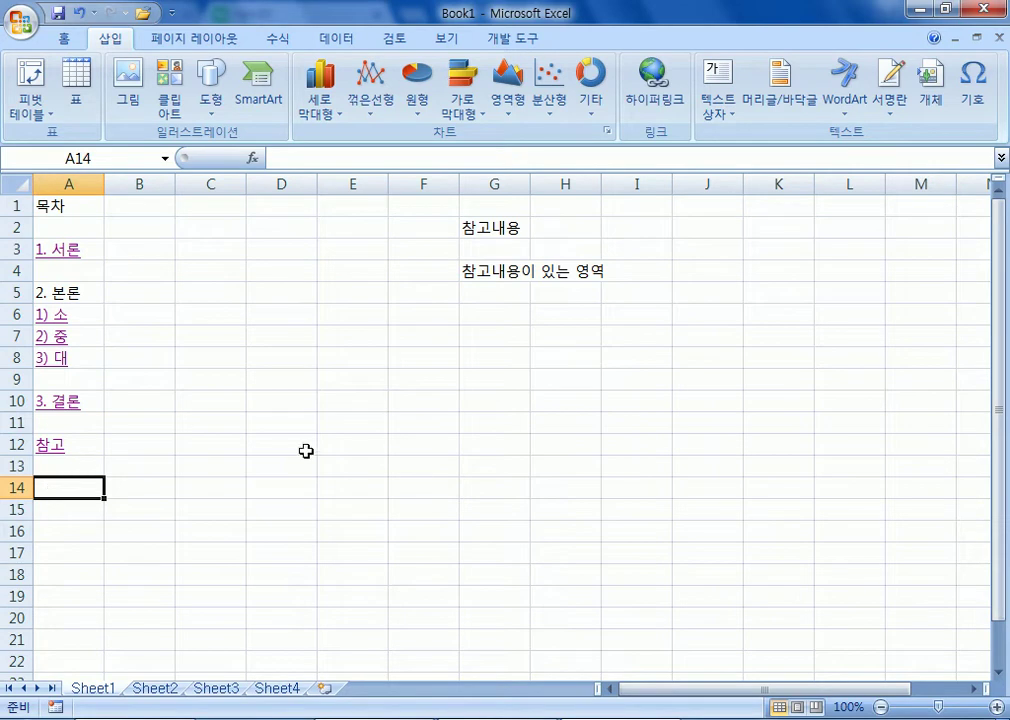
type("naver")
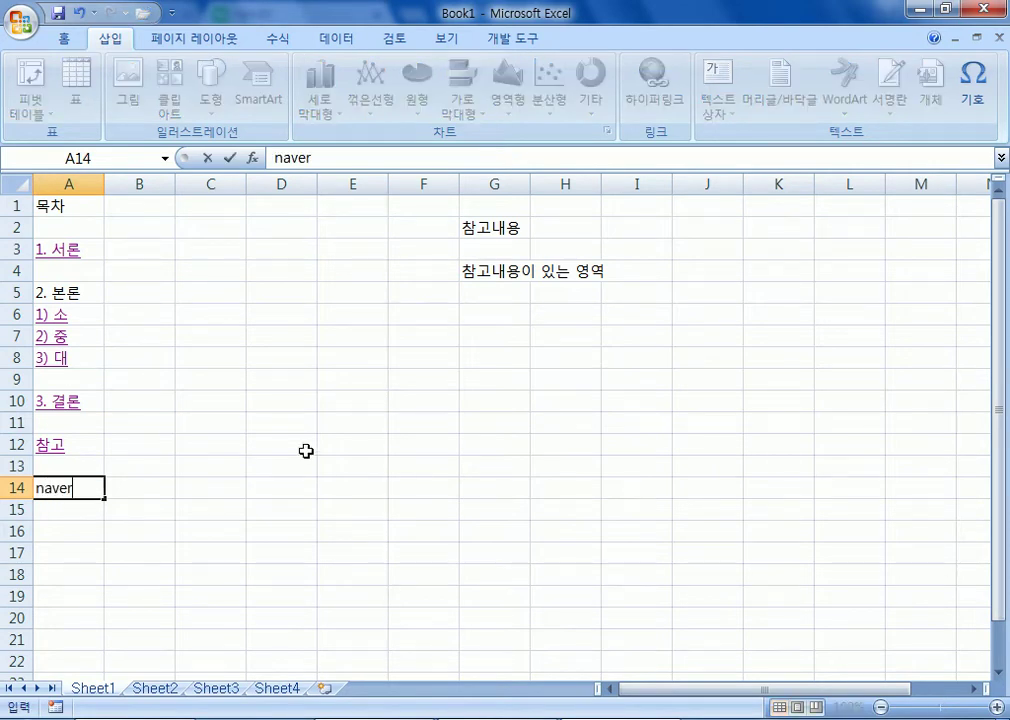
type(" 가기")
key("Return")
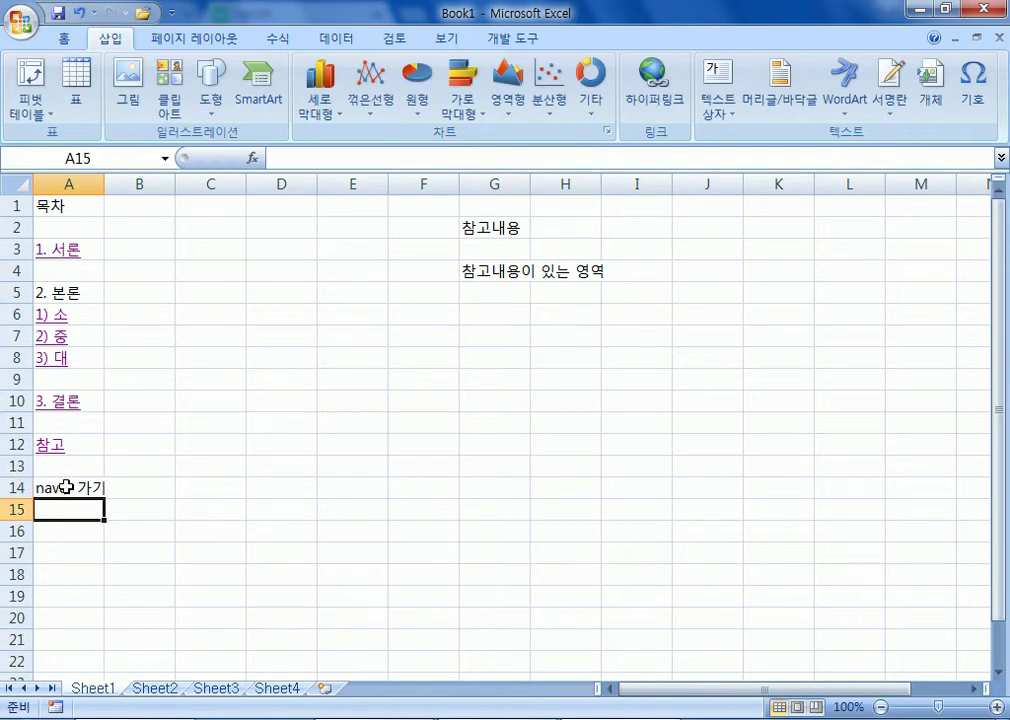
right_click(61, 487)
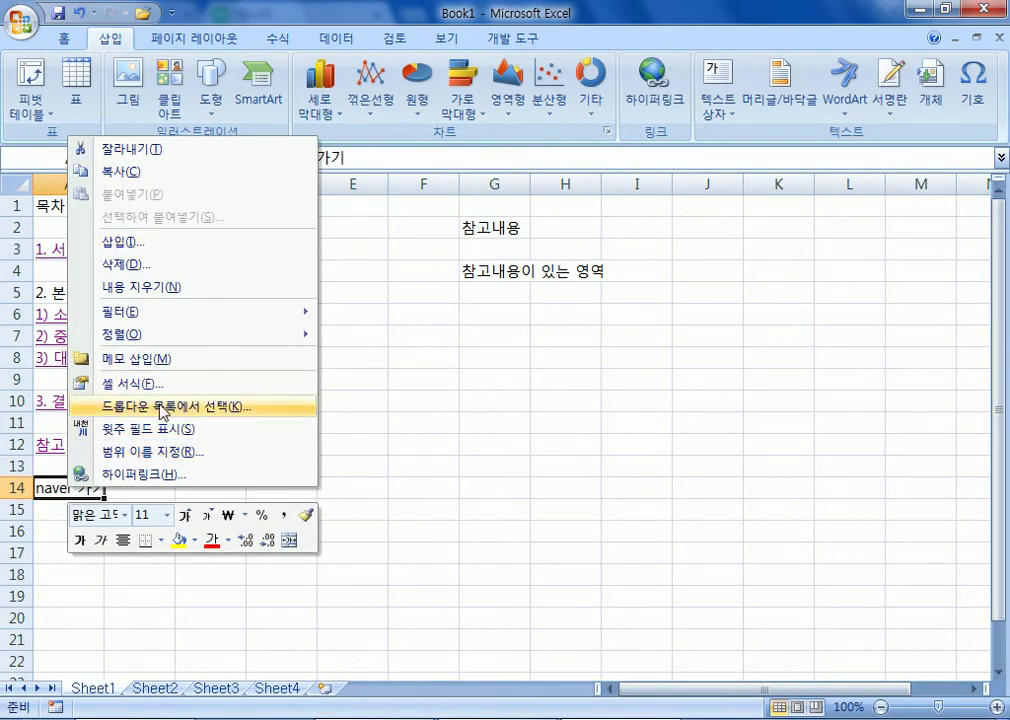
left_click(648, 100)
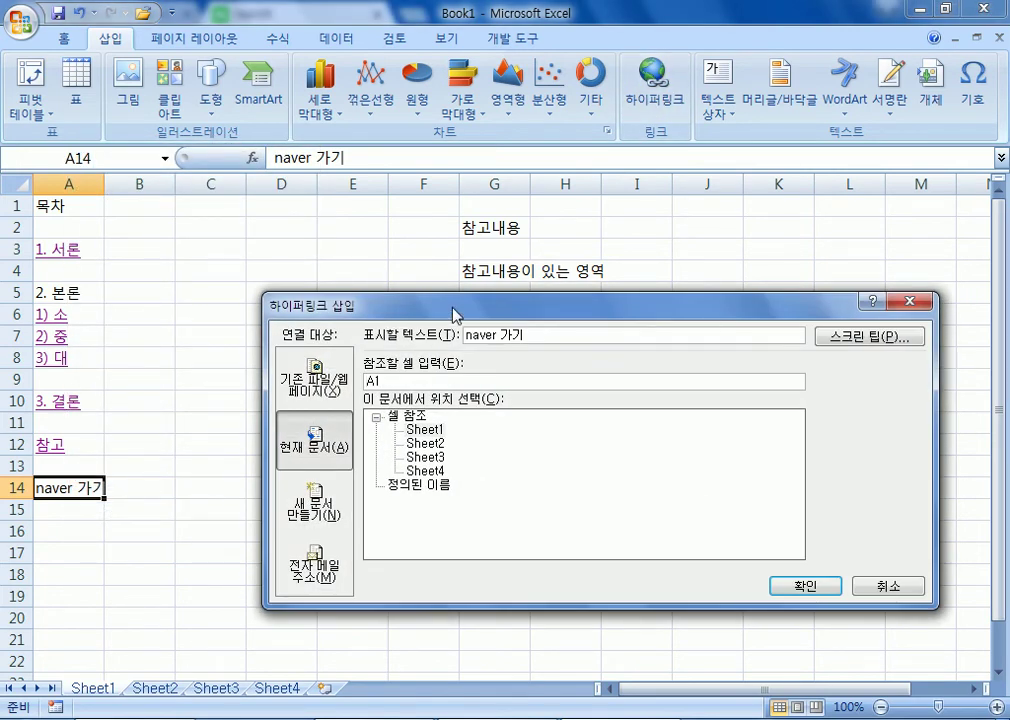
left_click_drag(451, 311, 528, 112)
left_click(385, 180)
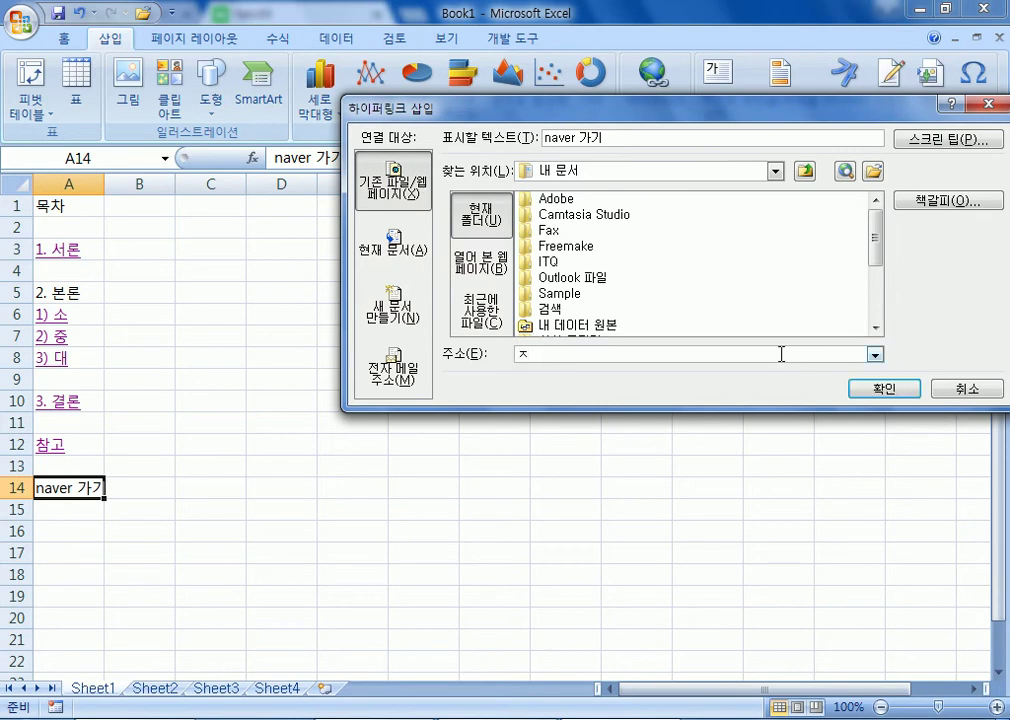
type("www.anver.com")
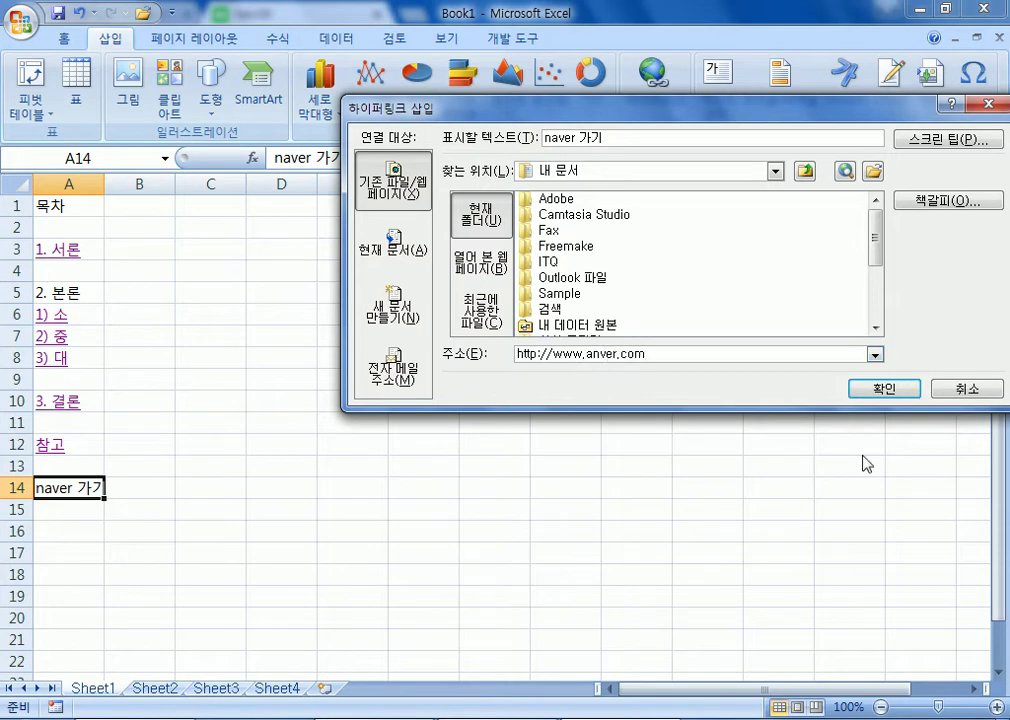
left_click(587, 354)
type("a")
left_click(586, 354)
key("Delete")
Give the A14 link the ScreenTip "이곳을 클릭하면 포털사이트 네이버로 이동합니다." and insert the hyperlink
left_click(930, 143)
type("이동")
type("을 누르며")
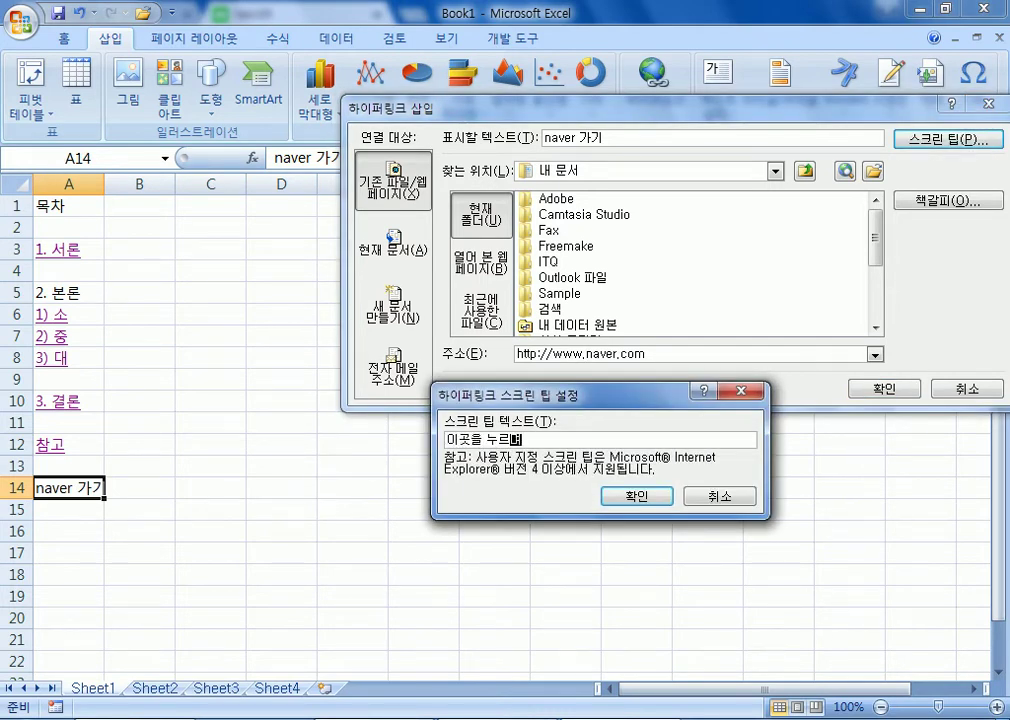
type("클릭하면 포털사이")
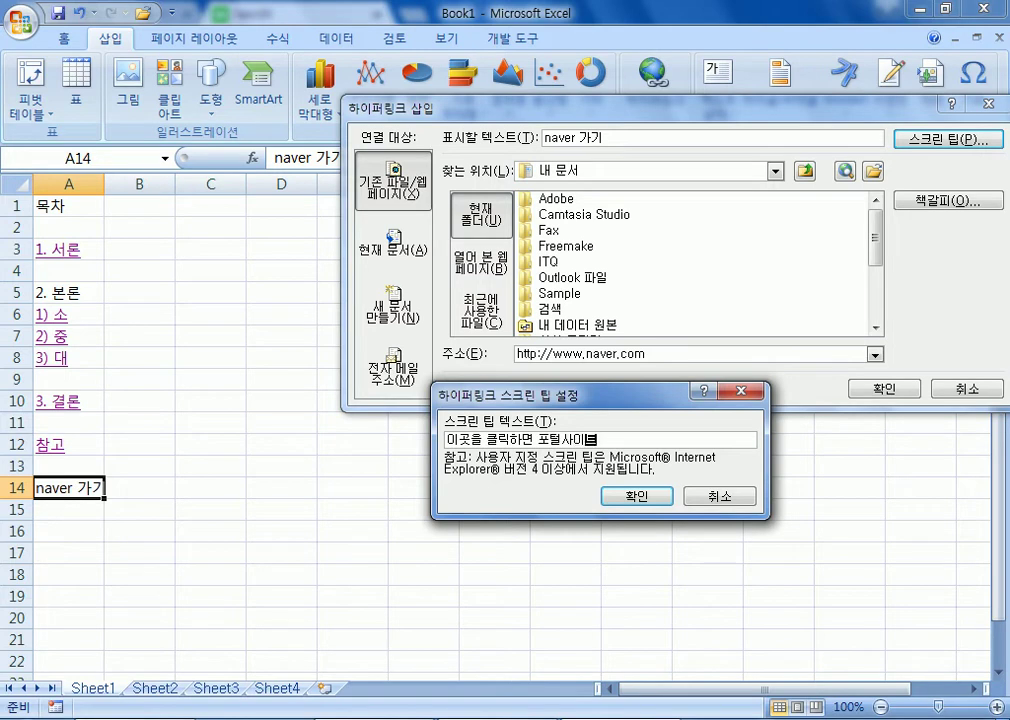
type("트 네이버로 이동합니다.")
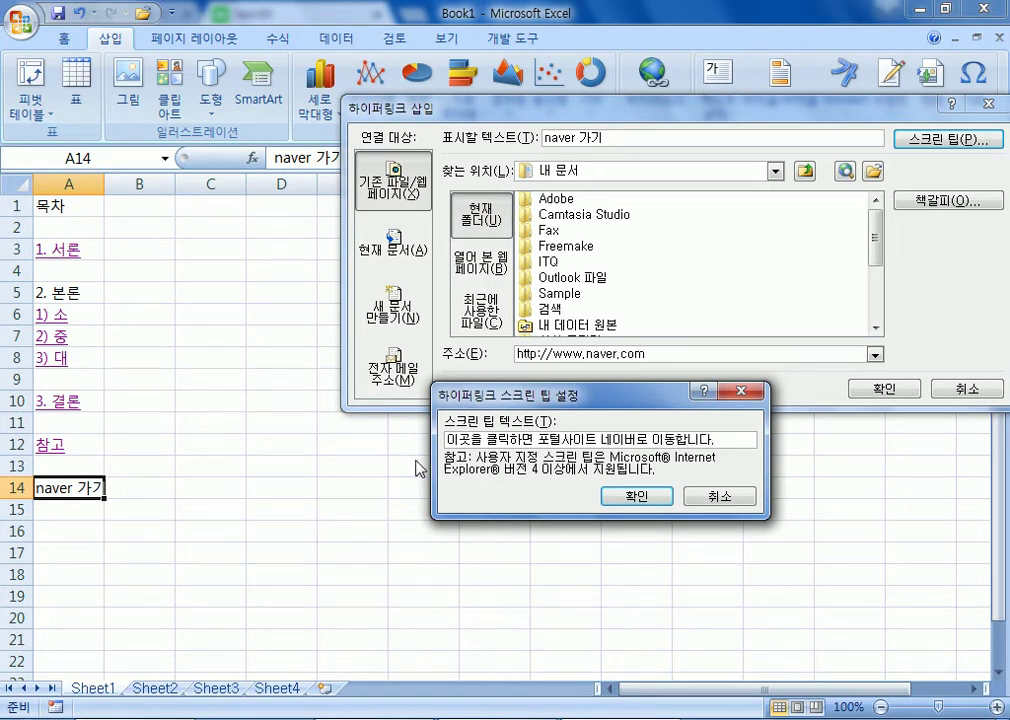
left_click(650, 498)
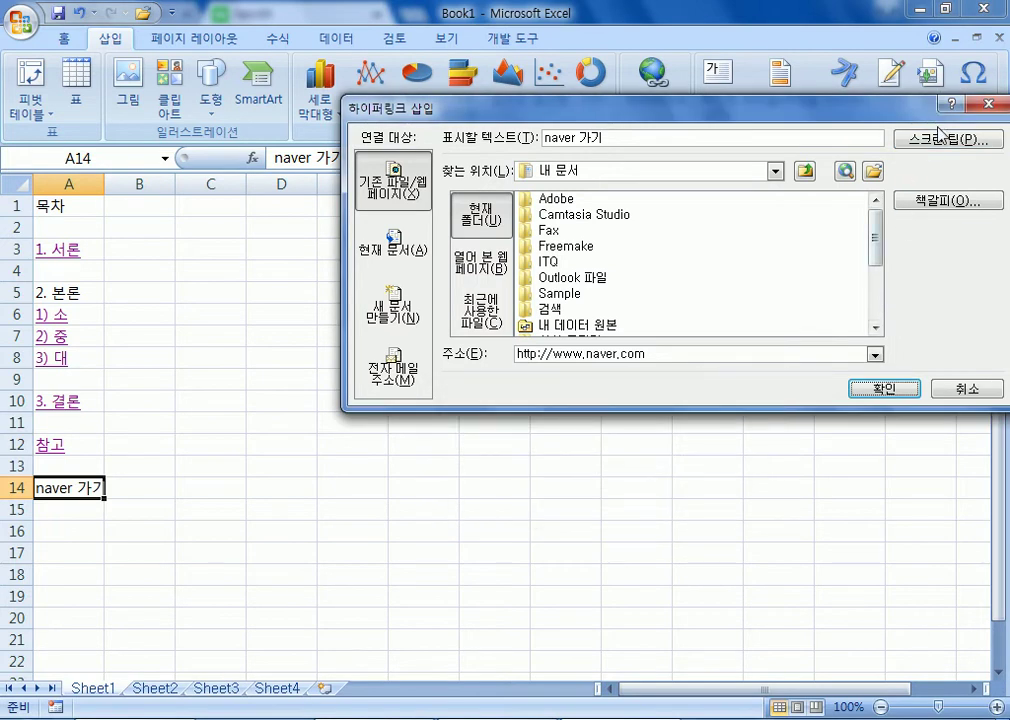
left_click(905, 388)
left_click(559, 642)
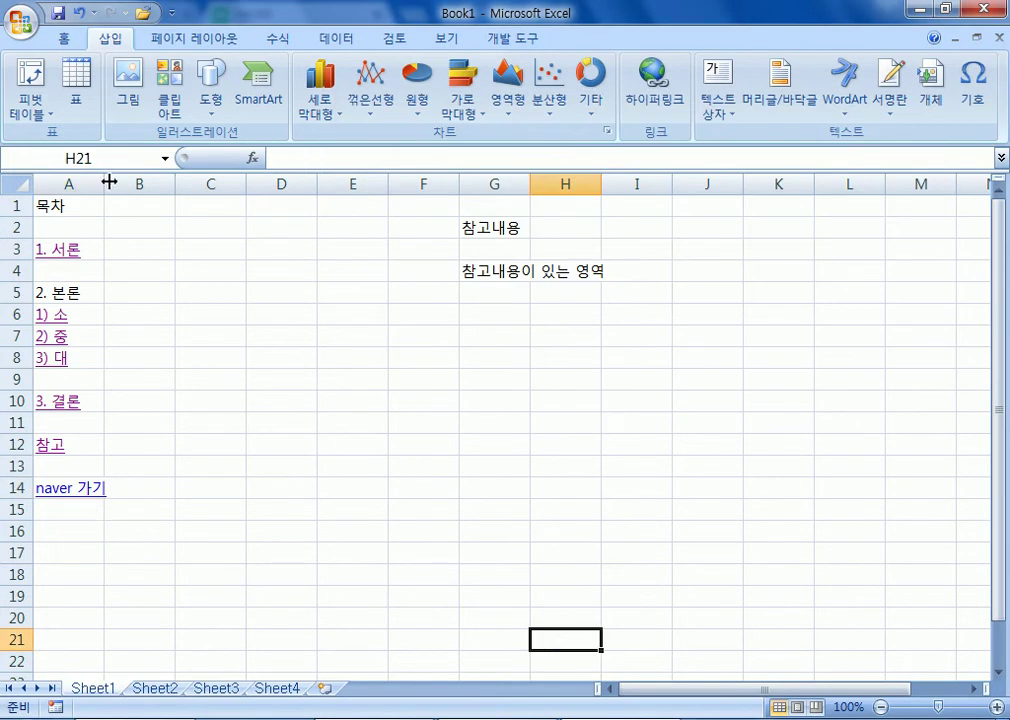
Widen column A to fit "naver 가기" and test the link in A14, closing the opened browser window
left_click_drag(105, 184, 116, 184)
left_click(296, 553)
scroll(218, 558, "down", 2)
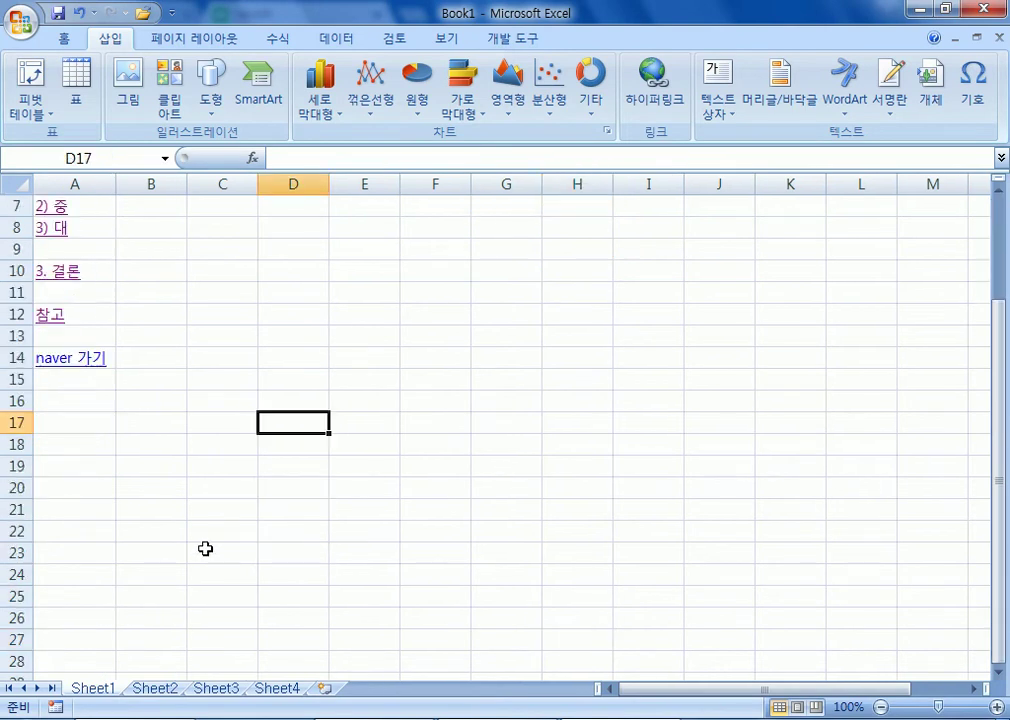
mouse_move(90, 368)
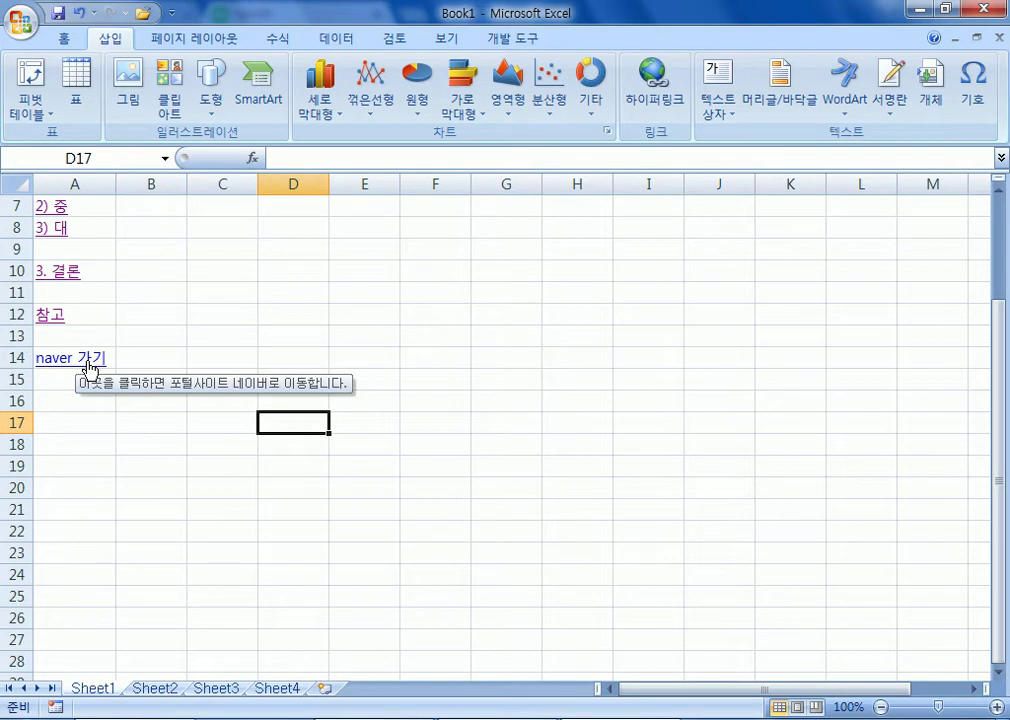
left_click(88, 360)
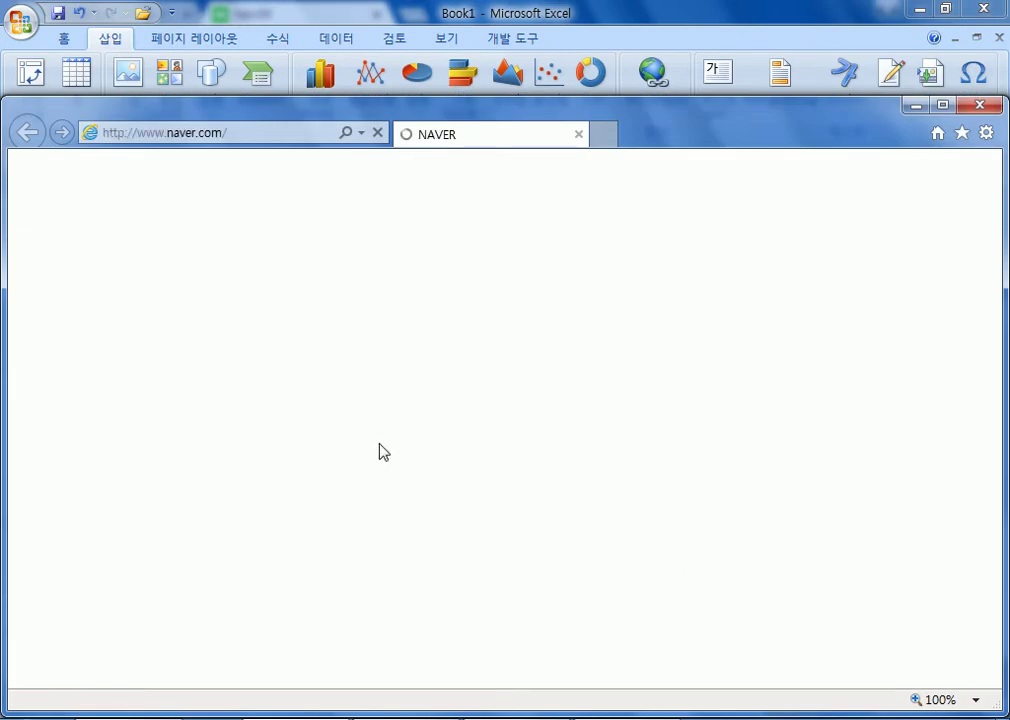
left_click(981, 108)
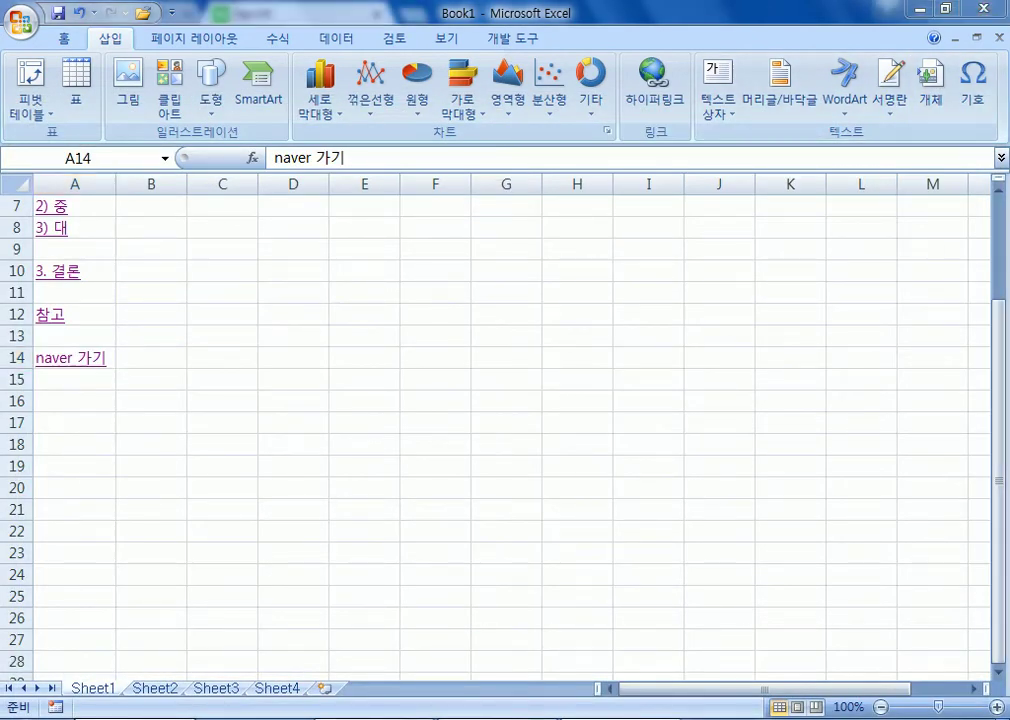
Switch to Notepad, add "하이퍼텍스트(hyper text)" above 계산작업, and split "hyperlink" in the first line into "hyper link"
key("alt+Tab")
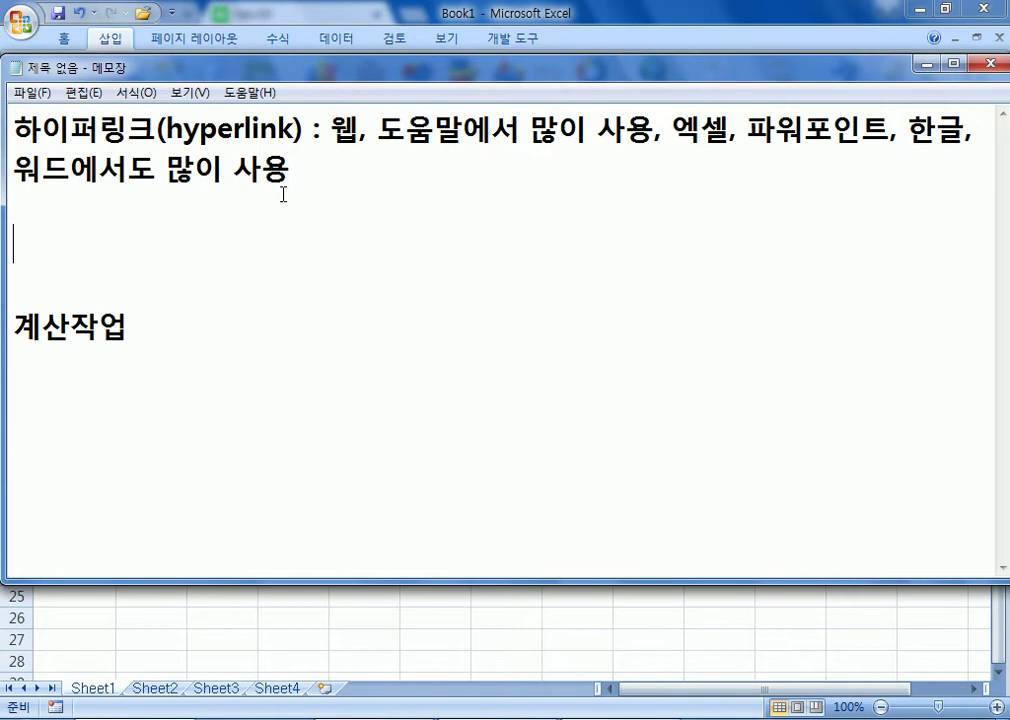
type("하이펄")
key("BackSpace")
type("텍스트")
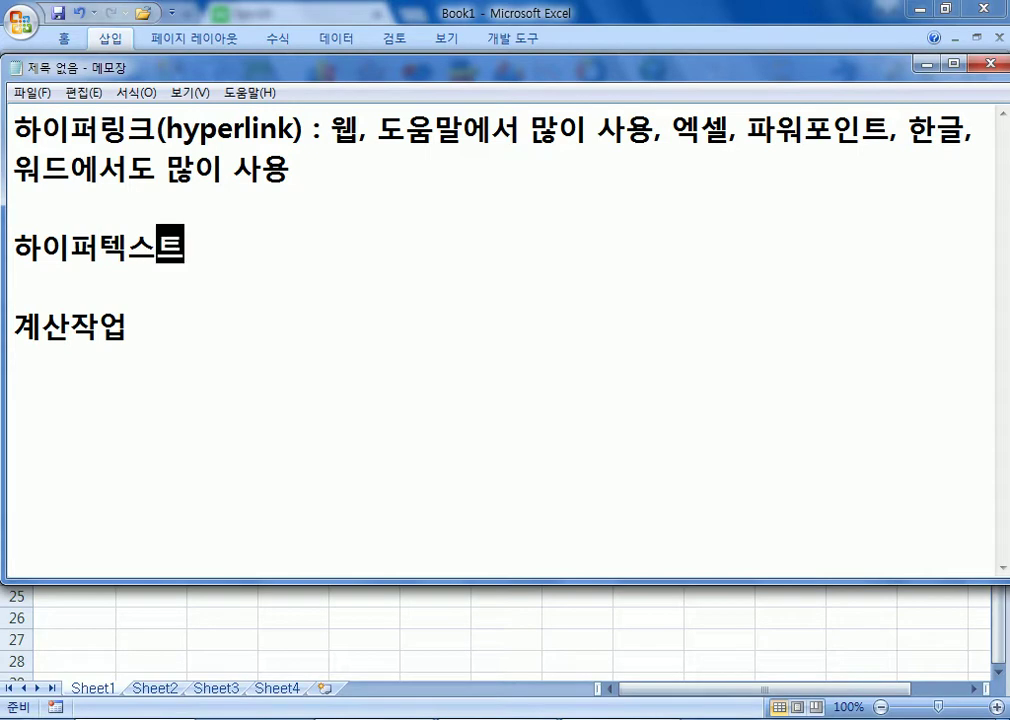
type("(hyper")
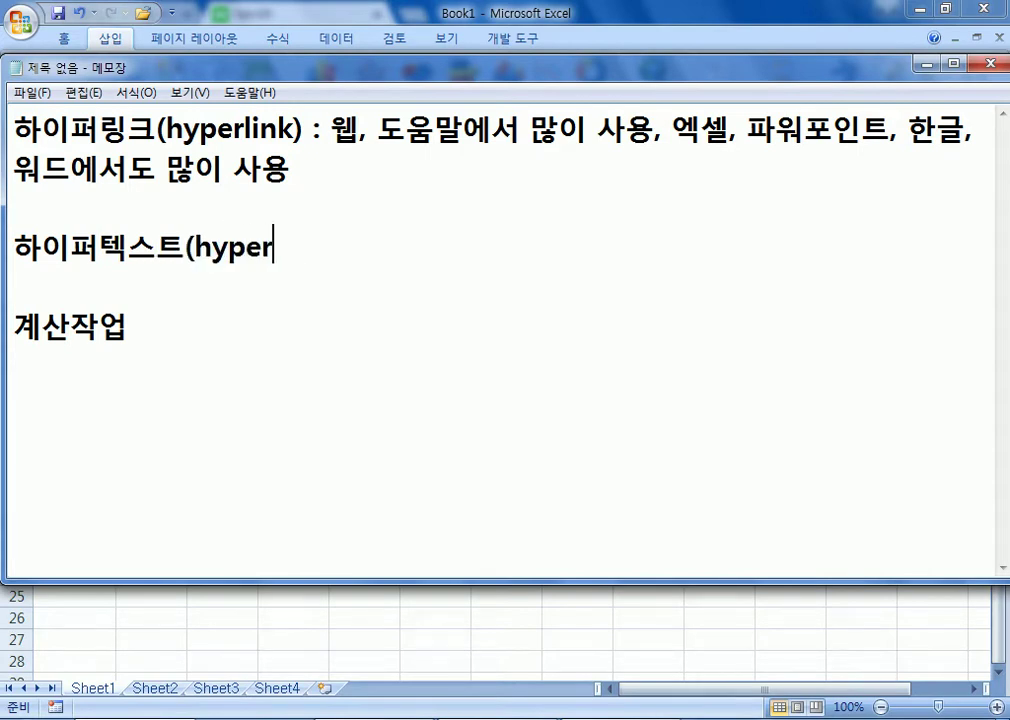
type(" text")
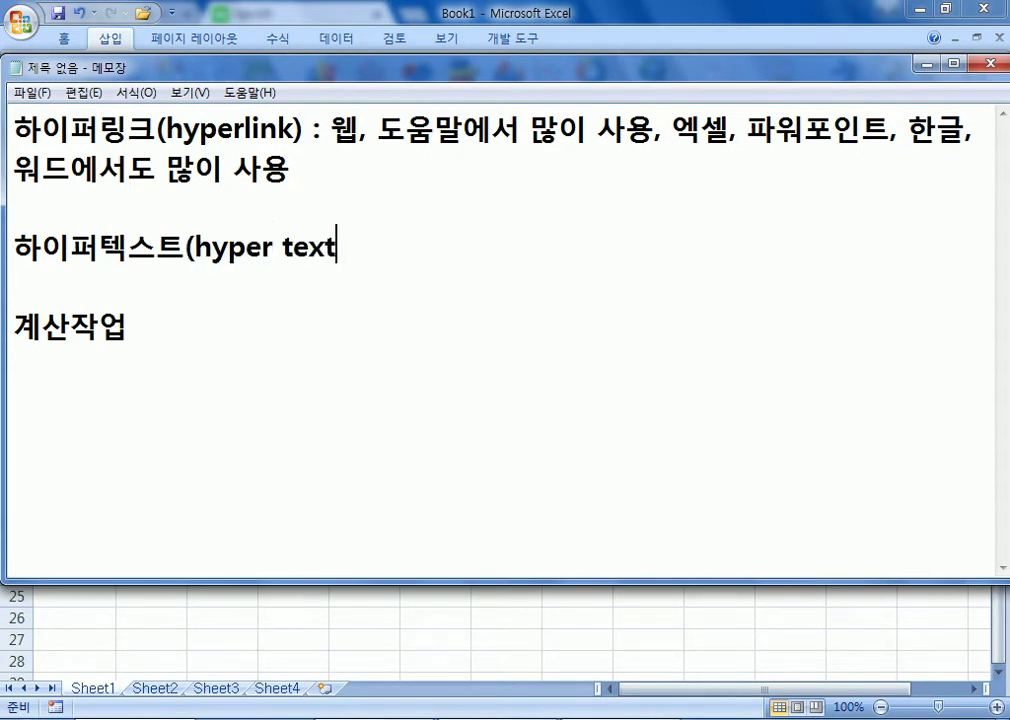
type(")")
key("Up")
left_click(240, 130)
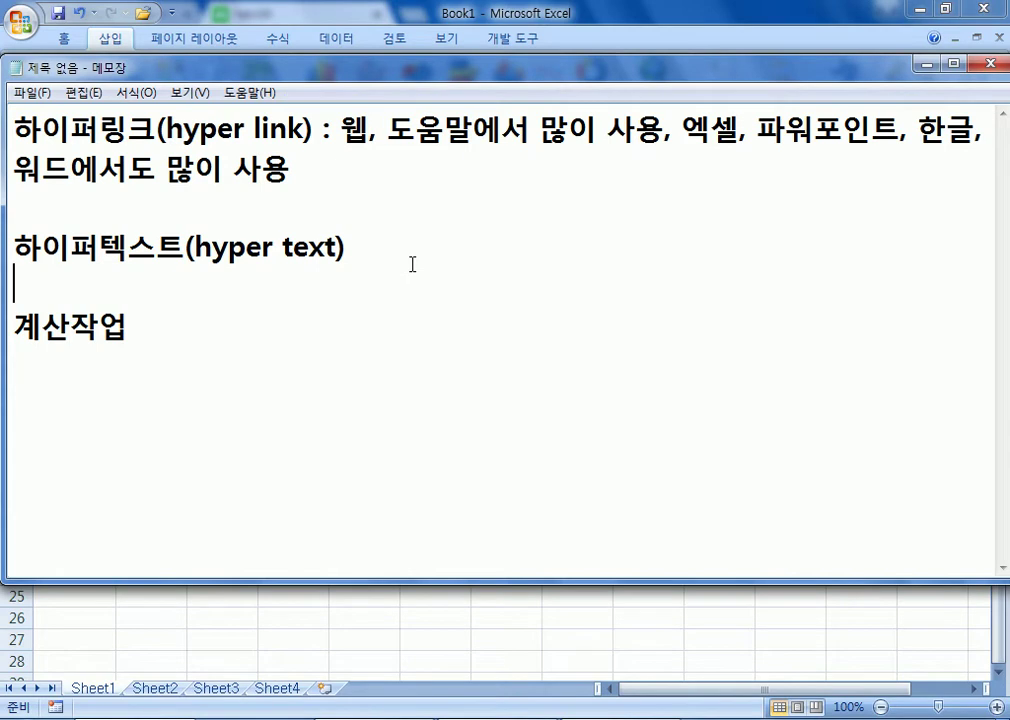
Add the entry "하이퍼미디어(hyper midea" on a new line below the 하이퍼텍스트 line
key("Return")
key("Up")
type("gkdl")
key("BackSpace")
key("BackSpace")
key("BackSpace")
key("BackSpace")
key("Hangul")
type("하이퍼ㅁㅣ디어(")
key("Hangul")
type("htype")
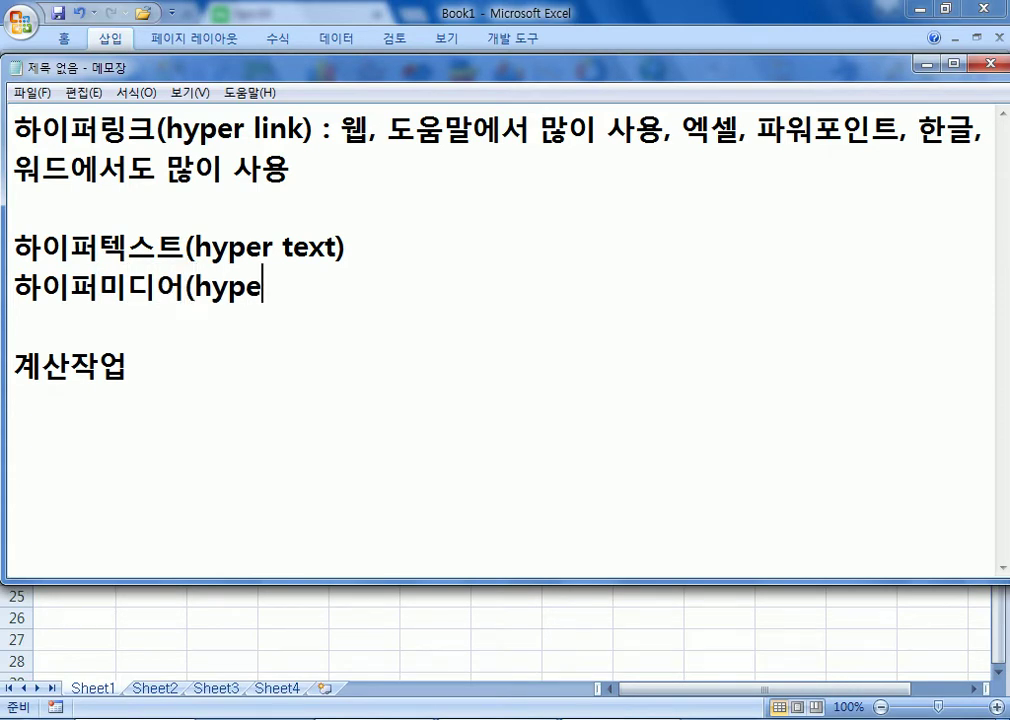
type("r midea")
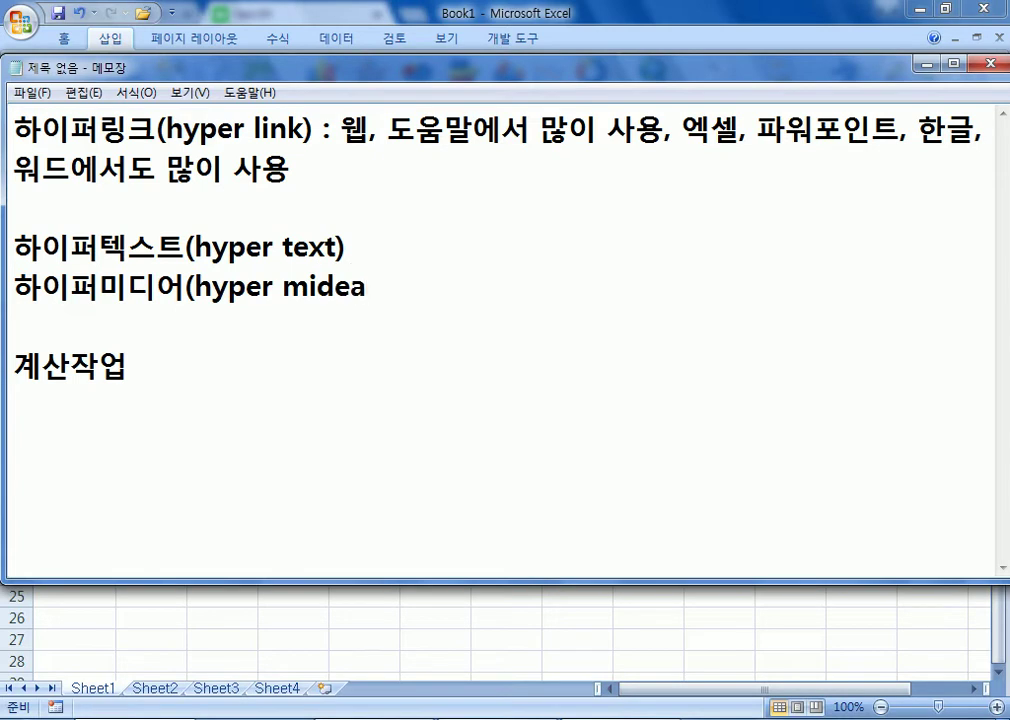
Correct the spelling "midea" to "media" in the 하이퍼미디어 line
key("Left")
key("Left")
key("Left")
key("Left")
type("e")
key("Delete")
key("Right")
key("Delete")
type("i")
key("Right")
Close the parenthesis after "hyper media" and add the description " : 글자를 클릭하면 연결" to the 하이퍼텍스트 line
type(") : 글자를 ")
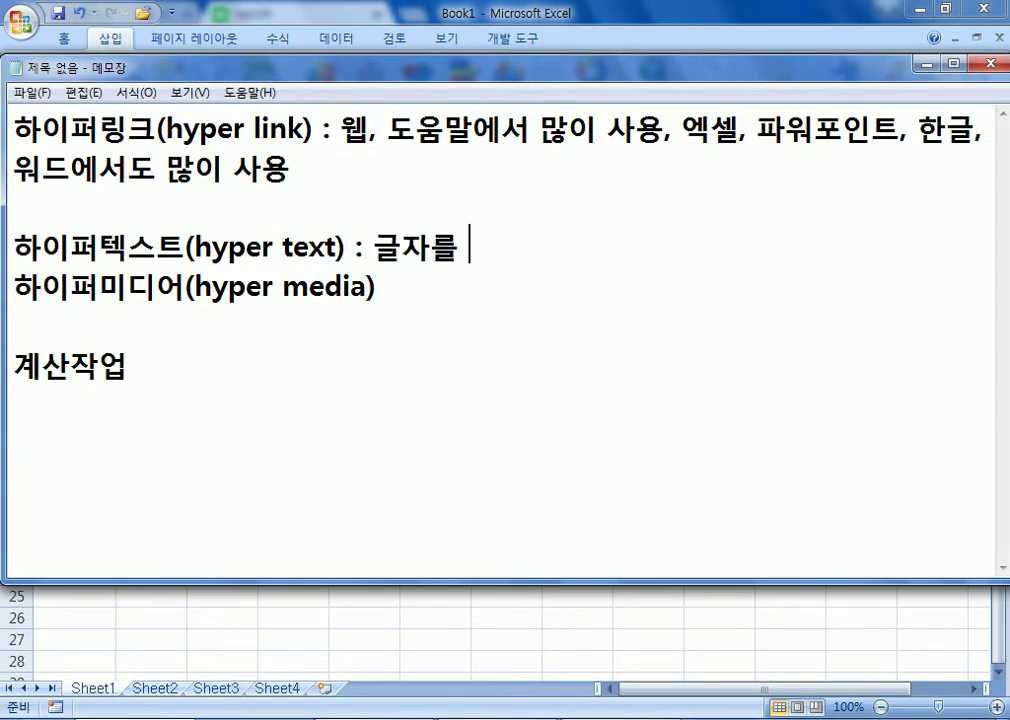
type("클")
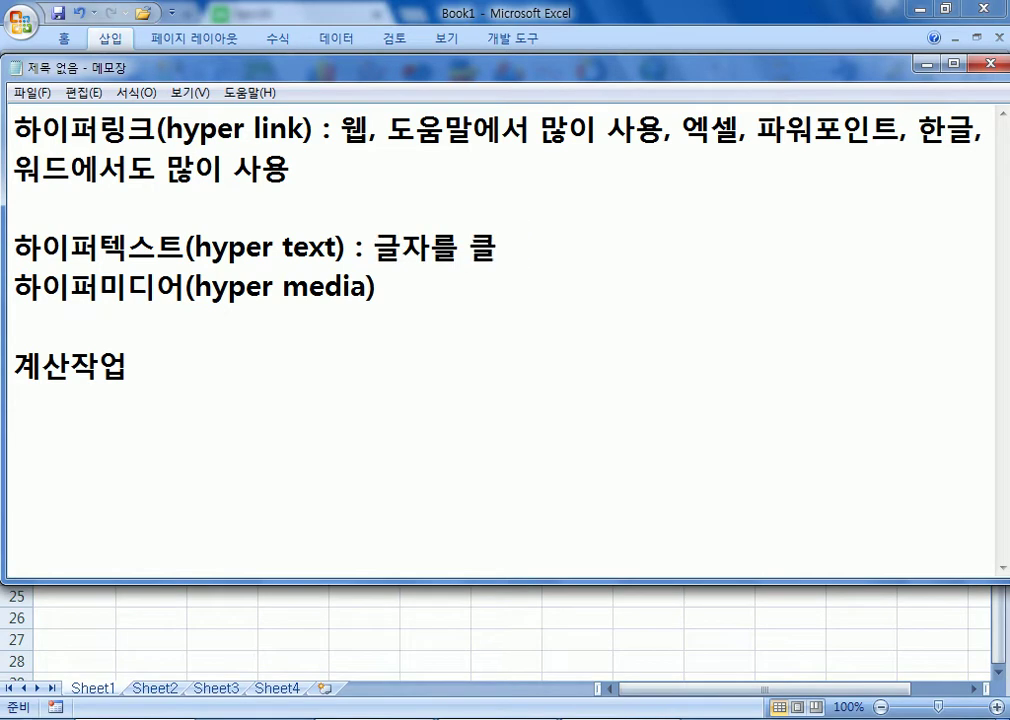
type("릭하면 이도")
key("BackSpace")
key("BackSpace")
type("연결")
Add the description " : 이미지를 클릭하면 연결" to the 하이퍼미디어 line and separate it from the 하이퍼텍스트 line with a blank line
key("Down")
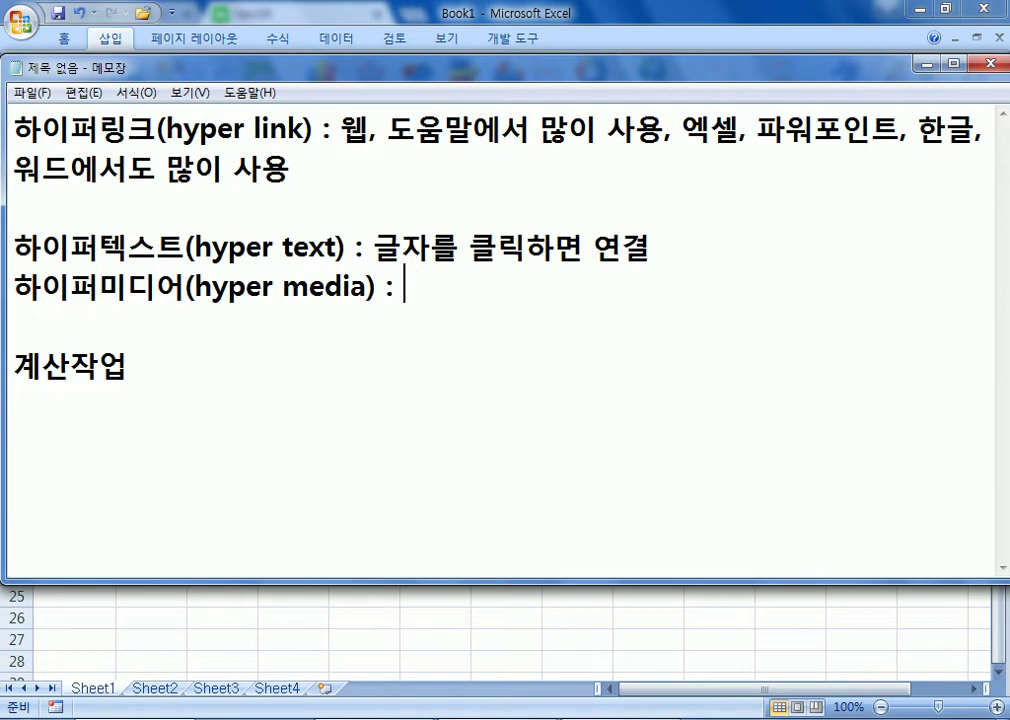
type("이미지")
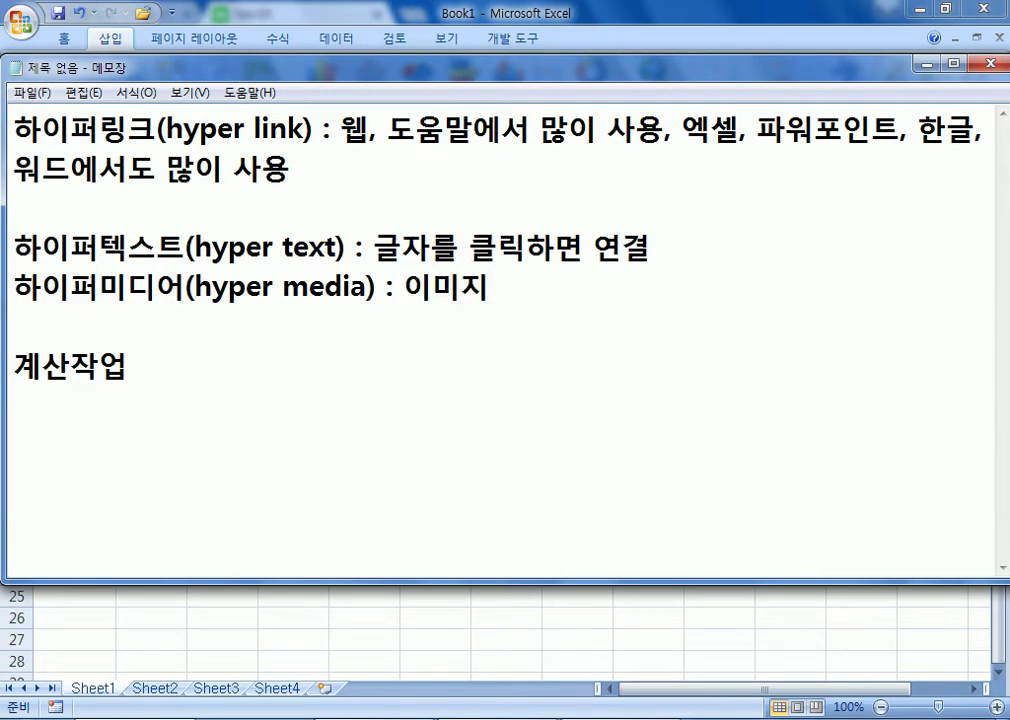
type("를 클릭하면 여")
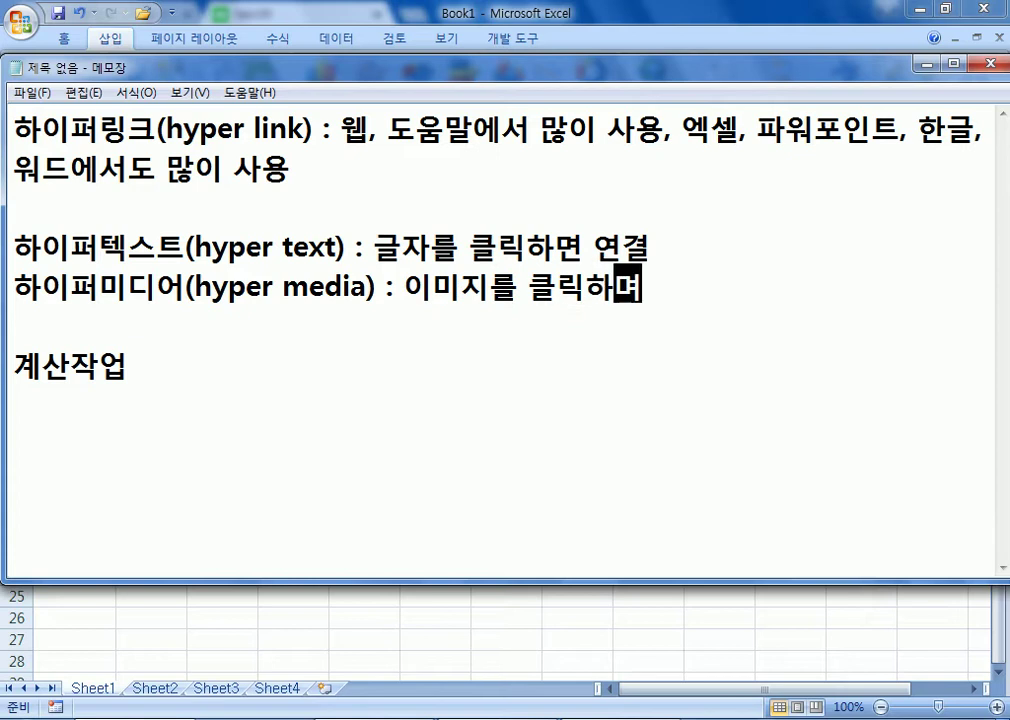
type("ㄴ결")
key("Return")
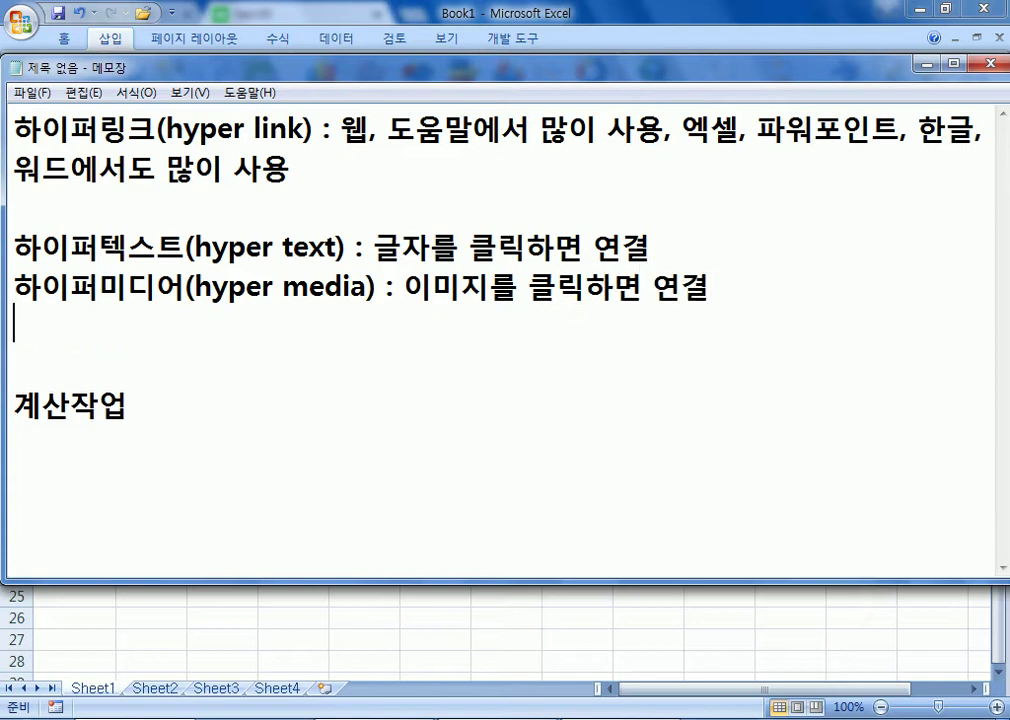
key("Delete")
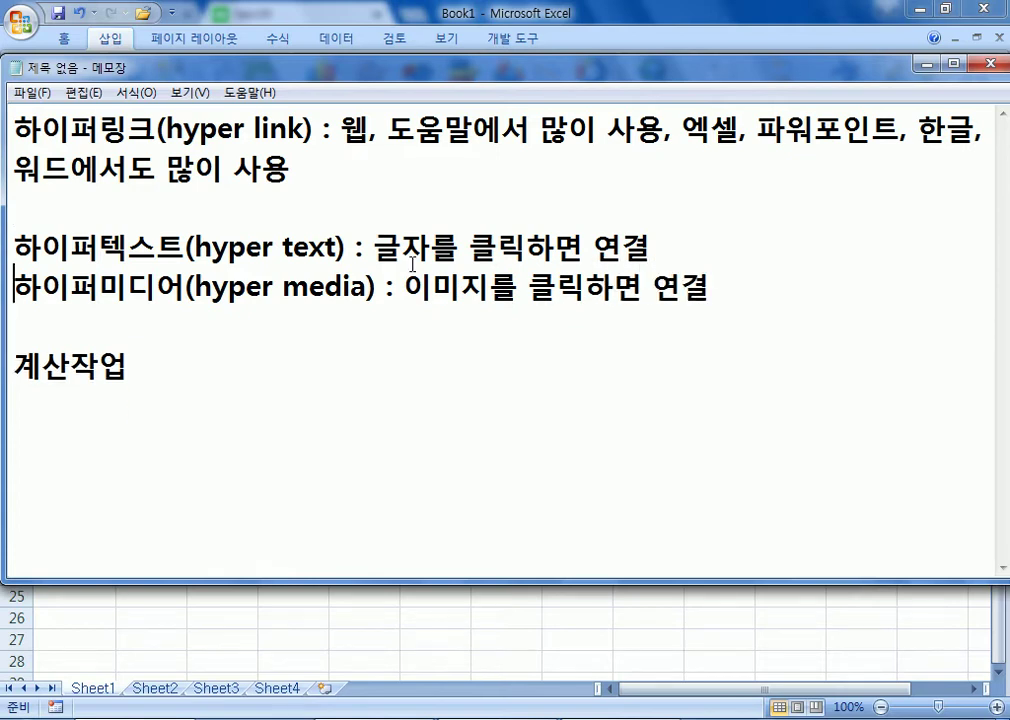
key("Return")
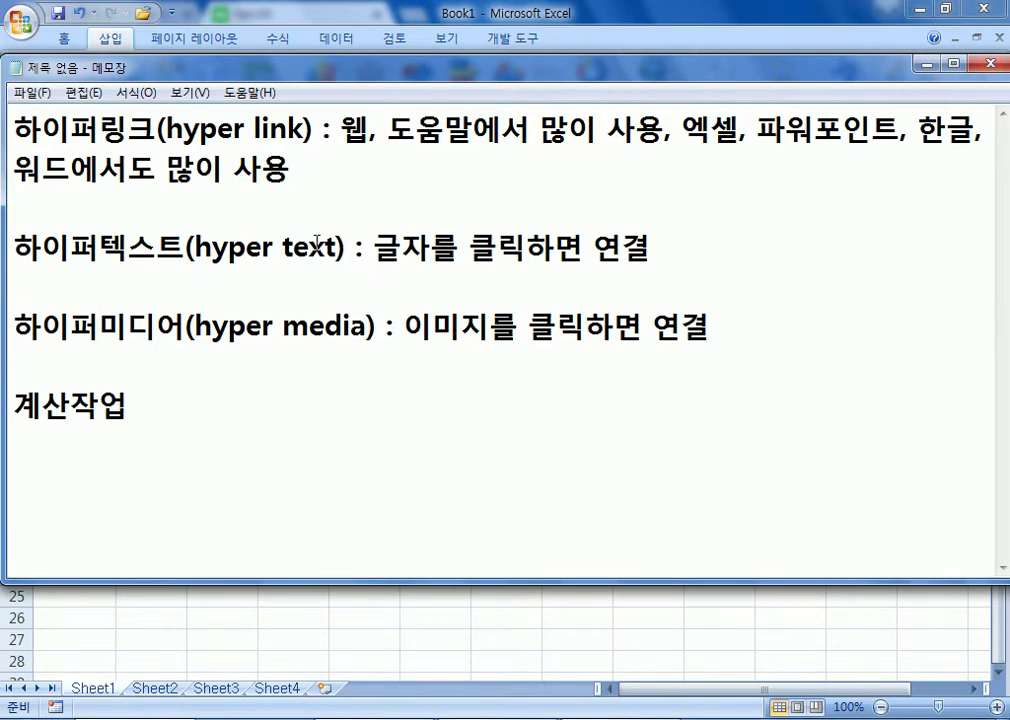
Return to Excel and follow the "참고" link in cell A12 again to check its target
key("alt+Tab")
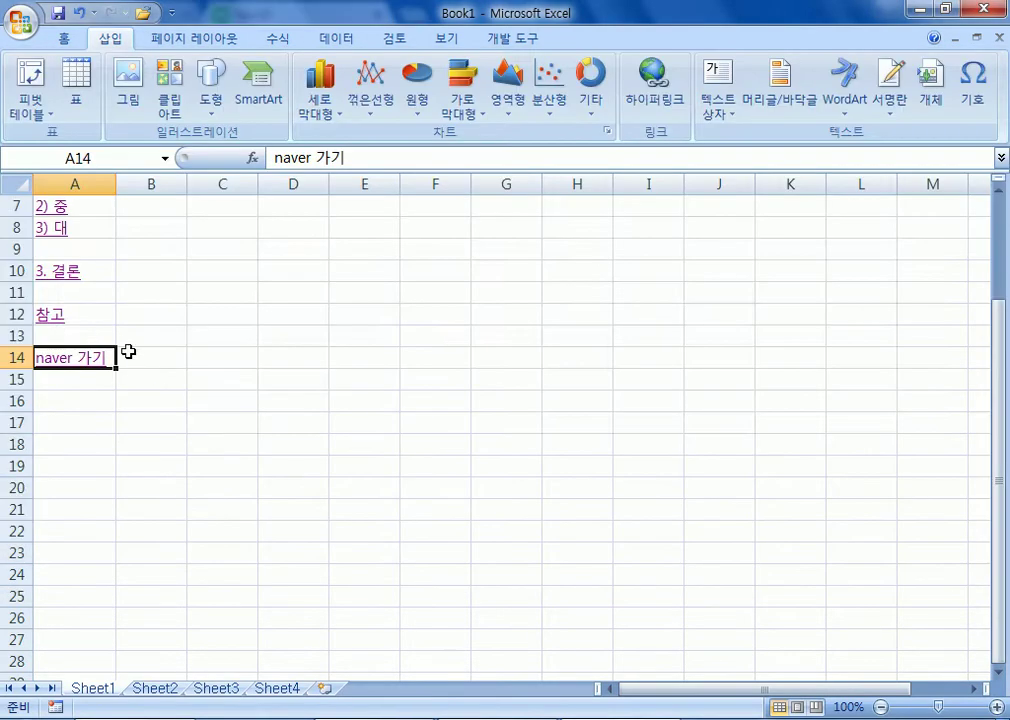
scroll(63, 365, "up", 2)
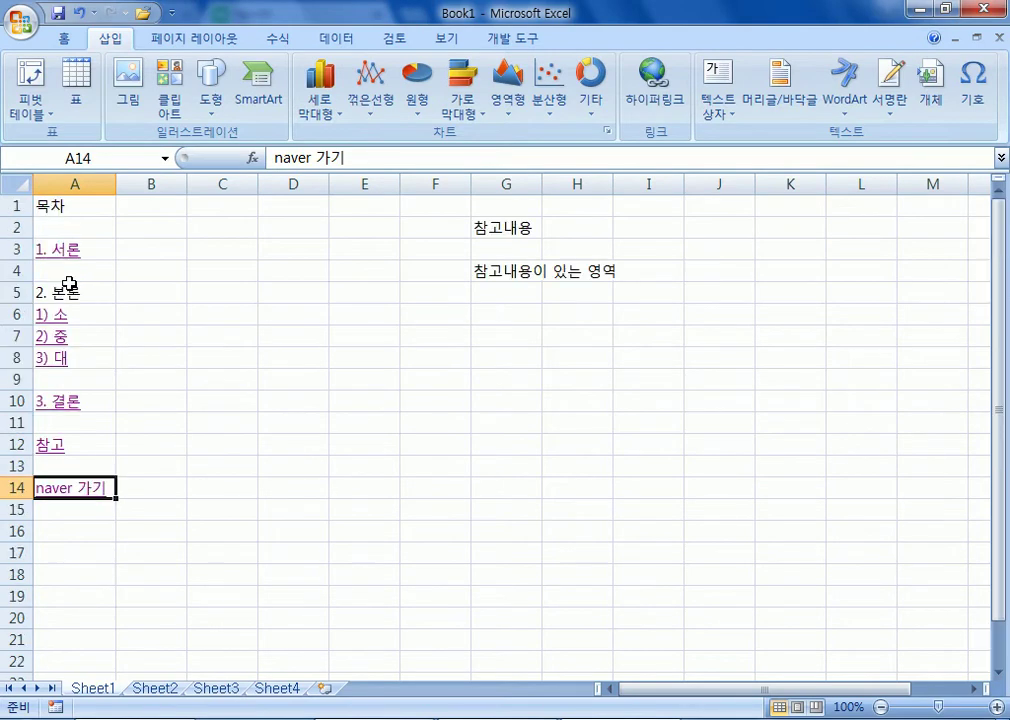
left_click(50, 447)
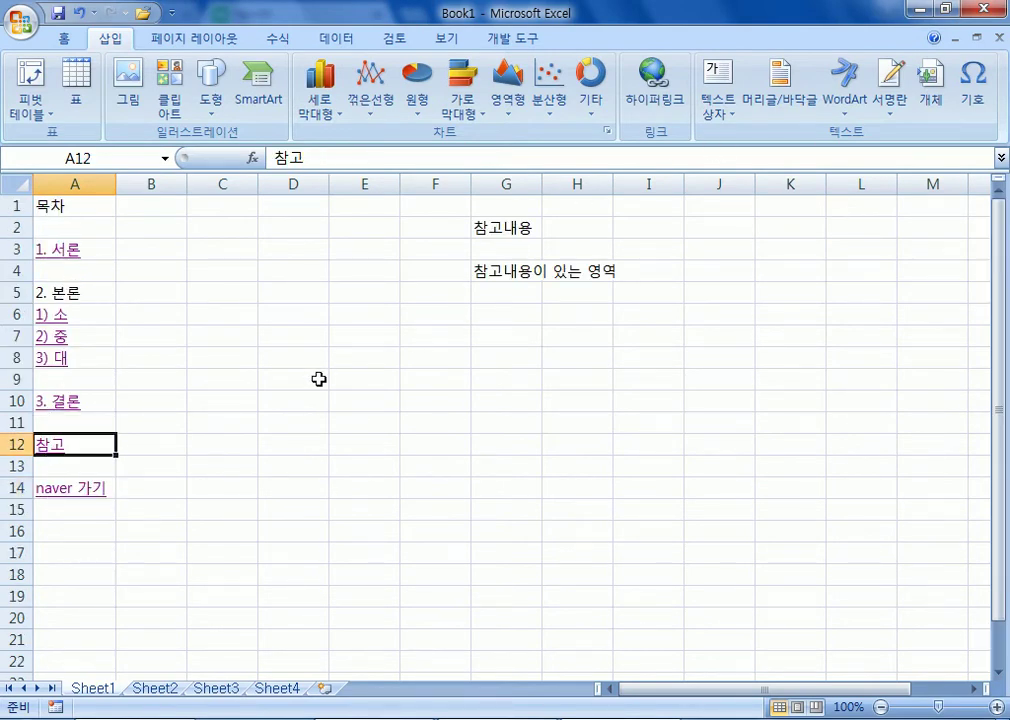
left_click(48, 452)
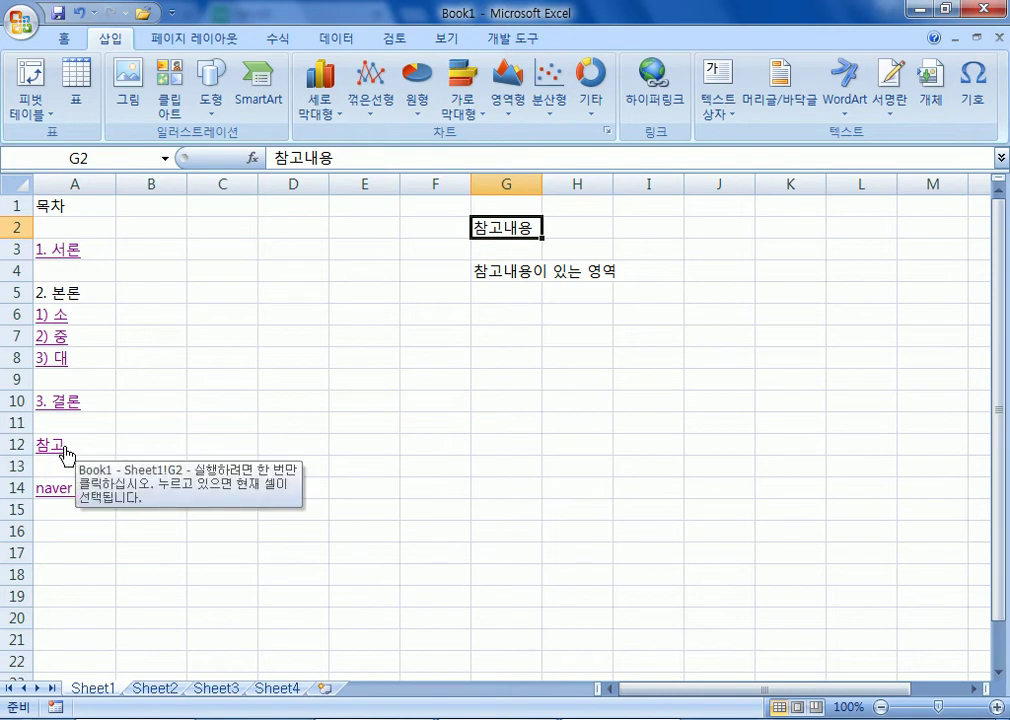
Insert the penguin picture from the 사진 샘플 folder at cell D6 of Sheet1
left_click(288, 316)
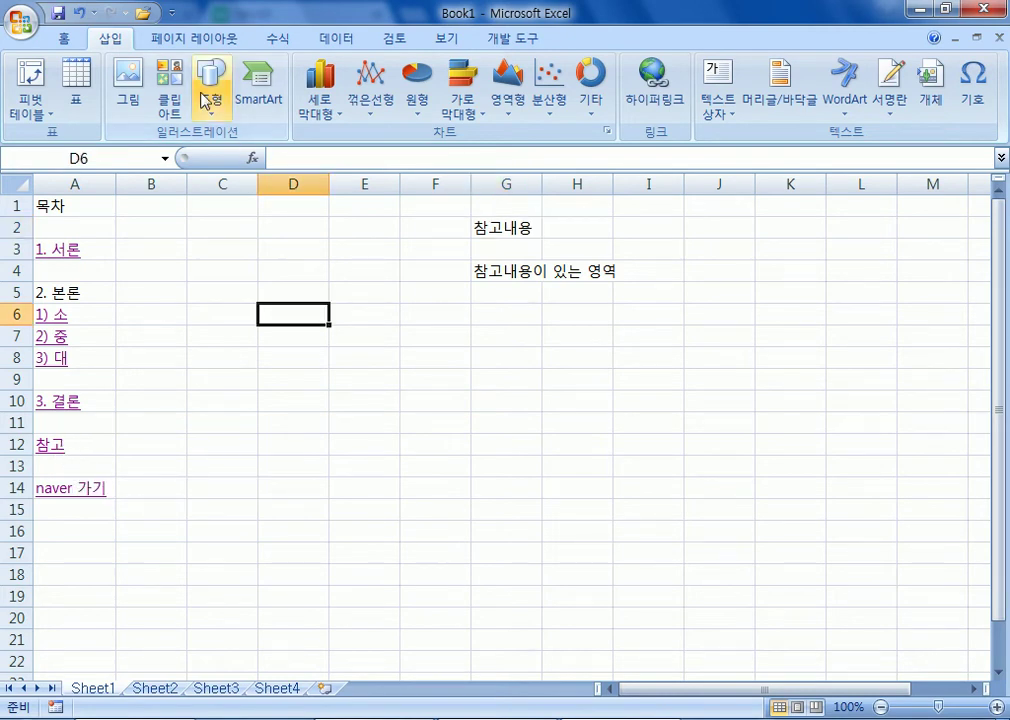
left_click(210, 95)
left_click(128, 88)
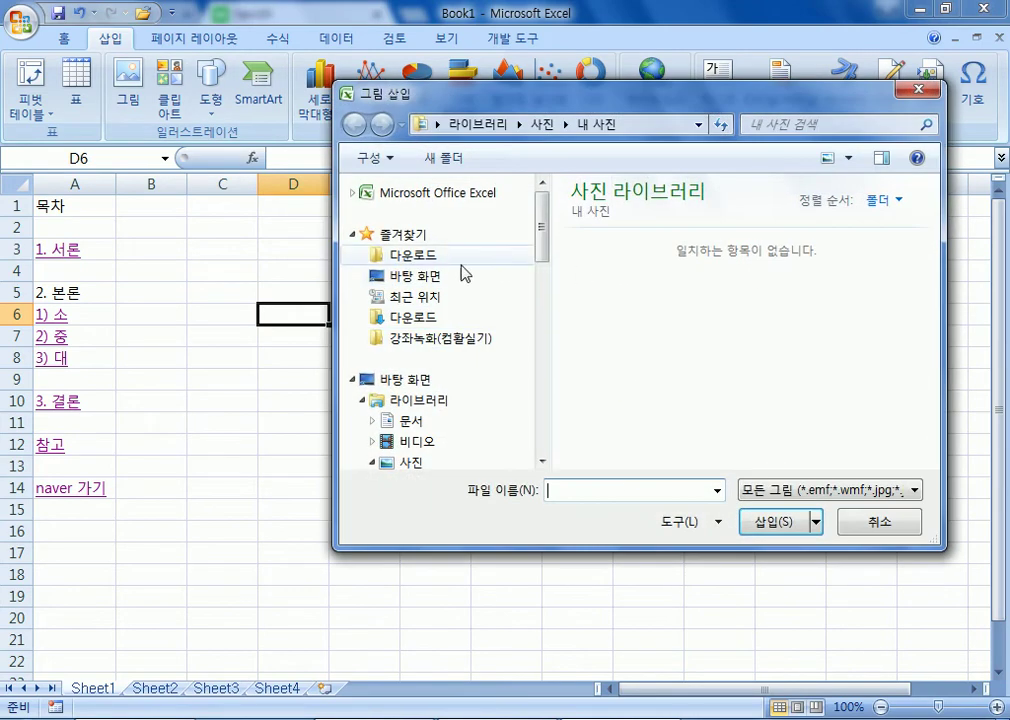
left_click(411, 462)
double_click(729, 328)
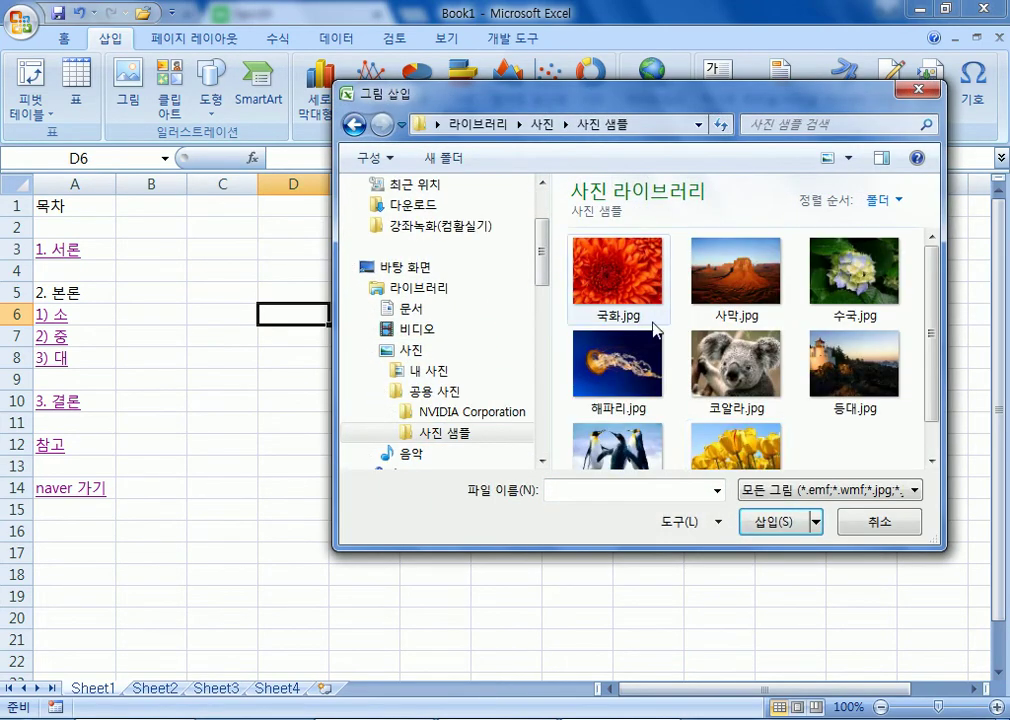
left_click(625, 445)
left_click(776, 524)
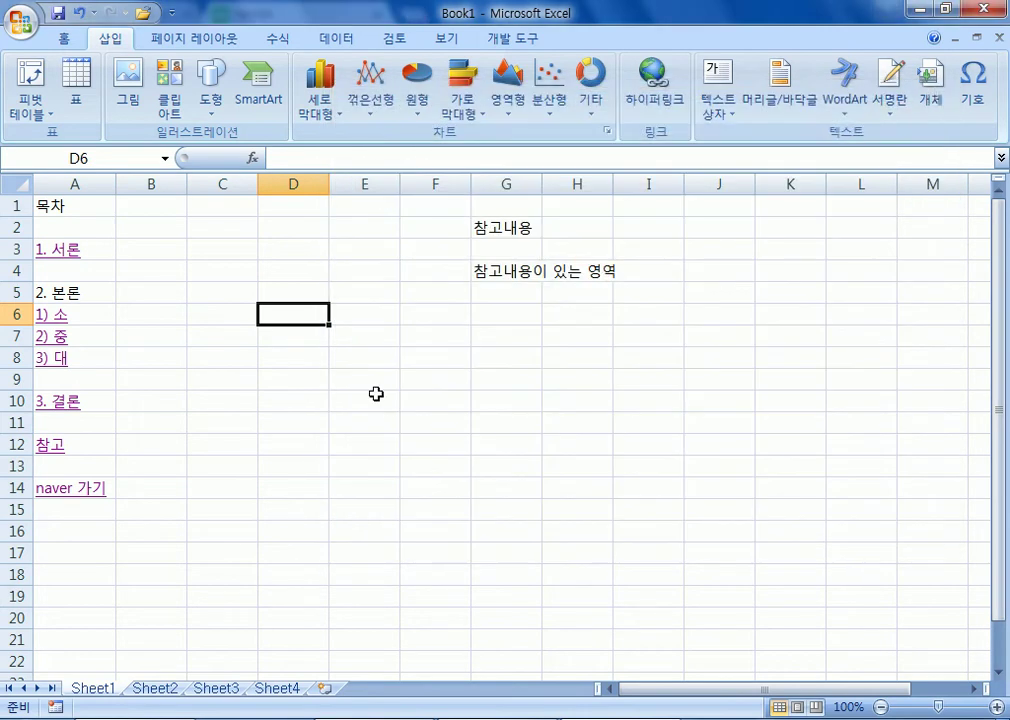
Shrink the penguin picture to thumbnail size, place it around cells C6 to E10, and deselect it
left_click_drag(258, 301, 700, 636)
left_click_drag(764, 669, 285, 350)
key("Escape")
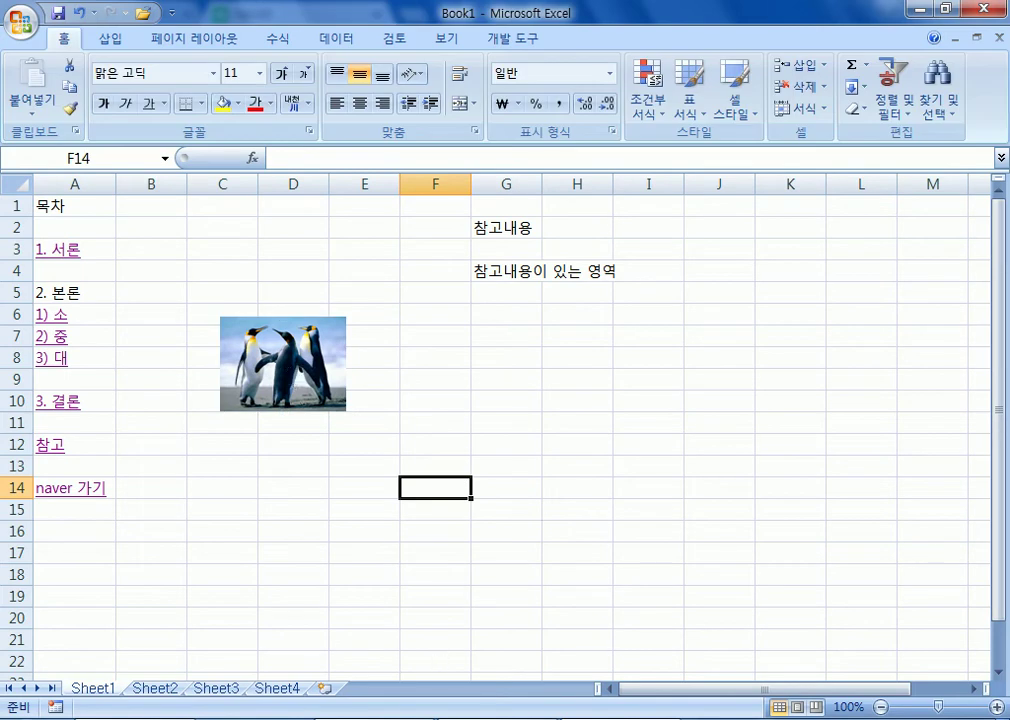
Switch to Chrome, search Naver for "팽귄", and look through the results page
mouse_move(373, 718)
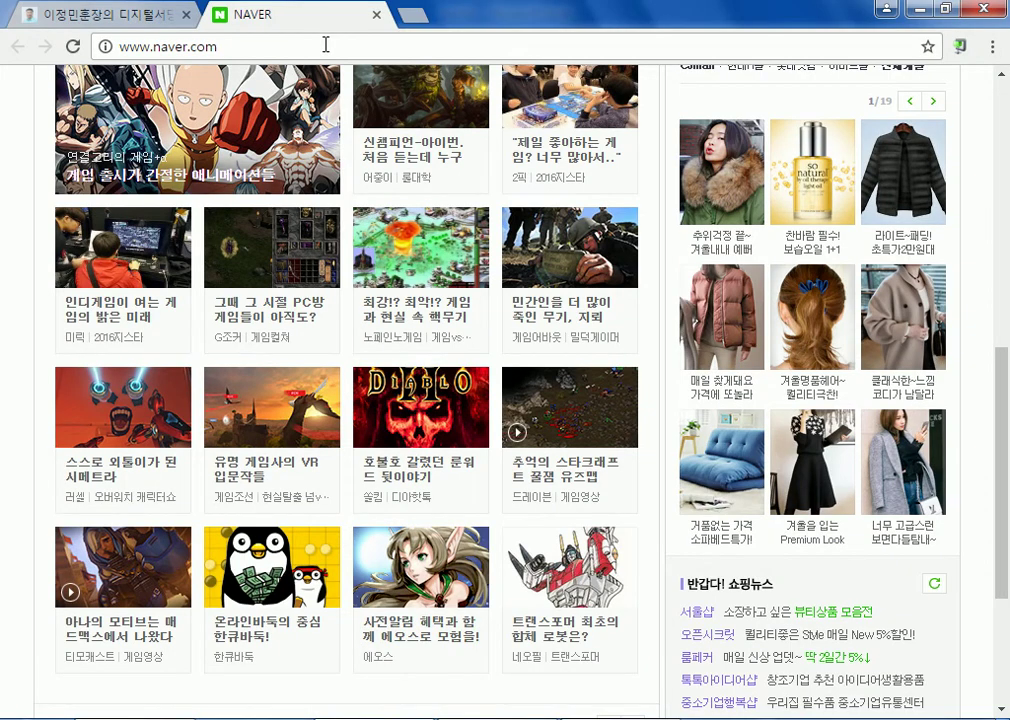
left_click(324, 46)
key("Return")
type("펭귄")
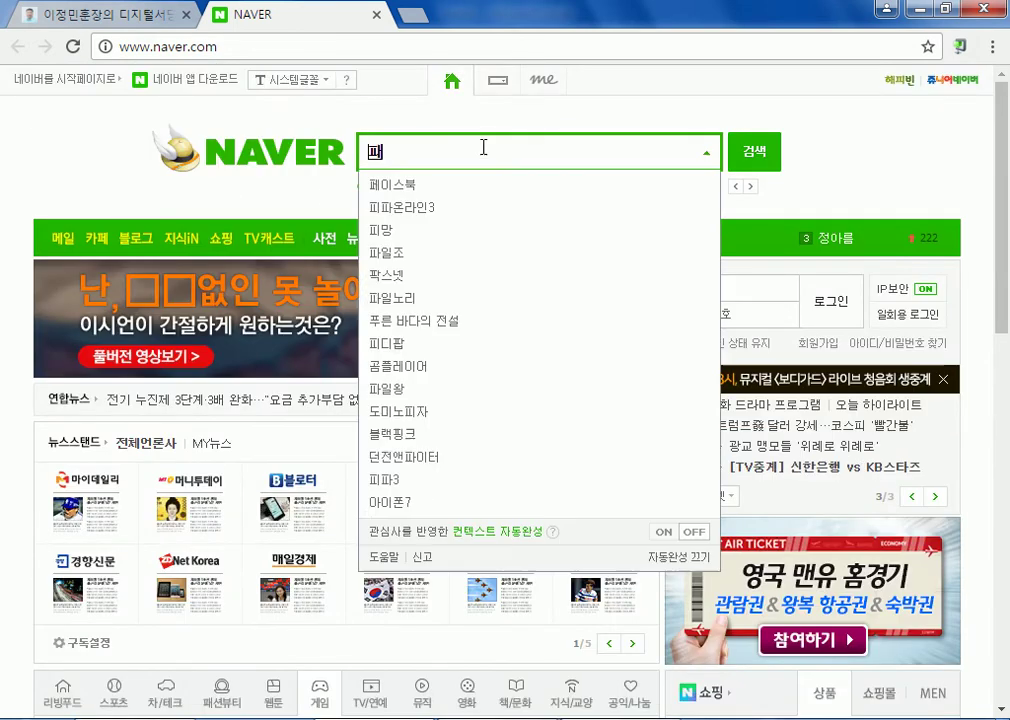
key("Return")
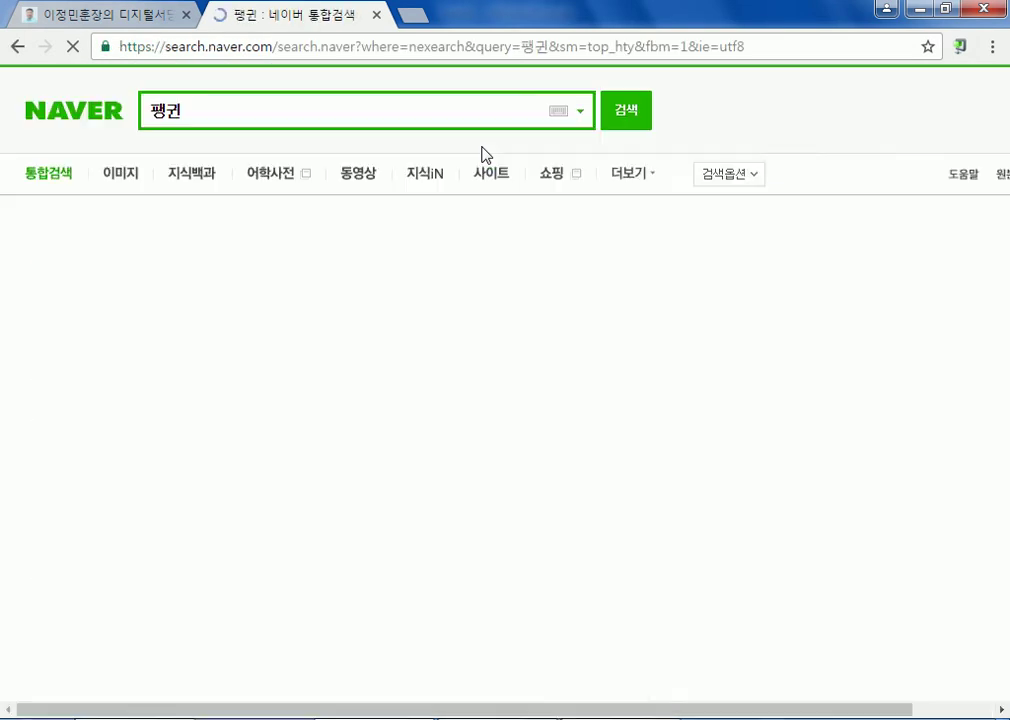
scroll(390, 540, "down", 20)
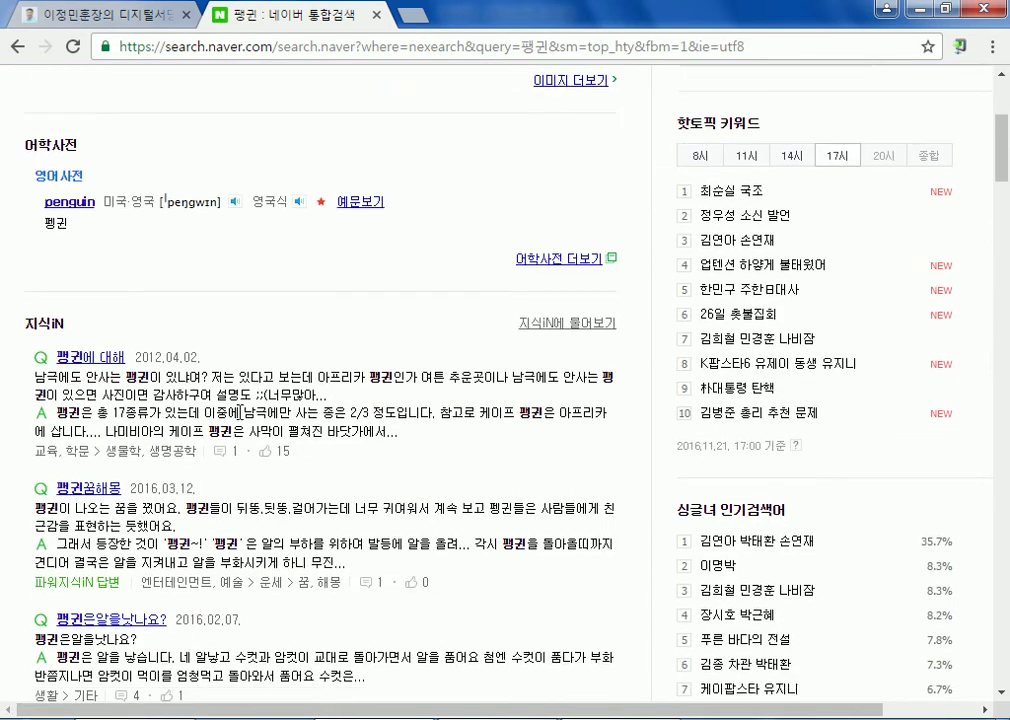
scroll(310, 430, "up", 20)
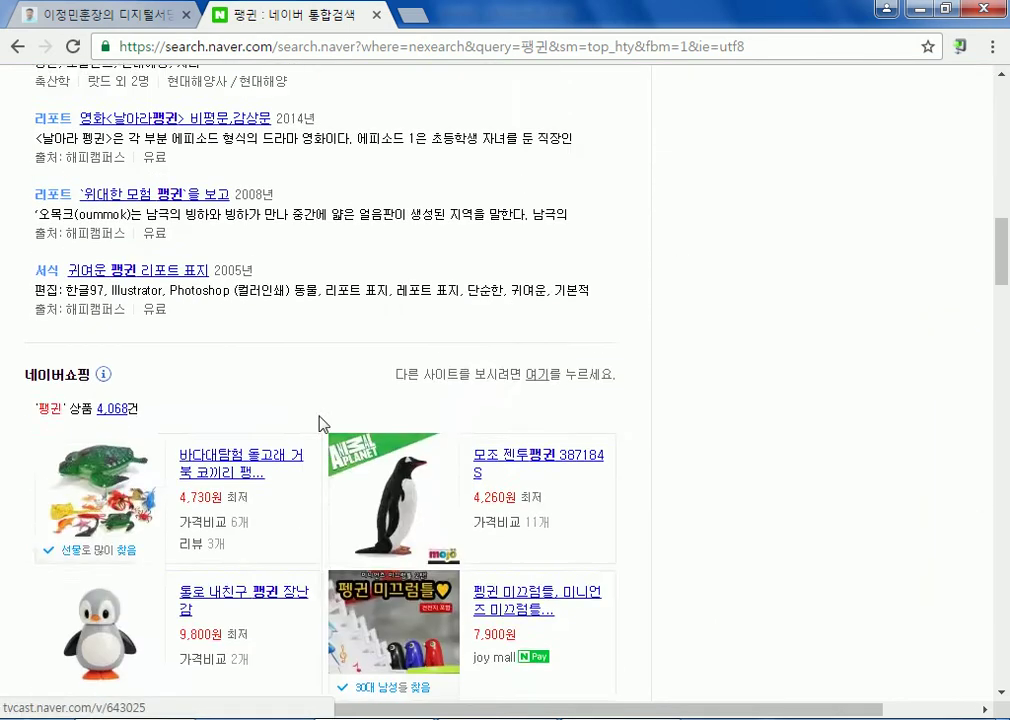
Copy the web address of the "팽귄" search results page and return to Excel
left_click(345, 47)
right_click(348, 58)
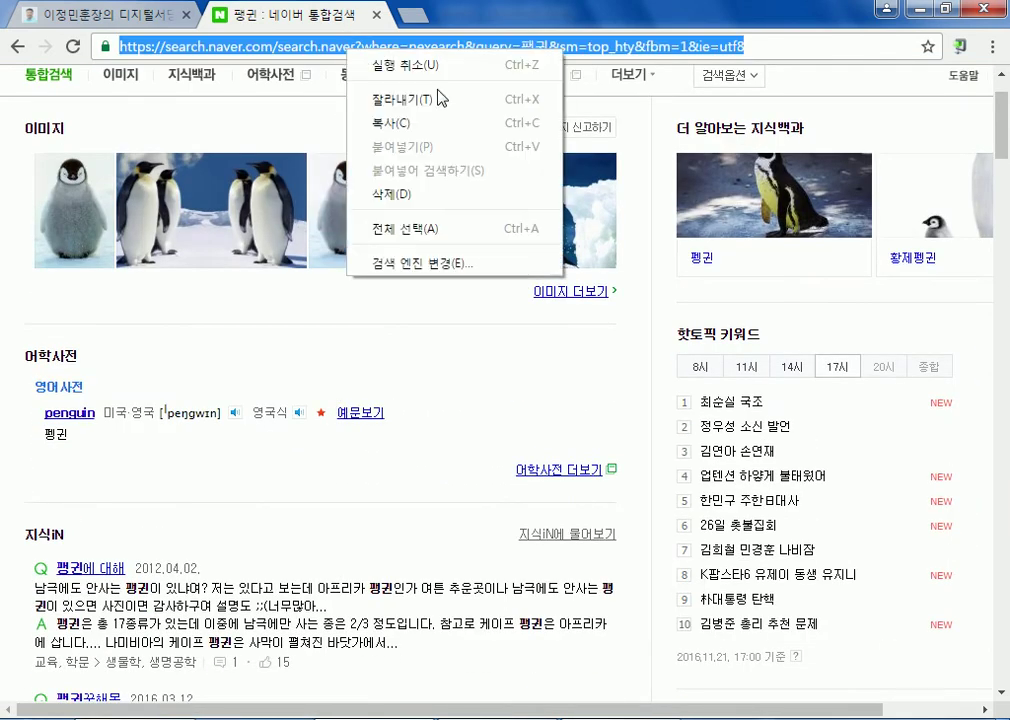
left_click(450, 128)
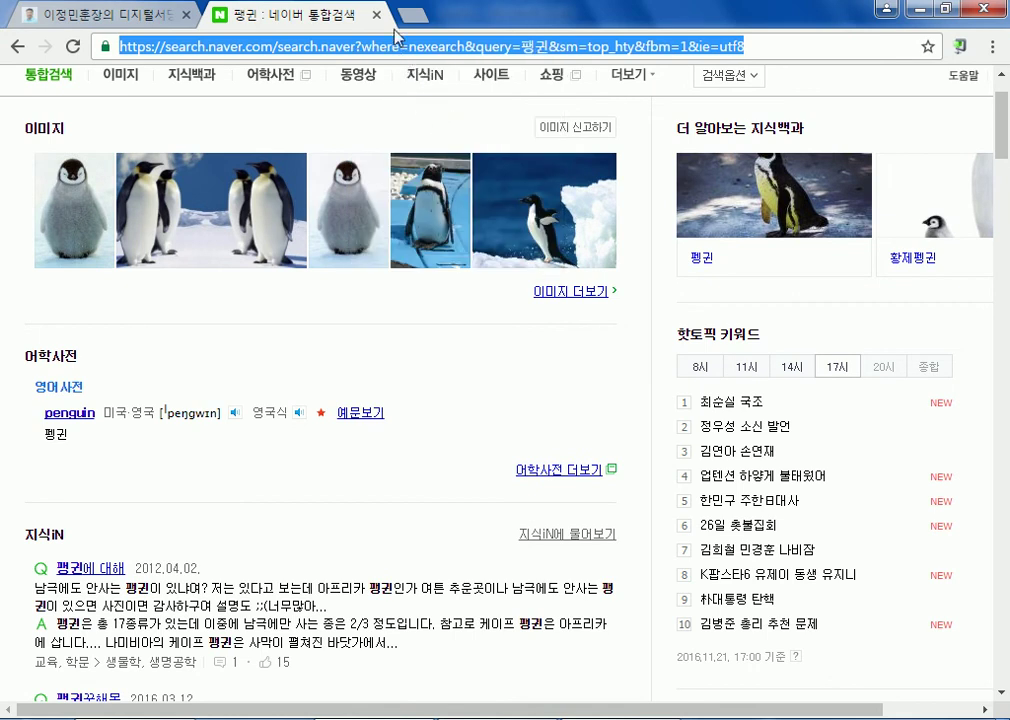
left_click(178, 14)
key("alt+Tab")
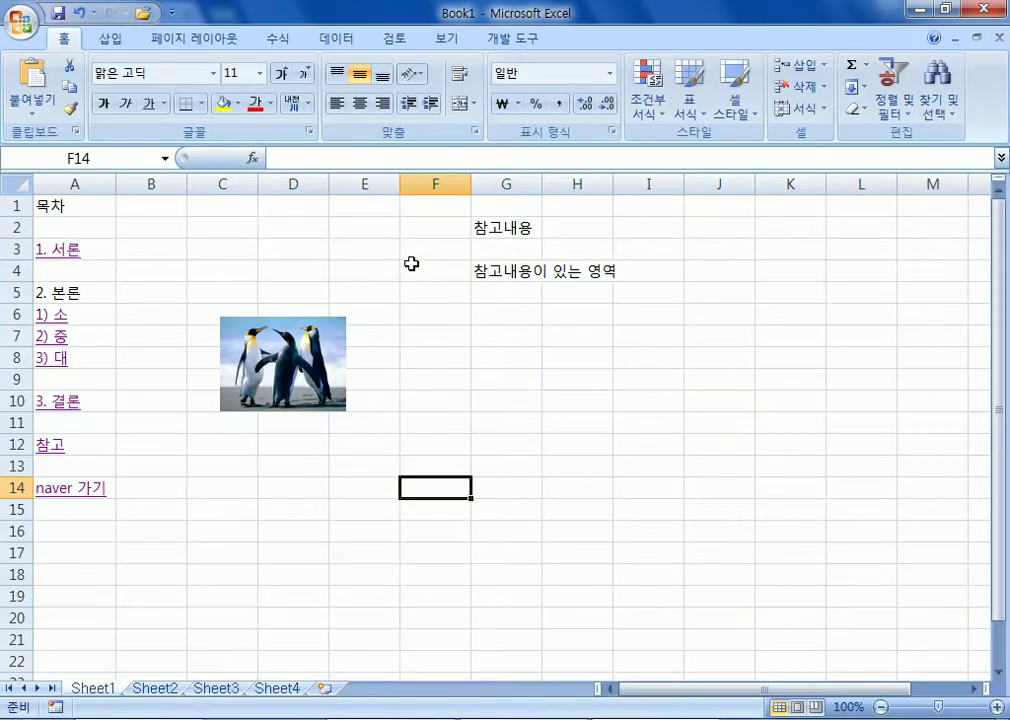
right_click(322, 381)
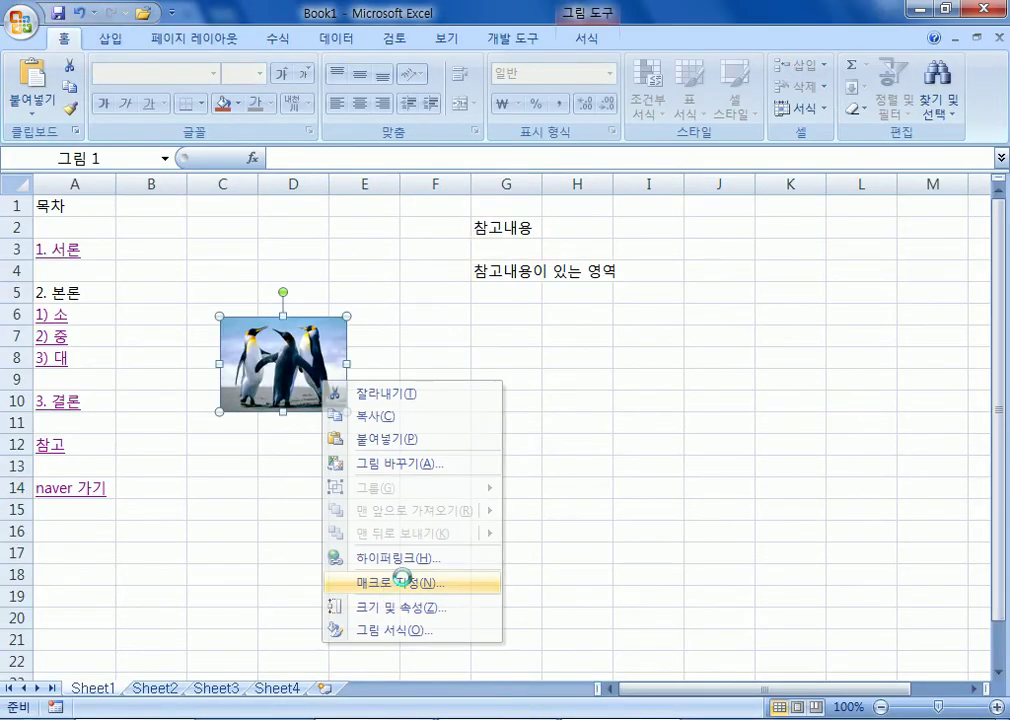
left_click(386, 588)
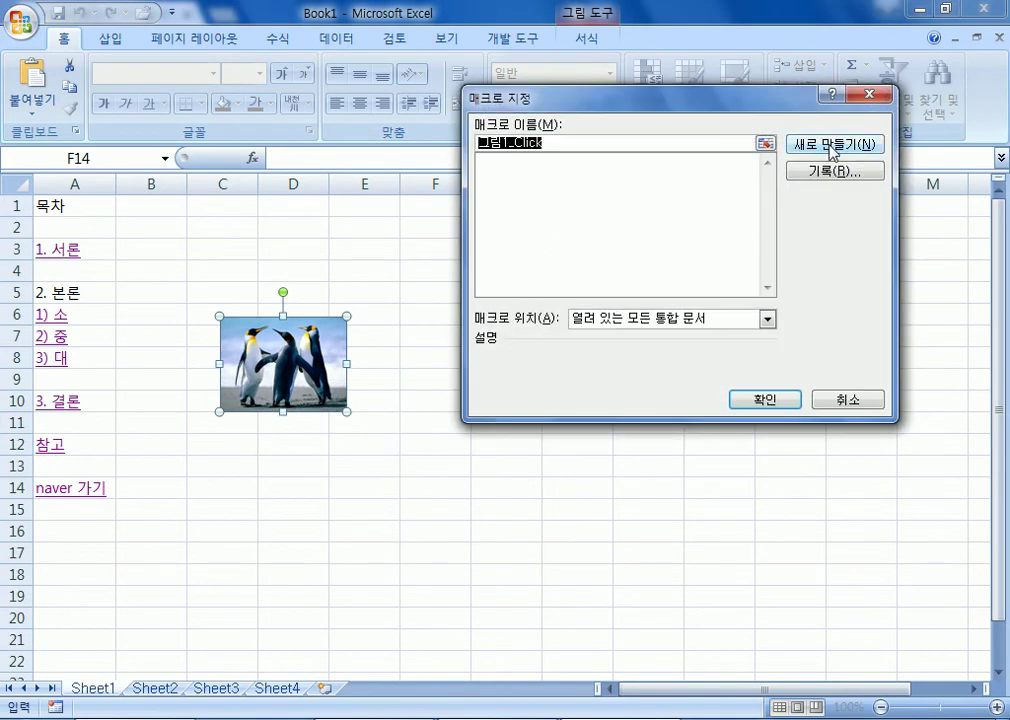
left_click(846, 399)
Start a hyperlink on the penguin picture and paste the copied Naver search address as its target
right_click(237, 346)
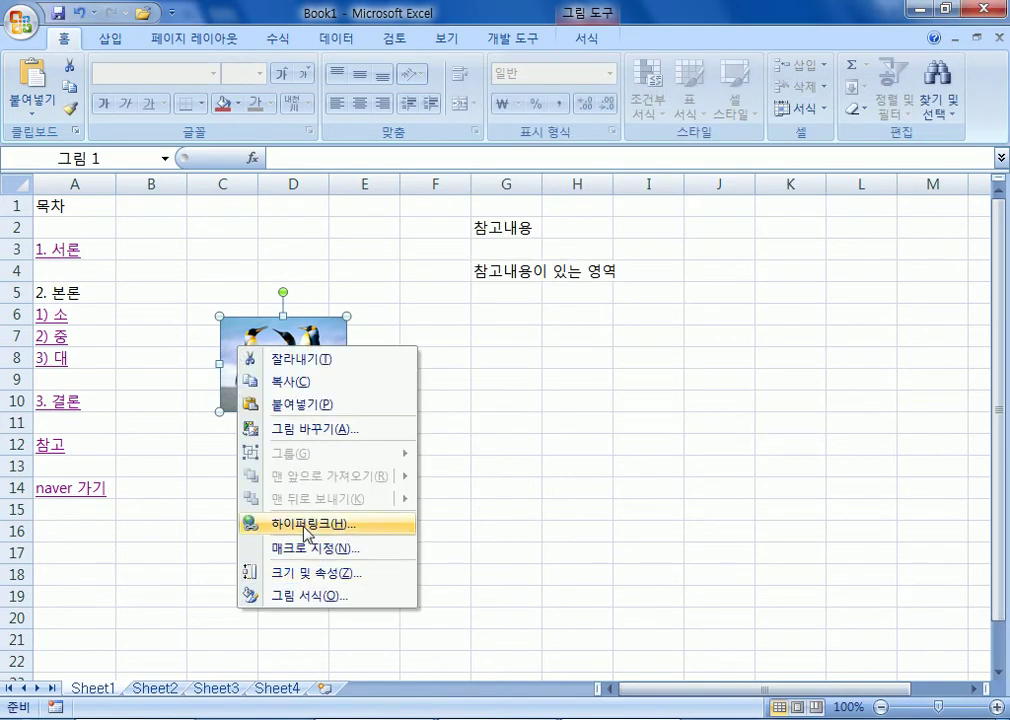
left_click(250, 523)
left_click(566, 350)
key("ctrl+v")
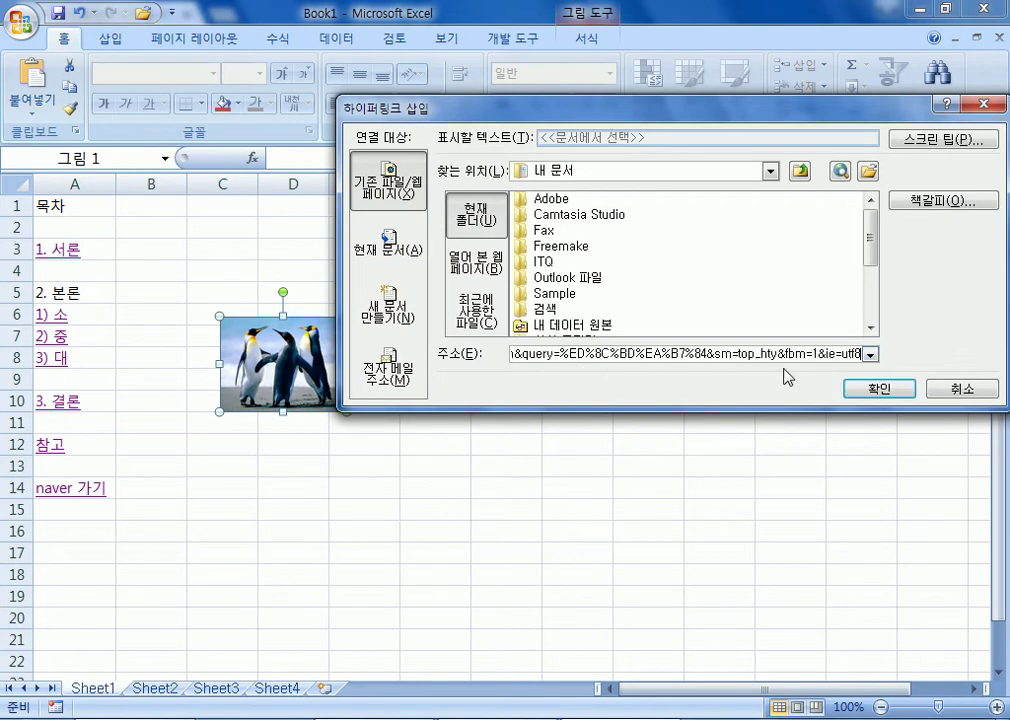
Set the link's ScreenTip text to '그림을 클릭하면 "팽귄"에 대한 정보가 보입니다.' and apply the hyperlink to the picture
left_click(940, 140)
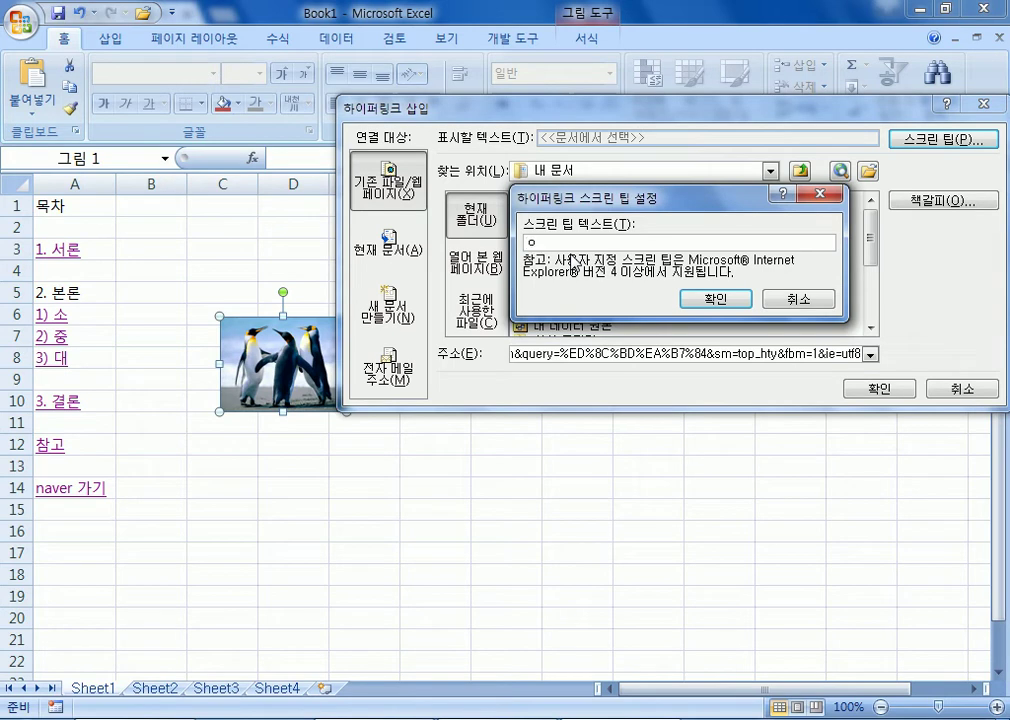
type("그림을 클릭하면")
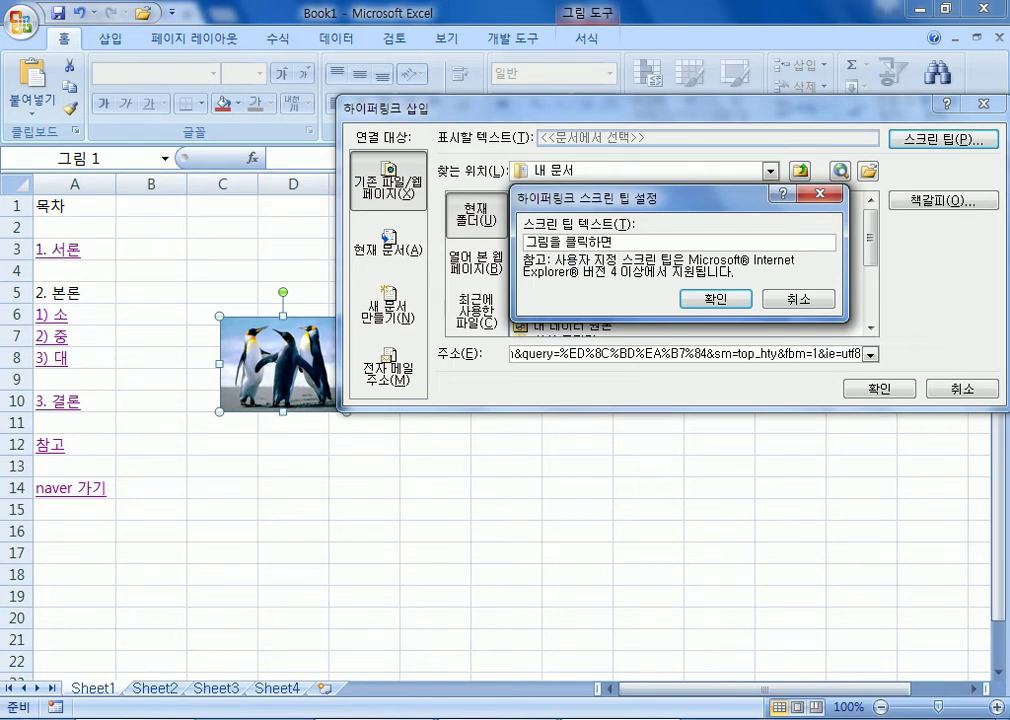
type(" ㅍ")
type("ㄱ")
type("귄\"에 대한 정ㅂ")
type("보가 보입니다.")
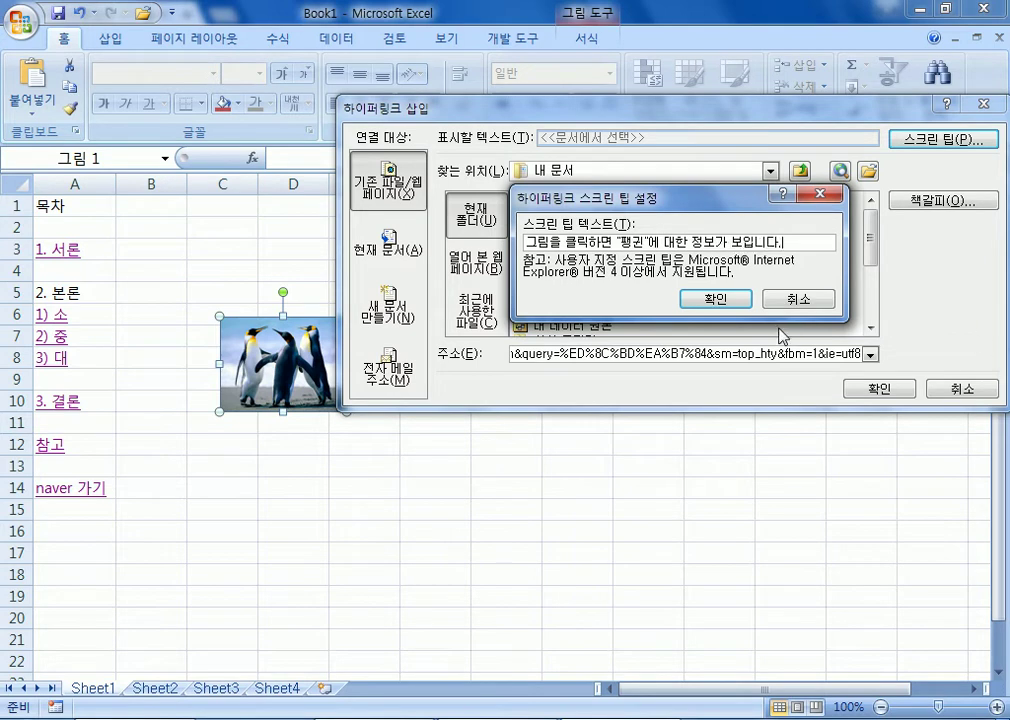
left_click(716, 300)
left_click(898, 390)
left_click(712, 558)
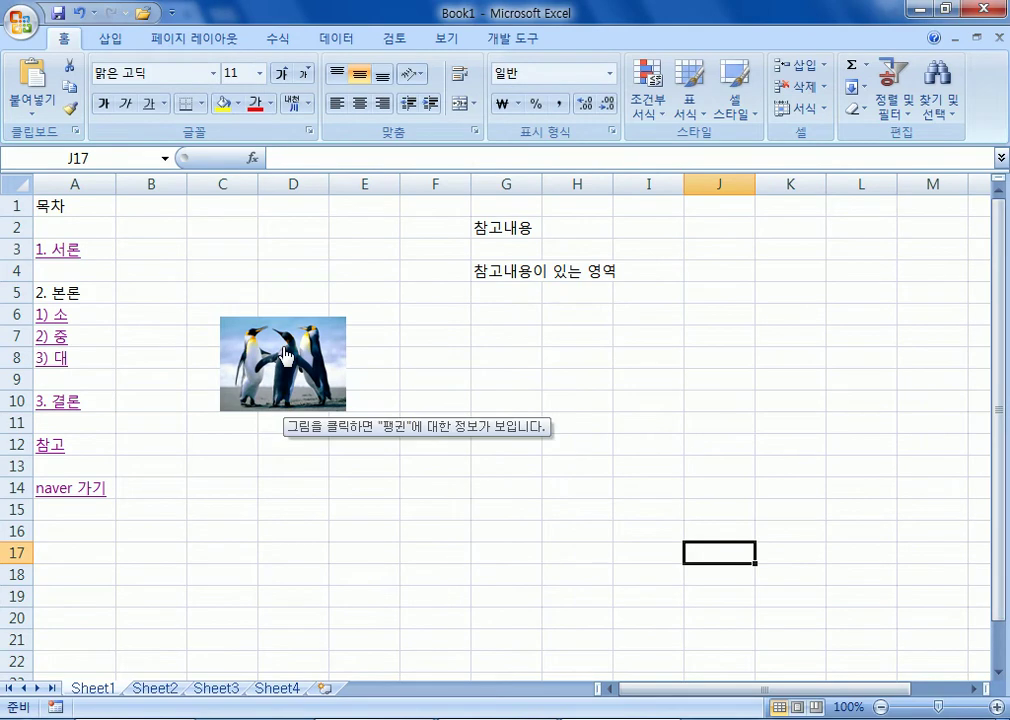
Follow the penguin picture's hyperlink to test it, and close the web page it opens
left_click(286, 353)
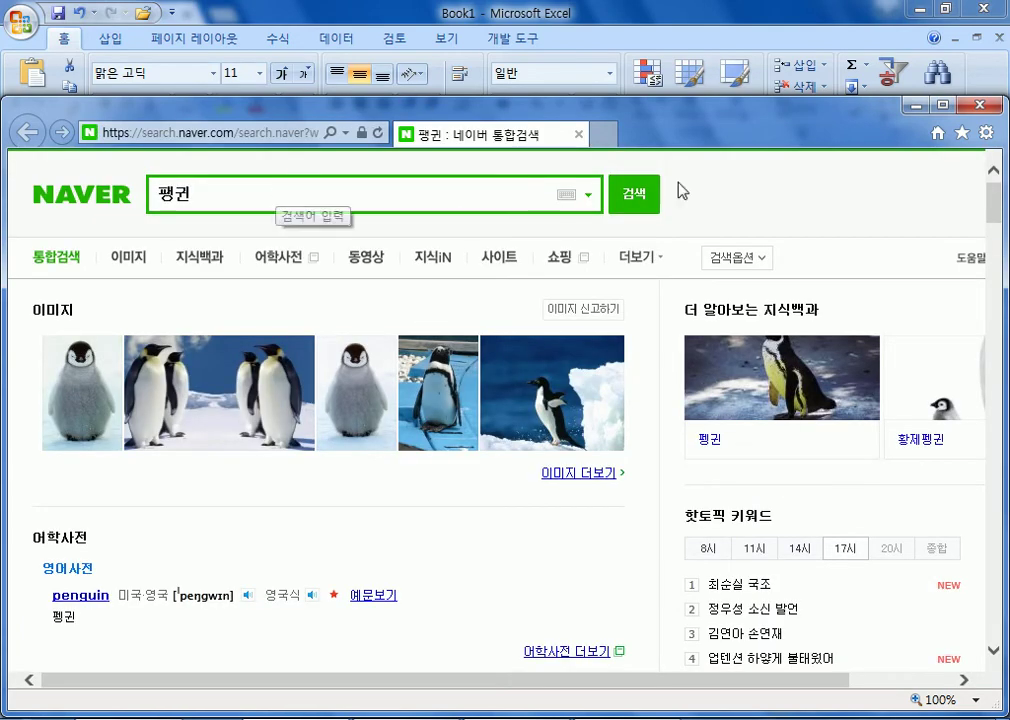
left_click(979, 104)
left_click(234, 502)
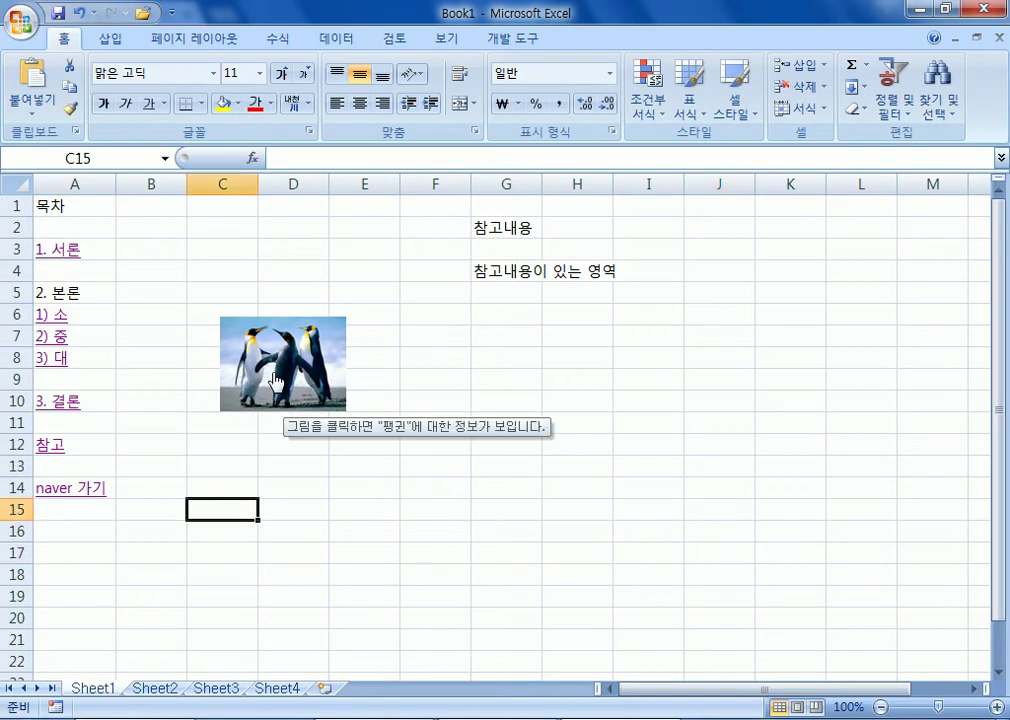
right_click(270, 372)
left_click(494, 386)
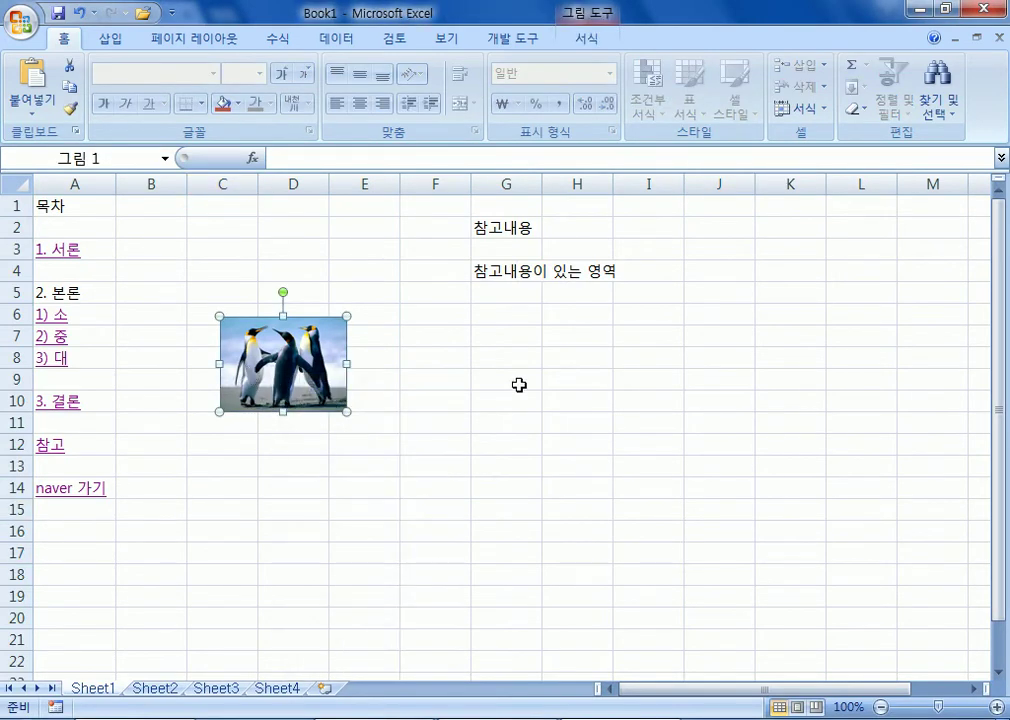
Follow the "참고" link in cell A12 and try the penguin picture's hyperlink again
left_click(62, 448)
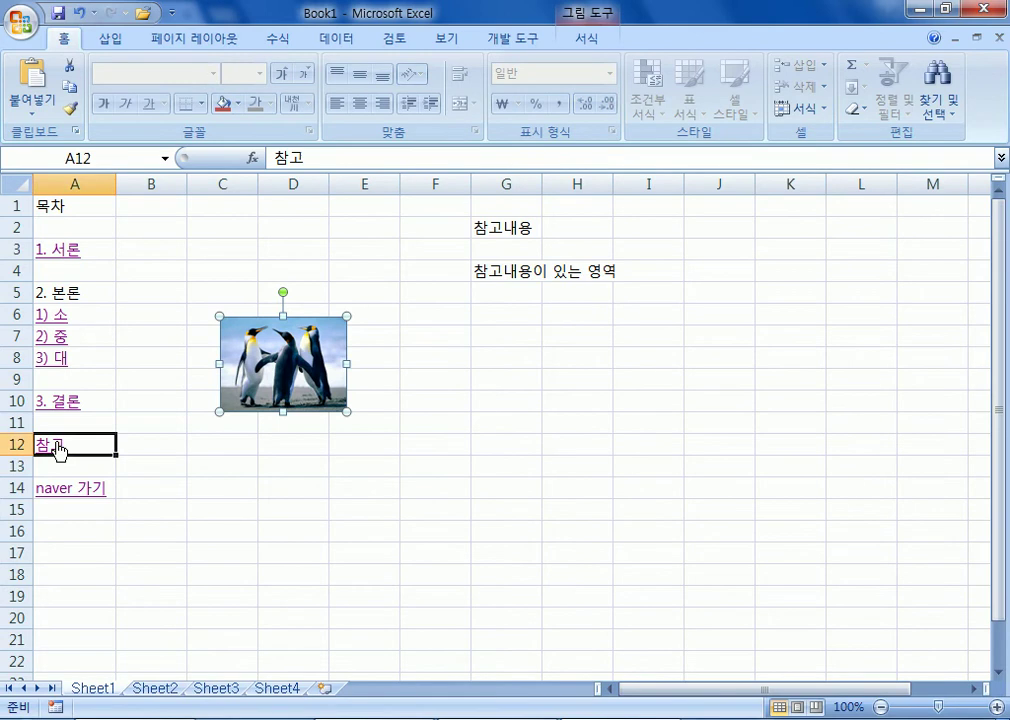
left_click(262, 355)
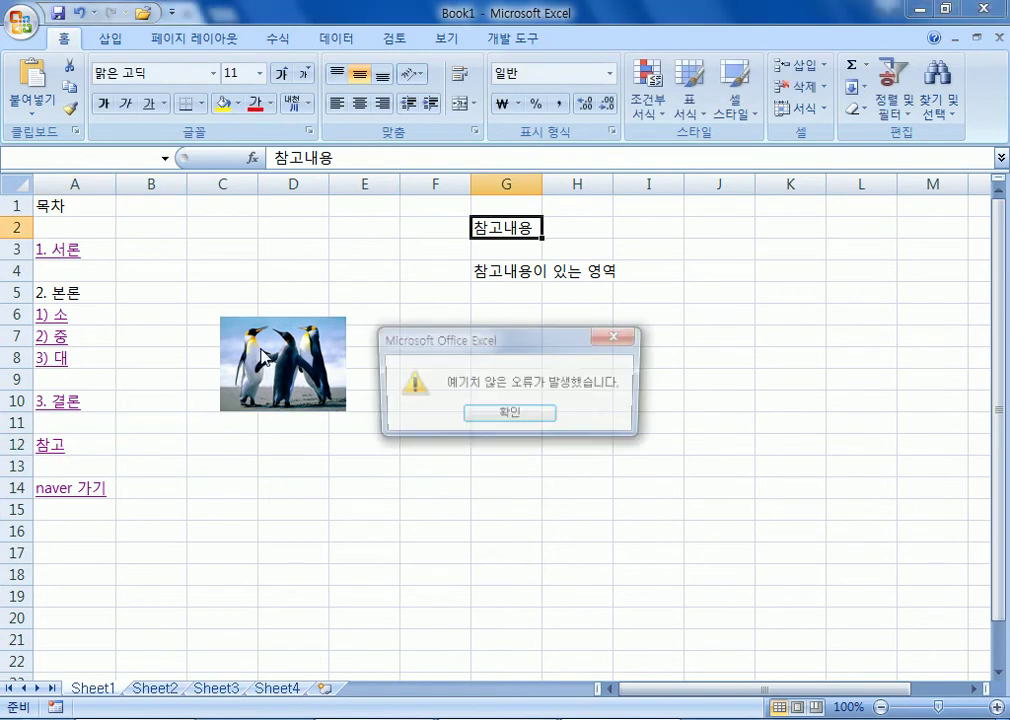
left_click(503, 416)
left_click(293, 405)
left_click(530, 416)
left_click(502, 445)
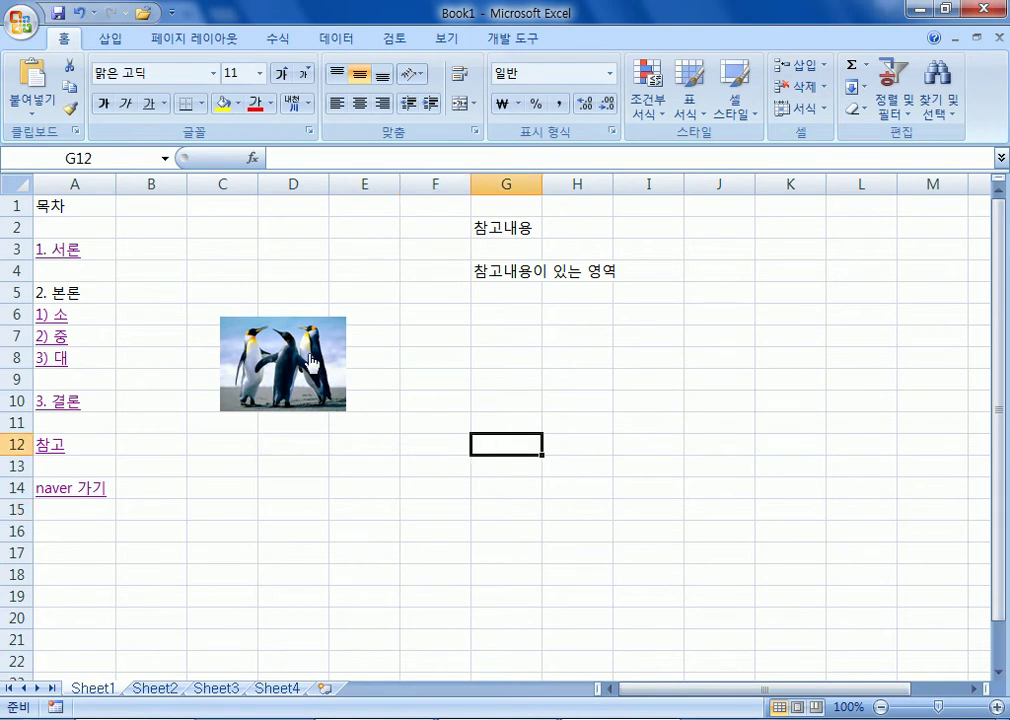
Open the penguin picture's hyperlink settings to check its target address, and close them without changes
right_click(268, 362)
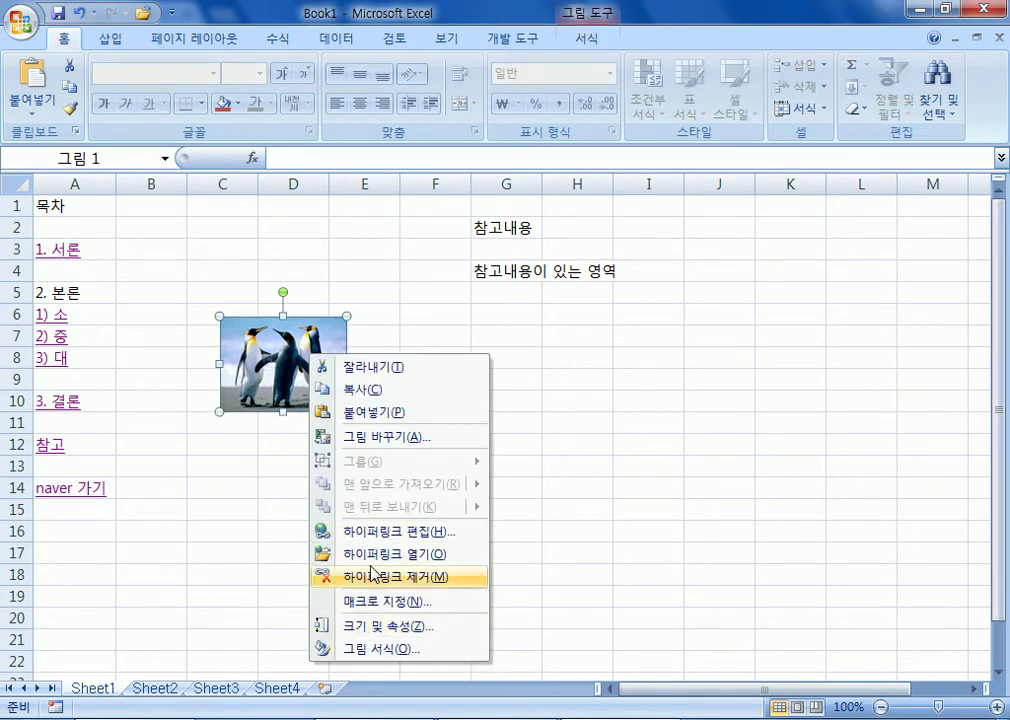
left_click(390, 531)
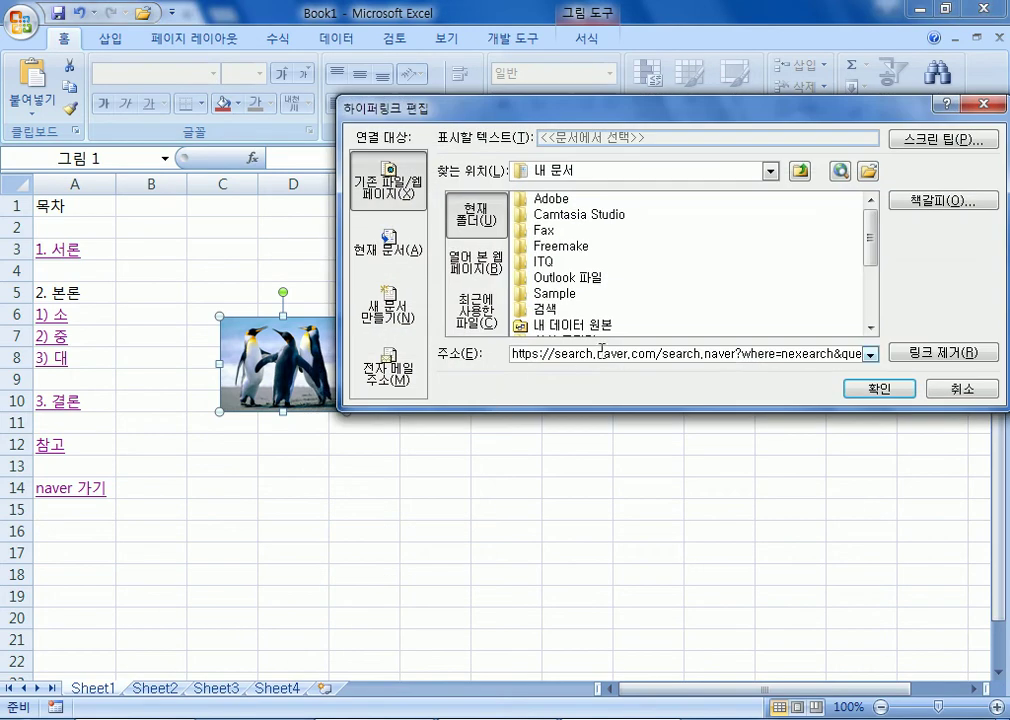
double_click(792, 355)
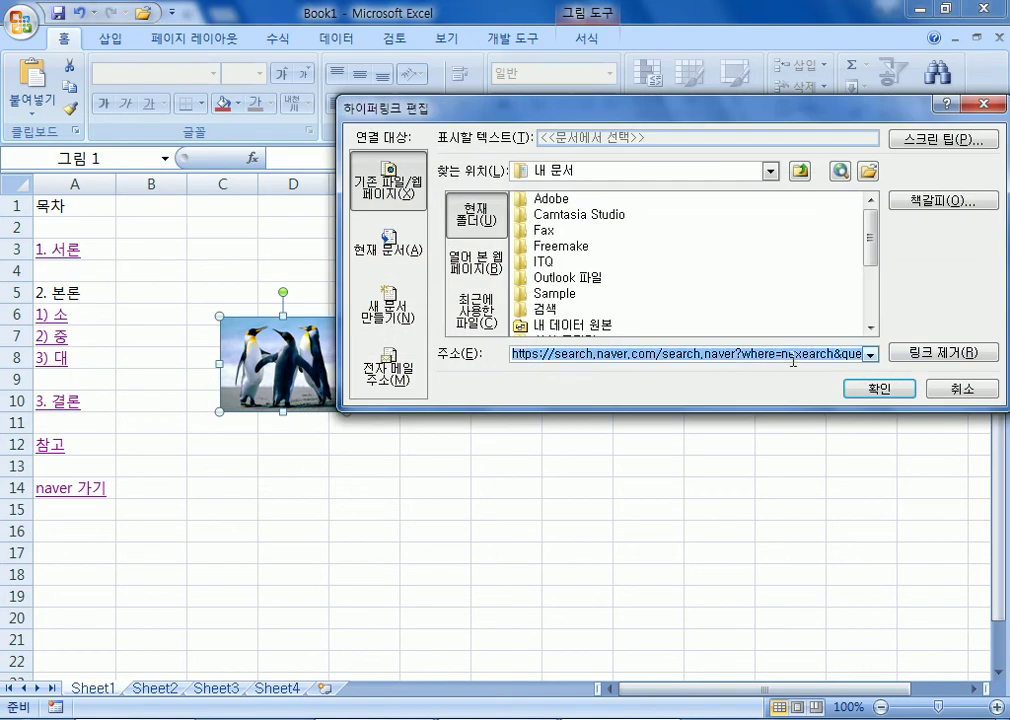
left_click(855, 388)
left_click(579, 508)
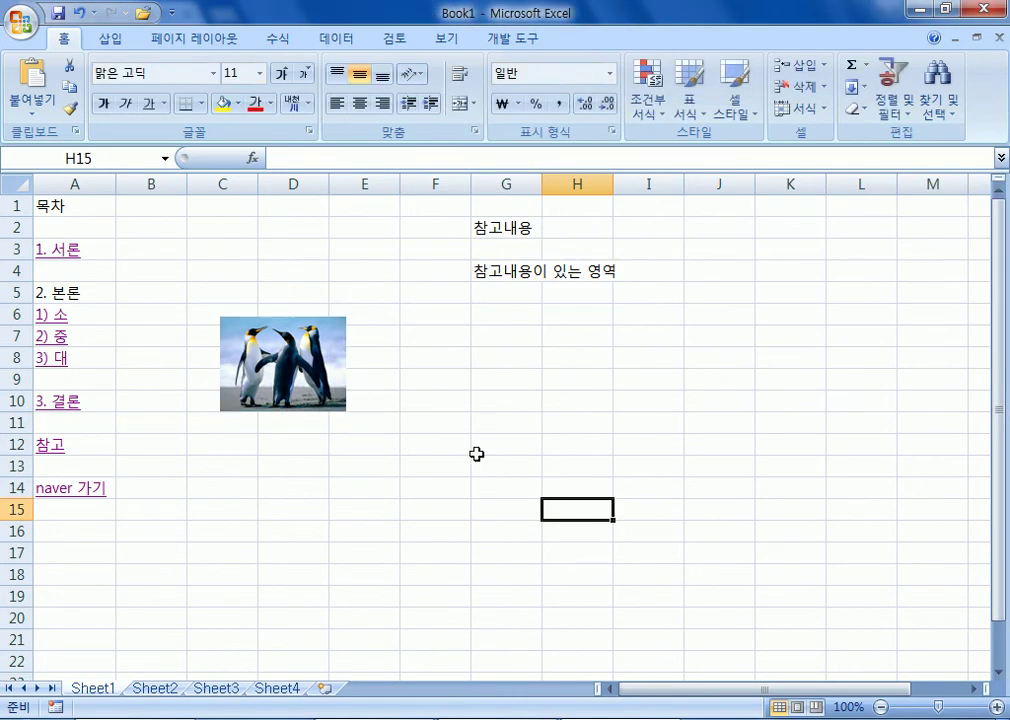
Retry the penguin picture's hyperlink after checking its address
left_click(268, 354)
left_click(498, 412)
left_click(481, 423)
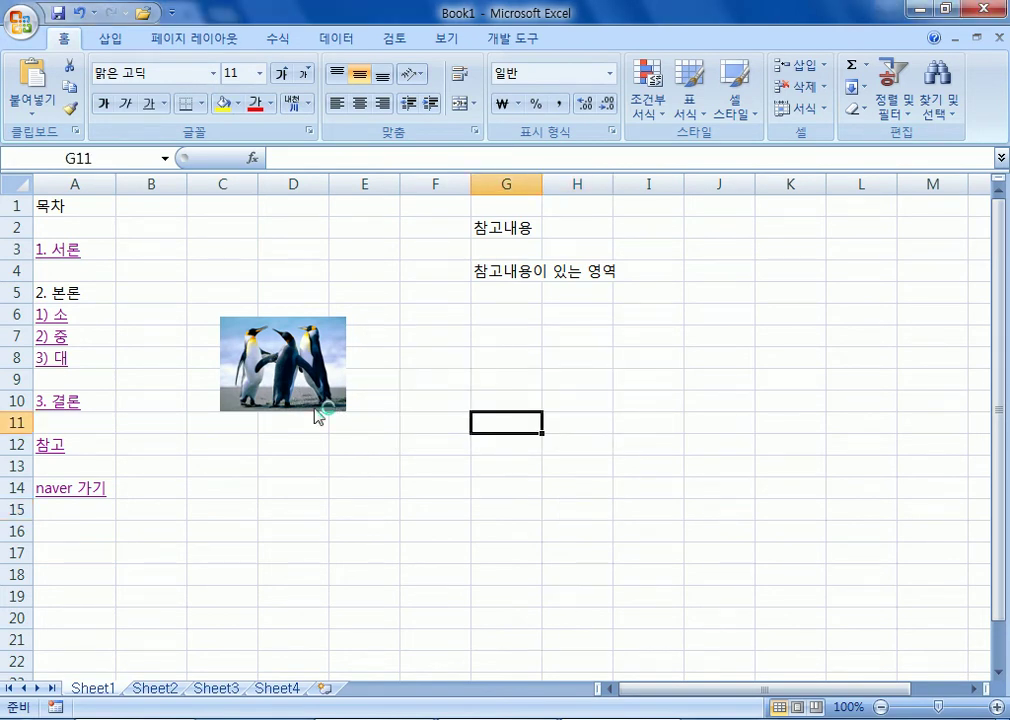
left_click(254, 373)
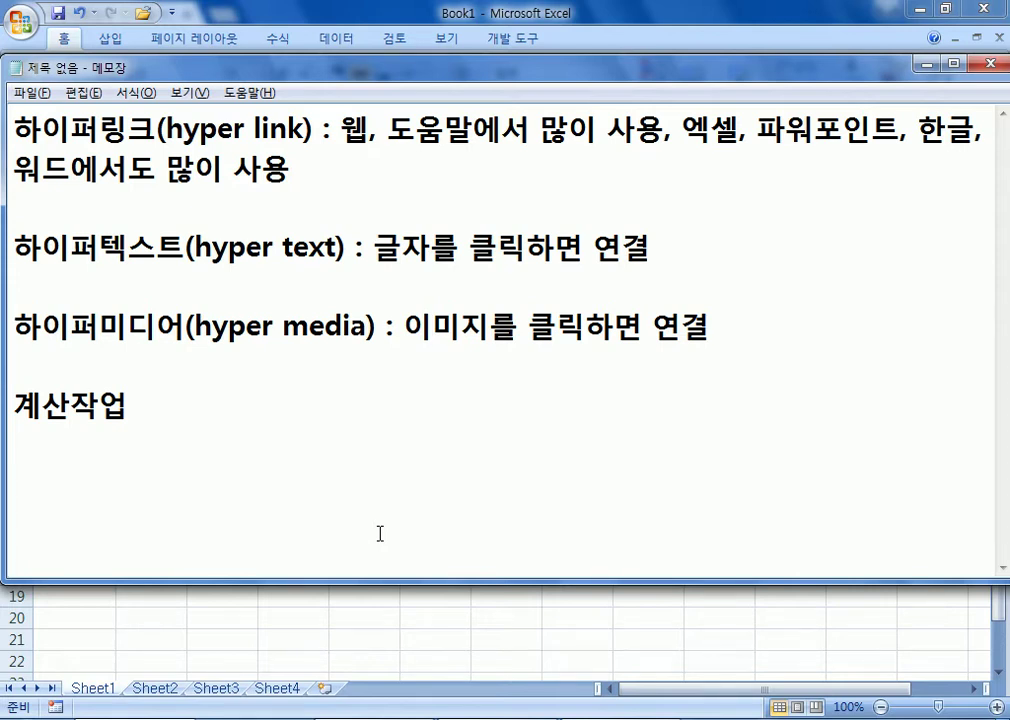
Highlight the word "웹" in the 하이퍼링크 line of the Notepad notes and return to Excel
double_click(352, 128)
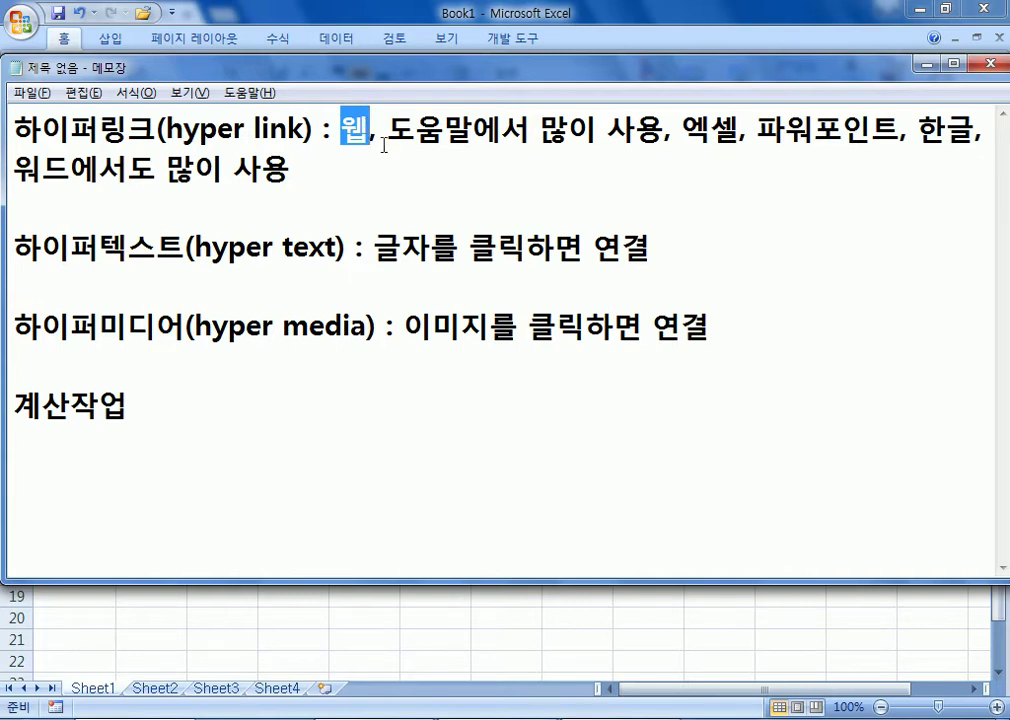
key("alt+Tab")
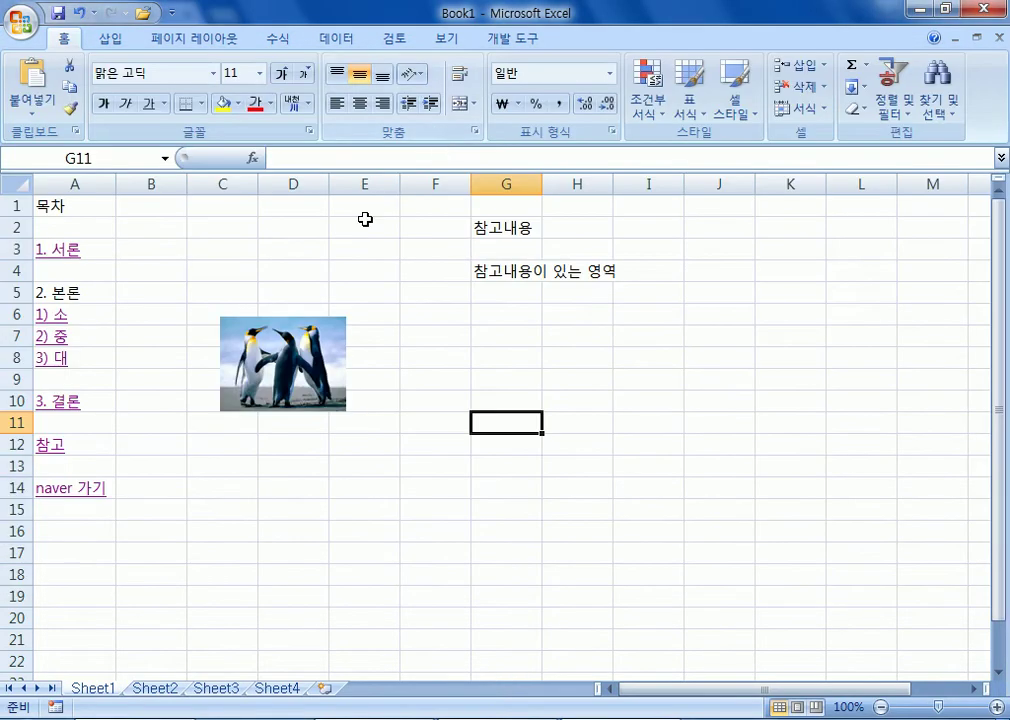
Open Excel help, examine its "Office 도움말 및 교육 사이트" hyperlink, and close the help window
left_click(320, 244)
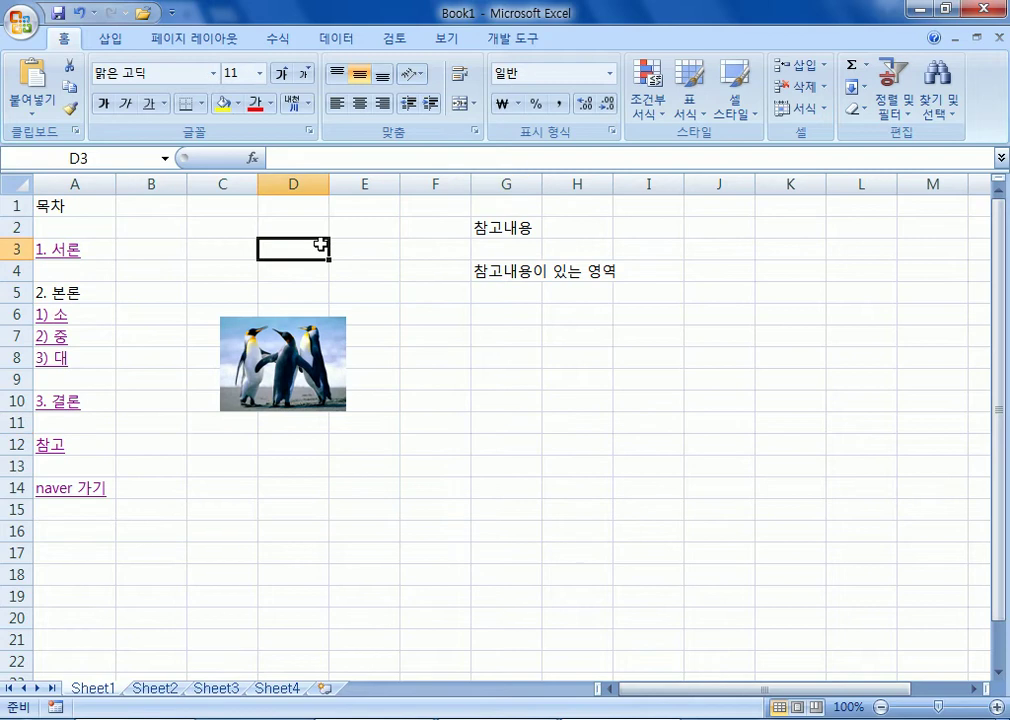
key("F1")
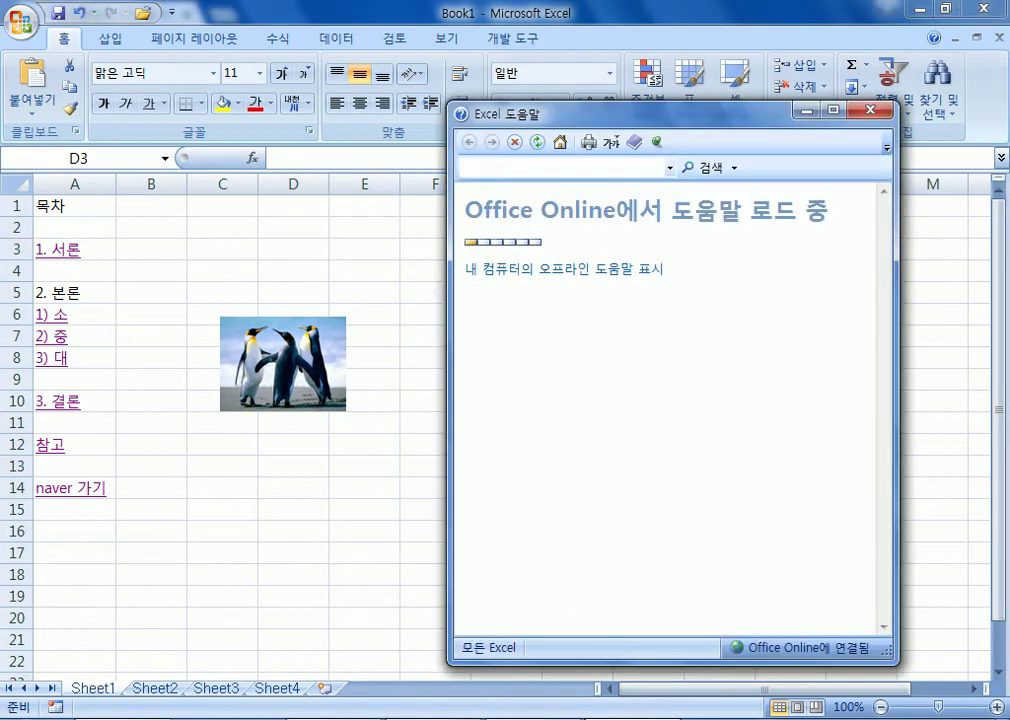
left_click_drag(577, 114, 410, 16)
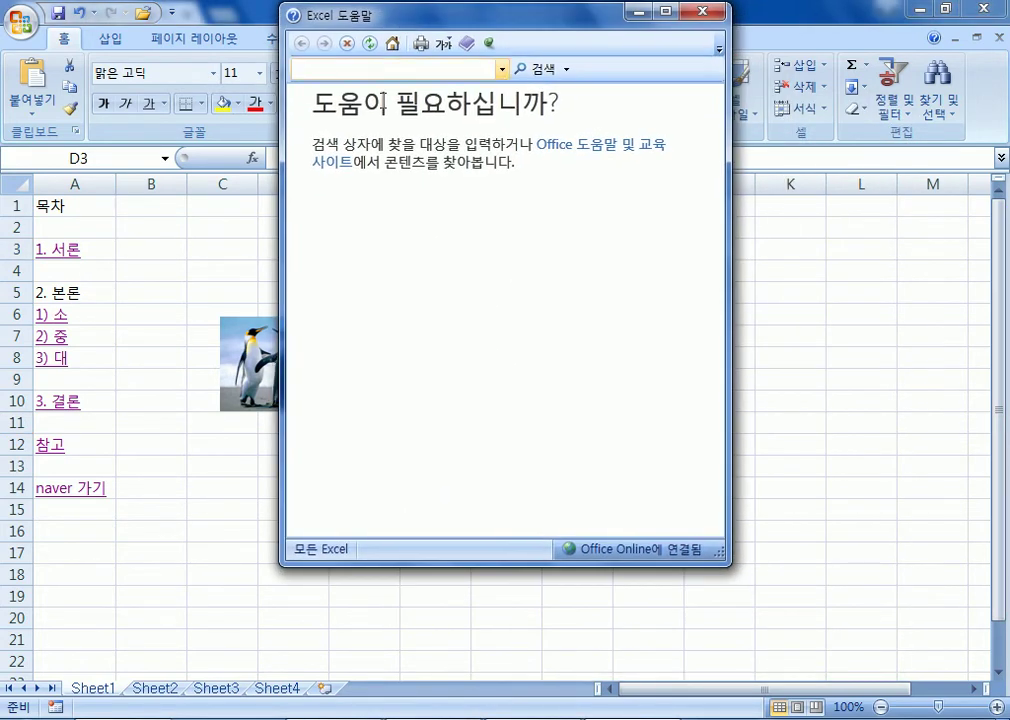
left_click(581, 152)
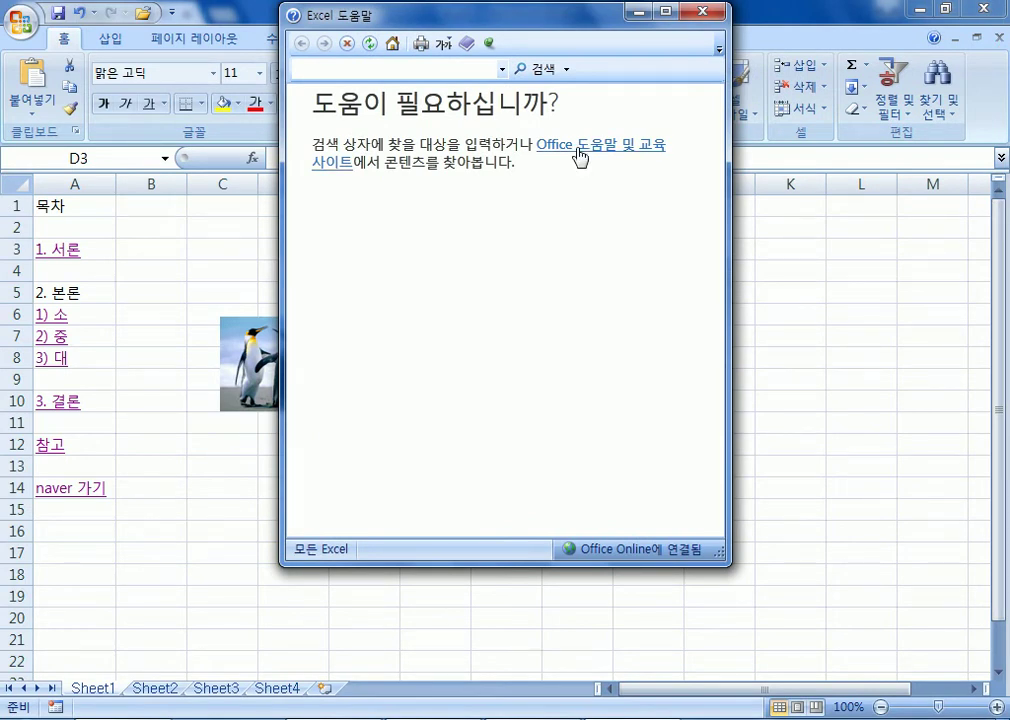
left_click(701, 12)
In Notepad, remove the blank line between the 하이퍼텍스트 and 하이퍼미디어 lines, add blank lines above 계산작업, and return to Excel
key("alt+Tab")
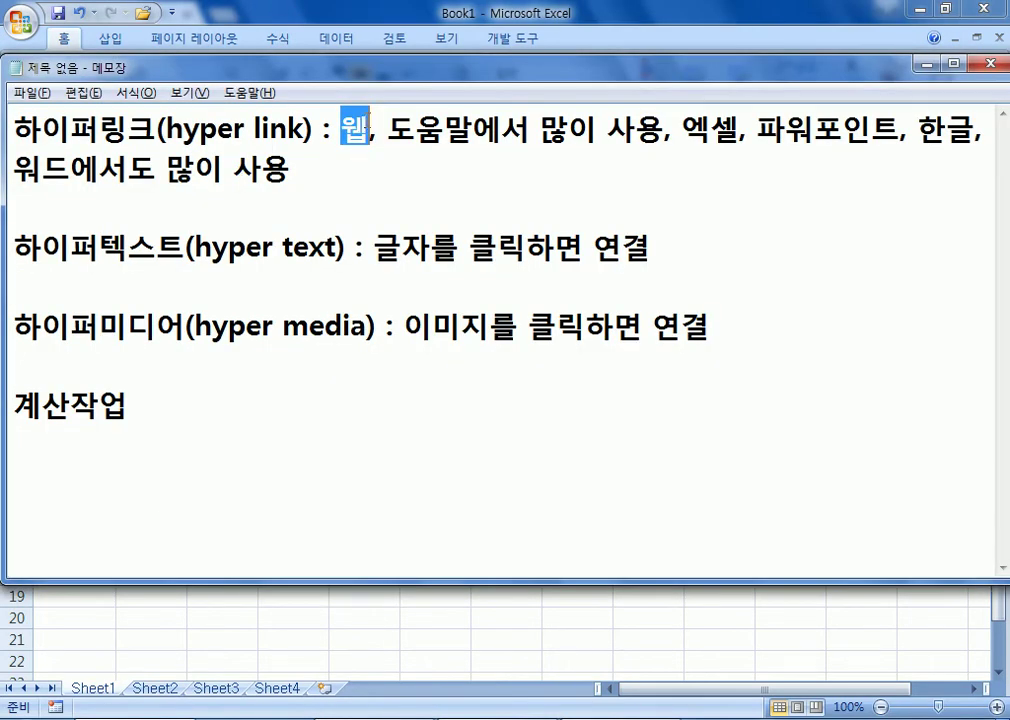
left_click(396, 128)
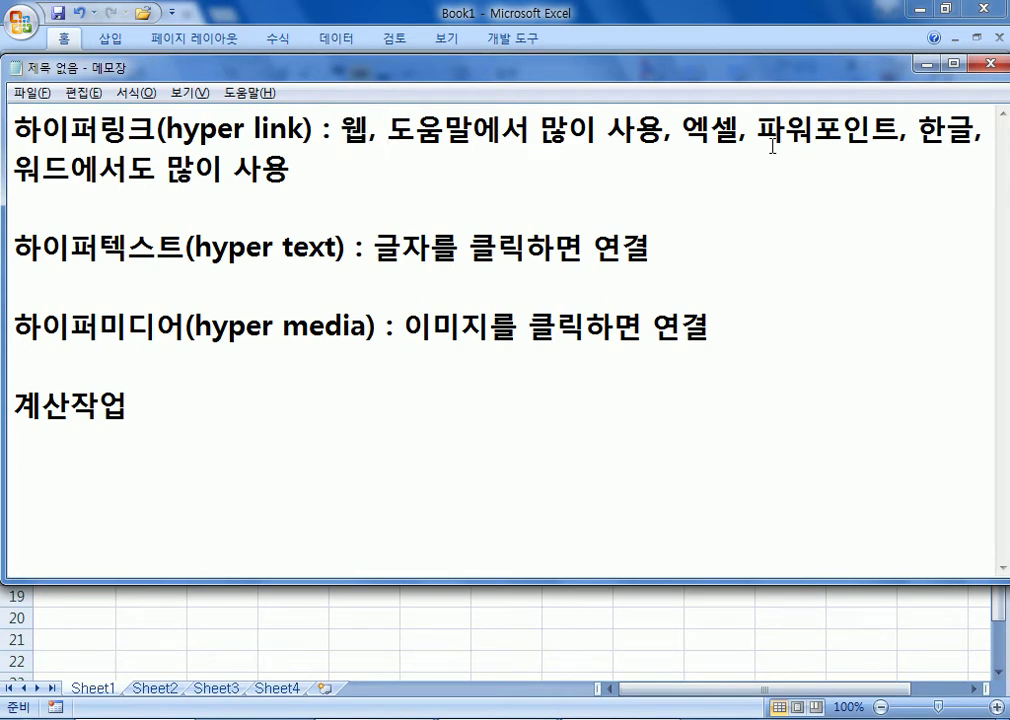
left_click(241, 284)
key("Delete")
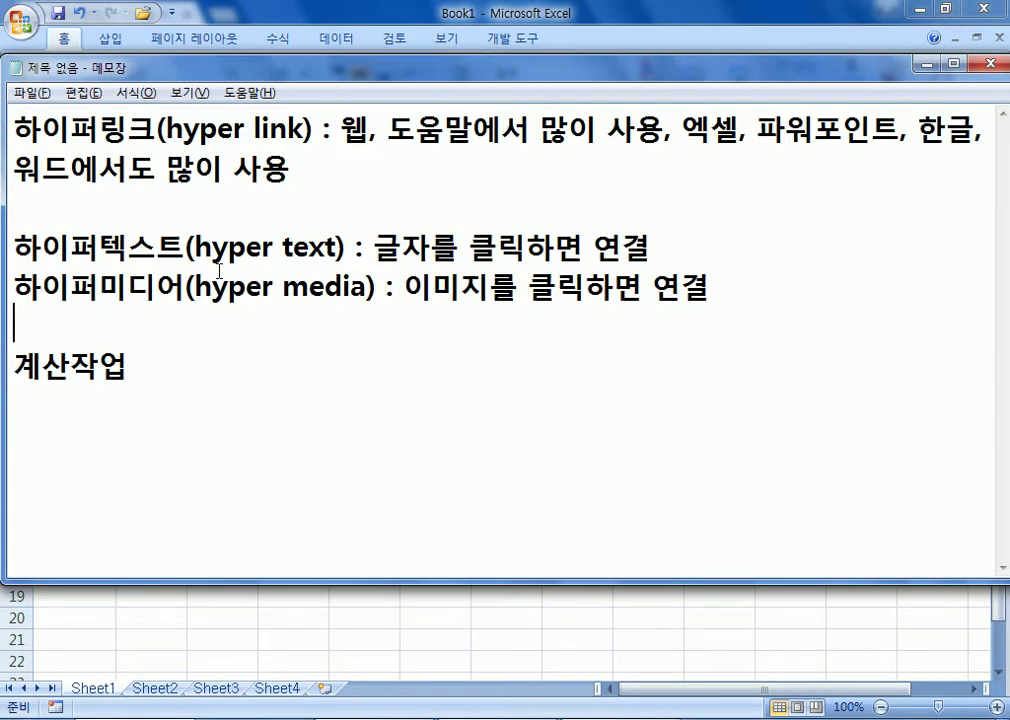
key("Return")
key("Return")
key("Up")
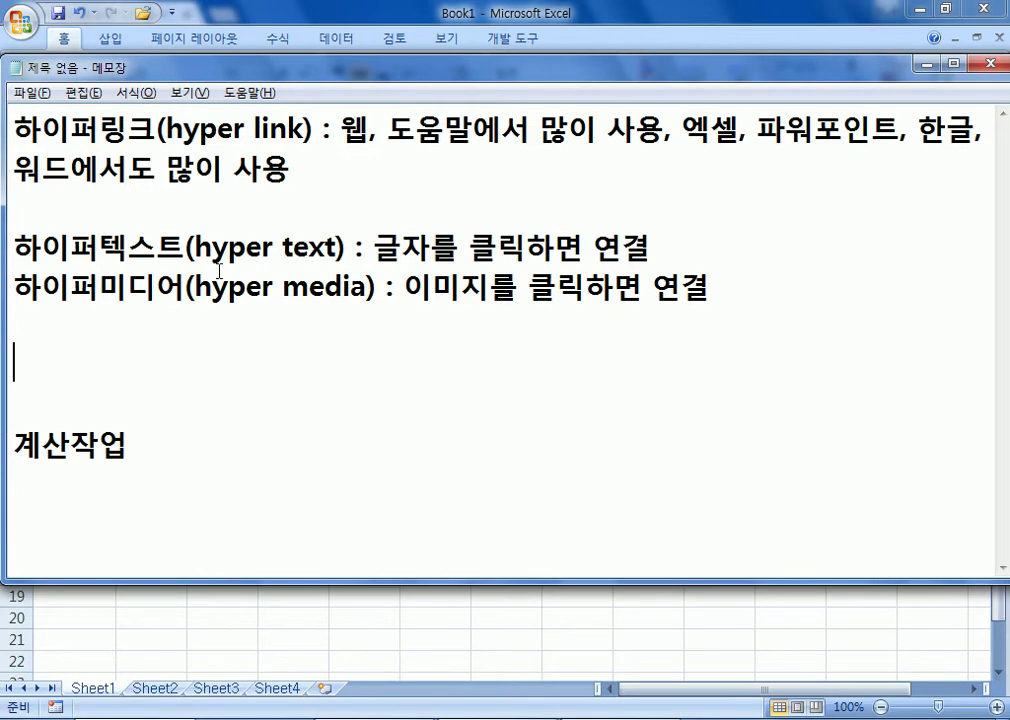
key("alt+Tab")
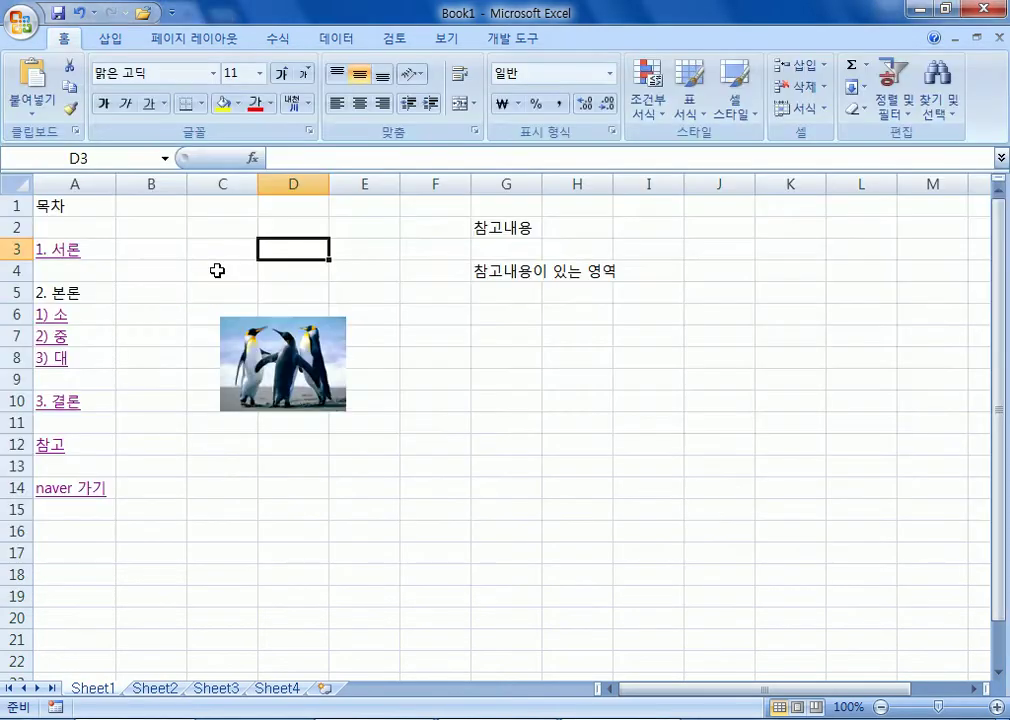
Review the hyperlink insertion dialog for cell B3 and the penguin picture's command list, closing both without changes
left_click(163, 248)
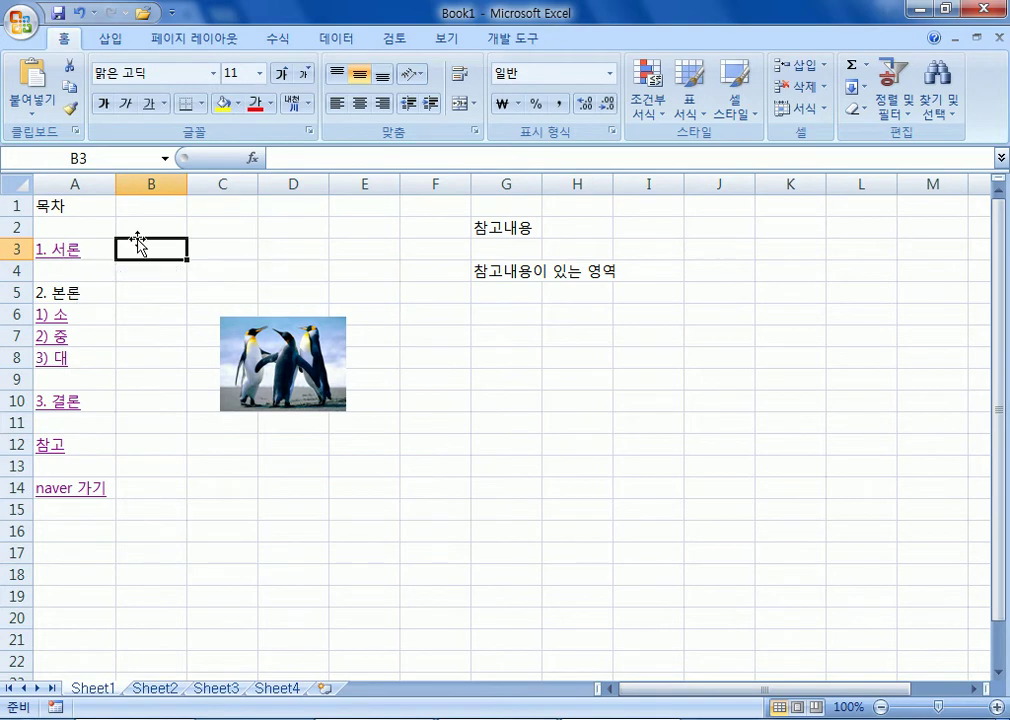
right_click(143, 245)
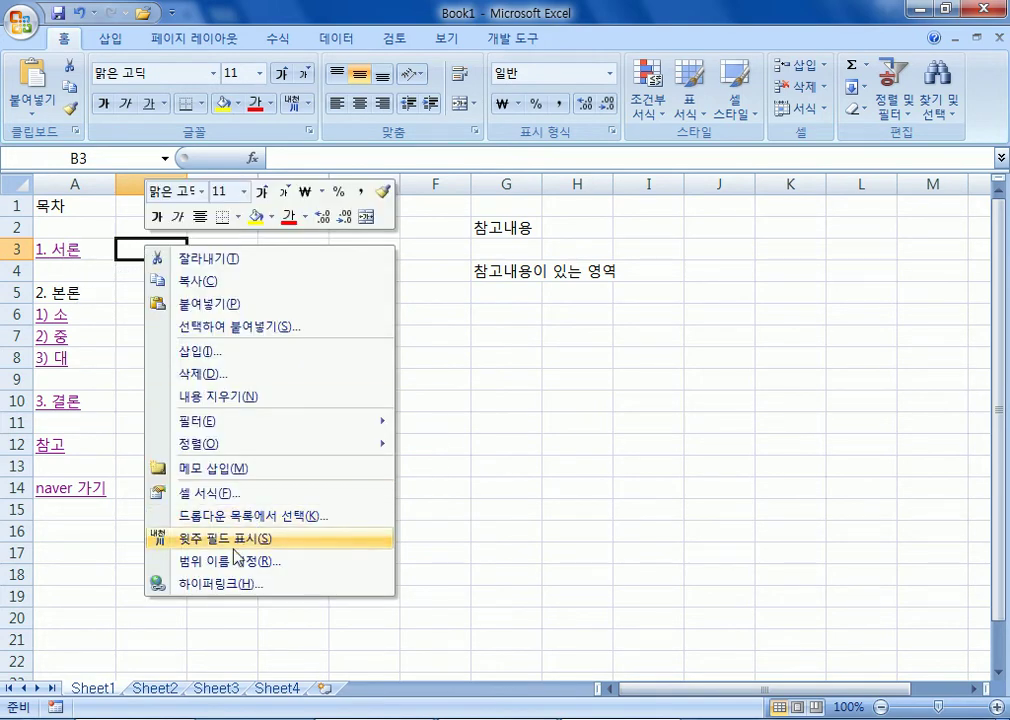
left_click(224, 584)
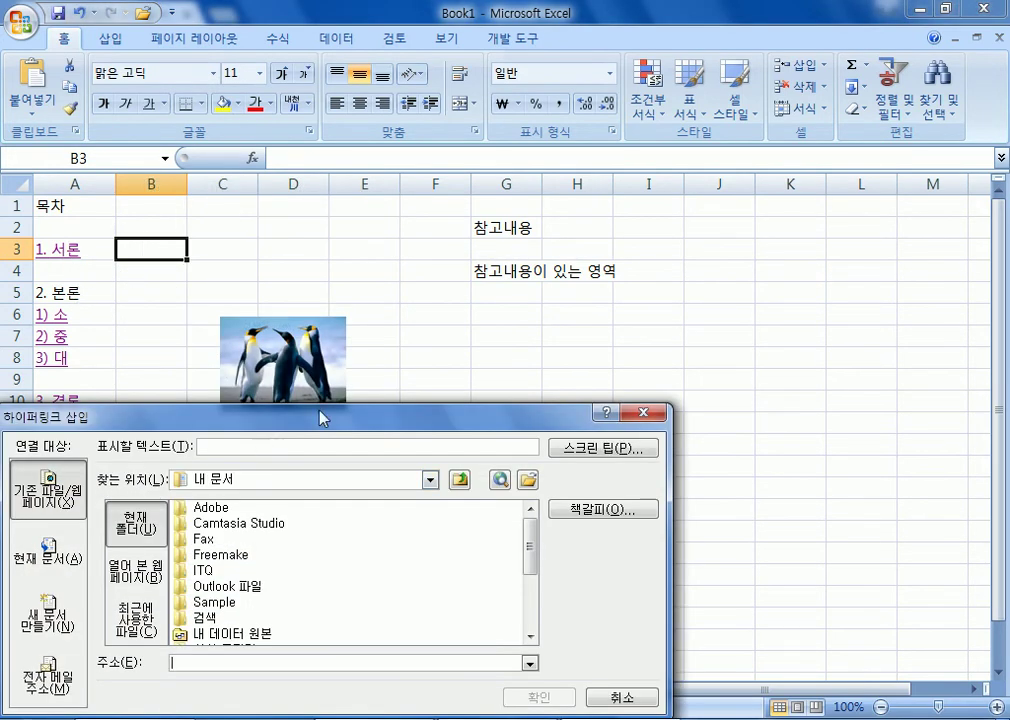
key("Escape")
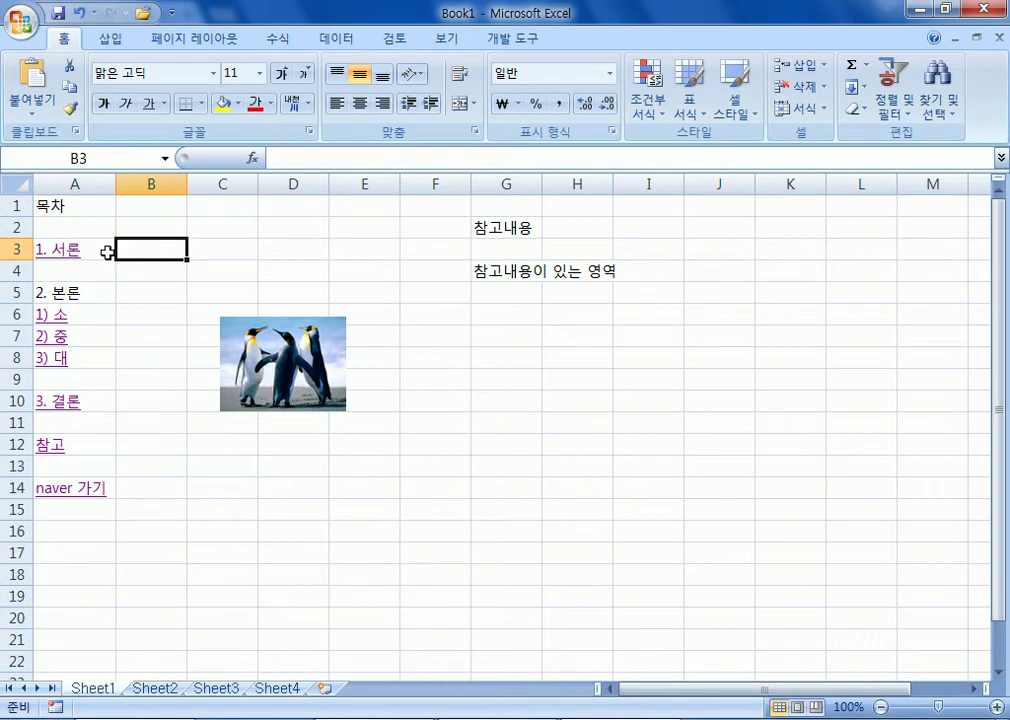
right_click(243, 355)
key("Escape")
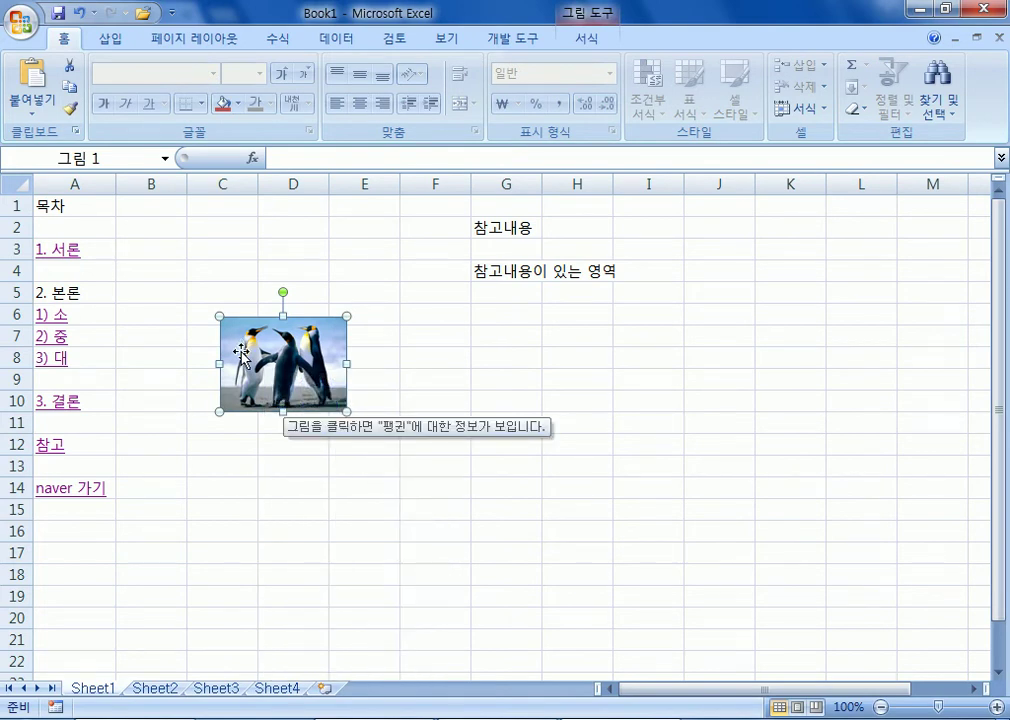
key("Escape")
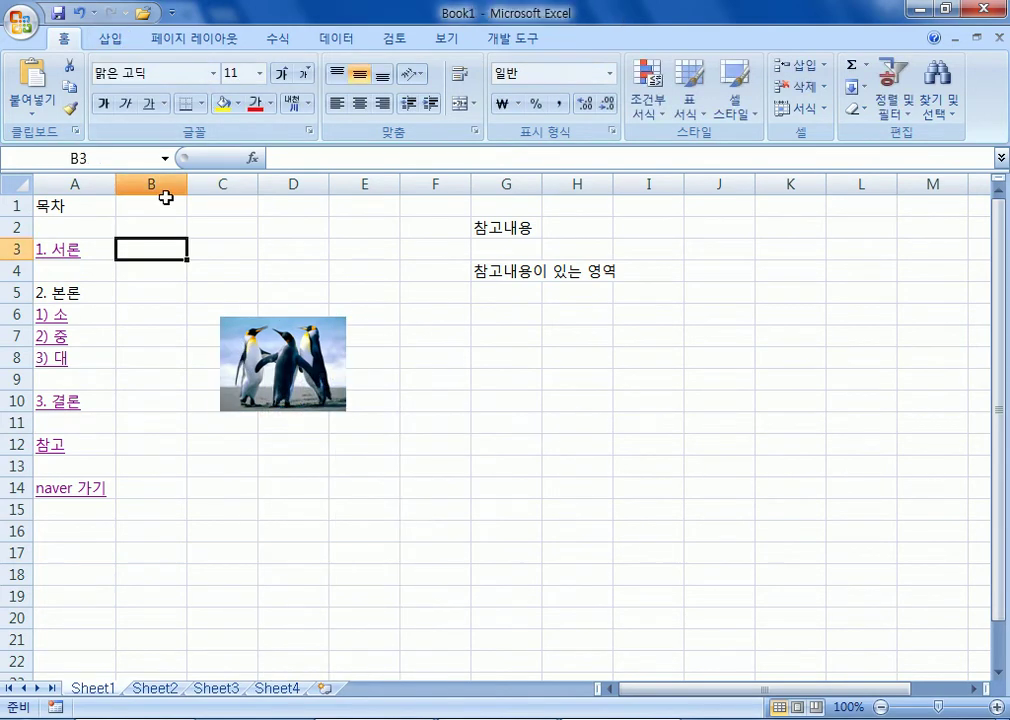
key("Up")
key("Up")
left_click(113, 40)
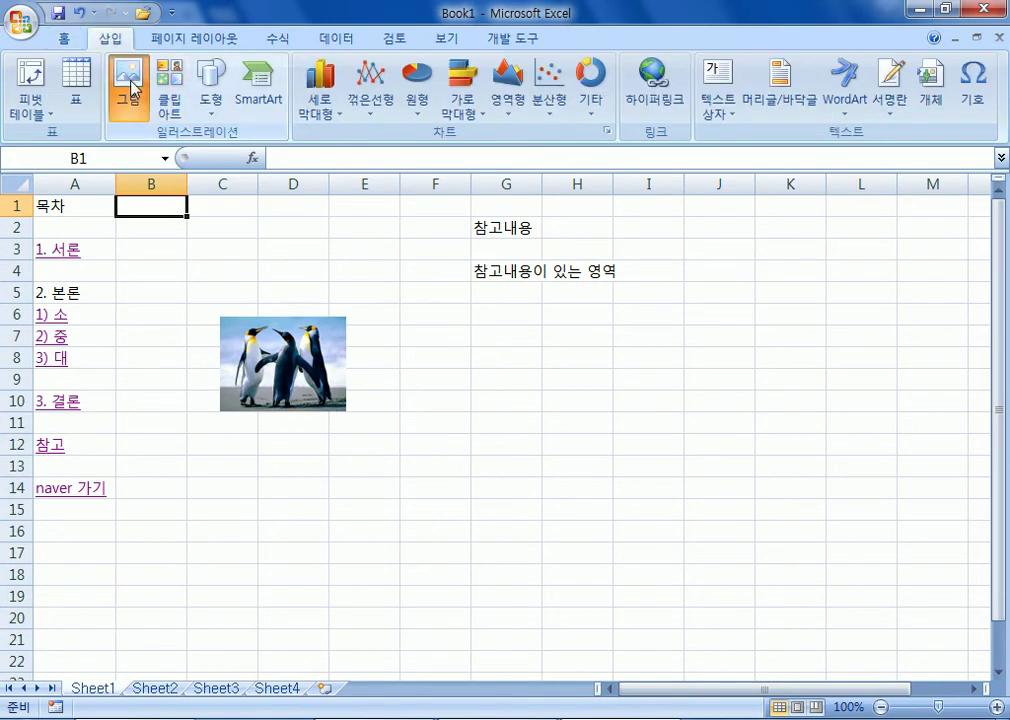
left_click(128, 96)
left_click(745, 374)
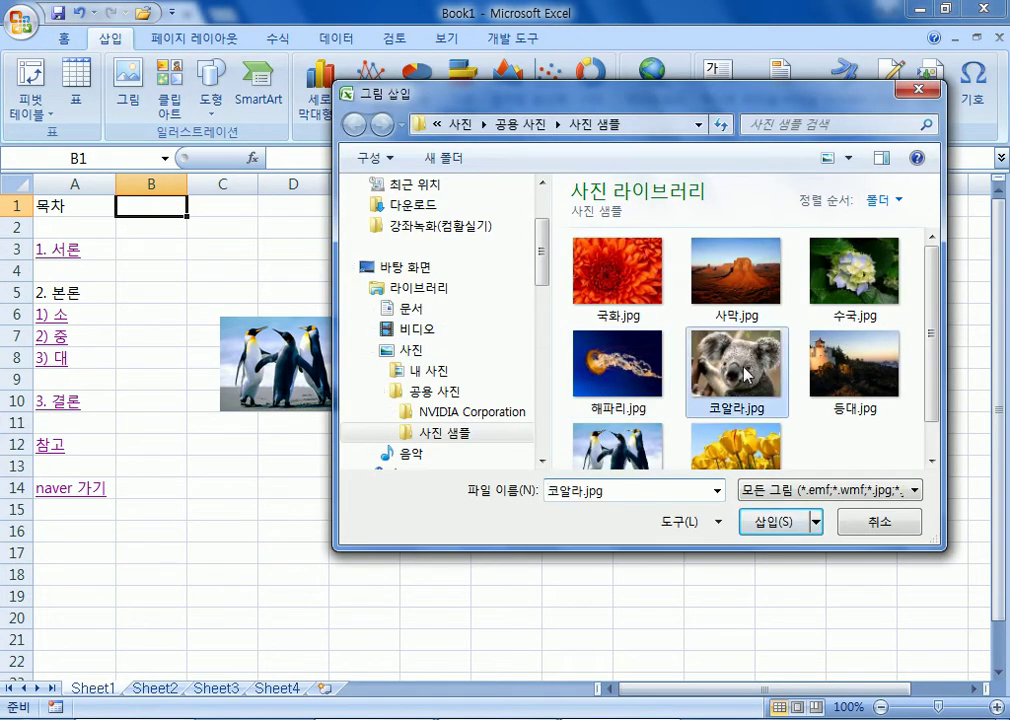
Draw a donut shape about 2.83 cm high and 3.78 cm wide, and place it beside the penguin picture under 참고내용이 있는 영역
left_click(211, 82)
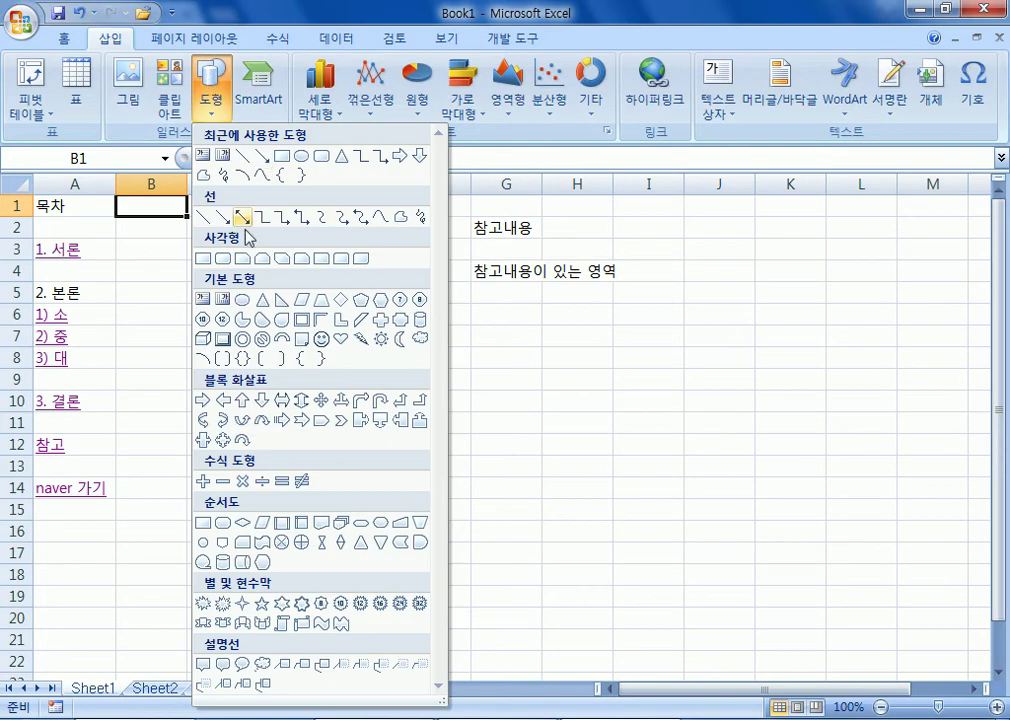
left_click(241, 318)
left_click_drag(524, 398, 668, 503)
left_click(769, 520)
left_click_drag(572, 420, 446, 322)
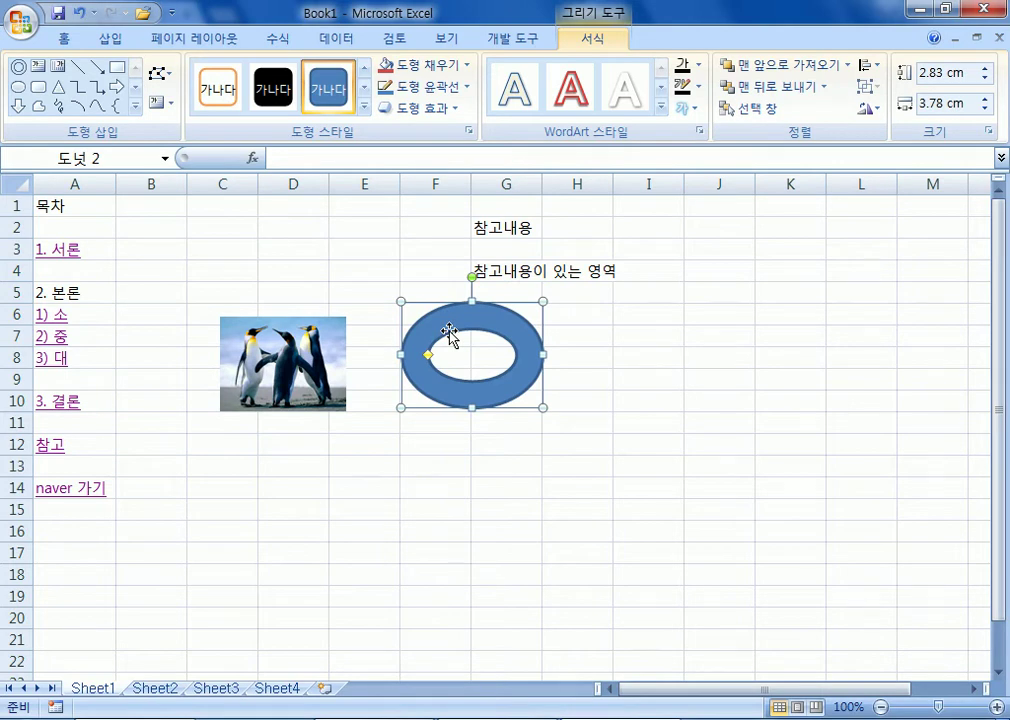
right_click(449, 335)
key("Escape")
Draw a form-control button over about I6:L11 and check whether a hyperlink can be inserted on it
left_click(515, 40)
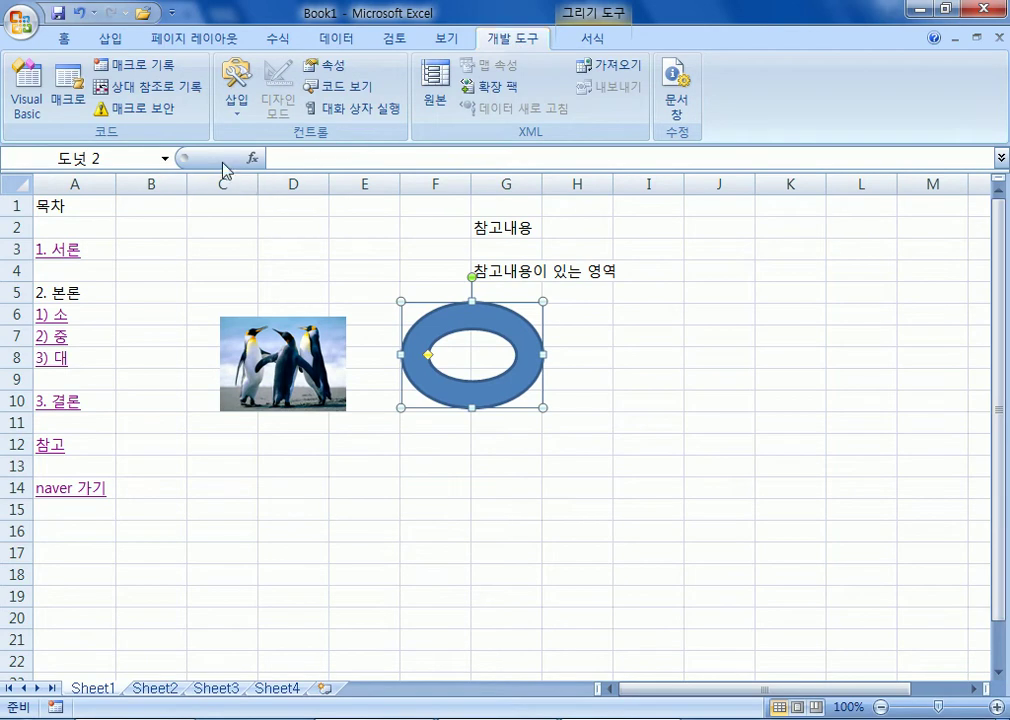
left_click(235, 100)
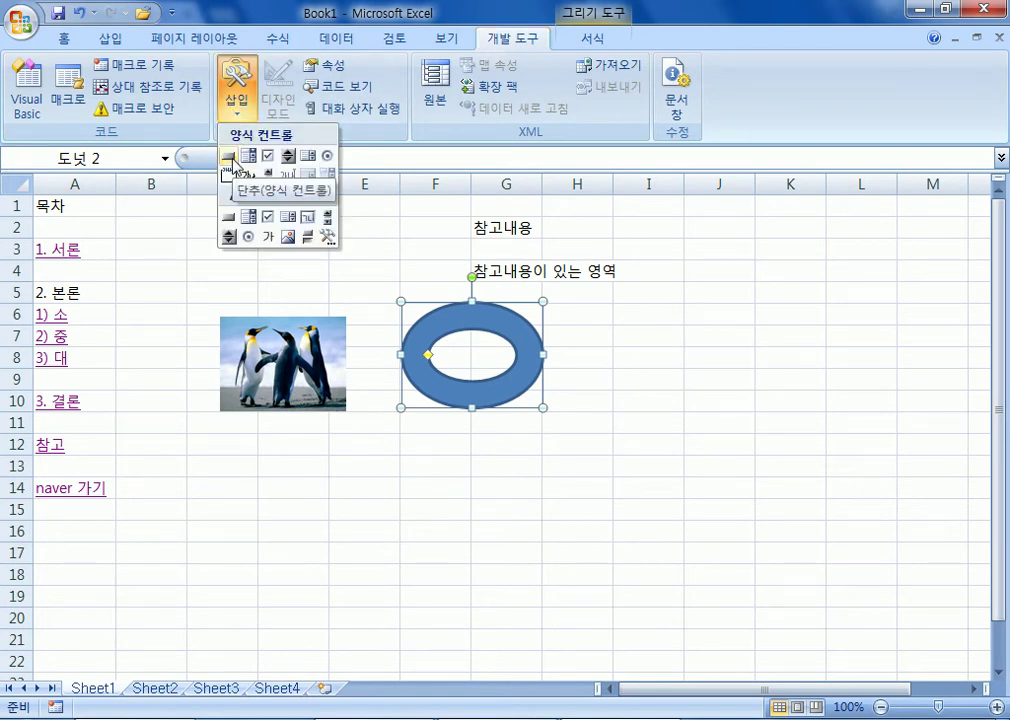
left_click(231, 160)
left_click_drag(669, 300, 838, 436)
key("Return")
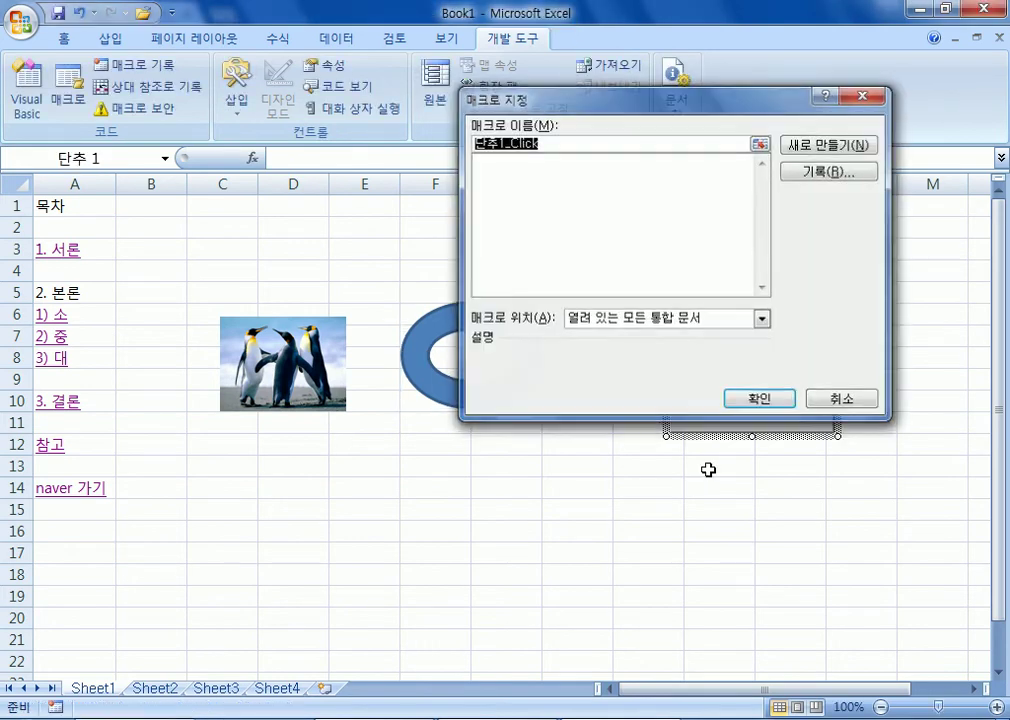
left_click(697, 345)
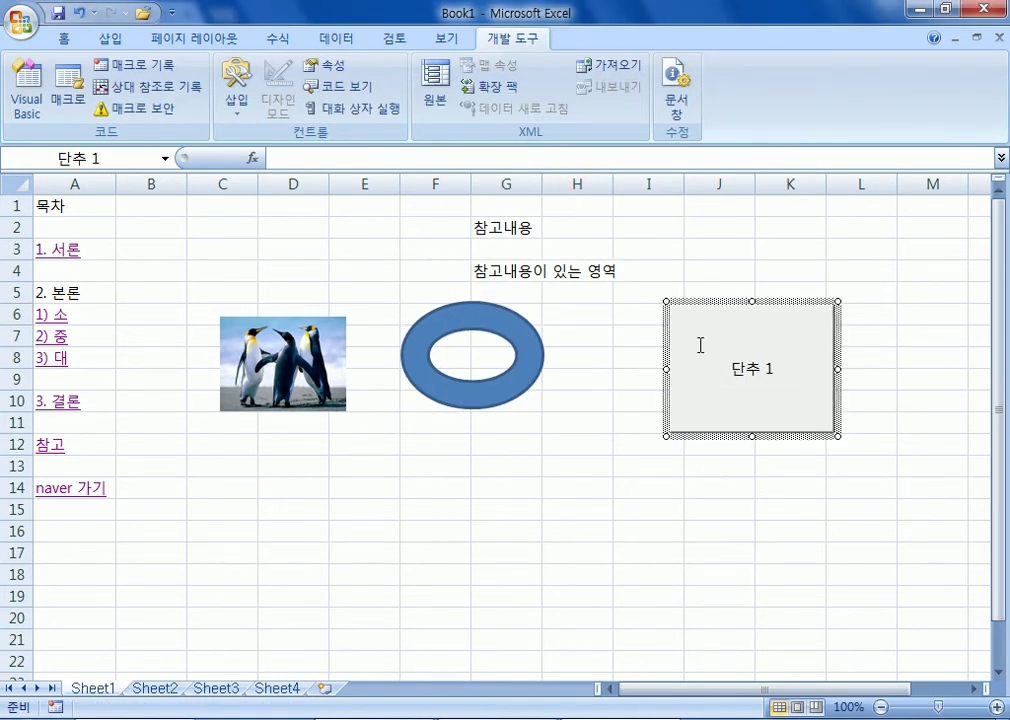
left_click(108, 38)
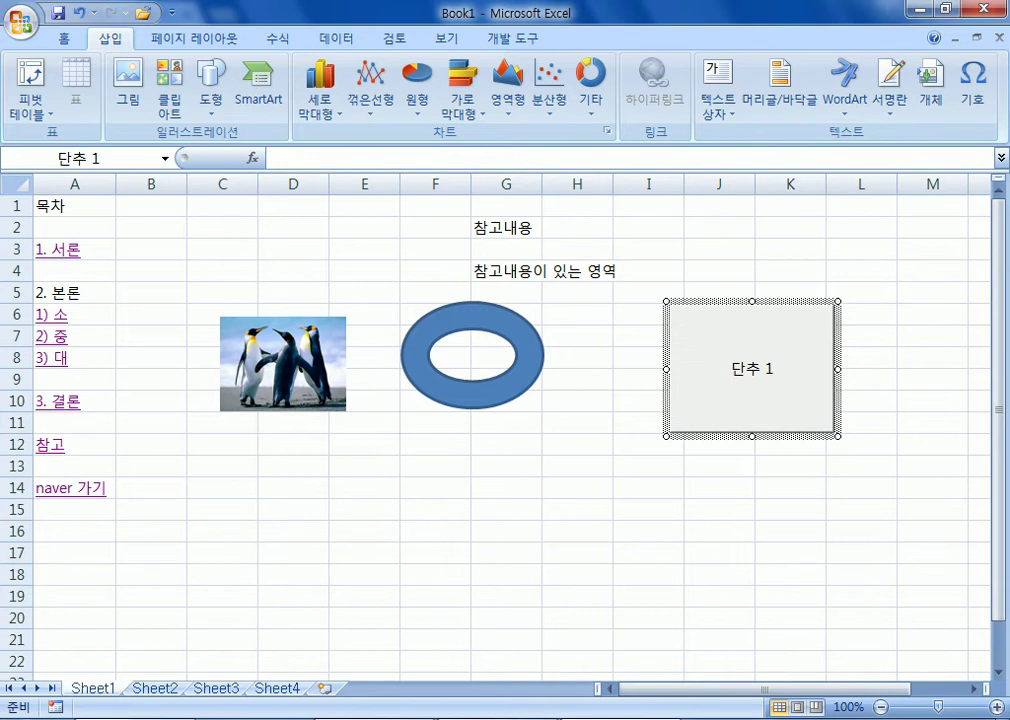
In Notepad, write "셀, 이미지, 도형에는 하이퍼링크를 연결할 수 있지만," above the 계산작업 line
key("alt+Tab")
type("셀,")
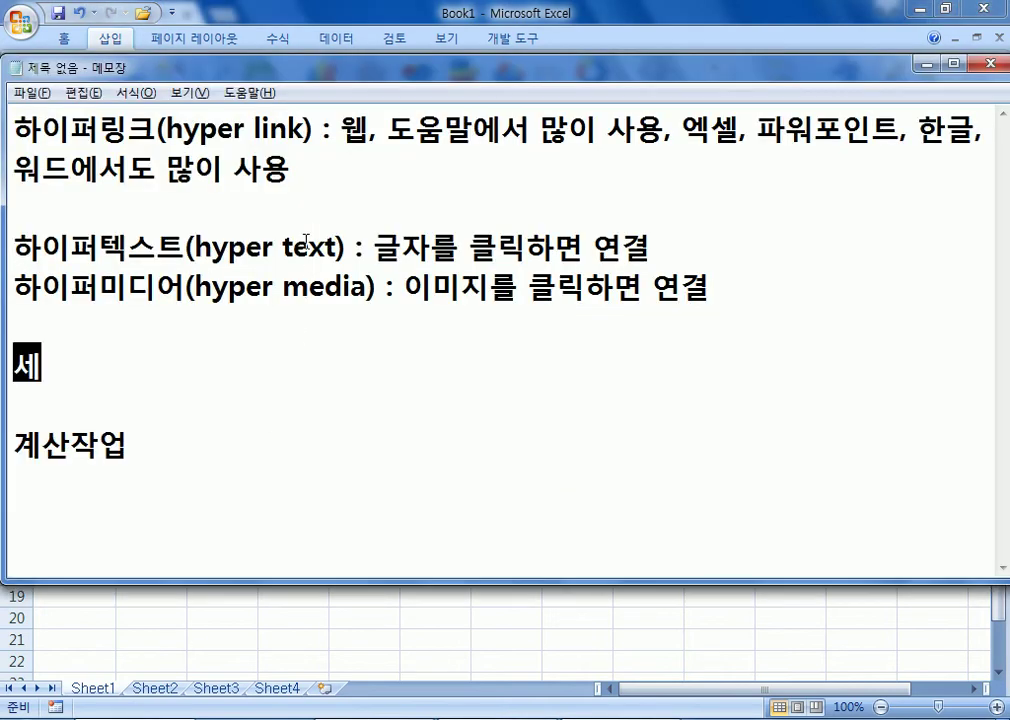
type(" 임지")
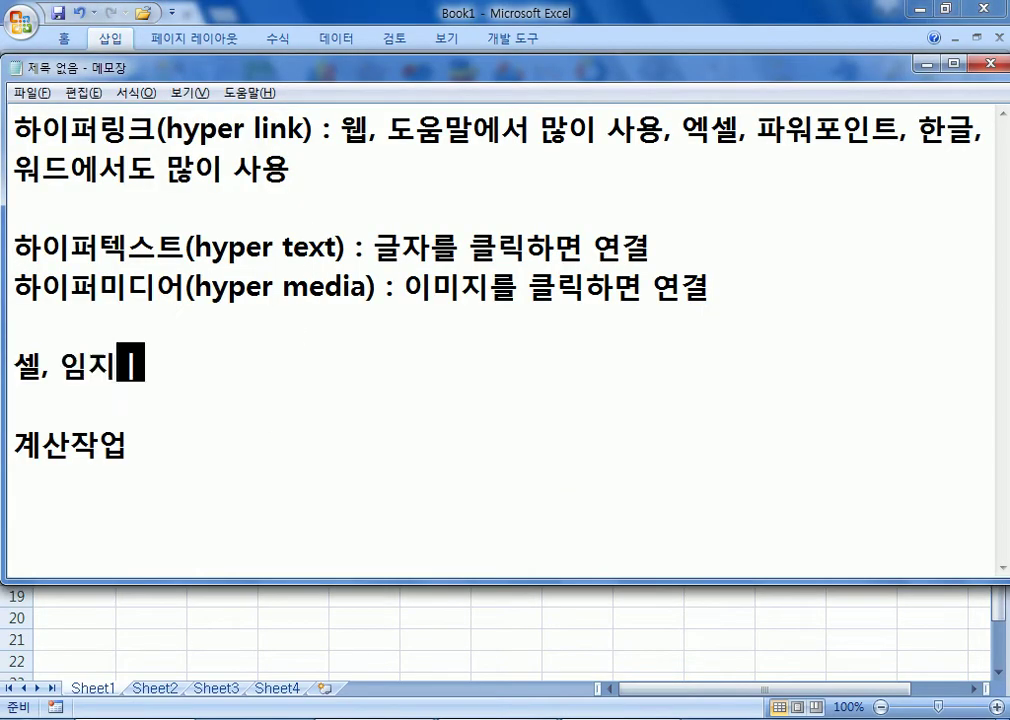
key("BackSpace")
key("BackSpace")
type("이미지")
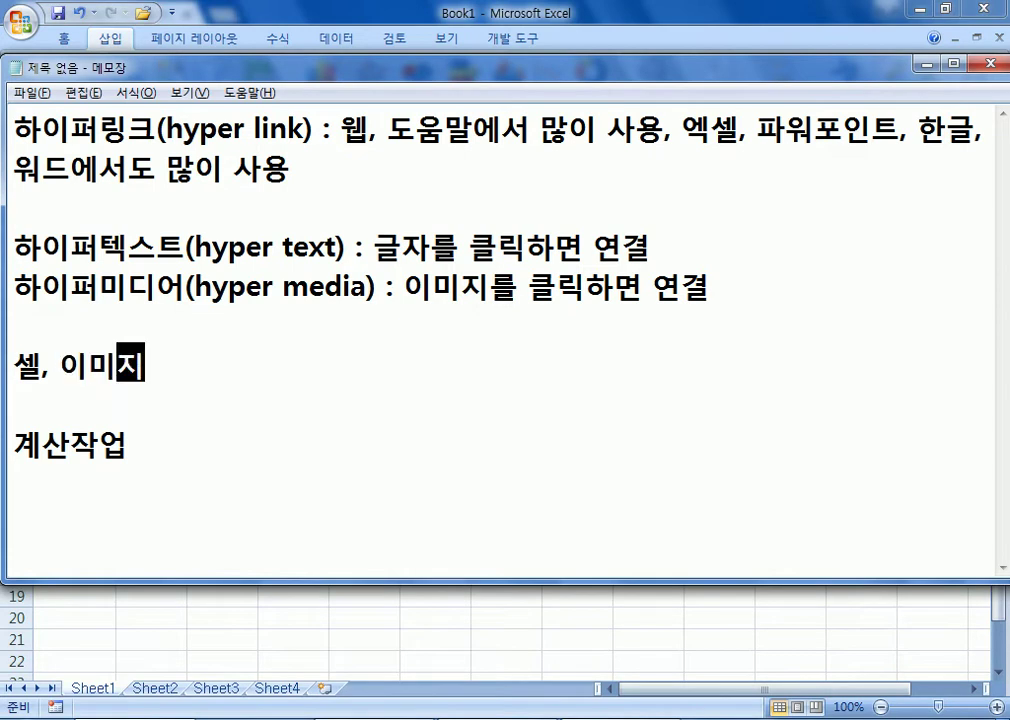
type(", 도형에는 ")
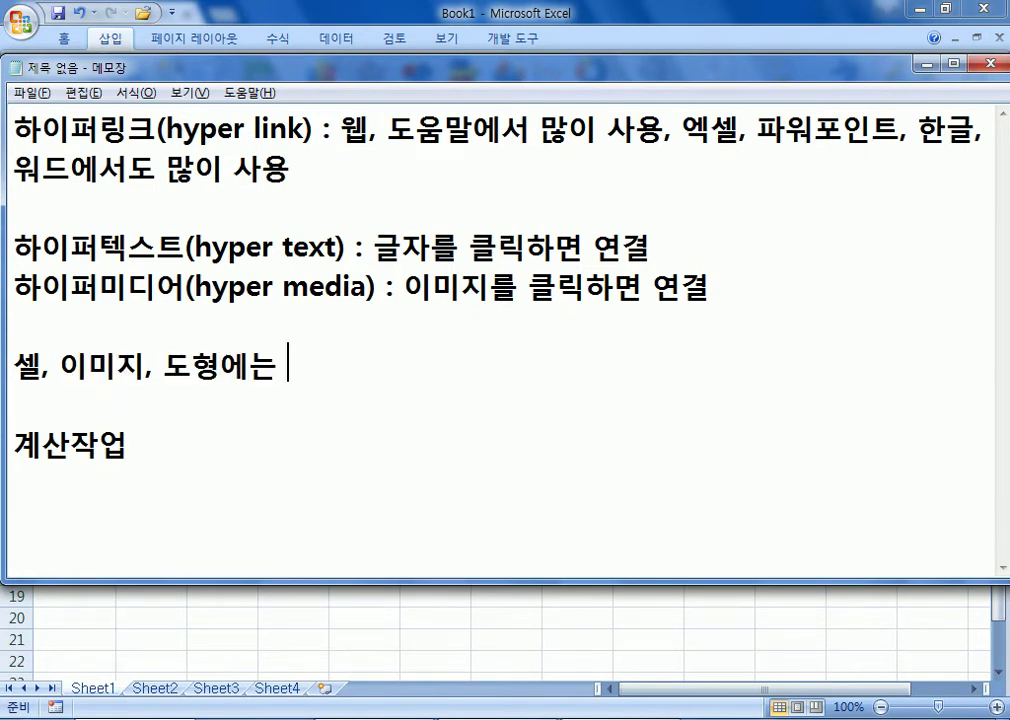
type("하이퍼링")
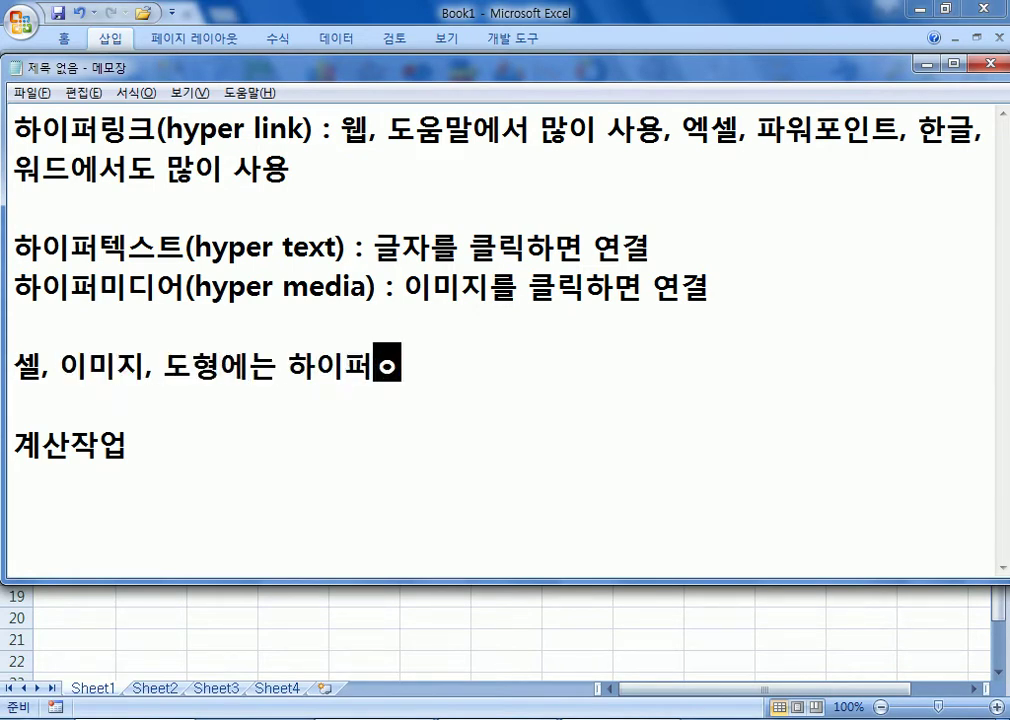
type("크를 연결하")
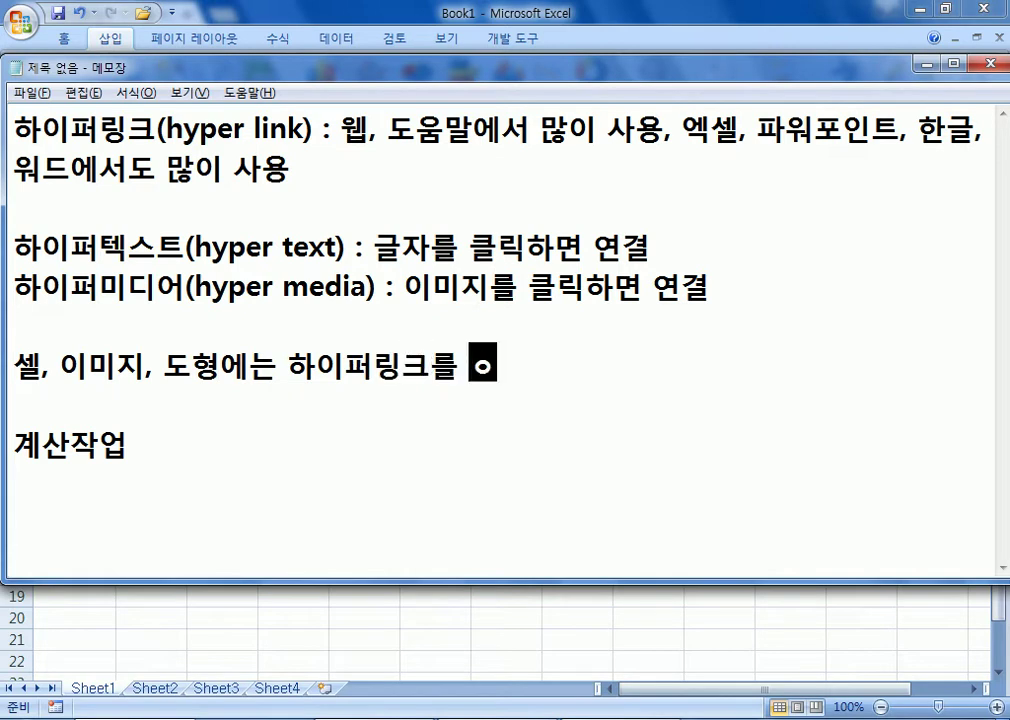
type("할 수 있지만")
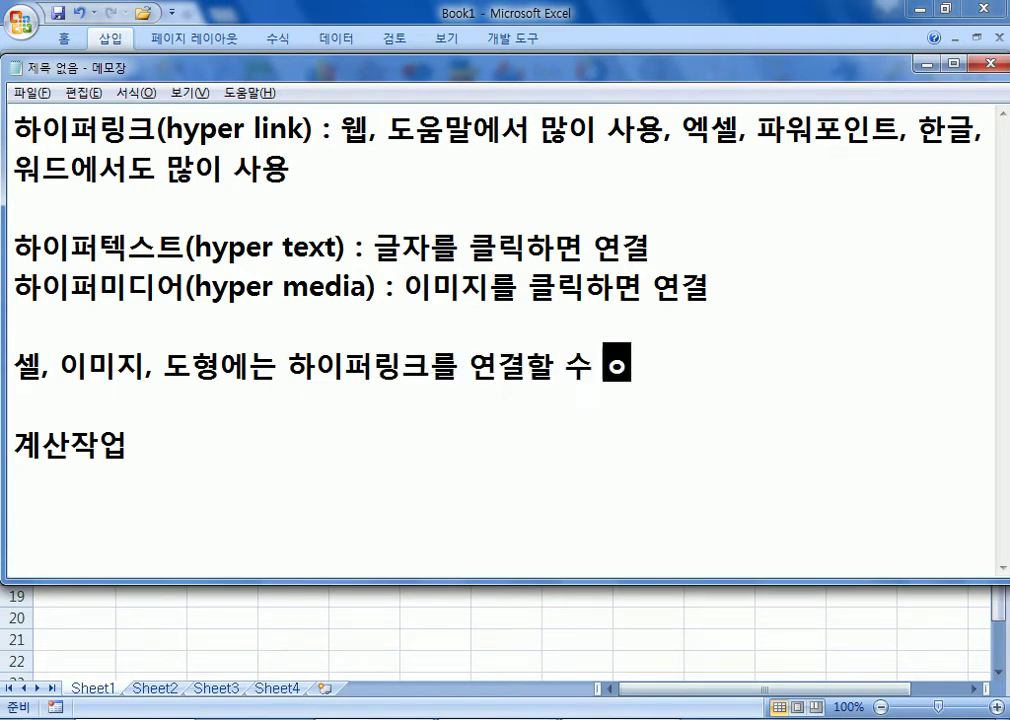
type(",")
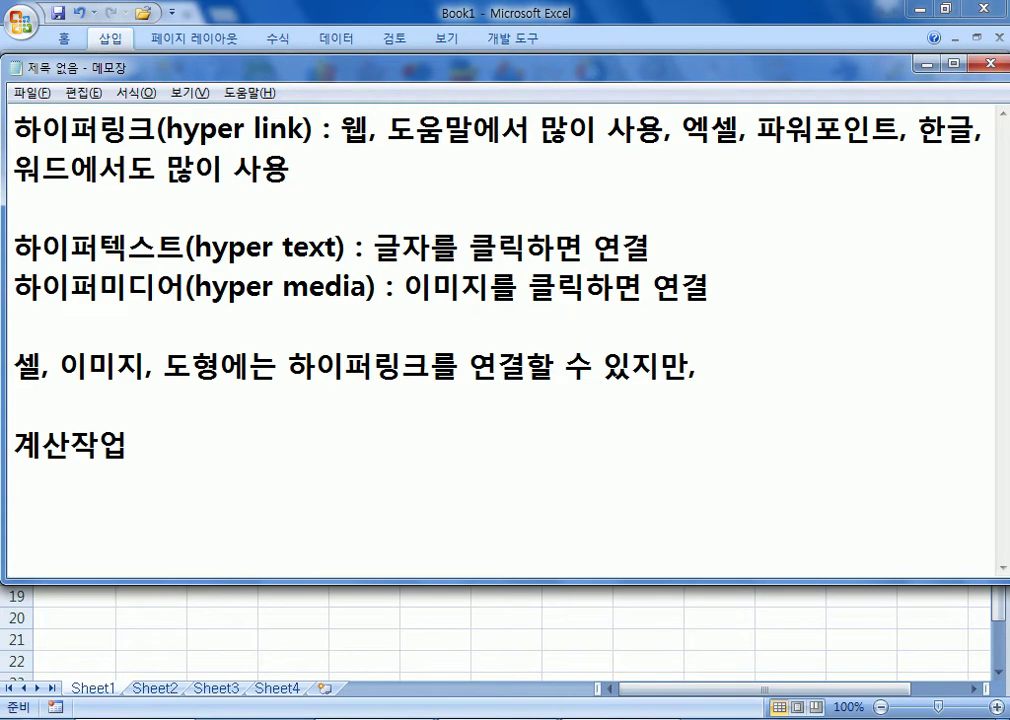
Switch to the workbook and examine the list of form and ActiveX controls available for insertion
key("alt+Tab")
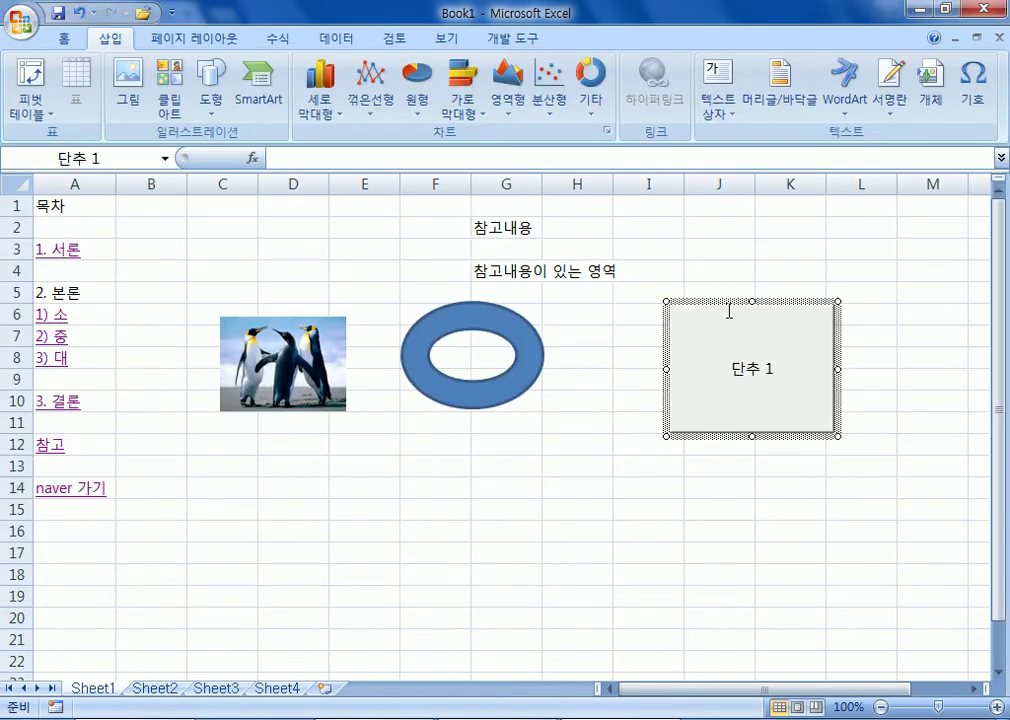
left_click(512, 38)
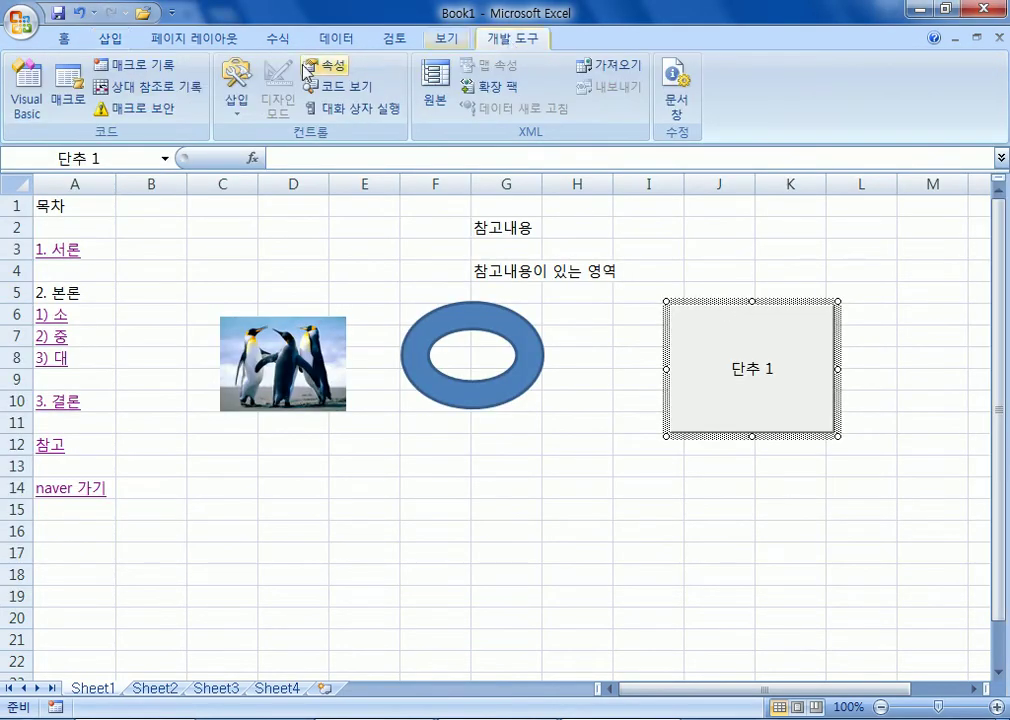
left_click(240, 108)
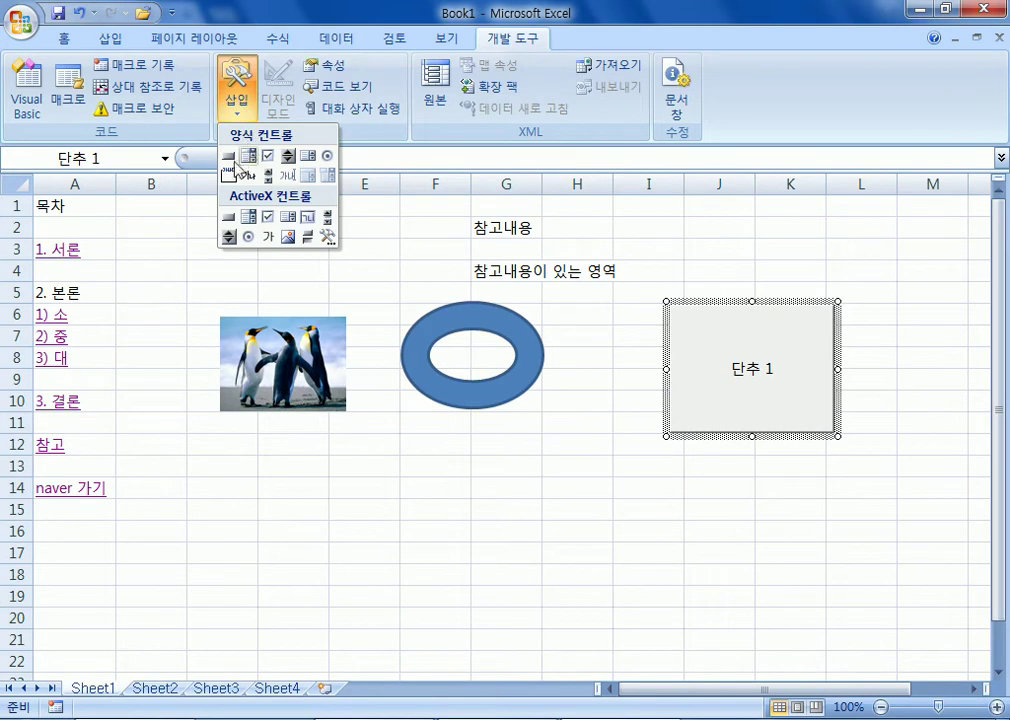
In the Notepad notes, finish the sentence after 있지만, with "단추에는 하이퍼링크를 연결할 수 없다." and begin a new line
key("alt+Tab")
type("단추에")
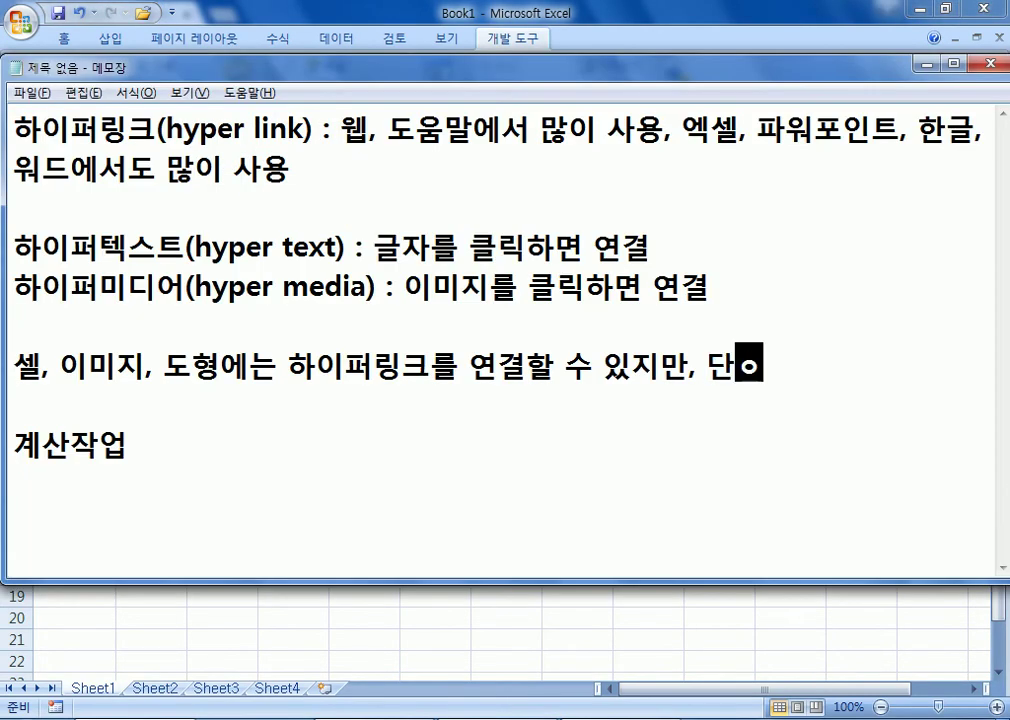
type("는 하")
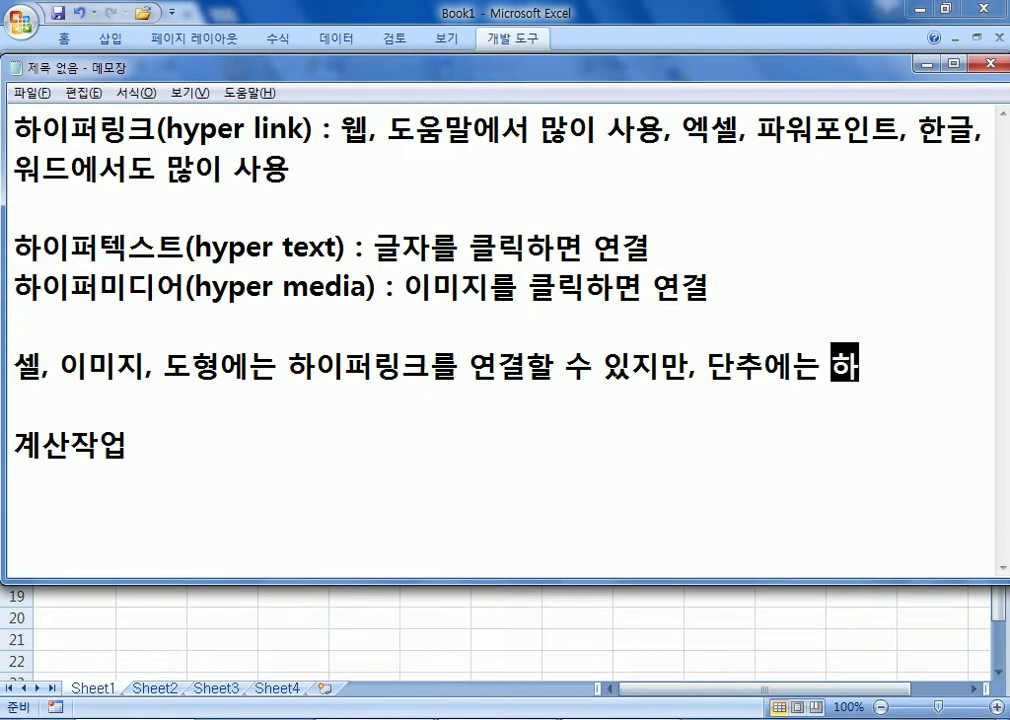
type("이퍼리ㅇ크가")
key("BackSpace")
key("BackSpace")
type("ㄹㅡ 연결할 ㅜㅅ")
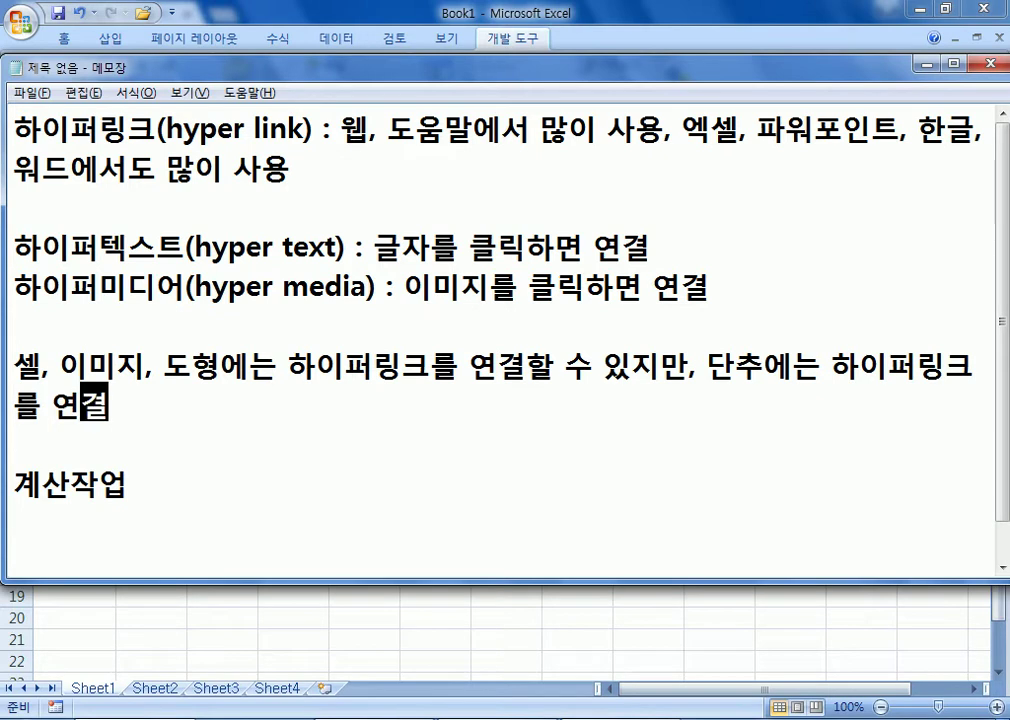
key("BackSpace")
key("BackSpace")
type("ㅅㅡㅜ")
key("BackSpace")
type("ㅜ")
key("BackSpace")
key("BackSpace")
type("ㅅ")
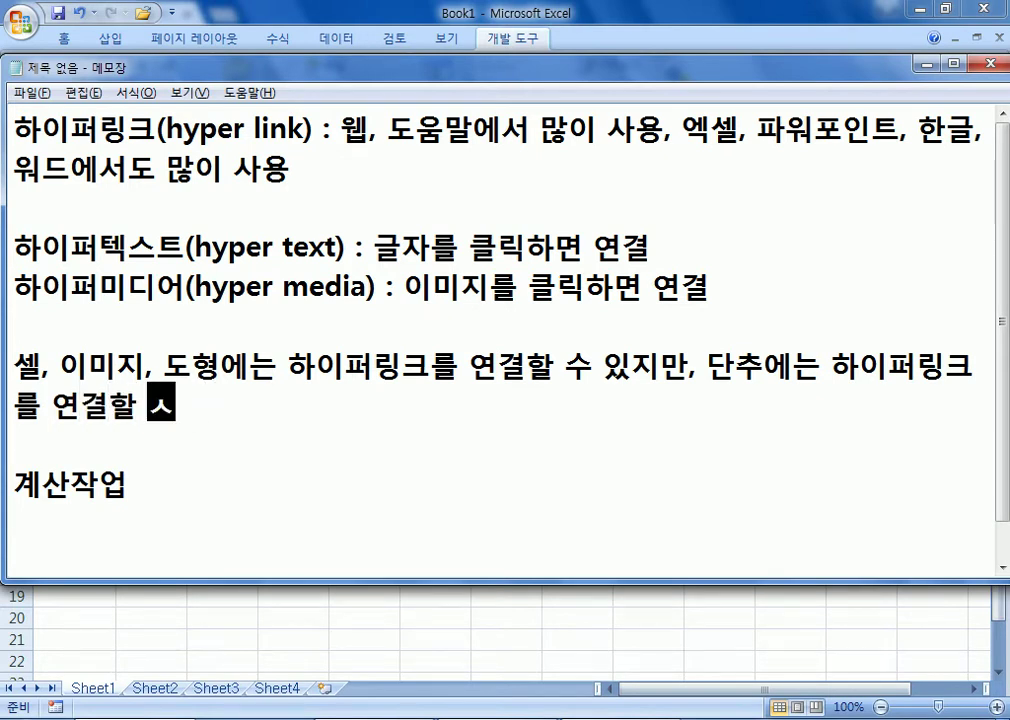
type("ㅜ ㅇㅓㅂㅅㄷㅏ.")
key("Return")
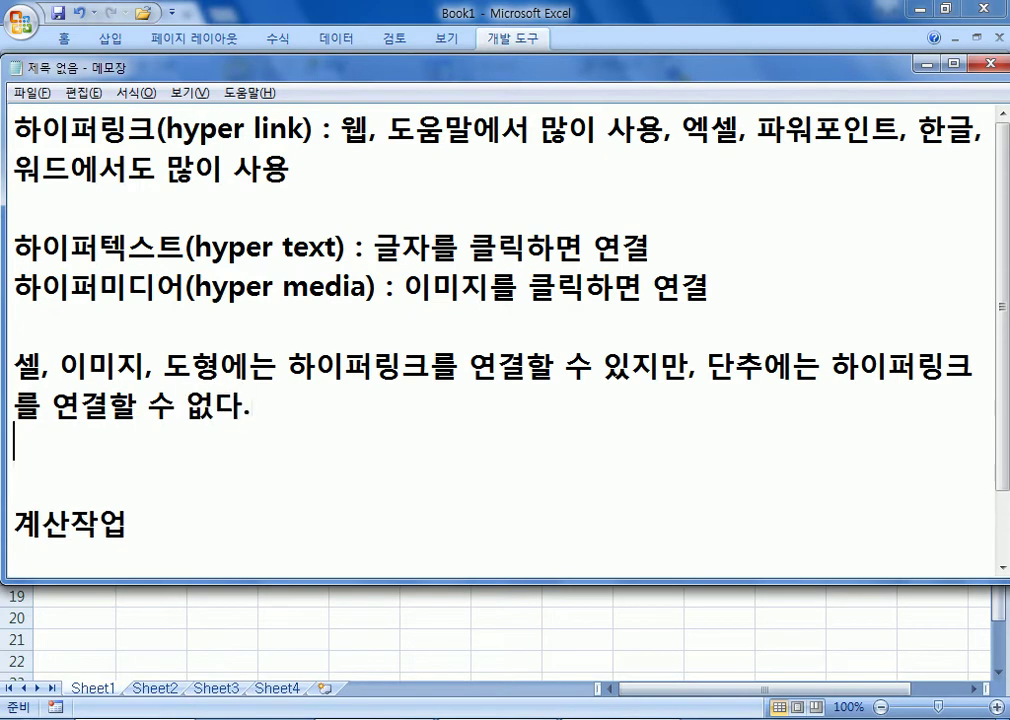
Mark the 셀, 이미지, 도형 sentence with a leading "* " and start a second "* " item below it
key("Return")
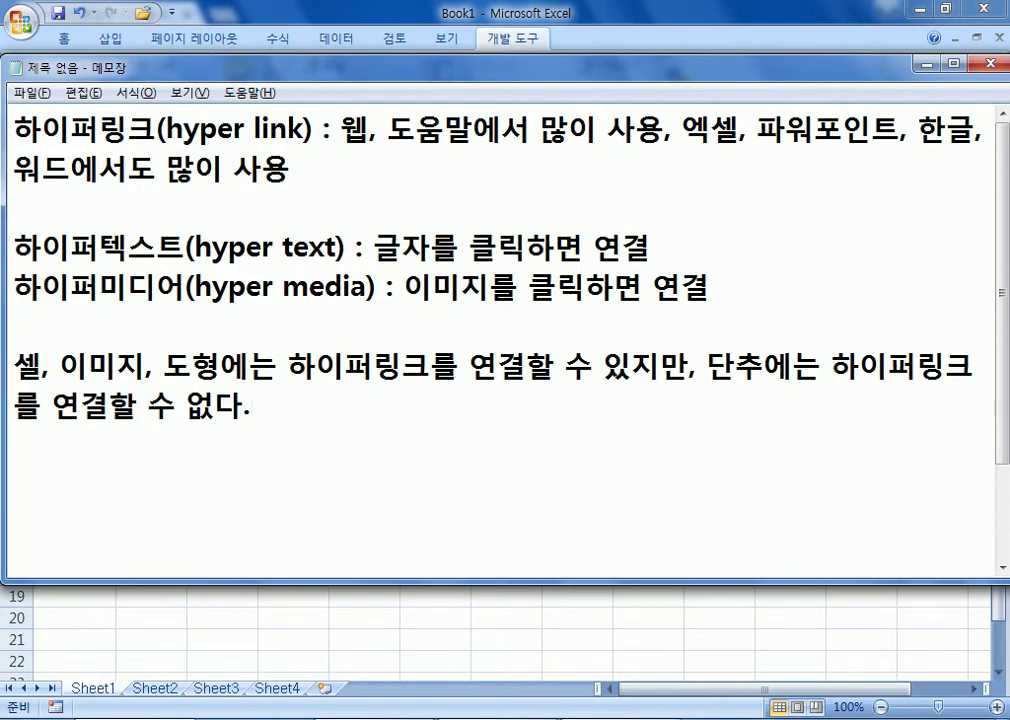
key("Up")
key("Up")
type("*")
key("Down")
key("Down")
type("* ")
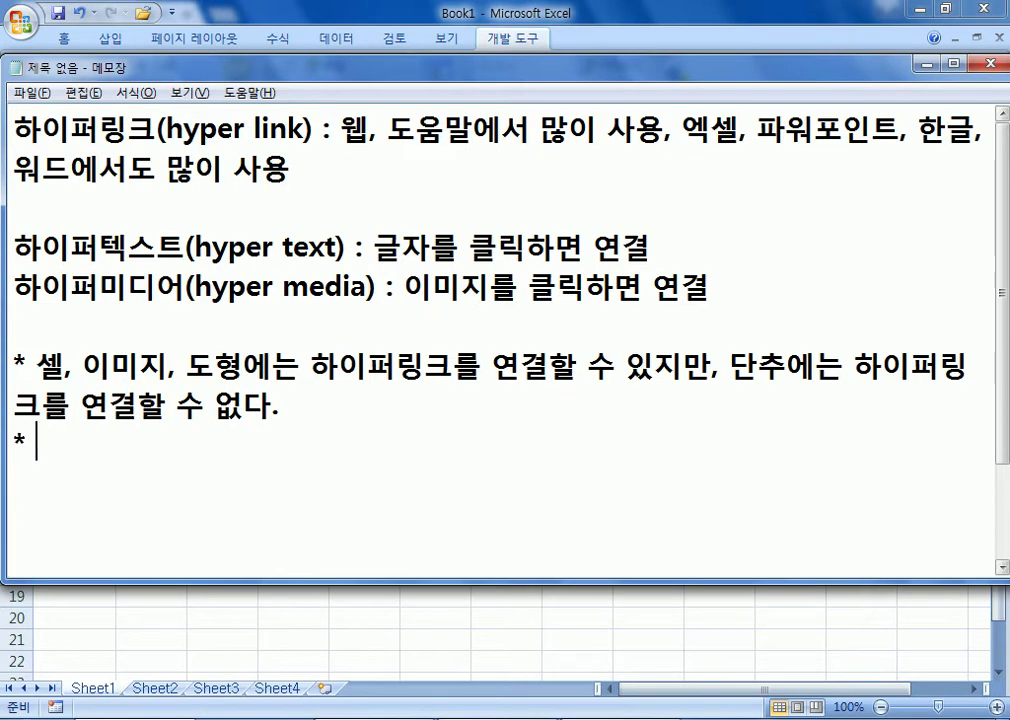
Begin the second starred item with "이미지, 도형, 단추에는 매크로를"
type("이미지")
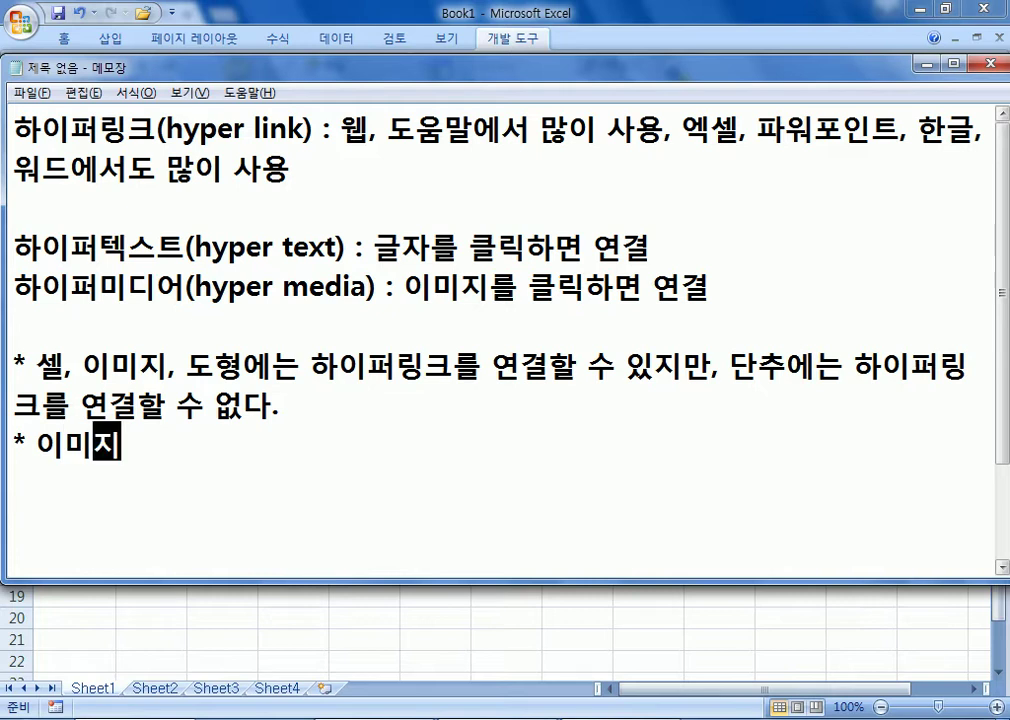
type(", 도혀ㅇ에ㄴ")
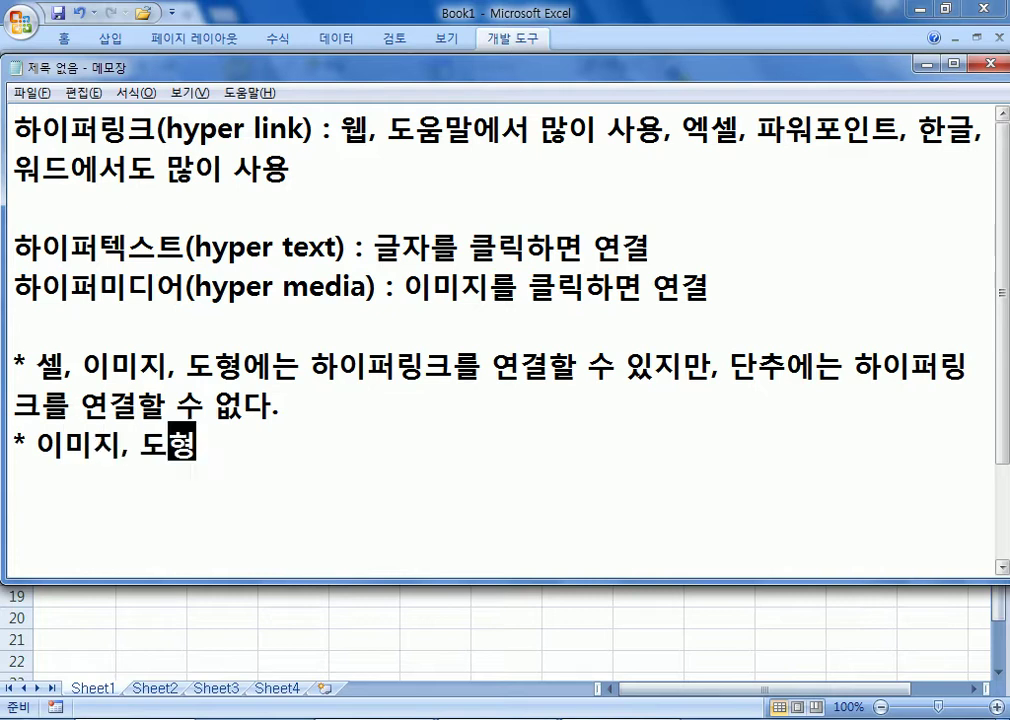
type("ㅡㄴ 매크로")
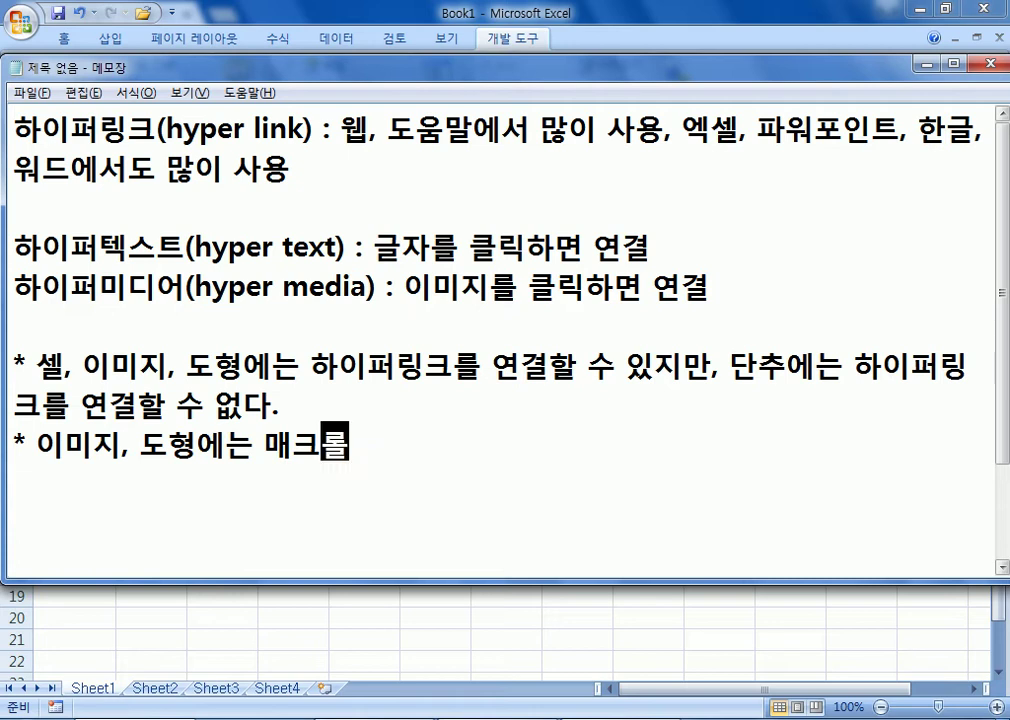
type("를")
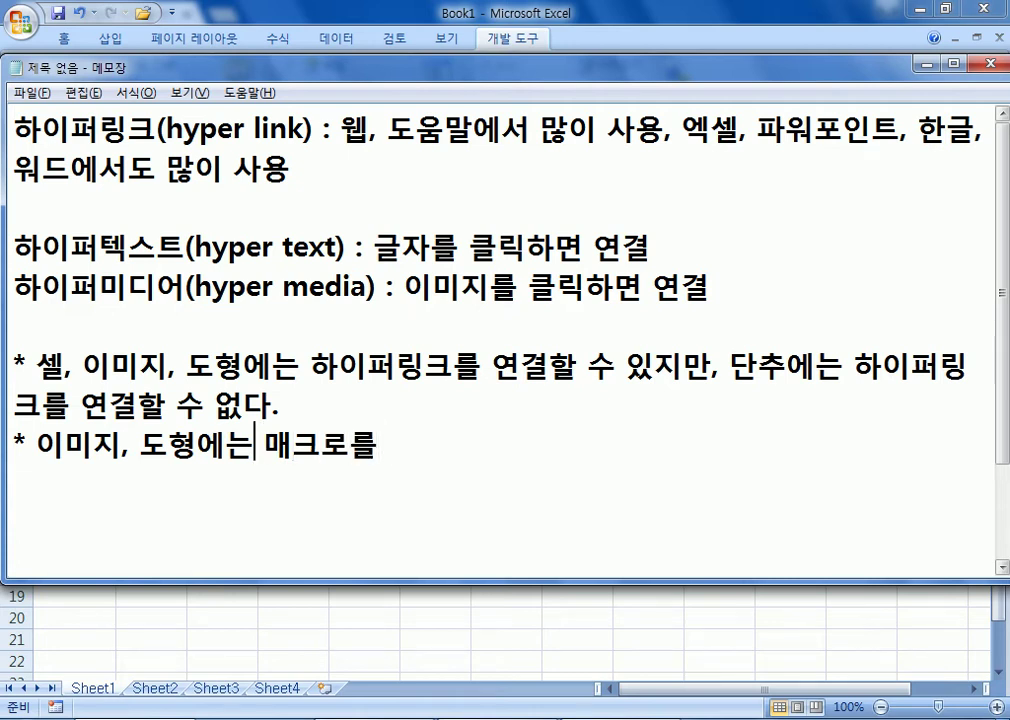
left_click(180, 445)
type(", 단추")
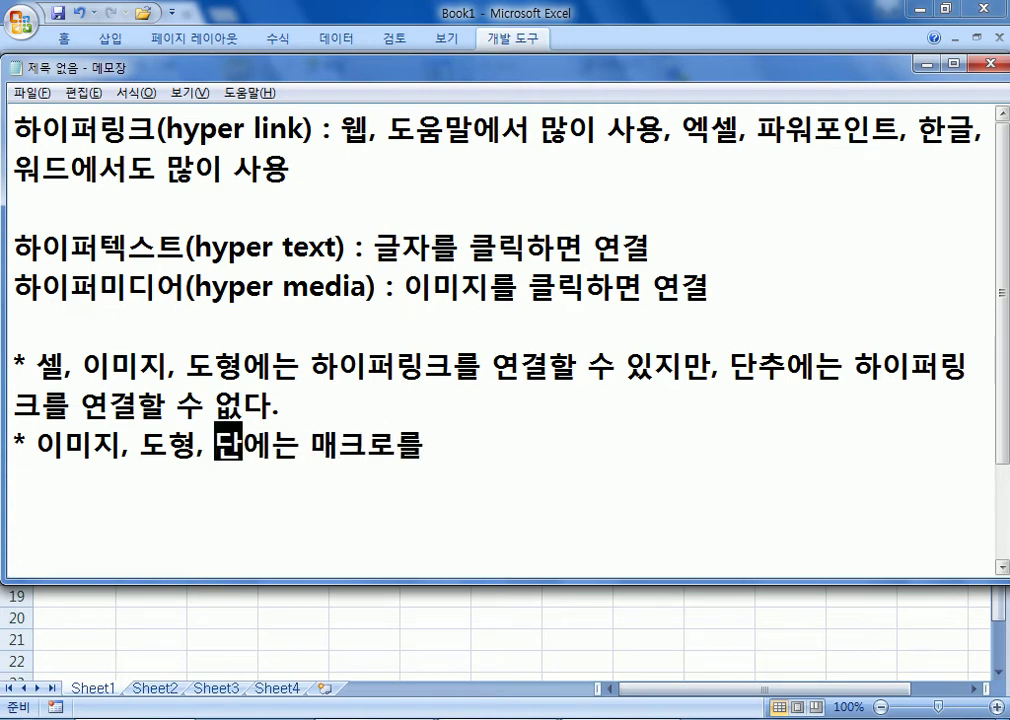
Complete the second starred item with "지정할 수 있지만, 셀에는 매크로를 지정할 수 없다."
key("End")
type("지정할 수 있")
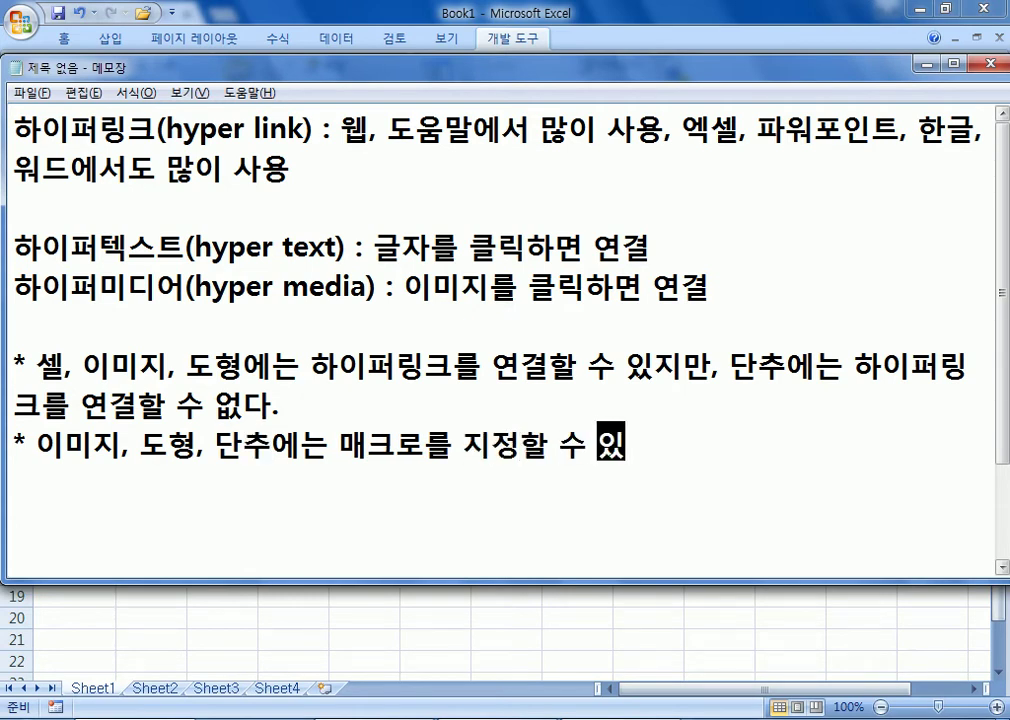
type("지만, 셀엔")
type("는 ")
type("매크로를 지정")
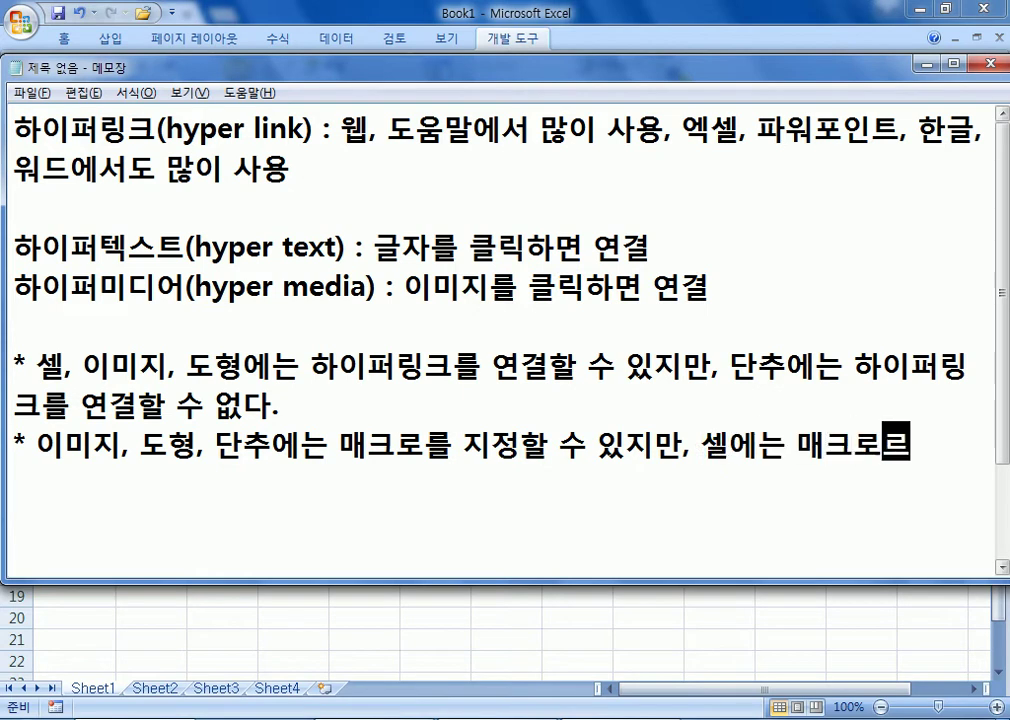
type(" 할 수 없다")
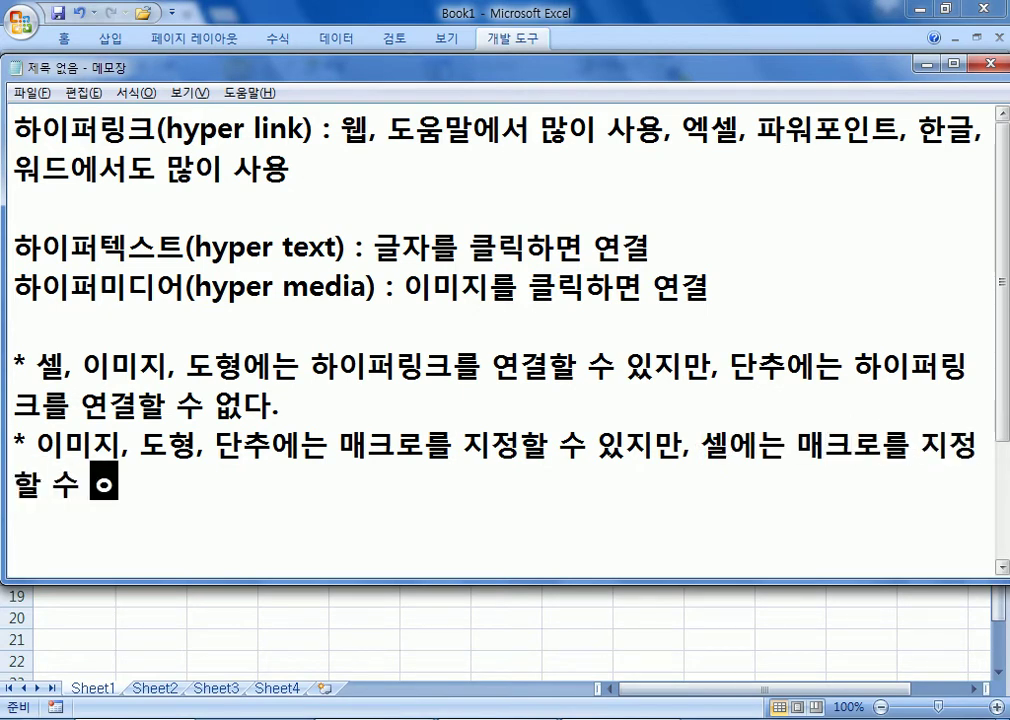
type(".")
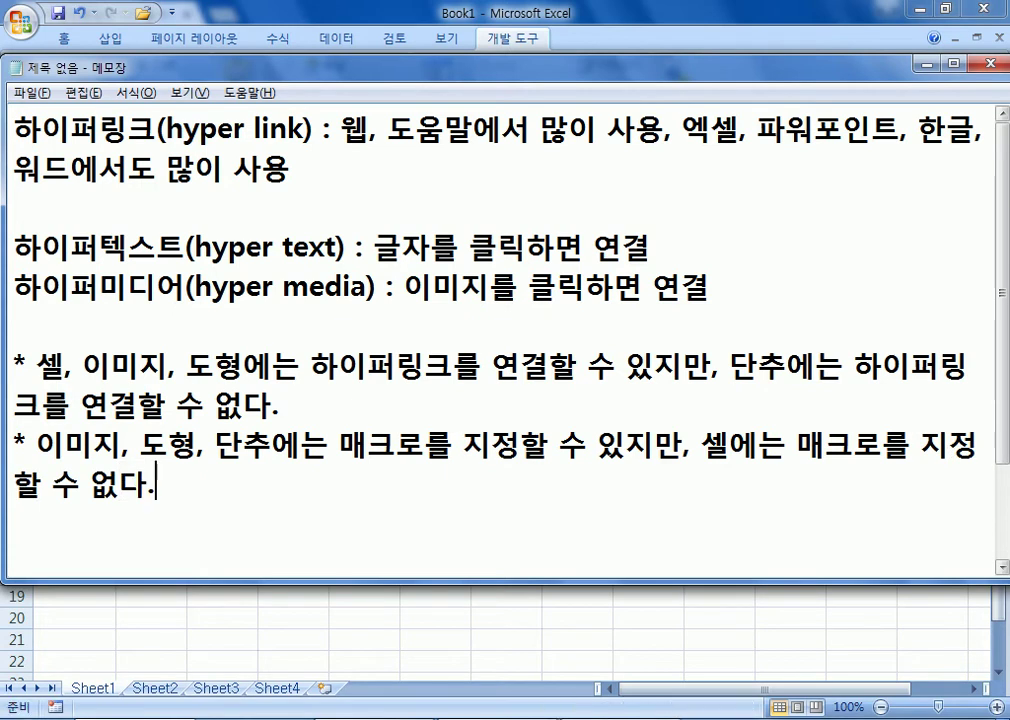
key("Return")
type("계산작업")
key("BackSpace")
key("BackSpace")
key("BackSpace")
key("BackSpace")
Move the Notepad window to the top of the screen and extend its lower edge to show the 계산작업 heading
left_click_drag(597, 77, 597, 27)
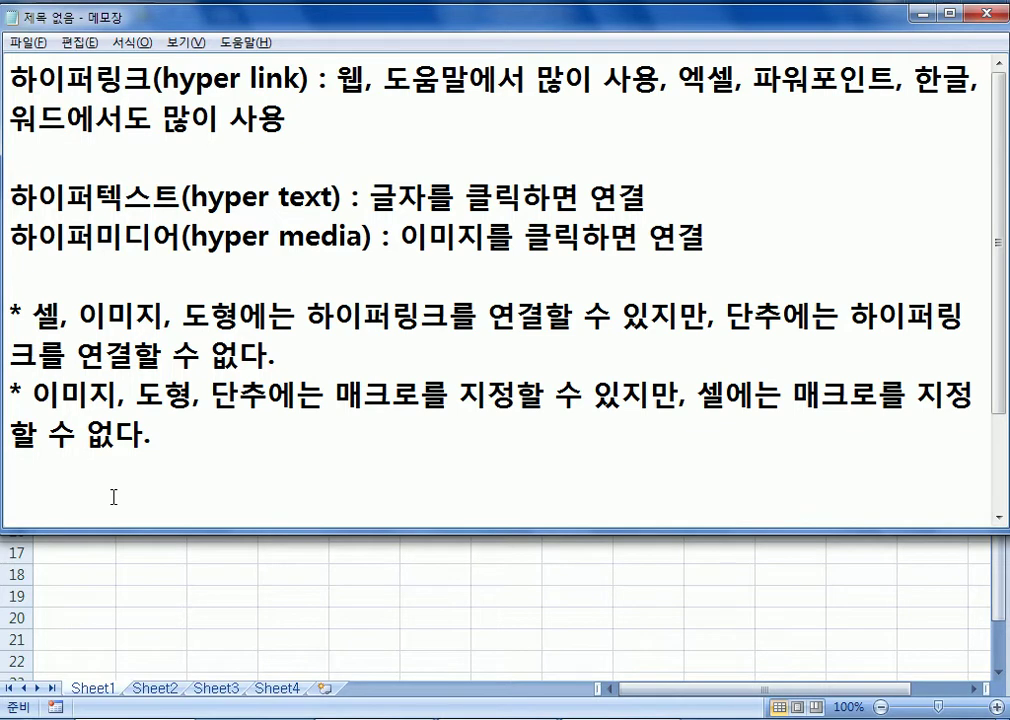
left_click_drag(120, 535, 140, 603)
scroll(185, 577, "down", 1)
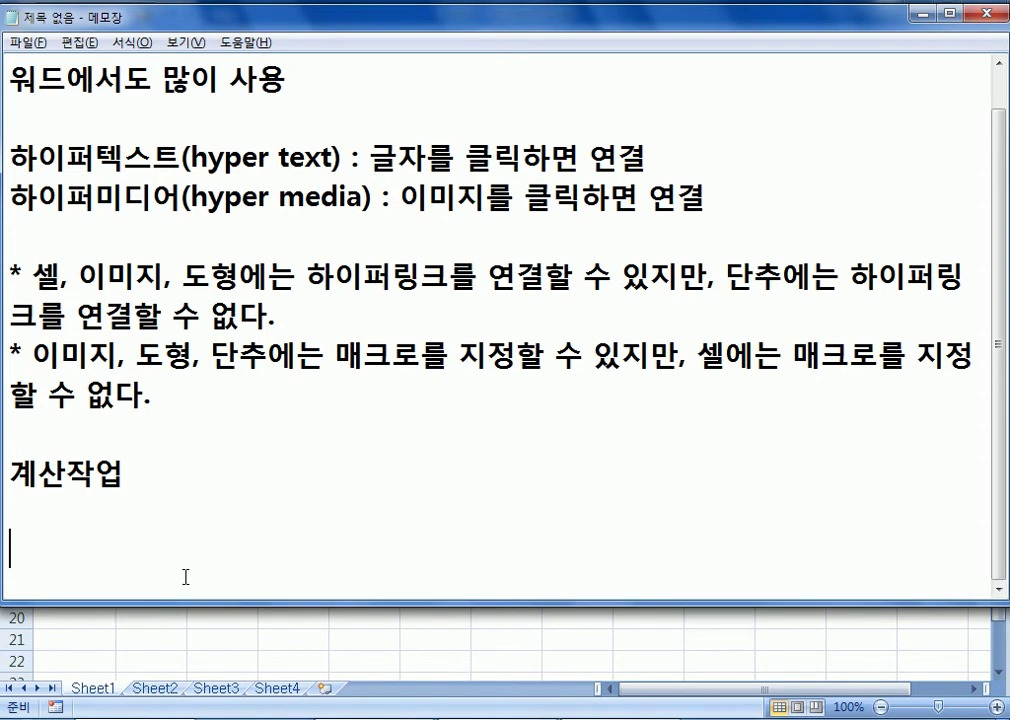
In Excel, open 섹션05문제.xlsm from the 길벗컴활2급 > 01 섹션 folder on drive C and select cell E12 on the 무작정따라하기 sheet
key("alt+Tab")
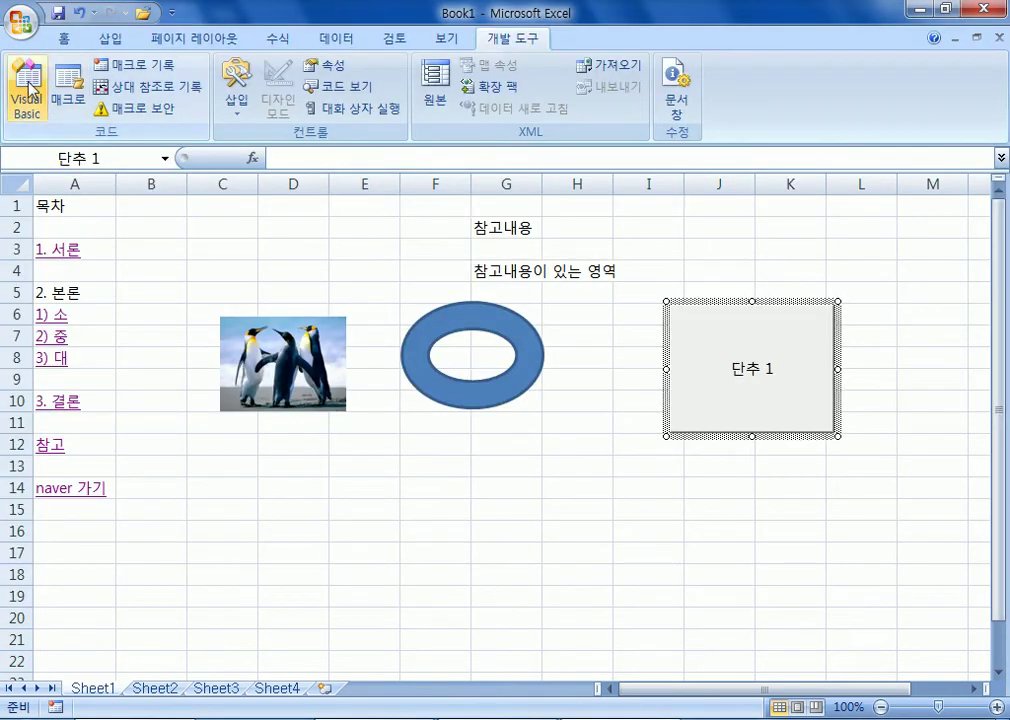
left_click(147, 229)
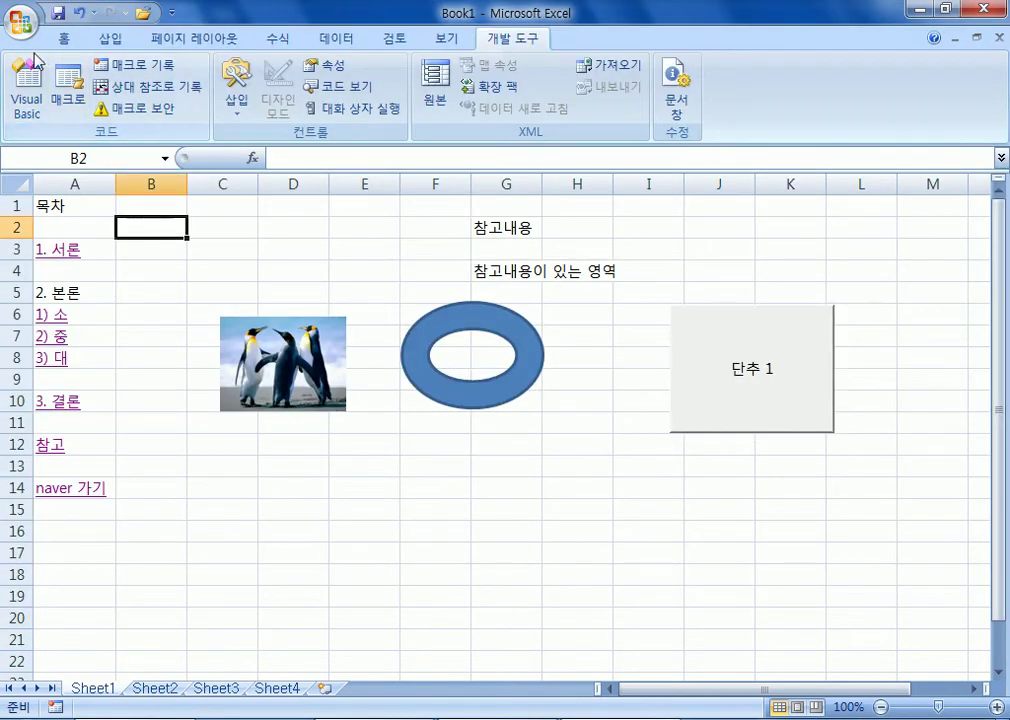
left_click(143, 13)
left_click_drag(354, 198, 385, 340)
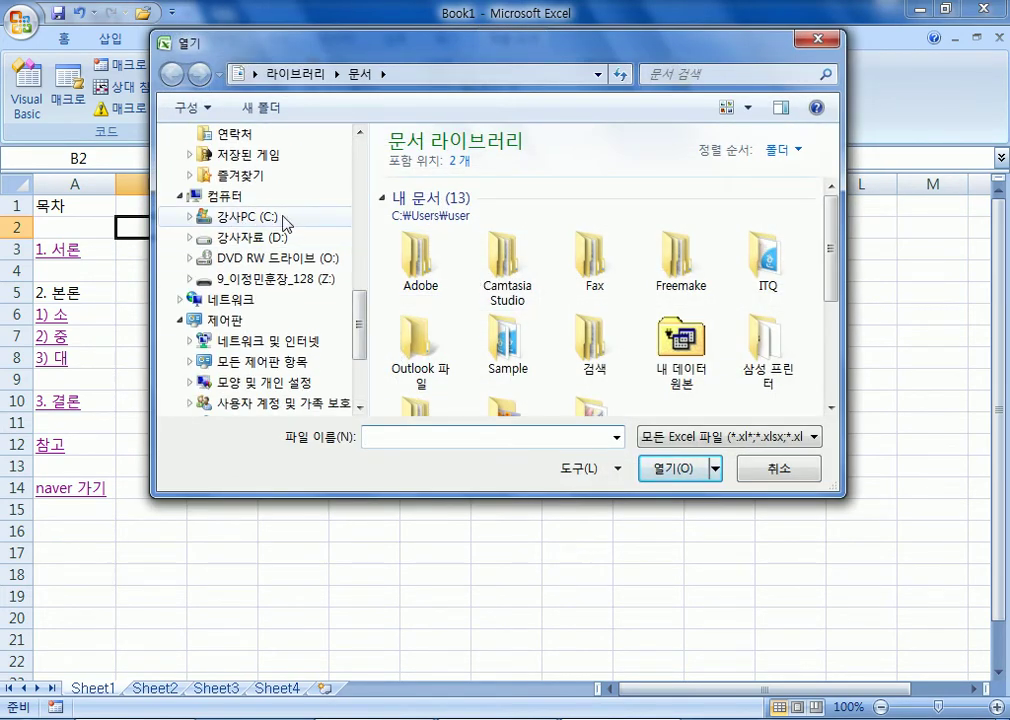
left_click(265, 217)
scroll(458, 288, "down", 5)
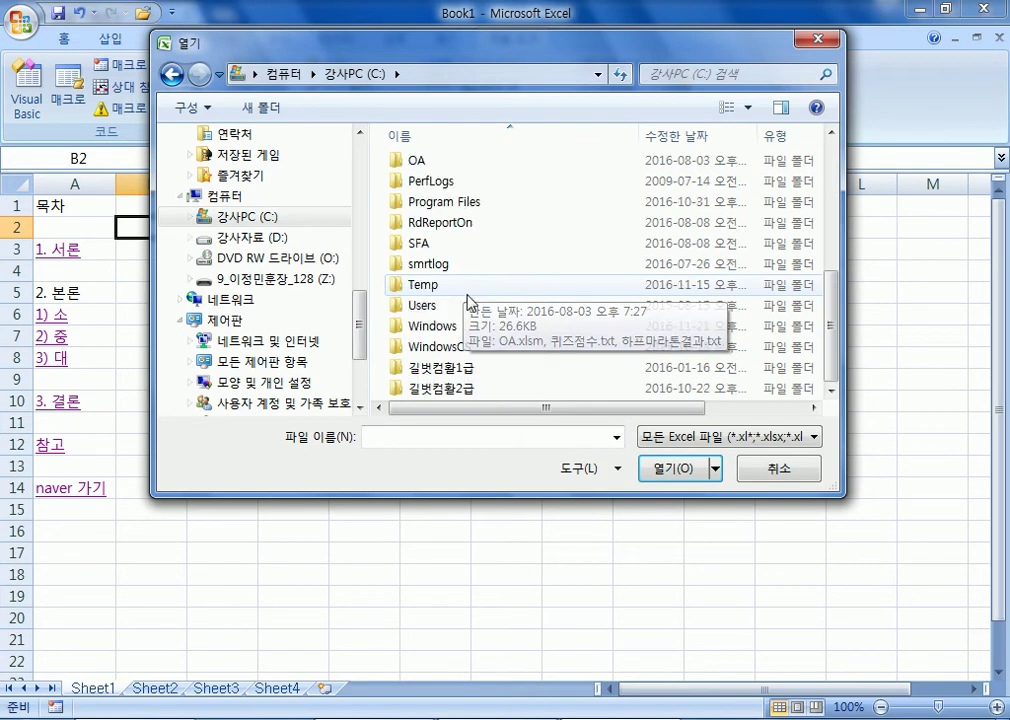
double_click(442, 388)
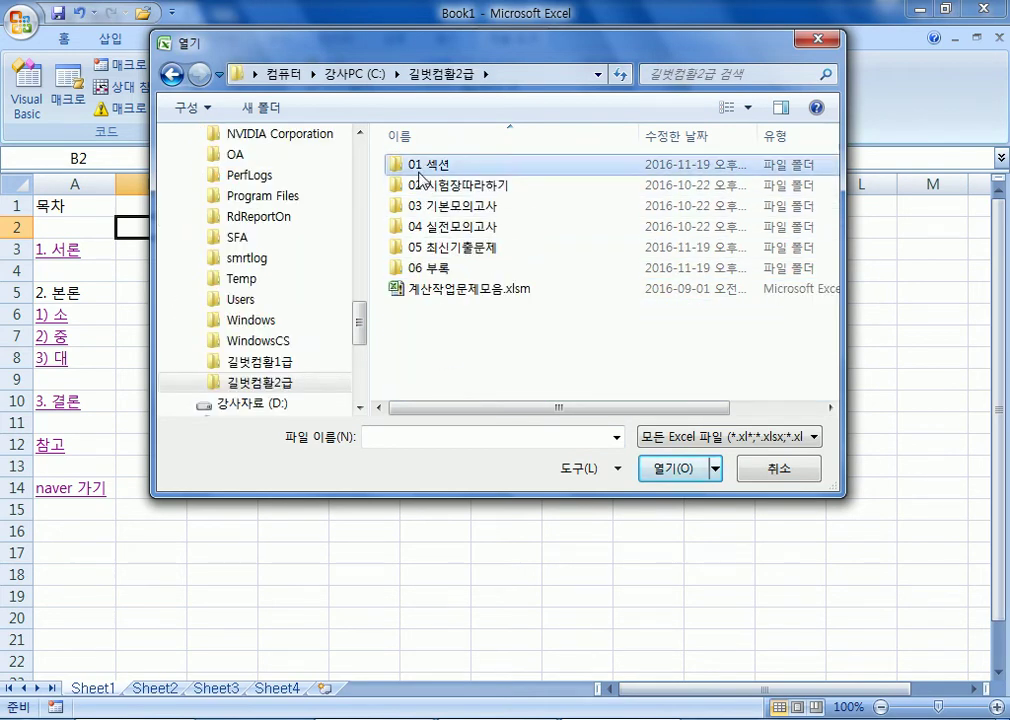
double_click(420, 170)
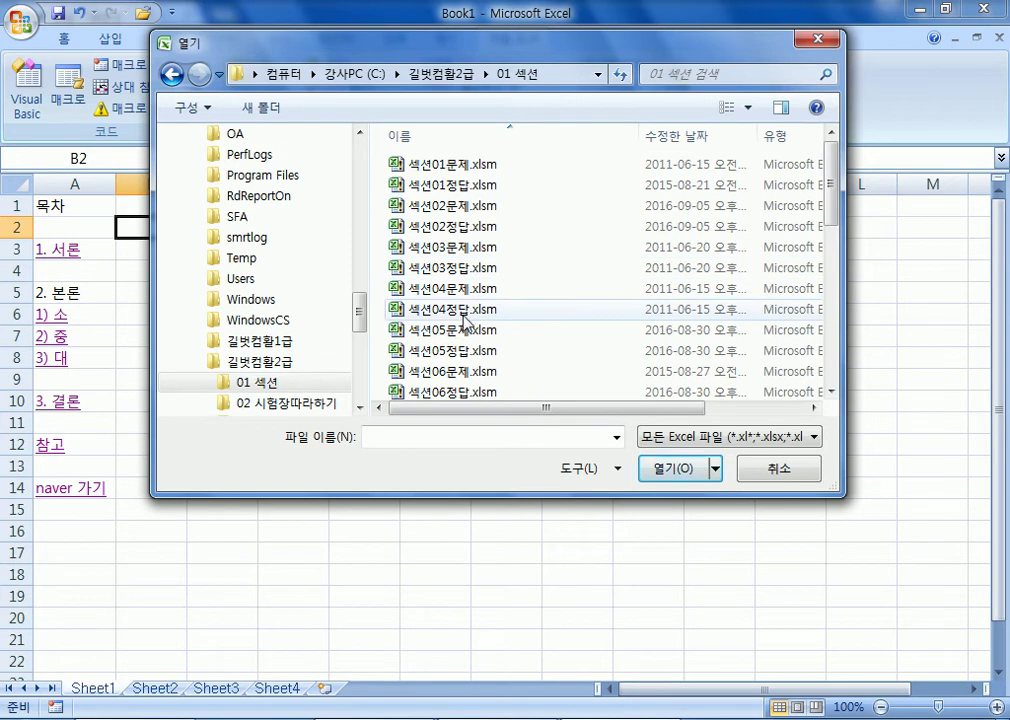
left_click(463, 335)
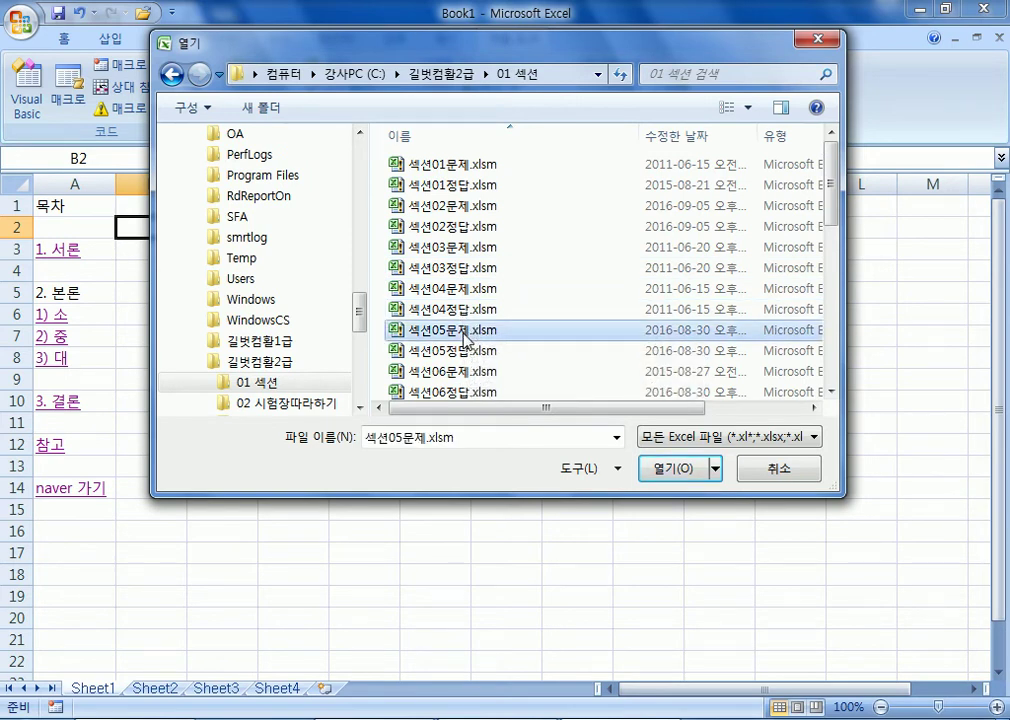
double_click(463, 335)
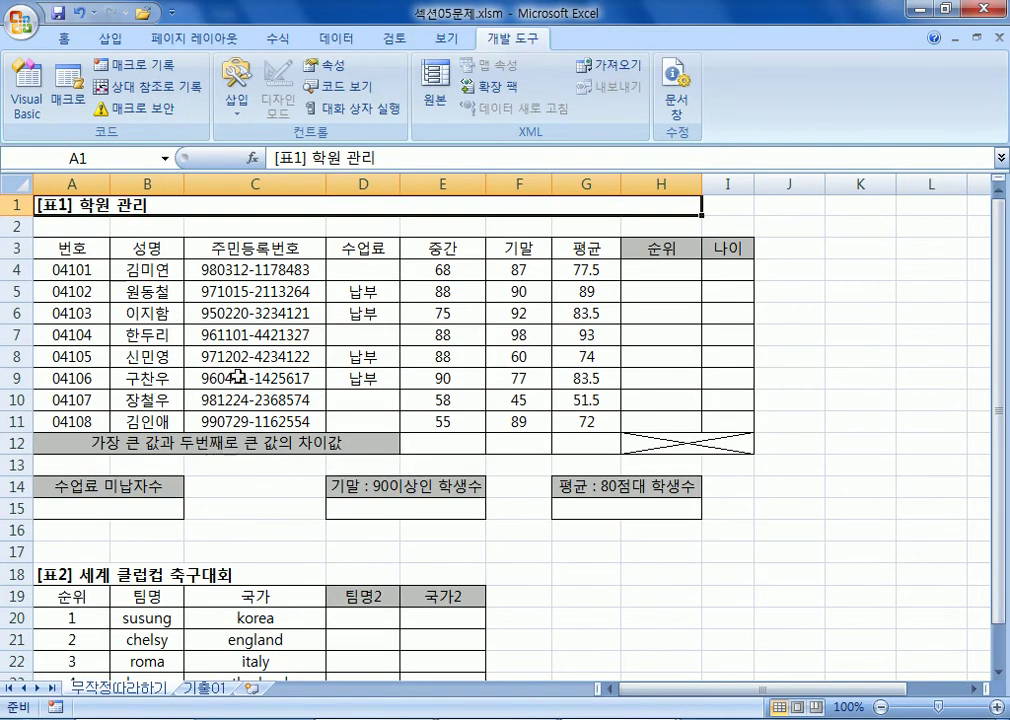
left_click(64, 38)
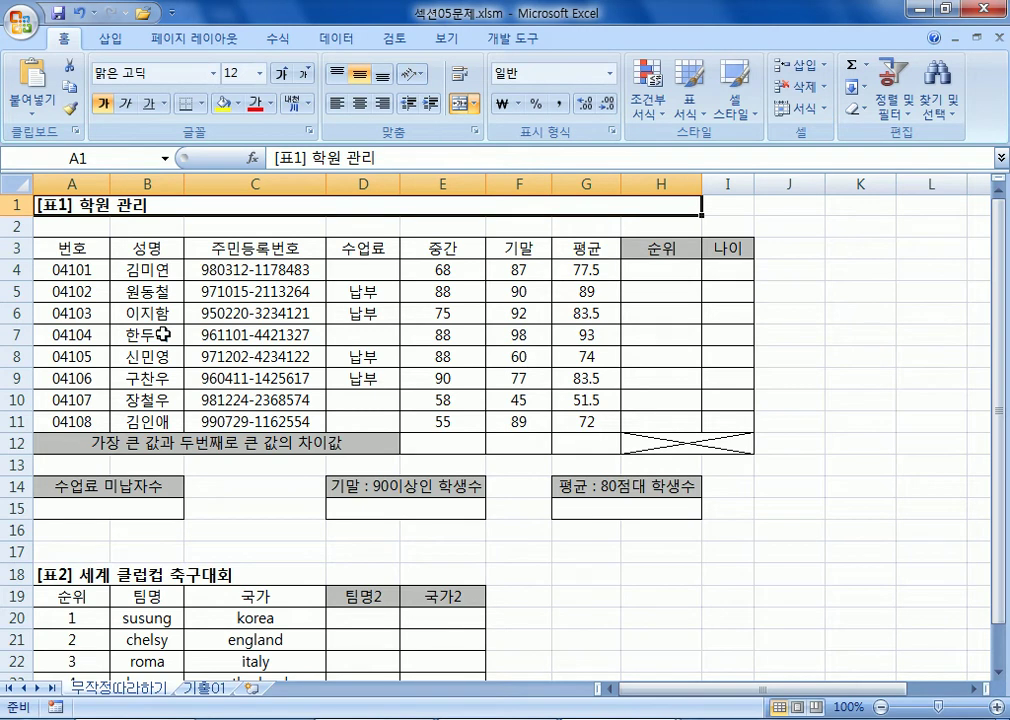
left_click(443, 446)
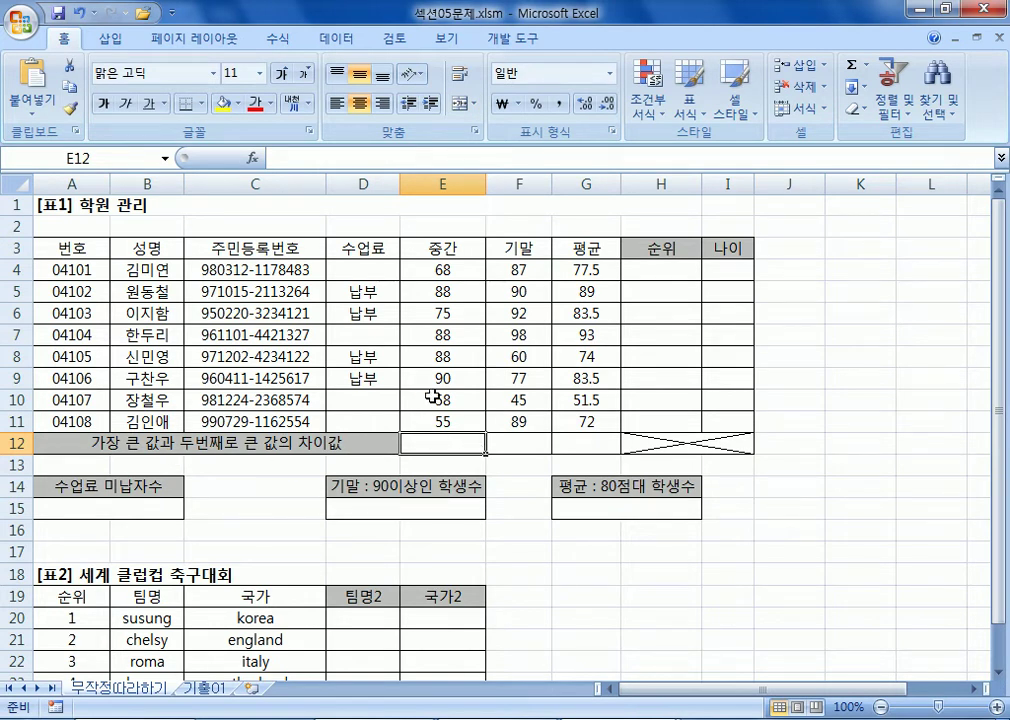
Switch to Notepad and add nine blank lines at the end of the notes, below the 계산작업 heading
left_click(186, 710)
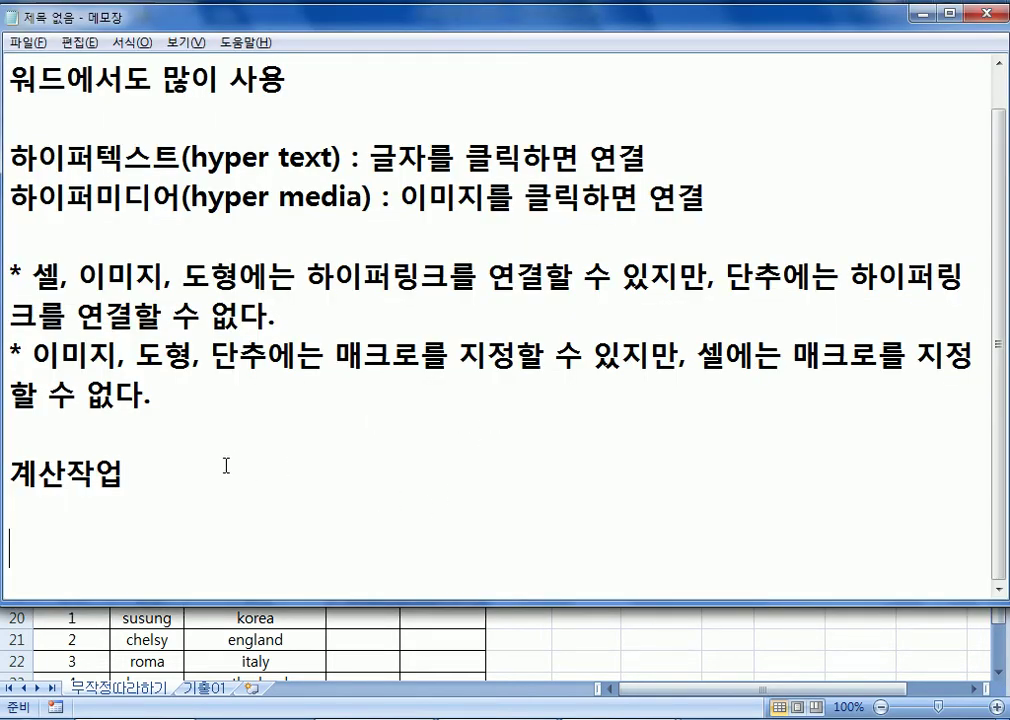
key("Return")
key("Return")
key("Return")
key("Return")
key("Return")
key("Return")
key("Return")
key("Return")
key("Return")
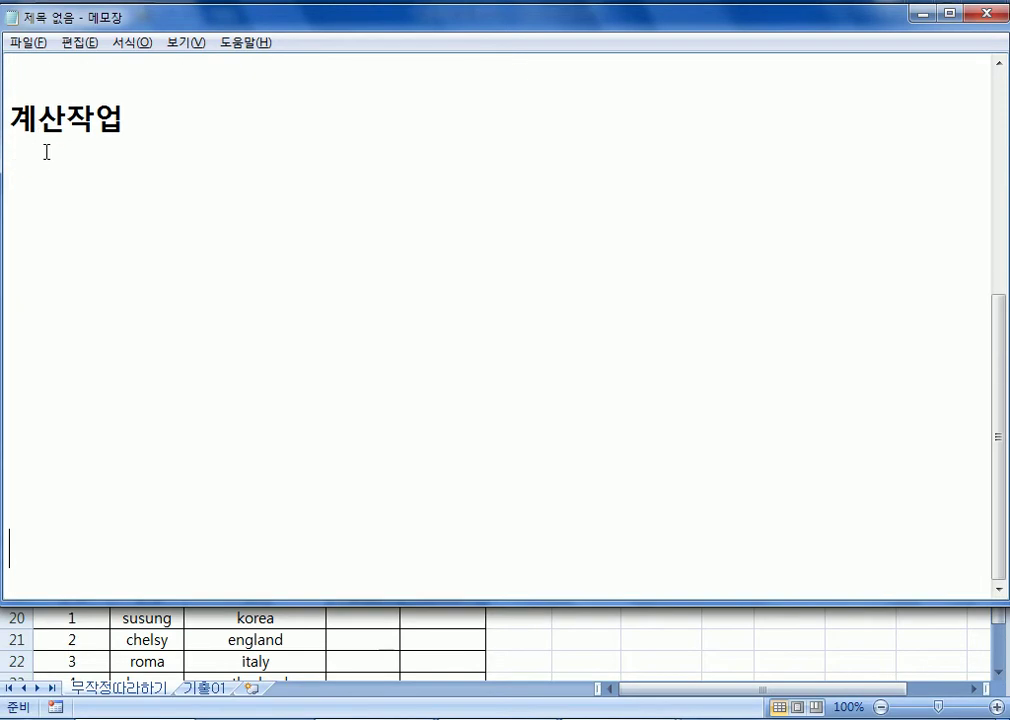
Write "함수(Function) = 기능" on the line directly below the 계산작업 heading
key("Return")
type("함수")
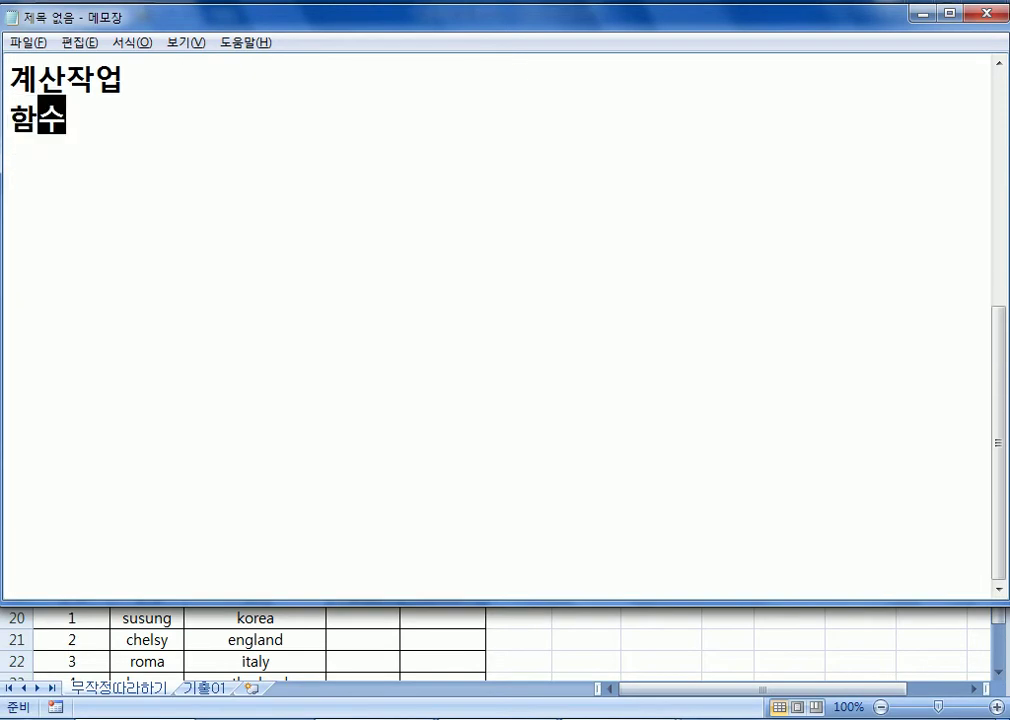
type("(Func")
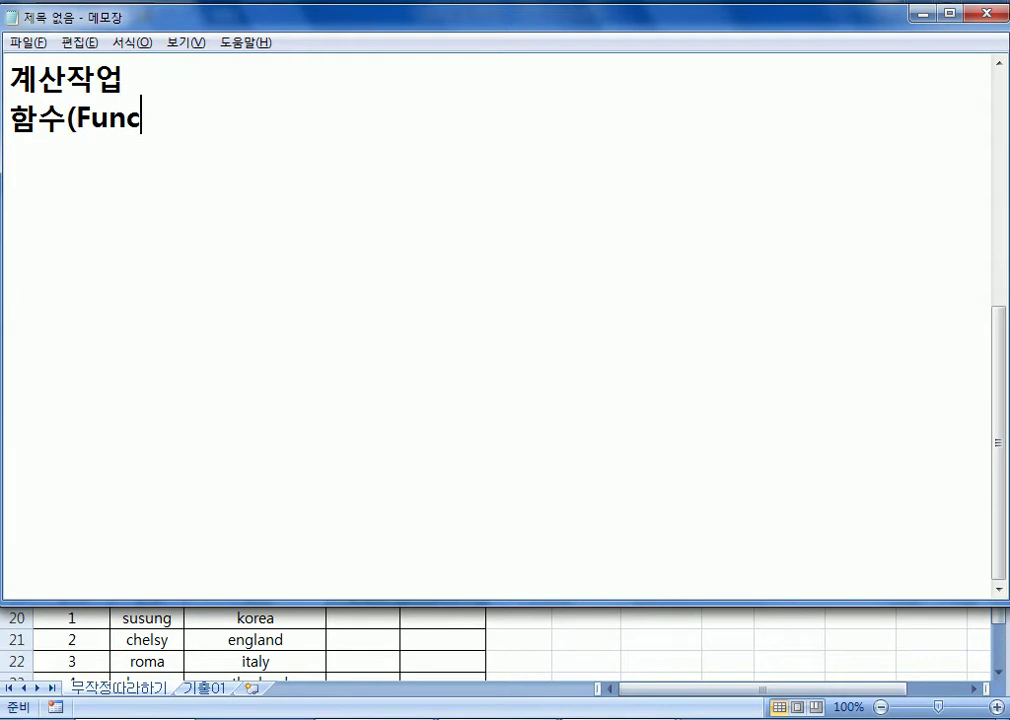
type("tion)")
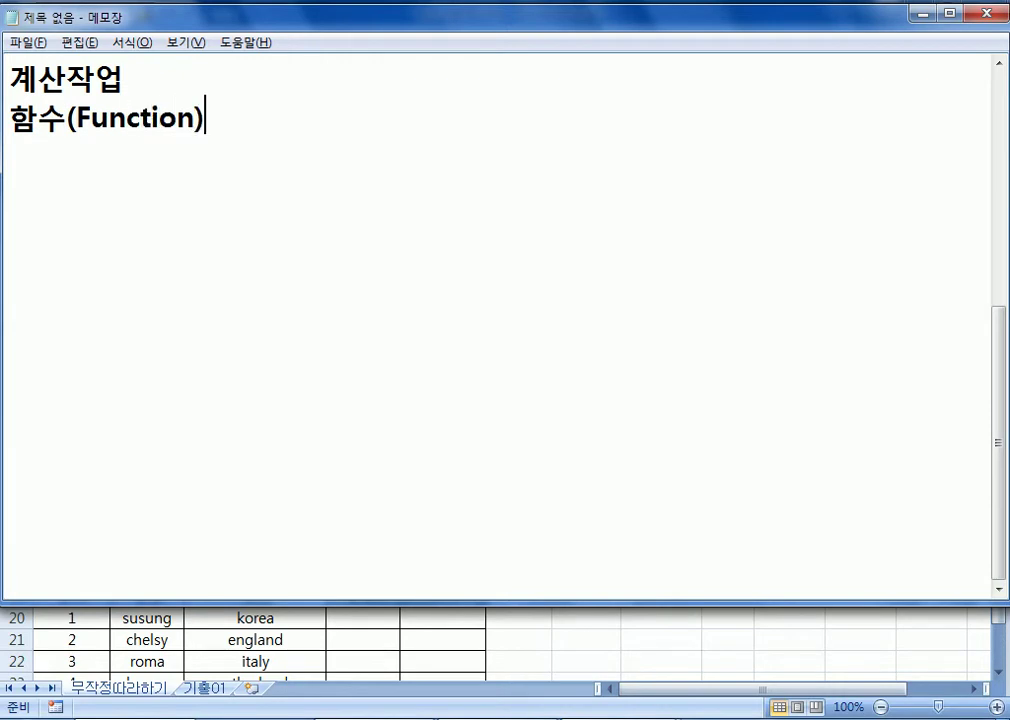
type(" = r")
key("BackSpace")
key("Hangul")
type("긴능")
key("Return")
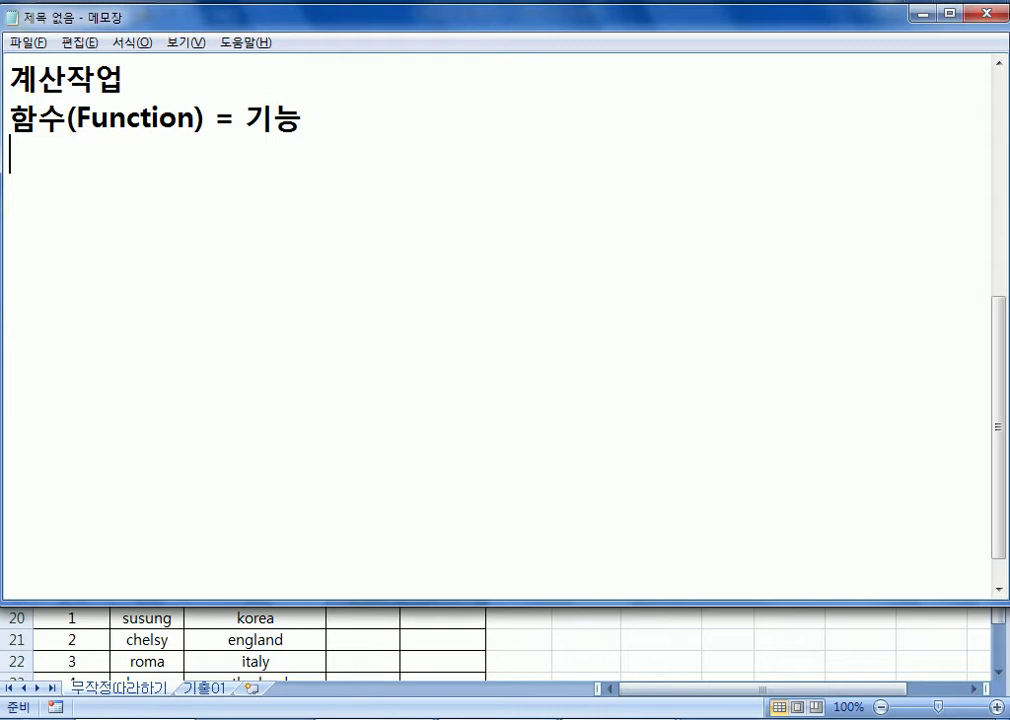
Add the analogy line "망치 : 못을 박을 때 사용하는 기능" under the function definition
type("망")
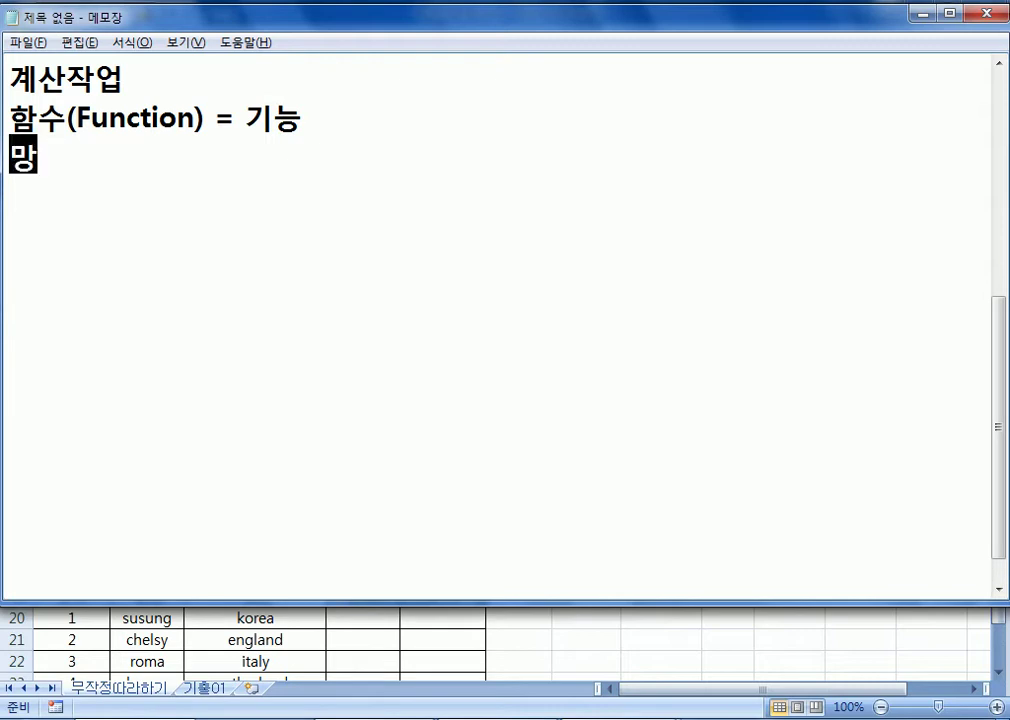
type("치 : 못")
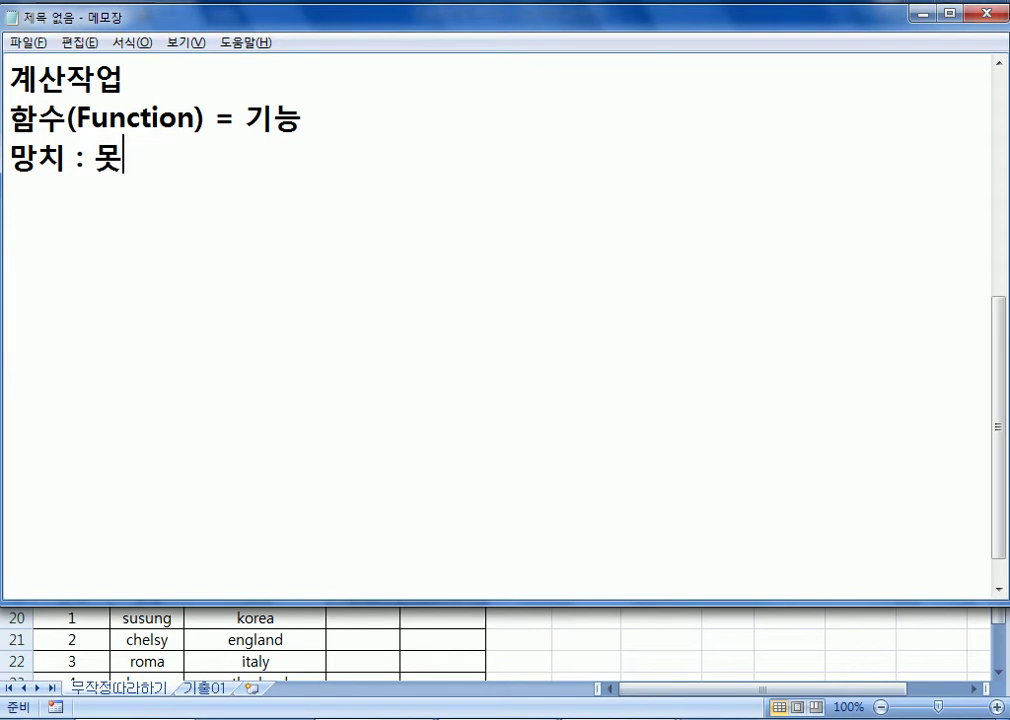
type("을 밖ㅇ")
key("BackSpace")
key("BackSpace")
key("BackSpace")
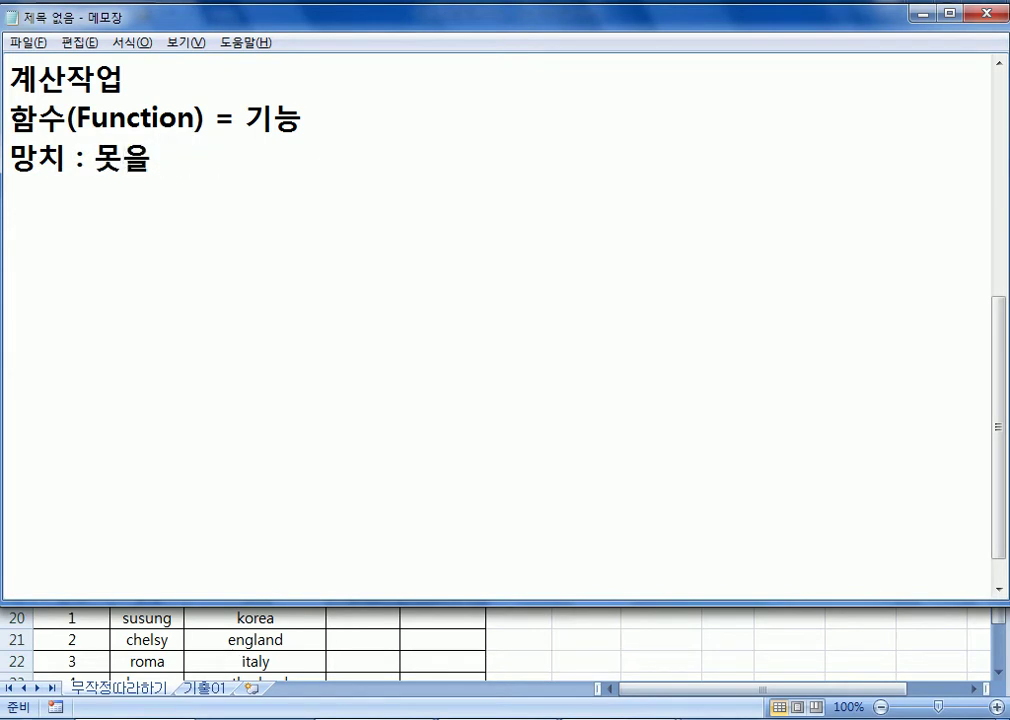
type("바ㄱ")
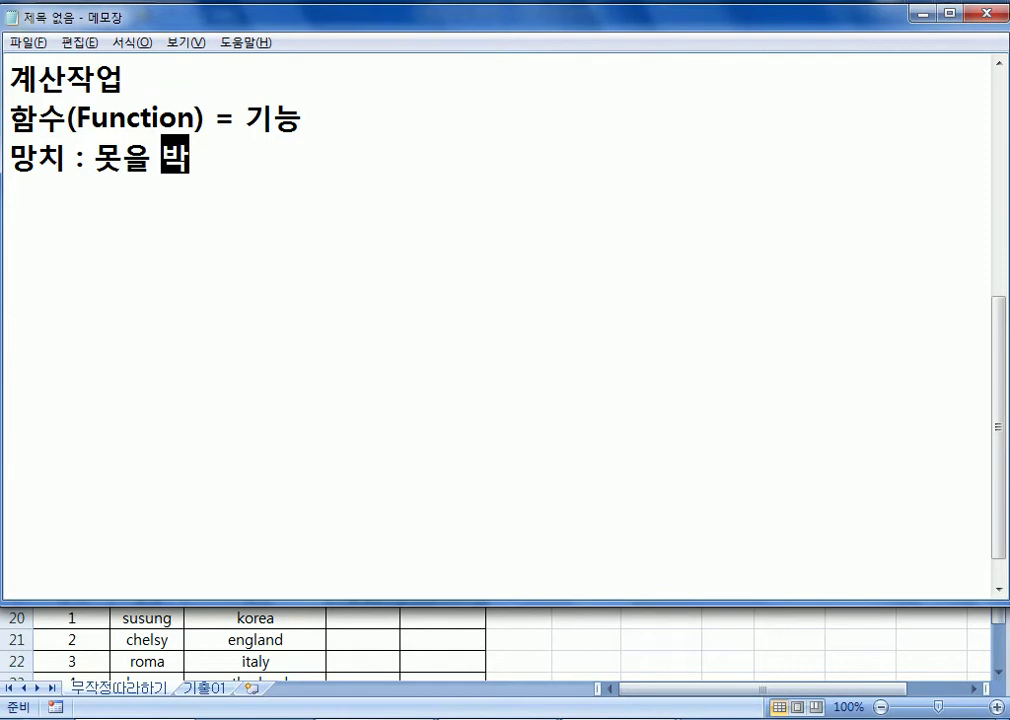
type("을 때")
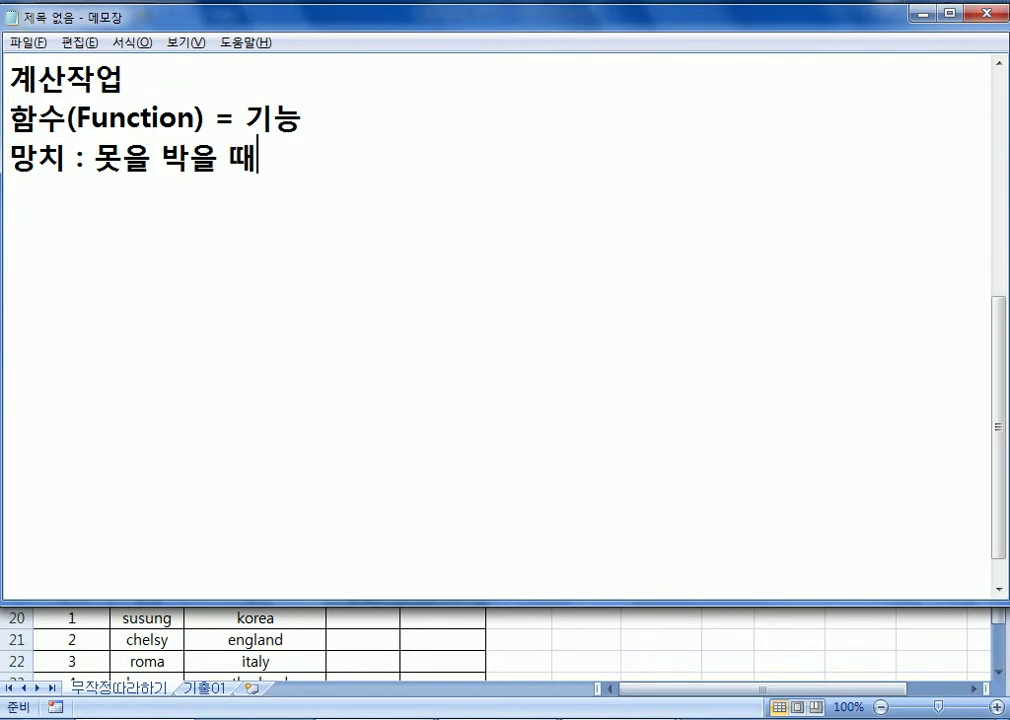
type(" 사용하는 ")
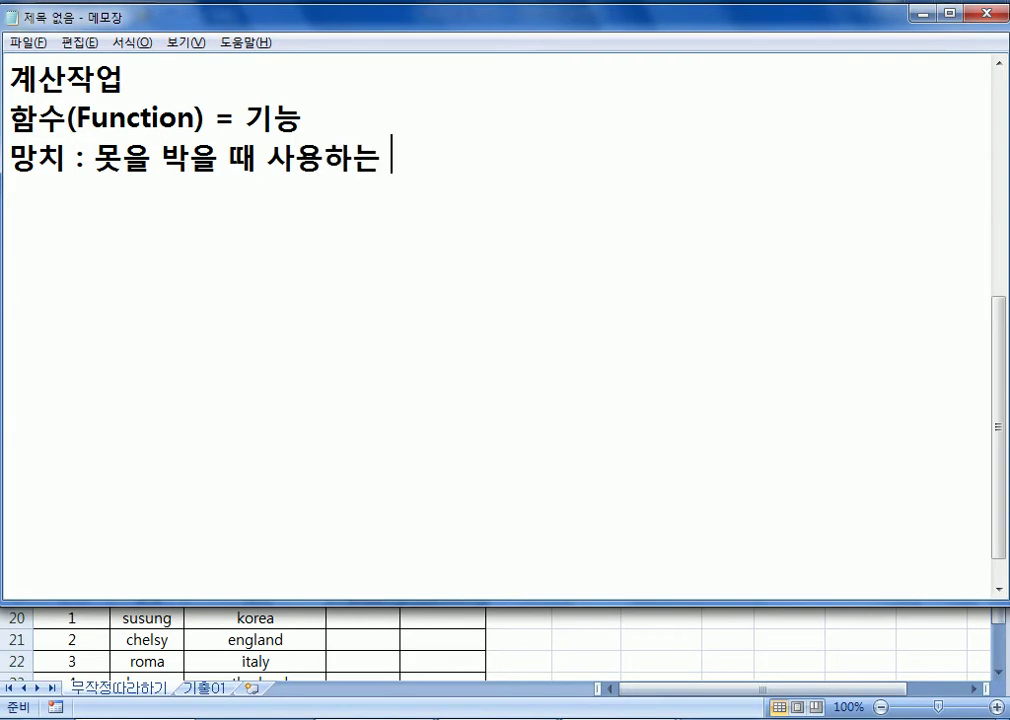
type("긴ㅡㅇ")
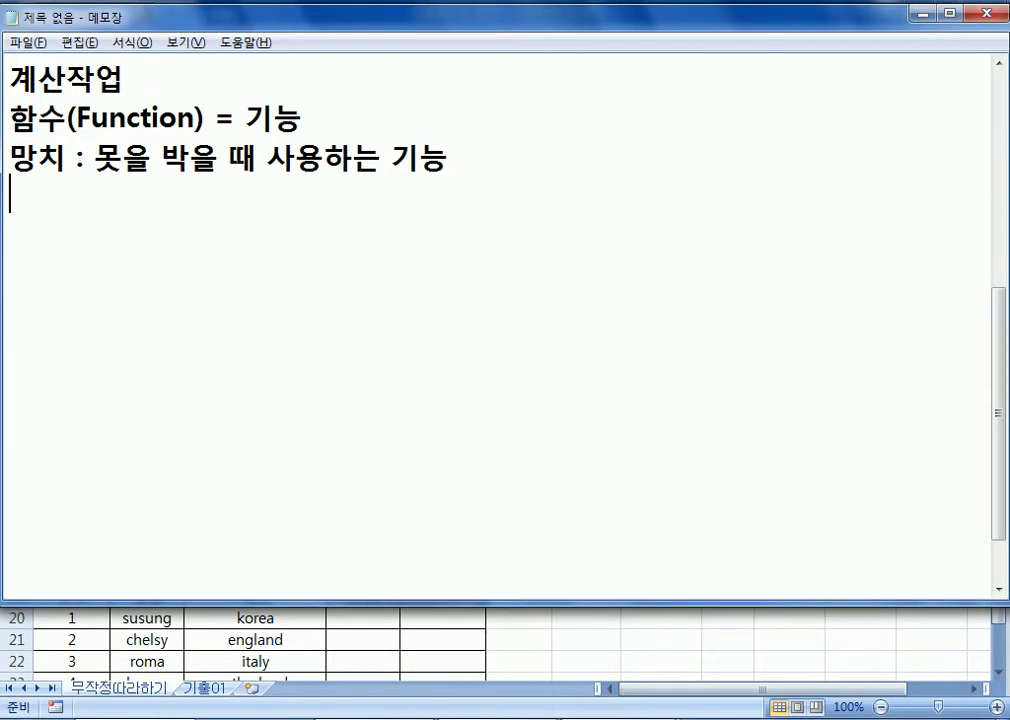
Leave a blank line below the 망치 analogy and start an entry labelled "SUM 함수"
key("Return")
type("녀")
key("BackSpace")
key("BackSpace")
type("SUM GKA")
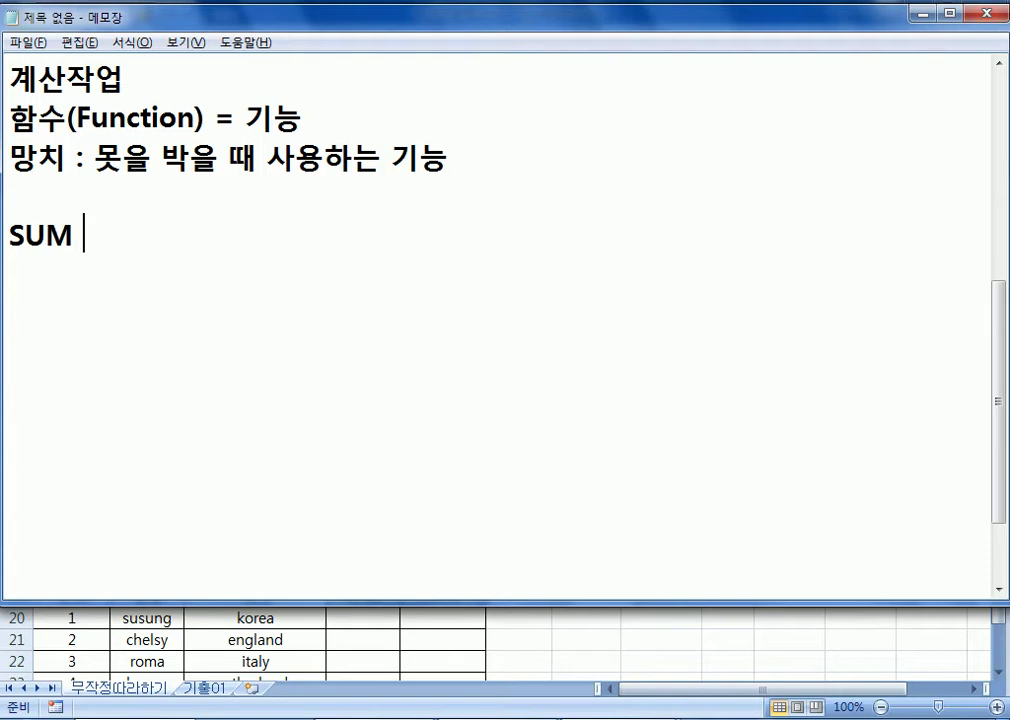
key("BackSpace")
key("BackSpace")
key("BackSpace")
type(",")
key("BackSpace")
type("GK")
key("BackSpace")
key("BackSpace")
type("함수")
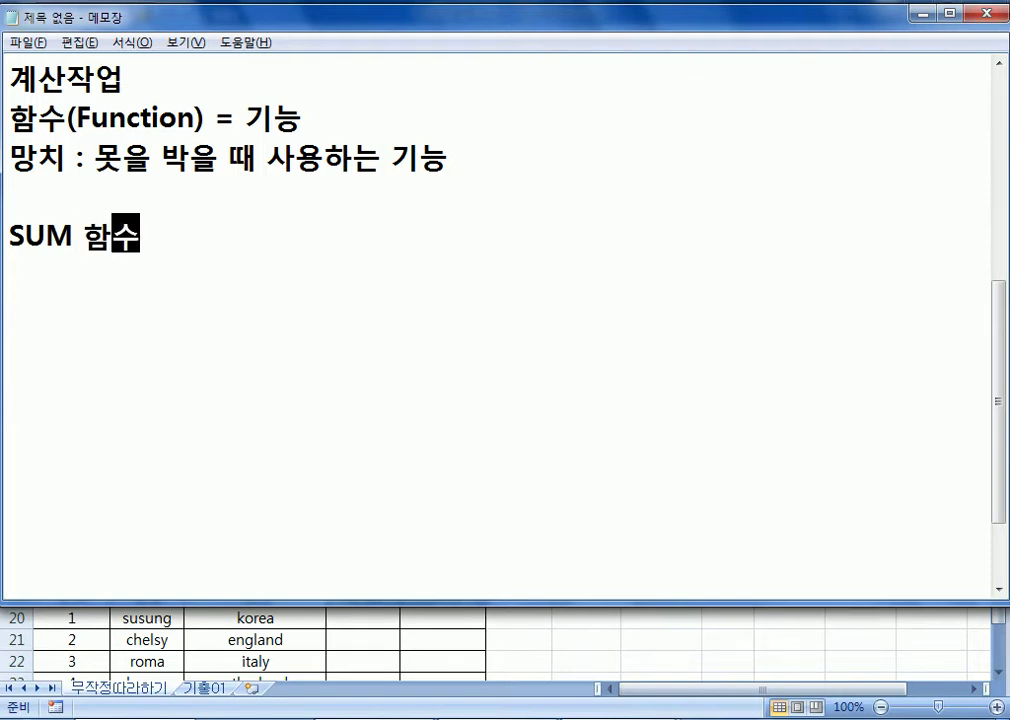
Define the SUM entry with " : 합계를 계산하는 기능"
type(" : 하계")
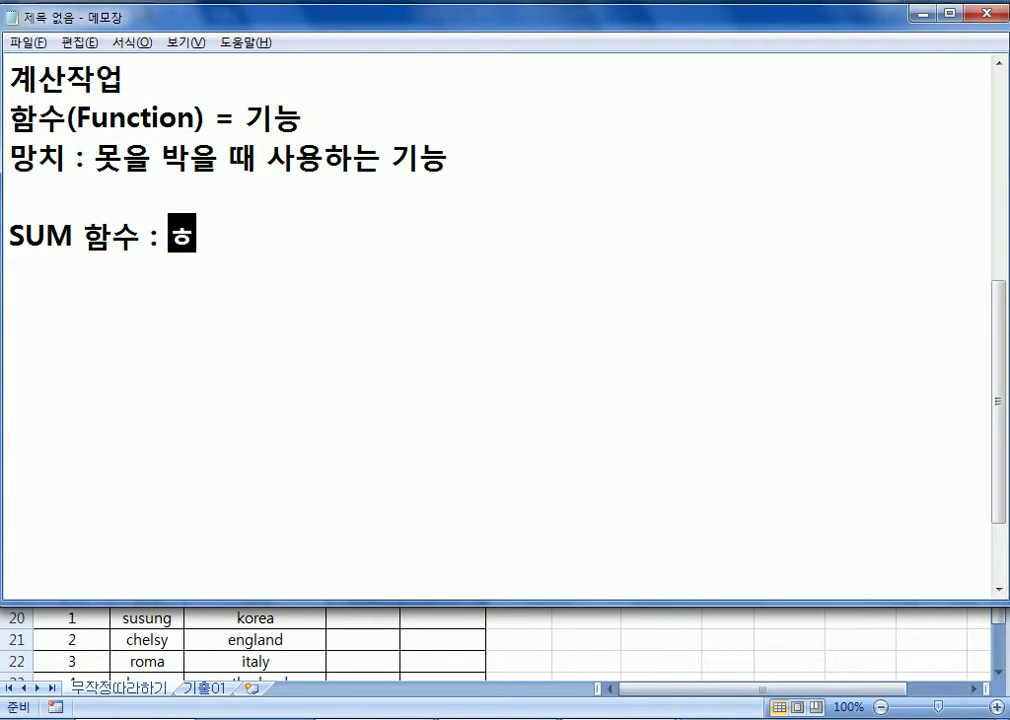
key("BackSpace")
key("BackSpace")
key("BackSpace")
type("합계")
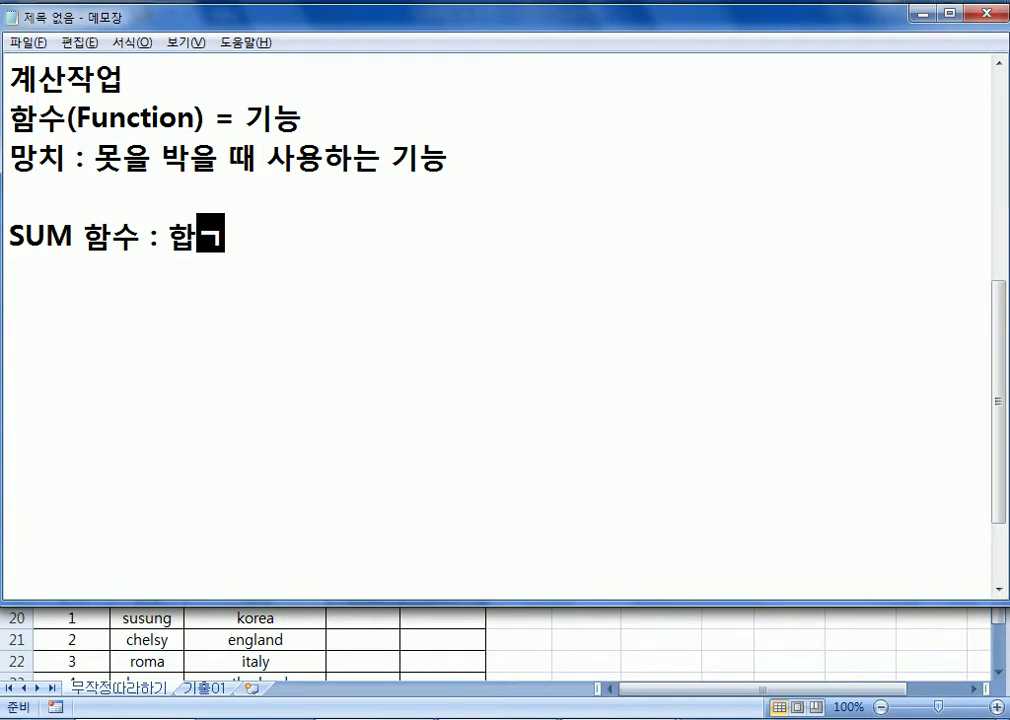
key("BackSpace")
type("계를 계산한")
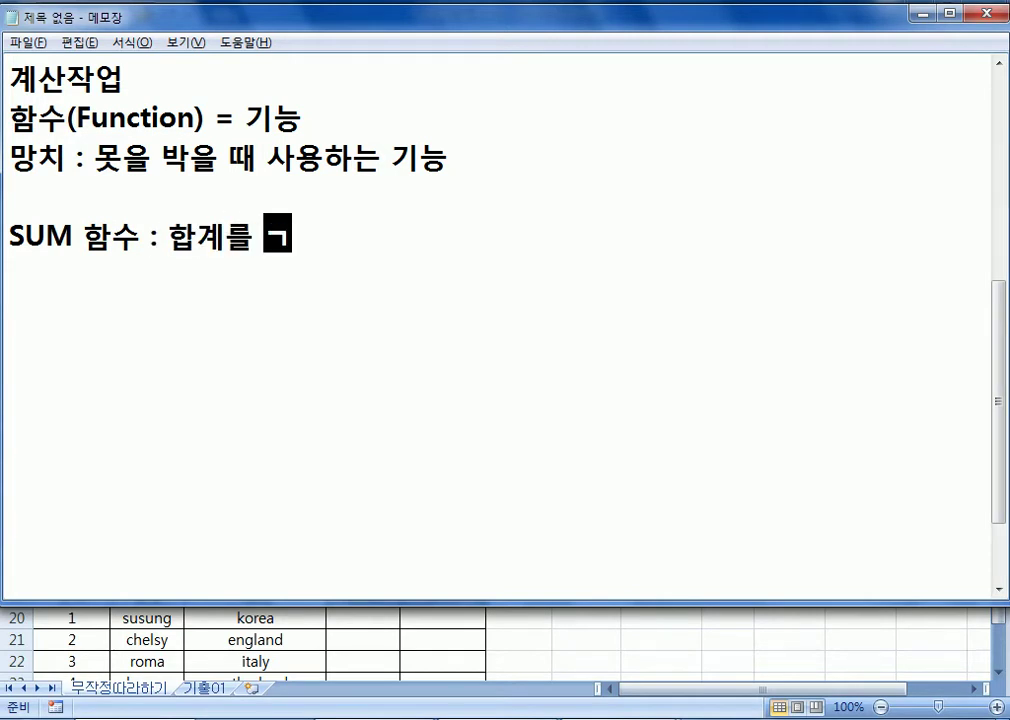
type("는 기능")
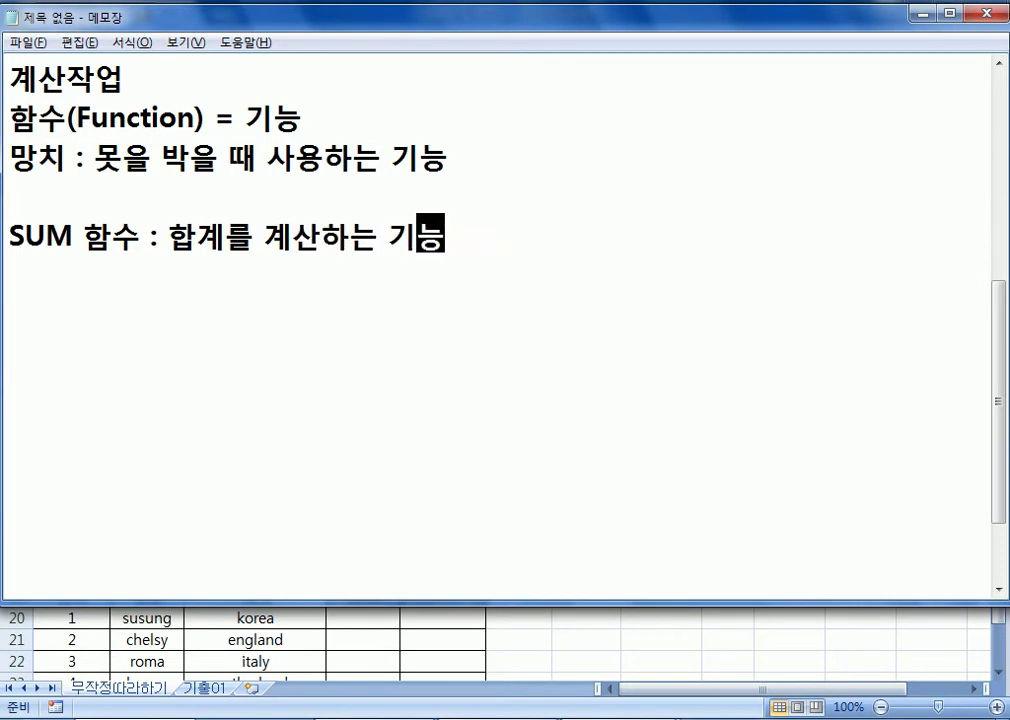
Extend the SUM entry with ", 사용자가 주어진 데이터의 합계를 직접 계산하는 것이 아니라,"
type(", 사용자")
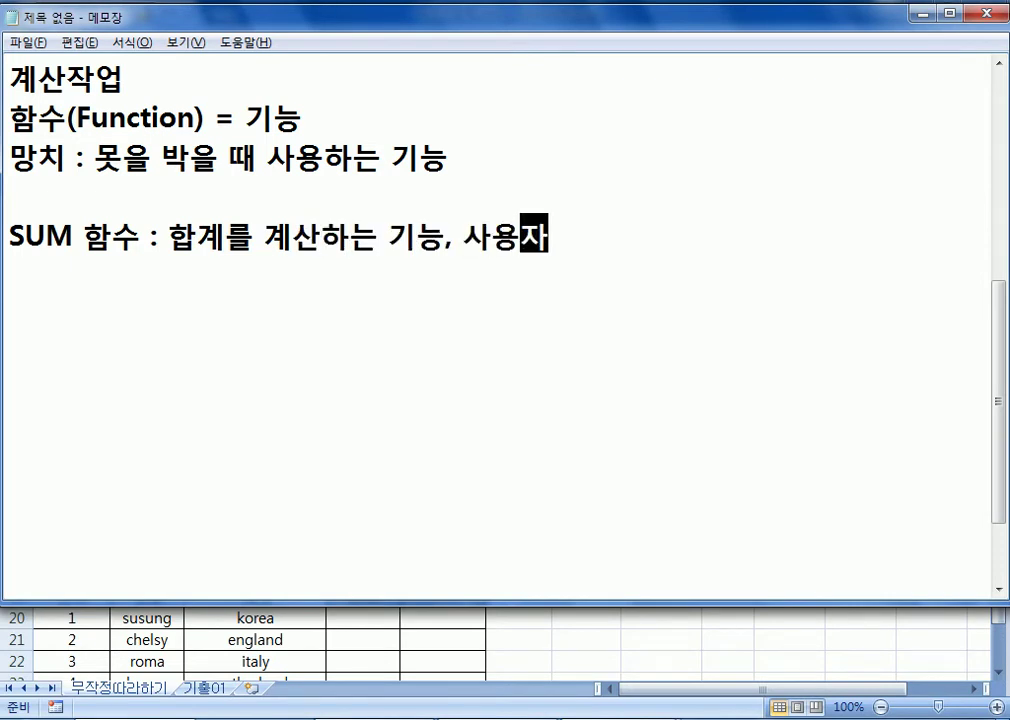
type("가 주어")
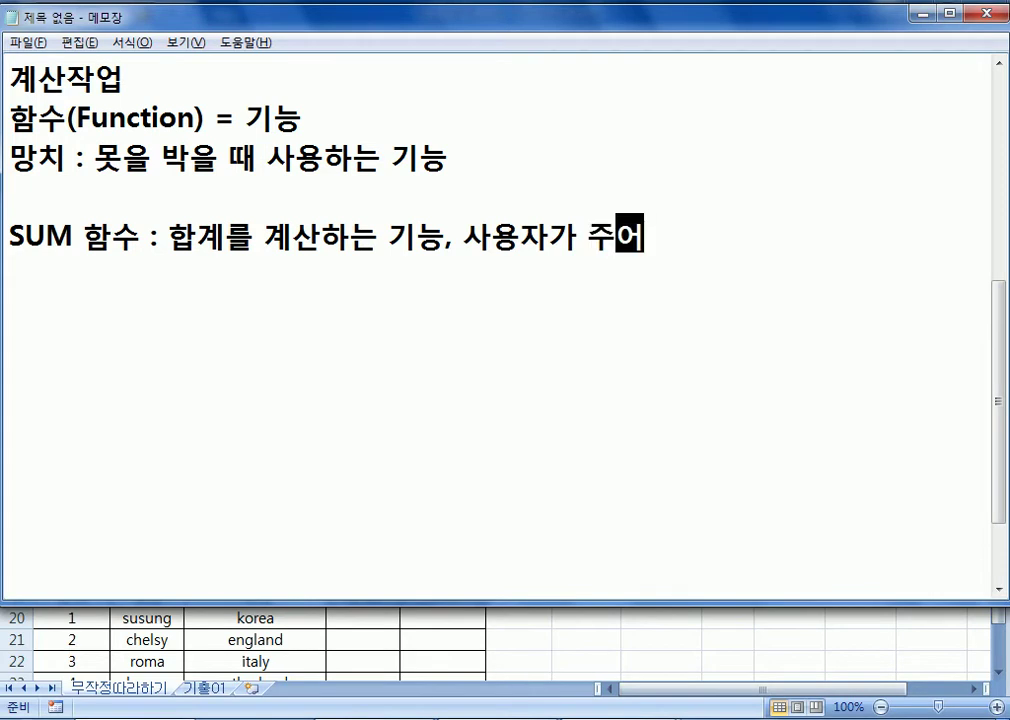
type("진 데이터의 합계를")
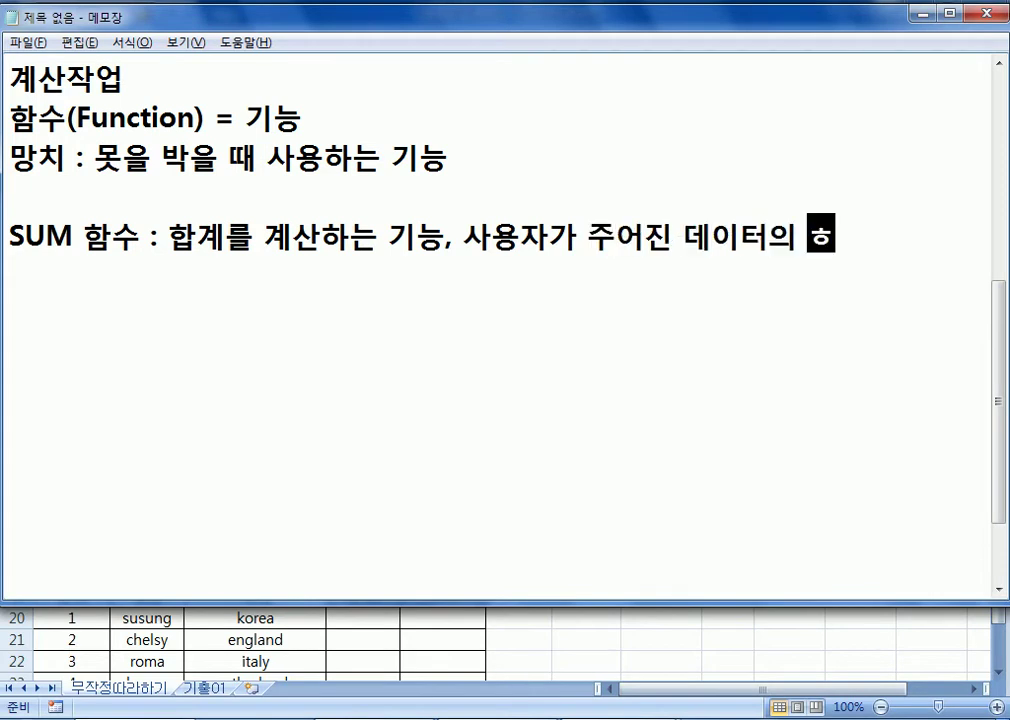
type(" 직접 계")
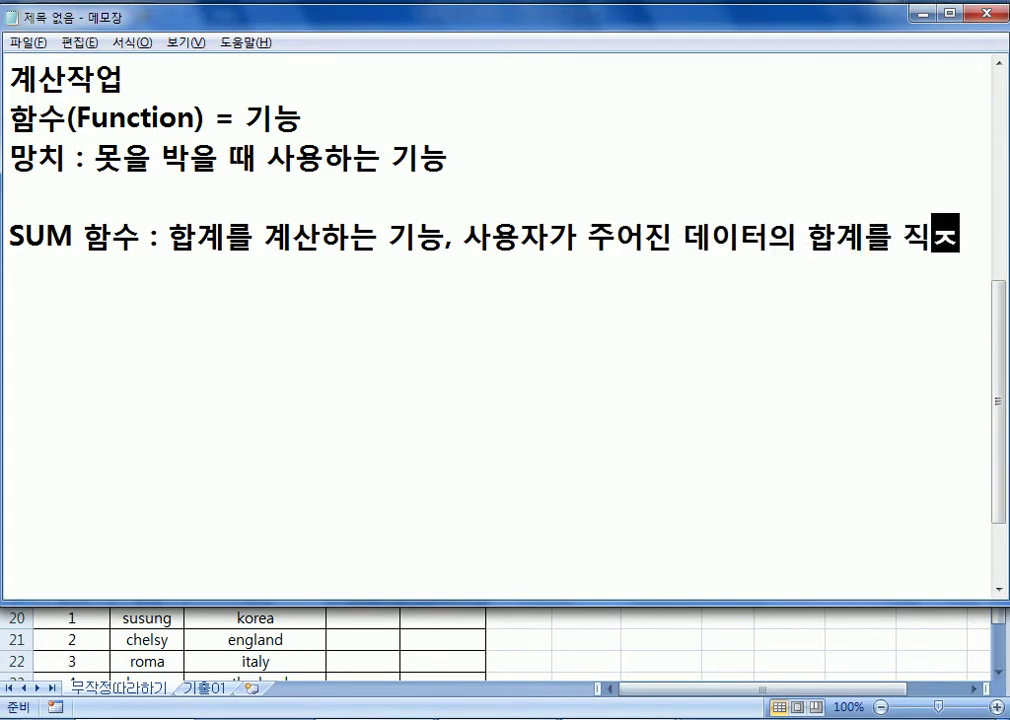
type("산하는")
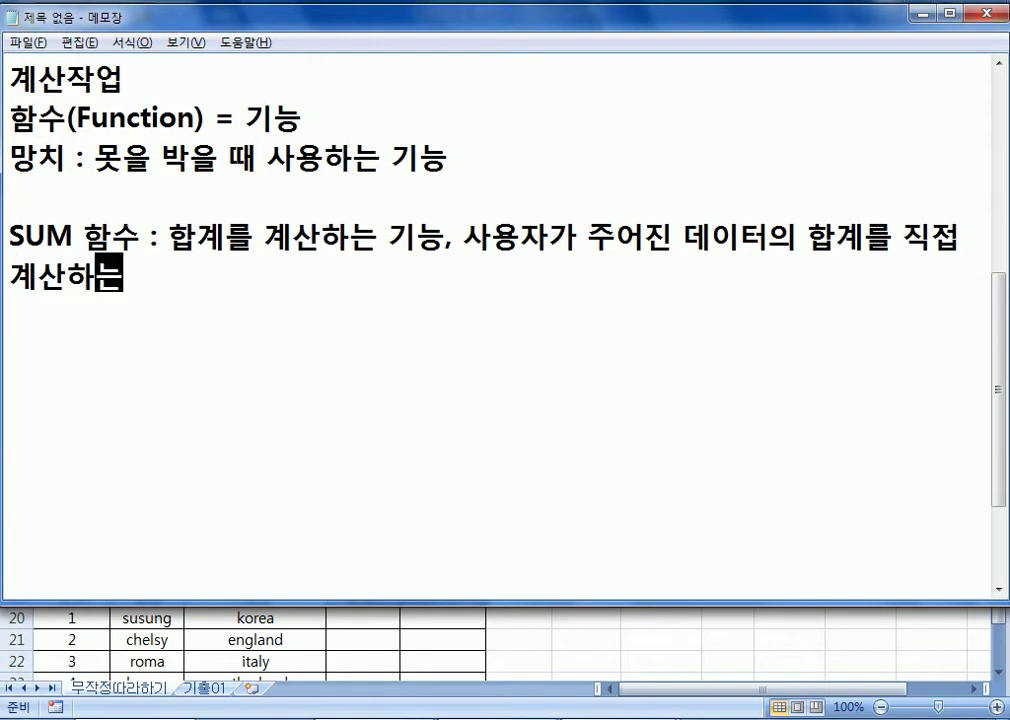
type(" 것ㅇㅣ 아니라,")
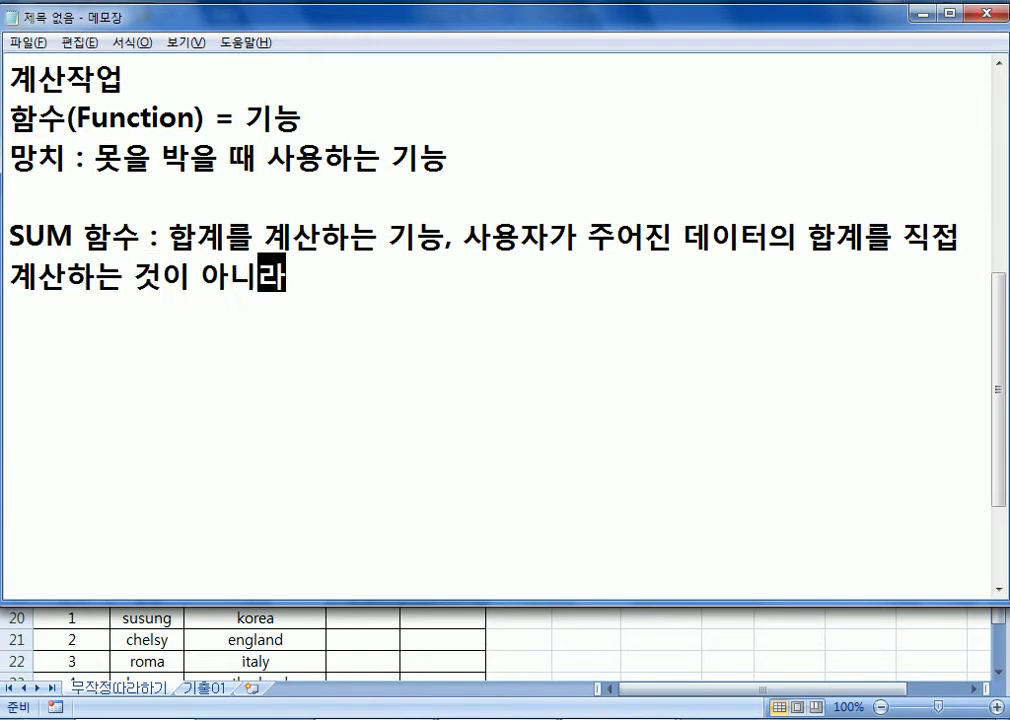
Finish the SUM explanation with "SUM이라는 기능을 이용해서 엑셀에게 명령을 전달해서, 엑셀이 계산하도록 하는 것이다."
type(" SUM")
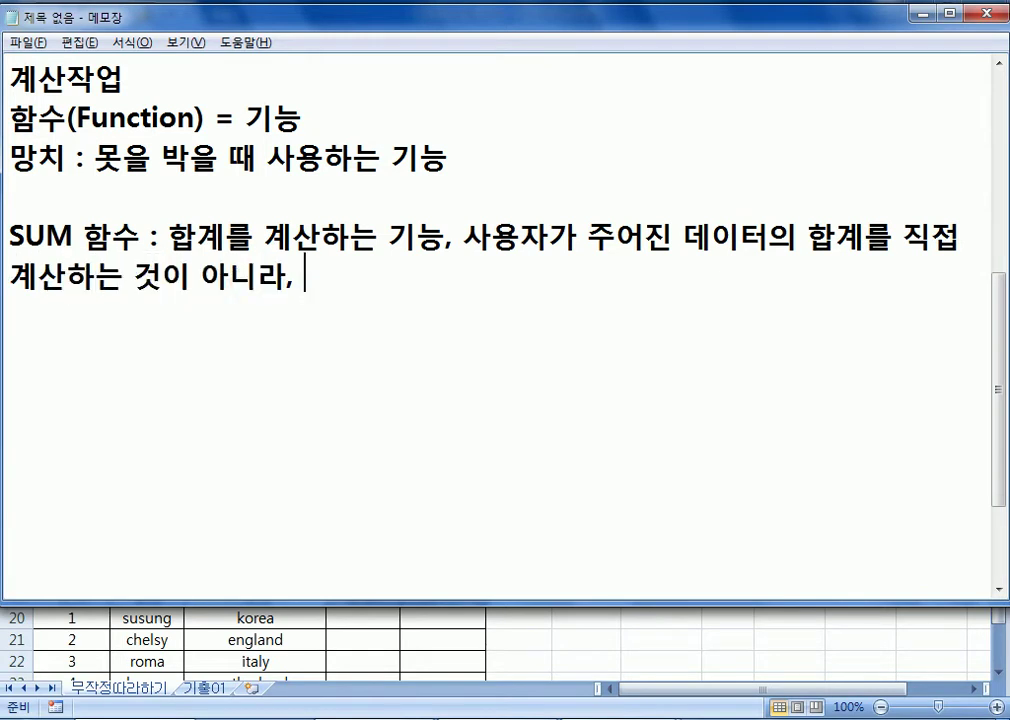
type("이라는 ")
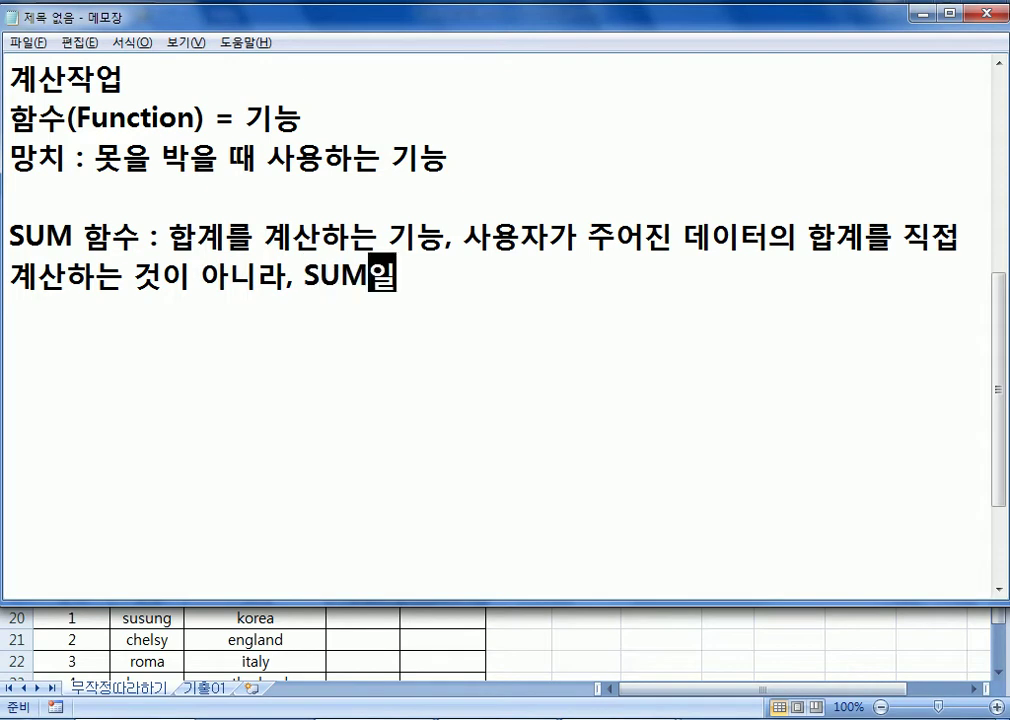
type("기능을")
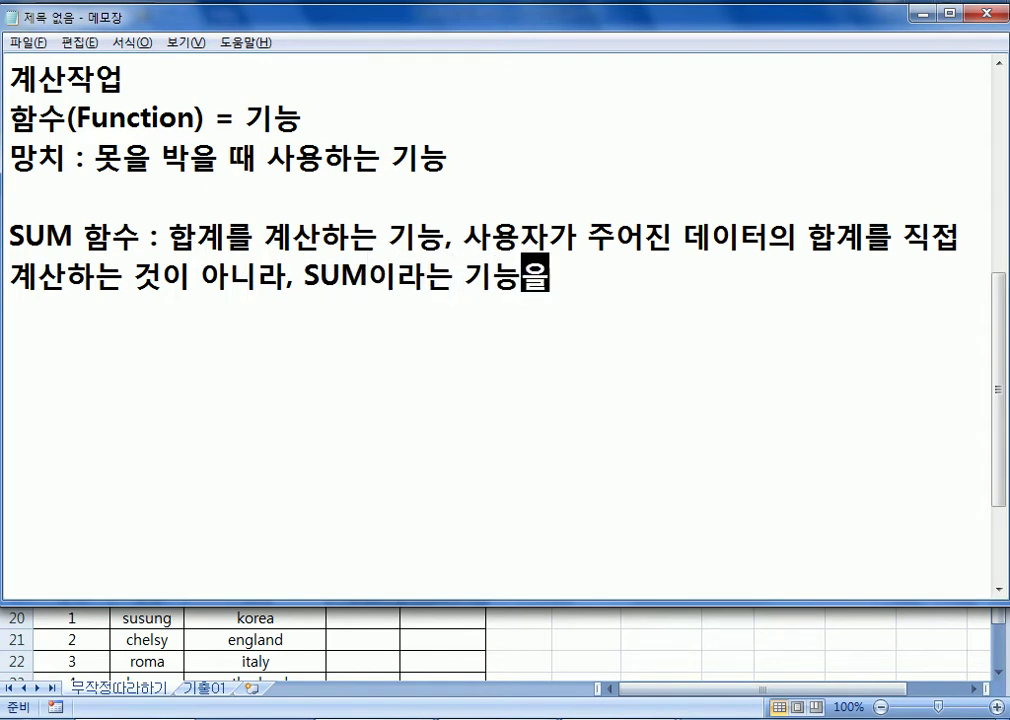
type(" 이요해서 ")
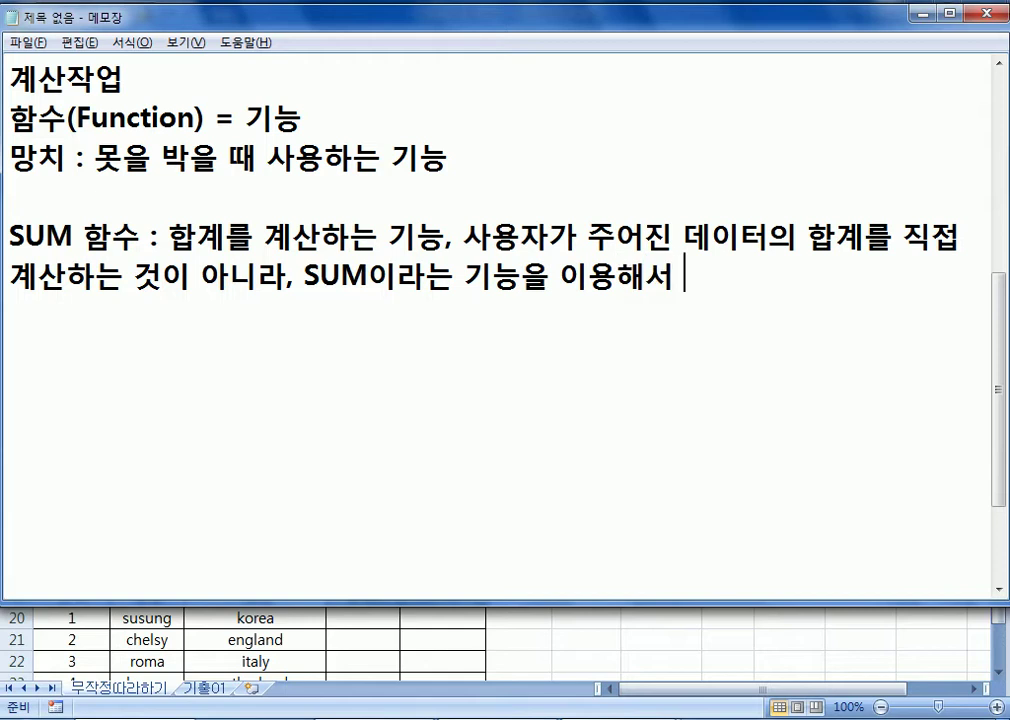
type("엑셀에게")
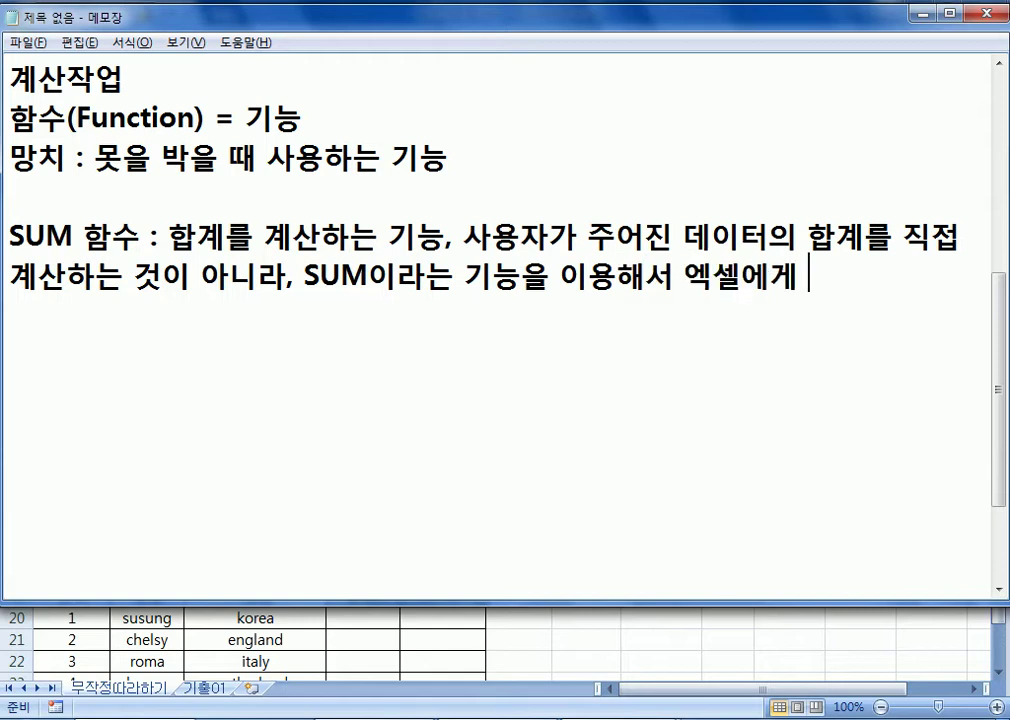
type(" 명령")
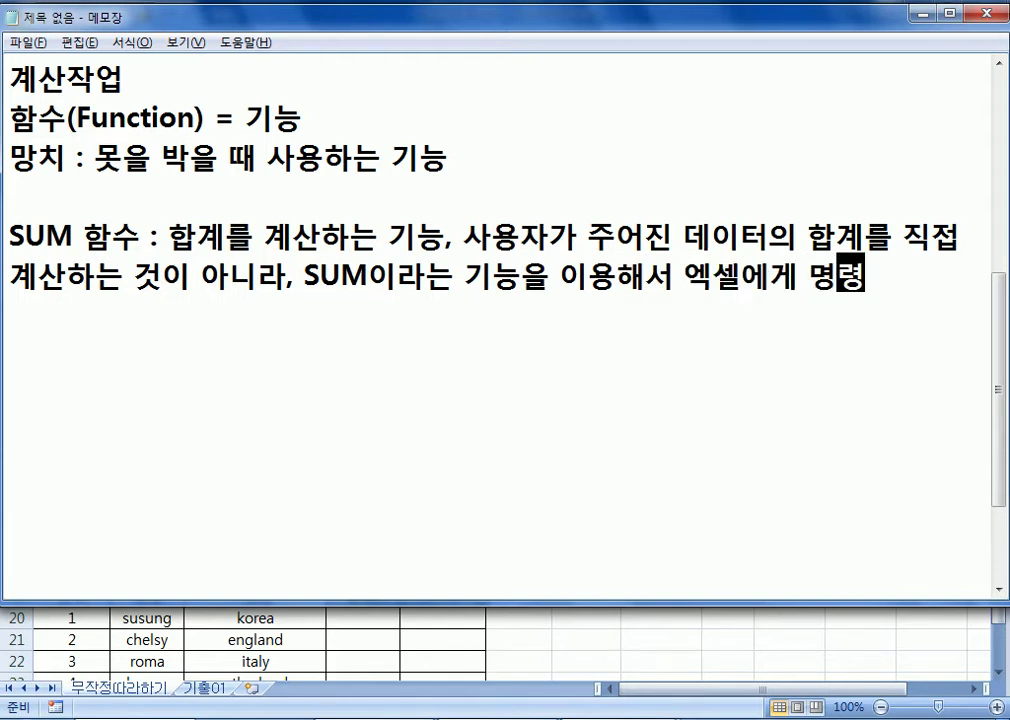
type("을 전달")
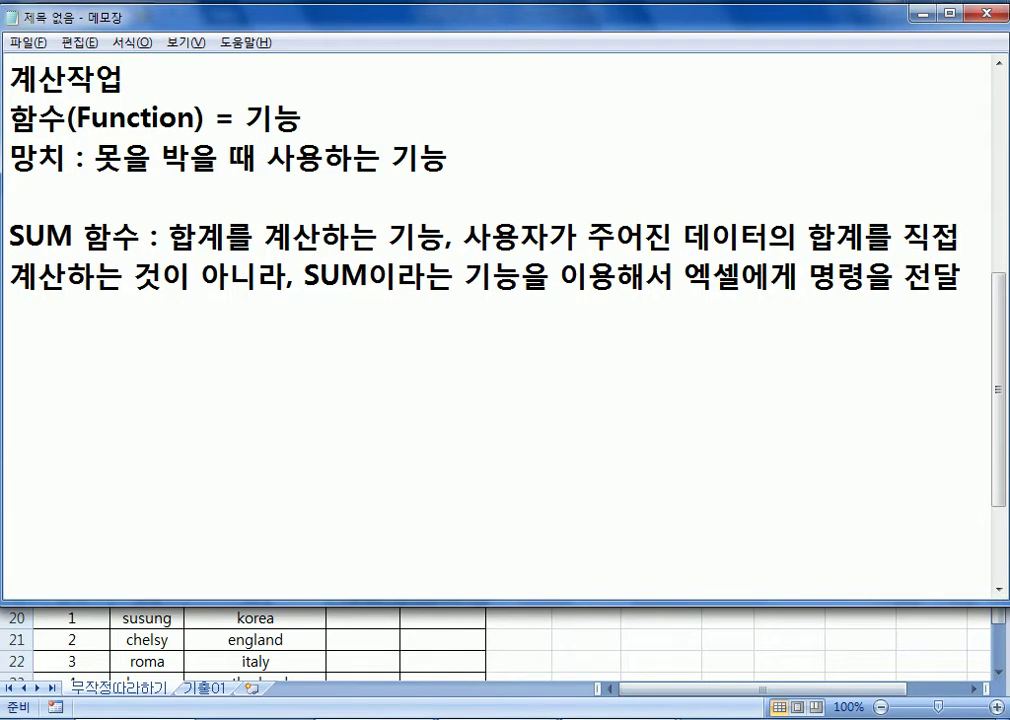
type("해서, 엑셀이 곗")
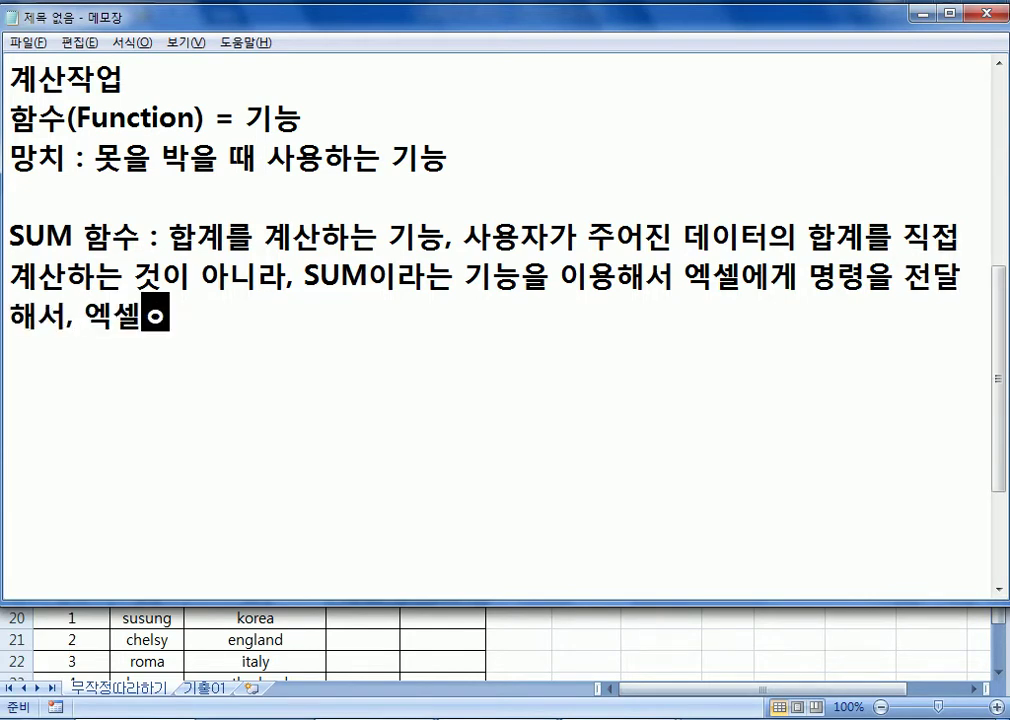
type("산하도록 하느")
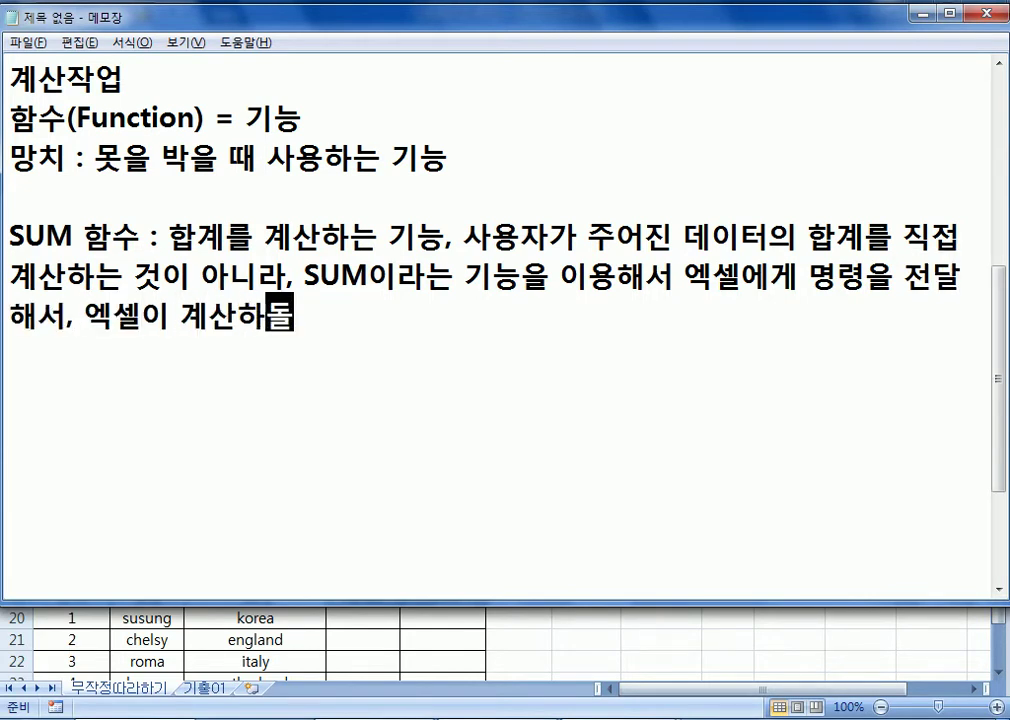
type("는 것이다.")
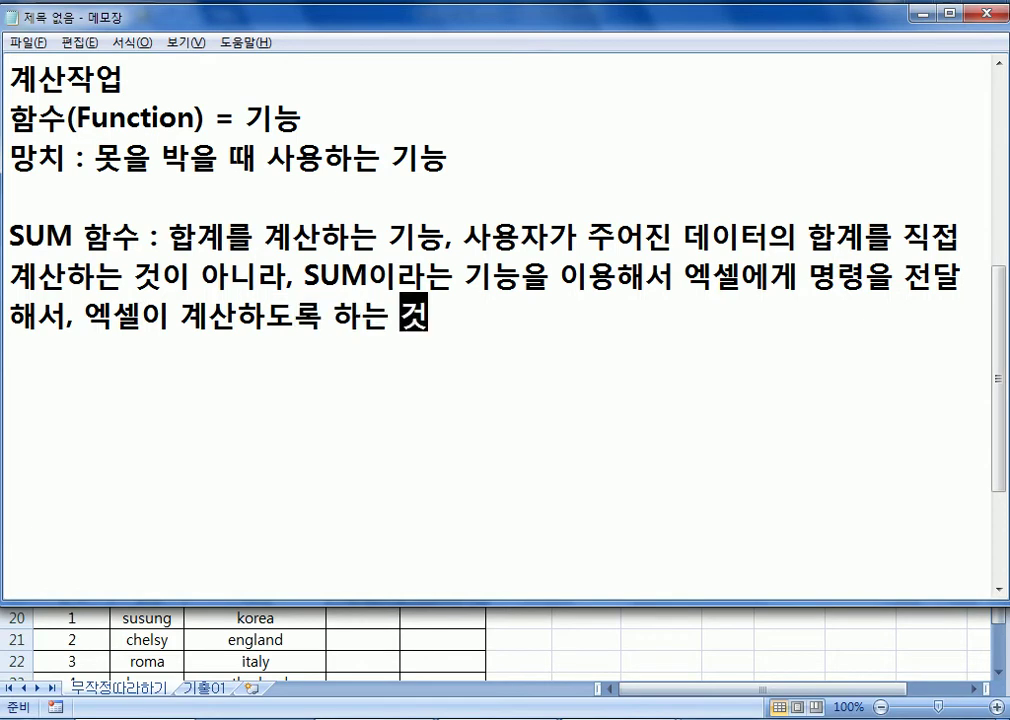
Leave a blank line below the SUM explanation and add the entry "SQRT : 제곱근 구하는 기능"
key("Return")
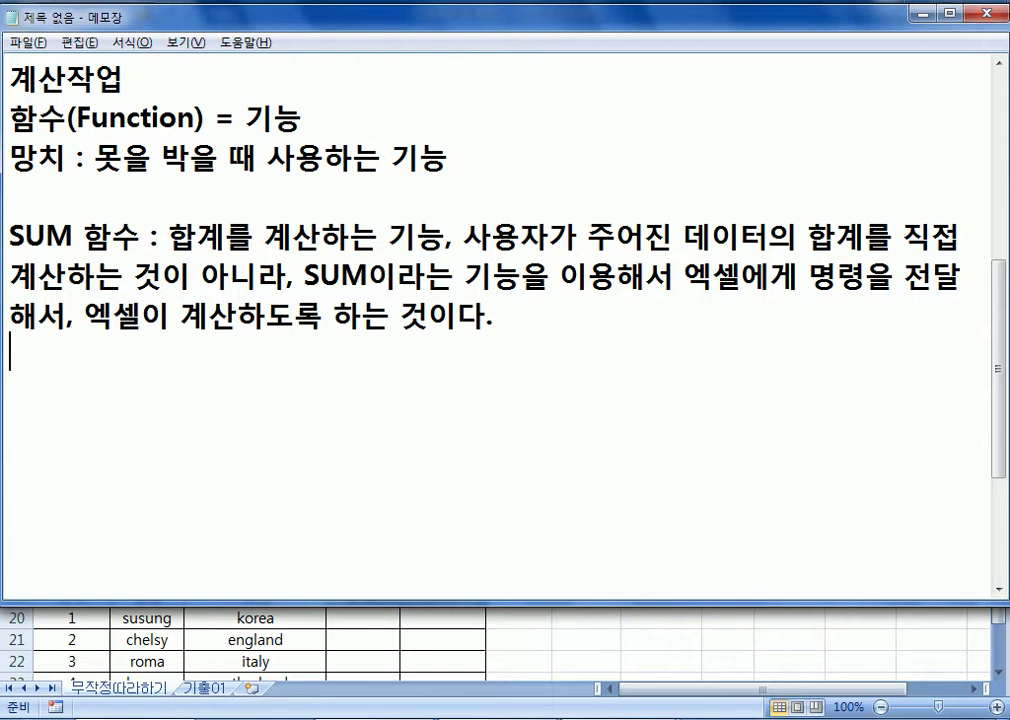
key("Return")
type("SQRT ")
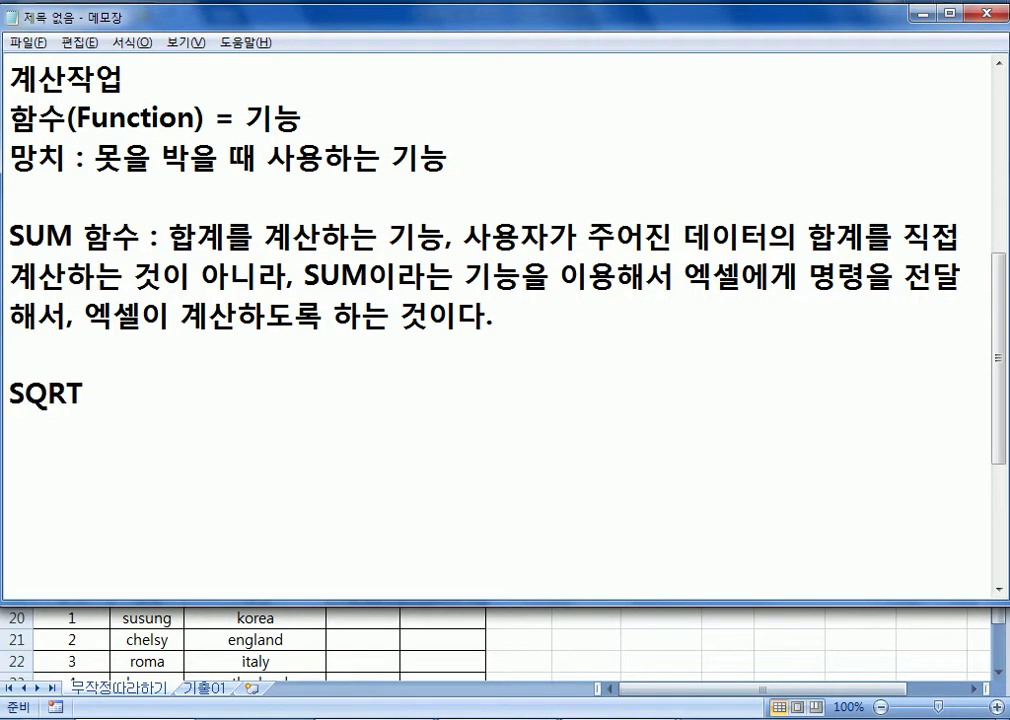
type(": 제거")
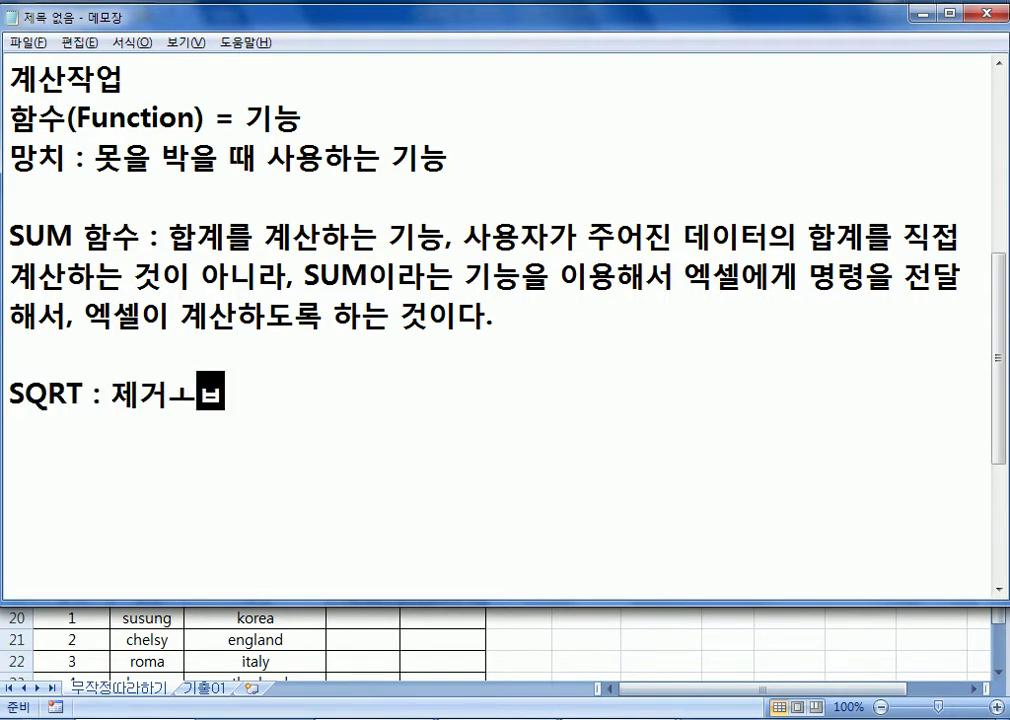
key("BackSpace")
type("곱근 구하는")
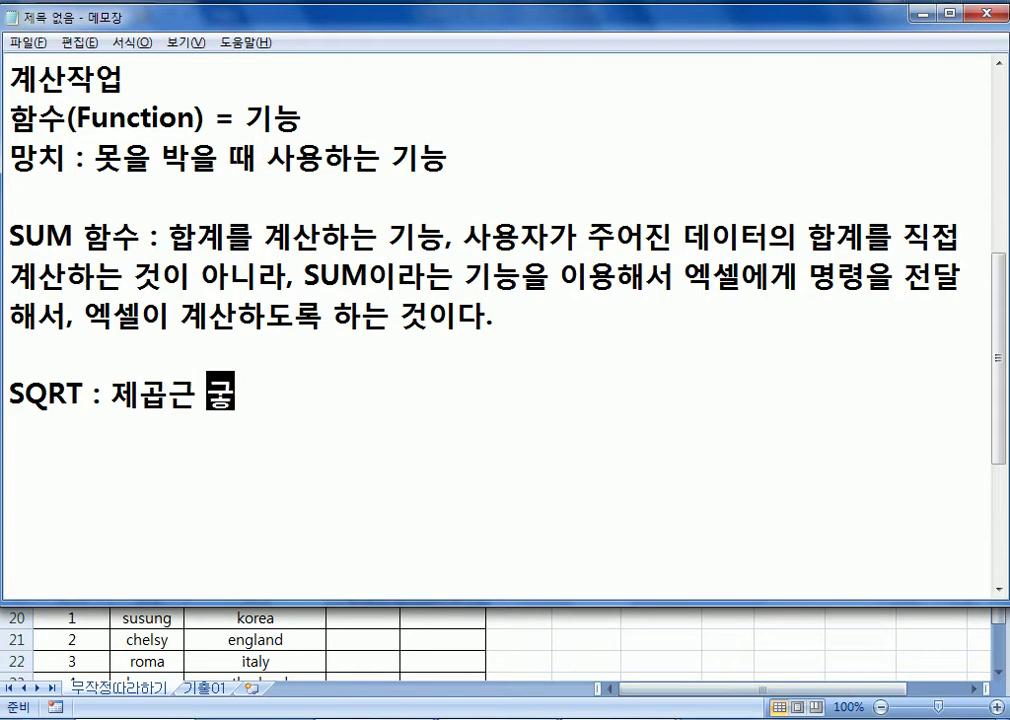
type(" 기능")
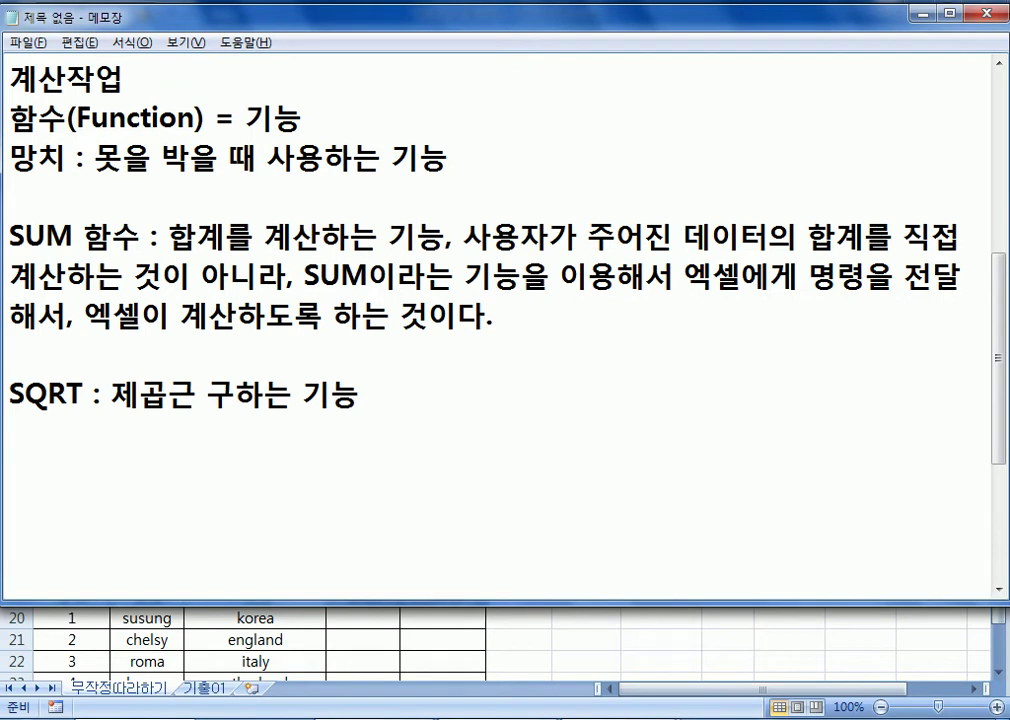
Add an example line "=SQRT(6) : " directly below the SQRT definition
key("Return")
type("=SQ")
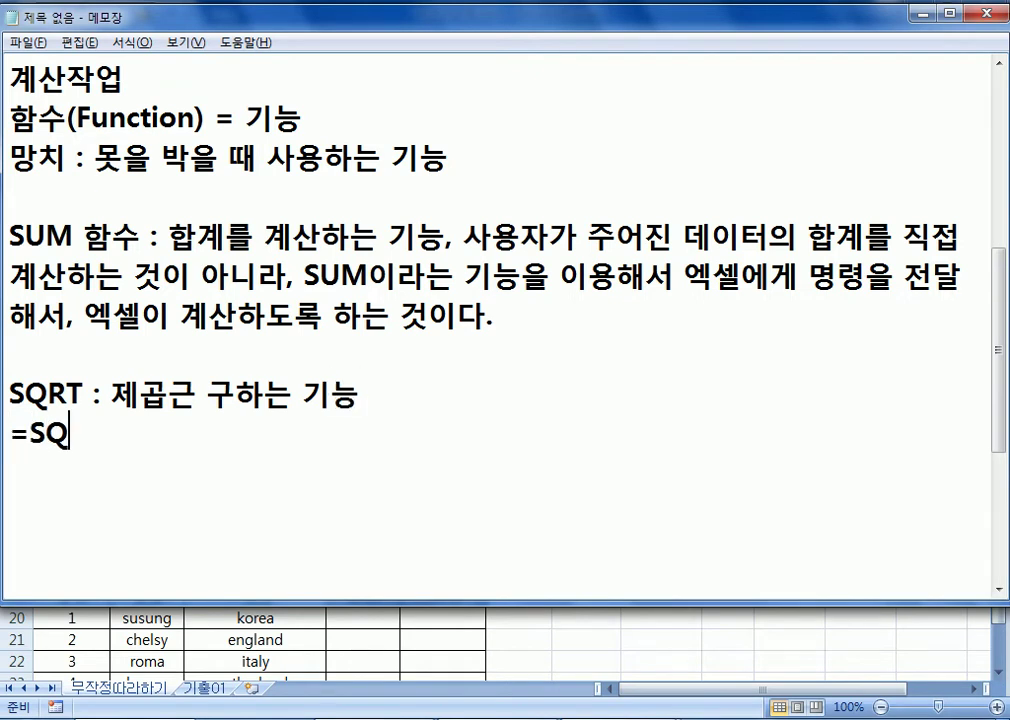
type("RT(")
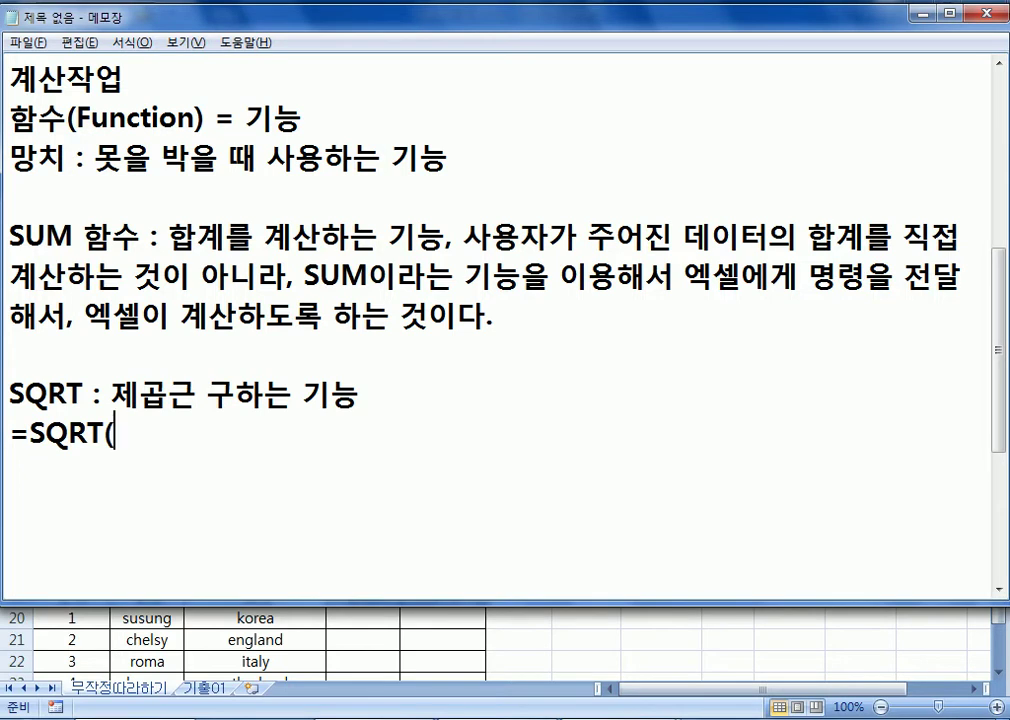
type("6) :")
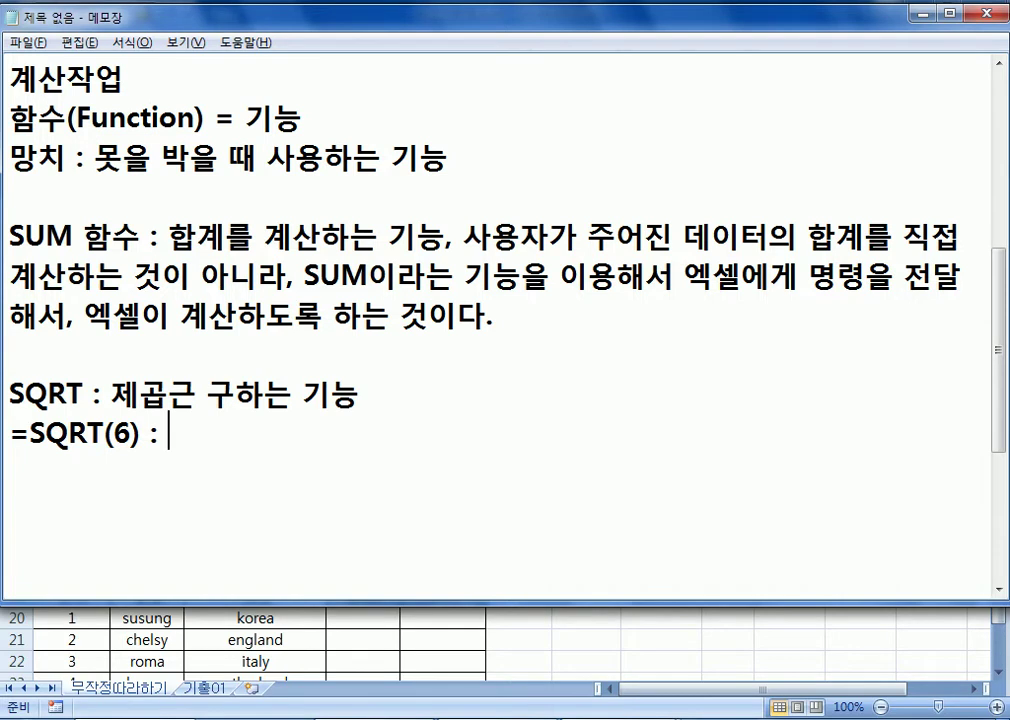
Switch to the 섹션05문제.xlsm workbook in Excel and calculate =SQRT(6) in cell I1
key("alt+Tab")
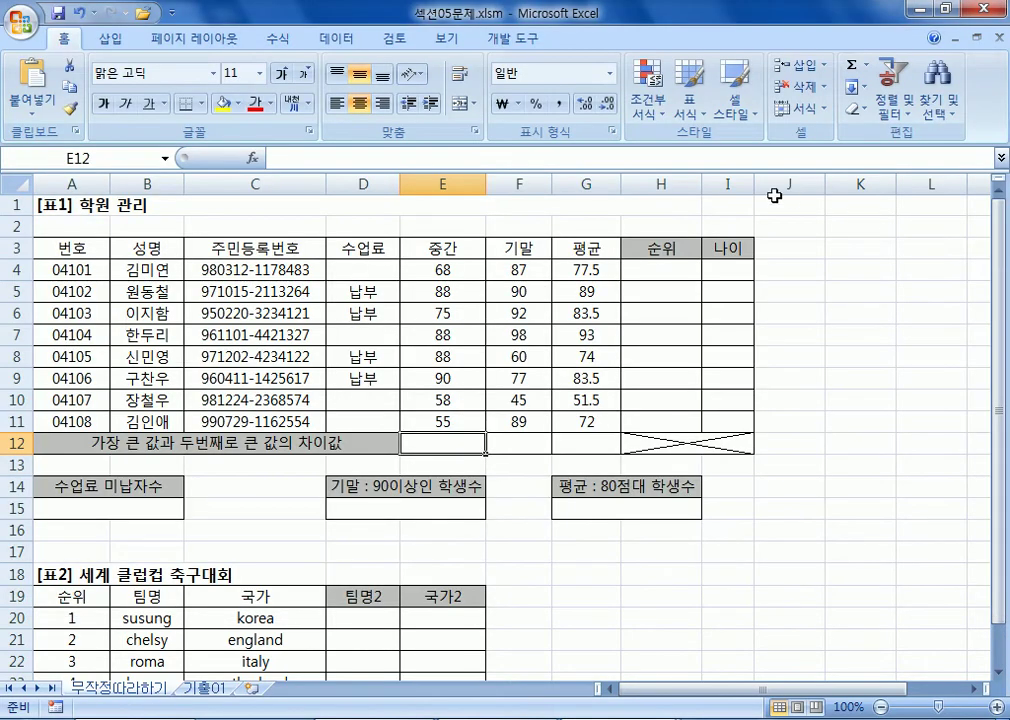
key("ctrl+Home")
left_click(723, 205)
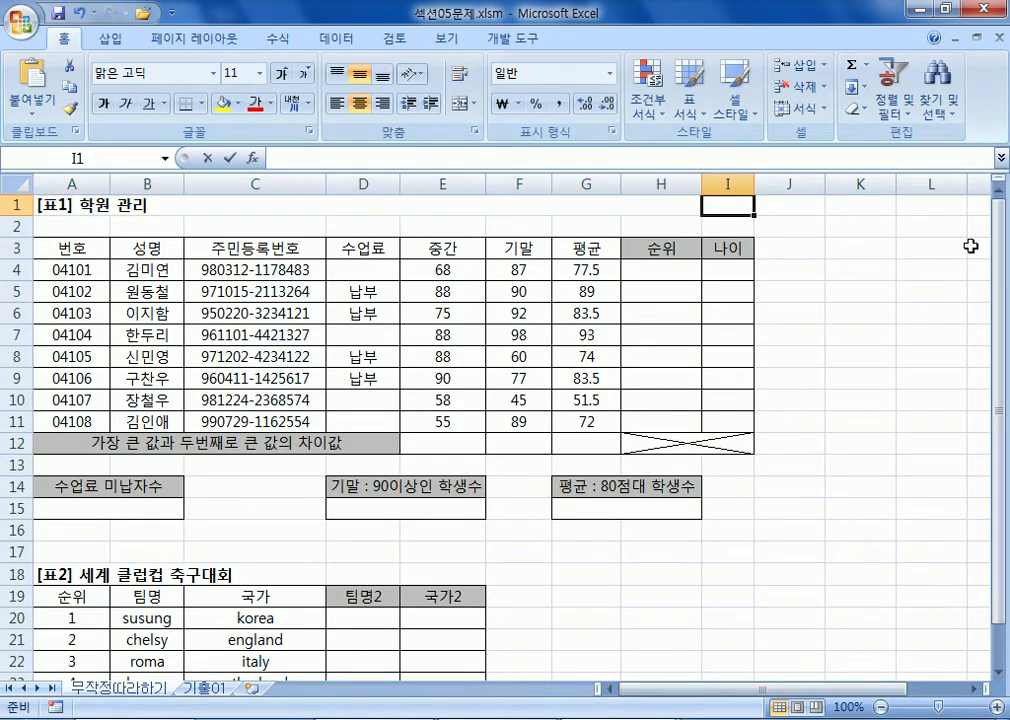
type("=ㄴㅂㄳ(6)")
key("ctrl+Return")
key("F2")
key("Left")
key("Left")
key("Left")
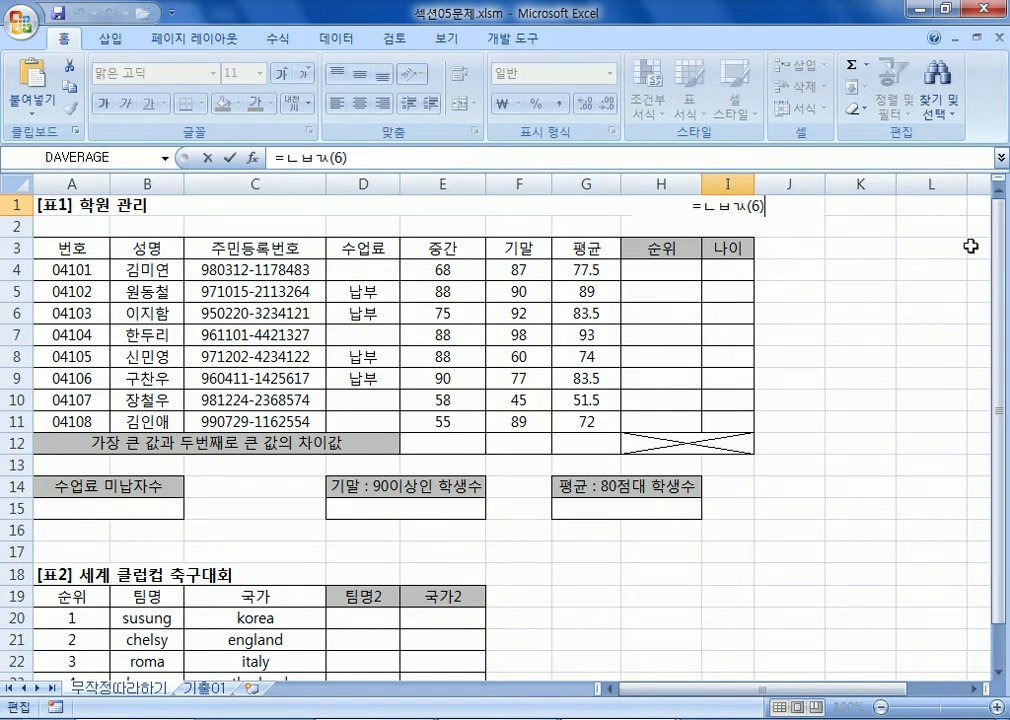
key("BackSpace")
key("BackSpace")
key("BackSpace")
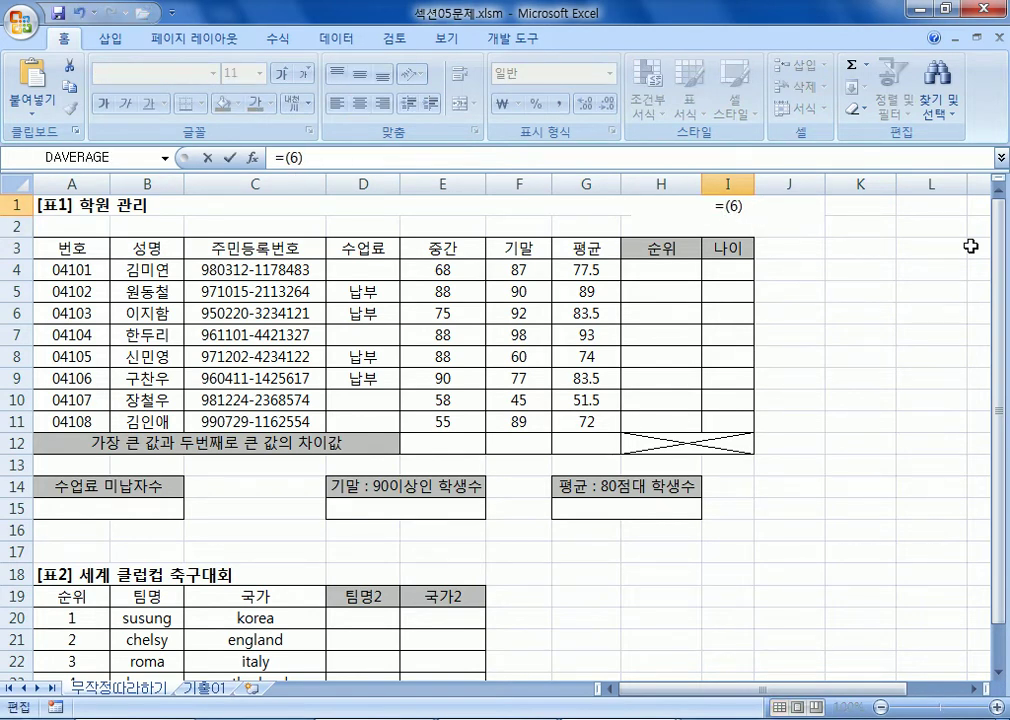
type("SQRT")
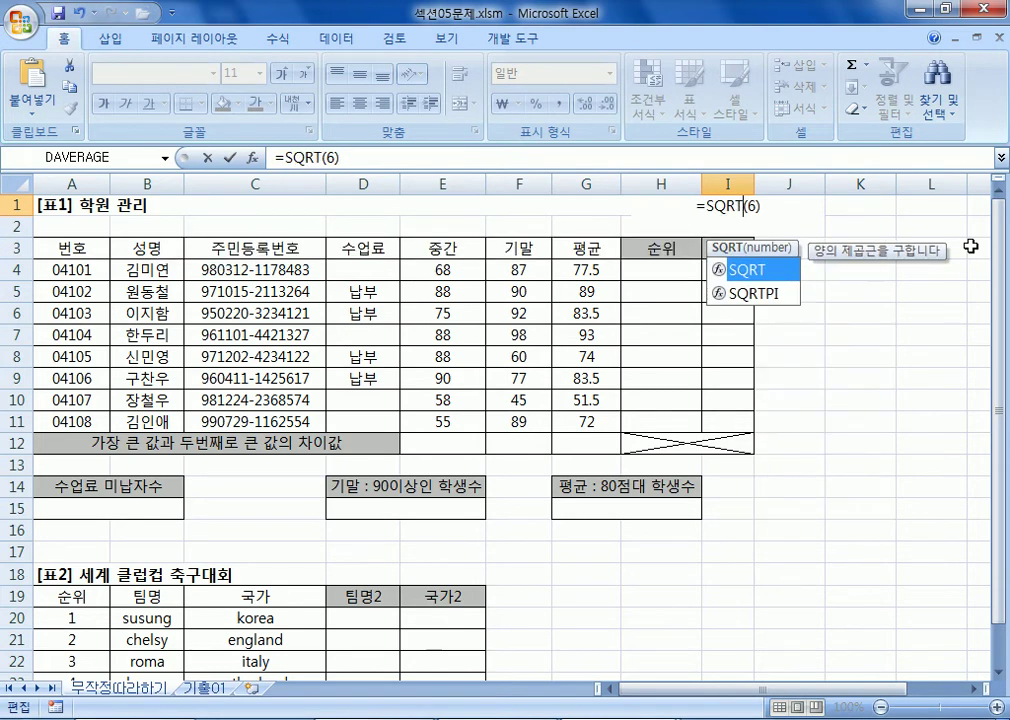
key("Return")
key("Up")
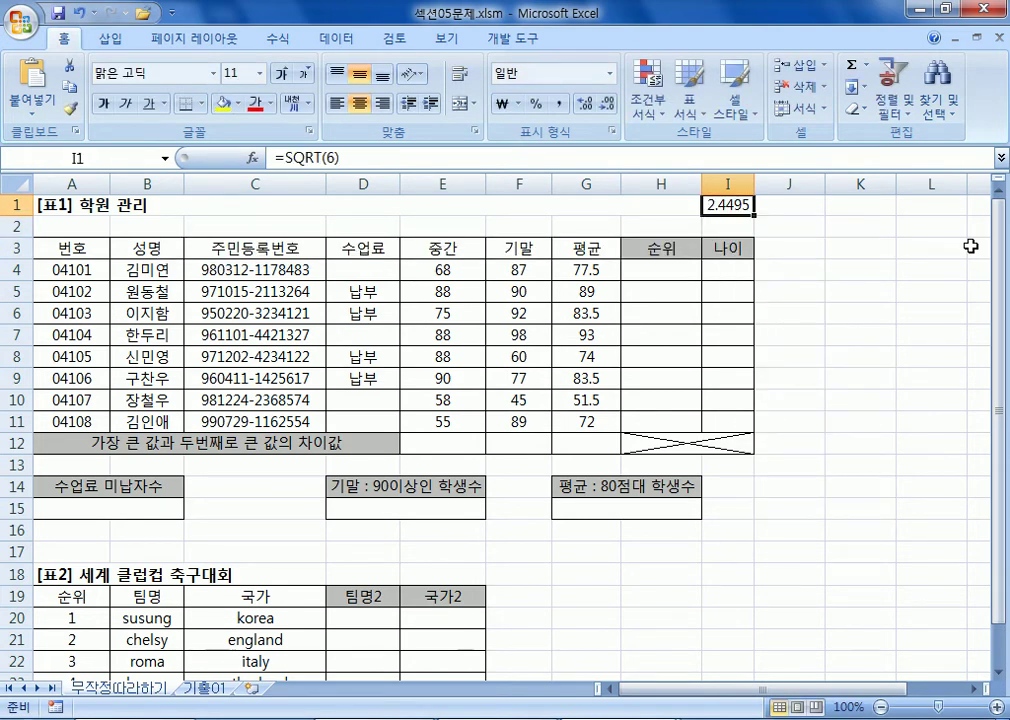
Copy the I1 result into the Notepad notes after "=SQRT(6) : " and clear cell I1 in the workbook
key("ctrl+c")
key("alt+Tab")
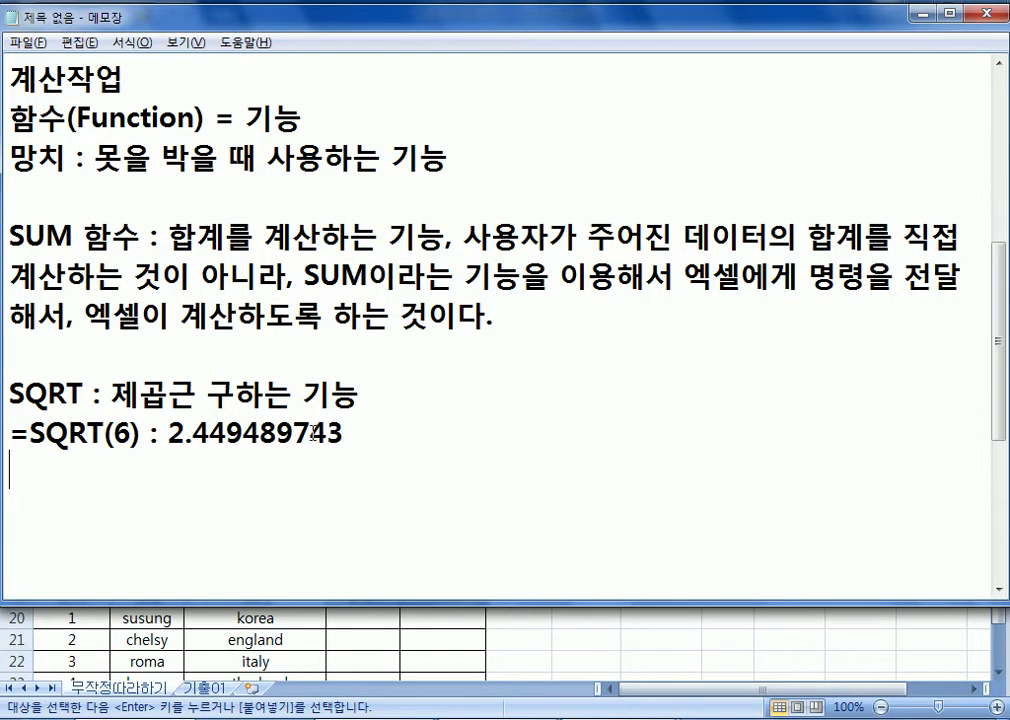
key("alt+Tab")
key("Delete")
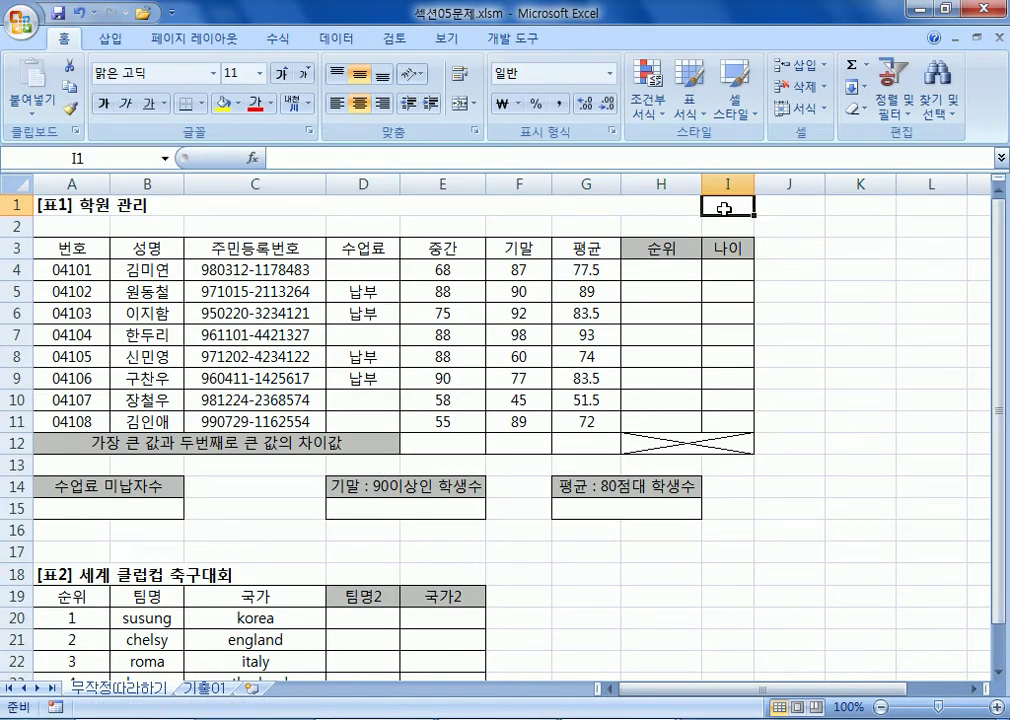
Return to the Notepad notes and highlight the word SUM in the "SUM 함수" entry
key("alt+Tab")
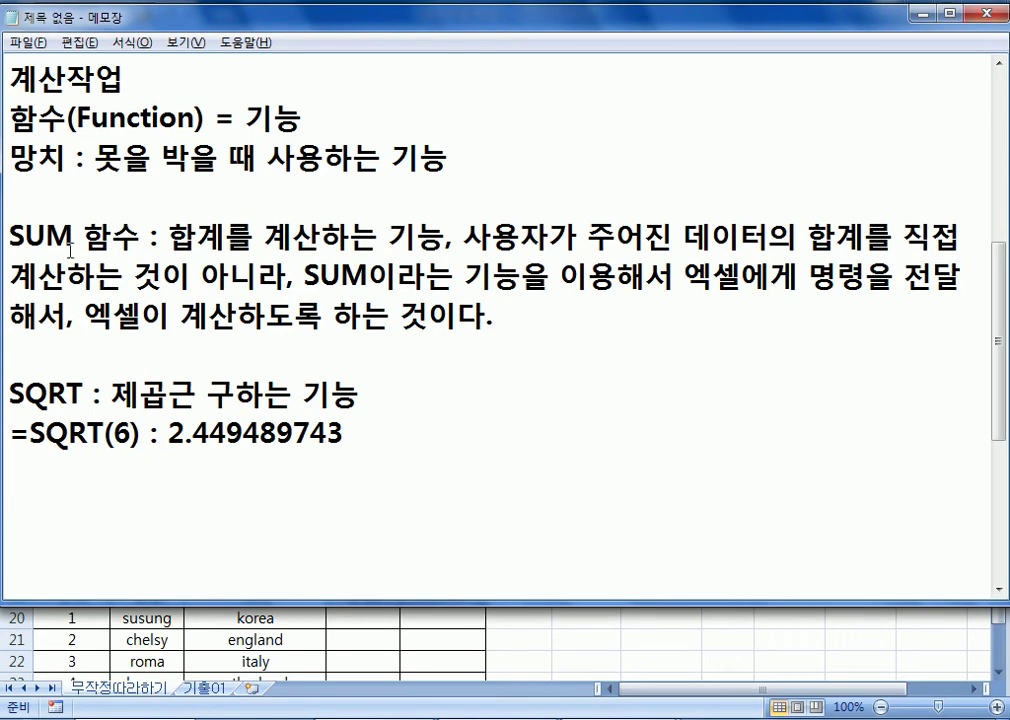
left_click_drag(77, 237, 10, 237)
left_click(115, 464)
Switch to the Excel workbook, review the 중간 scores and select cell E12 below them
key("alt+Tab")
left_click(466, 276)
left_click_drag(466, 283, 459, 430)
left_click(444, 447)
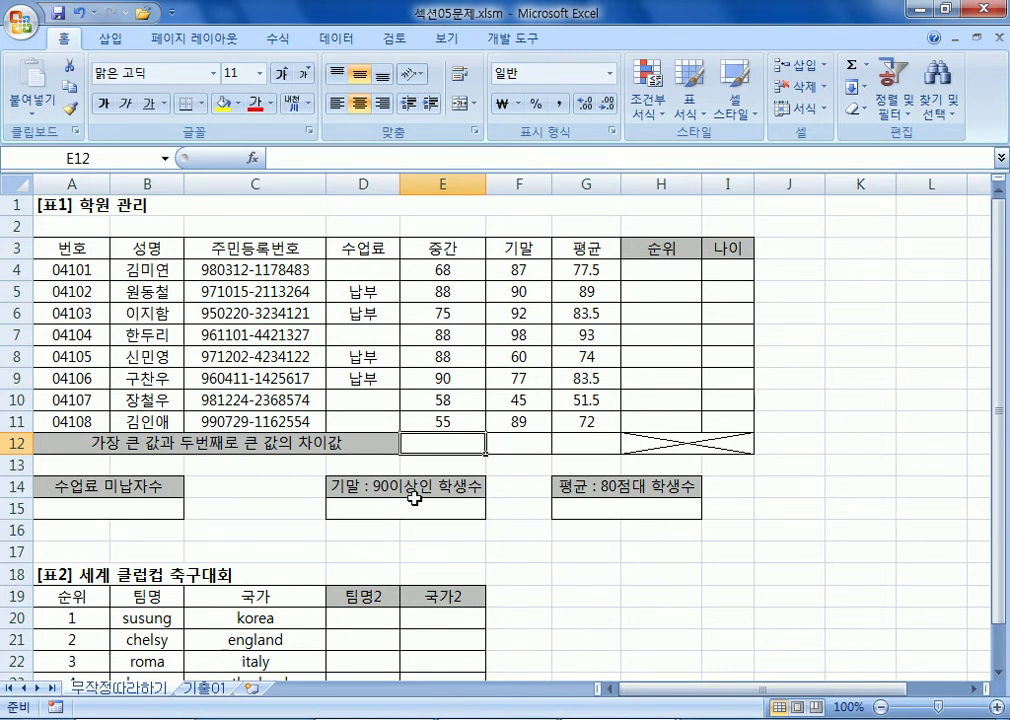
scroll(414, 497, "up", 1)
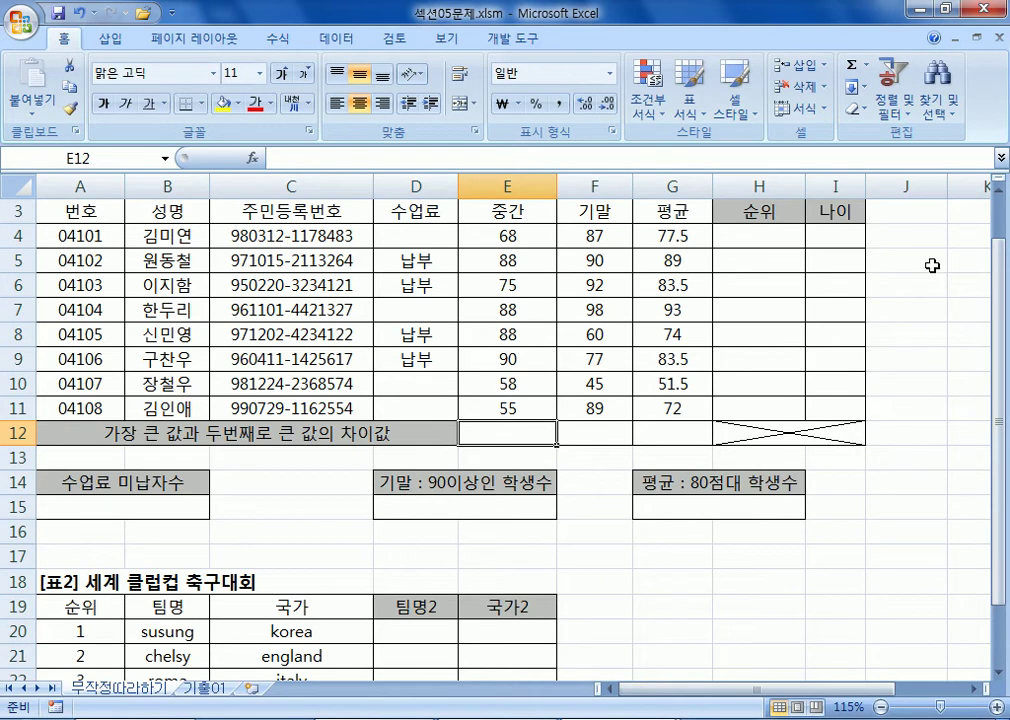
left_click(998, 195)
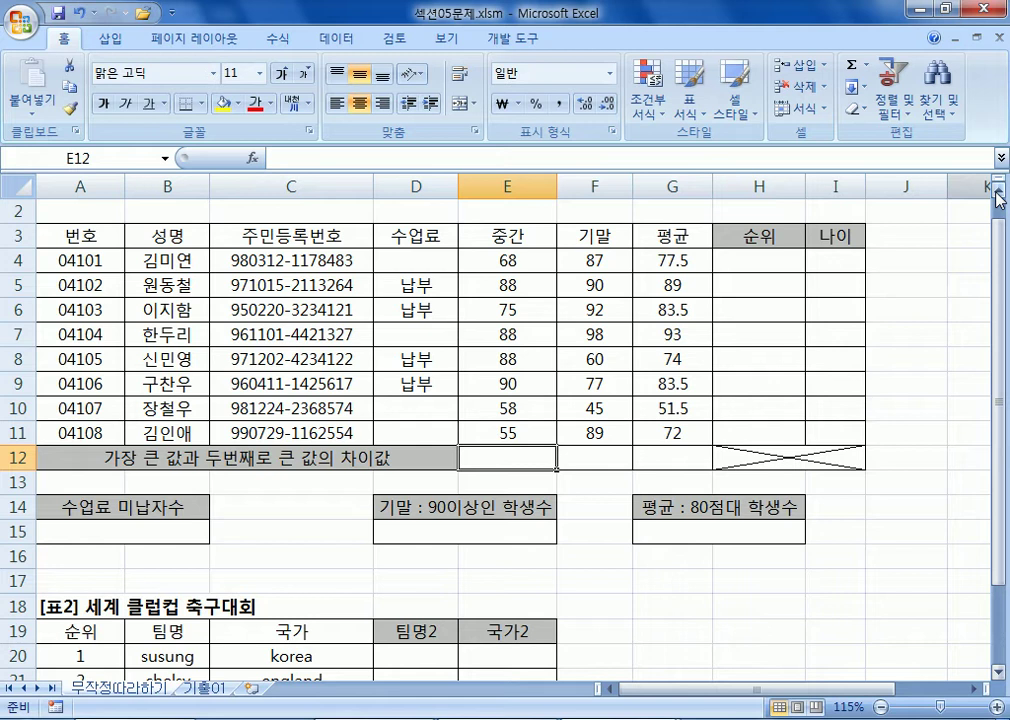
Begin a formula in E12 with =MA and check the description of the suggested MAX function
type("=")
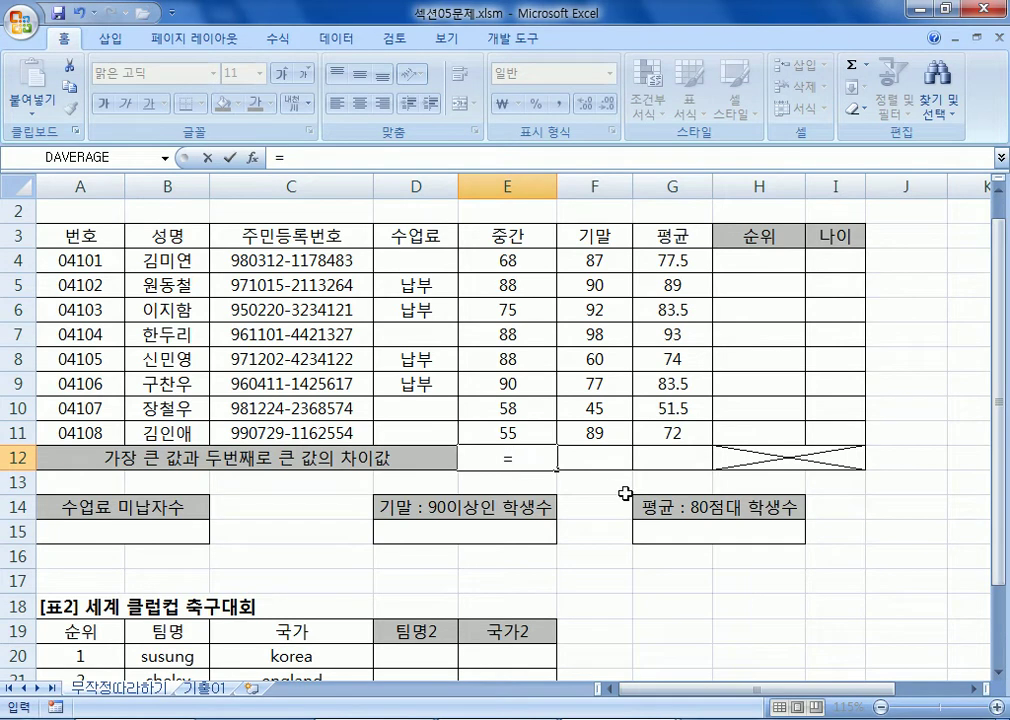
type("M")
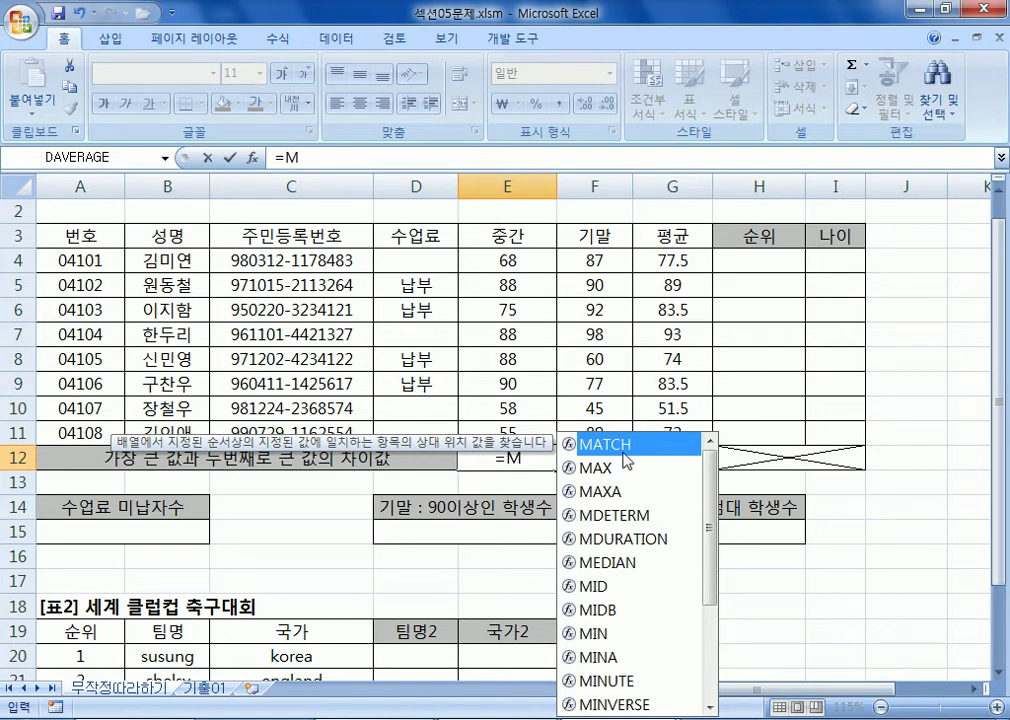
type("A")
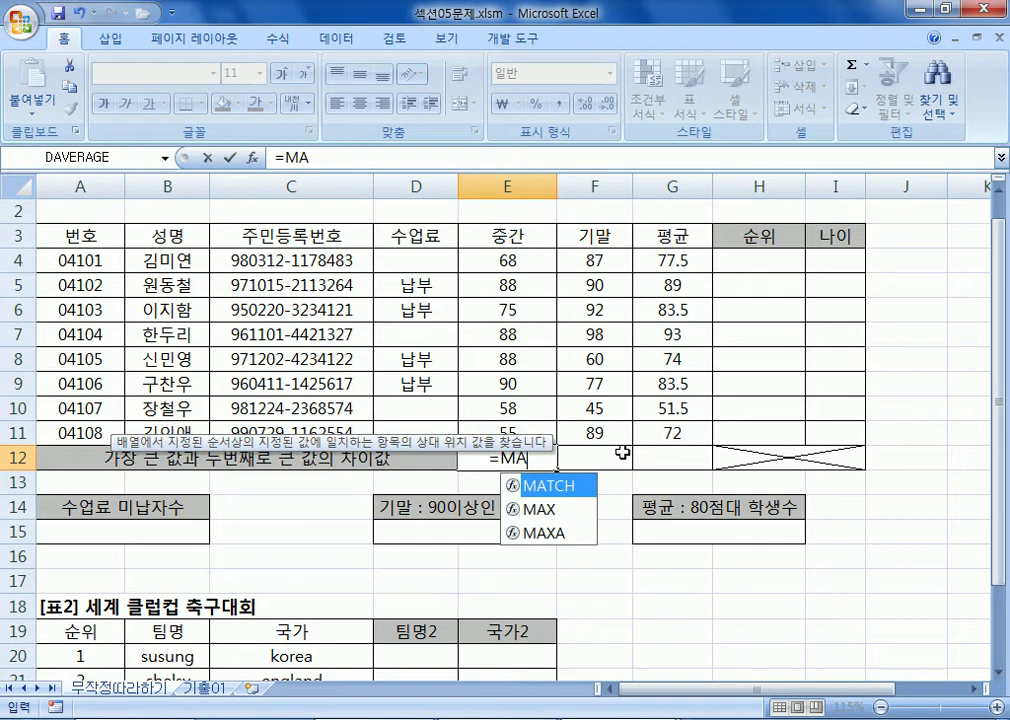
left_click(546, 513)
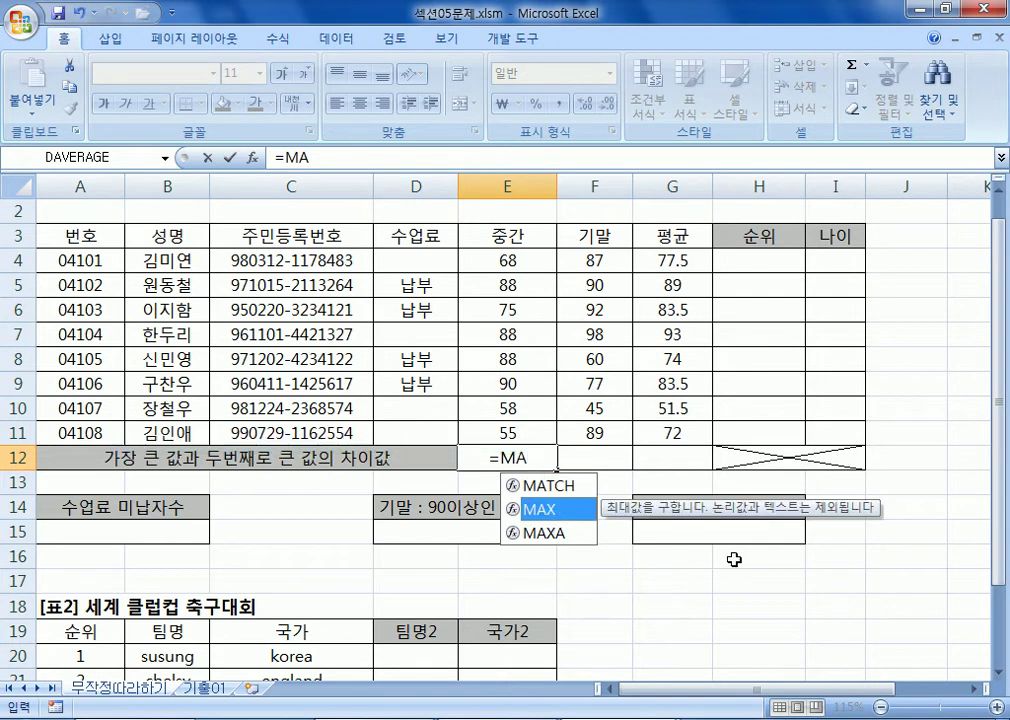
left_click(525, 460)
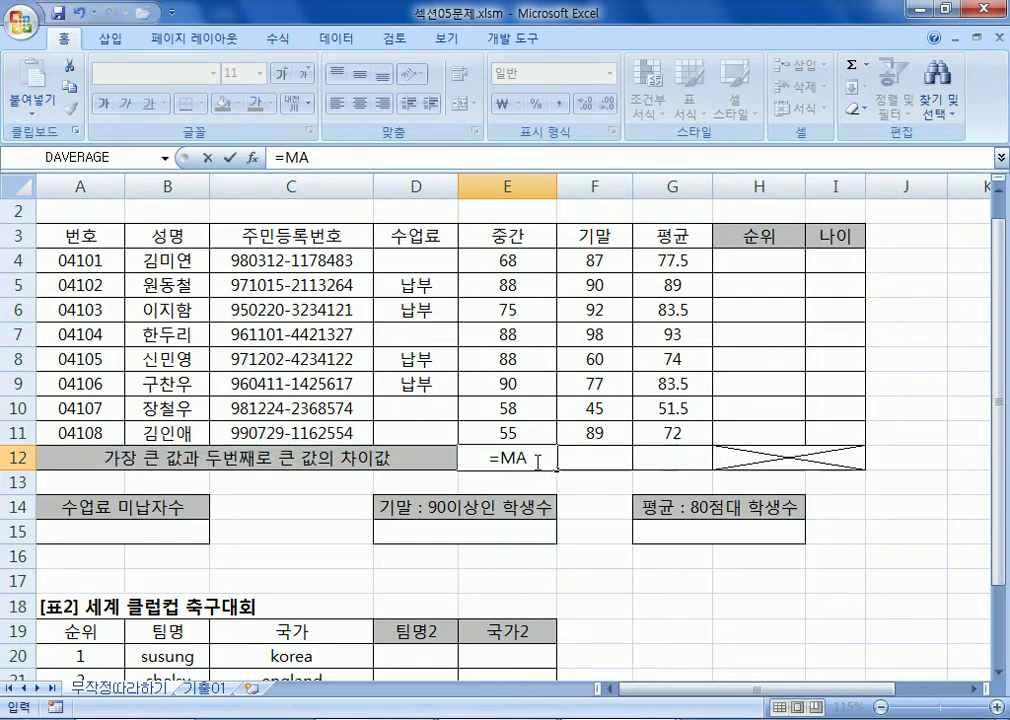
Shorten the E12 formula to =M and browse the suggested functions around MATCH and MAX
key("BackSpace")
key("BackSpace")
type("M")
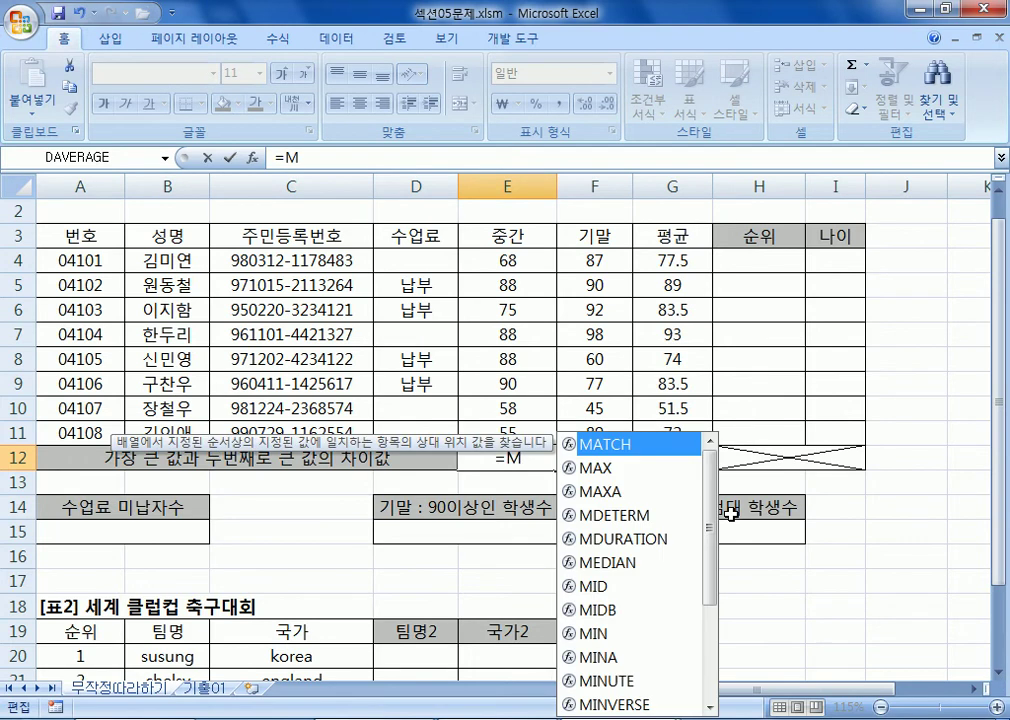
key("Down")
key("Down")
key("Down")
key("Down")
key("Up")
key("Up")
key("Up")
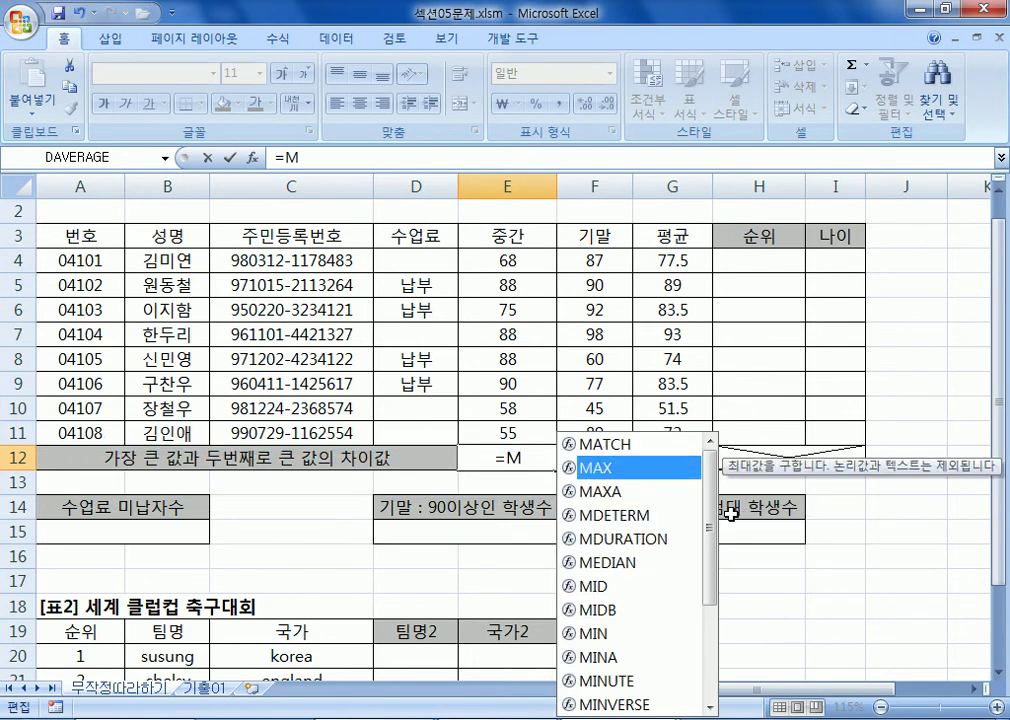
key("Down")
key("Down")
key("Down")
key("Up")
key("Up")
key("Up")
key("Up")
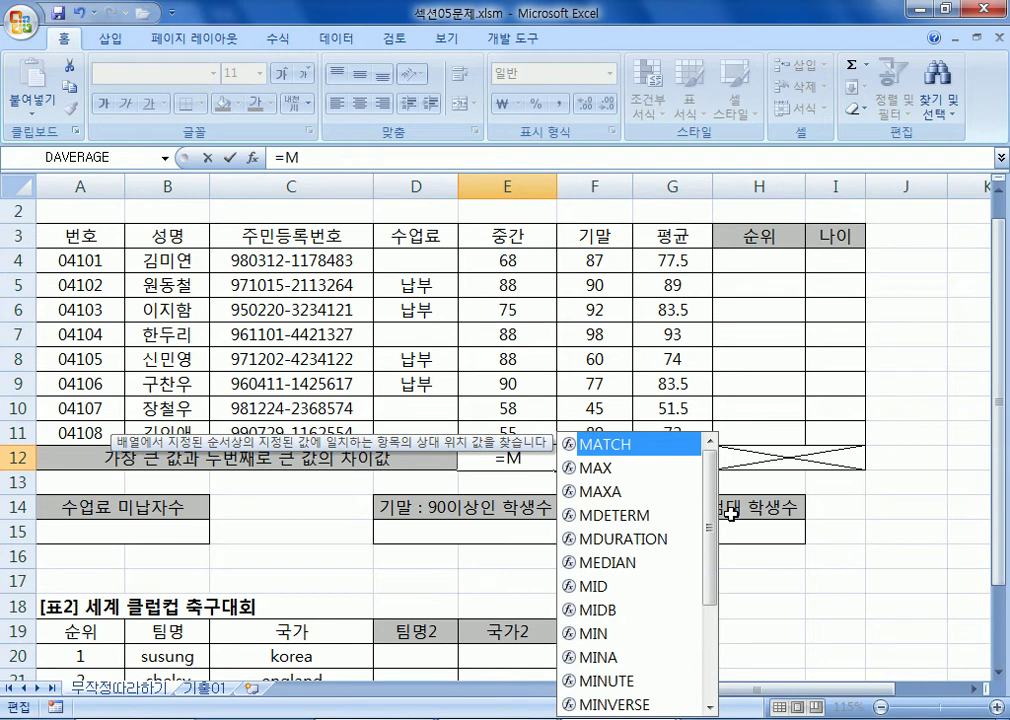
Insert the suggested MAX function into the E12 formula and cancel the entry
left_click(600, 468)
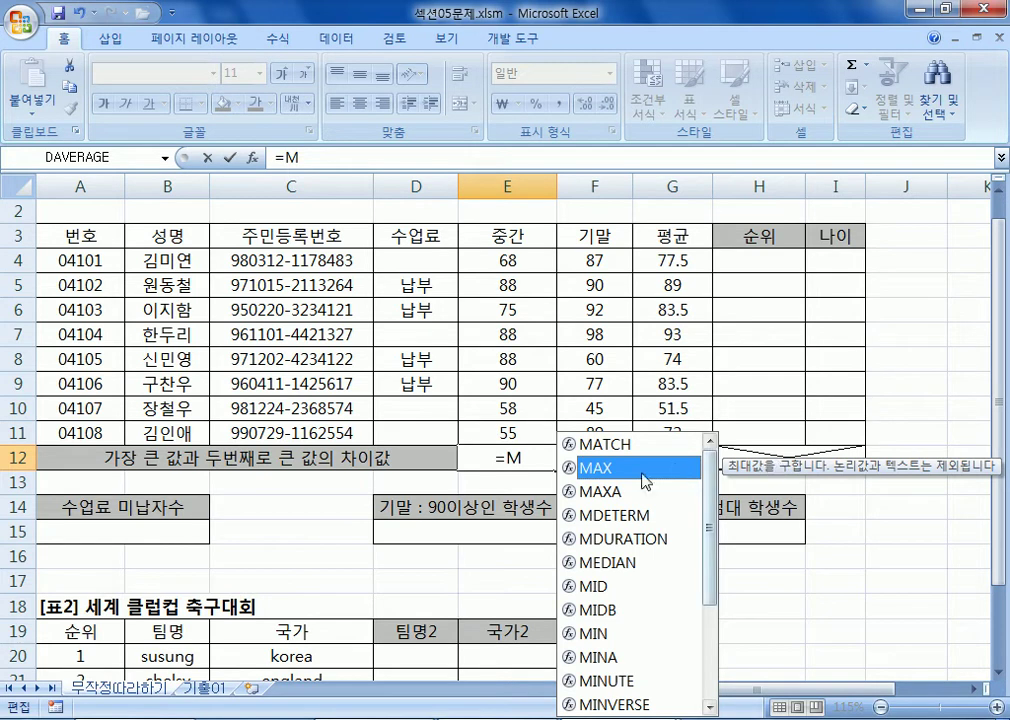
double_click(608, 474)
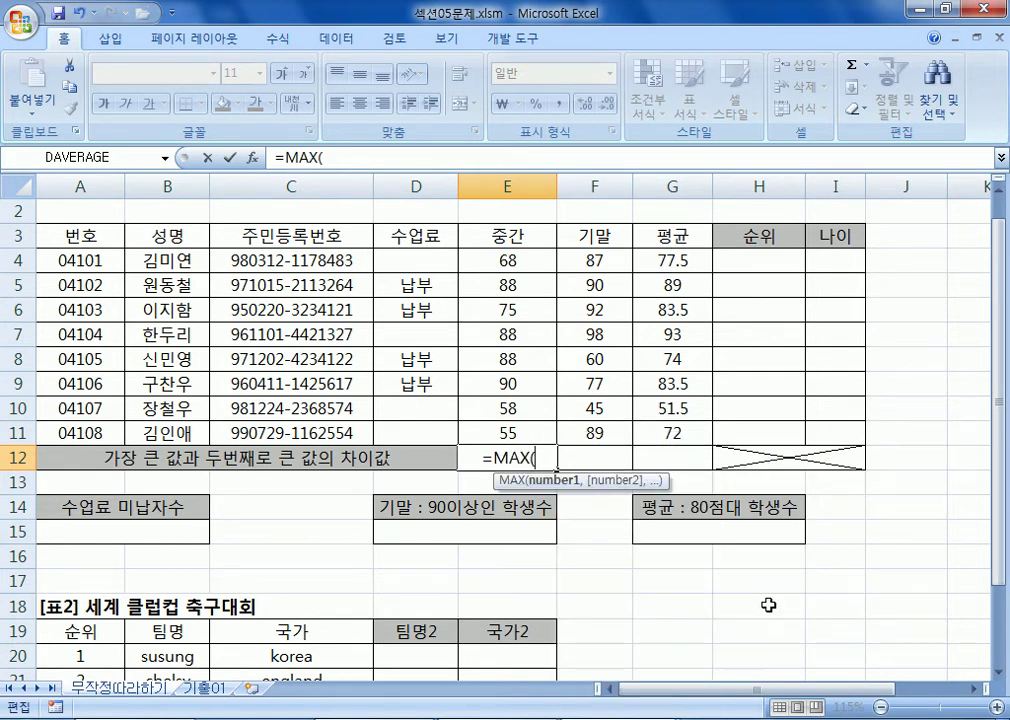
key("Escape")
Begin the E12 formula again by autocompleting =MAX( and discard the entry
type("=MAX")
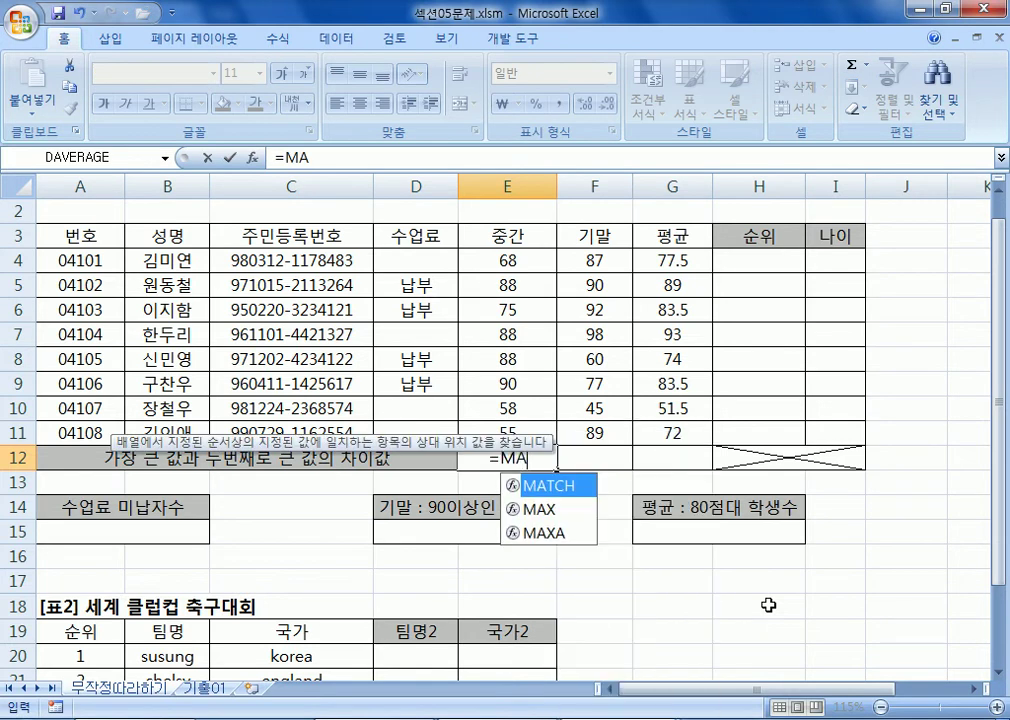
key("Tab")
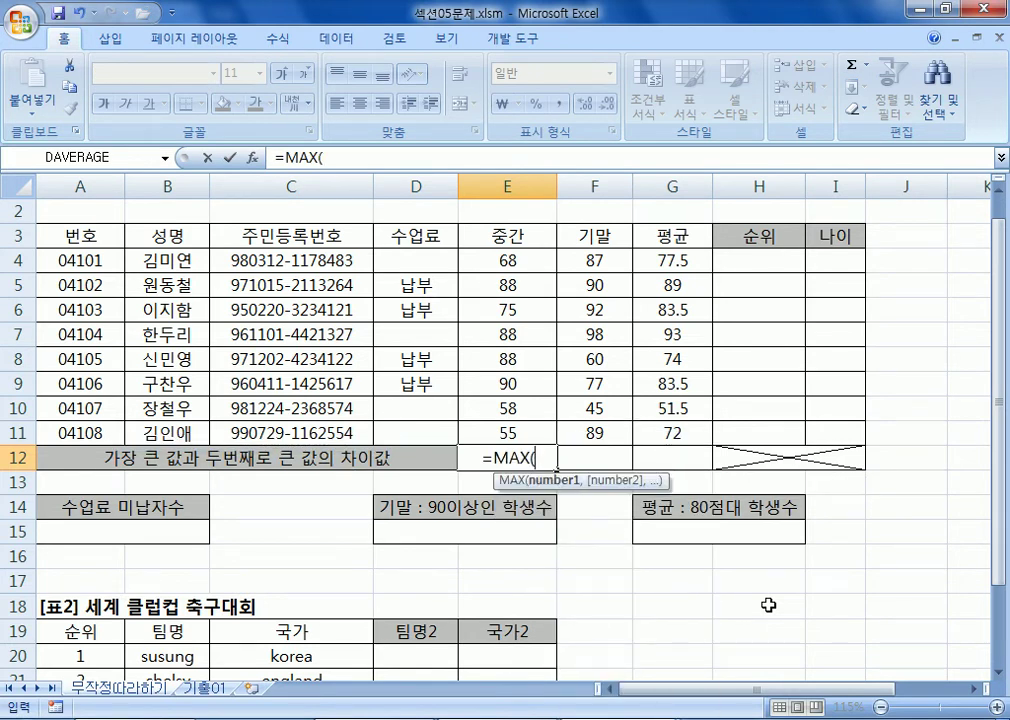
key("Escape")
Begin the E12 formula as =MAX( using the suggested MAX function, and move the argument hint aside
type("=M")
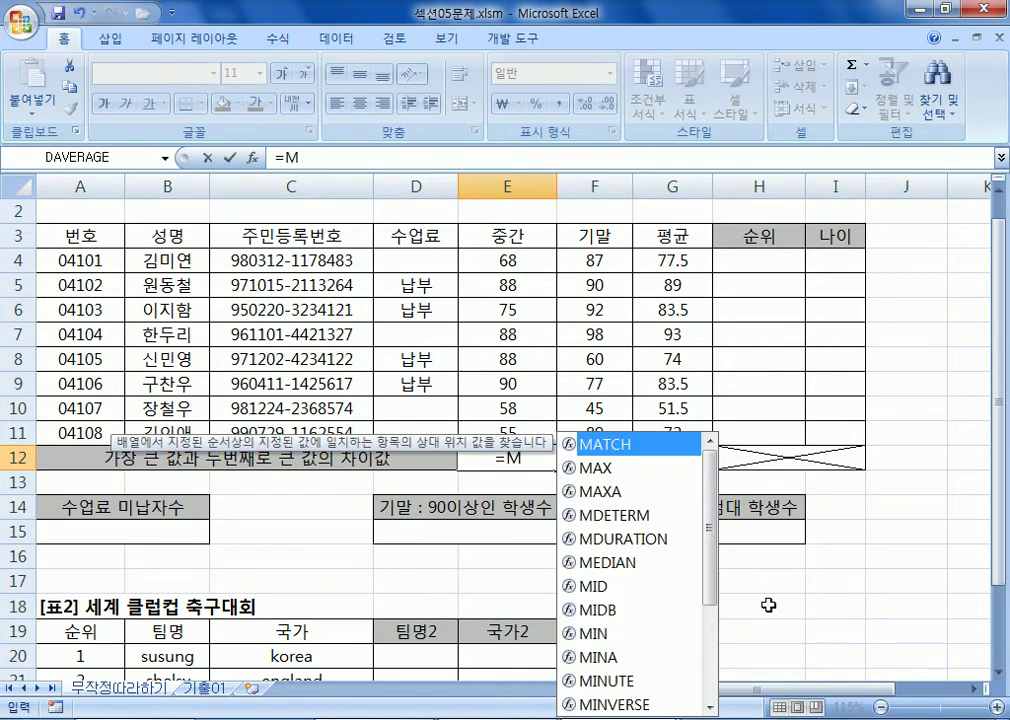
scroll(768, 605, "up", 1)
left_click(592, 468)
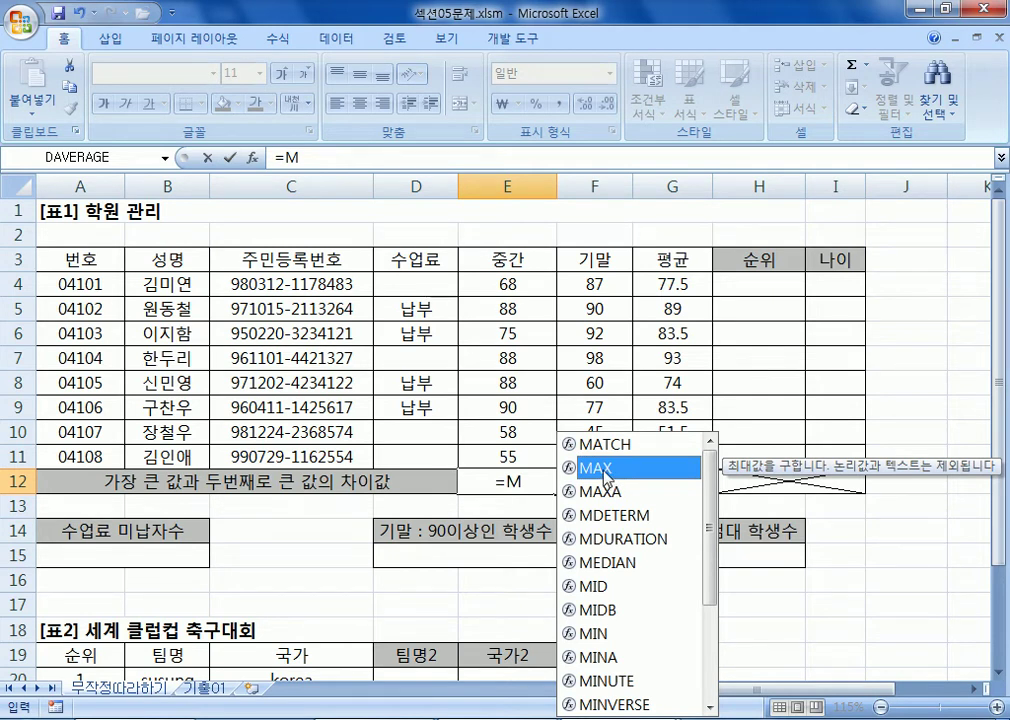
double_click(604, 468)
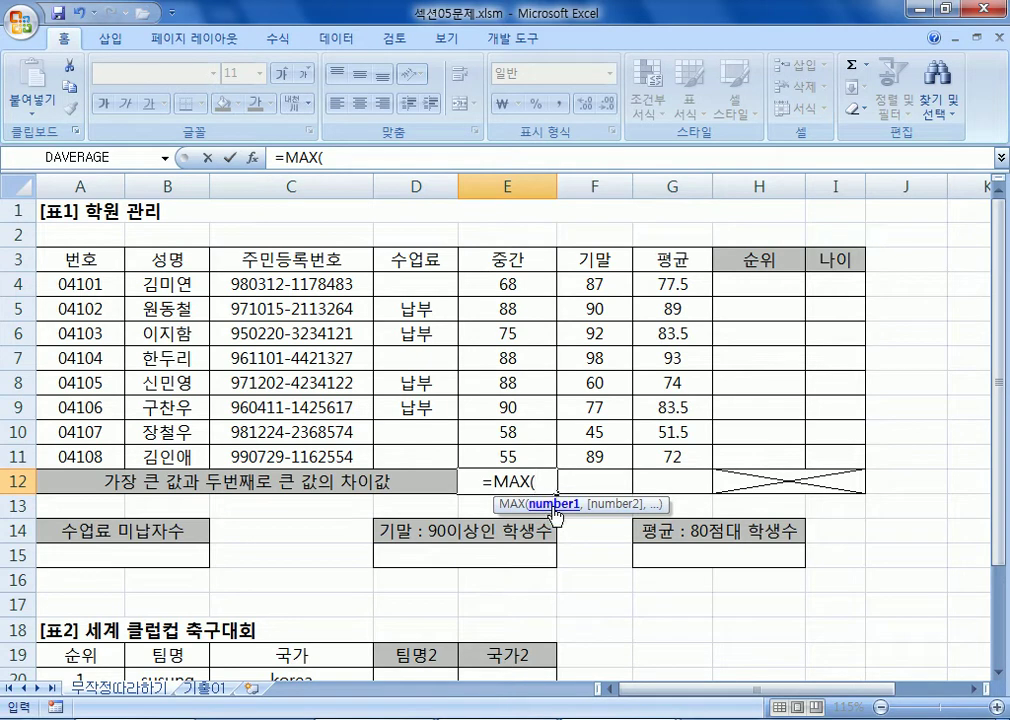
left_click_drag(634, 508, 473, 513)
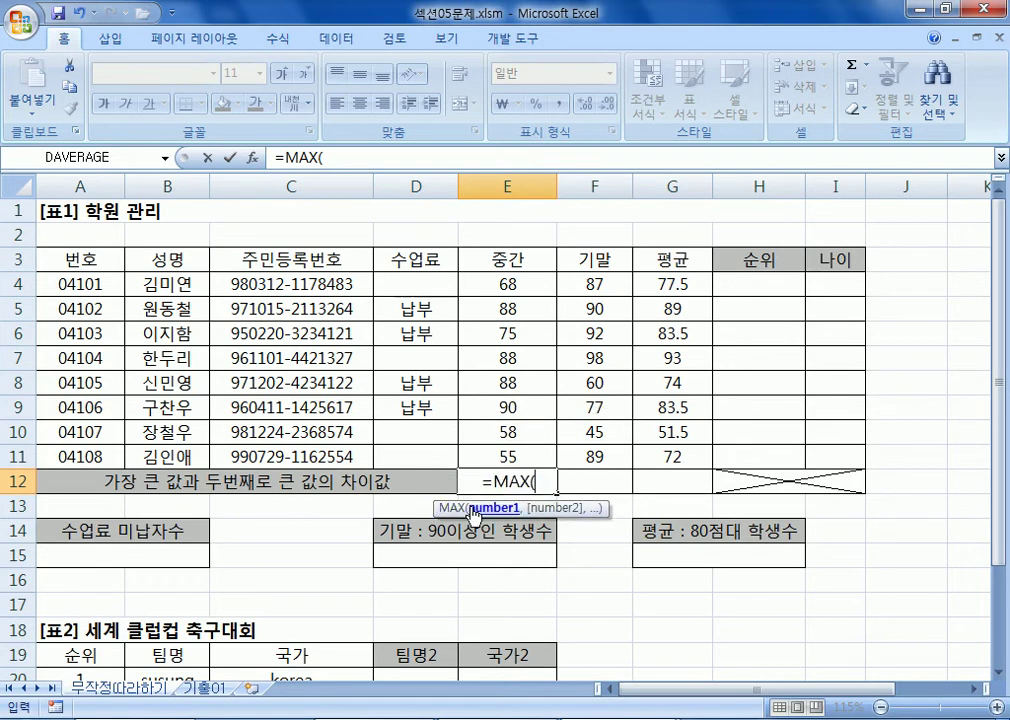
Add cells E4, E5 and E6 as separate comma-delimited arguments of the MAX formula in E12
left_click(525, 284)
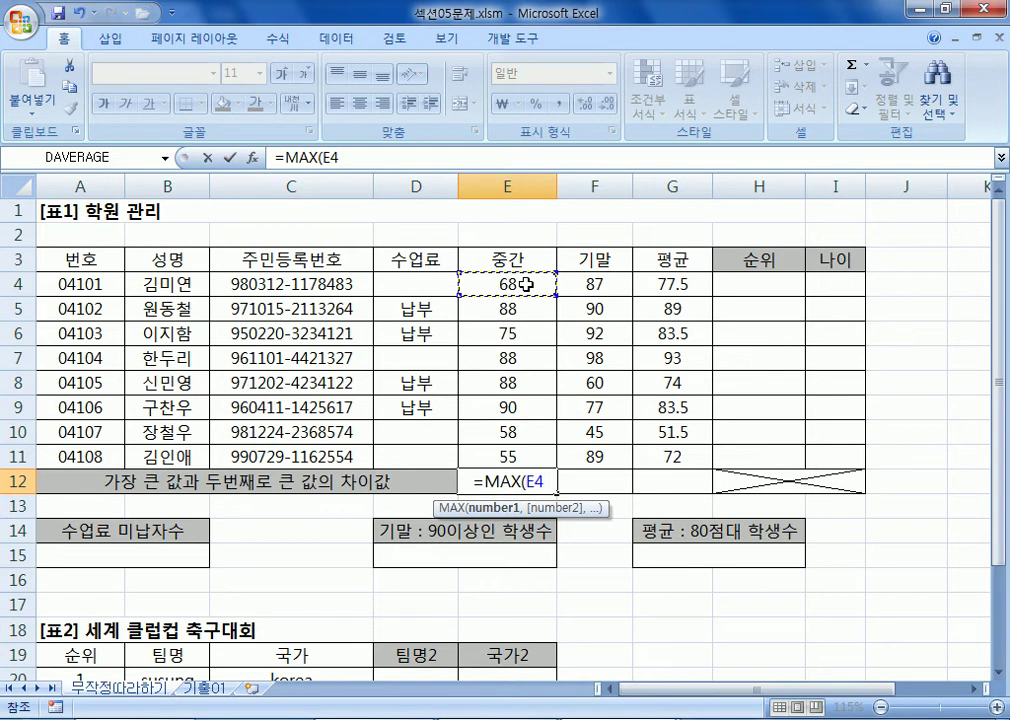
type(",")
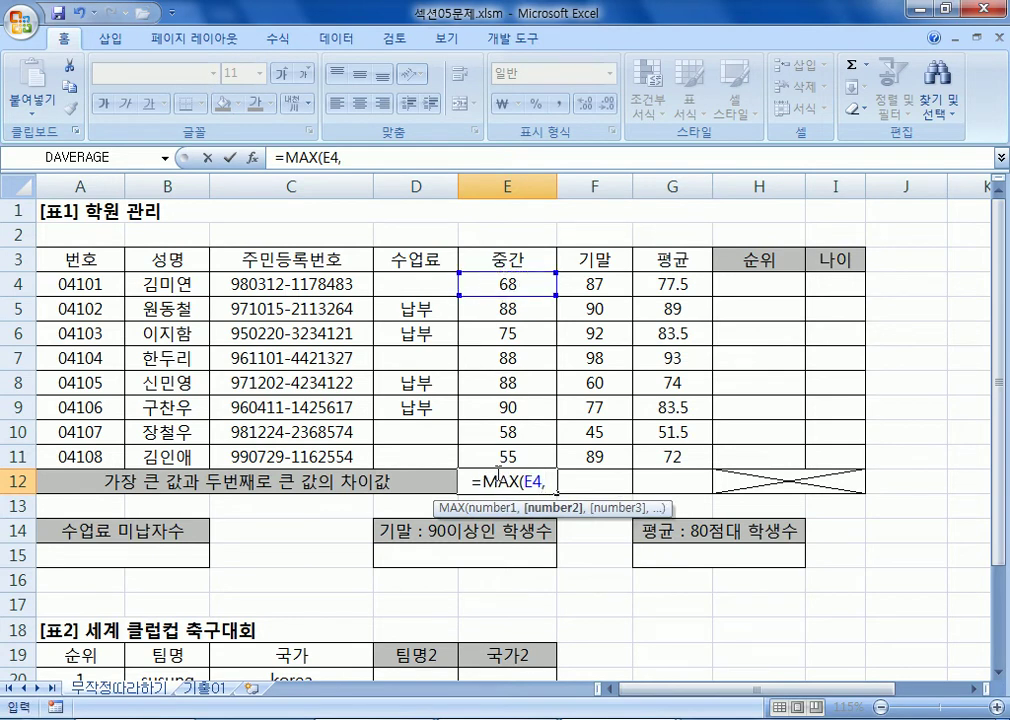
left_click(530, 310)
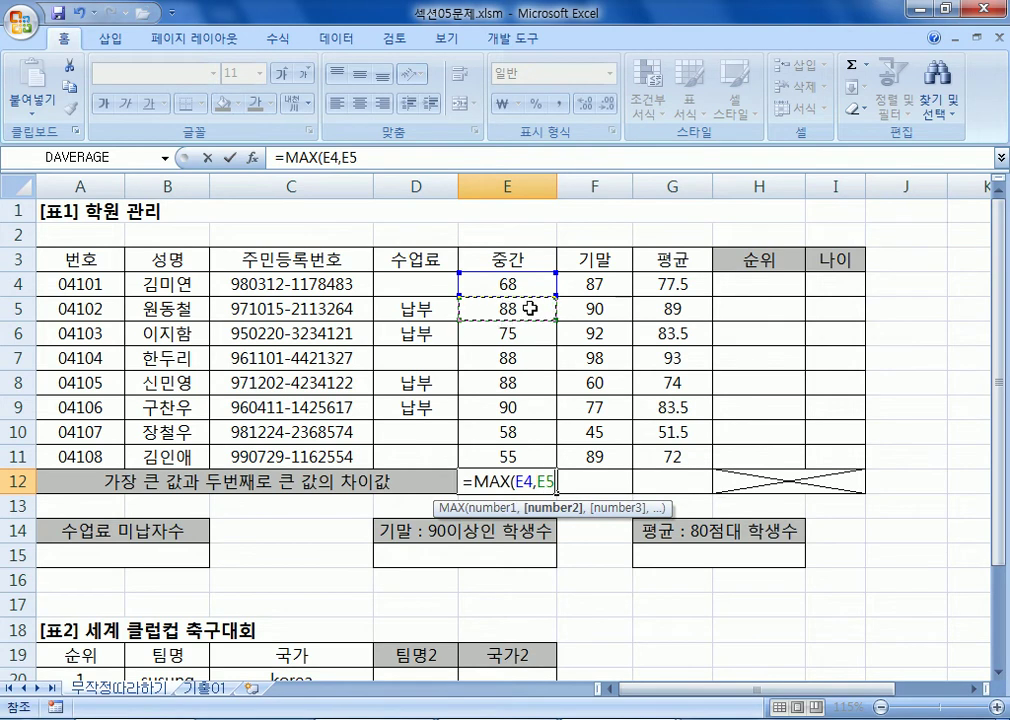
type(",")
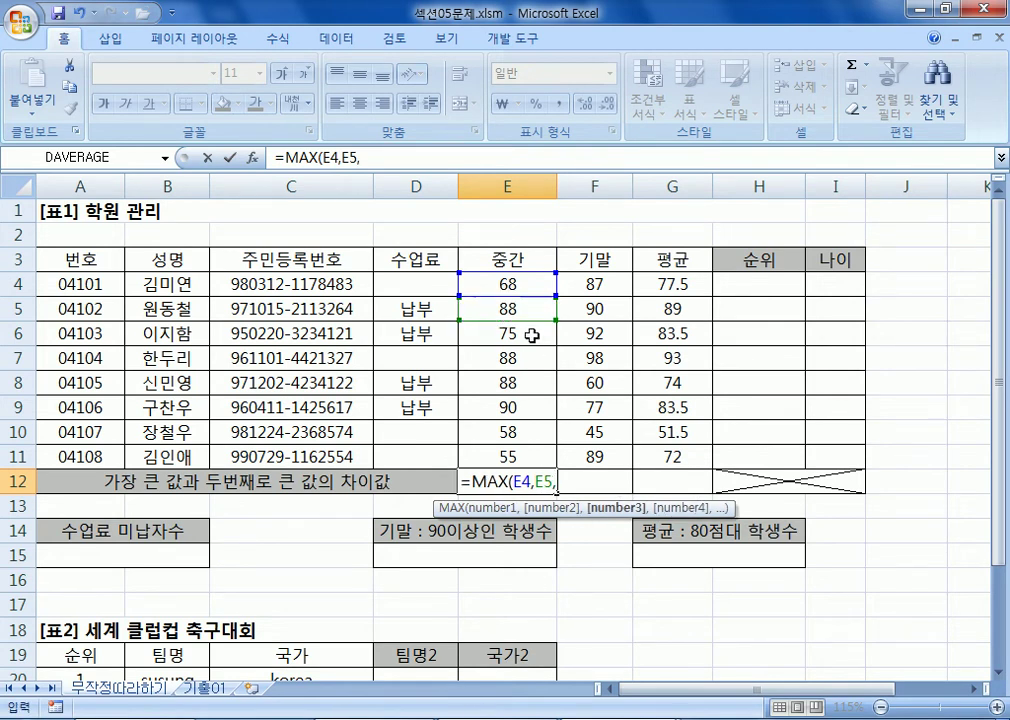
left_click(530, 337)
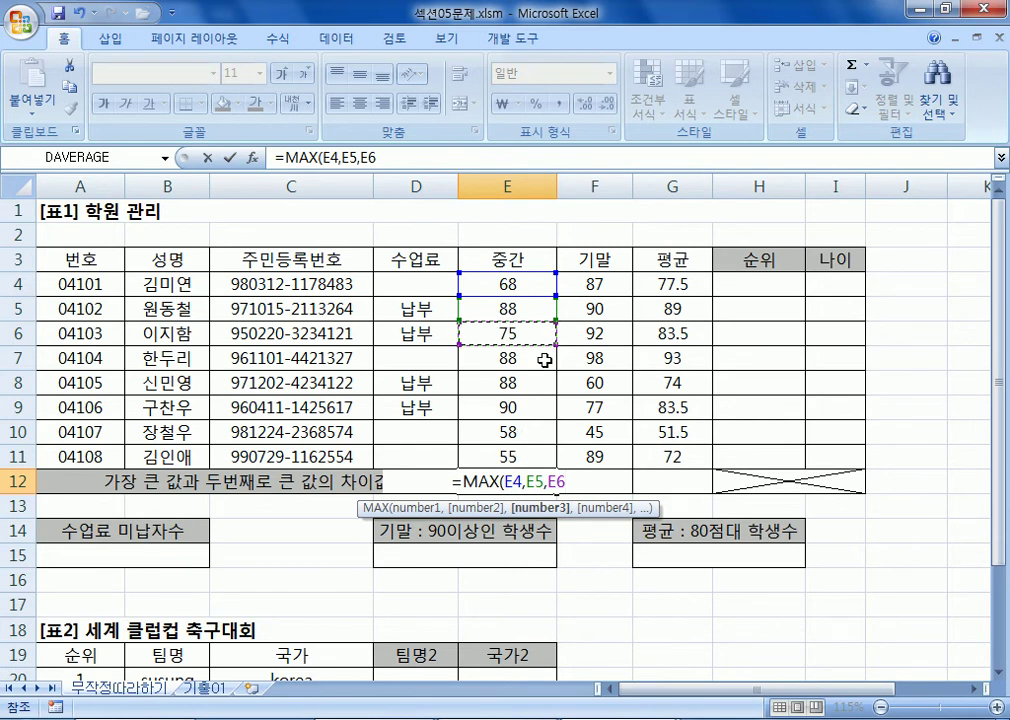
Replace the individual MAX arguments in E12 with the range E4:E11 and complete the formula =MAX(E4:E11)
left_click_drag(513, 483, 566, 483)
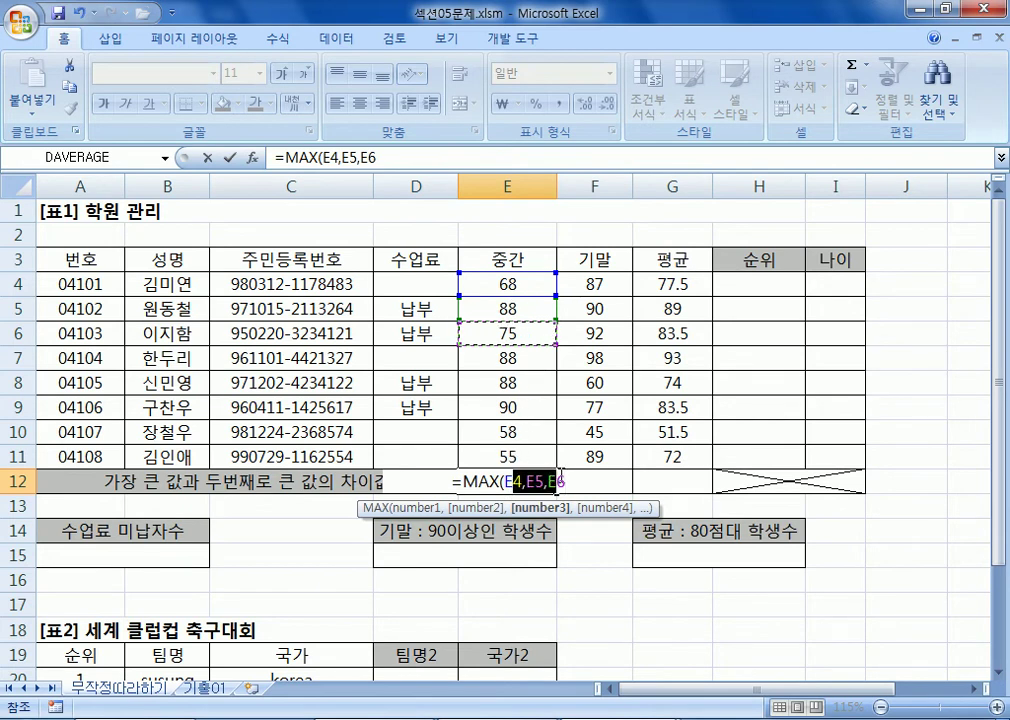
key("BackSpace")
key("BackSpace")
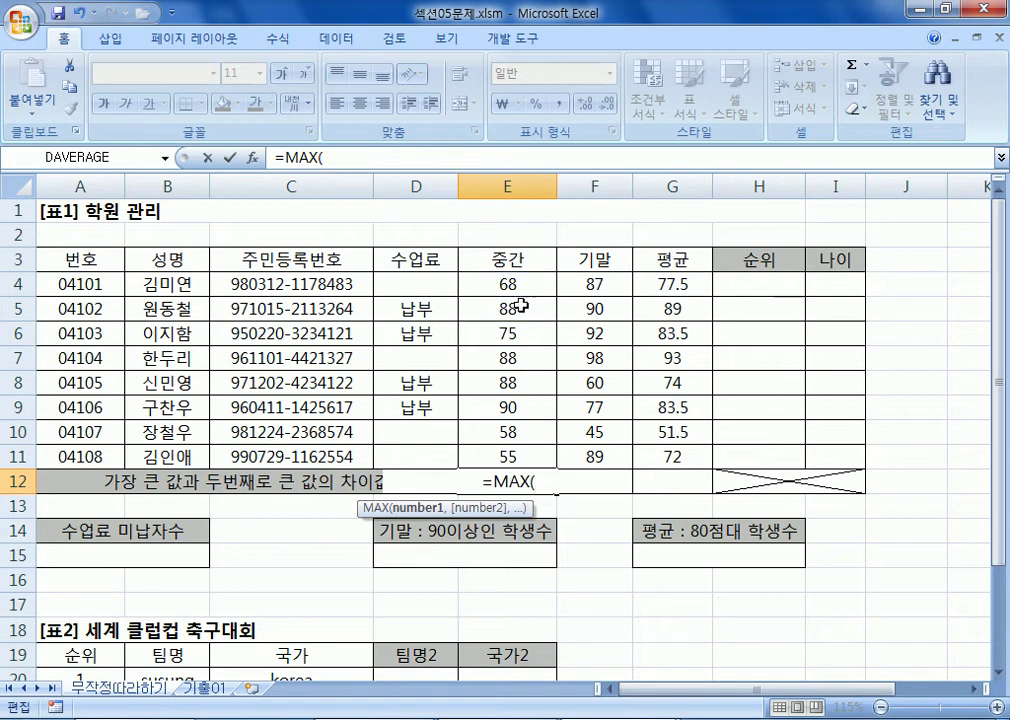
left_click_drag(518, 286, 510, 457)
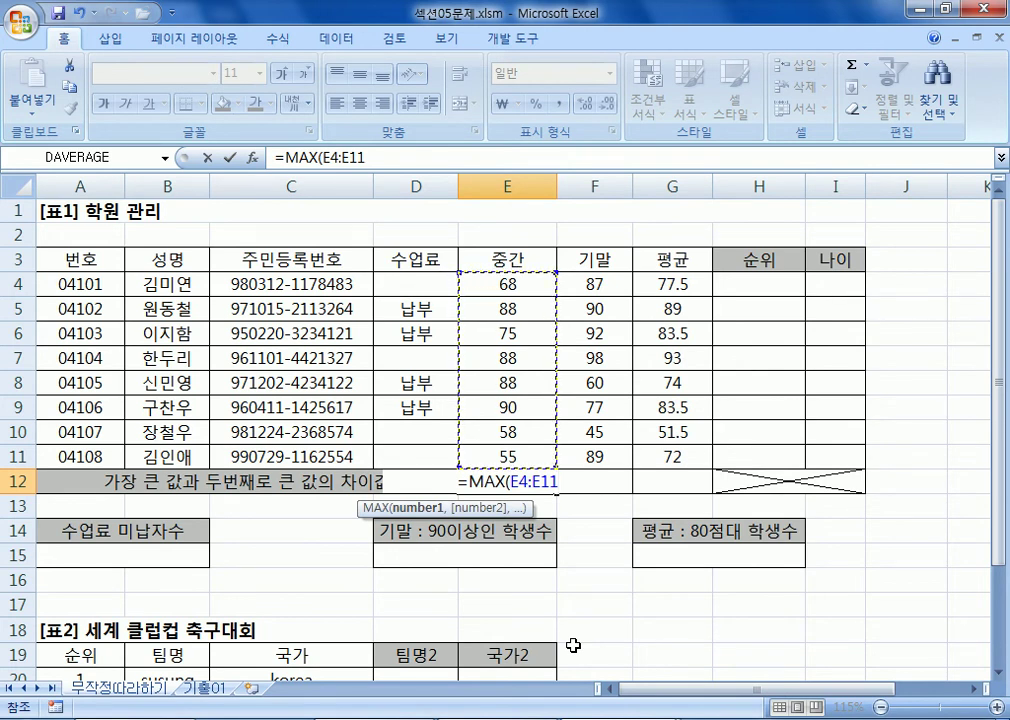
type(")")
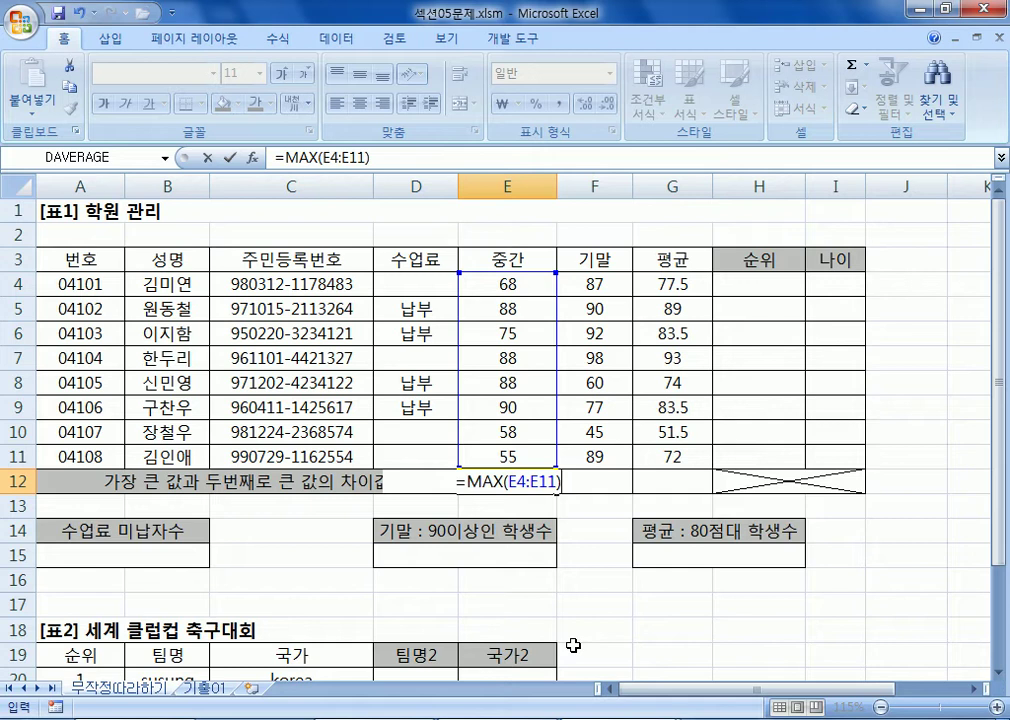
key("Return")
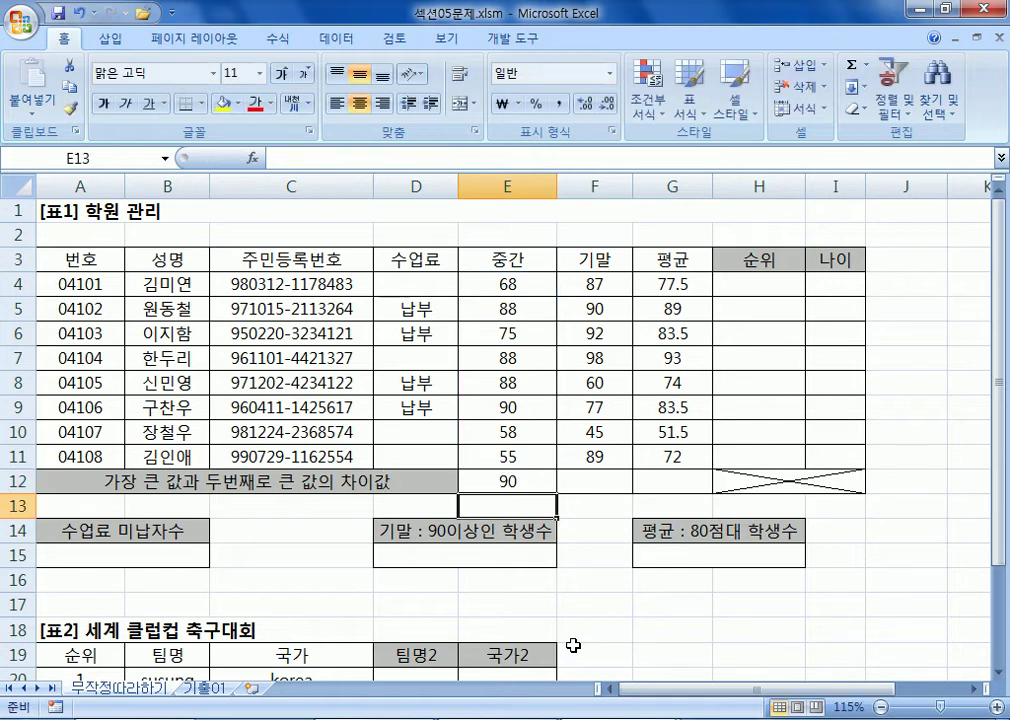
Compare the E12 formula's result with the 중간 score in E9, and clear E12
left_click(530, 482)
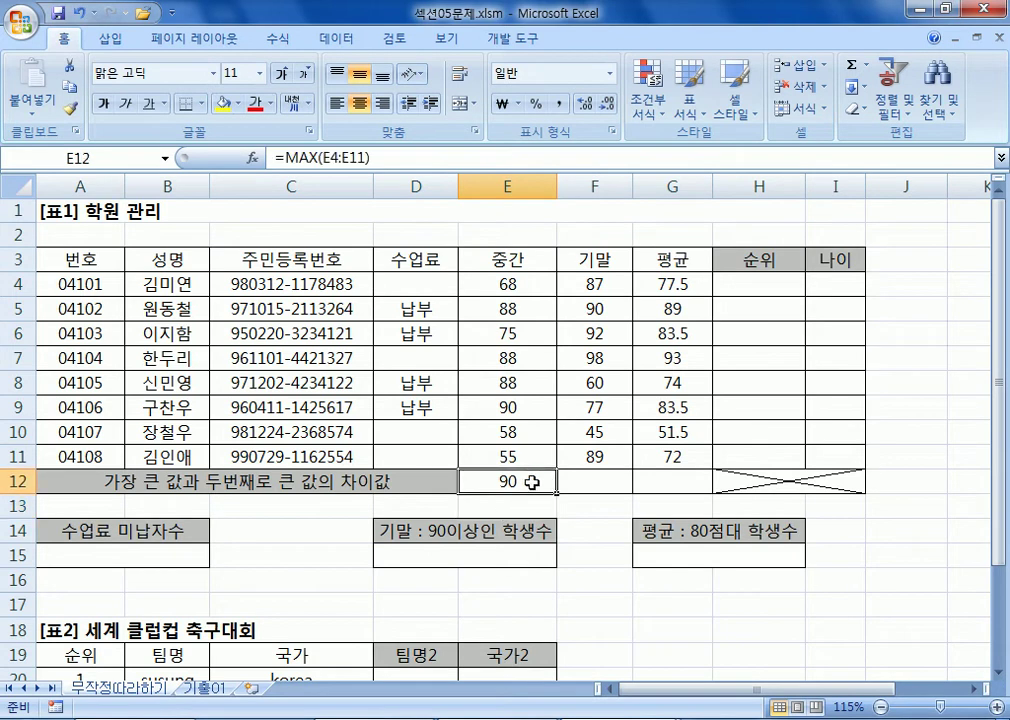
left_click(530, 402)
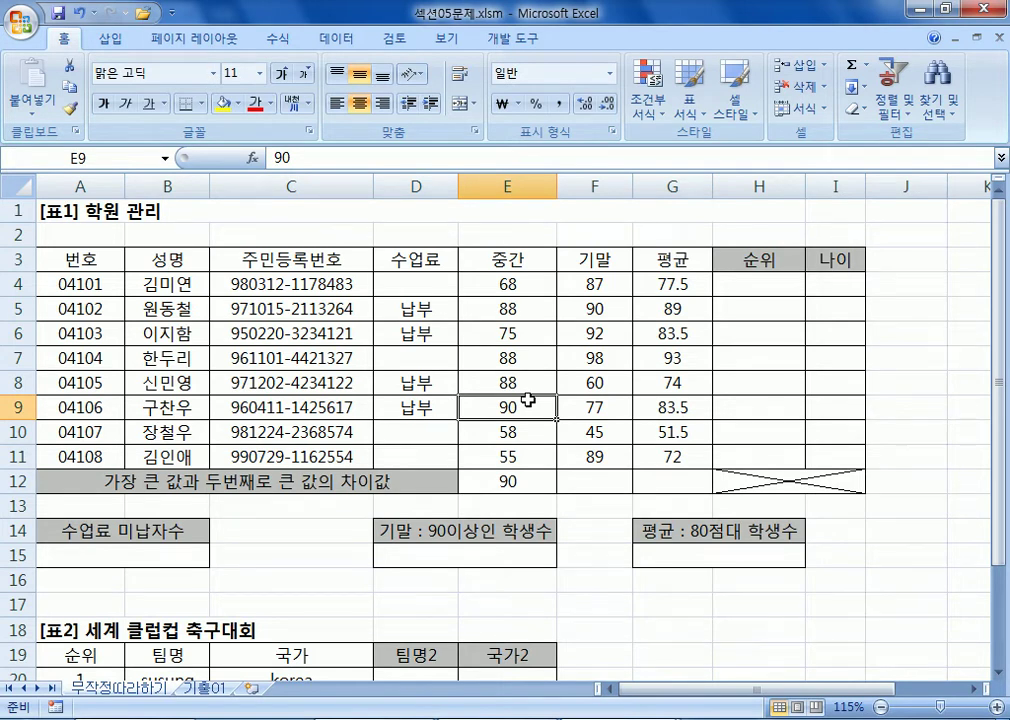
left_click(541, 477)
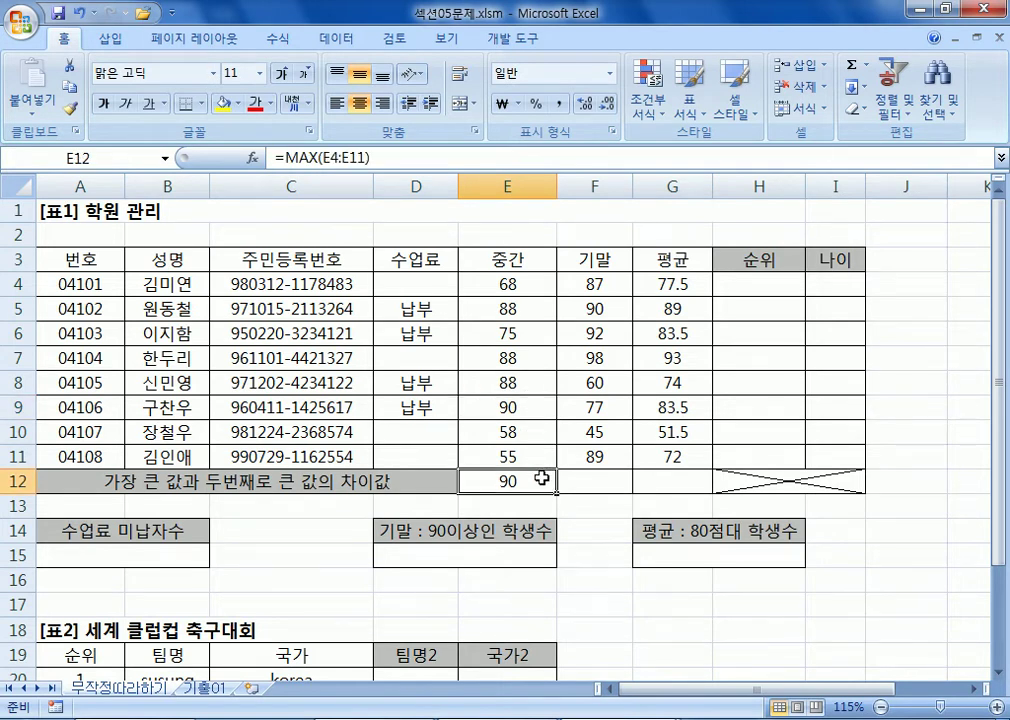
key("Delete")
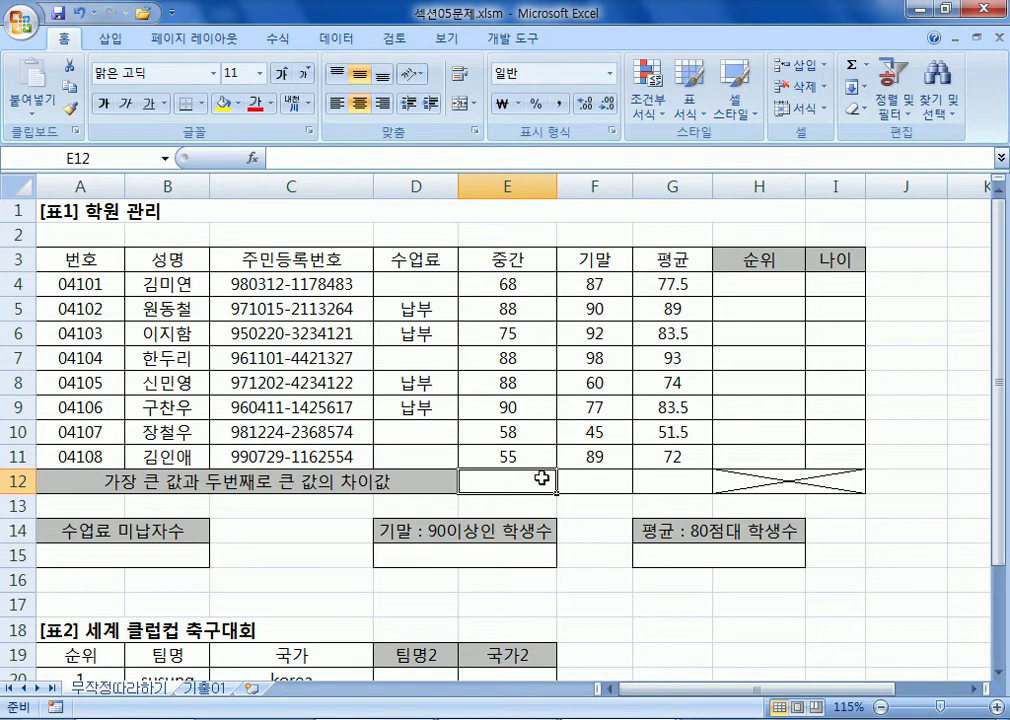
Open the function wizard for E12 and show the functions of the 통계 category
left_click(280, 39)
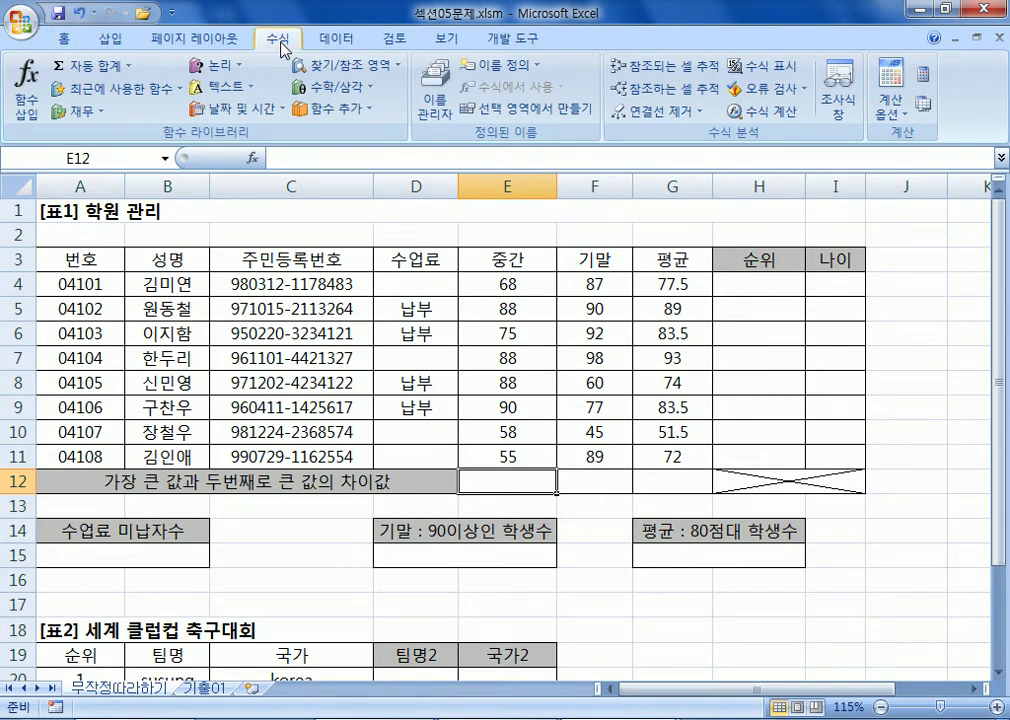
left_click(257, 164)
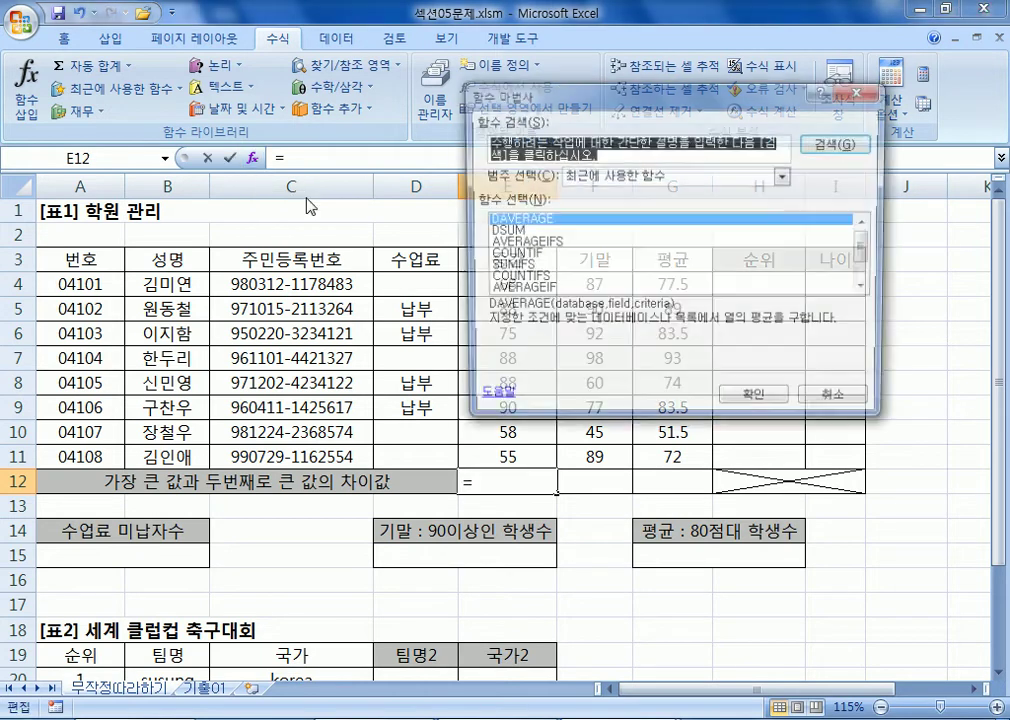
left_click_drag(470, 95, 391, 34)
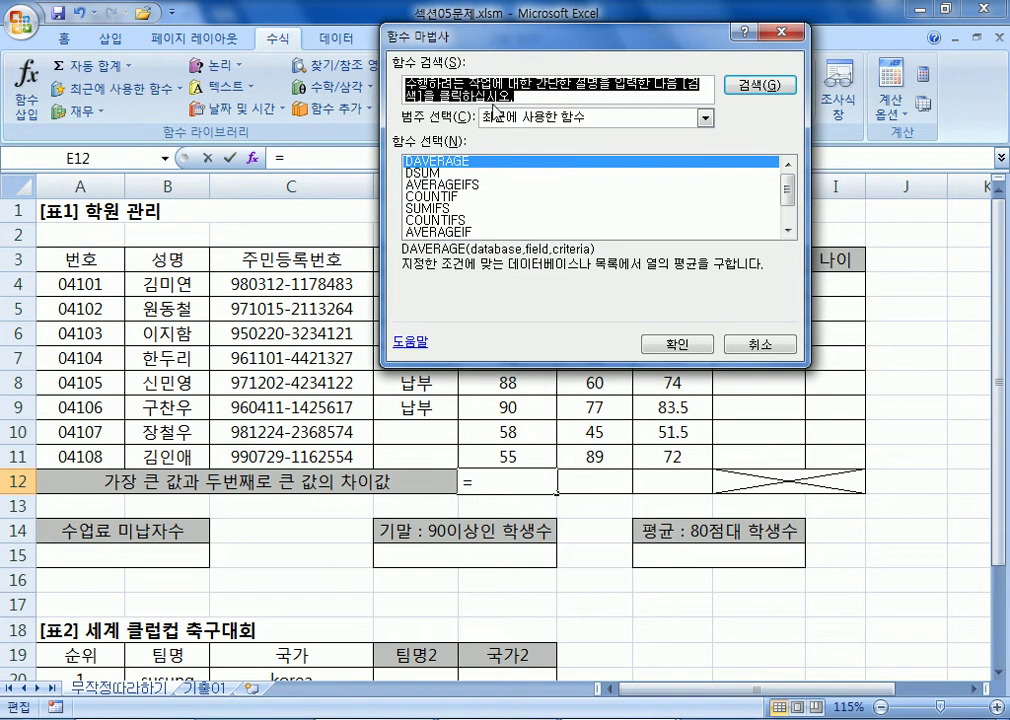
left_click(580, 122)
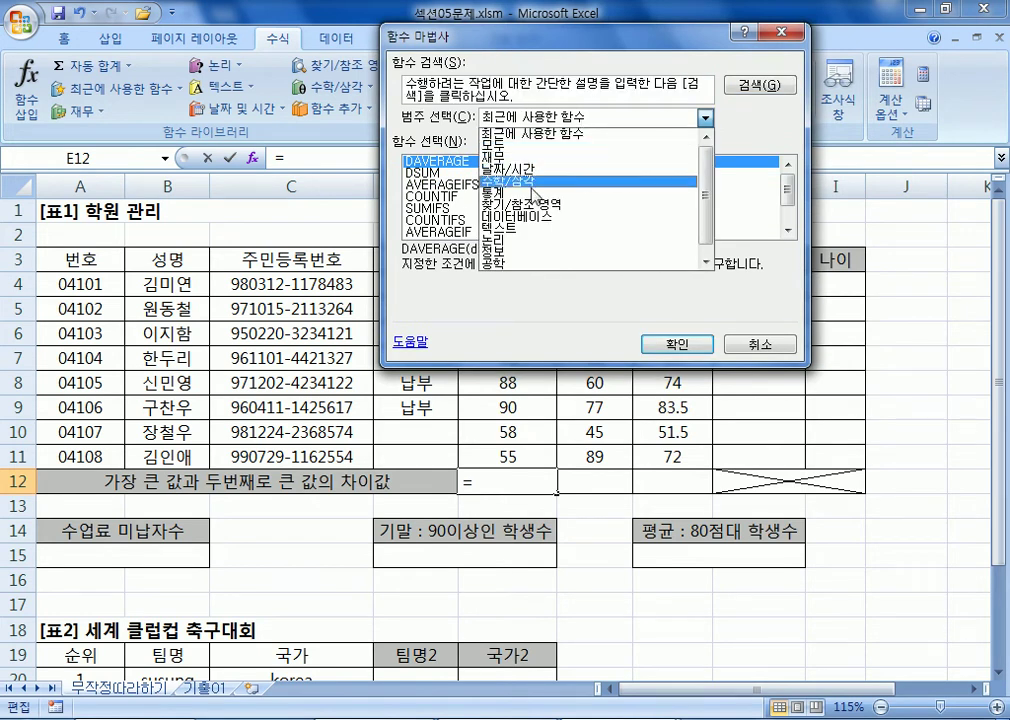
left_click(535, 194)
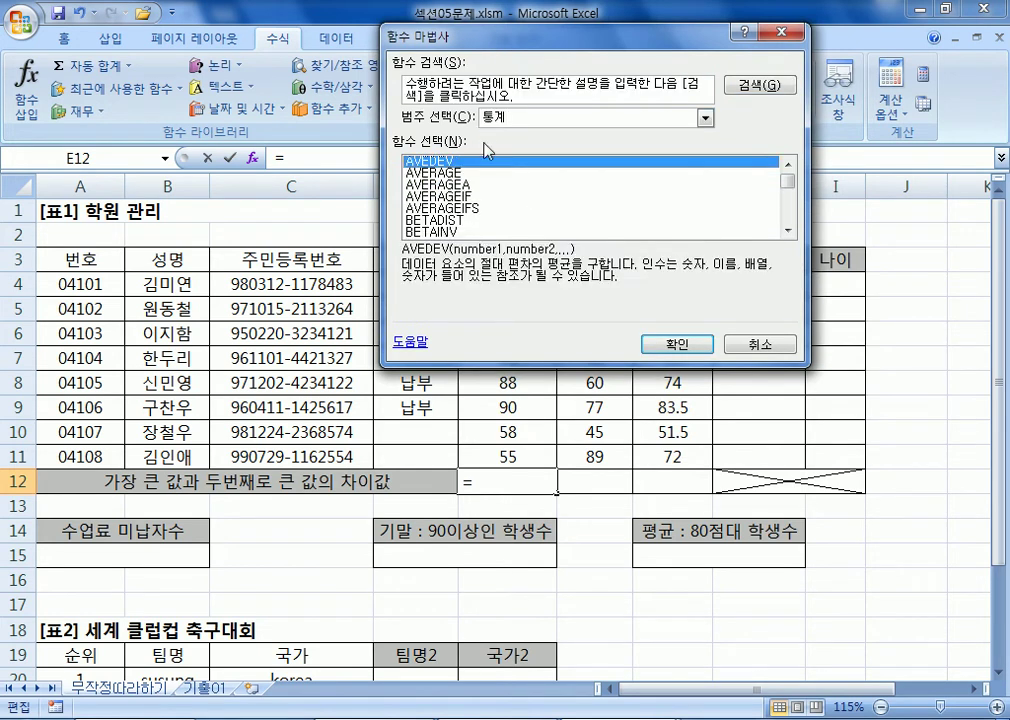
Choose MAX among the 통계 functions and bring up its arguments for E12
left_click(525, 208)
scroll(527, 220, "down", 11)
scroll(525, 219, "down", 6)
scroll(525, 219, "up", 2)
scroll(420, 182, "up", 1)
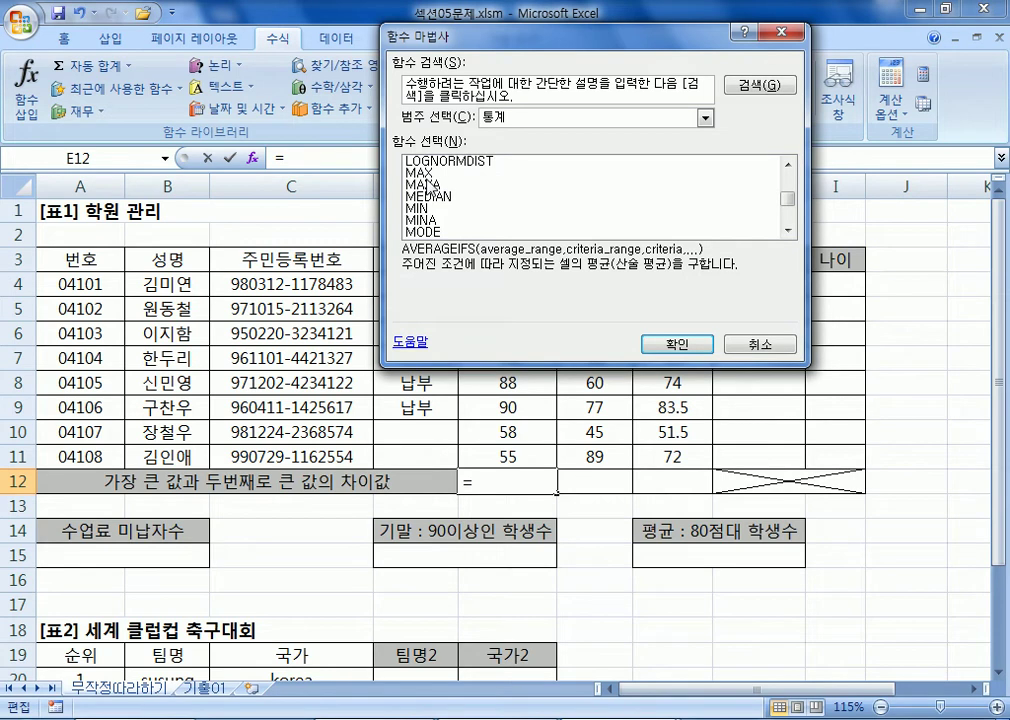
left_click(426, 174)
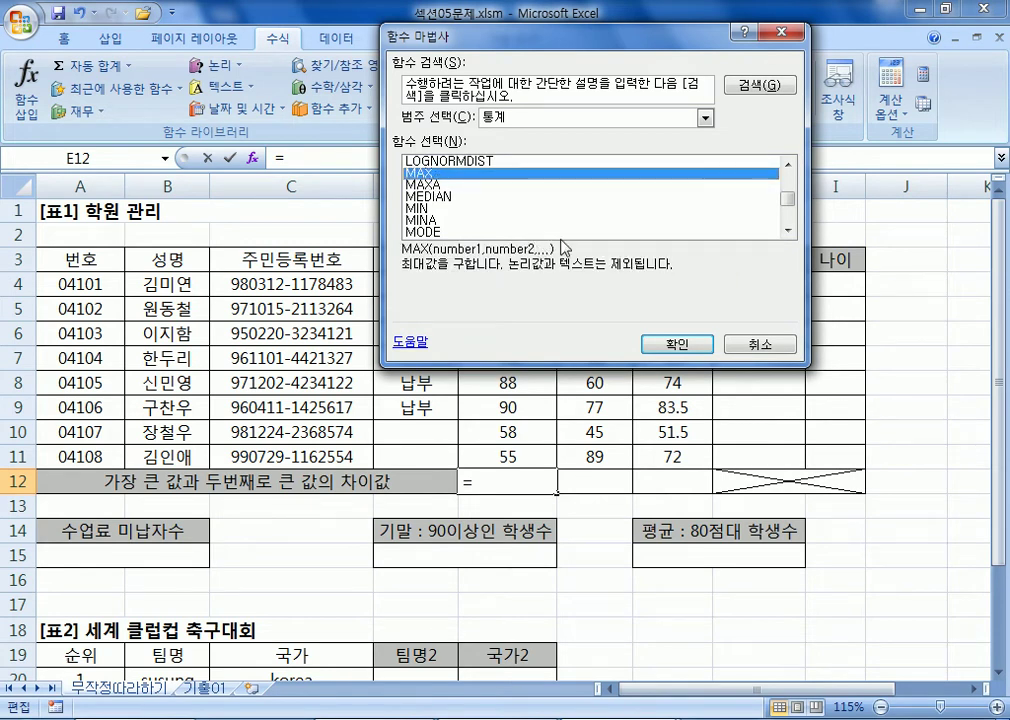
left_click(676, 345)
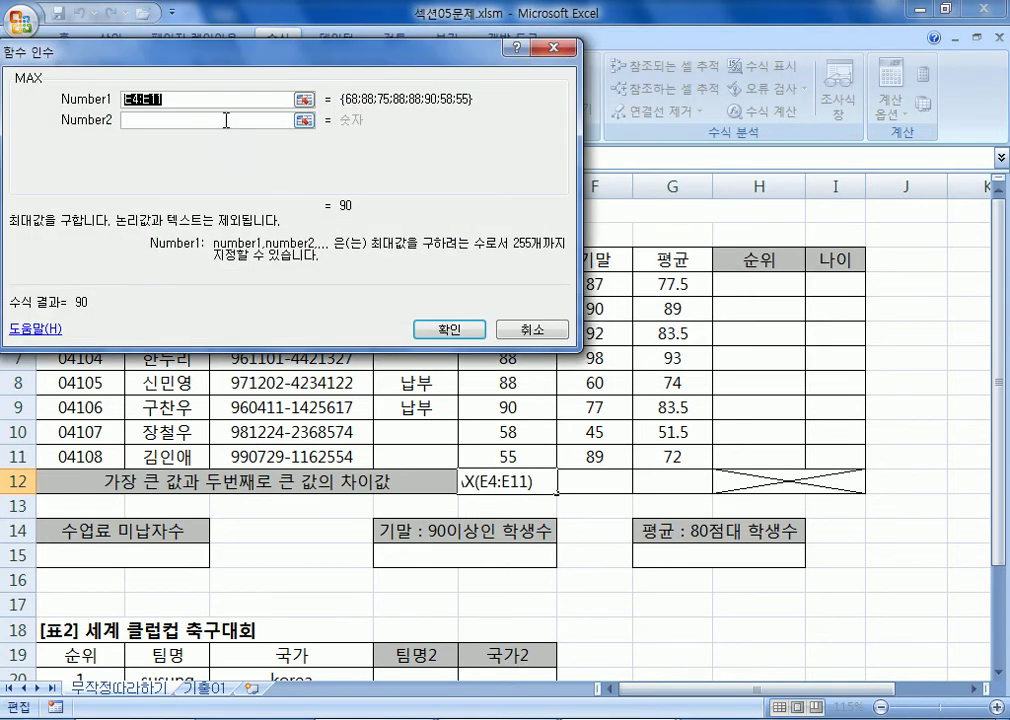
Specify the range E4:E11 as Number1 of MAX and confirm the function in E12
left_click_drag(207, 55, 790, 191)
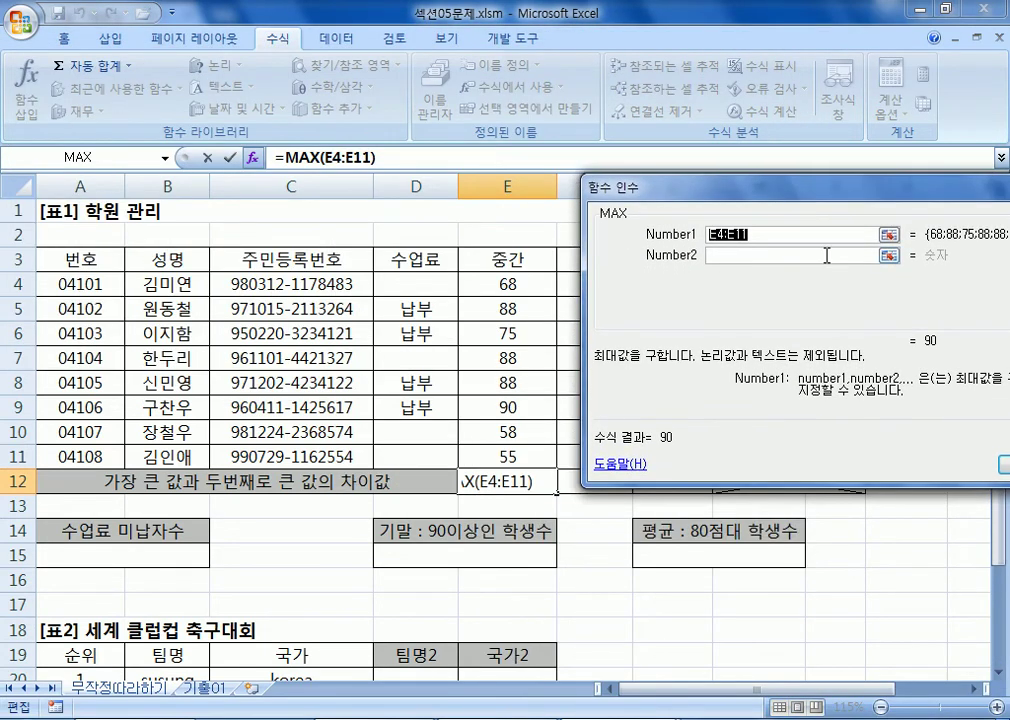
left_click_drag(700, 186, 645, 167)
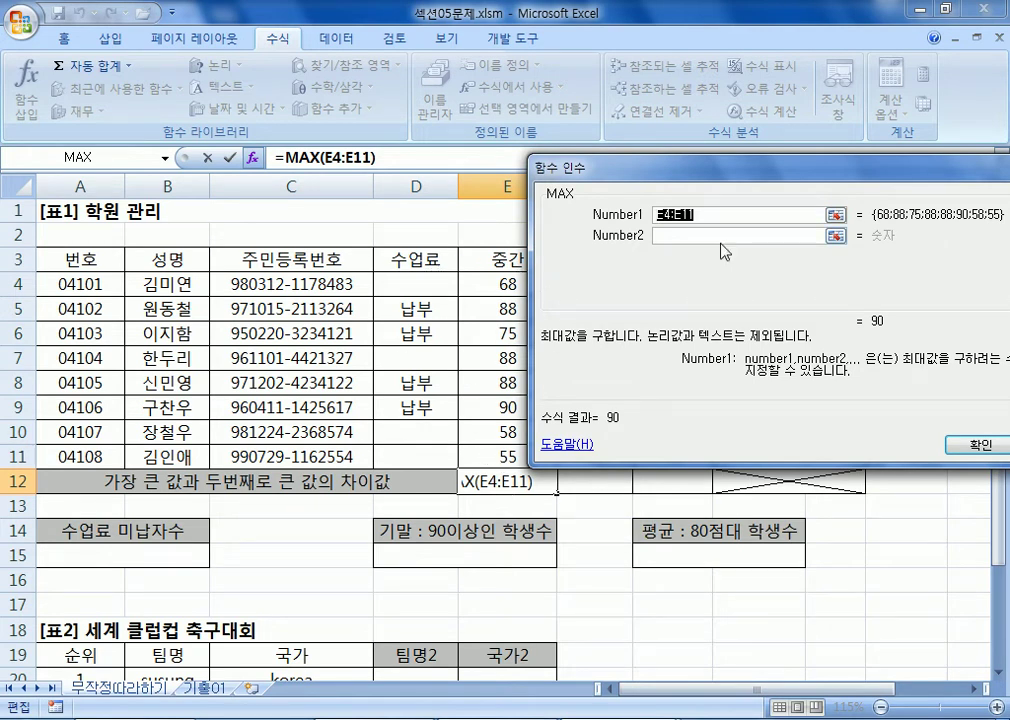
left_click_drag(470, 287, 530, 457)
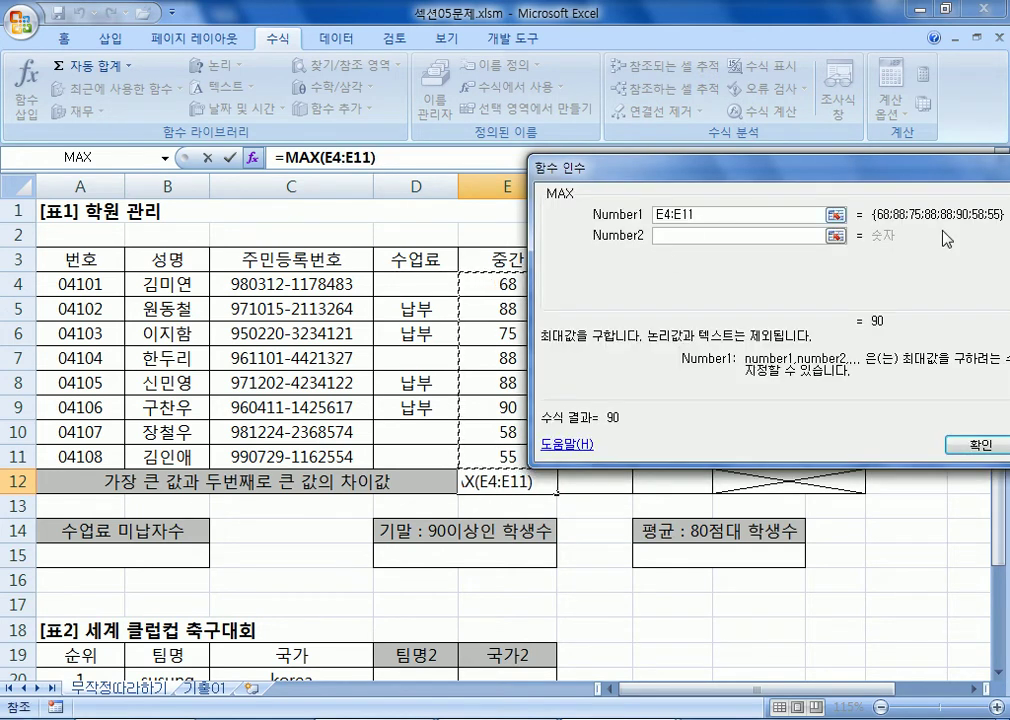
left_click_drag(920, 182, 762, 163)
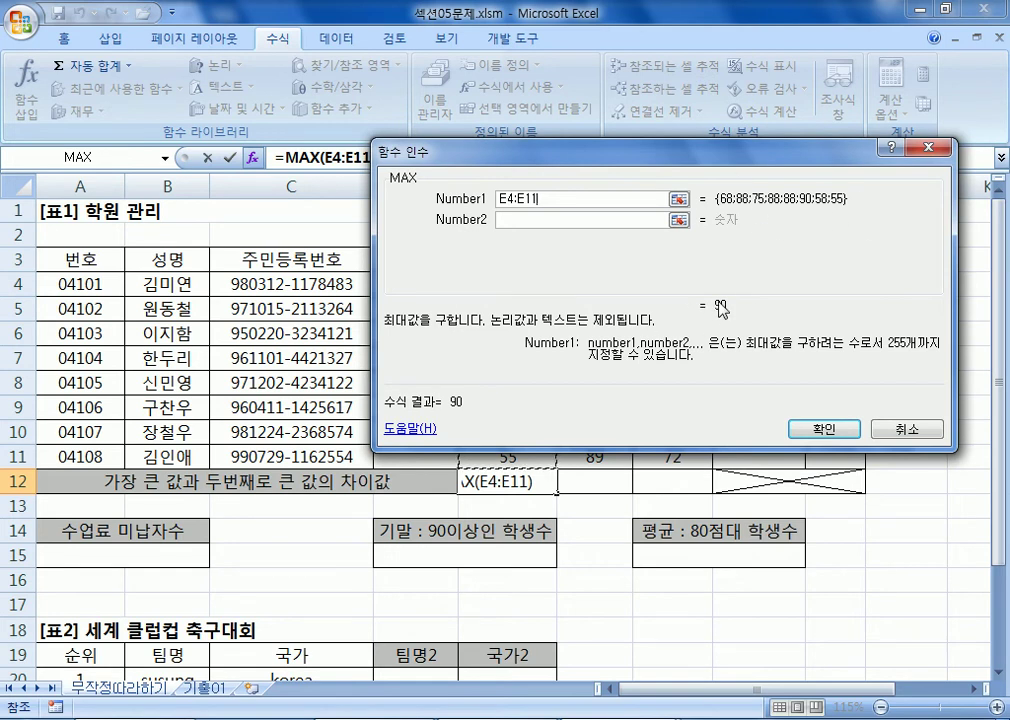
left_click(822, 430)
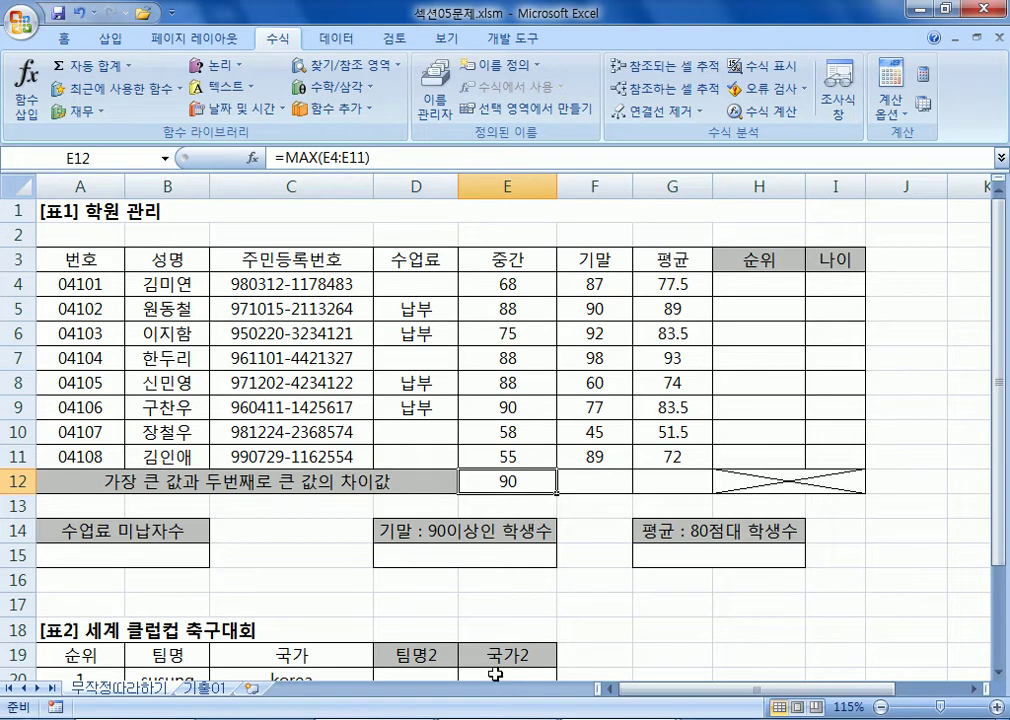
Clear E12 and restart its formula in the function wizard, trying the 재무 category
key("Delete")
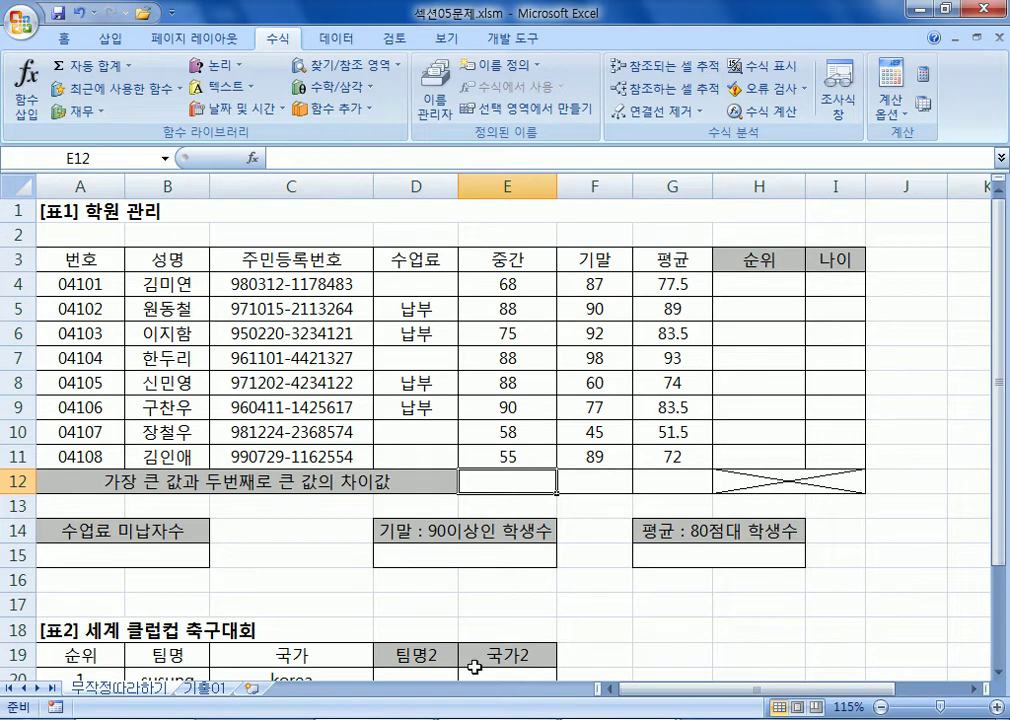
left_click(252, 158)
left_click(521, 127)
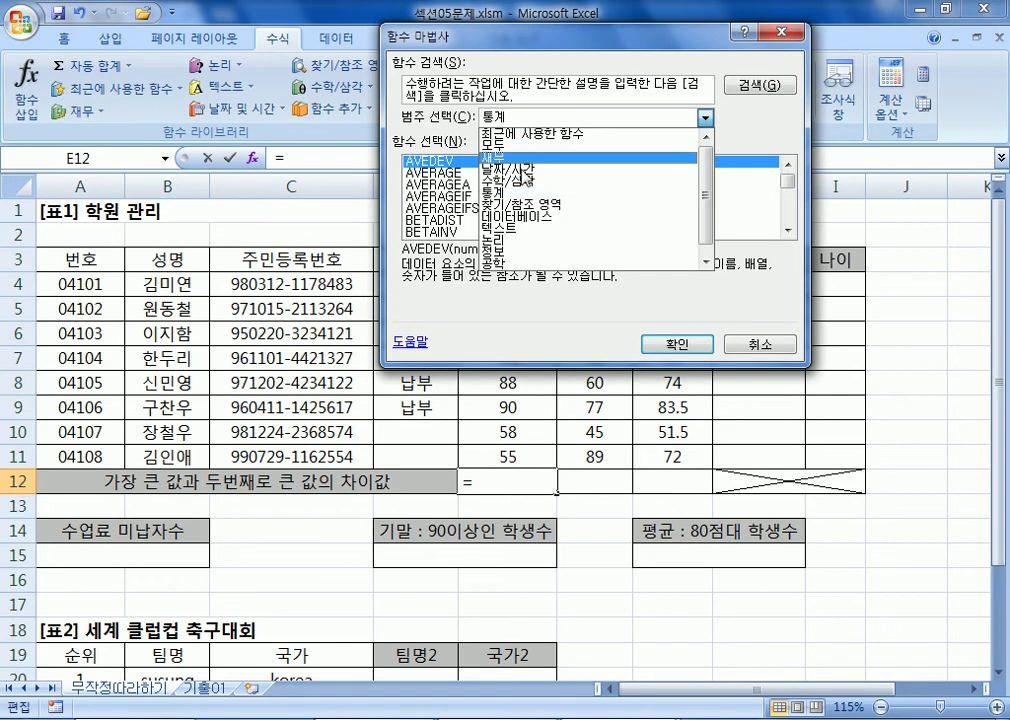
left_click(525, 165)
left_click(515, 118)
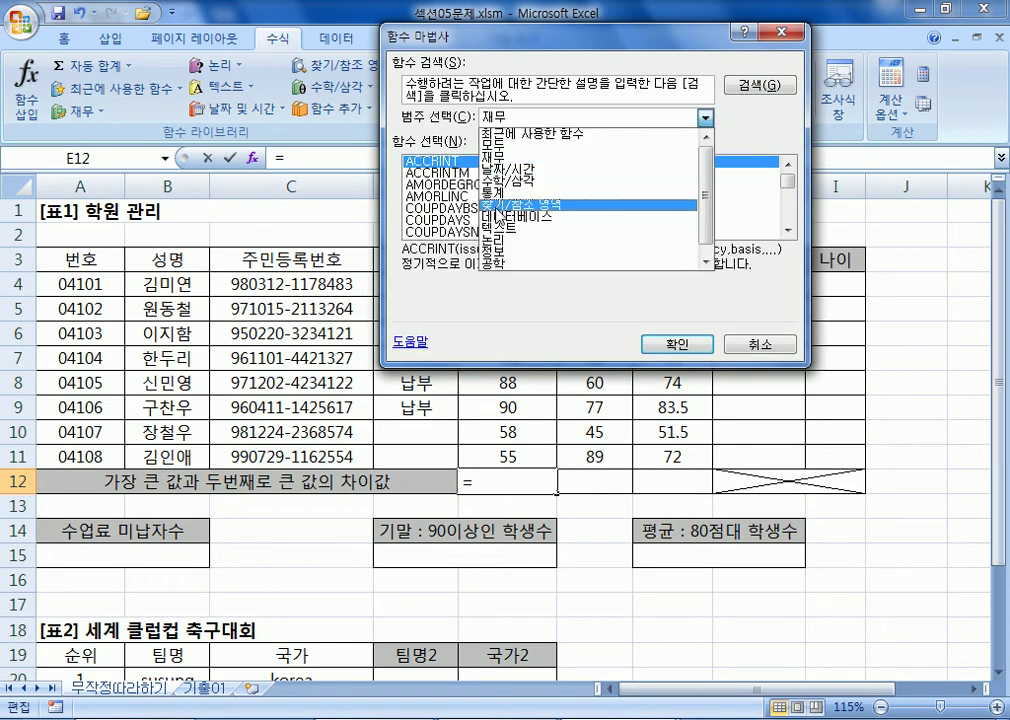
Choose MAX from the 모두 category of the function wizard for E12, bring up its arguments and cancel
left_click(492, 145)
mouse_move(789, 182)
left_mouse_down()
mouse_move(802, 229)
mouse_move(788, 197)
left_mouse_up()
left_click(474, 209)
scroll(470, 212, "down", 4)
scroll(440, 214, "up", 1)
left_click(431, 209)
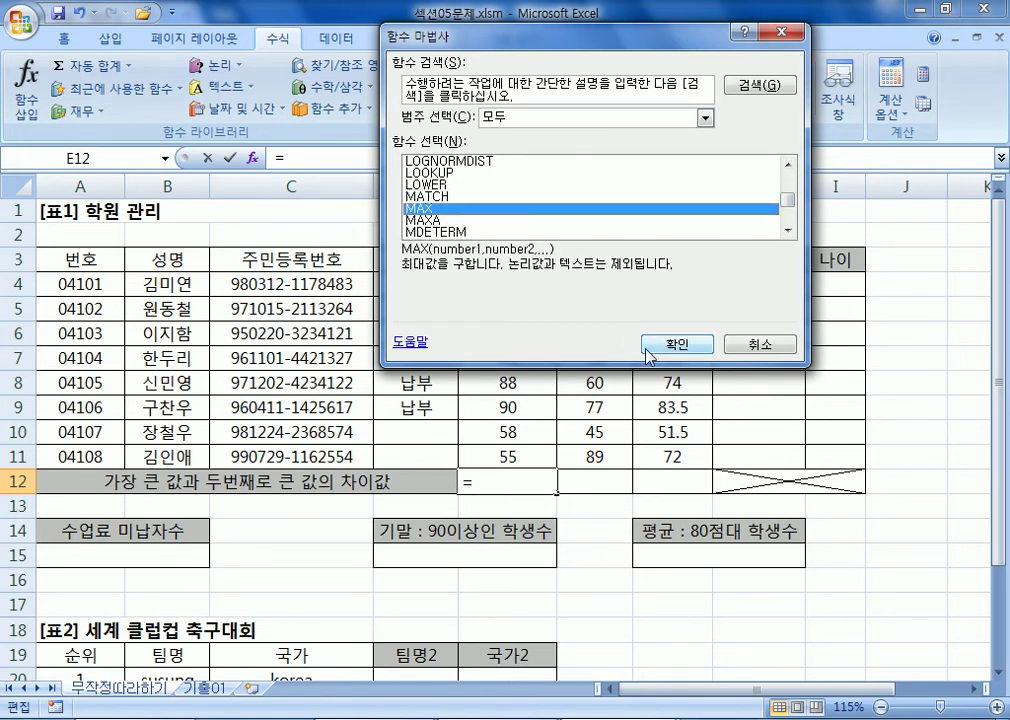
left_click(655, 343)
left_click(530, 330)
Begin E12's formula with =MAX( and bring up its function arguments, moving the dialog clear of the 중간 scores
type("=")
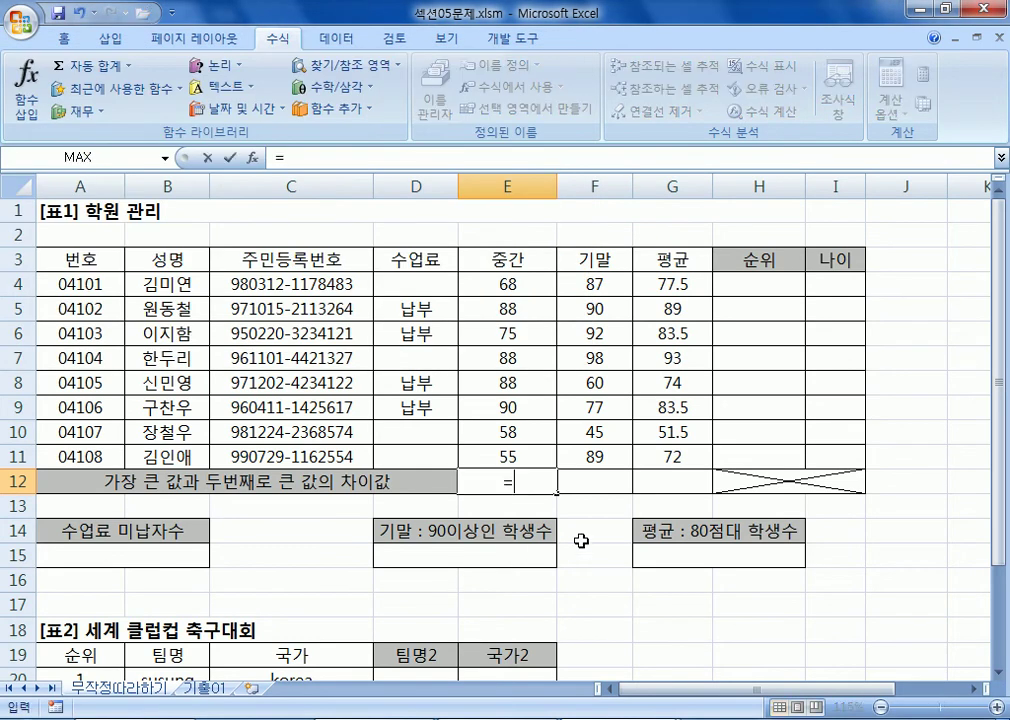
type("MA")
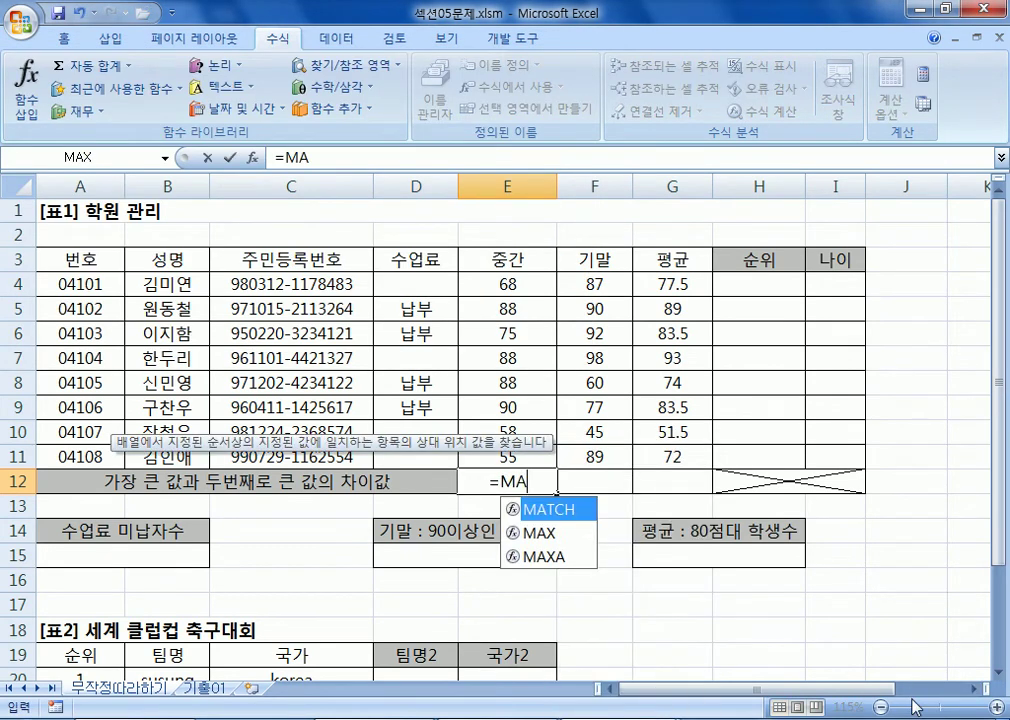
type("X(")
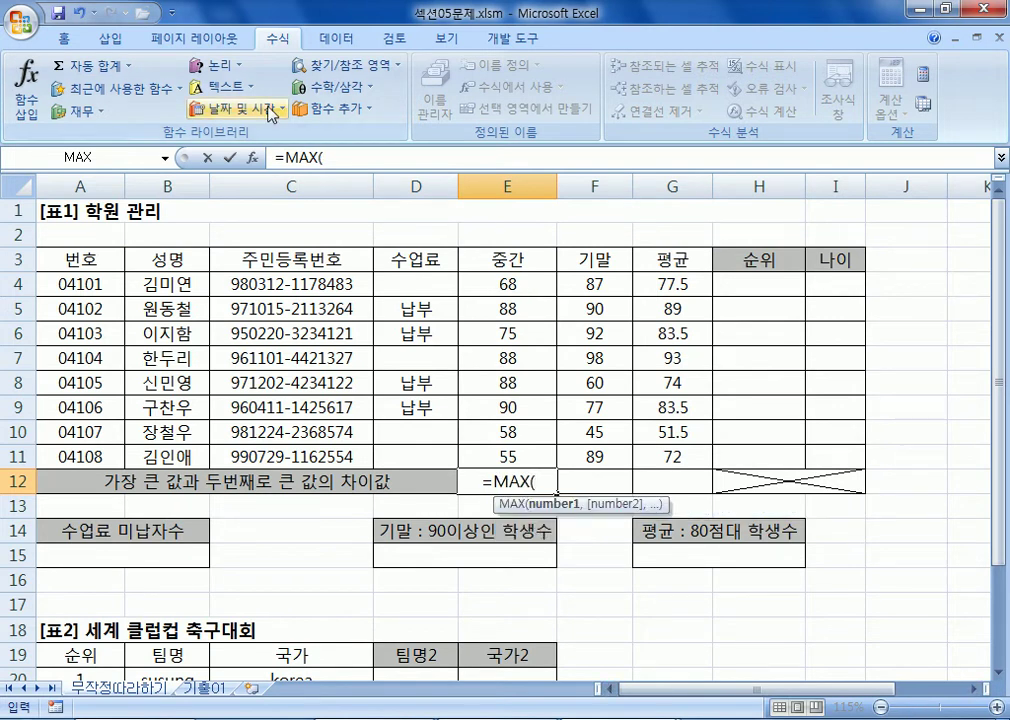
left_click(252, 158)
left_click_drag(119, 81, 645, 112)
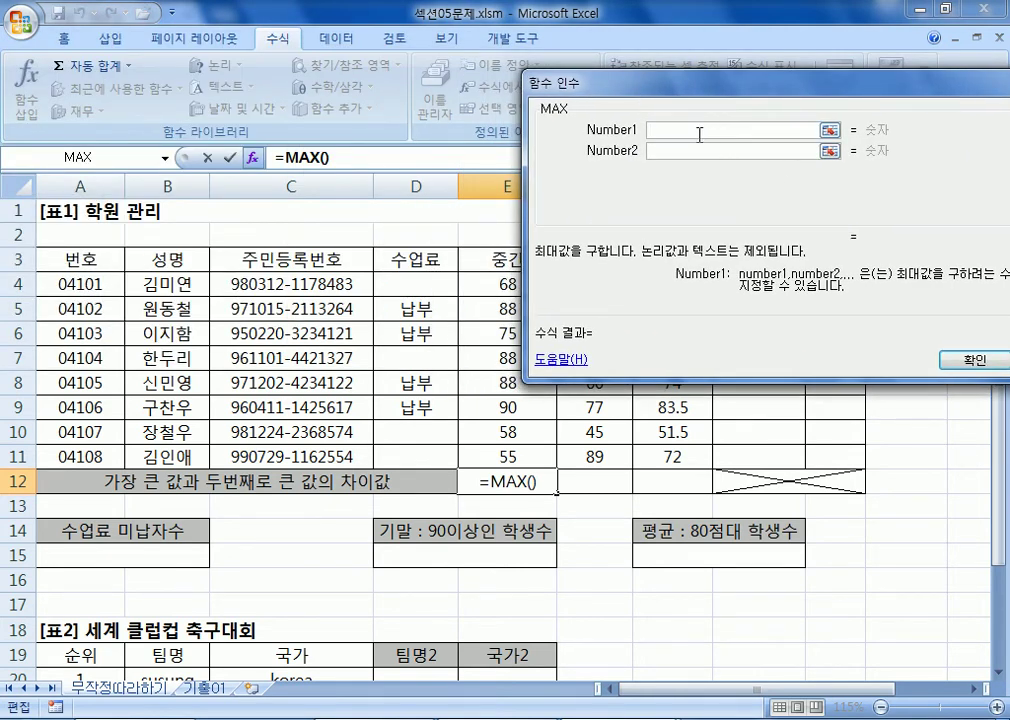
Set Number1 of MAX to the 중간 scores E4:E11 and confirm the function in E12
left_click(488, 286)
left_click_drag(488, 288, 480, 455)
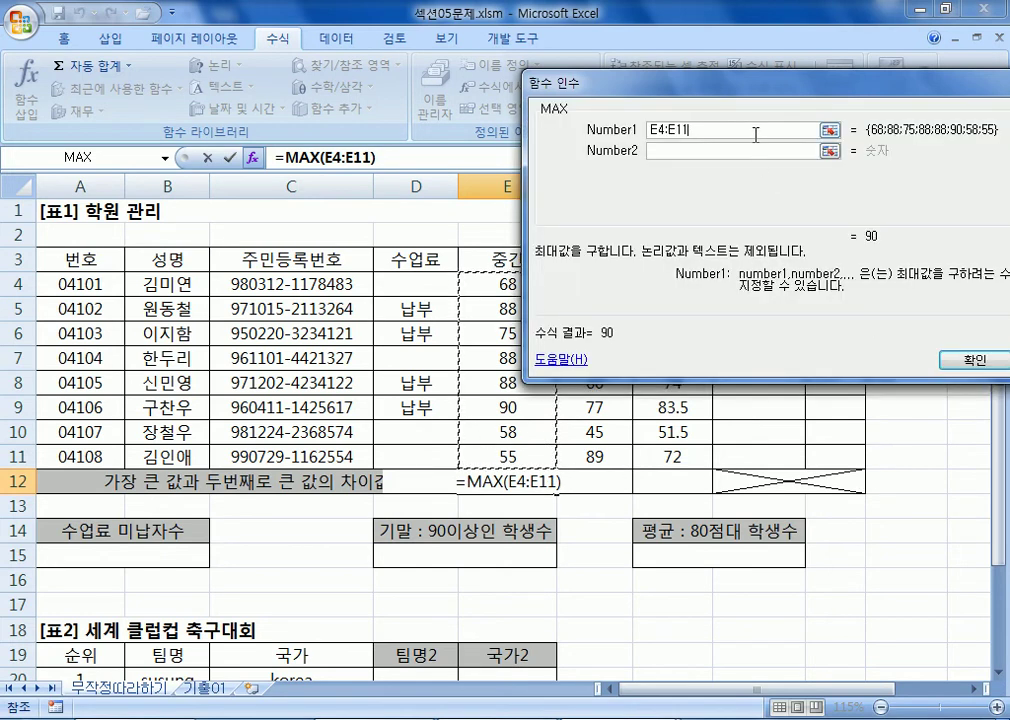
left_click(974, 361)
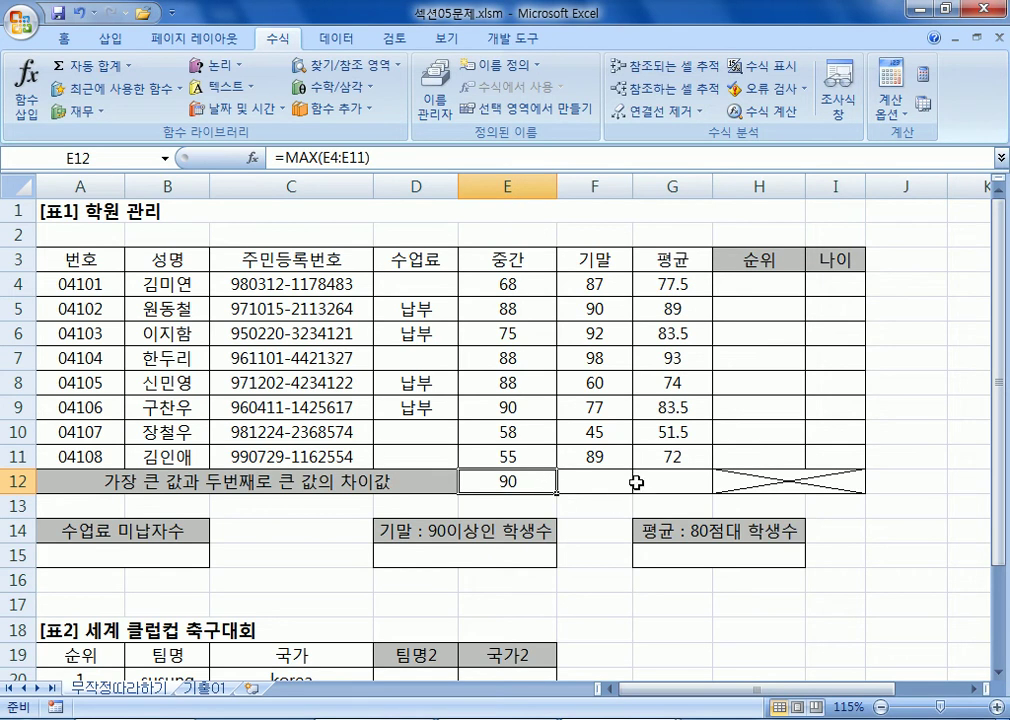
left_click(600, 481)
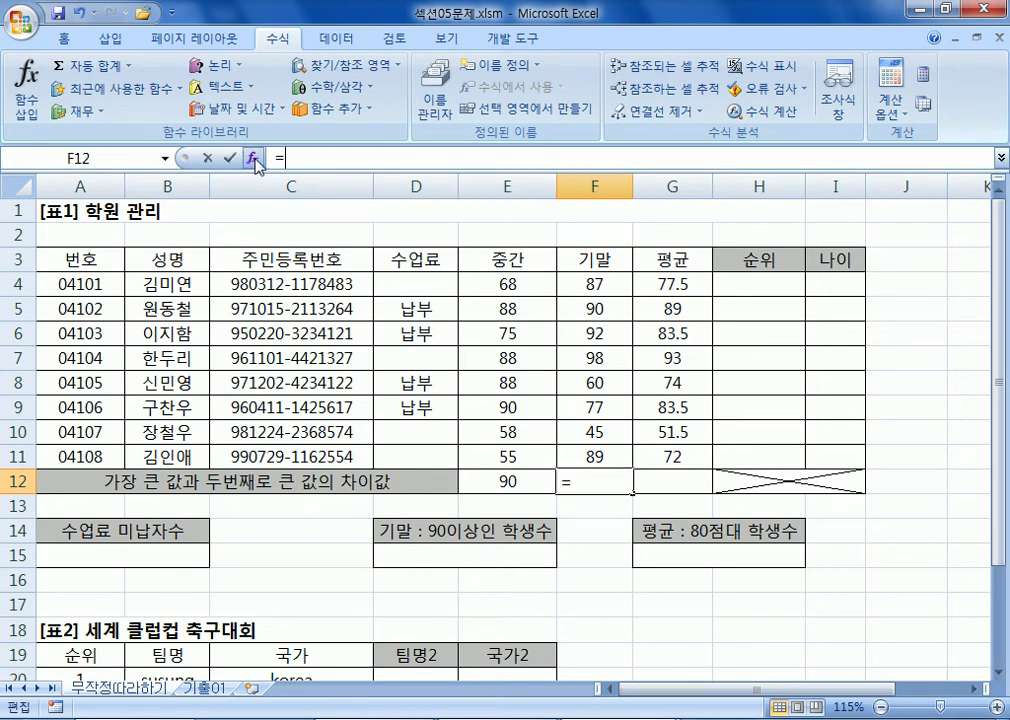
left_click(253, 158)
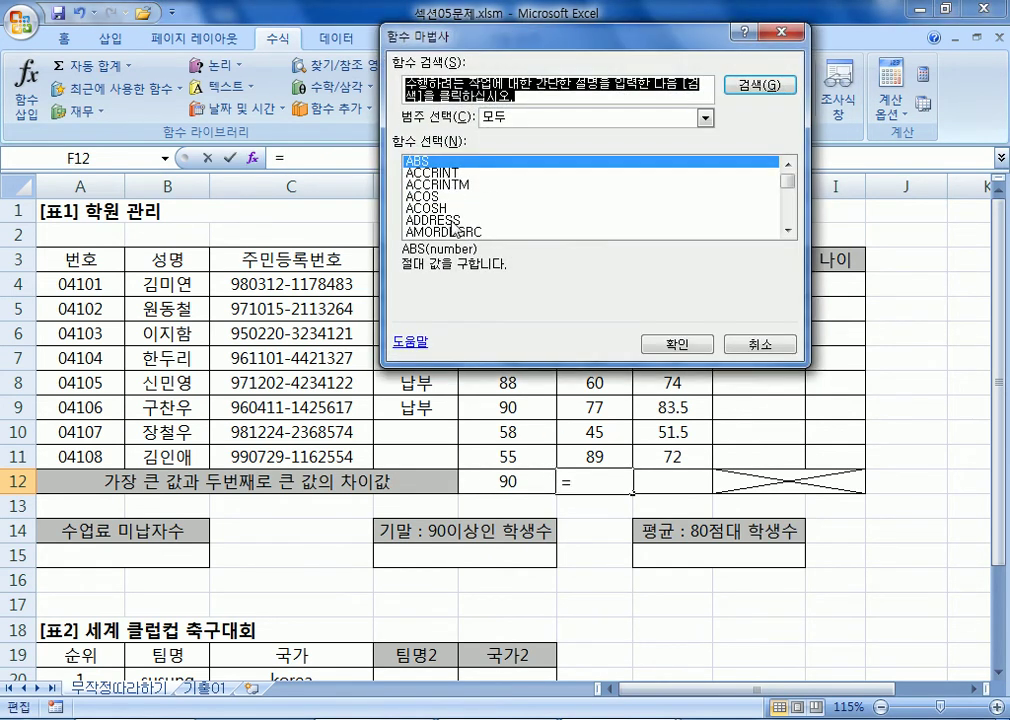
left_click(749, 347)
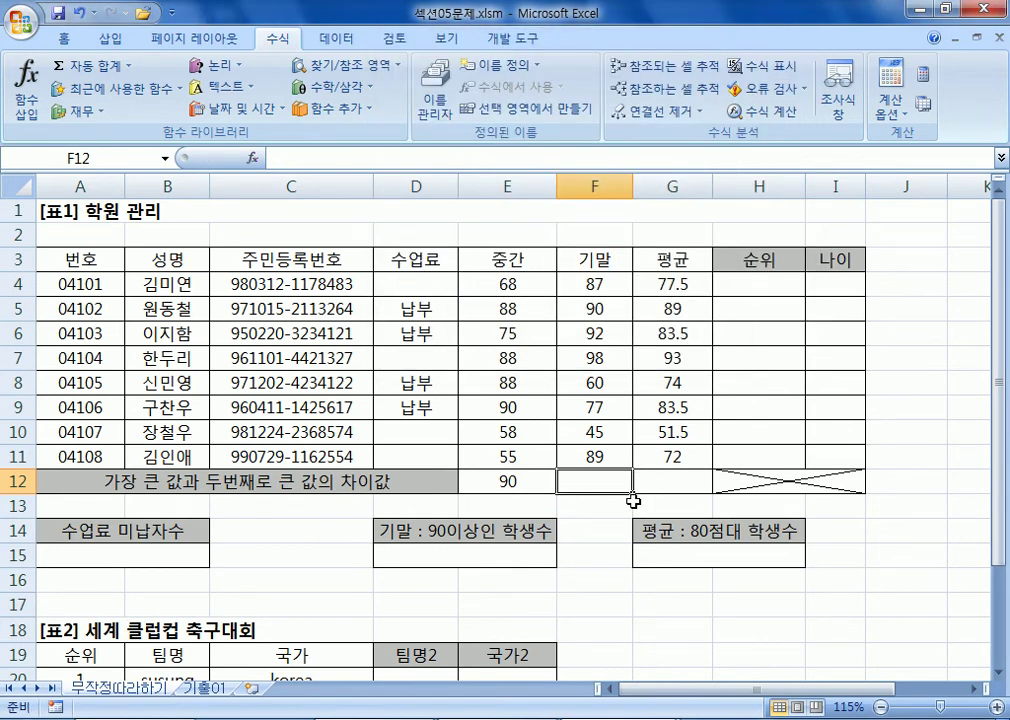
Clear the MAX formula from E12, then open the function wizard for the empty cell and cancel it
left_click(490, 484)
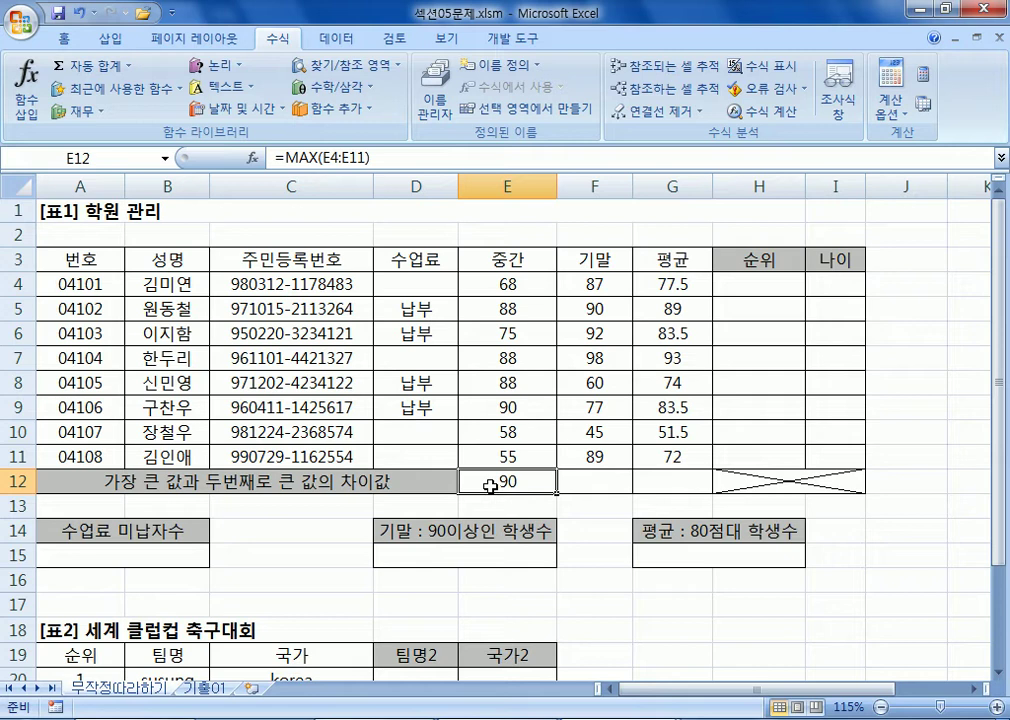
key("Delete")
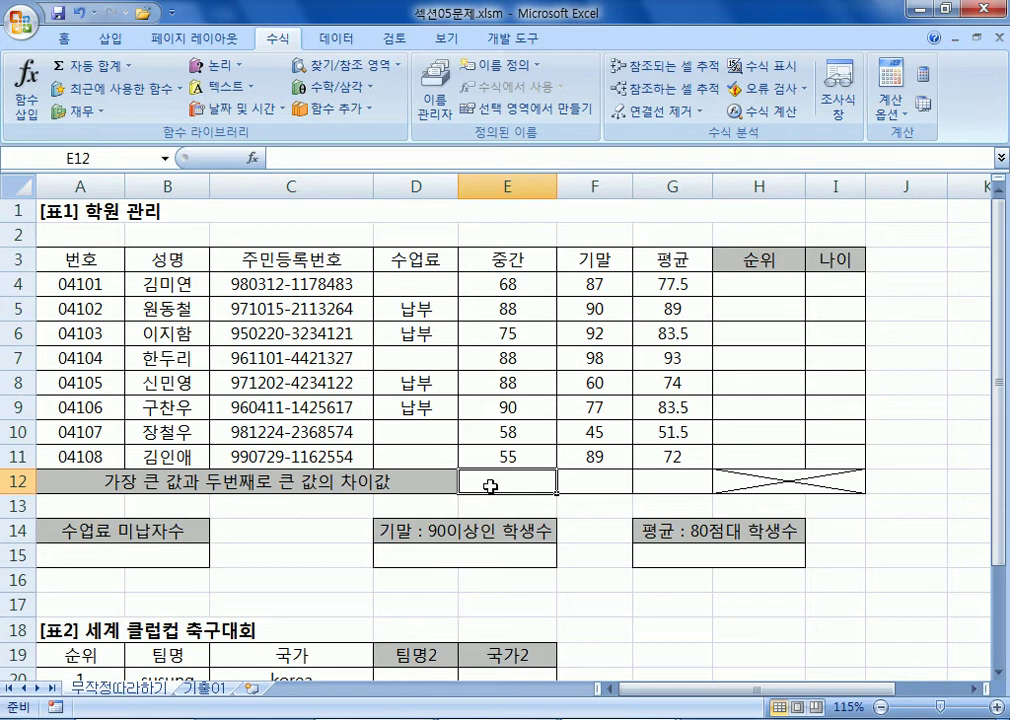
left_click(253, 158)
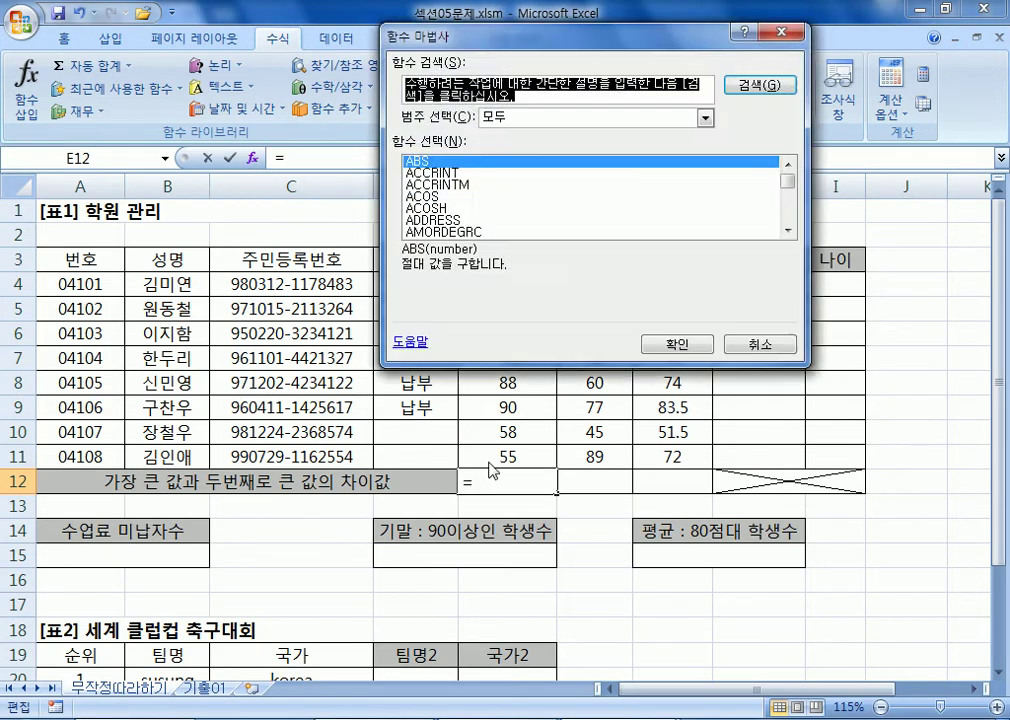
left_click(785, 345)
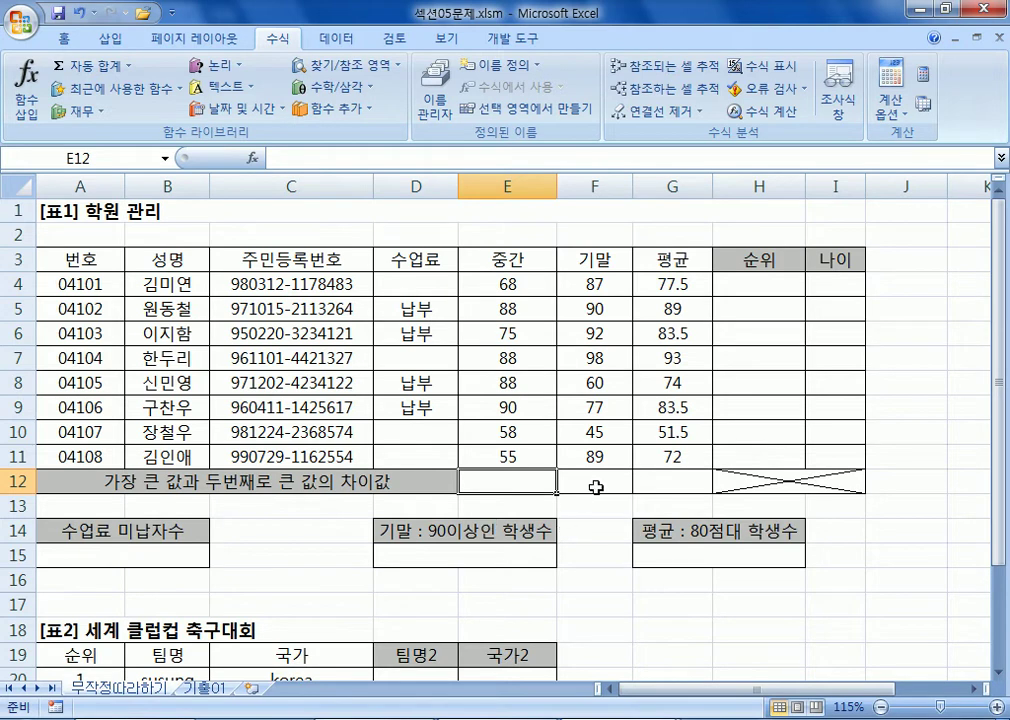
Start the formula in E12 with =MAX( entered directly in the cell
left_click(1001, 675)
type("=")
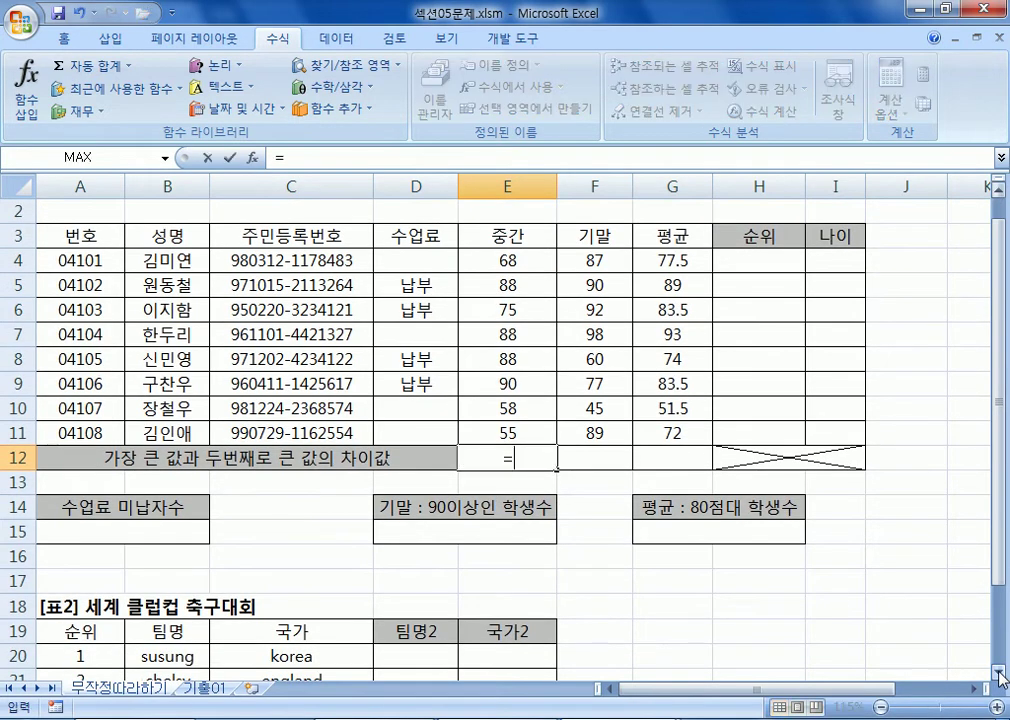
type("MAX")
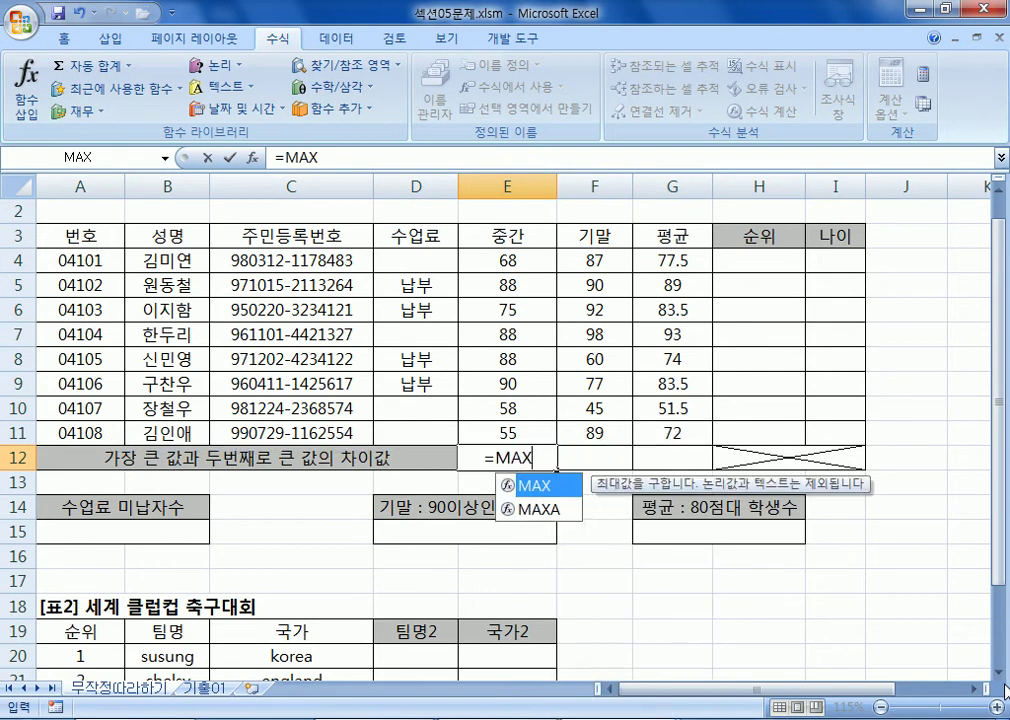
type("(")
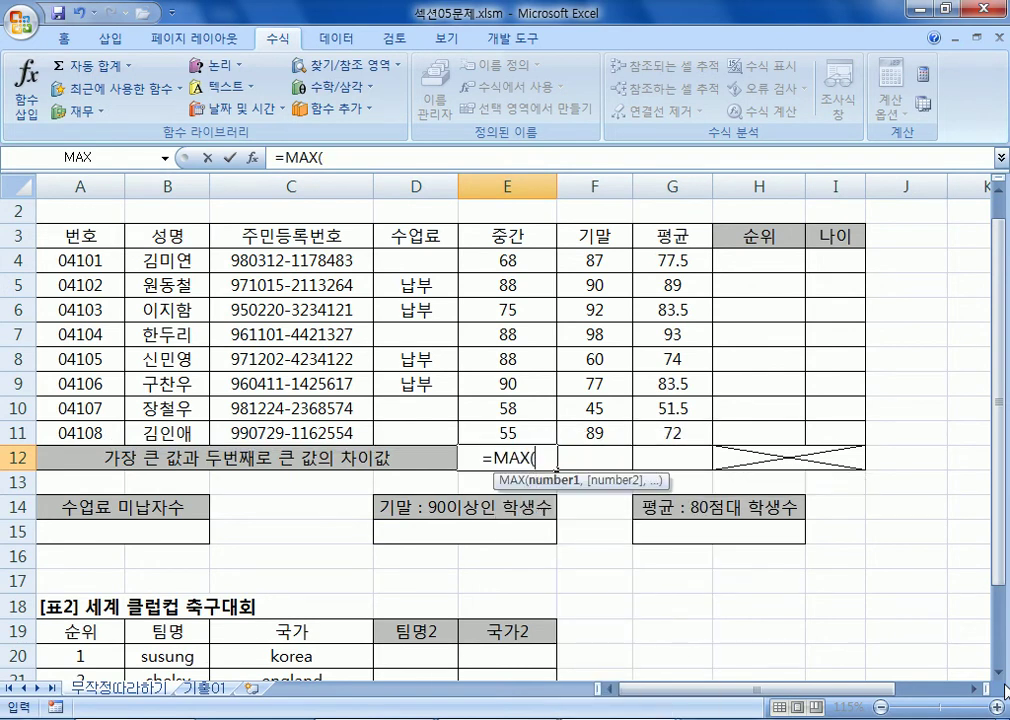
Complete the MAX function in E12 with the midterm scores E4:E11 and subtract a LARGE function from it
left_click_drag(515, 256, 536, 433)
type(")")
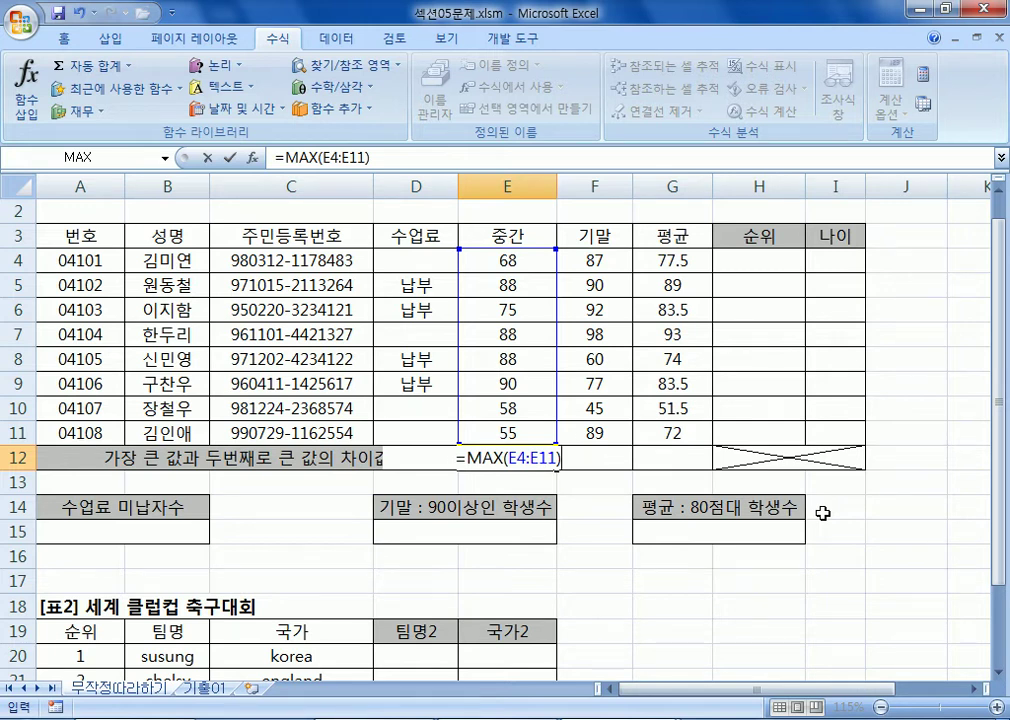
type("-")
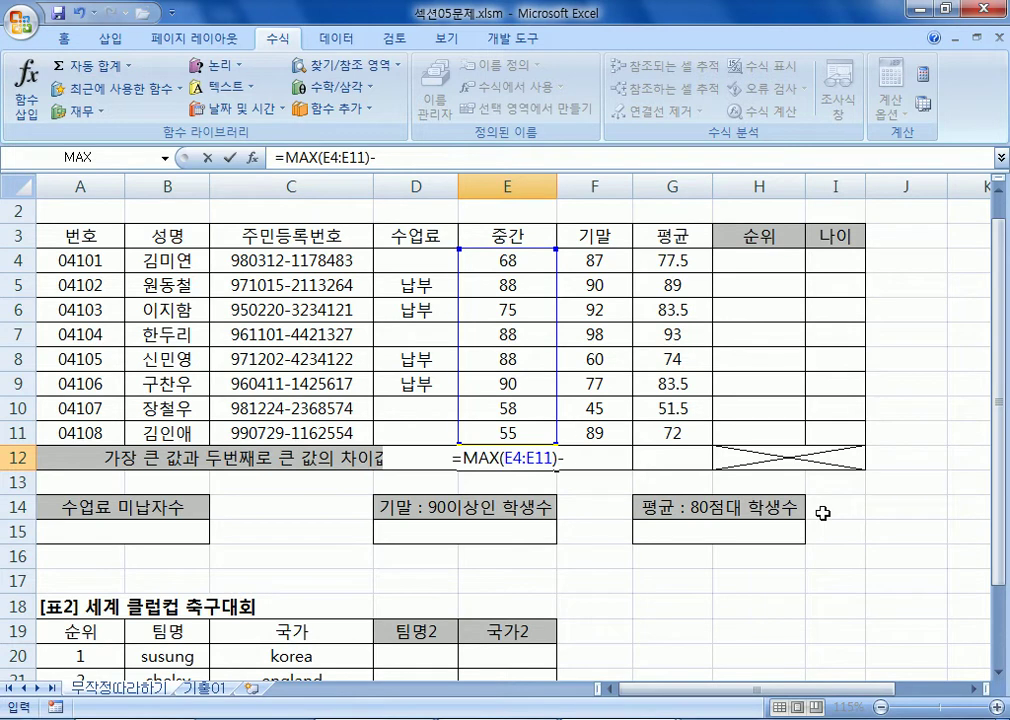
type("LAR")
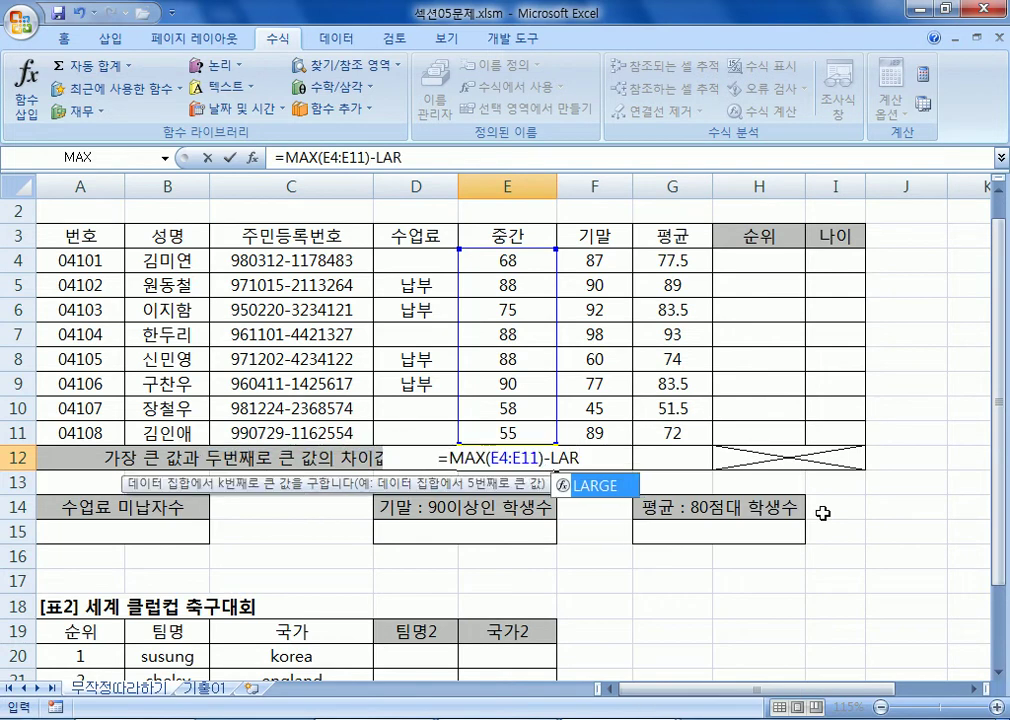
key("BackSpace")
key("BackSpace")
key("BackSpace")
type("L")
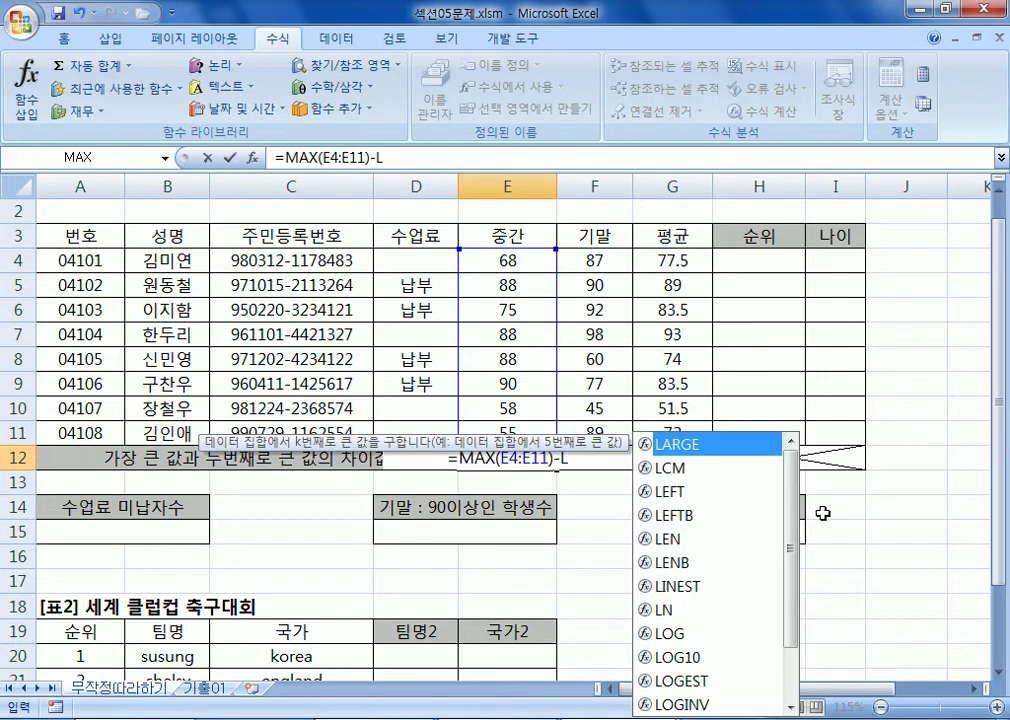
double_click(705, 446)
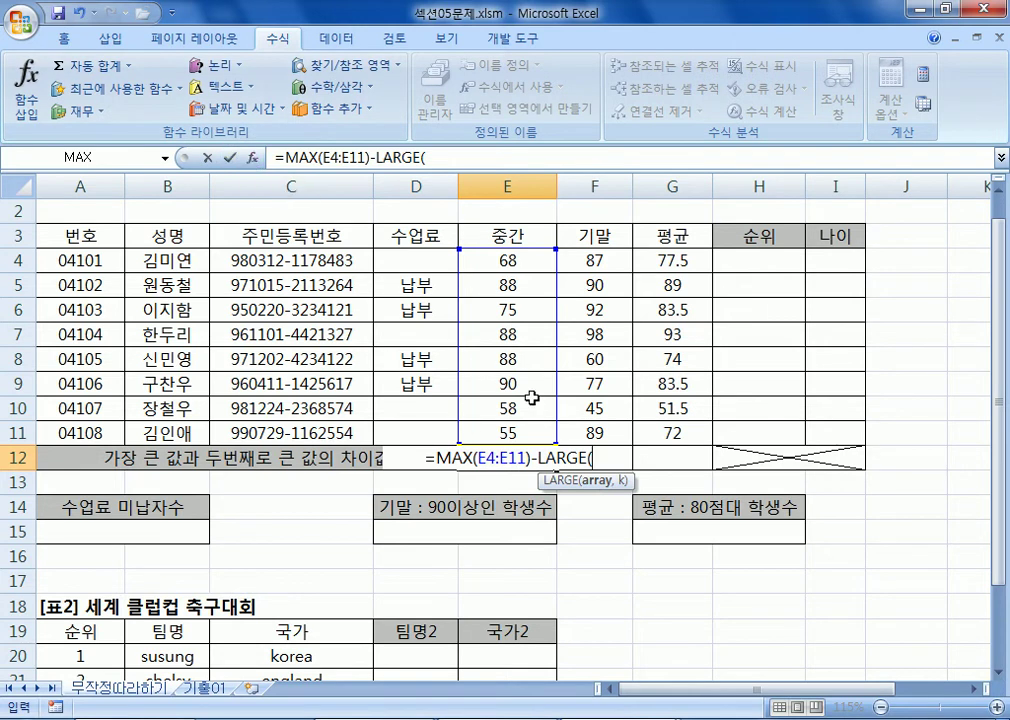
Set the LARGE function's array to E4:E11 and its K to 2, and enter the formula in E12
left_click(253, 157)
left_click_drag(311, 95, 806, 168)
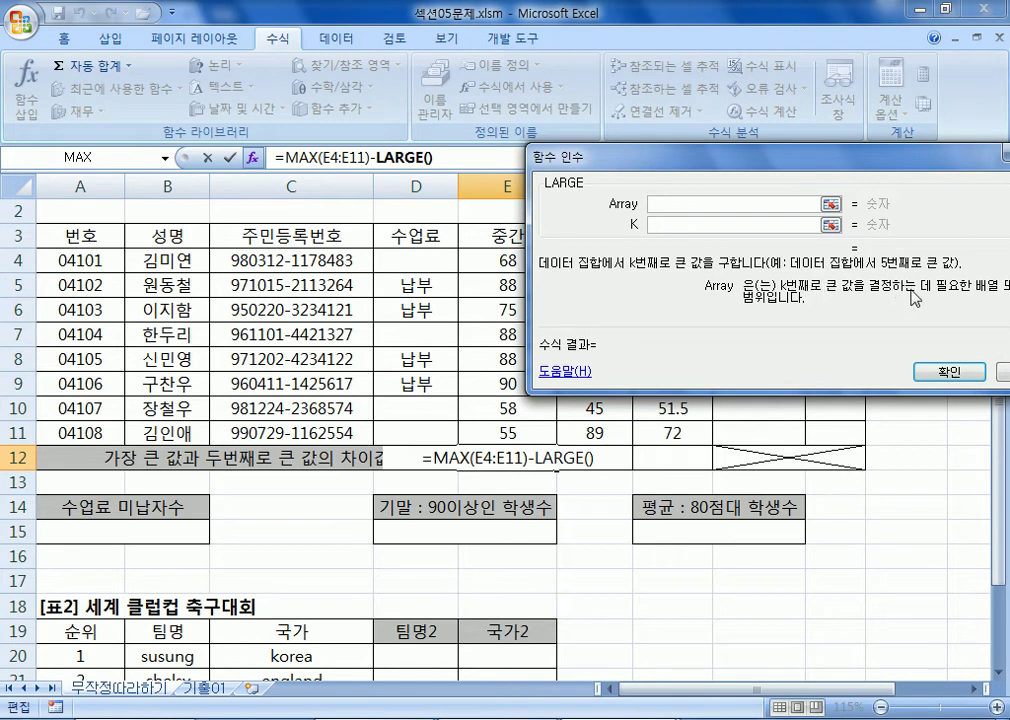
left_click_drag(724, 155, 634, 109)
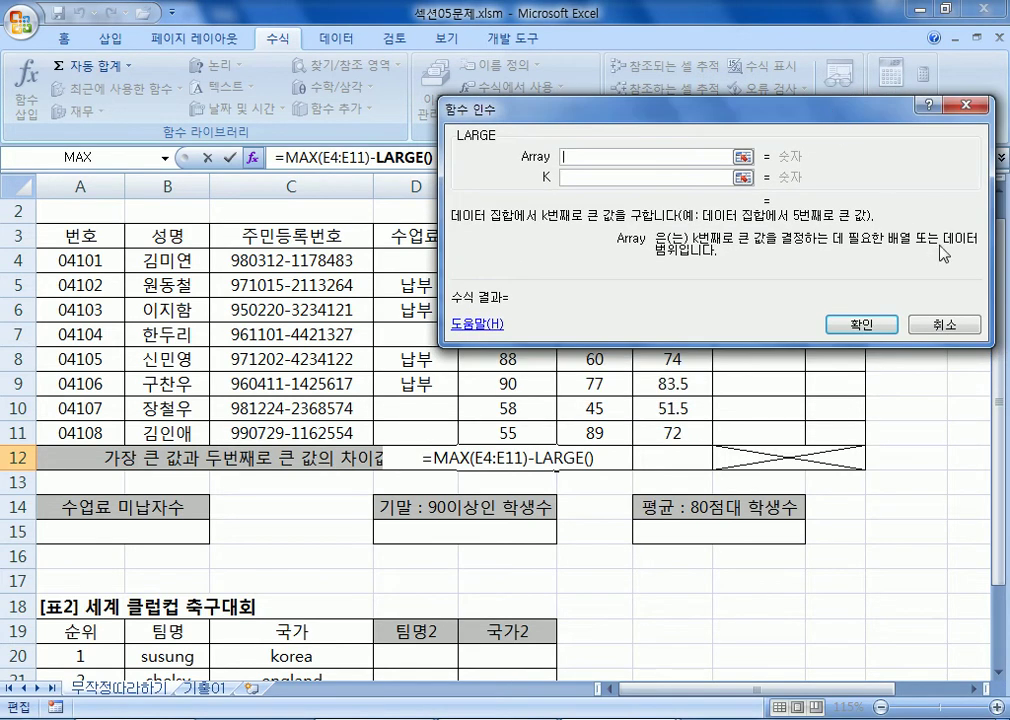
left_click_drag(519, 115, 524, 116)
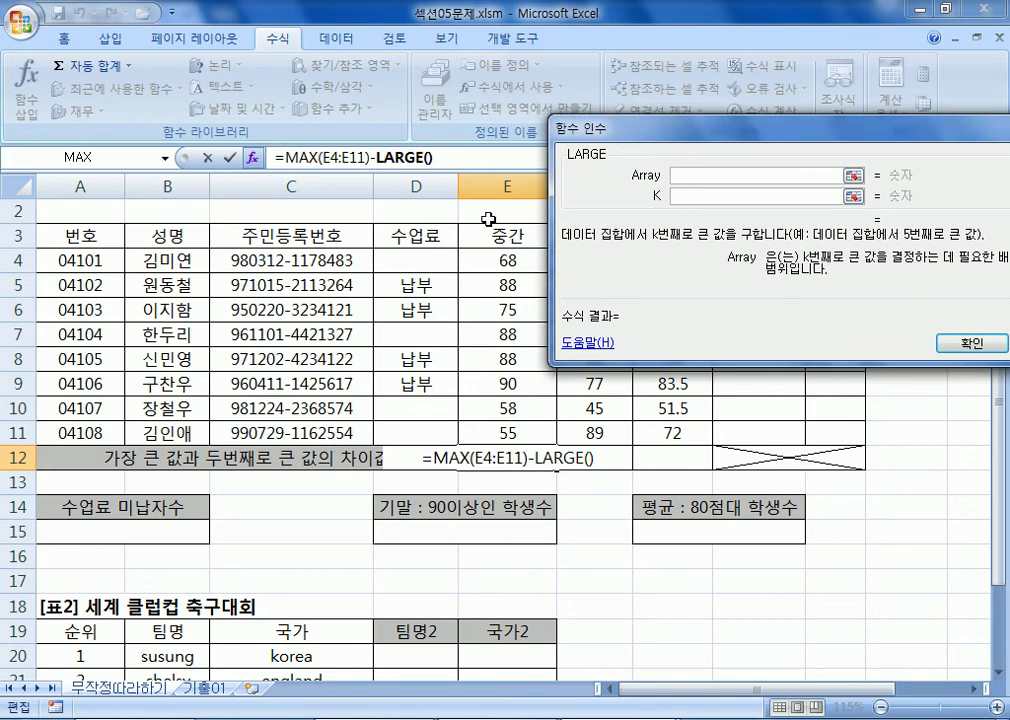
left_click_drag(469, 259, 485, 428)
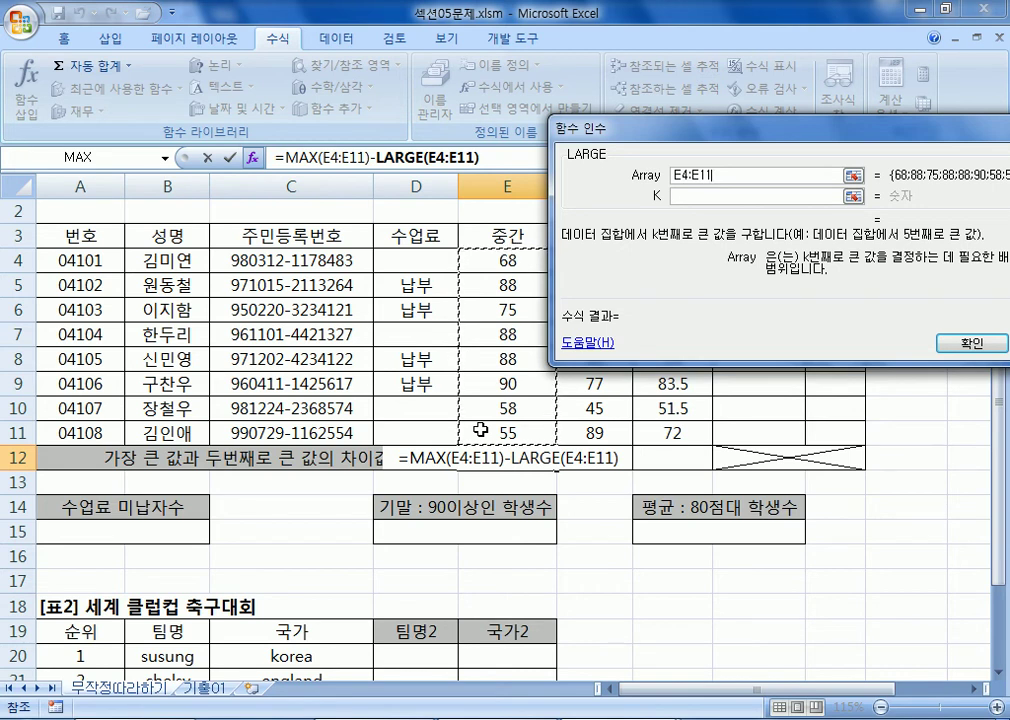
left_click(740, 196)
left_click_drag(732, 131, 488, 67)
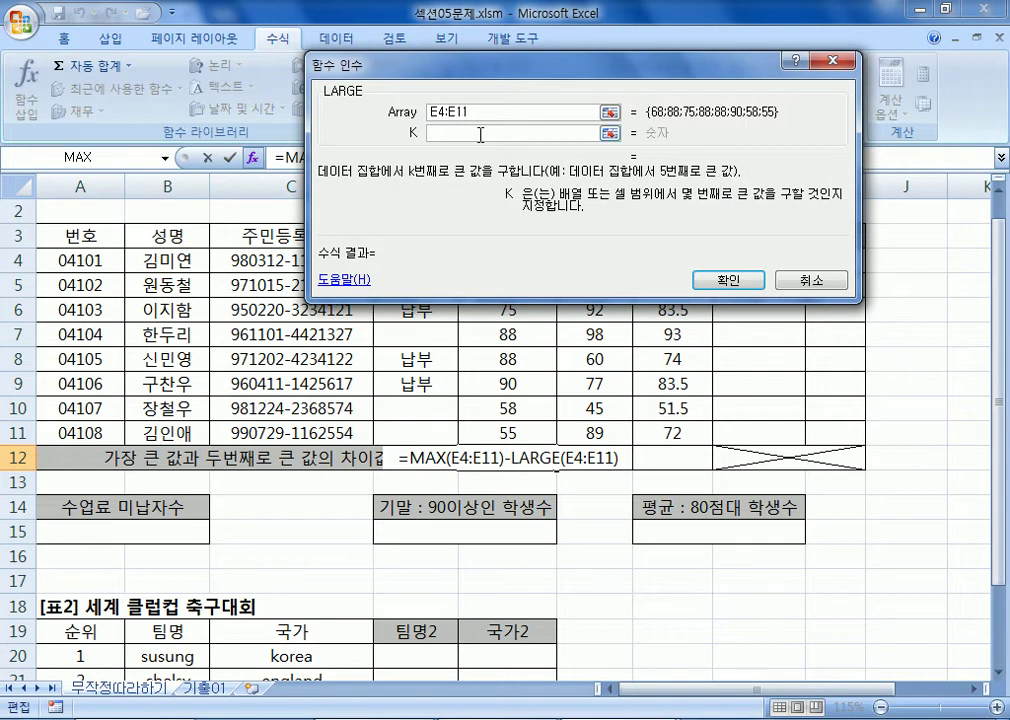
type("5")
key("BackSpace")
type("2")
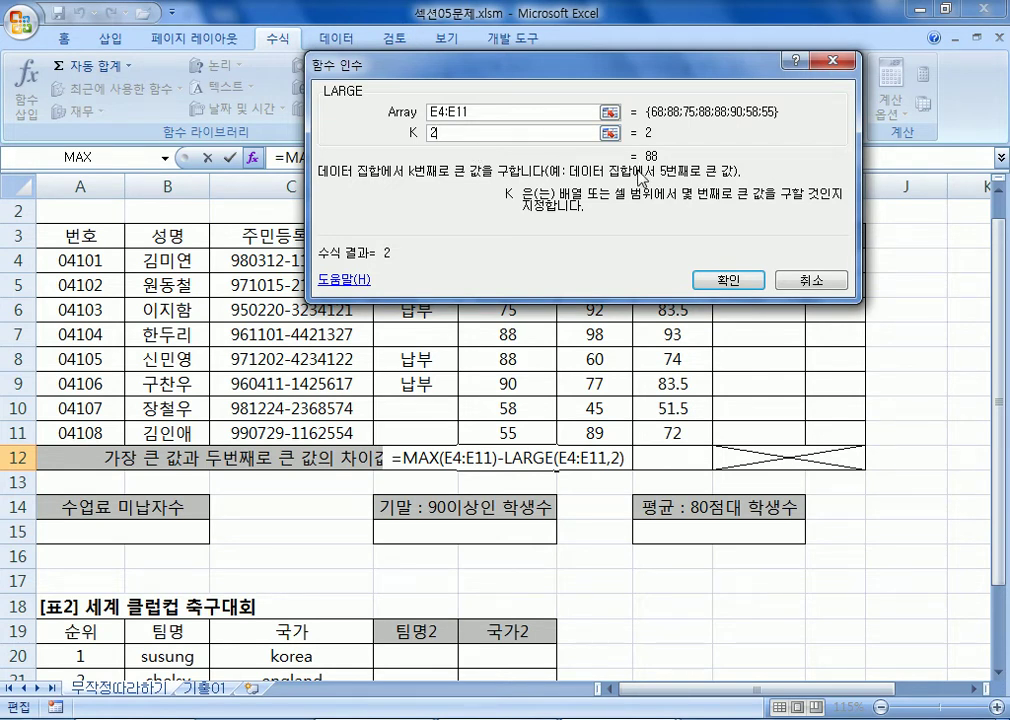
left_click(718, 285)
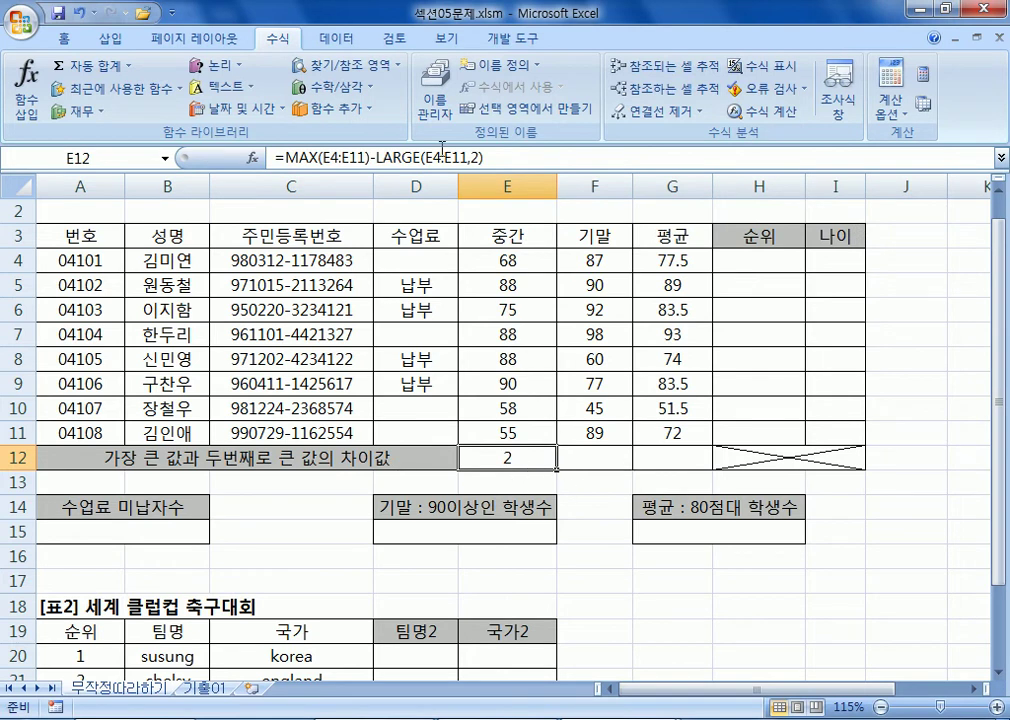
Examine the arguments and partial results of the MAX and LARGE functions in the E12 formula
left_click(383, 152)
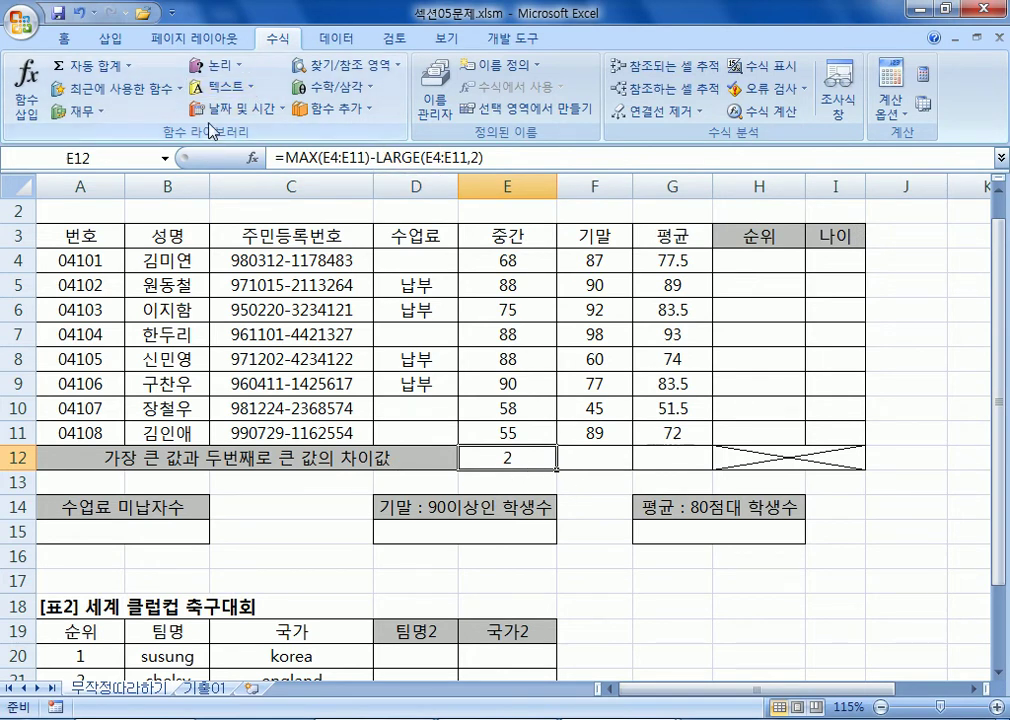
left_click(251, 158)
left_click_drag(280, 85, 804, 232)
left_click(319, 158)
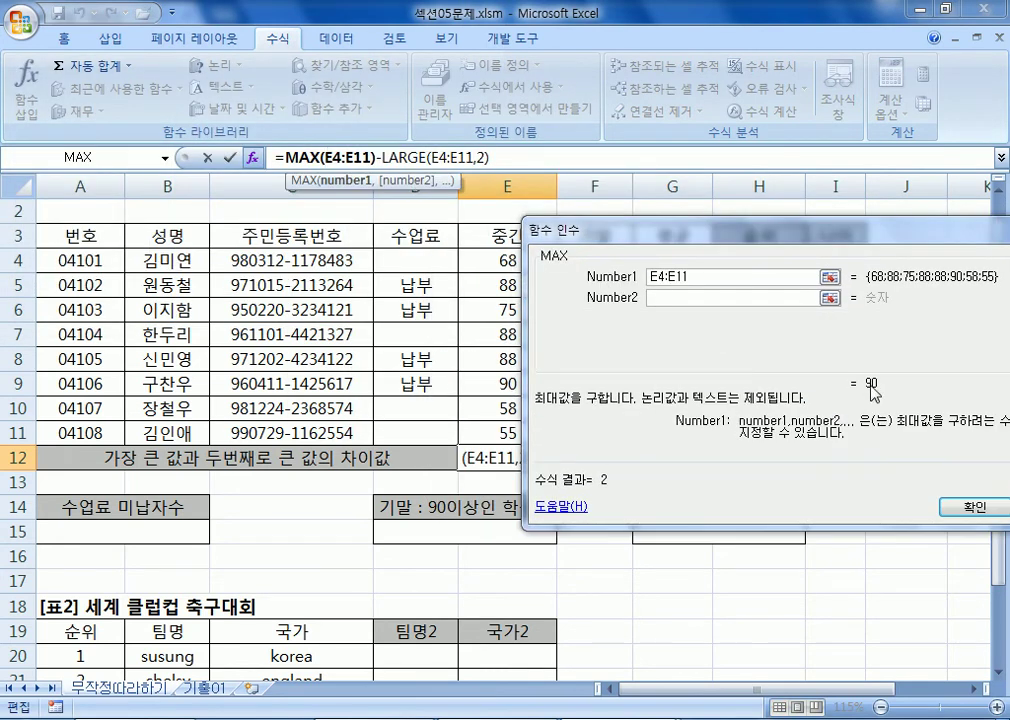
left_click(420, 158)
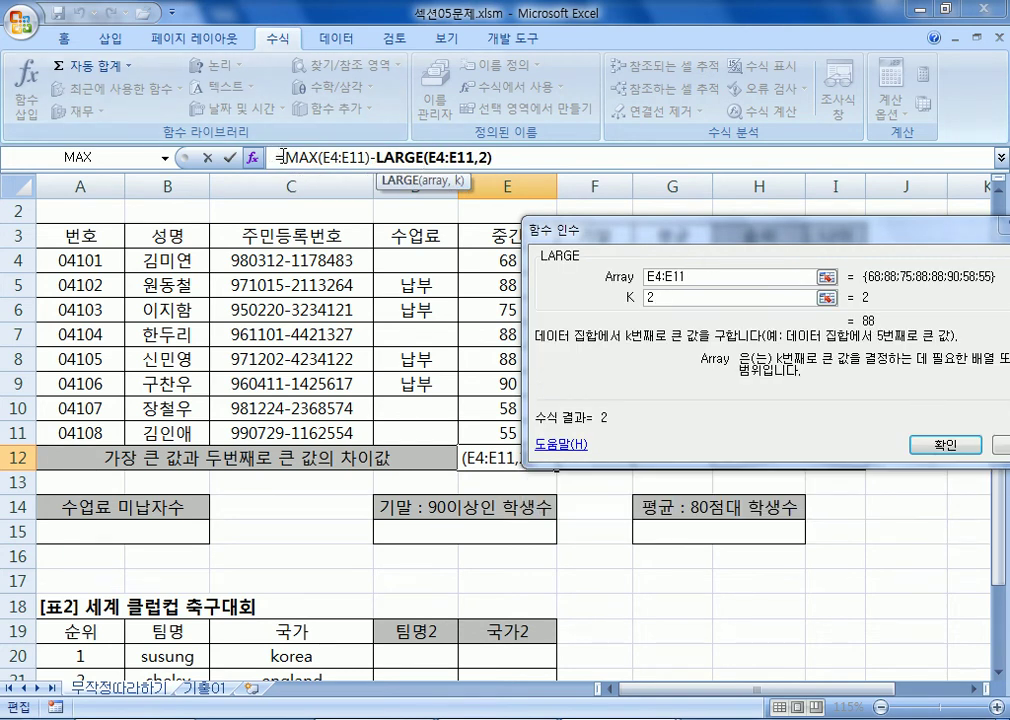
left_click_drag(277, 158, 573, 168)
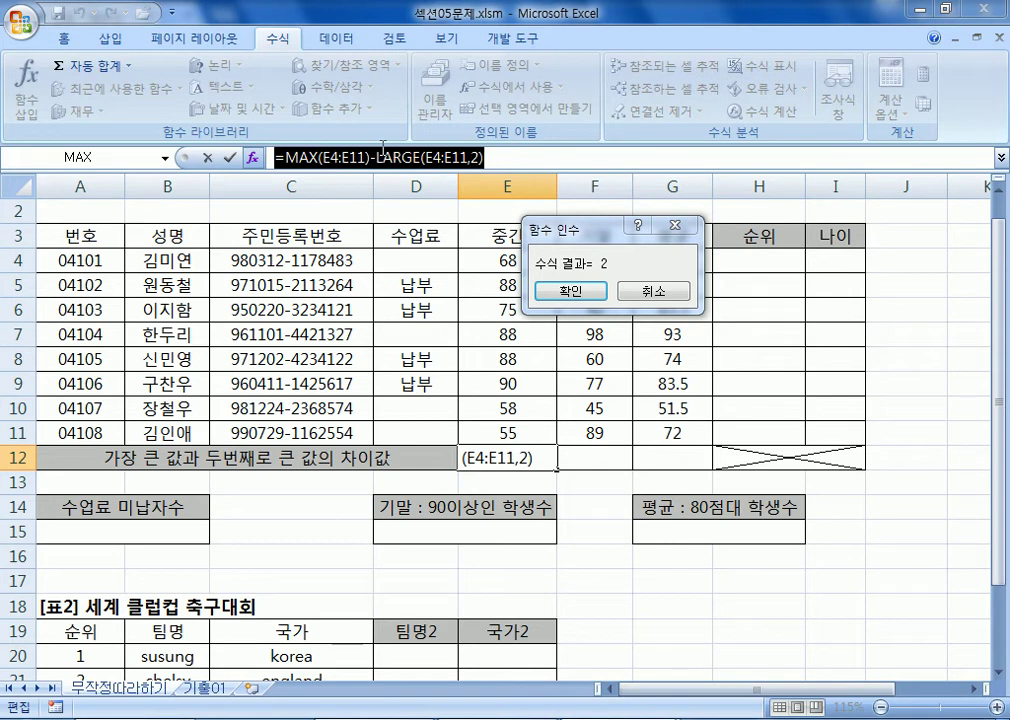
left_click(361, 152)
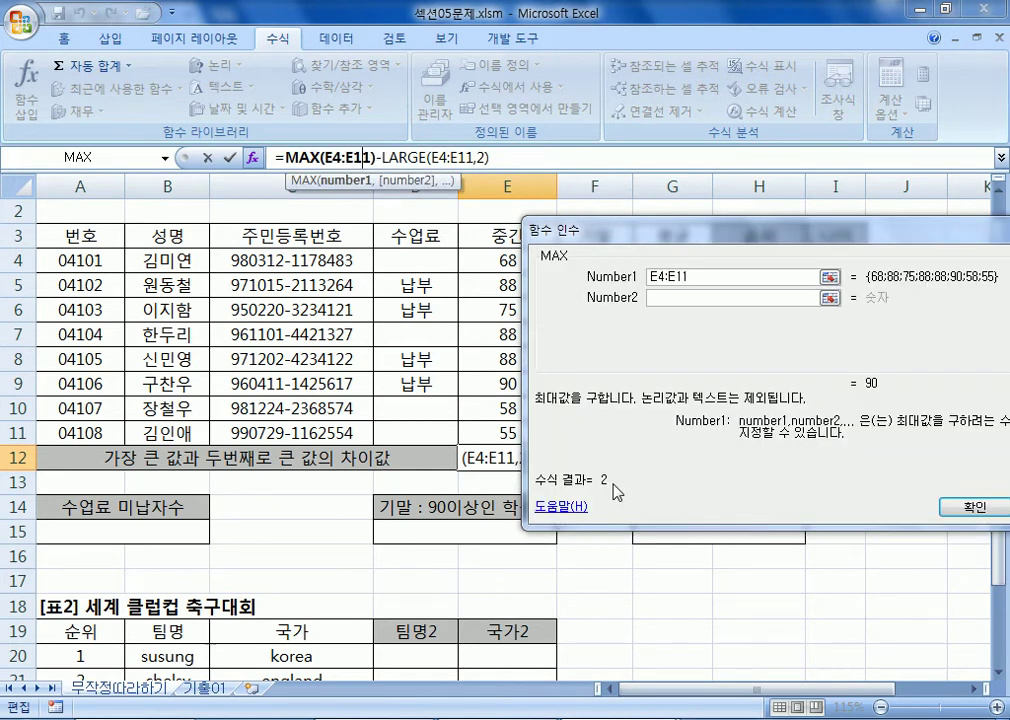
left_click(432, 158)
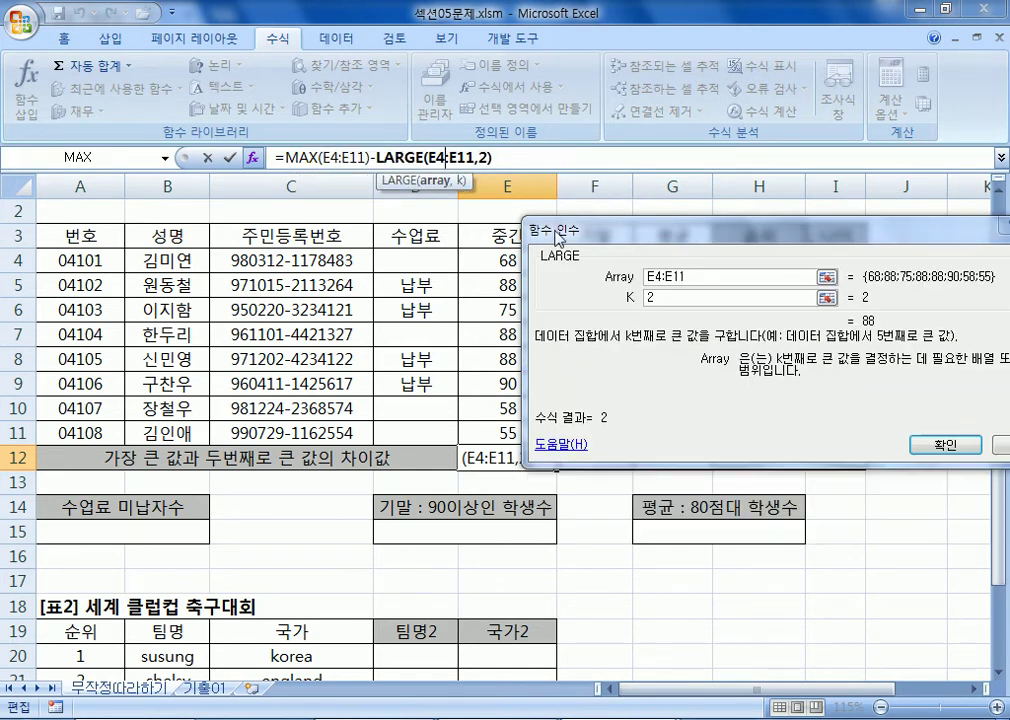
left_click(918, 445)
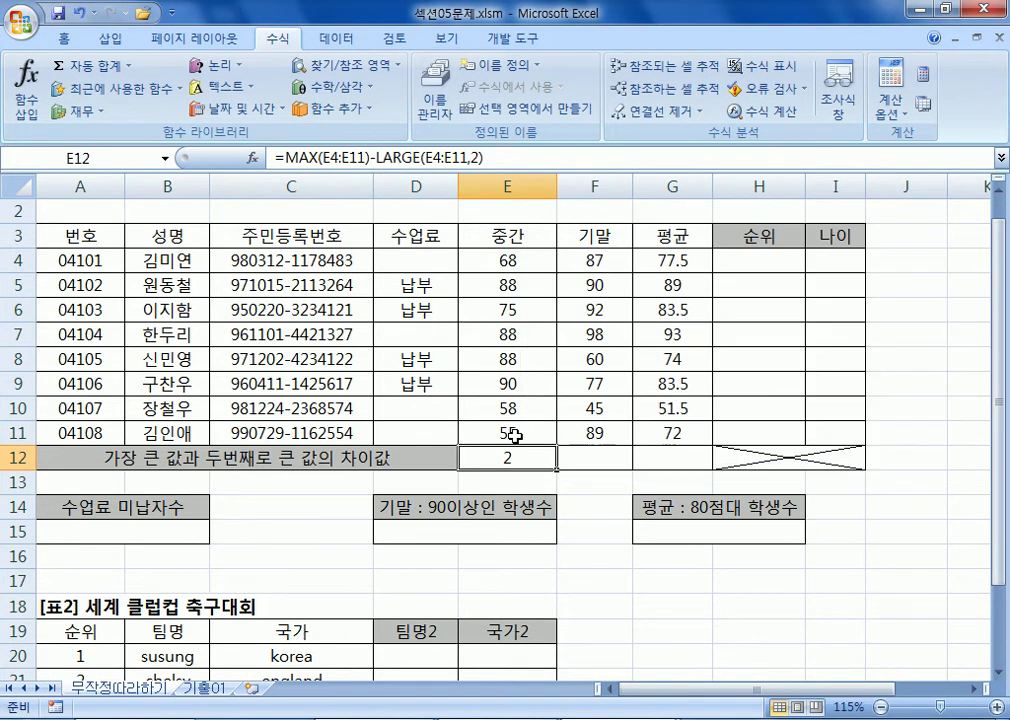
Check the largest and second-largest midterm scores in column E against the difference in E12
left_click(510, 382)
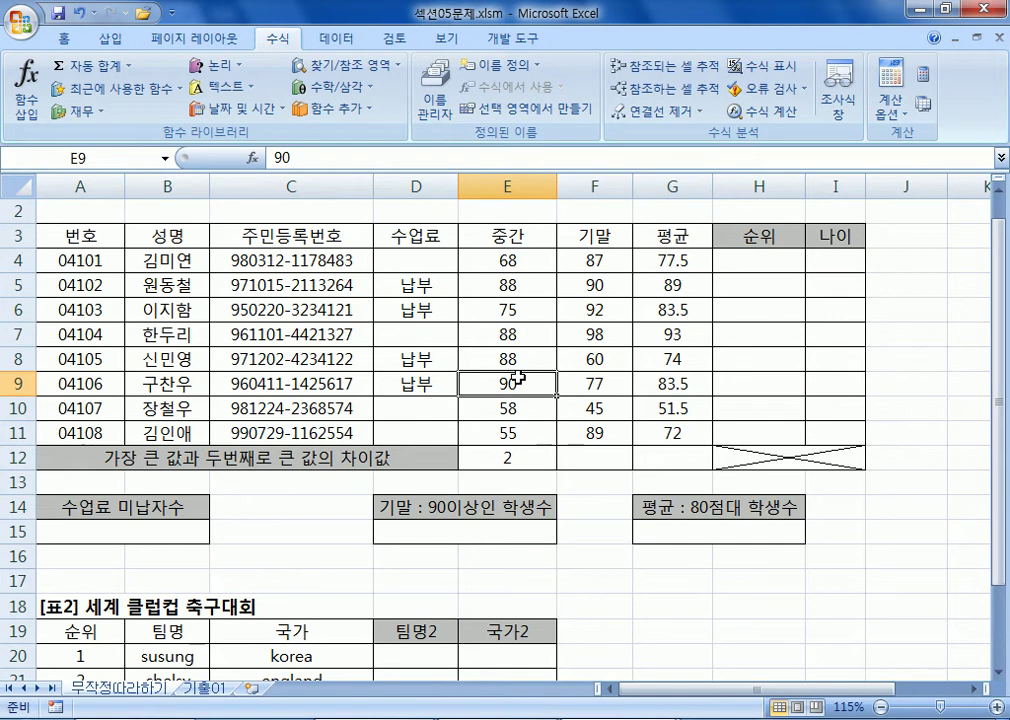
left_click(520, 288)
left_click(518, 334)
left_click(520, 352)
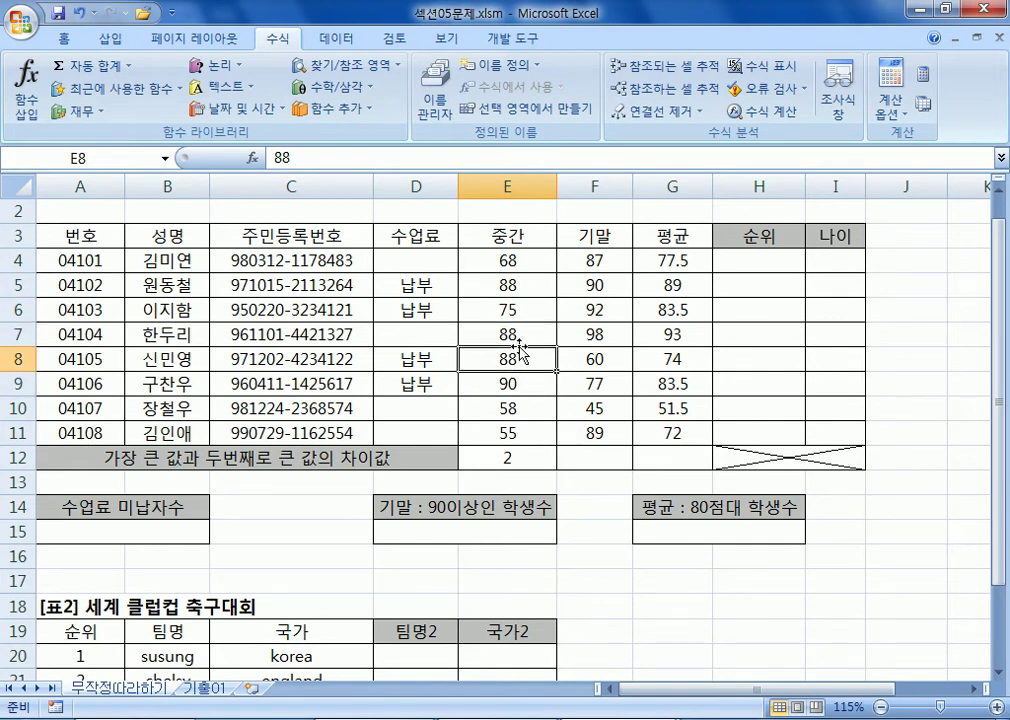
left_click(522, 288)
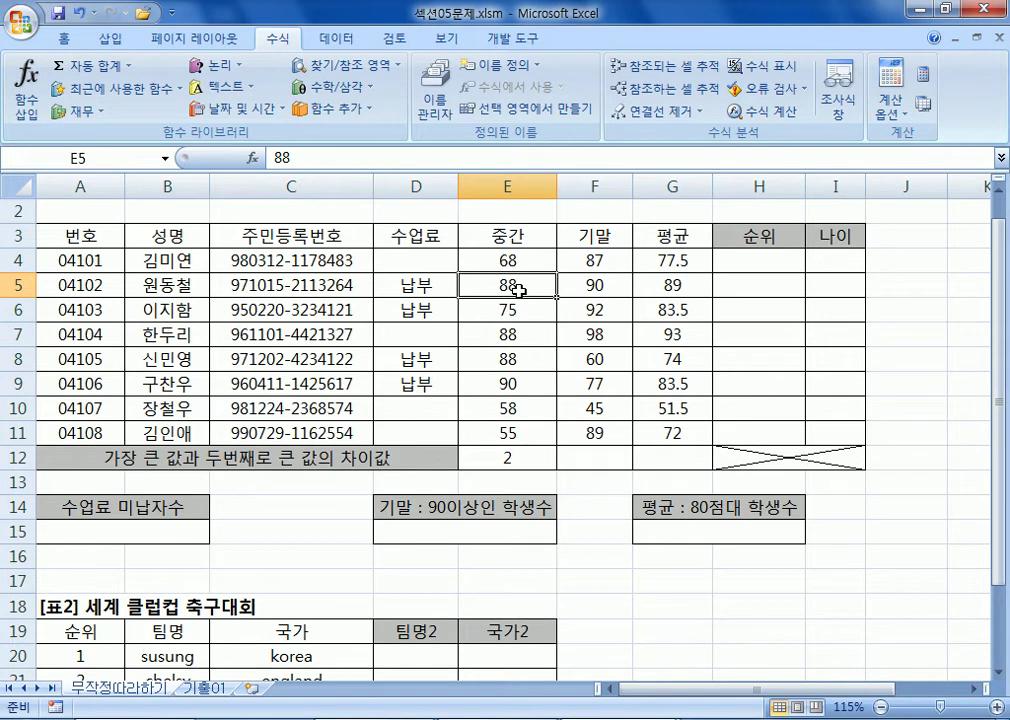
left_click(512, 460)
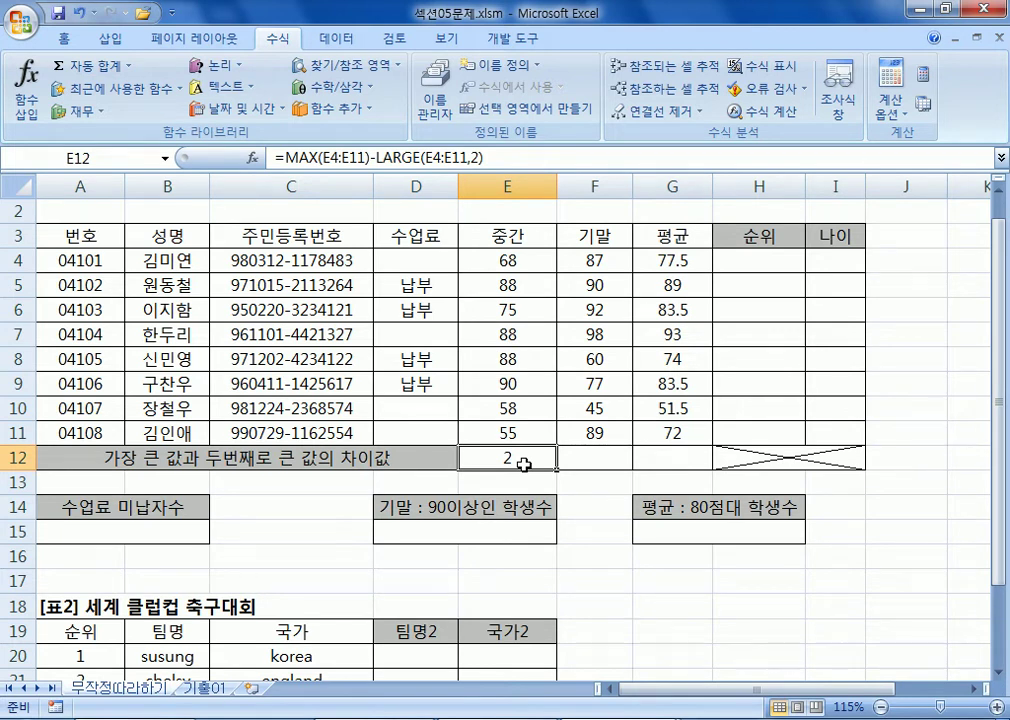
Start the formula in F12 with the maximum of the final exam scores, =MAX(F4:F11)
left_click(593, 457)
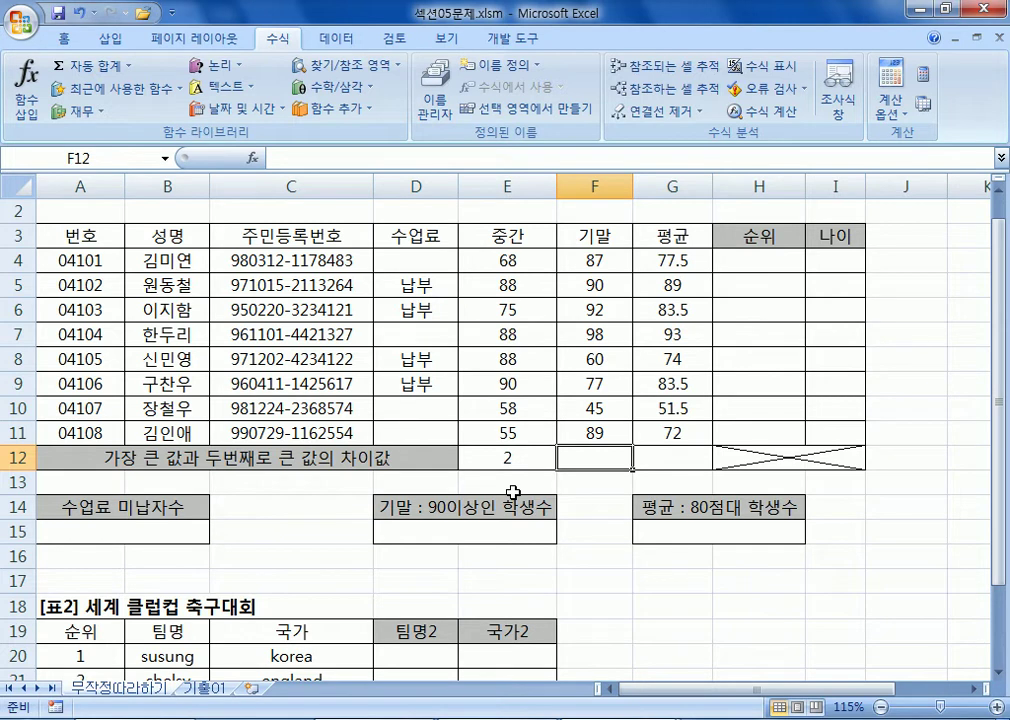
scroll(583, 400, "down", 1)
scroll(604, 453, "up", 1)
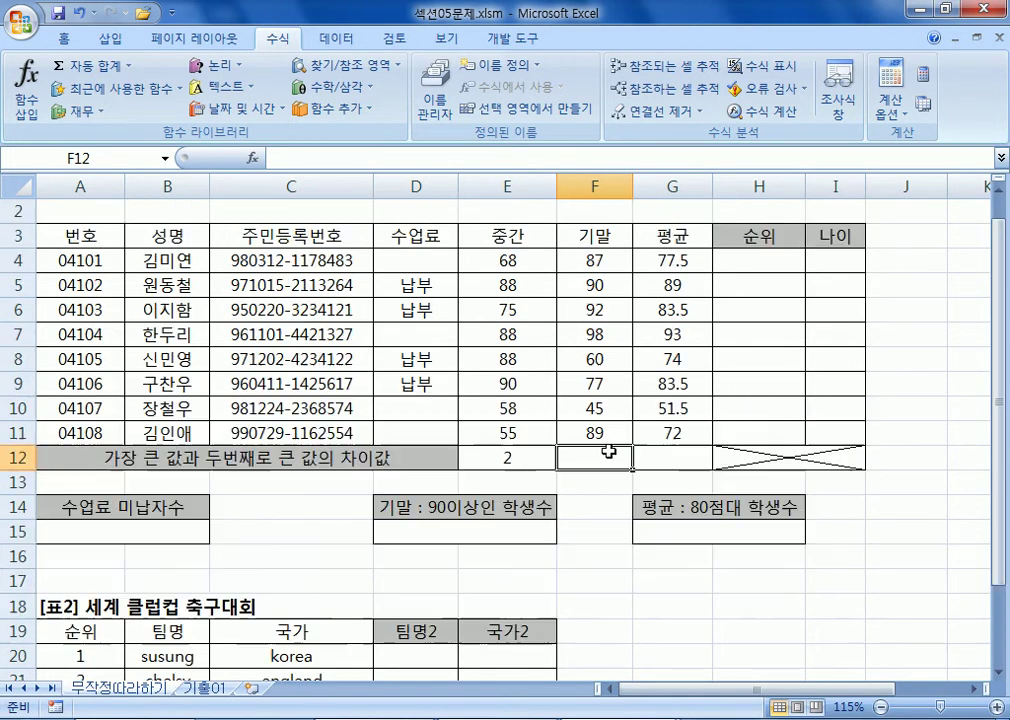
type("=MA")
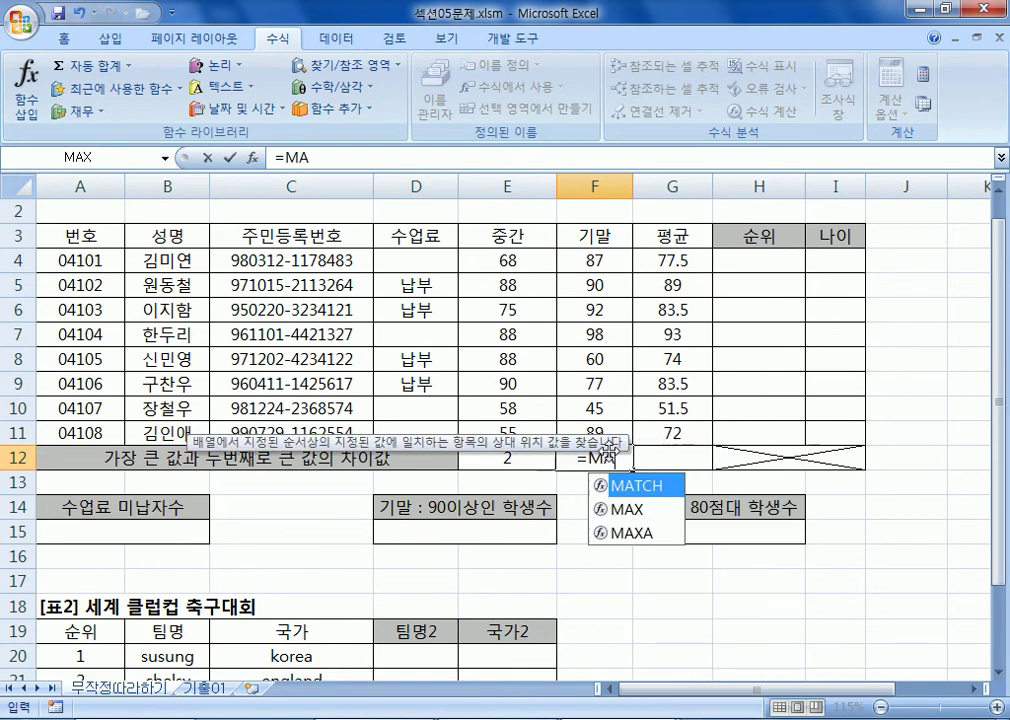
type("X(")
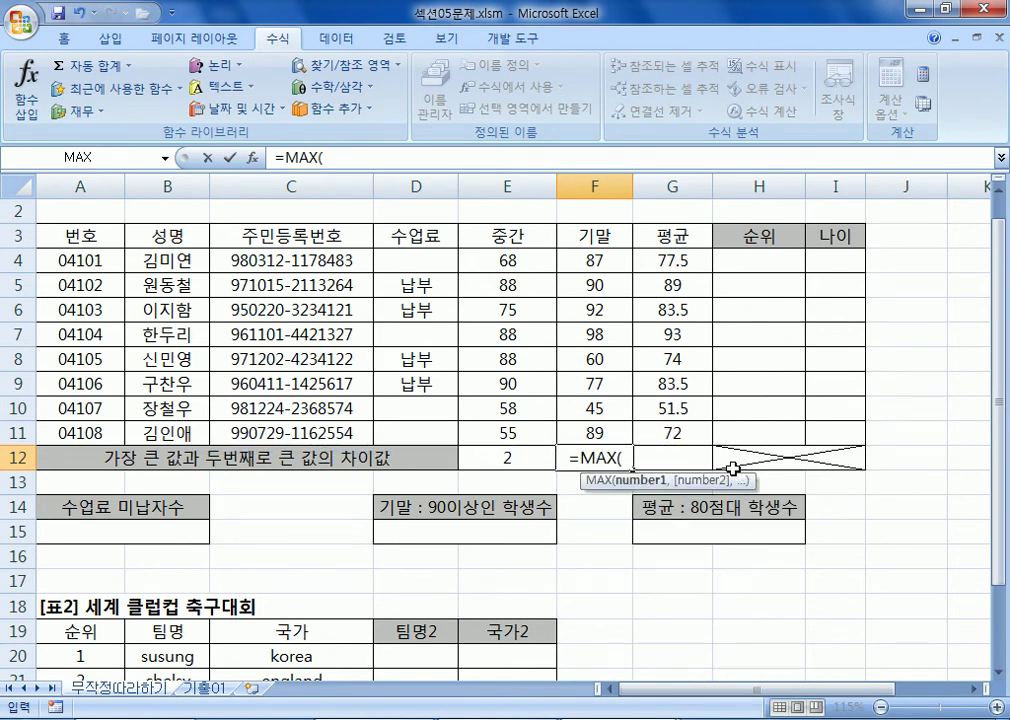
left_click_drag(602, 261, 611, 440)
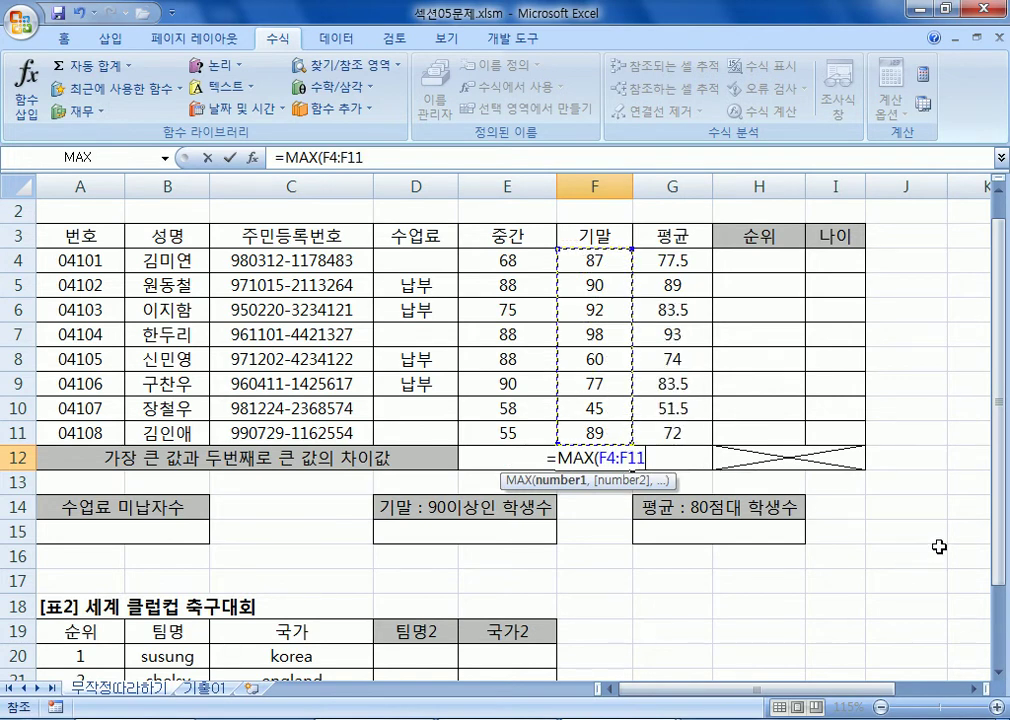
type(")")
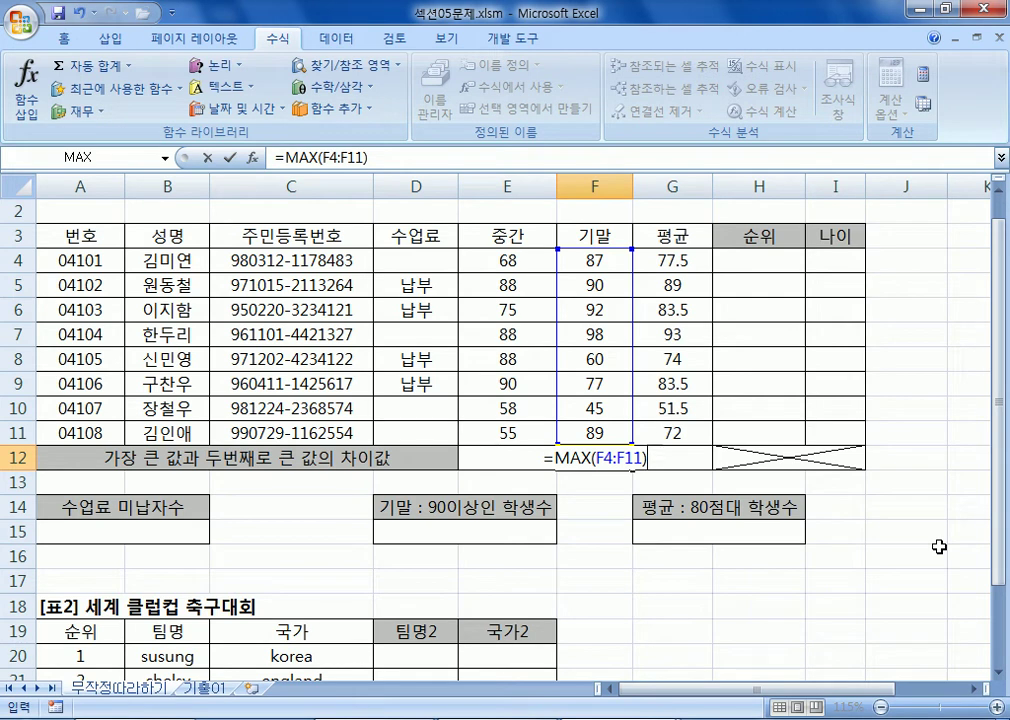
Complete the F12 formula as =MAX(F4:F11)-LARGE(F4:F11,2), review its arguments and enter it
type("-")
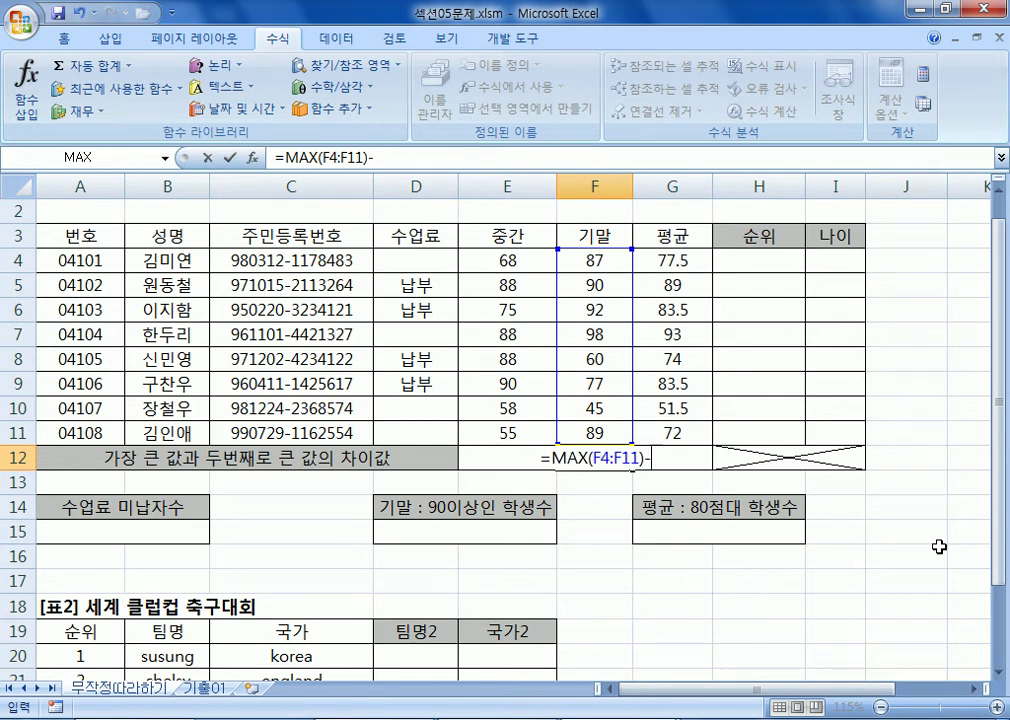
type("LAR")
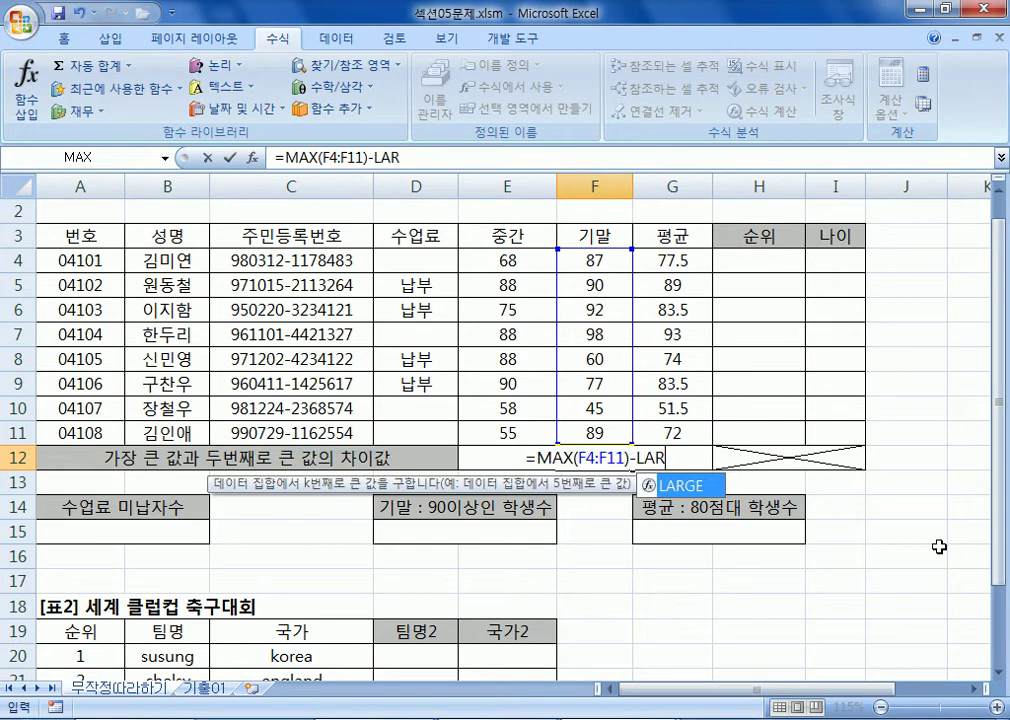
type("GE(")
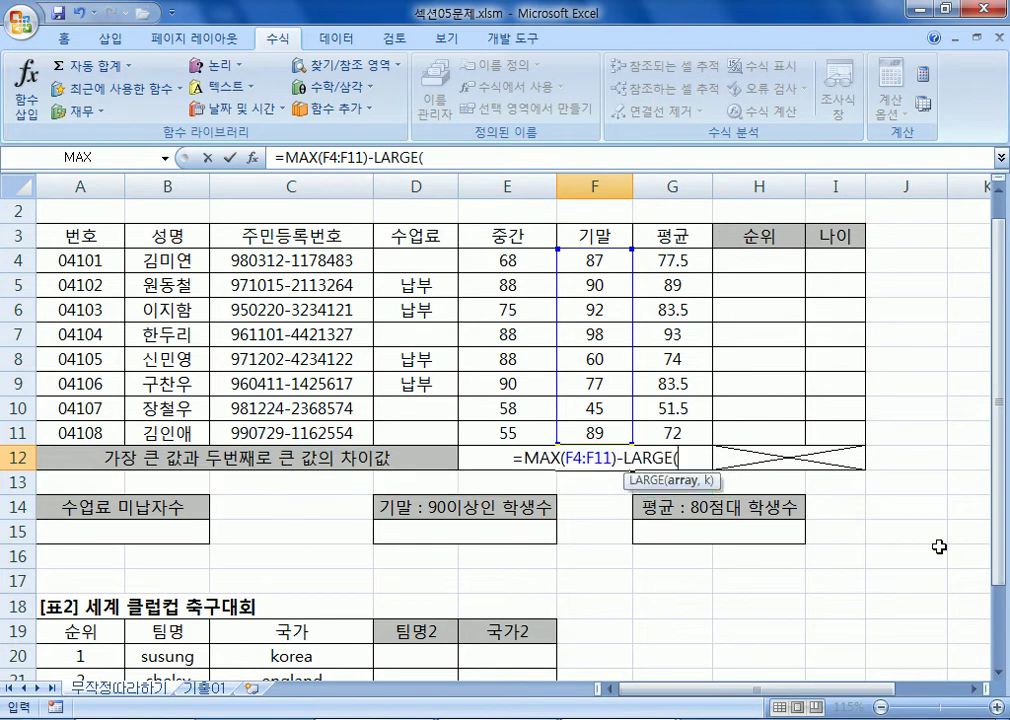
left_click_drag(616, 259, 617, 432)
type(",2")
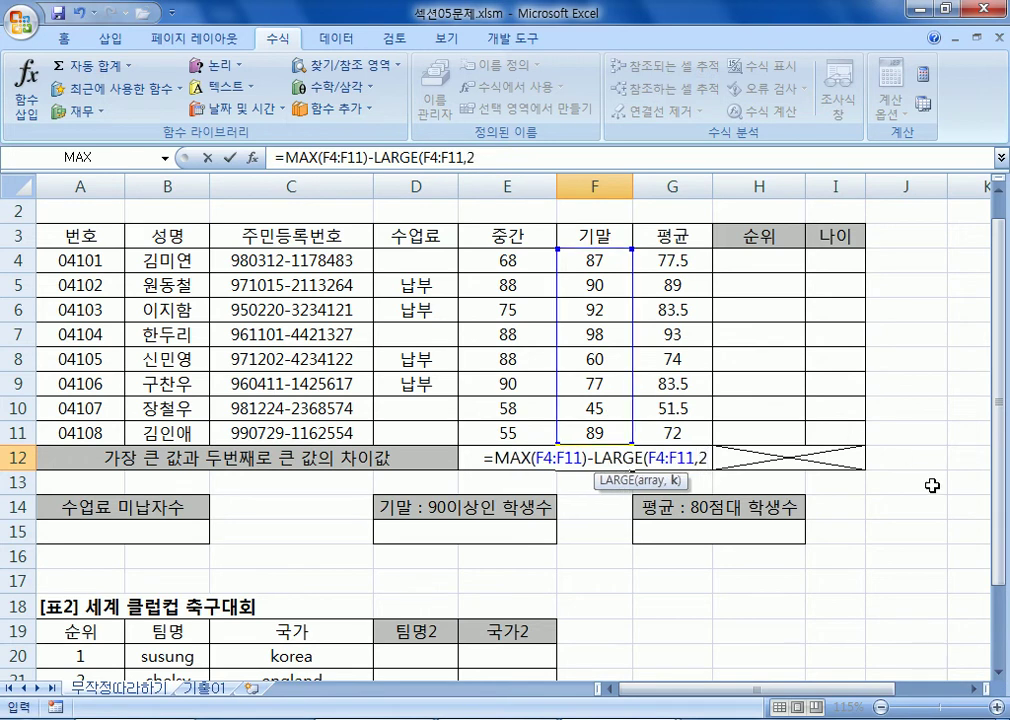
type(")")
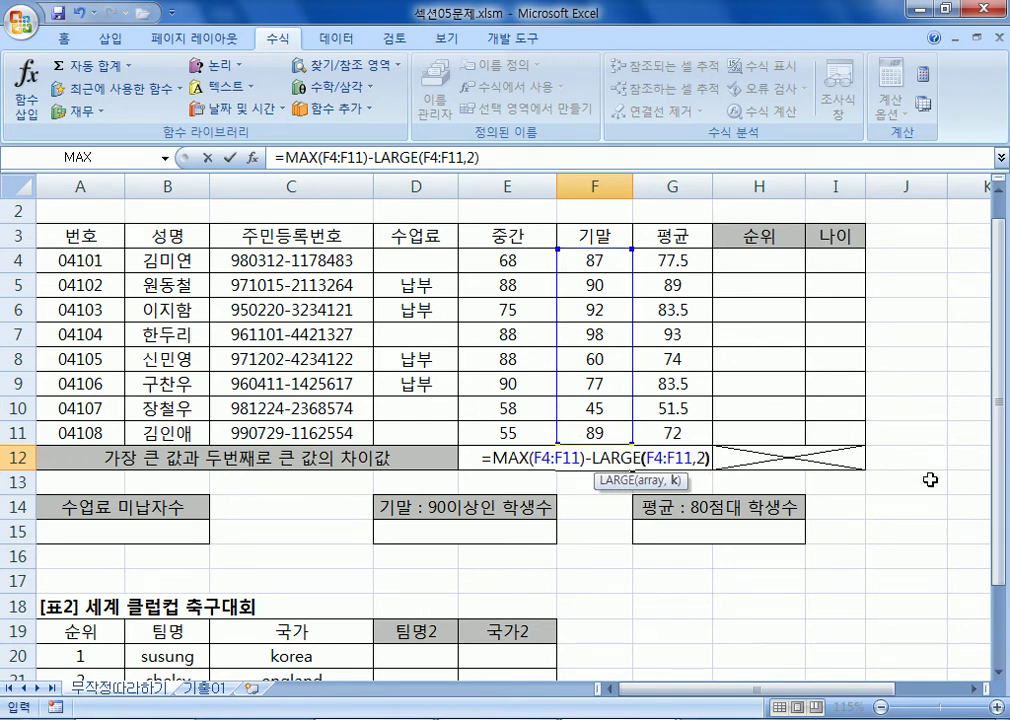
left_click(529, 457)
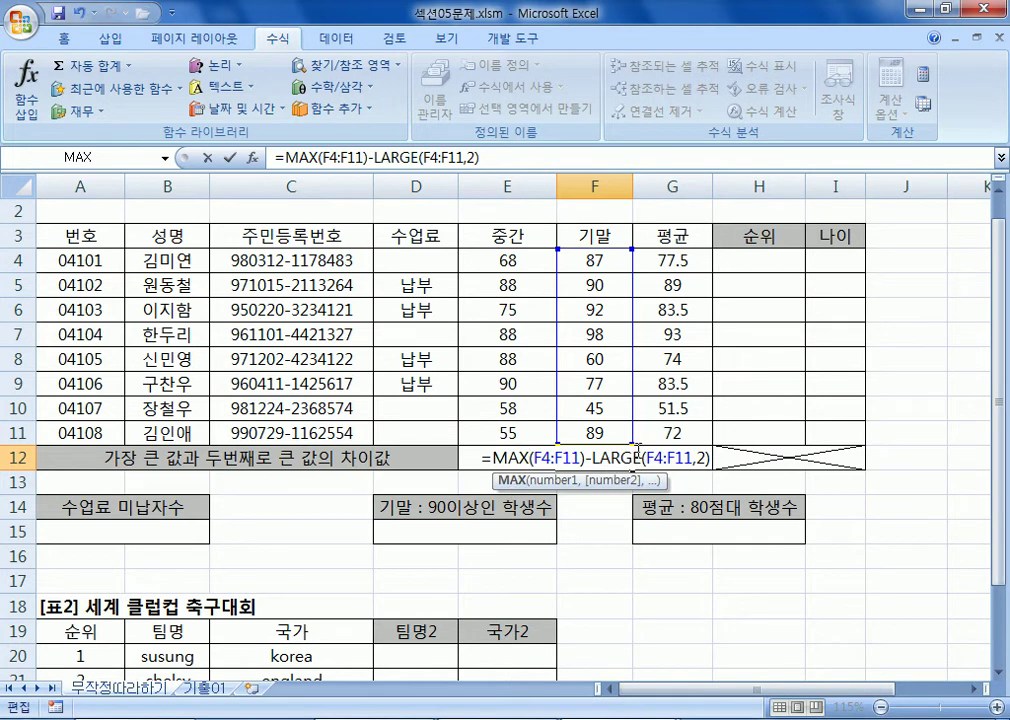
left_click_drag(634, 457, 665, 457)
left_click(706, 457)
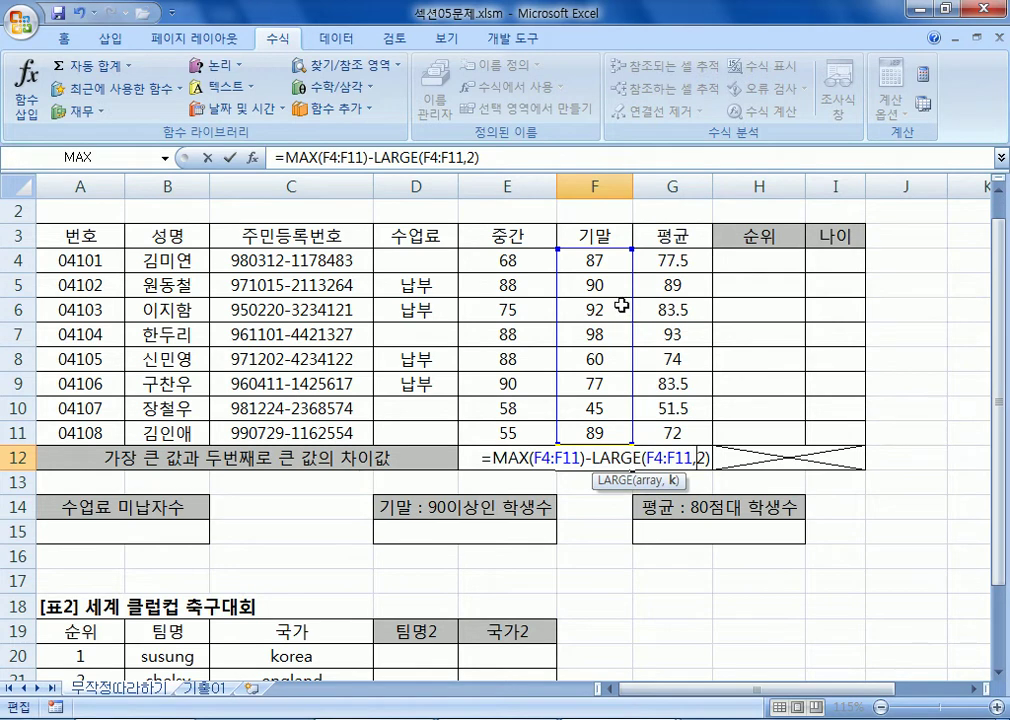
key("Return")
left_click(581, 457)
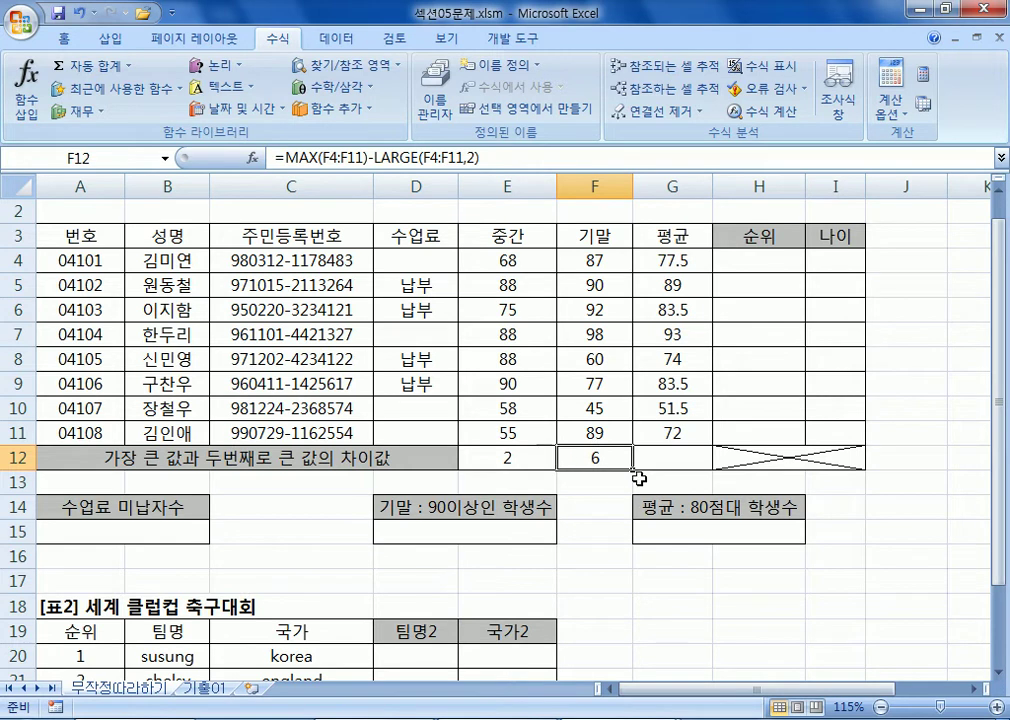
Clear the formula from F12 and select E12
left_click(660, 458)
left_click(595, 459)
key("Delete")
left_click(521, 455)
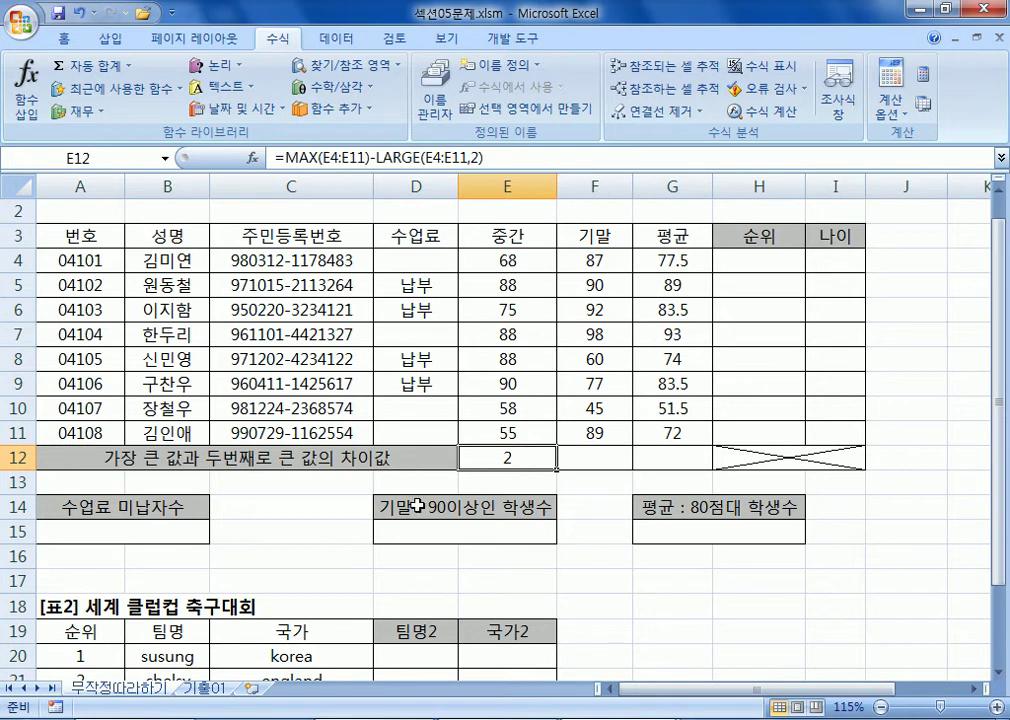
scroll(718, 465, "down", 5)
scroll(718, 465, "down", 4)
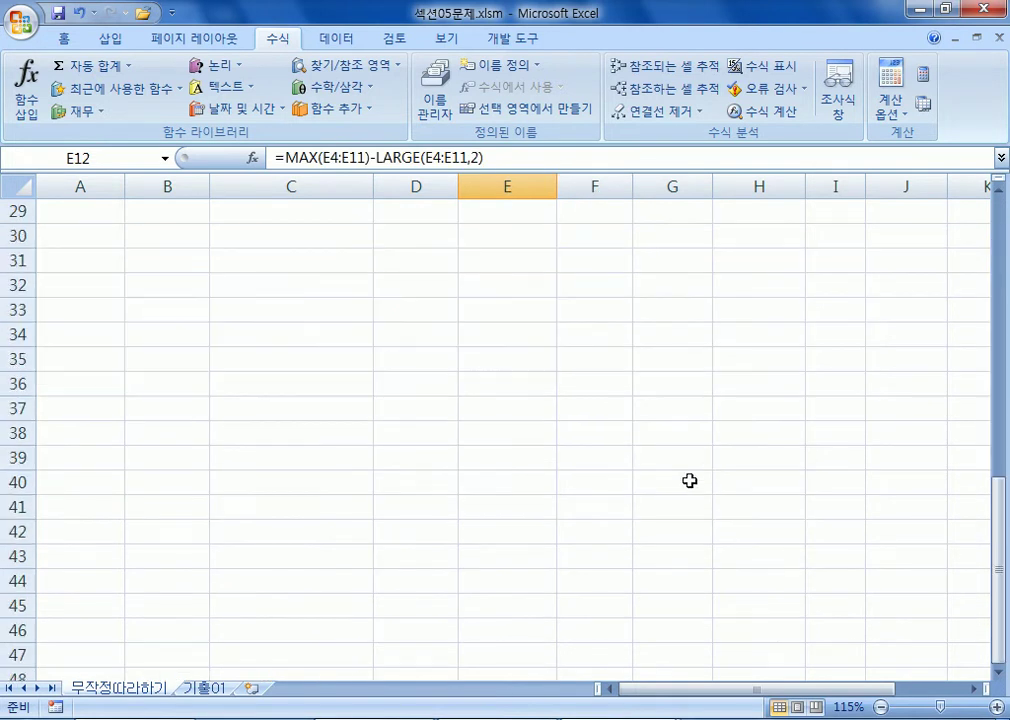
left_click(417, 401)
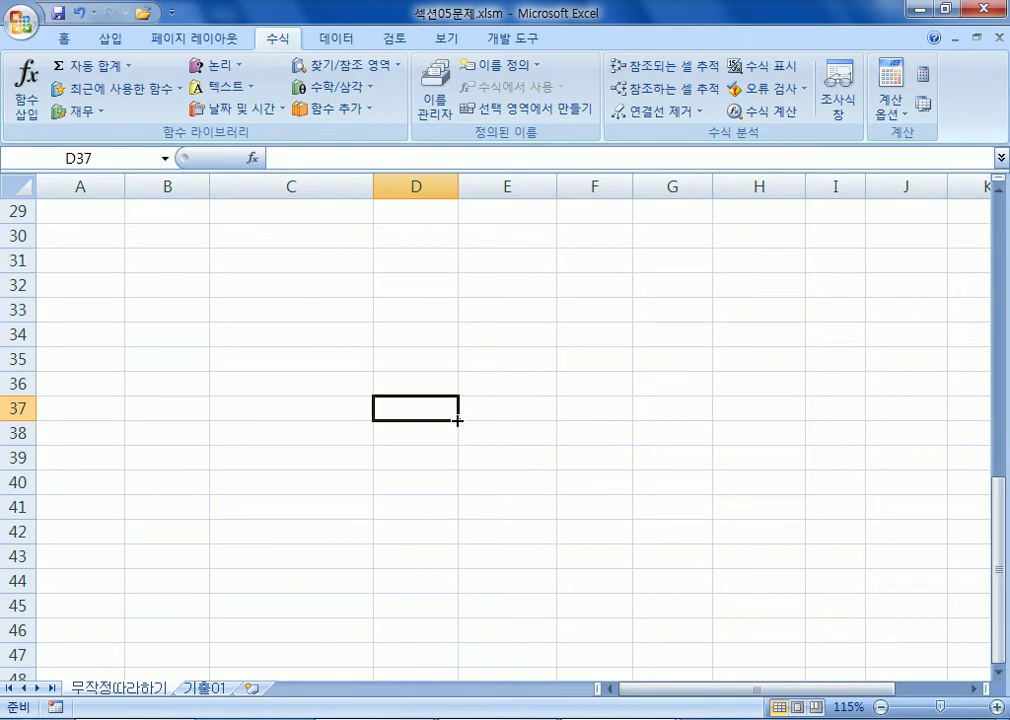
left_click(618, 553)
left_click(436, 308)
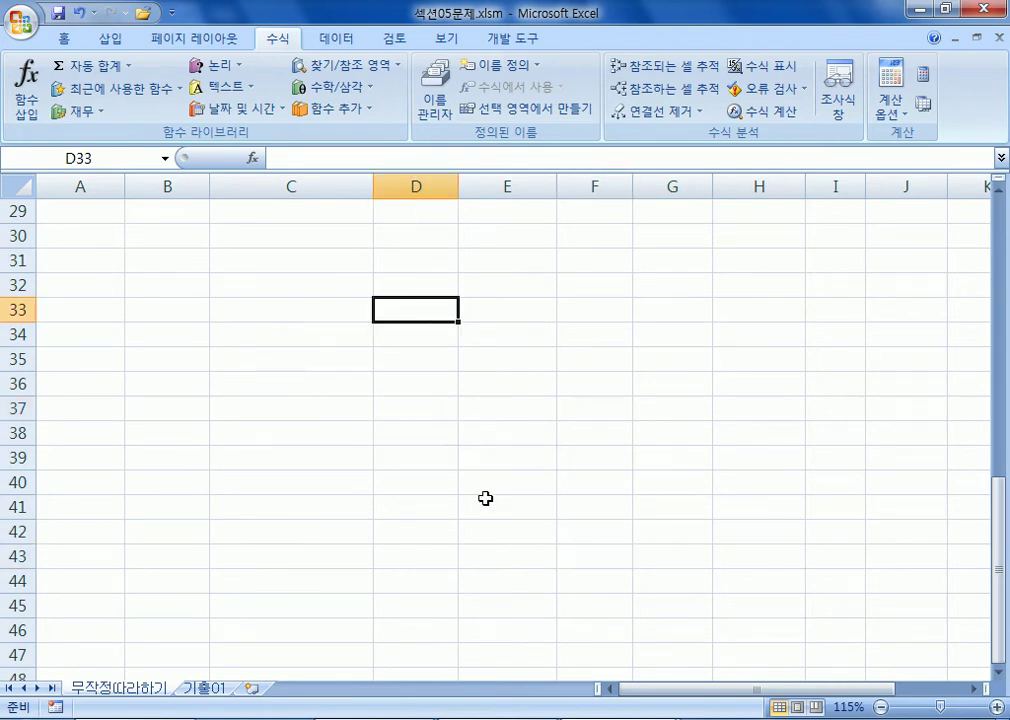
left_click_drag(401, 352, 550, 440)
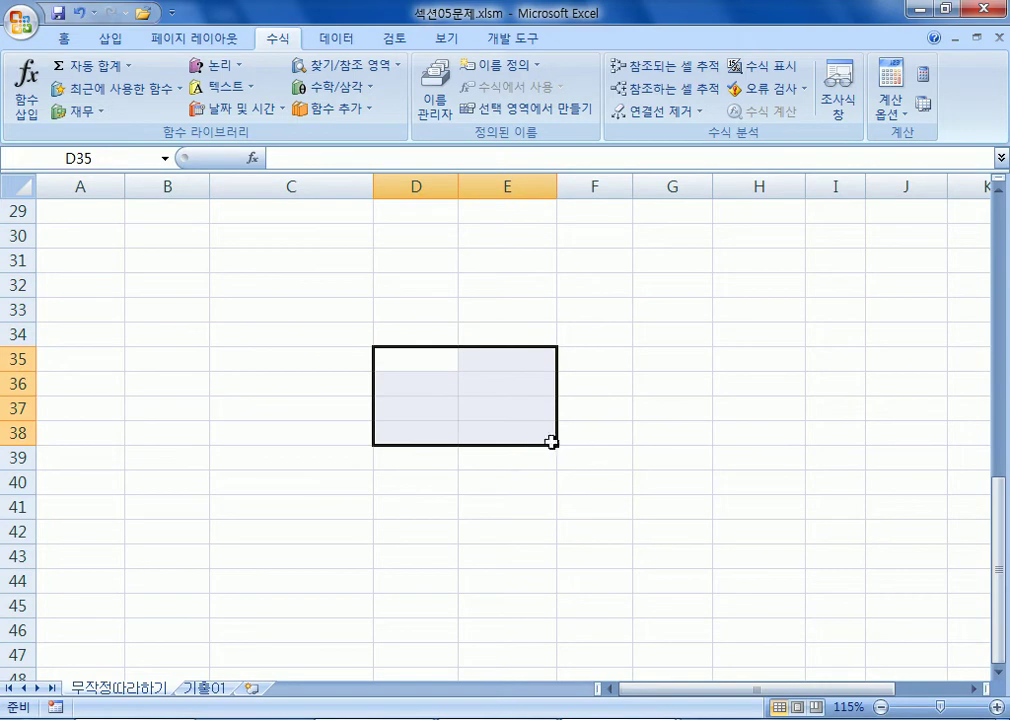
left_click_drag(160, 285, 300, 358)
left_click_drag(592, 309, 719, 460)
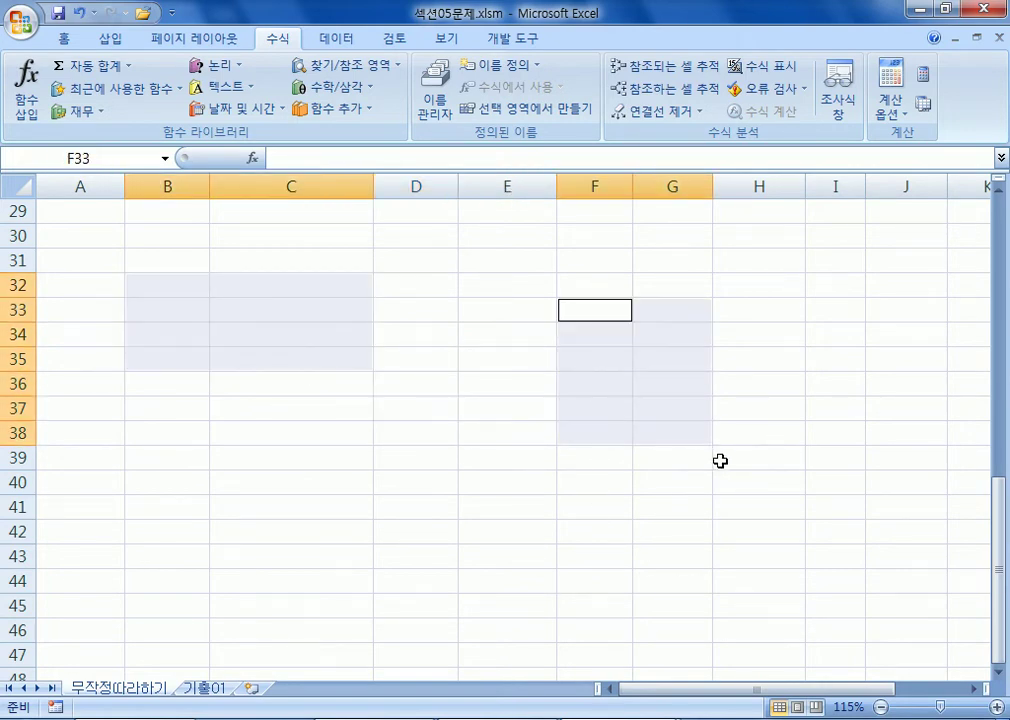
left_click_drag(345, 312, 425, 436)
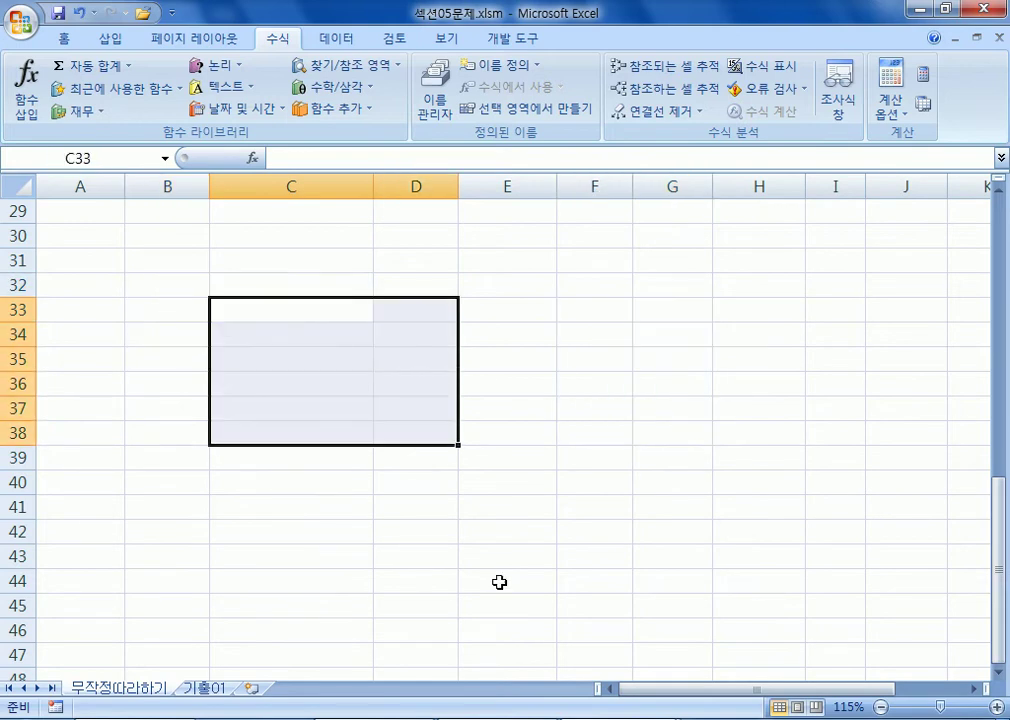
left_click(579, 311)
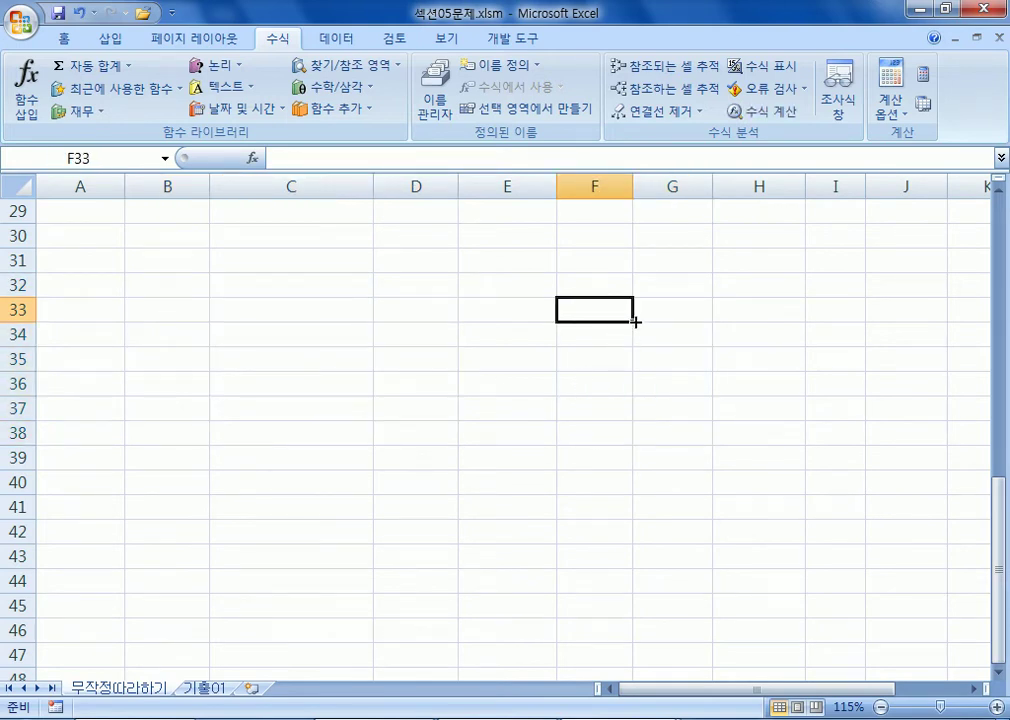
Fill the E12 formula across to G12 and check the formula in each of the three cells
scroll(598, 428, "up", 9)
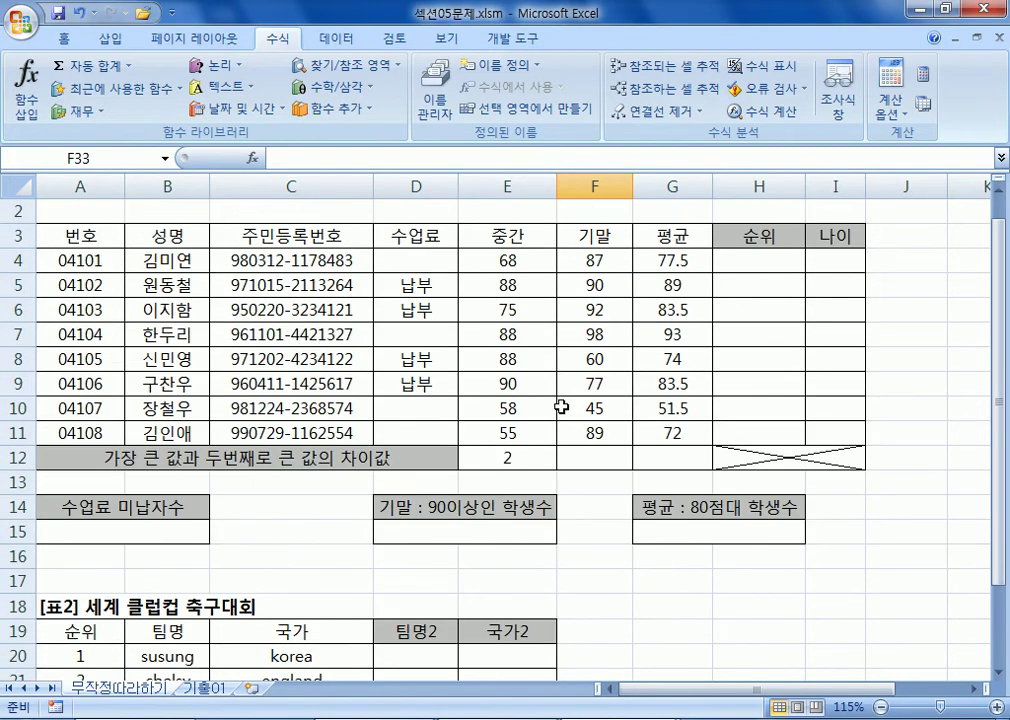
left_click(500, 458)
left_click_drag(559, 468, 678, 467)
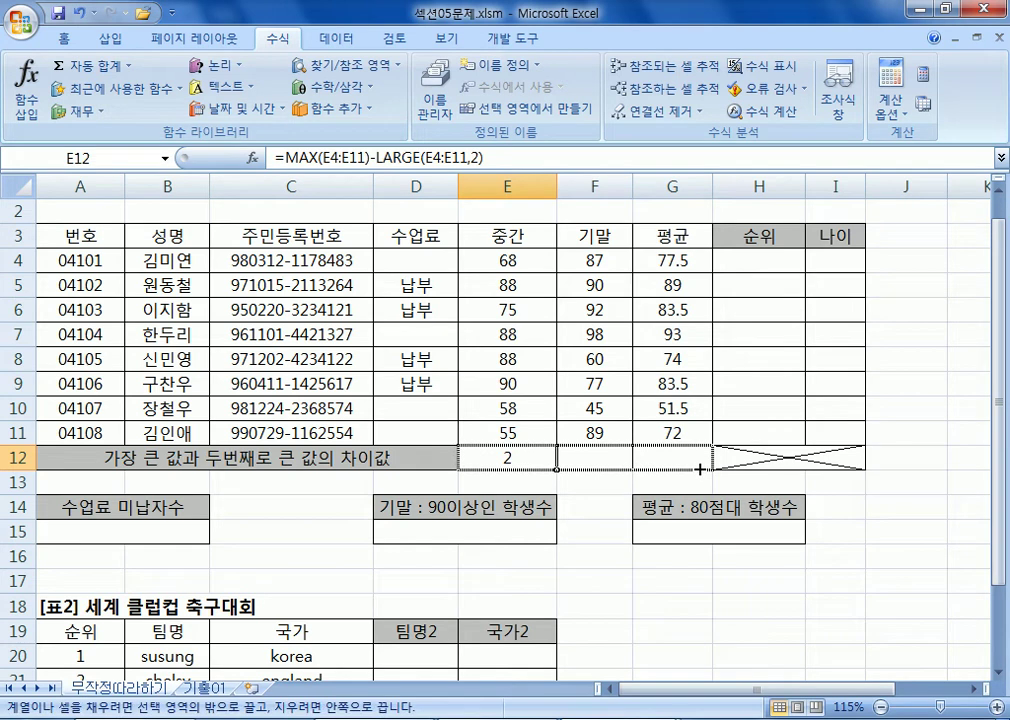
left_click_drag(699, 469, 699, 469)
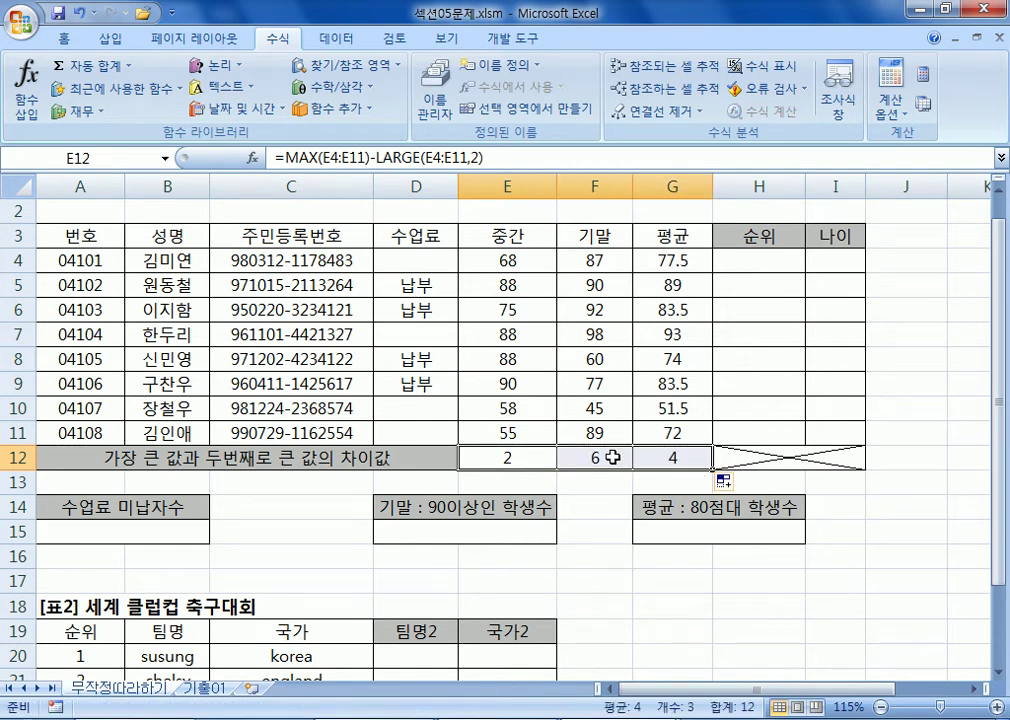
left_click(521, 457)
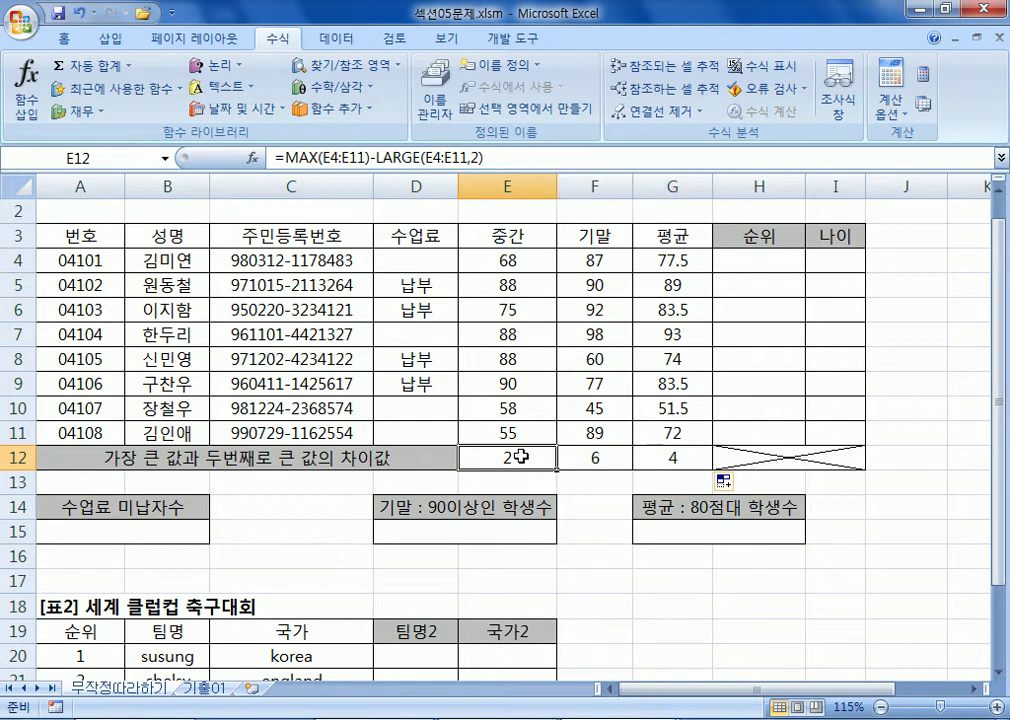
left_click(580, 457)
left_click(655, 456)
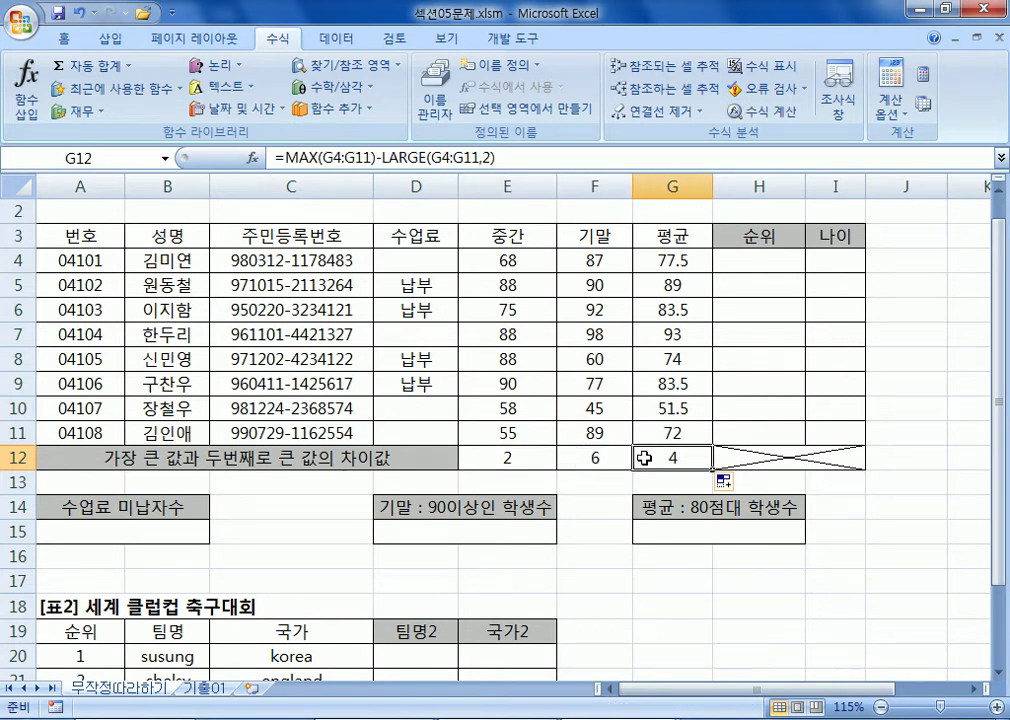
left_click_drag(758, 259, 753, 427)
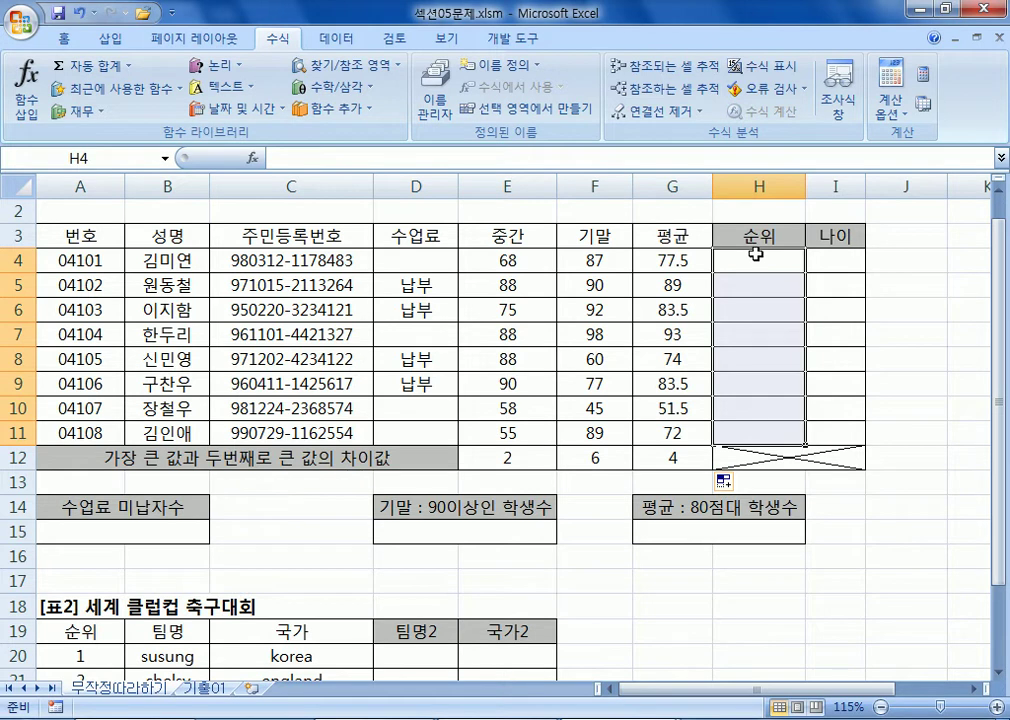
left_click(759, 258)
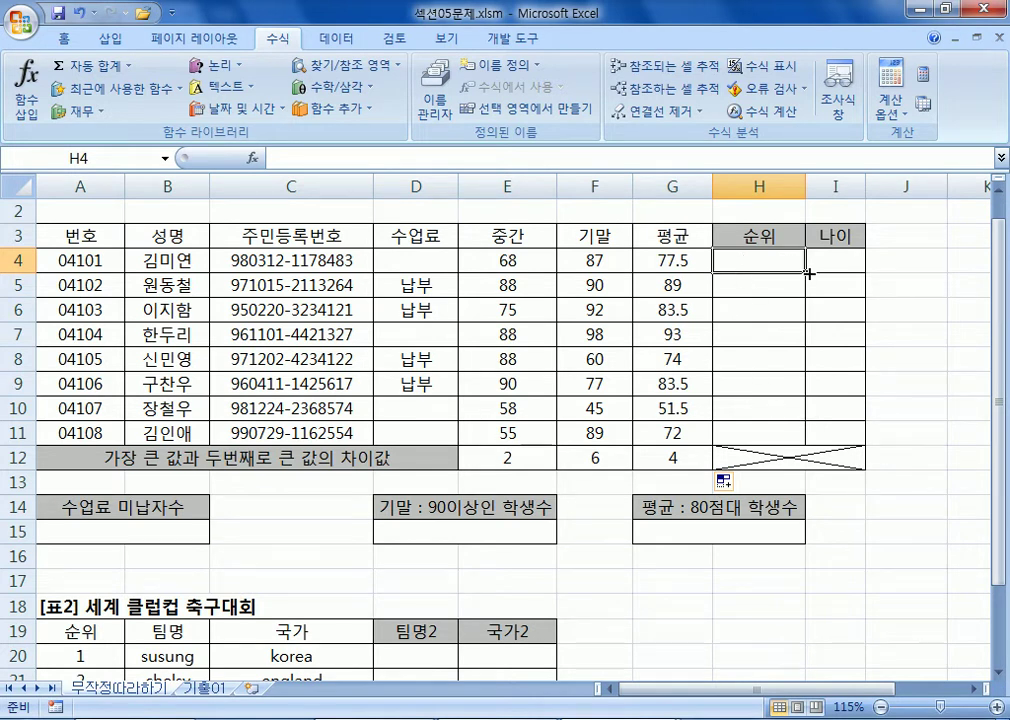
mouse_move(808, 272)
left_mouse_down()
mouse_move(816, 400)
mouse_move(805, 277)
left_mouse_up()
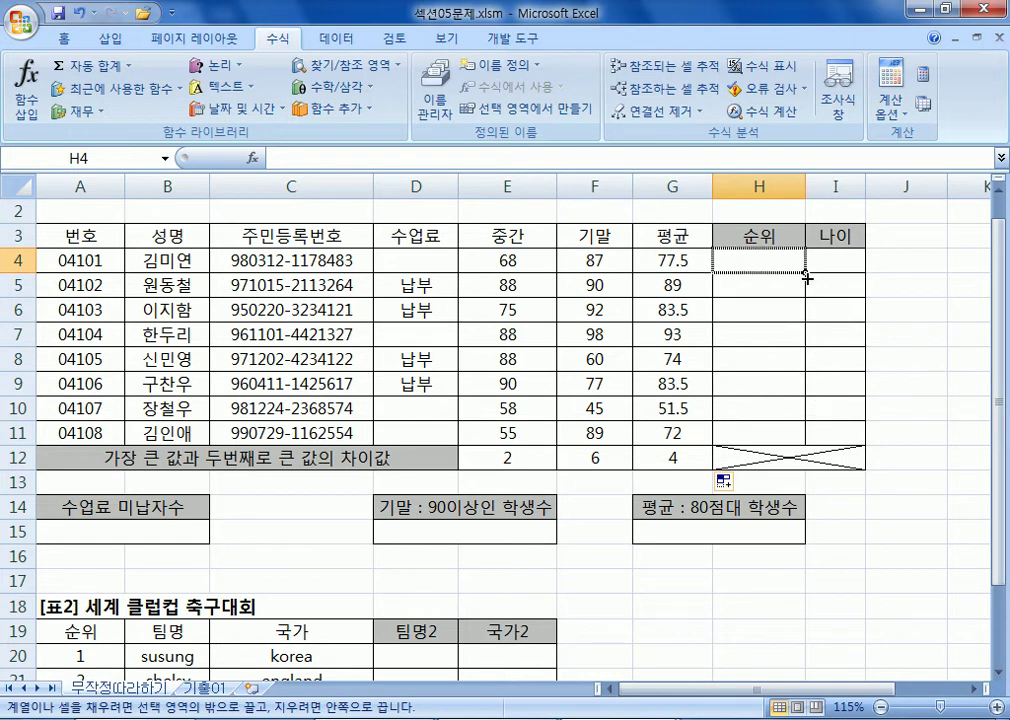
Clear F12:G12 and fill the E12 formula across through G12 again
left_click(612, 451)
left_click_drag(612, 451, 645, 455)
key("Delete")
left_click(514, 456)
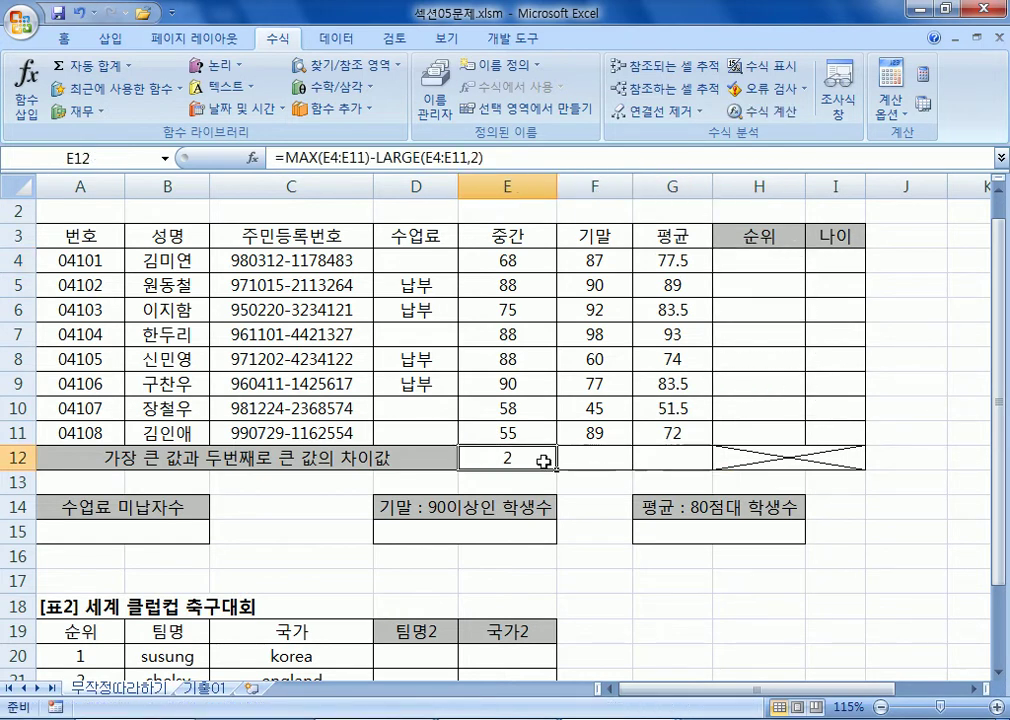
left_click_drag(554, 468, 692, 460)
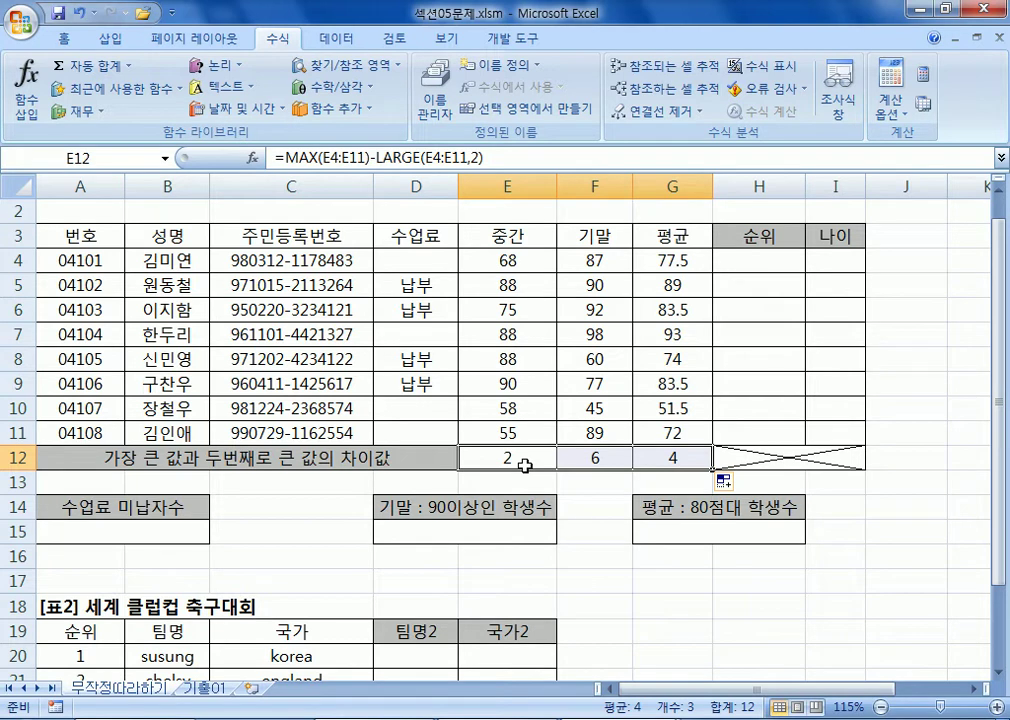
left_click(846, 262)
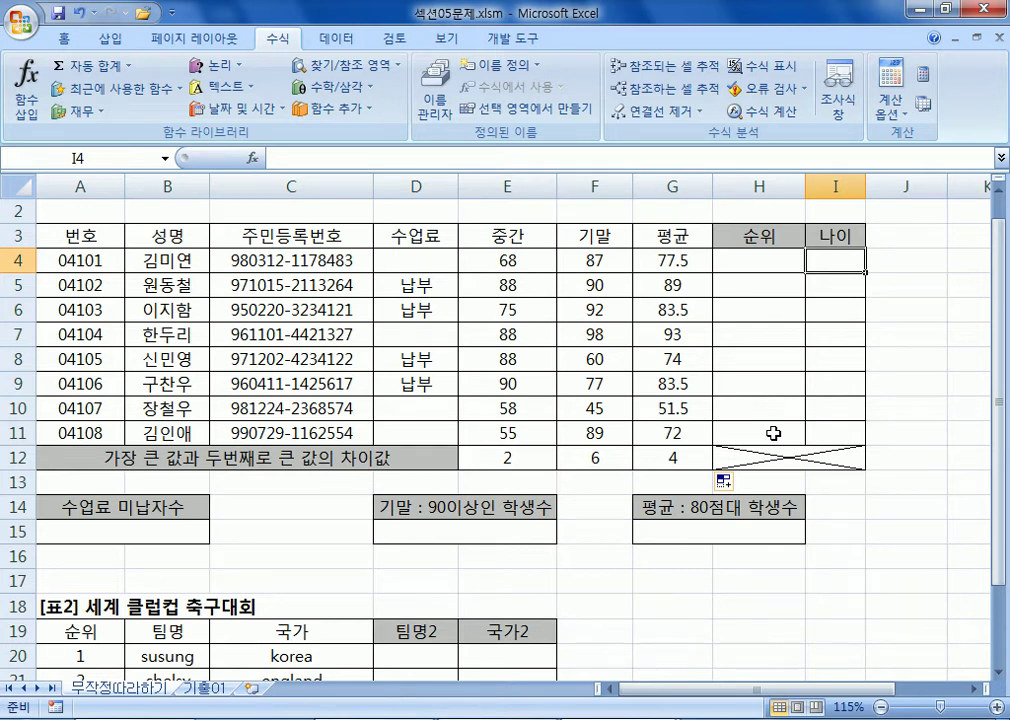
left_click(760, 263)
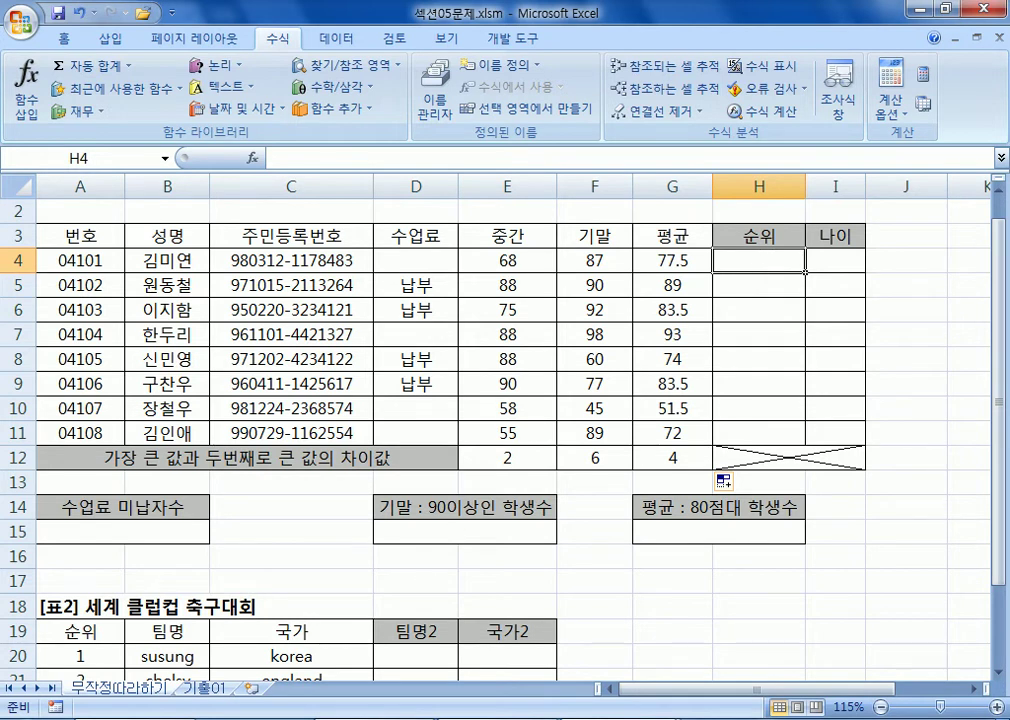
Switch to Notepad and add the line "1. 최대값과 두번째로 큰 값의 차이를 계산" below the SQRT(6) line, leaving a blank line between
key("alt+Tab")
scroll(462, 341, "down", 3)
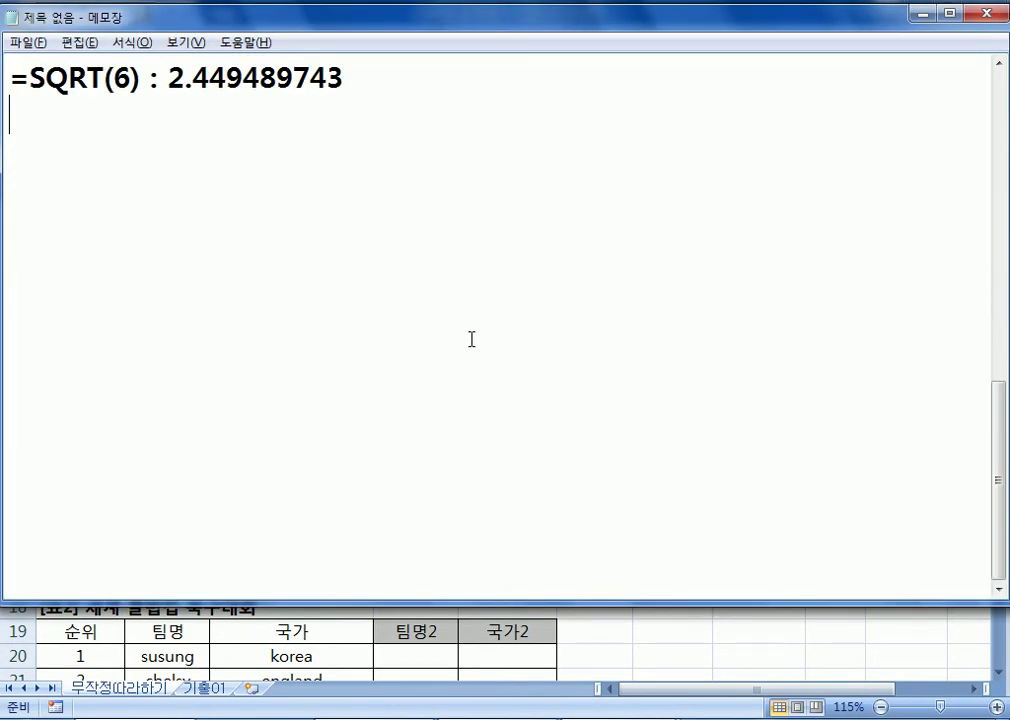
key("Return")
type("1. ")
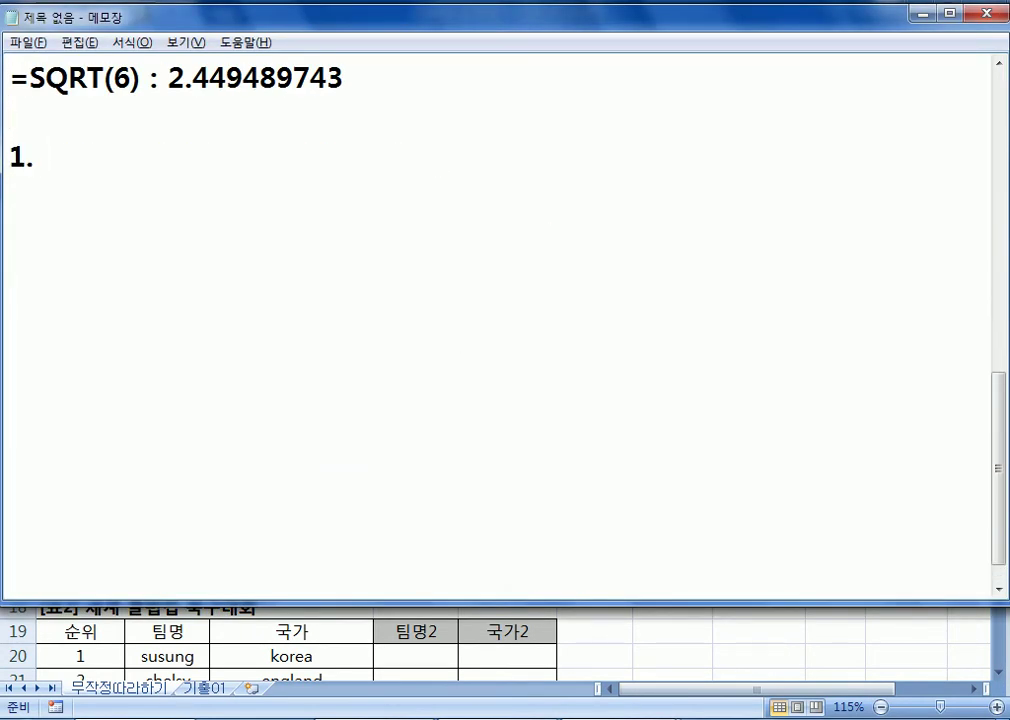
type("CHL")
key("BackSpace")
key("BackSpace")
key("BackSpace")
type("CHL")
key("BackSpace")
key("BackSpace")
key("BackSpace")
type("최대값ㄱ")
type("과 두번째로 ")
type("큰 값의 차이")
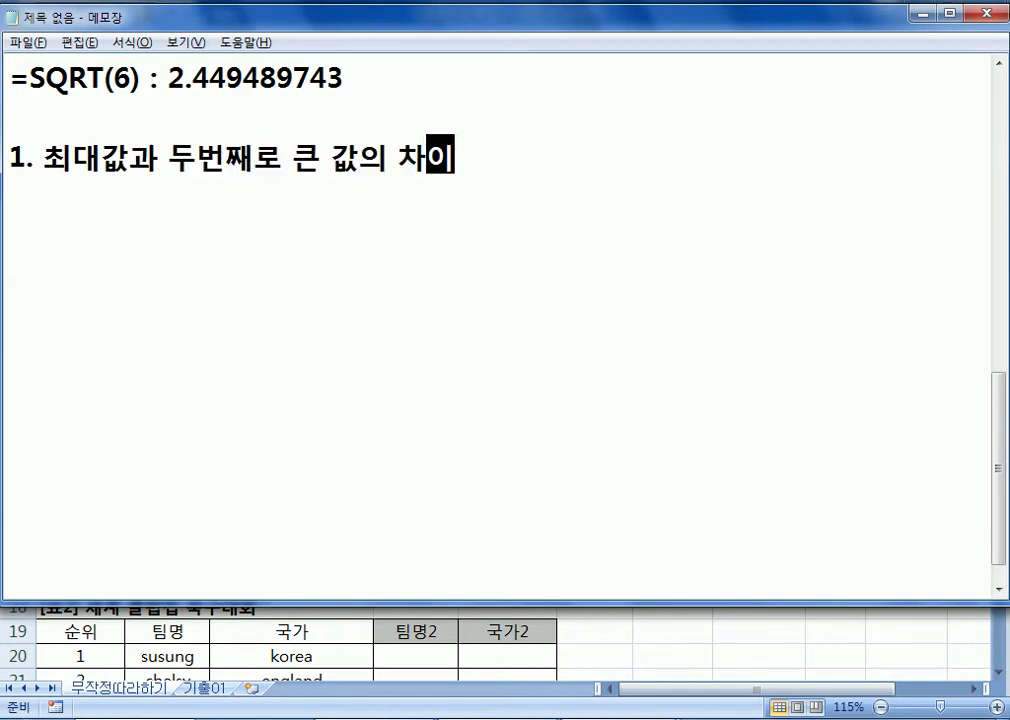
type("를 계산")
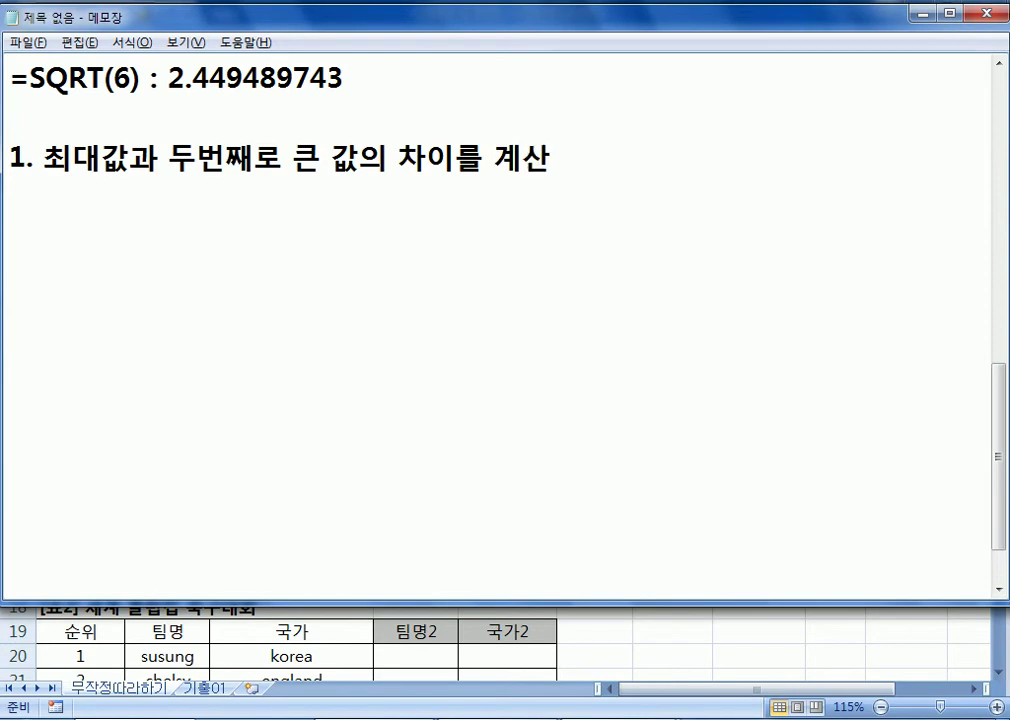
Add the line "MAX, LARGE 함수를 사용하세요" below item 1 in the notes
key("Return")
type("MAX, ")
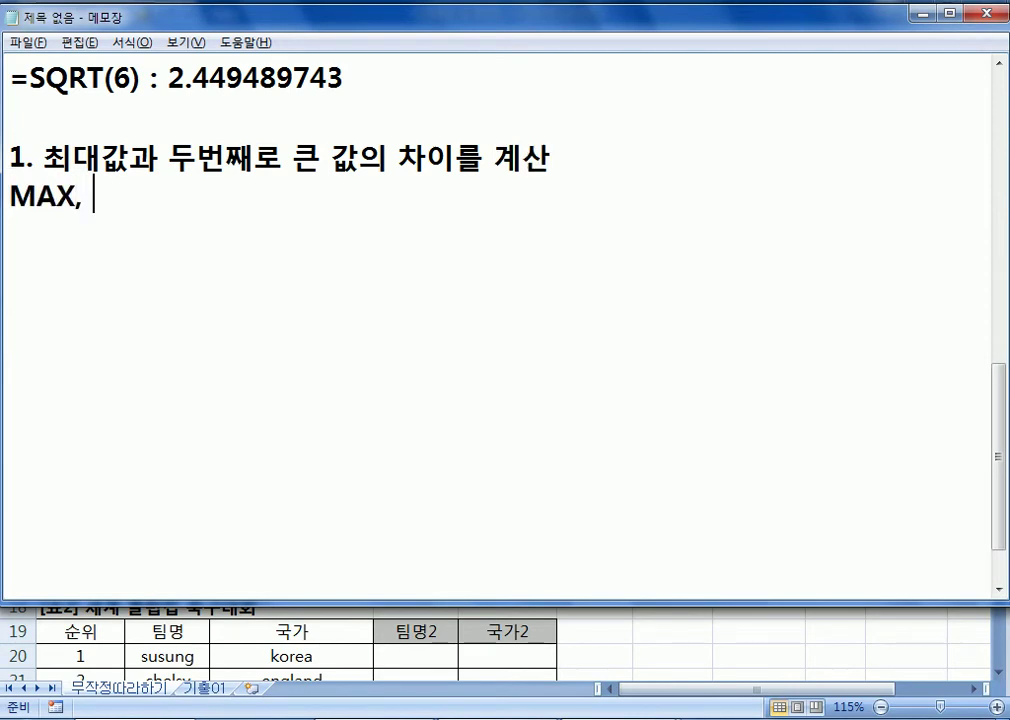
type("LARGE")
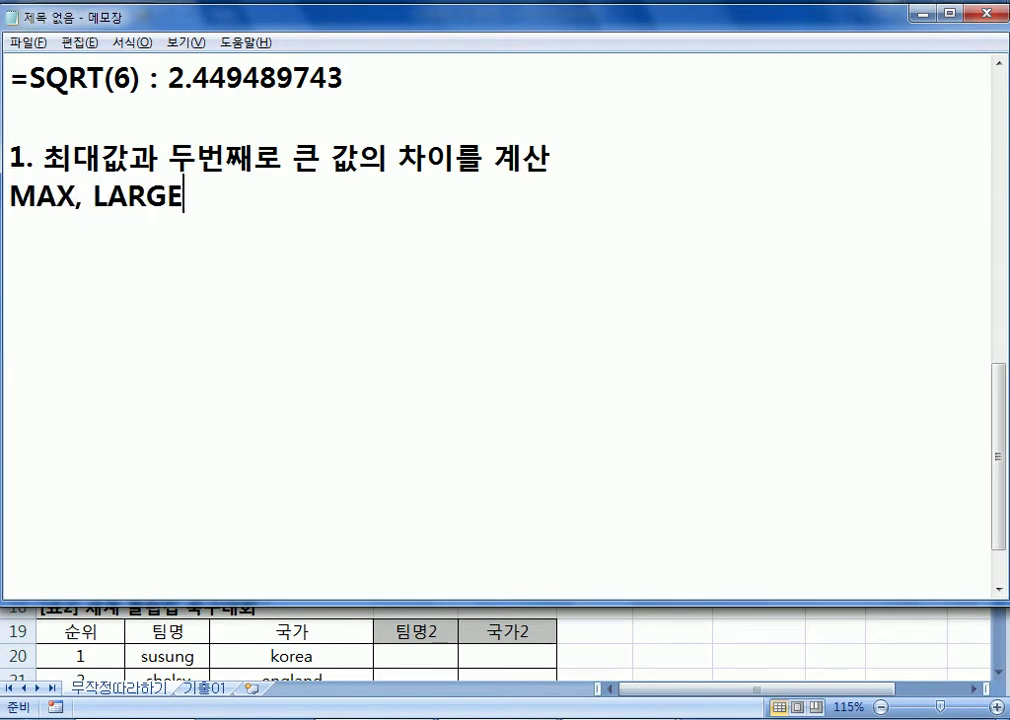
type(" 하ㅁ수를 사용하셍")
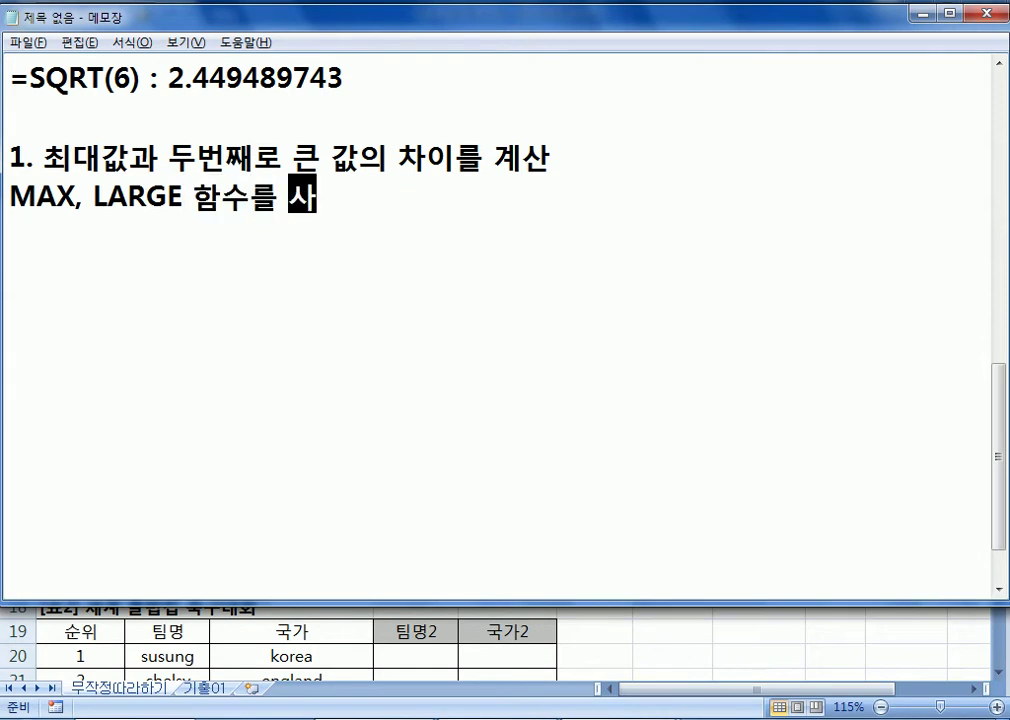
type("ㅛ")
key("Return")
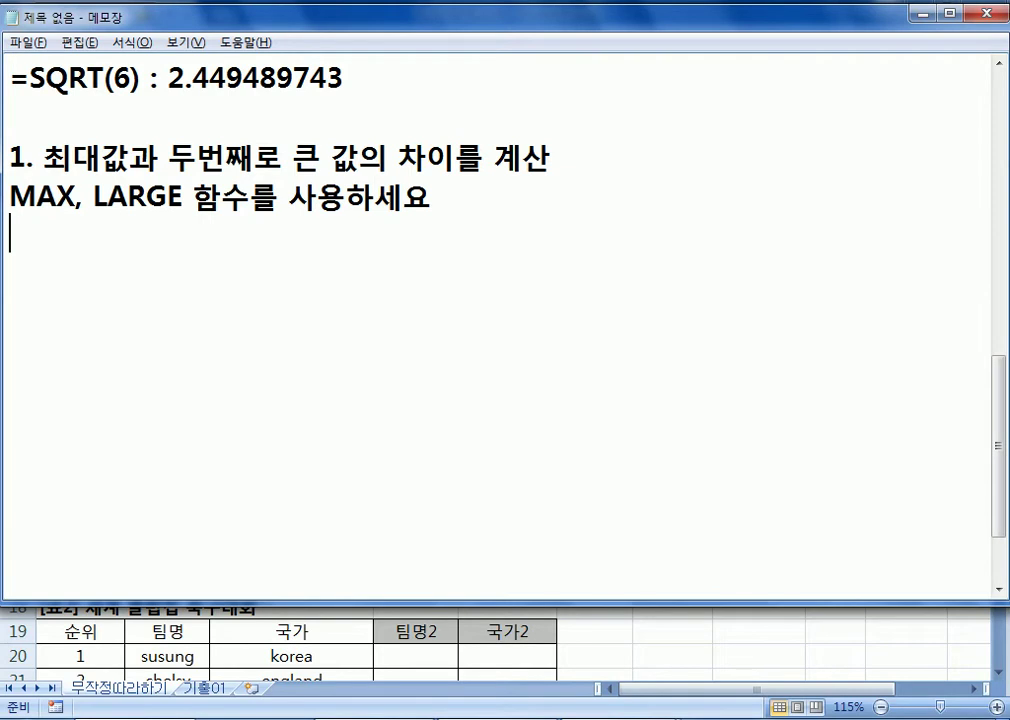
Write "=MAX(범위) : 최대값" as the next line of the notes, correcting the text entered in the wrong input language
type("=M")
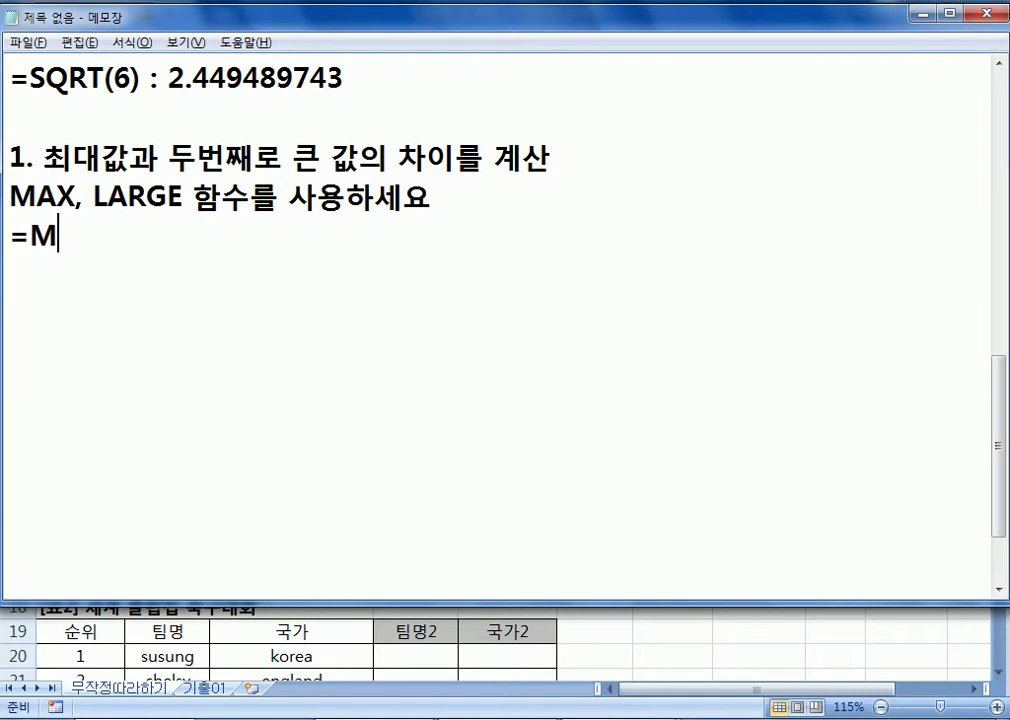
type("AX(QJAD")
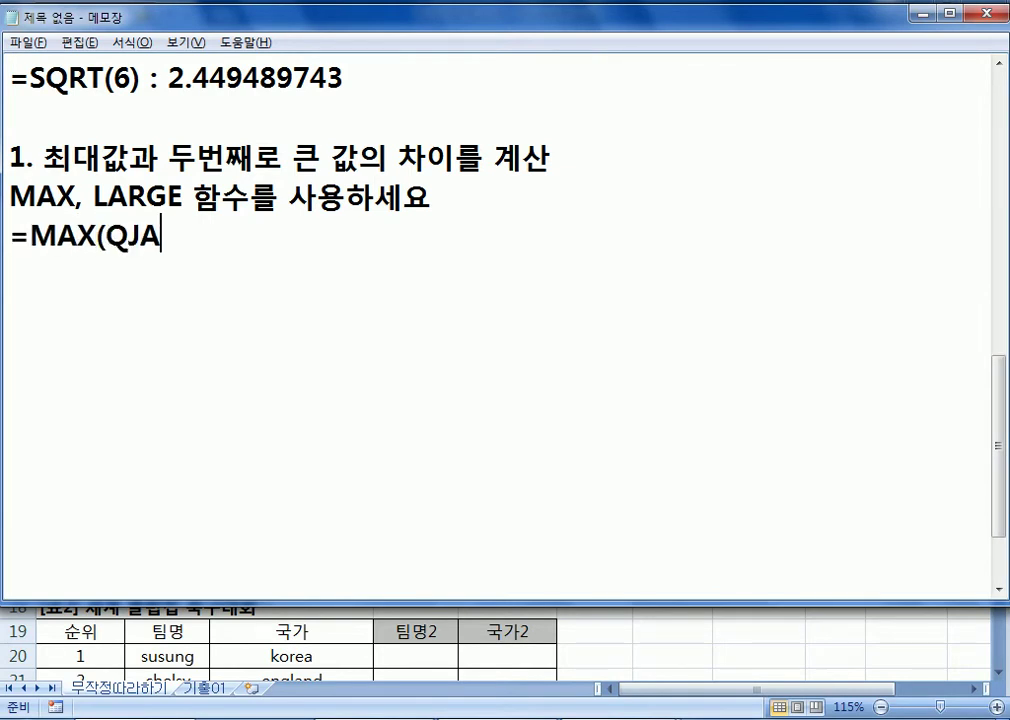
key("BackSpace")
key("BackSpace")
key("BackSpace")
key("BackSpace")
key("Hangul")
type("범ㄴ")
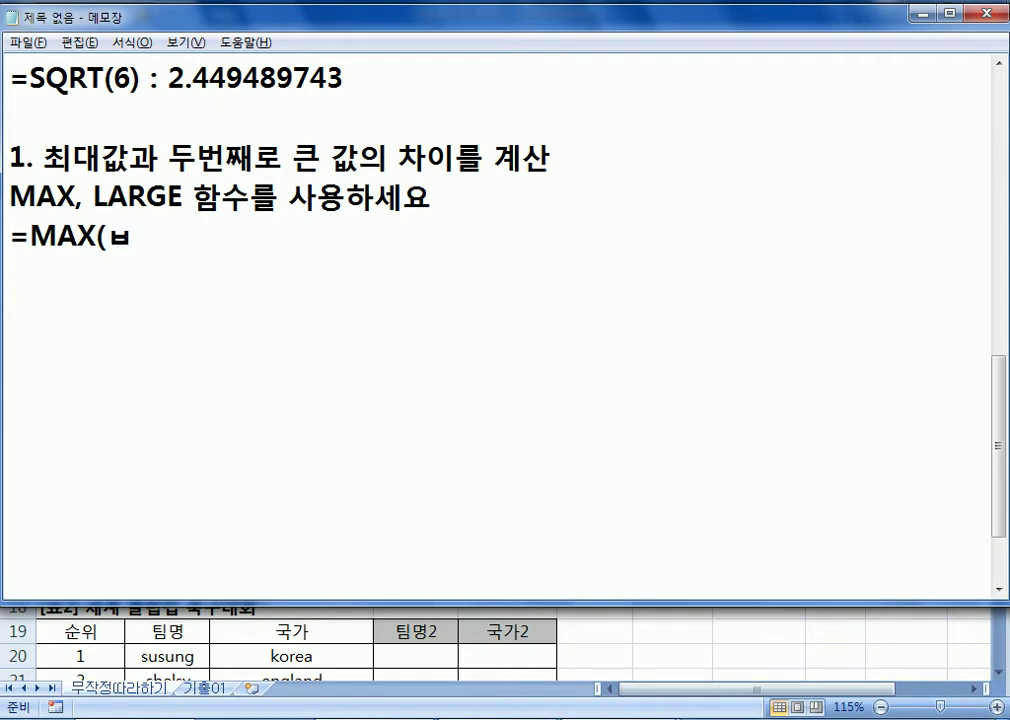
key("BackSpace")
type("위)")
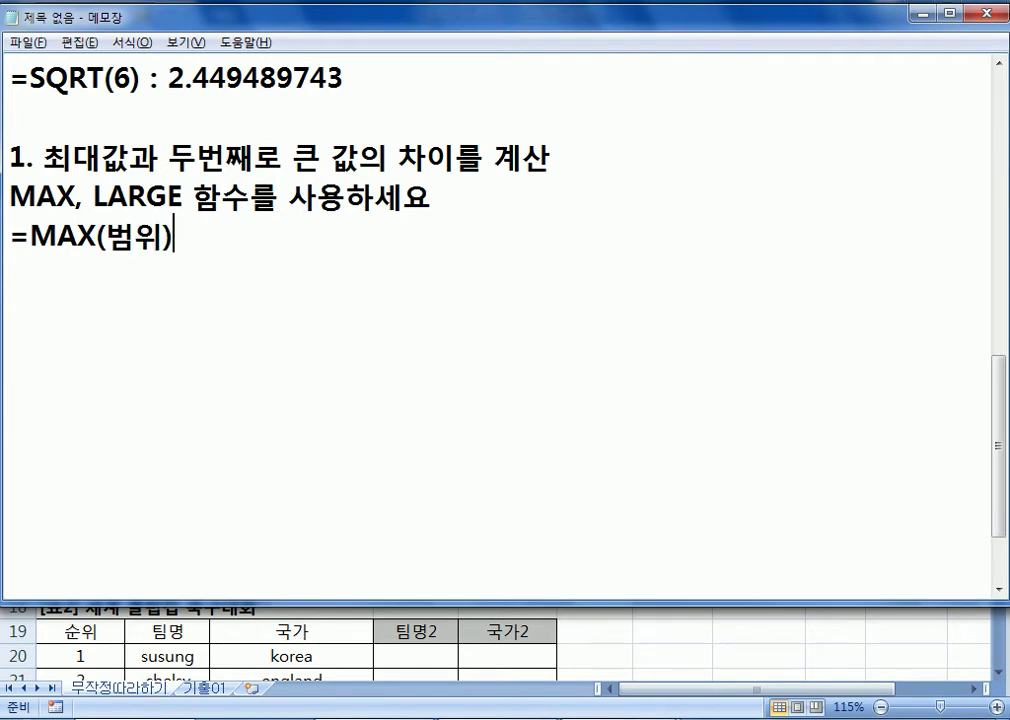
type(" : CHL")
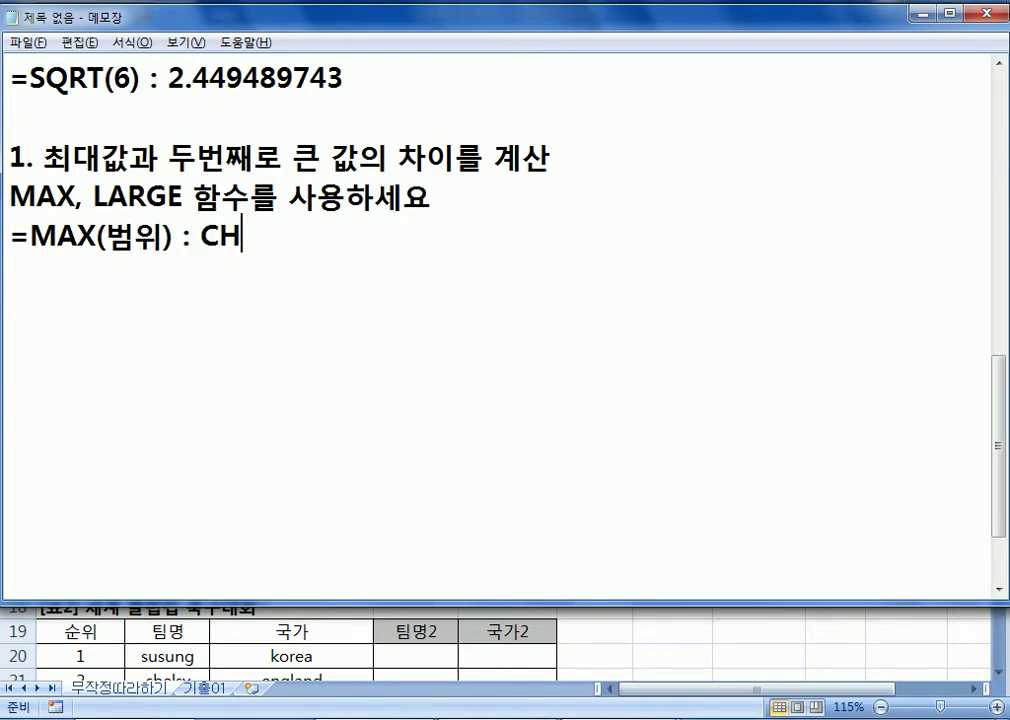
key("BackSpace")
key("BackSpace")
key("BackSpace")
key("Hangul")
type("최대값")
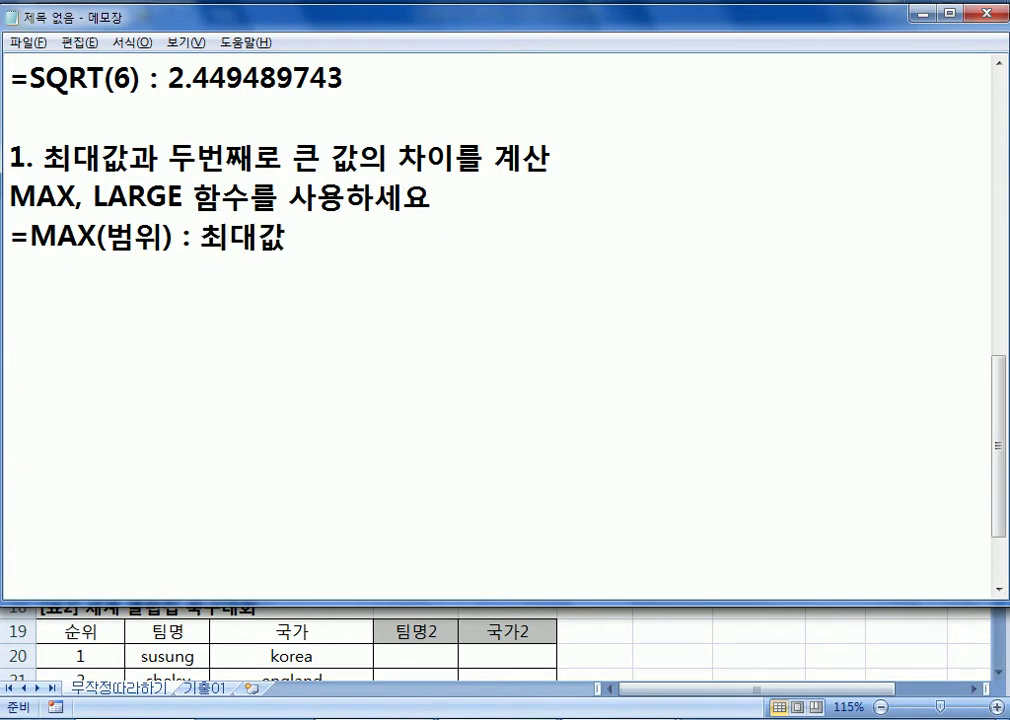
Add the line "=LARGE(ARRAY, k) : array에서 k번째 큰 값을 계산" below the MAX line and start a new line
key("Return")
type("=")
key("Hangul")
type("LARGE(")
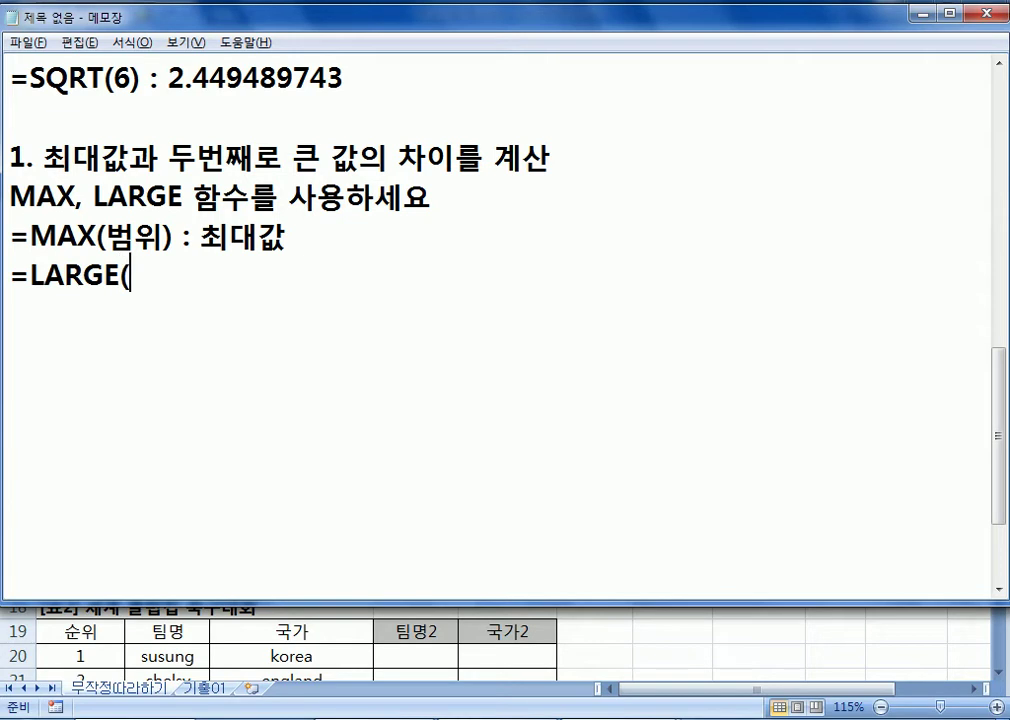
type("ARRAY, k) : A")
key("BackSpace")
type("array")
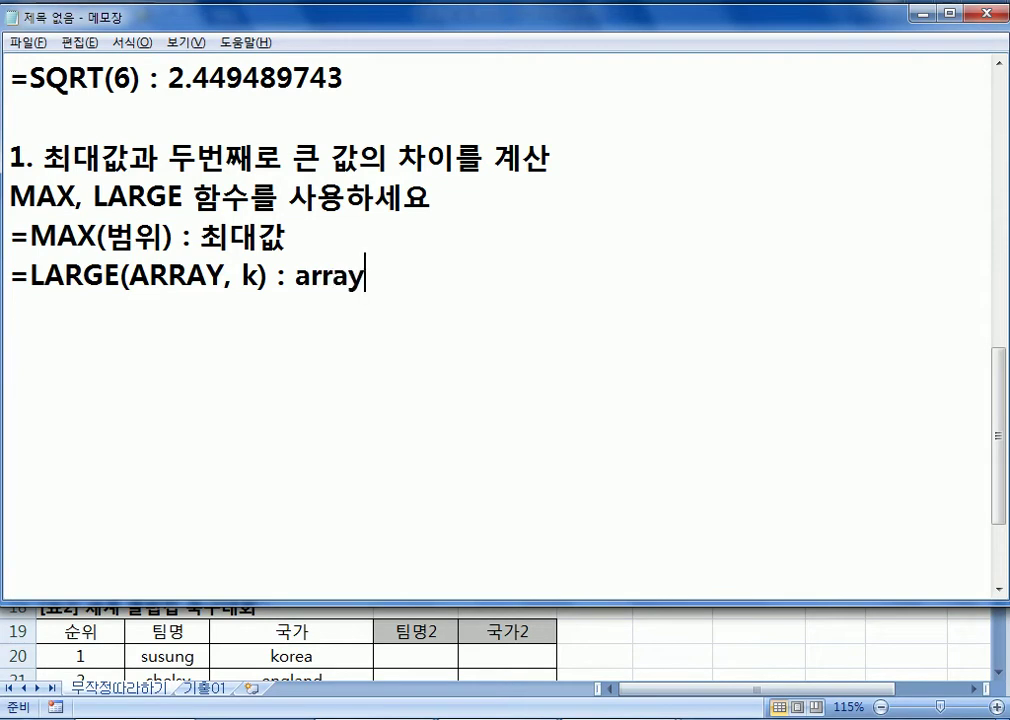
type("에서 k번째 큰 값")
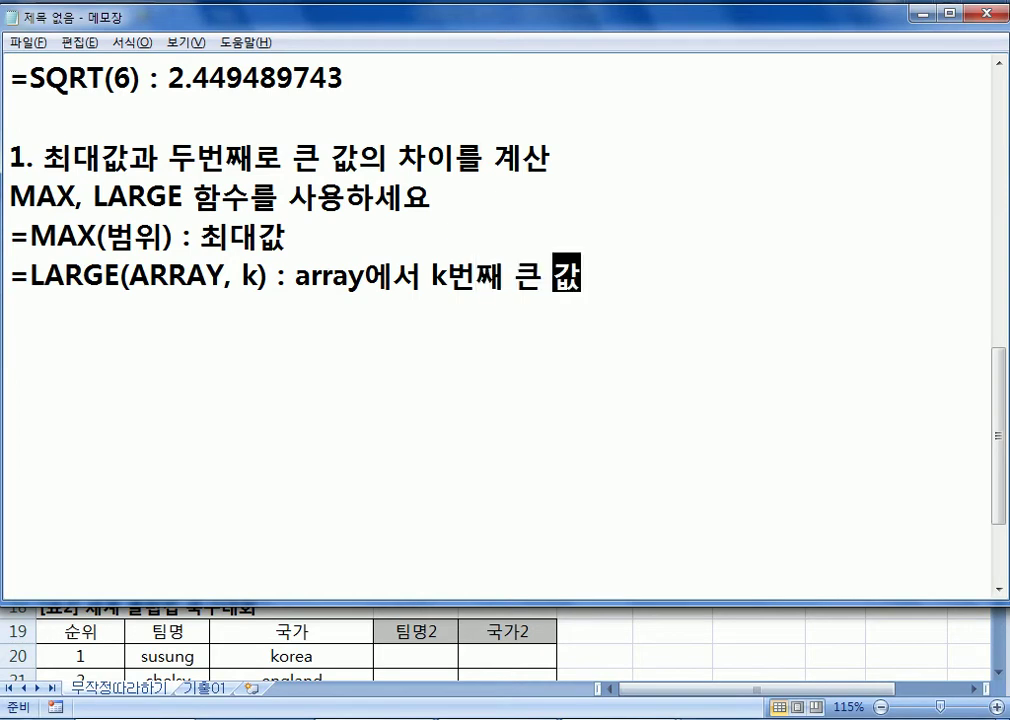
type("을 계산")
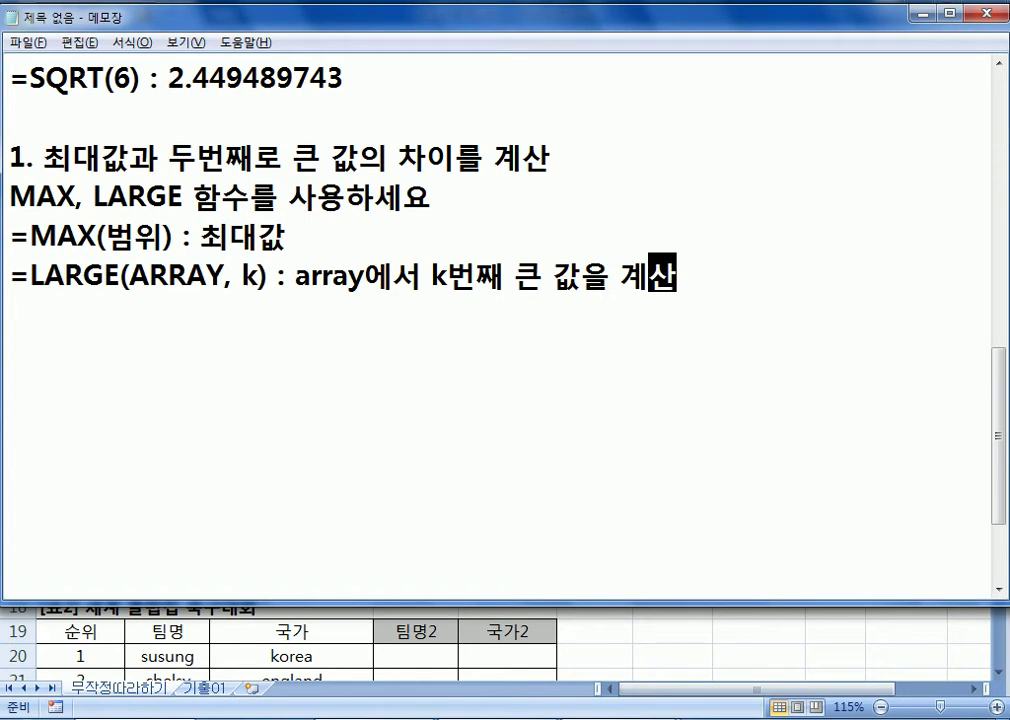
key("Return")
Copy the E12 formula =MAX(E4:E11)-LARGE(E4:E11,2) from Excel and paste it below the LARGE line in Notepad
key("alt+Tab")
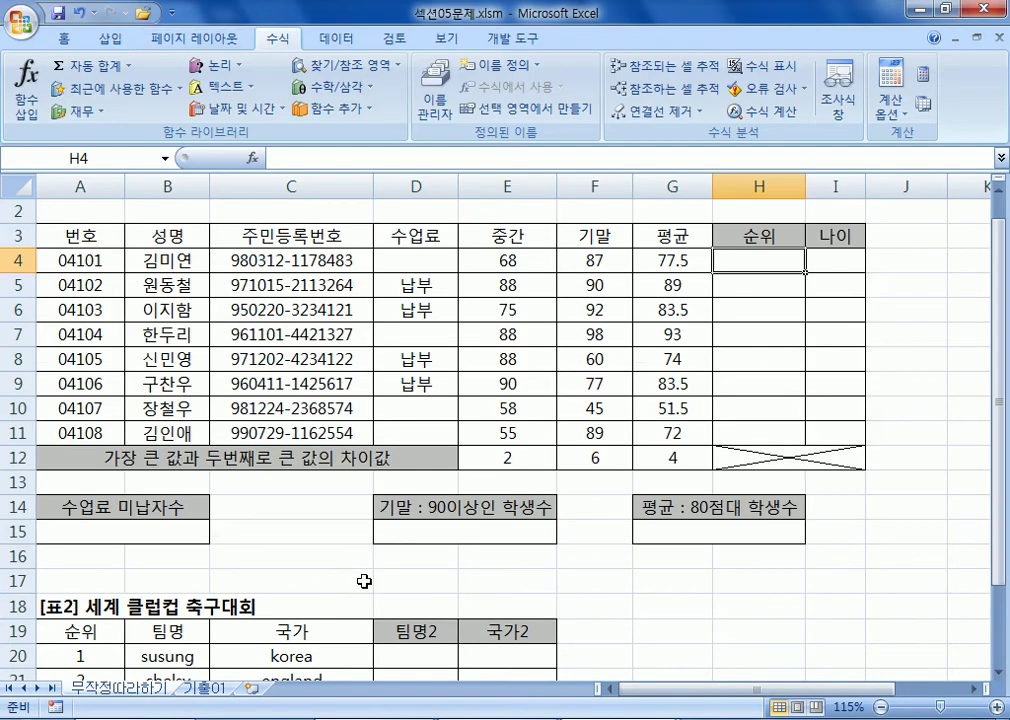
left_click(505, 457)
left_click_drag(483, 157, 272, 157)
key("ctrl+c")
key("alt+Tab")
key("alt+Tab")
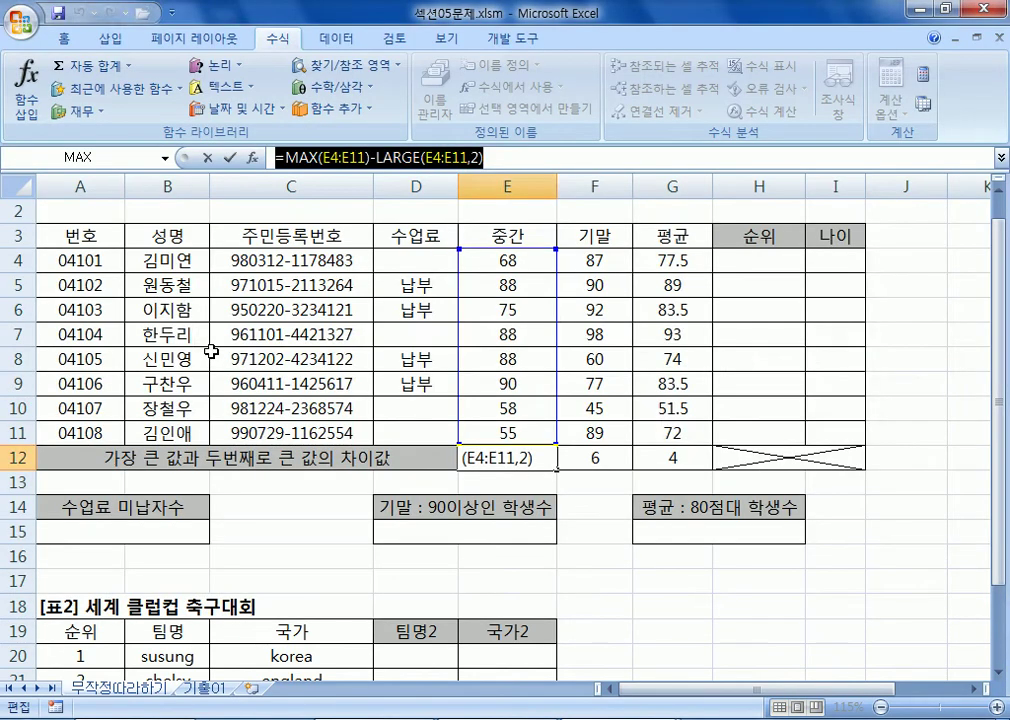
key("alt+Tab")
key("ctrl+v")
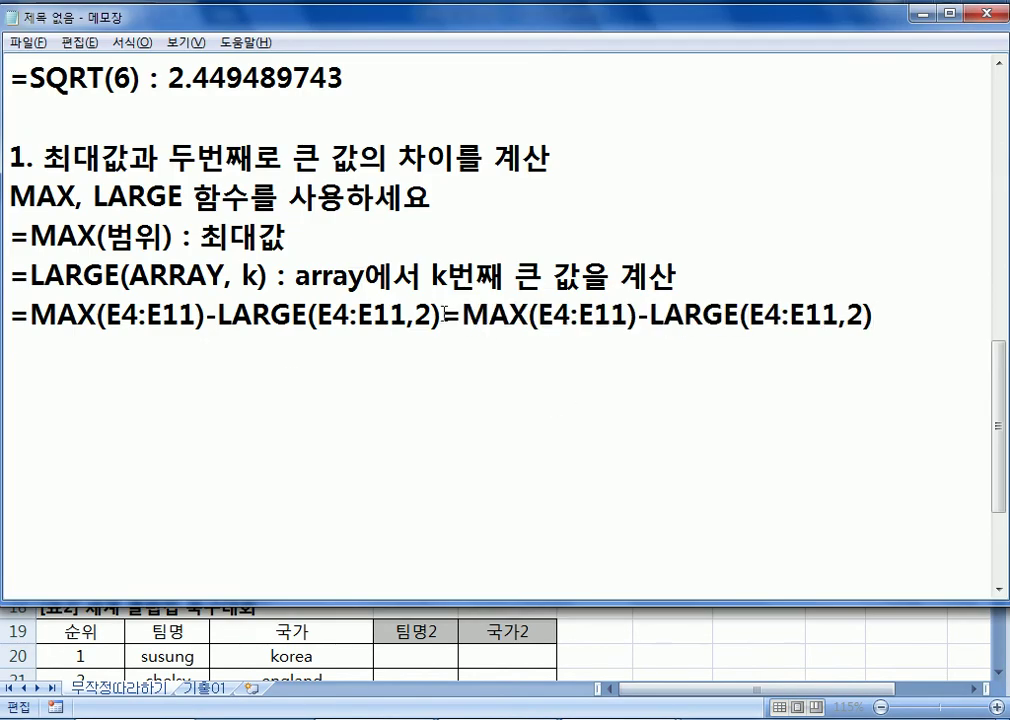
Remove the duplicate of the pasted formula so only one copy stays in the notes, with an empty line below
left_click(440, 312)
key("Return")
key("End")
key("Return")
key("shift+Up")
key("BackSpace")
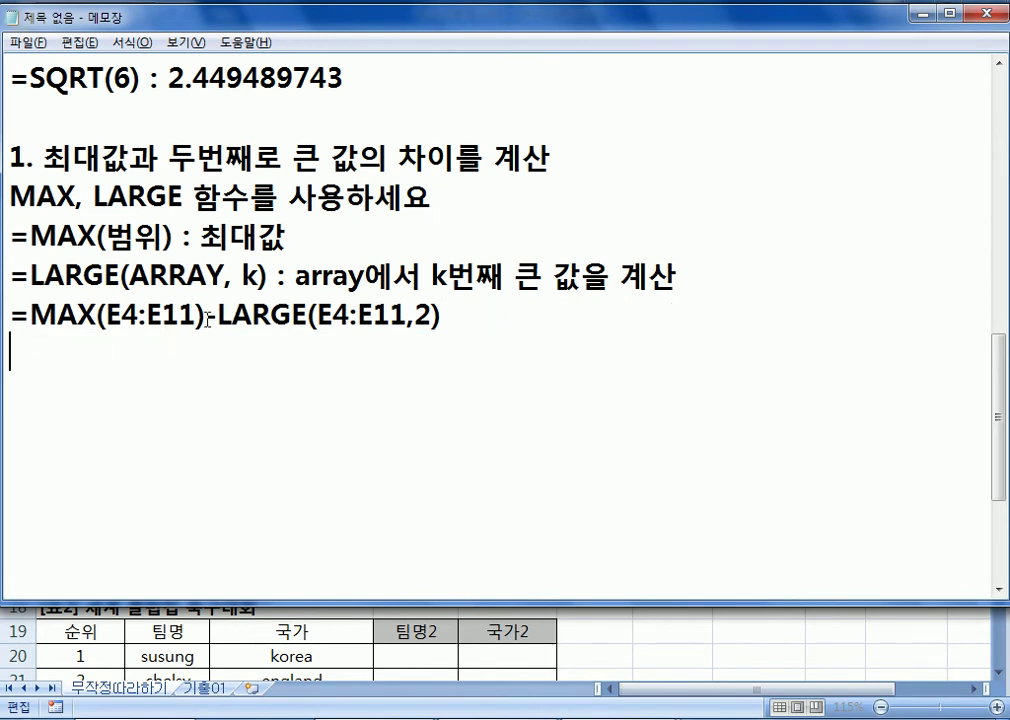
Highlight the E4:E11 arguments of MAX and LARGE in the noted formula, and add another empty line below it
left_click_drag(196, 316, 107, 316)
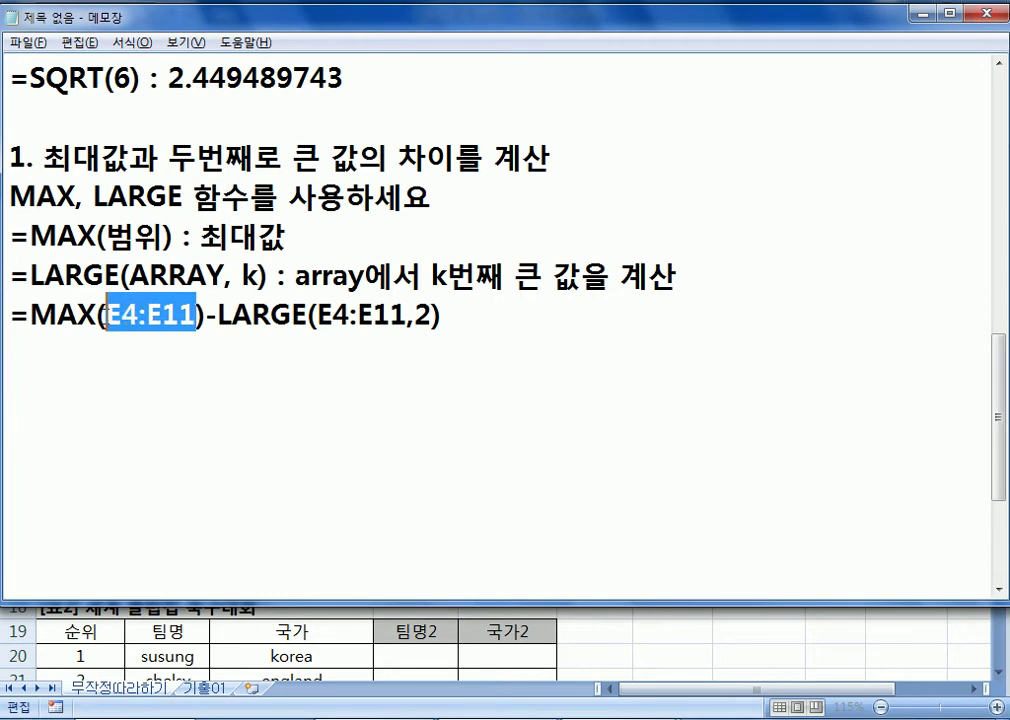
left_click_drag(318, 316, 370, 316)
left_click(370, 316)
left_click(539, 350)
key("Return")
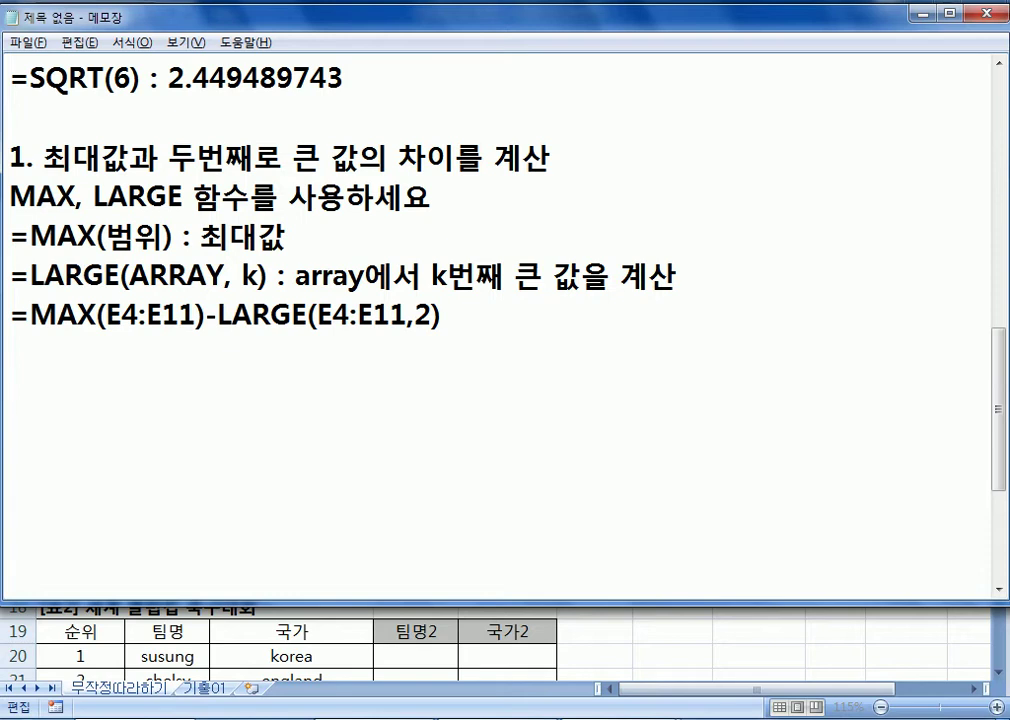
Switch to Excel, review the formula in E12 and fill it across through G12 again
key("alt+Tab")
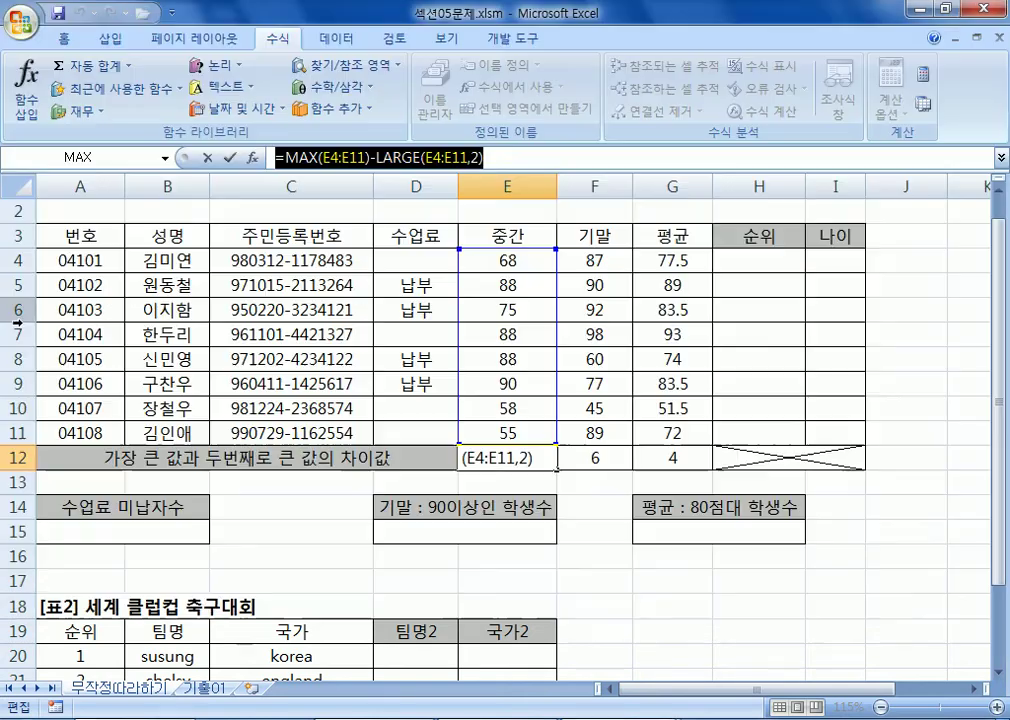
key("ctrl+Return")
double_click(530, 466)
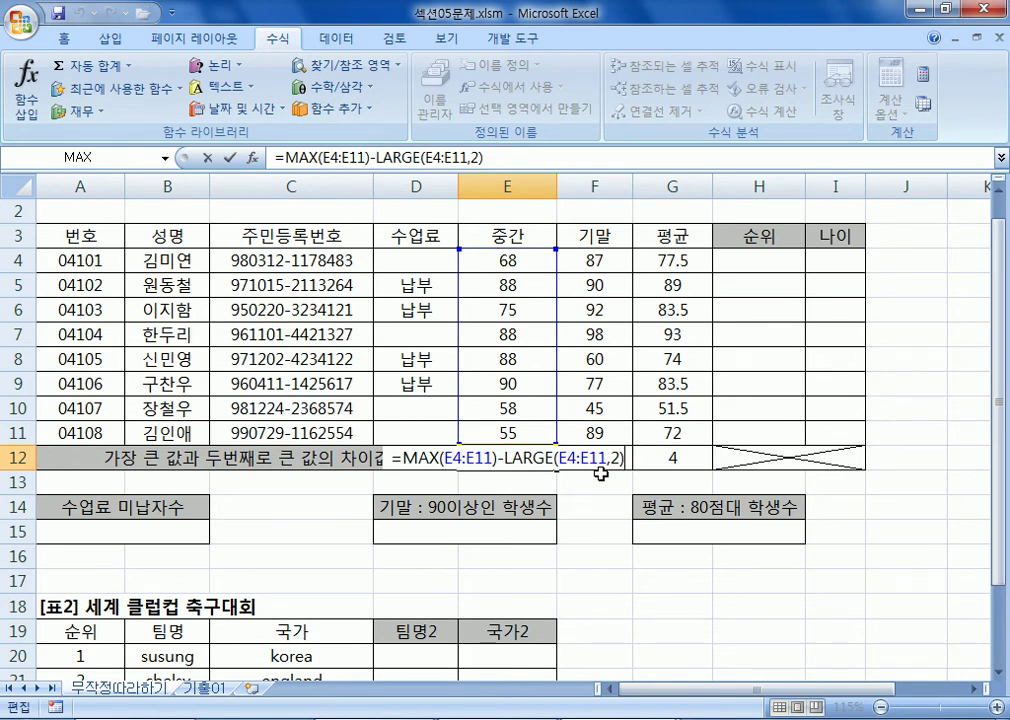
key("Return")
left_click(503, 456)
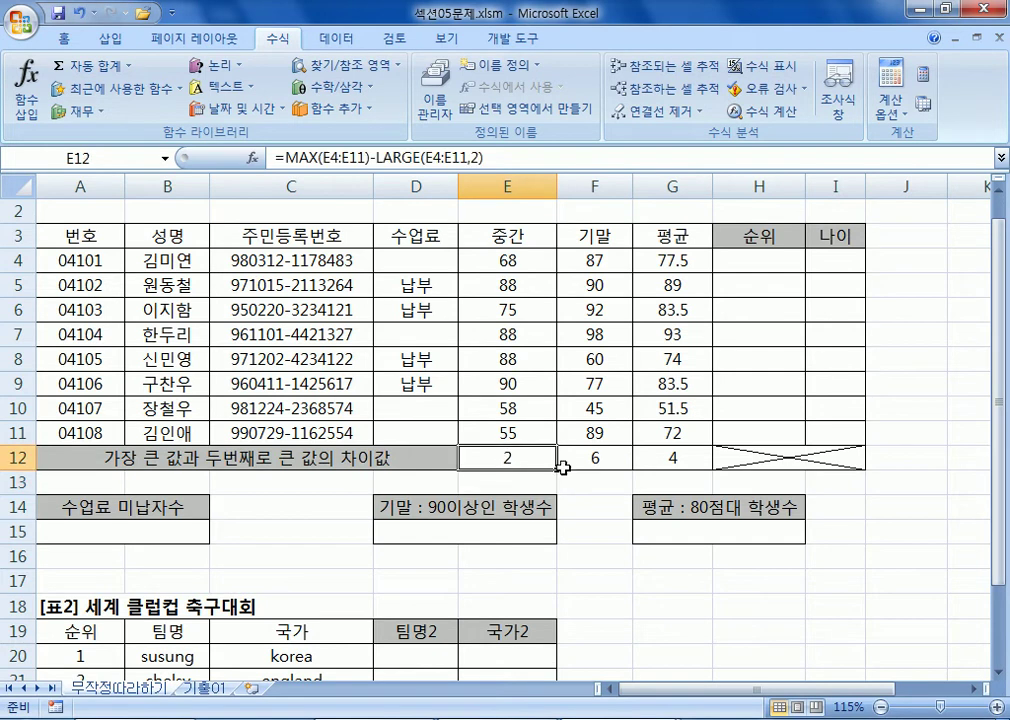
left_click_drag(567, 467, 653, 469)
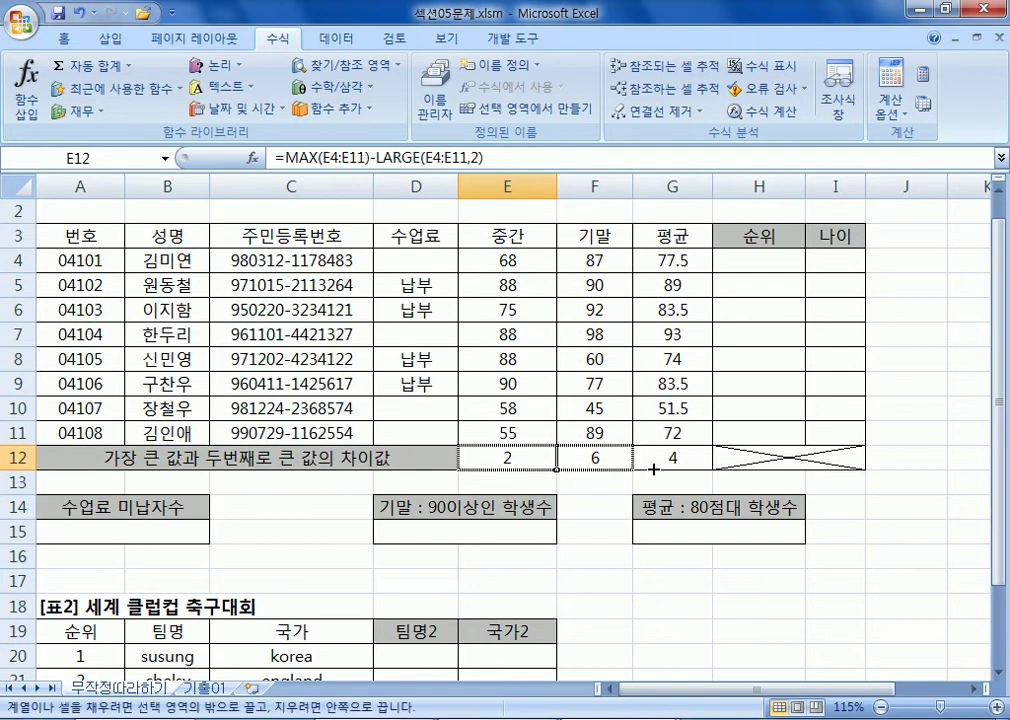
left_click(527, 460)
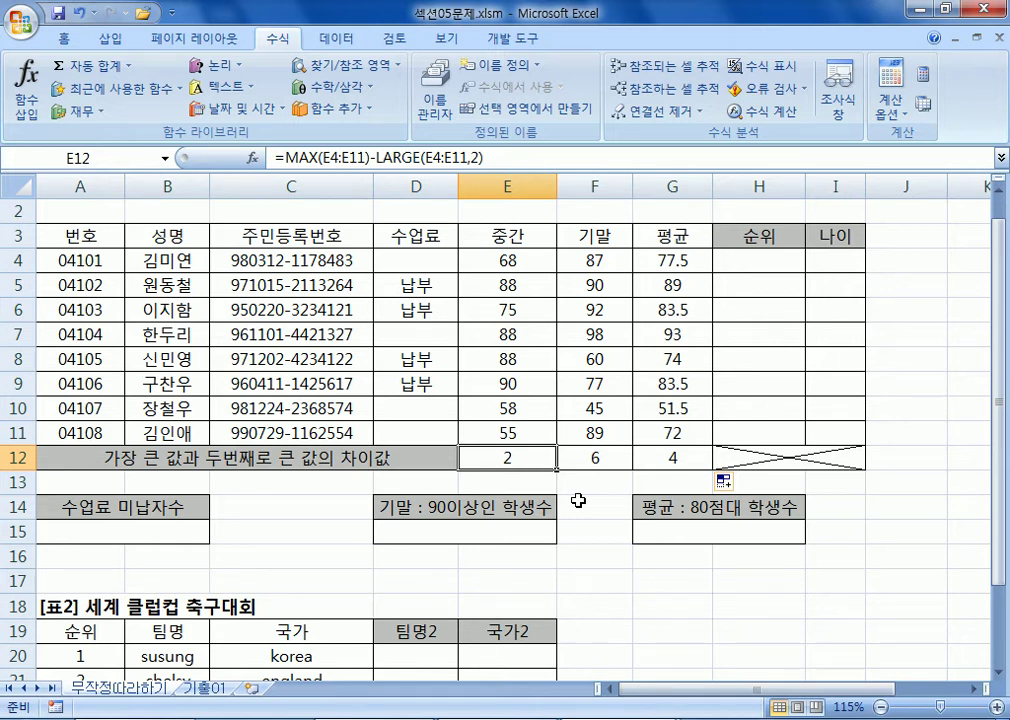
Switch to Notepad and start item "2." below the formula, leaving a blank line between
key("alt+Tab")
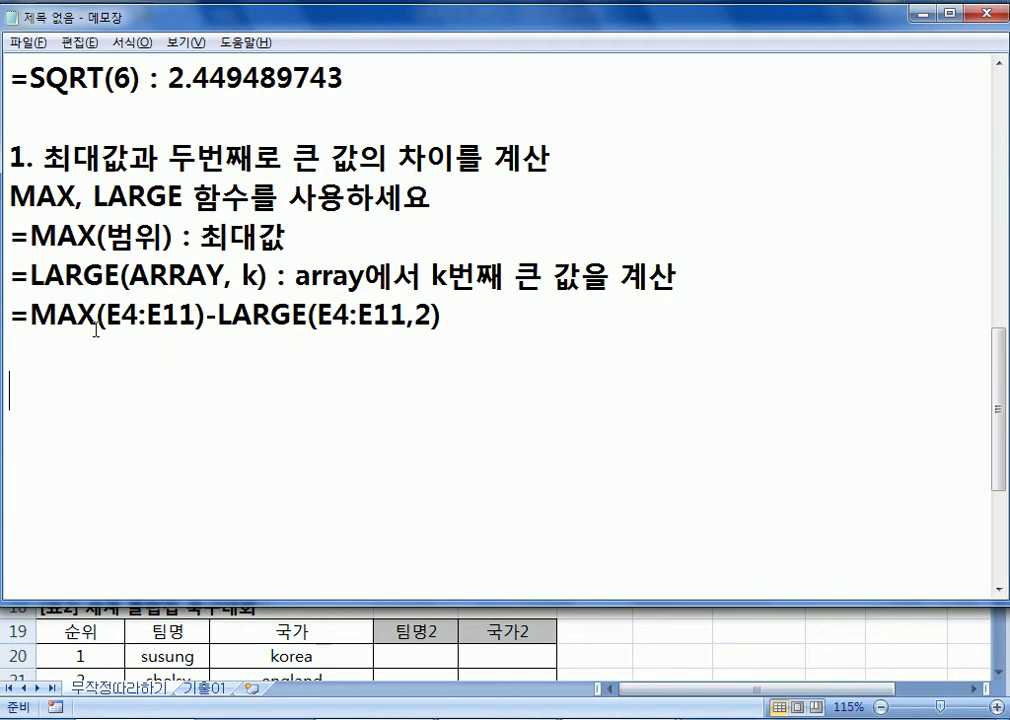
key("Return")
type("2.")
Switch to Excel, select H4 in the 순위 column and collapse the ribbon
key("alt+Tab")
left_click(740, 264)
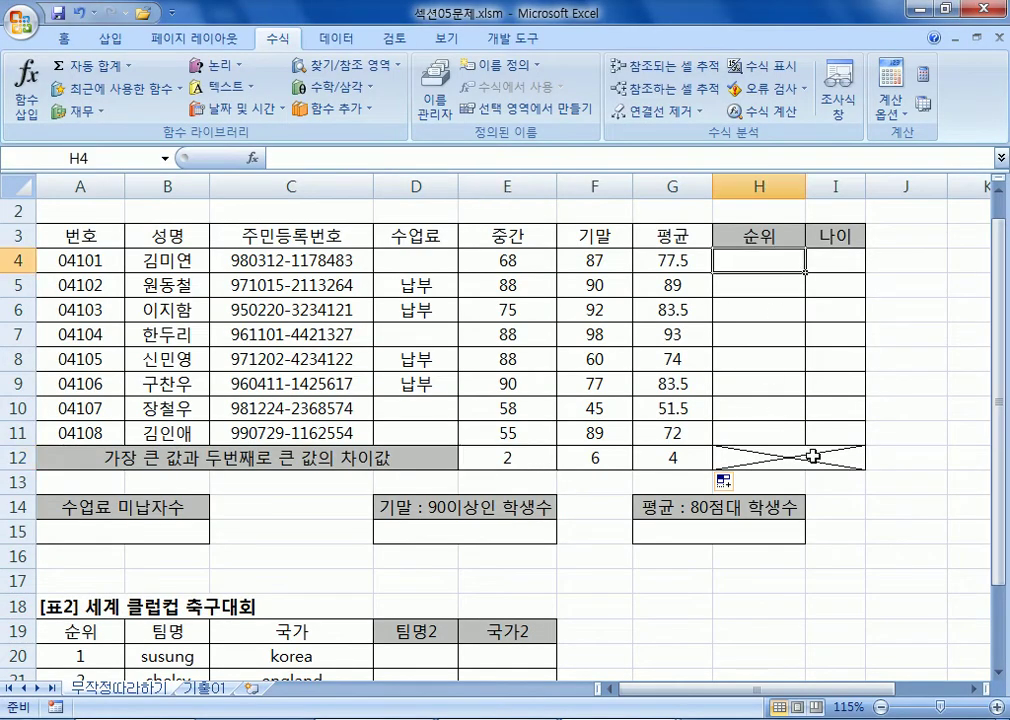
double_click(274, 40)
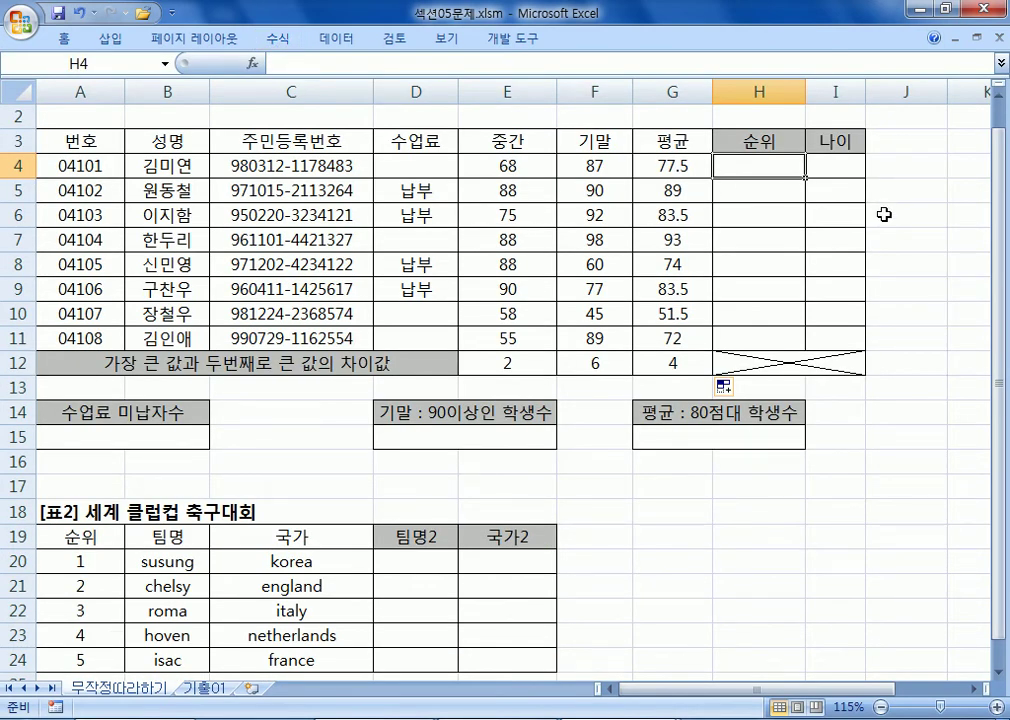
Switch to Notepad and begin the text of item 2 with "평균(G4:G11)을 이용하여"
key("alt+Tab")
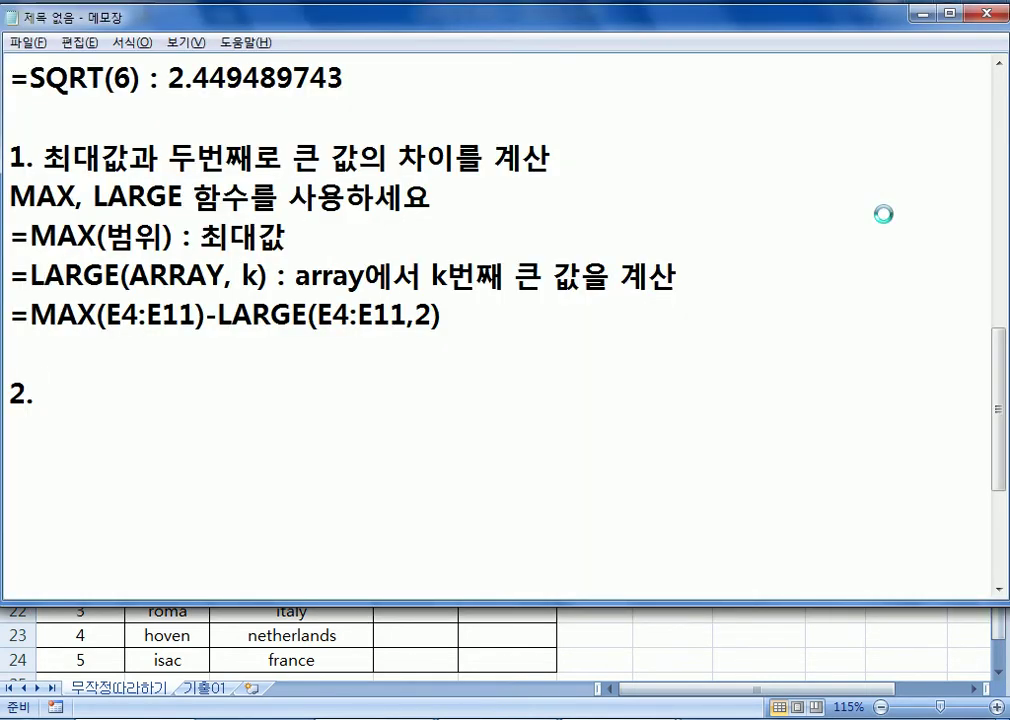
key("alt+Tab")
key("alt+Tab")
type("평규")
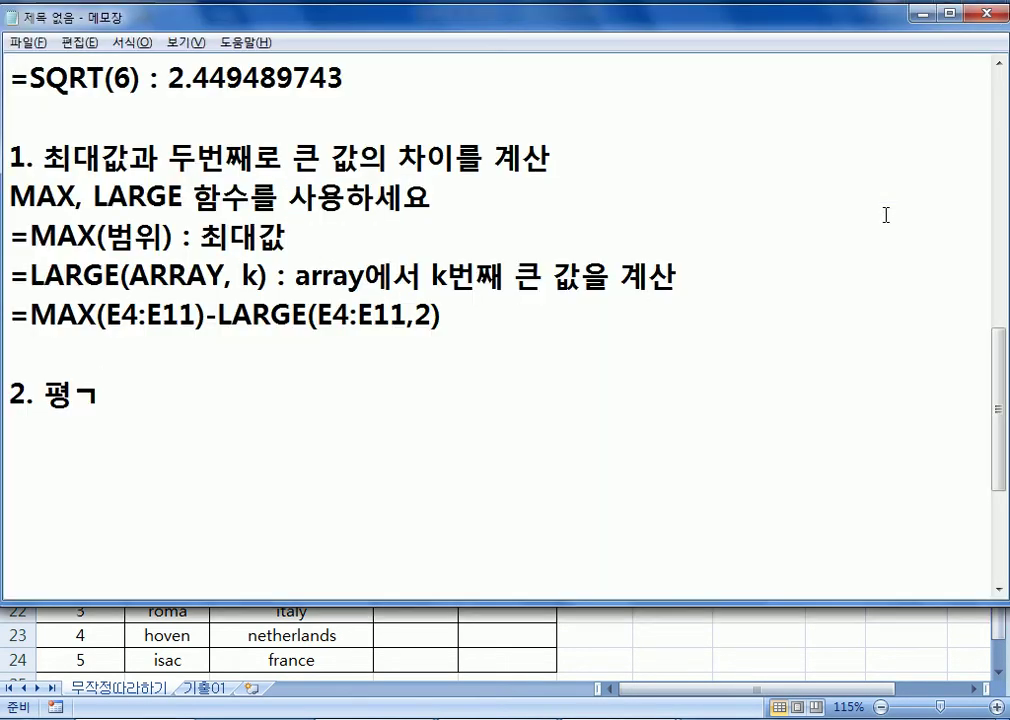
type("ㄴ(")
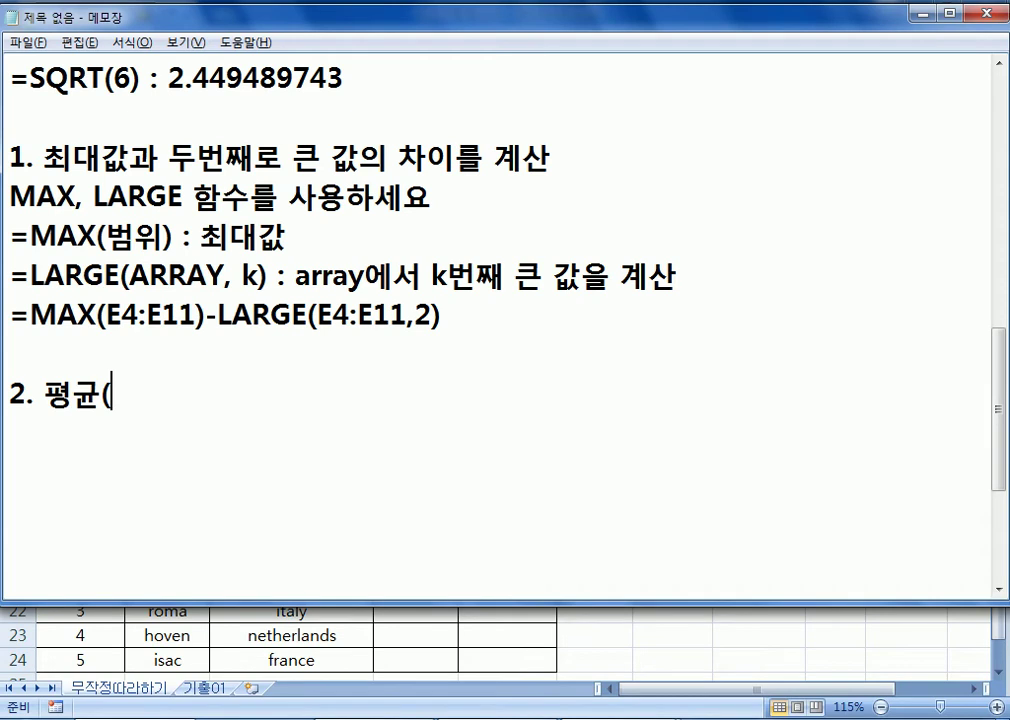
type("G4:G11")
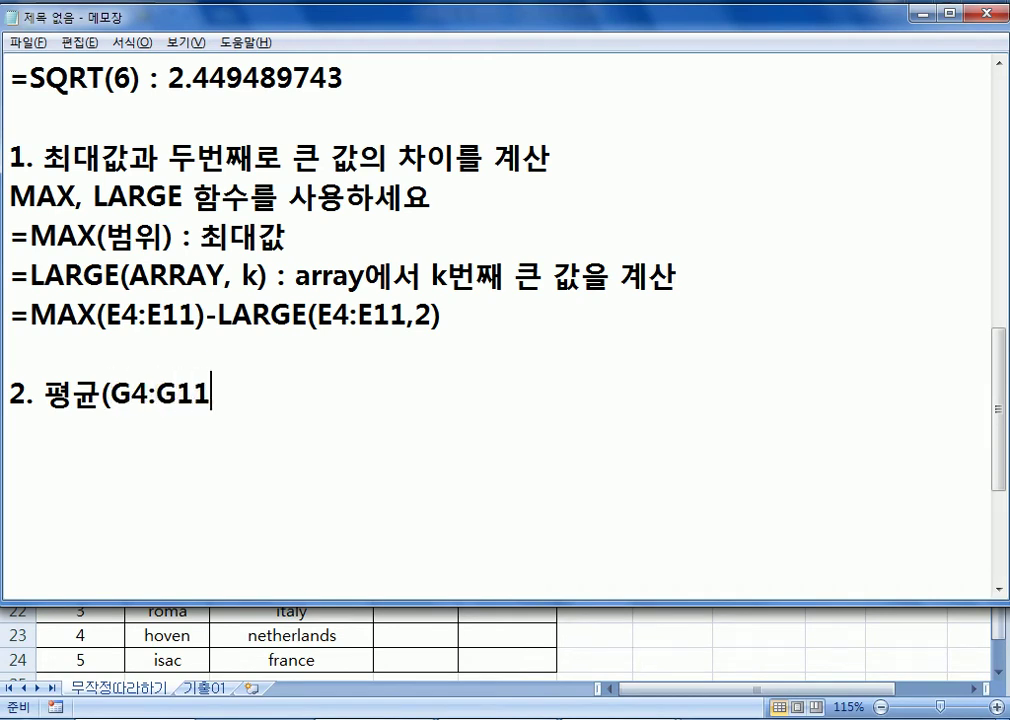
type(")을 이용")
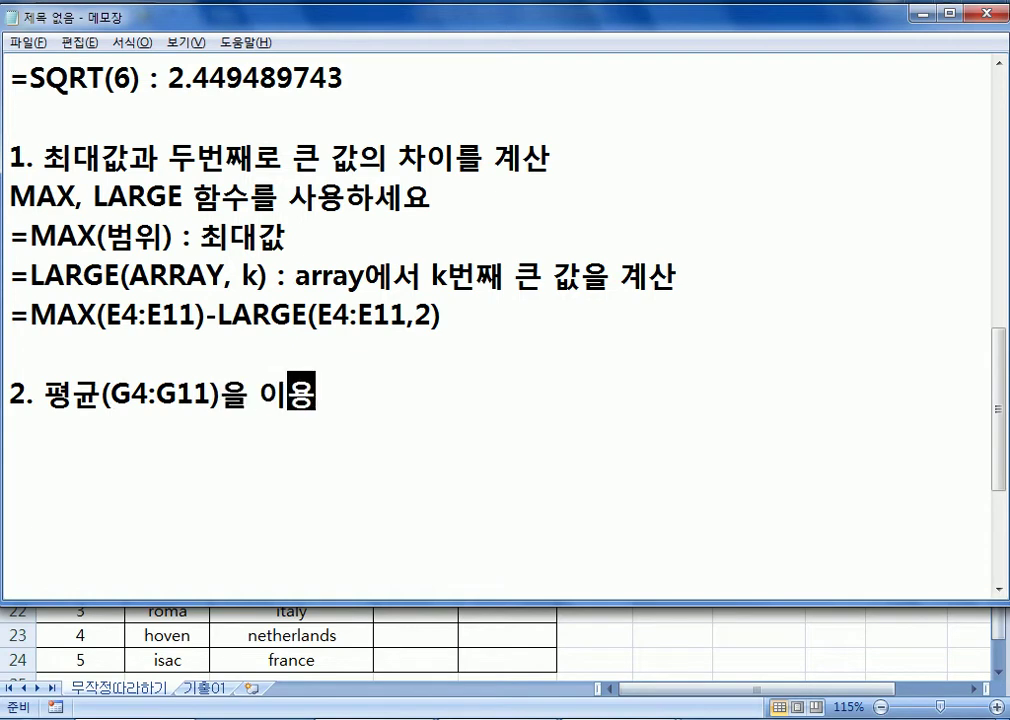
type("하여 ")
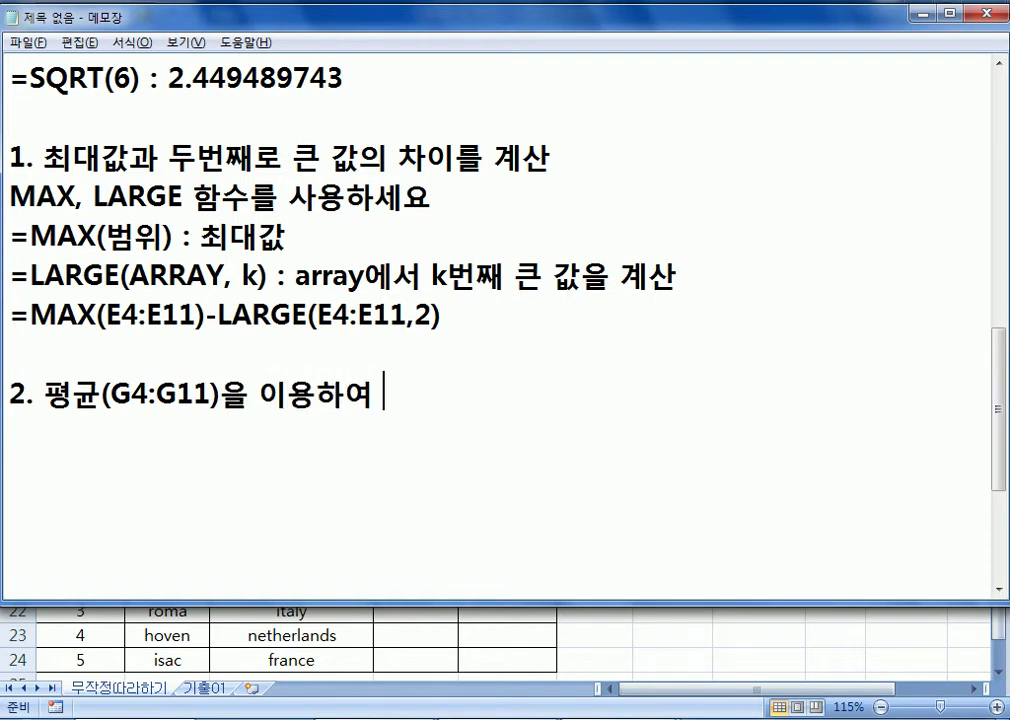
Complete the item 2 heading with "순위(H4:H11)를 계산" and start a new line below it
type("순위")
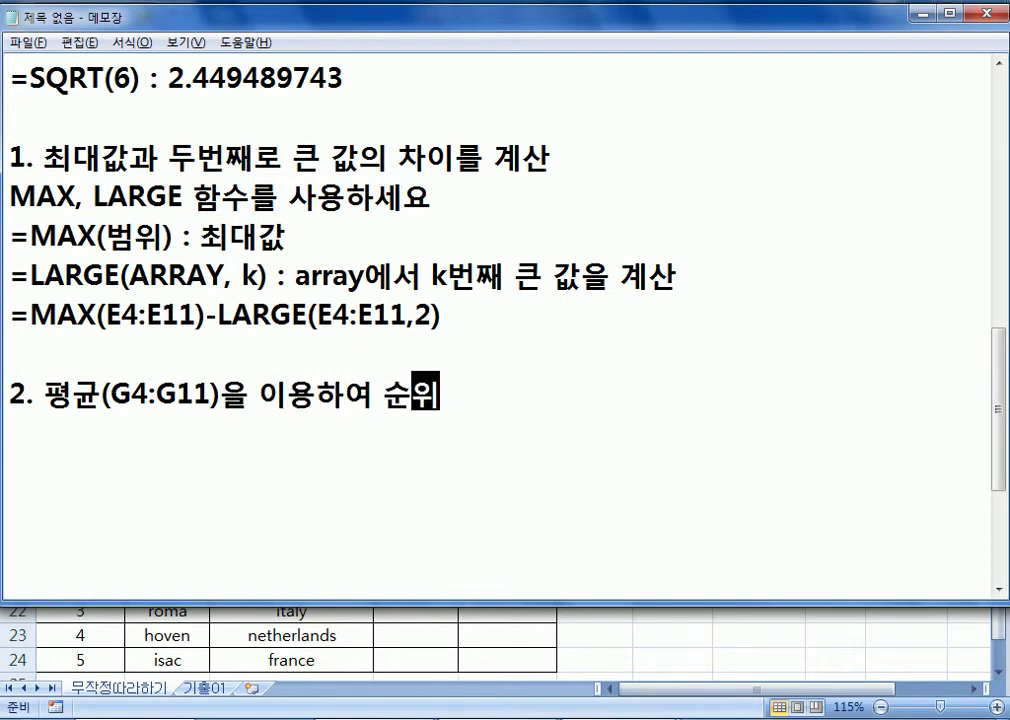
type("(H4:H1")
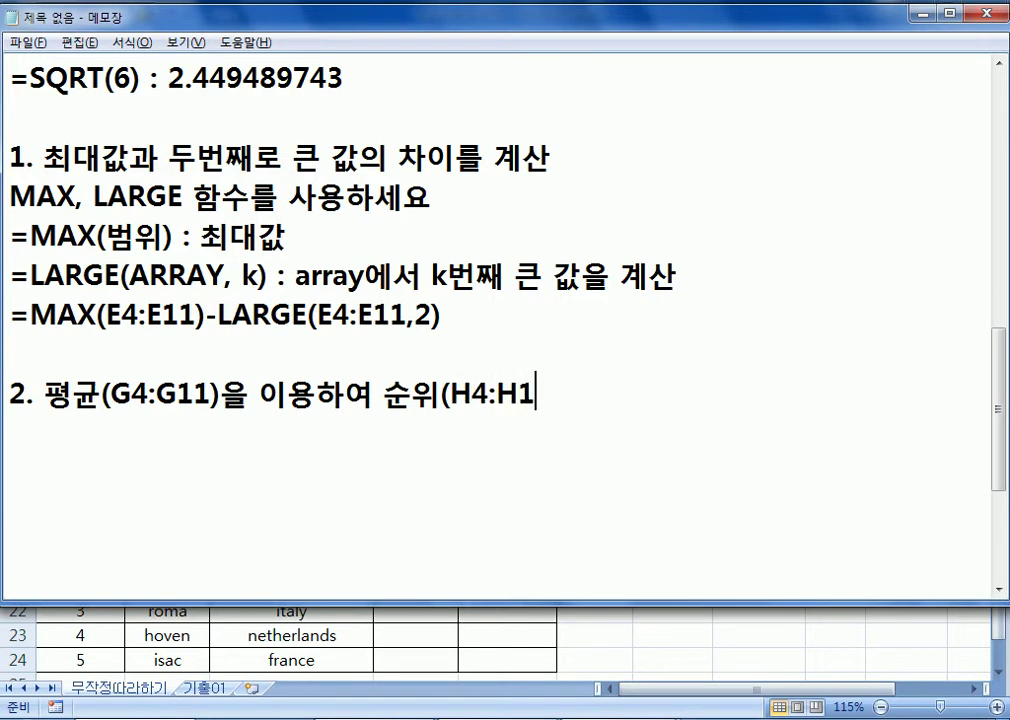
type("1)FM")
key("BackSpace")
key("BackSpace")
key("Hangul")
type("를 계산")
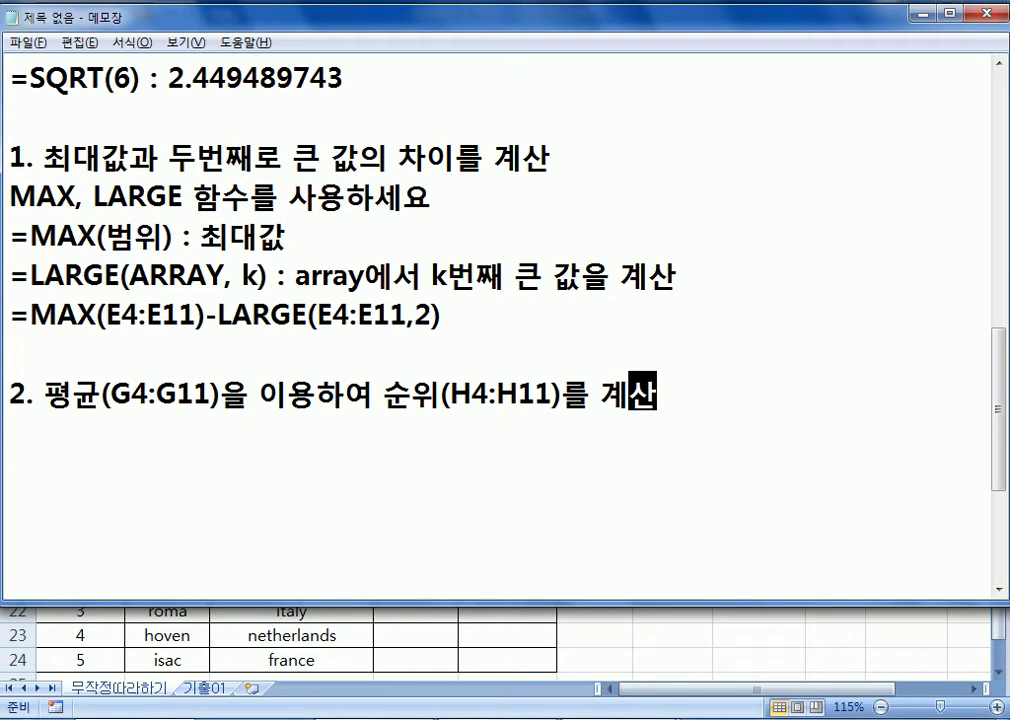
key("Return")
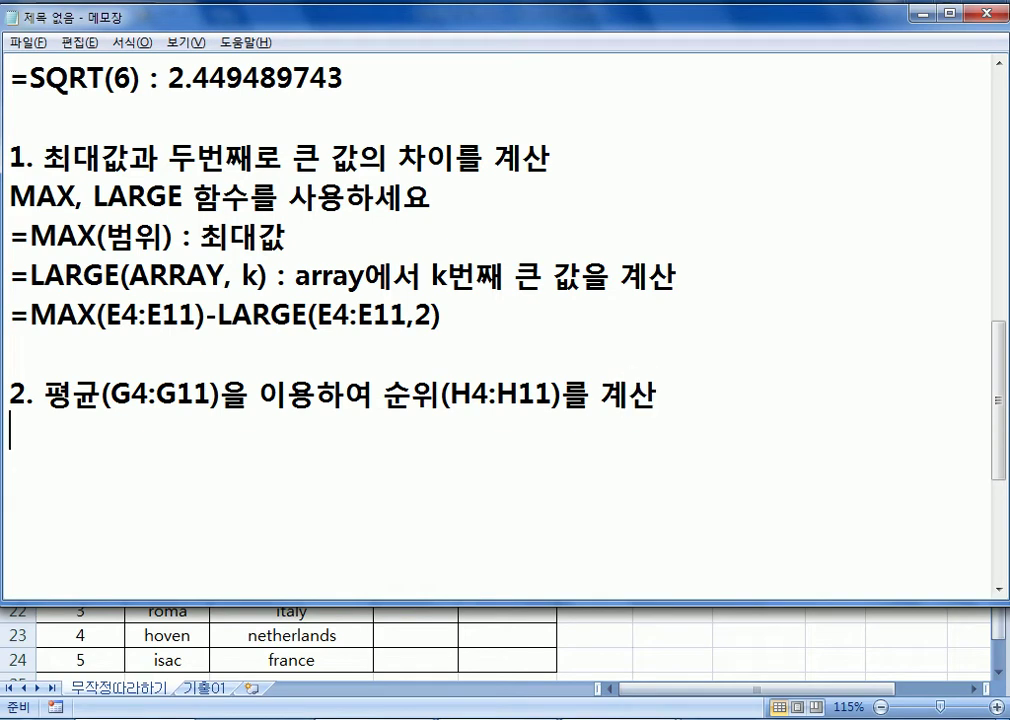
Add the condition lines "* 평균값이 큰 것이 1위" and "* RANK 함수를 사용" under item 2, followed by a new line
type("* 평ㄱ")
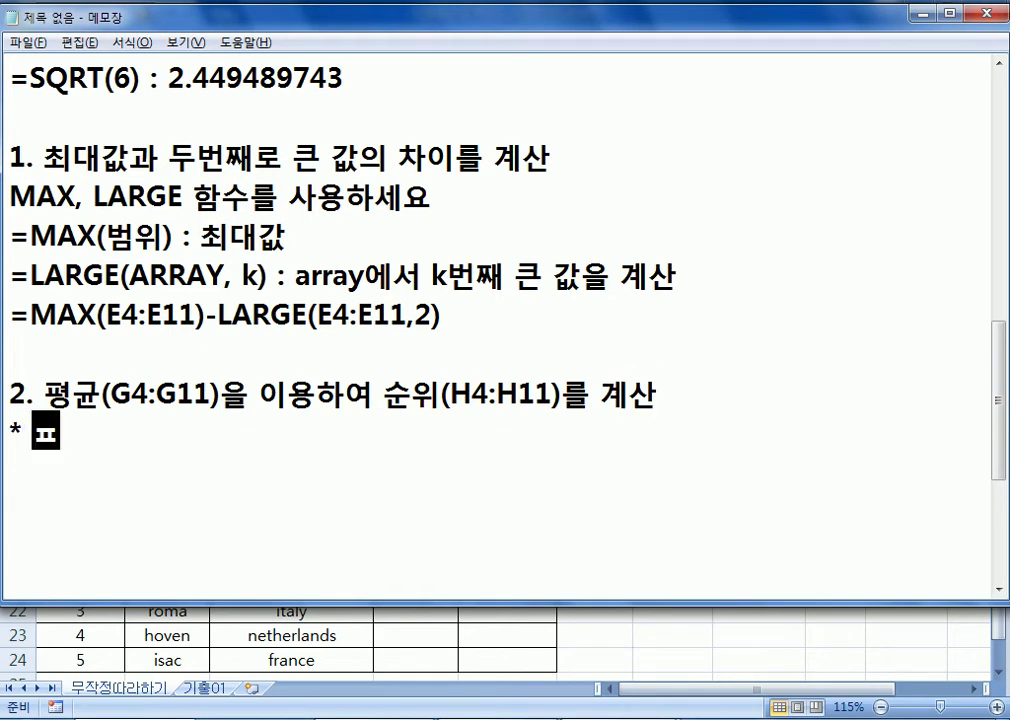
type("균값이 큰 ")
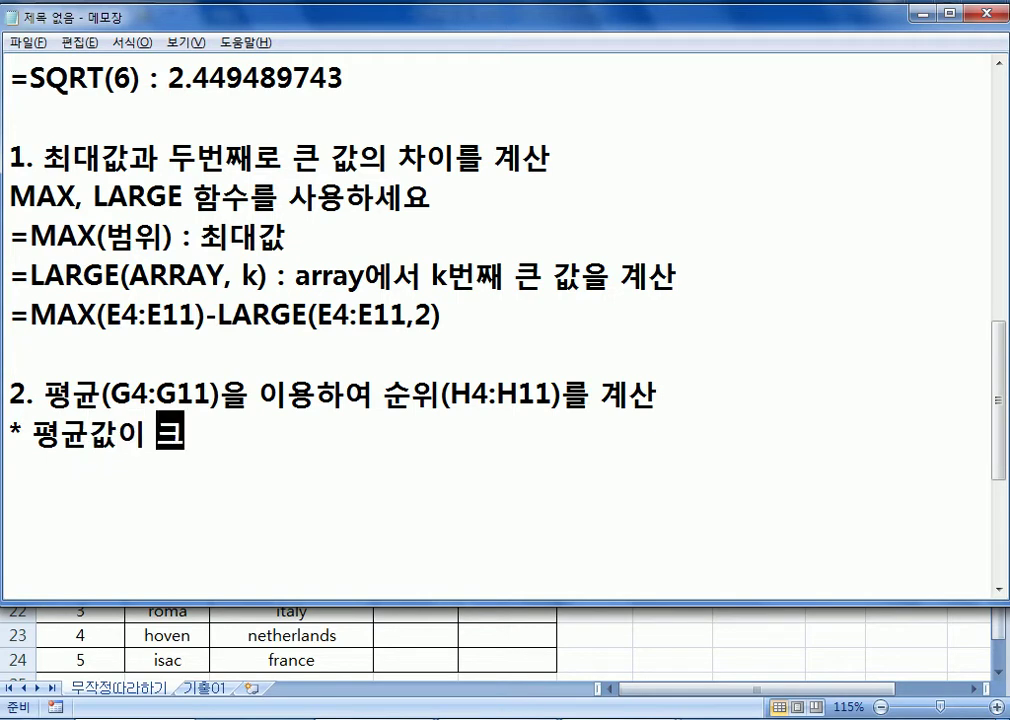
type("것이 1")
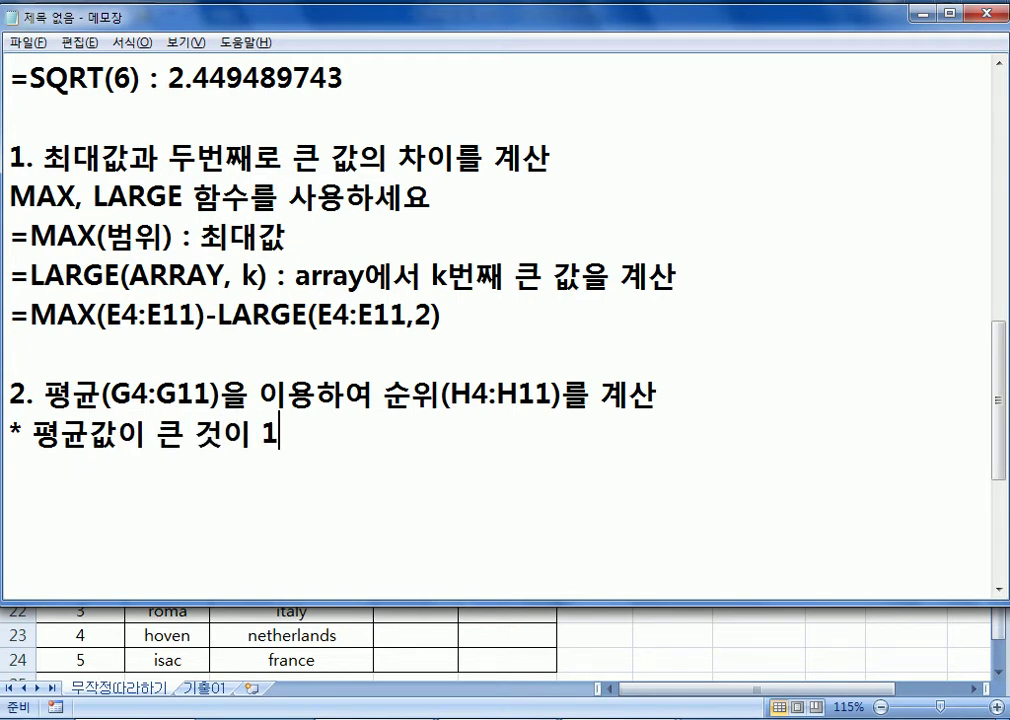
type("우위")
key("Return")
type("* ")
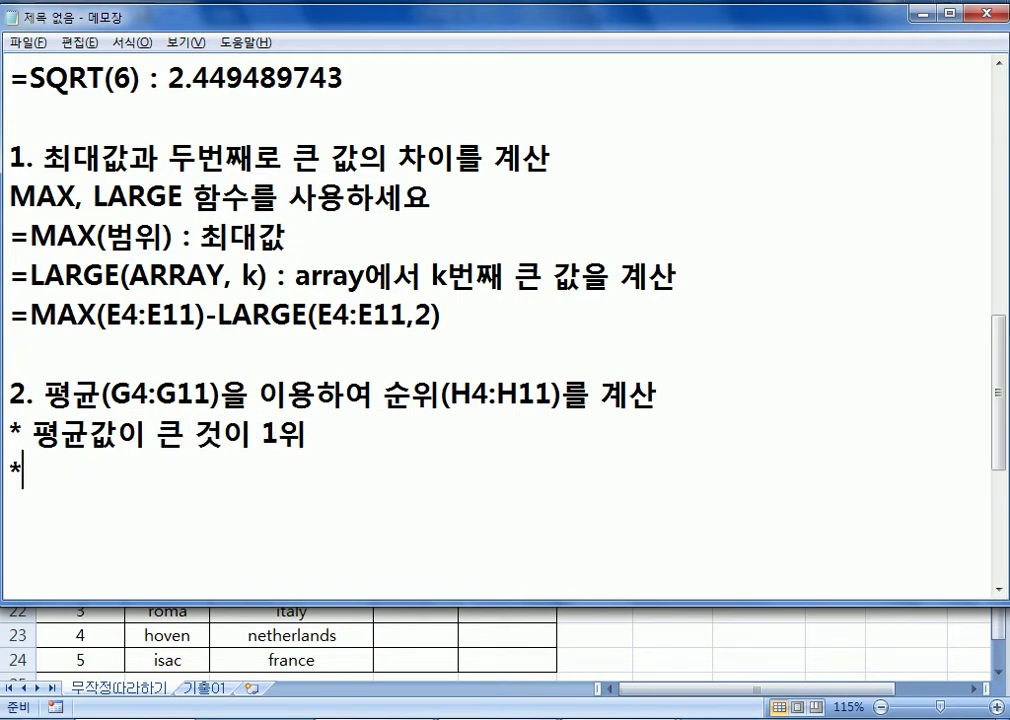
type("RANK")
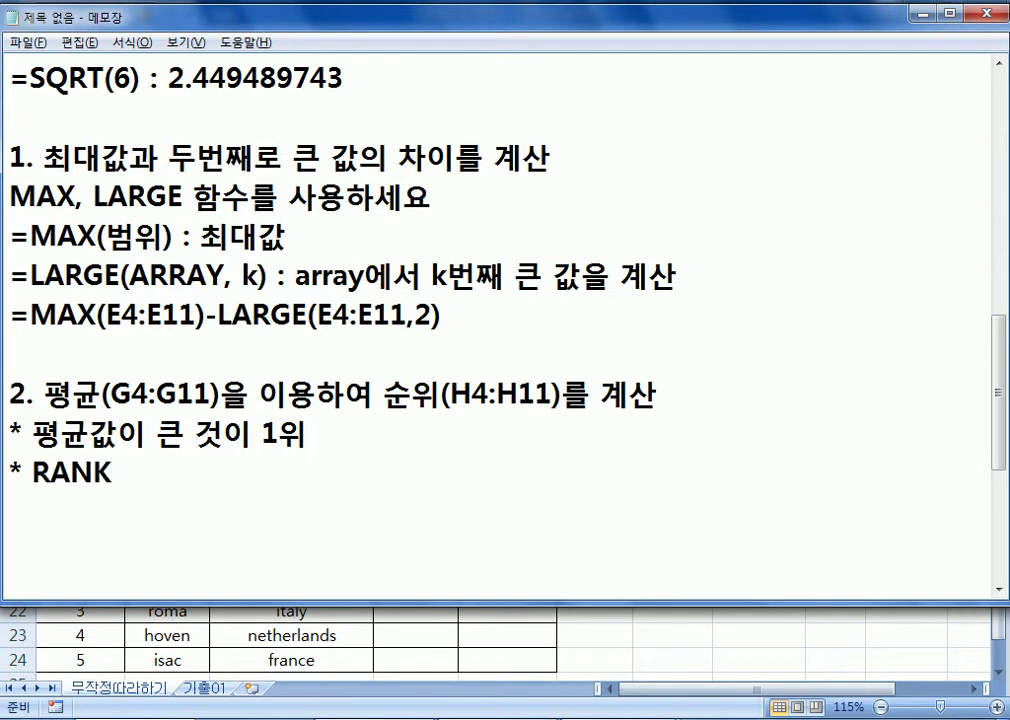
type(" 함수를 사용")
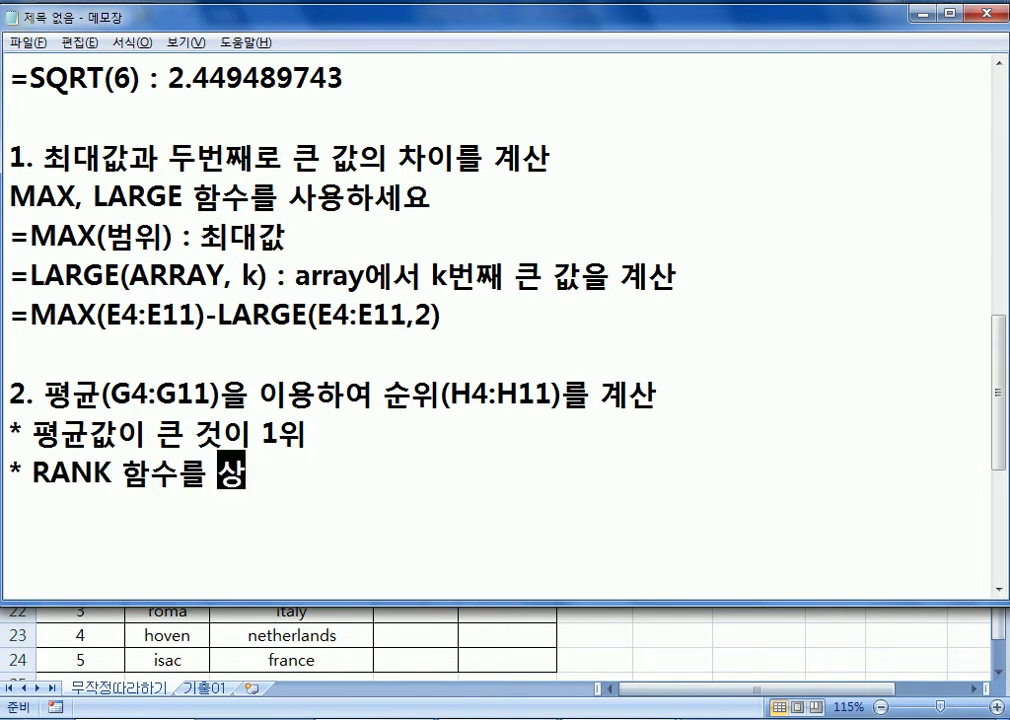
key("Return")
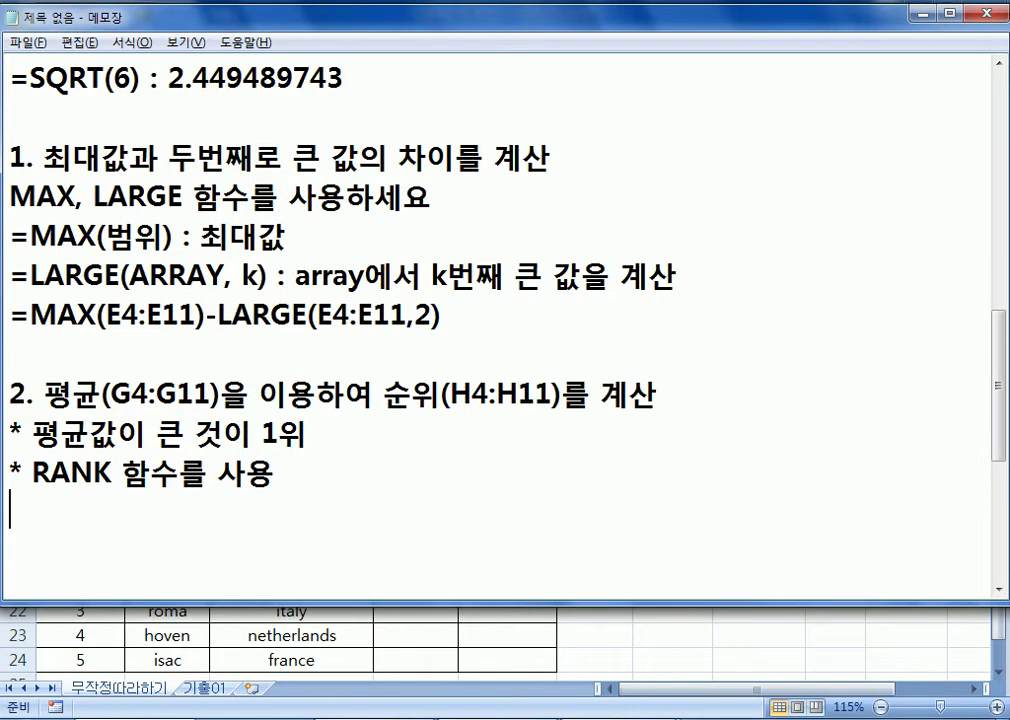
Switch to Excel and start a RANK formula in H4 with G4 as its first argument
scroll(210, 345, "down", 2)
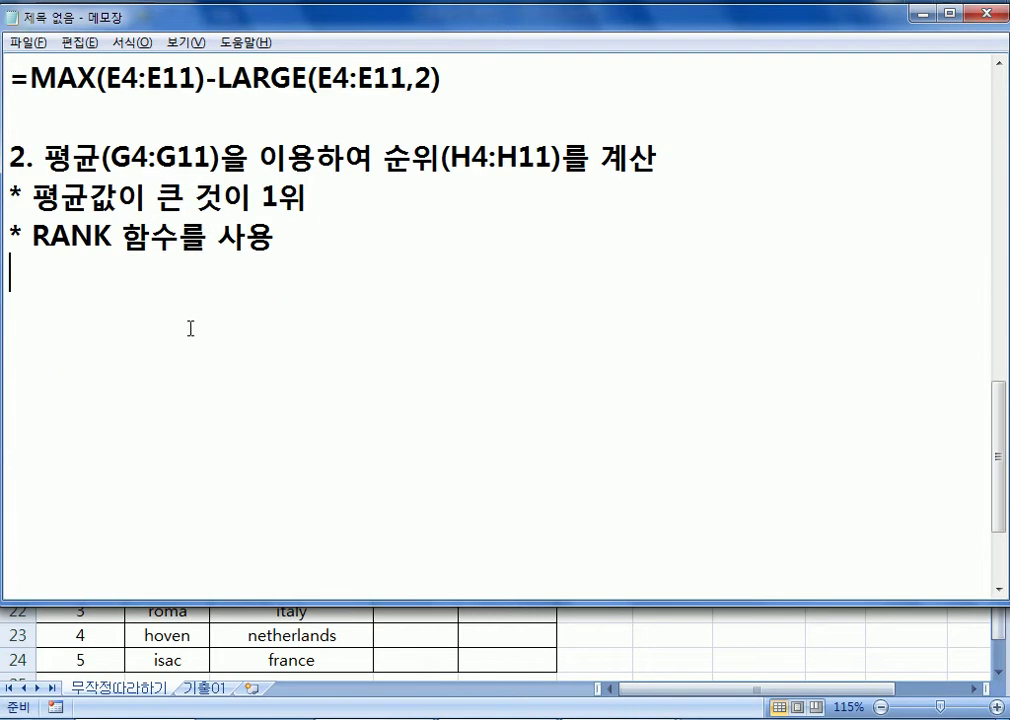
scroll(185, 316, "up", 1)
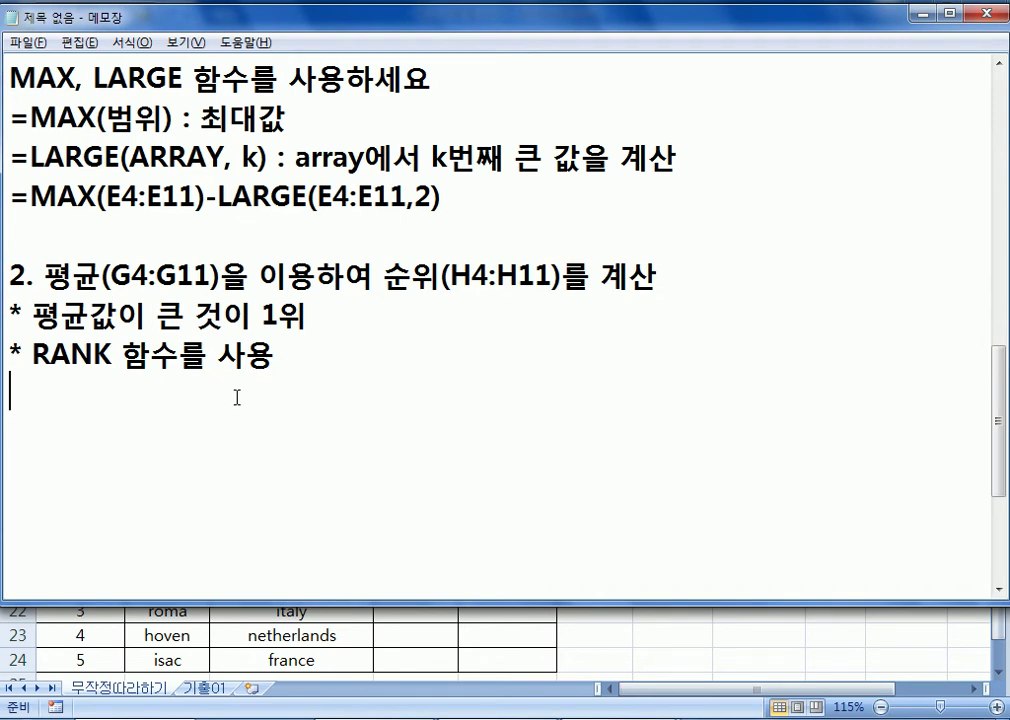
key("alt+Tab")
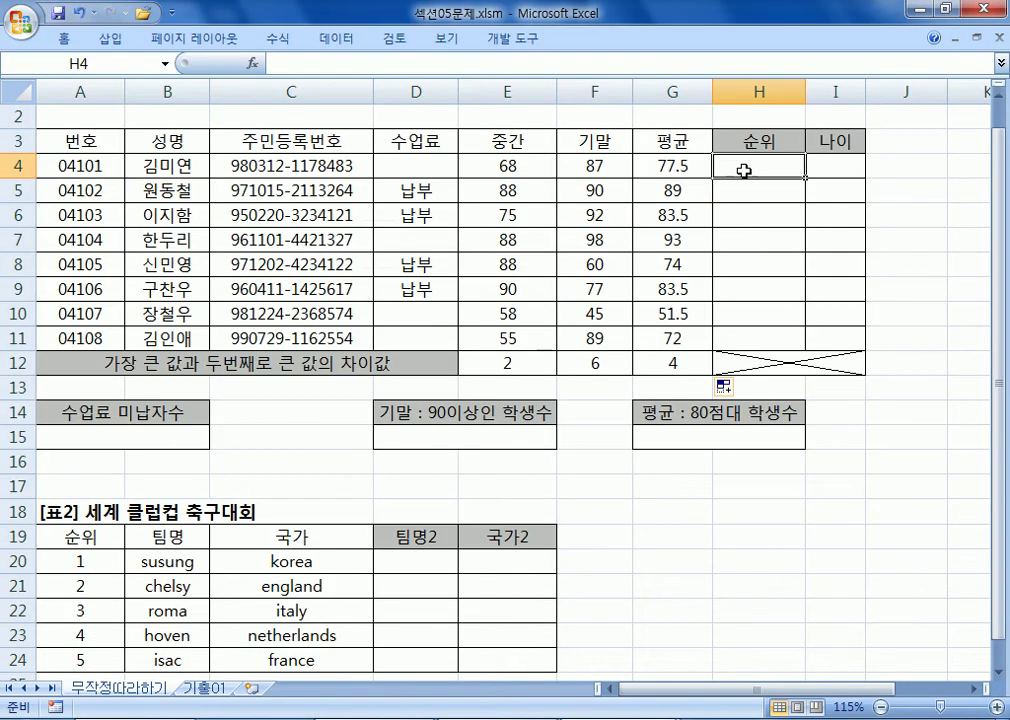
type("=")
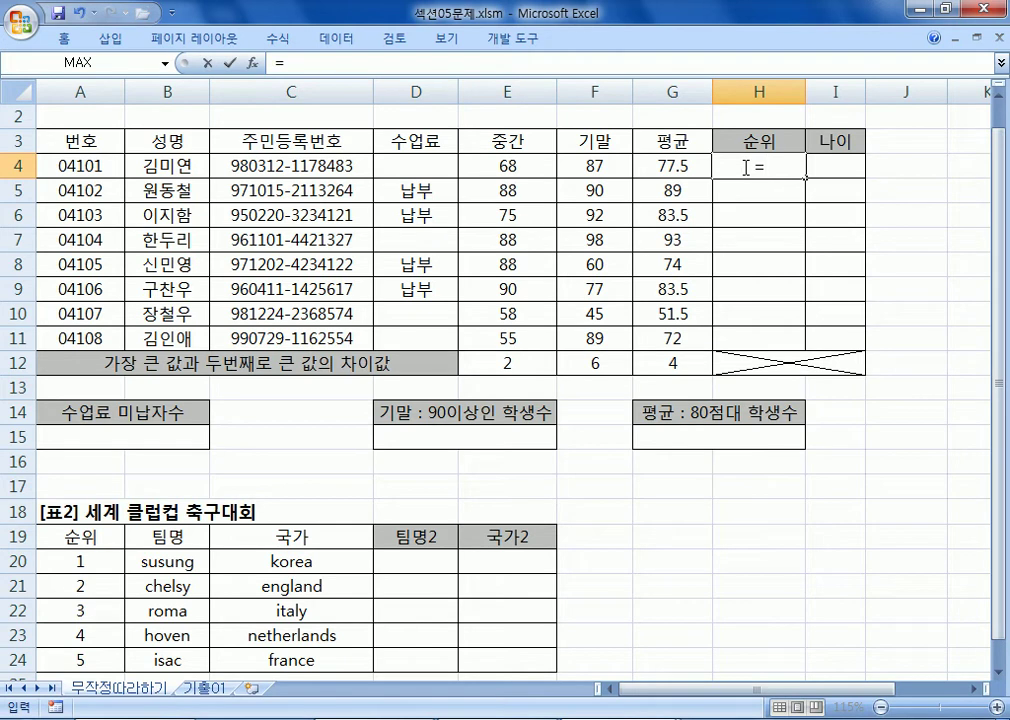
type("RA")
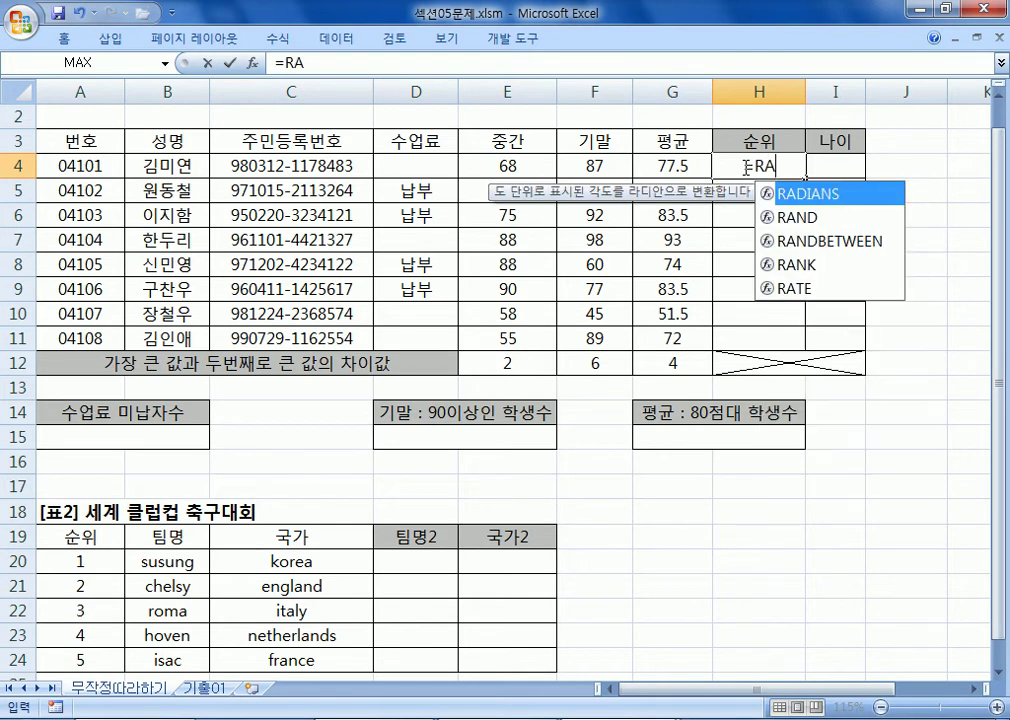
type("NK")
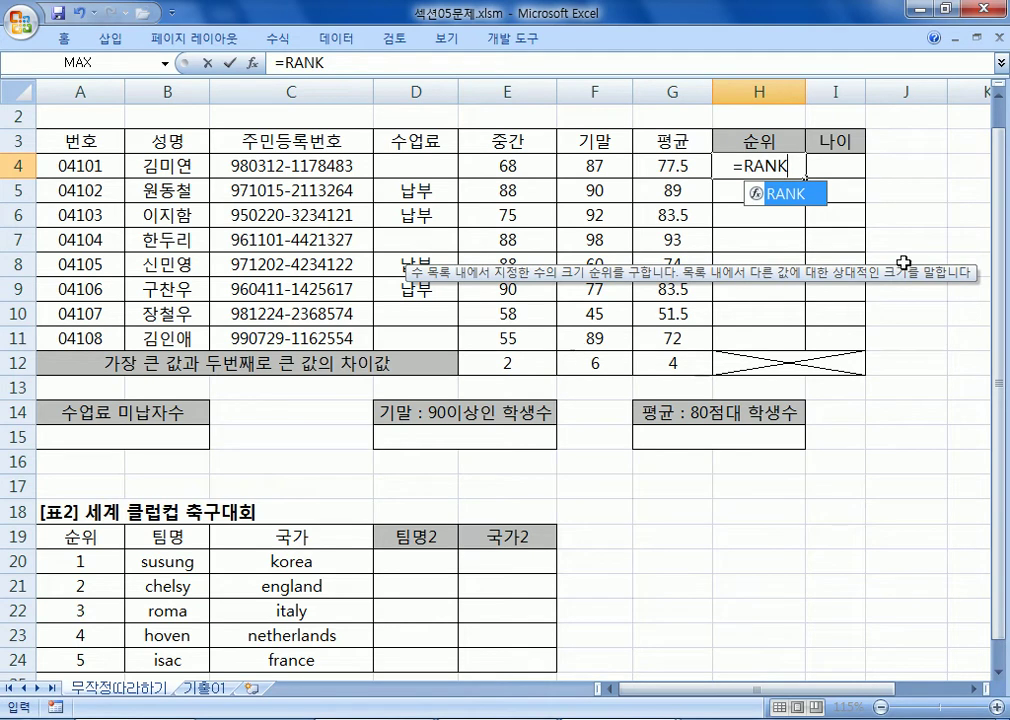
type("(")
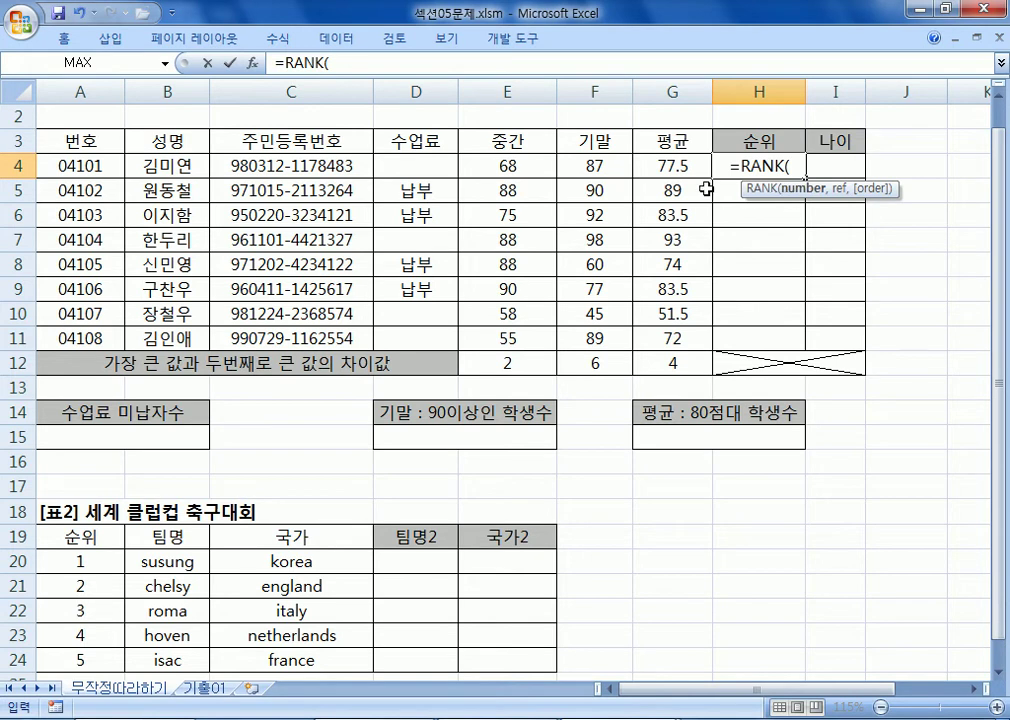
left_click(667, 163)
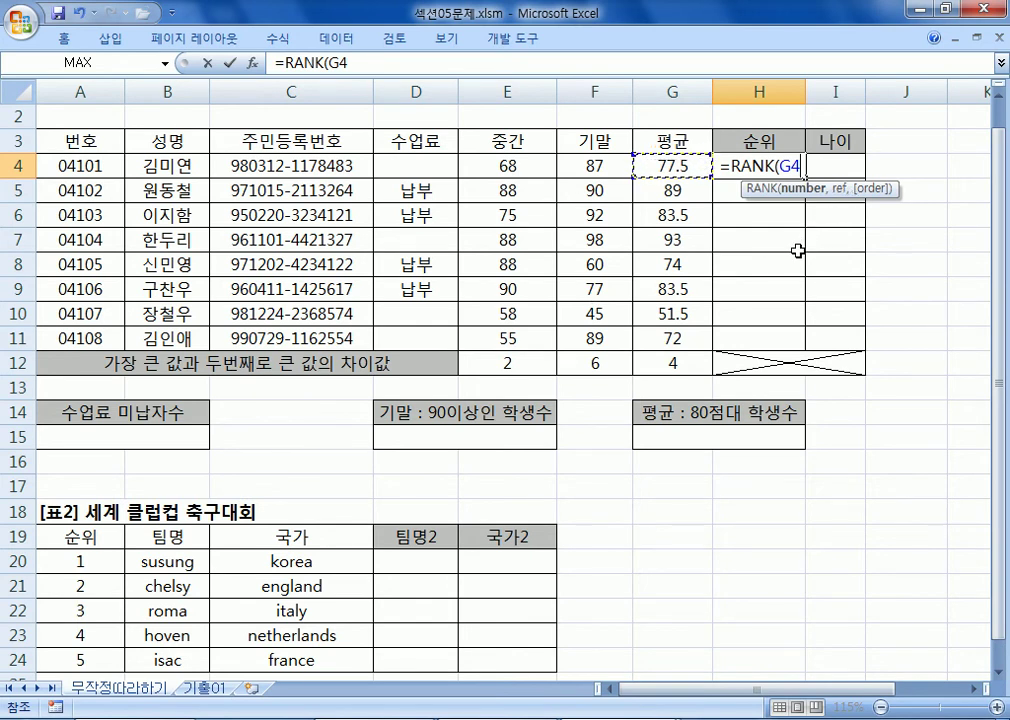
Open the function arguments dialog for the RANK formula and place it clear of the 평균 column
left_click(254, 66)
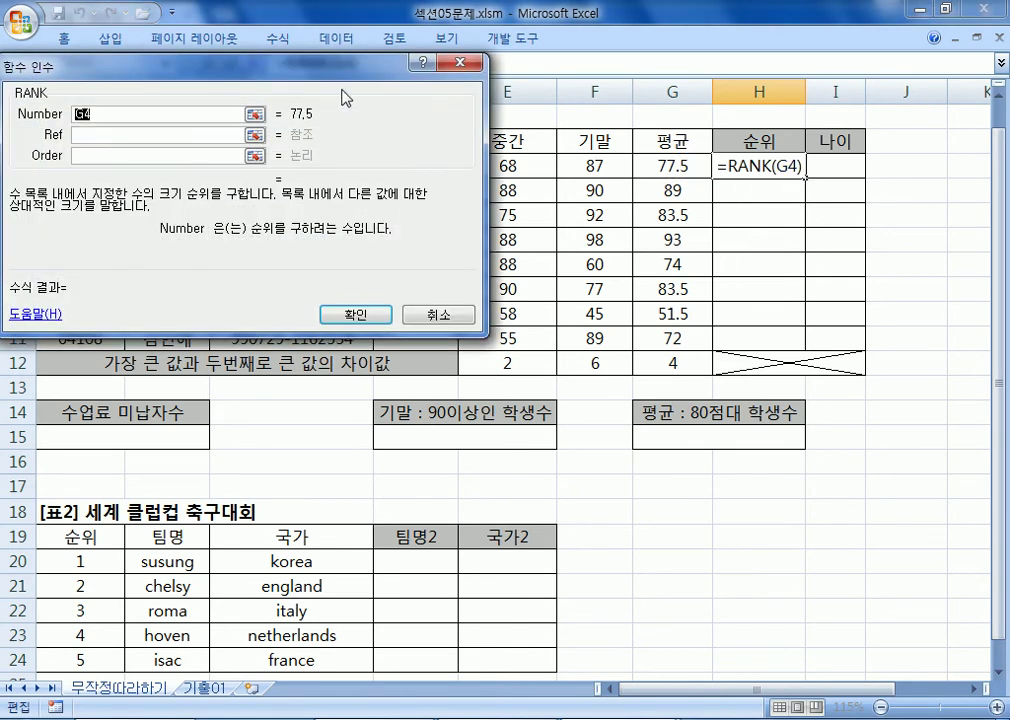
left_click_drag(484, 172, 467, 146)
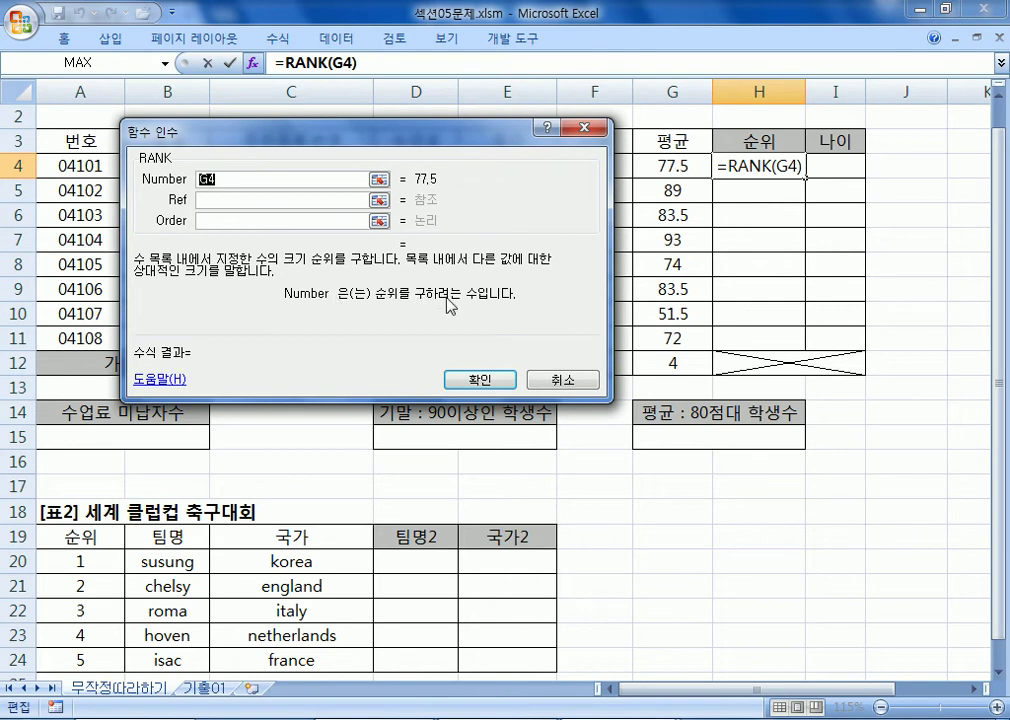
left_click_drag(518, 128, 534, 129)
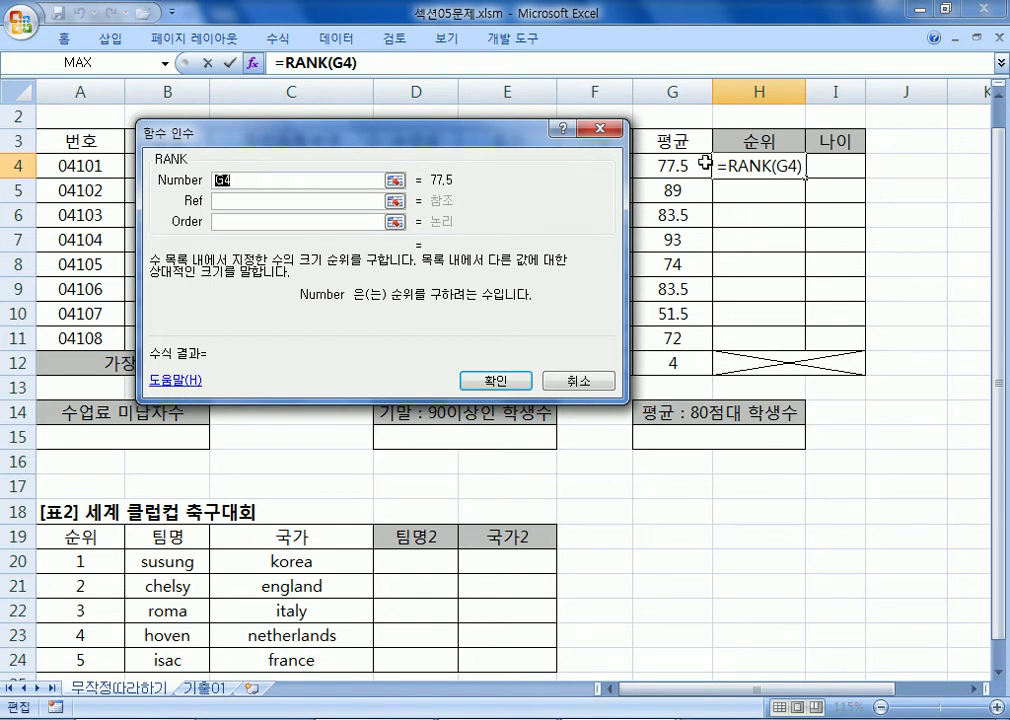
Try the constant 50 as RANK's Number argument and put the G4 reference back
key("BackSpace")
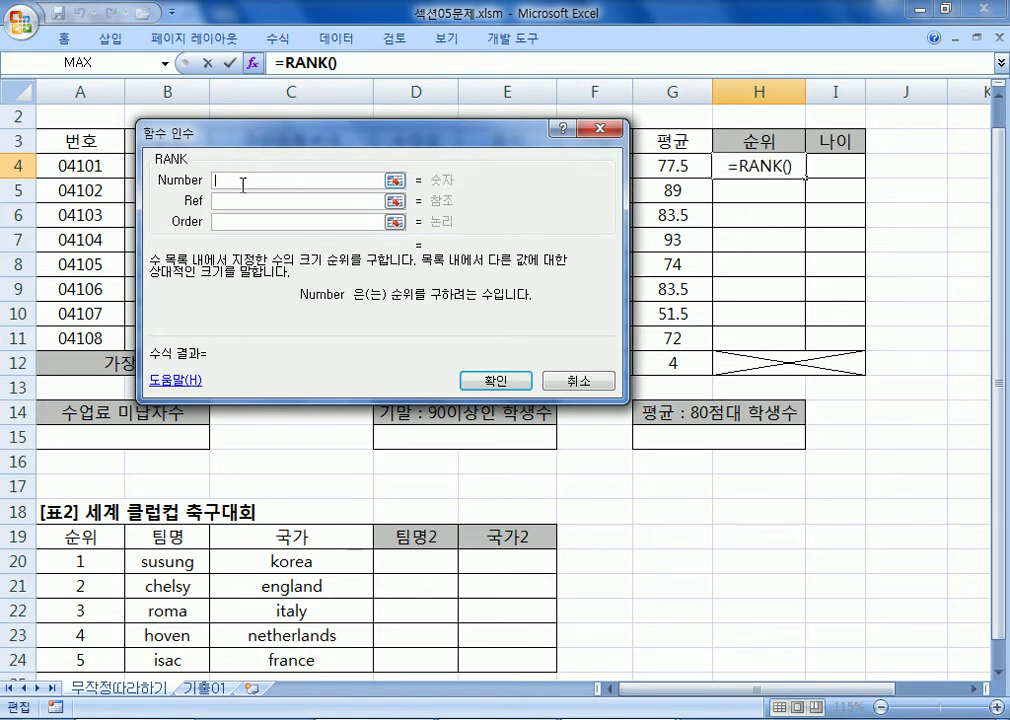
type("50")
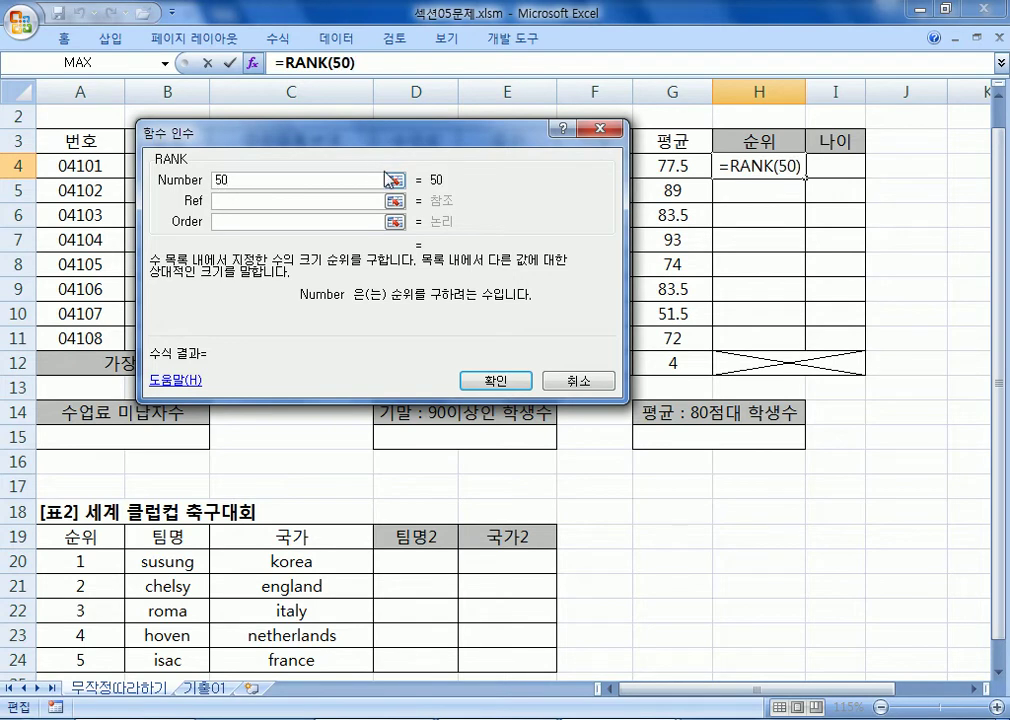
key("BackSpace")
key("BackSpace")
left_click(677, 165)
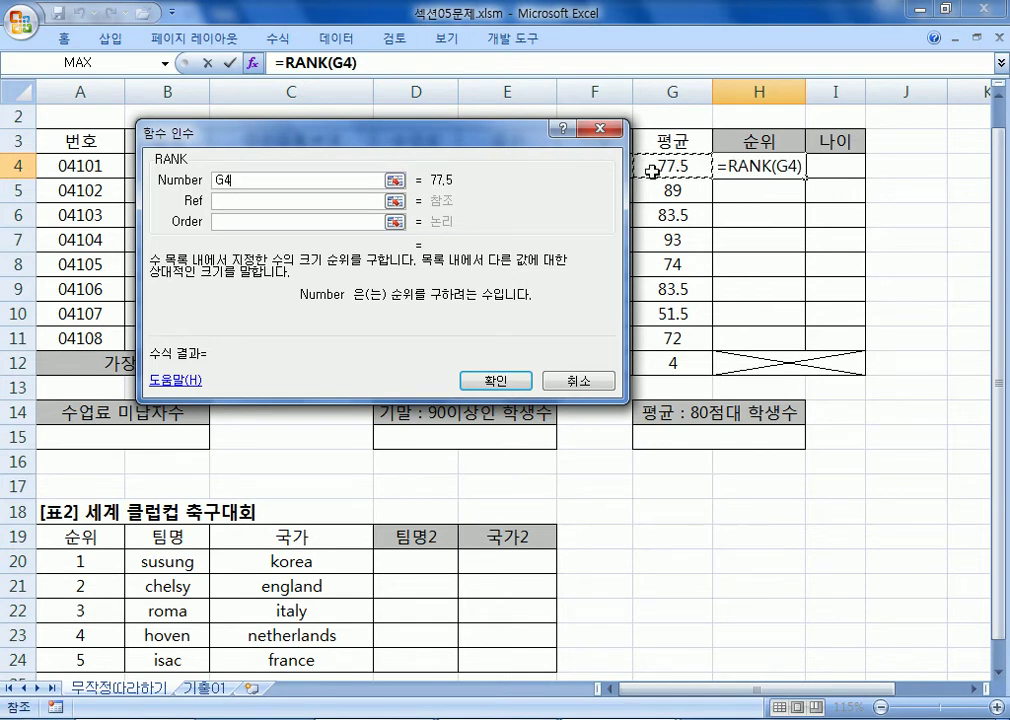
Set RANK's Ref argument to the averages G4:G11, keeping the dialog clear of the column
left_click_drag(514, 140, 507, 139)
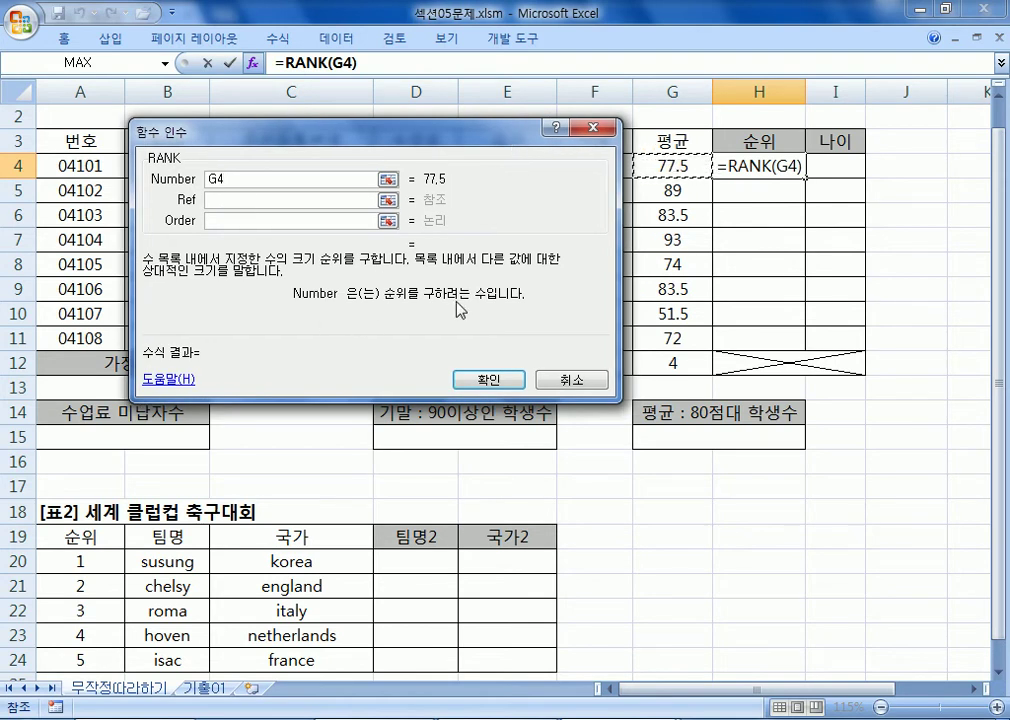
left_click(243, 200)
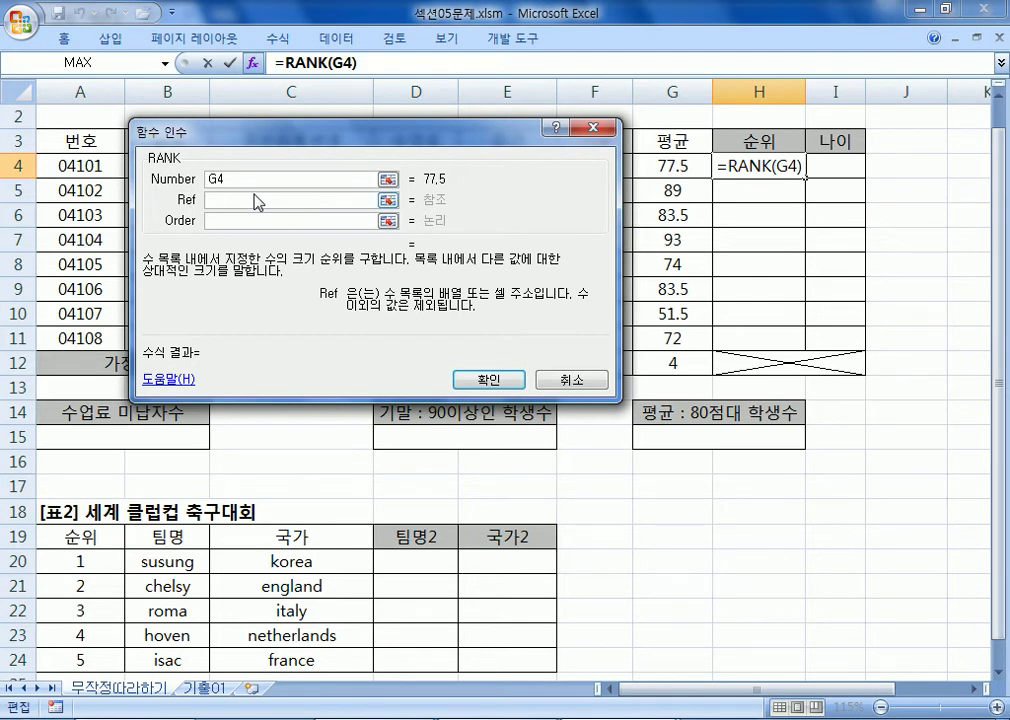
left_click(258, 200)
left_click_drag(668, 166, 669, 336)
left_click_drag(430, 131, 390, 133)
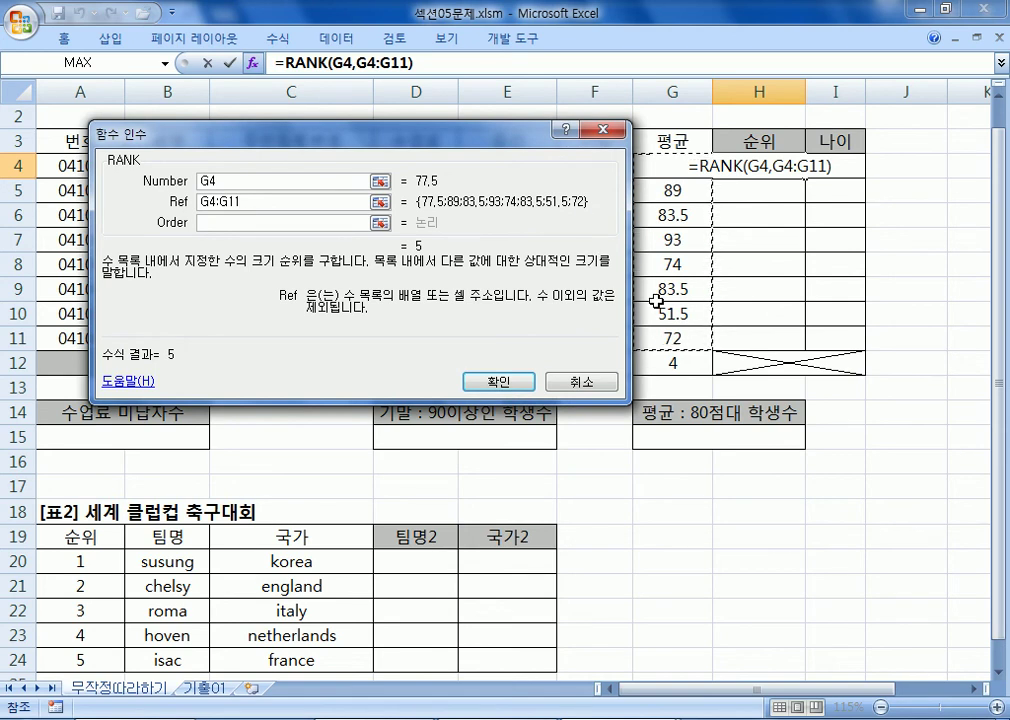
left_click_drag(529, 126, 491, 124)
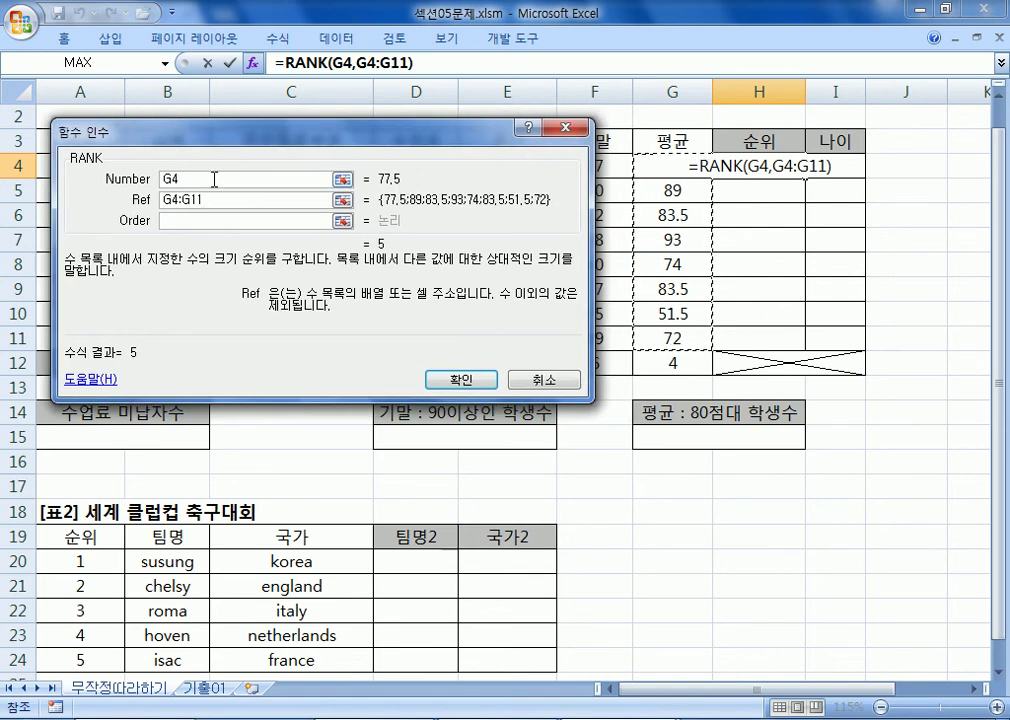
Review RANK's Number argument G4 and Ref argument G4:G11 against the averages column, keeping the dialog clear of it
left_click_drag(214, 179, 155, 175)
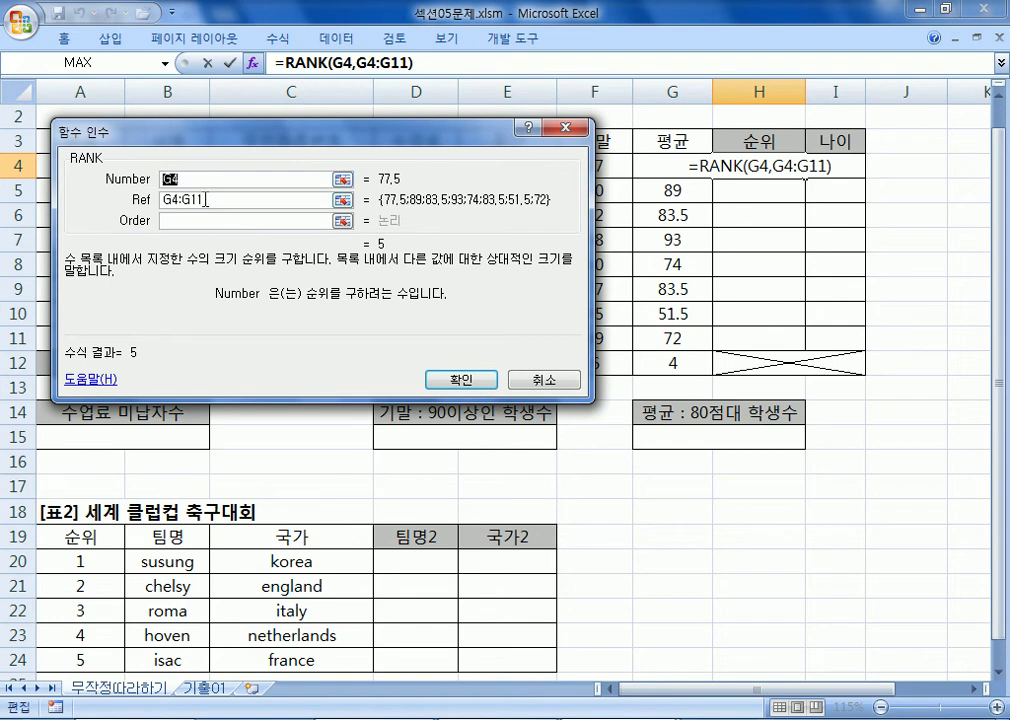
key("Tab")
left_click(190, 179)
left_click(213, 203)
left_click_drag(213, 204, 140, 203)
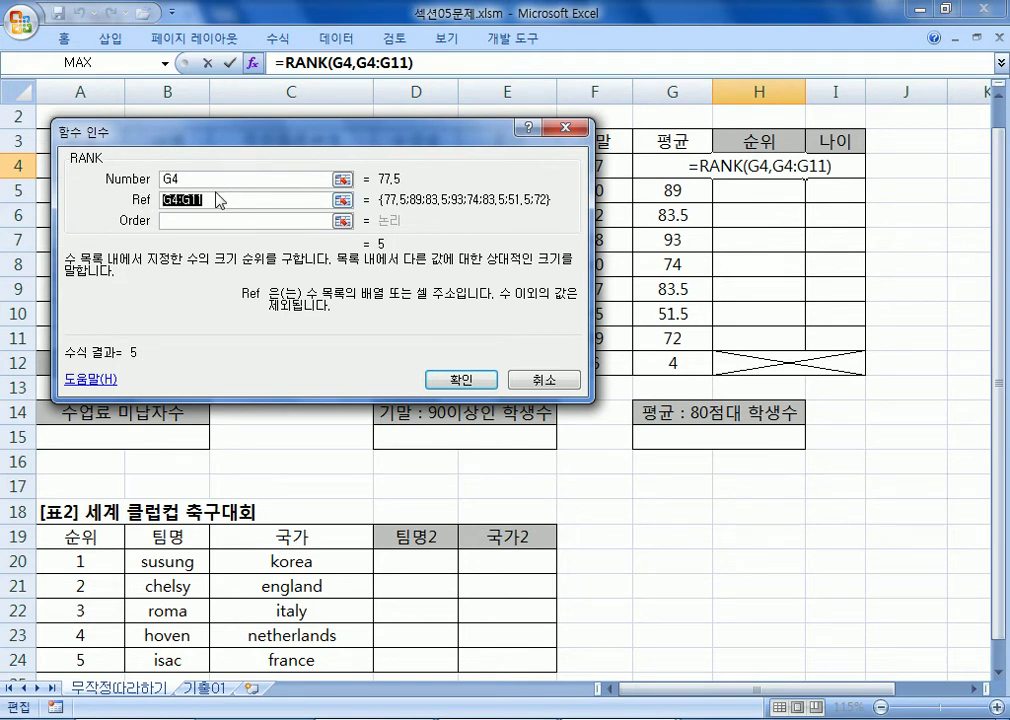
left_click_drag(672, 339, 657, 168)
left_click_drag(320, 131, 343, 133)
Try 0 and 1 as RANK's Order argument, clearing each value again
left_click(258, 224)
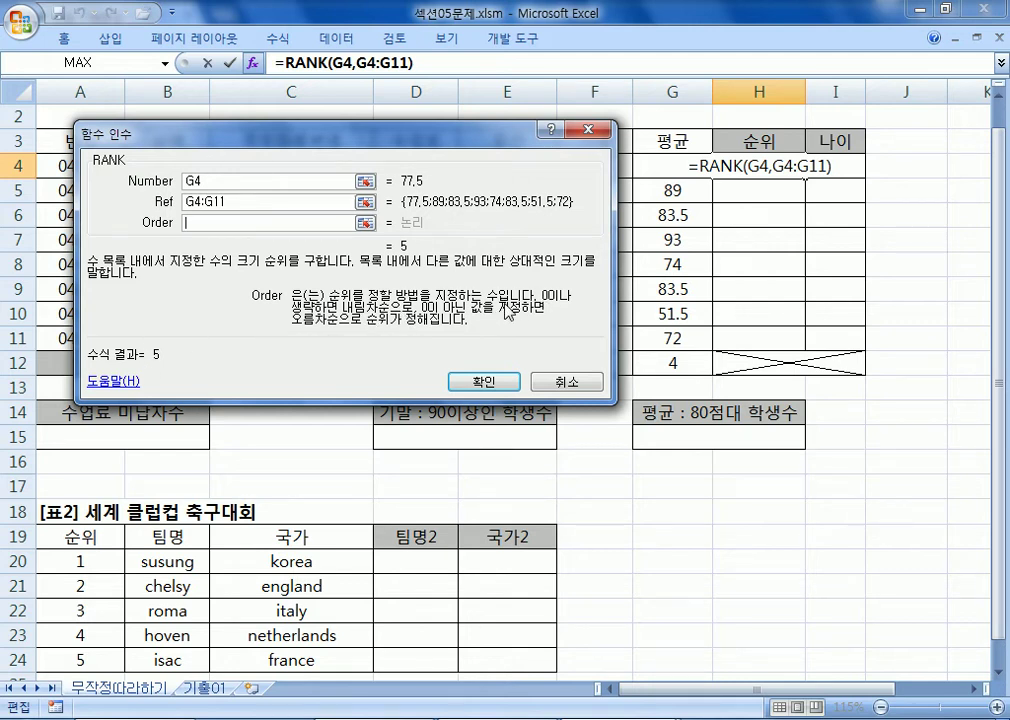
type("0")
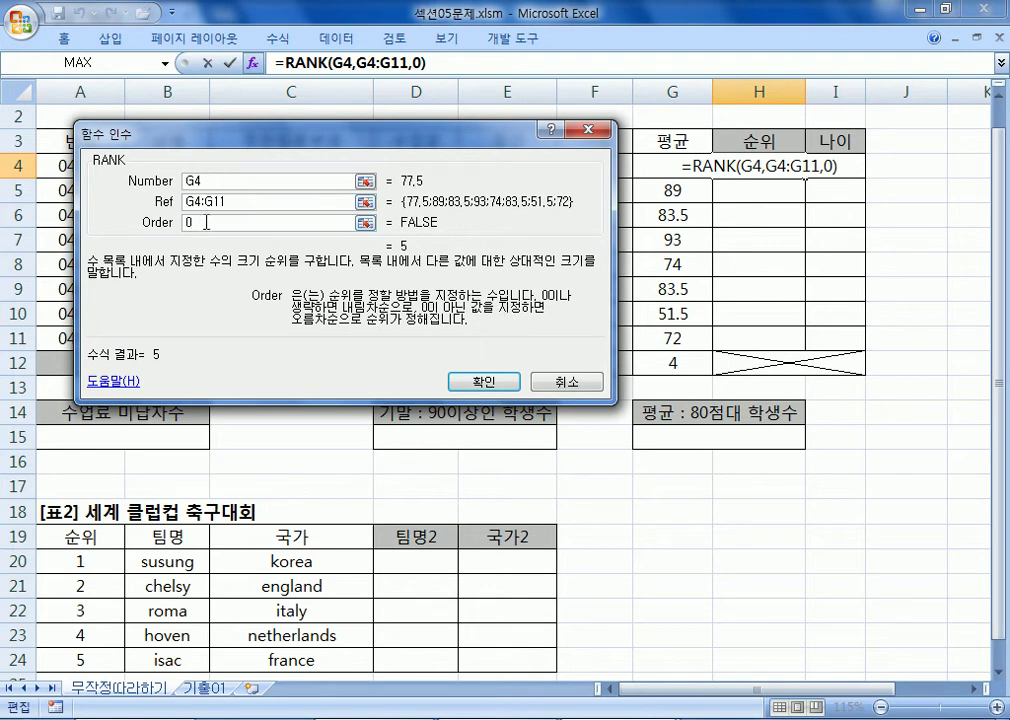
key("BackSpace")
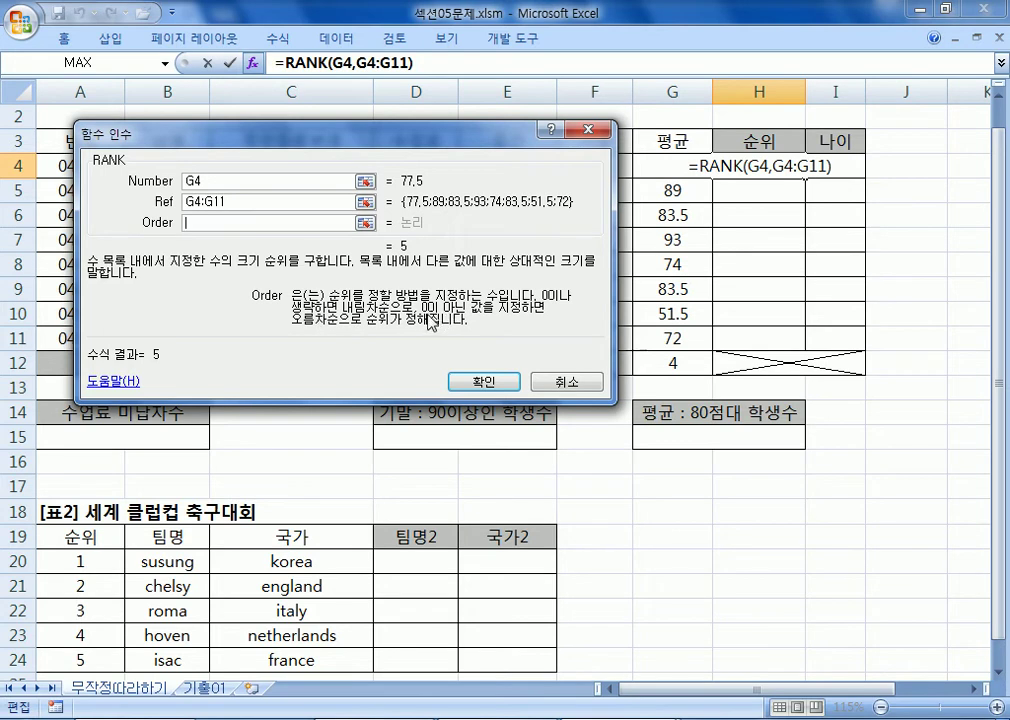
type("1")
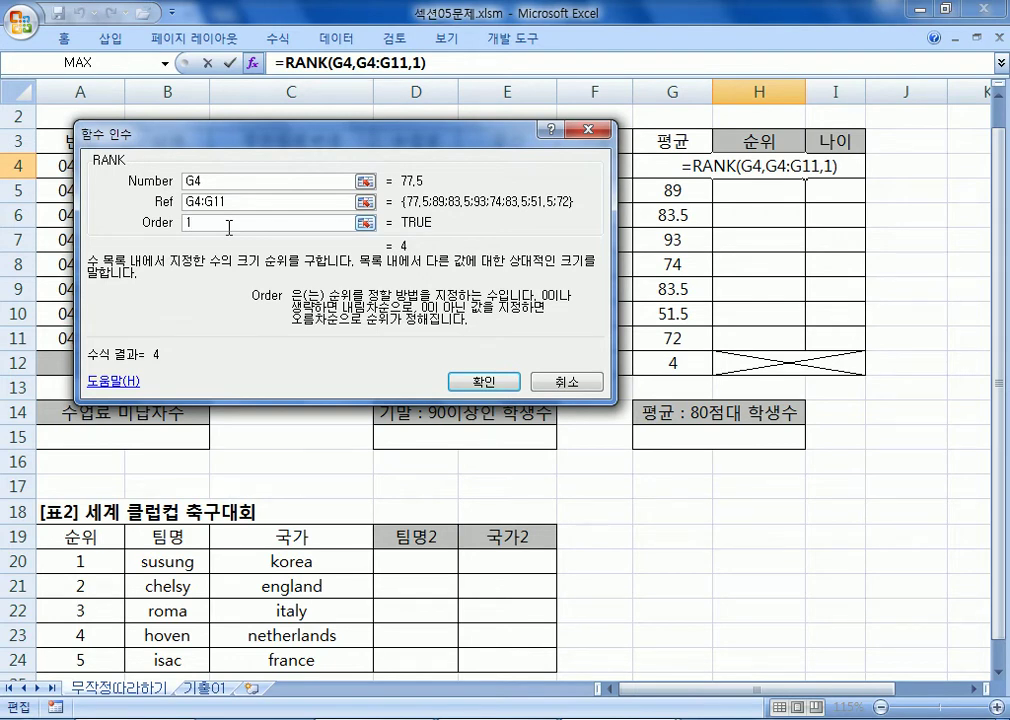
key("BackSpace")
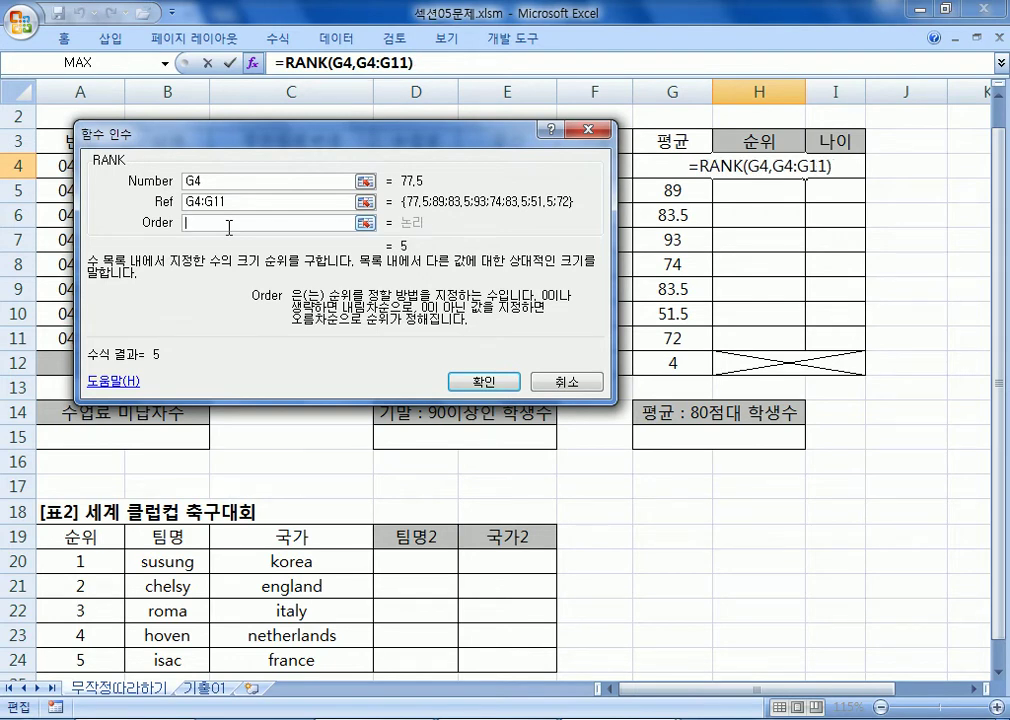
Set RANK's Order argument to 0 for descending ranking and enter the formula in H4
type("0")
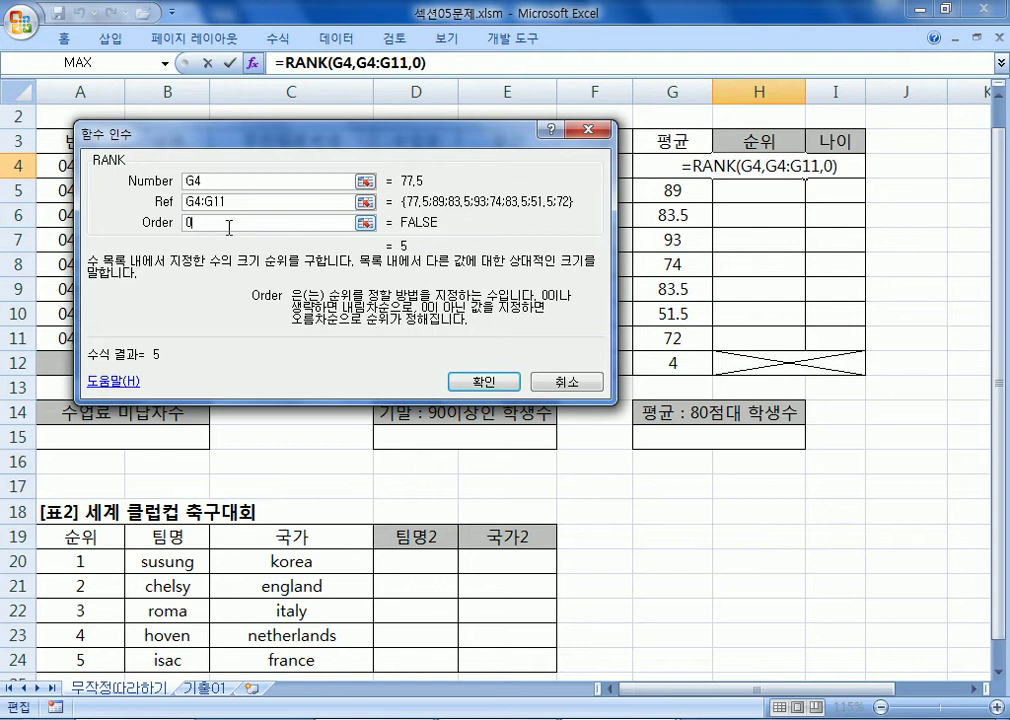
key("BackSpace")
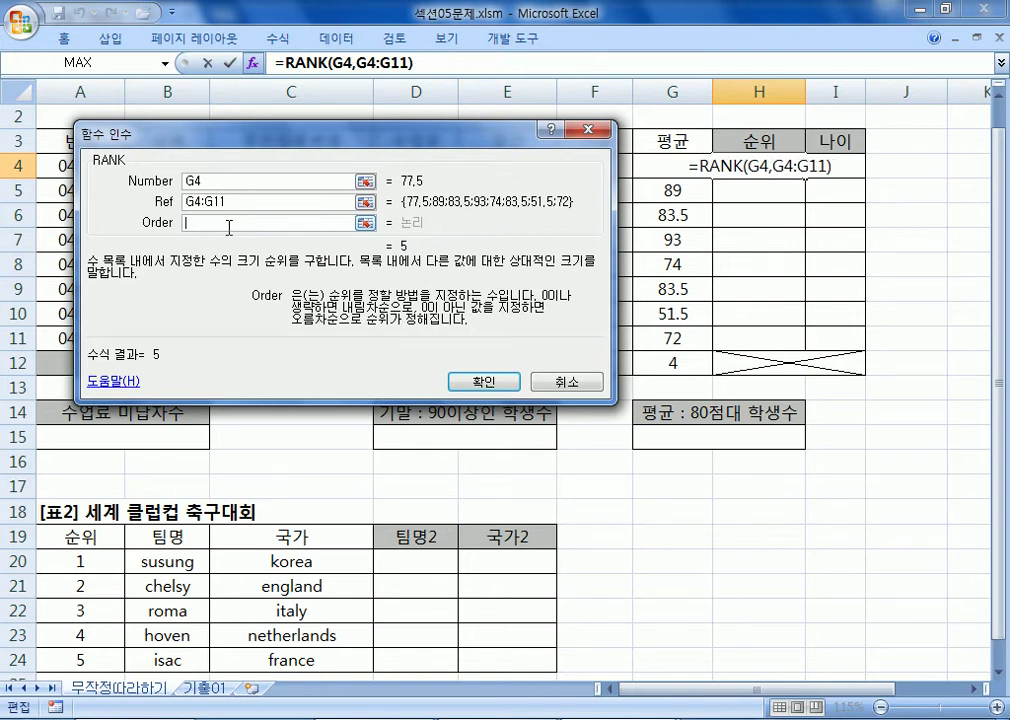
type("0")
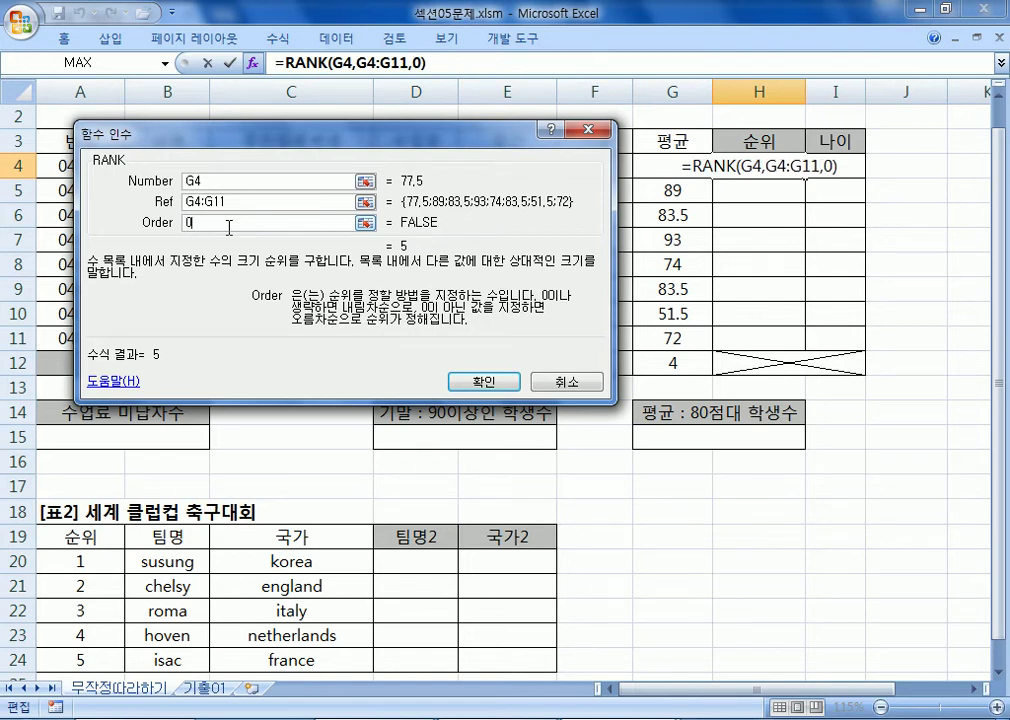
left_click(486, 381)
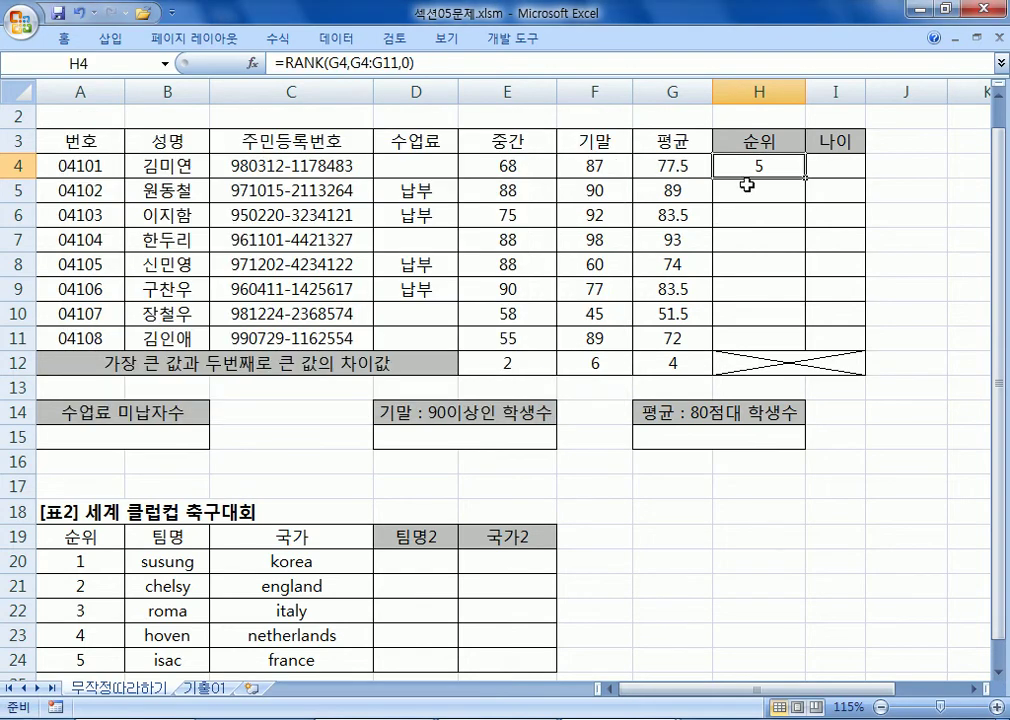
Copy H4's RANK formula into the Notepad notes below the RANK hint and start a new line
left_click_drag(478, 63, 276, 63)
key("ctrl+c")
key("alt+Tab")
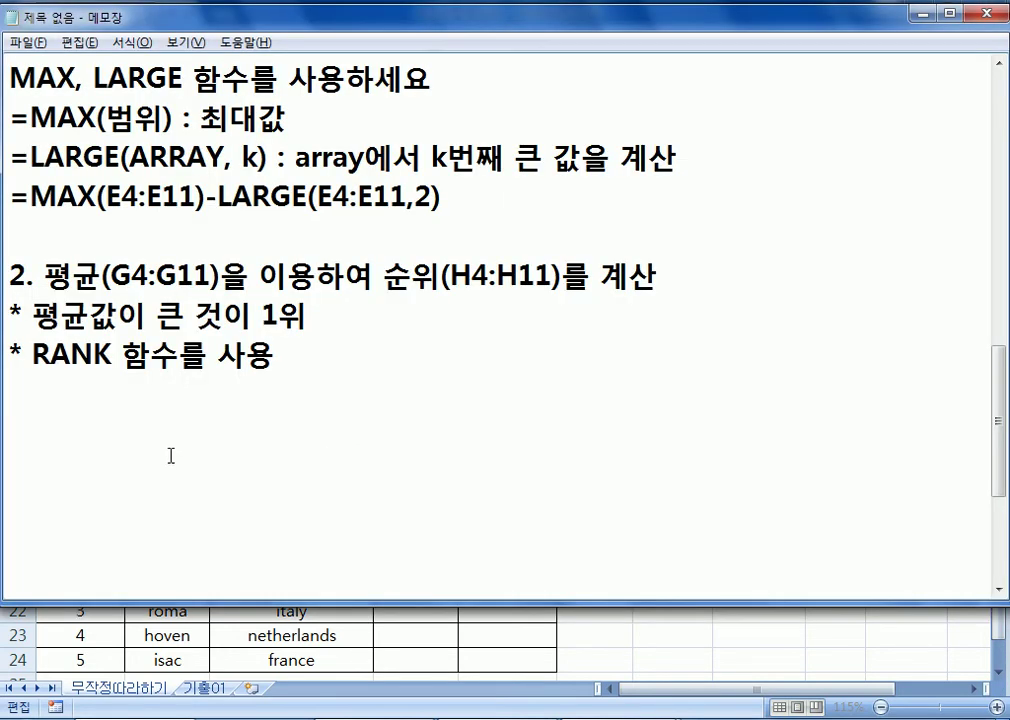
key("ctrl+v")
key("Return")
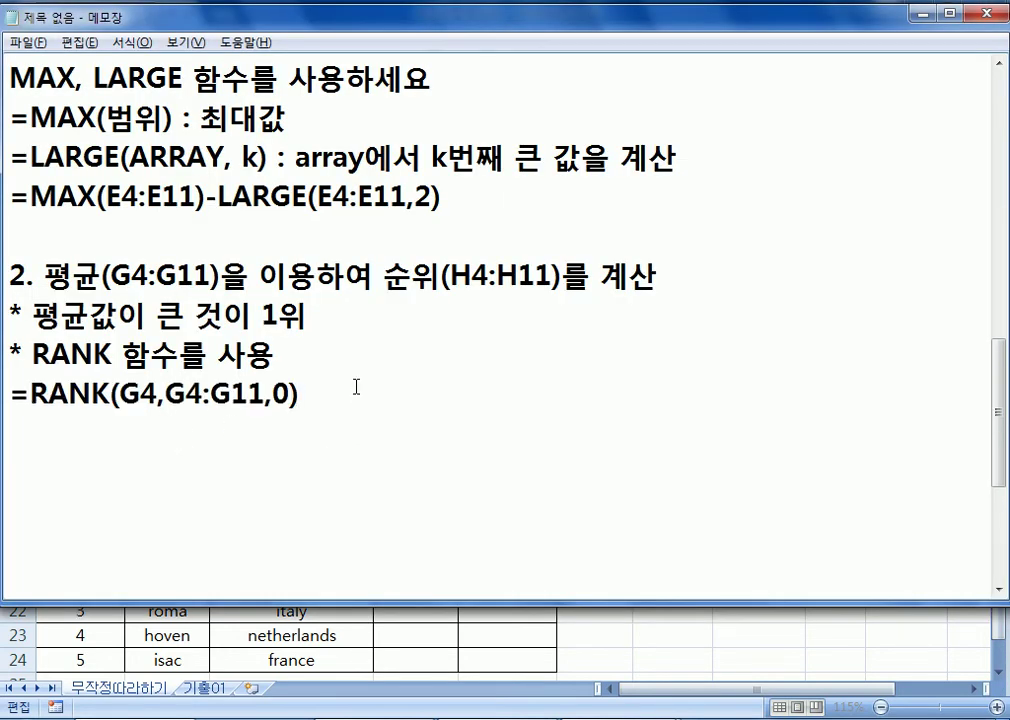
Switch back to Excel and start a RANK formula in H5 with G5 as its first argument
key("alt+Tab")
key("Escape")
left_click(756, 194)
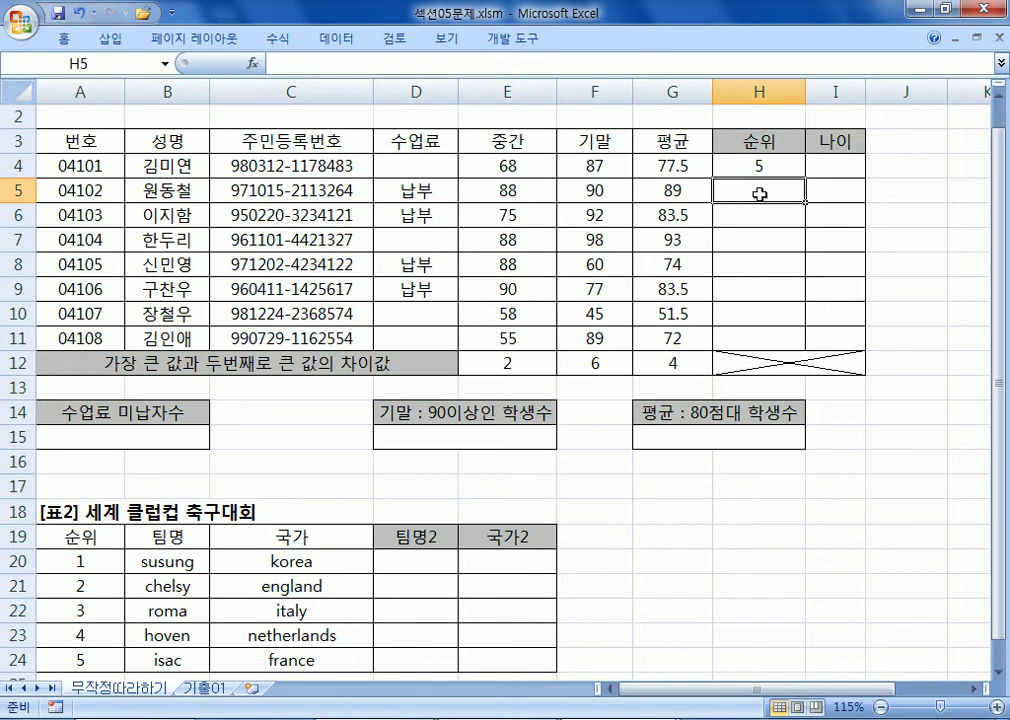
type("=RA")
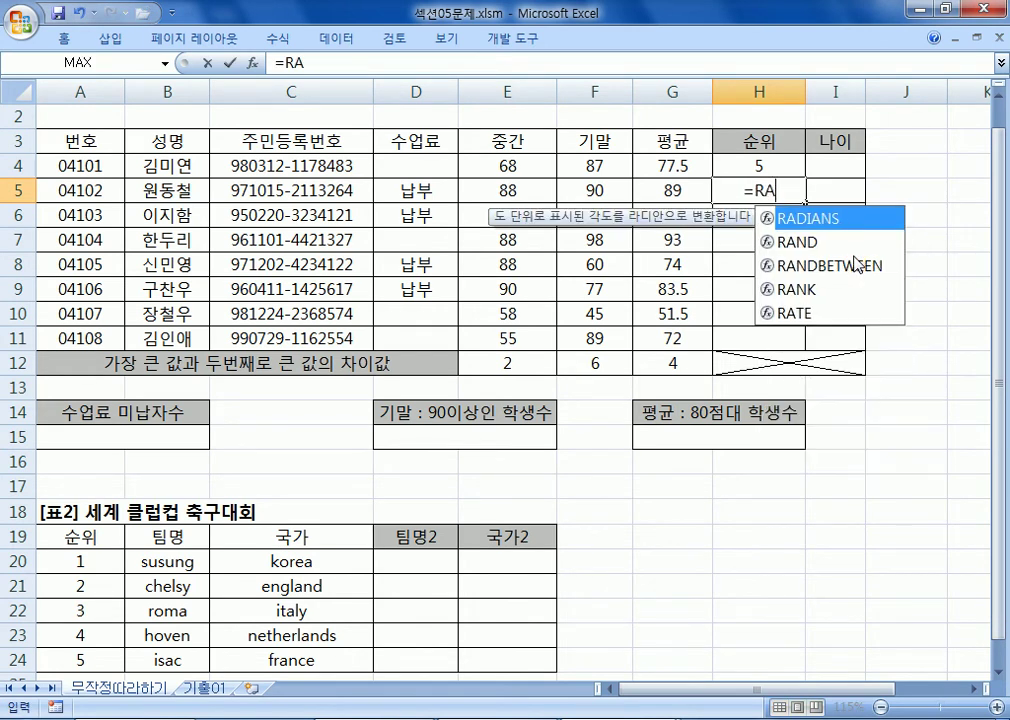
type("NK(")
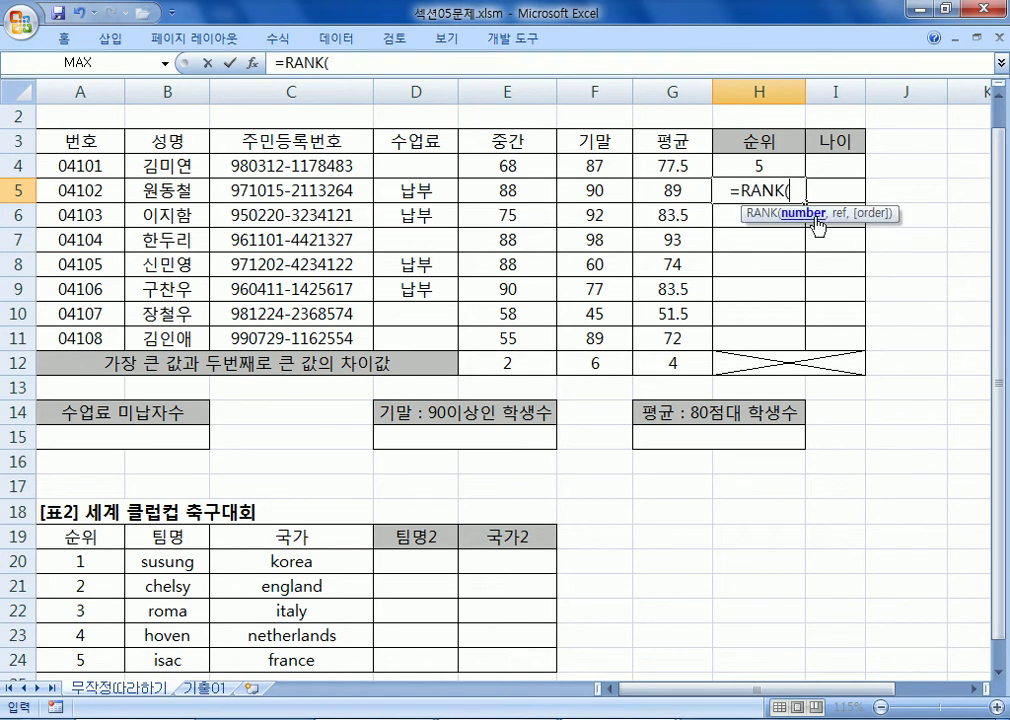
left_click(648, 194)
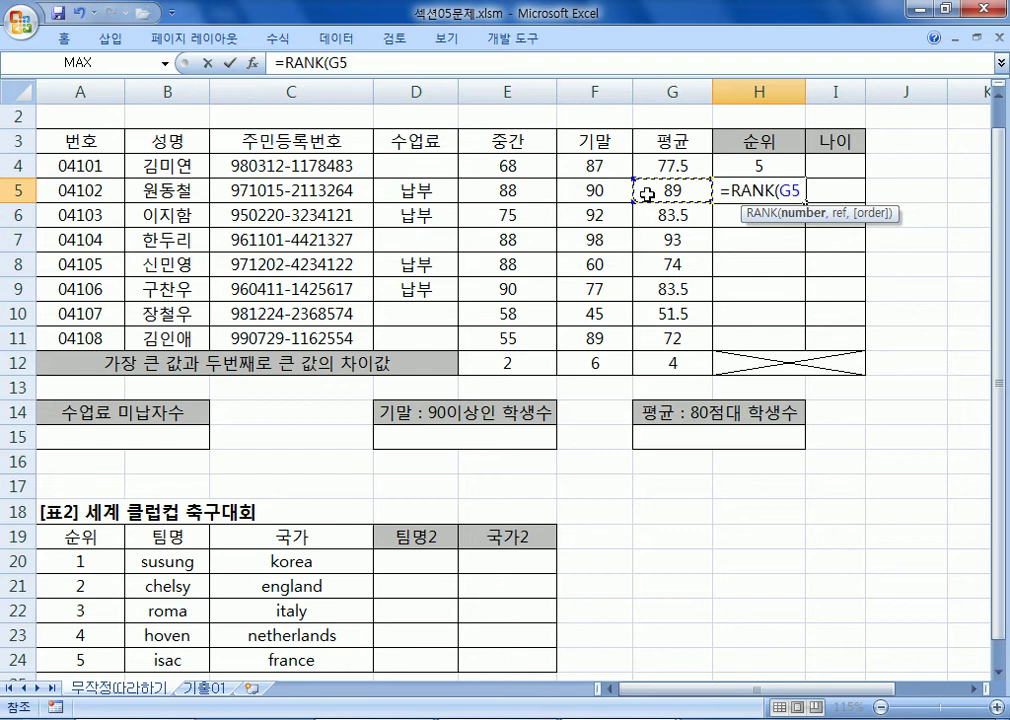
Complete the H5 formula with the range G4:G11 and the order 0 - 내림차순
type(",")
left_click_drag(668, 162, 669, 338)
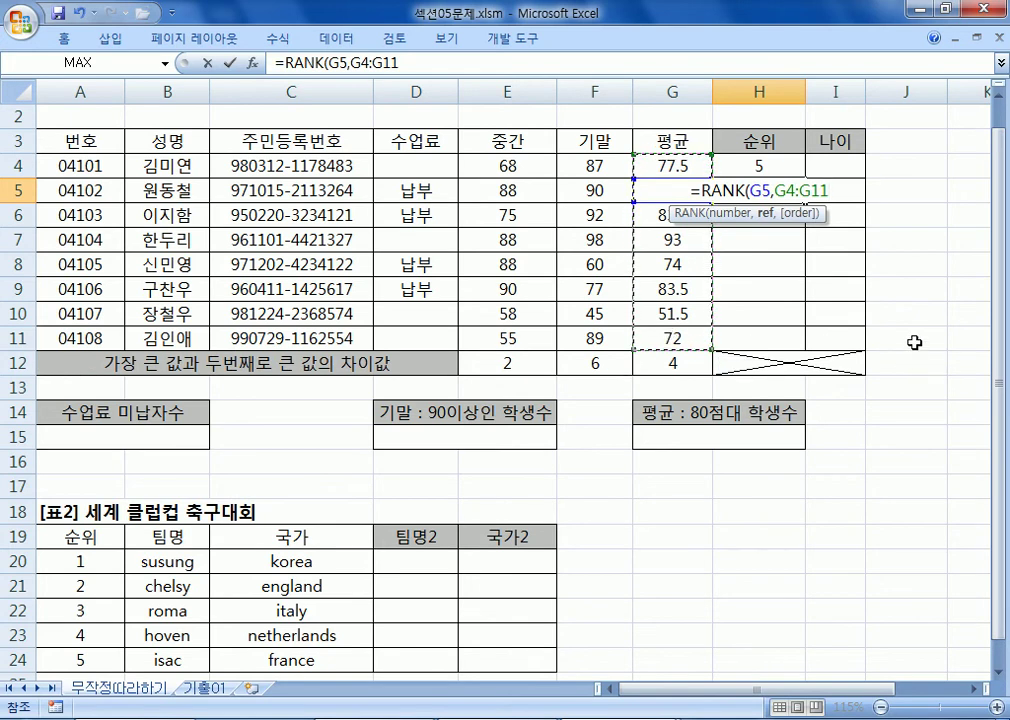
type(",")
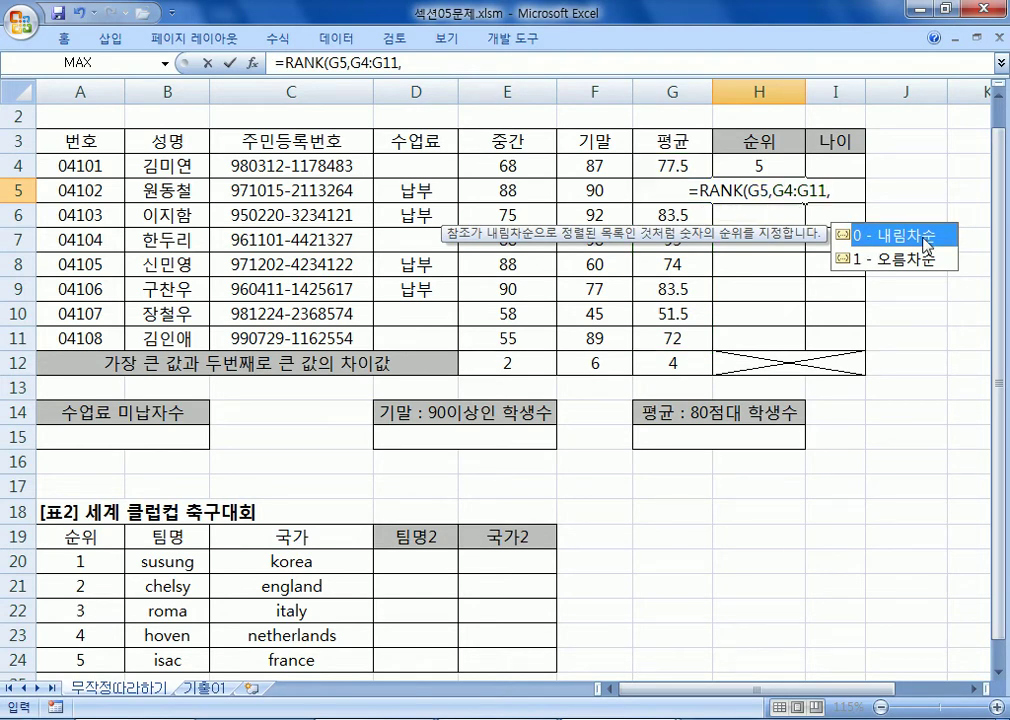
double_click(927, 244)
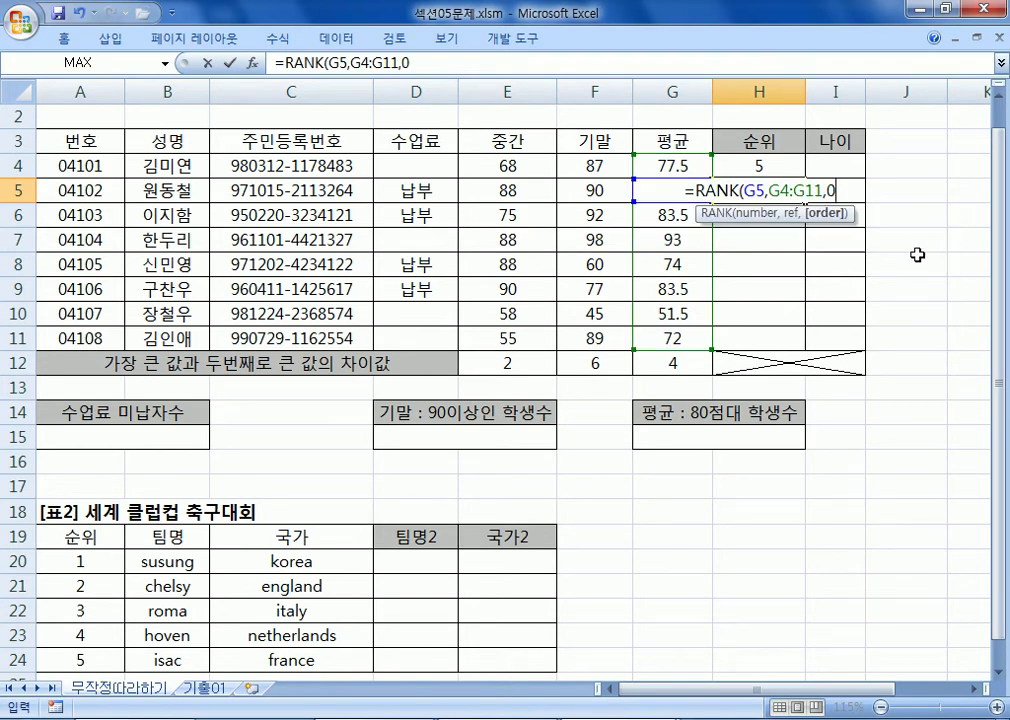
type(")")
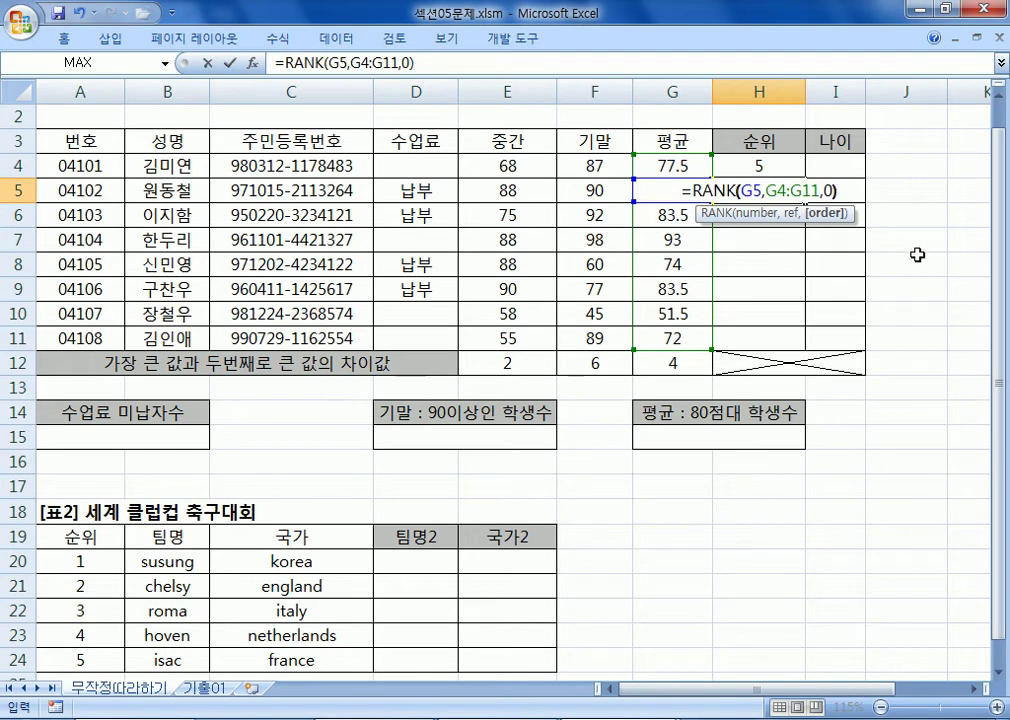
key("Return")
Copy H5's RANK formula into the Notepad notes under the G4 formula
key("Up")
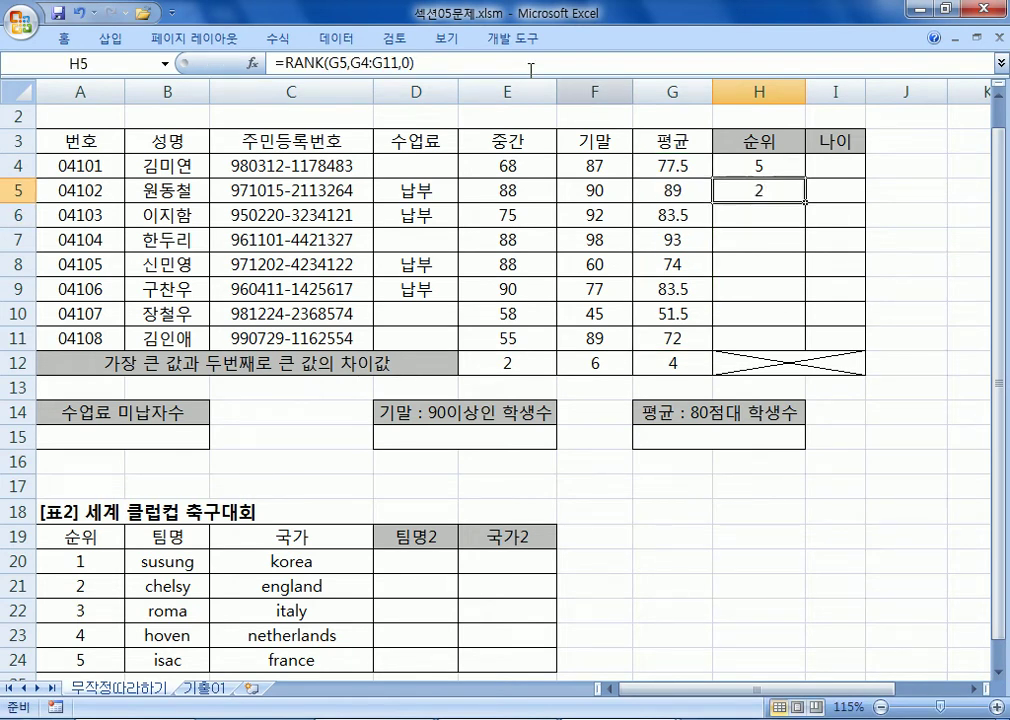
left_click_drag(458, 65, 282, 65)
key("alt+Tab")
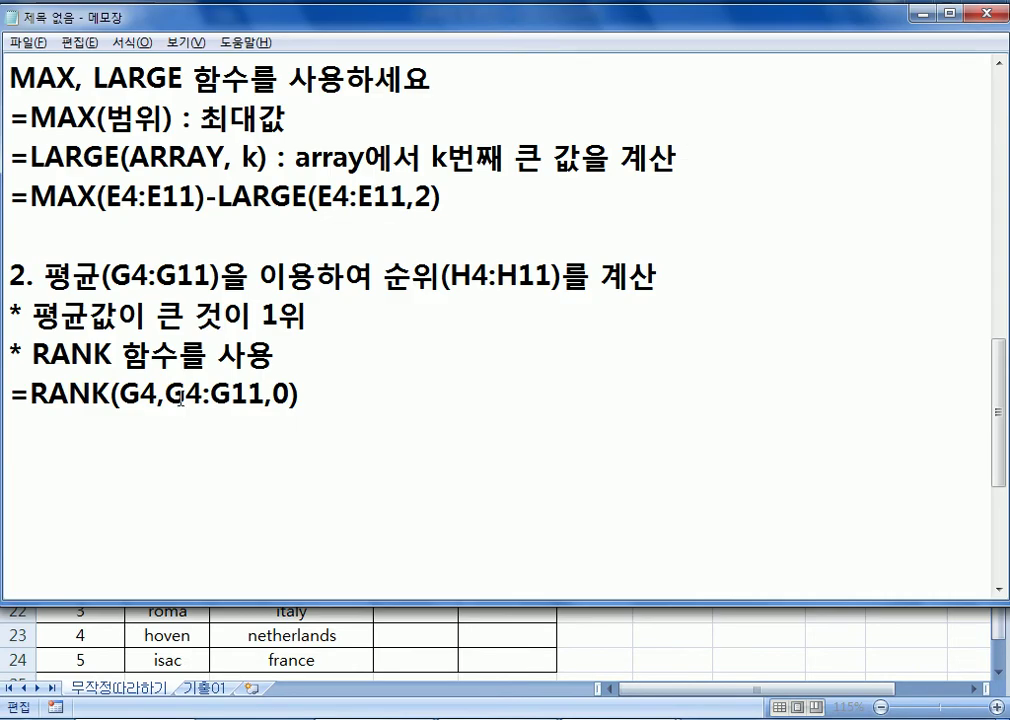
key("ctrl+v")
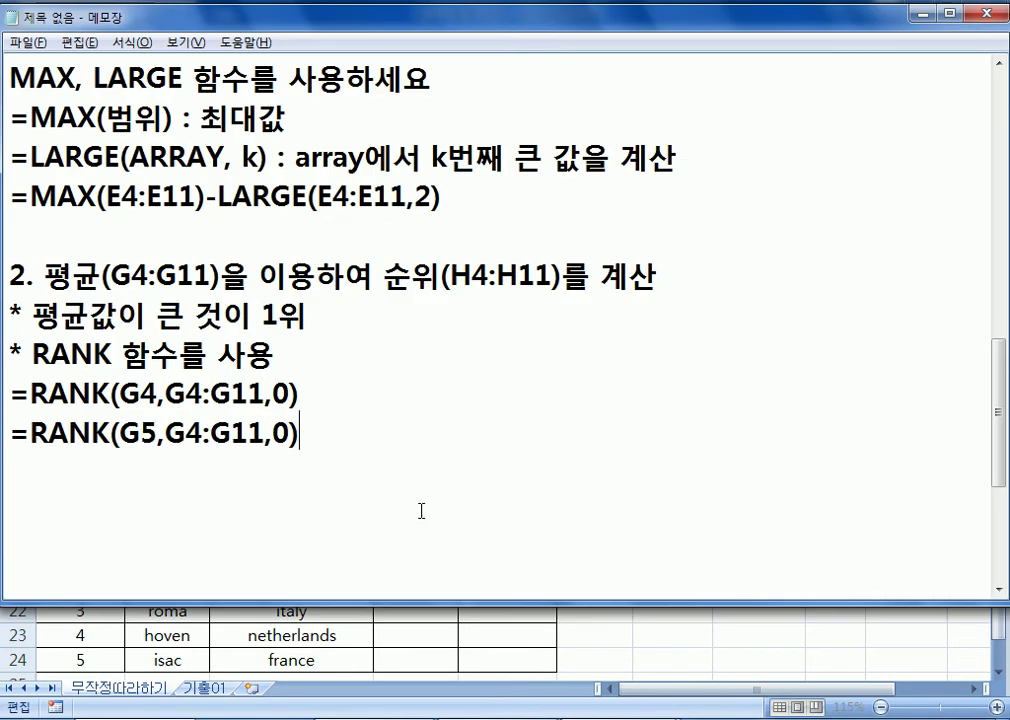
Switch back to Excel and start a RANK formula in H11 with G11 as its first argument
key("alt+Tab")
key("Escape")
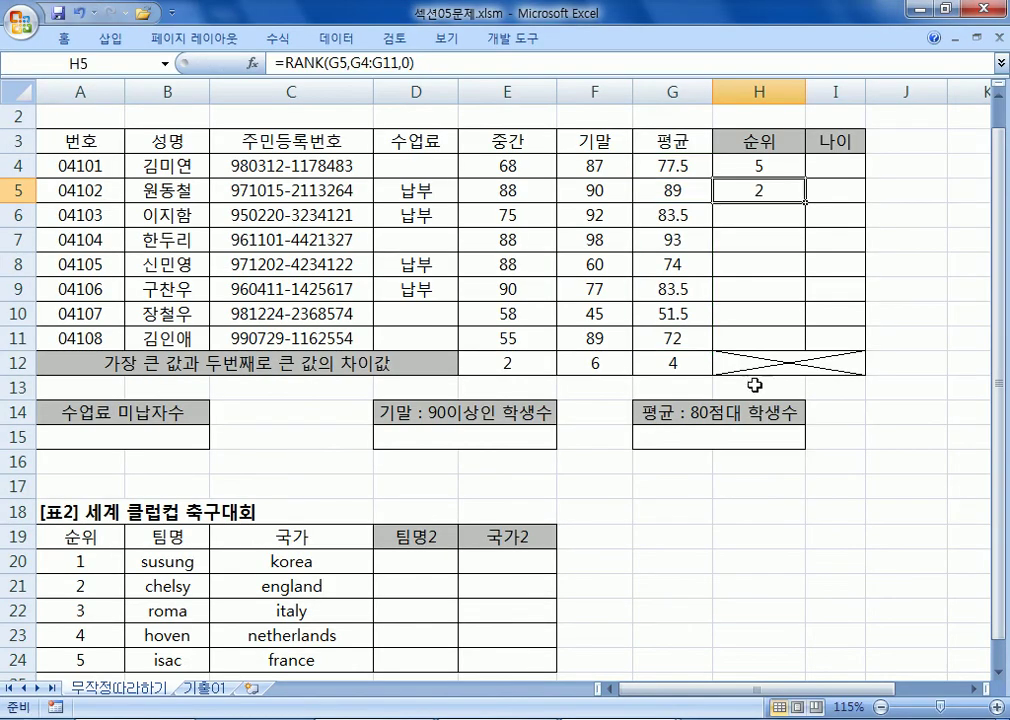
left_click(758, 343)
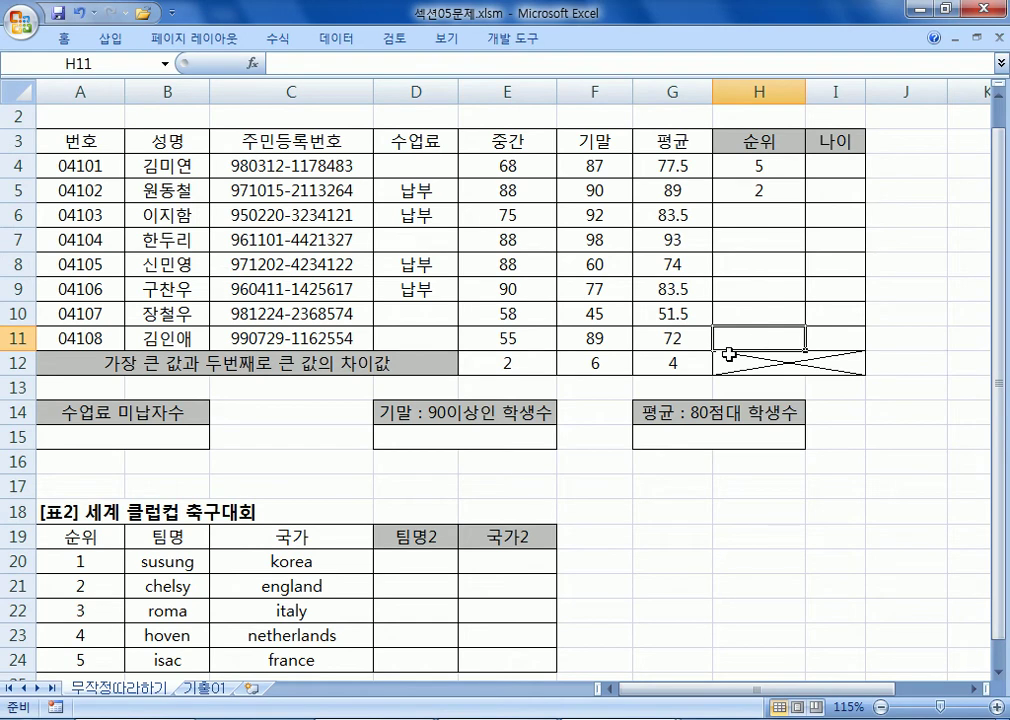
type("=RAN")
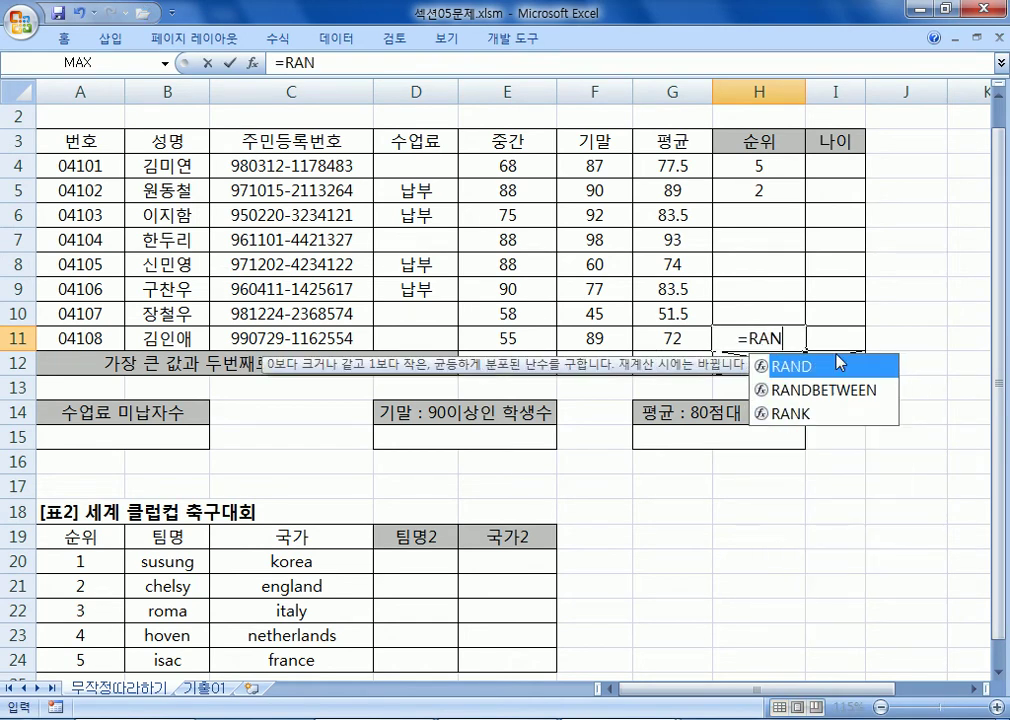
type("K(")
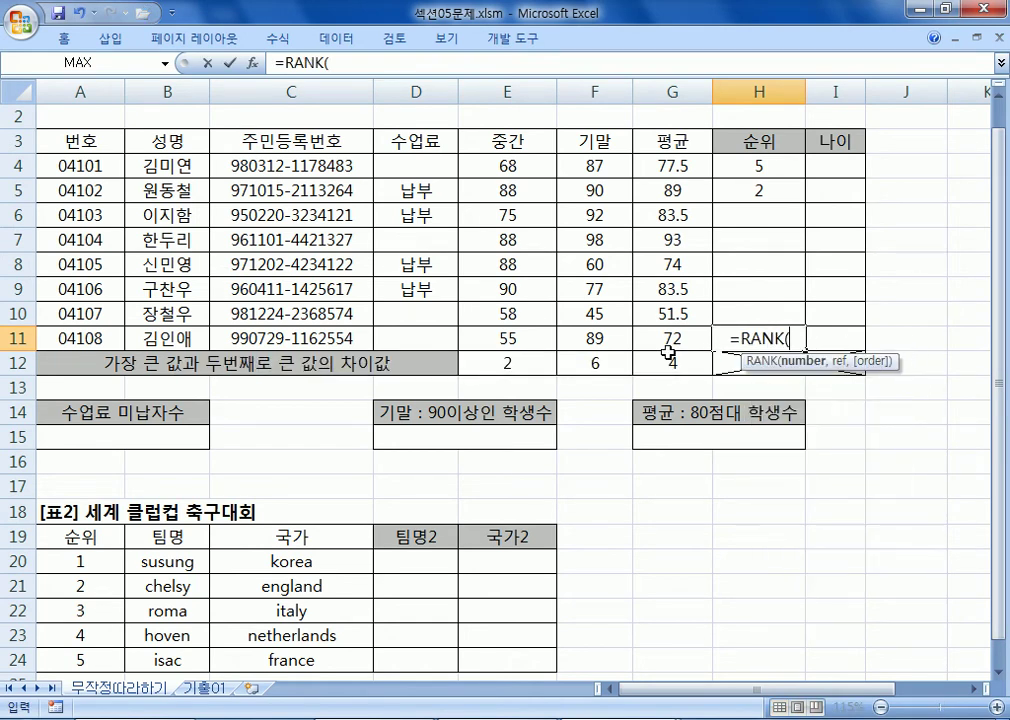
left_click(656, 330)
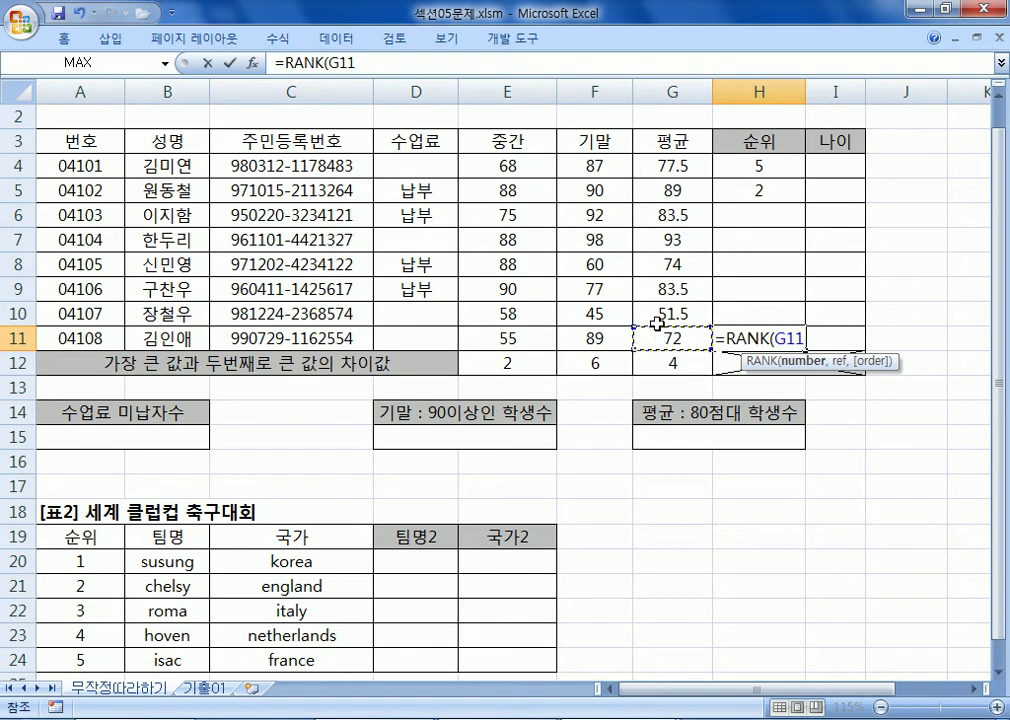
Complete the H11 formula with the range G4:G11 and the order 0
type(",")
left_click_drag(670, 166, 680, 331)
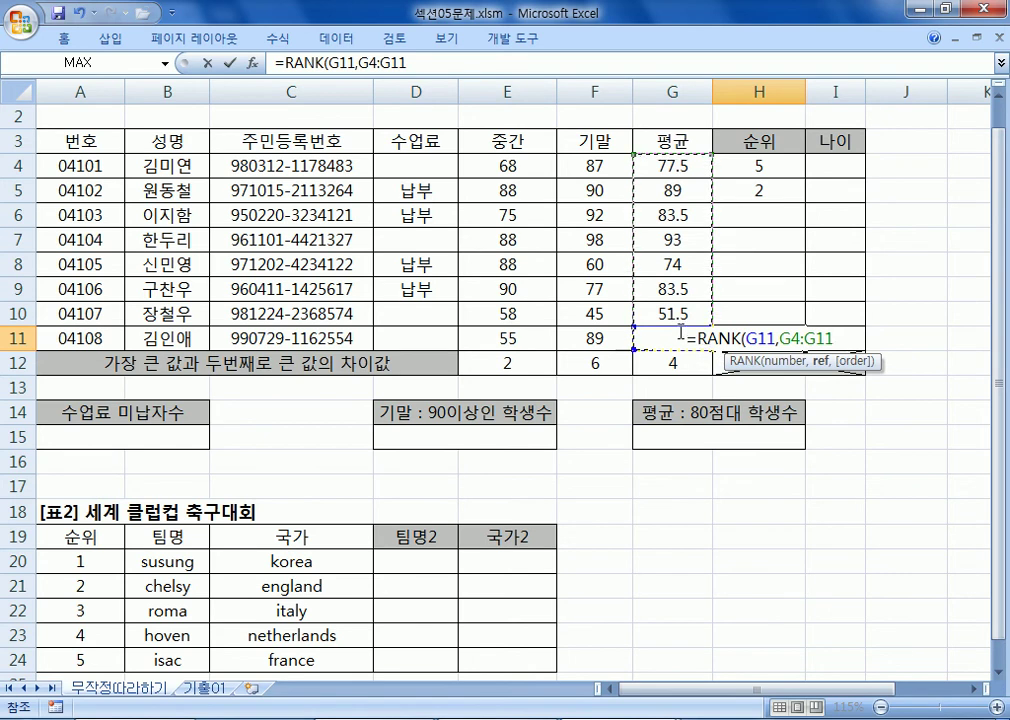
type(",0")
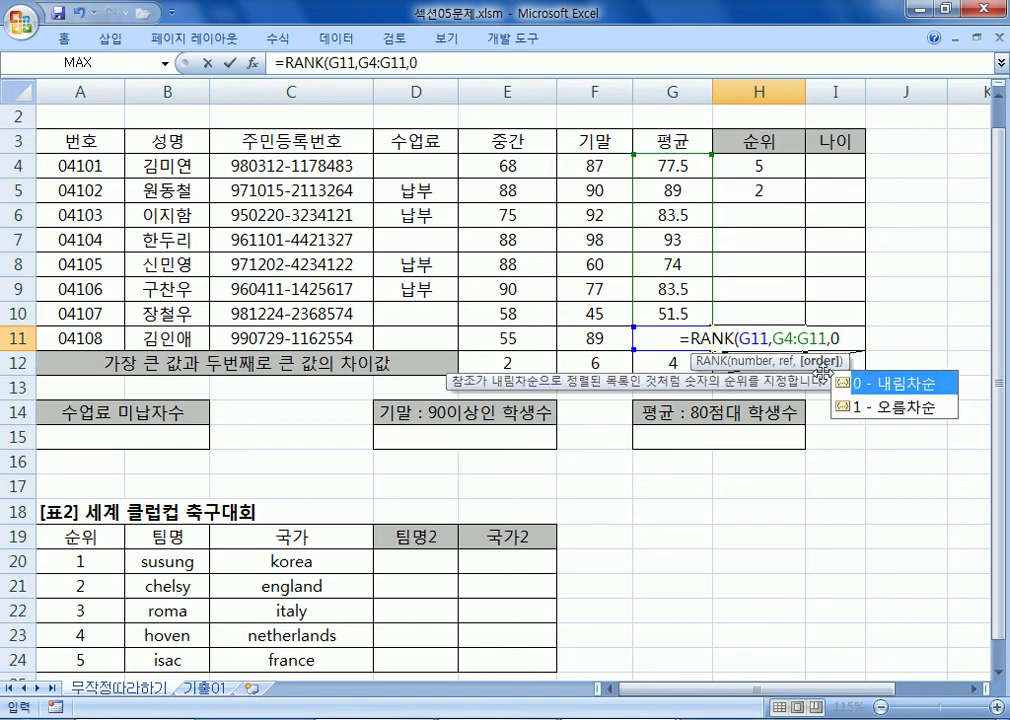
type(")")
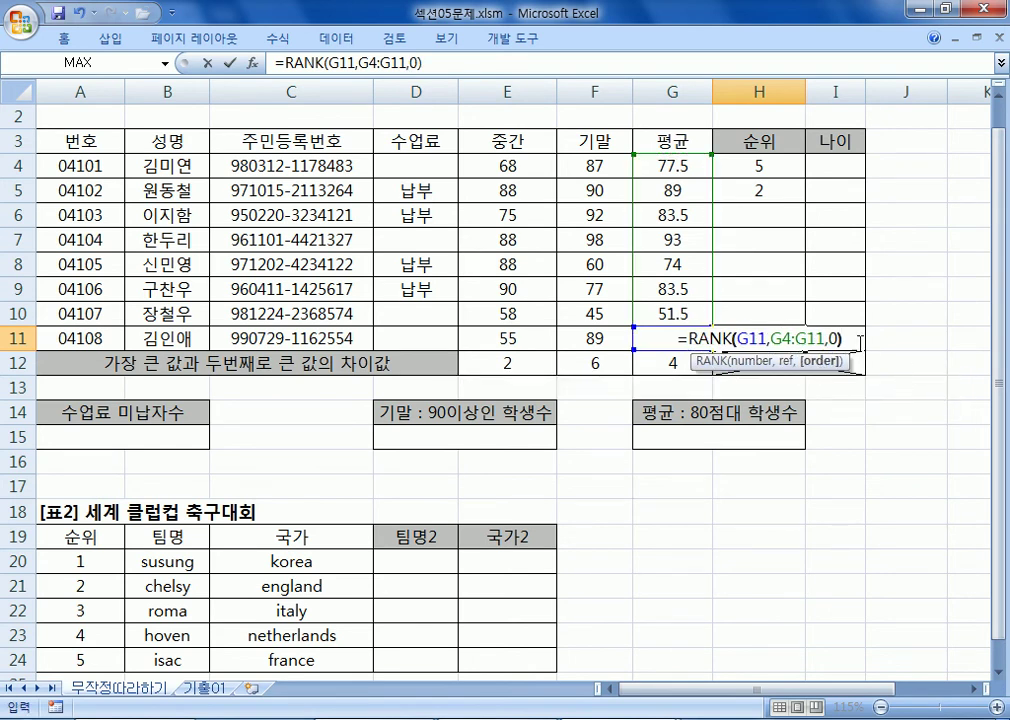
key("Return")
Copy H11's RANK formula into the Notepad notes on a new line under the G5 formula
left_click(776, 339)
left_click_drag(424, 62, 274, 62)
key("ctrl+c")
key("alt+Tab")
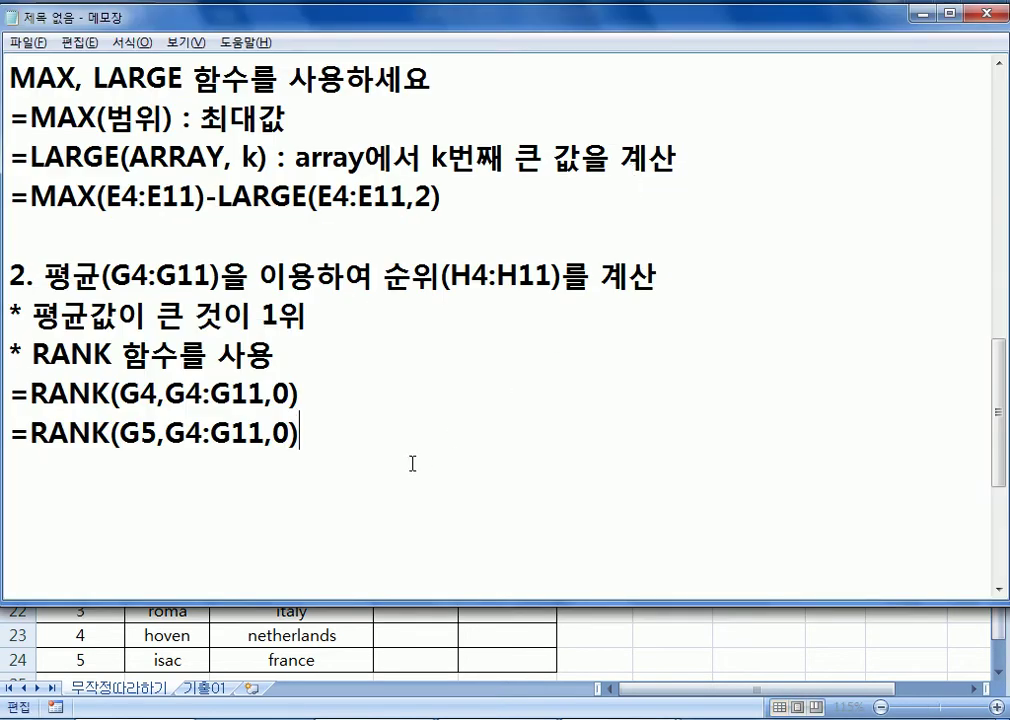
key("Return")
key("ctrl+v")
Add several blank lines below the copied formulas and place the cursor at the end of the G5 formula
key("Return")
key("Return")
key("Return")
key("Return")
key("Return")
key("Return")
key("Return")
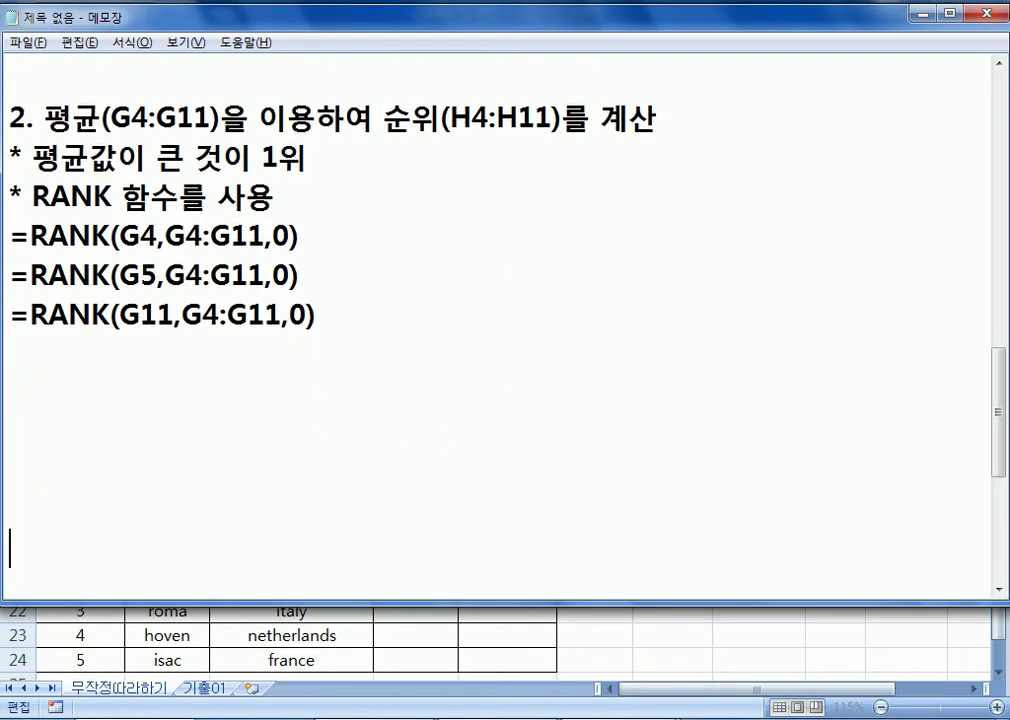
left_click(101, 314)
left_click(327, 240)
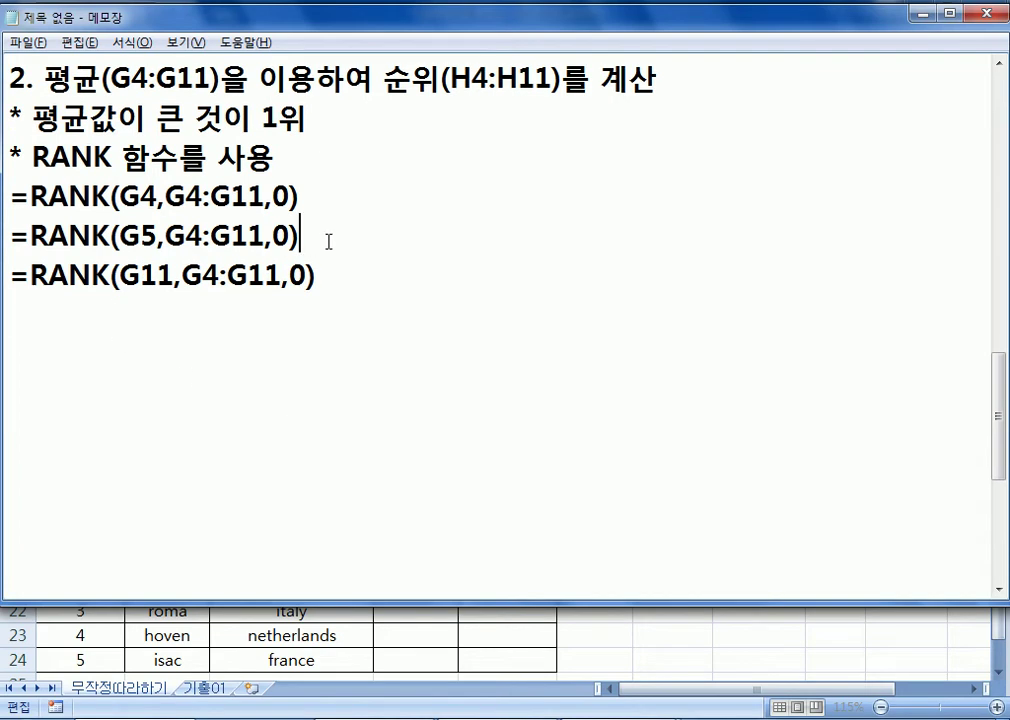
Add a line with "..." between the G5 and G11 formulas and place the cursor below the G11 formula
key("Return")
type("...")
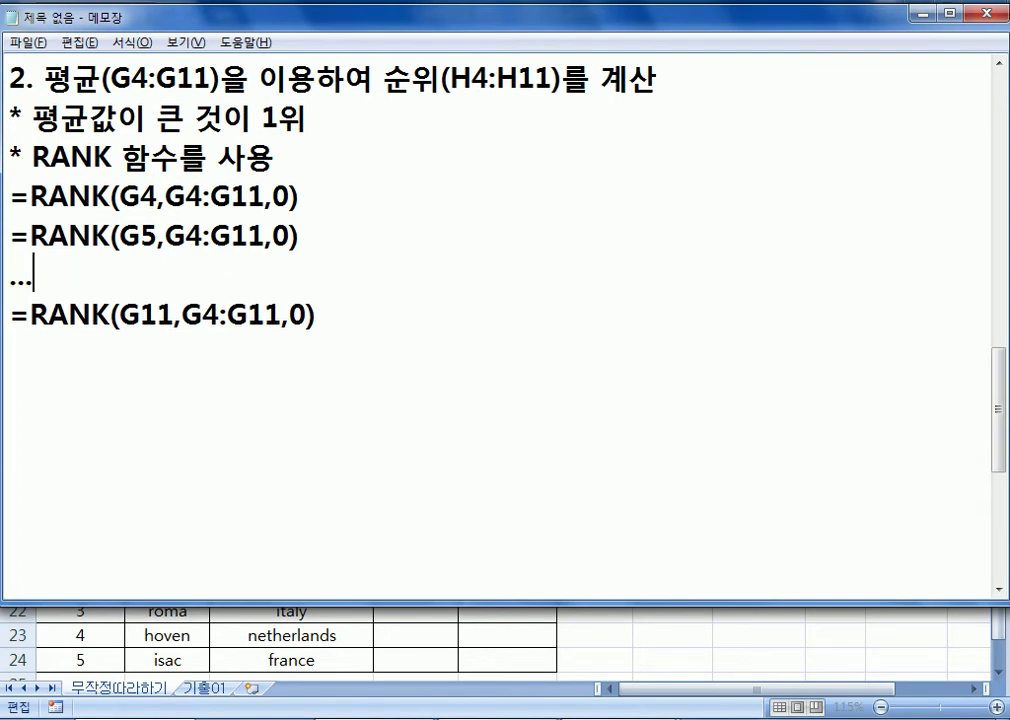
left_click(42, 364)
Switch to Excel, commit the RANK formula in H11, and clear the contents of H5:H11
key("alt+Tab")
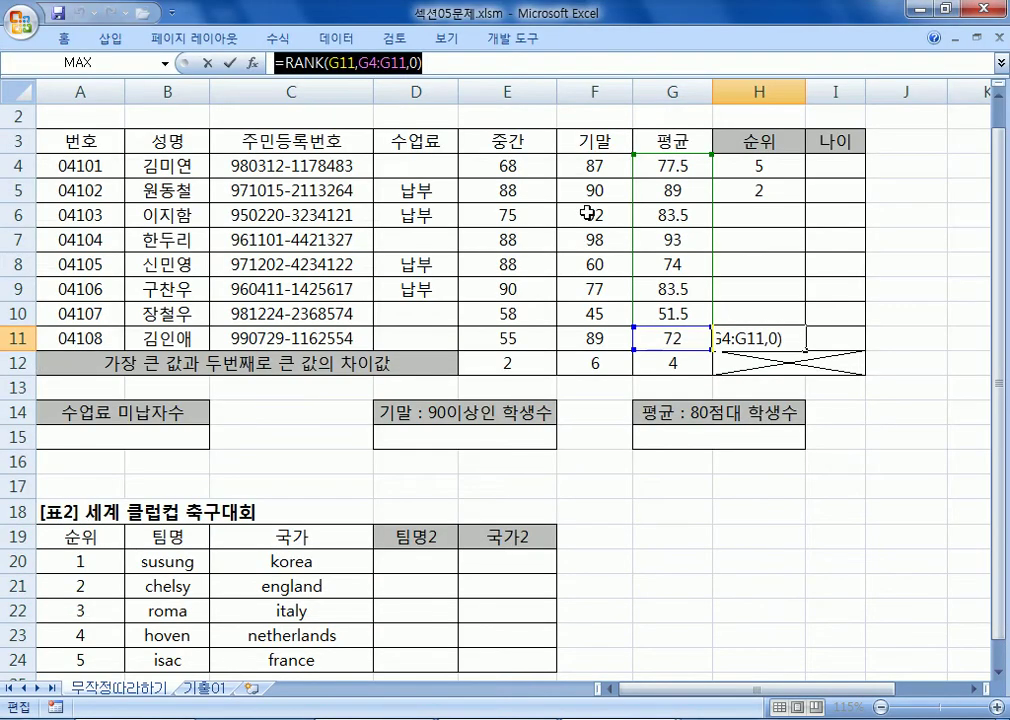
key("ctrl+Return")
left_click_drag(760, 192, 765, 345)
key("Delete")
Fill the RANK formula in H4 down through H11
left_click(756, 162)
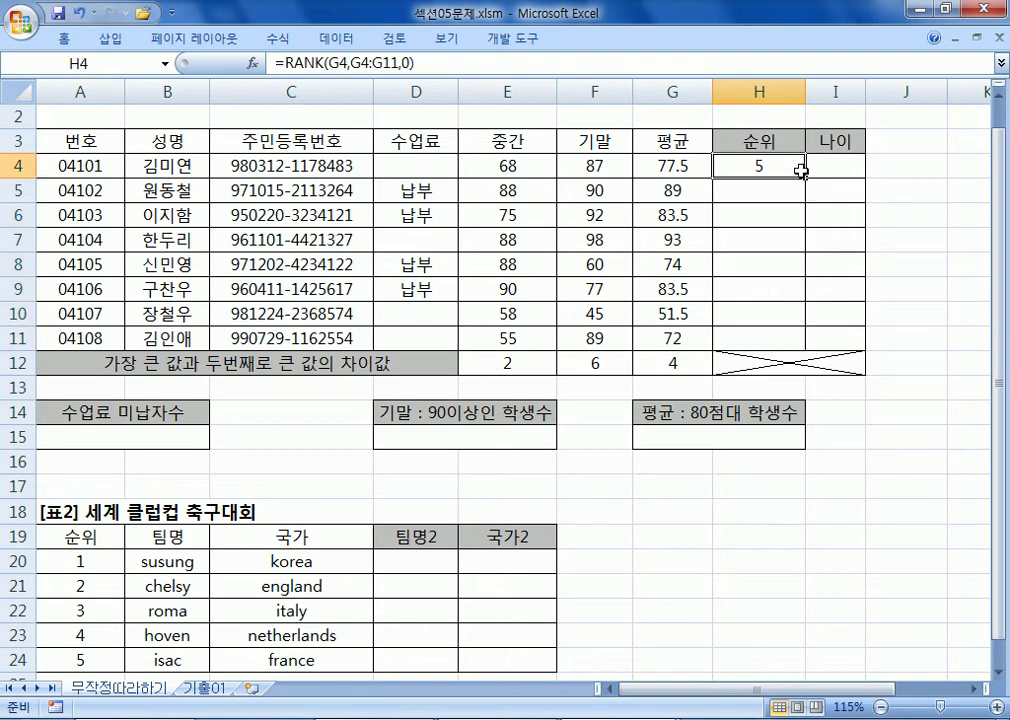
left_click_drag(806, 178, 806, 343)
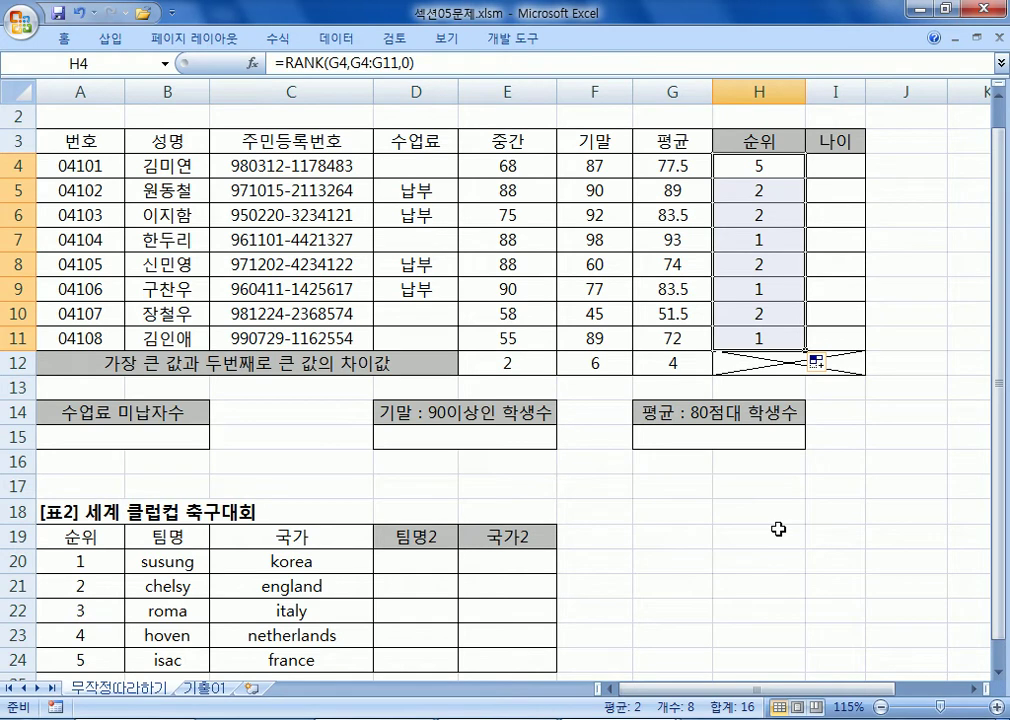
key("ctrl+z")
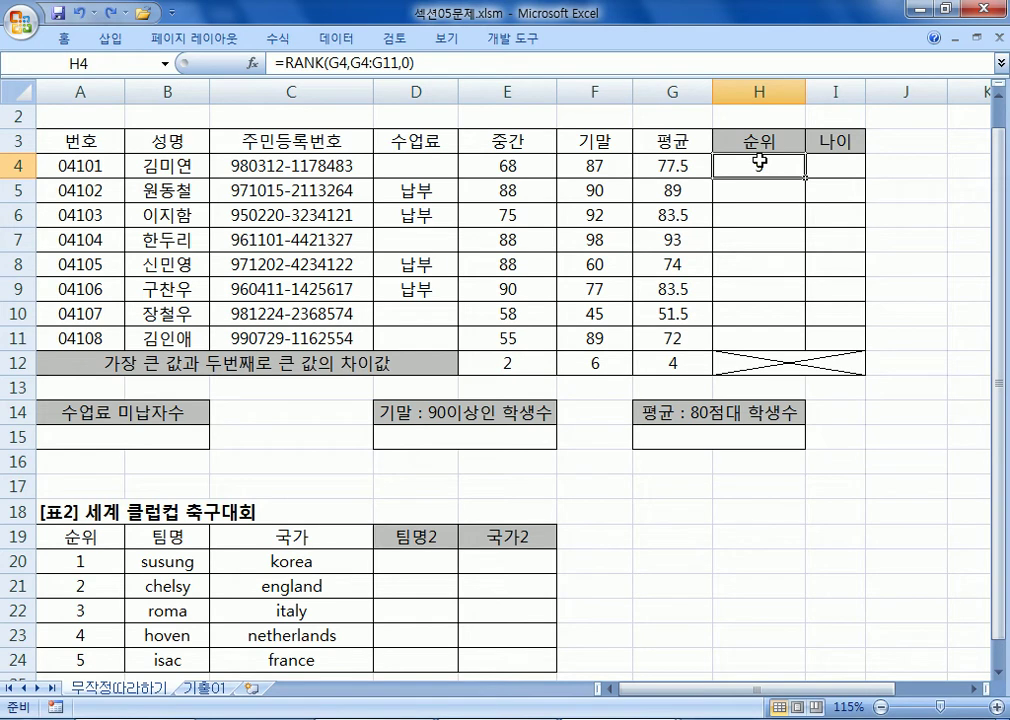
left_click_drag(806, 178, 806, 349)
Check the filled RANK formulas in H11, H9, H7 and H10 against the original in H4
left_click(737, 332)
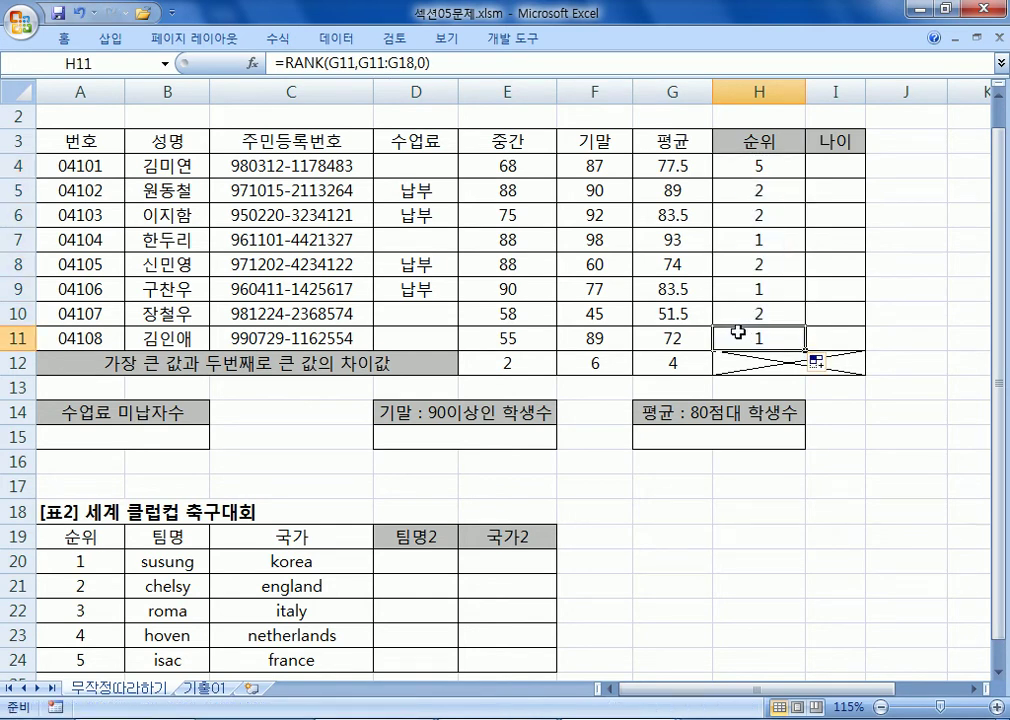
left_click(724, 288)
left_click(725, 239)
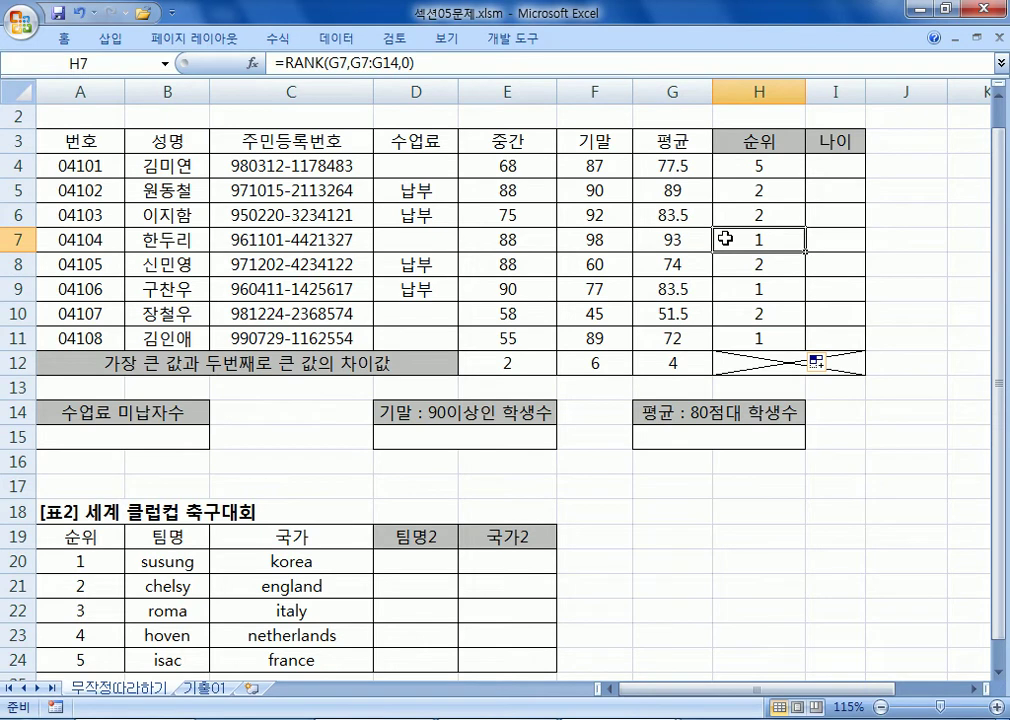
left_click(738, 287)
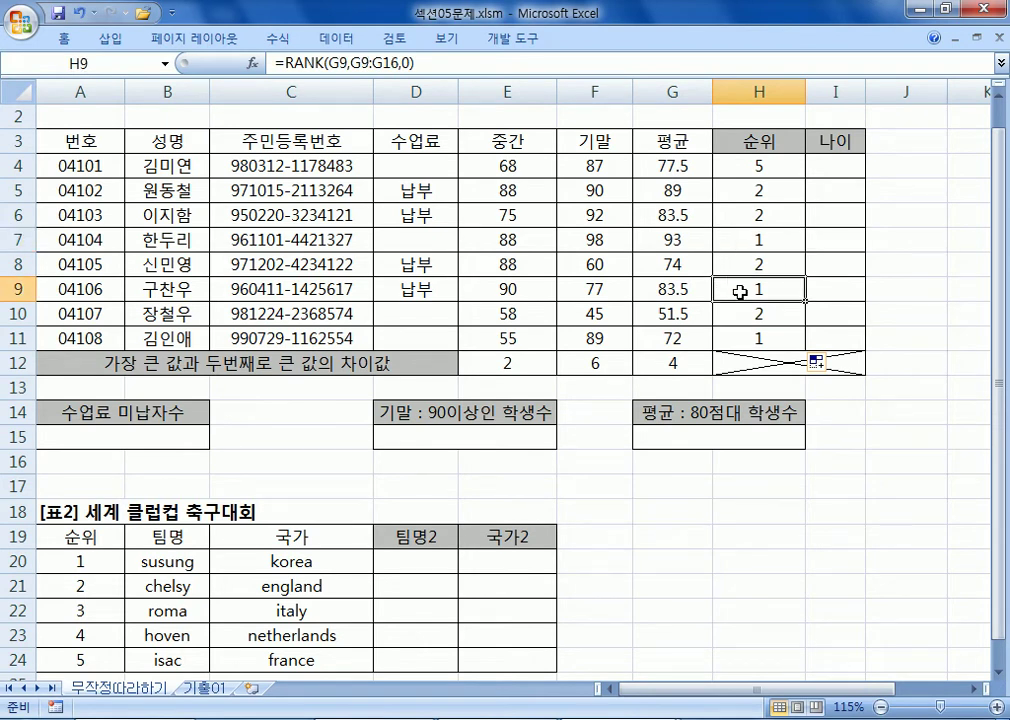
left_click(745, 312)
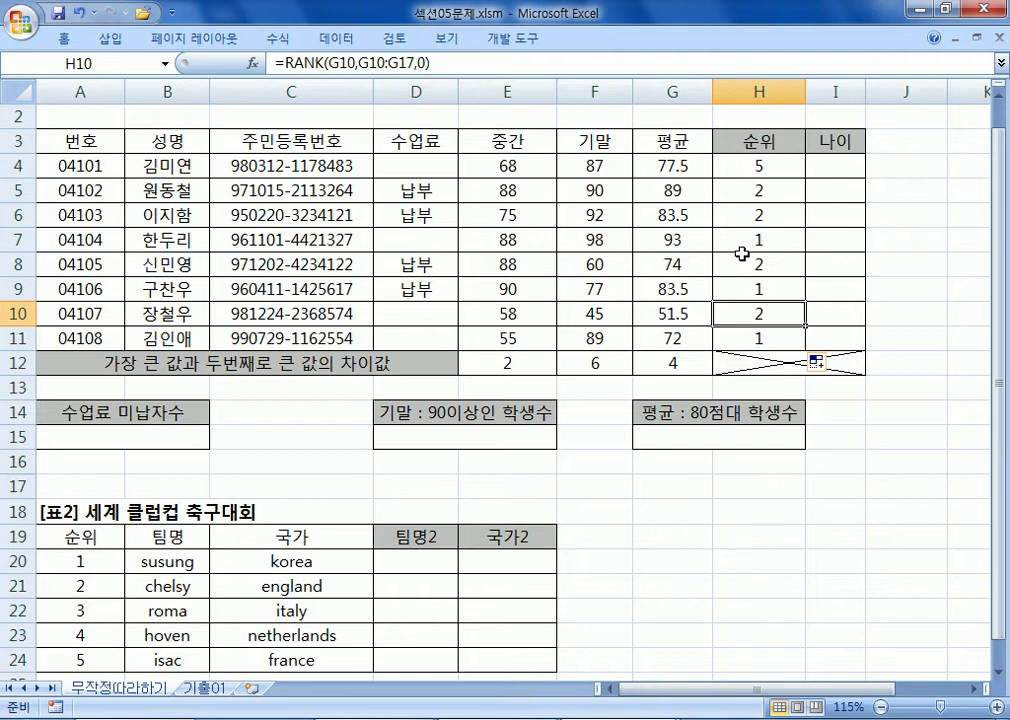
left_click(735, 166)
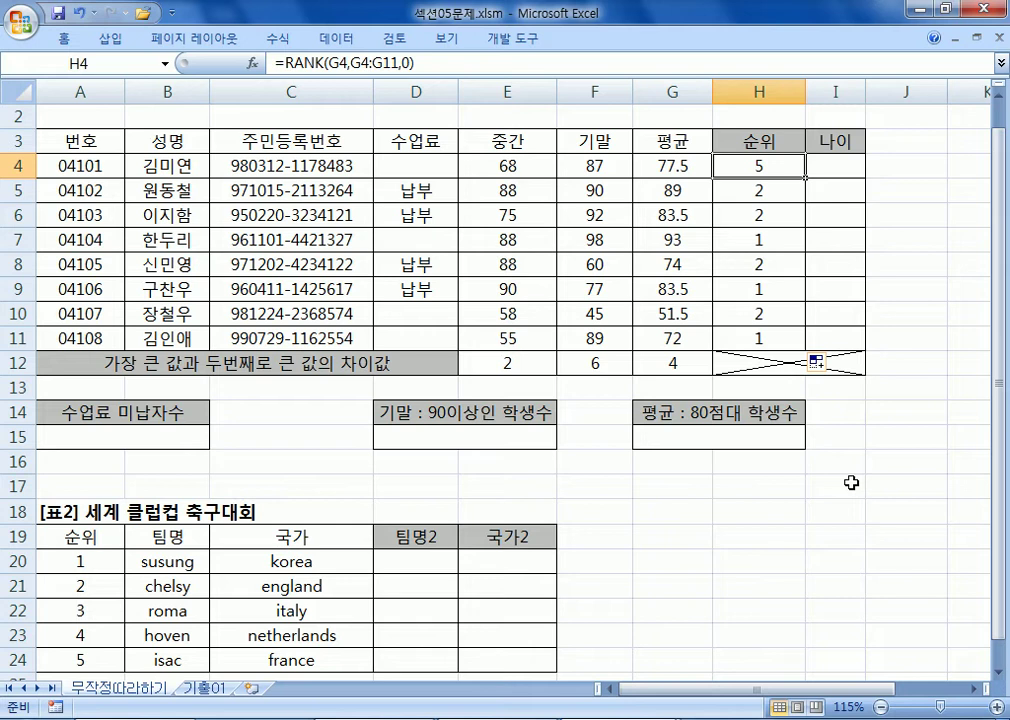
Display the worksheet's formulas instead of their results and examine the RANK formulas in column H
key("ctrl+grave")
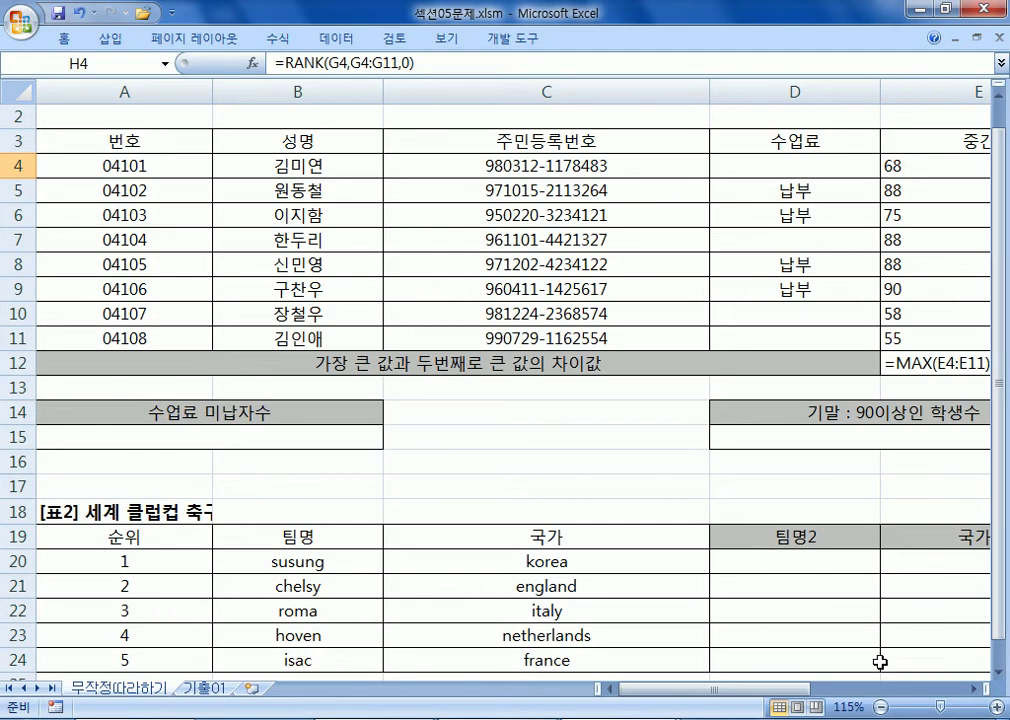
left_click(975, 688)
left_click(975, 688)
left_click(975, 688)
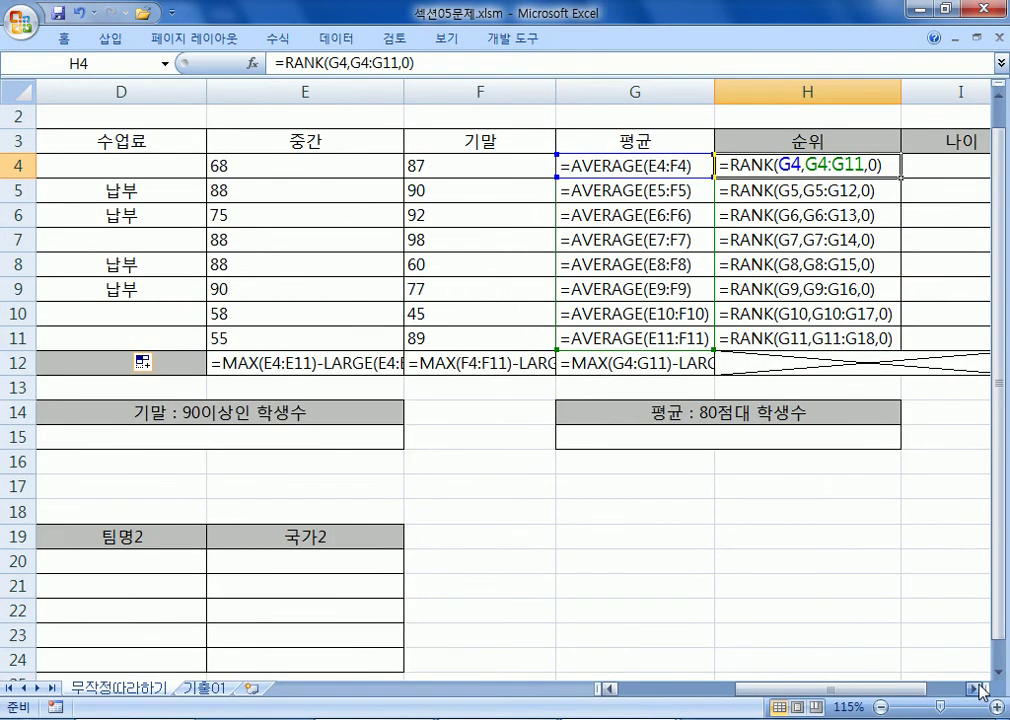
left_click(975, 688)
left_click(795, 166)
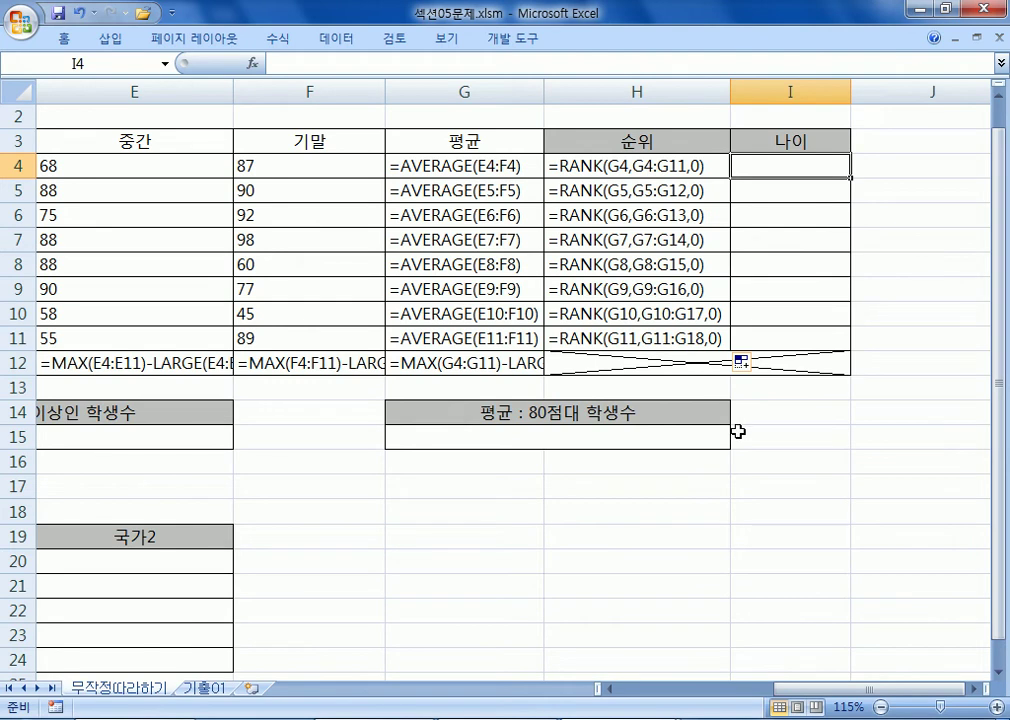
key("ctrl+grave")
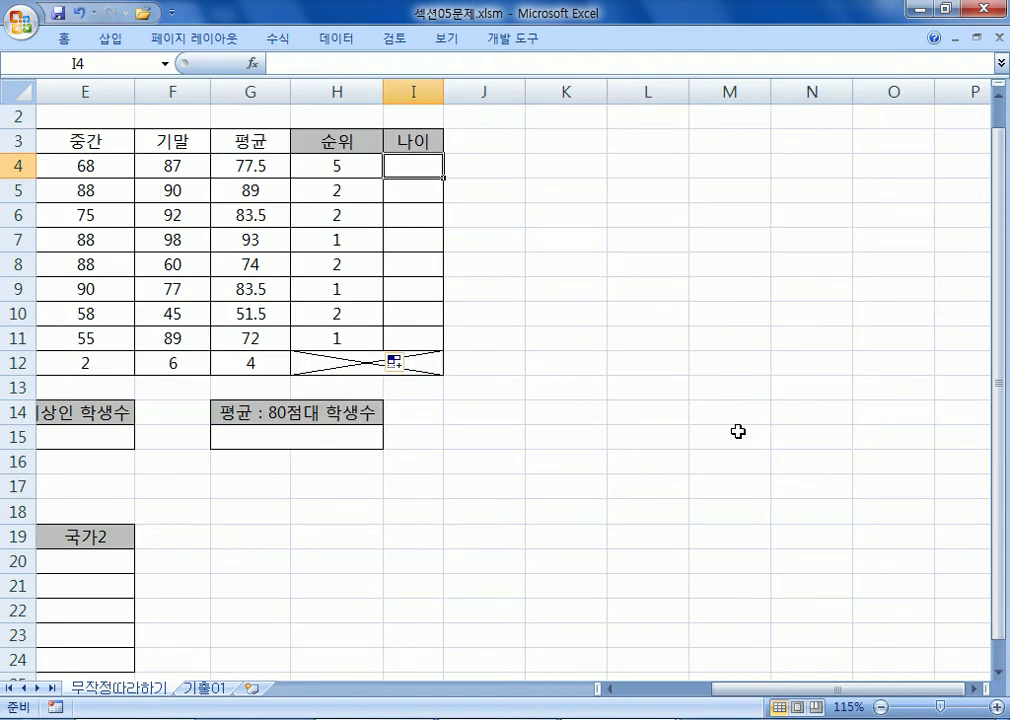
key("ctrl+grave")
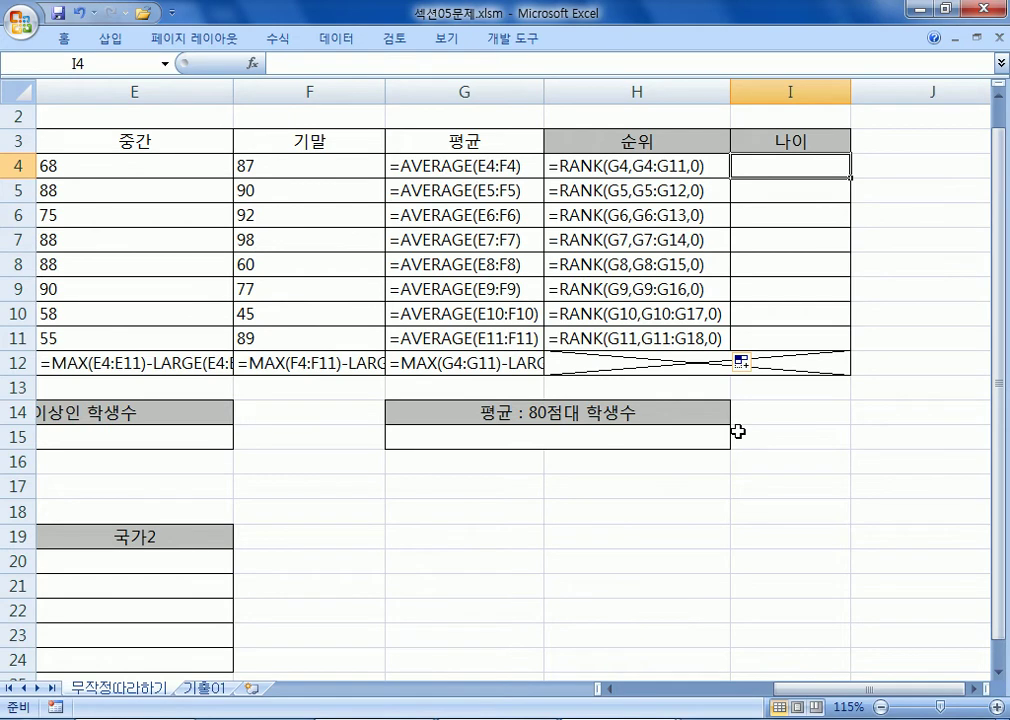
Copy the formulas in H4:H11 into the Notepad notes below a "----" separator line
left_click_drag(596, 163, 588, 334)
key("ctrl+c")
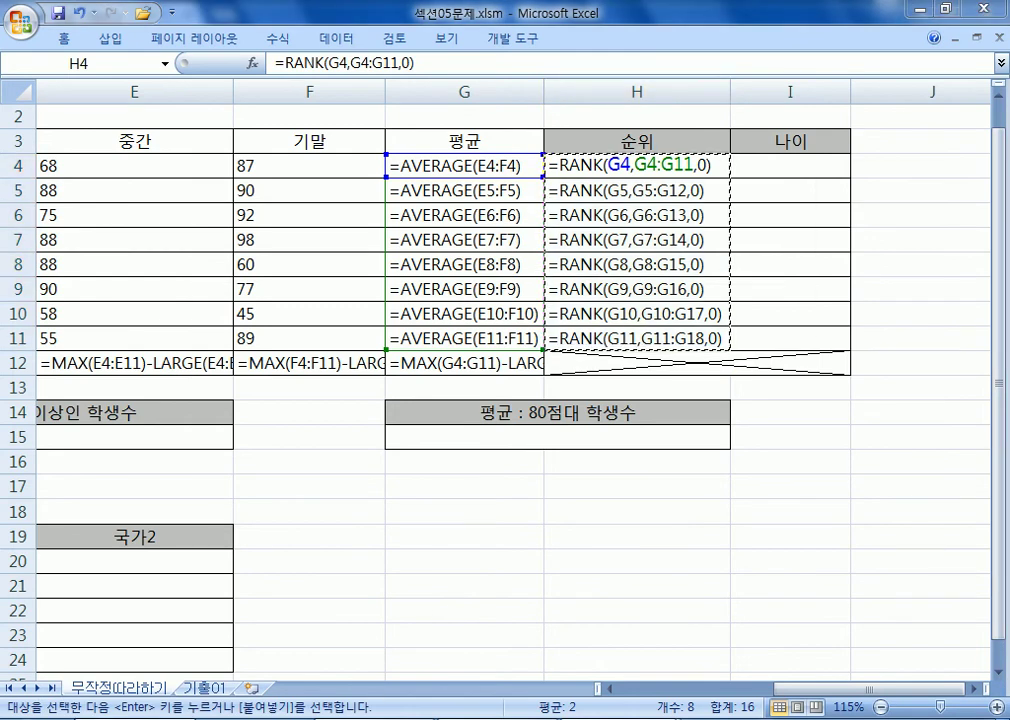
key("alt+Tab")
type("----")
key("Return")
key("ctrl+v")
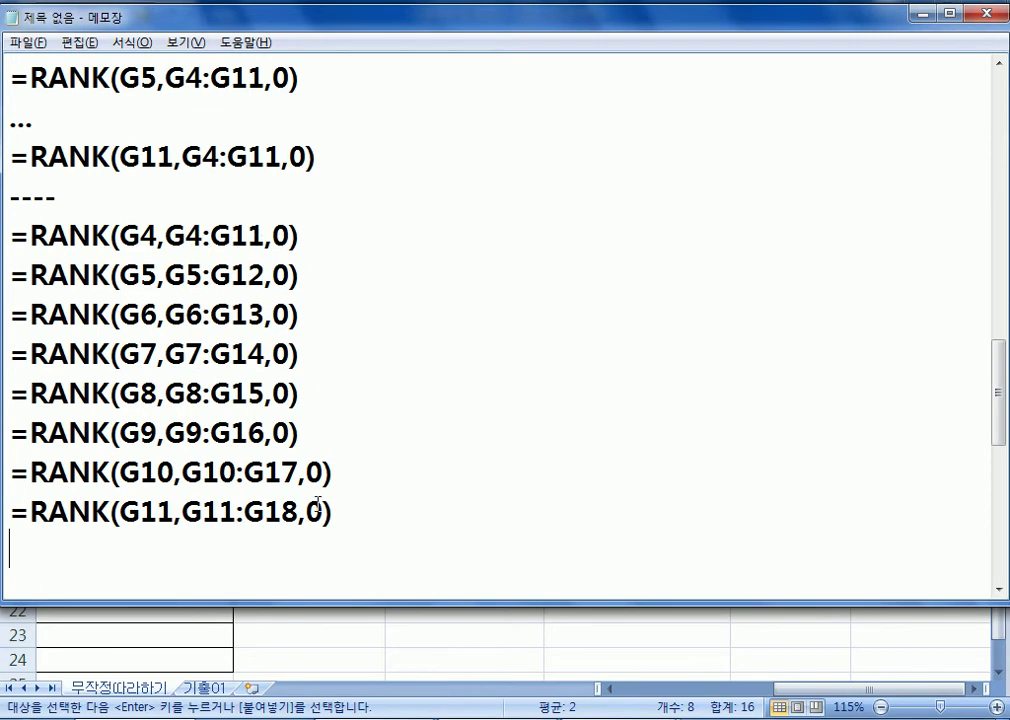
Compare the first arguments and the G4:G11 ranges of the individually entered RANK formulas above the separator
scroll(300, 386, "up", 1)
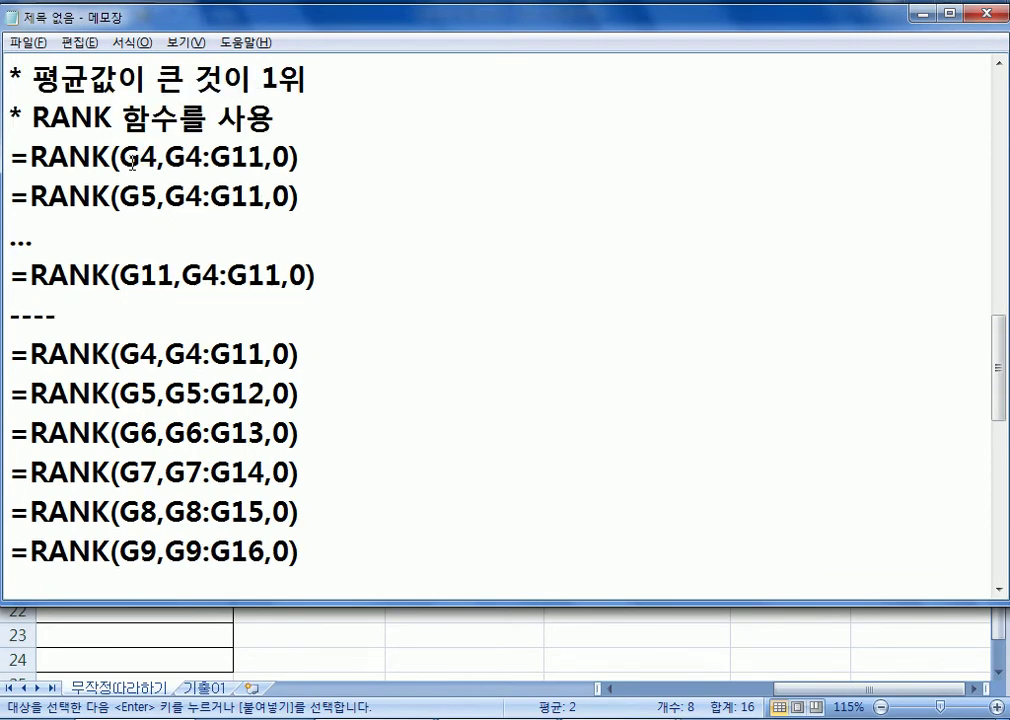
left_click_drag(166, 157, 265, 157)
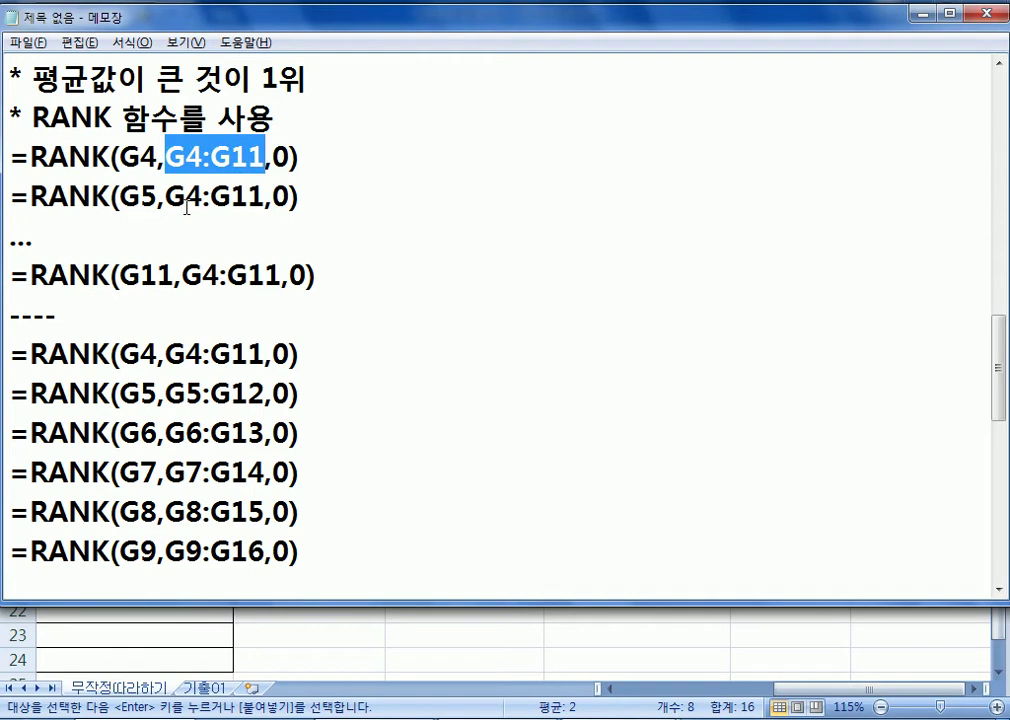
left_click_drag(166, 196, 265, 196)
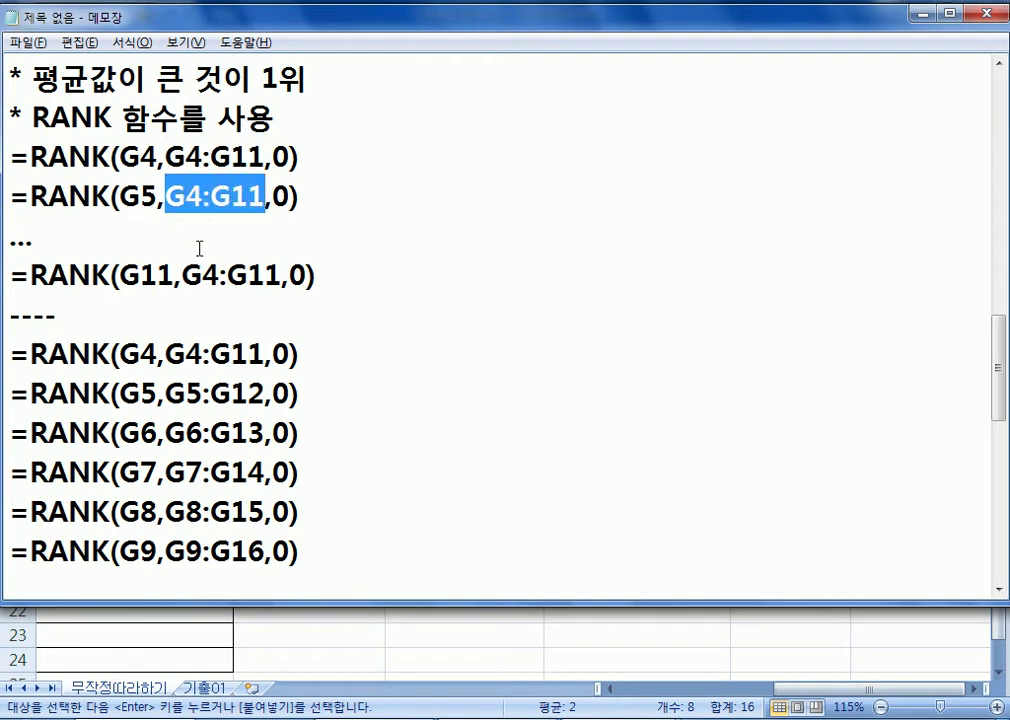
left_click(184, 274)
left_click_drag(187, 272, 283, 274)
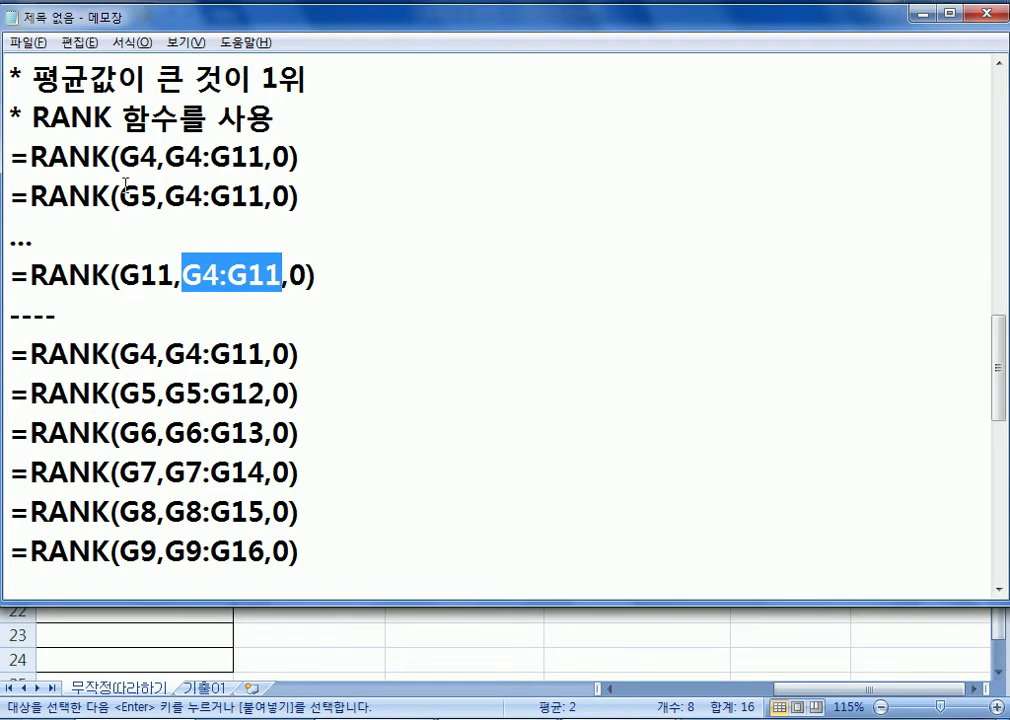
left_click_drag(119, 157, 141, 157)
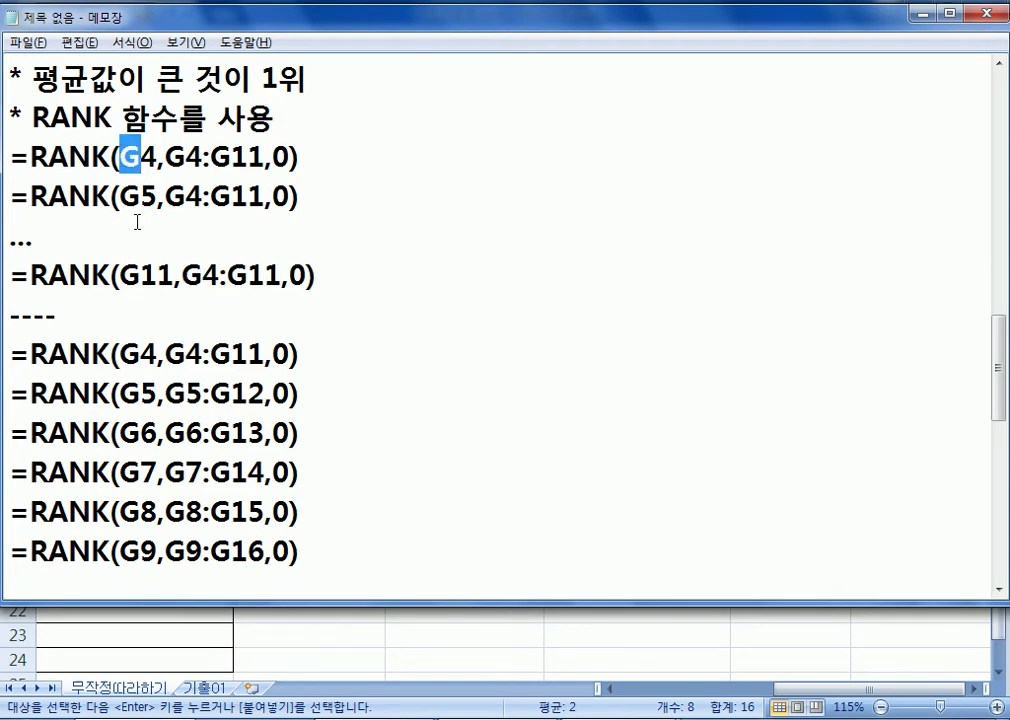
left_click_drag(120, 275, 174, 275)
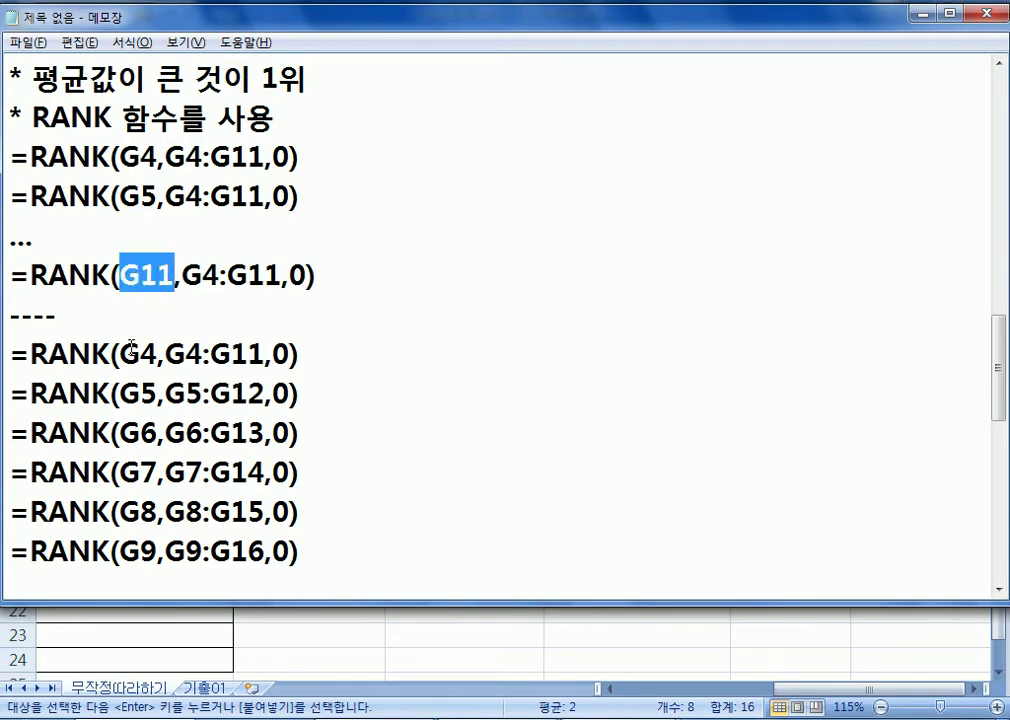
left_click_drag(165, 157, 265, 158)
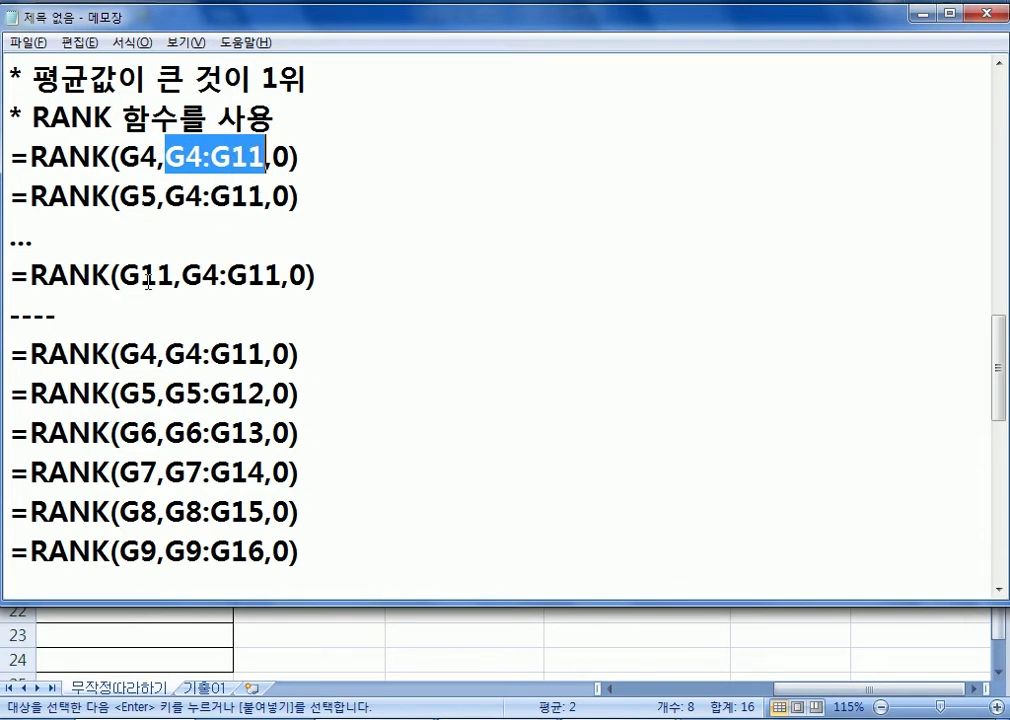
left_click(165, 354)
Clear Excel's copy selection by selecting I4, and return to Notepad to review the pasted formulas below the separator
key("alt+Tab")
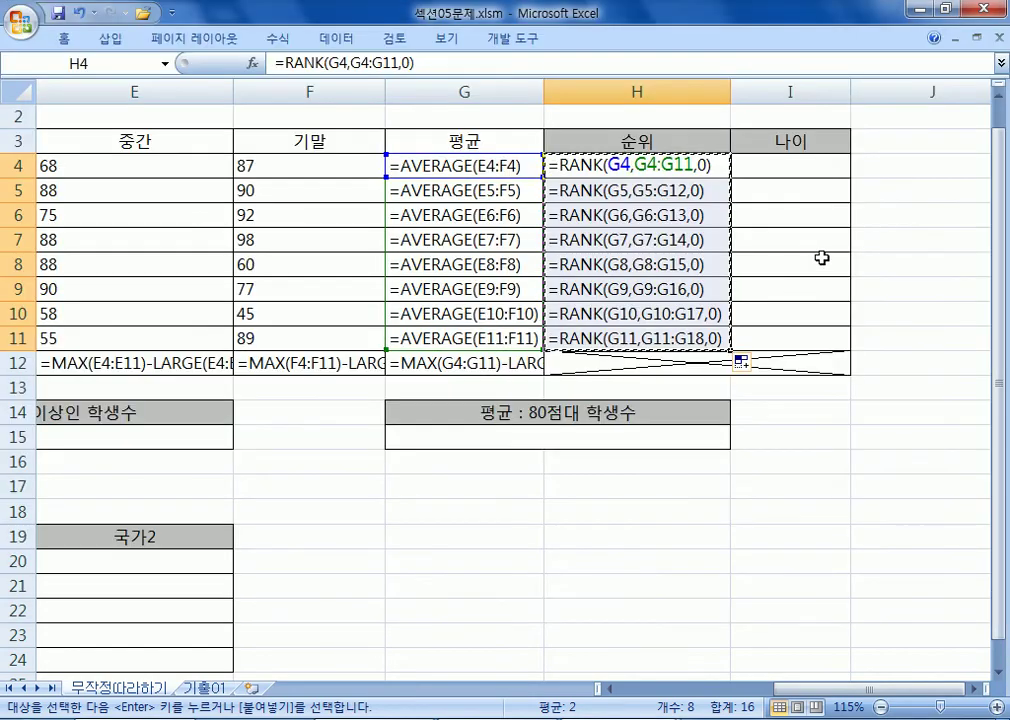
left_click(811, 165)
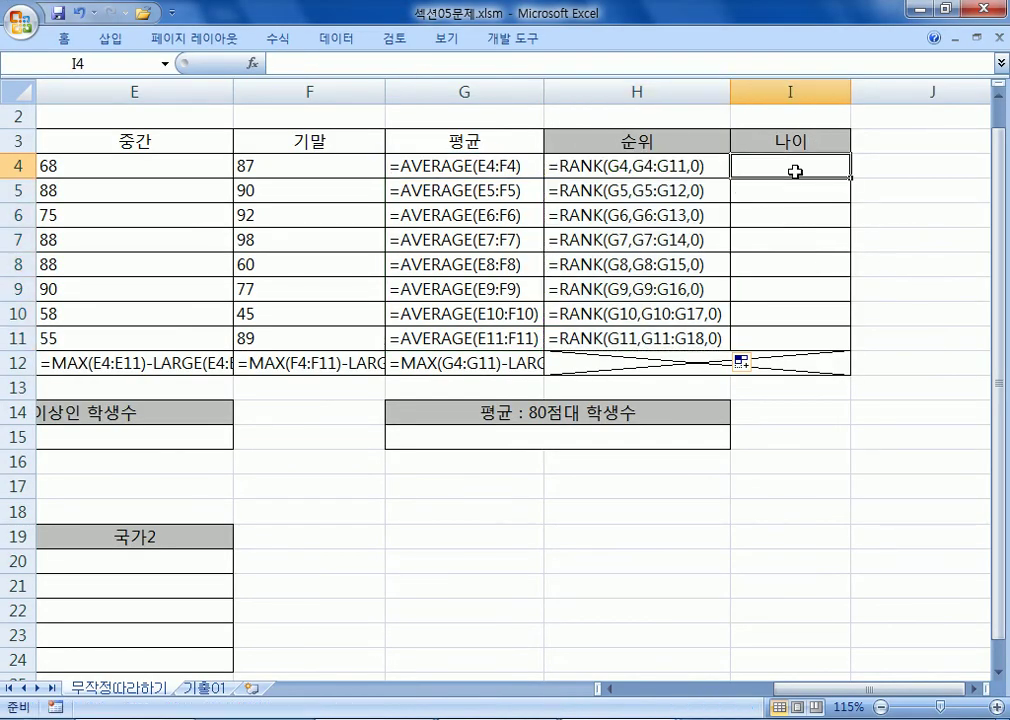
key("alt+Tab")
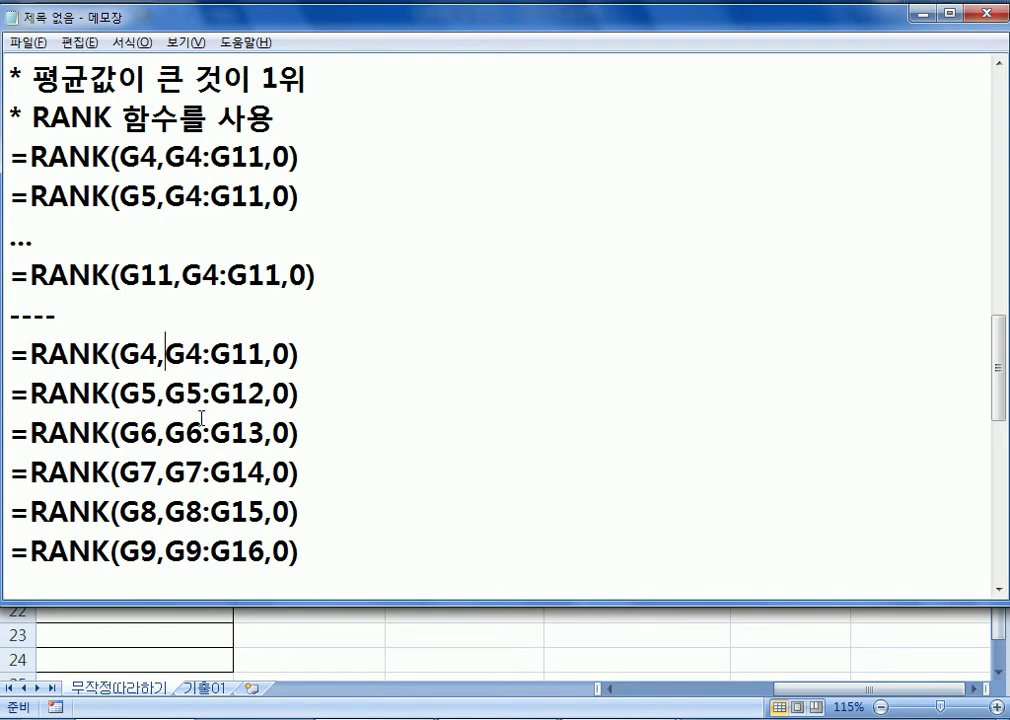
left_click_drag(320, 552, 5, 357)
left_click_drag(270, 515, 320, 572)
left_click(365, 566)
Switch to Excel and examine the ranges in column H's filled RANK formulas row by row
key("alt+Tab")
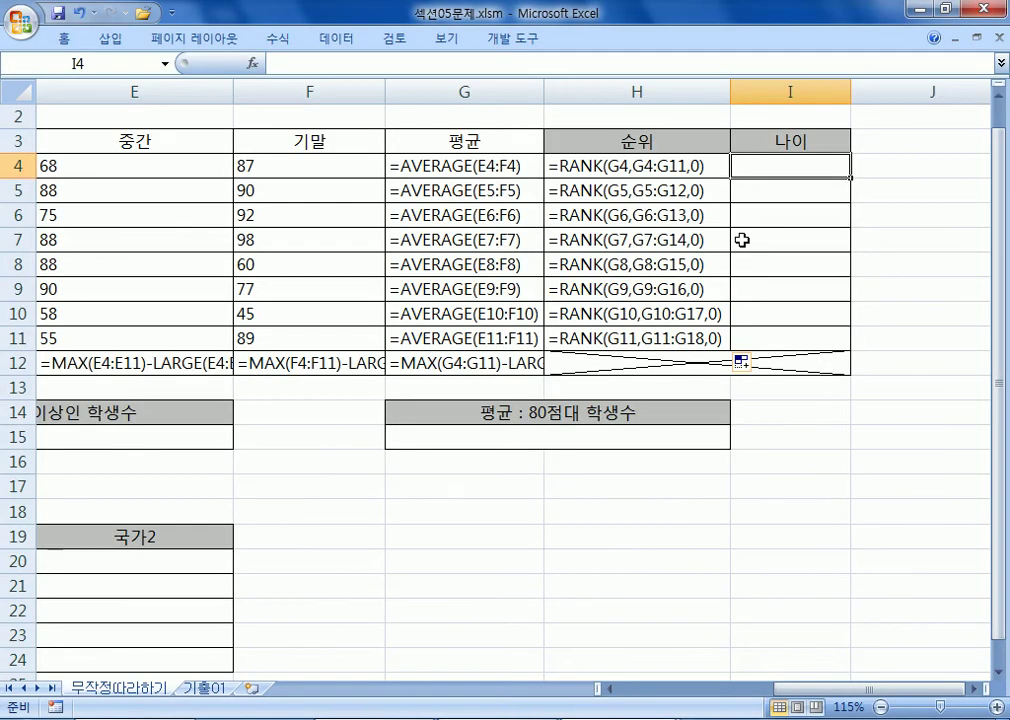
double_click(717, 164)
left_click(770, 175)
left_click(782, 189)
left_click(779, 215)
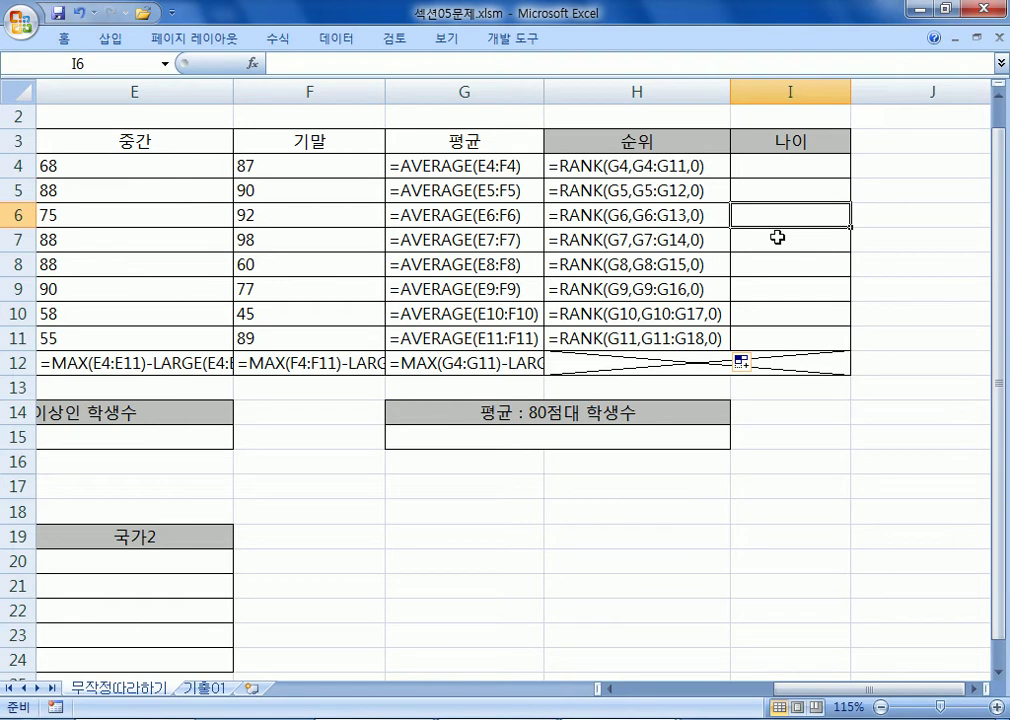
left_click(775, 242)
left_click(773, 267)
left_click(773, 289)
left_click(773, 311)
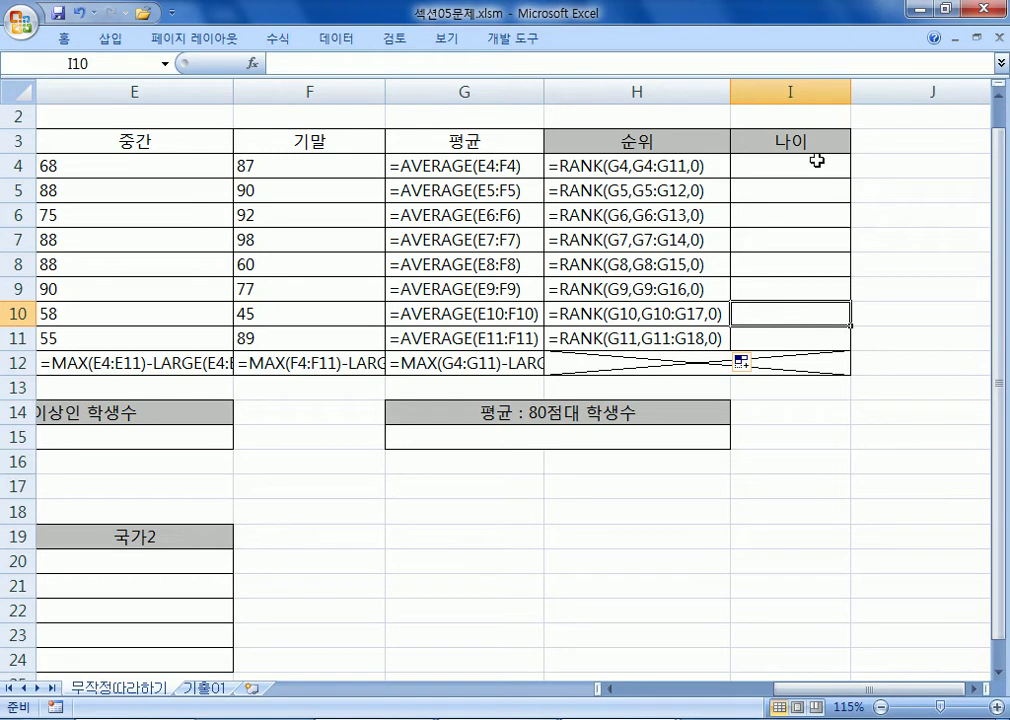
left_click(768, 164)
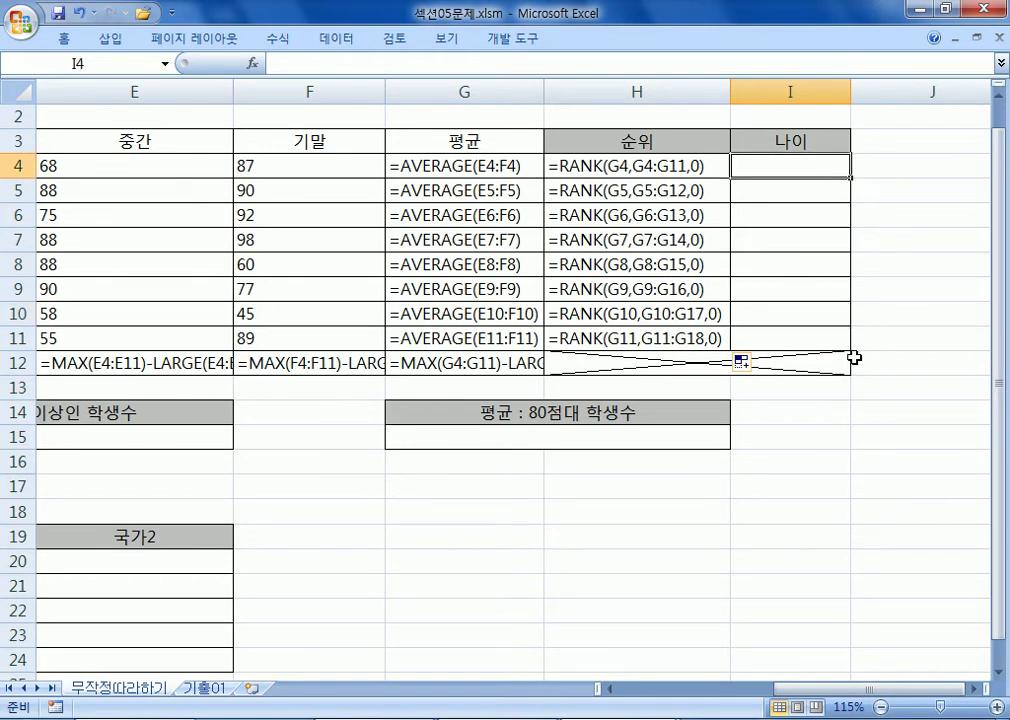
Make the Notepad window taller, and switch back to Excel to display cell results instead of formulas
key("alt+Tab")
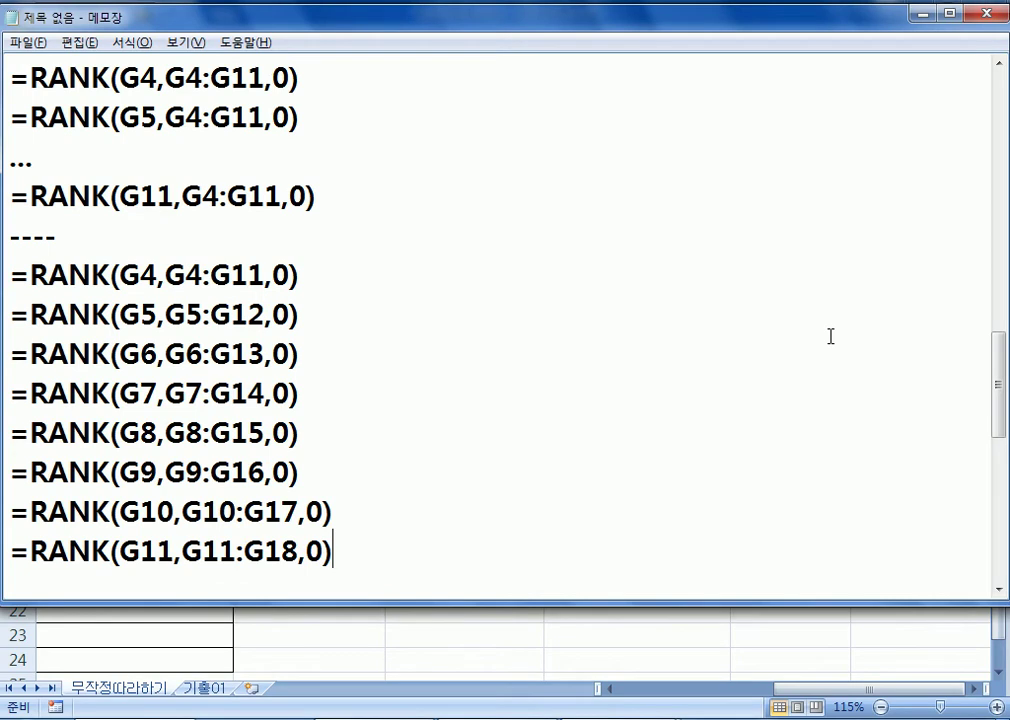
left_click_drag(372, 607, 374, 690)
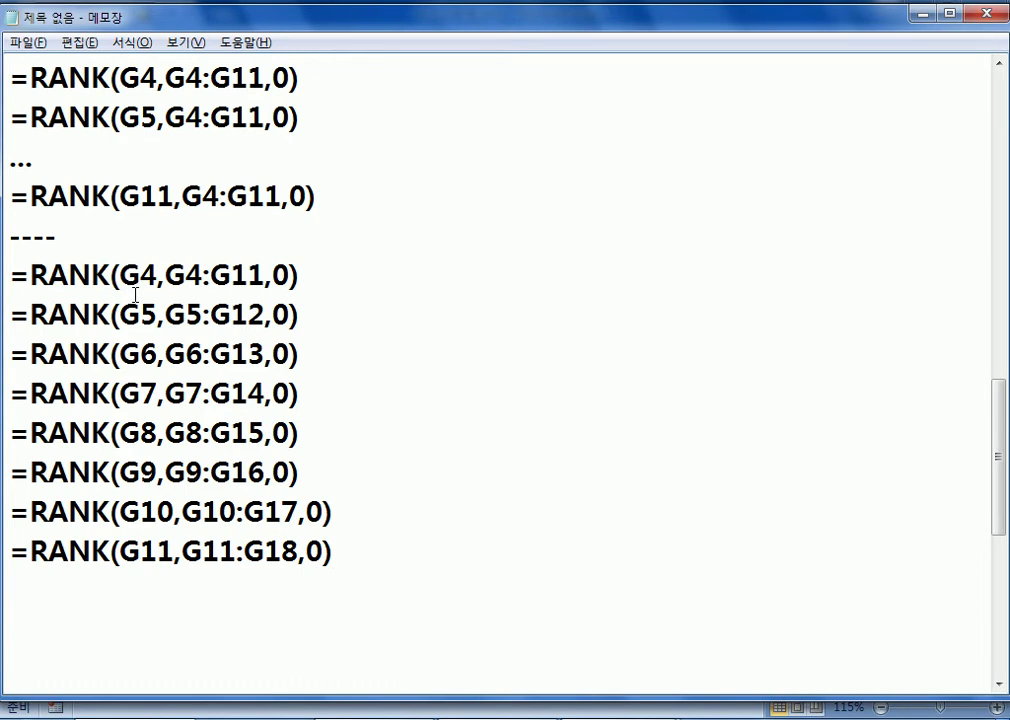
key("alt+Tab")
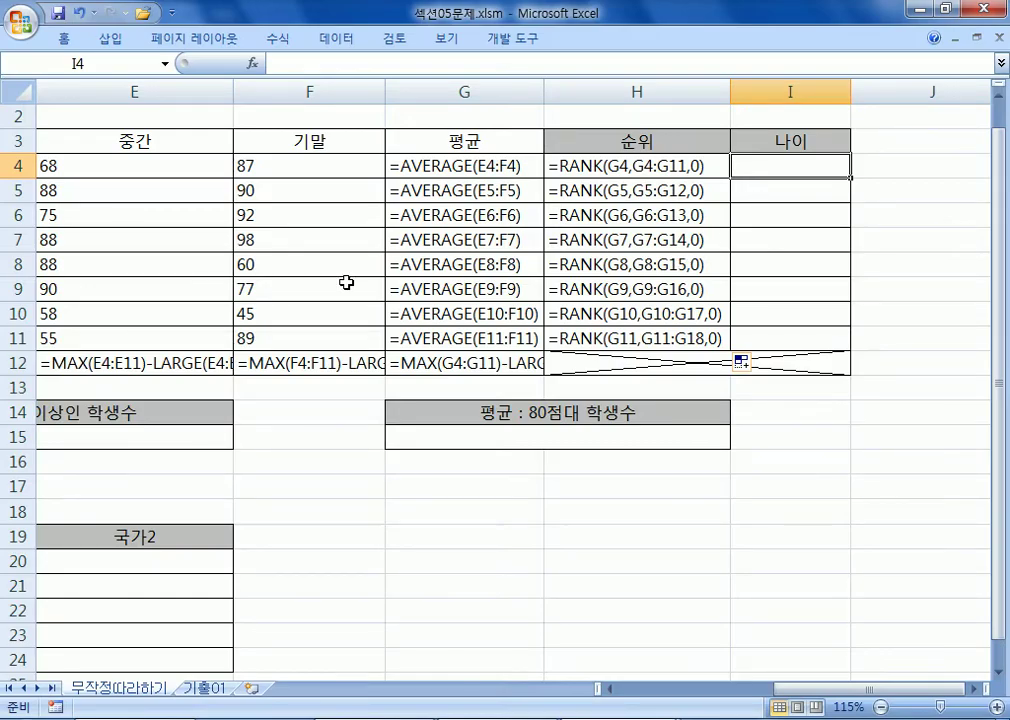
key("ctrl+grave")
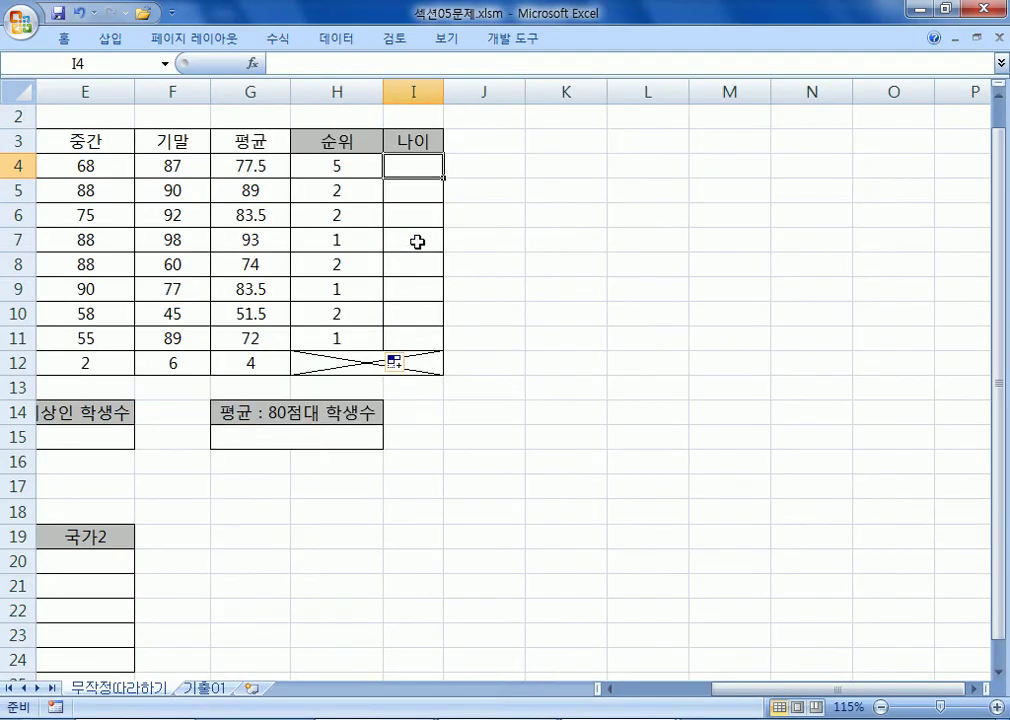
Enter the trial formula =MAX(E4:E11) in E13, below the difference row
key("Home")
left_click(507, 360)
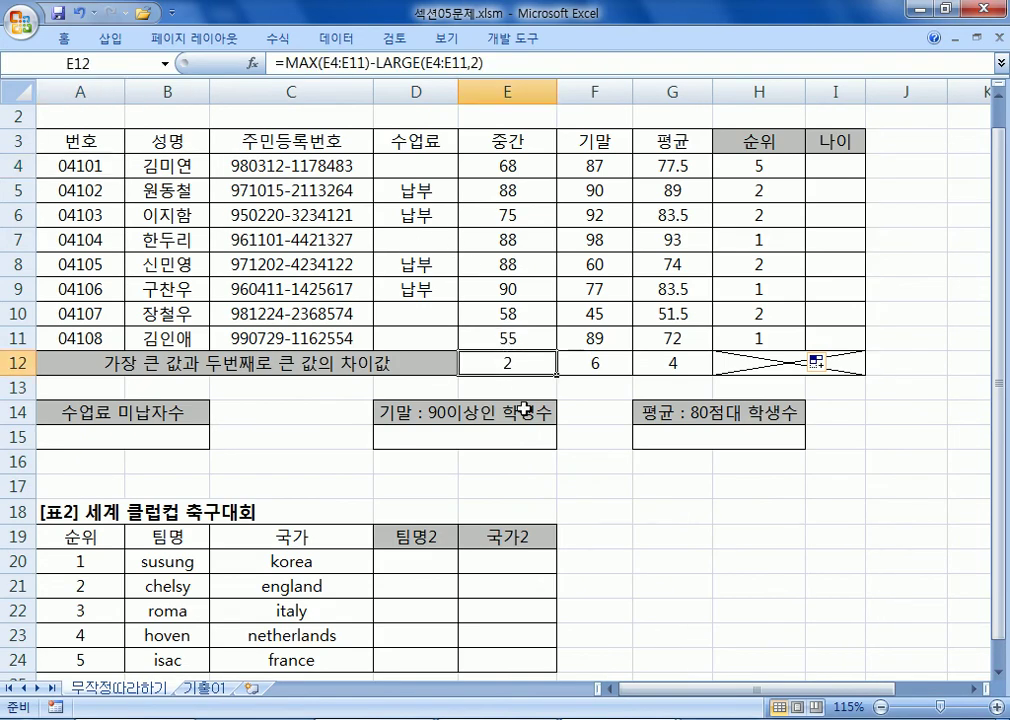
left_click(525, 387)
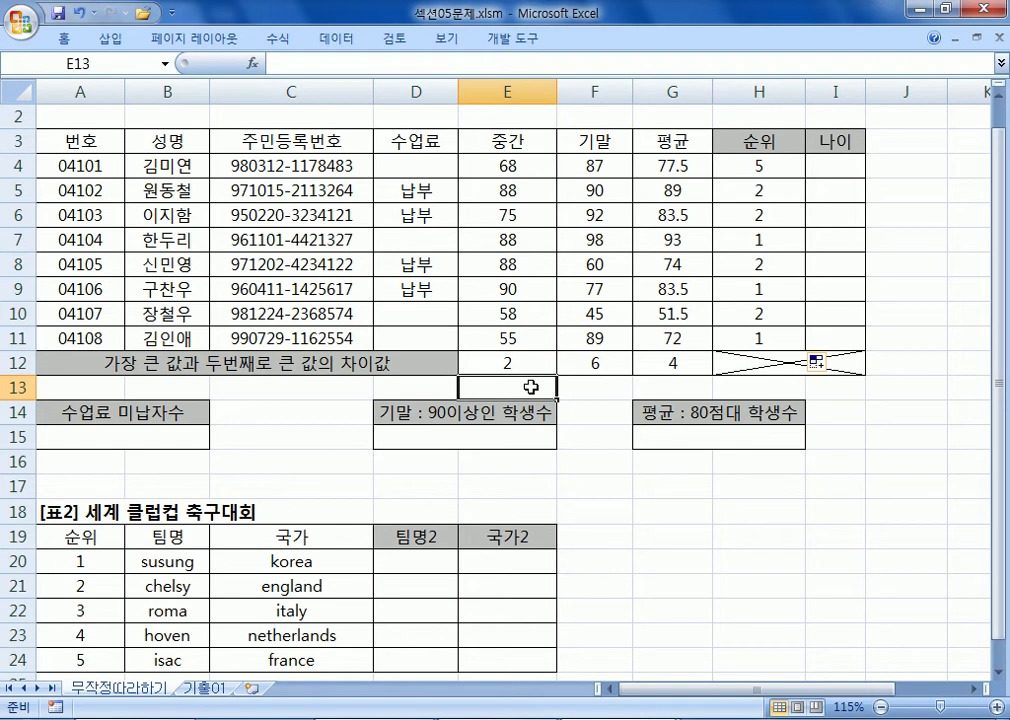
type("=MA")
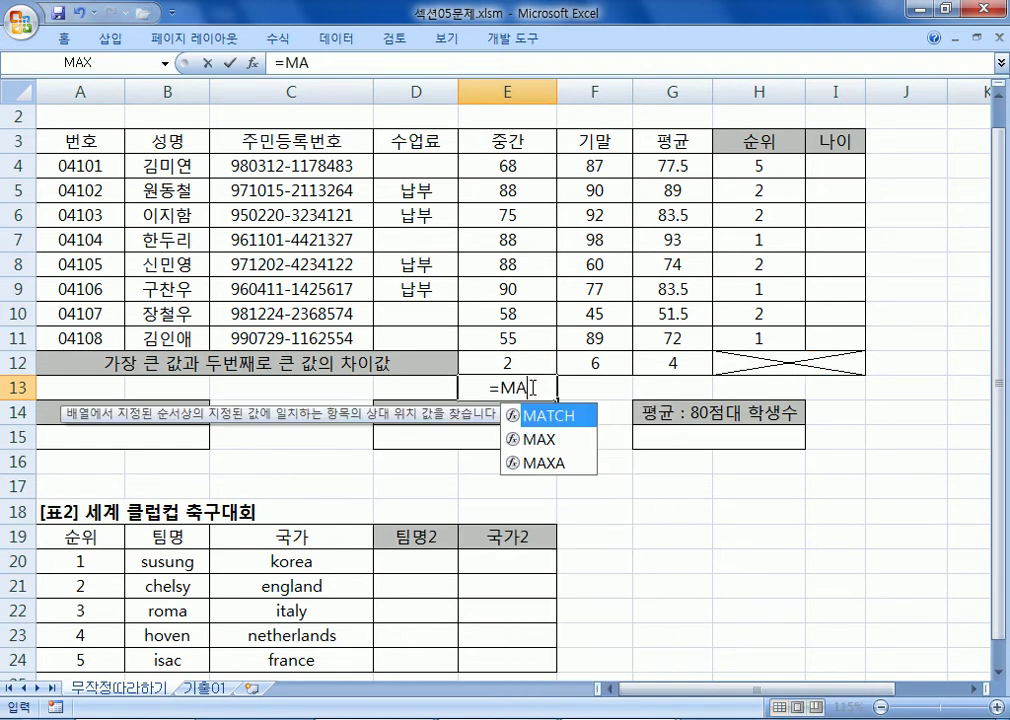
type("X(")
left_click_drag(518, 162, 537, 333)
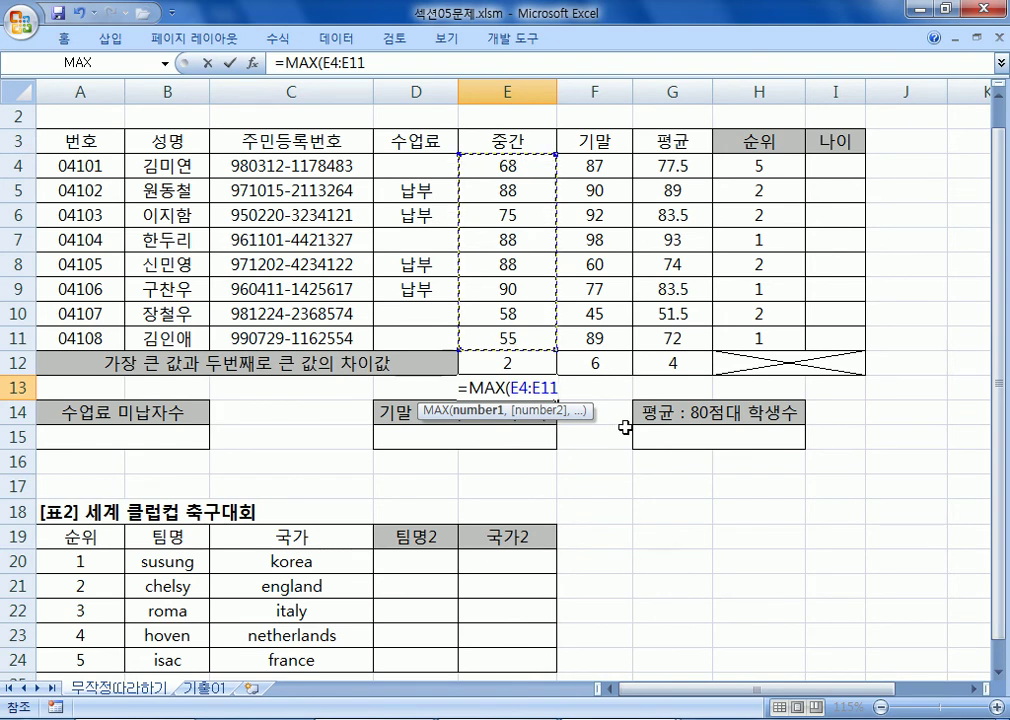
key("Return")
key("Right")
key("Up")
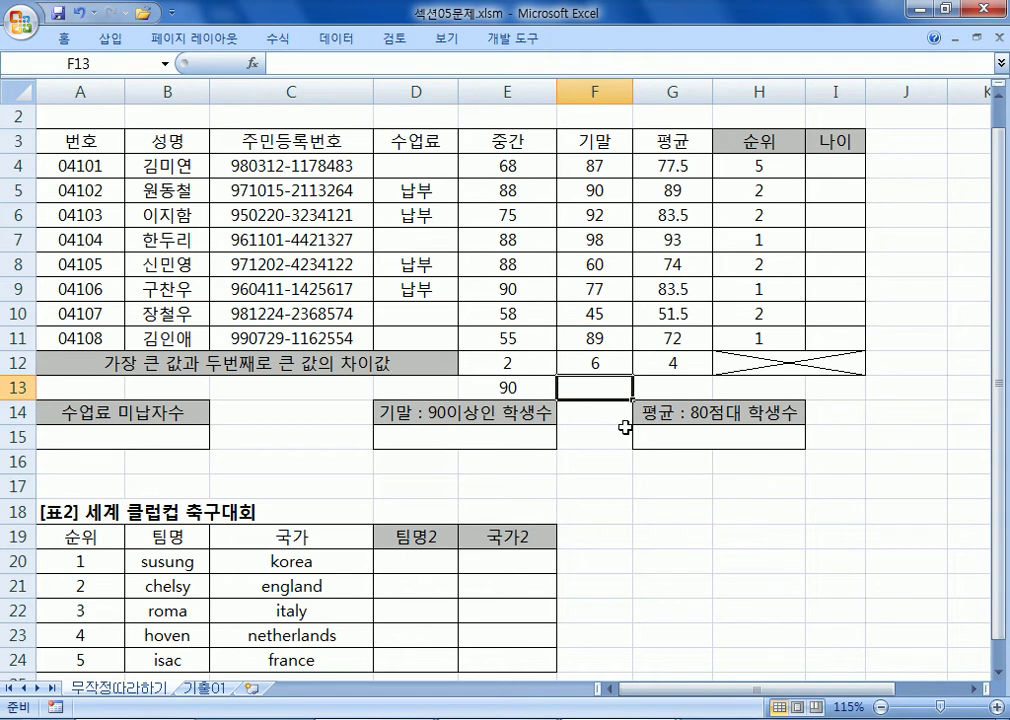
Examine the MAX formula in E13 and the source range it references beside the empty F13
key("Left")
key("Right")
key("Left")
key("Right")
key("Left")
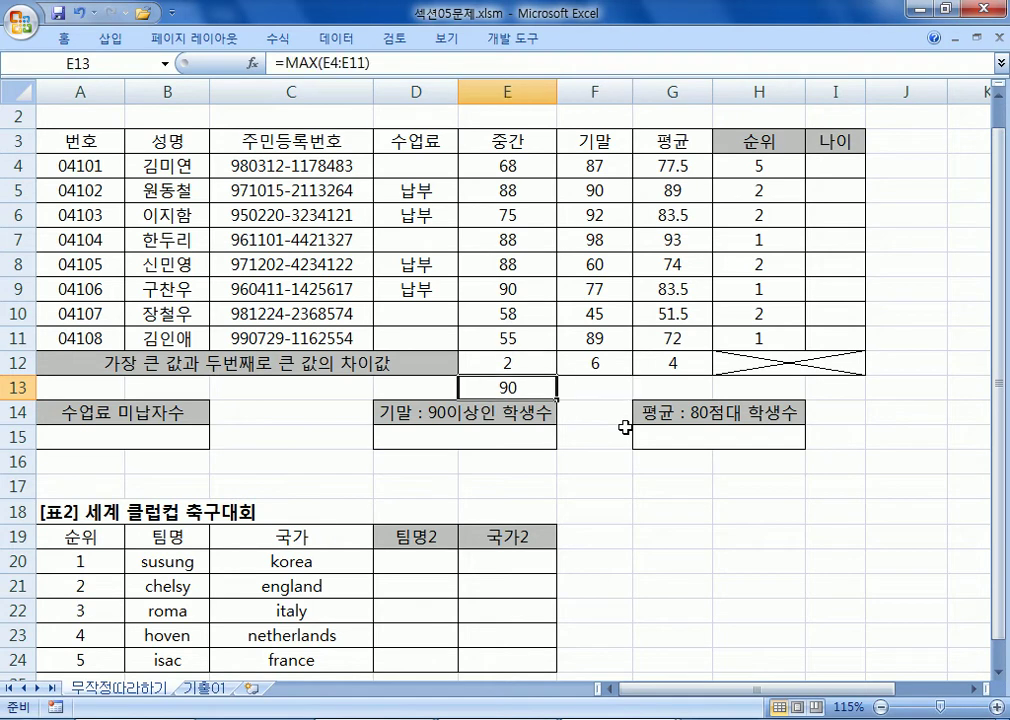
key("Right")
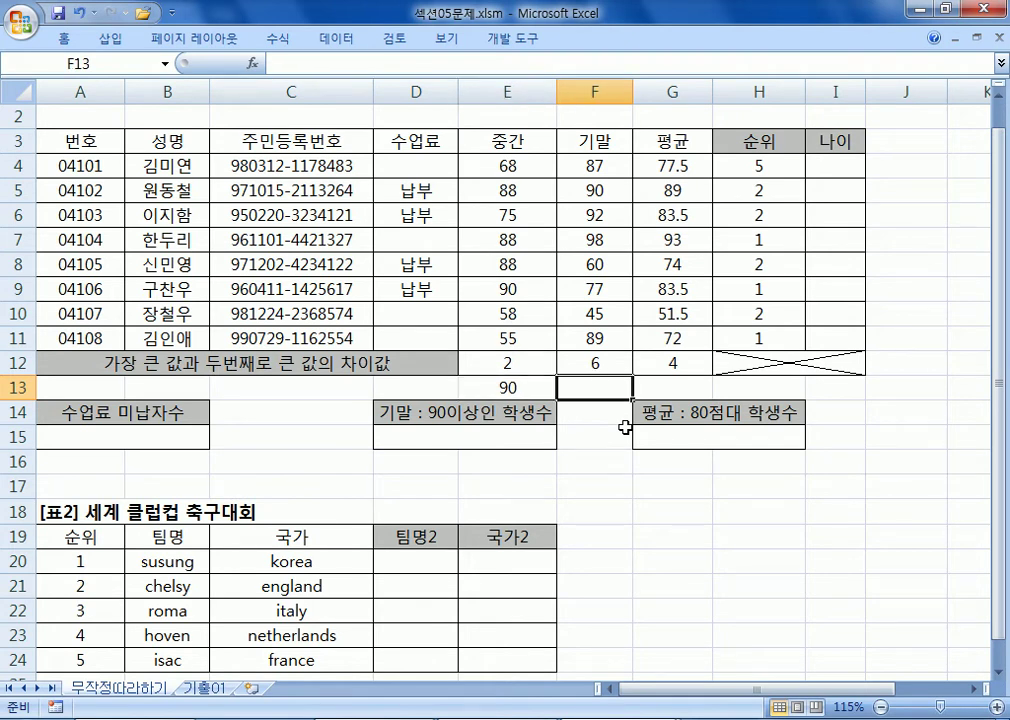
key("Left")
key("F2")
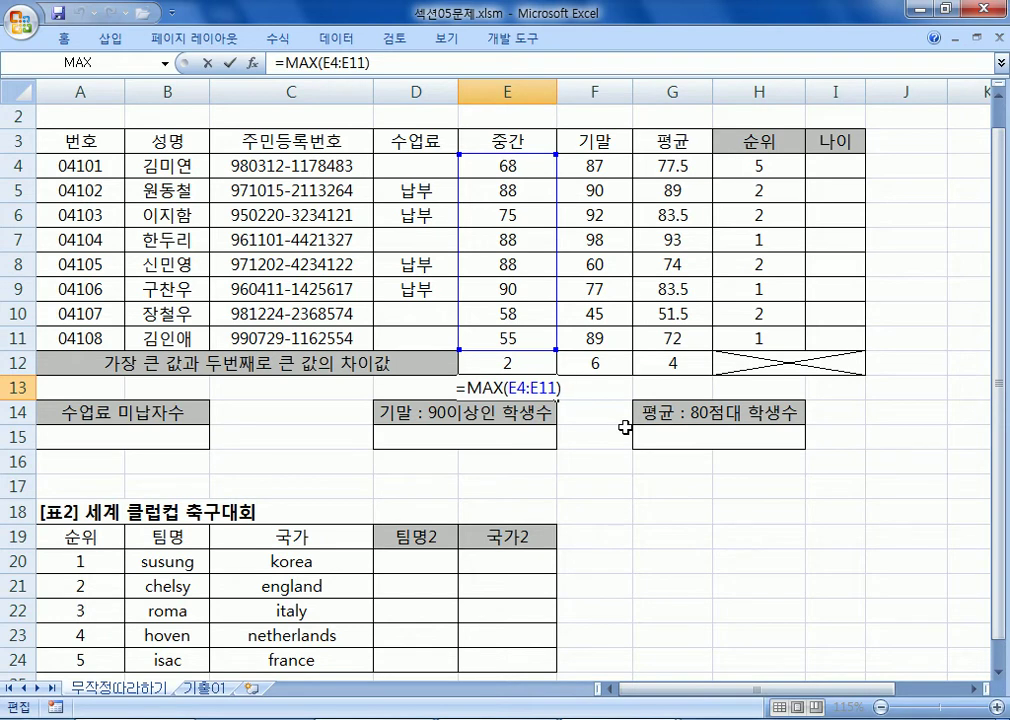
key("Tab")
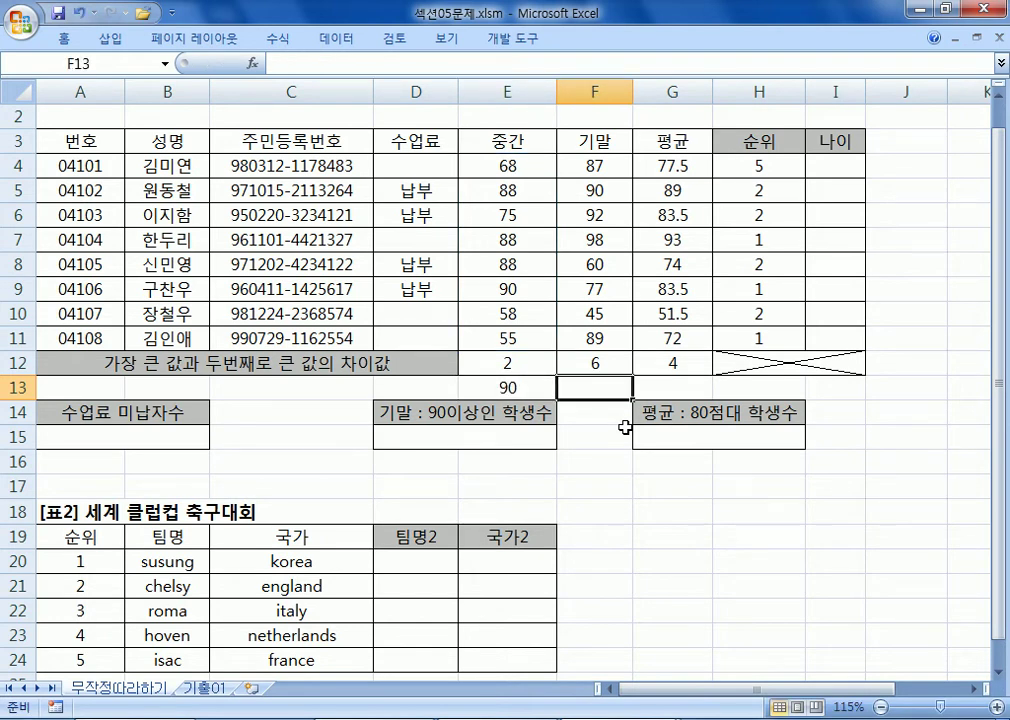
Copy E13's MAX formula to F13 and inspect the range in the copy
key("Left")
key("ctrl+c")
key("Right")
key("ctrl+v")
key("F2")
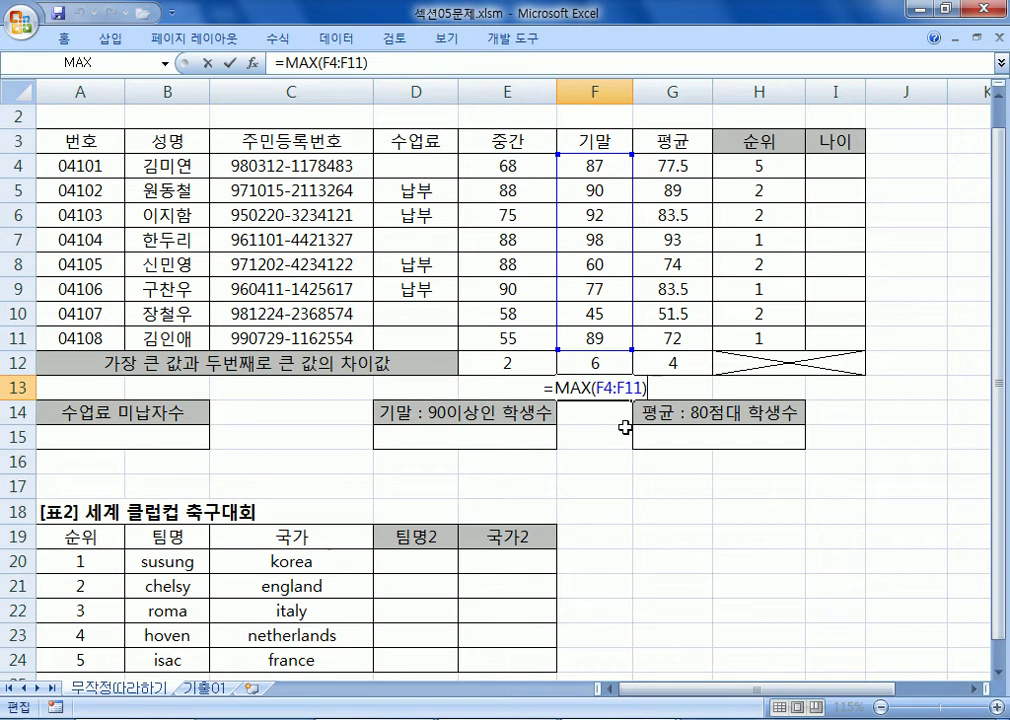
key("Escape")
key("Left")
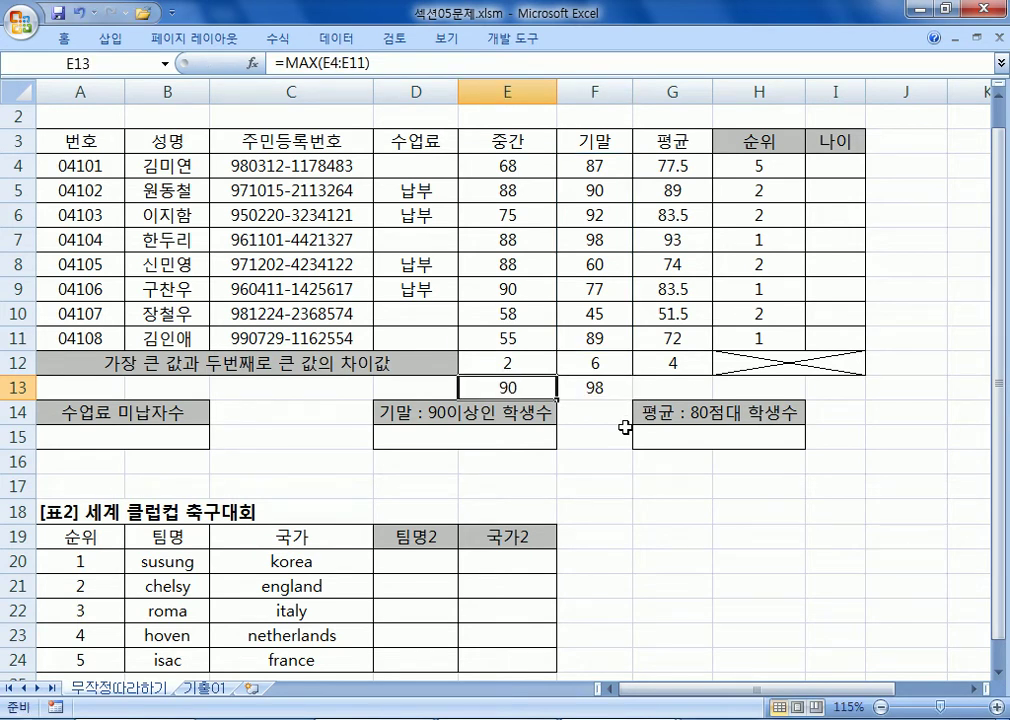
Compare the source ranges of the MAX formulas in E13 and F13 with the score columns above them
key("F2")
left_click(480, 163)
left_click_drag(480, 163, 487, 330)
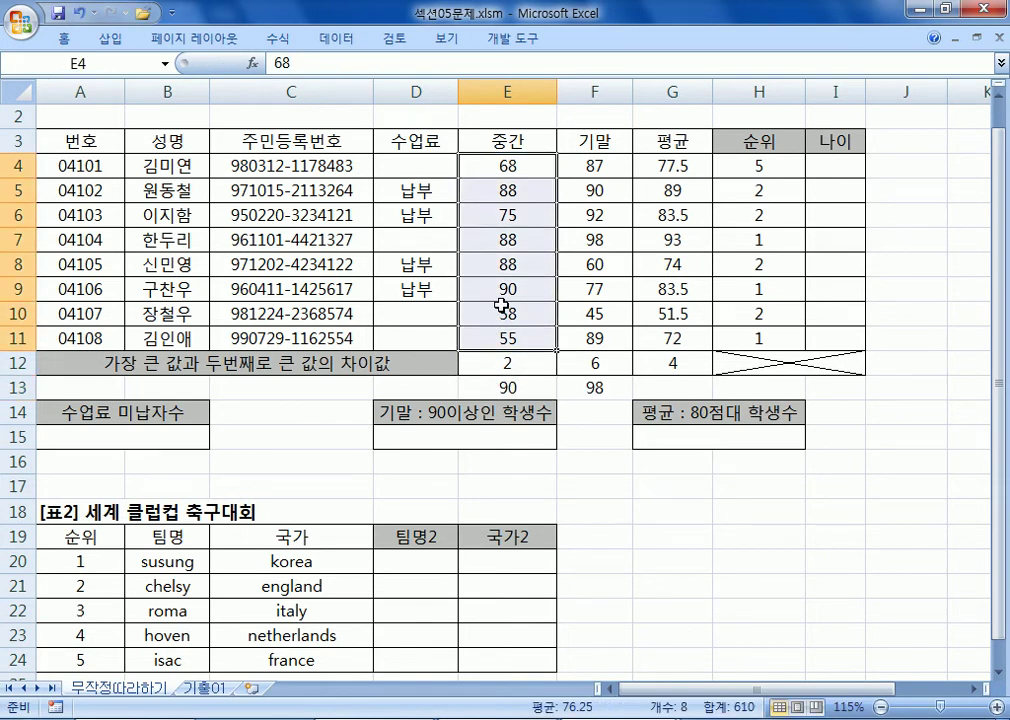
left_click(493, 392)
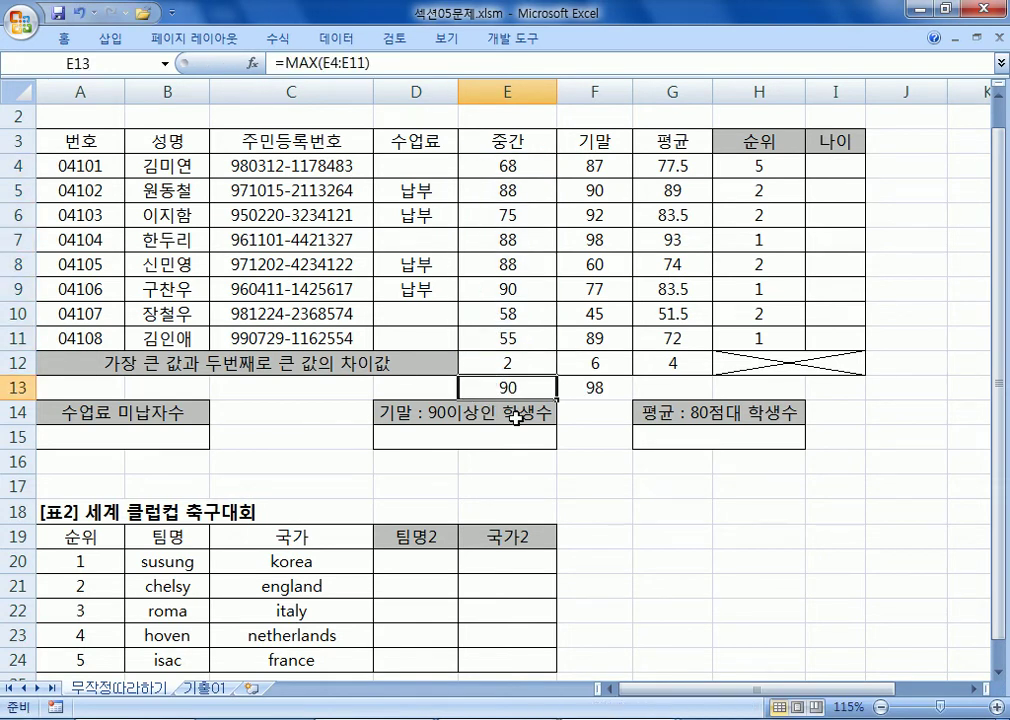
key("F2")
key("Escape")
left_click(593, 385)
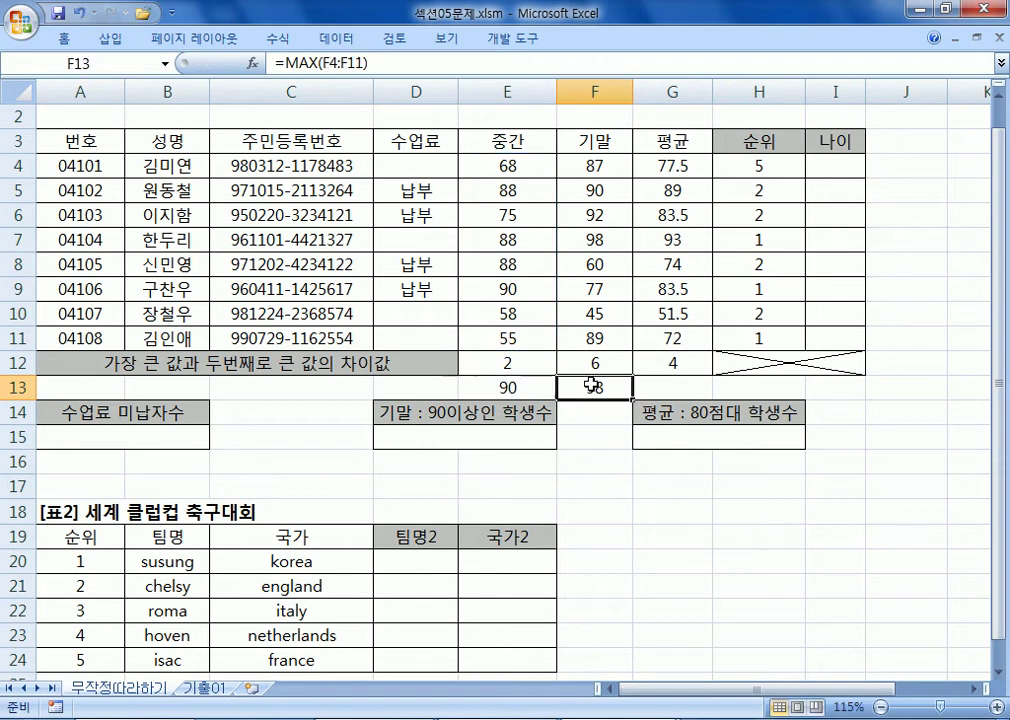
key("F2")
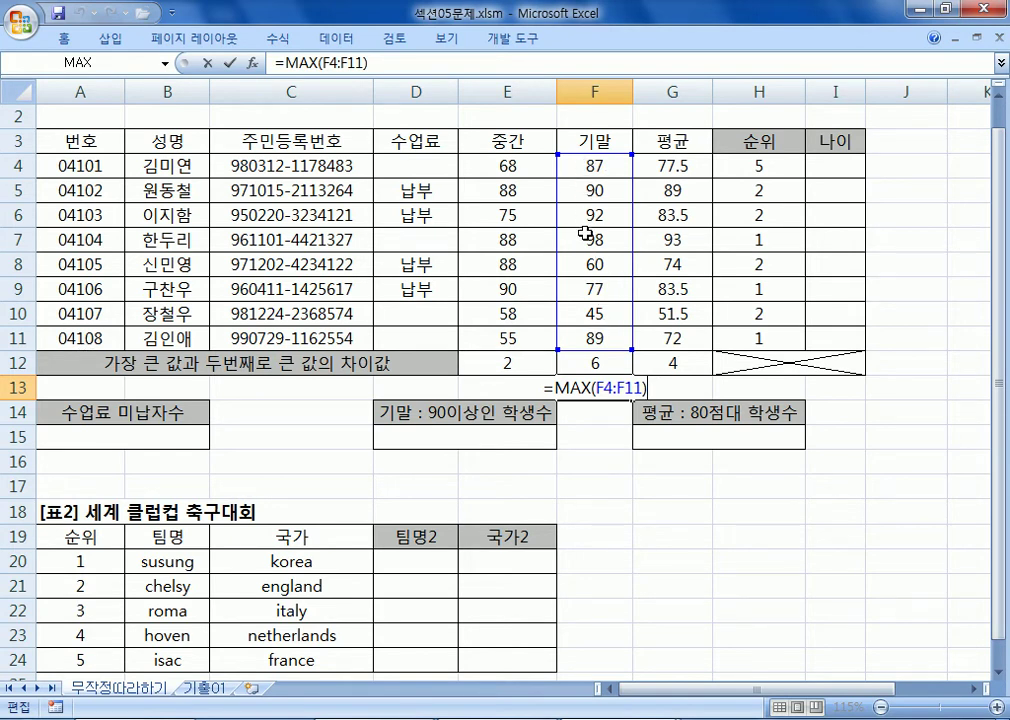
key("Return")
Copy F13's MAX formula to G13 under the average column
left_click(673, 398)
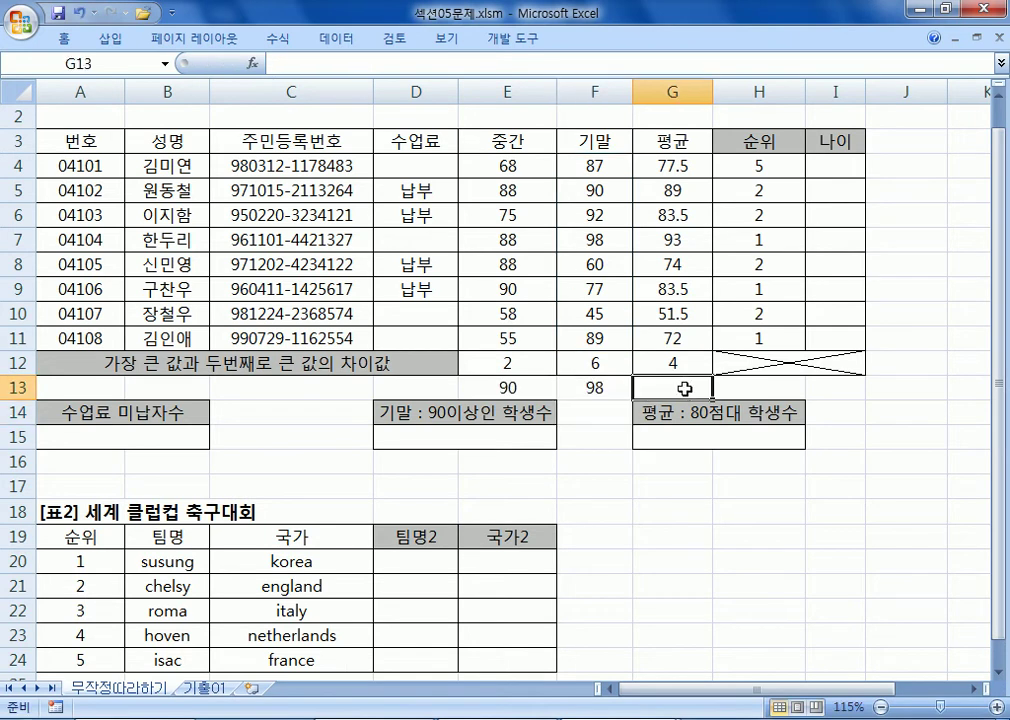
left_click(592, 387)
key("ctrl+c")
left_click(665, 385)
key("ctrl+v")
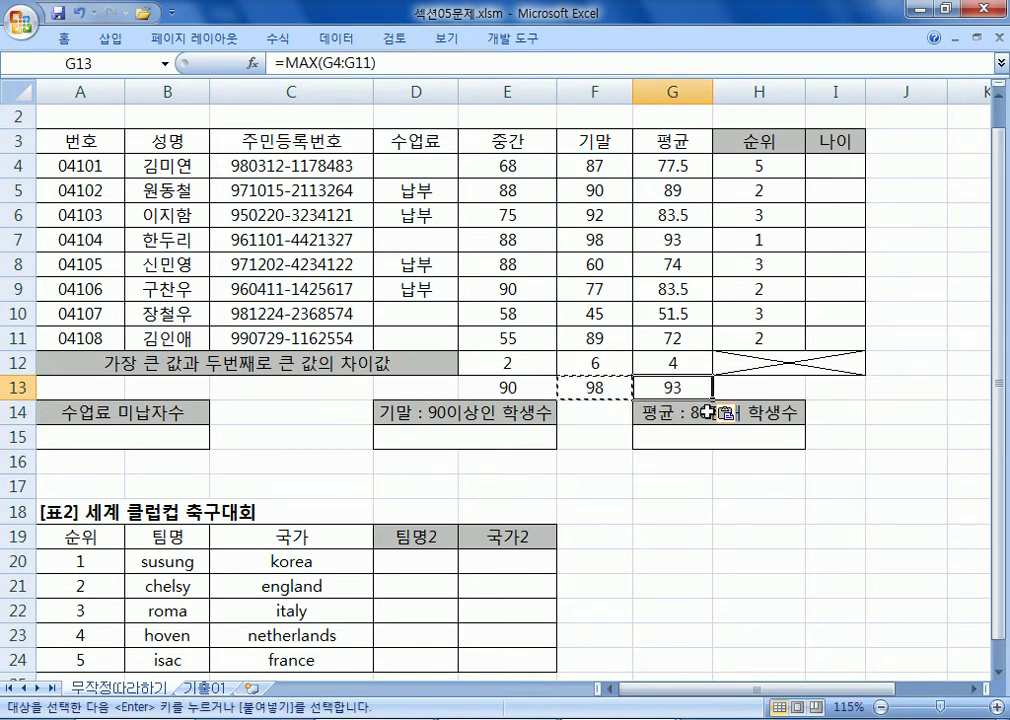
key("Escape")
Clear the copied formulas from G13 and F13, and fill E13's MAX formula across to G13
key("Delete")
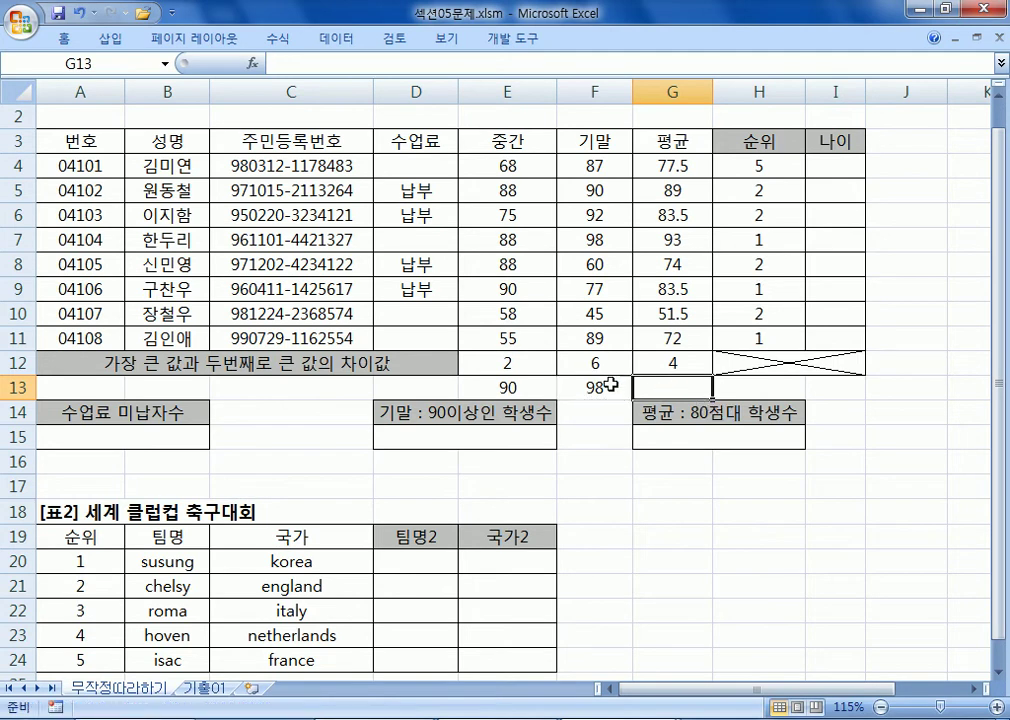
left_click(608, 384)
key("Delete")
left_click(549, 391)
left_click_drag(556, 400, 688, 396)
left_click(620, 454)
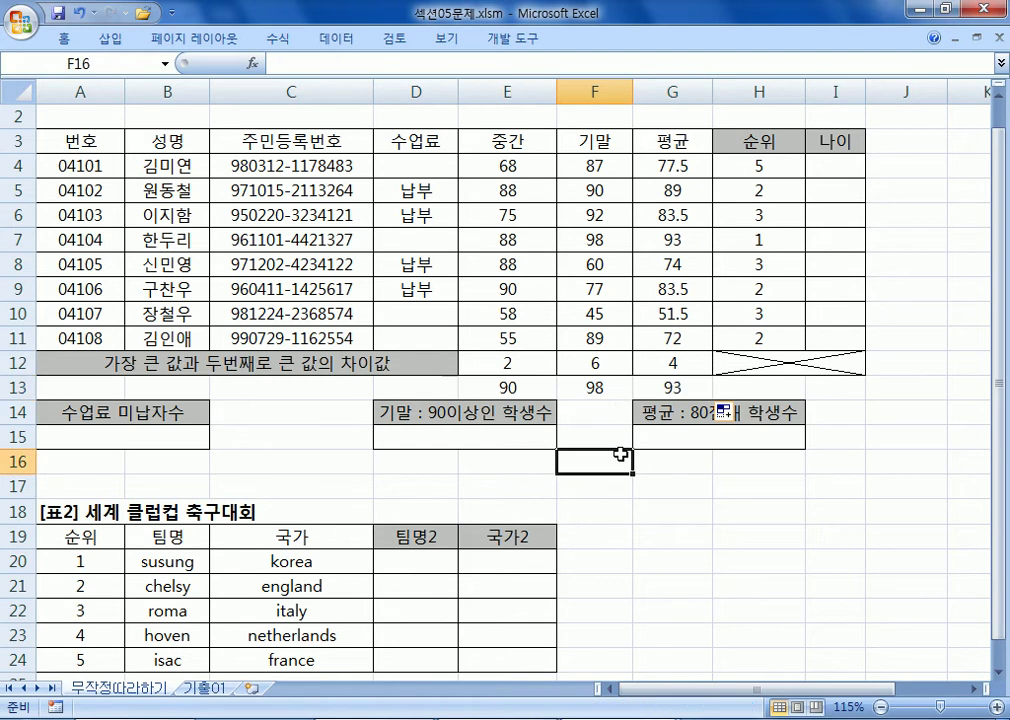
Inspect the range in G13's filled MAX formula, and clear the trial formulas from E13:G13
double_click(676, 388)
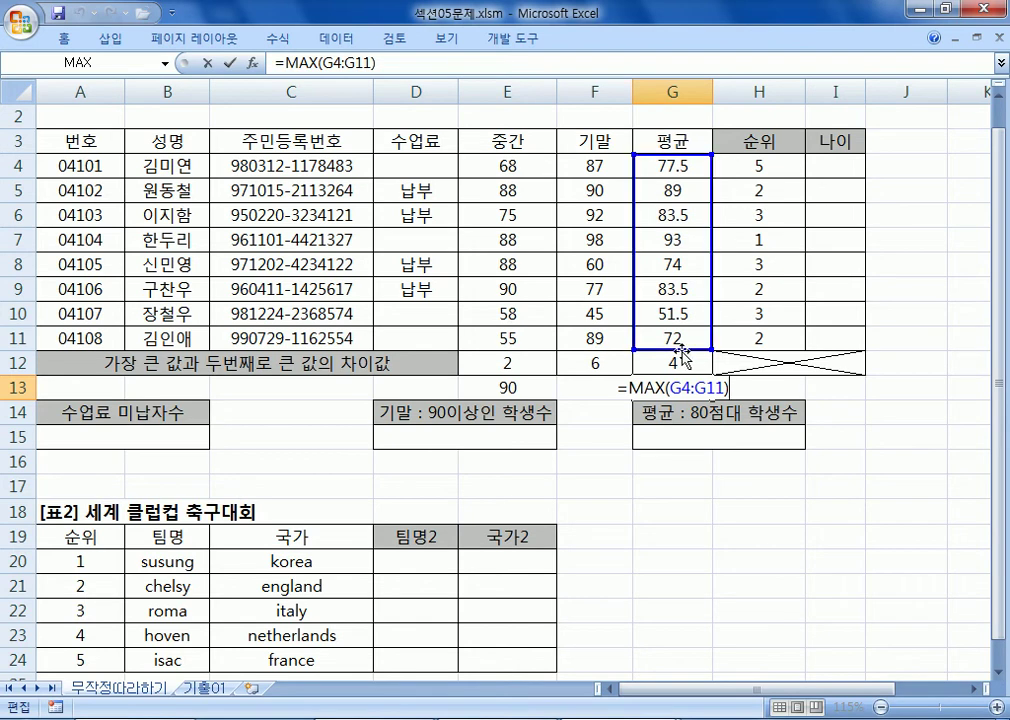
key("Escape")
left_click_drag(512, 388, 649, 383)
key("Delete")
Compare the ranges used by the MAX and LARGE formulas in E12, F12 and G12
left_click(502, 364)
key("F2")
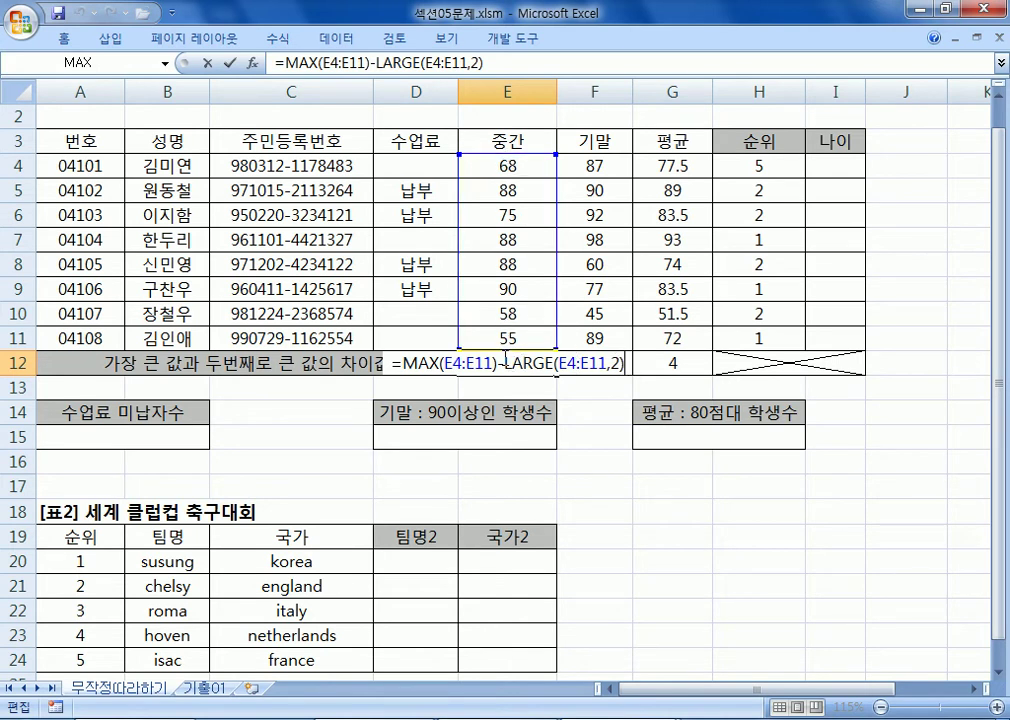
key("Return")
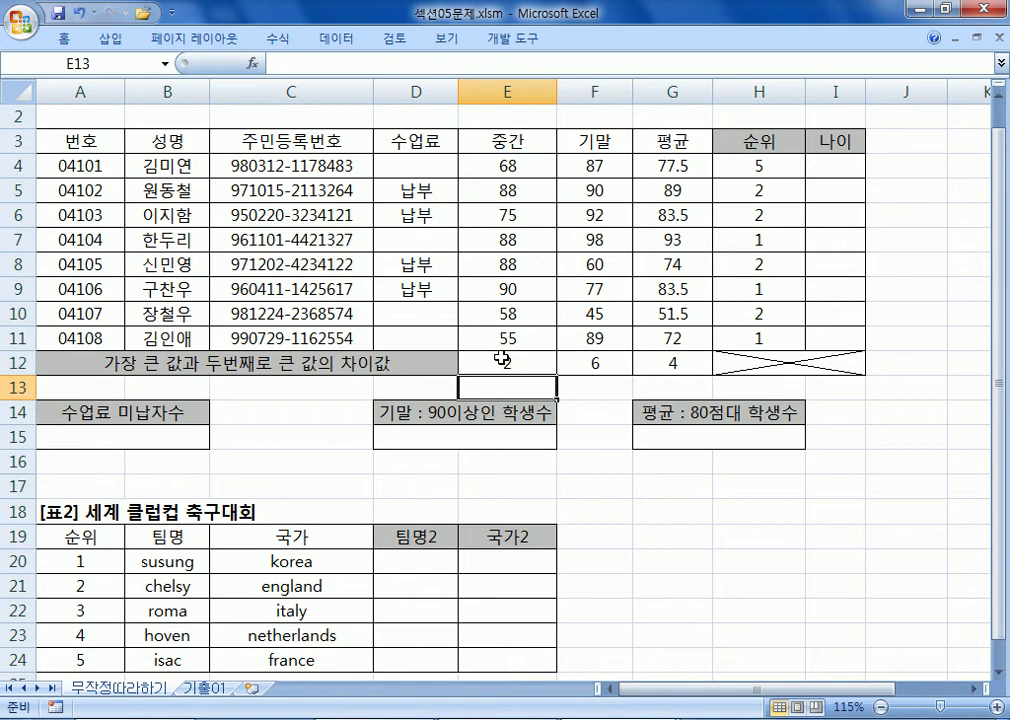
double_click(593, 365)
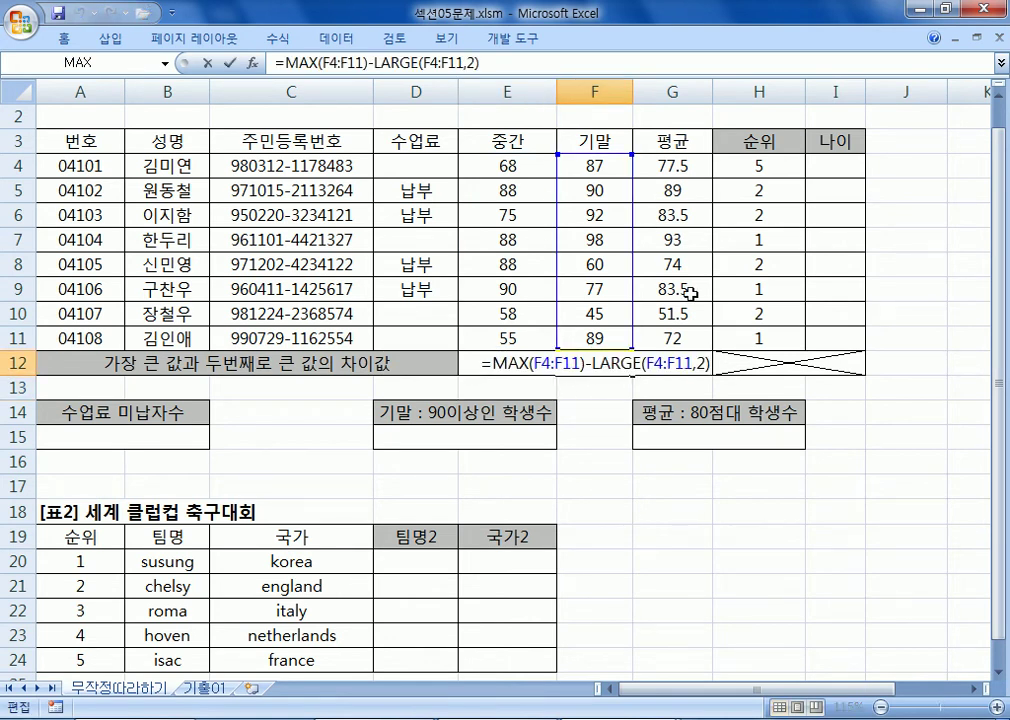
key("Escape")
double_click(676, 362)
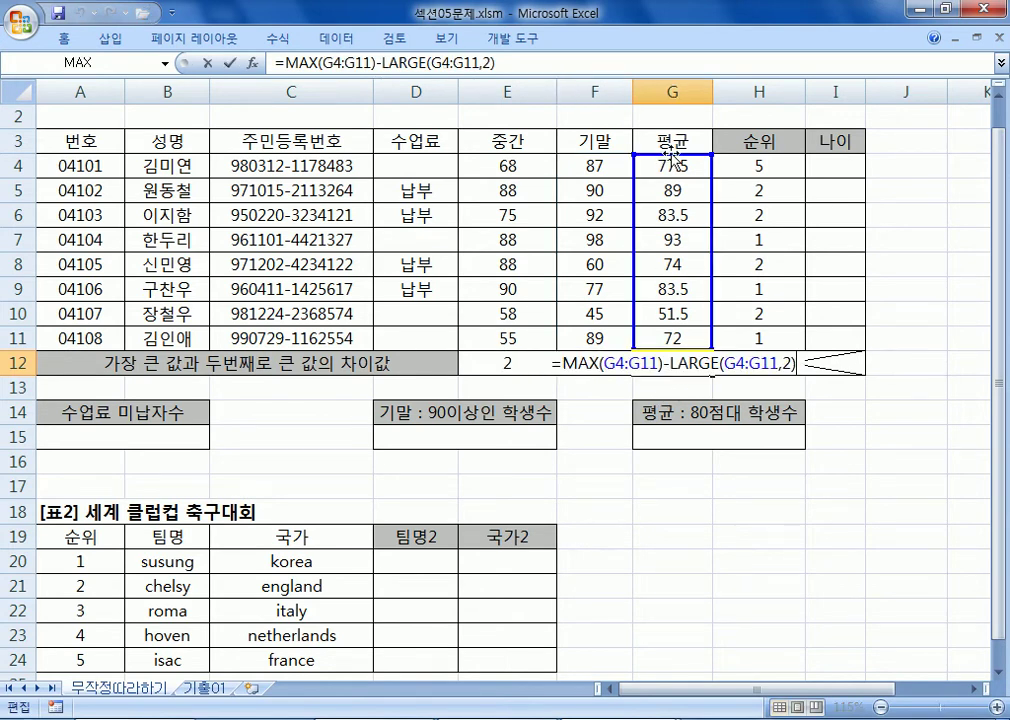
key("Escape")
Examine the number, reference range and order arguments of H4's RANK formula against the averages in G4:G11
double_click(753, 162)
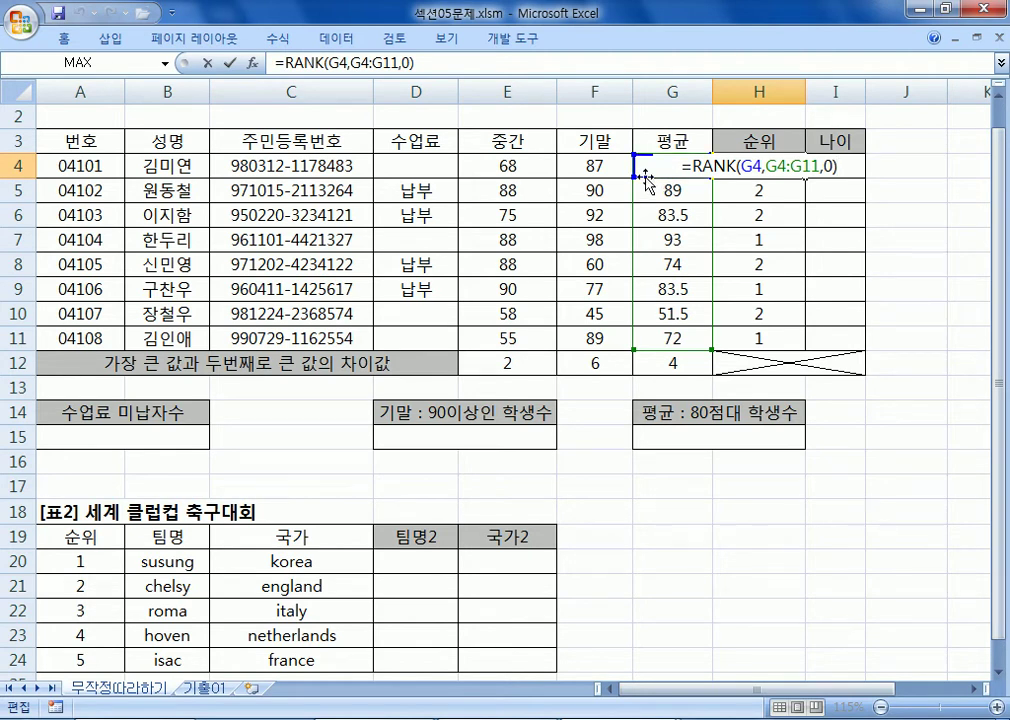
key("ctrl+Return")
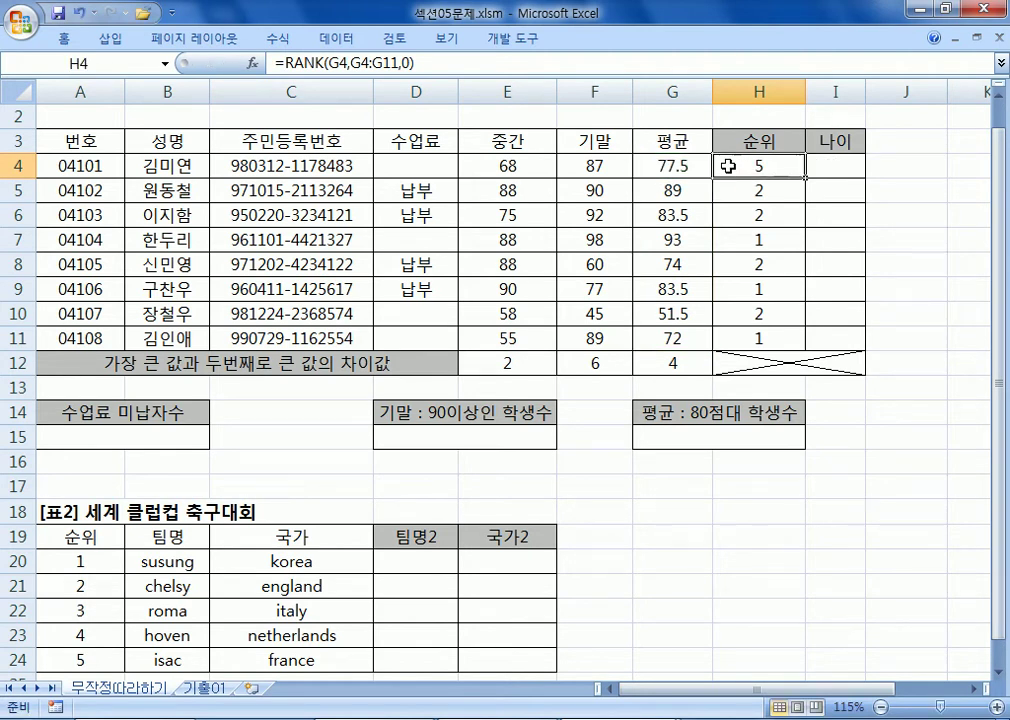
left_click_drag(678, 166, 686, 336)
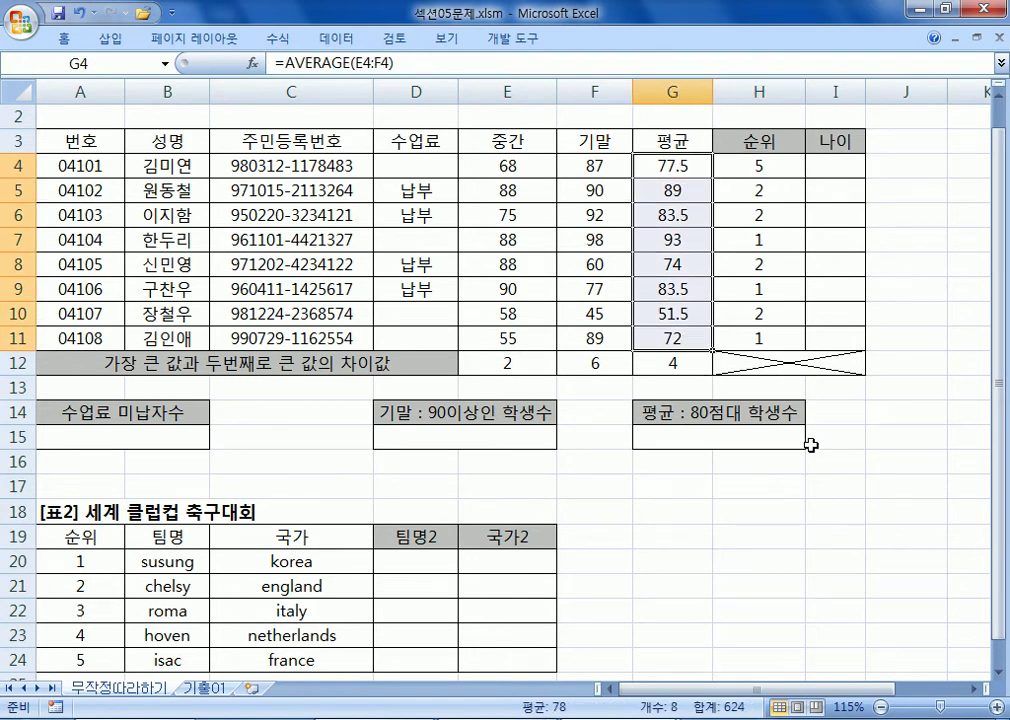
left_click(726, 166)
double_click(726, 166)
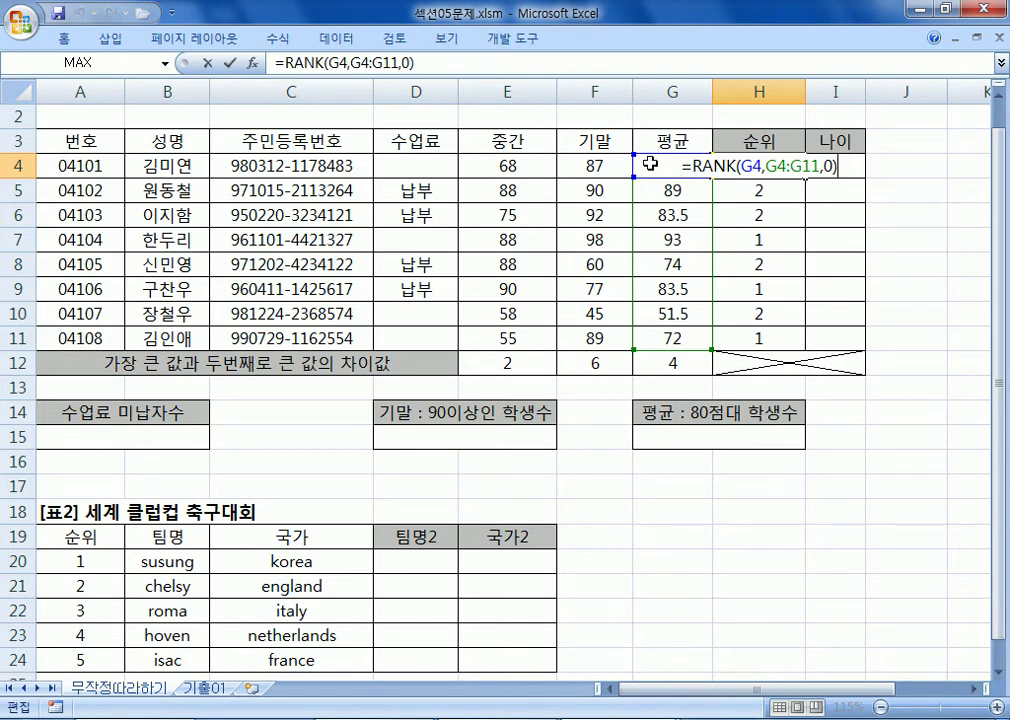
left_click(746, 166)
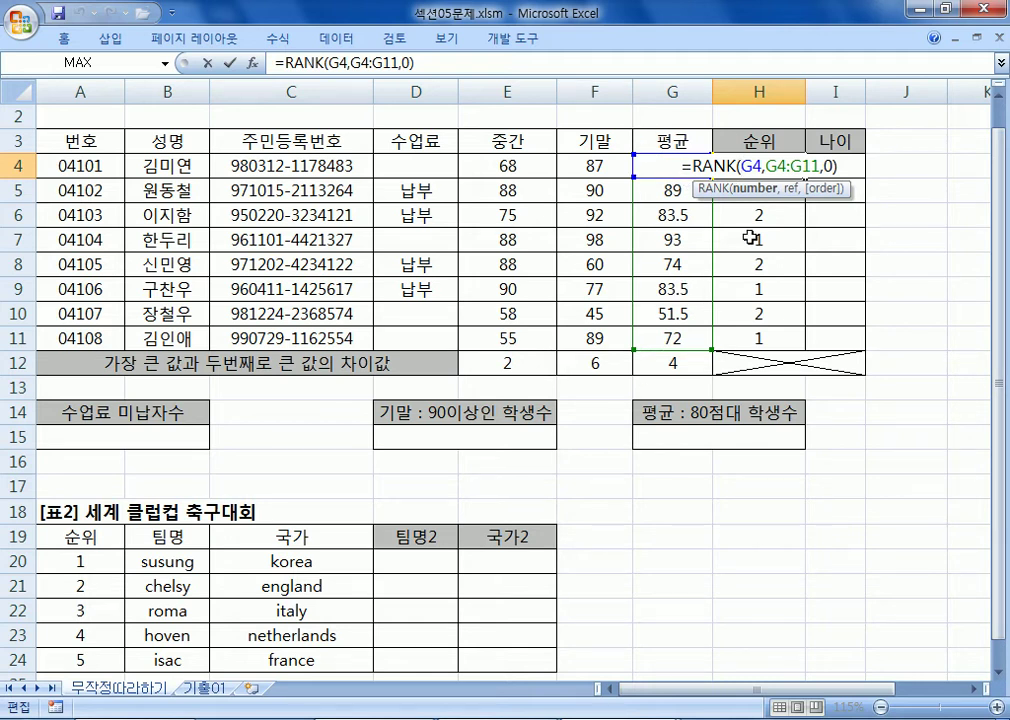
double_click(830, 166)
key("Return")
left_click(771, 165)
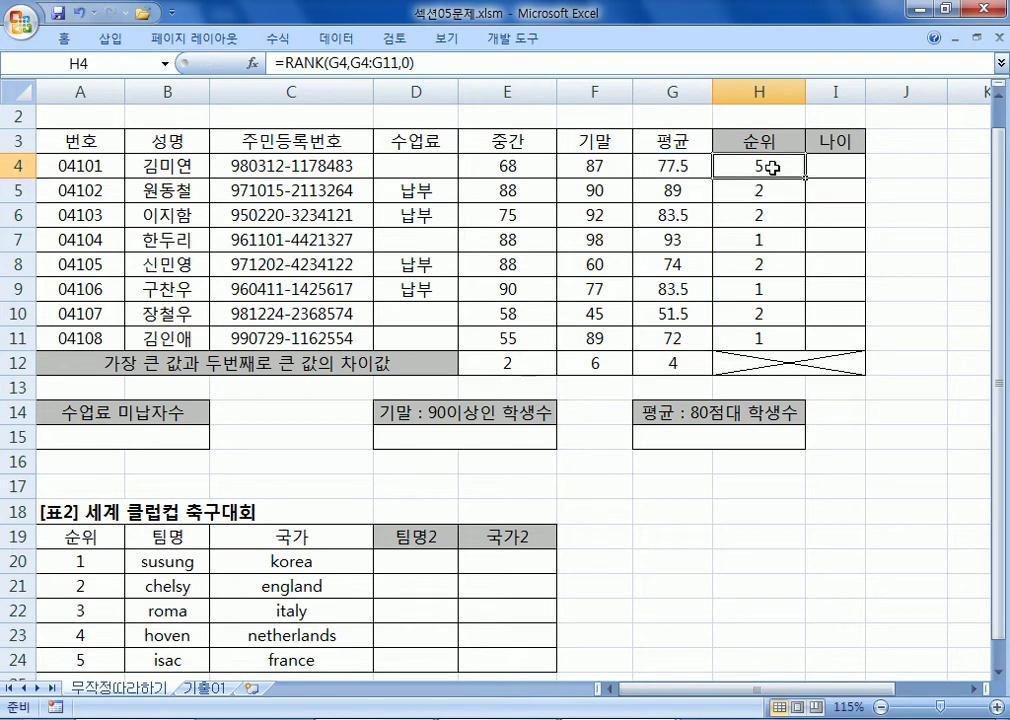
Clear the filled ranks from H5:H11, and copy H4's RANK formula to H5 only
left_click_drag(769, 194, 768, 343)
key("Delete")
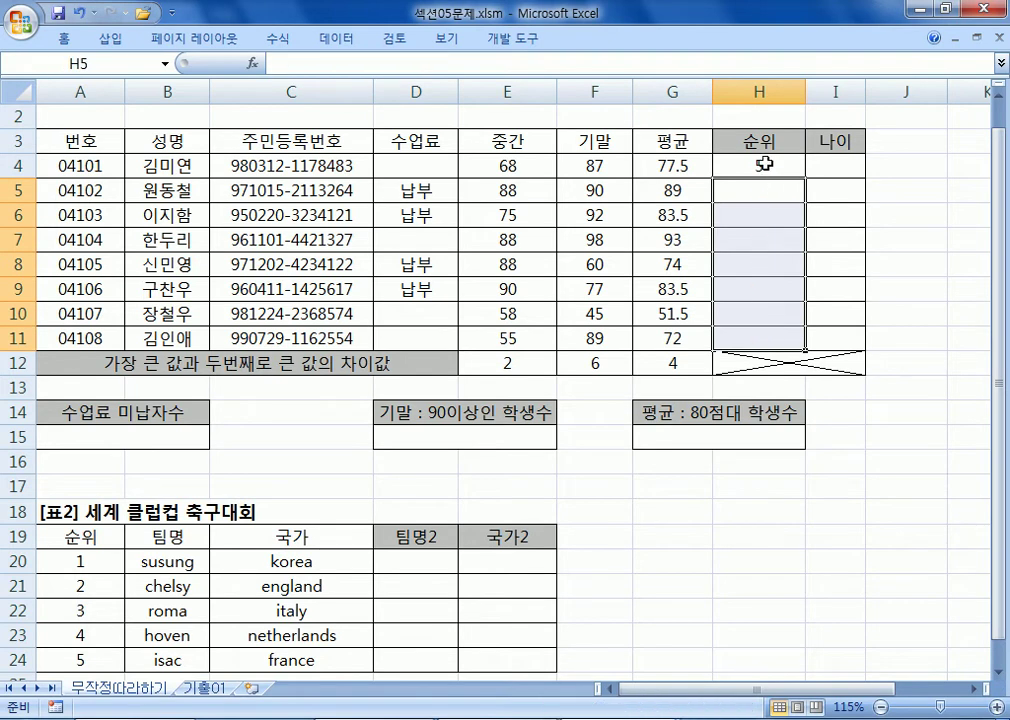
left_click(775, 166)
key("ctrl+c")
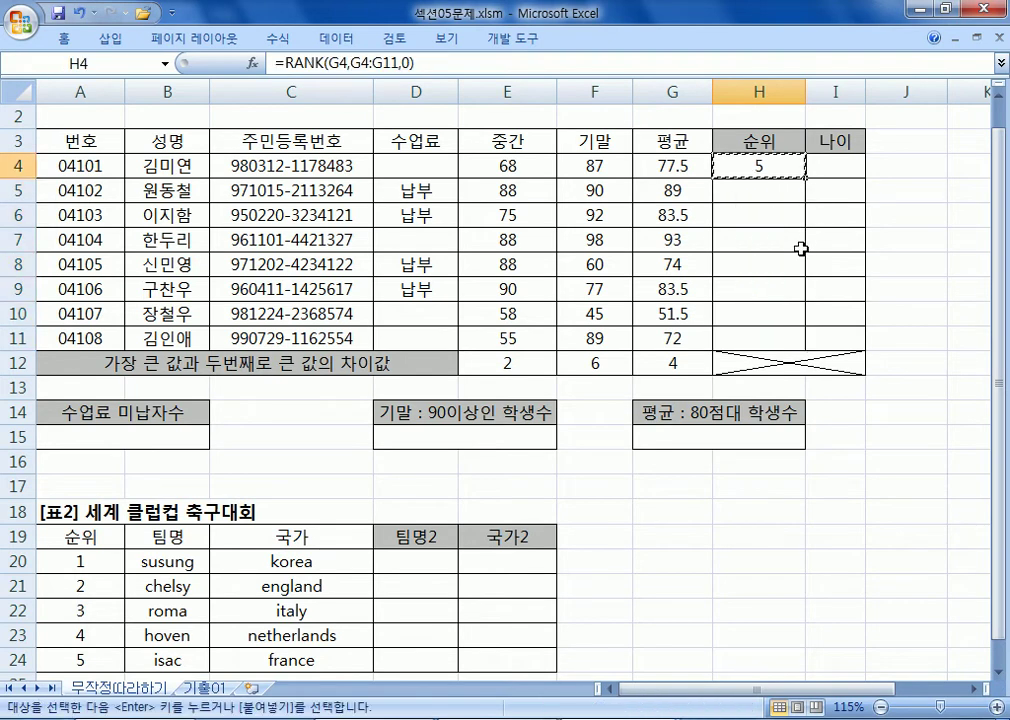
left_click(775, 196)
key("ctrl+v")
key("Escape")
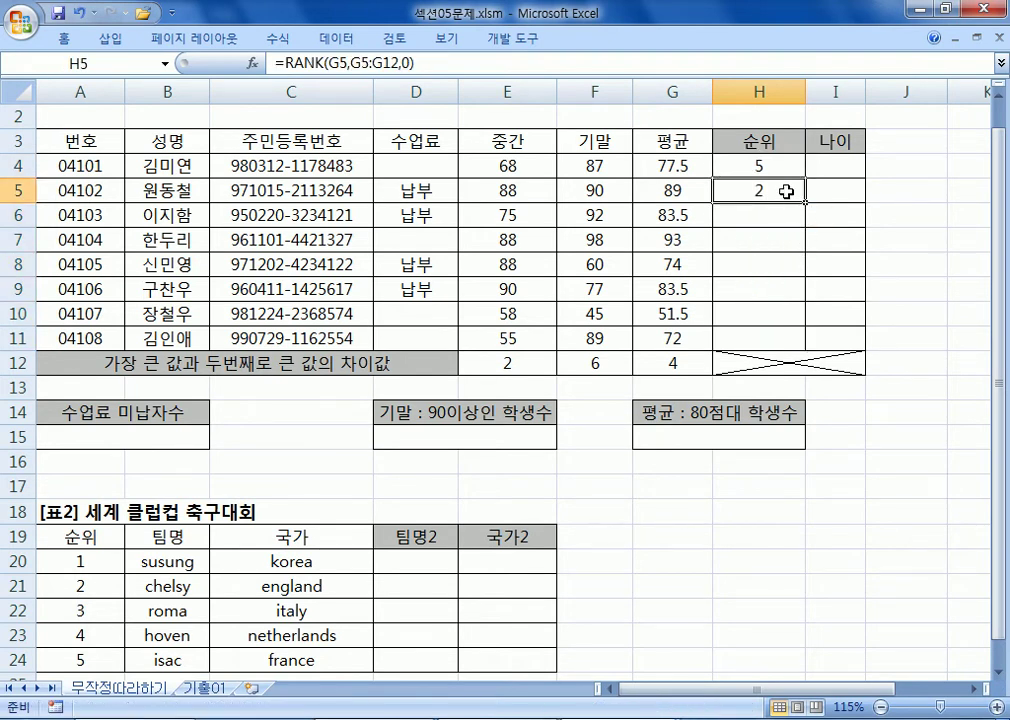
Try replacing the reference range in H5's copied RANK formula with G4:G11
double_click(787, 191)
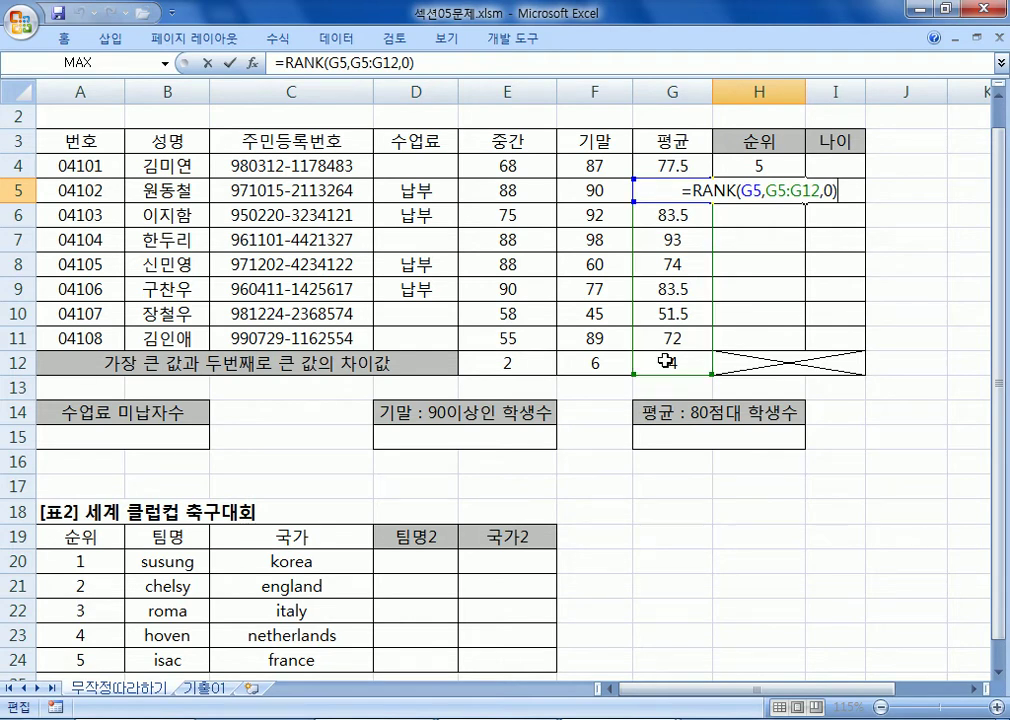
left_click_drag(778, 190, 820, 190)
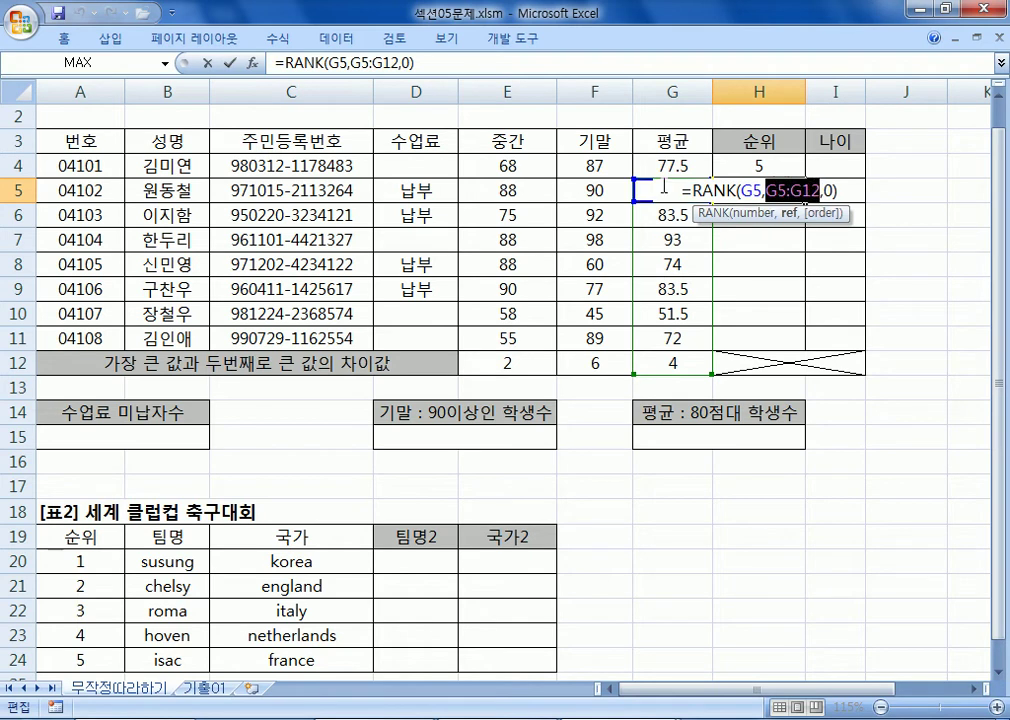
key("BackSpace")
left_click_drag(655, 165, 670, 335)
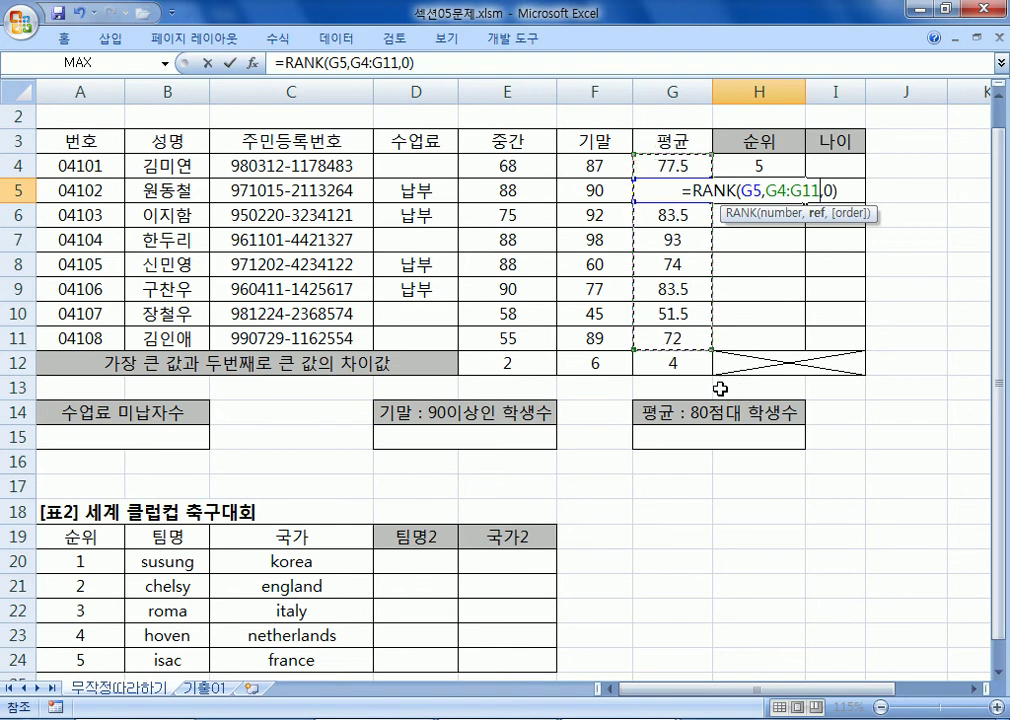
key("Escape")
key("F2")
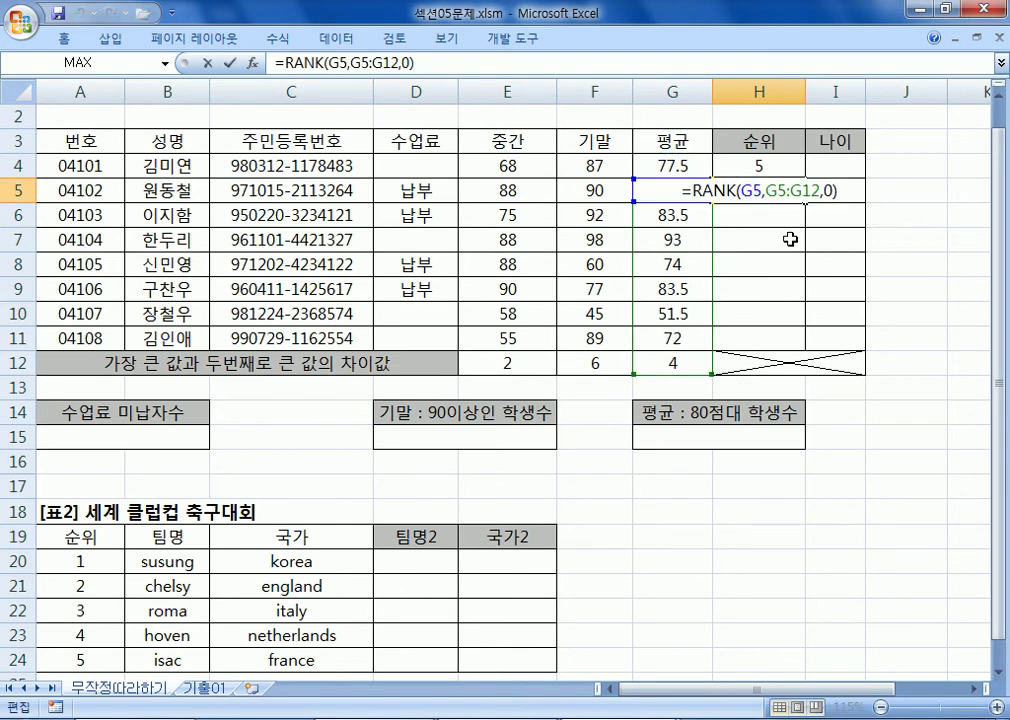
Compare the average ranges that relative RANK formulas in H4, H5 and H6 would cover: G4:G11, G5:G12 and G6:G13
left_click(737, 167)
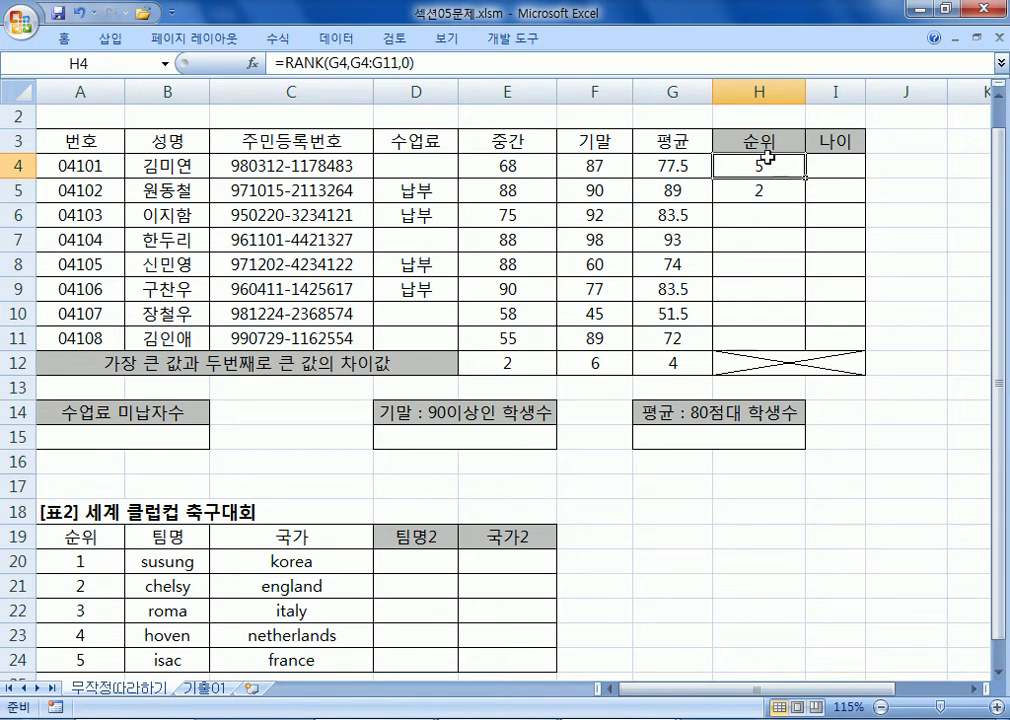
left_click(664, 165)
left_click(780, 167)
left_click_drag(672, 165, 672, 338)
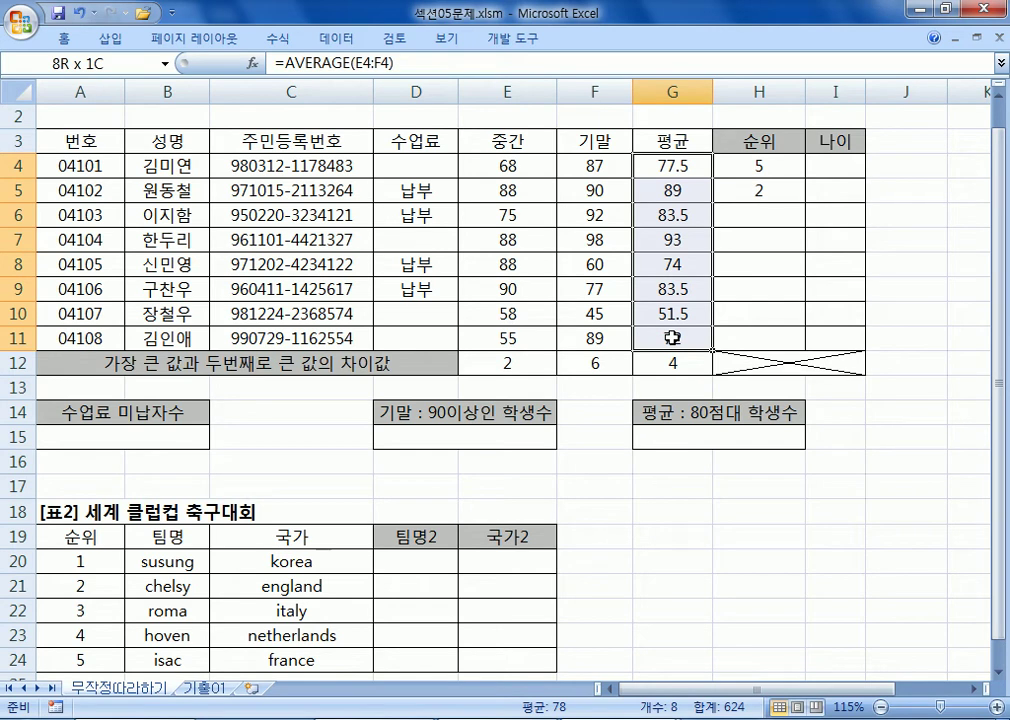
left_click(755, 195)
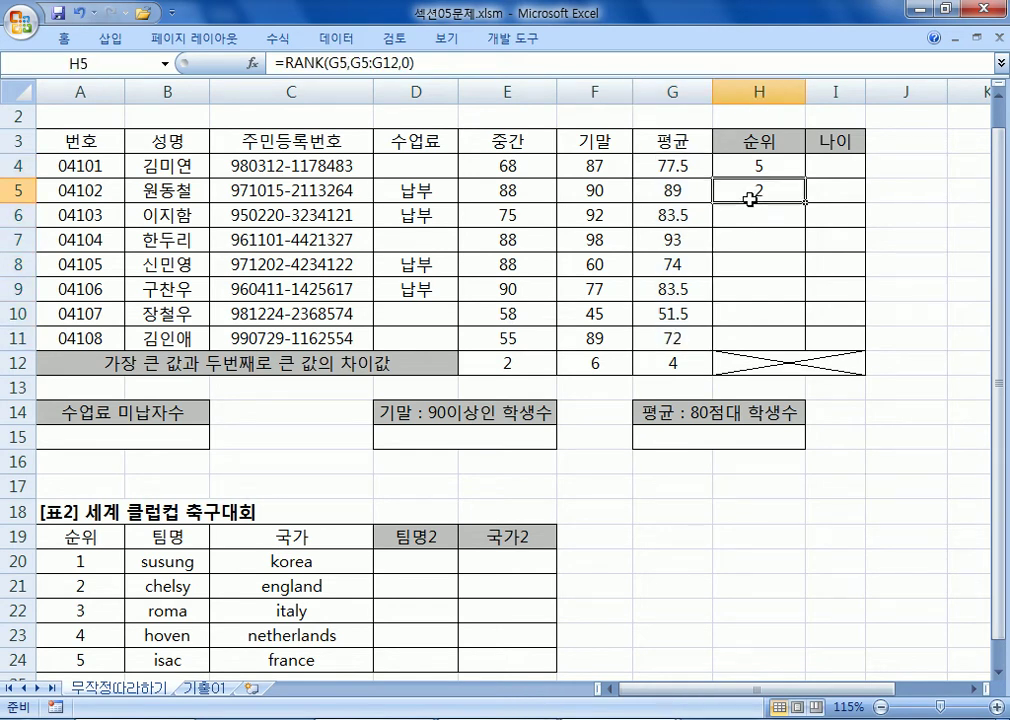
left_click(670, 191)
left_click_drag(668, 192, 672, 364)
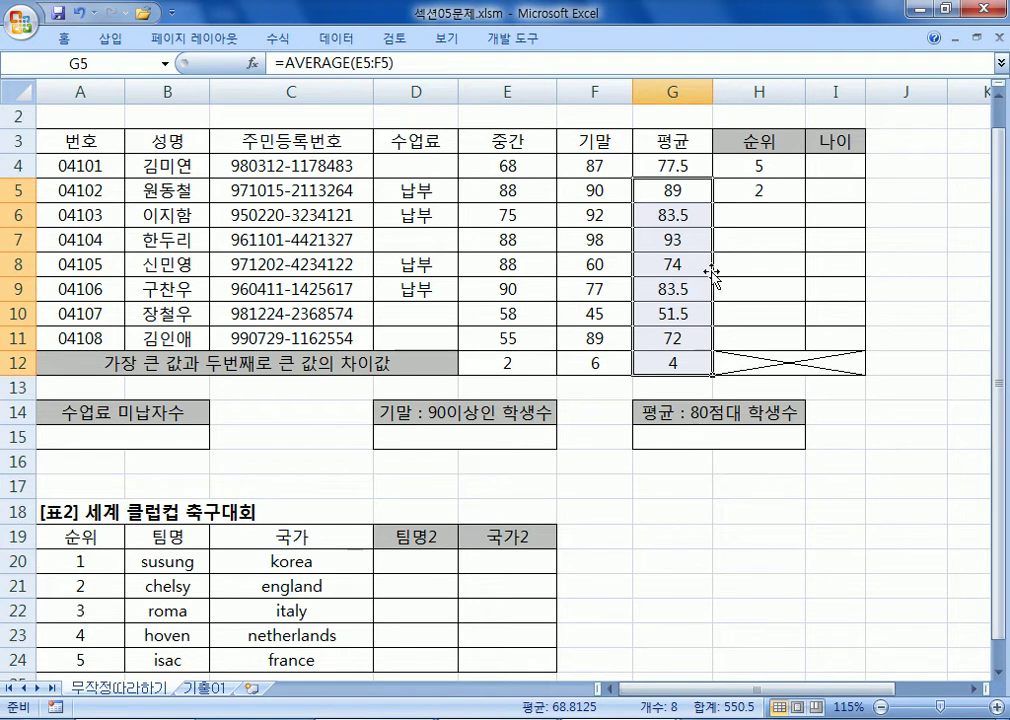
left_click(744, 214)
left_click(672, 213)
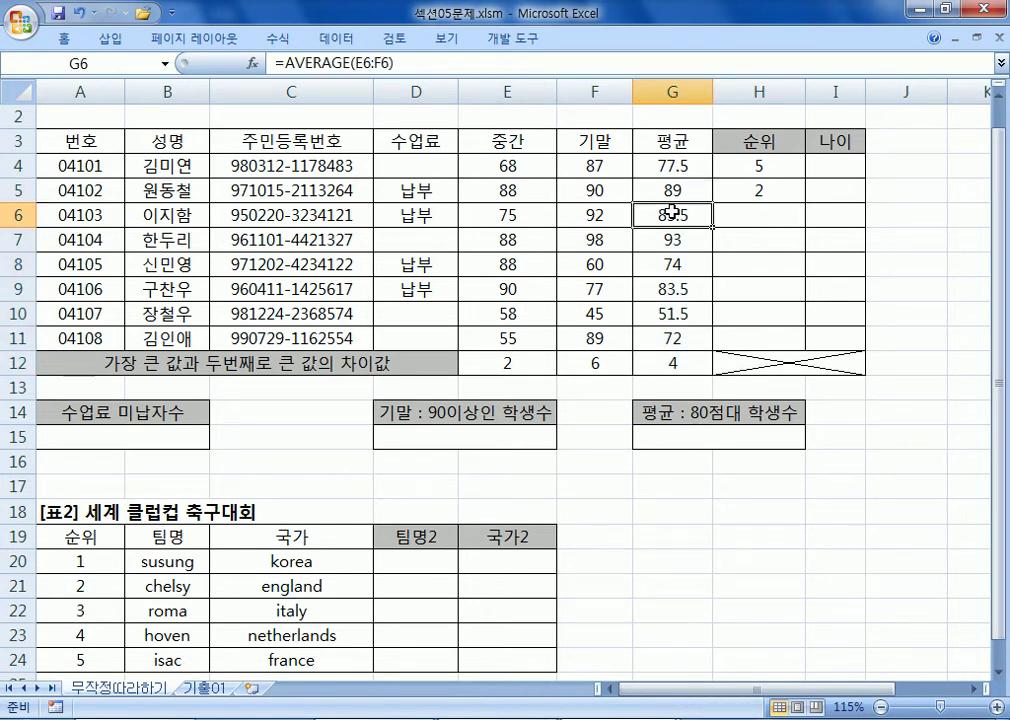
left_click_drag(660, 211, 660, 385)
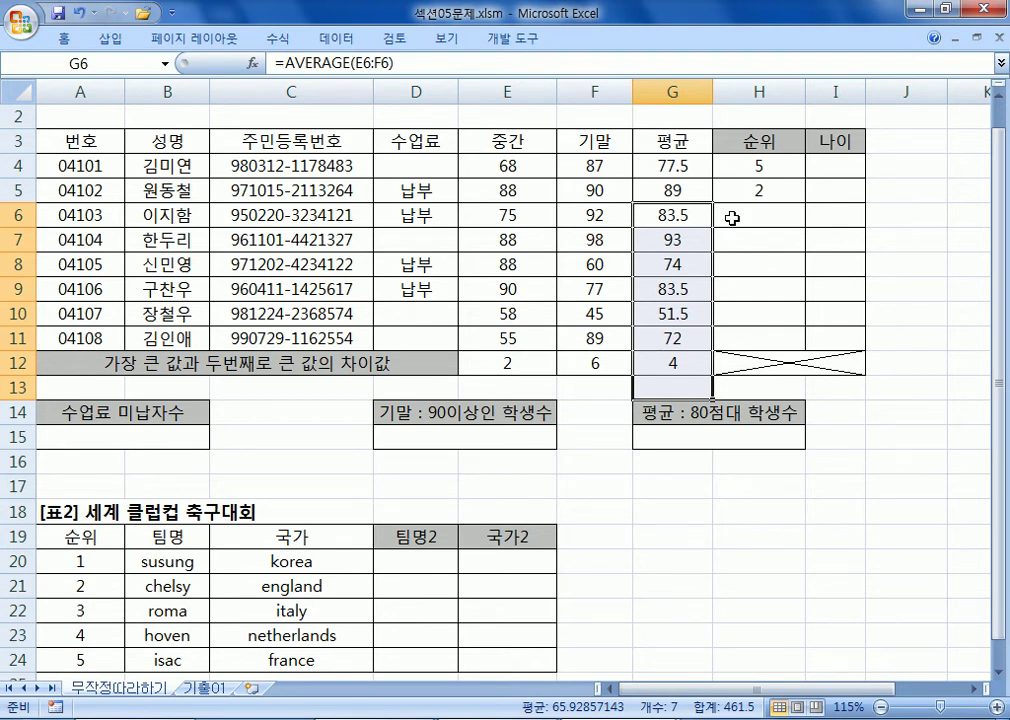
Examine the cells from G10 down to row 17 that a relative RANK formula in H10 would cover
left_click(669, 311)
left_click(722, 316)
left_click(678, 308)
left_click_drag(655, 313, 660, 512)
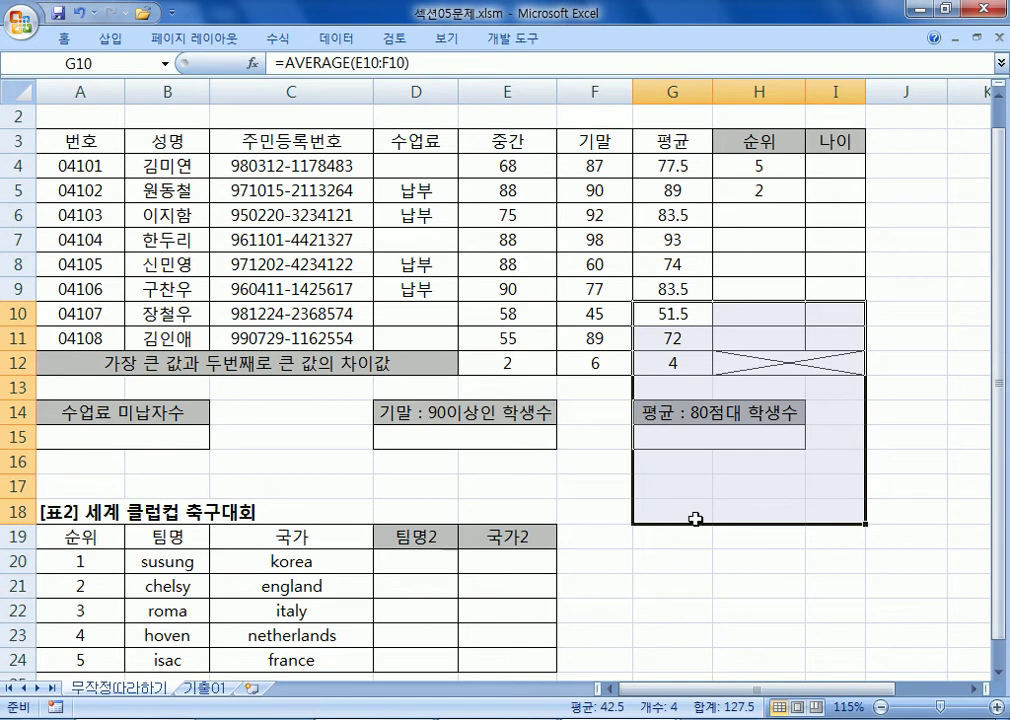
left_click(668, 435)
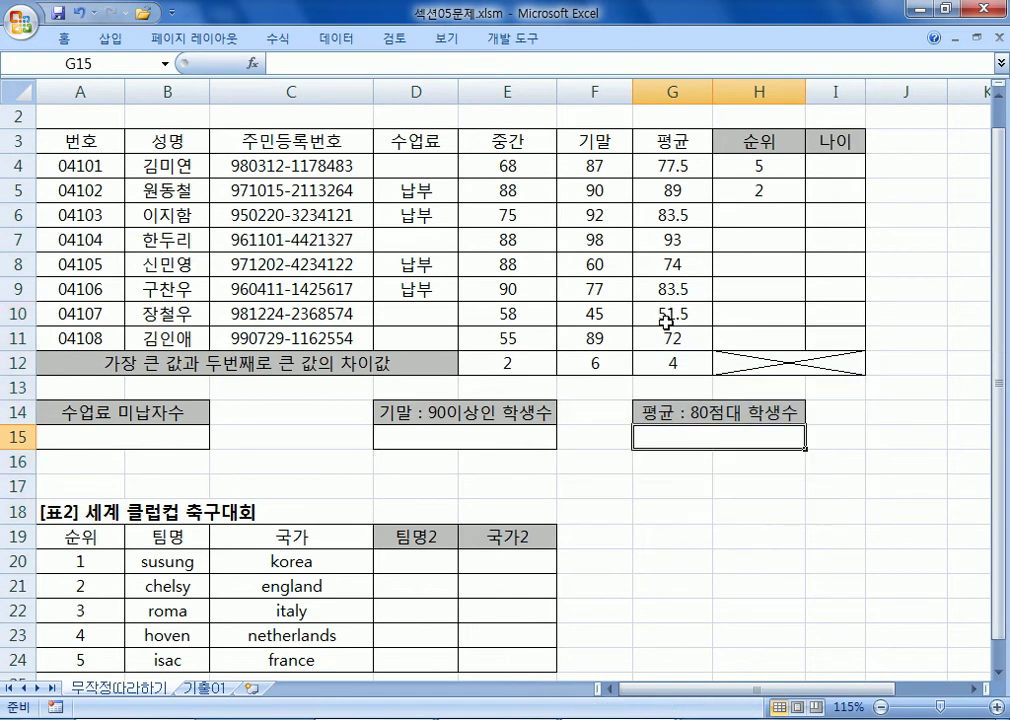
left_click_drag(661, 318, 641, 485)
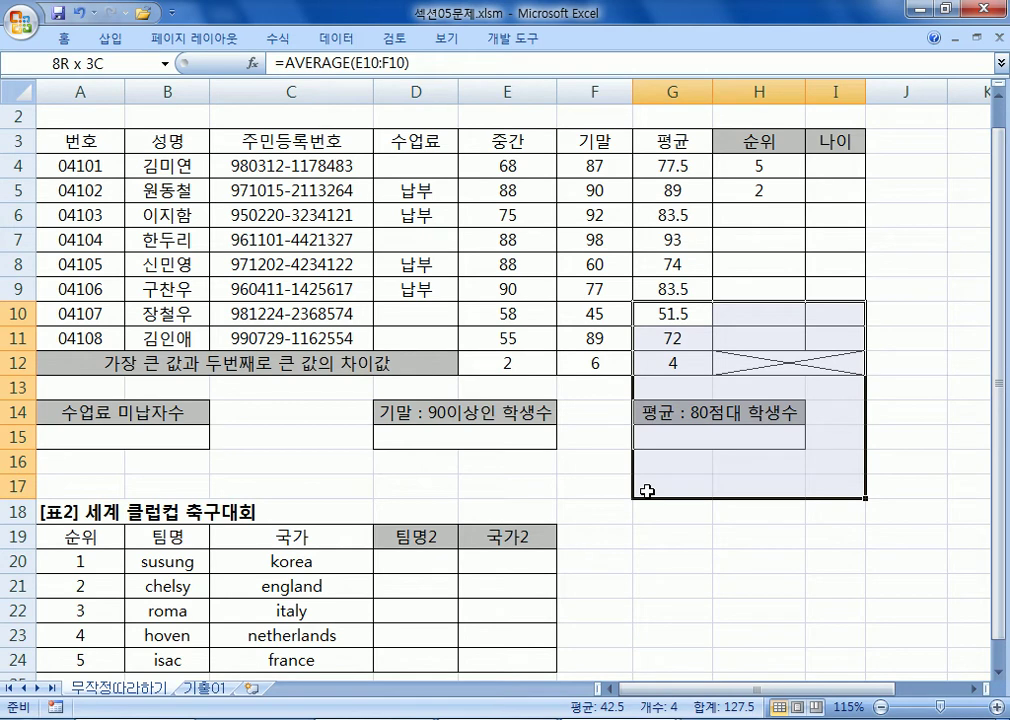
left_click_drag(647, 491, 645, 489)
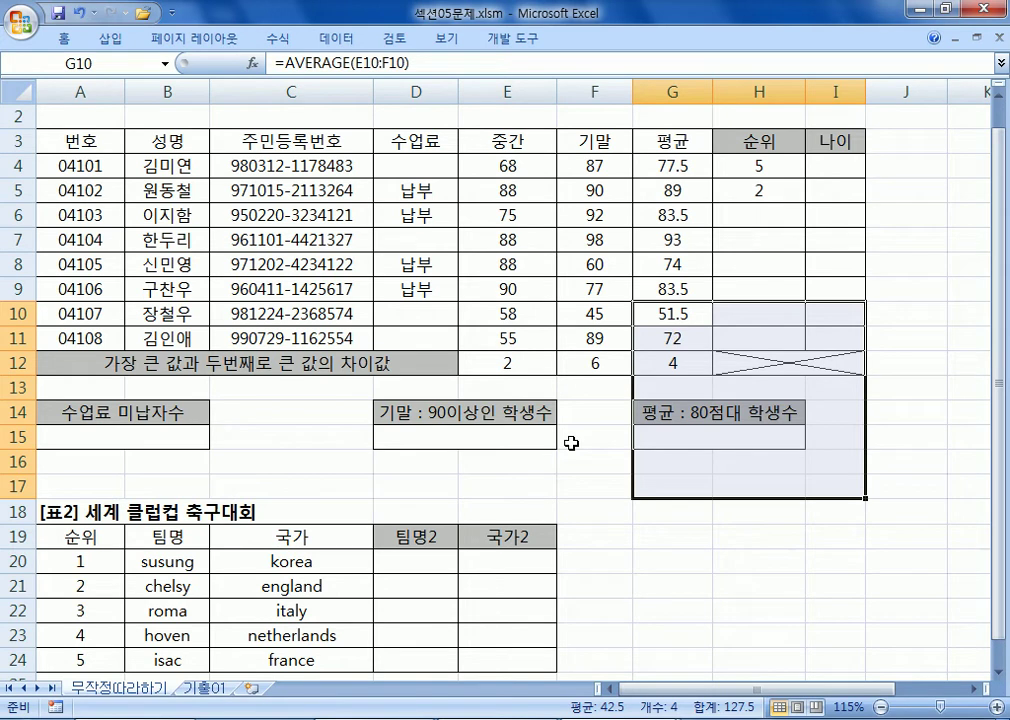
Enter a trial value of 500 in G13 below the averages, and clear it again
left_click(651, 390)
type("500")
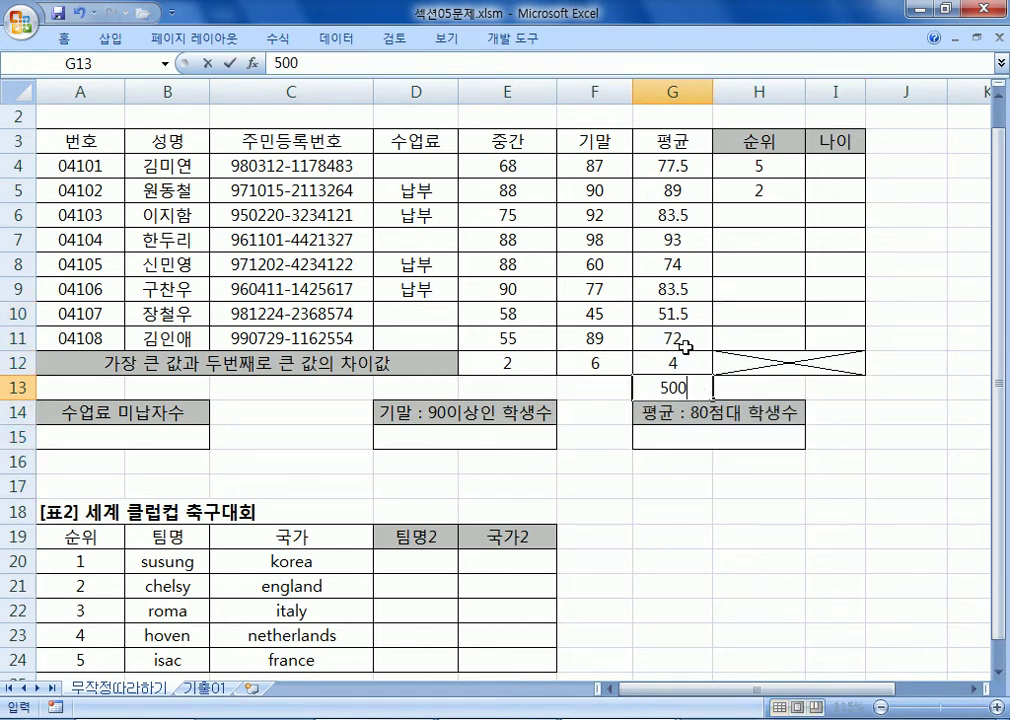
key("Up")
key("Up")
left_click(687, 312)
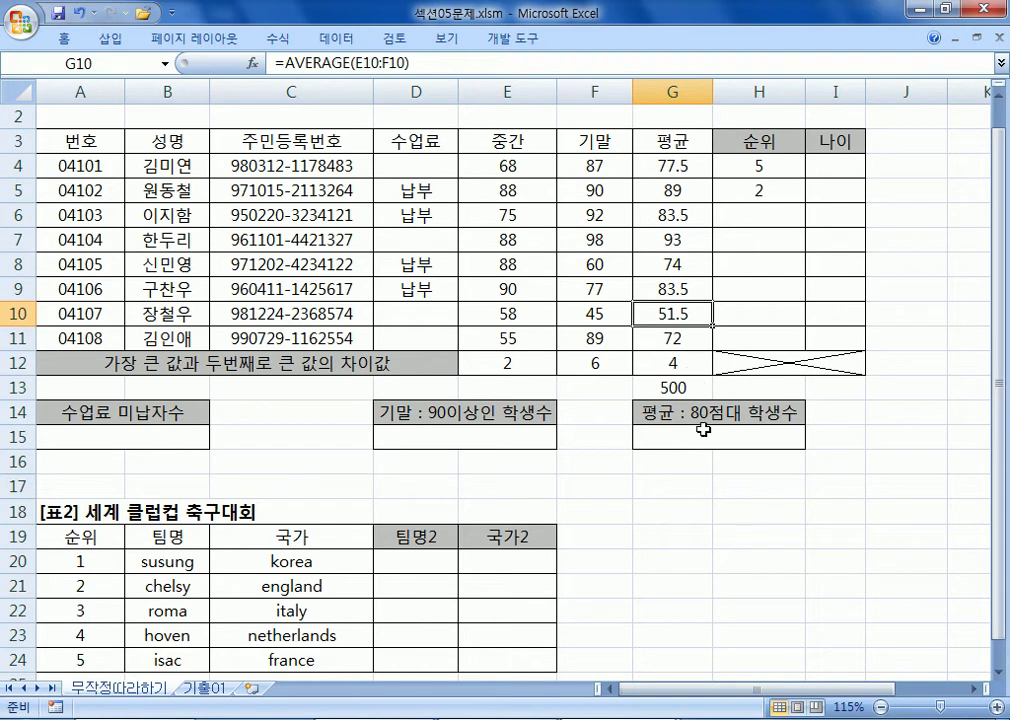
left_click(700, 386)
key("Delete")
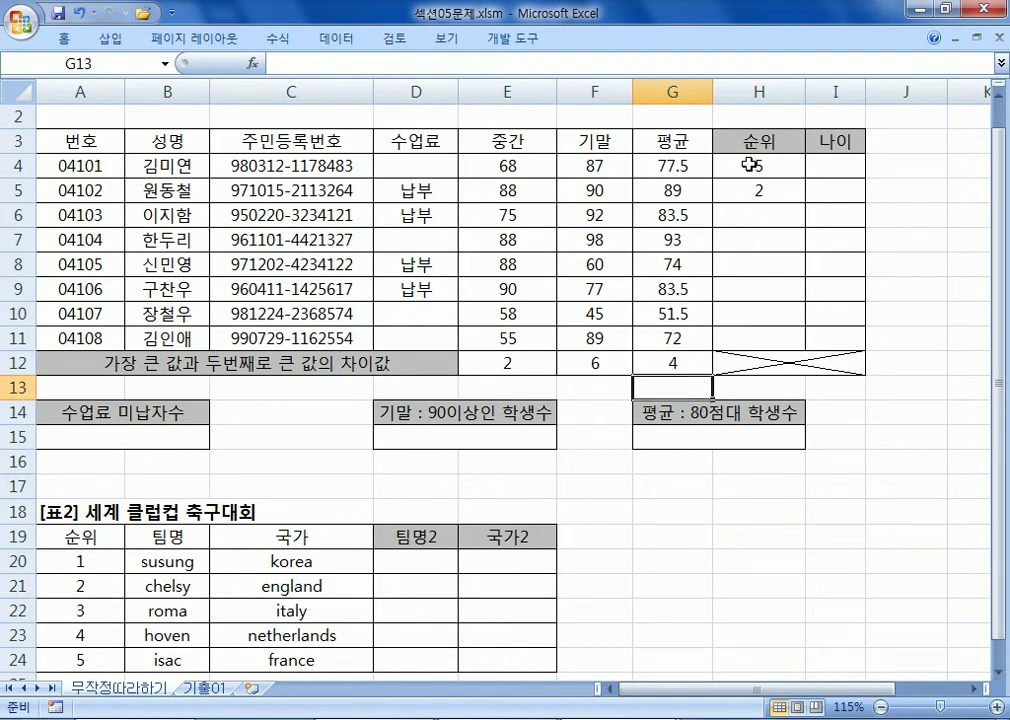
Switch to the Notepad notes and compare the fixed G4:G11 ranges with the shifting ranges in the listed RANK formulas
key("alt+Tab")
scroll(40, 185, "up", 2)
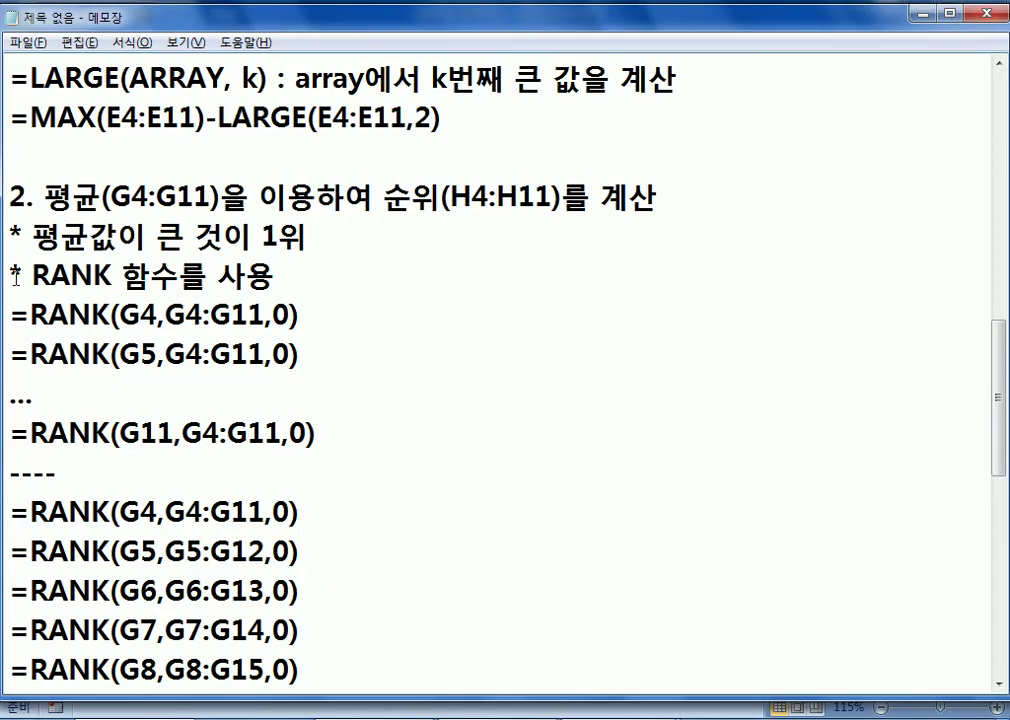
left_click_drag(22, 333, 269, 337)
left_click_drag(166, 316, 265, 316)
left_click_drag(166, 354, 248, 354)
left_click_drag(181, 433, 283, 433)
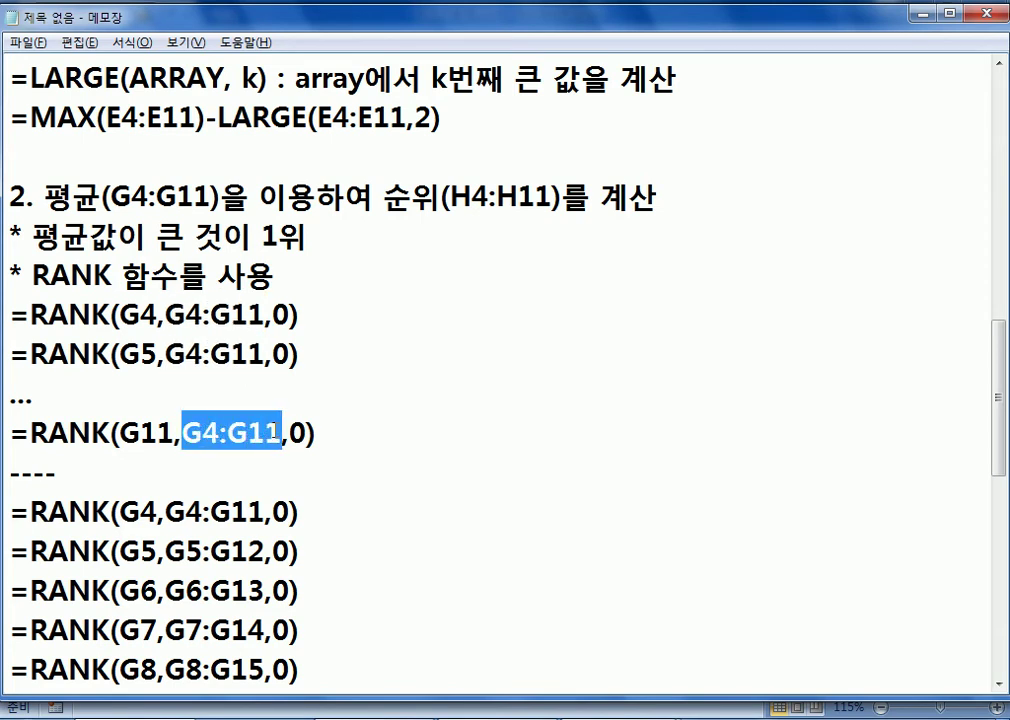
scroll(283, 433, "down", 2)
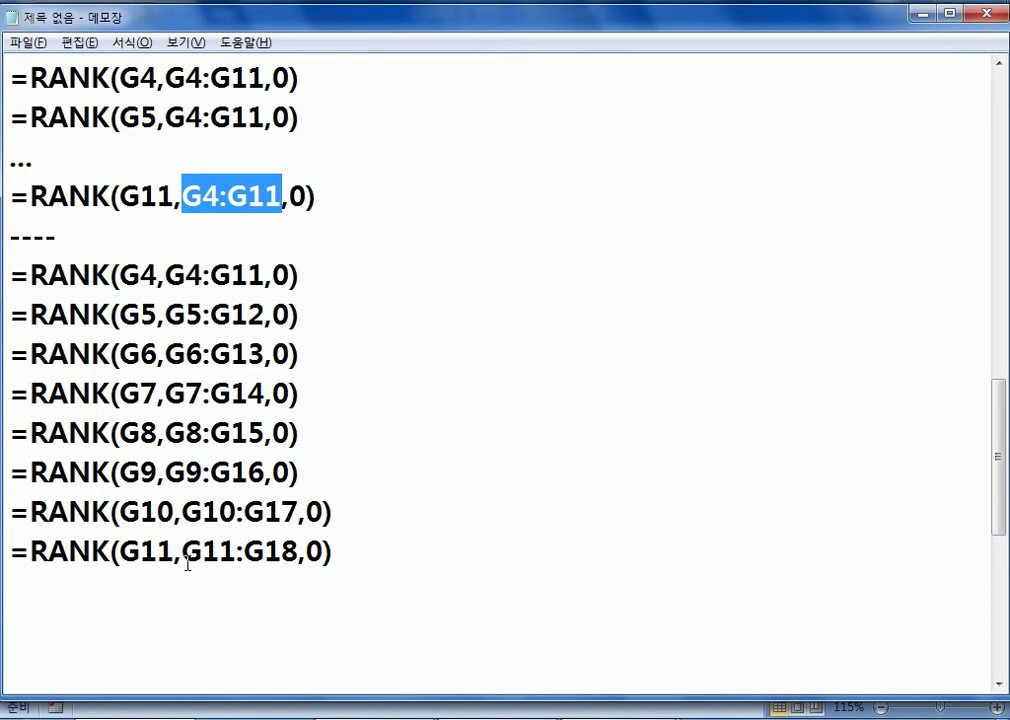
Switch back to Excel and clear the ranks from H4:H5
key("alt+Tab")
left_click_drag(757, 166, 761, 186)
key("Delete")
Begin a RANK formula in H4 with G4 as the number and G4:G11 as the reference range
left_click(757, 164)
type("=")
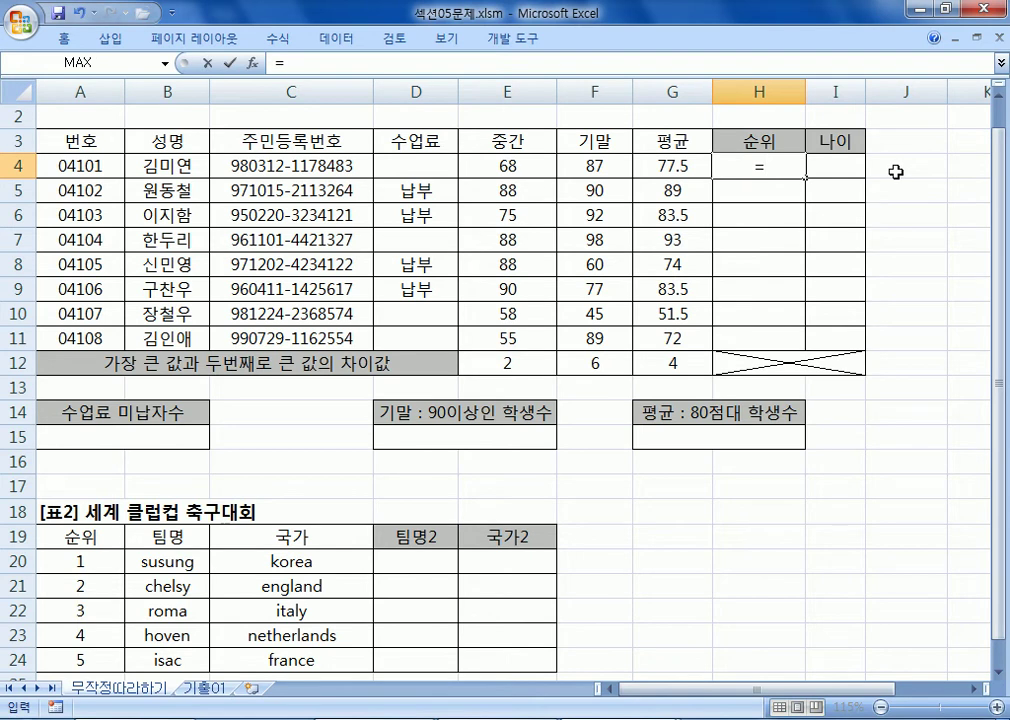
type("RANK")
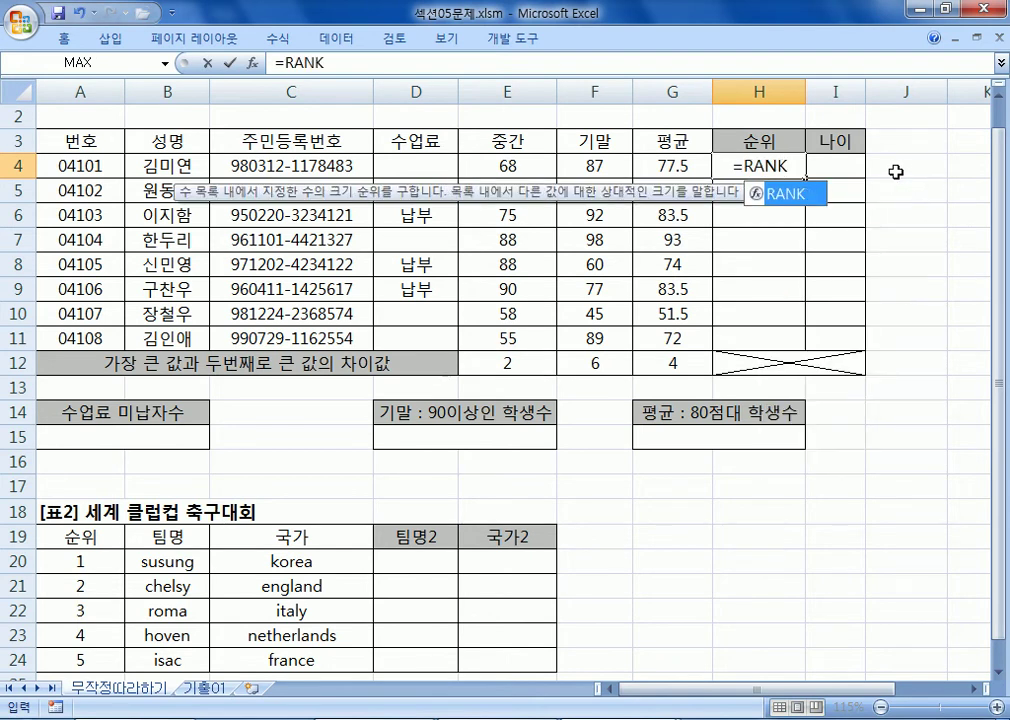
type("(")
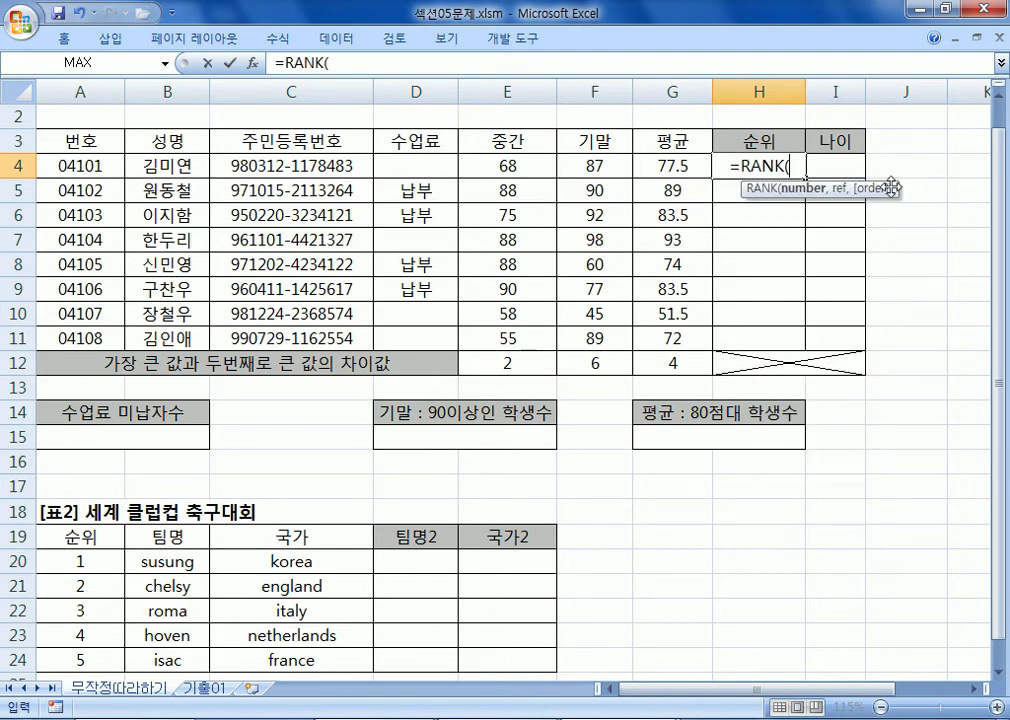
left_click(675, 164)
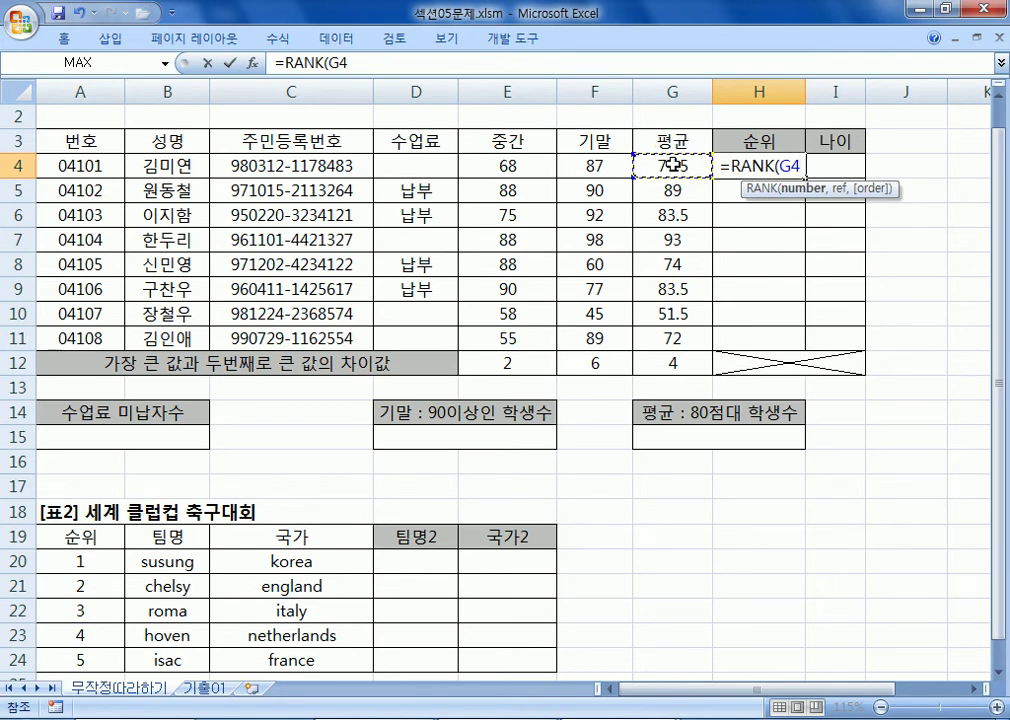
type(",")
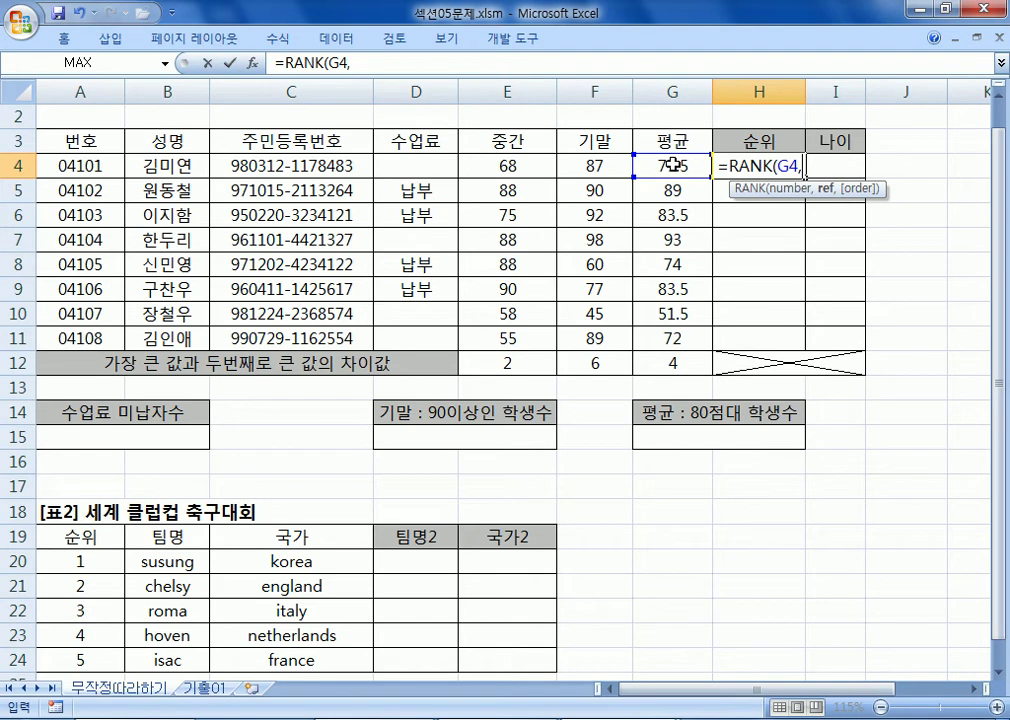
left_click_drag(649, 163, 653, 346)
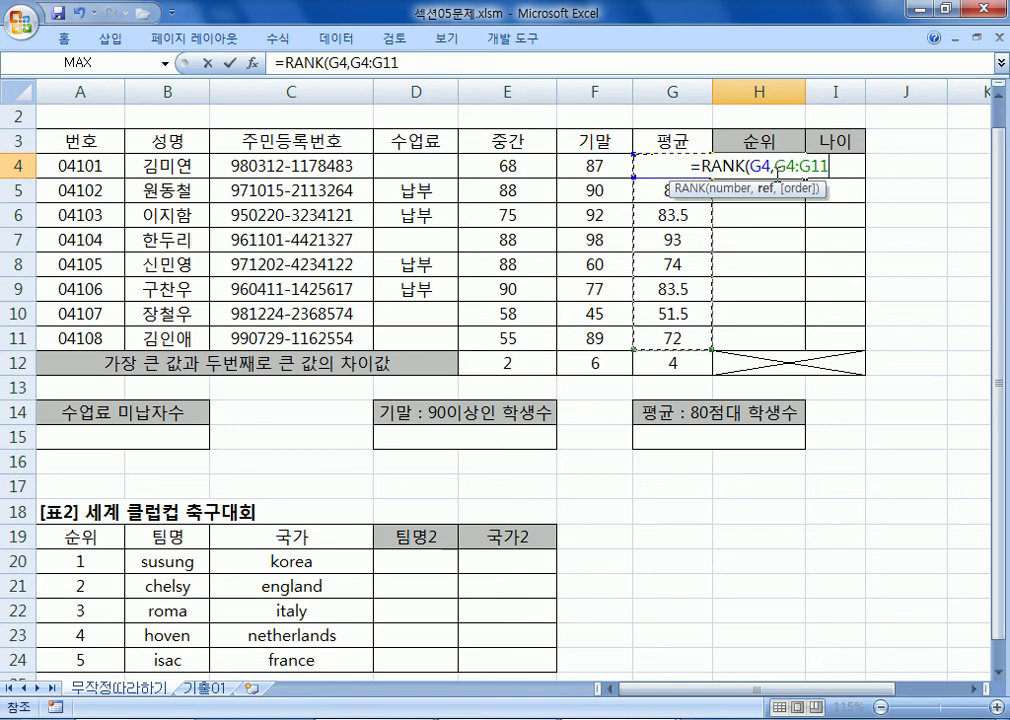
Make the reference range absolute as $G$4:$G$11, and complete H4's formula with descending order 0
left_click_drag(776, 166, 811, 166)
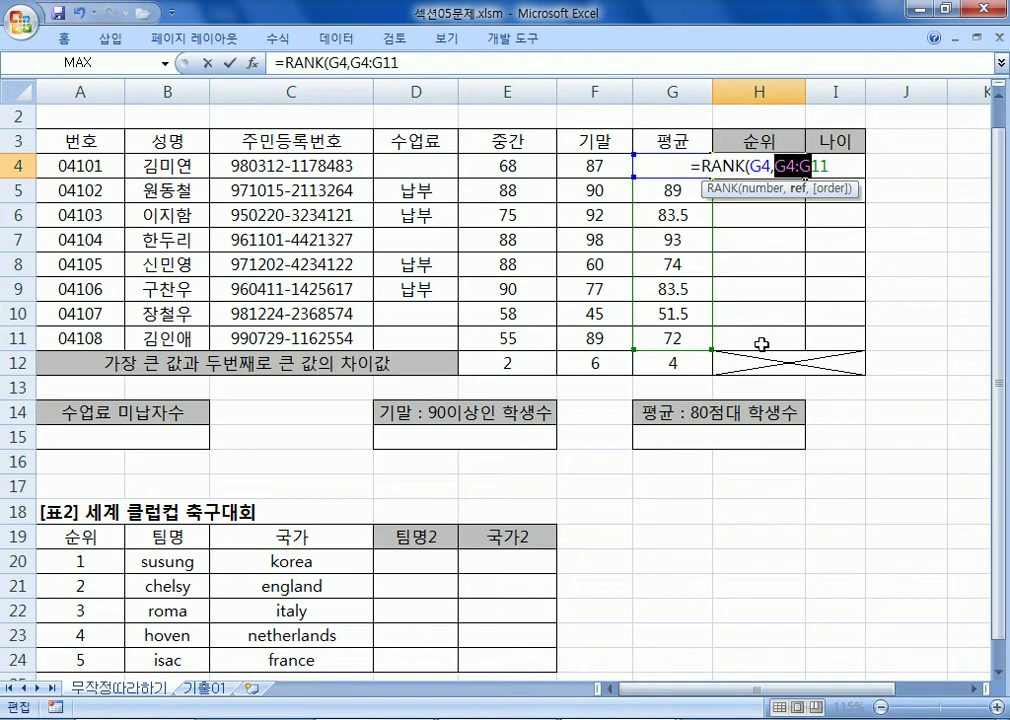
key("F4")
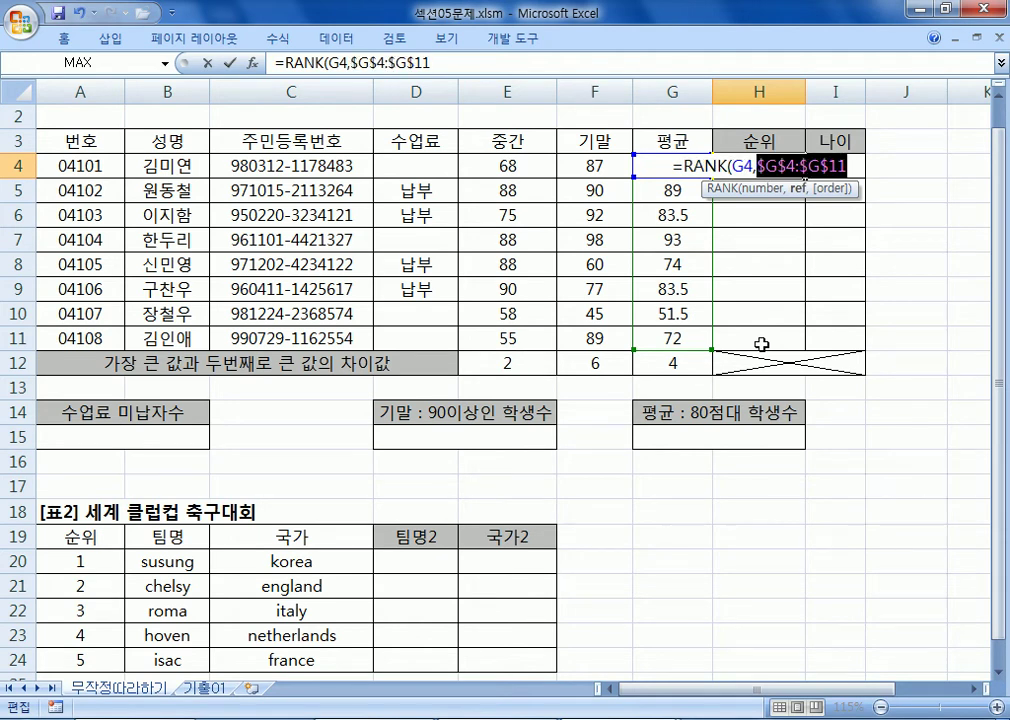
left_click(853, 165)
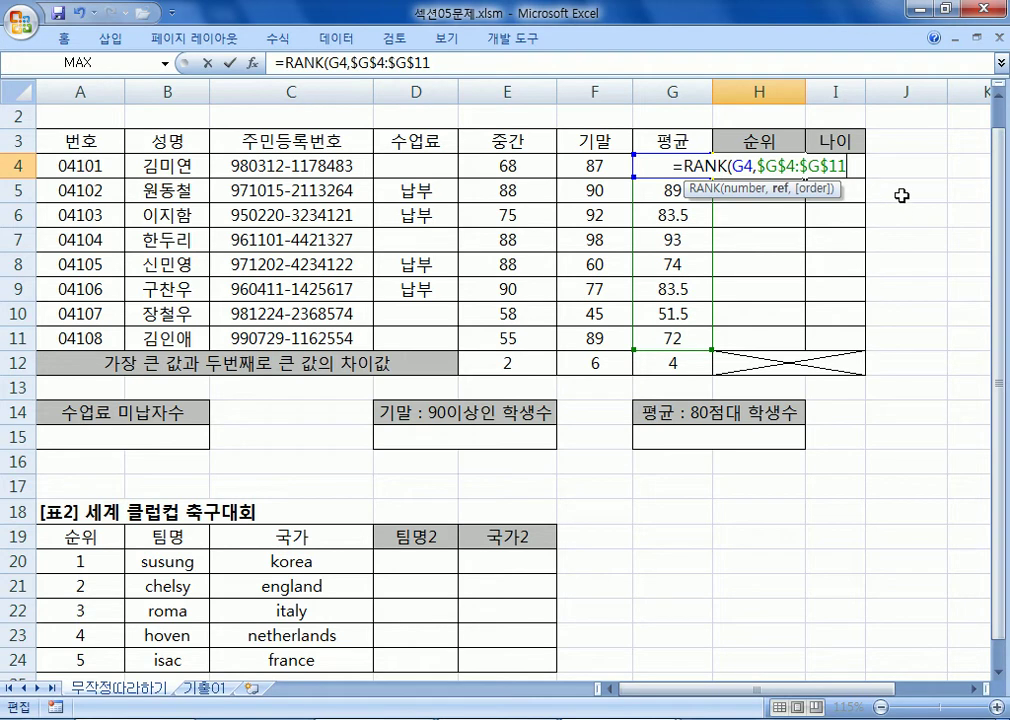
type(",")
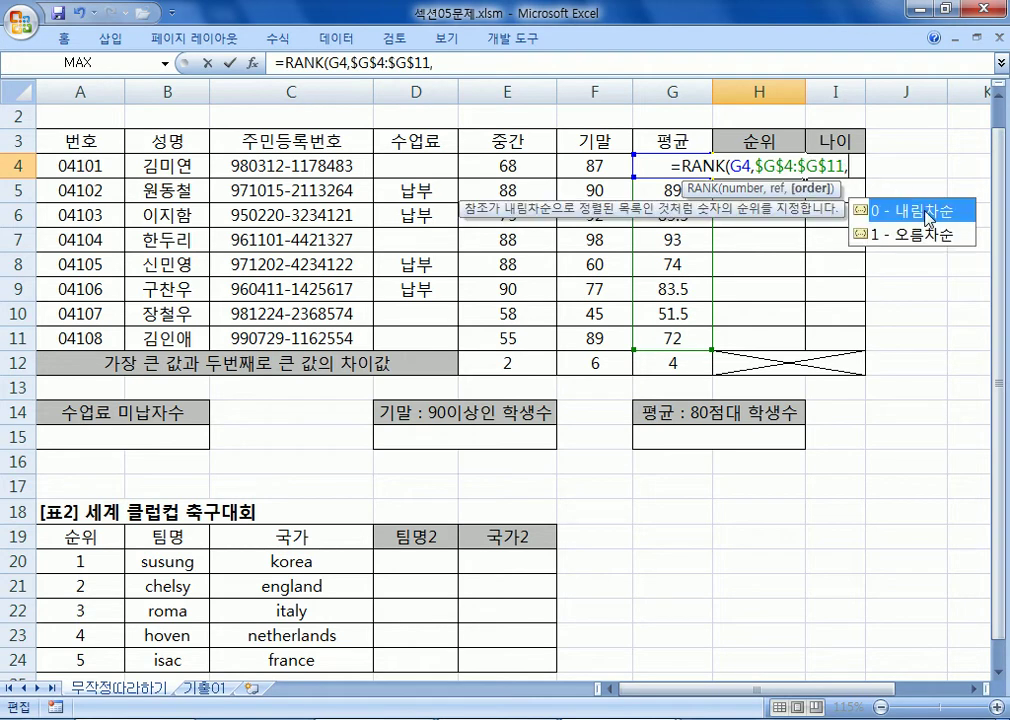
double_click(926, 212)
type(")")
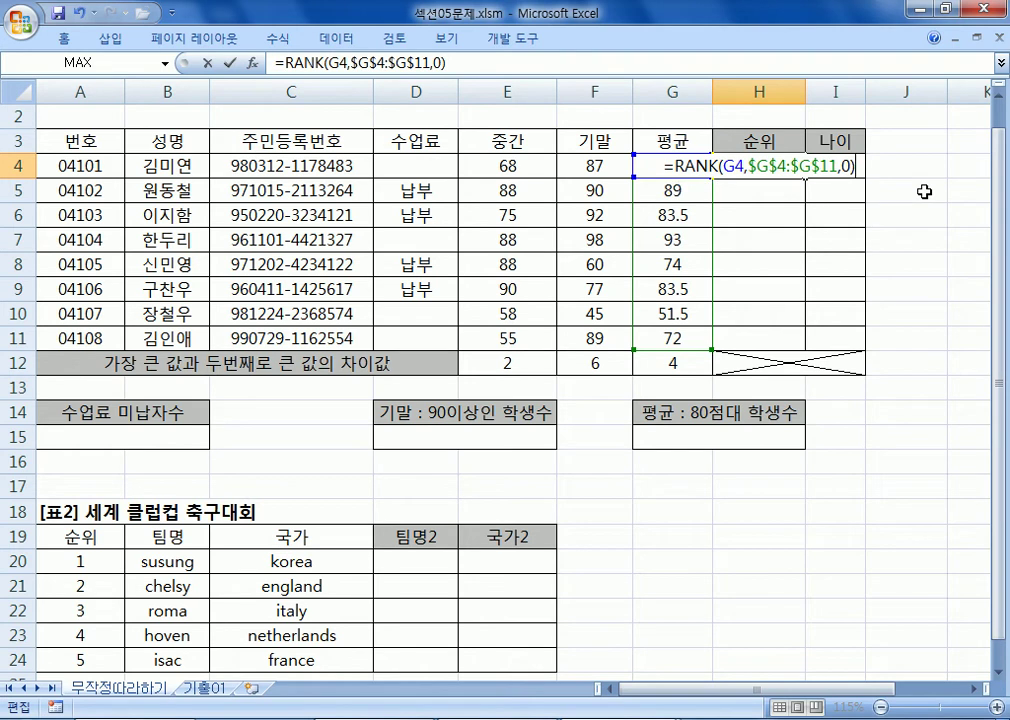
key("Return")
Review H4's RANK formula, and fill it down through H11
left_click(769, 165)
left_click(462, 62)
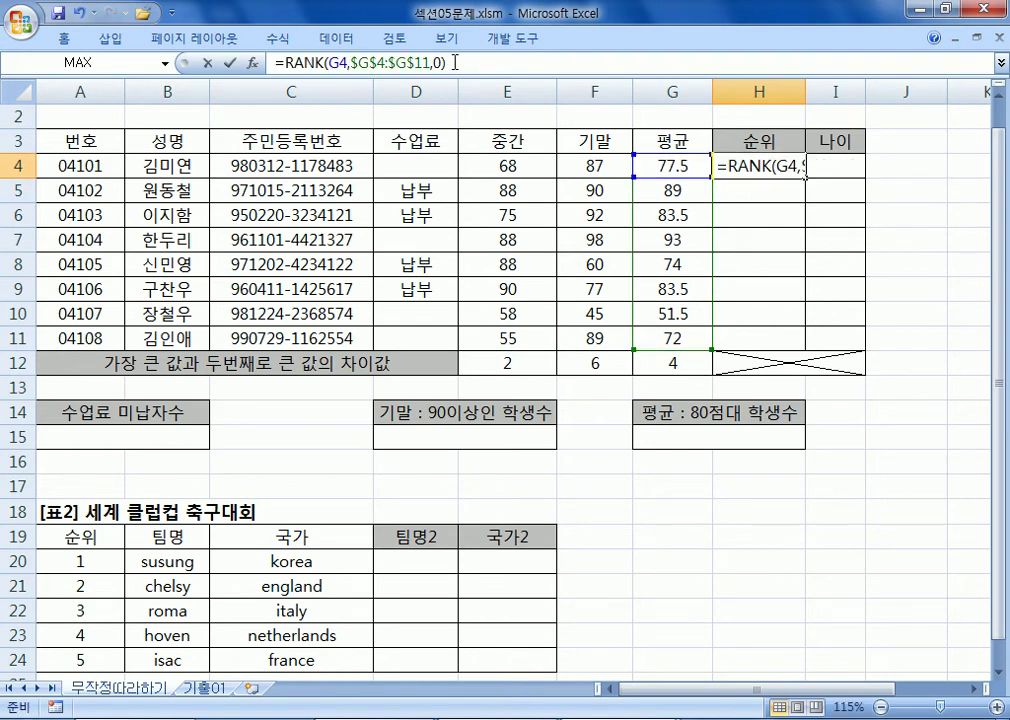
left_click_drag(462, 62, 212, 62)
key("Escape")
left_click_drag(806, 177, 806, 338)
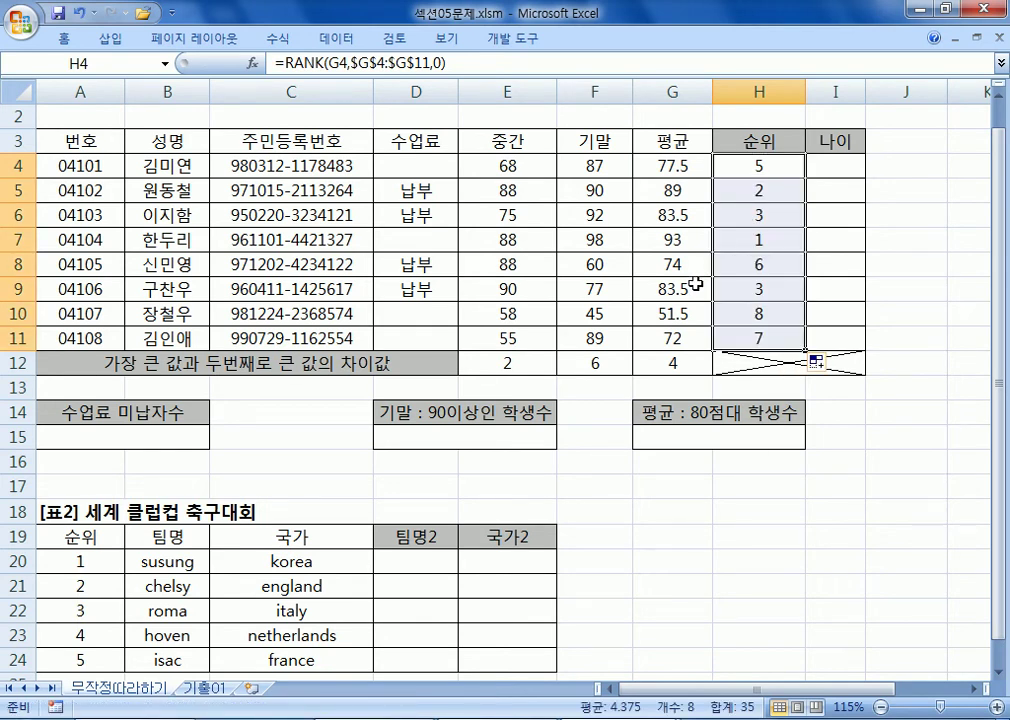
Switch to Notepad and add a "---" separator line below the last RANK formula
key("alt+Tab")
left_click(397, 618)
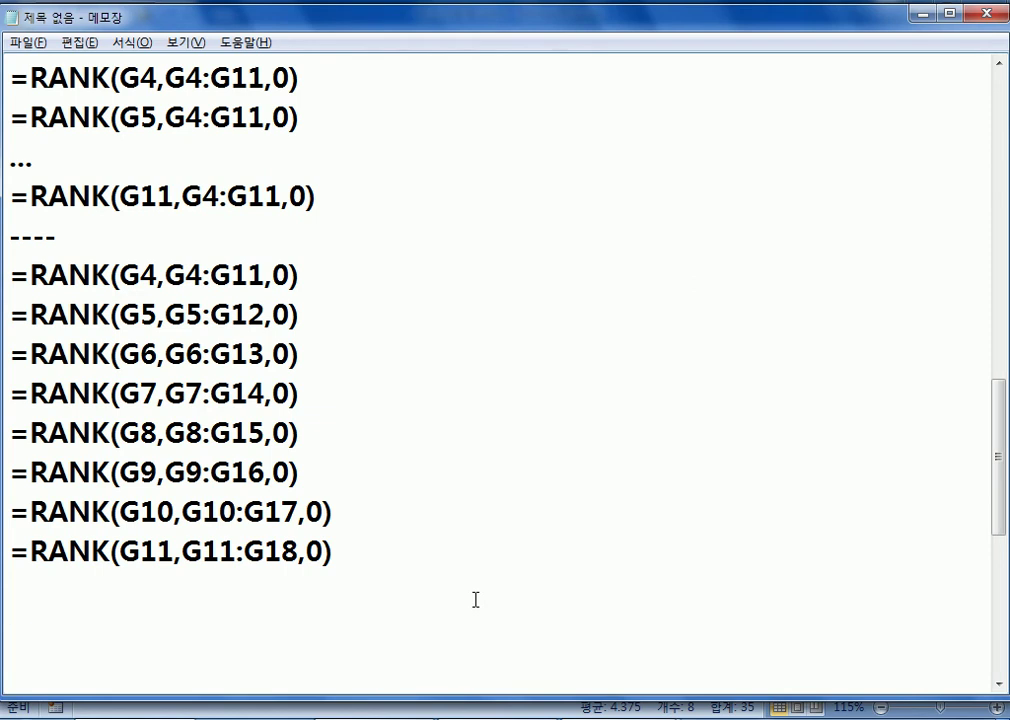
type("---")
key("BackSpace")
key("BackSpace")
key("BackSpace")
type("---")
key("Return")
Below the separator, write "석차를 구하려는 항목이 8개가 있다. 이때, 8번 직접 계산해보면 오류없이 정확한 답을 구할 수 있다."
type("ㅅ석차를 구하")
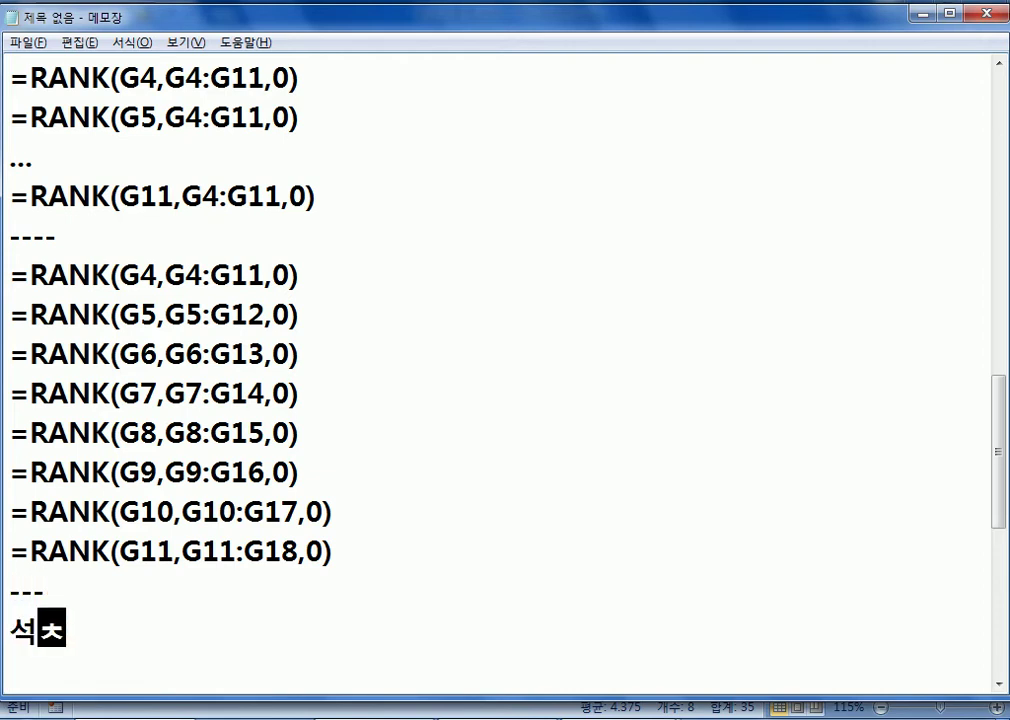
type("려는")
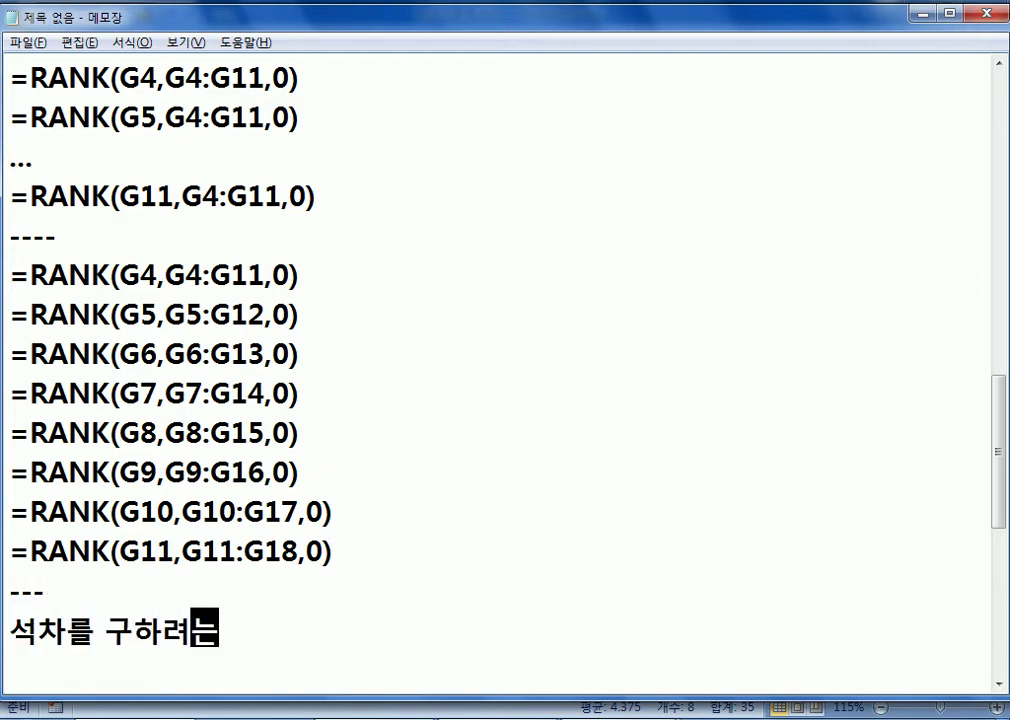
type(" 항목이 8개가 있다. 이ㄷ")
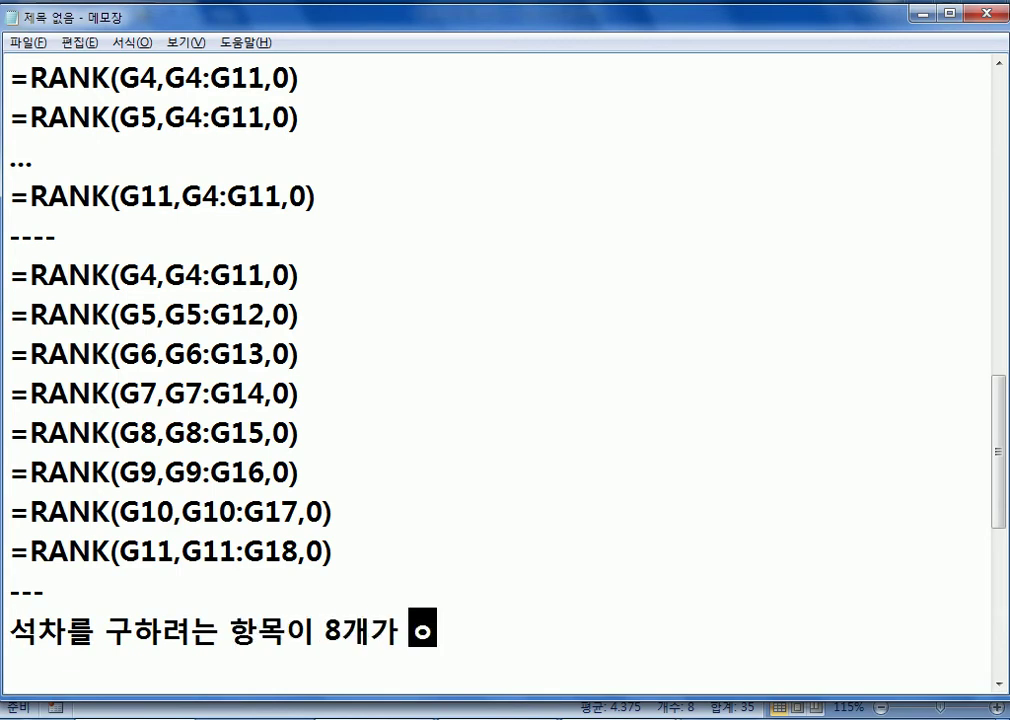
type("ㅐ, 8번")
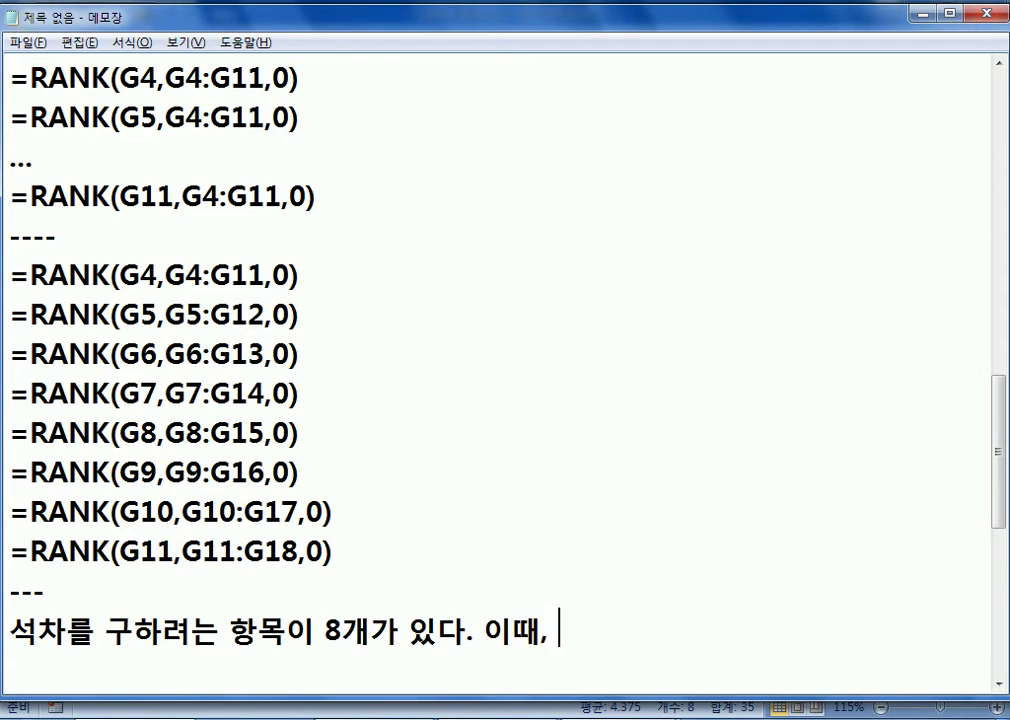
type(" 직접")
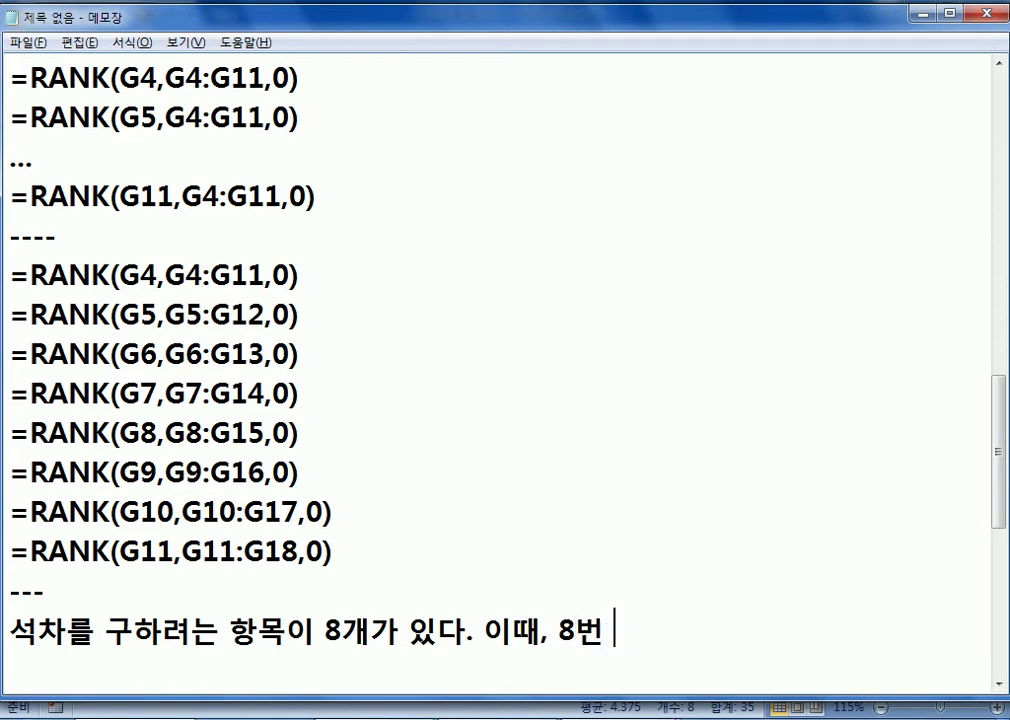
type(" 계산해보면")
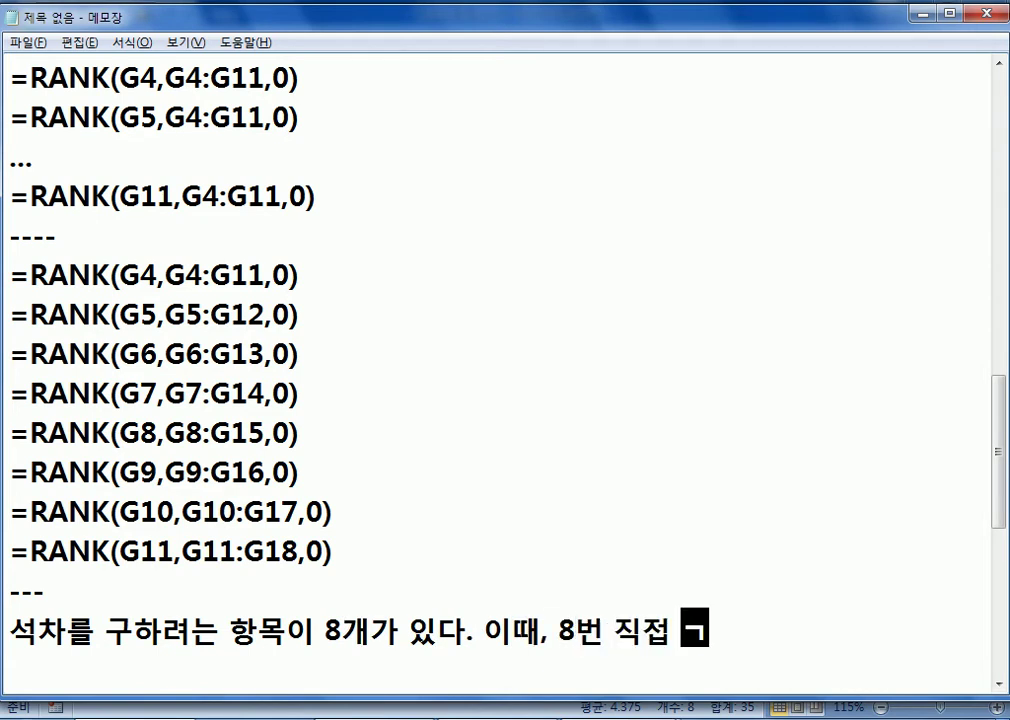
type(" 오류없이 ㅈ")
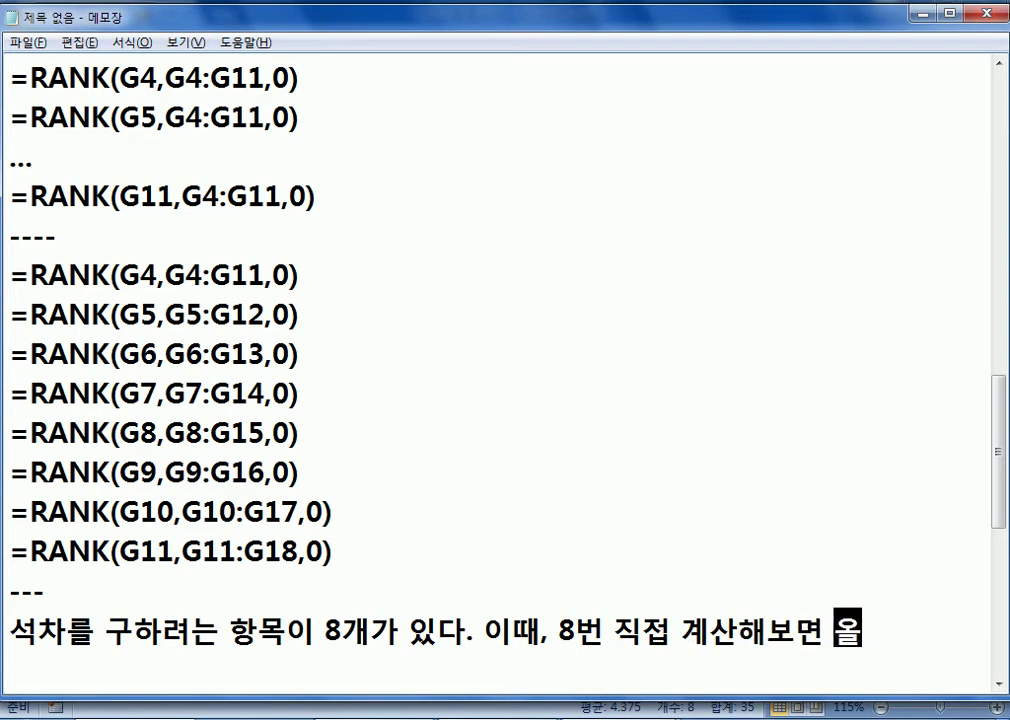
type("정확한 답")
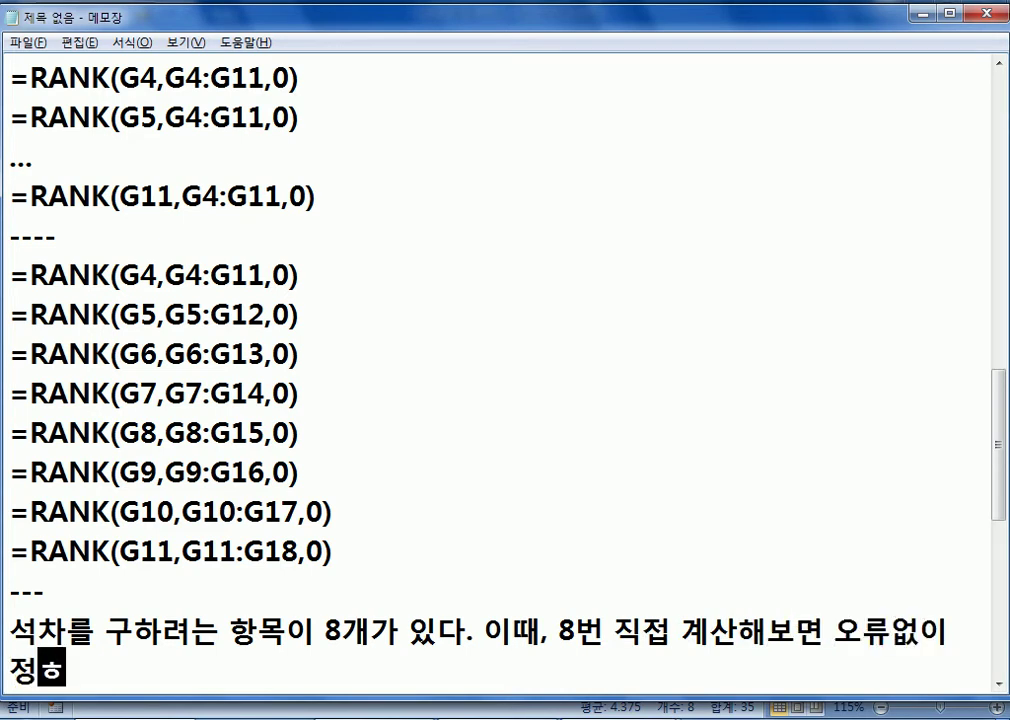
type("을 구")
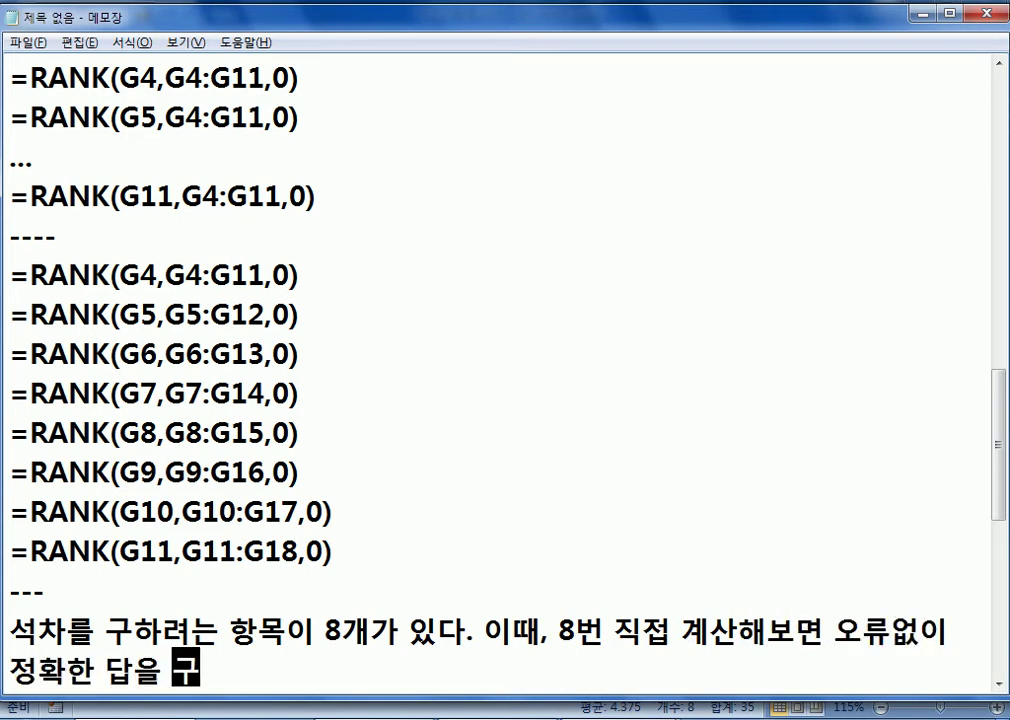
type("할 수 있다.")
key("Return")
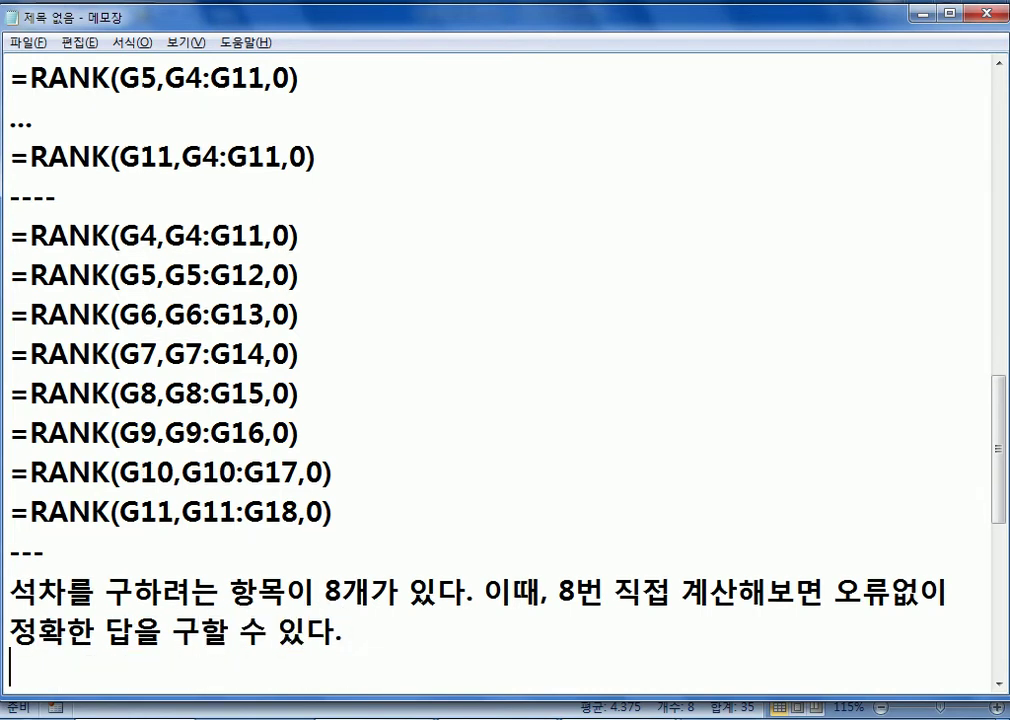
On the new line, start a note reading "* 한개를 먼저 계산한 후에, 자동채우기를 했더니"
scroll(543, 580, "down", 4)
scroll(543, 580, "up", 1)
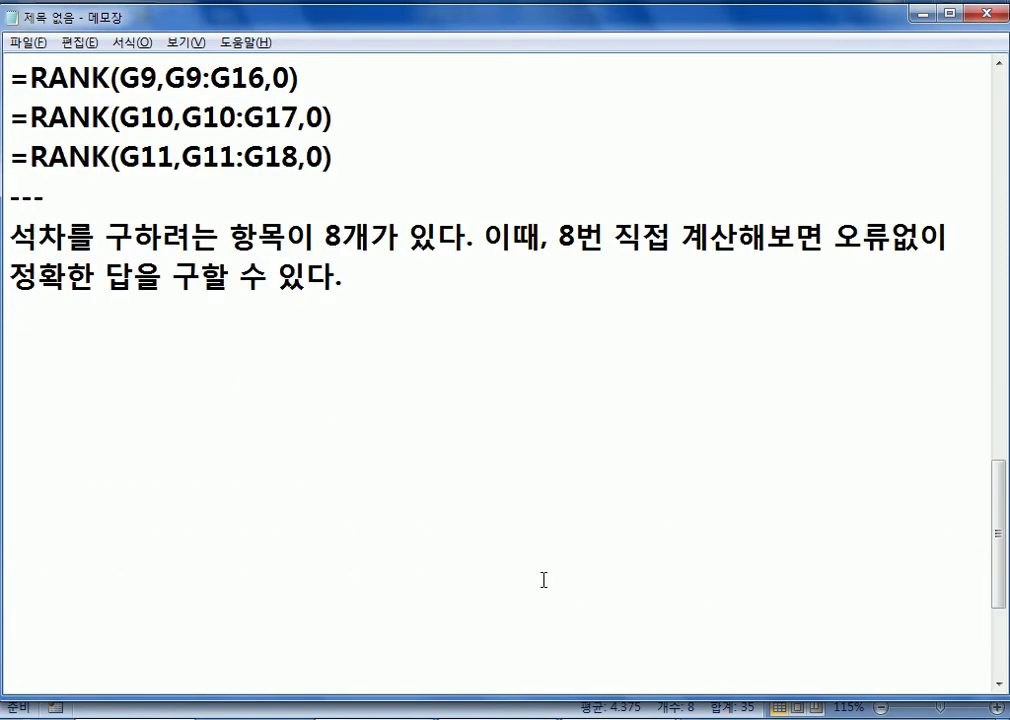
type("*")
type(" 한개를")
type(" 먼저 계산하")
type("ㄴ 후에, 잡")
type("동채우기를 해")
type("ㅆ더니")
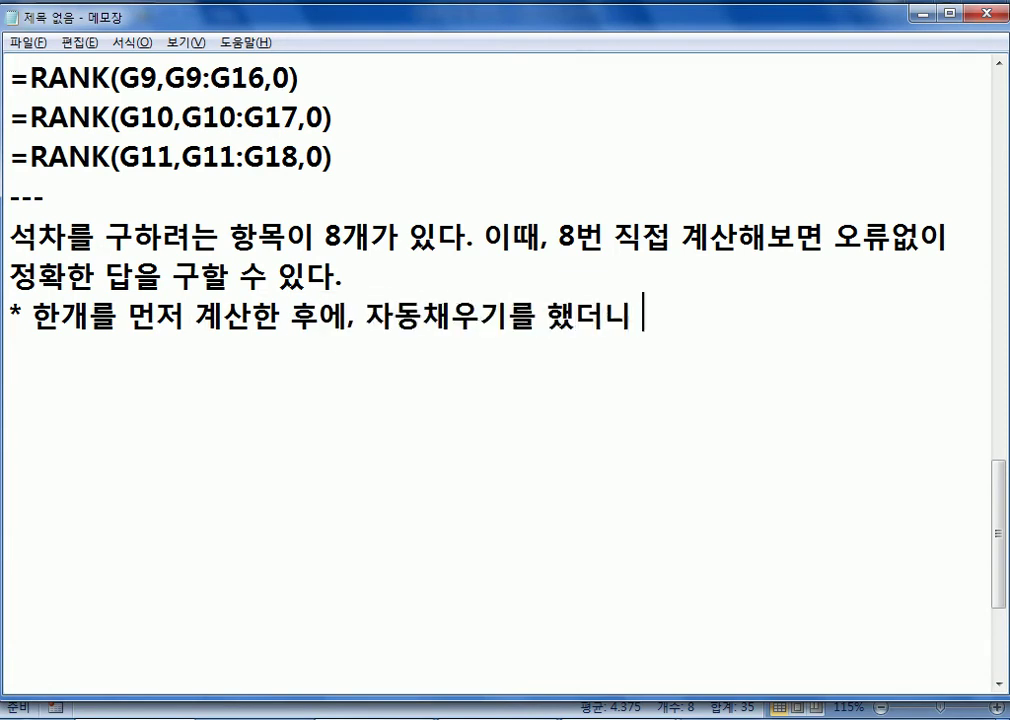
Complete the auto-fill note with "답이 이상하게 또는 다른 답이 나올 수 있다."
type(" 답이 ")
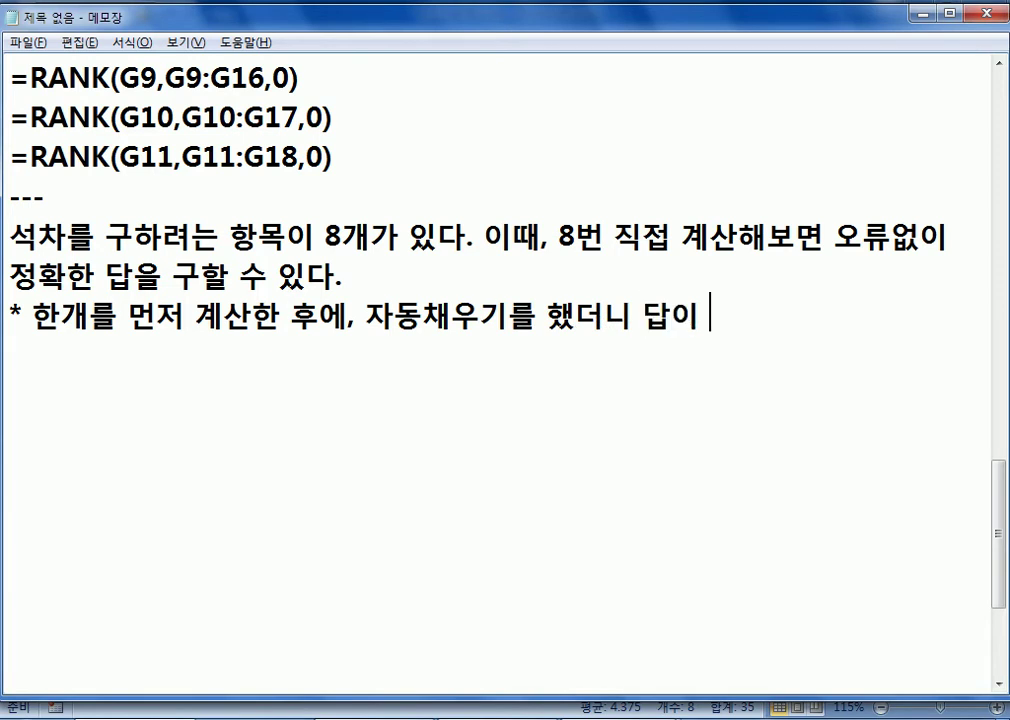
type("이상하게,")
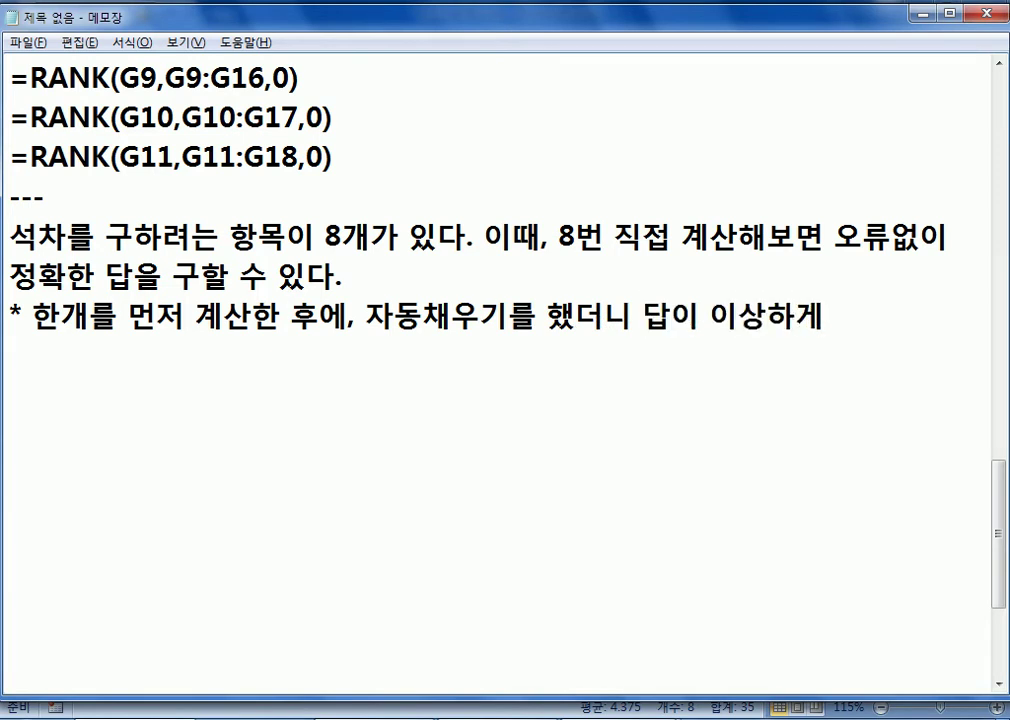
type("도")
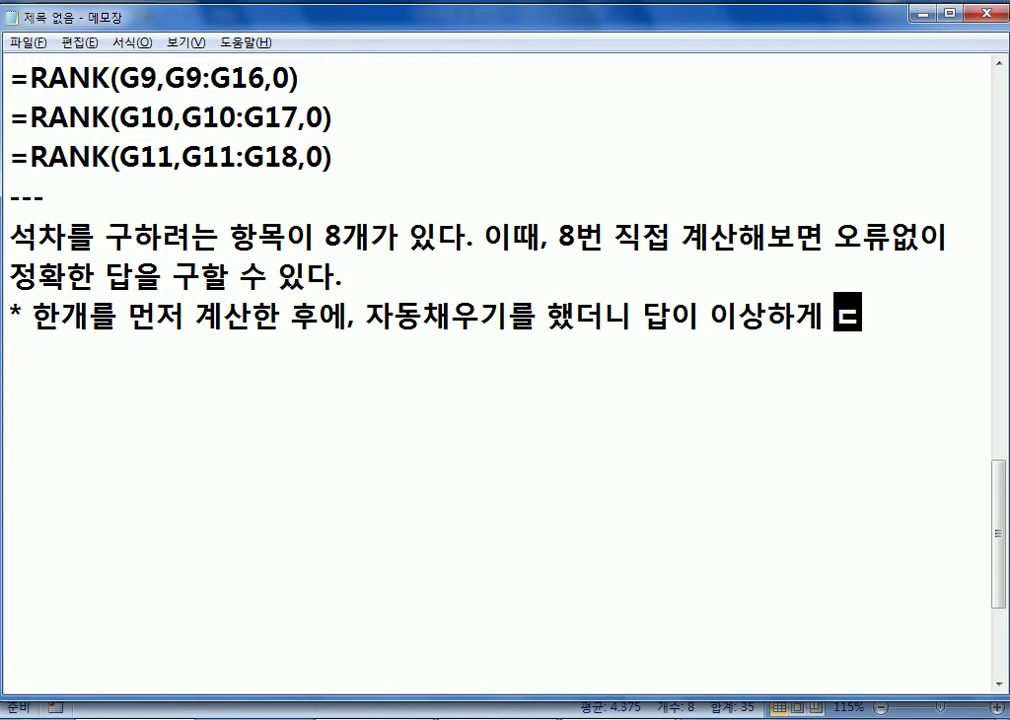
key("BackSpace")
key("BackSpace")
type("또ㄴ는 다른 답")
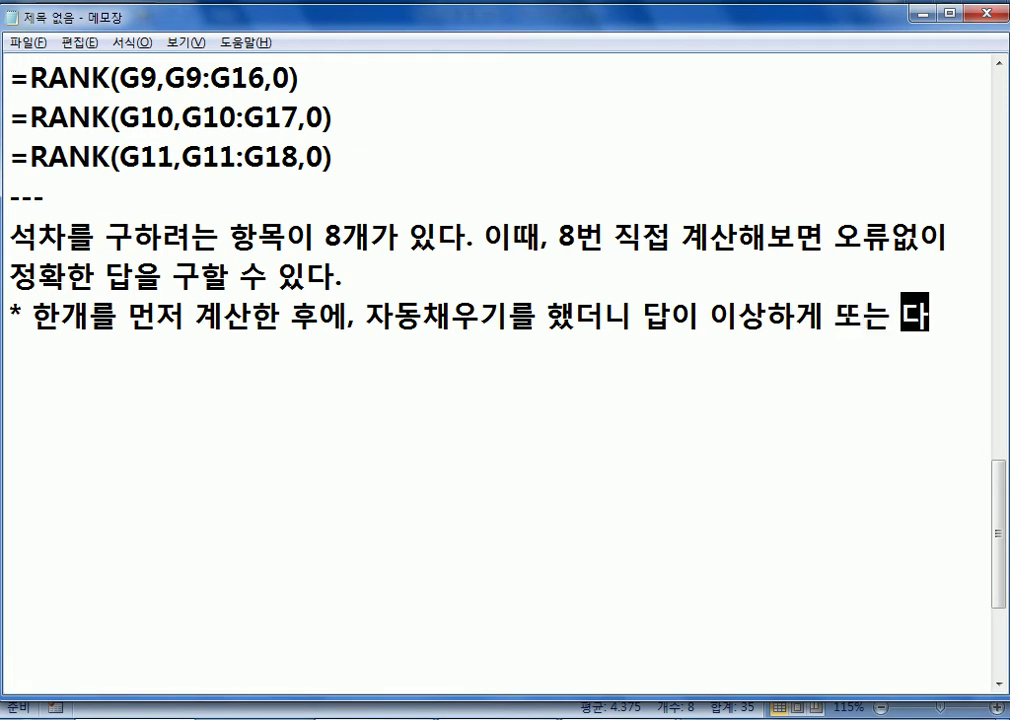
type("이 나")
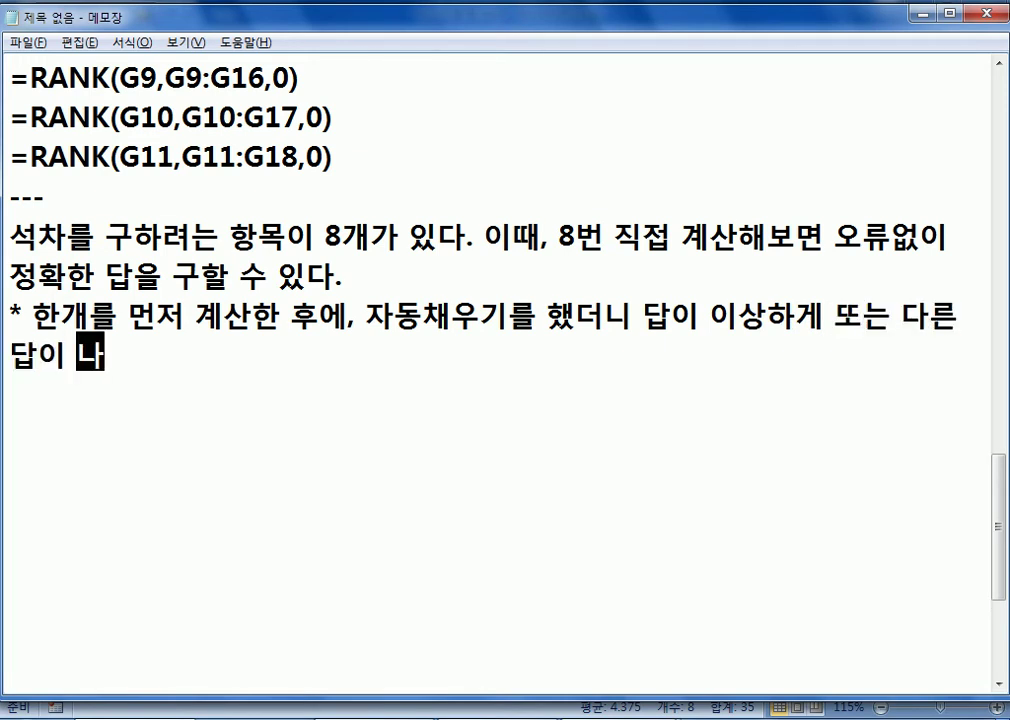
type("올 수 있다.")
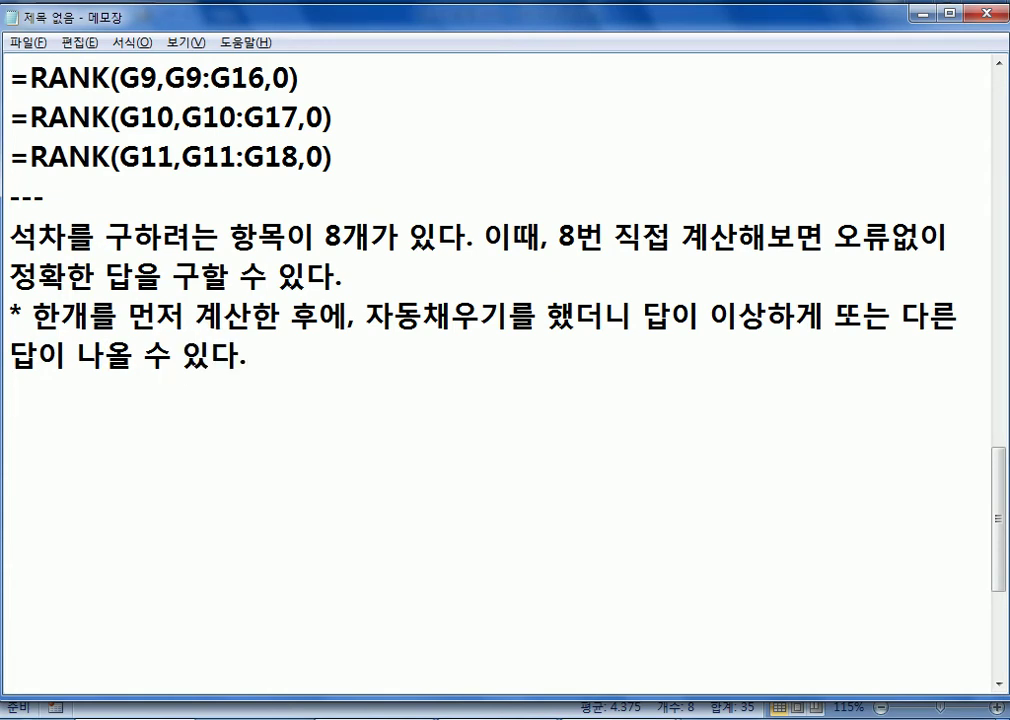
Add a line giving the reason: "* 이유는 상대적 계산과 절대적 계산에 의한 오류발생이다."
key("Return")
type("* 이유")
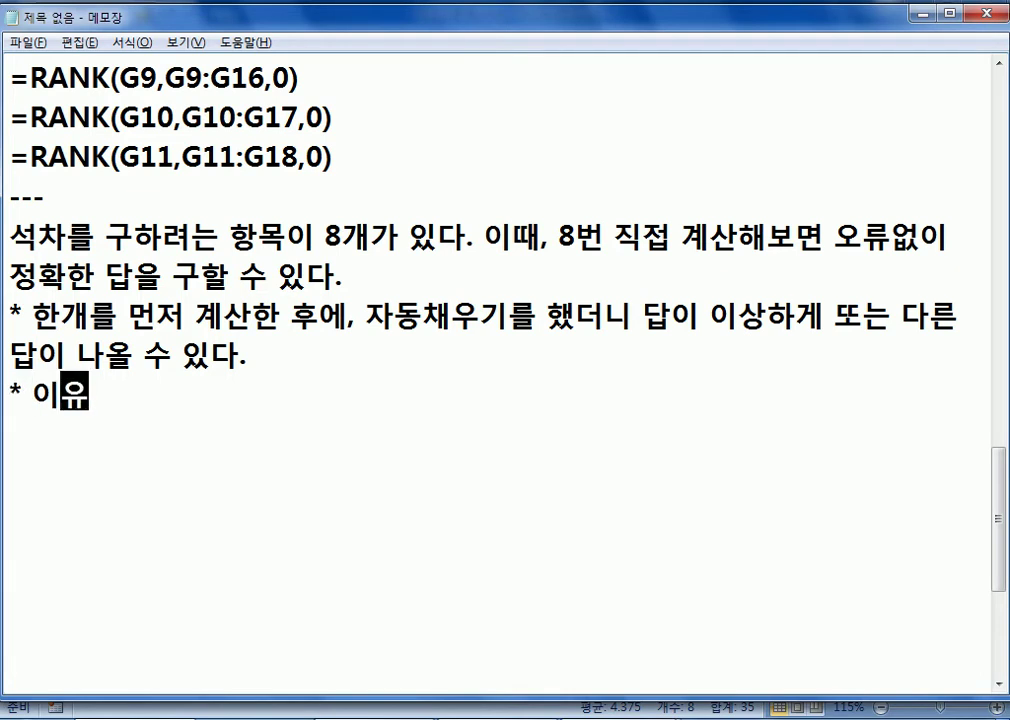
type("는 상대")
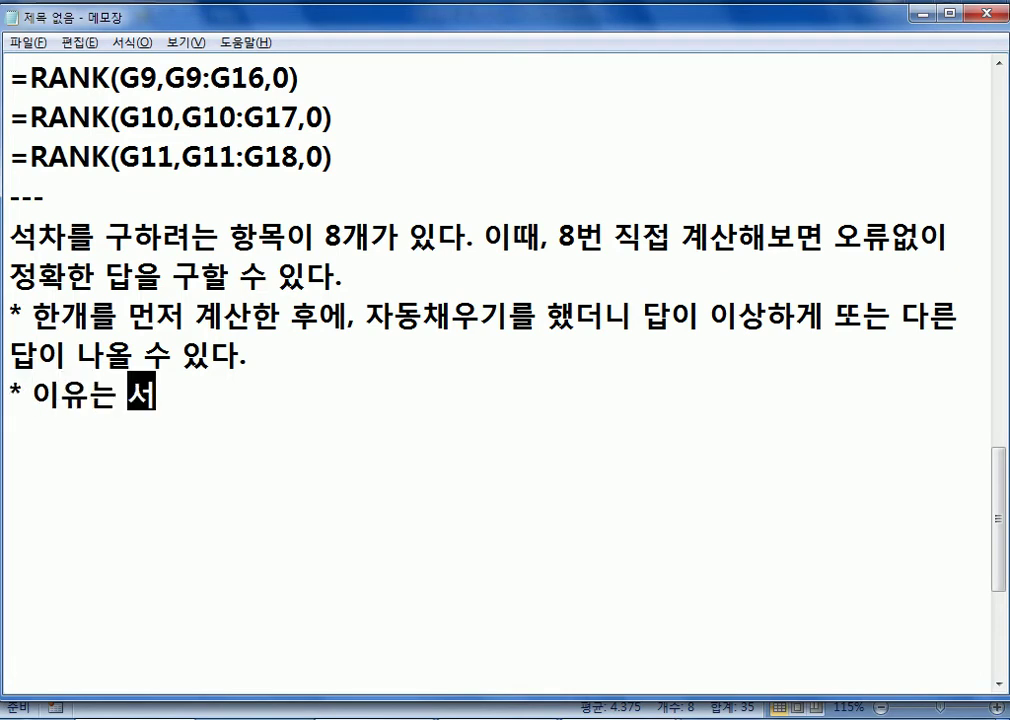
type("적 계산고")
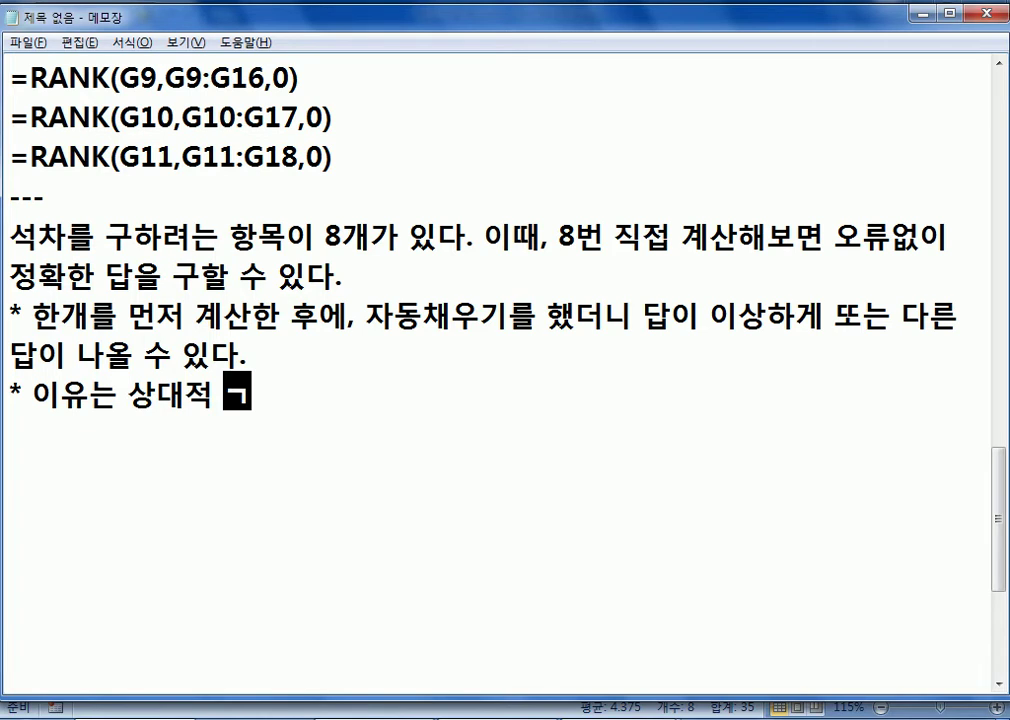
type("과 ")
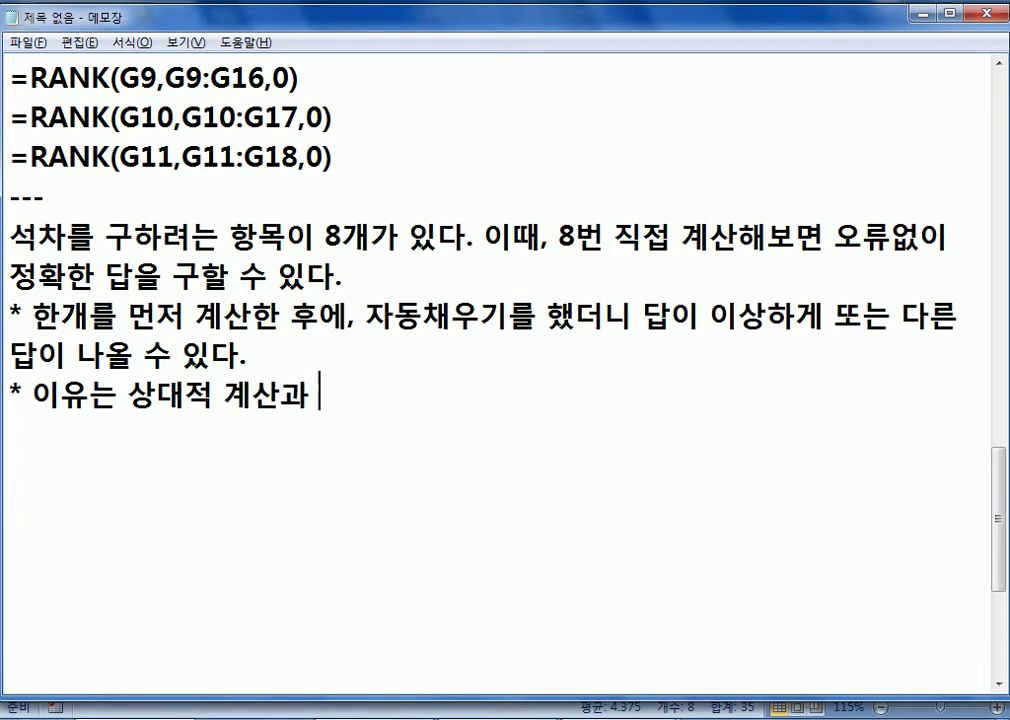
type("절대저적 계")
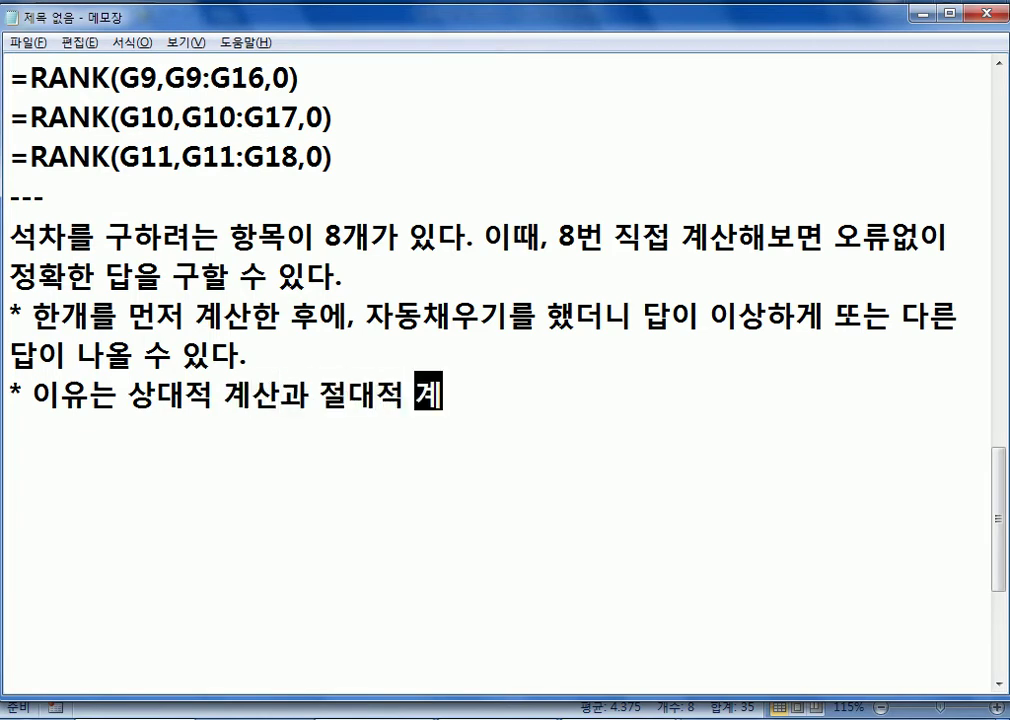
type("산ㅇ에 의한 ")
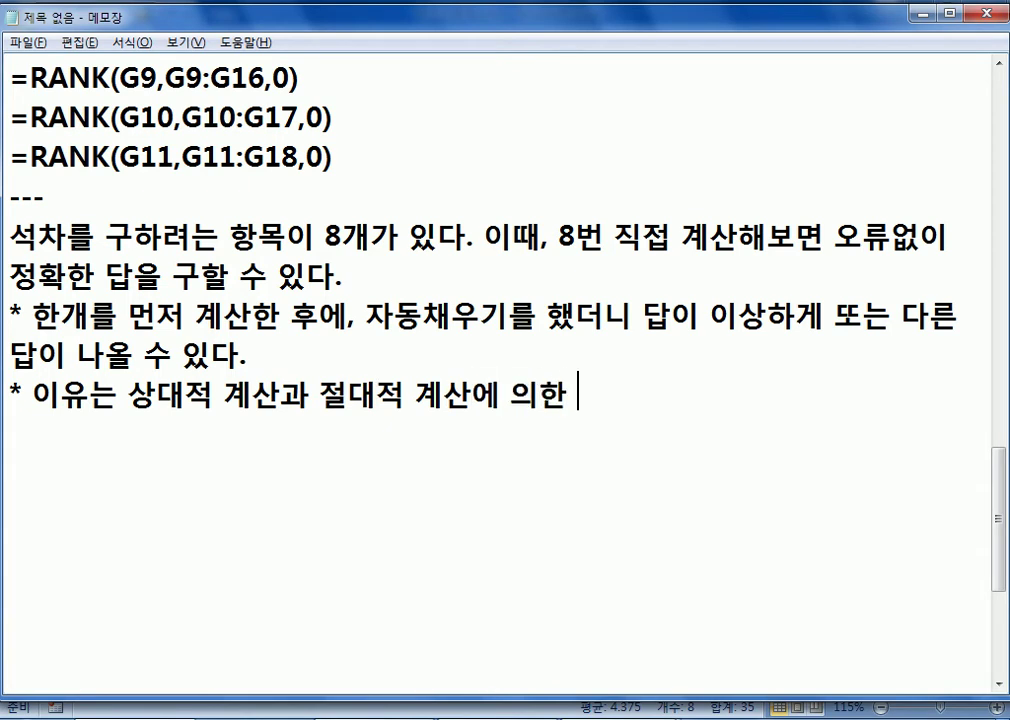
type("오")
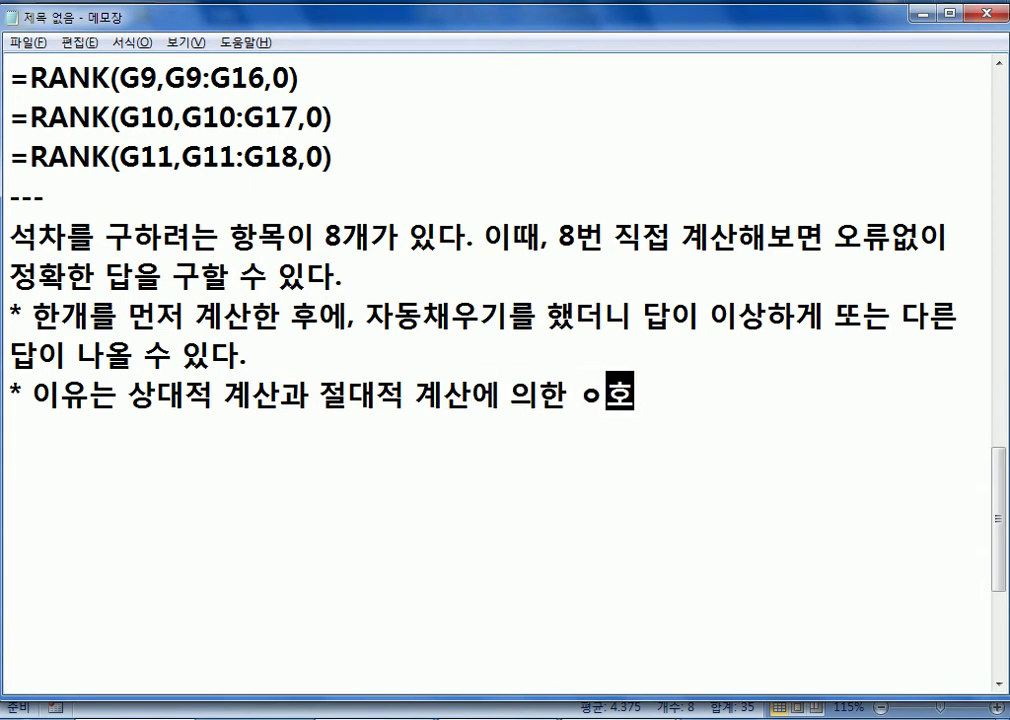
type("류발생임")
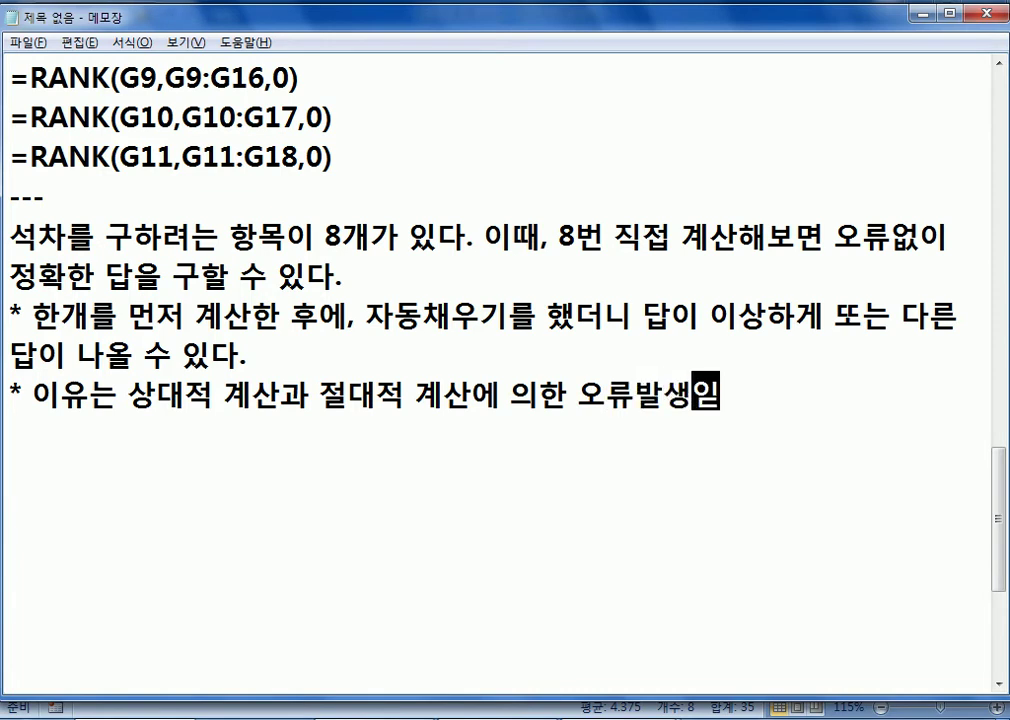
key("BackSpace")
type("다.")
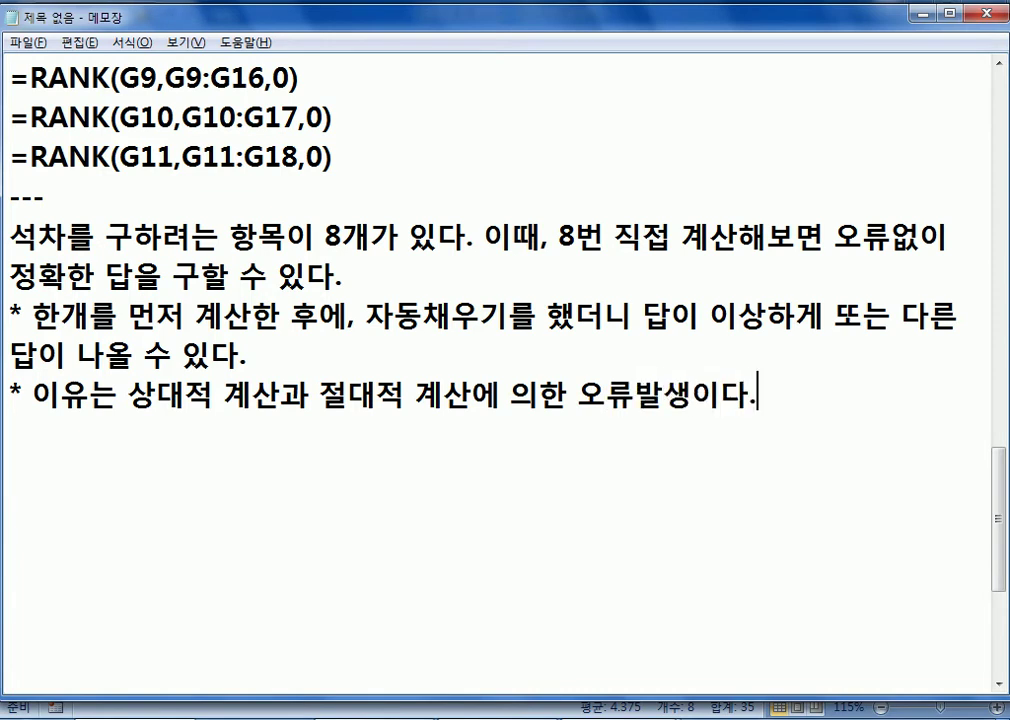
Start another bulleted line below the error reason, reading "* 상대적 계산(참조, 주소),"
key("Return")
type("* 상ㄷ")
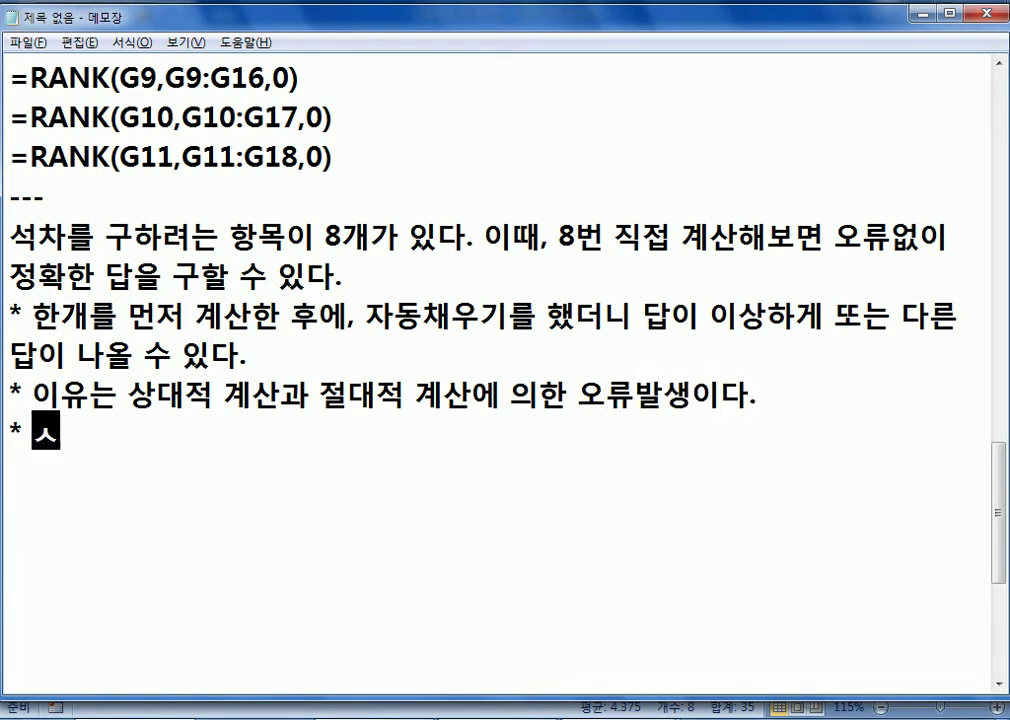
type("대적 계산")
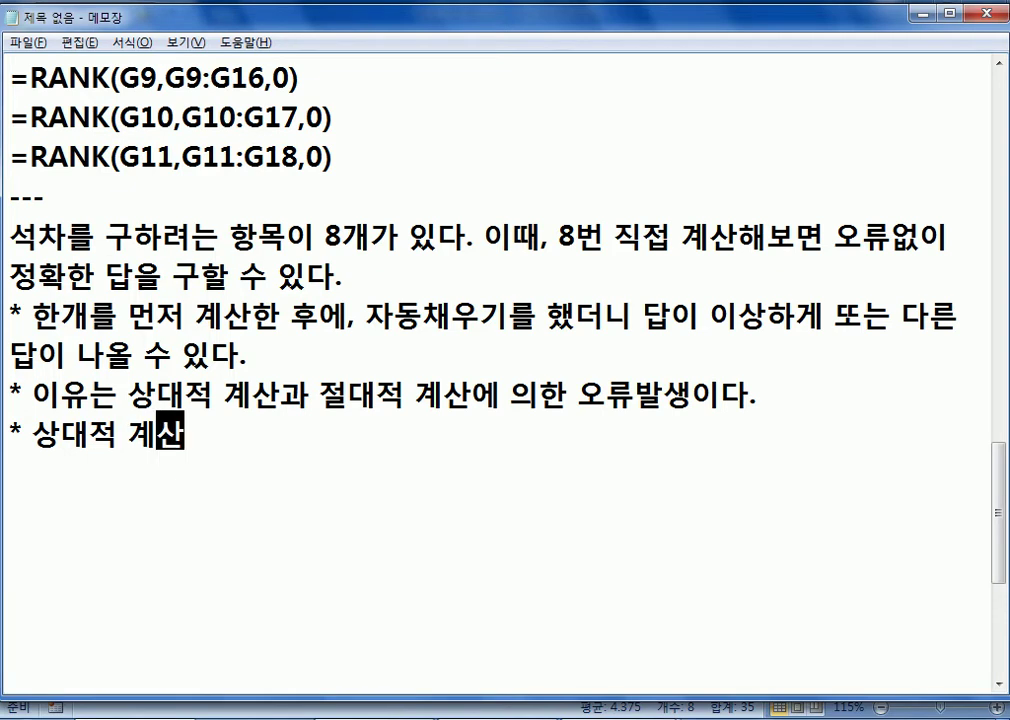
type("(참조,")
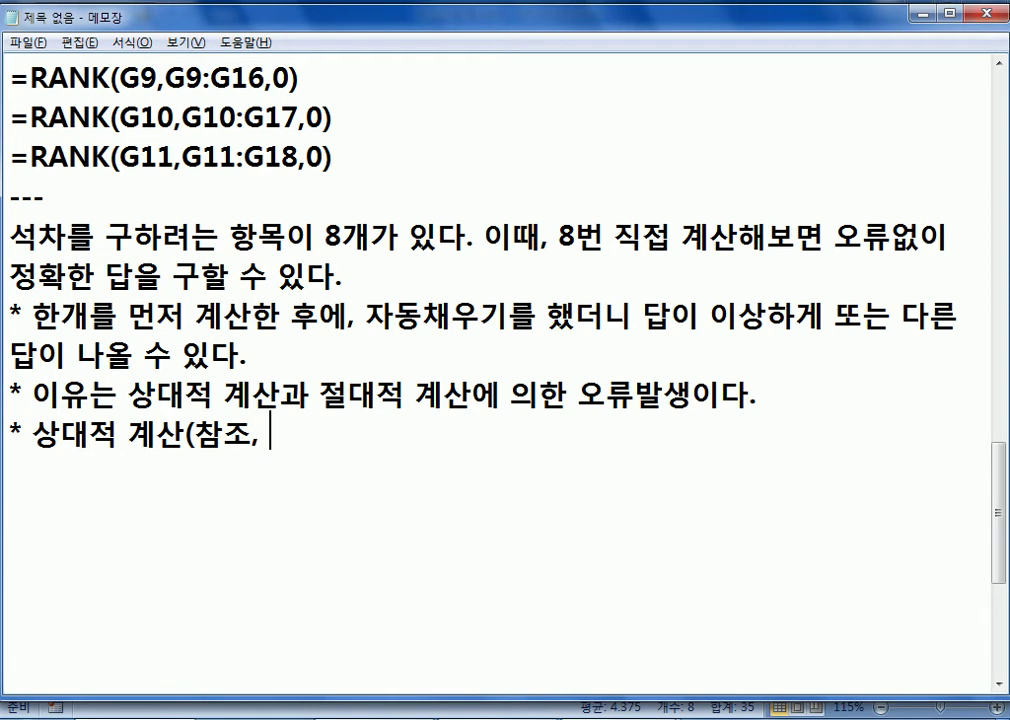
key("BackSpace")
type(", 주")
type("소),")
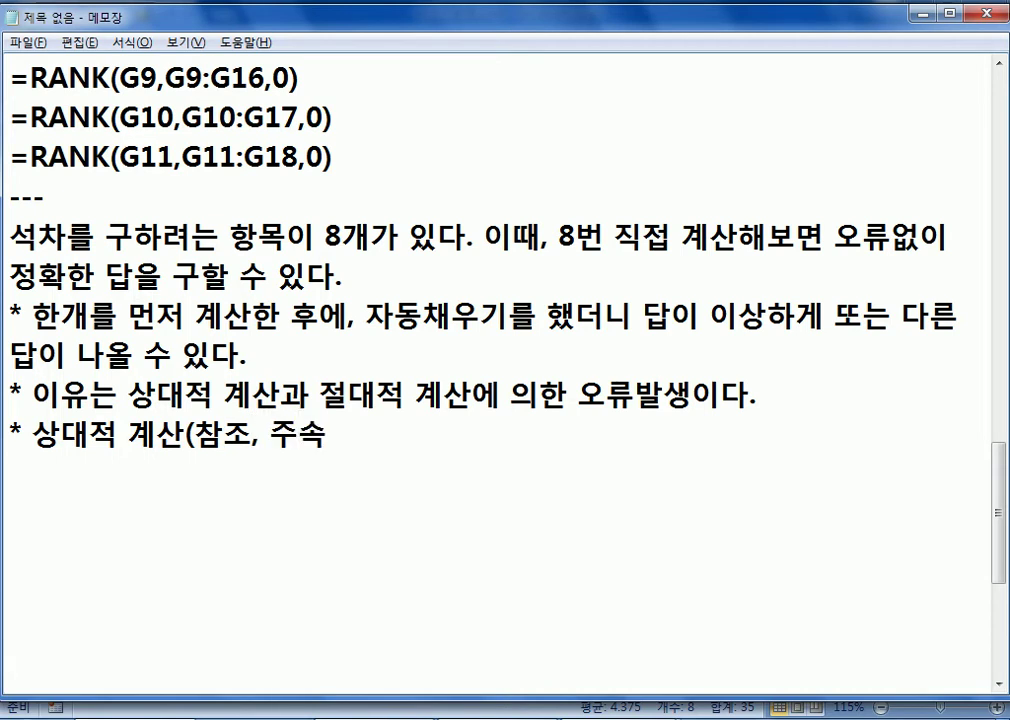
Complete the line with "절대적 계산(참조, 주소)" and end it with a line break
type(" 절대")
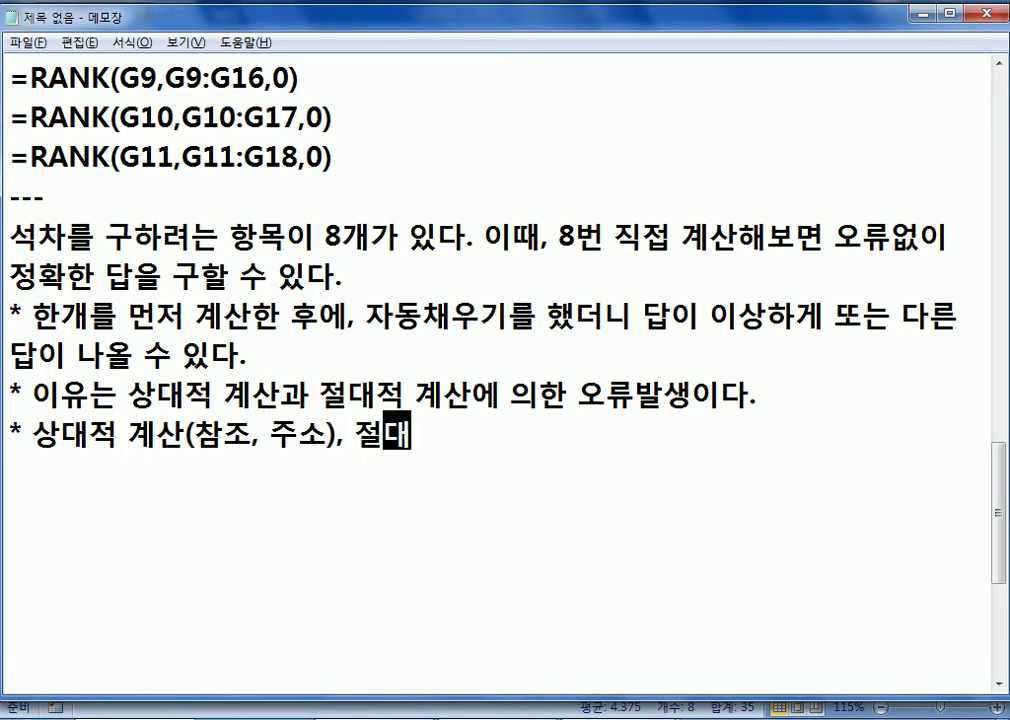
type("적 ㄱ계산(")
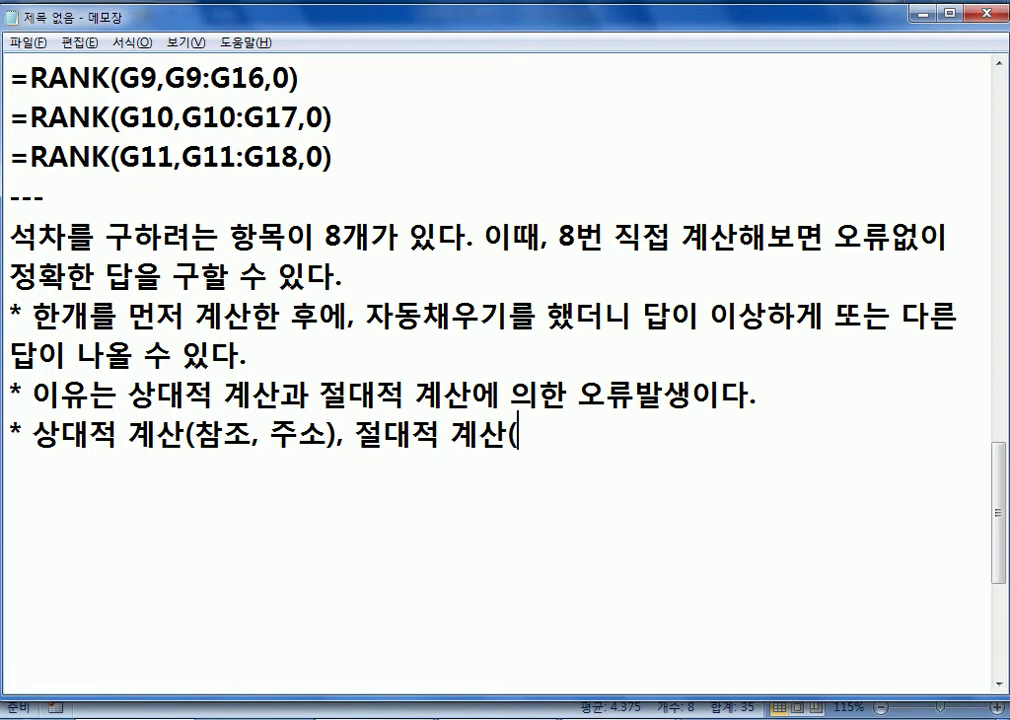
type("참조, 주")
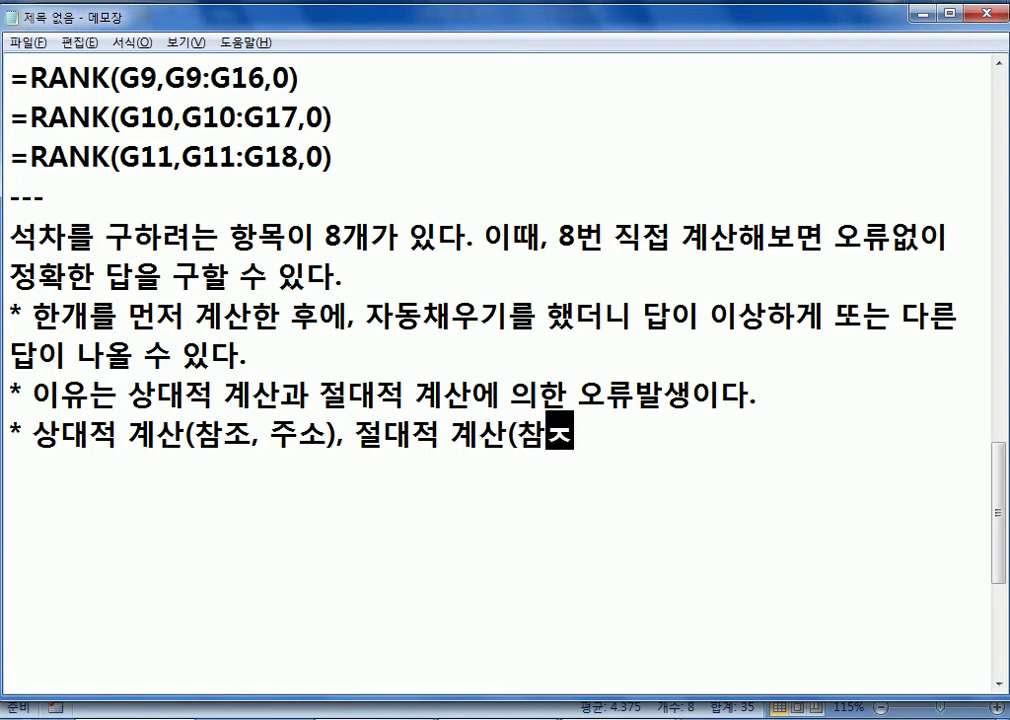
type("소)")
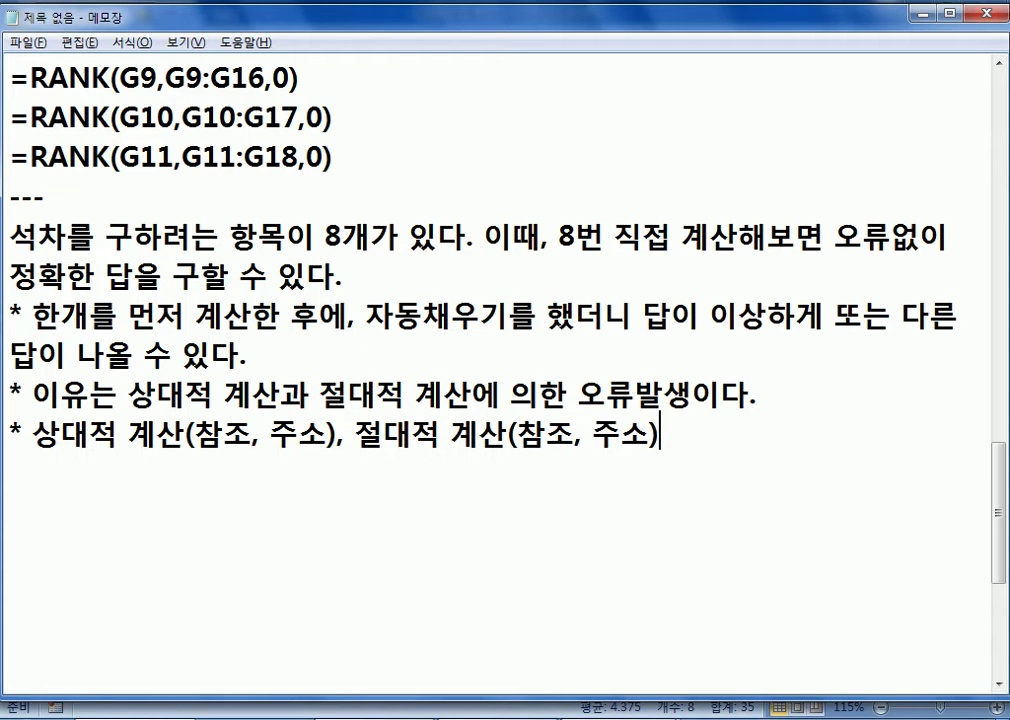
key("Return")
Below the correct formula =RANK(G11,G4:G11,0), start a note reading "* 위 수식의 공통점은"
scroll(372, 276, "up", 5)
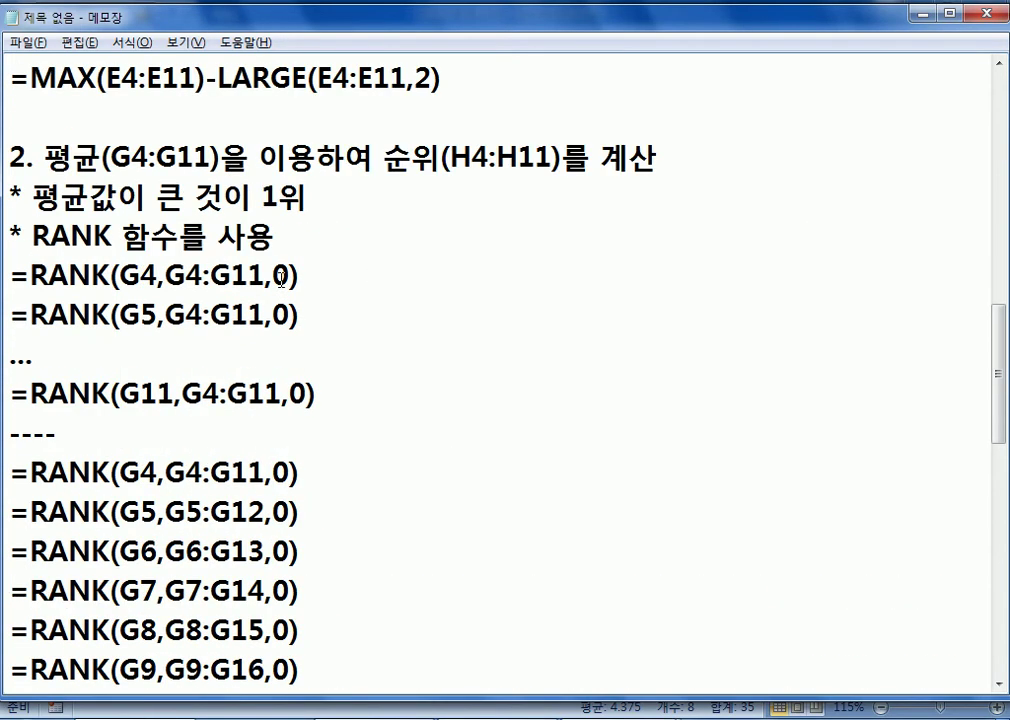
left_click_drag(14, 273, 348, 392)
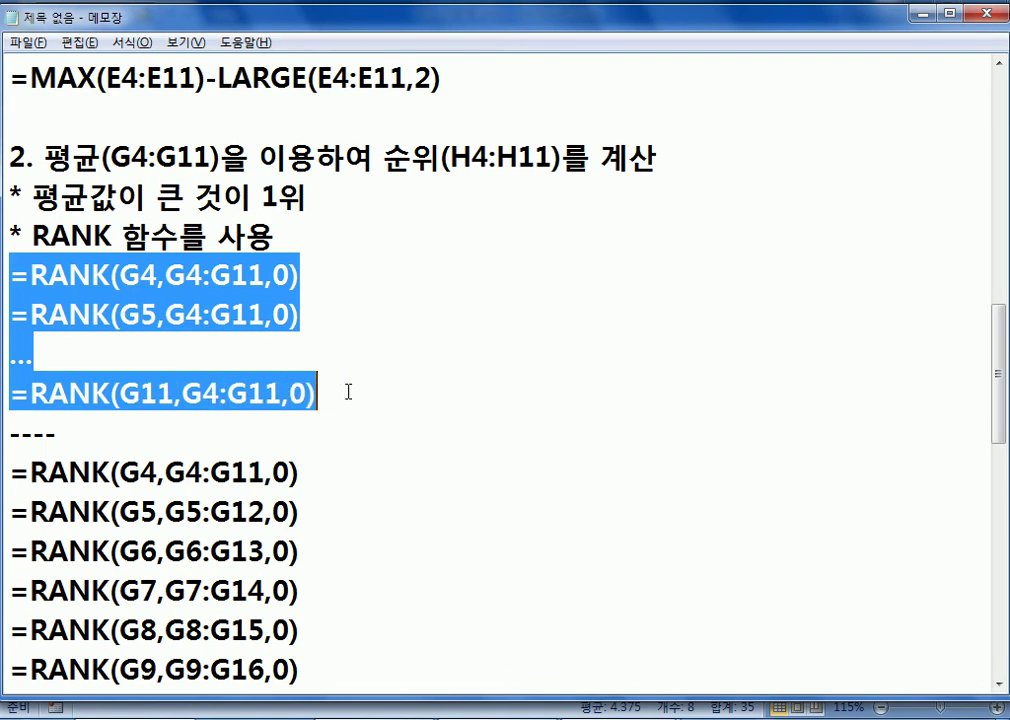
left_click(399, 406)
key("Return")
type("*/")
key("BackSpace")
type("위의 공")
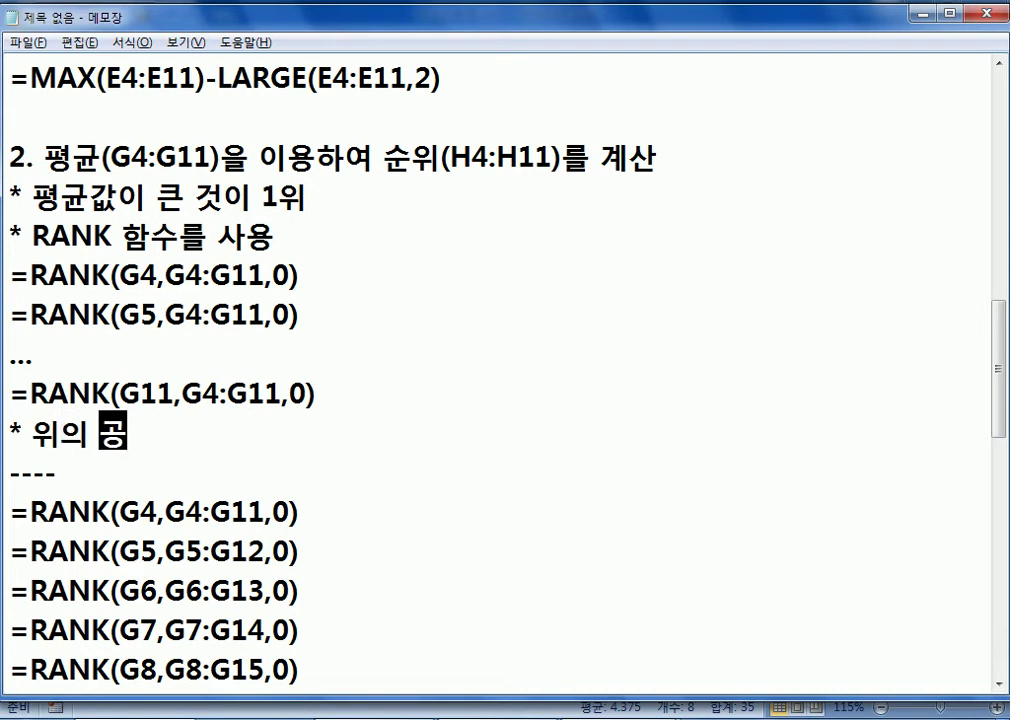
type("식")
key("BackSpace")
key("BackSpace")
key("BackSpace")
key("BackSpace")
key("BackSpace")
type("수식의 공")
type("통점ㅇ")
type("은")
Leave a blank line under the note and add the absolute-range formula =RANK(G4,$G$4:$G$11,0)
key("Return")
key("Return")
type("=RANK(G4,$G$4:$G$11,0)")
Continue the common-point note with "순위를 계산하려는 항목 왼쪽의 평균점수를 기반으로 해서"
key("Up")
key("Left")
type("피")
key("BackSpace")
key("BackSpace")
type("순")
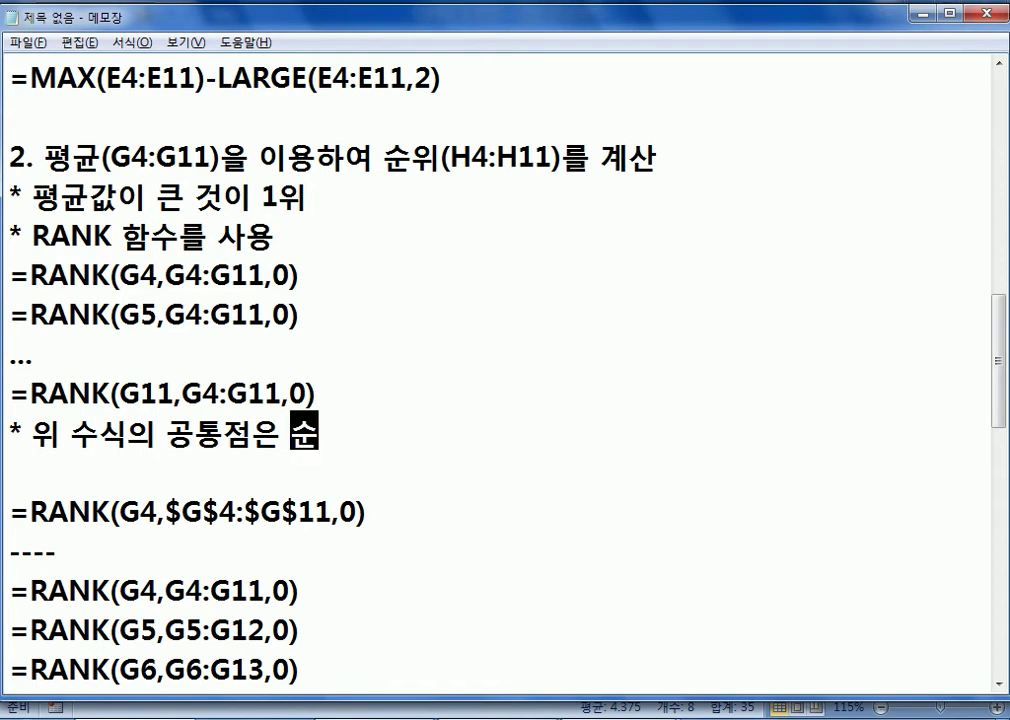
type("위를 ㄱㅖ산하려")
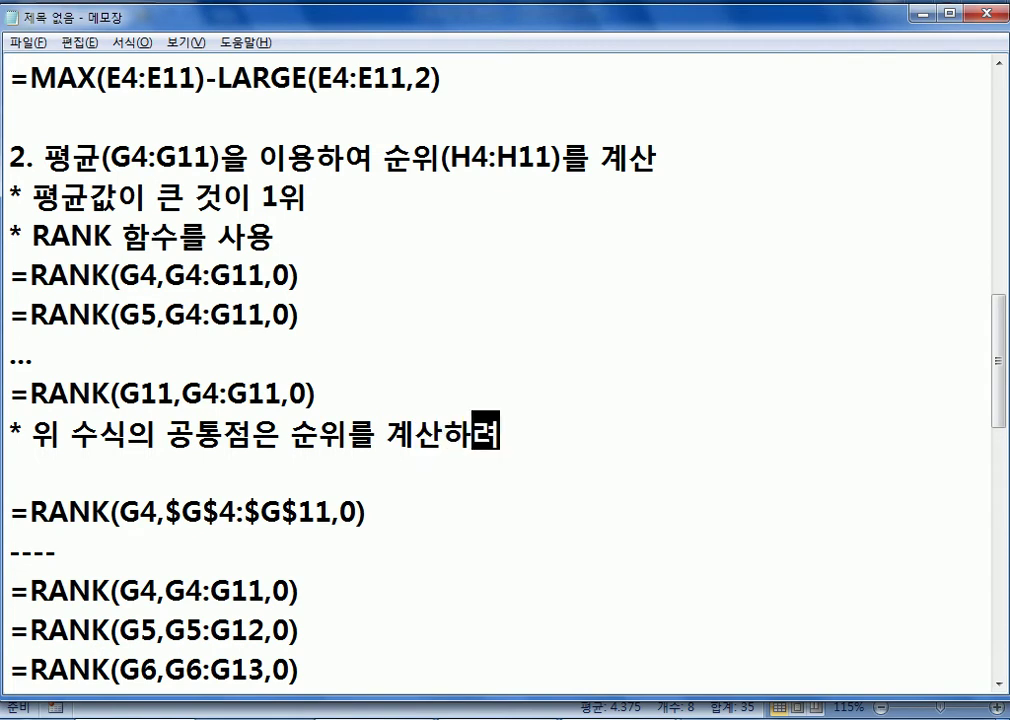
type("는 항모ㄱ 우")
key("BackSpace")
type("ㅗㅣㄴㅉㅗㄱㅇㅢ ㅍㅕㅇㄱㅠㄴ")
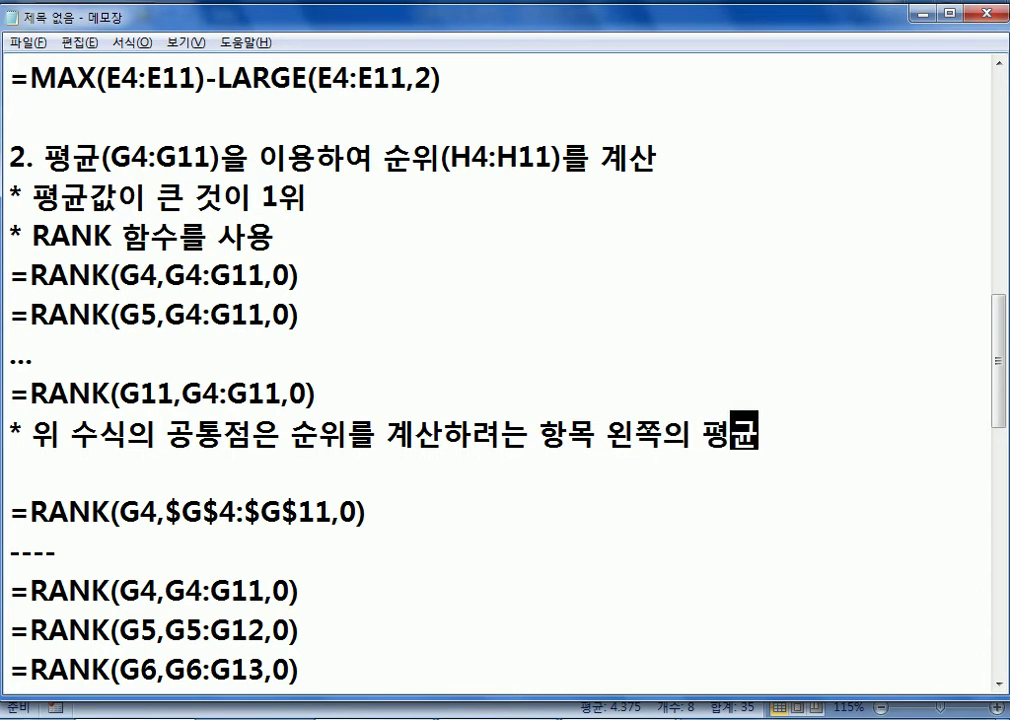
type("ㅈㅓㅁㅅㅜㄹㅡㄹ ")
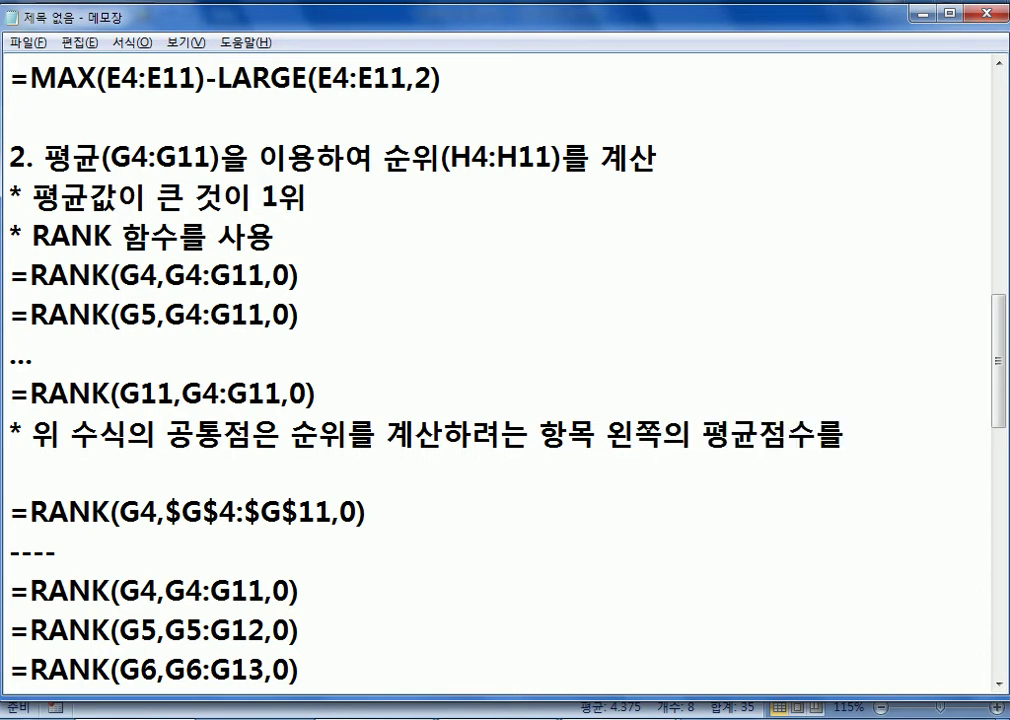
type("ㄱㅣㅂㅏㄴㅇㅡㄹㅗ ㅎㅐㅅ")
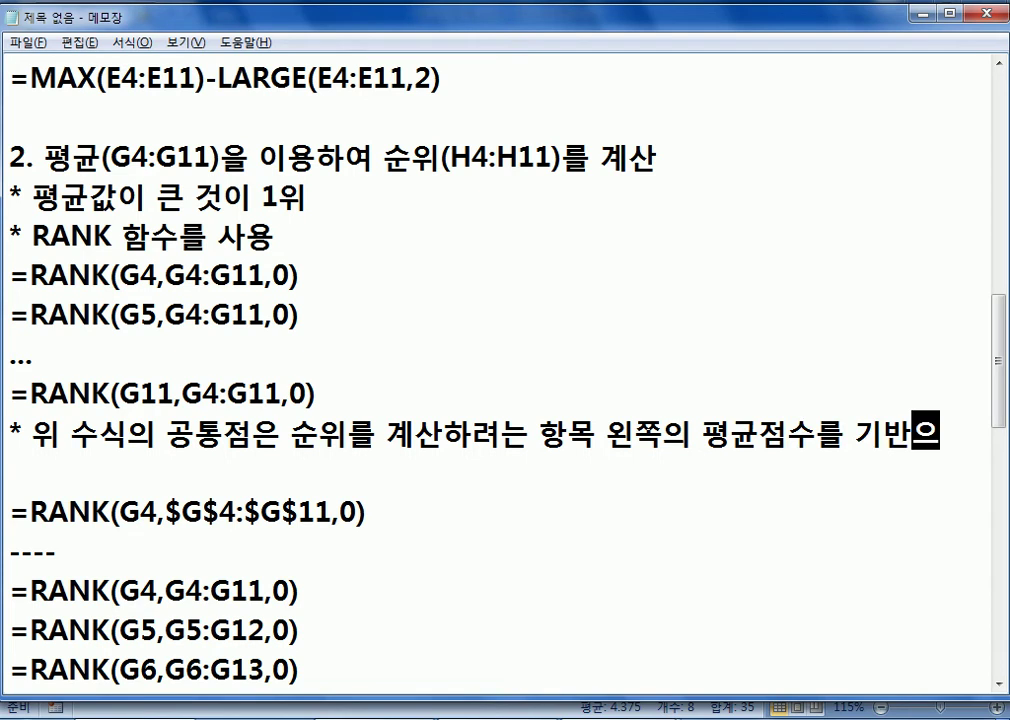
type("ㅓ ")
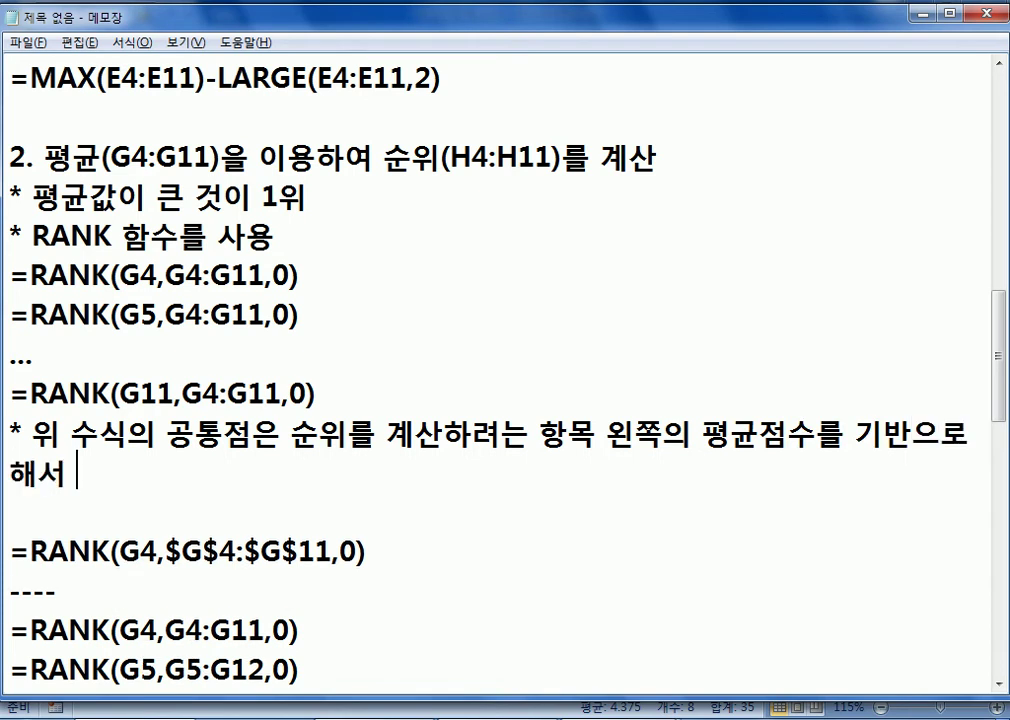
Finish the common-point note with "G4:G11의 점수를 참조해서 석차를 구하는 문제다."
type("G4:G11")
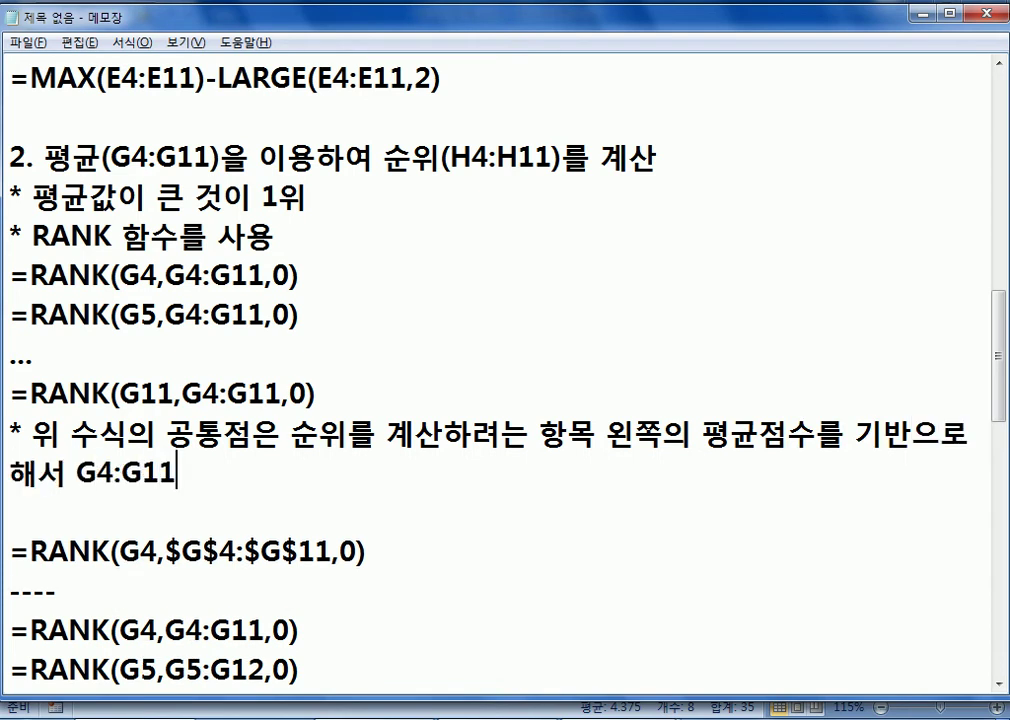
type("ㅇㅡㅣ ㅈㅓㅁㅅㅜㄹㅡㄹ ㅊㅏㅁ")
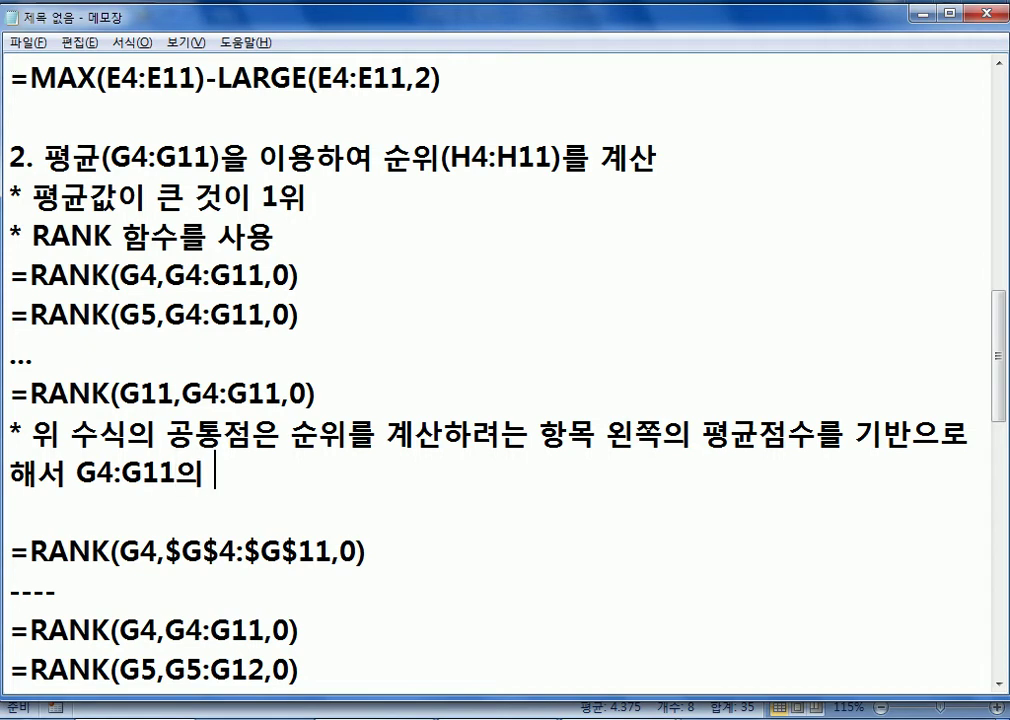
type("ㅈㅗㅎㅐㅅㅓ ")
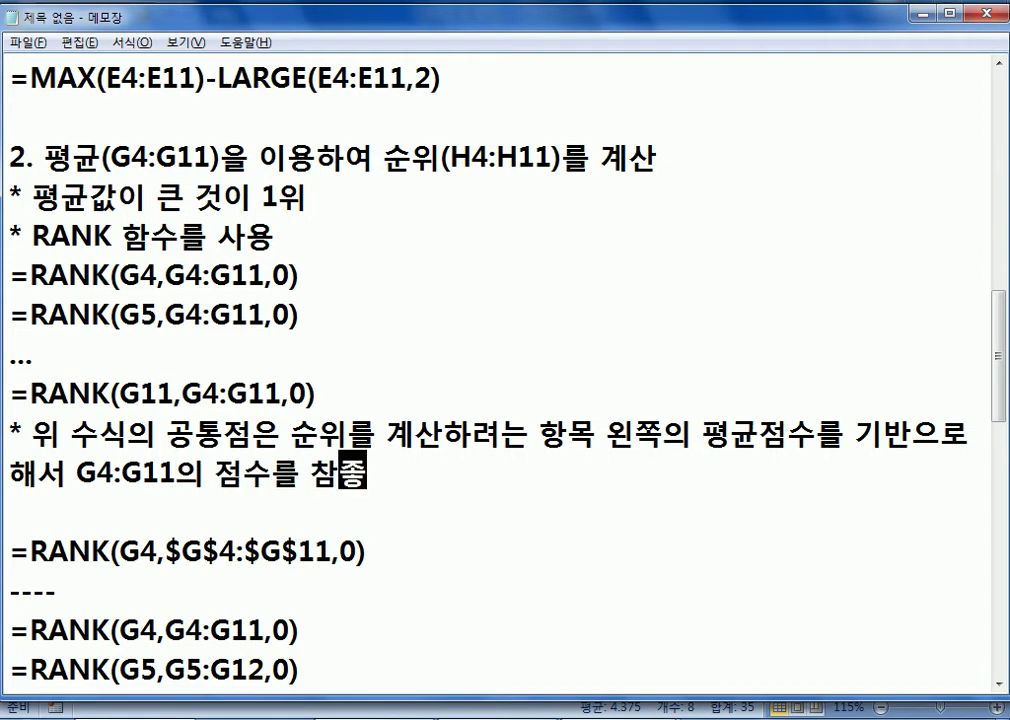
type(" ㅅㅓㄱㅊㅏ")
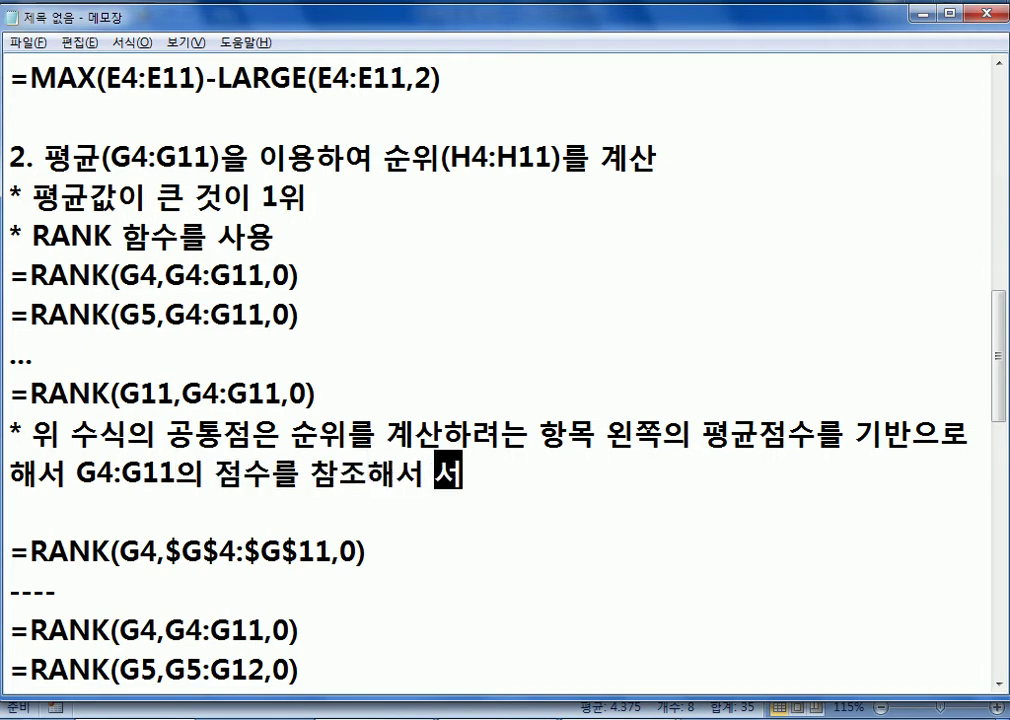
type("ㄹㅡㄹ ㄱㅜㅎㅏㄴㅡㄴ ㅁㅜㄴㅈㅔㄷㅏ.")
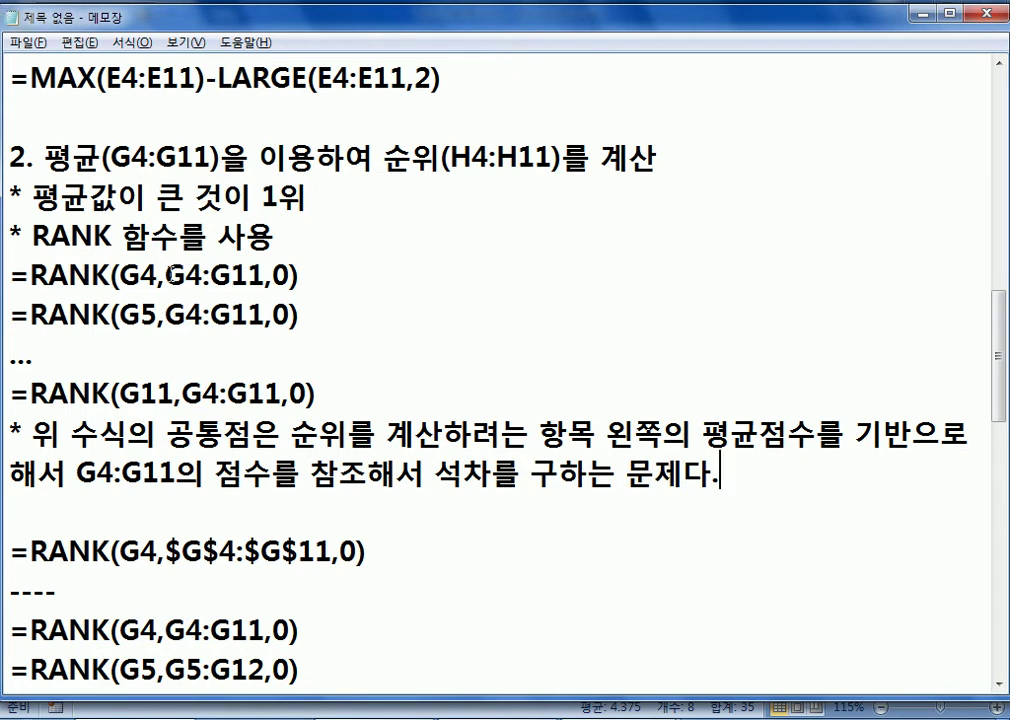
Compare the RANK arguments G4 and G4:G11 in the notes with cells H4, G4 and the range G4:G11 in the Excel sheet
left_click_drag(120, 275, 158, 277)
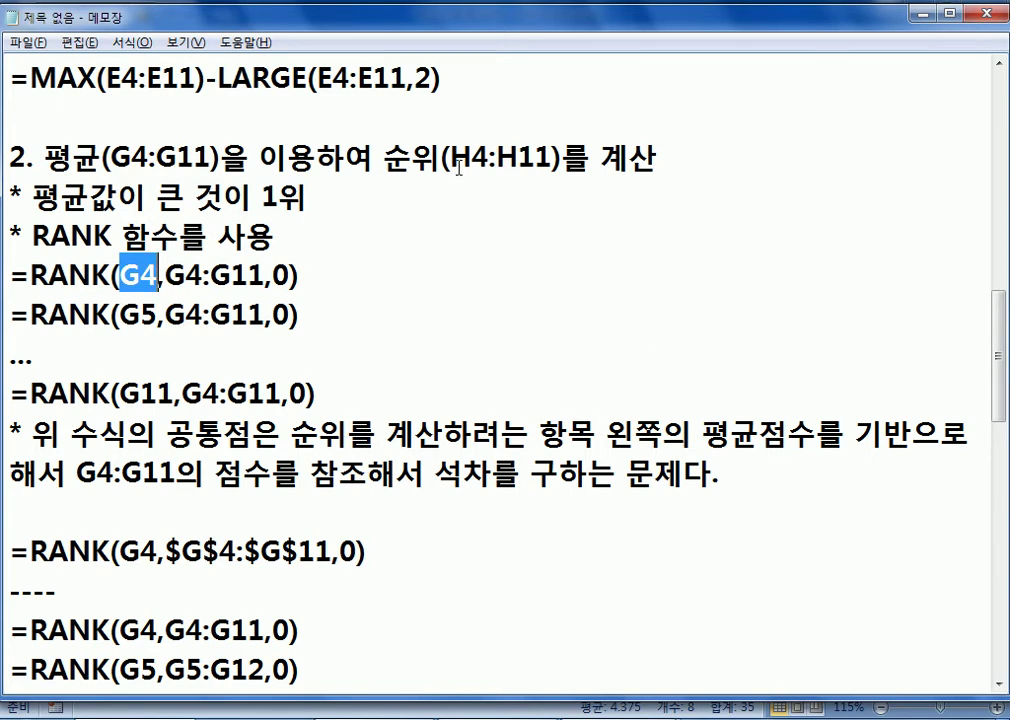
key("alt+Tab")
left_click(751, 165)
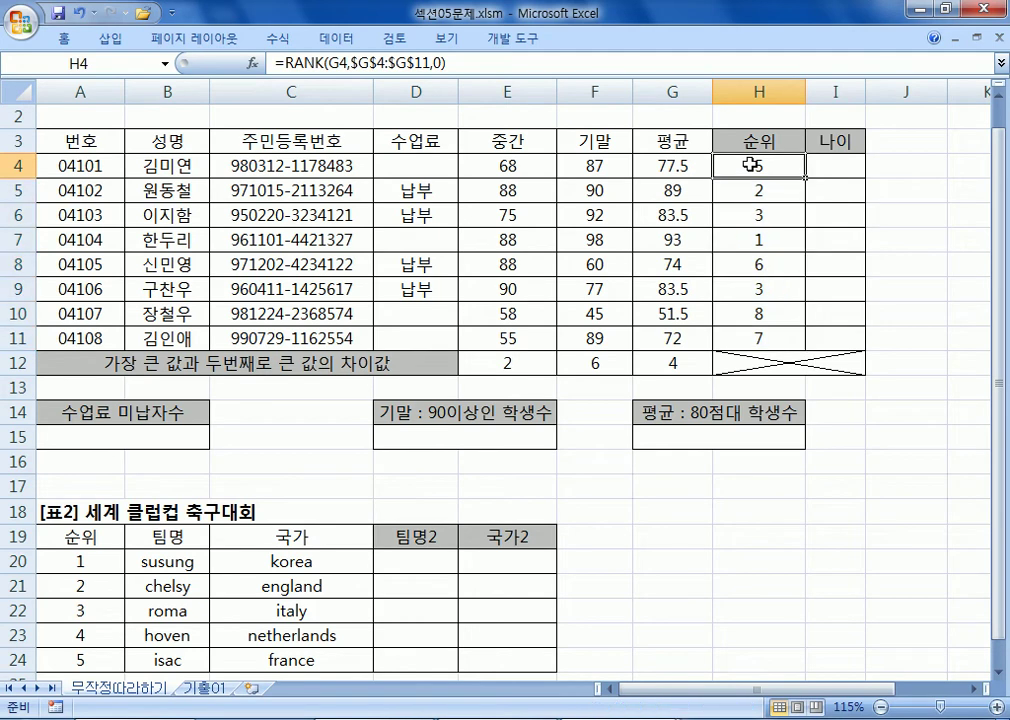
left_click(697, 167)
key("alt+Tab")
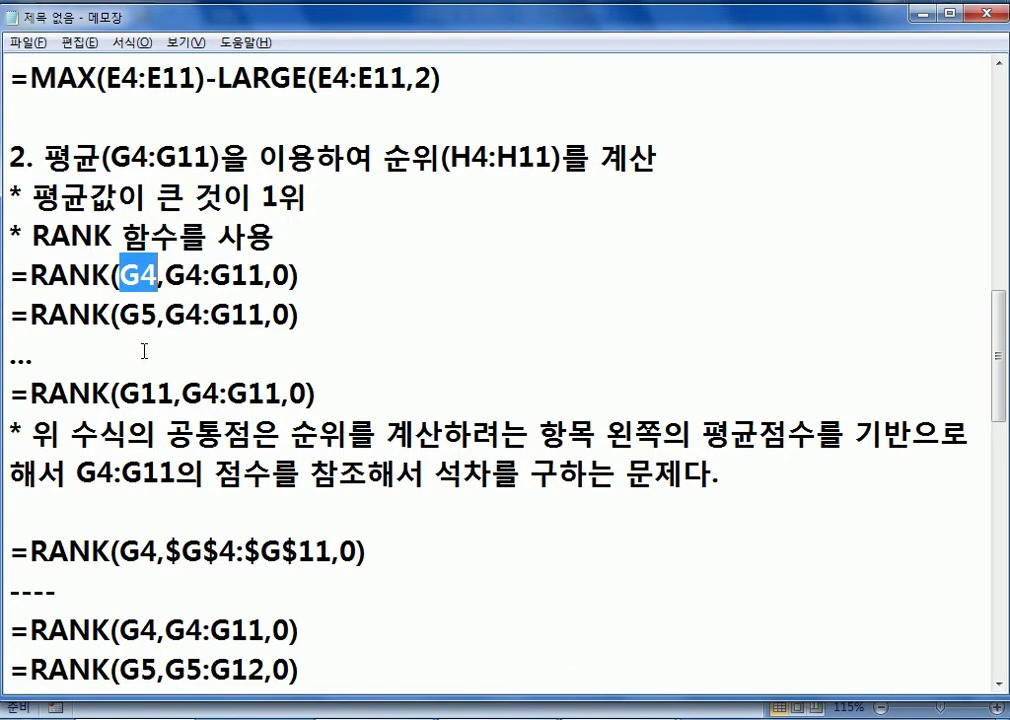
left_click_drag(183, 393, 283, 392)
key("alt+Tab")
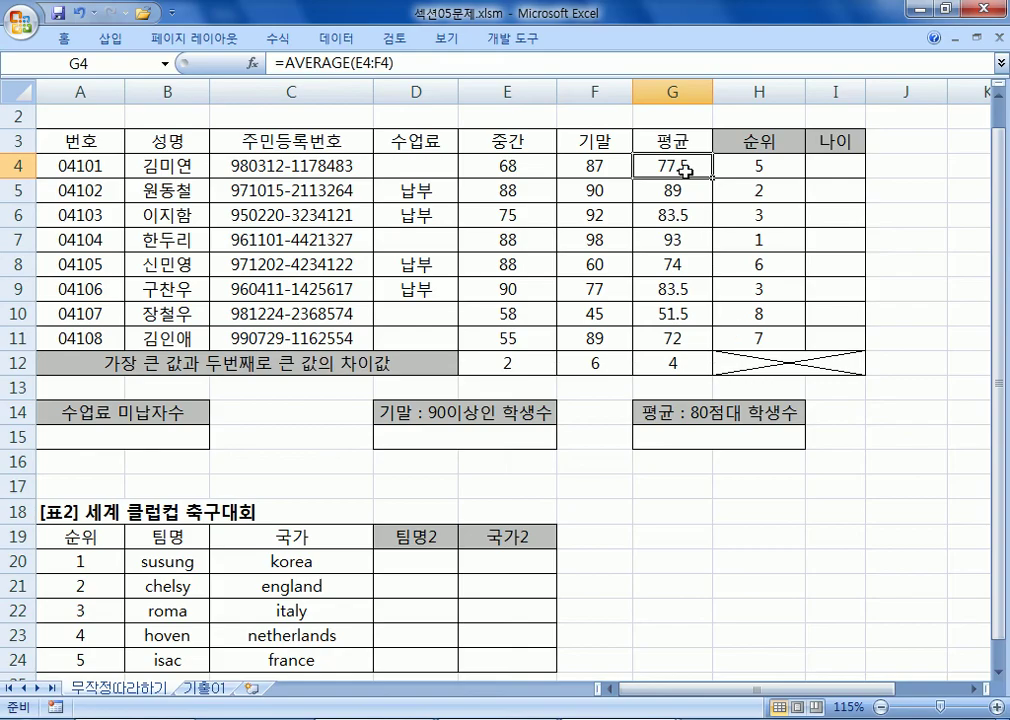
left_click_drag(676, 162, 678, 346)
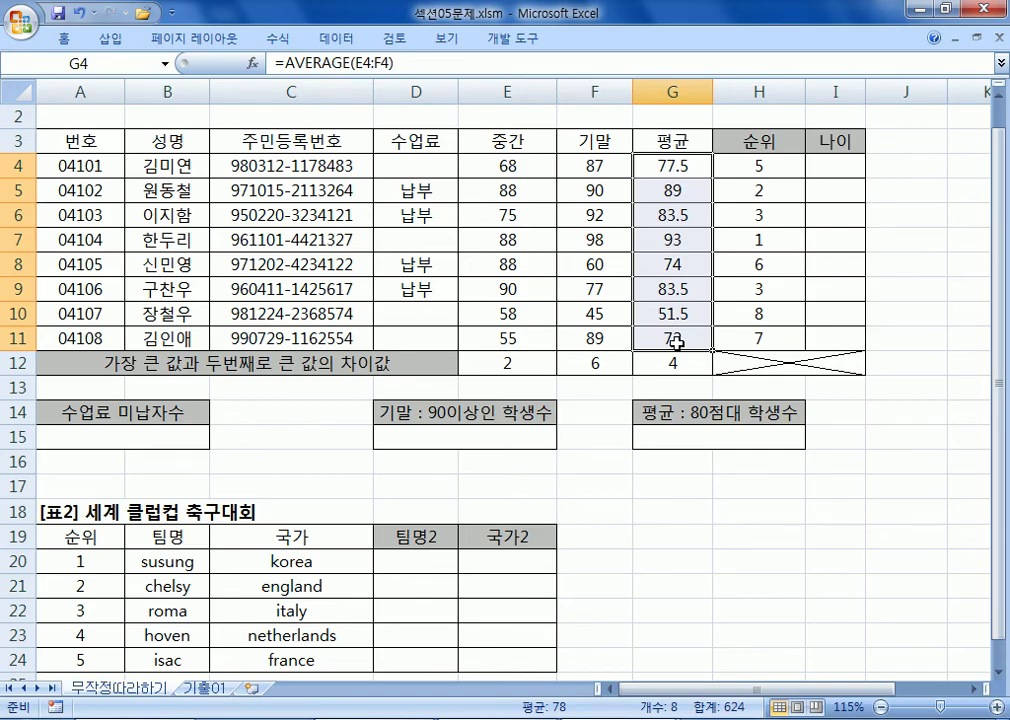
key("alt+Tab")
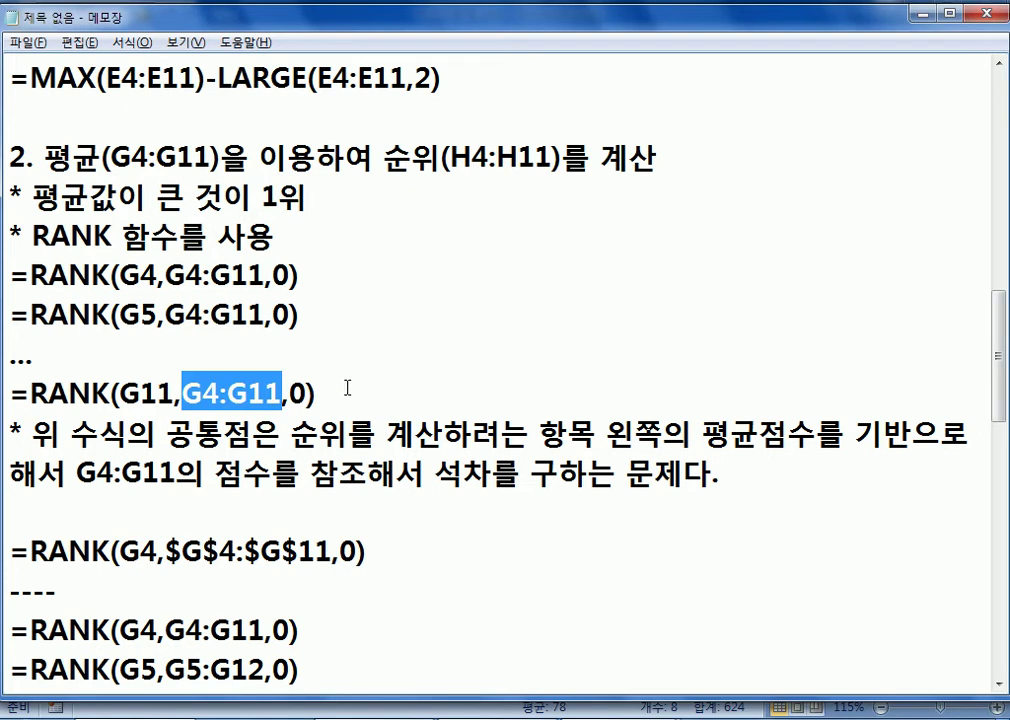
Remove the blank line between the common-point note and the absolute-range RANK formula
left_click(216, 512)
key("BackSpace")
key("Home")
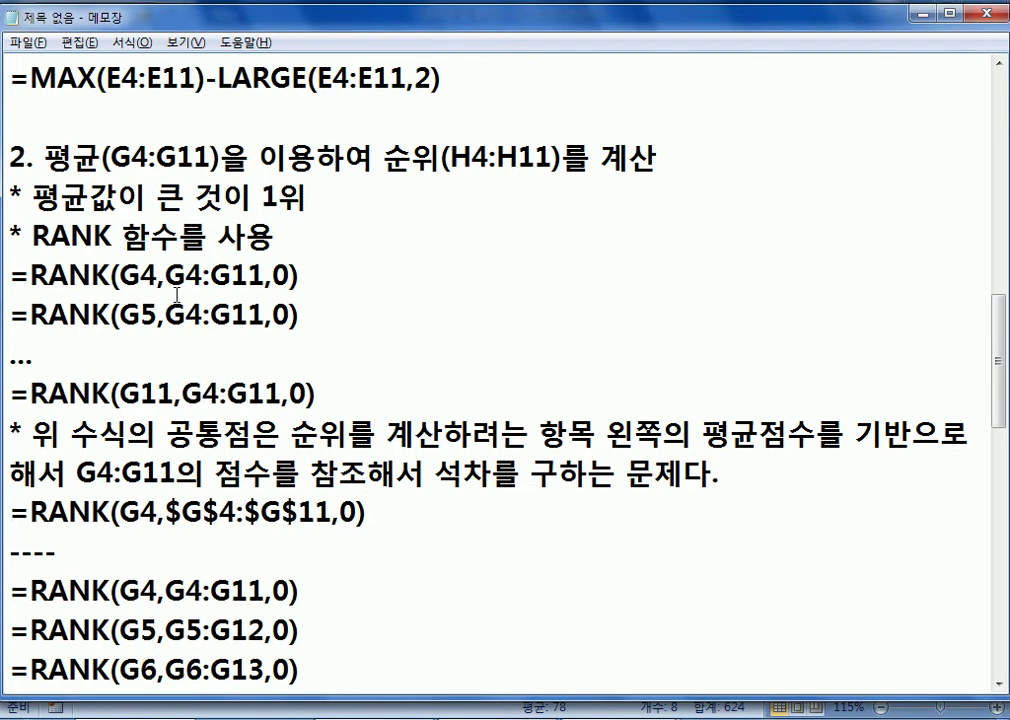
Examine the G4:G11 range in each manual RANK formula against the first arguments G4 and G5, checking the averages in the Excel sheet
left_click_drag(165, 274, 264, 274)
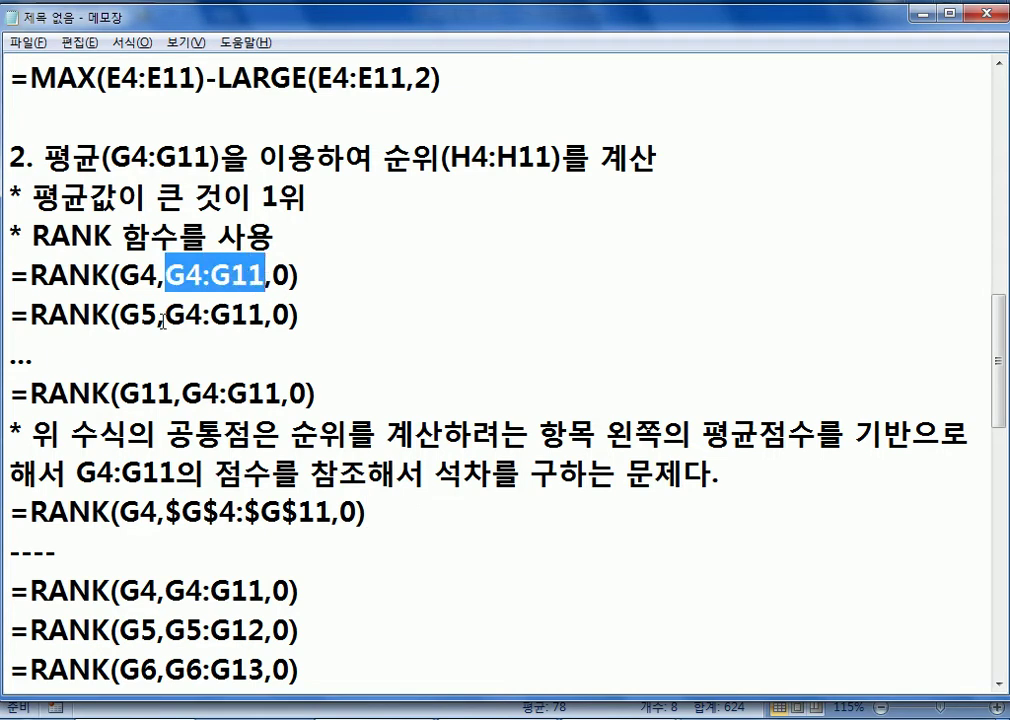
left_click_drag(166, 316, 264, 316)
left_click_drag(183, 393, 283, 393)
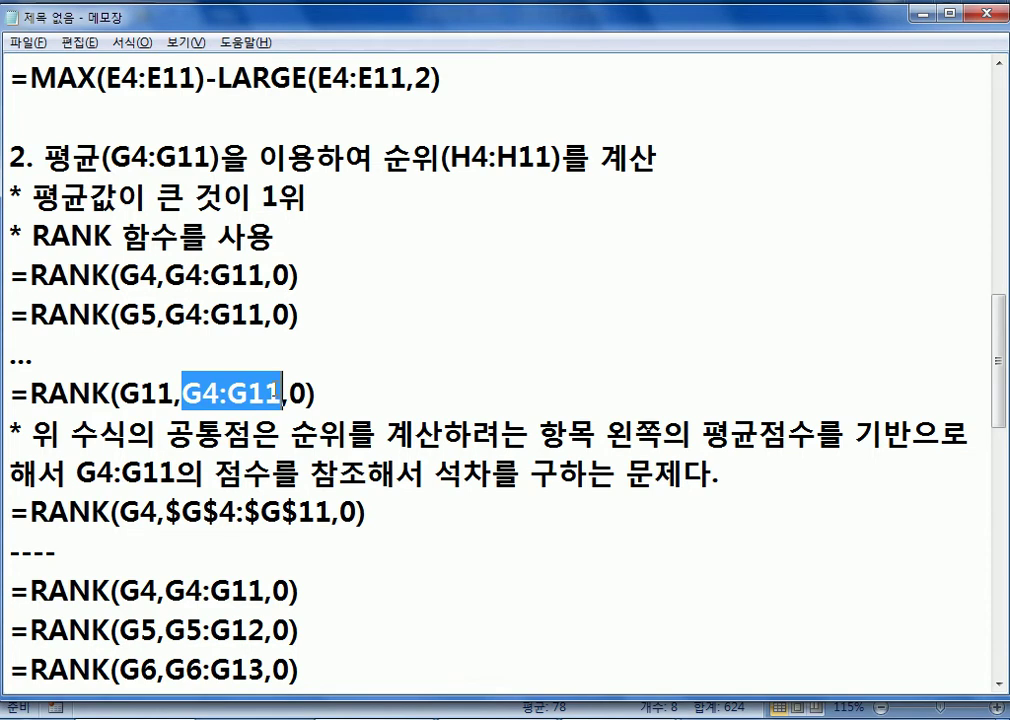
left_click_drag(120, 274, 157, 274)
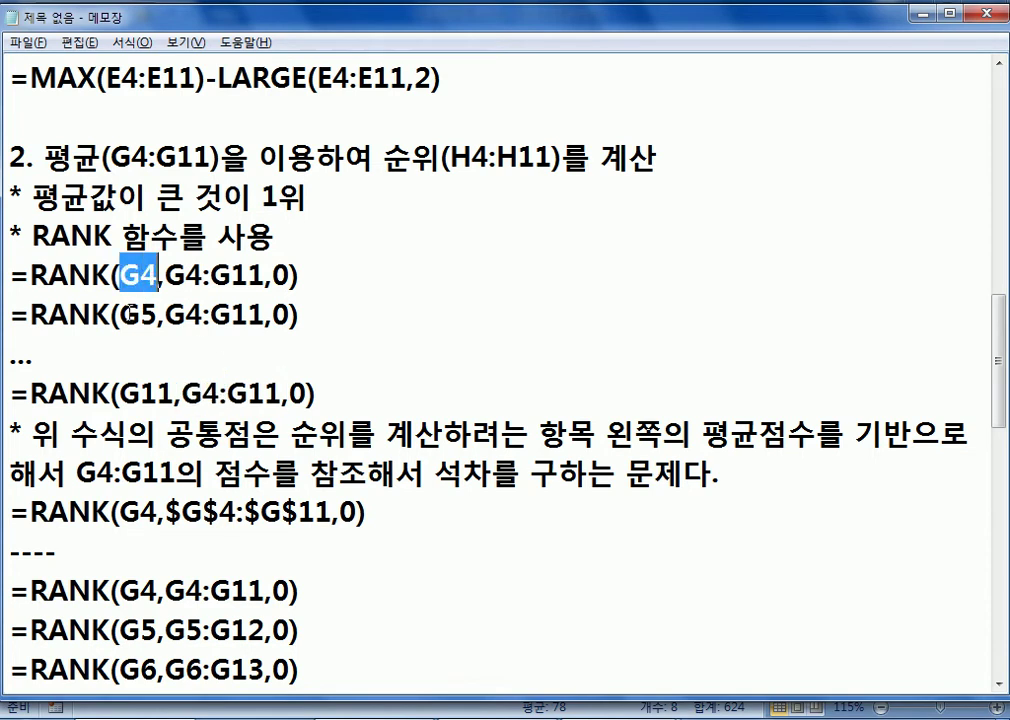
left_click_drag(120, 314, 157, 314)
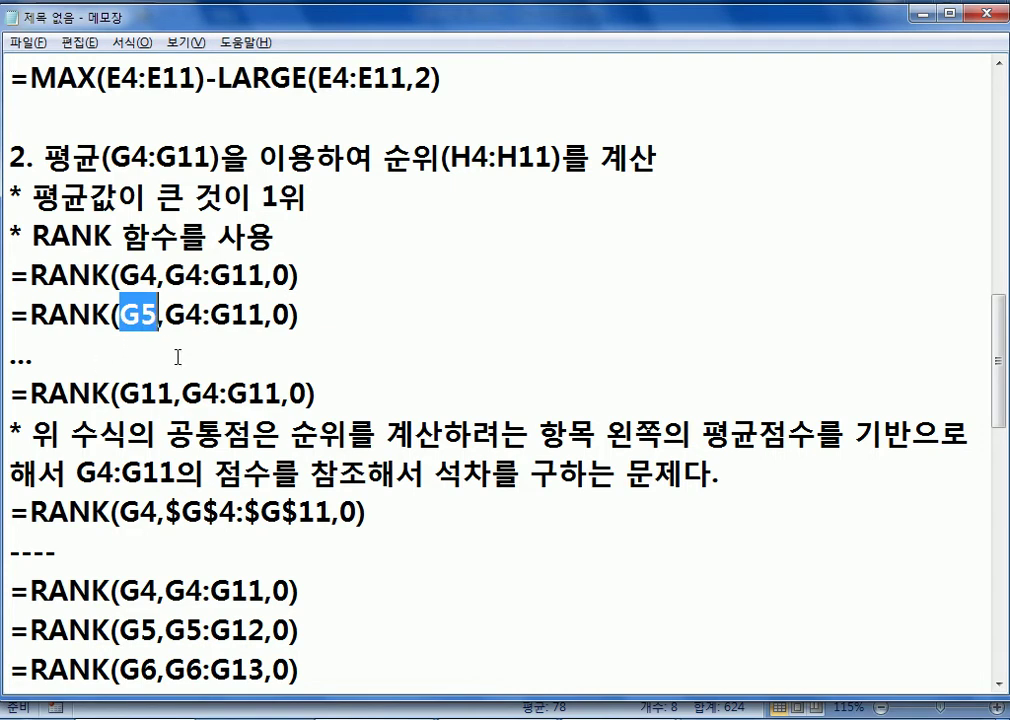
key("alt+Tab")
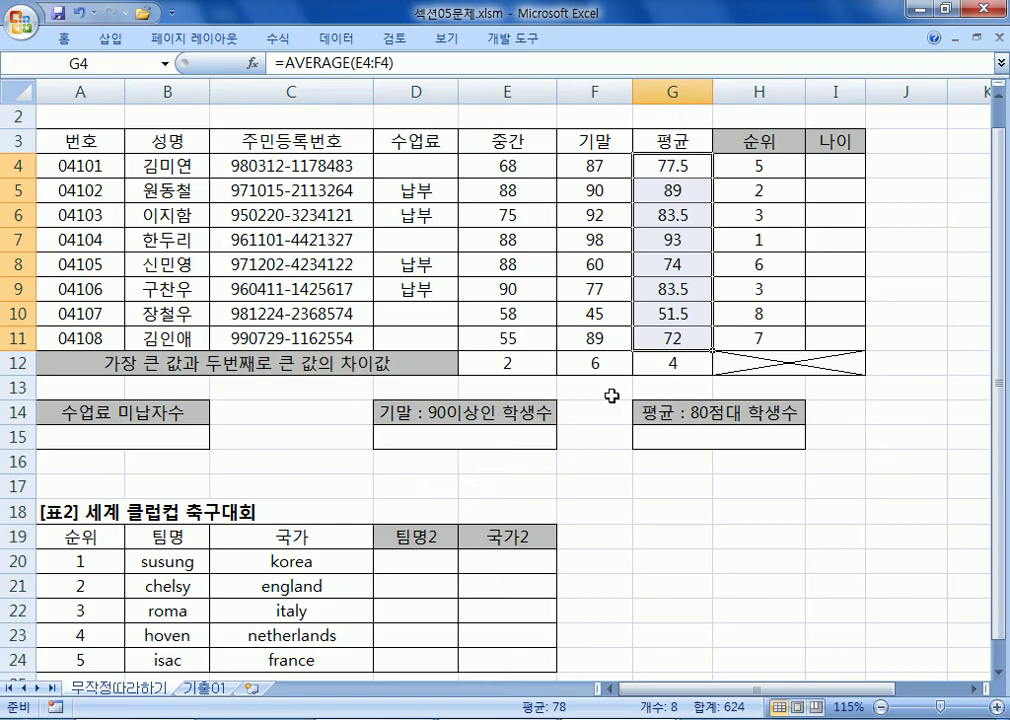
key("alt+Tab")
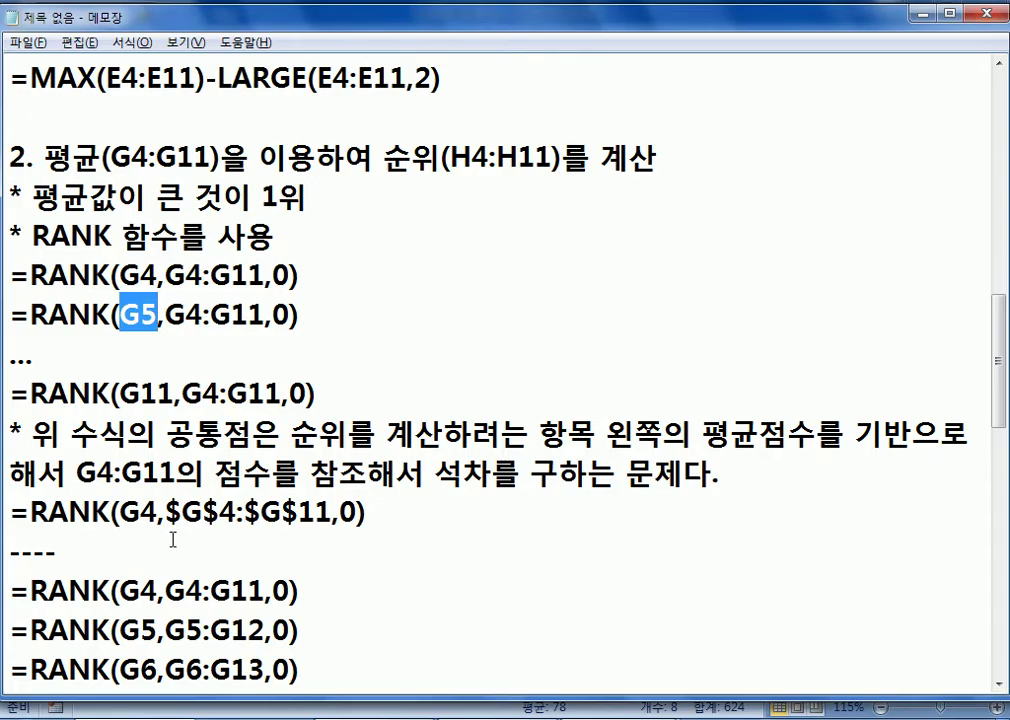
Compare the absolute range $G$4:$G$11 with the relative range G4:G11 in the first manual RANK formula
left_click_drag(165, 512, 331, 512)
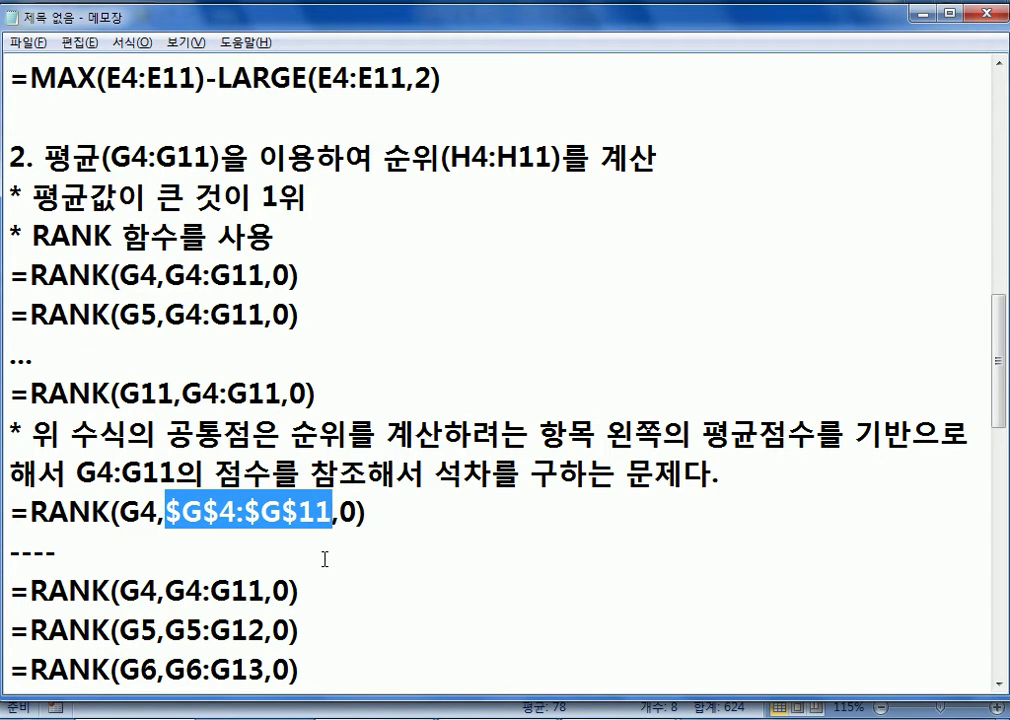
left_click_drag(165, 275, 276, 272)
scroll(187, 323, "down", 2)
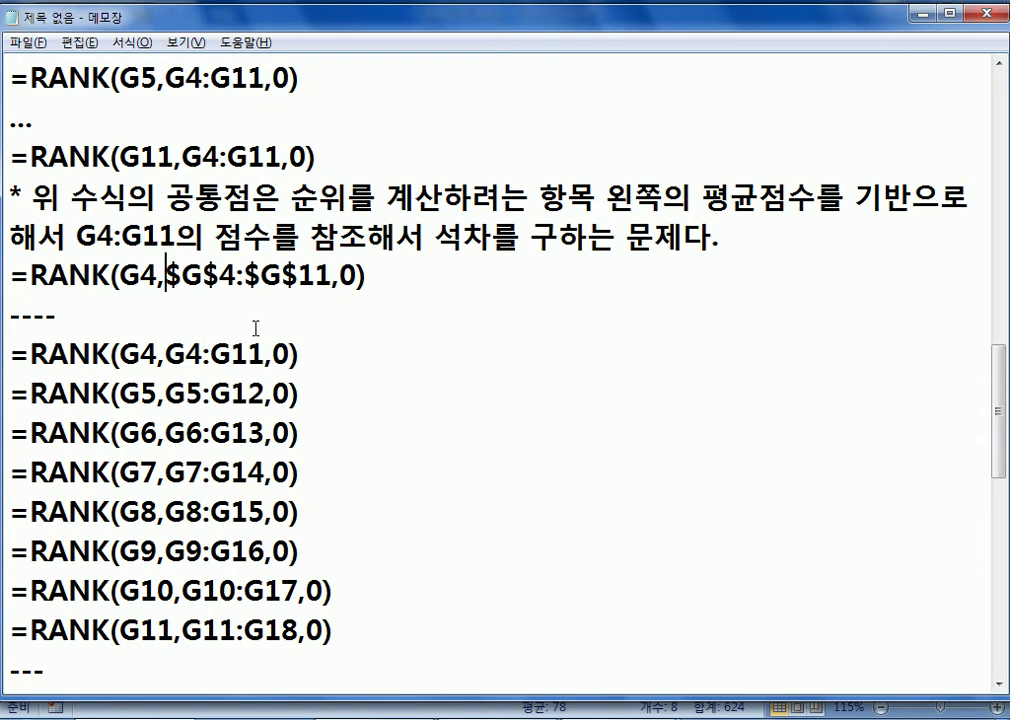
Add the note "* 셀주소 G4:G11에 F4키를 눌러서 $기호를 삽입하는 기능" on a new line below the absolute-range RANK formula
left_click(487, 288)
type(",")
key("BackSpace")
key("Return")
type("* 세ㄹ주소")
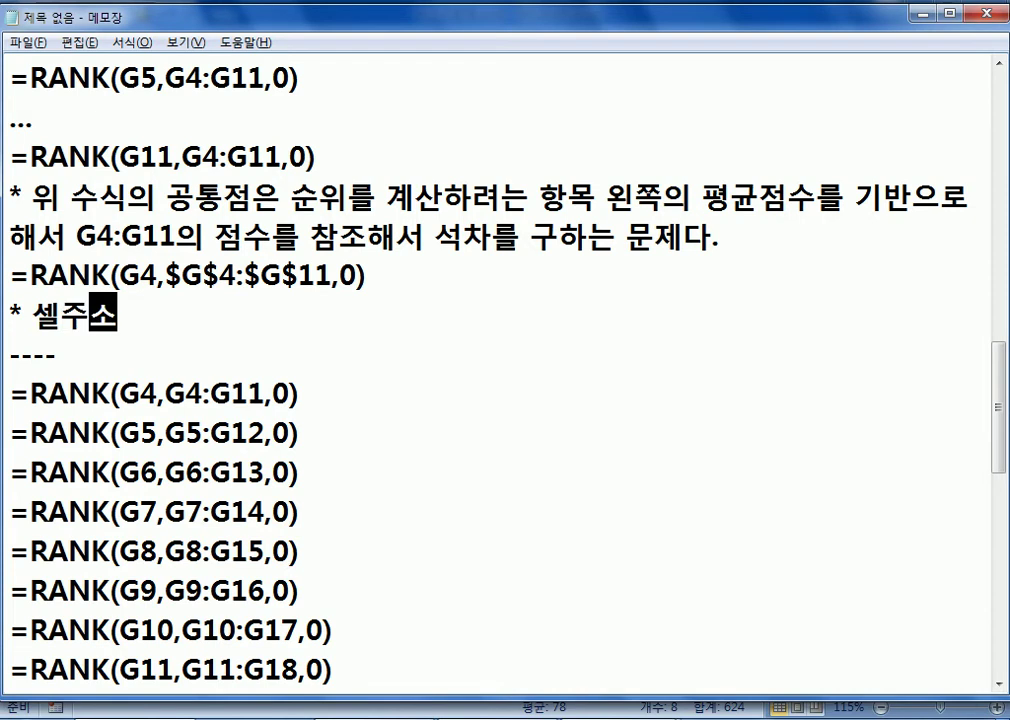
type(" G4:G11")
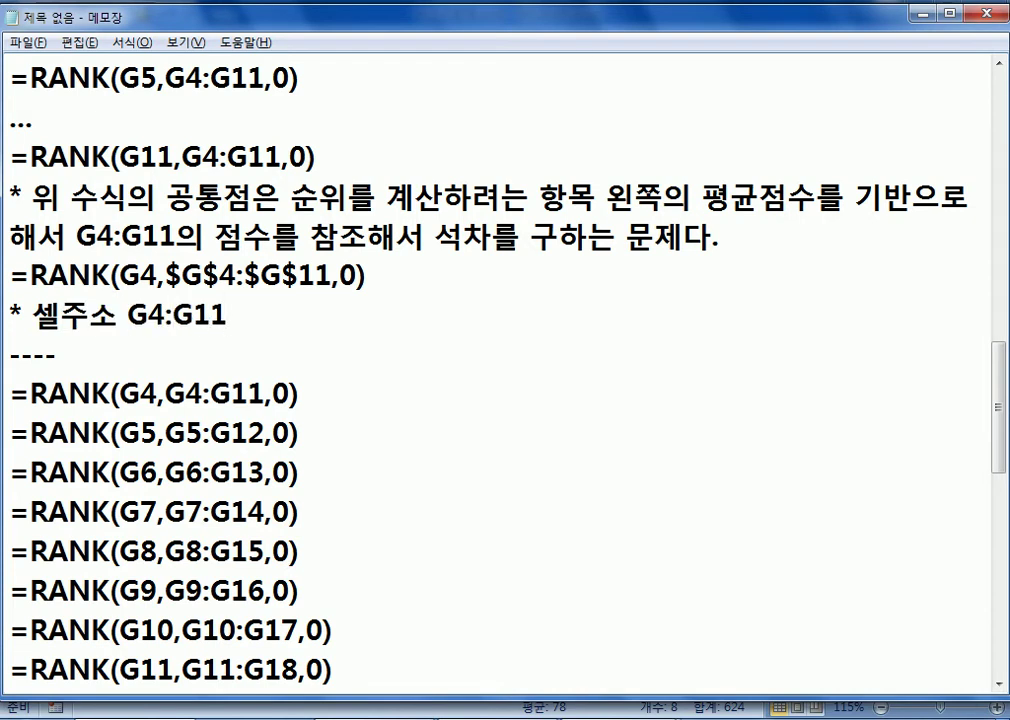
type("를")
key("BackSpace")
key("BackSpace")
type("ㅇ")
type("F")
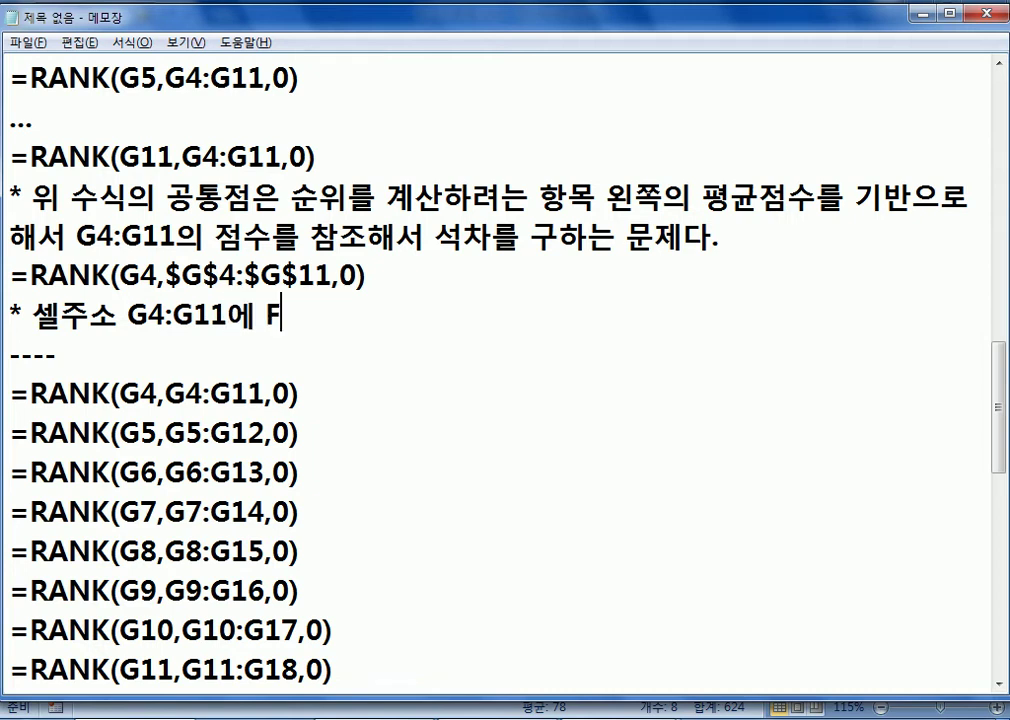
type("4키를 ㄴ눌러")
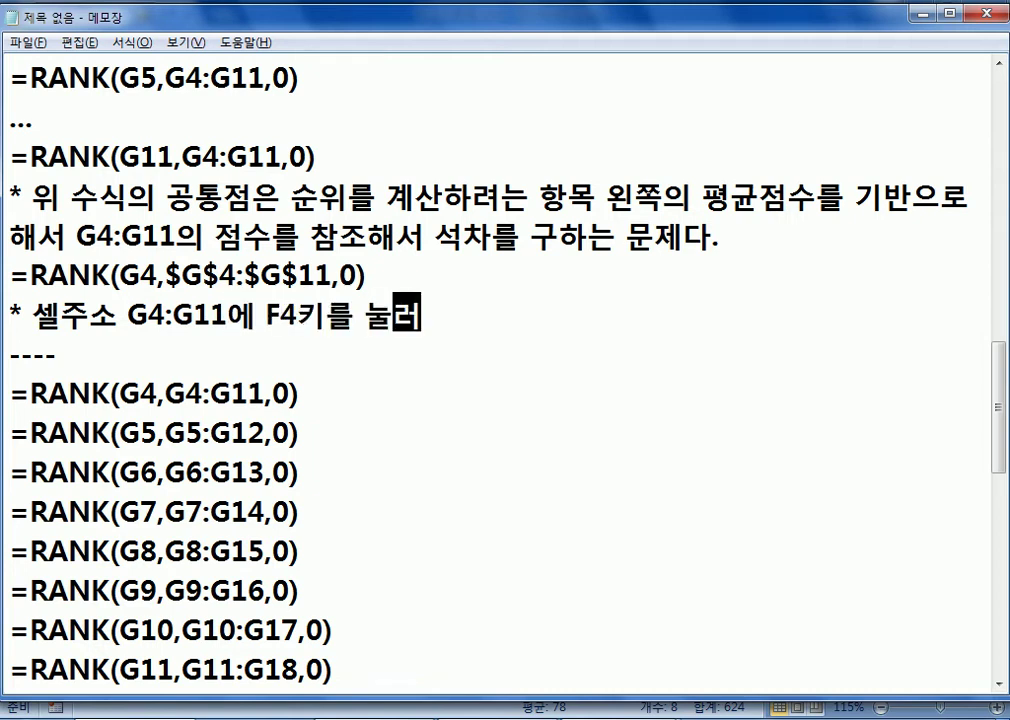
type("서 $")
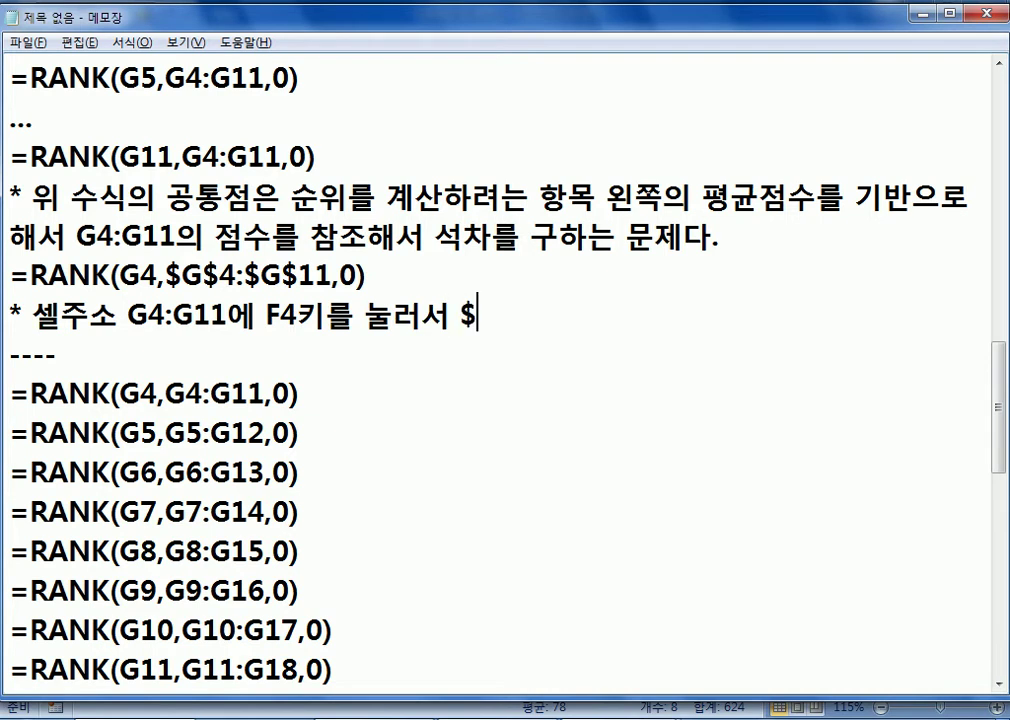
type("기호를 삽")
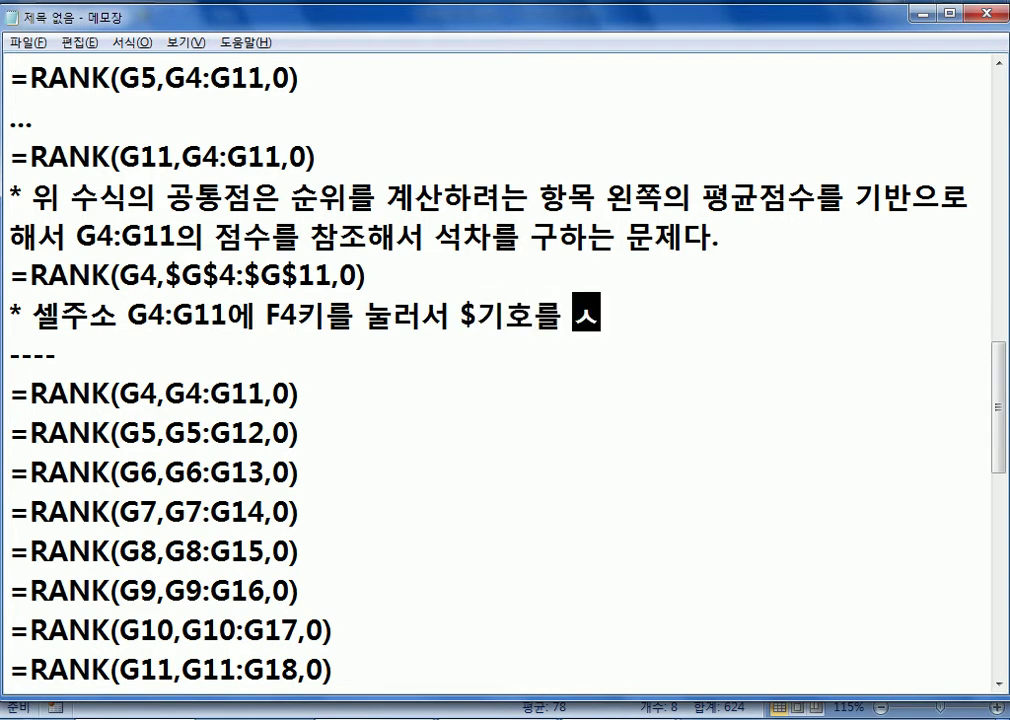
type("입하는 ")
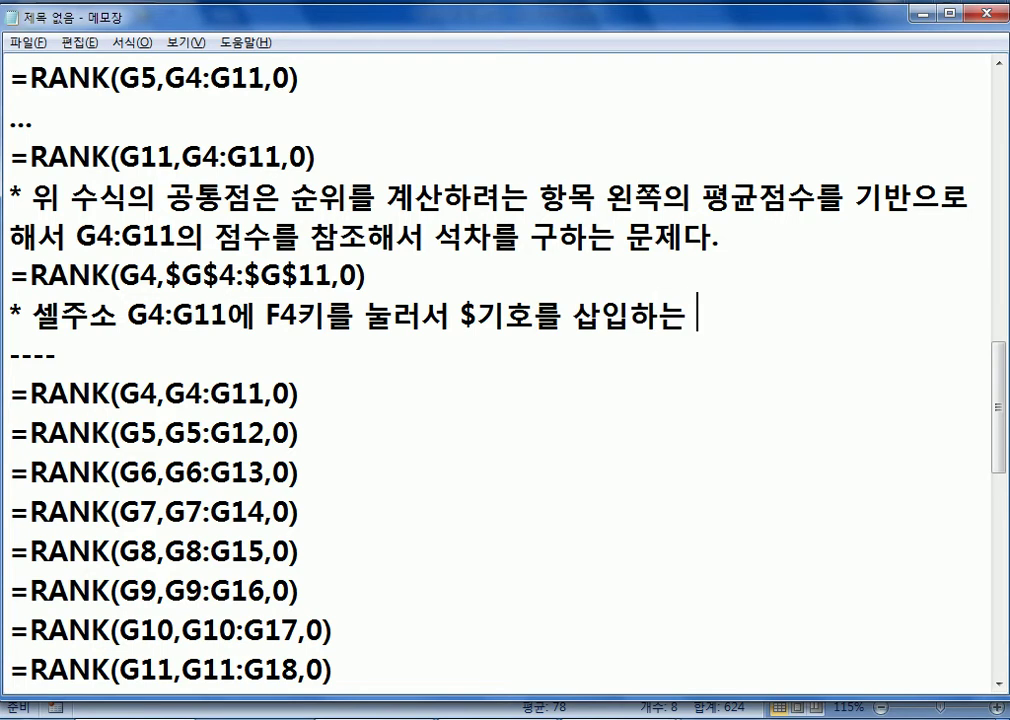
type("기능")
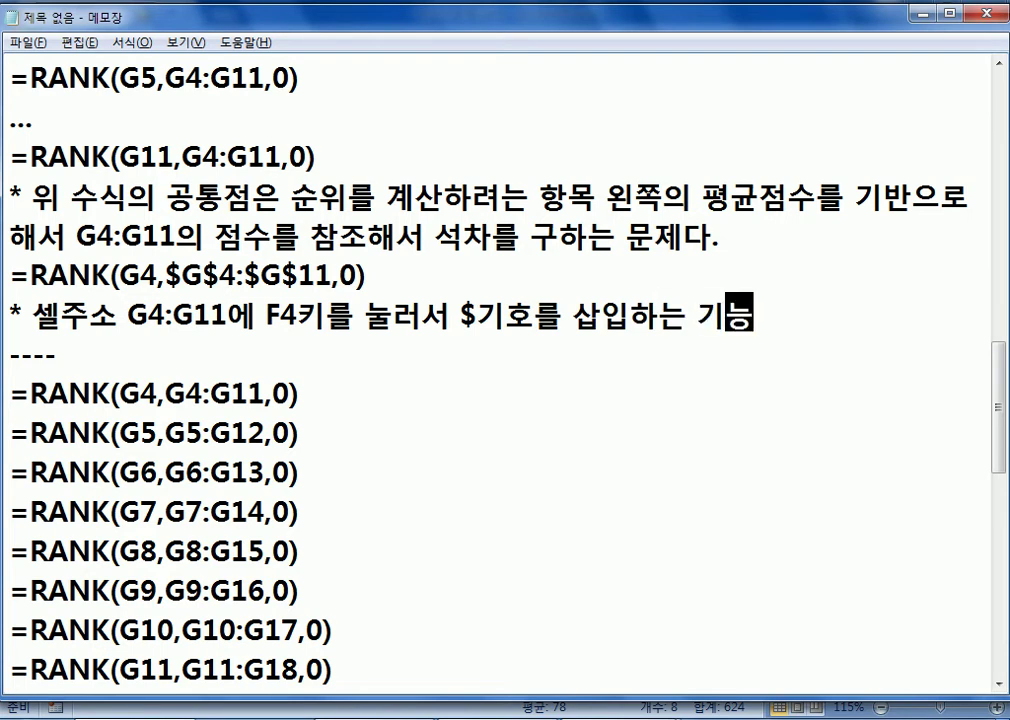
Add a second note line reading "* 절대주소, 절대참조를 성립시켜야 한다."
key("Return")
type("* ")
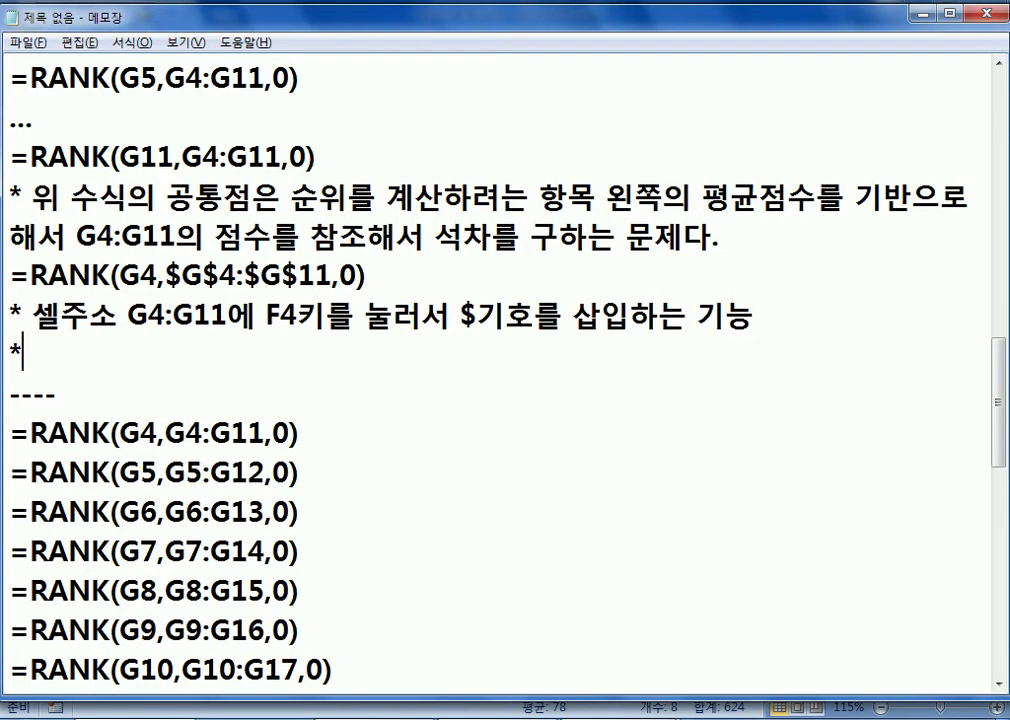
type("절대")
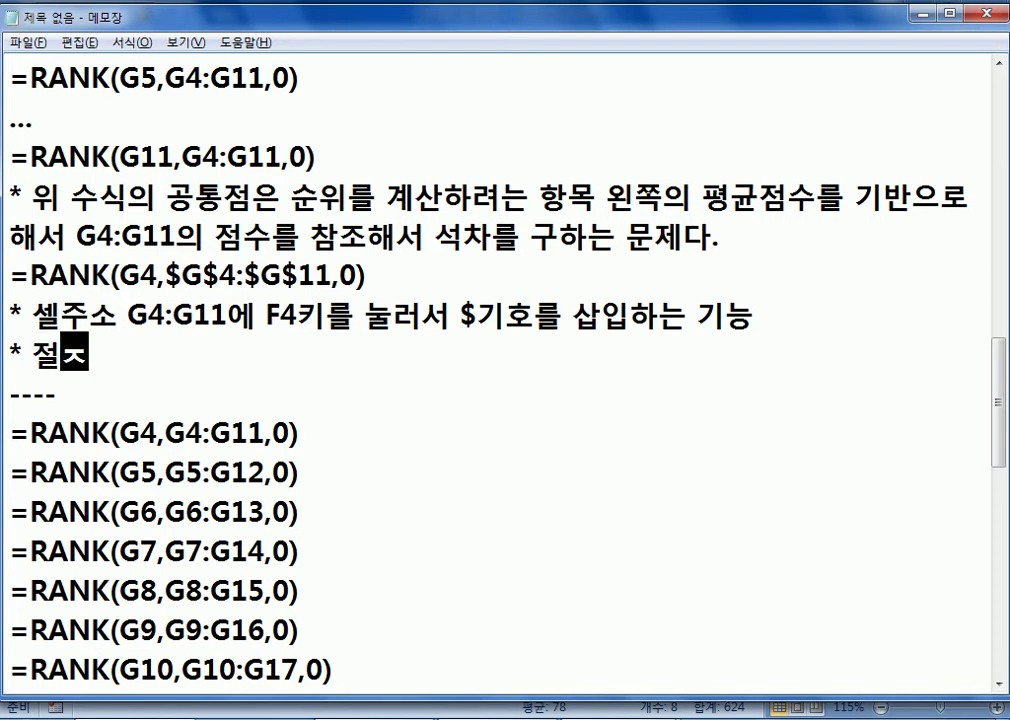
type("주소, 절대")
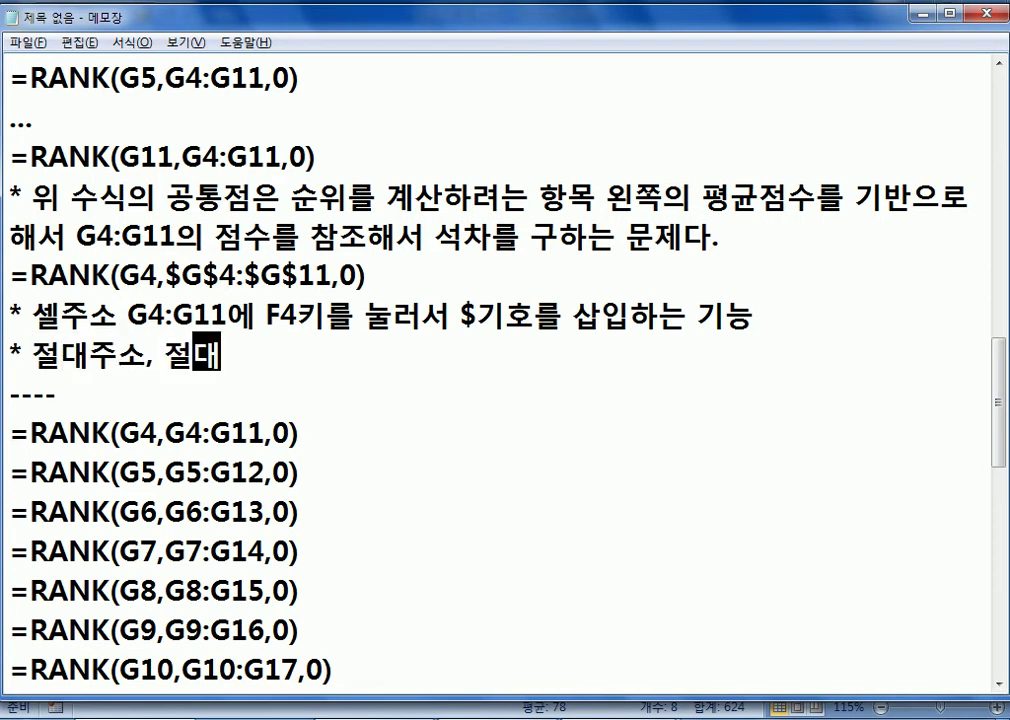
type("차참조를 ")
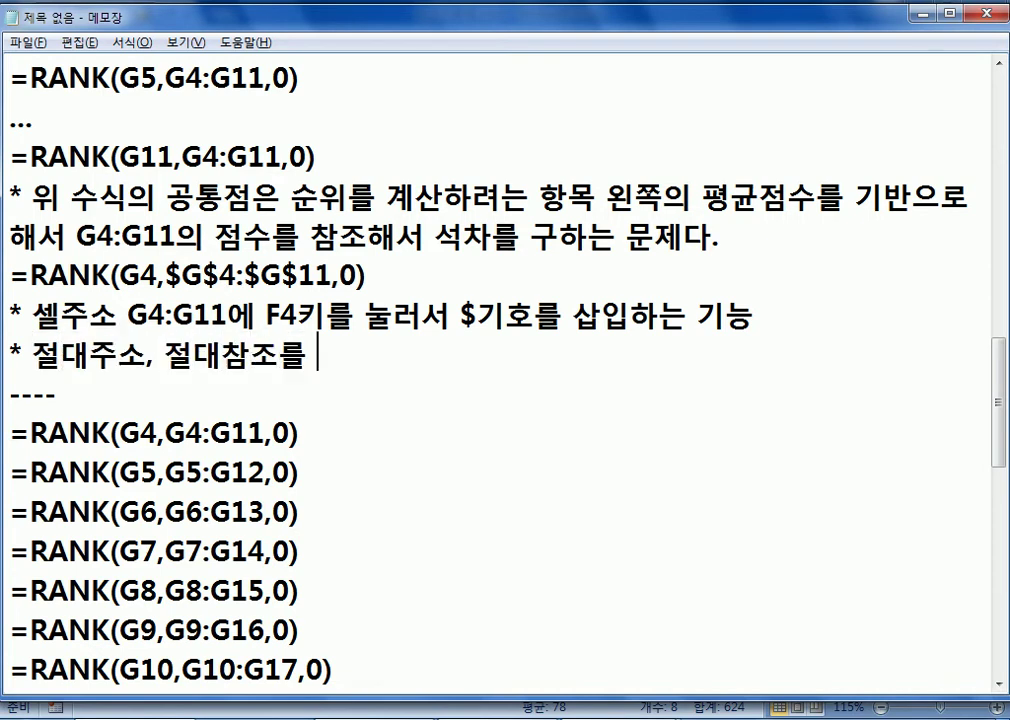
type("성립")
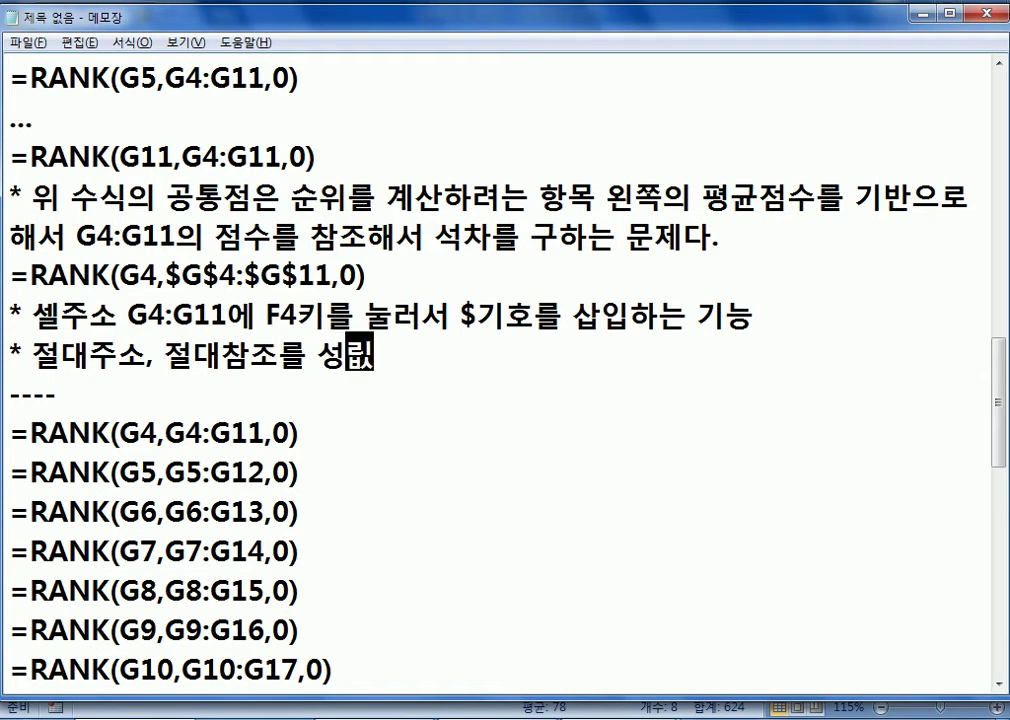
type("시켜야 한다.")
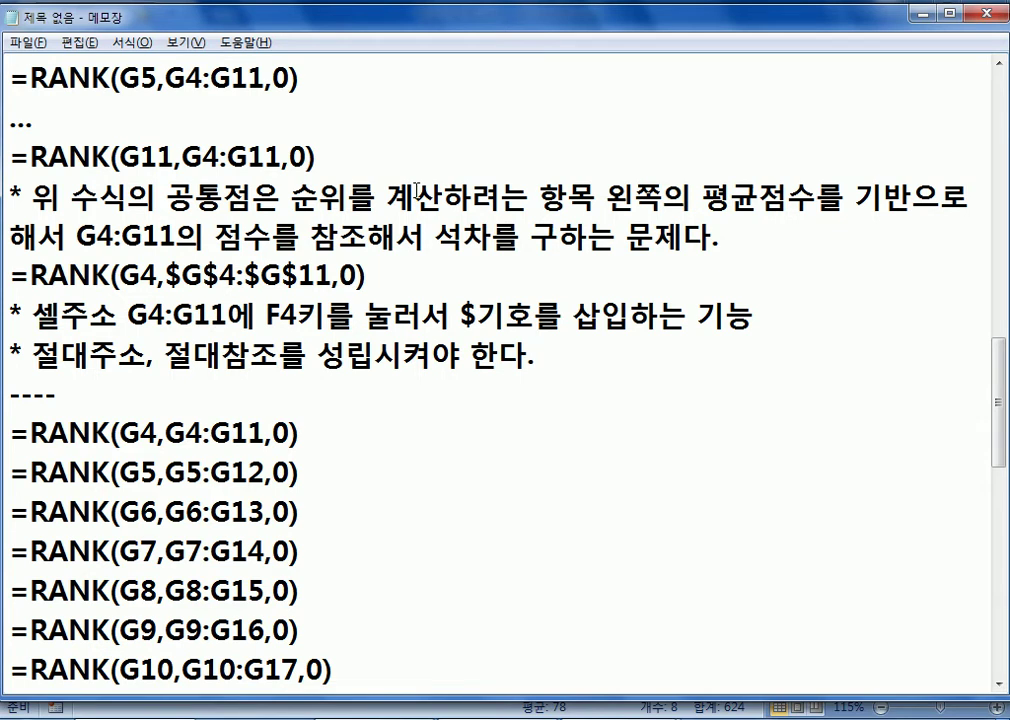
scroll(417, 188, "up", 1)
scroll(412, 210, "down", 3)
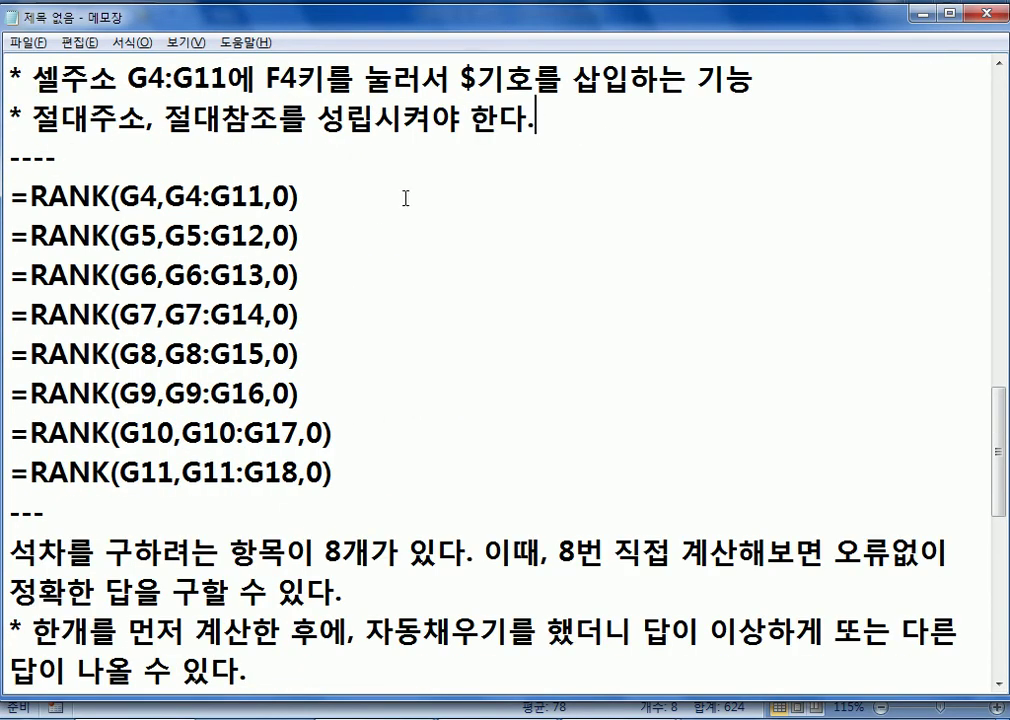
scroll(424, 207, "down", 3)
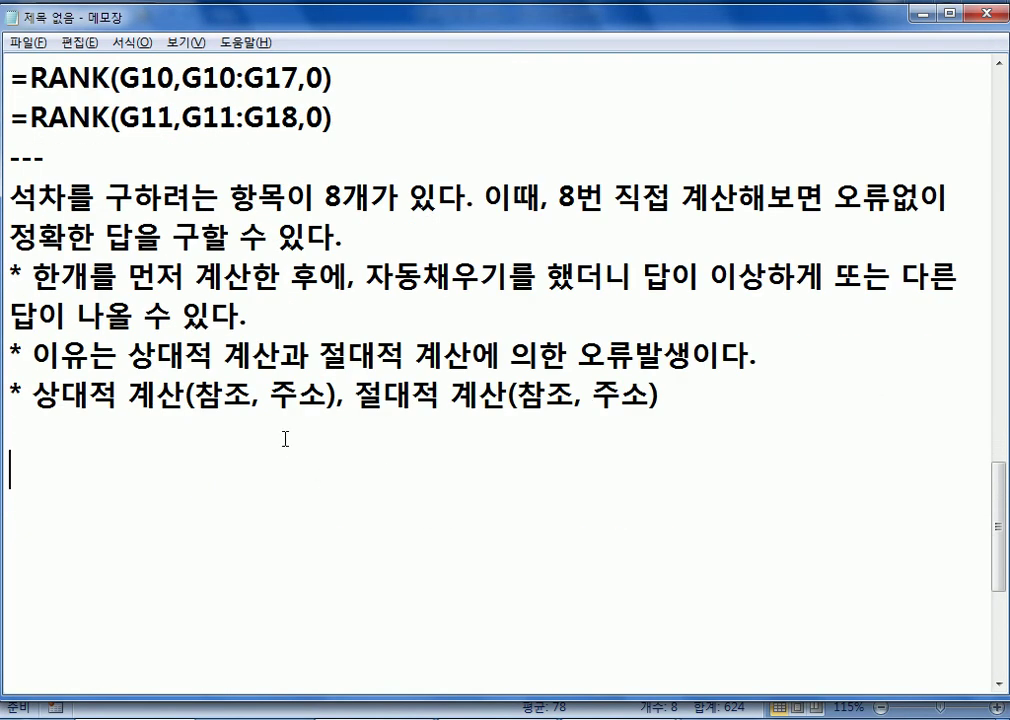
scroll(201, 226, "up", 3)
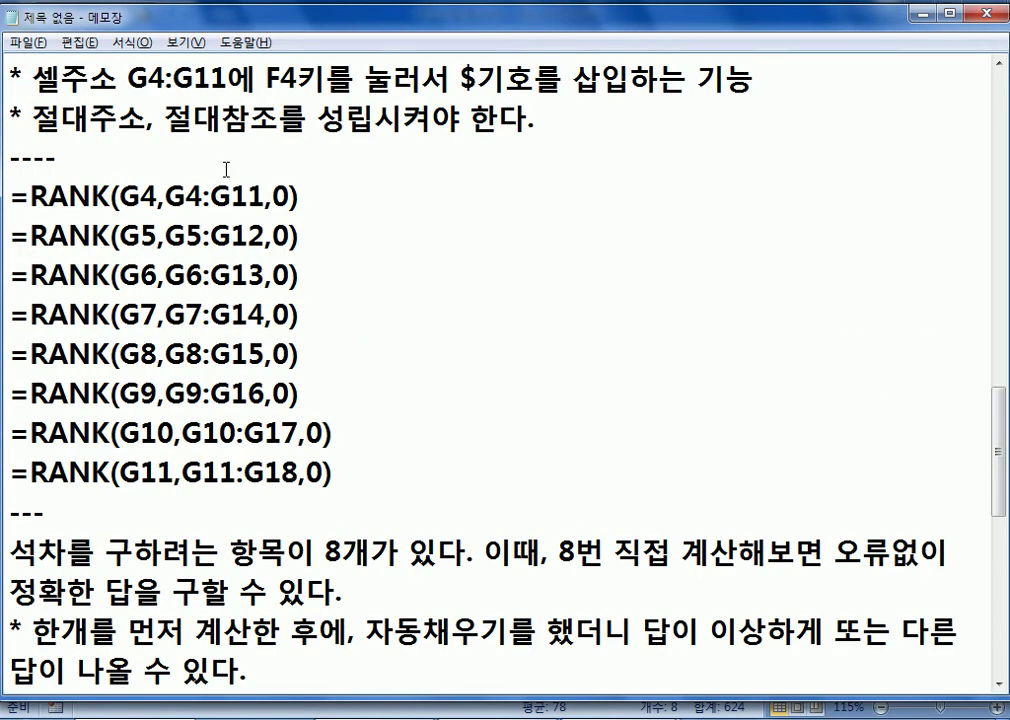
scroll(226, 172, "down", 3)
Switch to the Excel workbook, insert a new worksheet and enter the title 급여현황 in A2
key("alt+Tab")
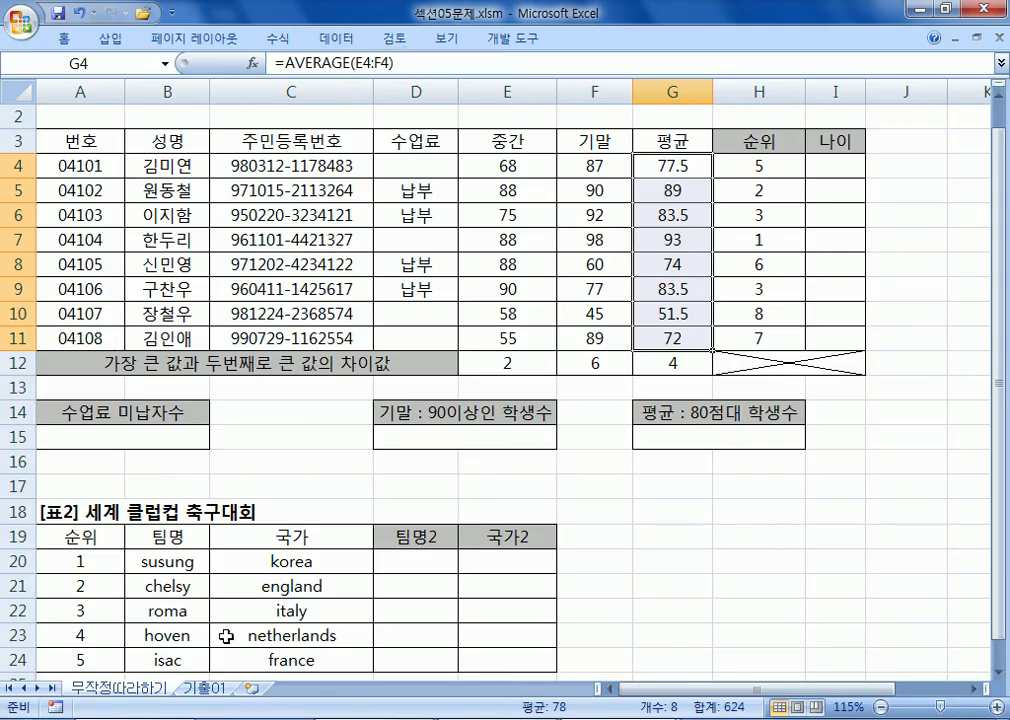
left_click(253, 689)
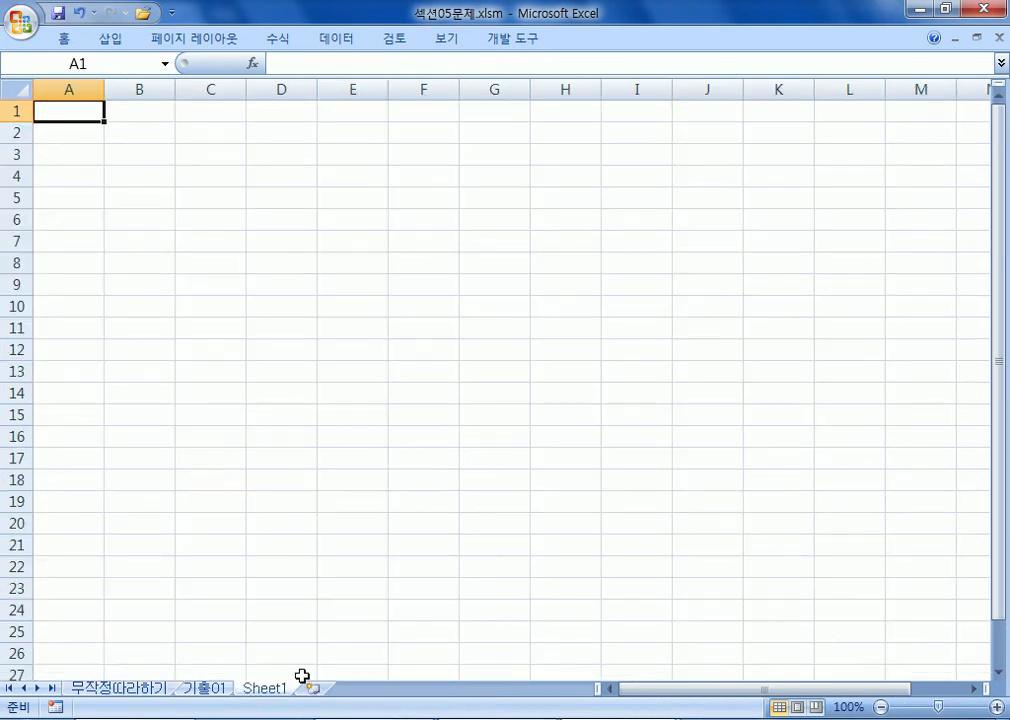
left_click(81, 132)
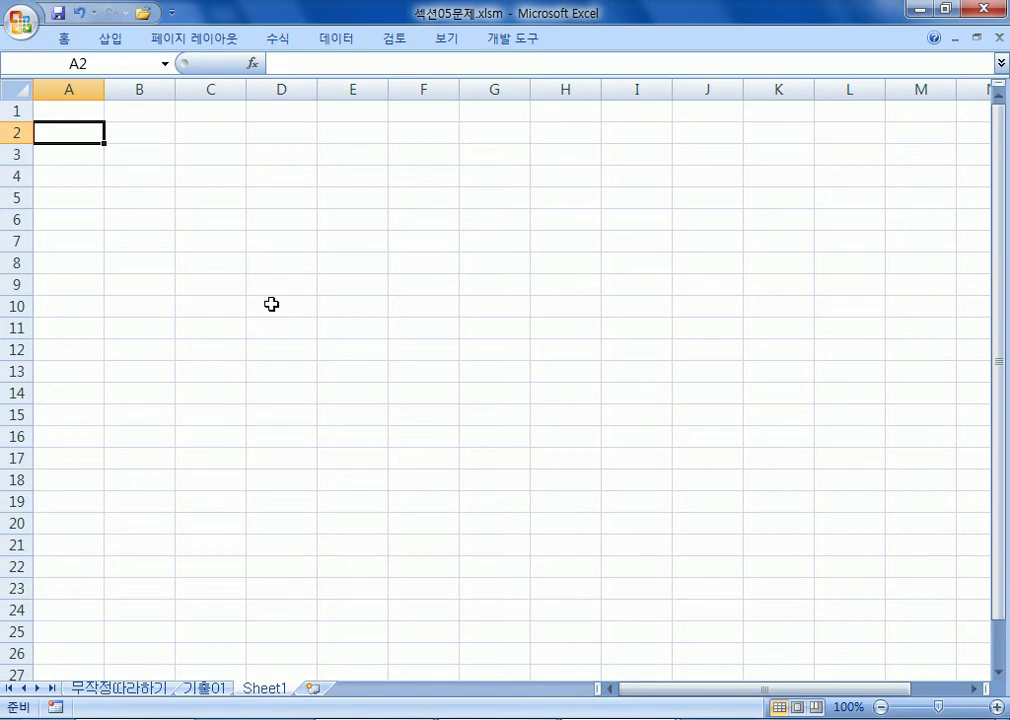
type("RMQ")
key("Escape")
type("급여현황")
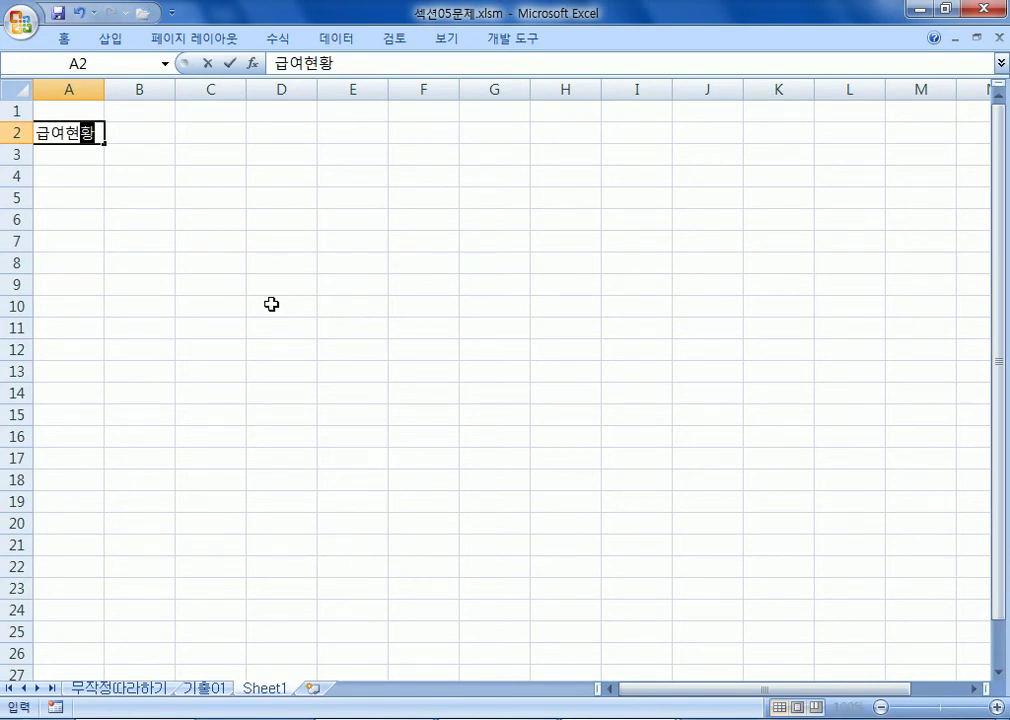
key("Return")
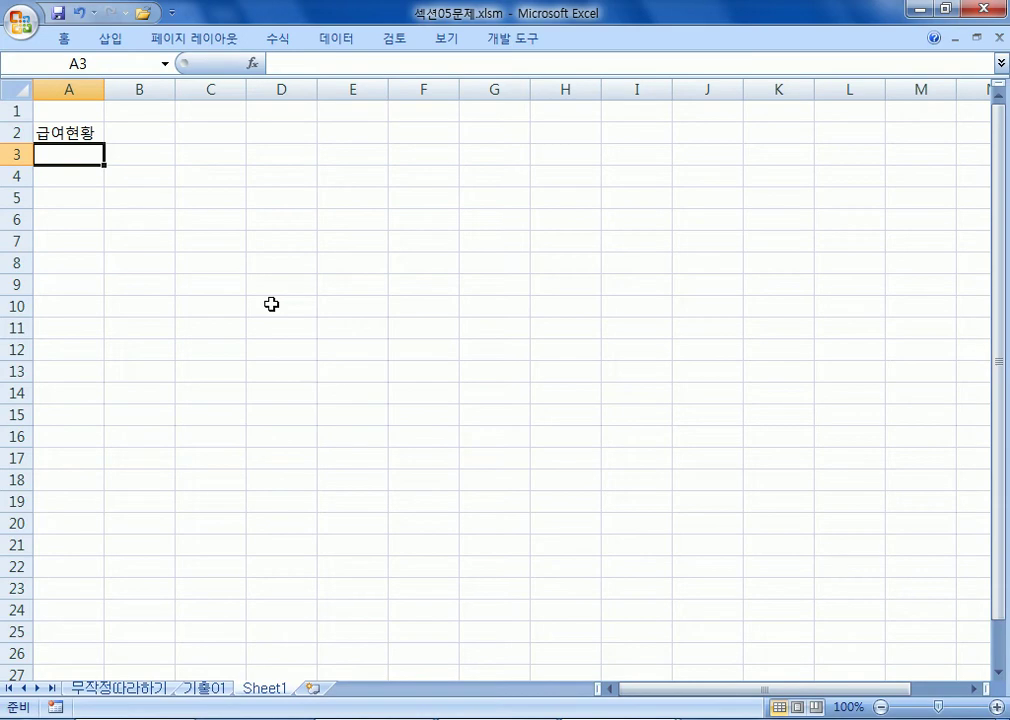
Enter the header 이름 in A4 and list four employee names in A5:A8
key("Return")
type("홍길동")
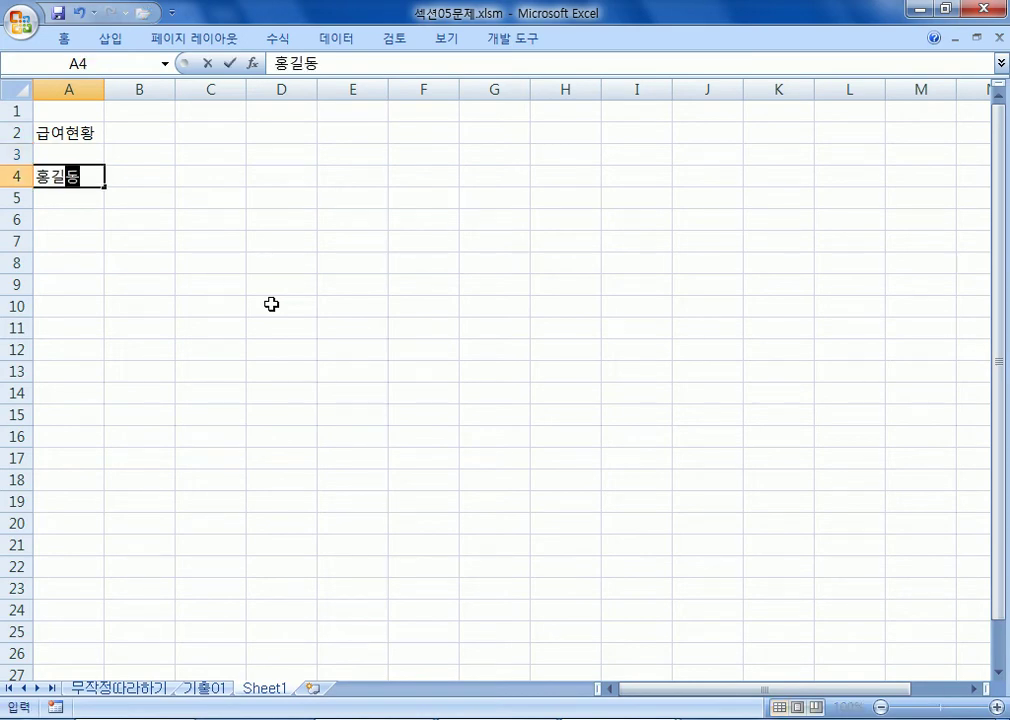
key("Up")
key("Down")
type("일")
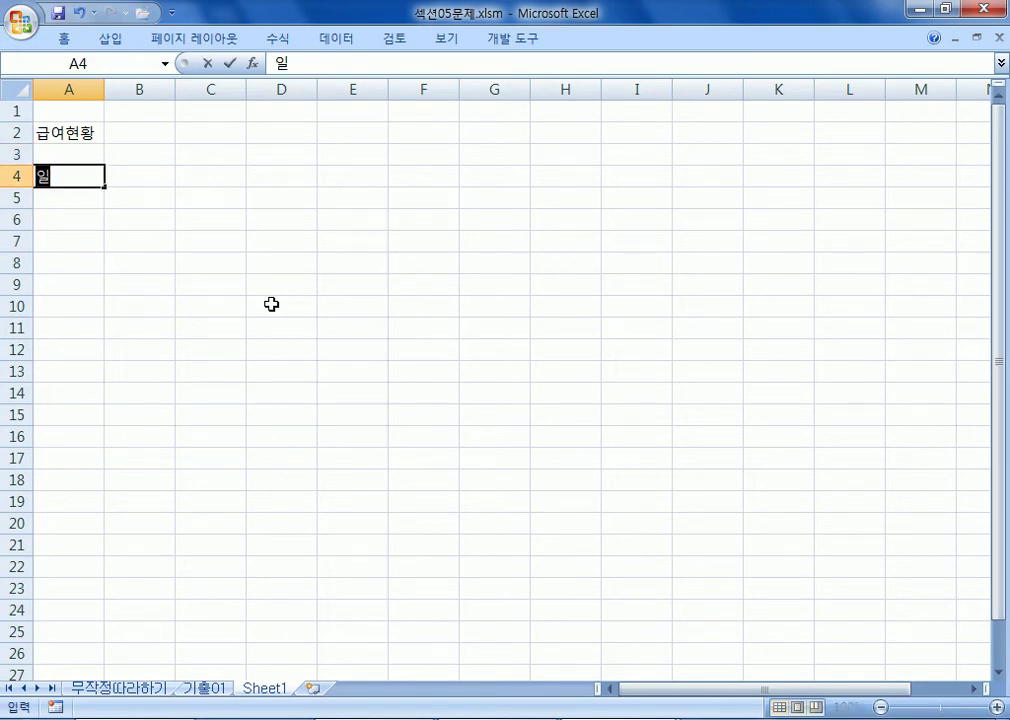
type("름")
key("Return")
type("호길동")
key("Return")
type("일지매")
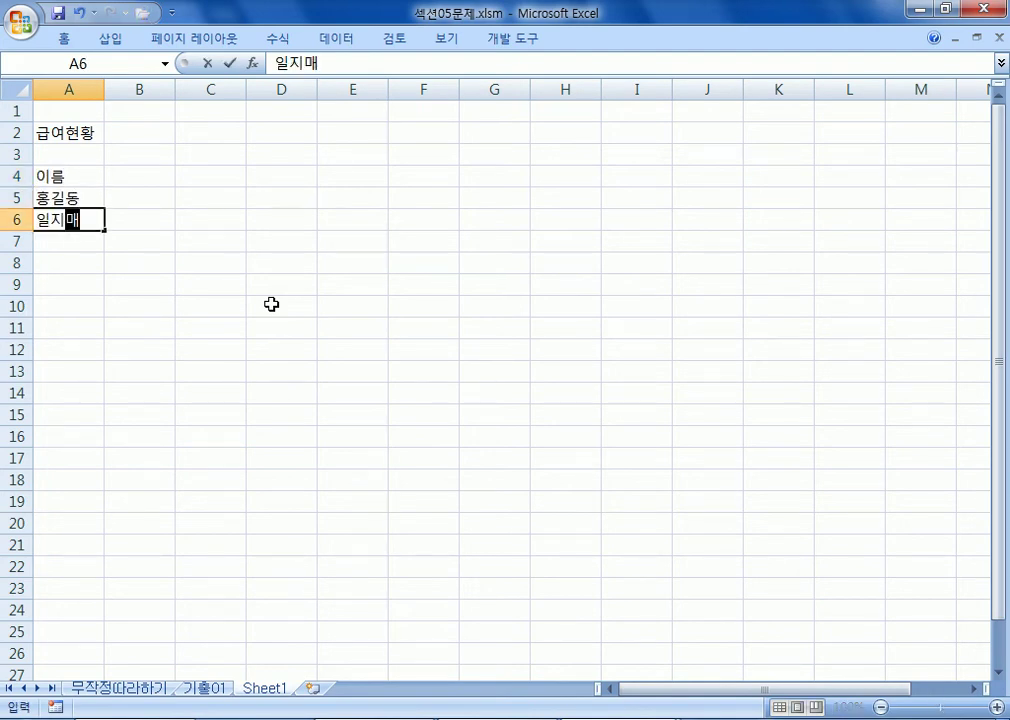
key("Return")
type("임꺽정")
key("Return")
type("이순신'")
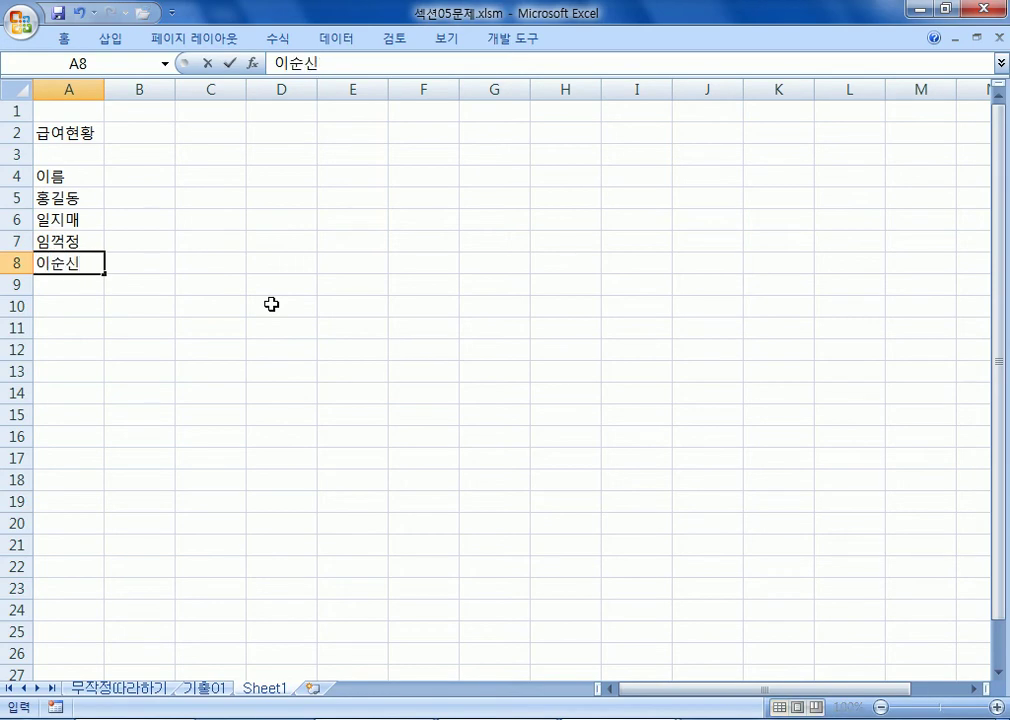
Enter the header 본봉 in B4 and the amounts 850000, 760000, 980000 and 1200000 in B5:B8
key("Up")
key("Up")
key("Up")
key("Up")
key("Right")
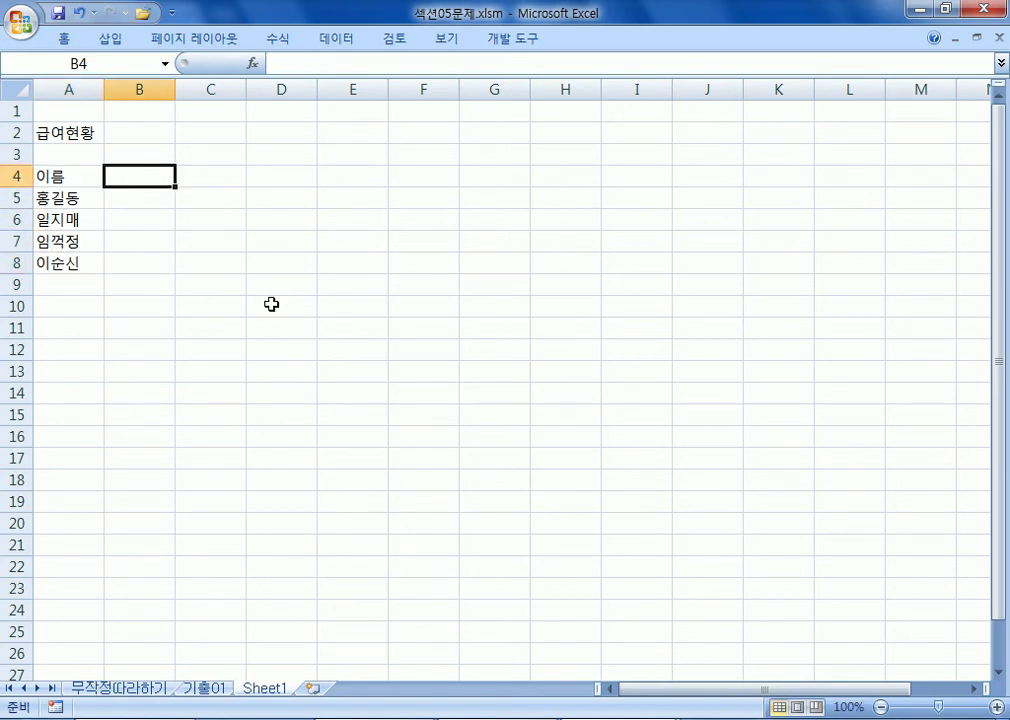
type("본봉")
key("Return")
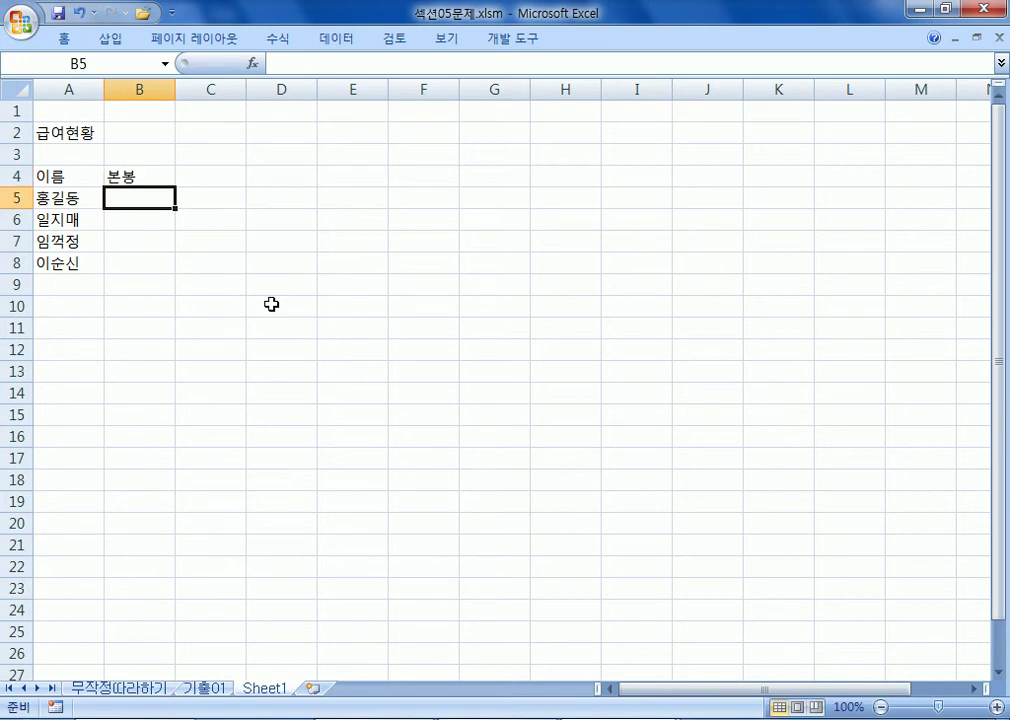
type("850000")
key("Return")
type("760000")
key("Return")
type("980000")
key("Return")
type("120")
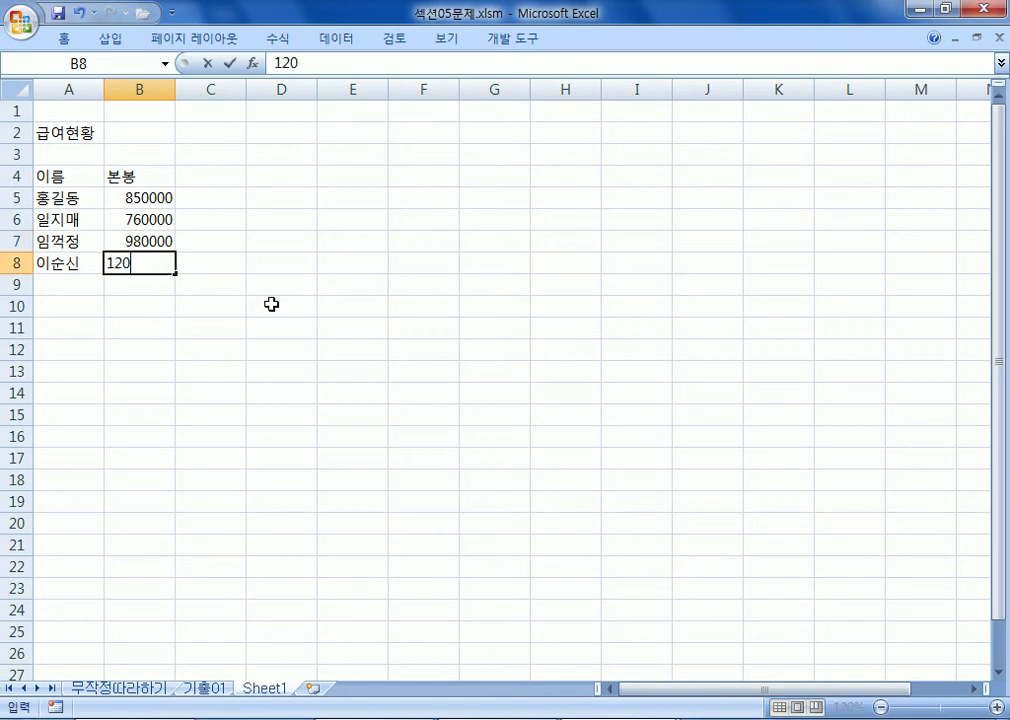
type("0000")
key("Return")
Enter the header 급여 in C4, beside the 본봉 column
key("Up")
key("Up")
key("Up")
key("Up")
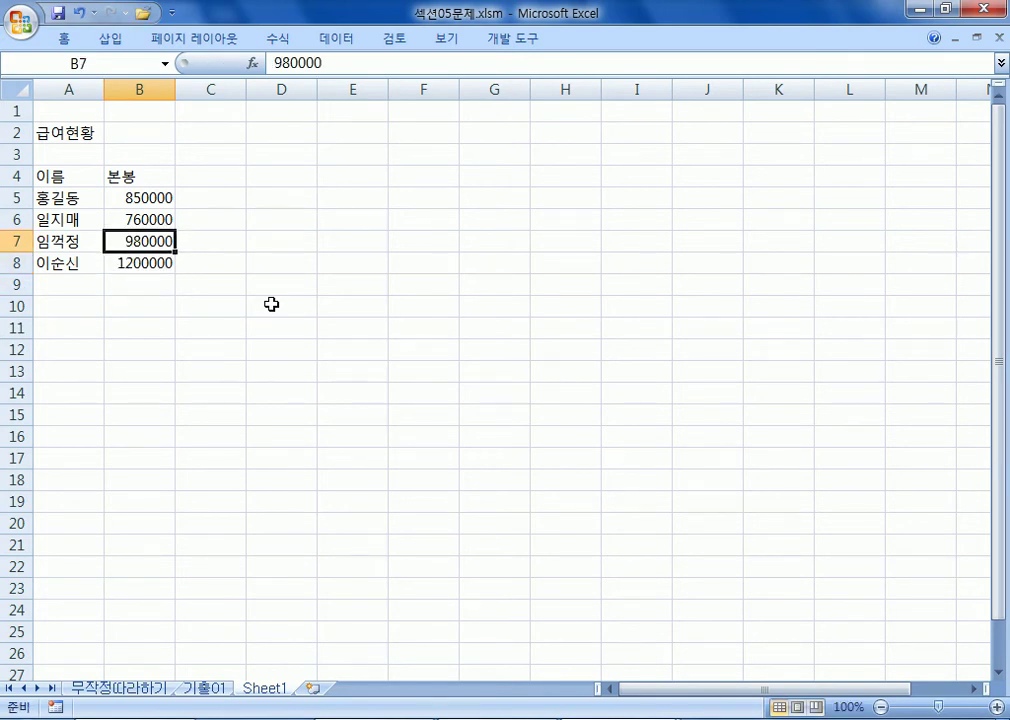
key("Up")
key("Right")
type("급여")
key("Return")
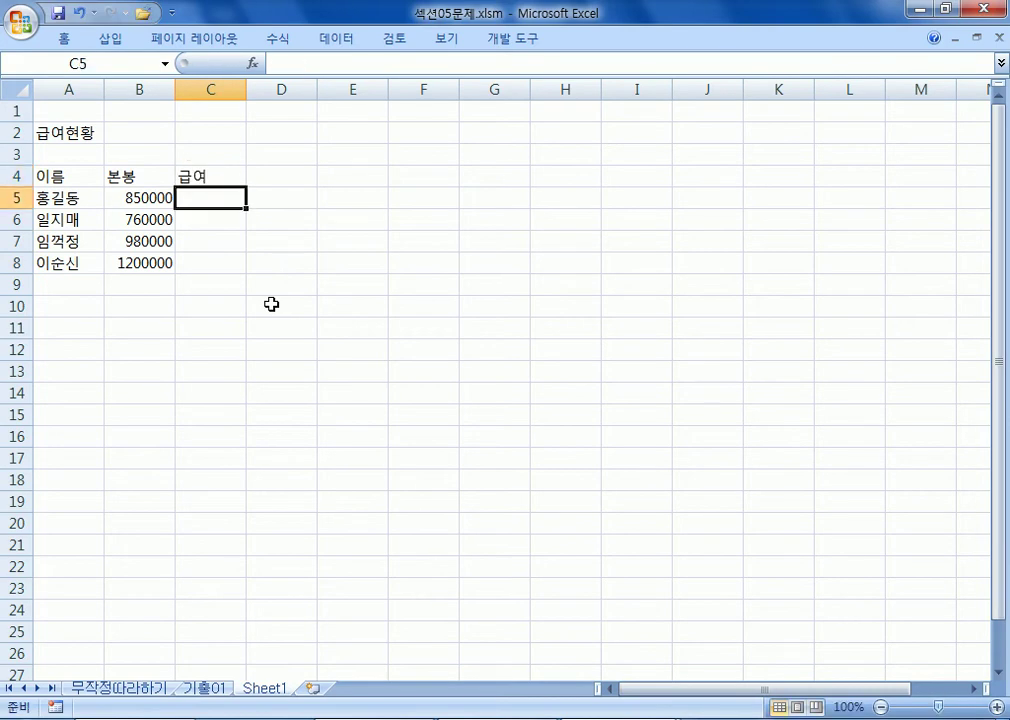
Enter the label 상여금 in C2 and the bonus amount 270000 in D2
key("Up")
key("Up")
key("Up")
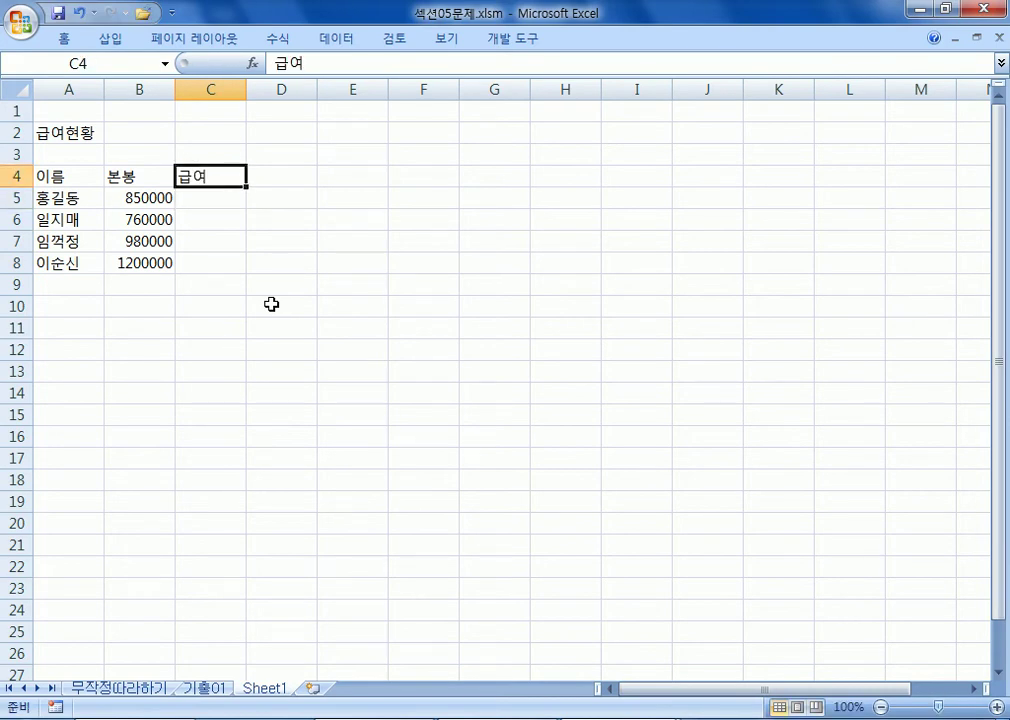
type("보너")
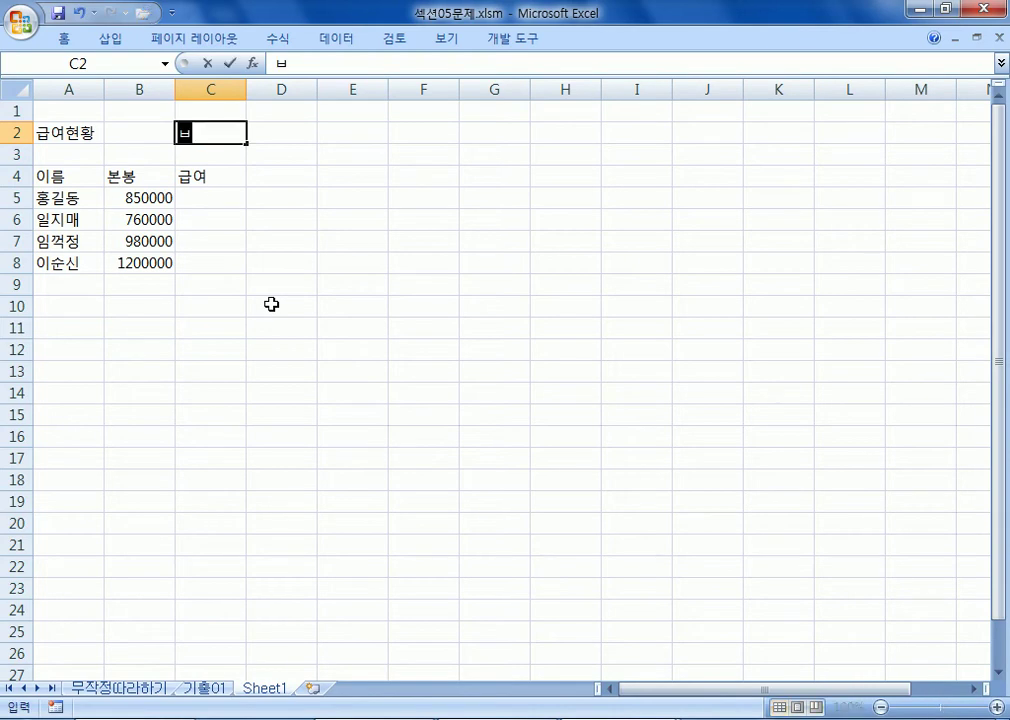
key("BackSpace")
key("BackSpace")
type("상여금")
key("Tab")
type("2")
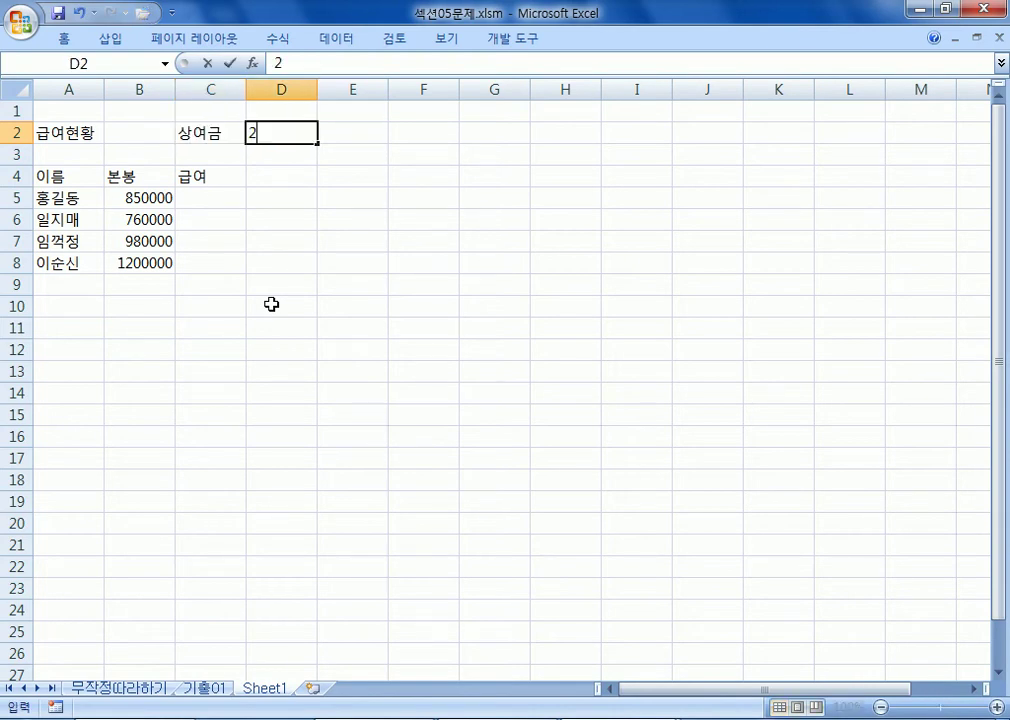
type("70000")
key("Return")
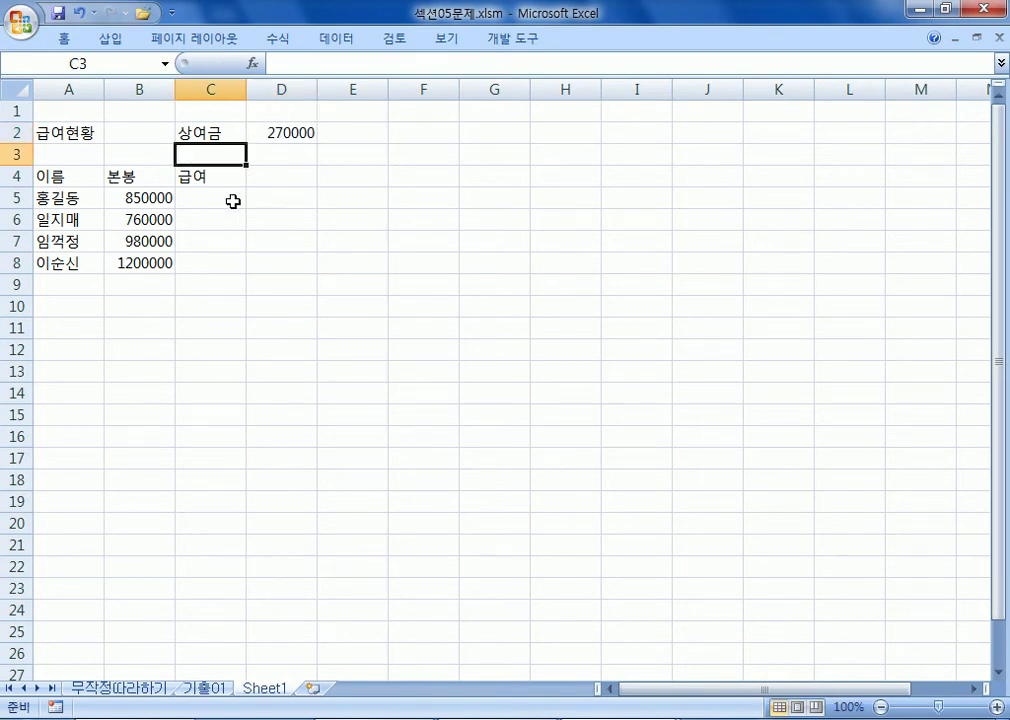
Apply the comma number style to all cells of the sheet
left_click(152, 199)
left_click_drag(149, 196, 232, 262)
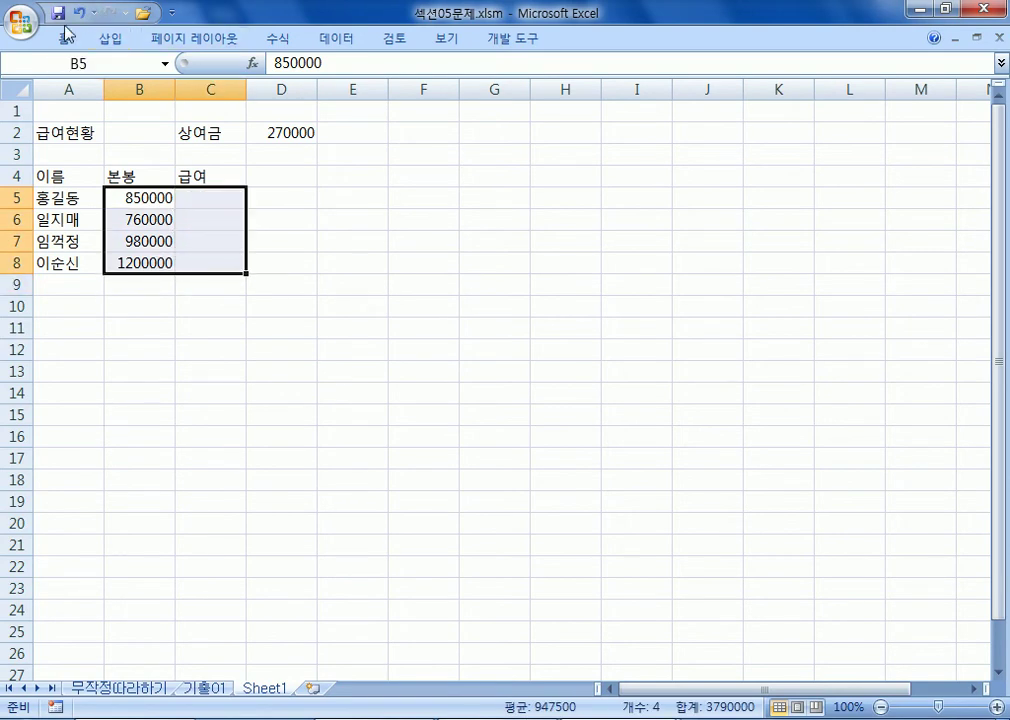
left_click(16, 89)
left_click(66, 40)
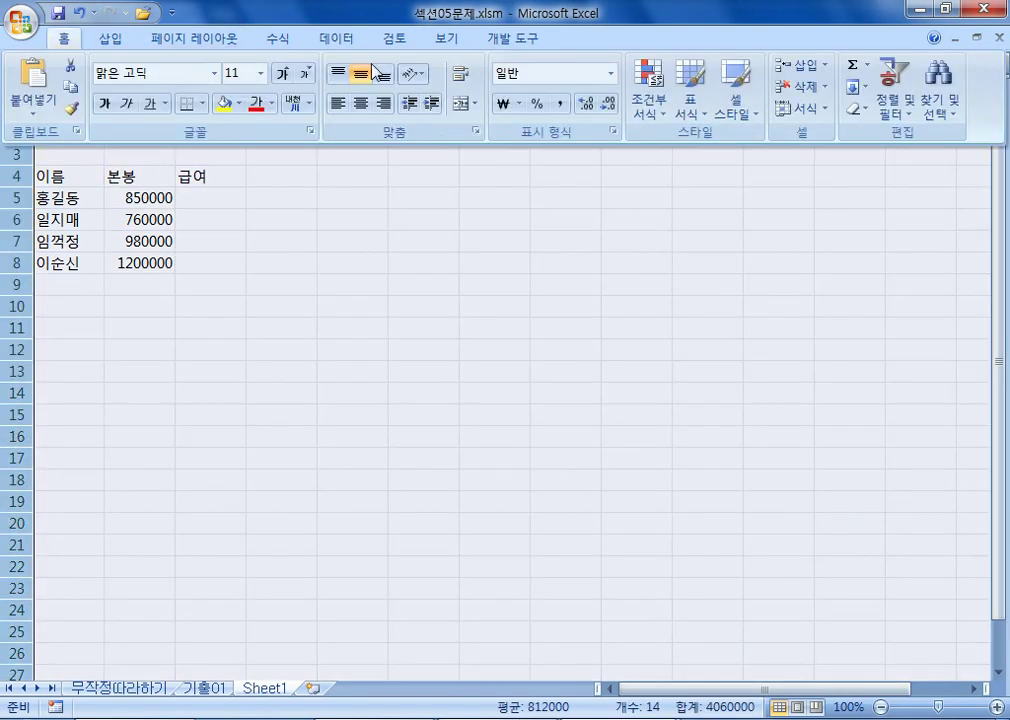
left_click(558, 106)
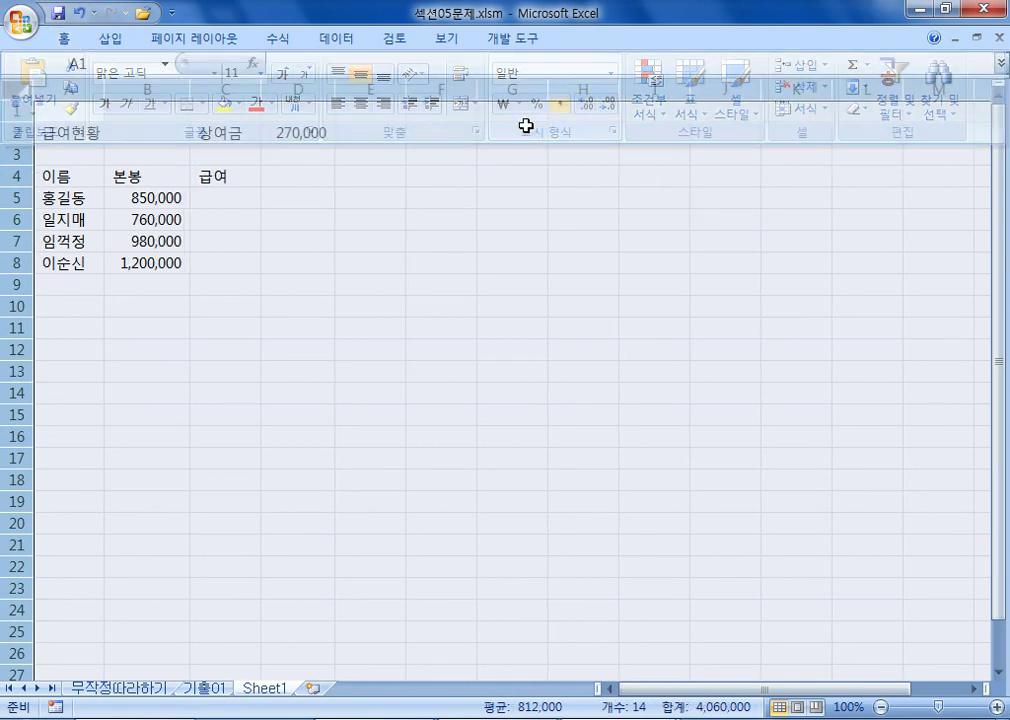
left_click(230, 240)
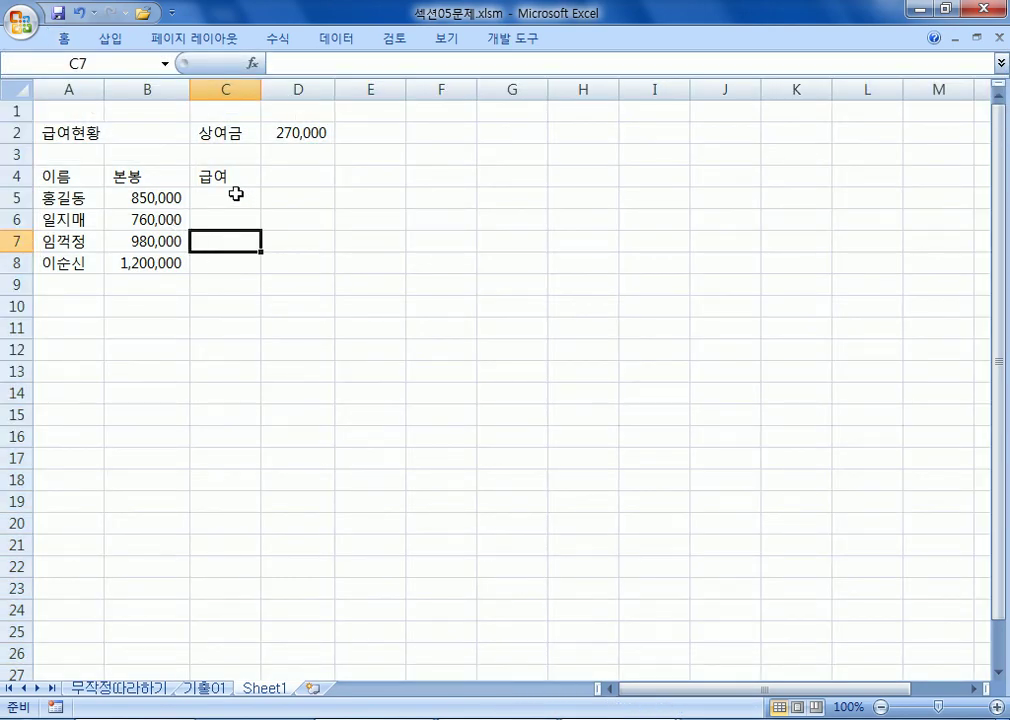
Widen column A slightly so the 급여현황 title fits within it
left_click(240, 196)
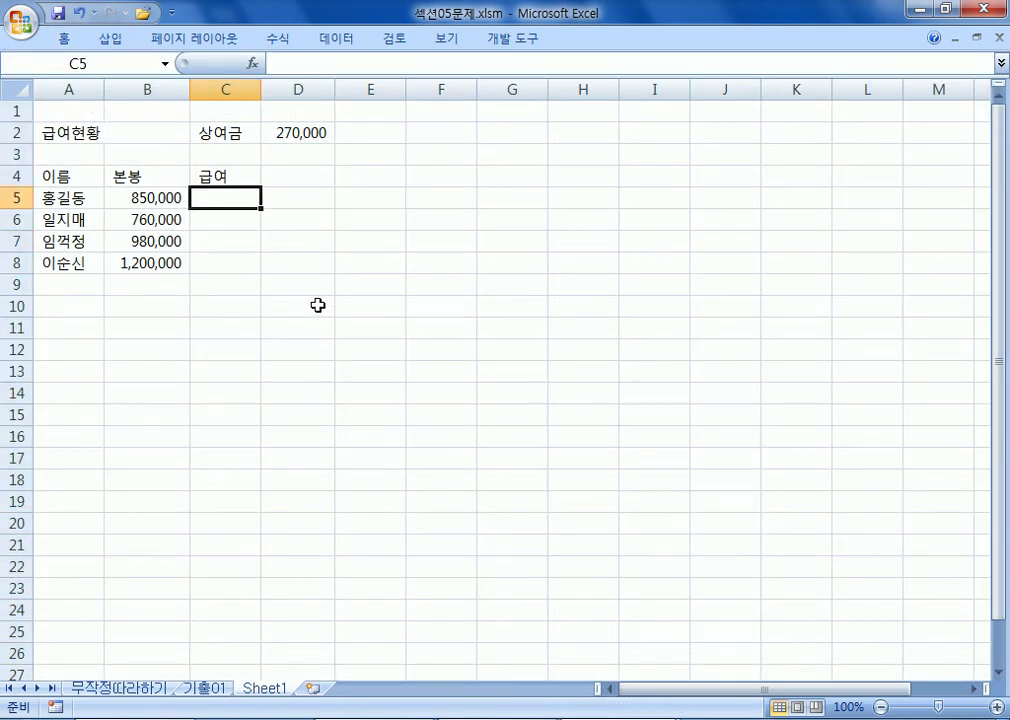
scroll(255, 331, "up", 5, "ctrl")
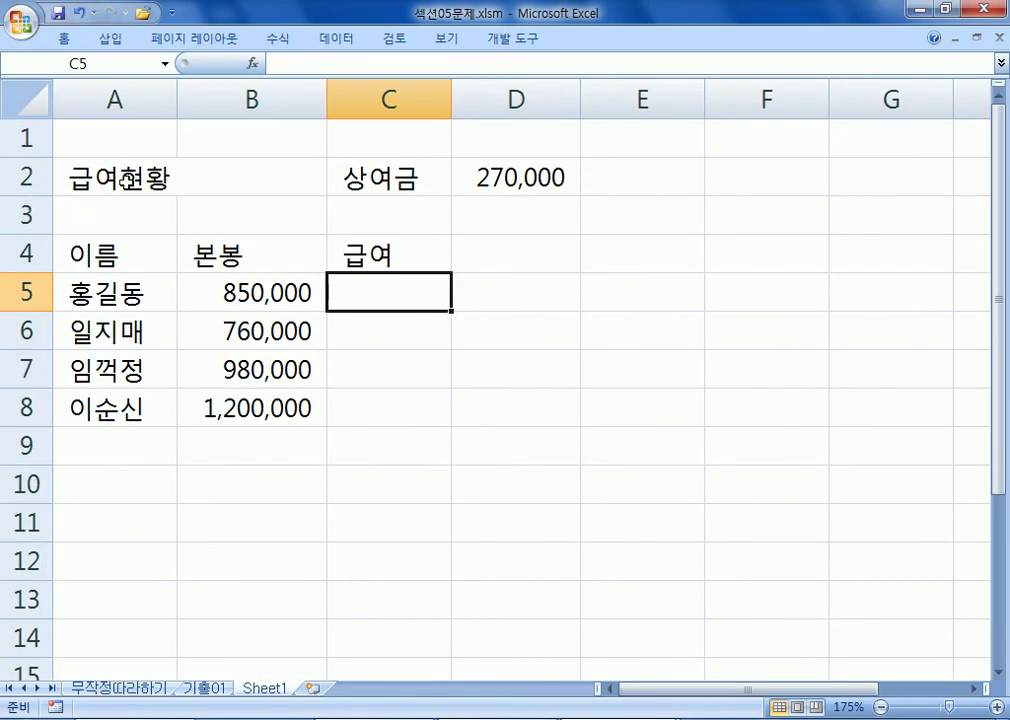
left_click_drag(177, 96, 188, 96)
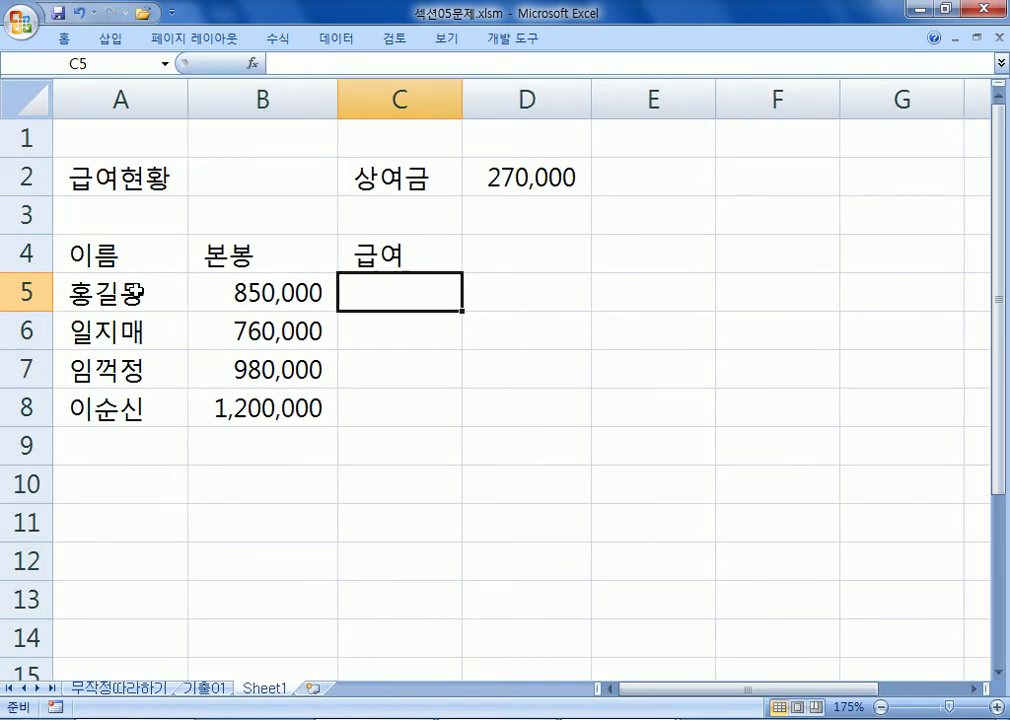
Enter the formula =B5+D2 in C5 to add the bonus to the first employee's base salary
left_click_drag(239, 289, 273, 393)
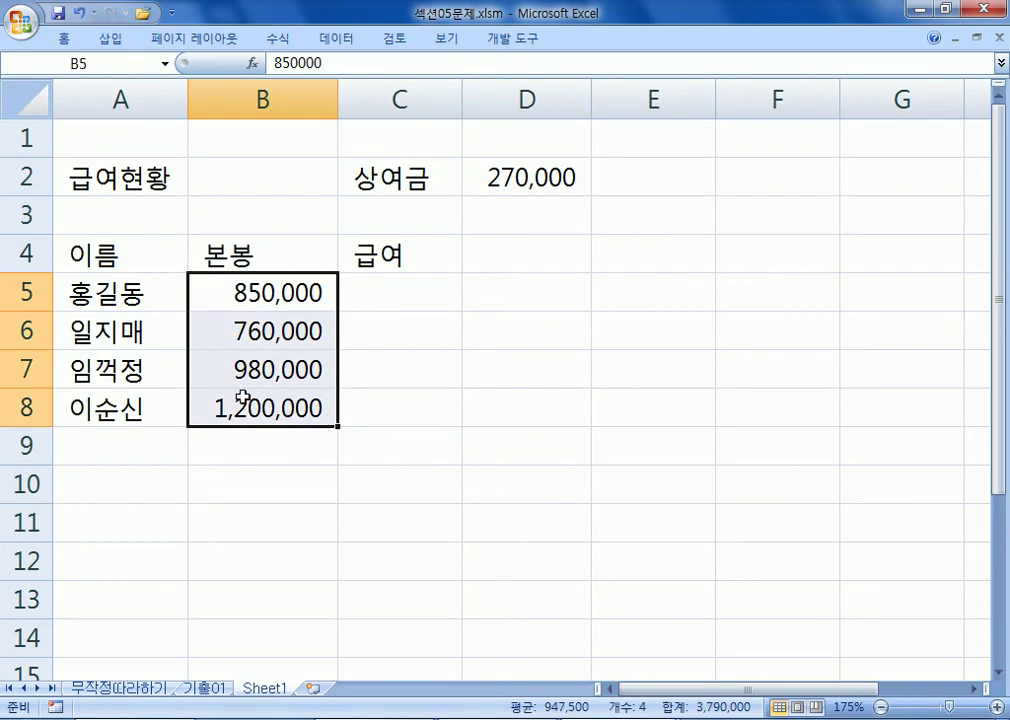
left_click(541, 175)
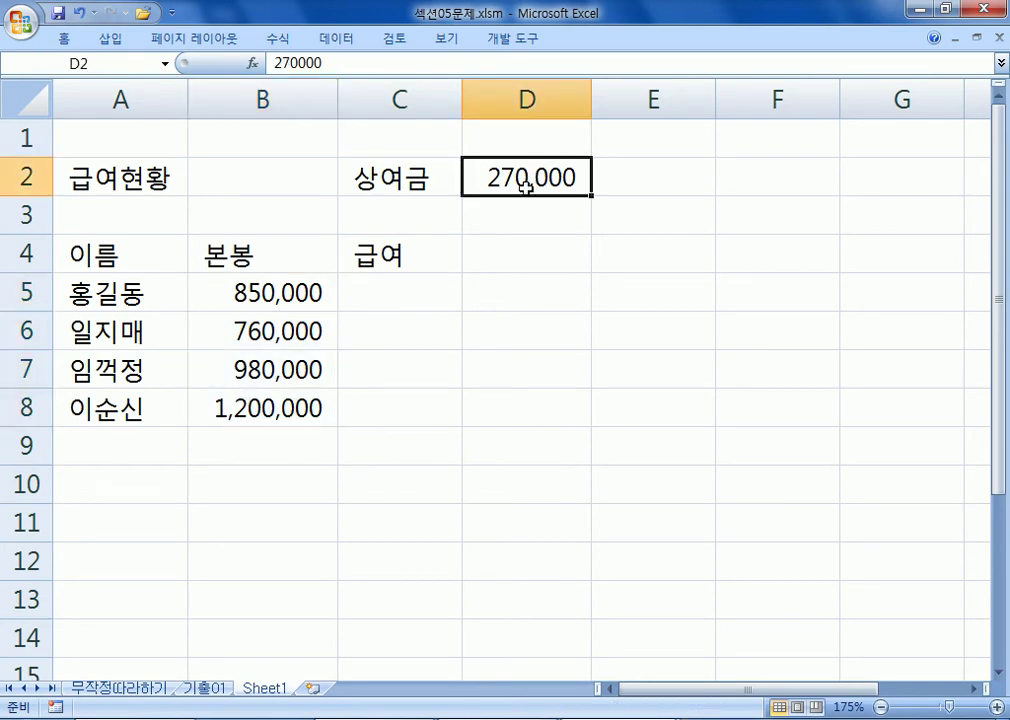
left_click(425, 288)
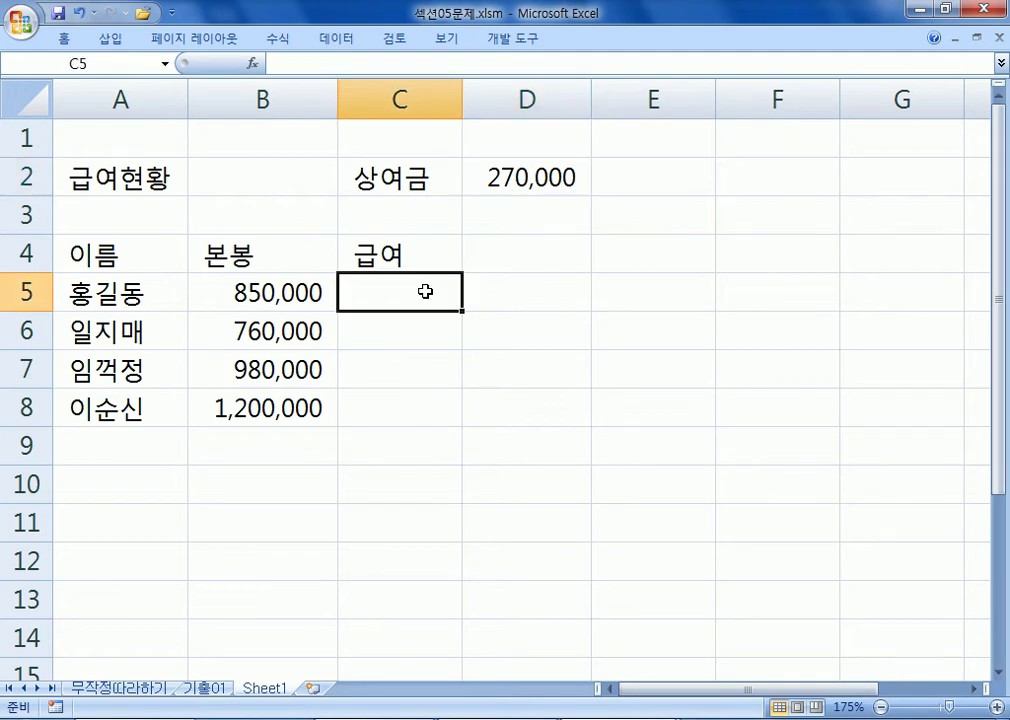
type("=")
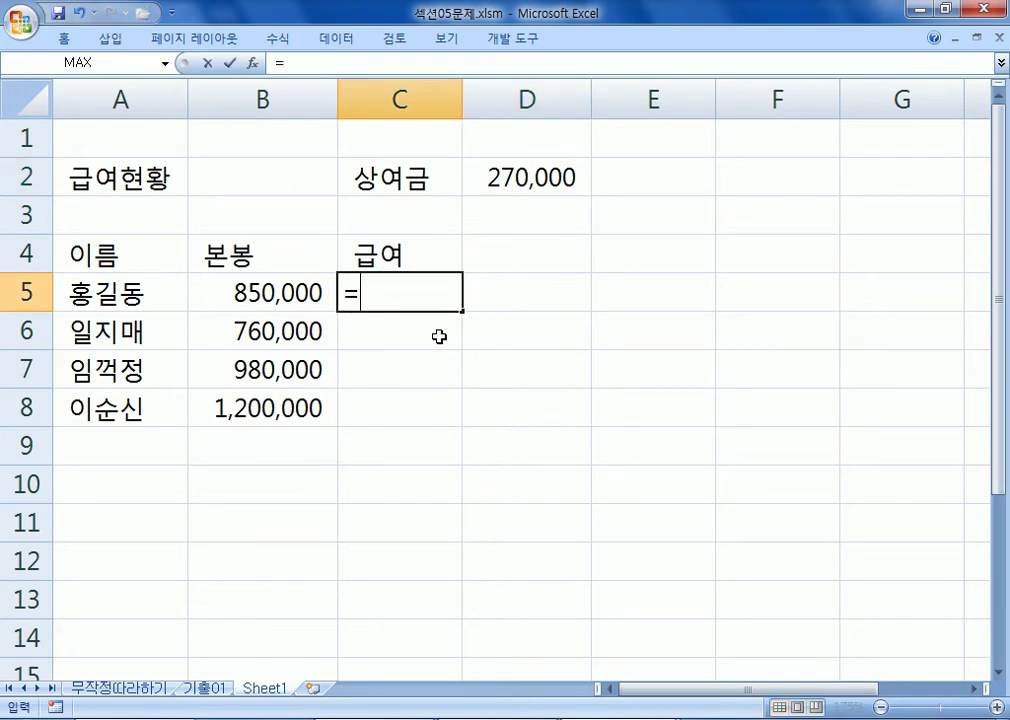
left_click(281, 287)
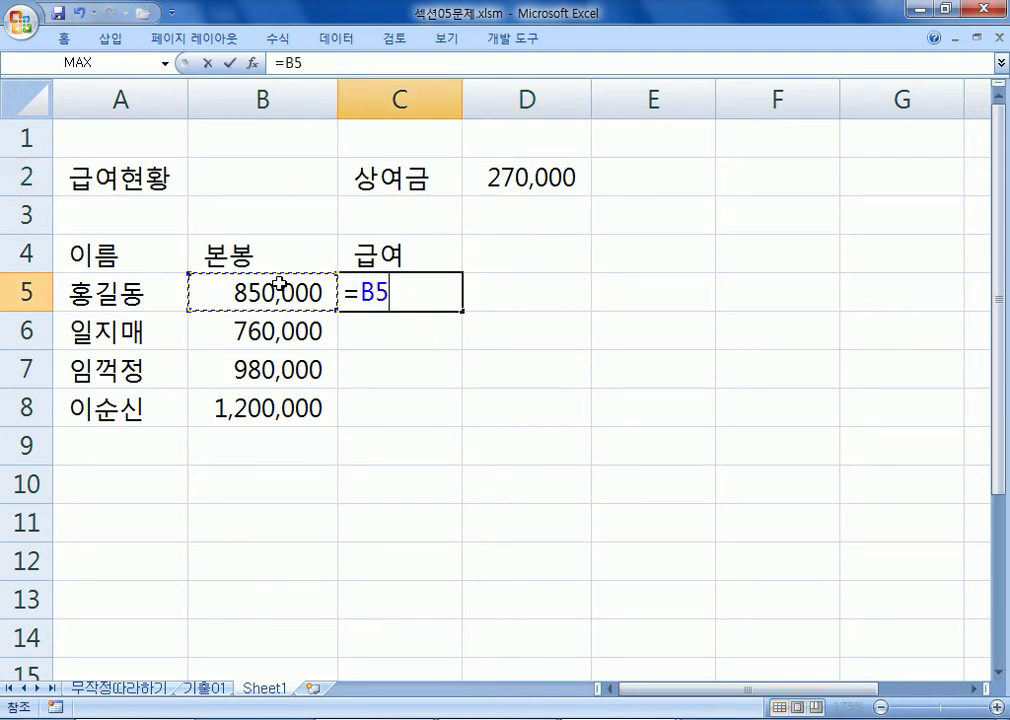
type("+")
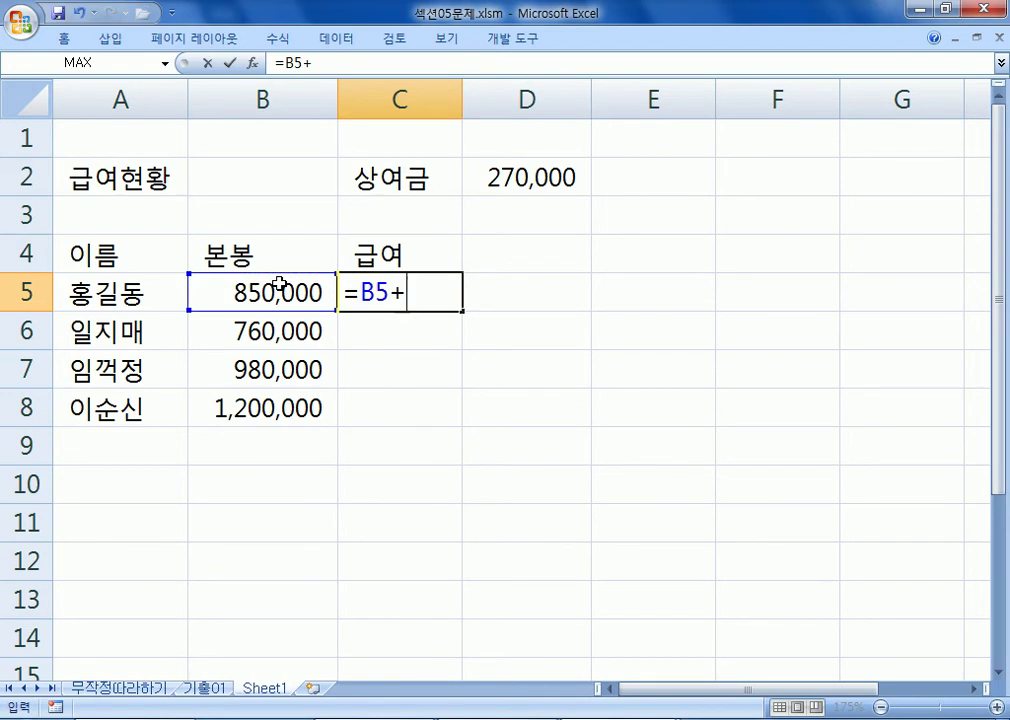
left_click(550, 180)
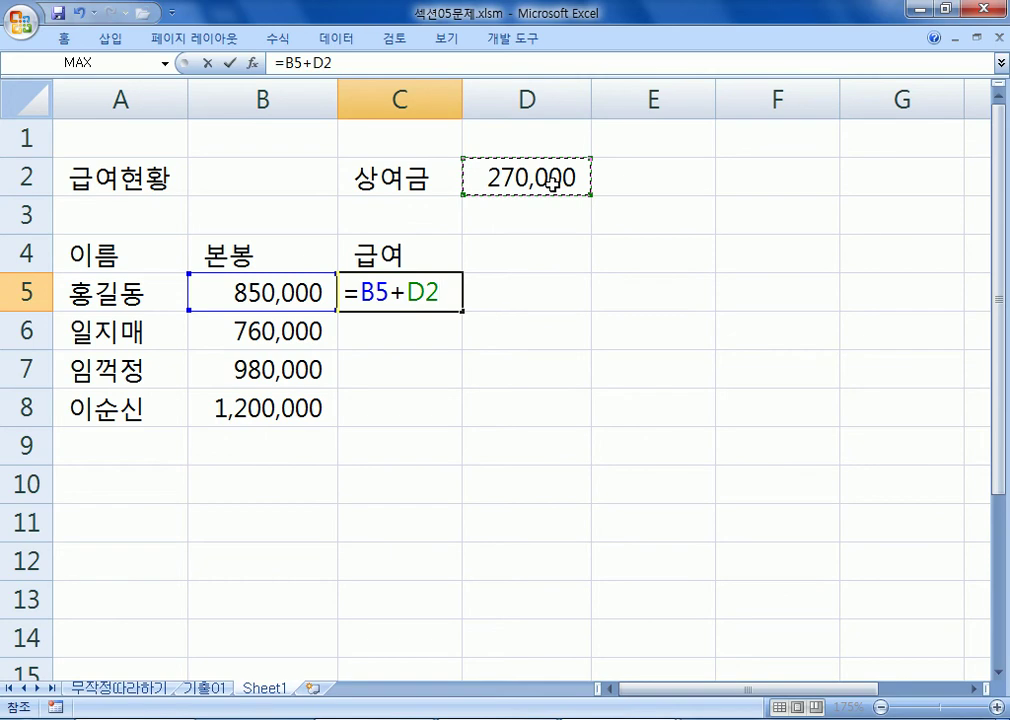
key("Return")
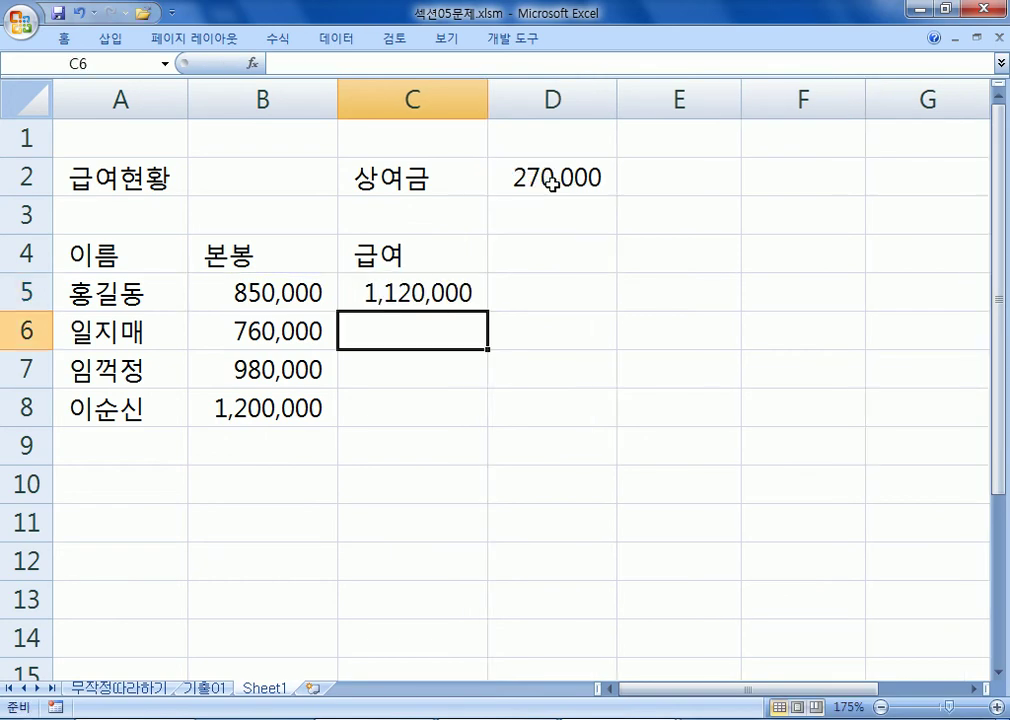
Try filling the C5 formula down through C8, and clear the copied formulas from C6:C8
left_click(430, 292)
left_click_drag(489, 310, 497, 415)
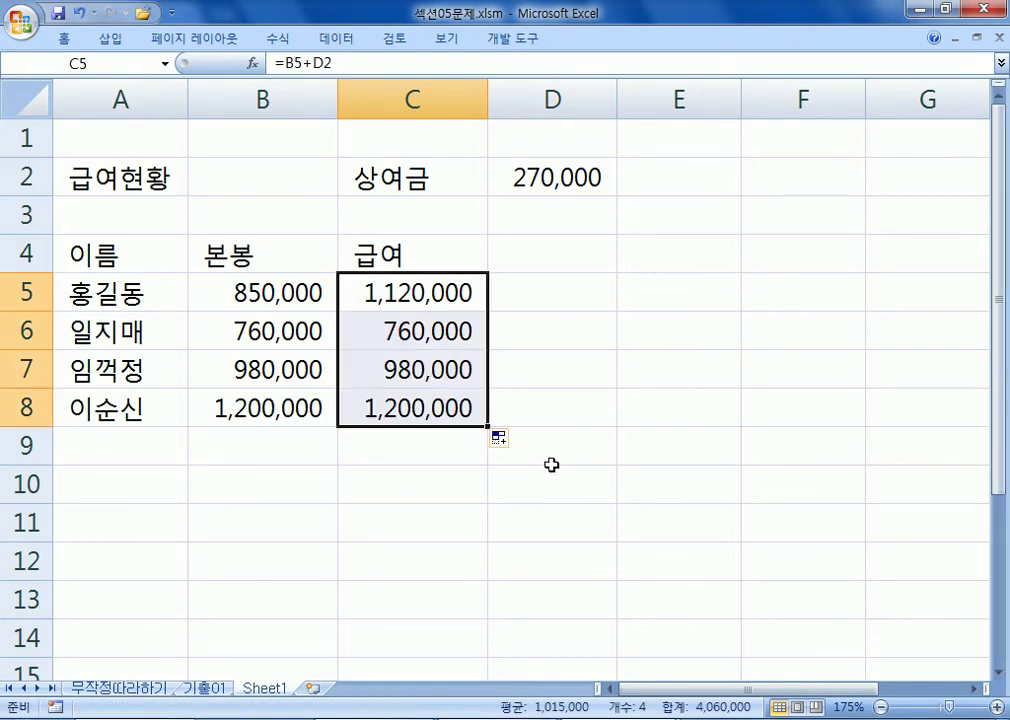
left_click(421, 293)
left_click_drag(435, 329, 430, 398)
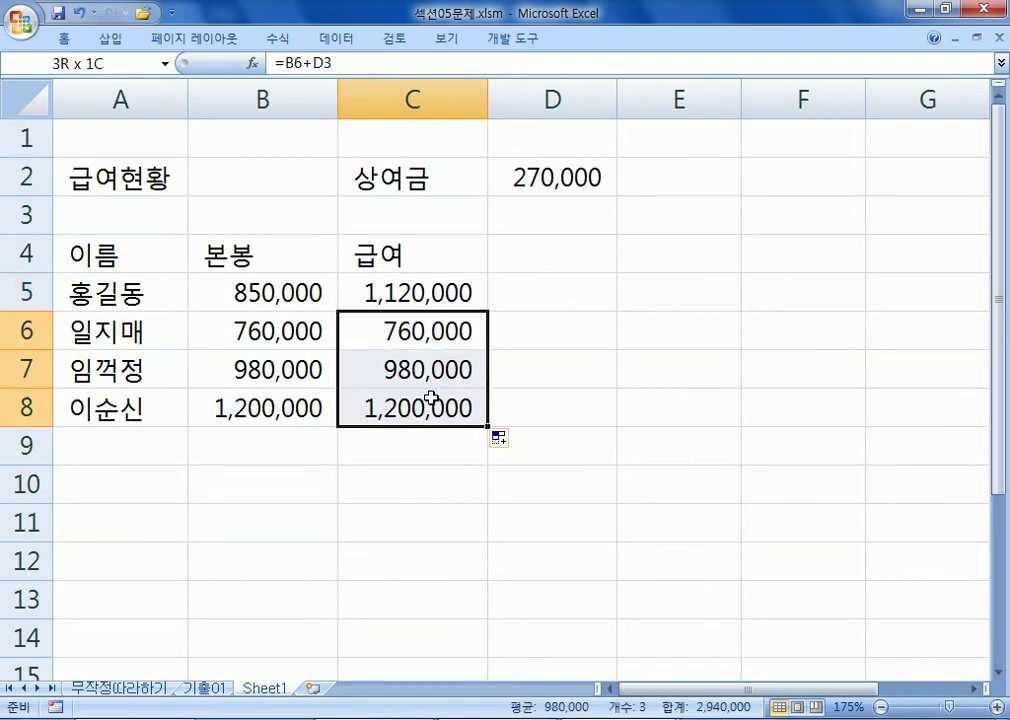
key("Delete")
Examine the B5 and D2 references in the C5 formula, and check which cells the 급여 calculation in C6 needs
left_click(406, 293)
double_click(462, 314)
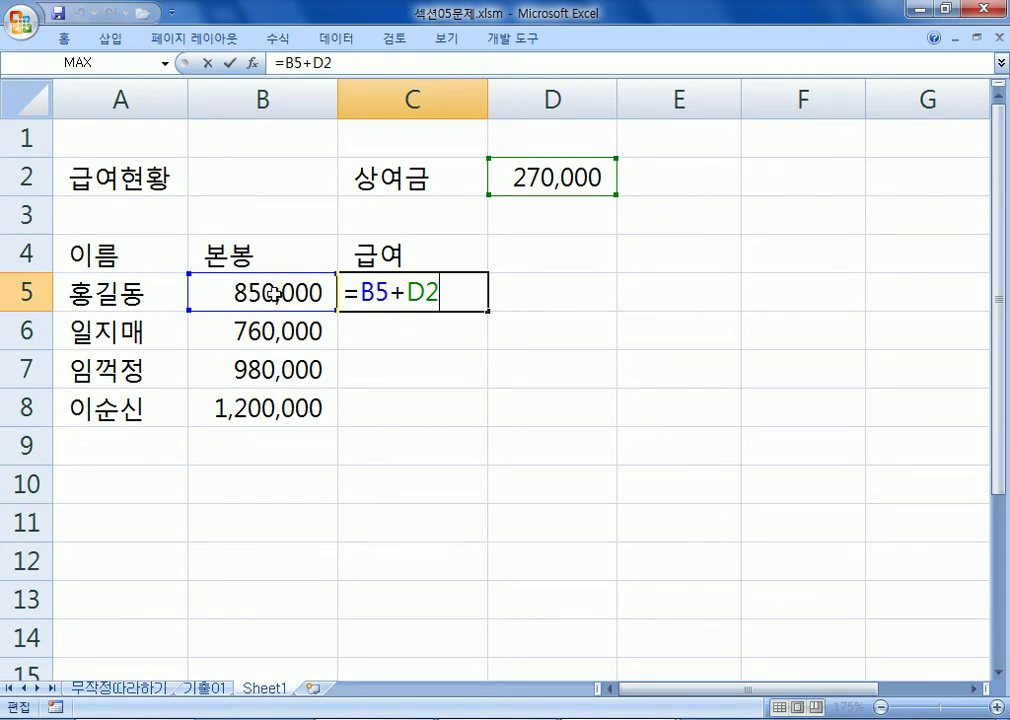
key("ctrl+Return")
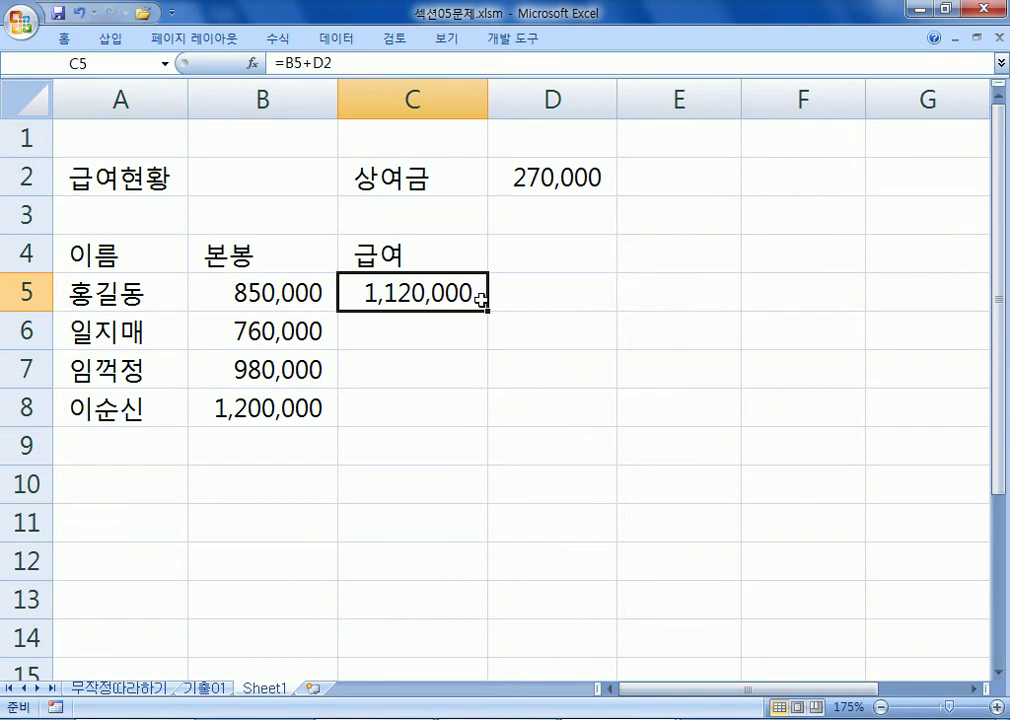
double_click(484, 294)
double_click(374, 290)
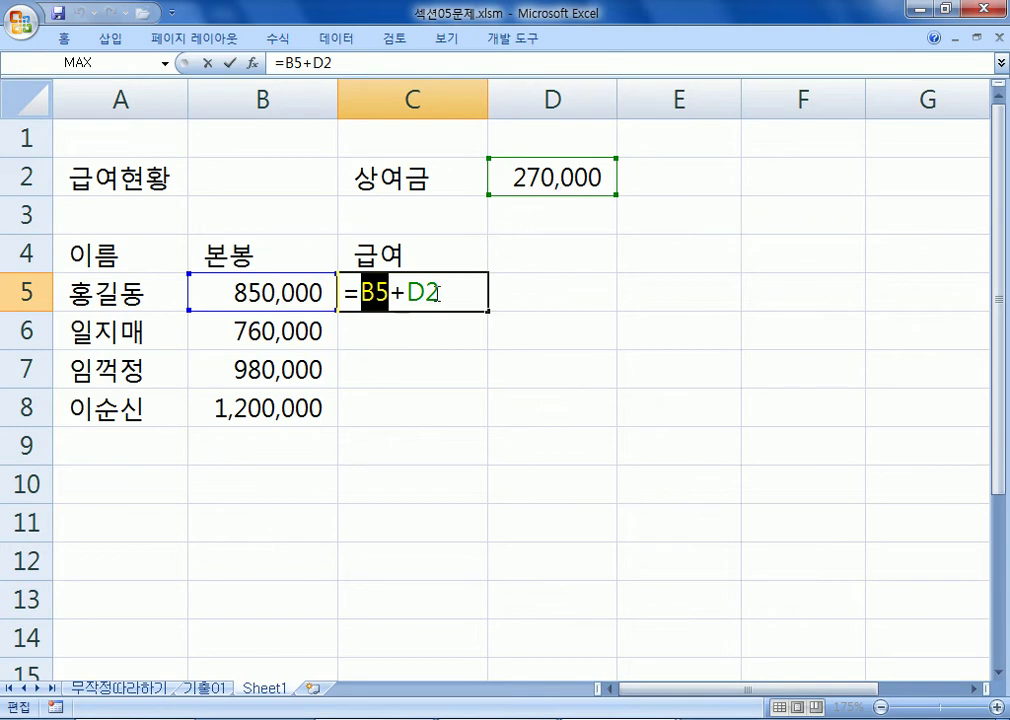
key("ctrl+Return")
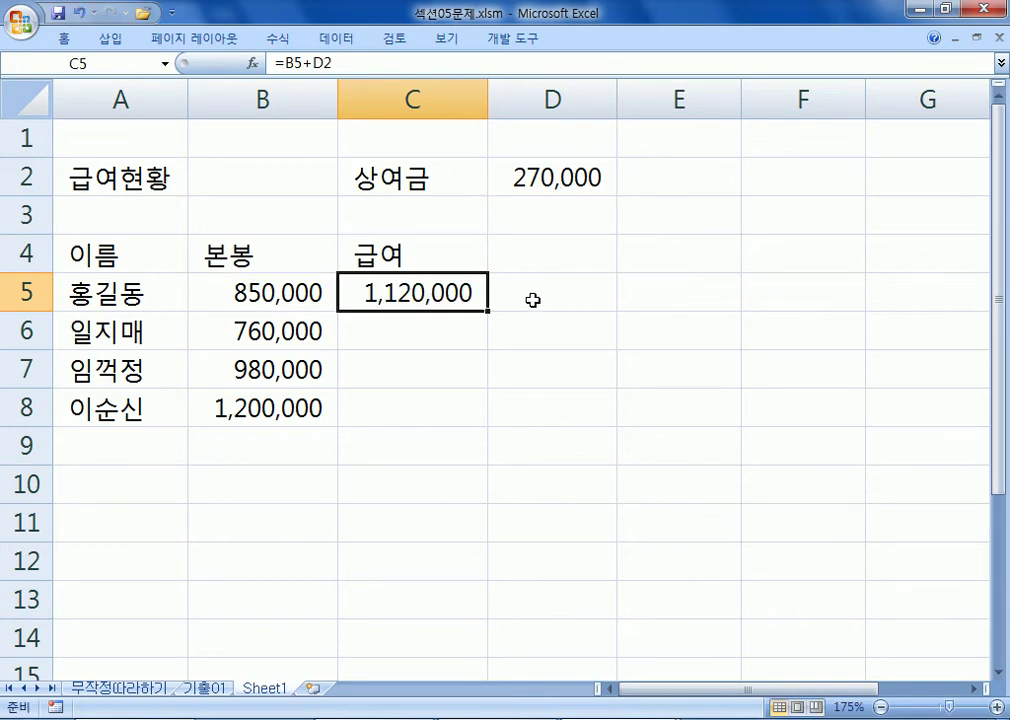
key("Right")
key("Up")
key("Up")
key("Up")
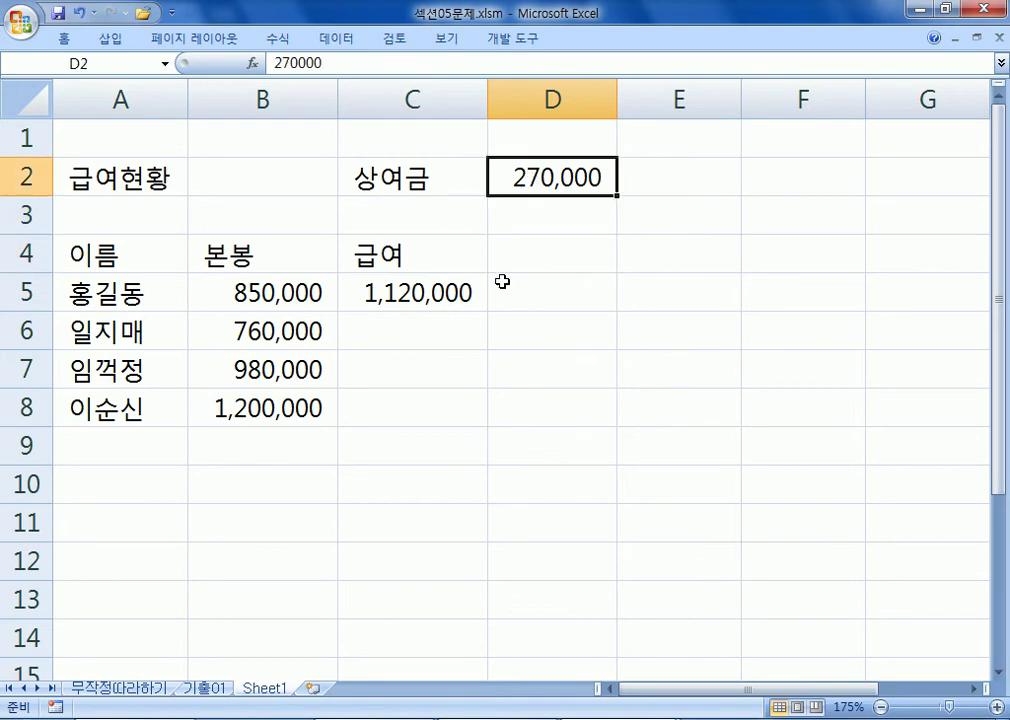
left_click(417, 332)
left_click(267, 332)
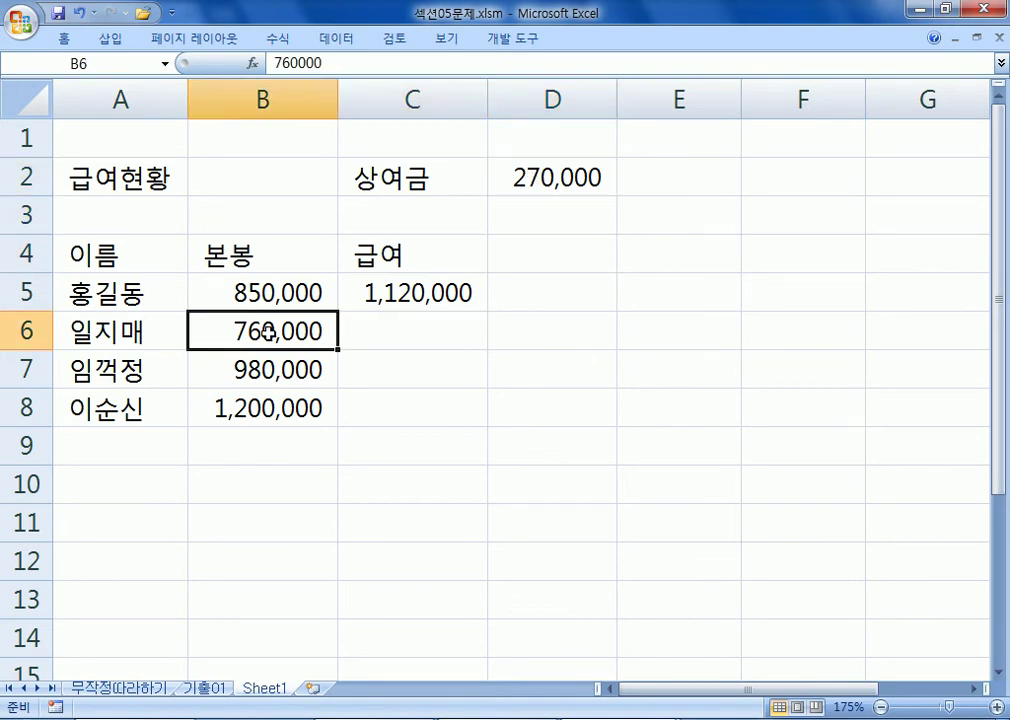
left_click(383, 330)
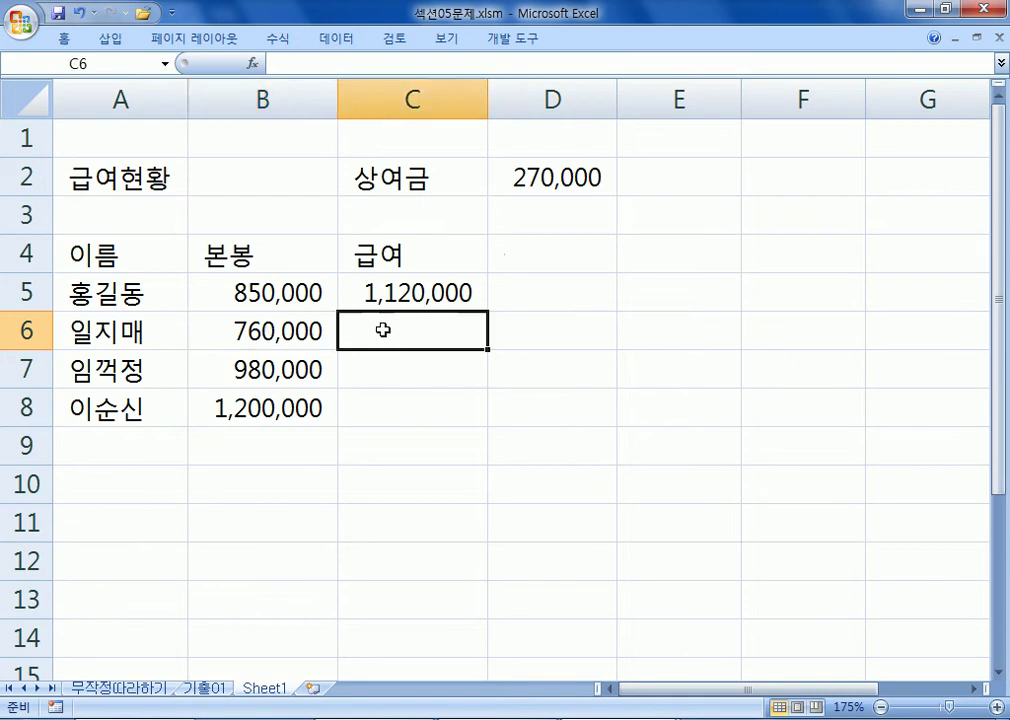
Examine the blank salary cells in column C, the base pay in B8, and the column D cells below the bonus
left_click(544, 331)
left_click(527, 291)
left_click(527, 253)
left_click(527, 215)
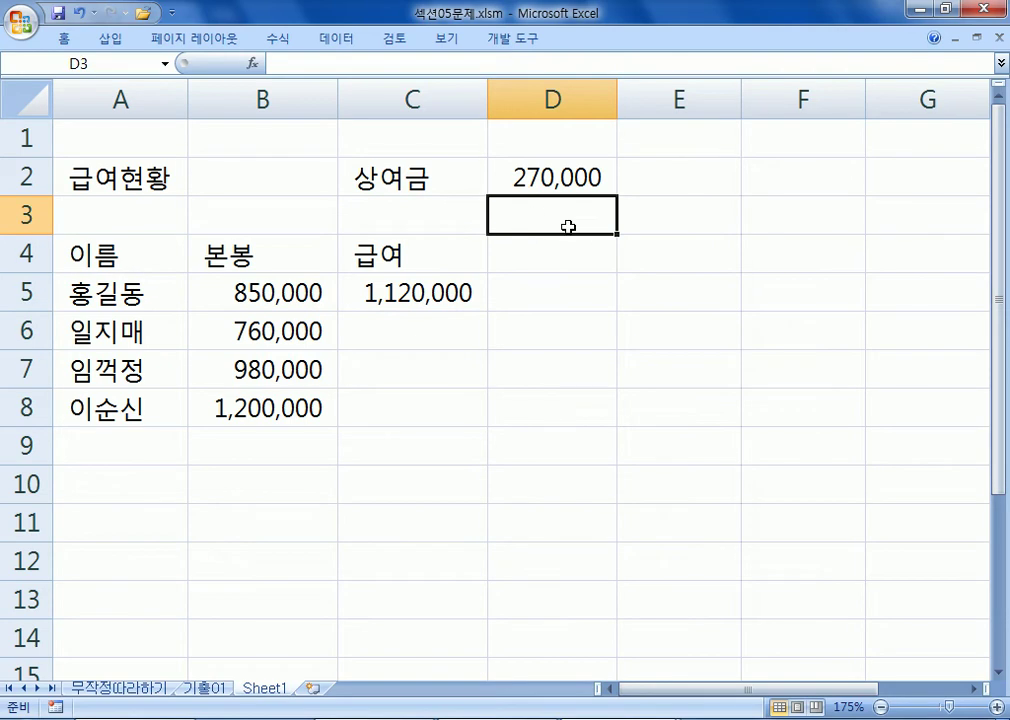
left_click(383, 399)
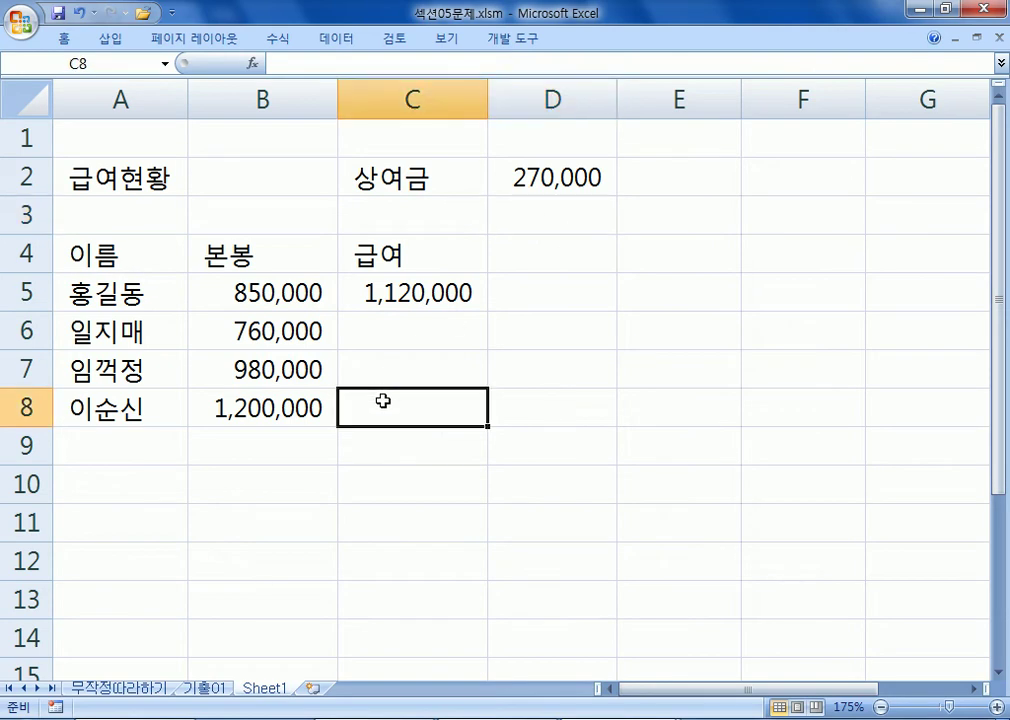
left_click(255, 405)
left_click(379, 407)
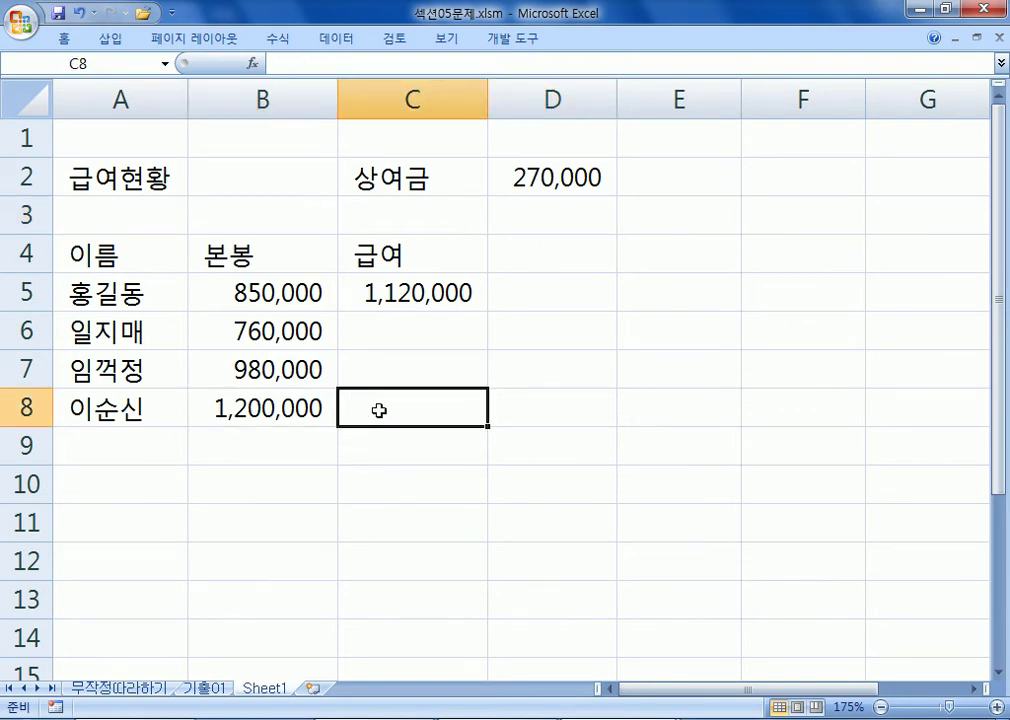
left_click(572, 417)
left_click(543, 331)
left_click(541, 291)
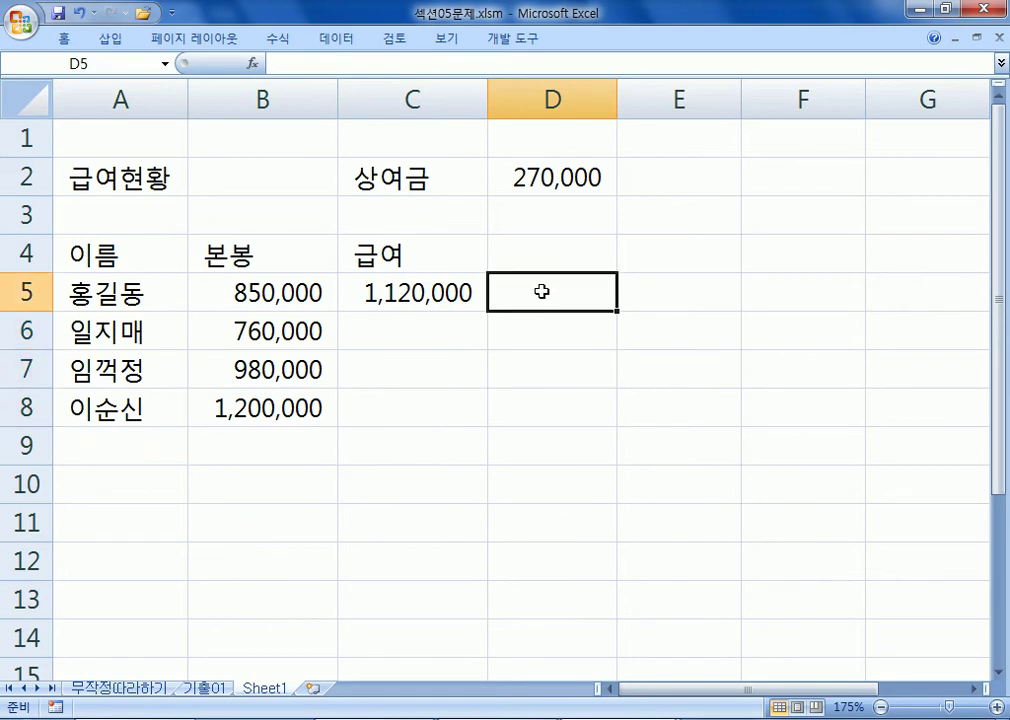
Fill the salary formula from C5 down through C8 and display the formulas instead of their results
left_click(400, 292)
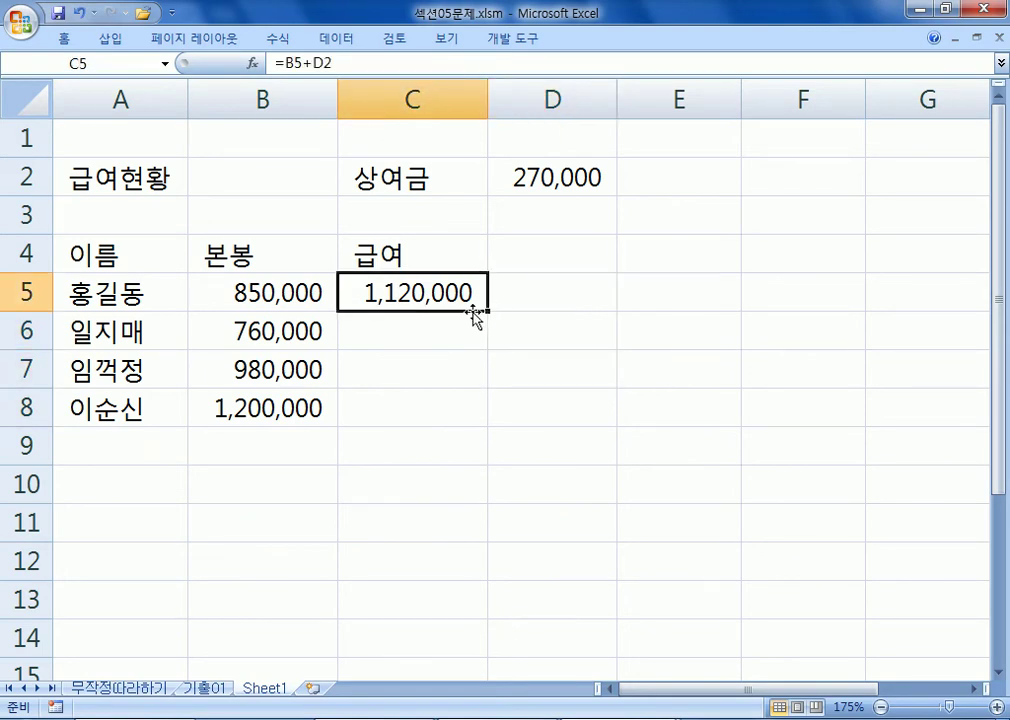
left_click_drag(489, 319, 489, 422)
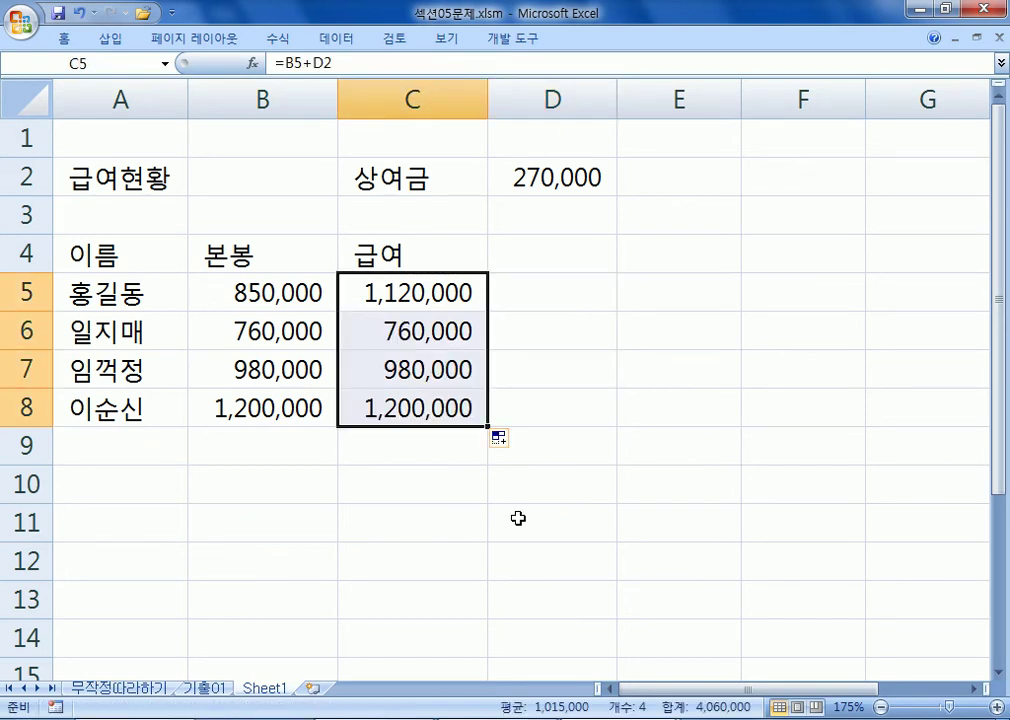
key("ctrl+grave")
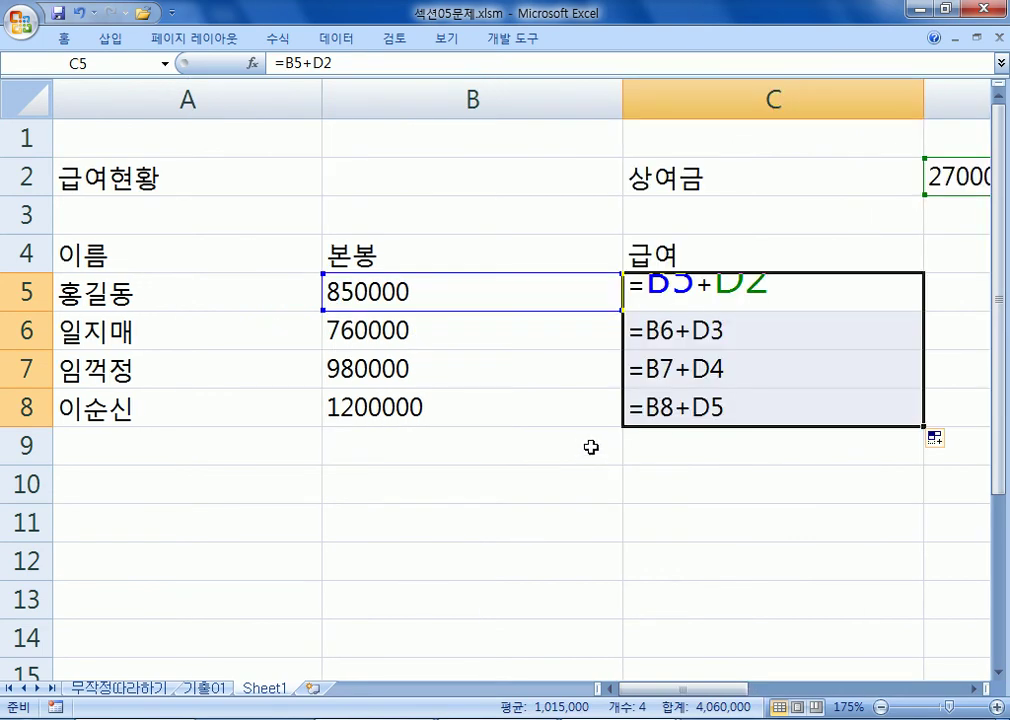
Zoom the sheet out to 130% and examine which cells the formulas in C5, C6 and C8 reference
scroll(592, 452, "down", 2)
scroll(585, 447, "down", 1)
left_click(584, 446)
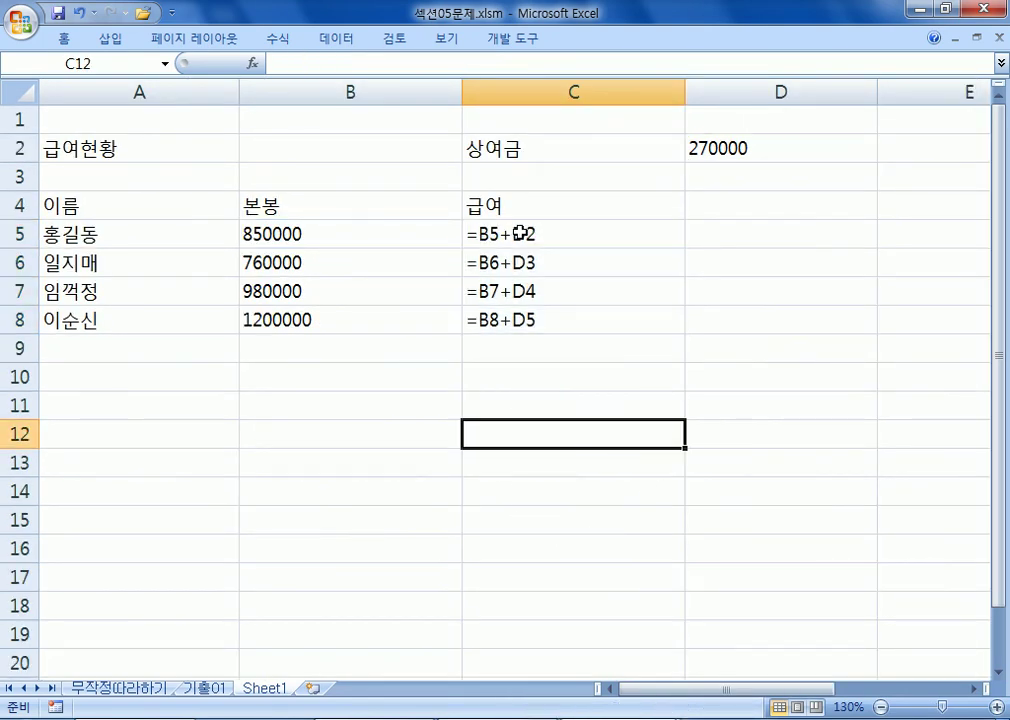
left_click(658, 243)
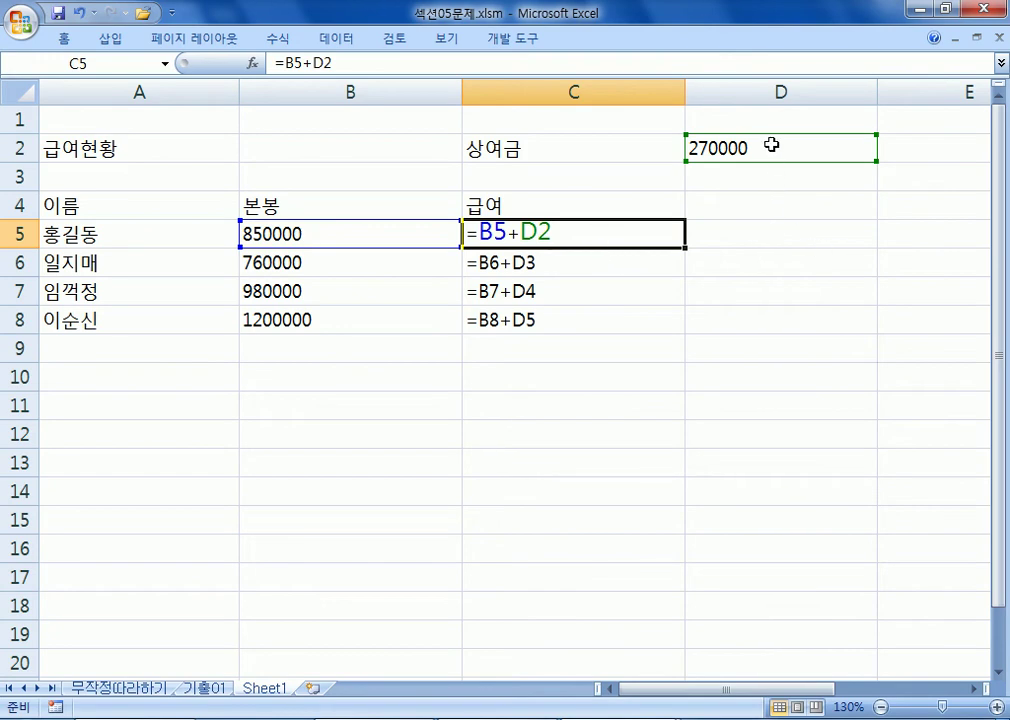
double_click(609, 264)
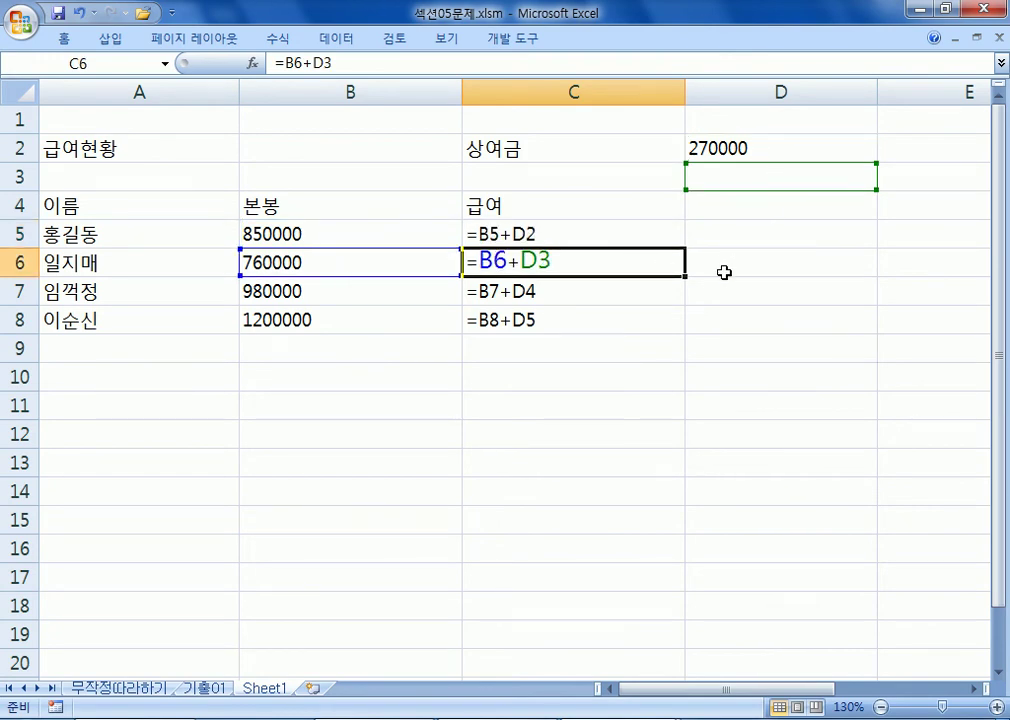
double_click(539, 318)
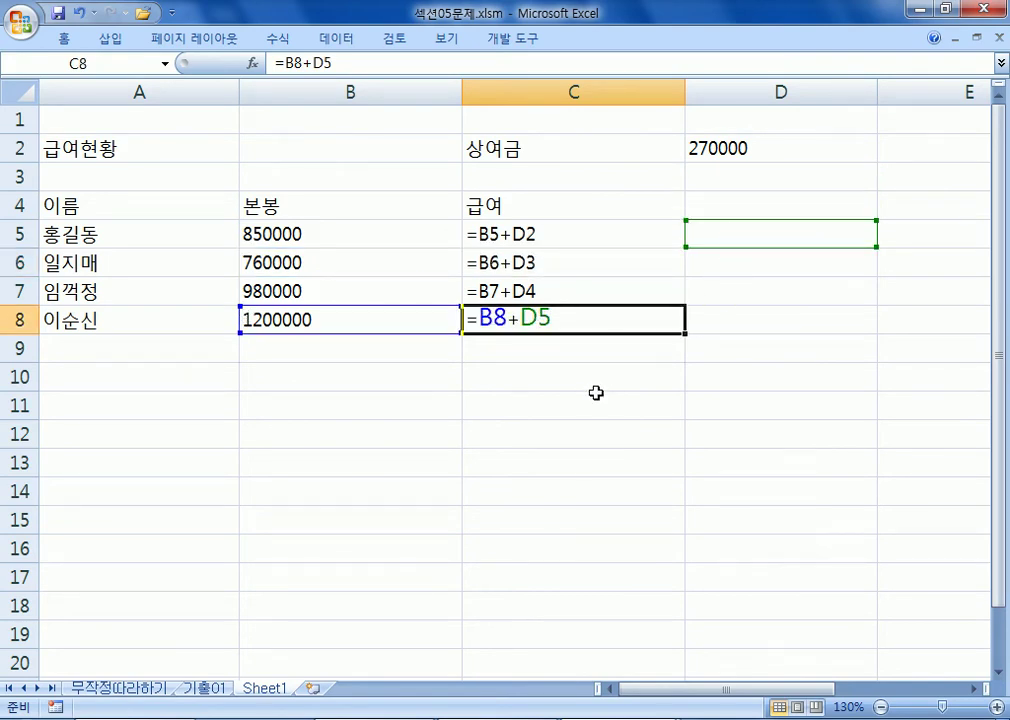
double_click(523, 233)
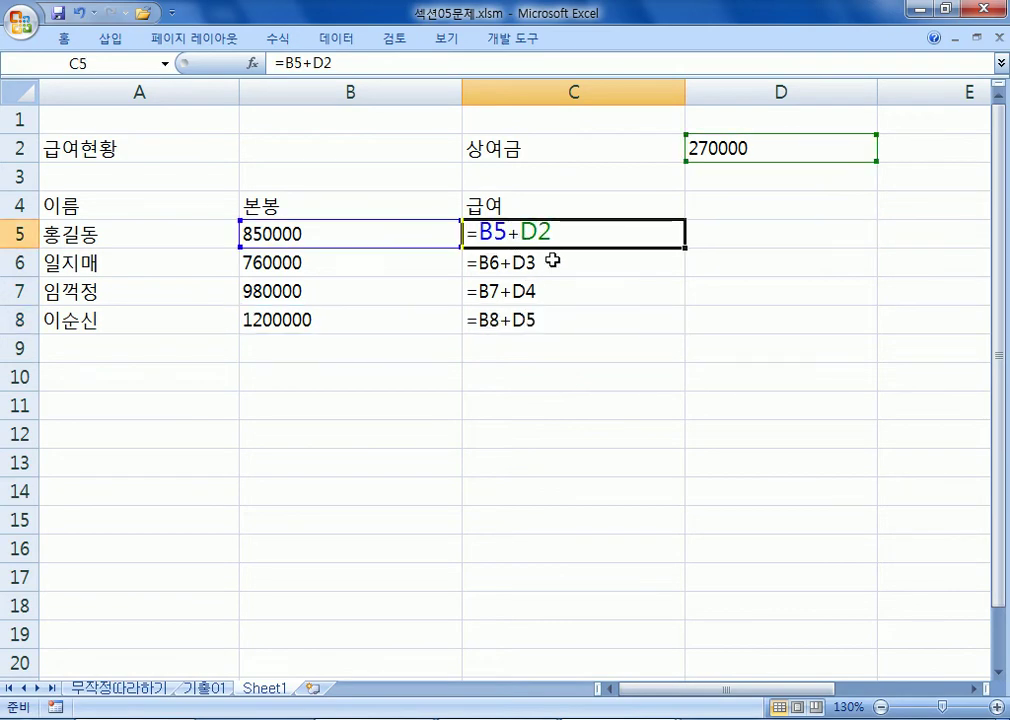
Make the bonus reference in the C5 formula absolute, so it reads =B5+$D$2
double_click(544, 234)
left_click_drag(518, 232, 535, 232)
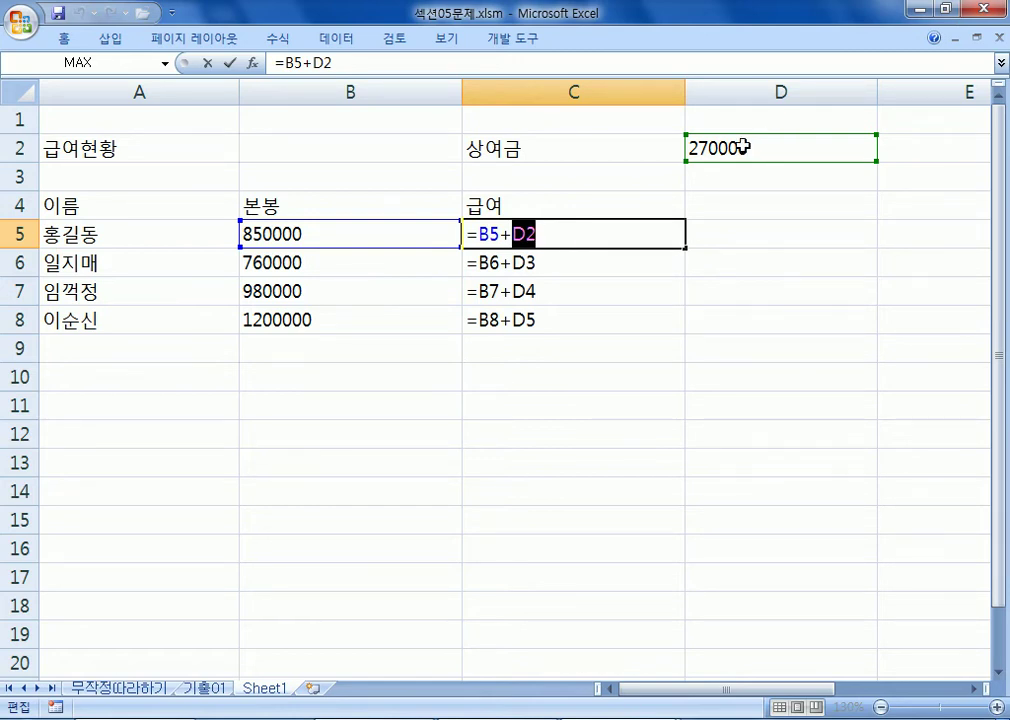
key("F4")
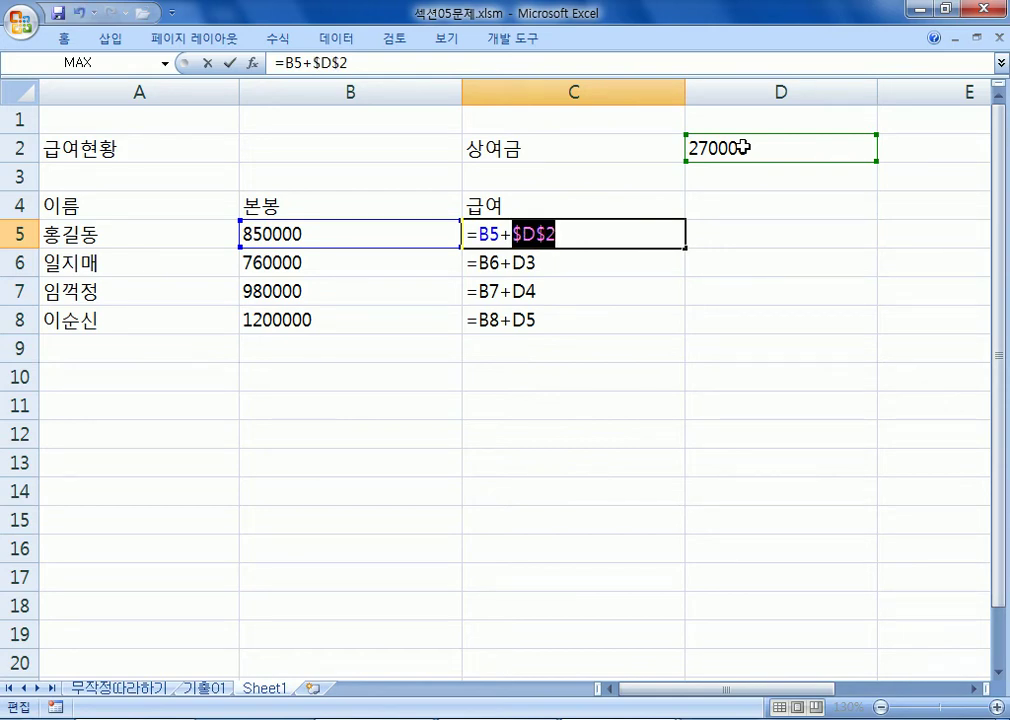
key("Return")
left_click(545, 237)
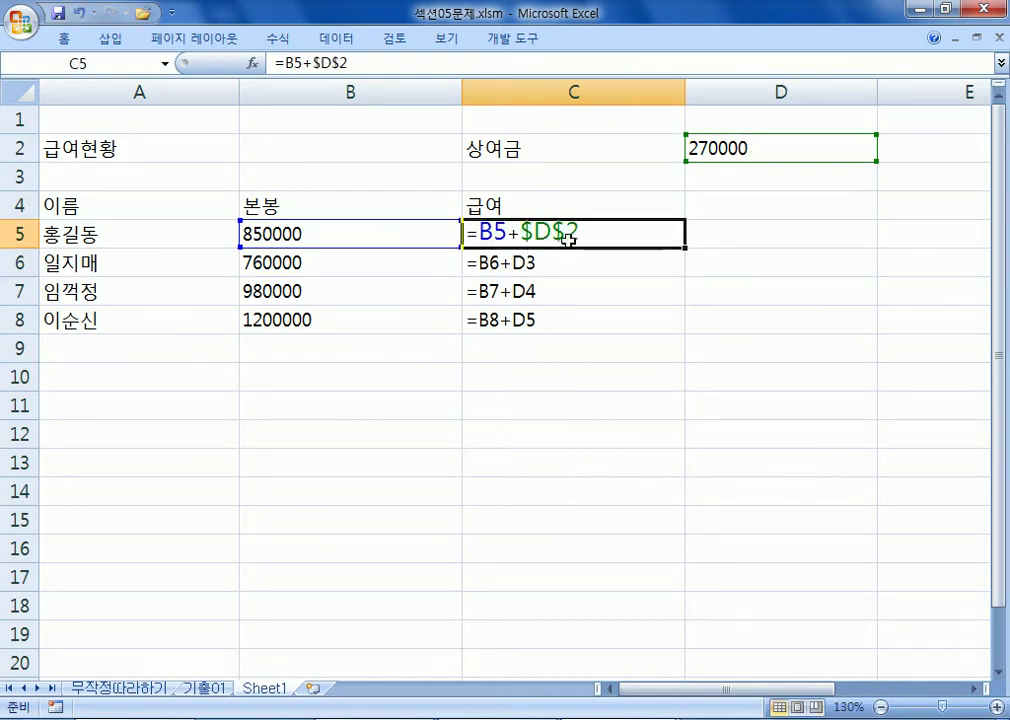
Enter the note "급여:왼쪽값과 D2값을 더하라" in D5 and widen column D to fit it
left_click(730, 241)
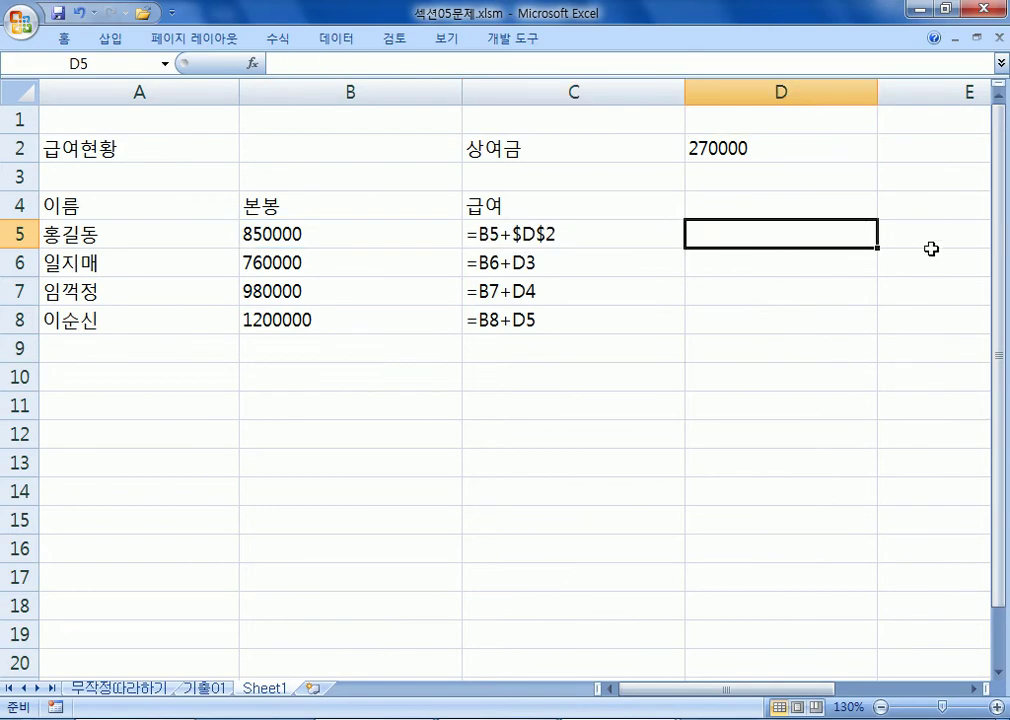
type("RMQ")
key("Escape")
key("Hangul")
type("그ㅂ여:왼쪽")
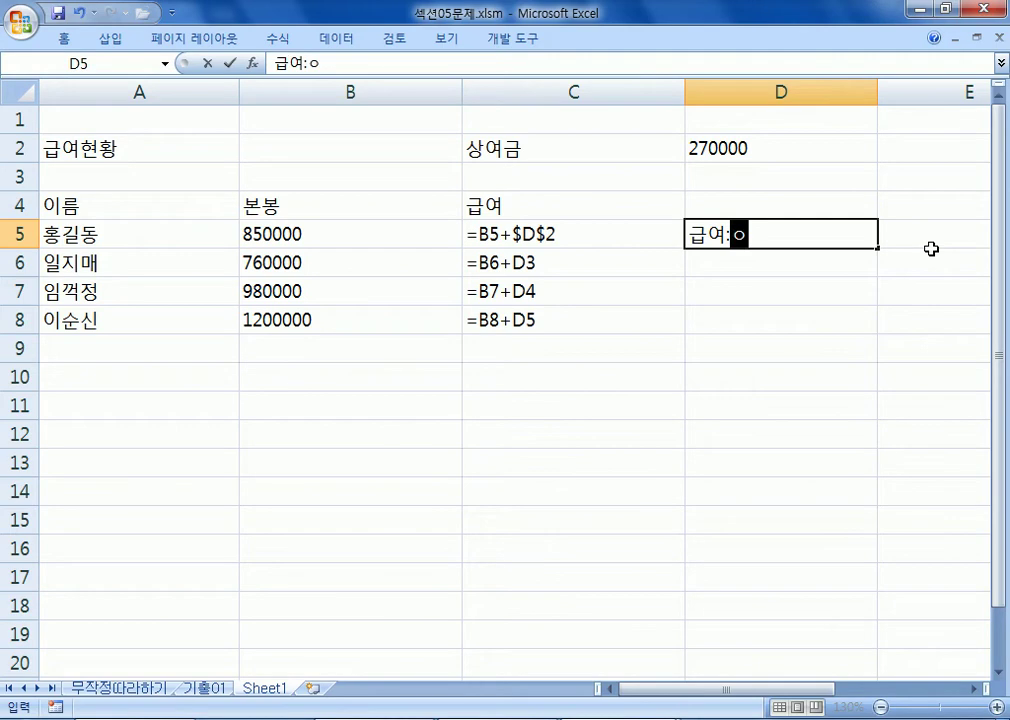
type("값")
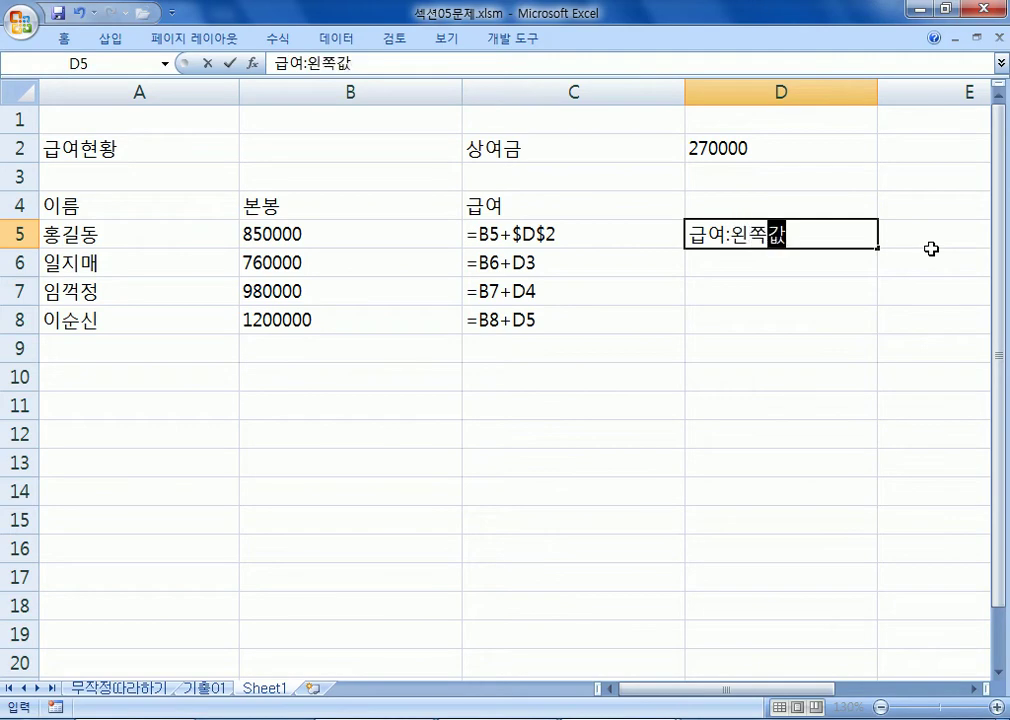
type("과 D2")
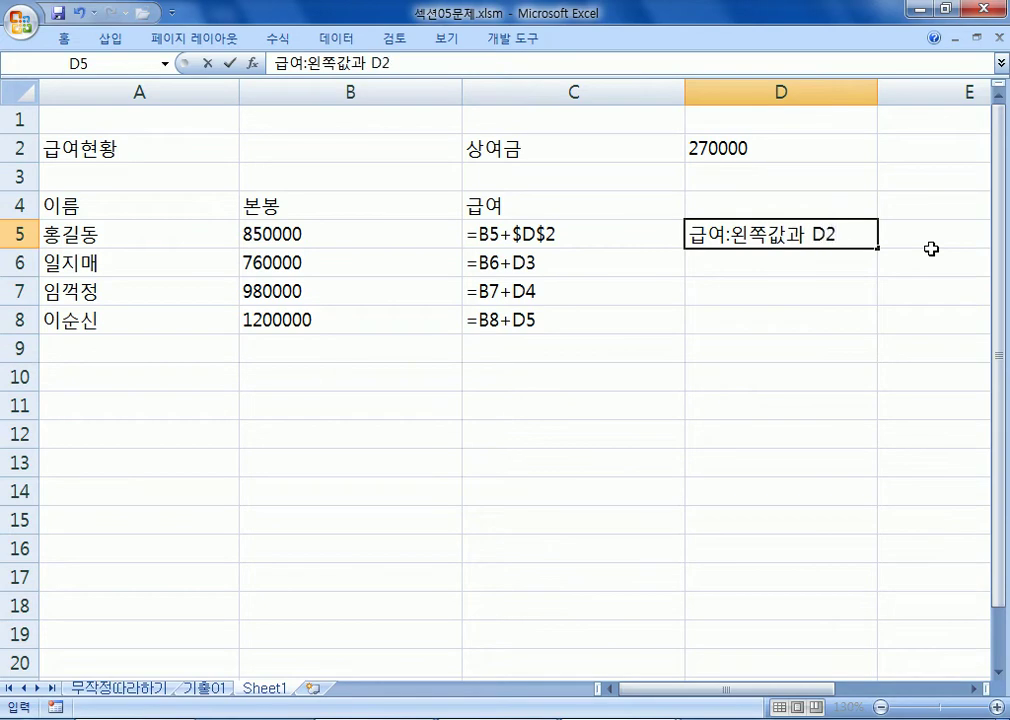
type("값을 더하")
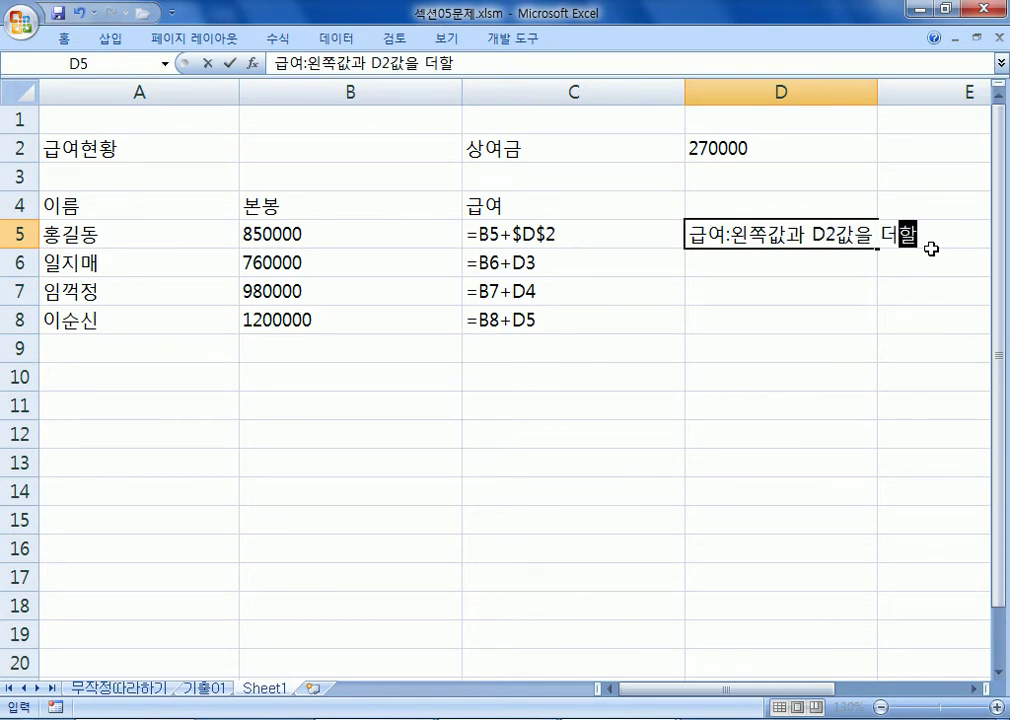
key("Return")
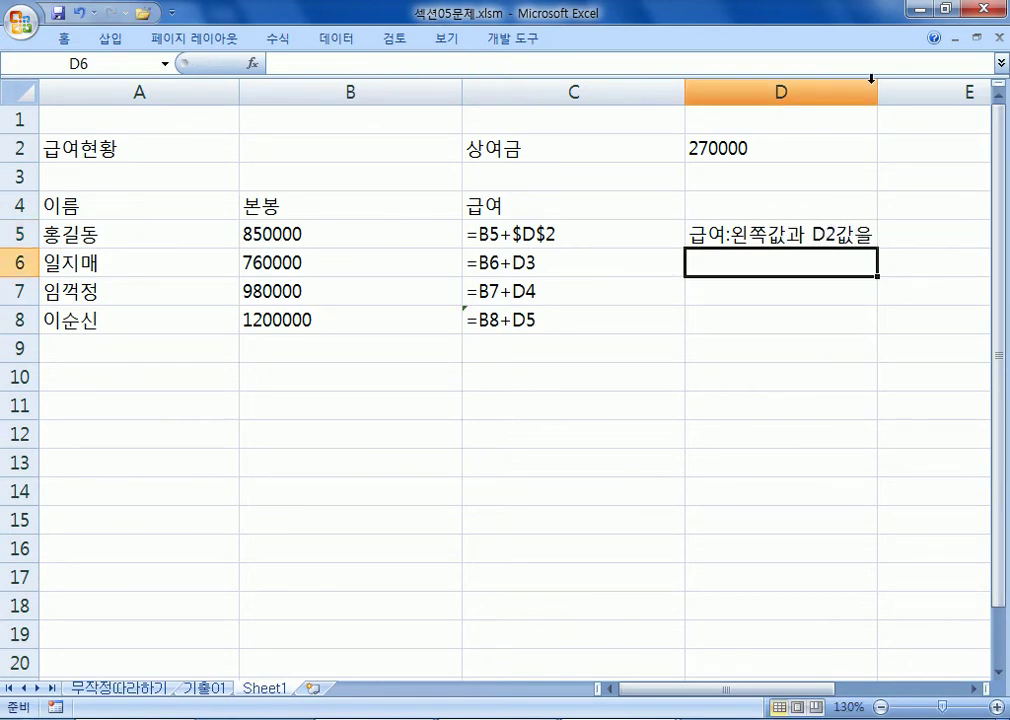
left_click_drag(879, 91, 972, 98)
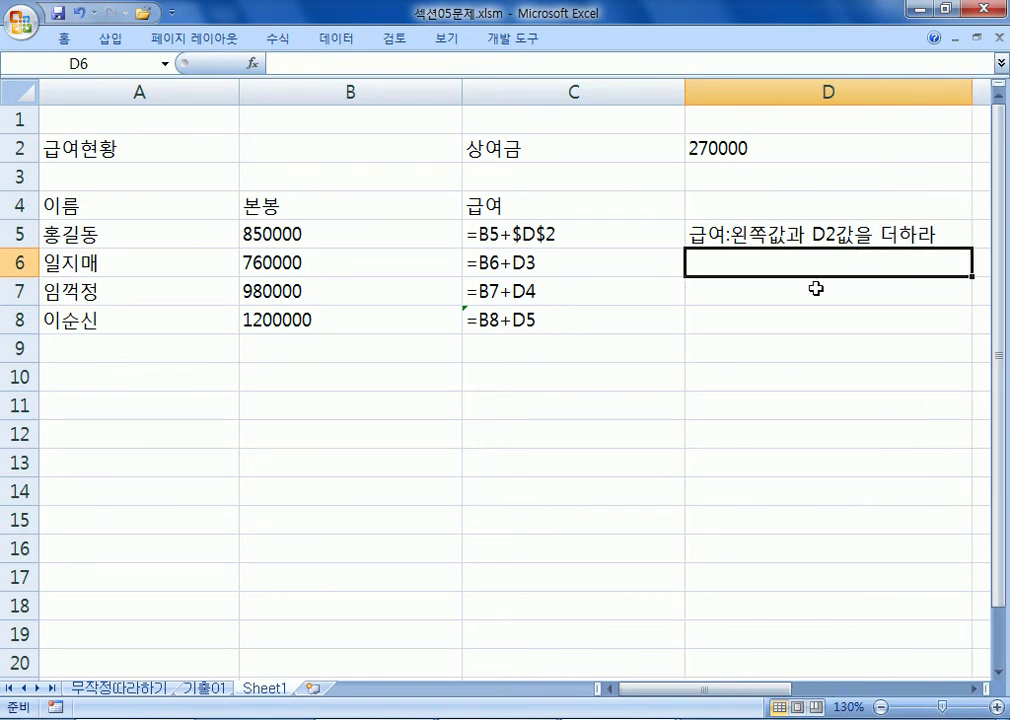
Inspect B5 and D2, the cells used by the C5 formula, and switch the sheet back to showing results
double_click(476, 234)
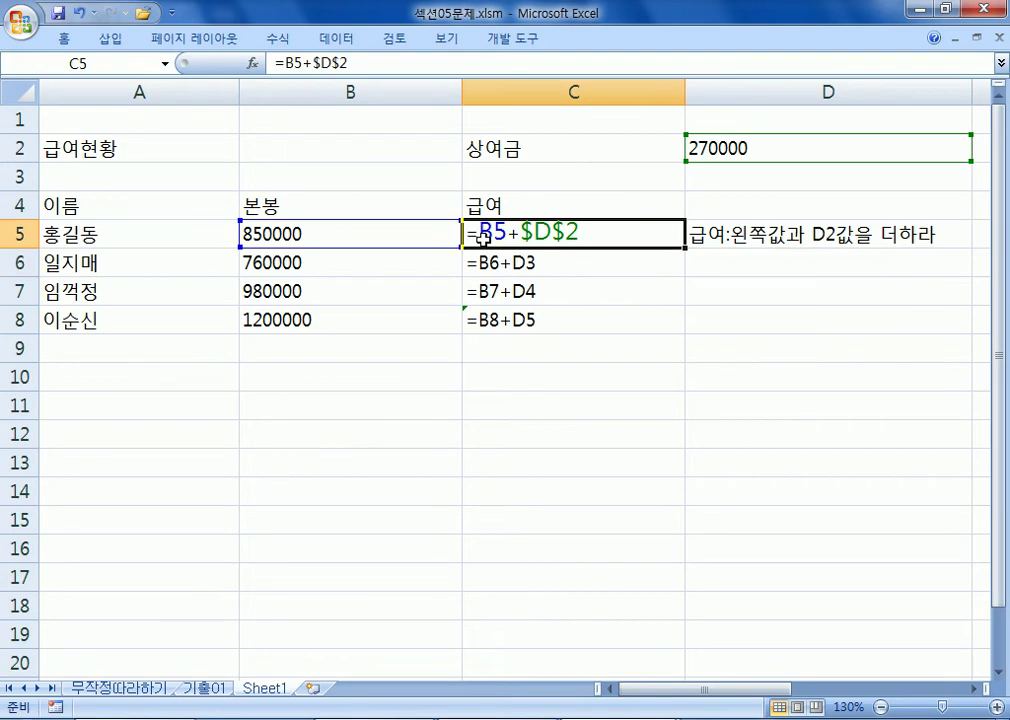
left_click(383, 242)
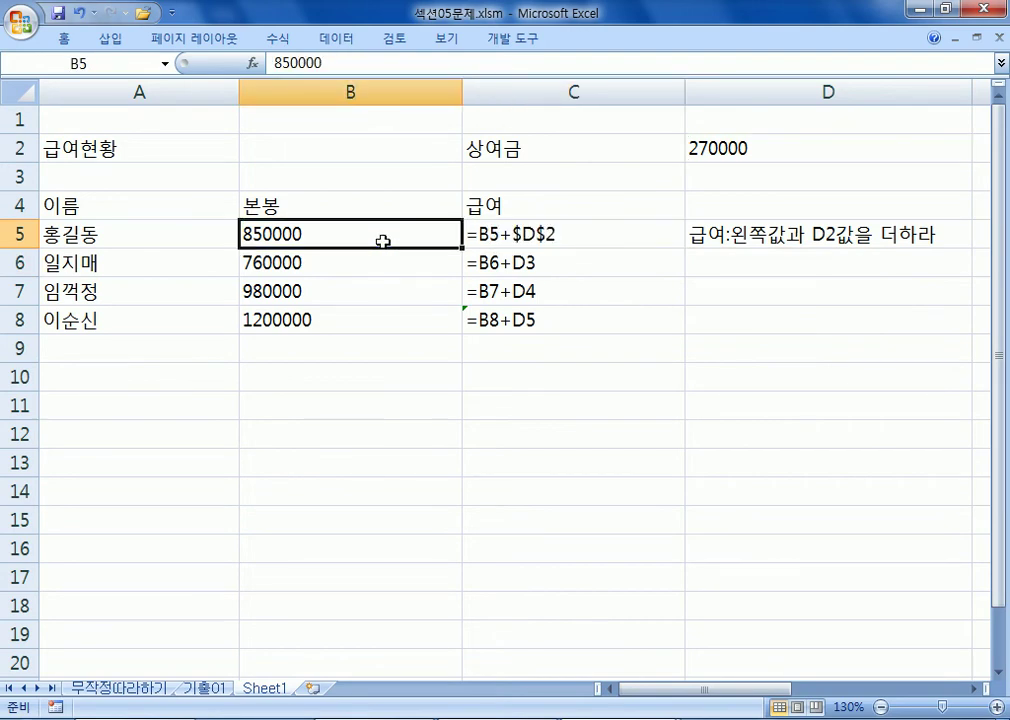
left_click(737, 148)
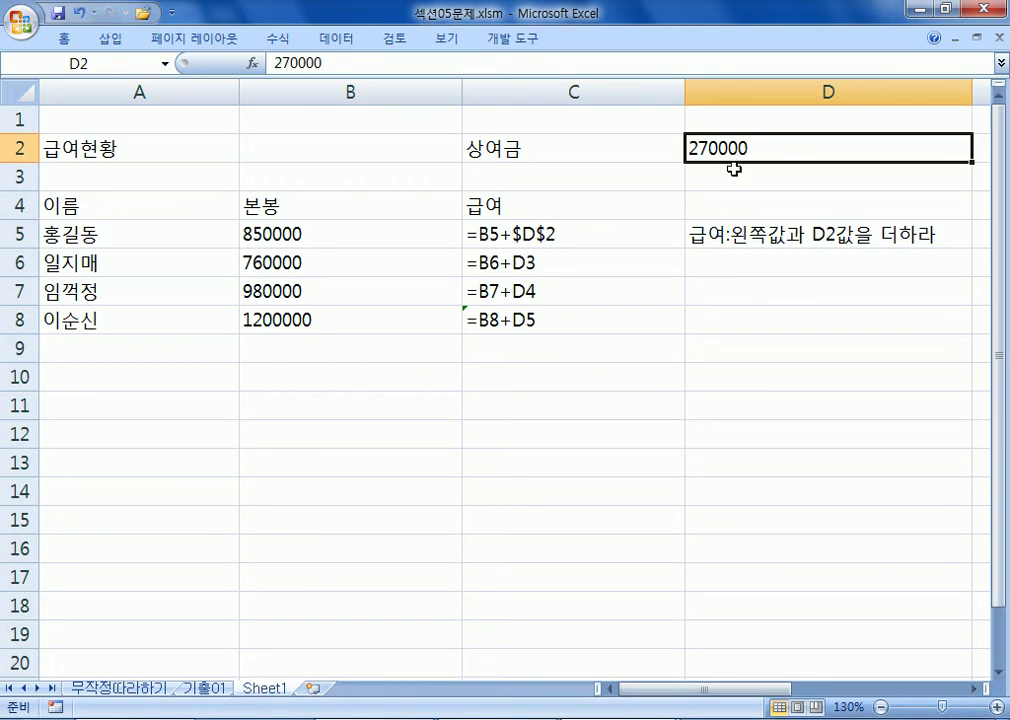
key("ctrl+grave")
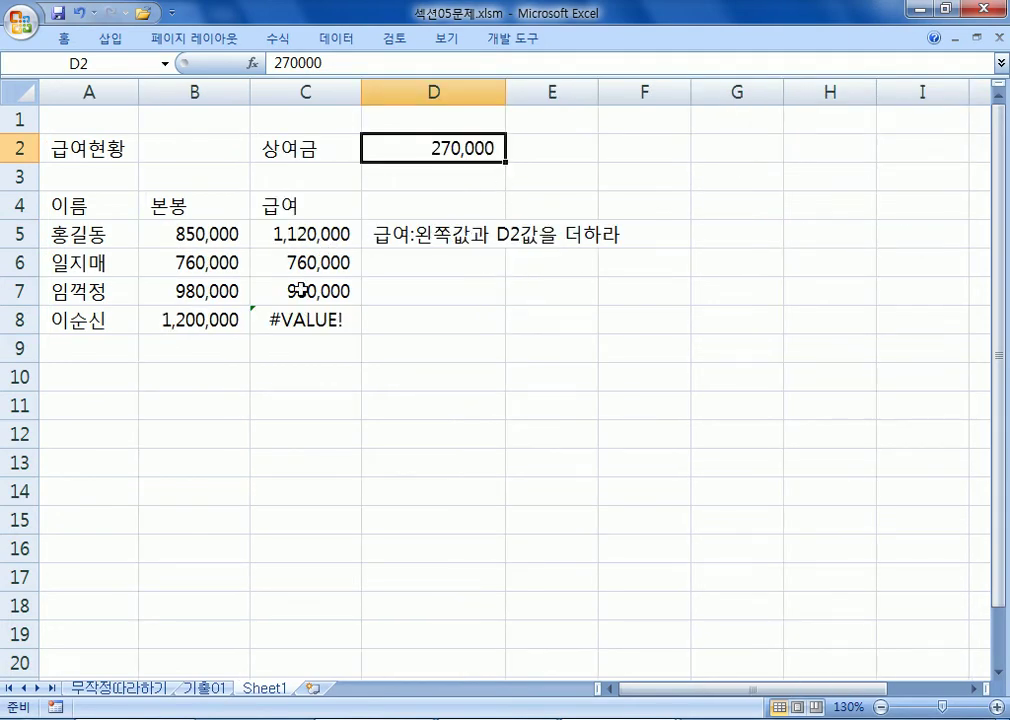
Review how the C5 formula refers to the base pay beside it and to the bonus, comparing with row 6
left_click(173, 237)
double_click(293, 234)
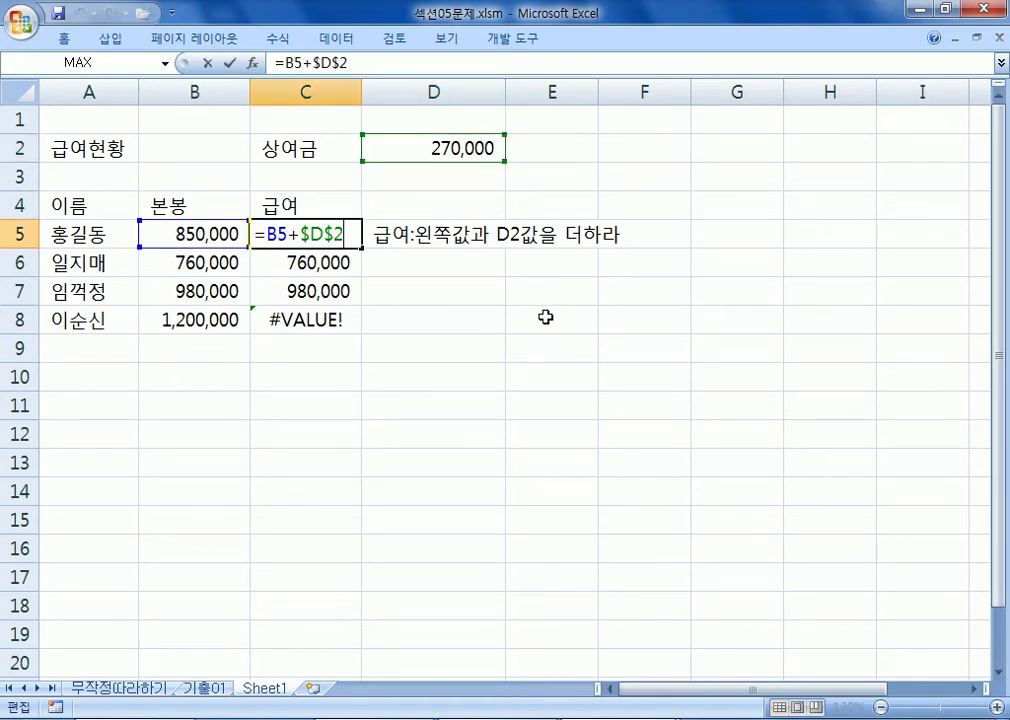
key("Return")
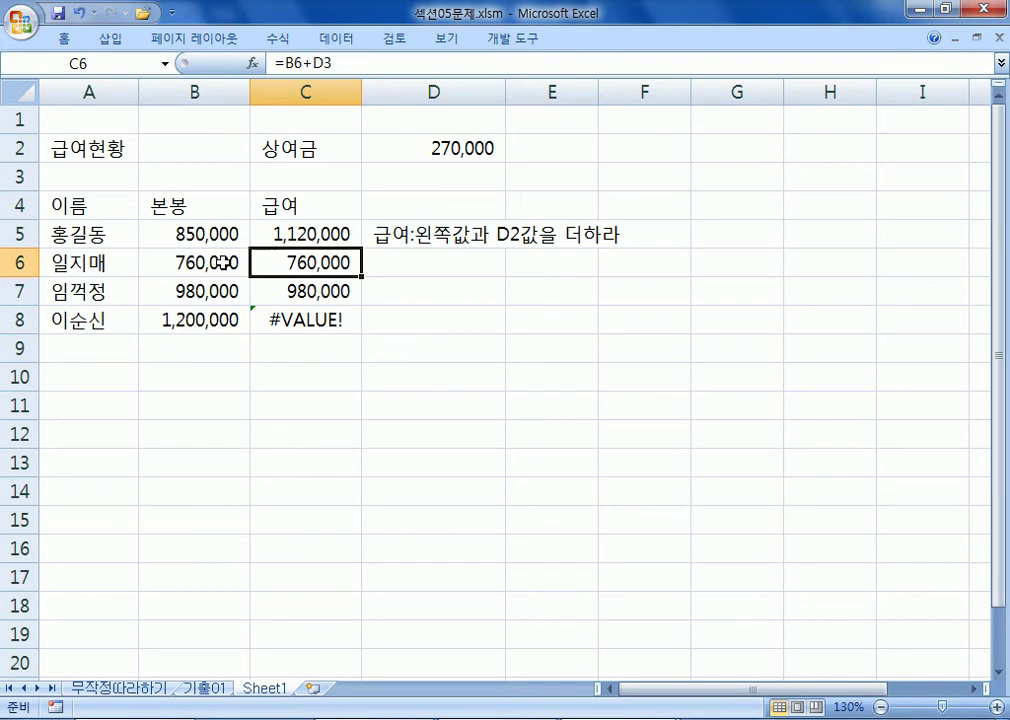
key("Left")
double_click(334, 232)
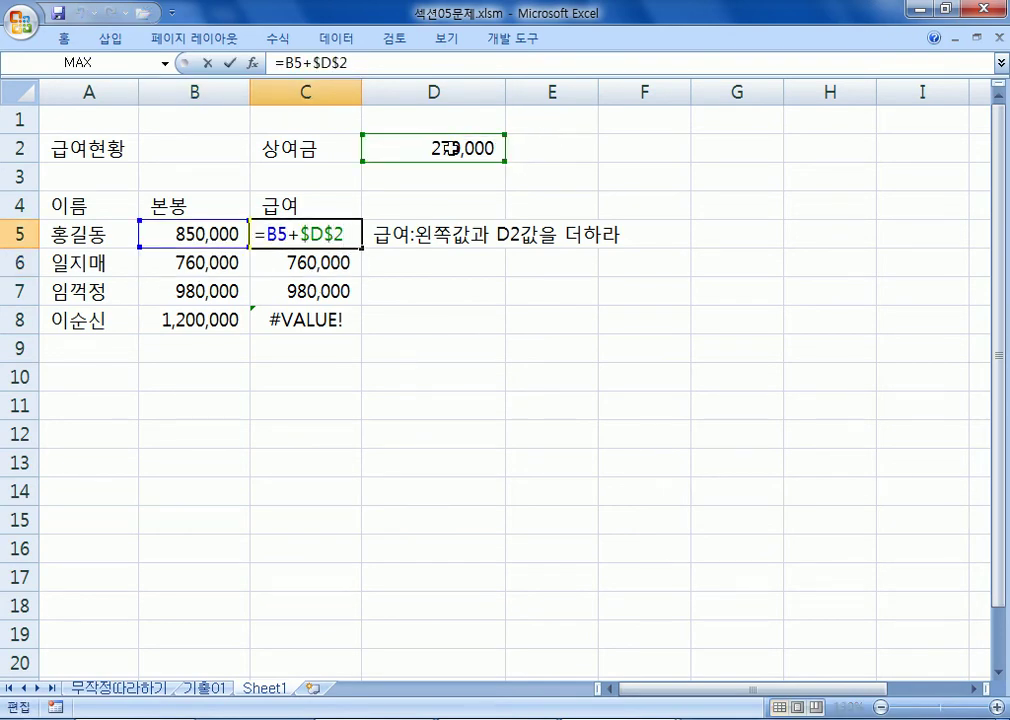
Narrow column D slightly, fill the =B5+$D$2 formula from C5 down through C8, and review the C5 formula
left_click(503, 92)
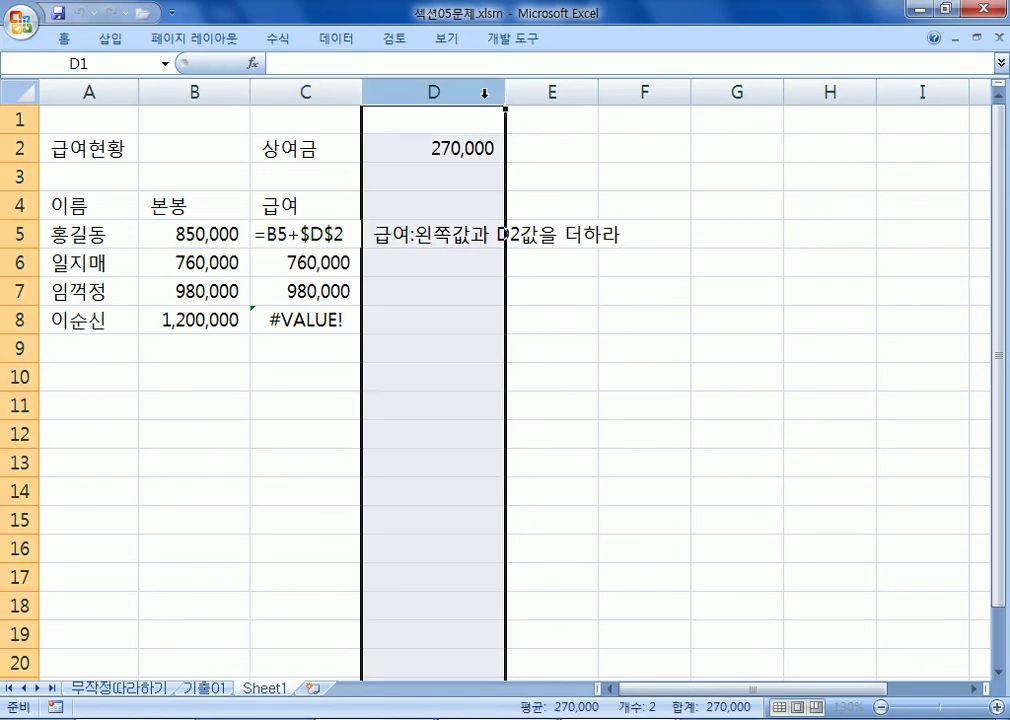
left_click_drag(505, 92, 487, 91)
double_click(309, 232)
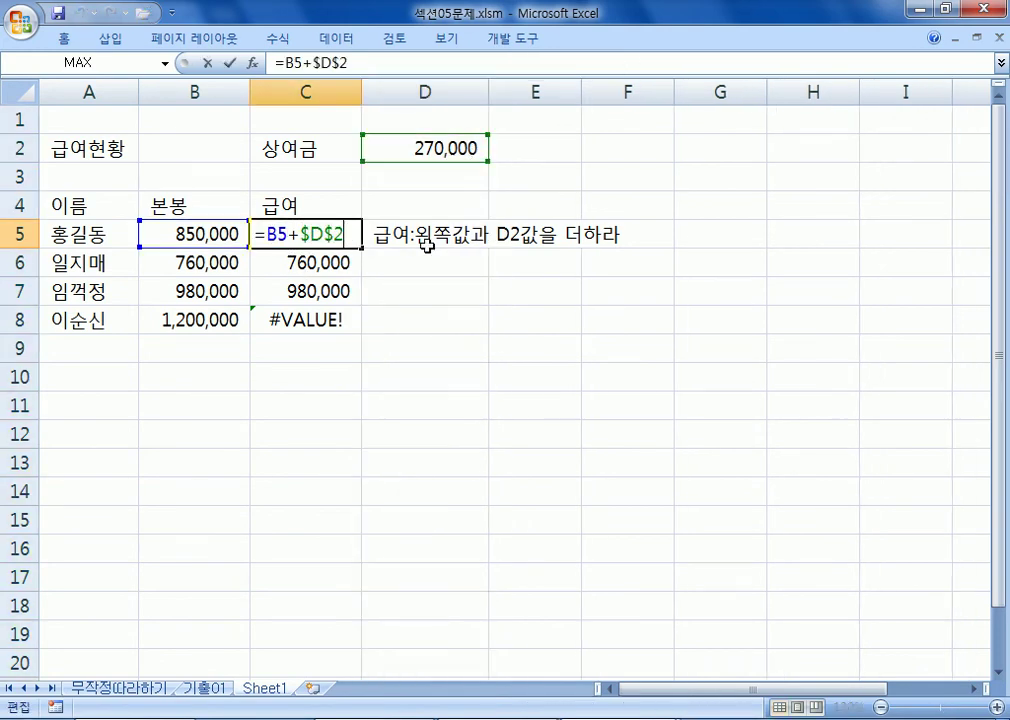
key("ctrl+Return")
left_click_drag(361, 250, 372, 333)
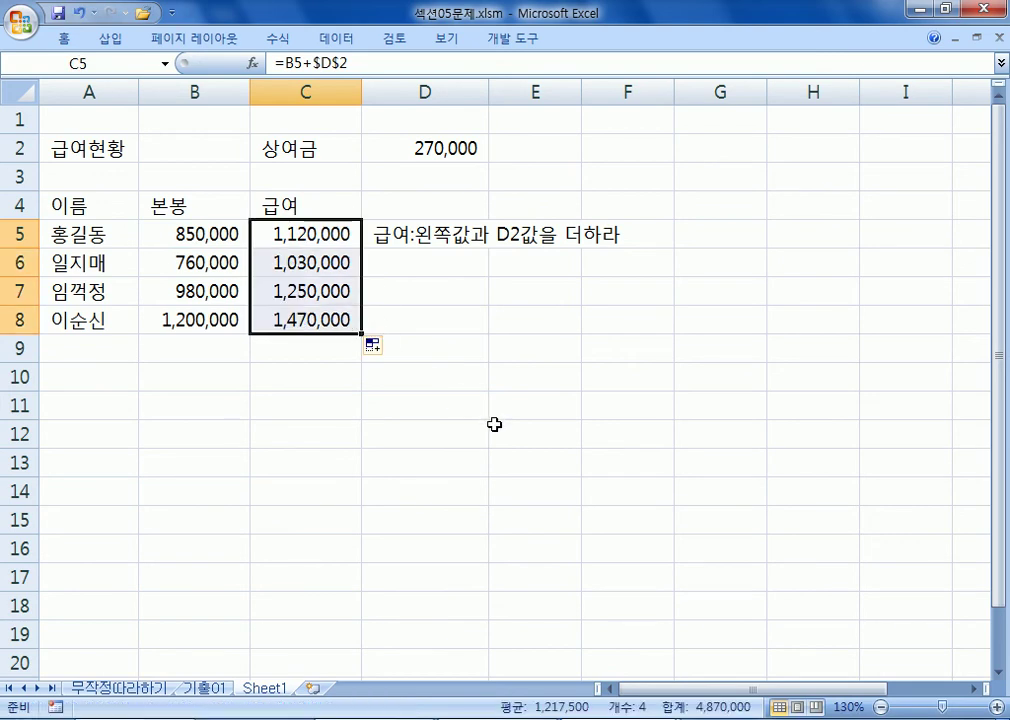
double_click(338, 234)
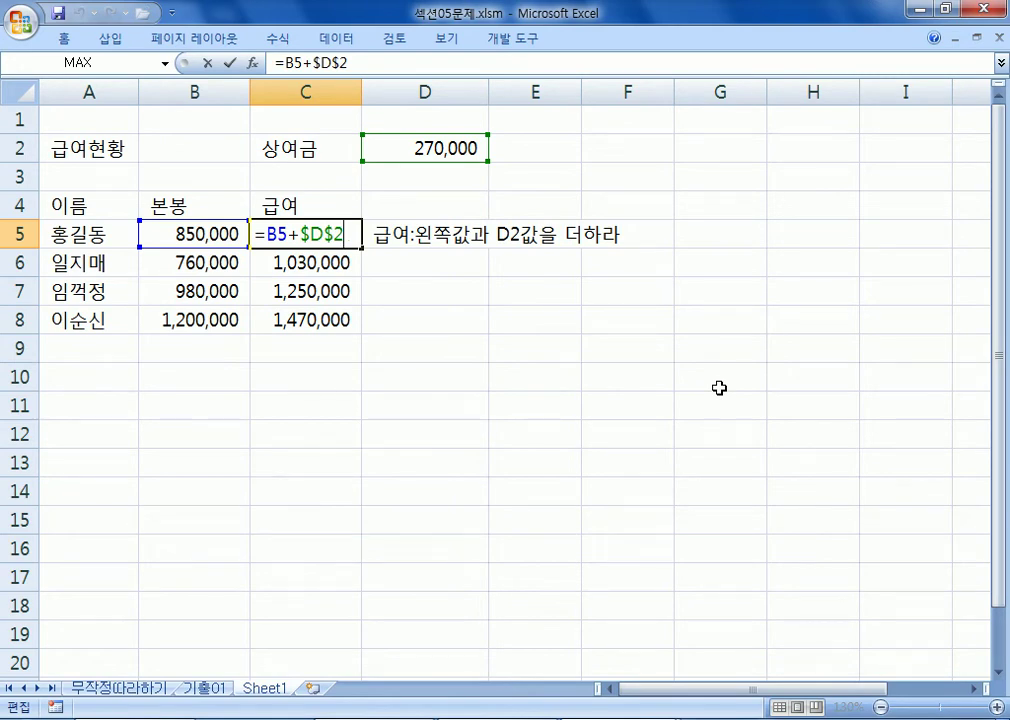
key("Escape")
Enter the label 환율 in B11 and the exchange rate 1,232 in C11
left_click(212, 415)
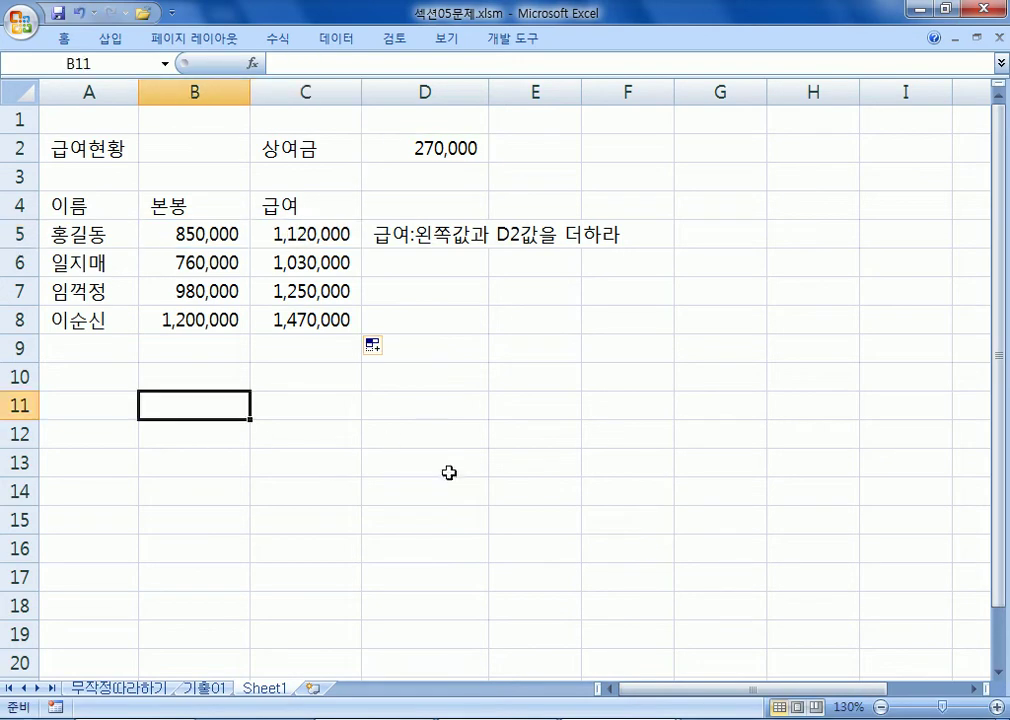
type("환율")
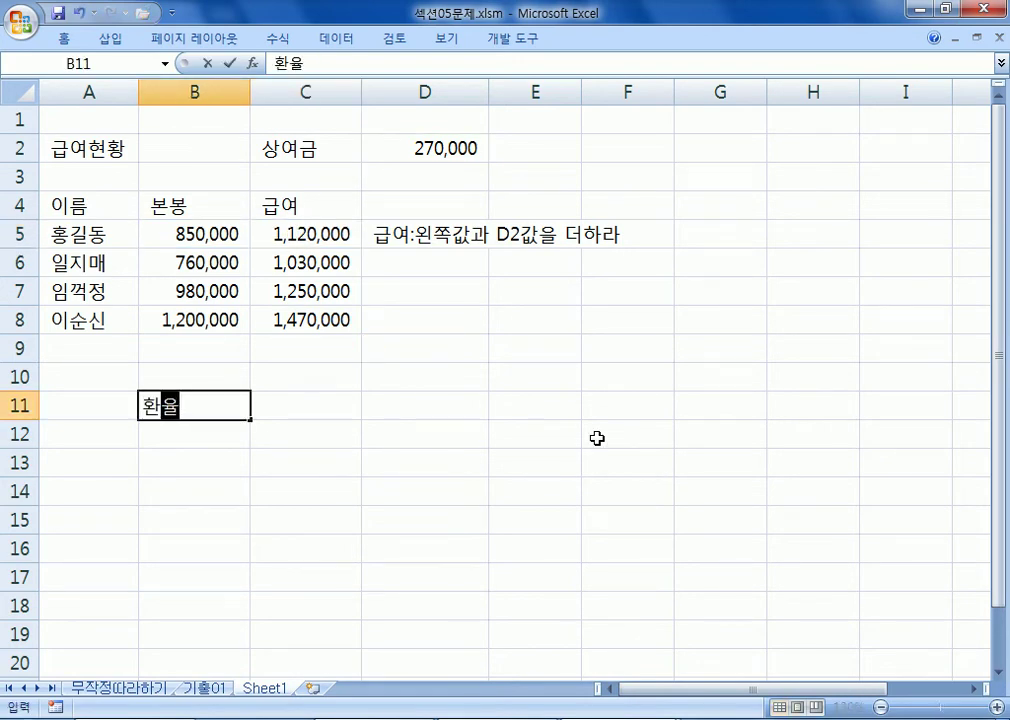
key("Tab")
type("1,")
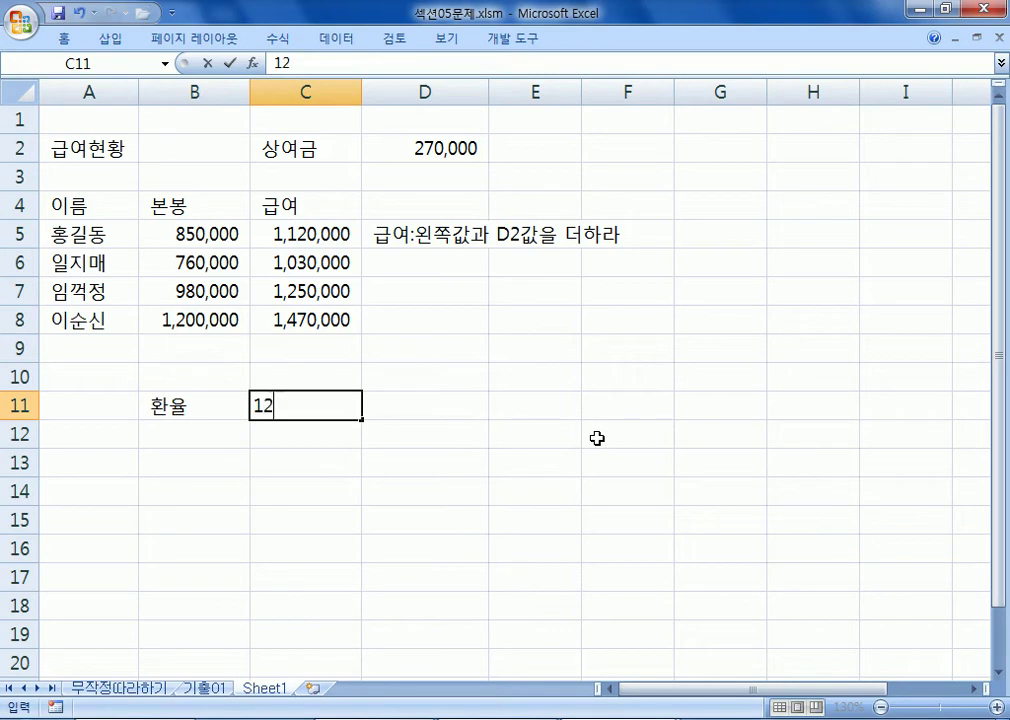
type("232")
key("Return")
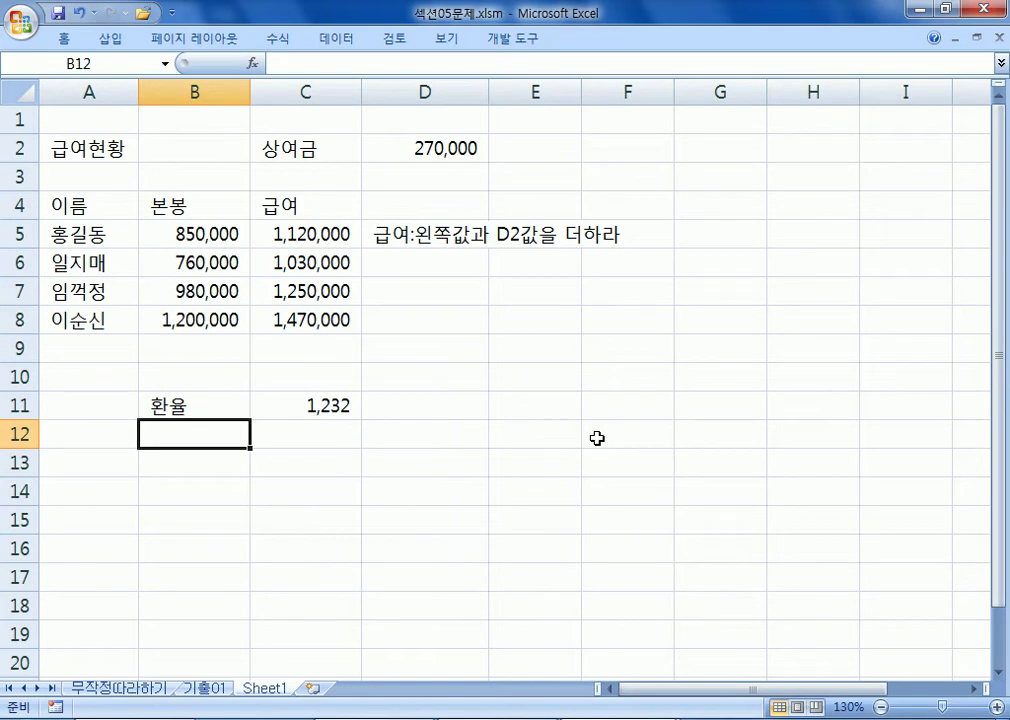
Enter the amounts 500, 2,500, 3,500 and 27 in cells B13 through B16
key("Down")
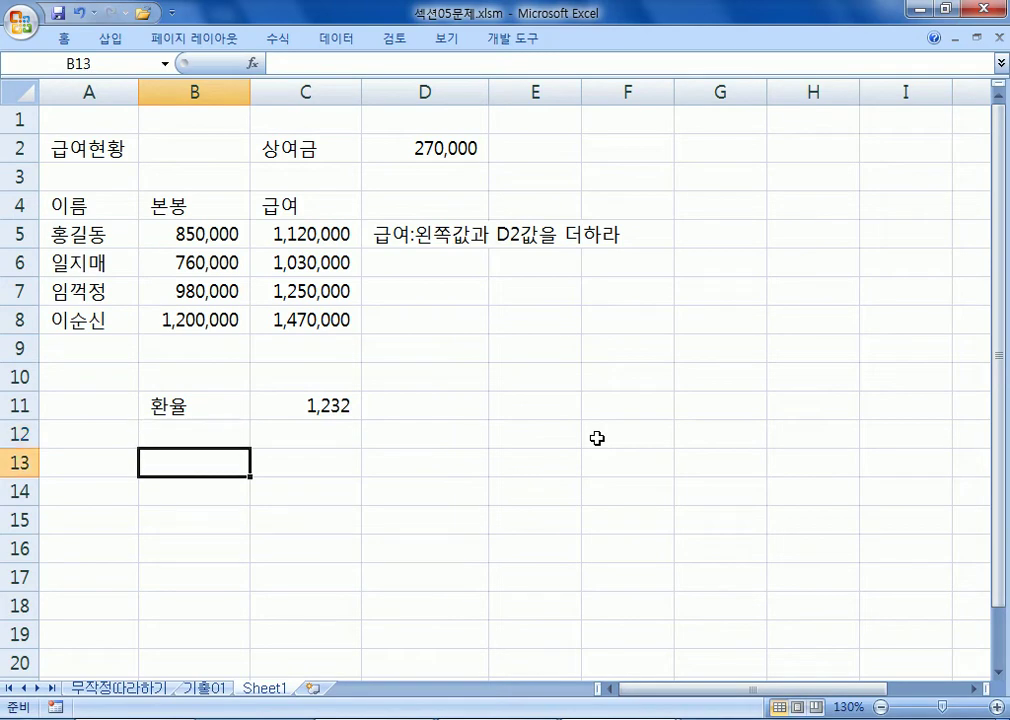
type("500")
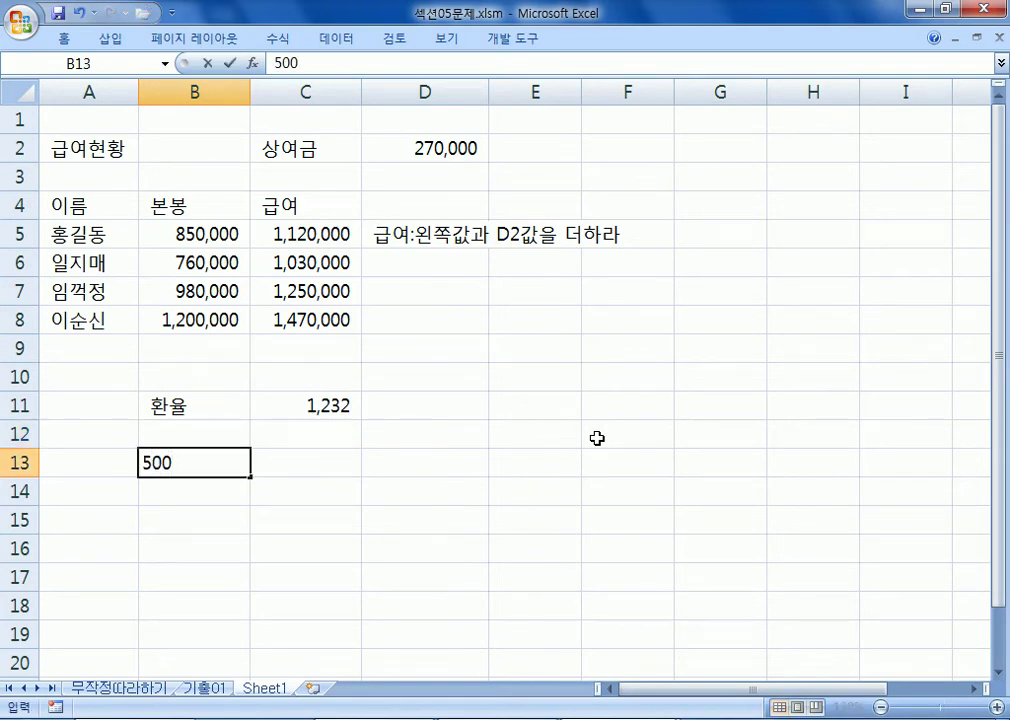
key("Return")
type("2,500")
key("Return")
type("3500")
key("Return")
type("27")
key("Return")
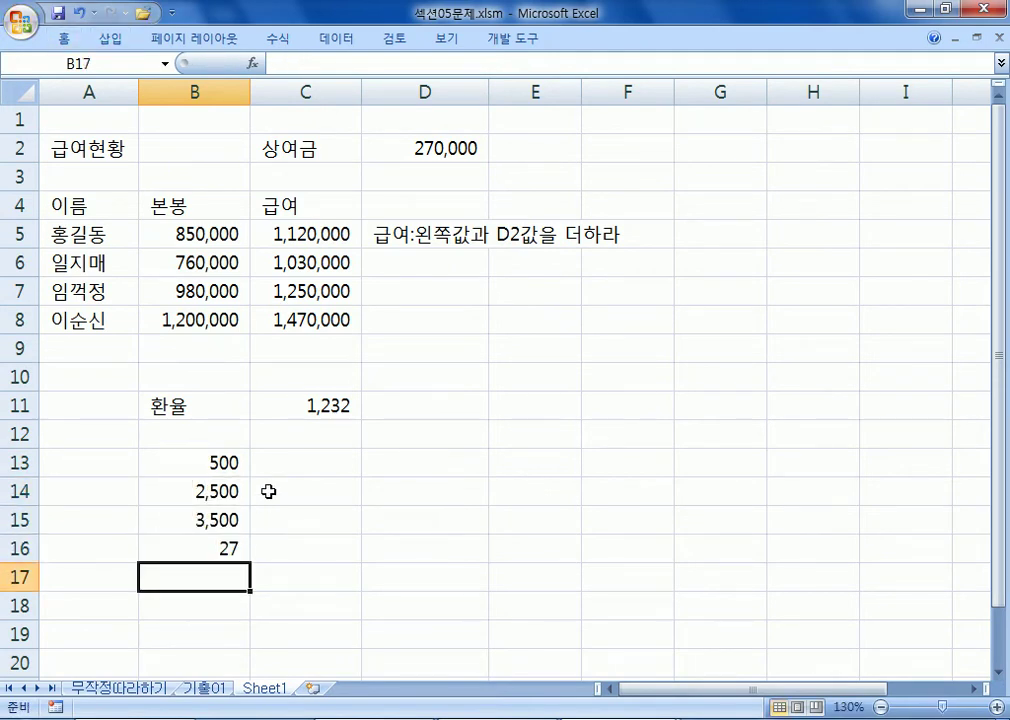
Enter =B13*$C$11 in C13 to convert the first amount with an absolute reference to the exchange rate
left_click(311, 465)
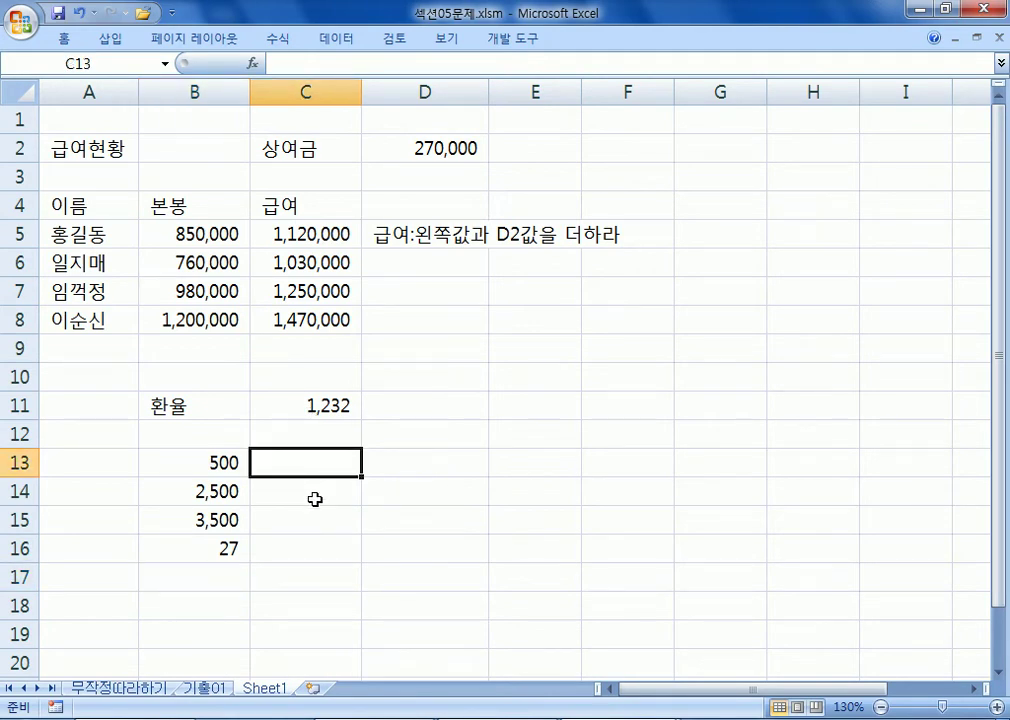
type("=")
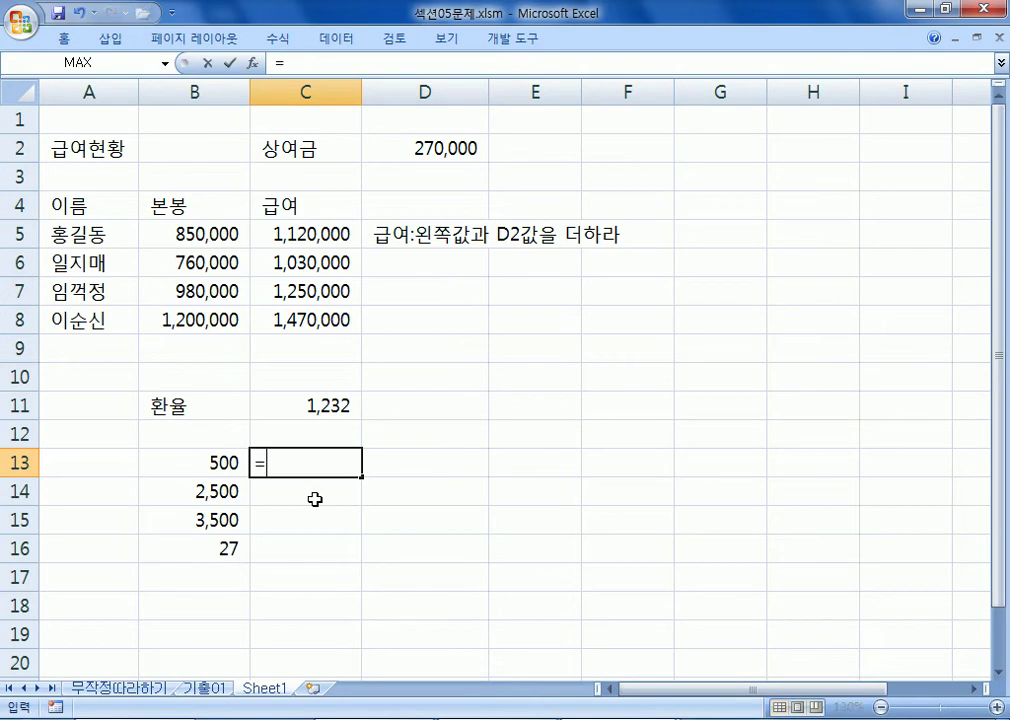
left_click(214, 462)
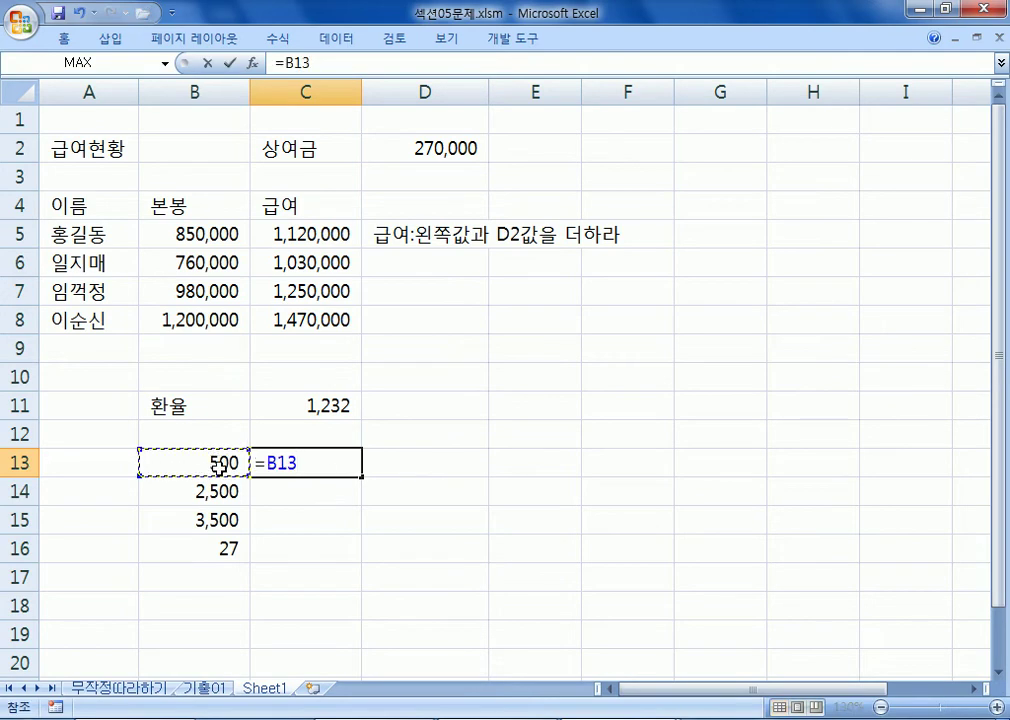
type("*")
left_click(292, 407)
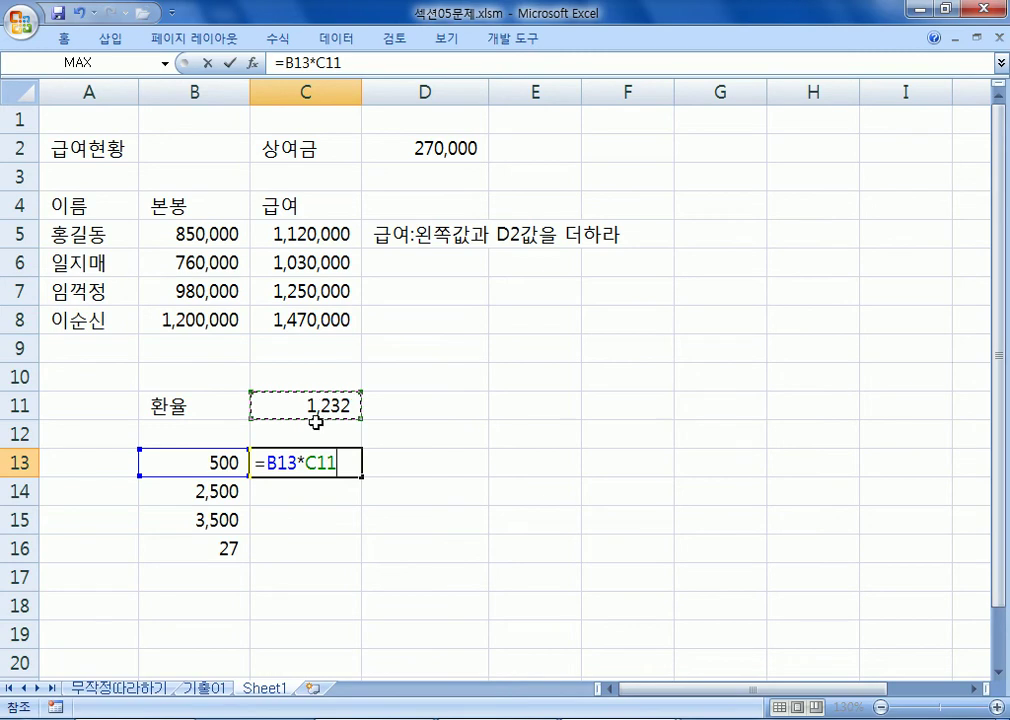
key("F4")
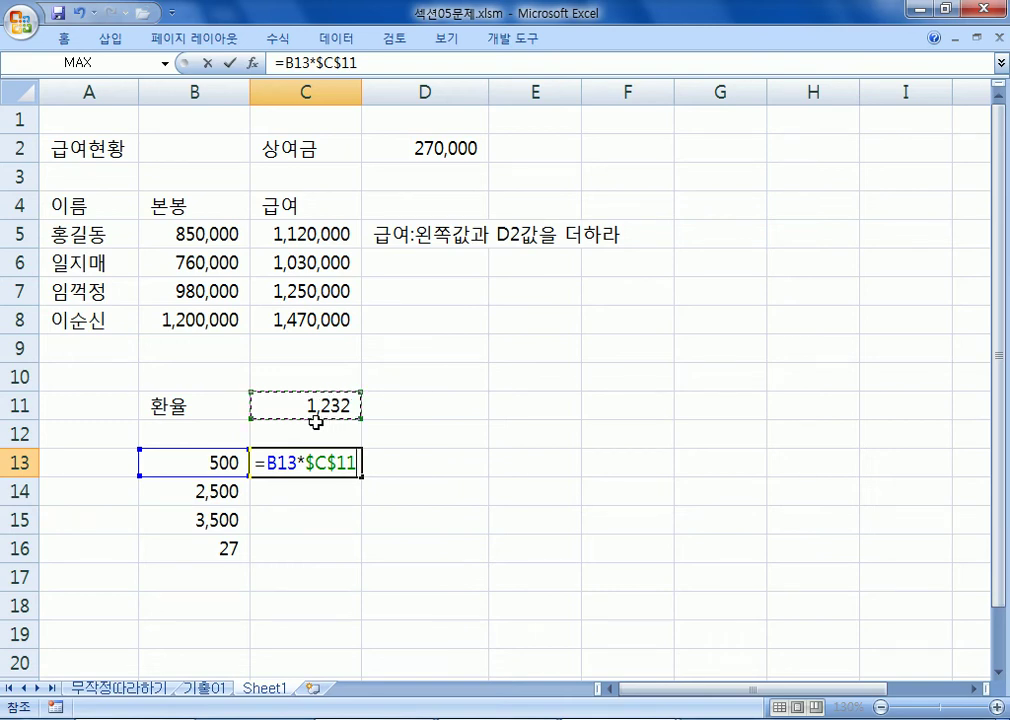
key("Return")
Fill the exchange rate formula from C13 down through C16
left_click(333, 463)
left_click_drag(365, 478, 382, 565)
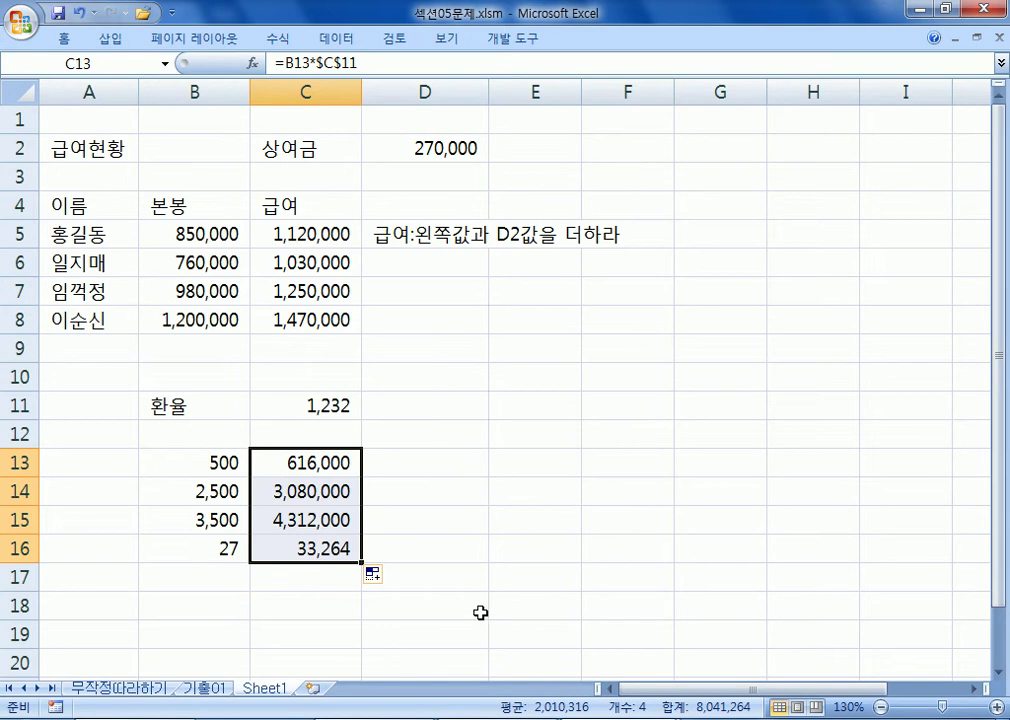
key("alt+Tab")
key("alt+Tab")
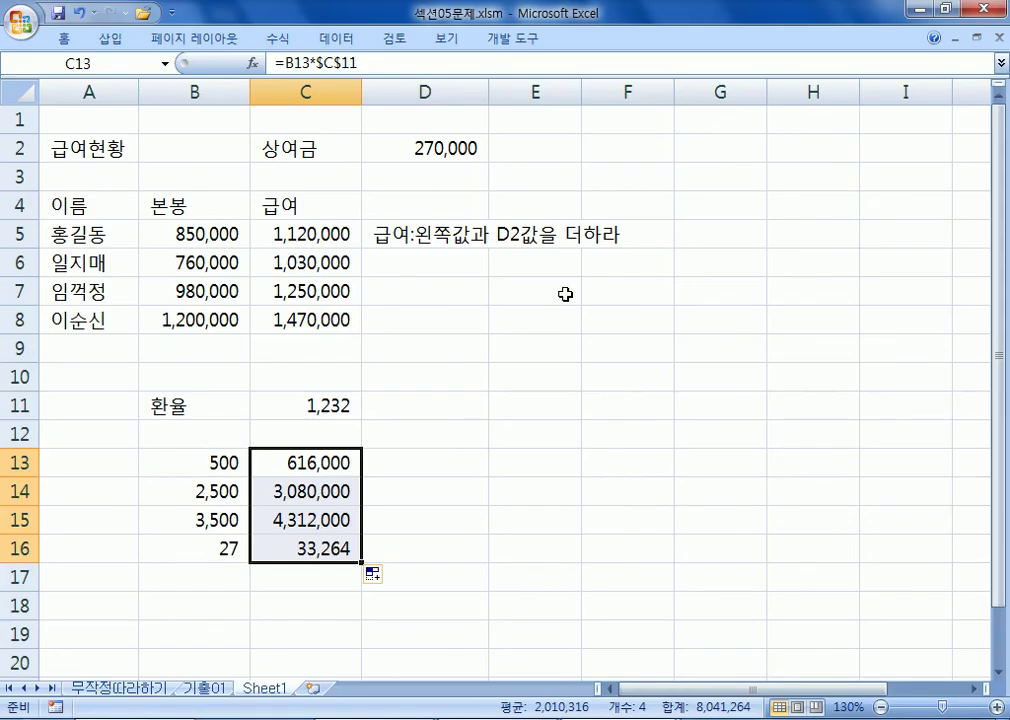
Open the 무작정따라하기 sheet and clear the 순위 values in H4:H11
left_click(95, 689)
left_click_drag(746, 173, 760, 329)
key("Delete")
left_click(748, 165)
type("=")
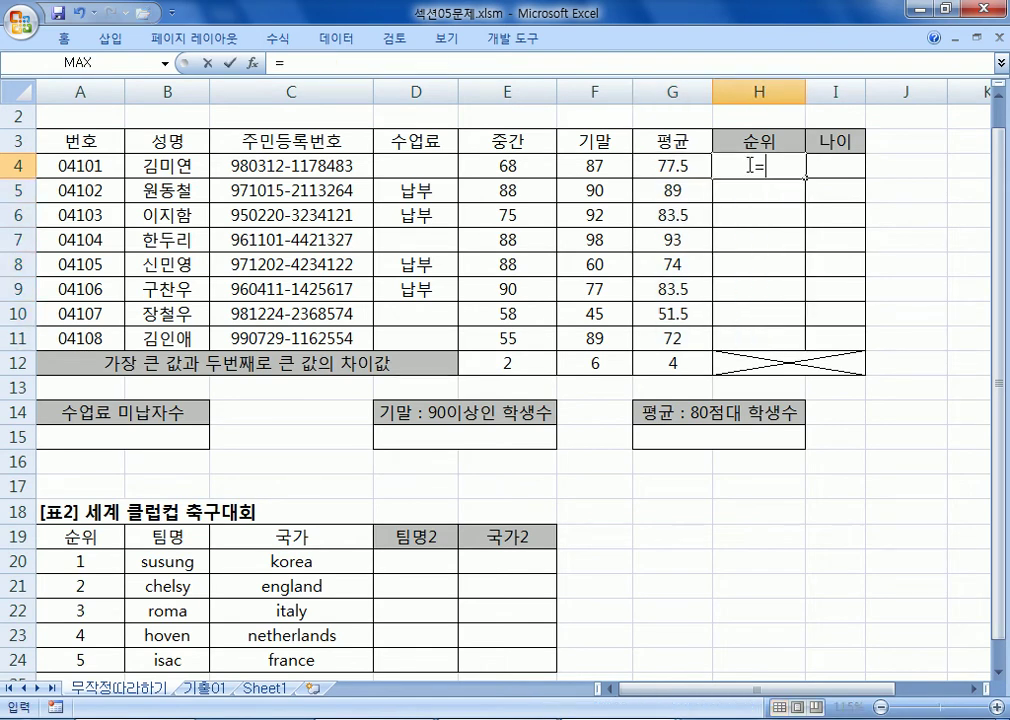
type("ㄱ무ㅏ")
key("Tab")
left_click(778, 165)
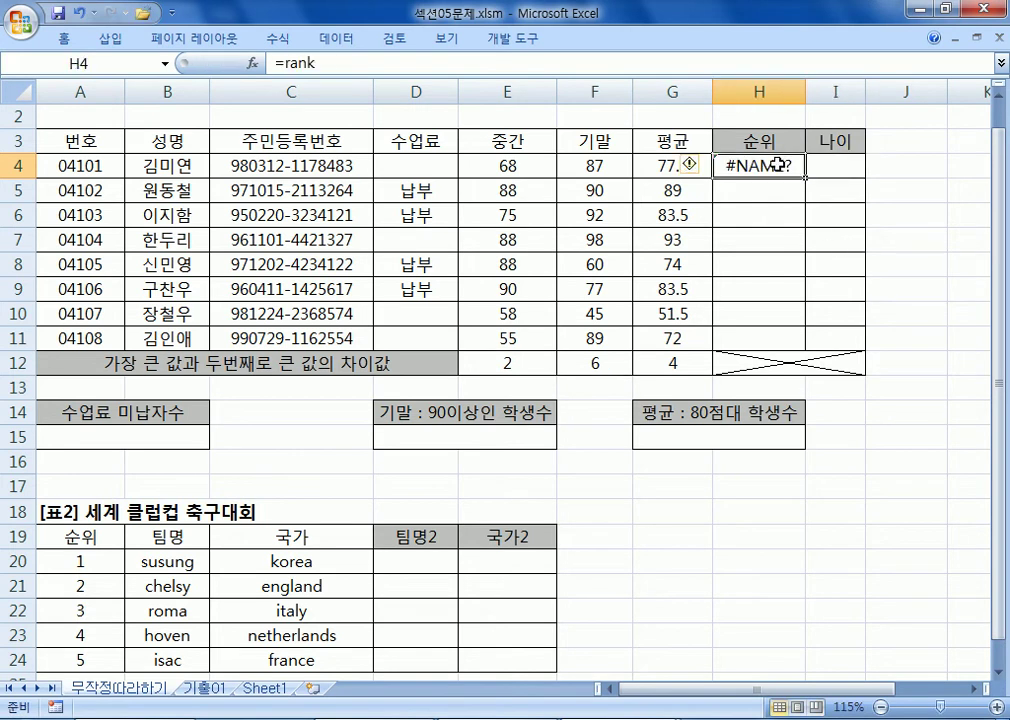
Begin a RANK formula in H4, using the average in G4 as the number to rank
type("=")
type("구마")
key("BackSpace")
key("BackSpace")
key("BackSpace")
key("Hangul")
type("RANK")
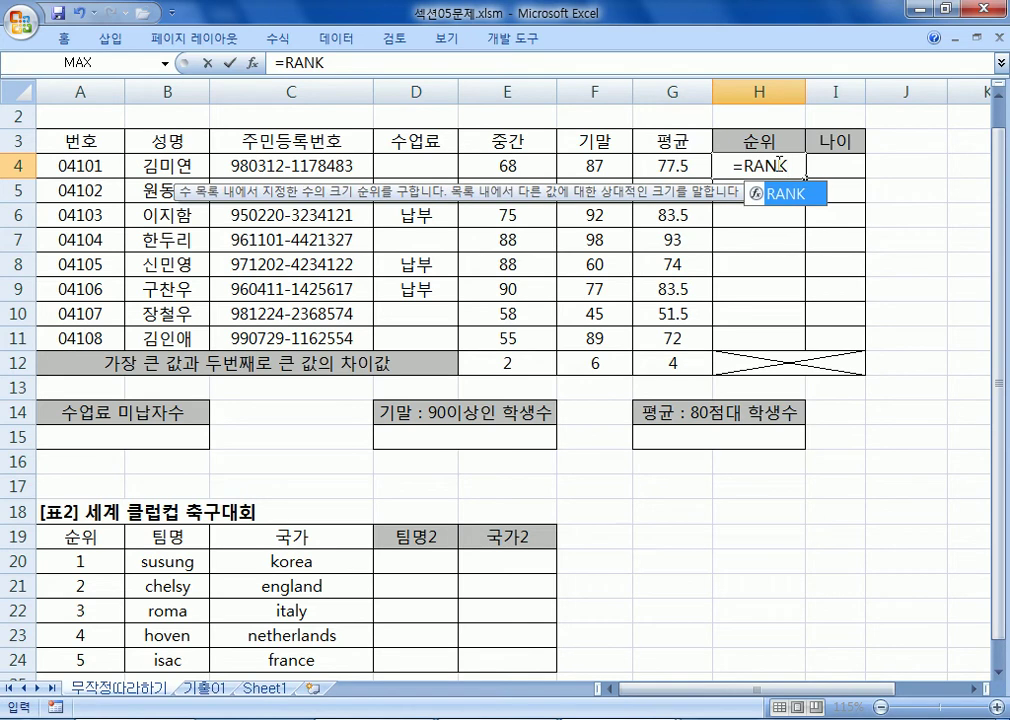
type("(")
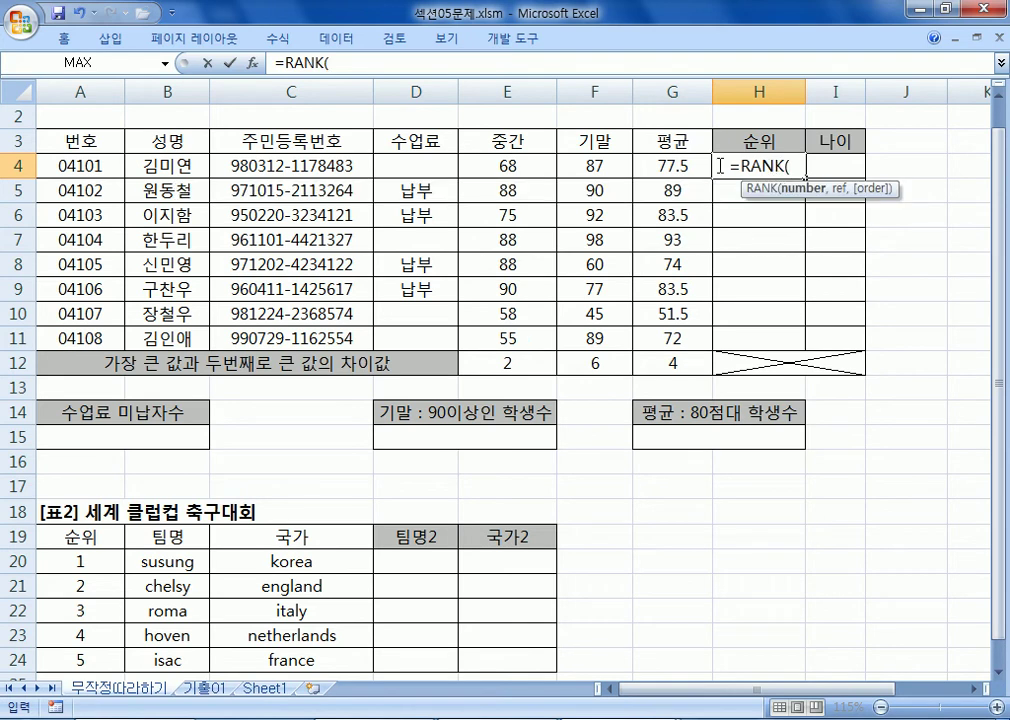
left_click(672, 170)
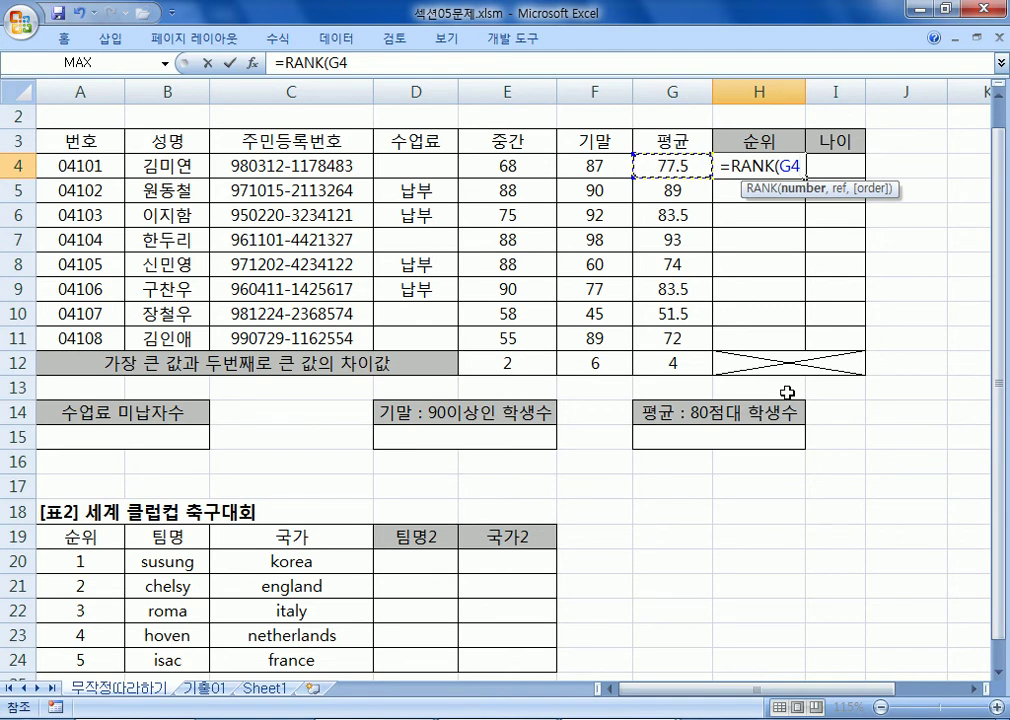
Complete the H4 formula as =RANK(G4,$G$4:$G$11,0), ranking against the absolute range of averages in descending order
type(",")
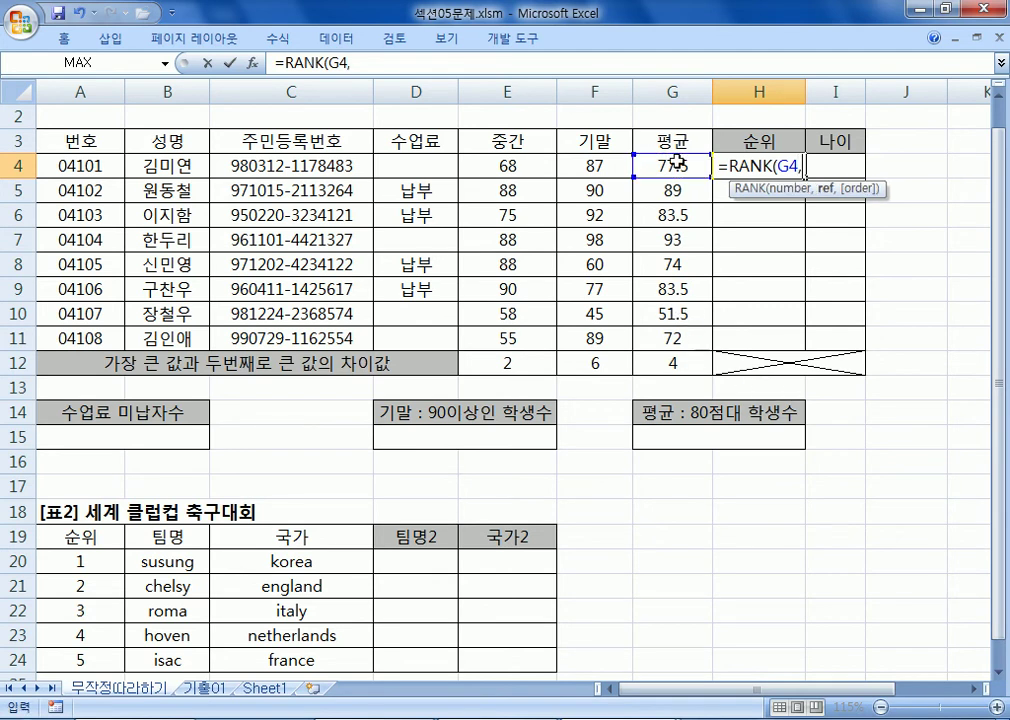
left_click_drag(676, 165, 673, 336)
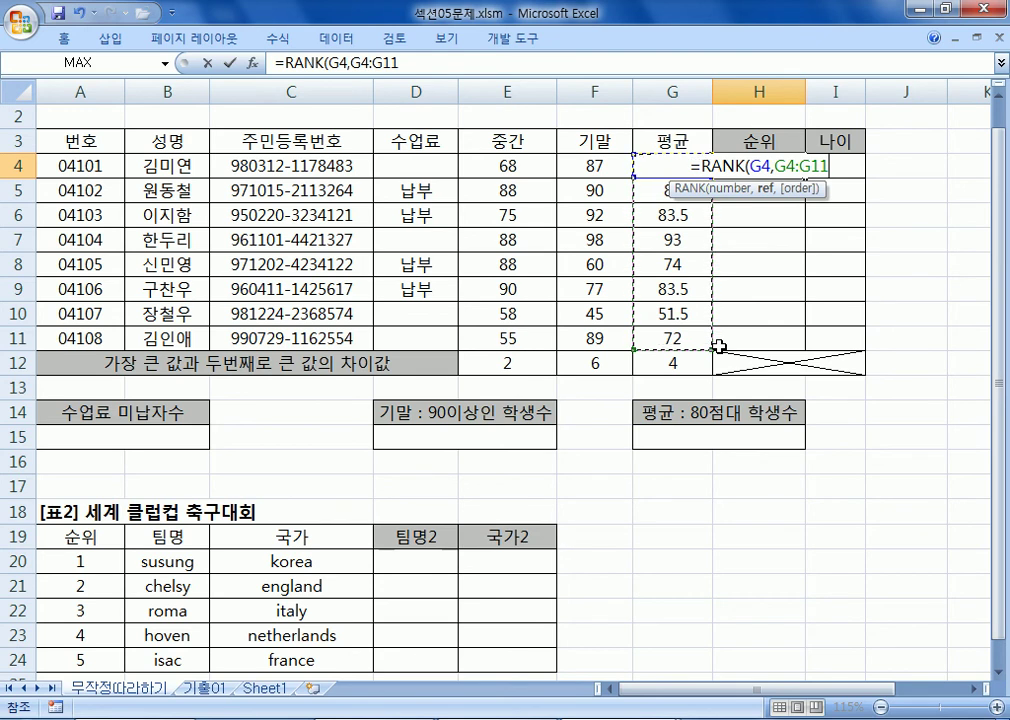
key("F4")
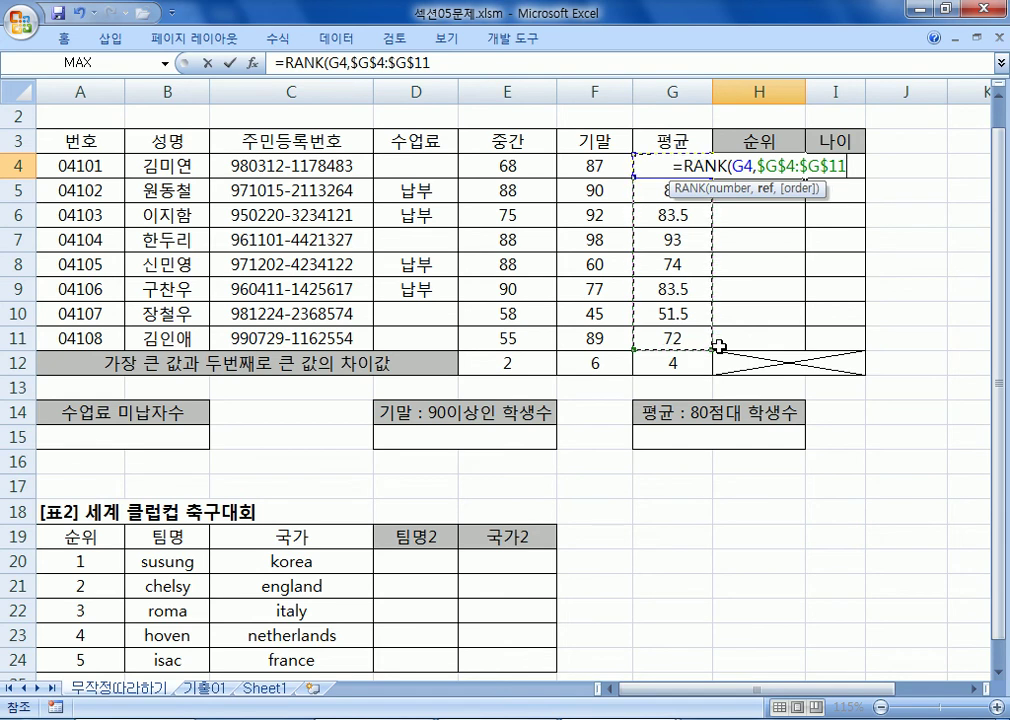
type(",")
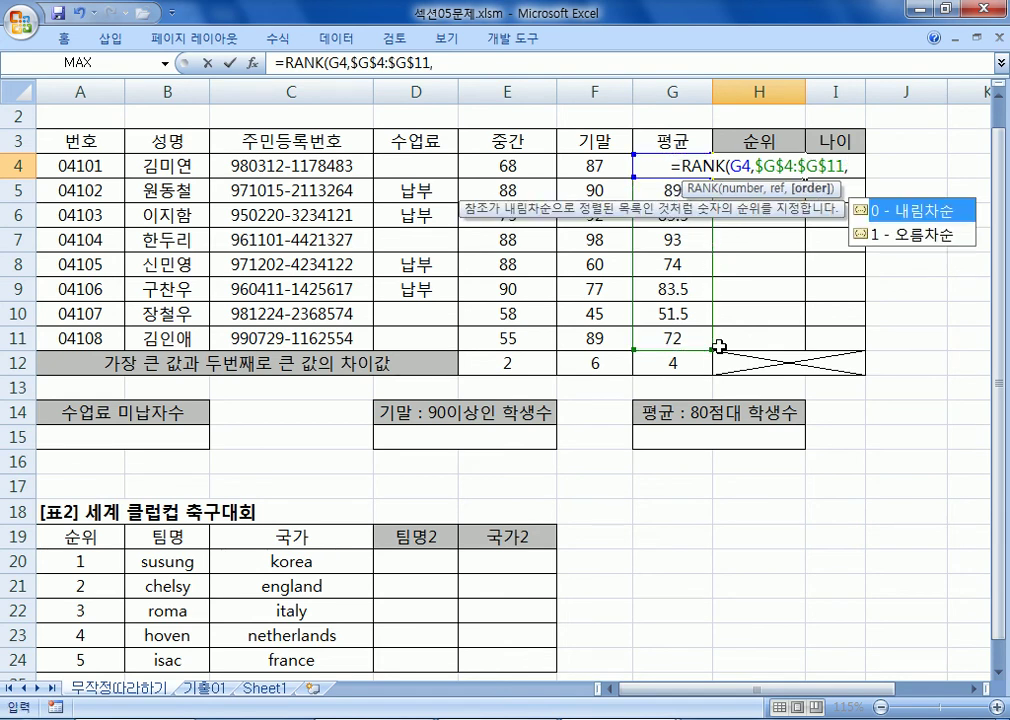
type("0")
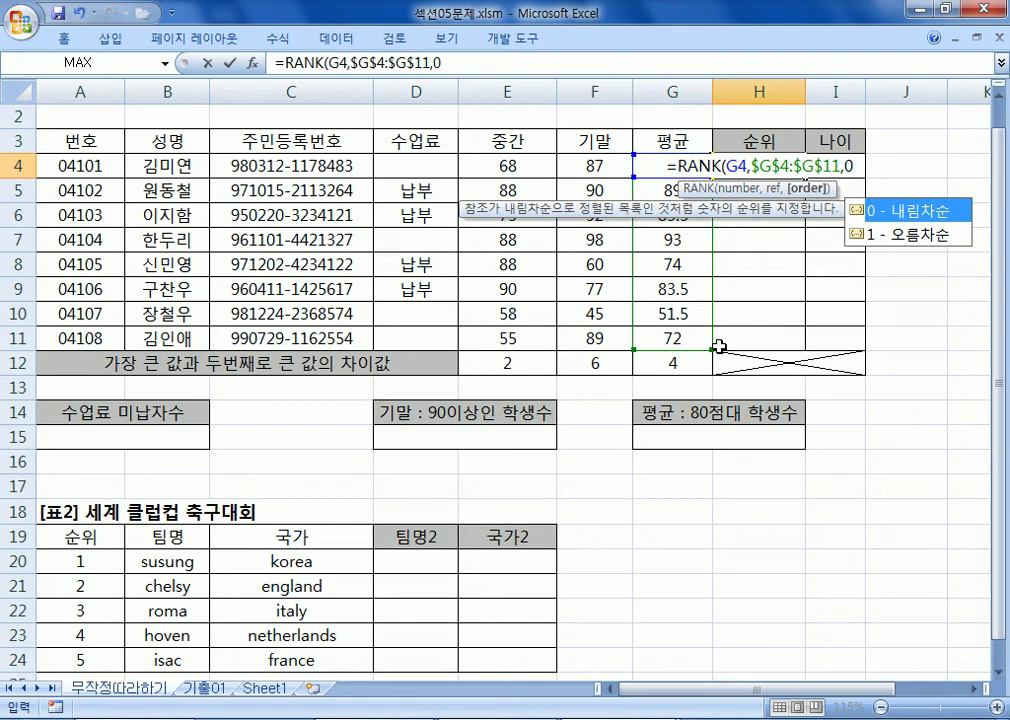
type(")")
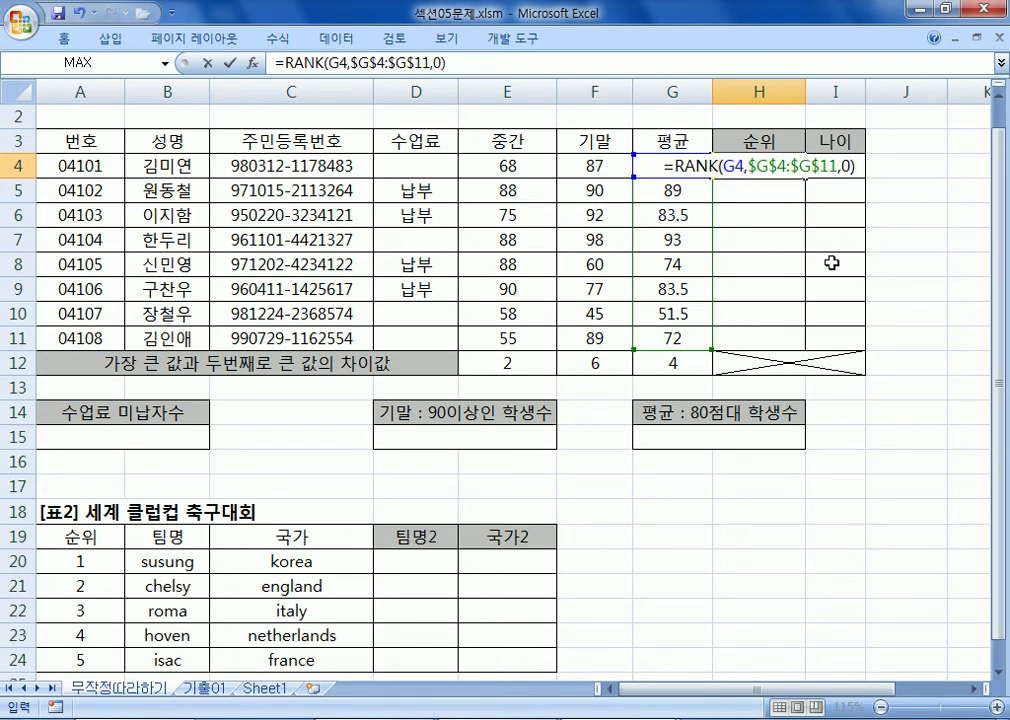
key("Return")
Fill the rank formula from H4 down through H11
left_click(784, 166)
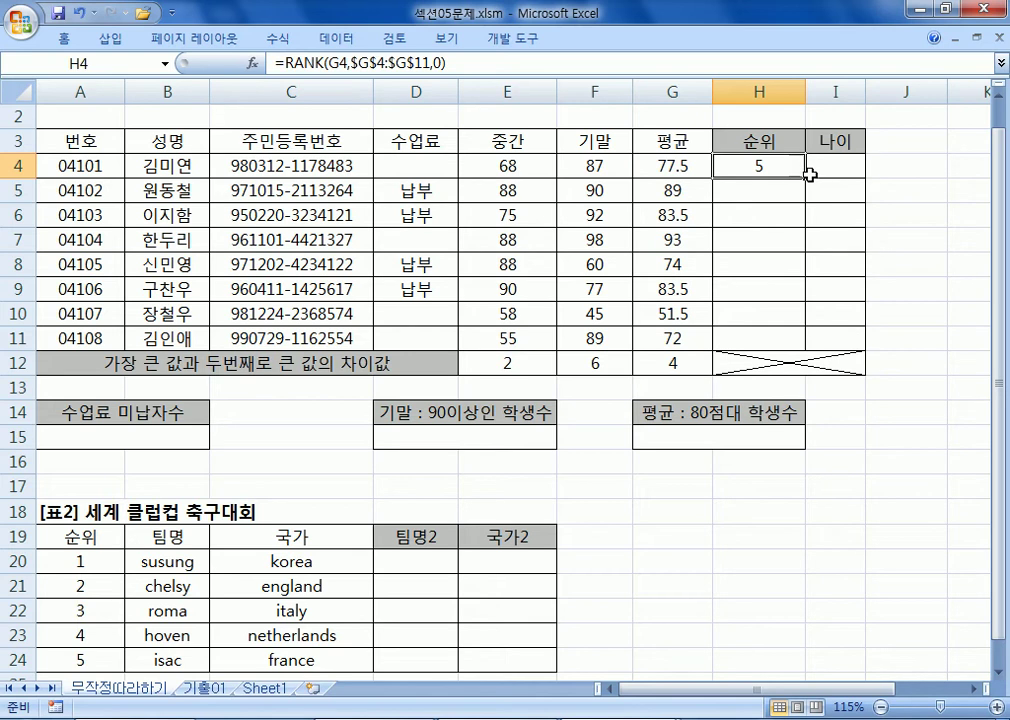
double_click(806, 182)
key("Return")
left_click_drag(801, 180, 805, 340)
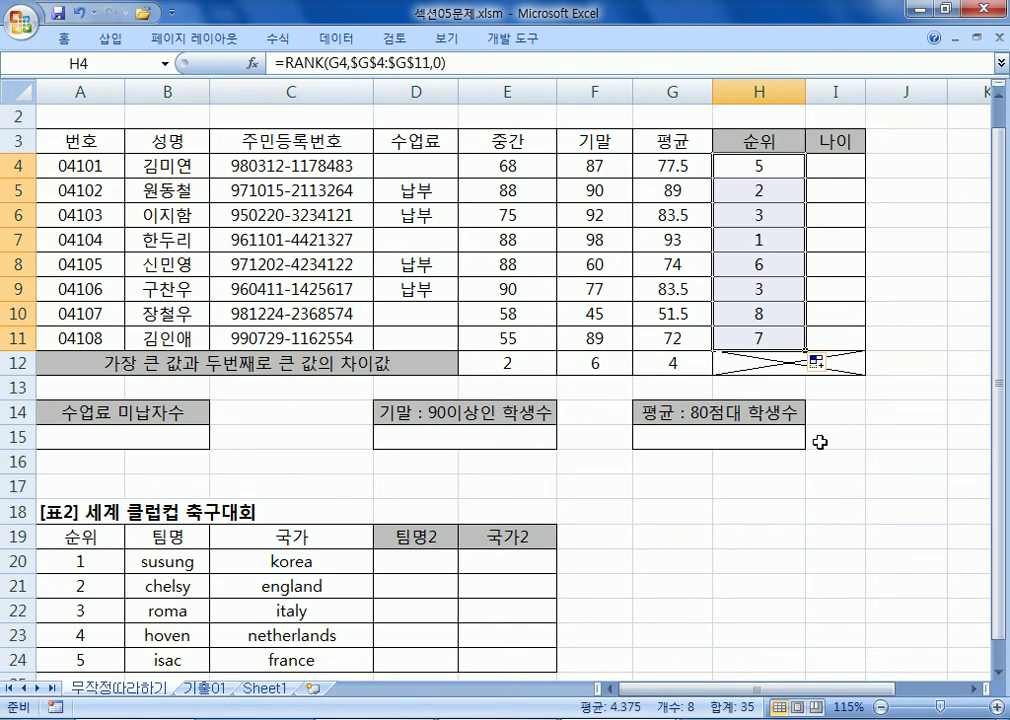
Examine the first row of [표2], comparing the 팀명 and 국가 cells with the empty 팀명2 and 국가2 cells
scroll(509, 508, "down", 2)
left_click(417, 416)
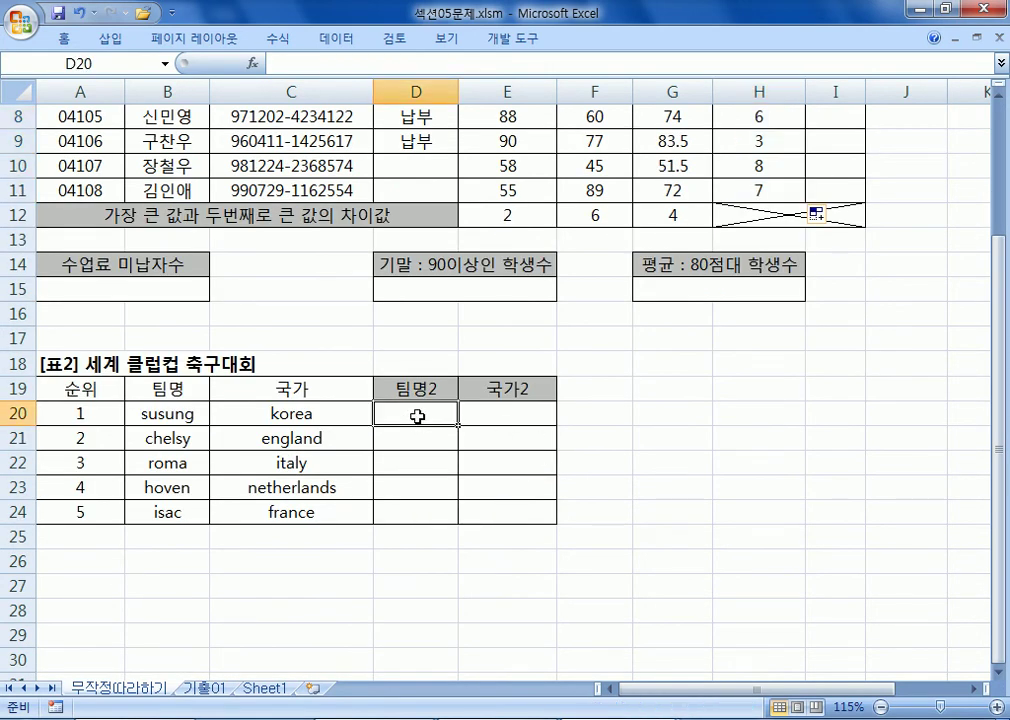
left_click(155, 415)
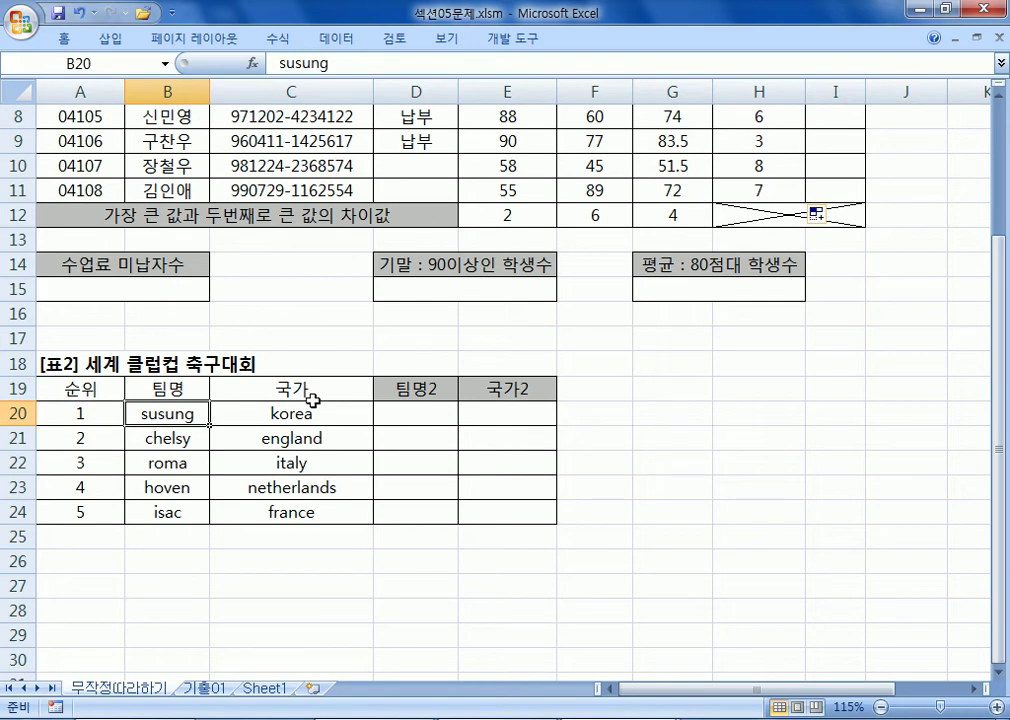
left_click(440, 409)
left_click(174, 416)
left_click(498, 417)
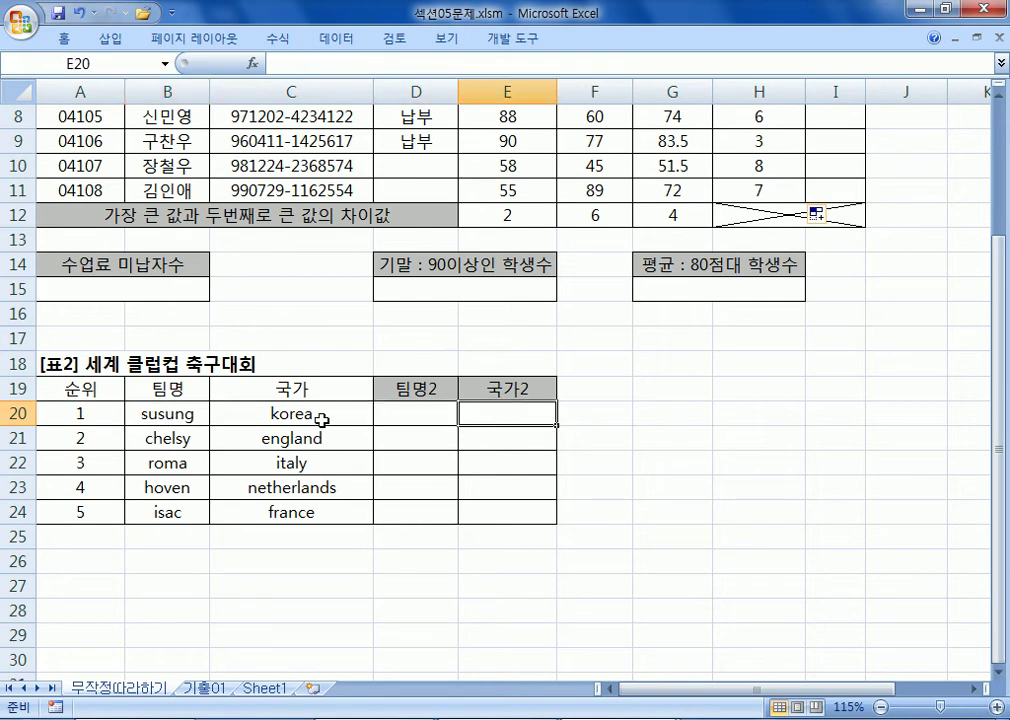
left_click(291, 418)
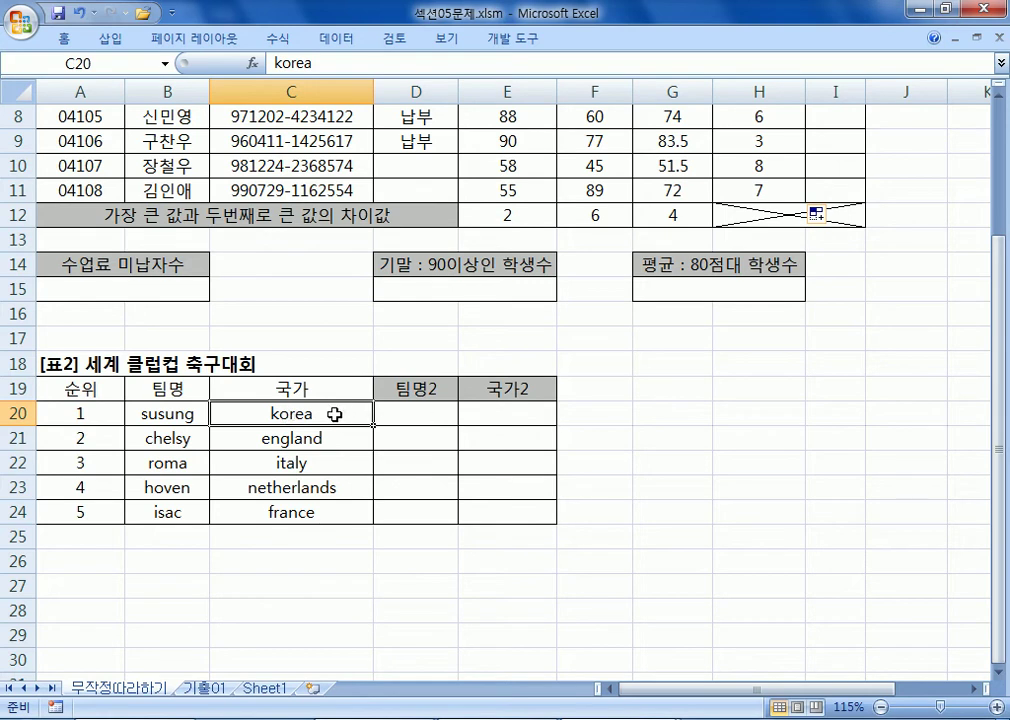
left_click(419, 413)
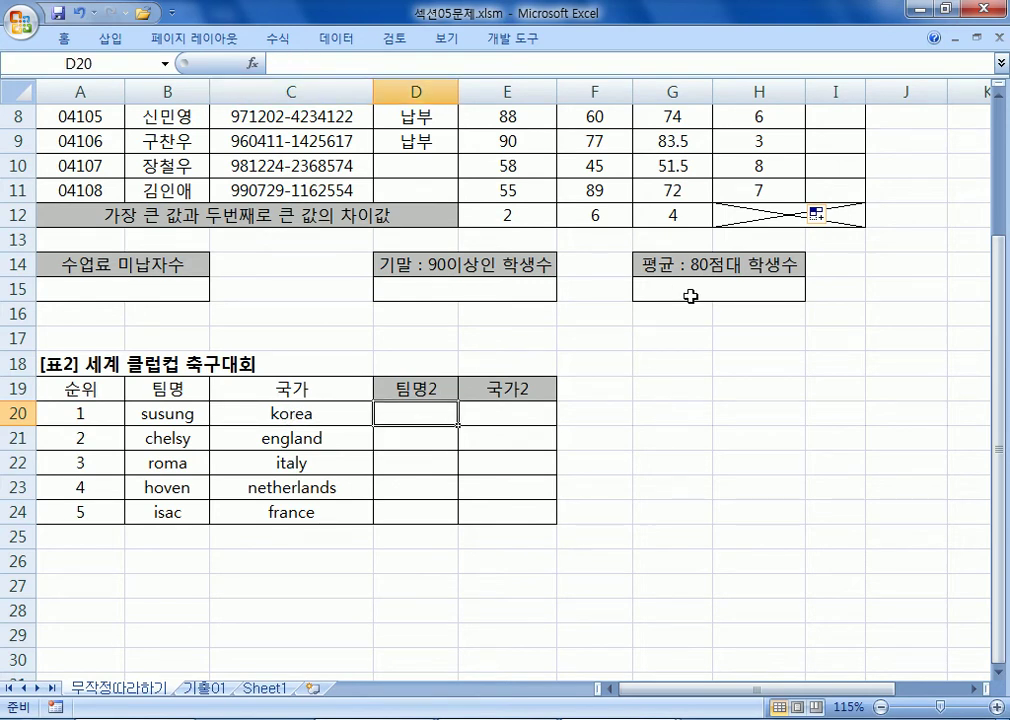
left_click(690, 292)
left_click(396, 410)
Review the E12 formula in [표1] and the 중간 scores in E4:E11 that it uses
scroll(452, 530, "up", 3)
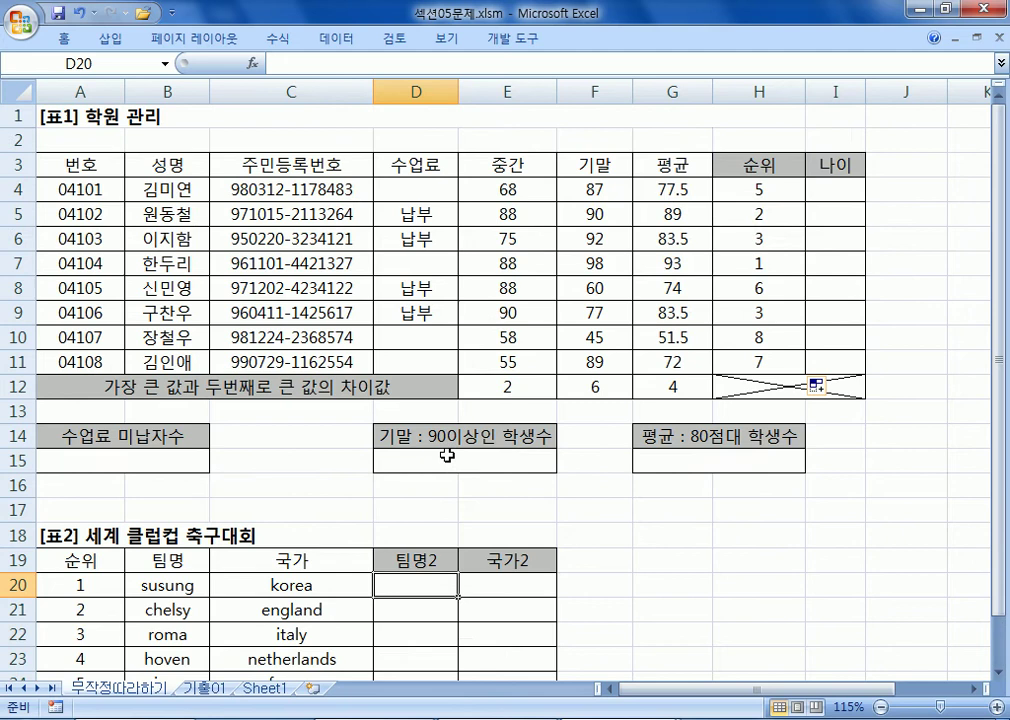
left_click(480, 385)
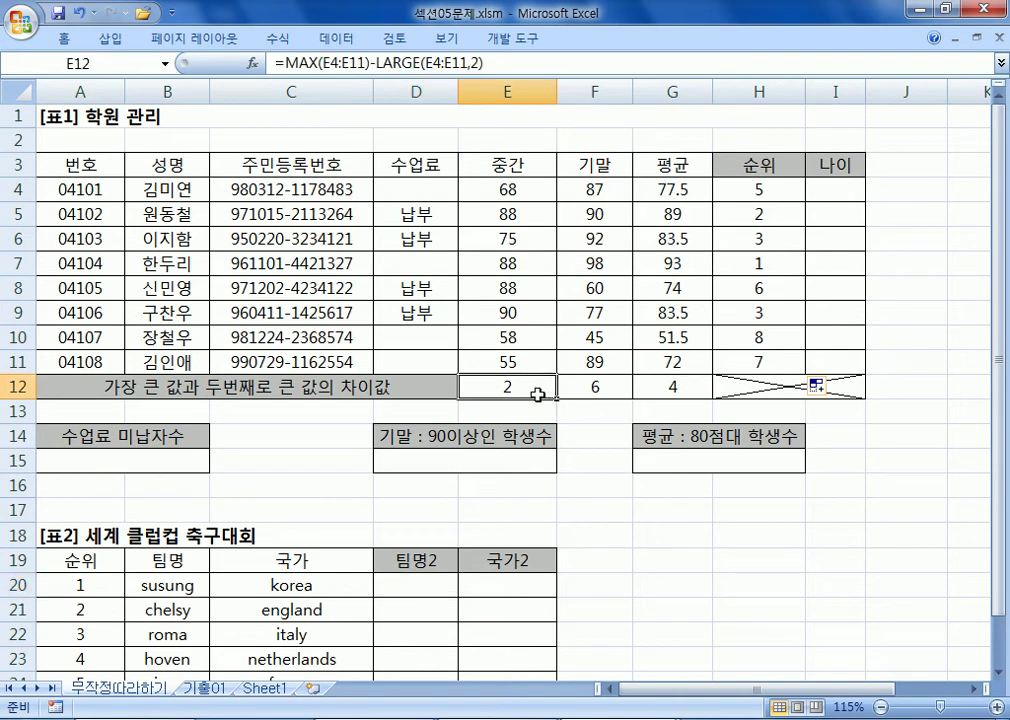
left_click_drag(503, 192, 498, 360)
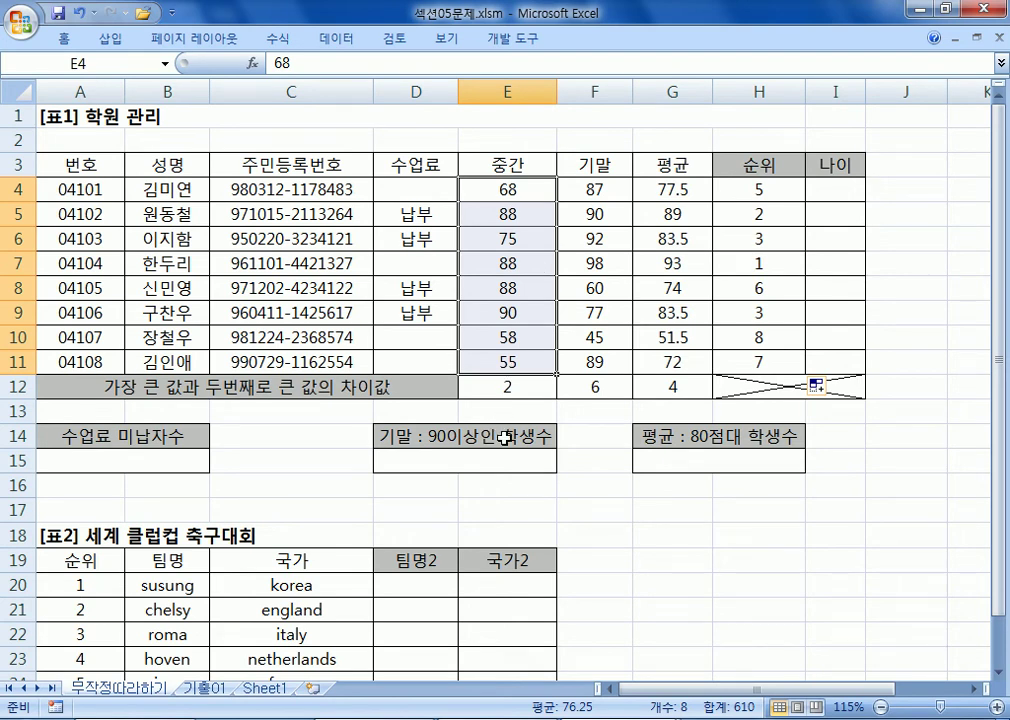
Examine F12 and the 기말 scores in F4:F11, along with the exercise cells A15, D15, G15 and I4 in [표1]
left_click(595, 386)
left_click_drag(586, 193, 603, 361)
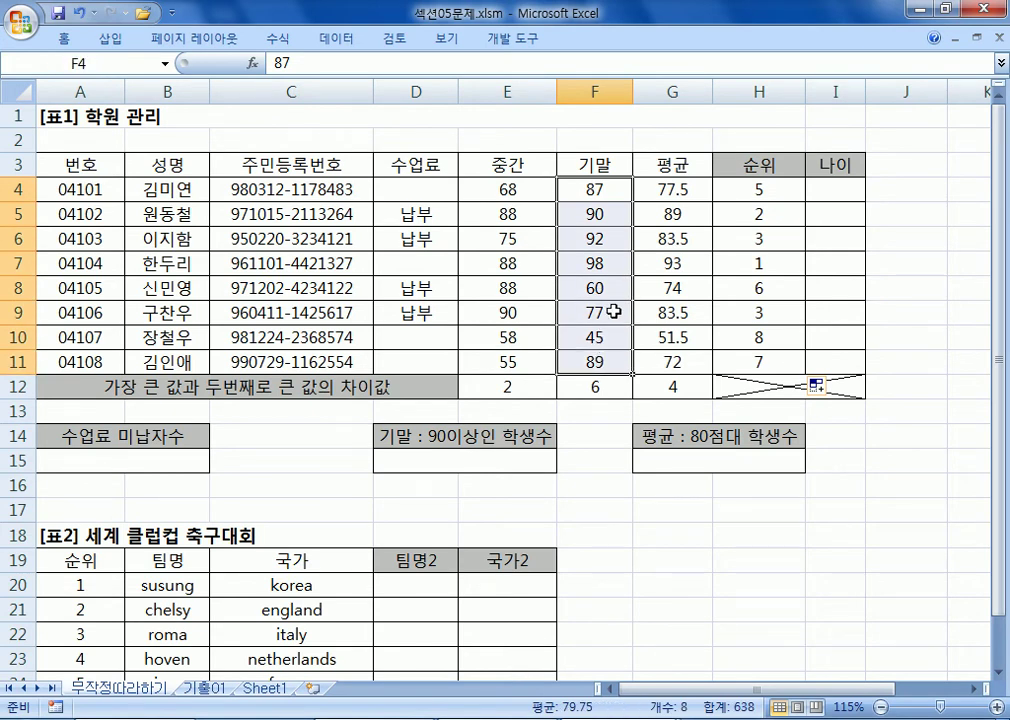
left_click(176, 455)
left_click(500, 462)
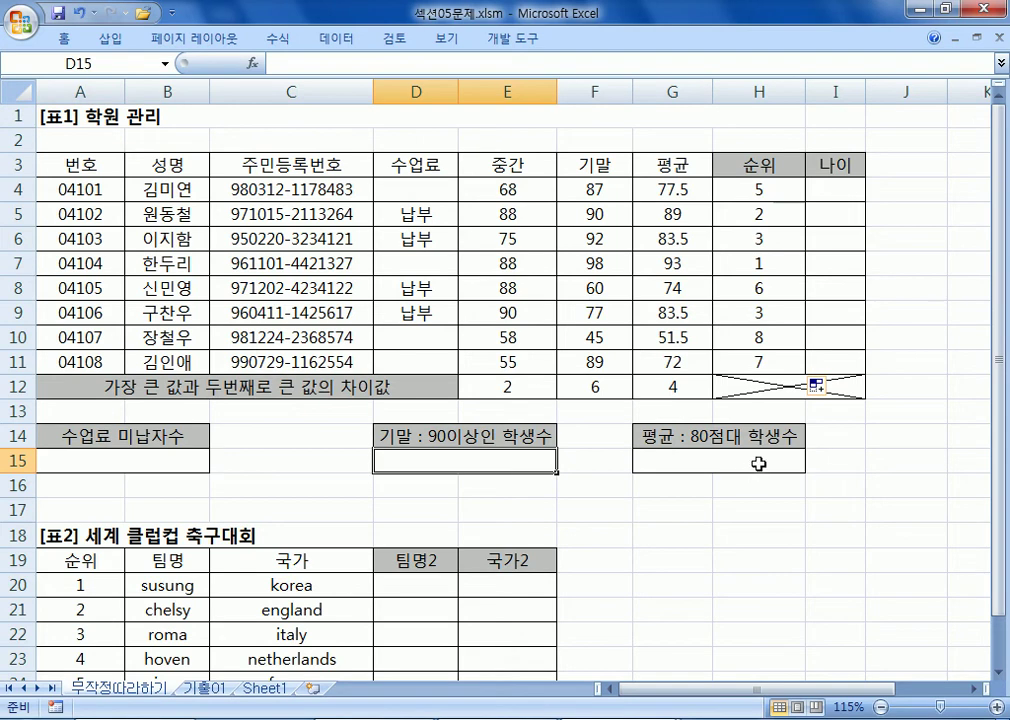
left_click(759, 464)
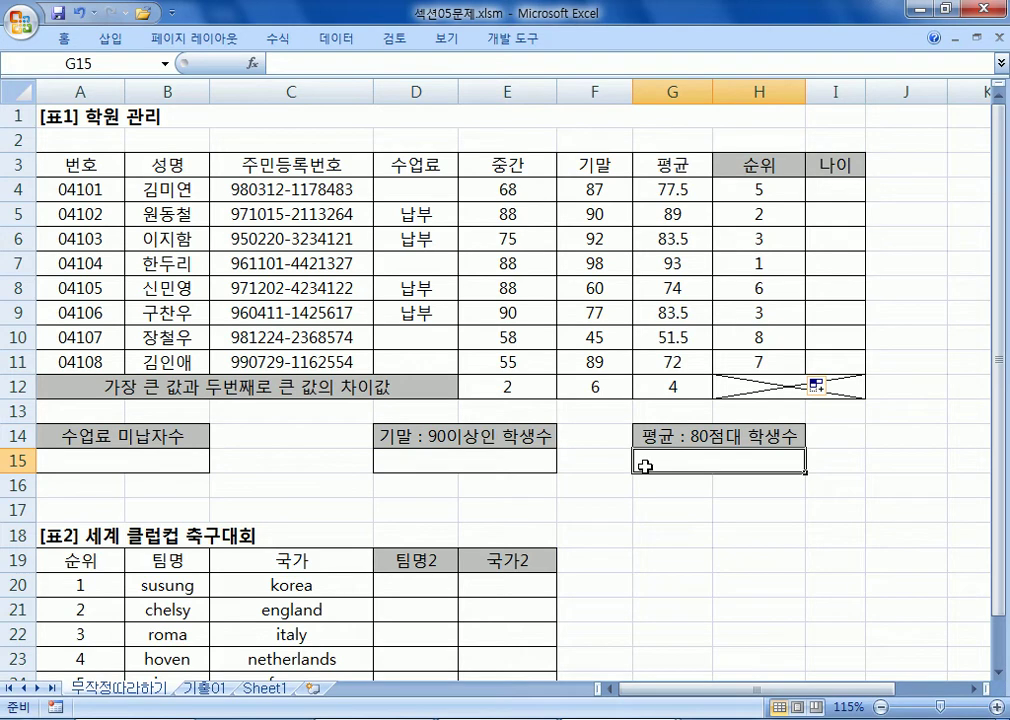
left_click(854, 189)
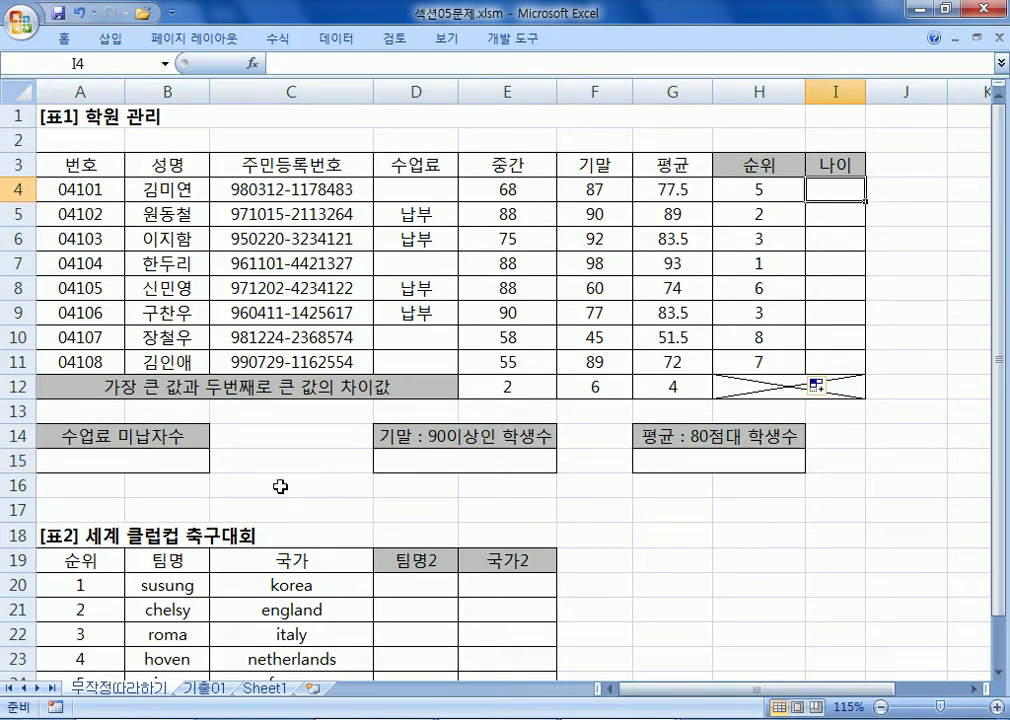
left_click(117, 458)
left_click(456, 455)
left_click(694, 456)
left_click(388, 458)
left_click(147, 456)
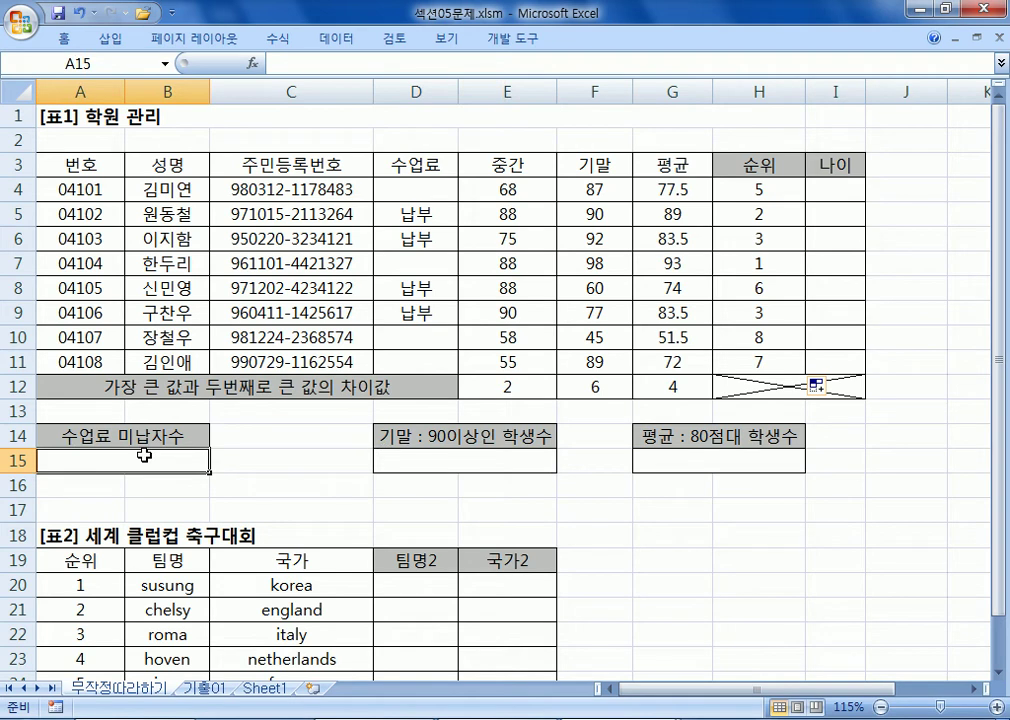
Examine the 기출01 sheet's exercises, checking the 평가 cell G4, the 총점 column and the 실기 scores in D4:D10
left_click(204, 688)
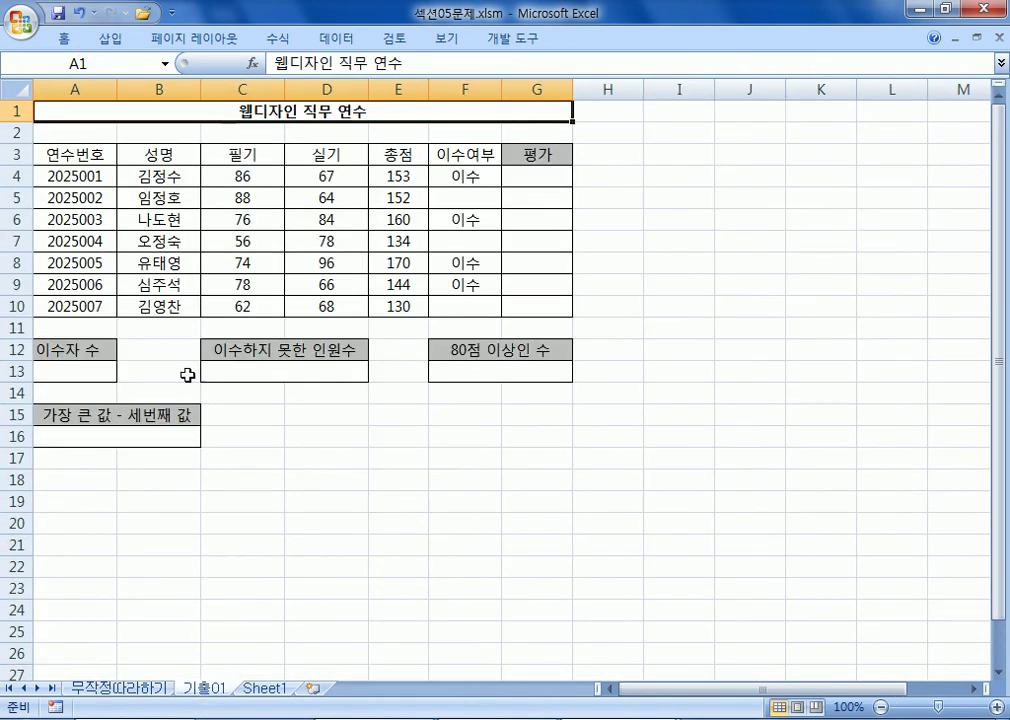
left_click(548, 177)
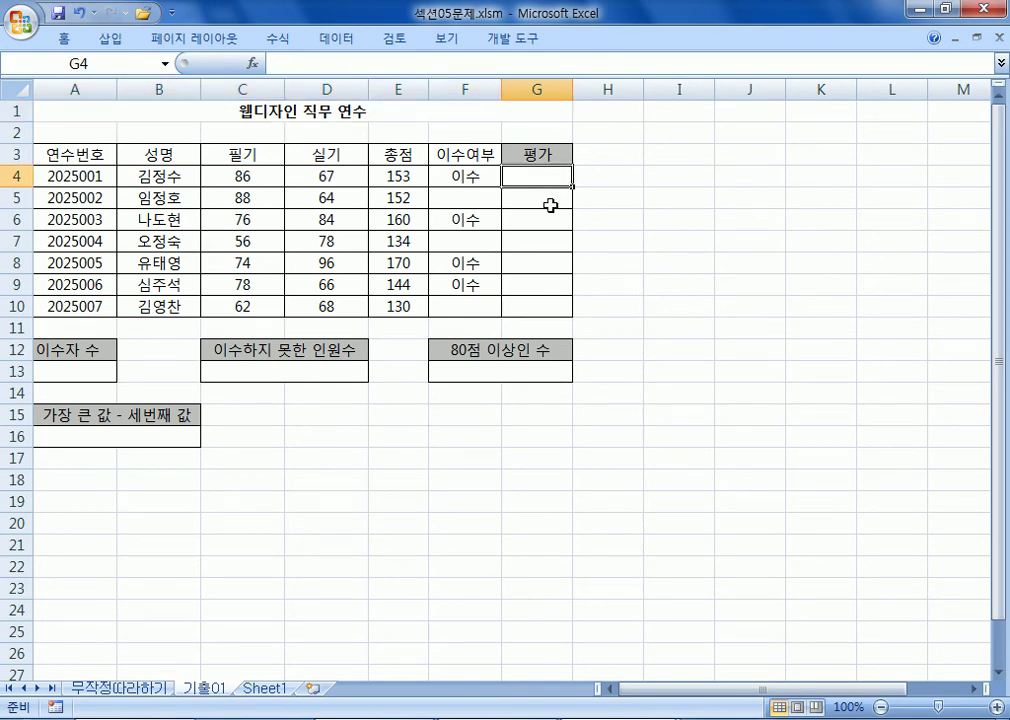
left_click(418, 177)
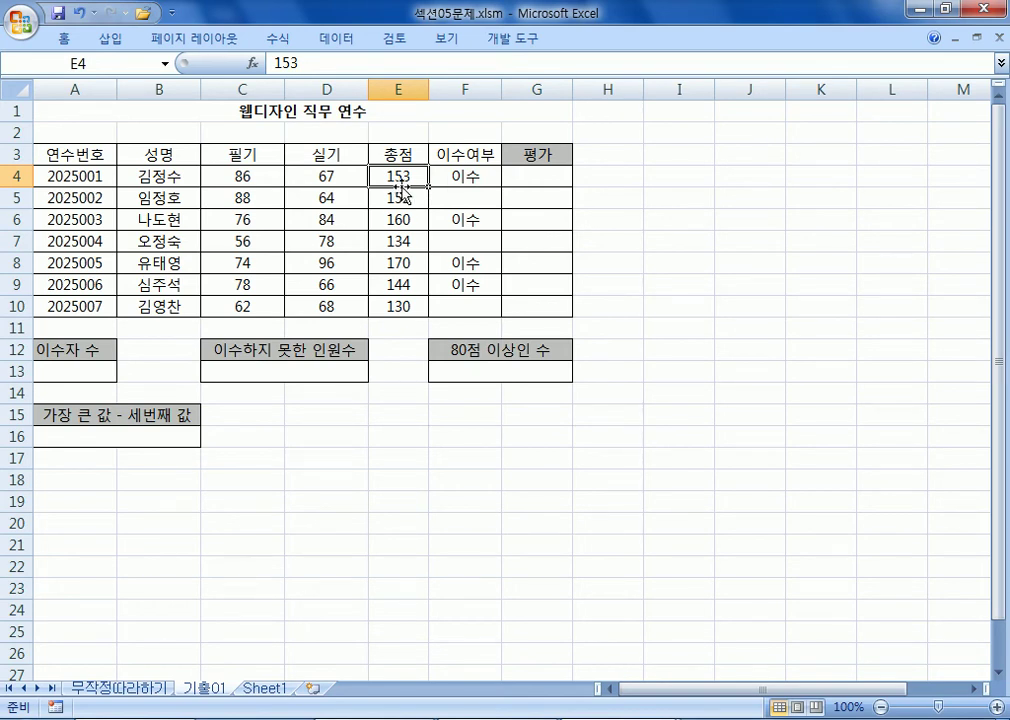
left_click_drag(399, 196, 401, 284)
left_click(400, 177)
left_click(327, 174)
left_click_drag(327, 174, 327, 304)
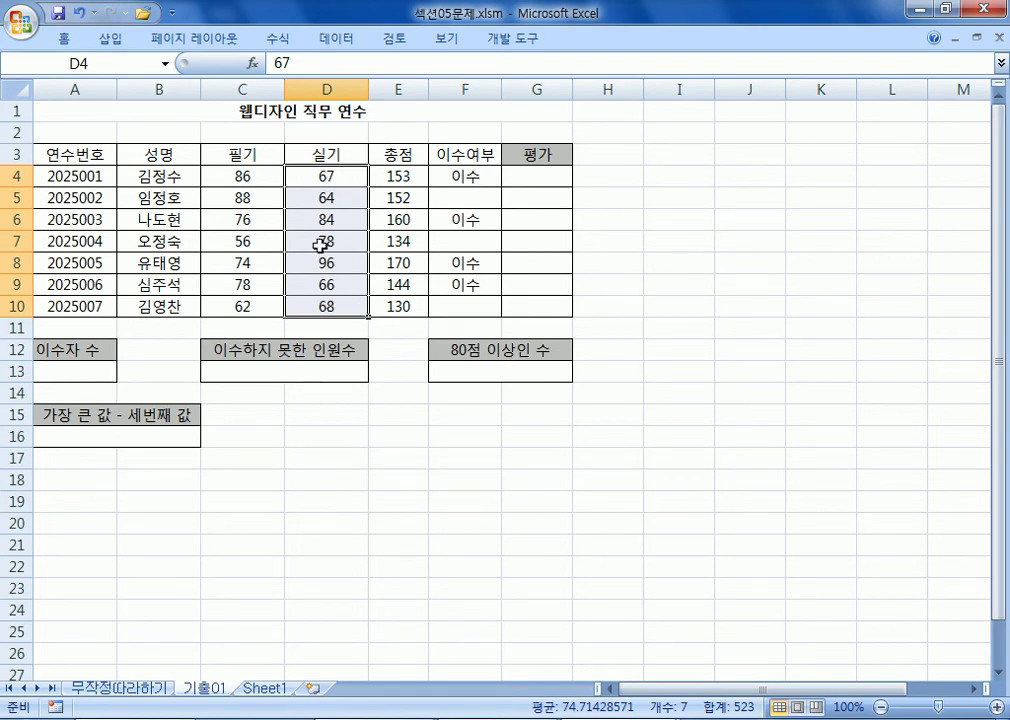
left_click(539, 174)
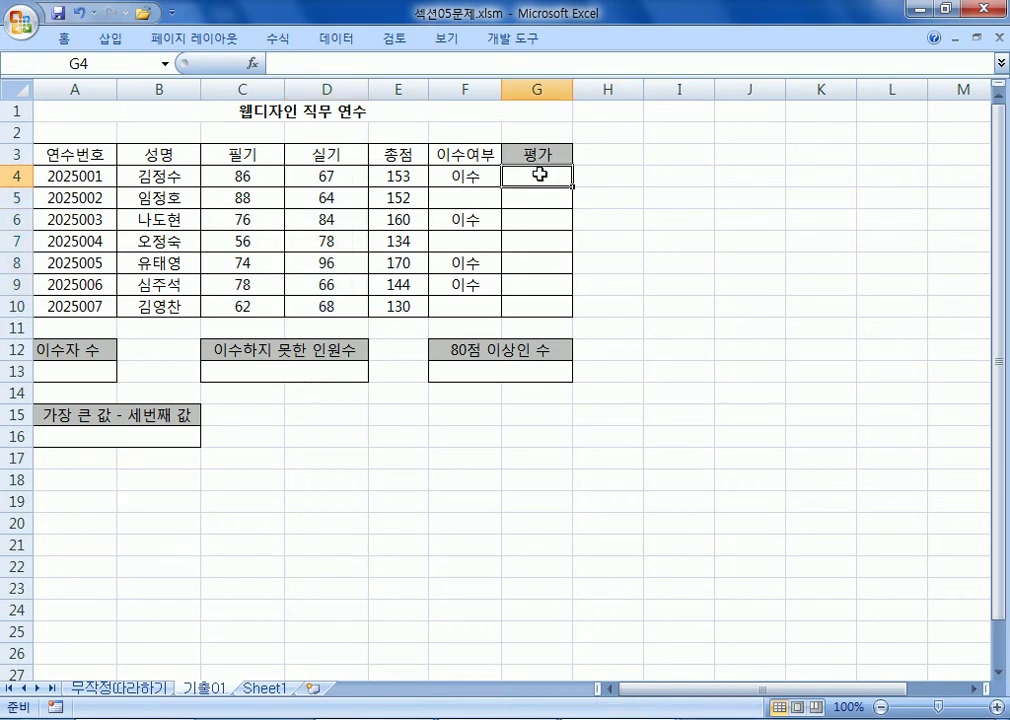
Return to the 무작정따라하기 sheet and select the first 나이 cell, I4
left_click(120, 688)
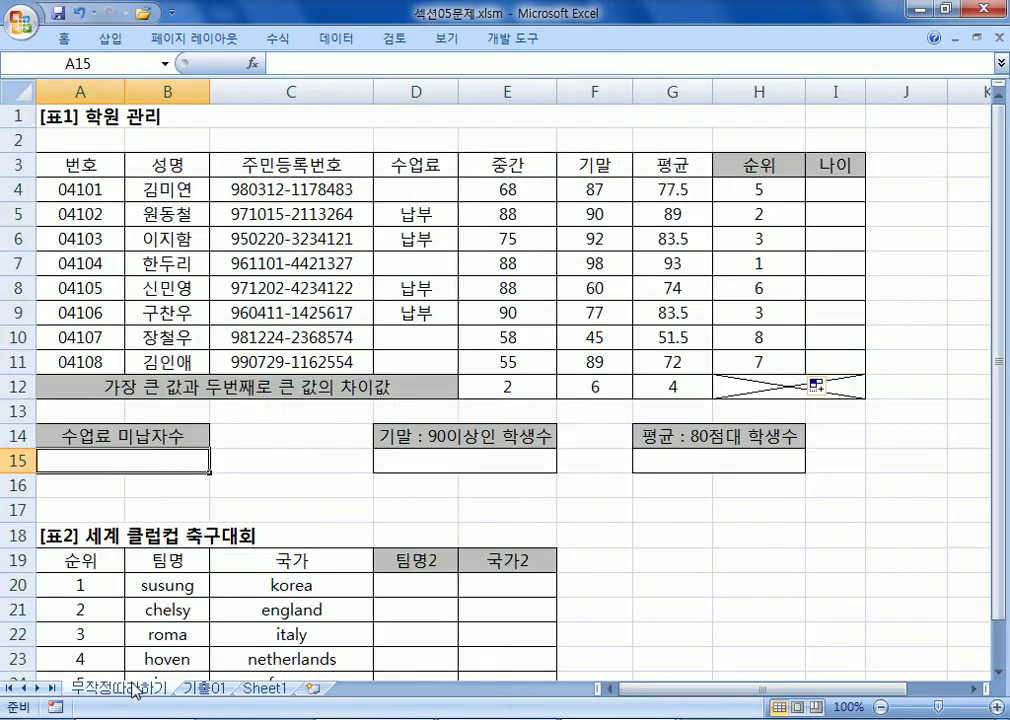
left_click(818, 188)
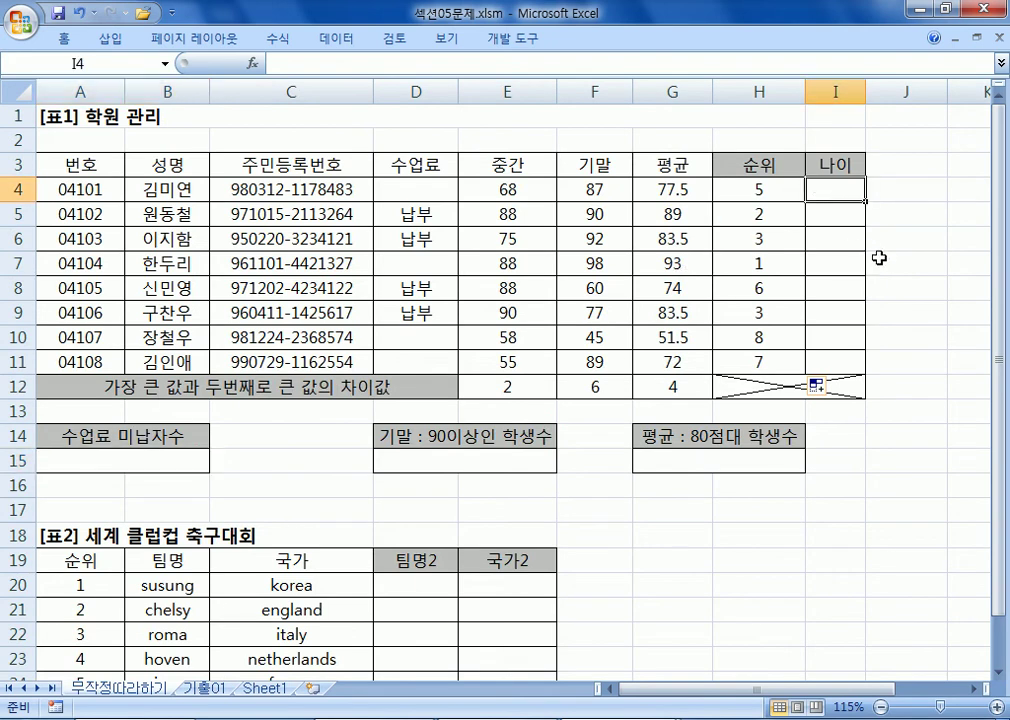
key("ctrl+End")
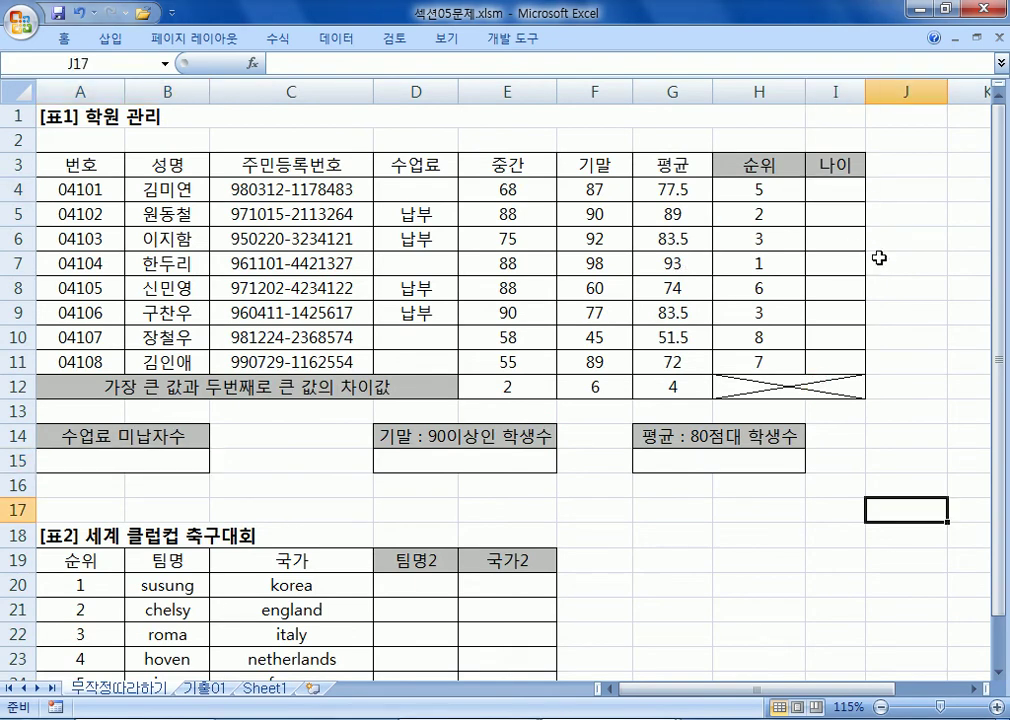
left_click(858, 188)
Switch to Notepad and add the line "3. 주민등록번호(C4:C11)의 앞에서 2자리를 이용하여 나이(I4:I11)를 계산" below the existing notes
key("alt+Tab")
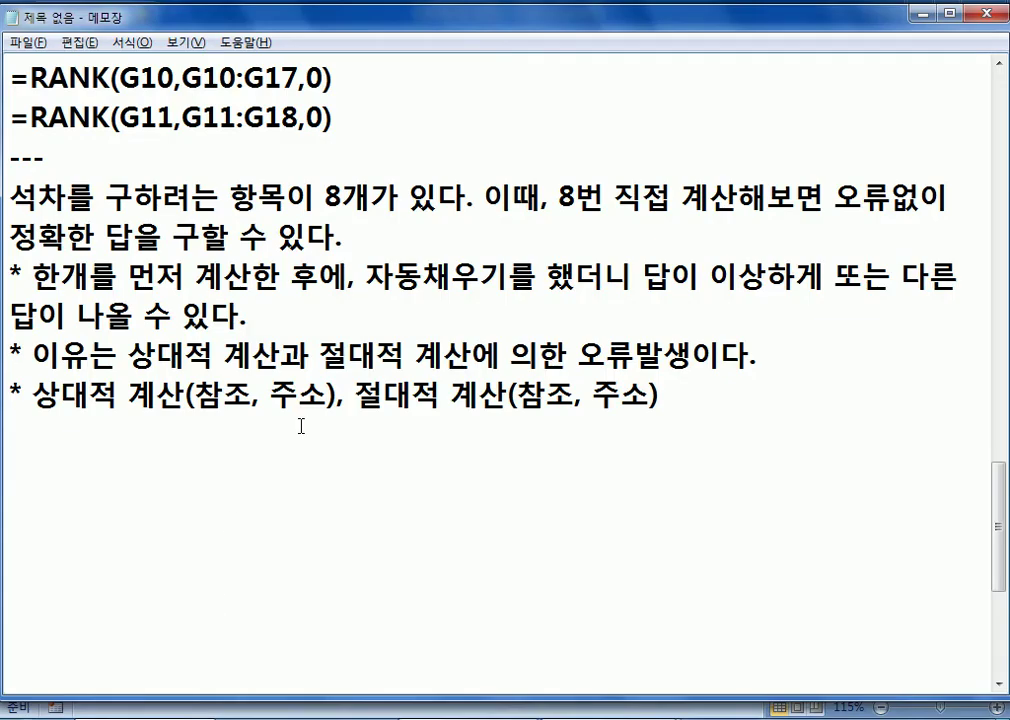
type("3. 주민등록번호")
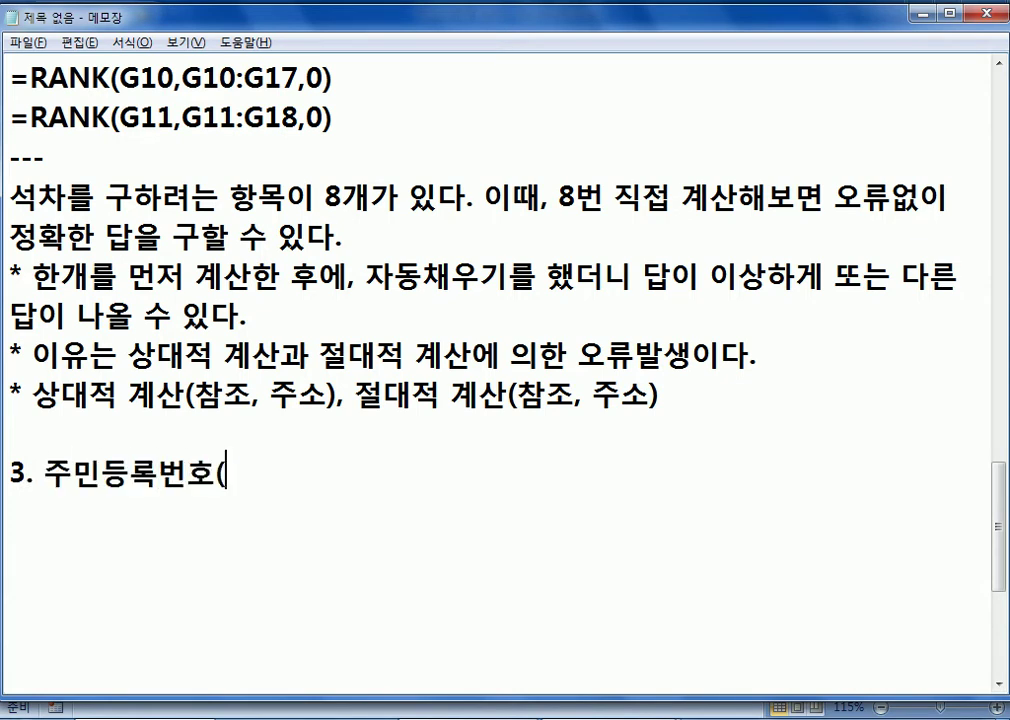
type("(c4:")
key("BackSpace")
key("BackSpace")
key("BackSpace")
type("C4:C")
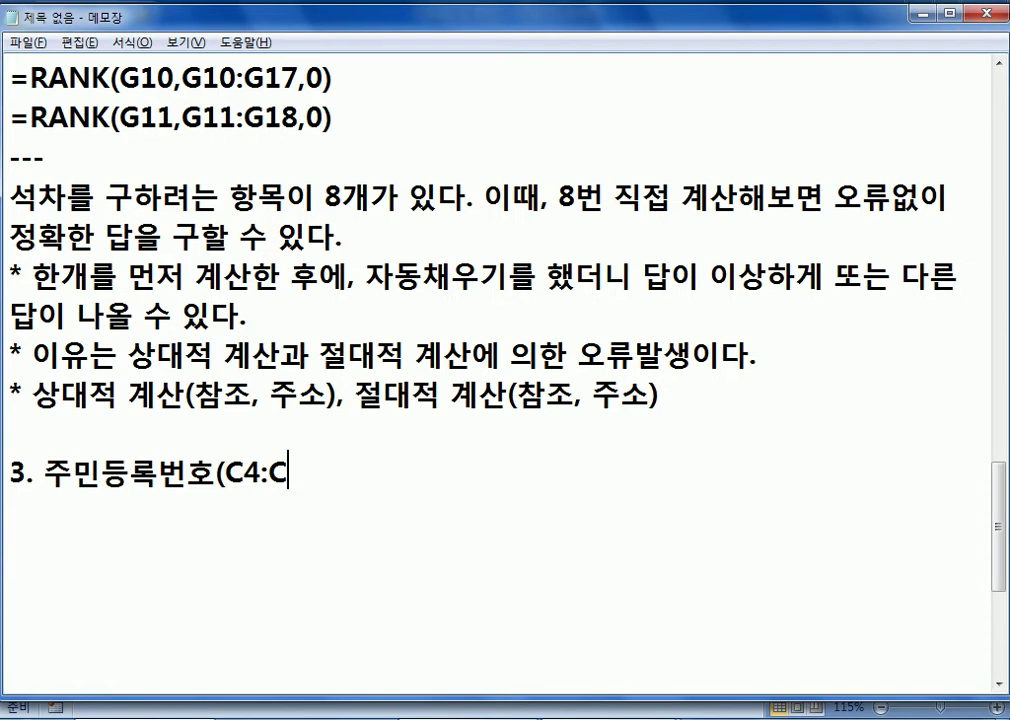
type("11)의 ㅇ앞에서 2자리를 이용하여 나이(I4:I11)를 계산")
key("Return")
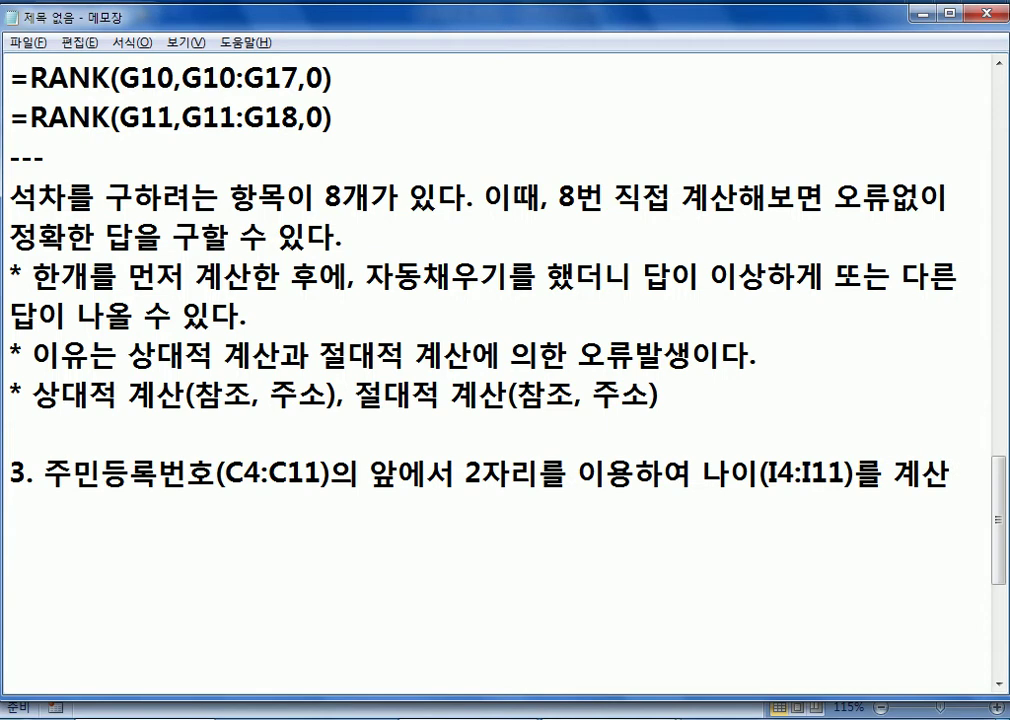
Add the bullet "* 나이 = 2016-출생년도+1" under the heading of item 3
type("나이")
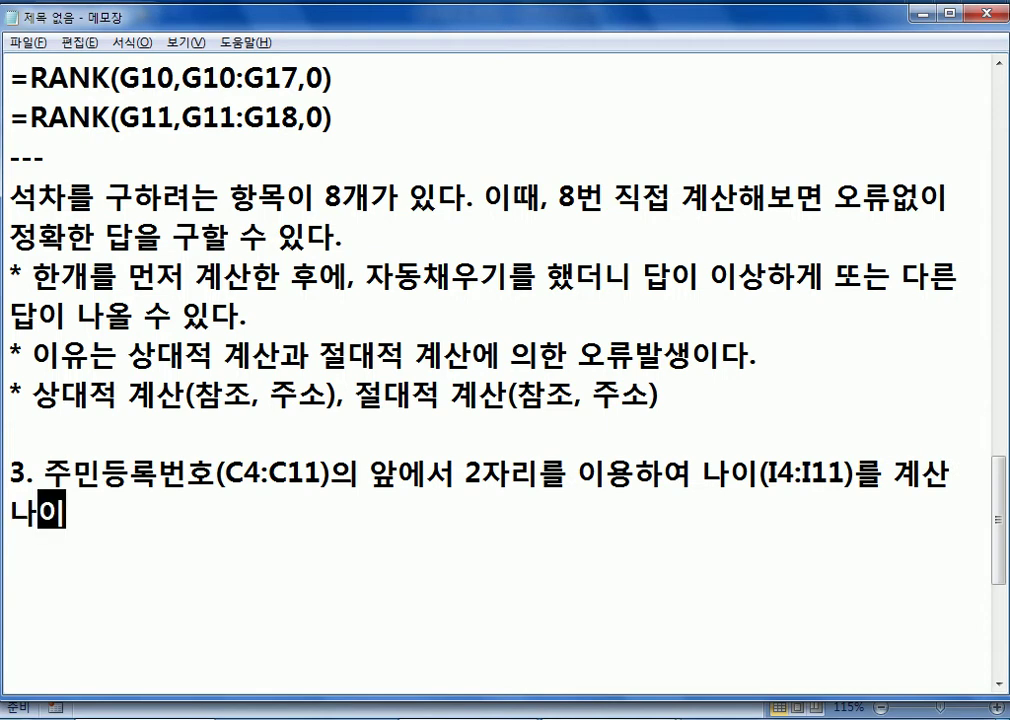
type(" = 201")
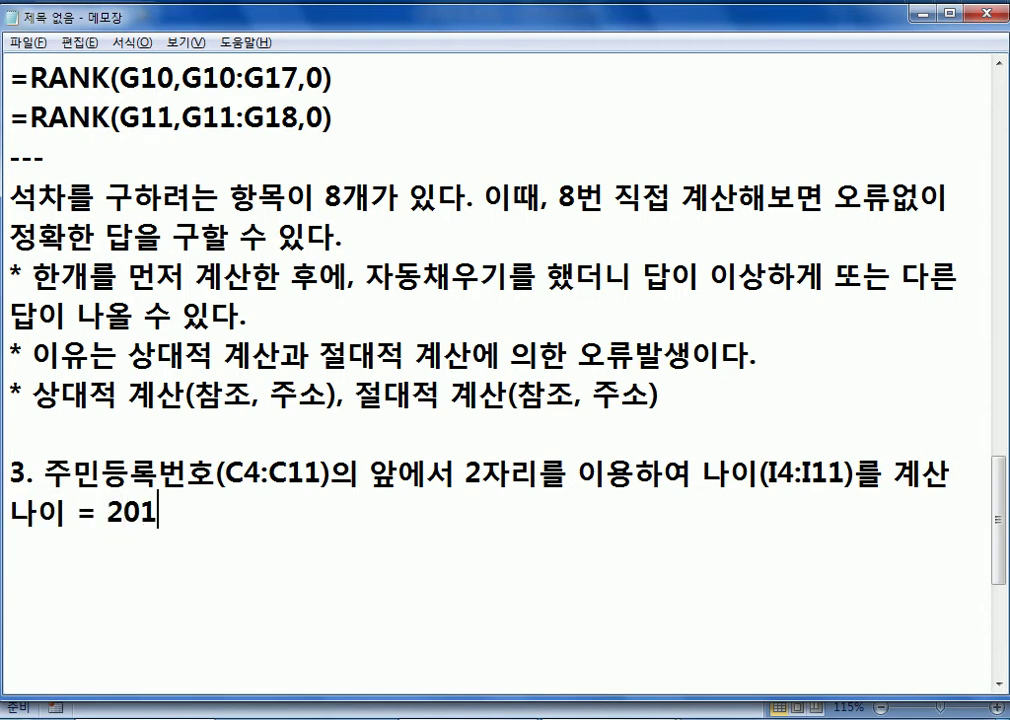
type("6-출")
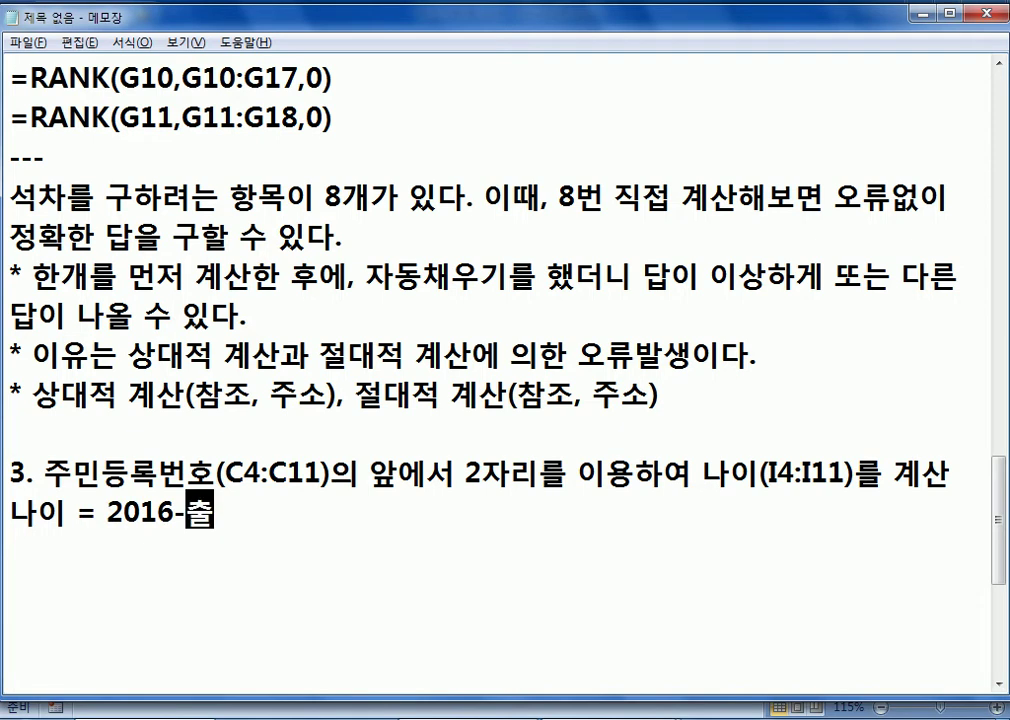
type("생년ㄷㅗ+1")
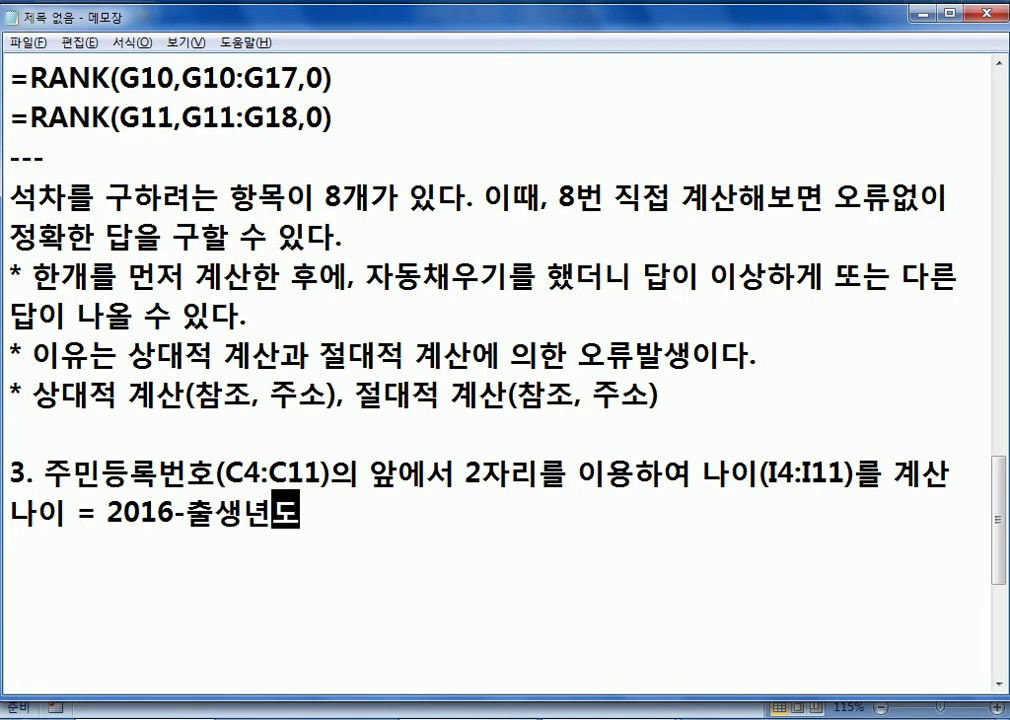
key("Return")
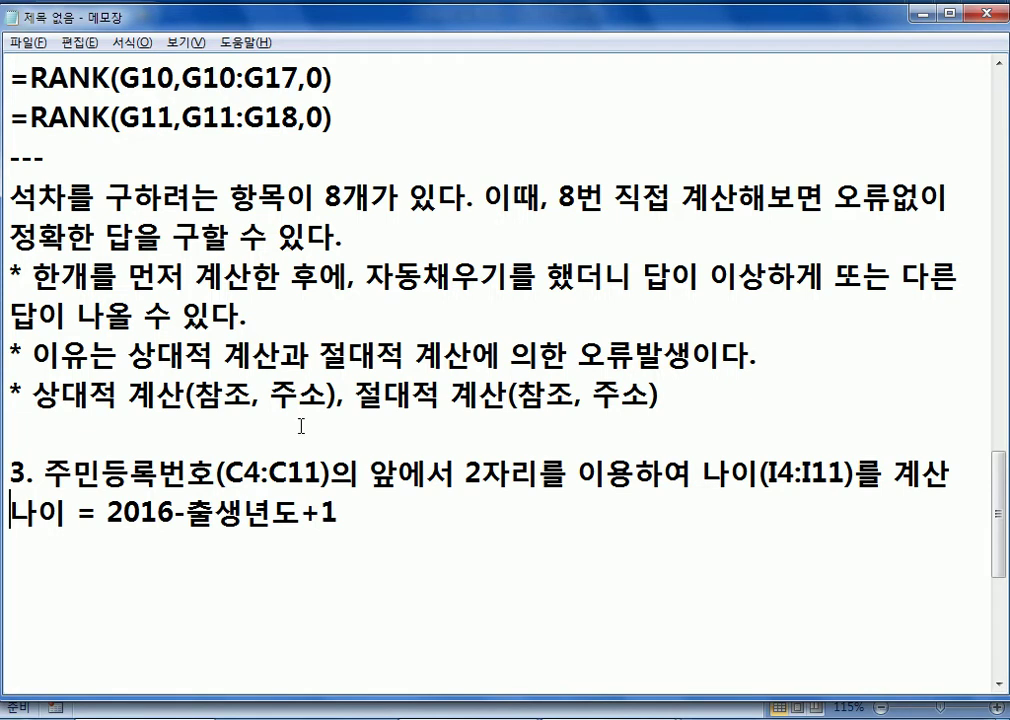
key("Up")
type("*")
key("Down")
Add the bullet "* LEFT함수, &연산자 사용" below the age formula
type("* ")
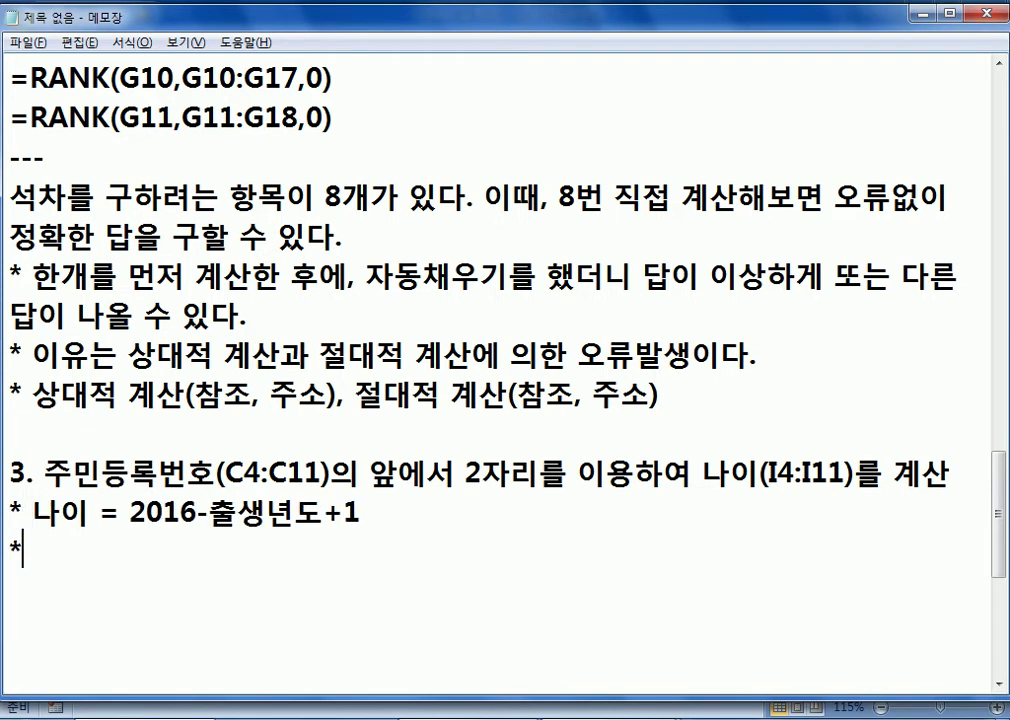
type("LEFT GK")
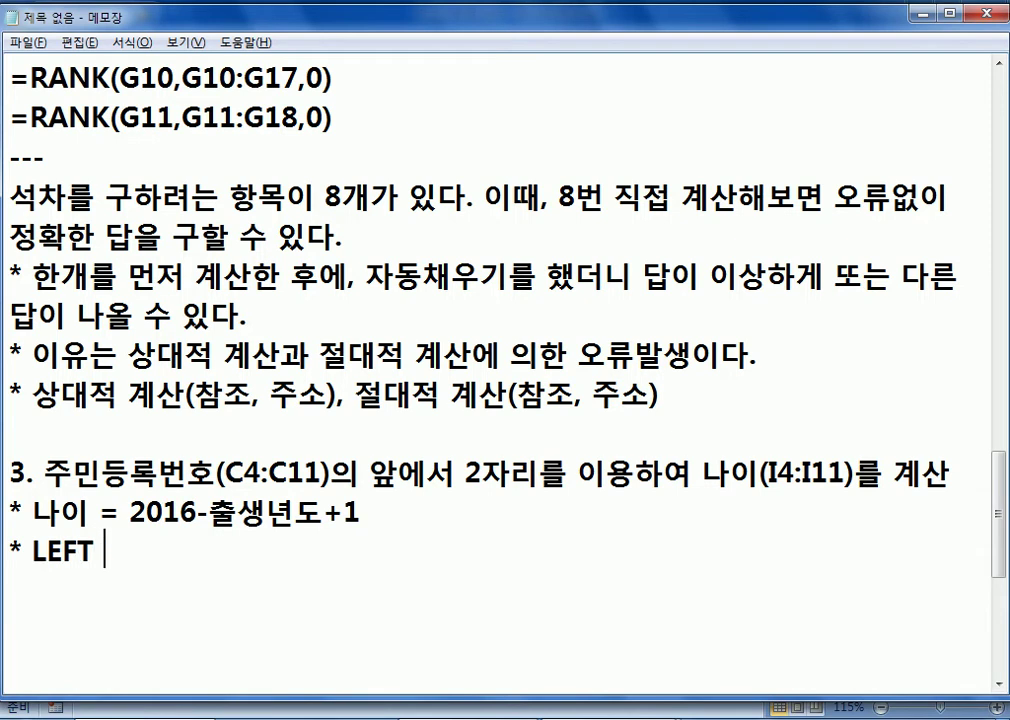
key("BackSpace")
key("BackSpace")
type(".")
key("BackSpace")
type("GKA")
key("BackSpace")
key("BackSpace")
key("BackSpace")
key("BackSpace")
key("Hangul")
type("ㅎㅏㅁ수, ")
type("&")
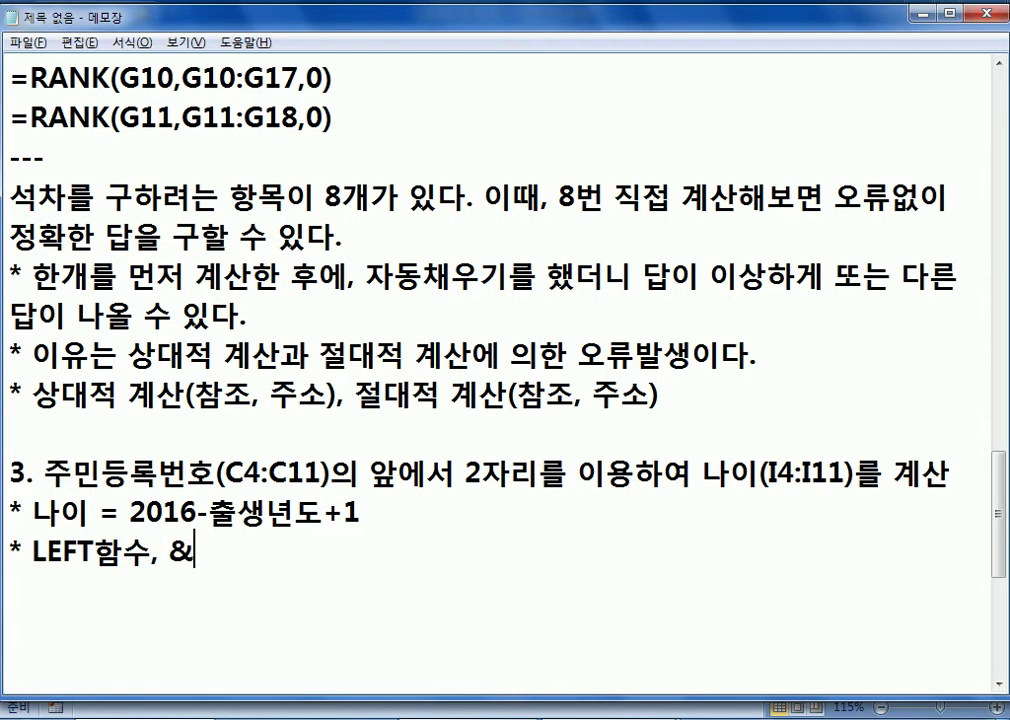
type("연산자")
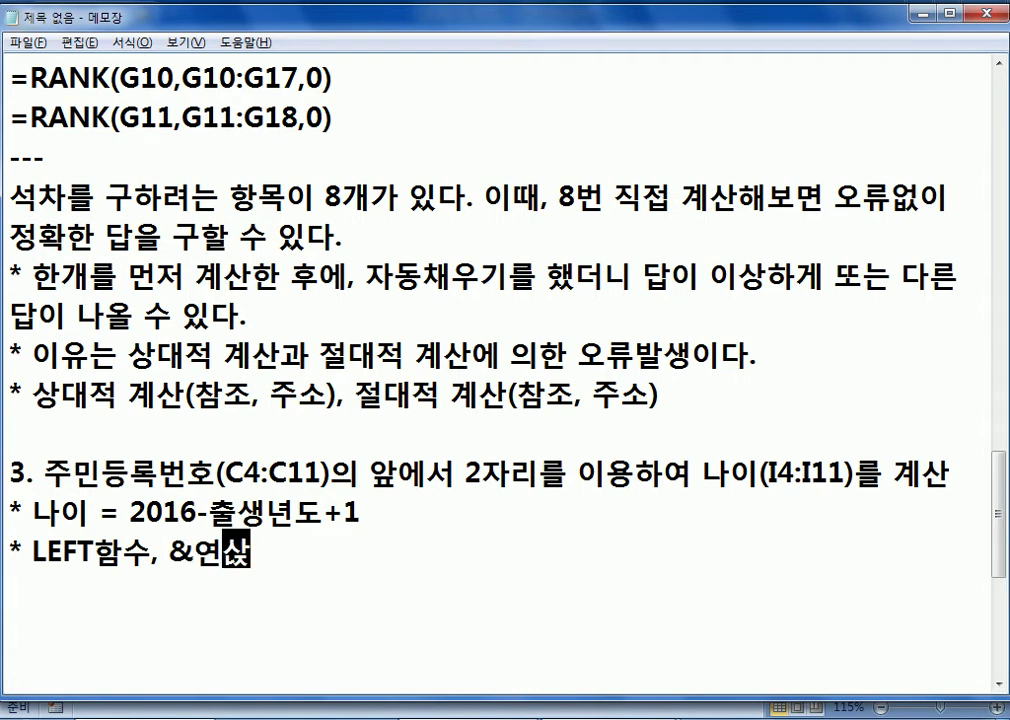
type(" 사용")
key("Return")
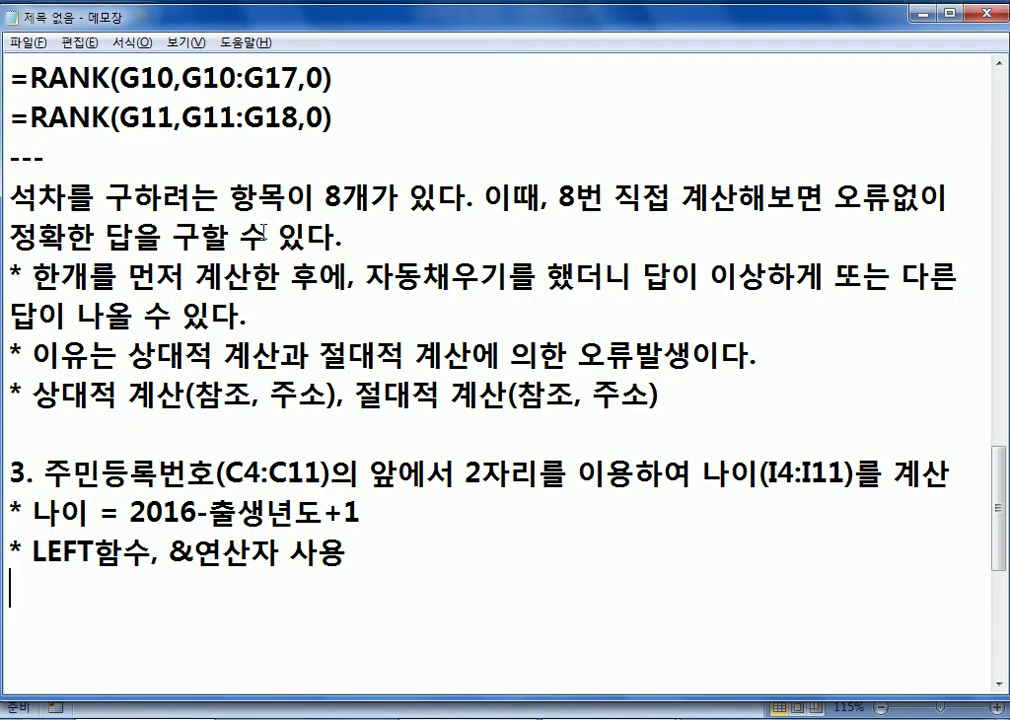
Start a new bullet "* 엑셀에서 사용하는 연산자 :" below the LEFT함수 note, separated by a blank line
scroll(297, 271, "down", 3)
key("Return")
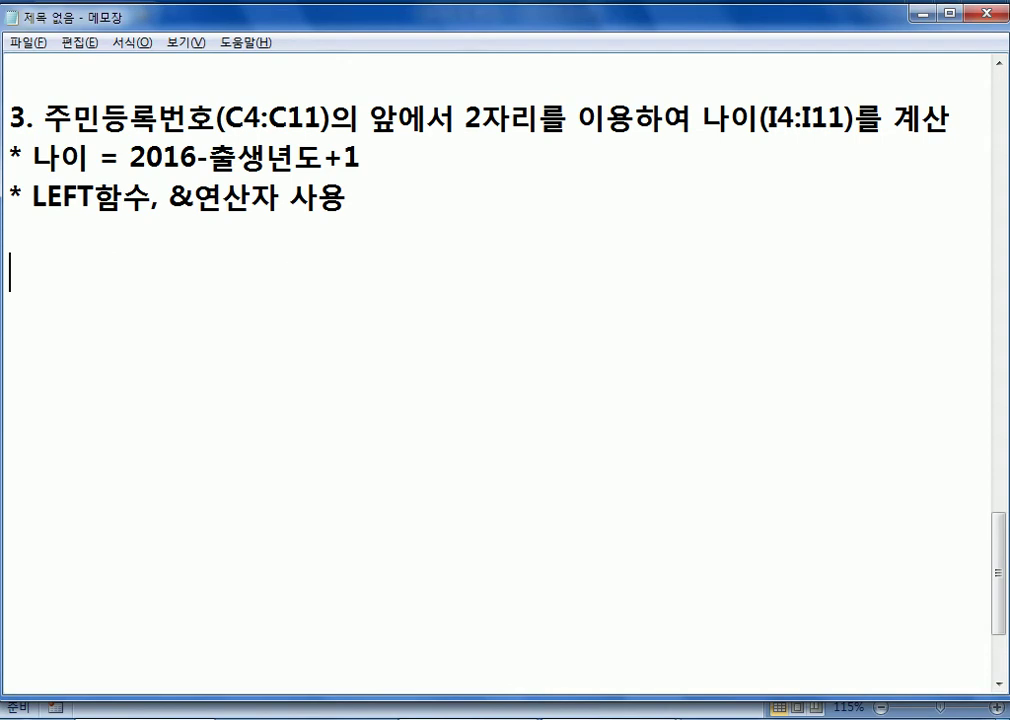
type("* 엑셀에서 ")
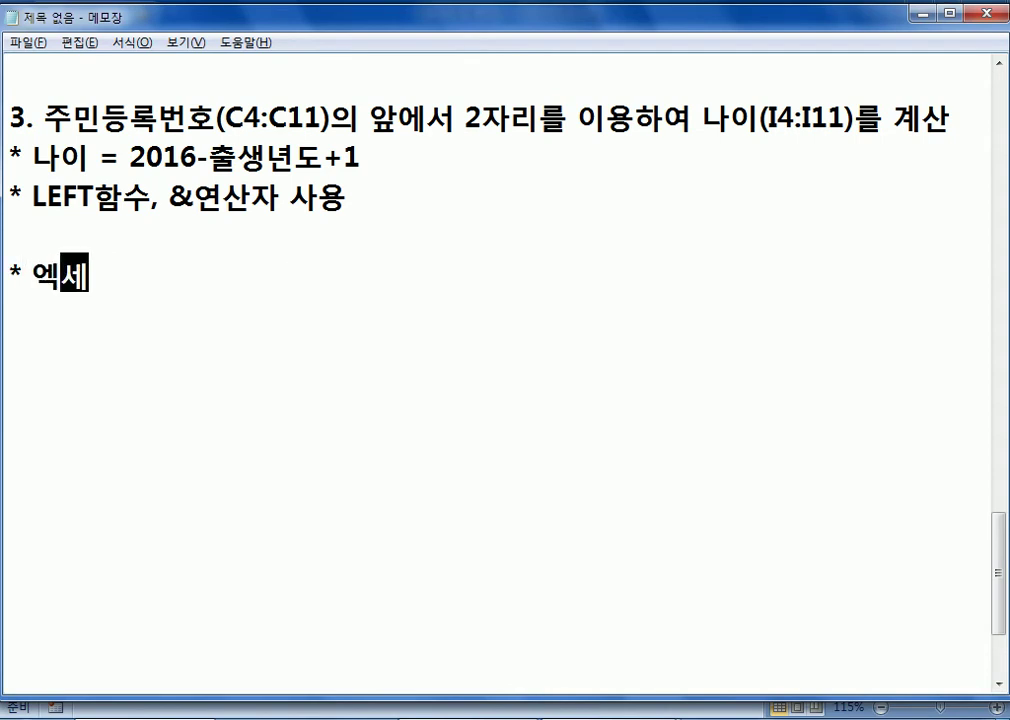
type("사용하는")
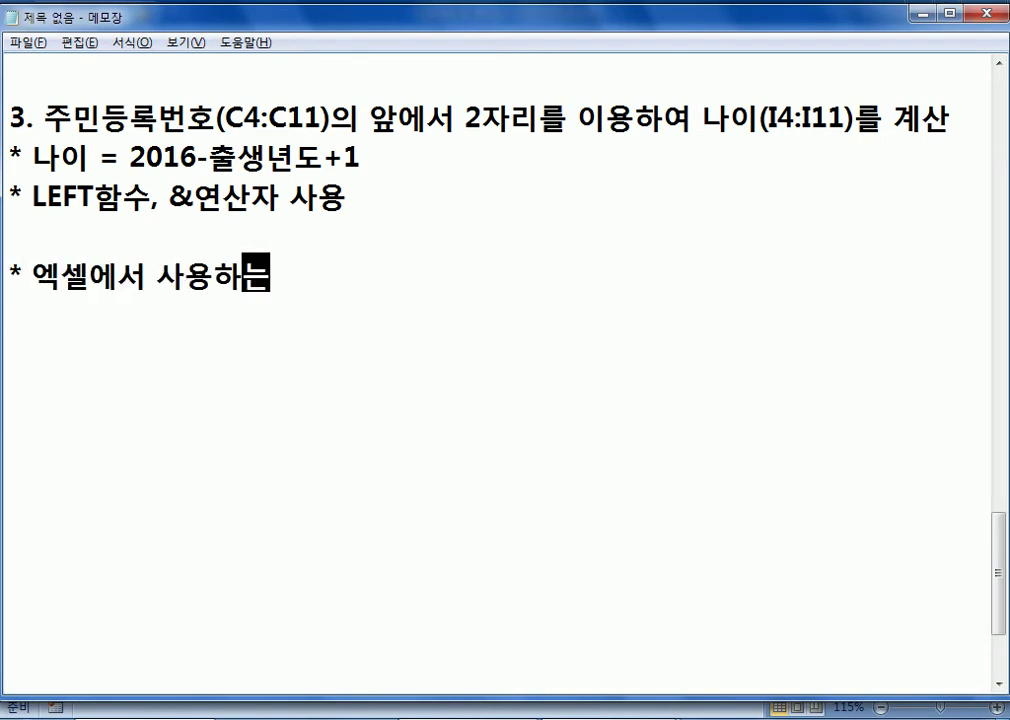
type(" 연산자 ")
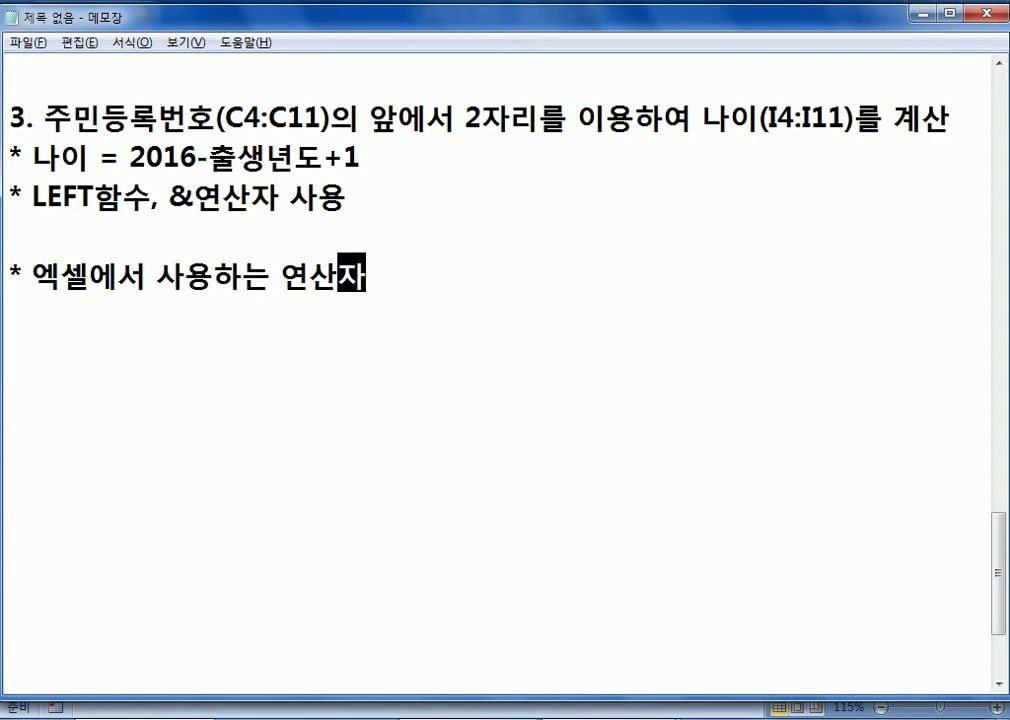
type(":")
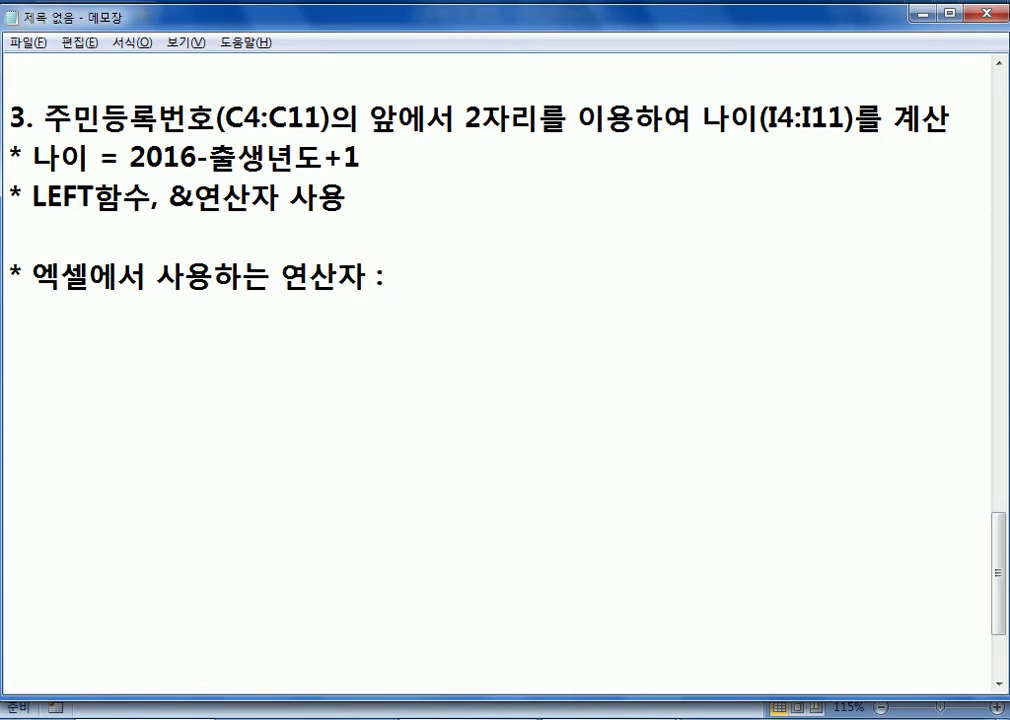
Complete the operator bullet with "산술연산자, 관계연산자, 논리연산자, 결합연산자 등이 있다."
type(" 산술연")
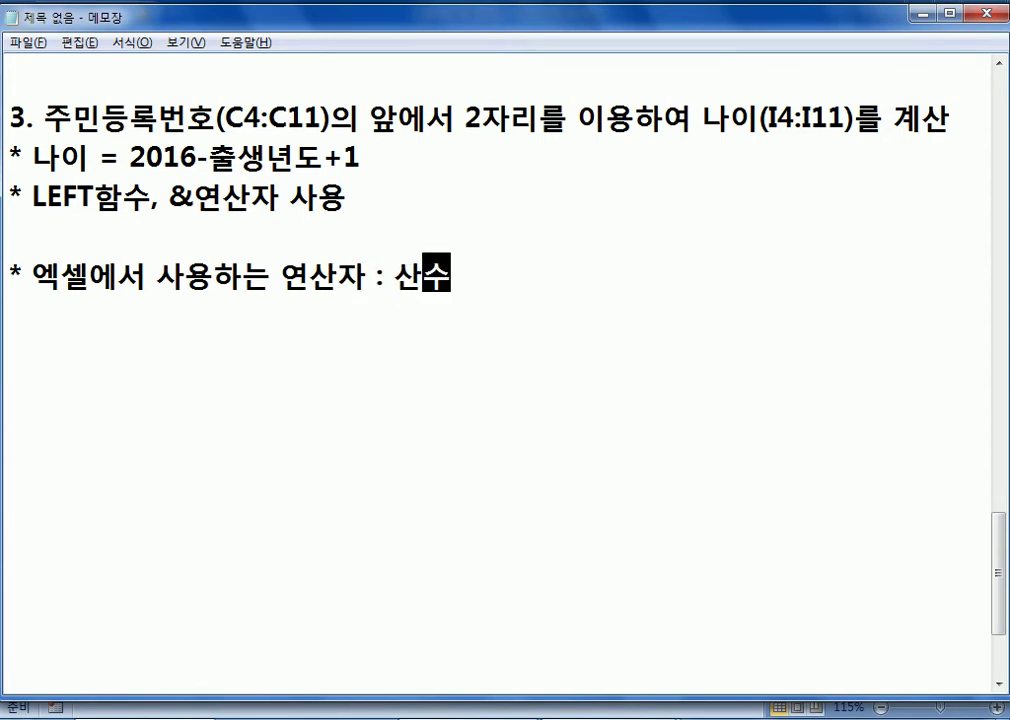
type("산자, 고나")
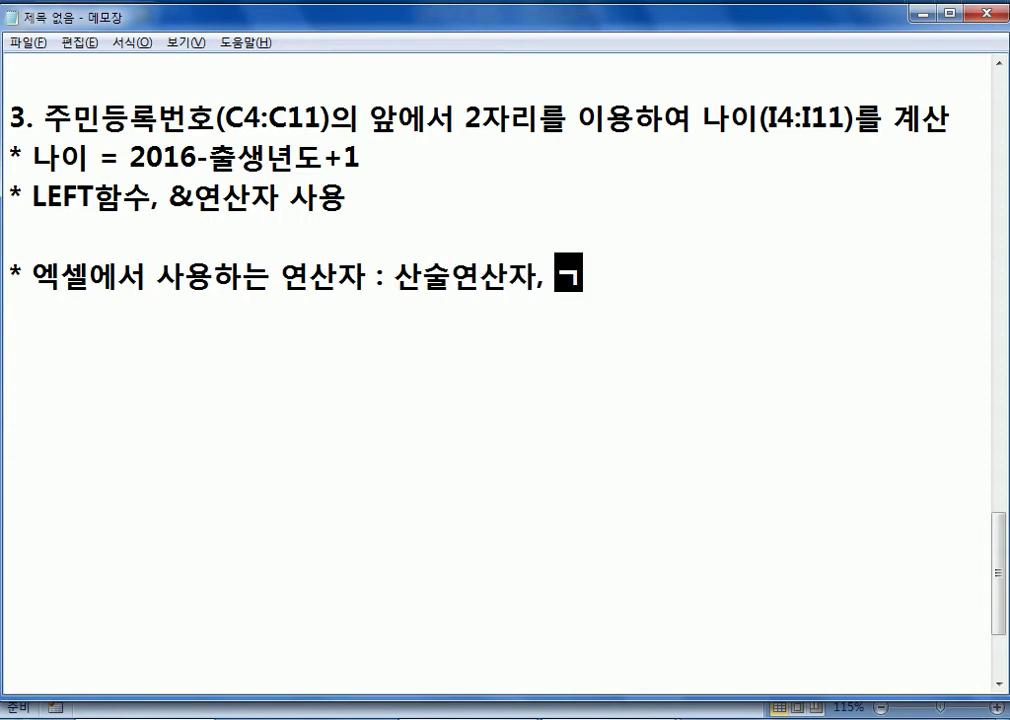
key("BackSpace")
key("BackSpace")
key("BackSpace")
type("관계연산자")
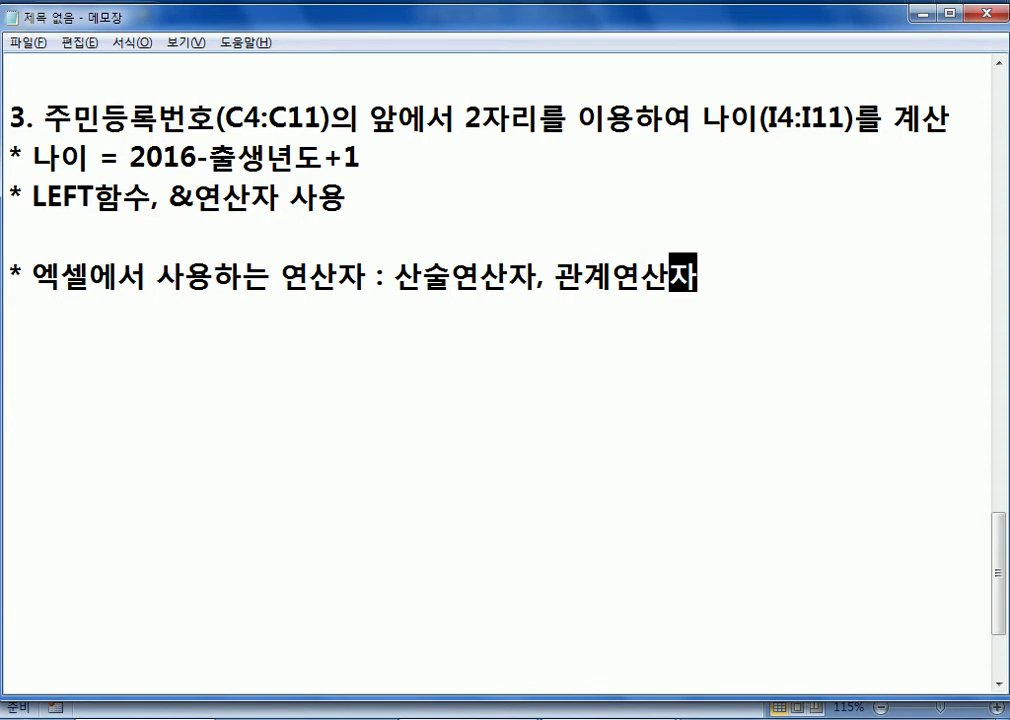
type(", 논리연")
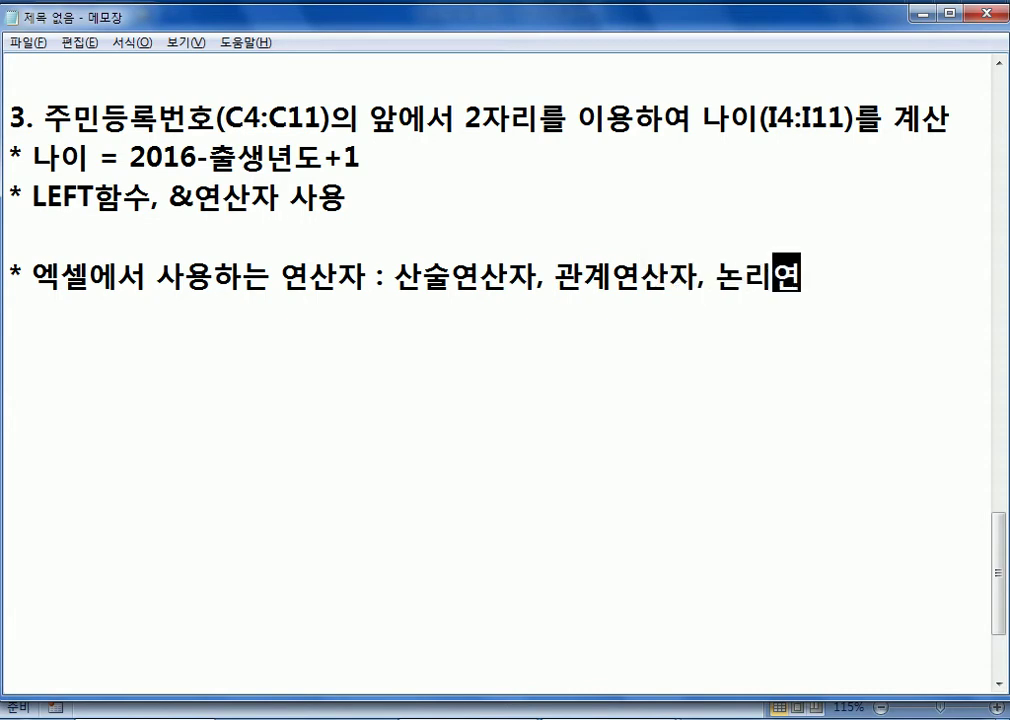
type("산자, 결합")
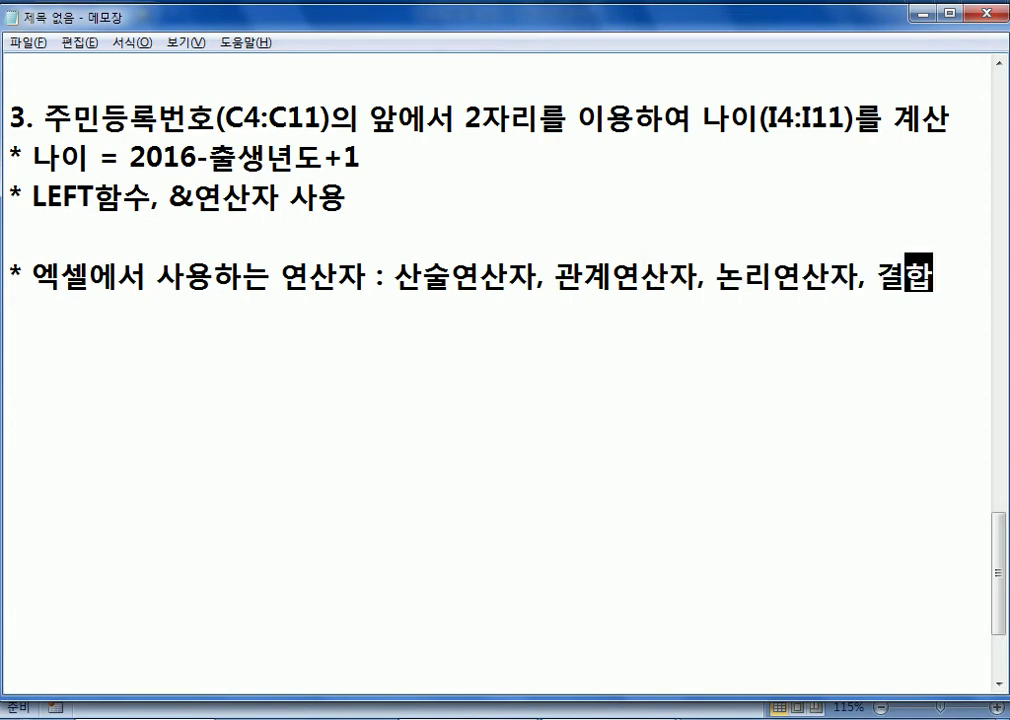
type("연산자 ")
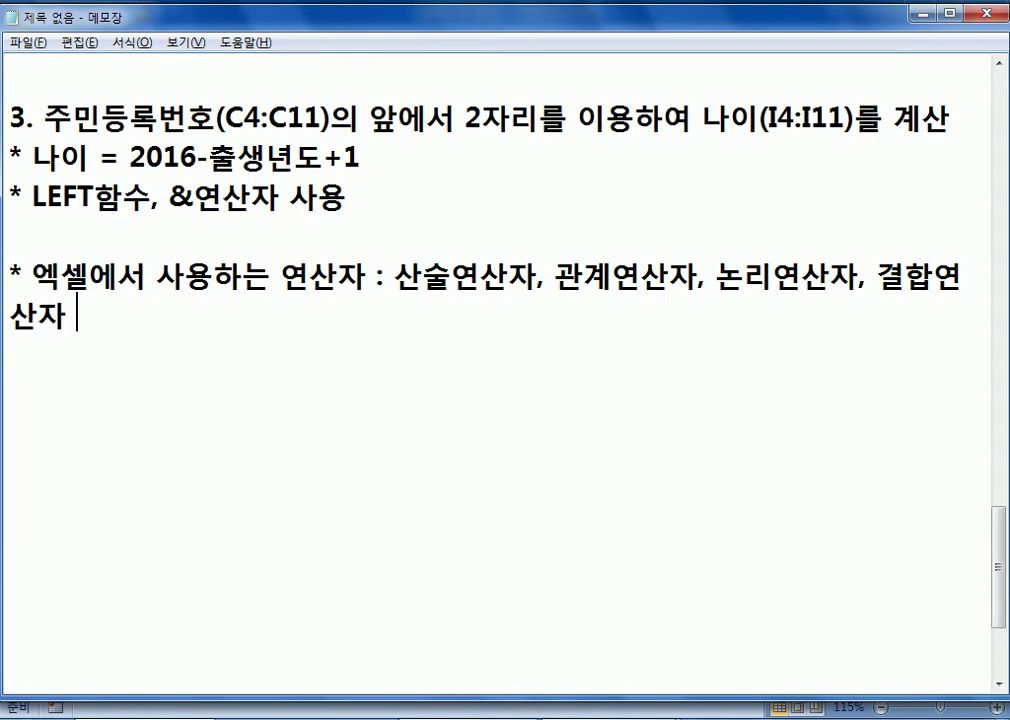
type("등이 있다.")
Add the line "- 산술연산자 : + - * /" below the operator bullet
key("Return")
type("- 산")
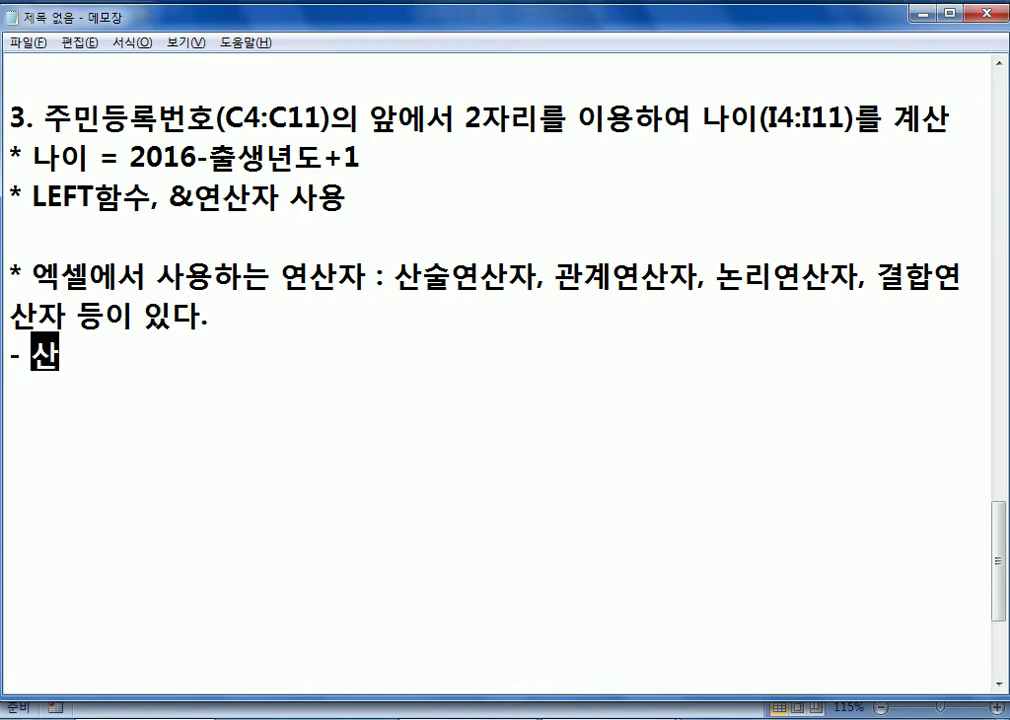
type("술연산자 : ")
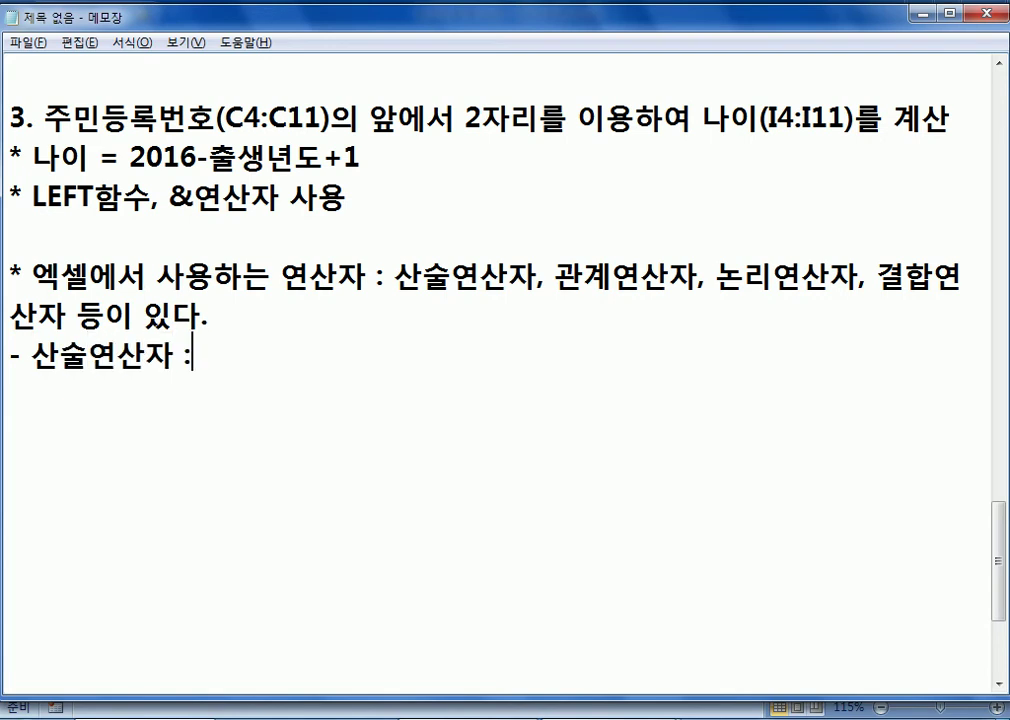
type("+ - *")
type("-")
key("BackSpace")
type("/")
Insert ", 참조연산자" after 결합연산자 in the list of operator types
key("Up")
key("Home")
key("Right")
key("Right")
type(", 참조")
type("연산자")
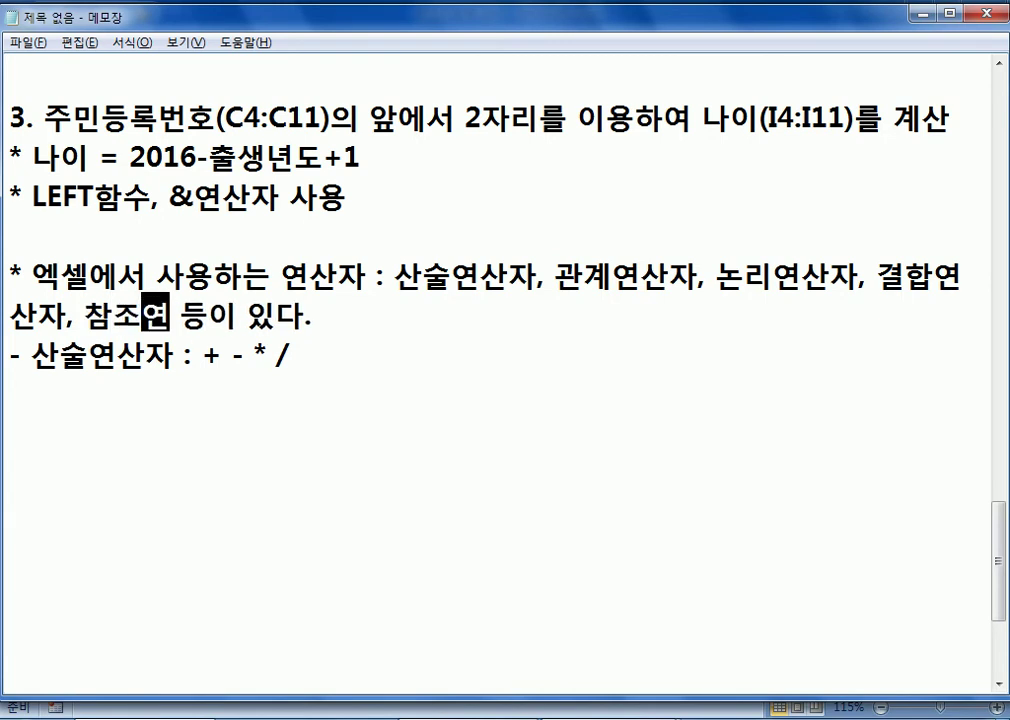
Append the ^ and % operators to the end of the 산술연산자 line
key("Down")
key("End")
key("Return")
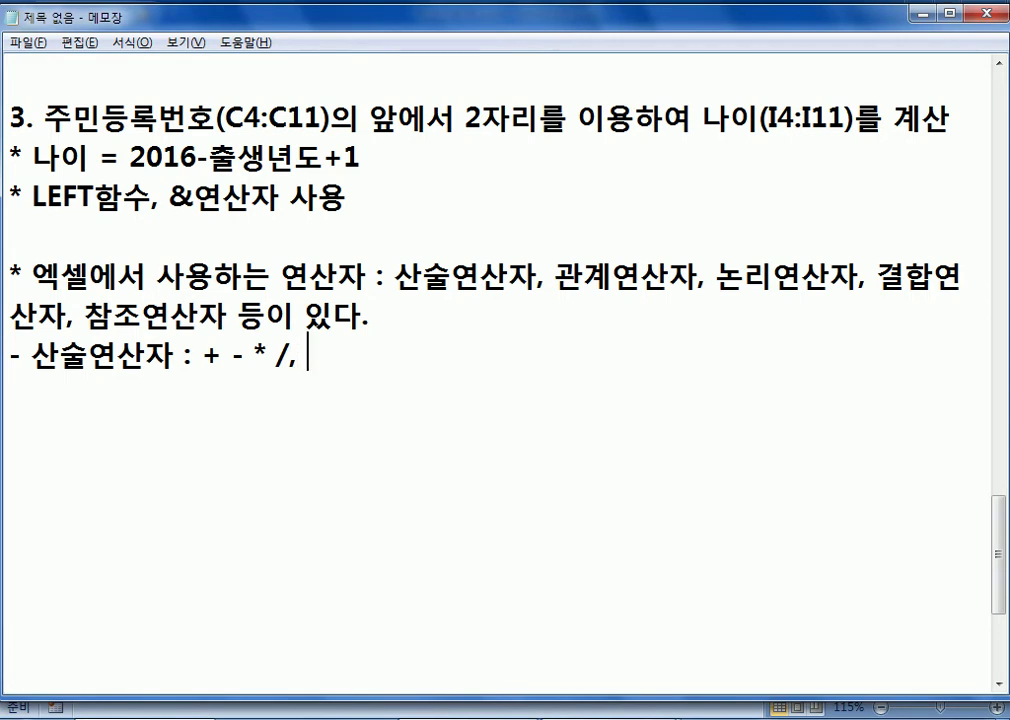
type("^")
key("Left")
key("Left")
key("BackSpace")
type("%")
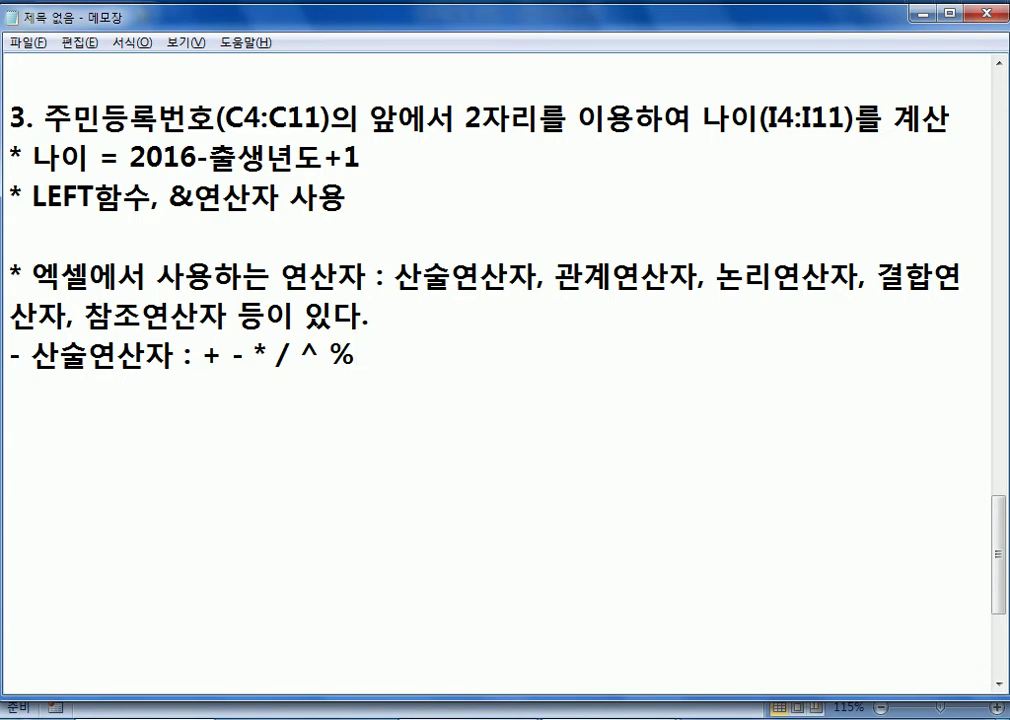
Insert the example "(2^3)" directly after the ^ operator in the 산술연산자 line
key("Left")
key("Left")
key("shift+Left")
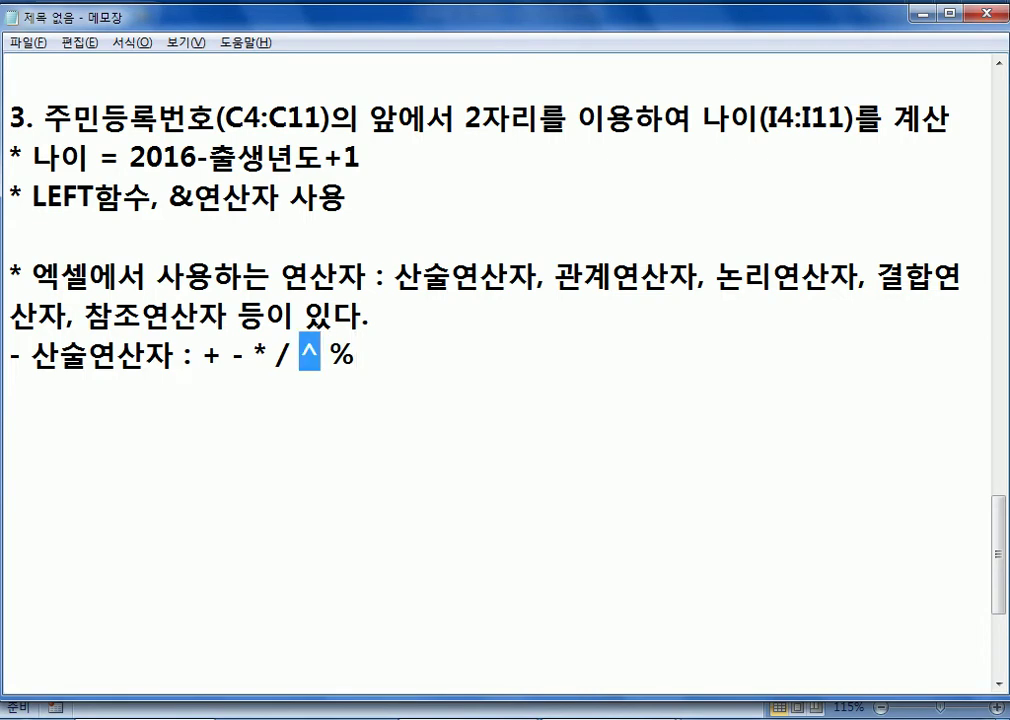
key("Right")
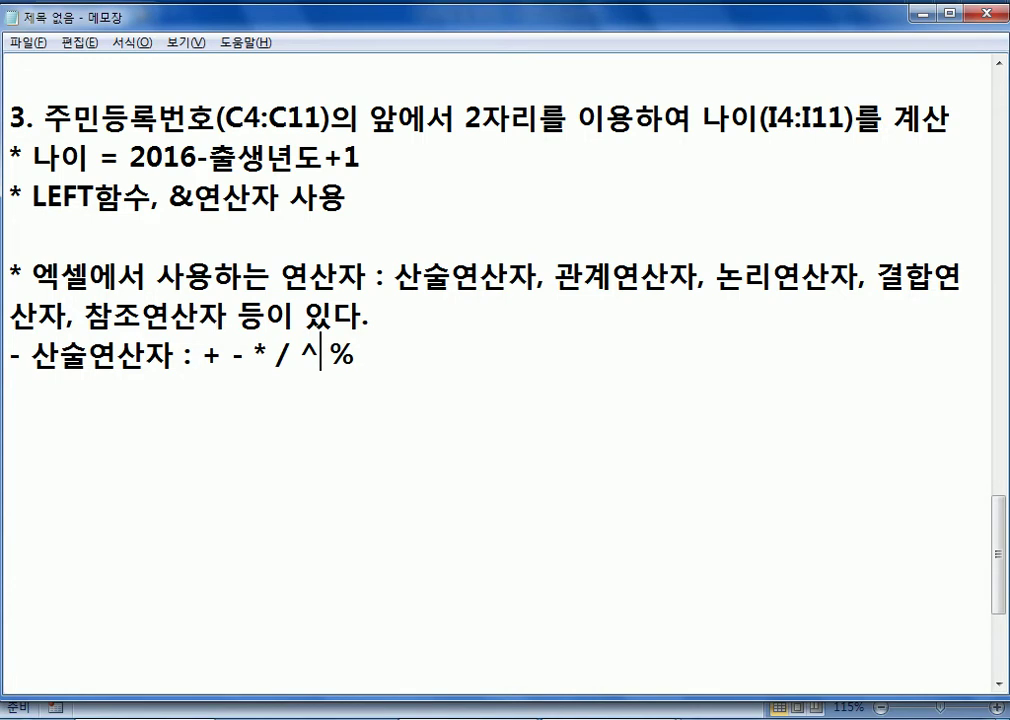
type("(2^3)")
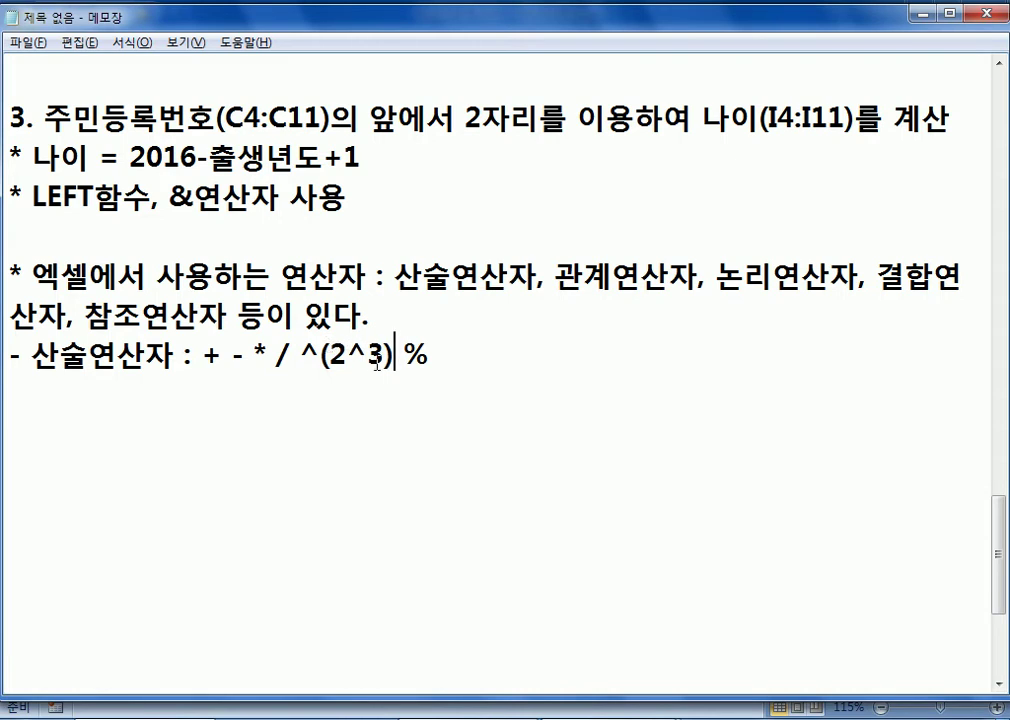
Add the line "- 관계연산자 : > >= < <= = <>" below the 산술연산자 line
key("Return")
type("ㄱㅗ")
key("BackSpace")
key("BackSpace")
type("- 과ㄴ계연산")
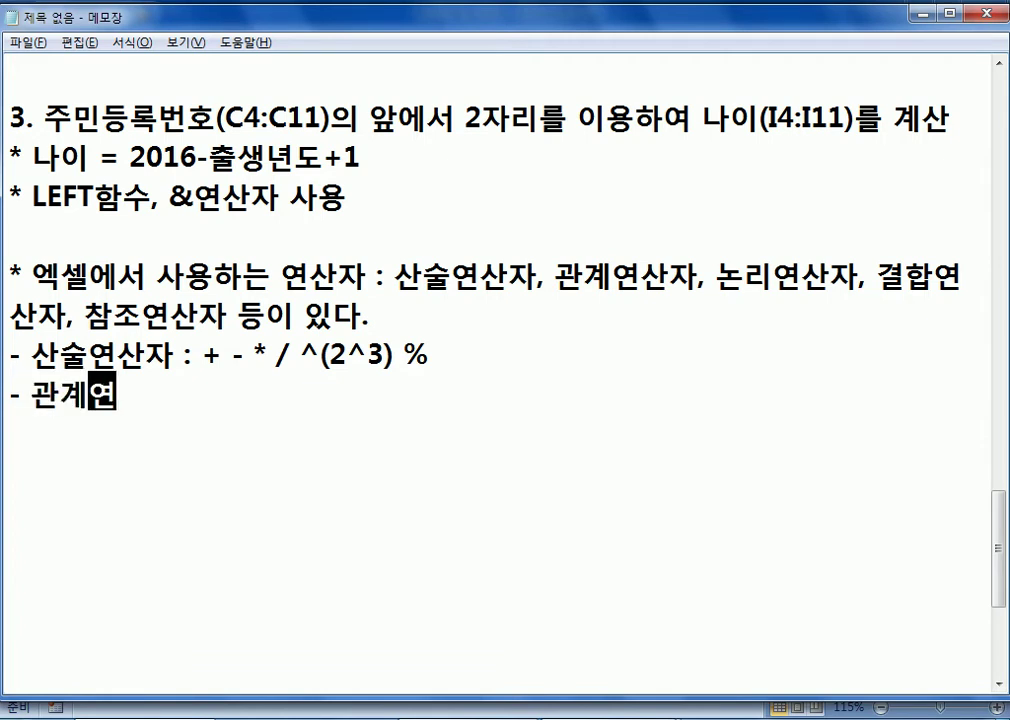
key("BackSpace")
type("자 ")
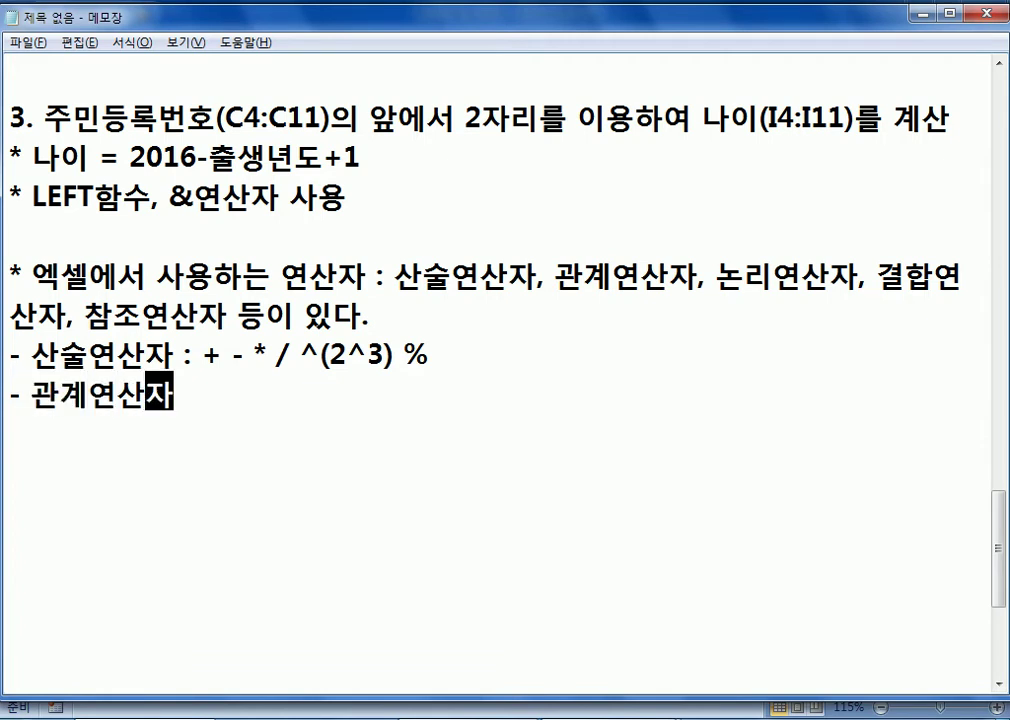
type(": > >= ")
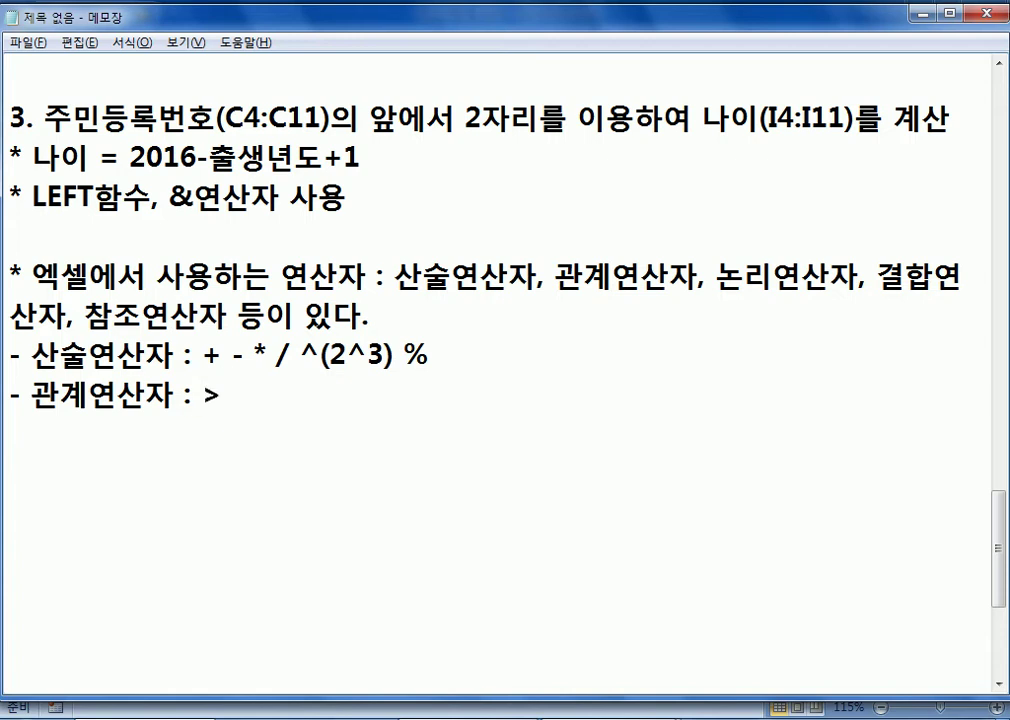
type("< <=")
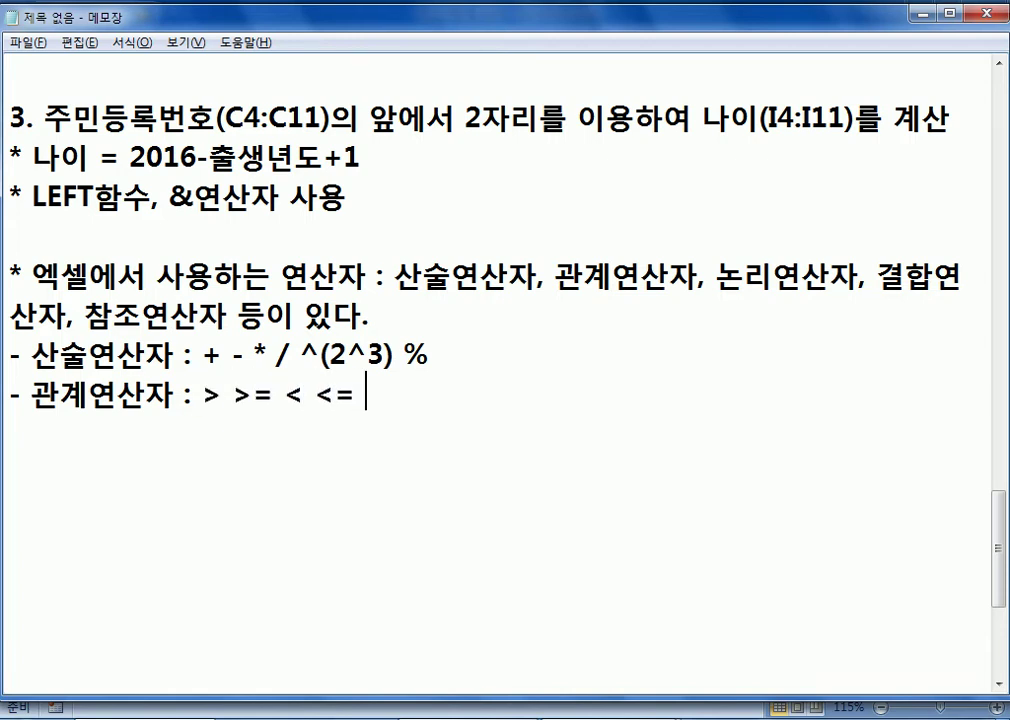
type(" = <>")
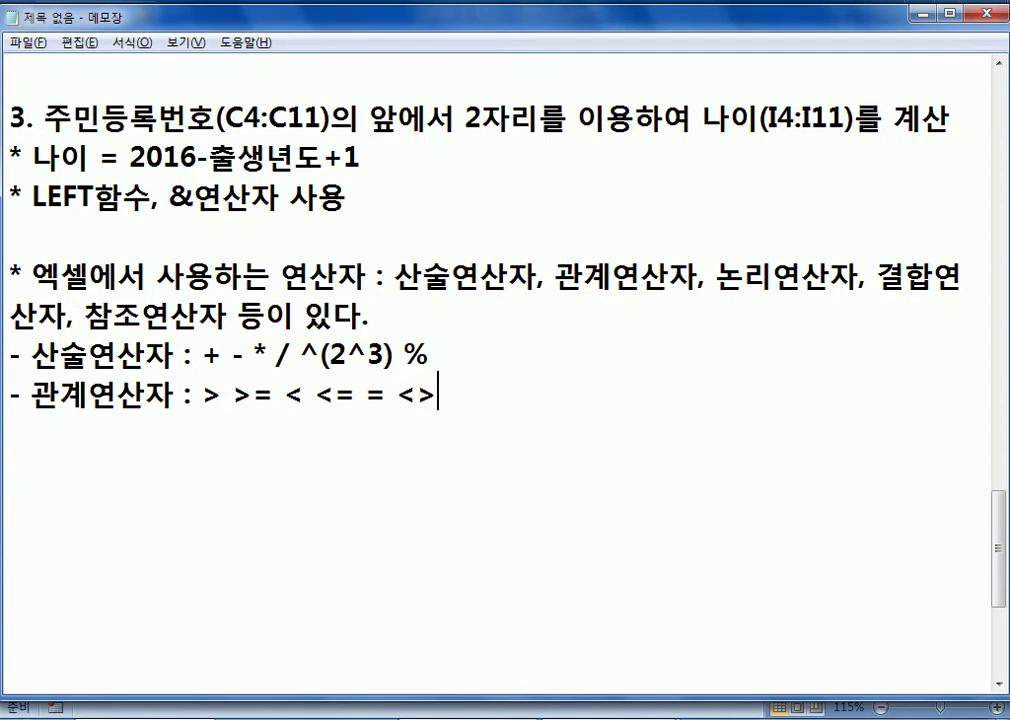
In the 관계연산자 line, insert the meanings "(초과)" after > and "(이상)" after >=
key("Left")
key("Left")
key("Left")
key("Left")
key("Left")
key("Left")
key("Left")
key("Left")
key("Left")
key("Left")
key("Left")
key("Left")
key("Left")
key("Left")
key("shift+Right")
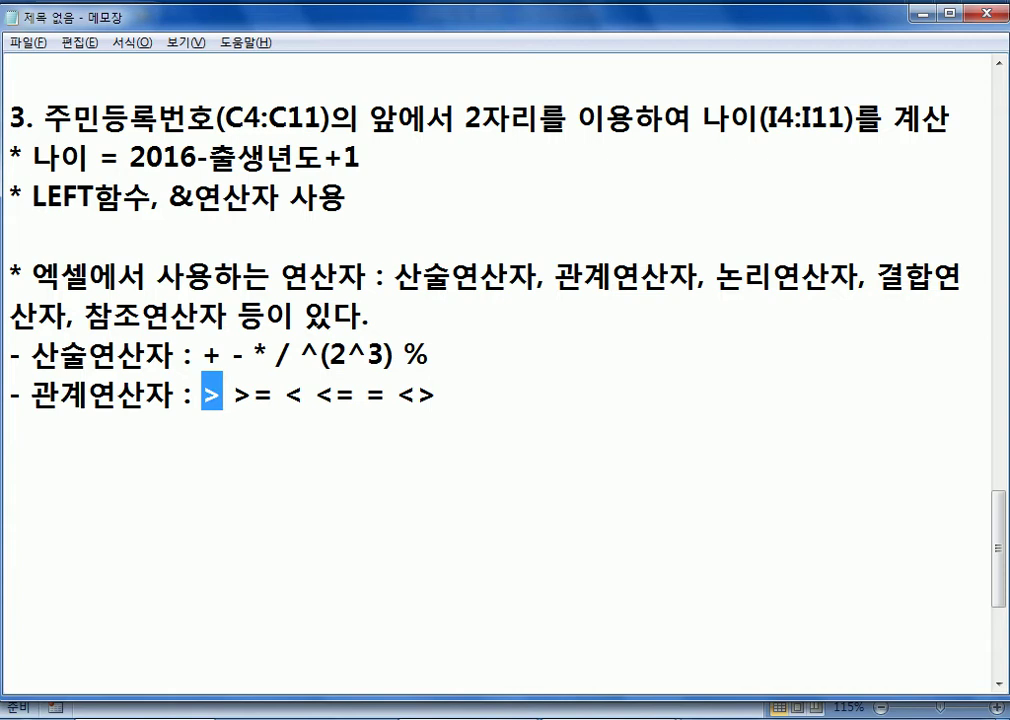
left_click(437, 395)
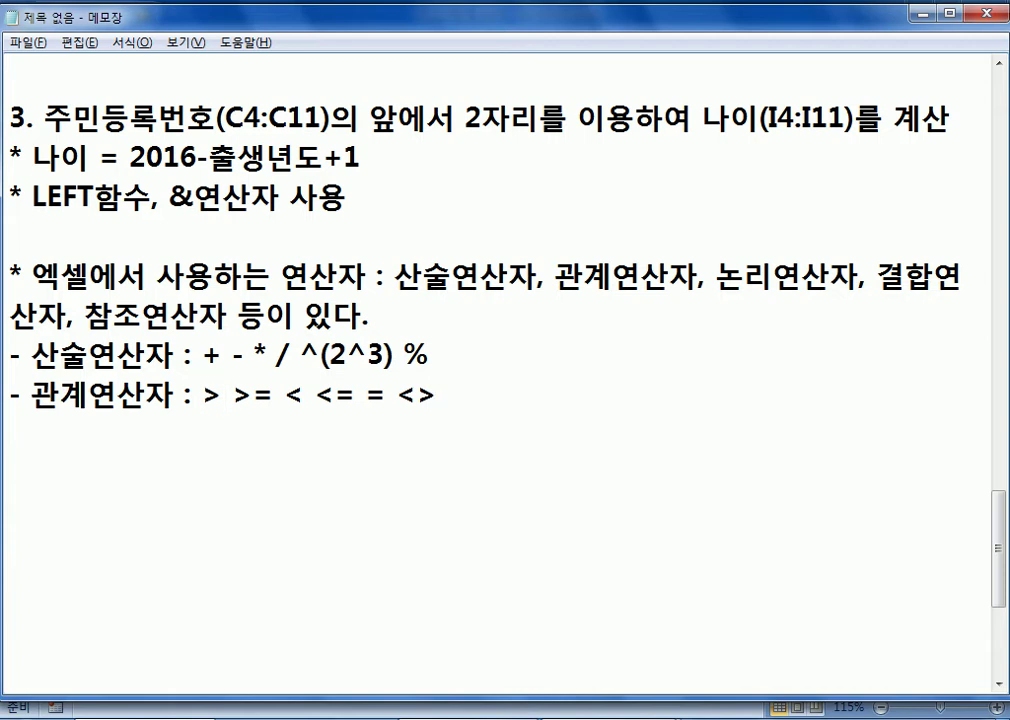
key("Left")
key("Left")
key("Left")
key("Left")
key("Left")
key("Left")
key("Left")
key("Left")
key("Left")
key("Left")
key("Left")
key("Left")
key("Left")
key("Right")
type("(초과)")
key("Right")
key("Right")
key("Right")
type("(이상)")
Insert the meanings "(미만)" after < and "(이하)" after <= in the 관계연산자 line
key("Right")
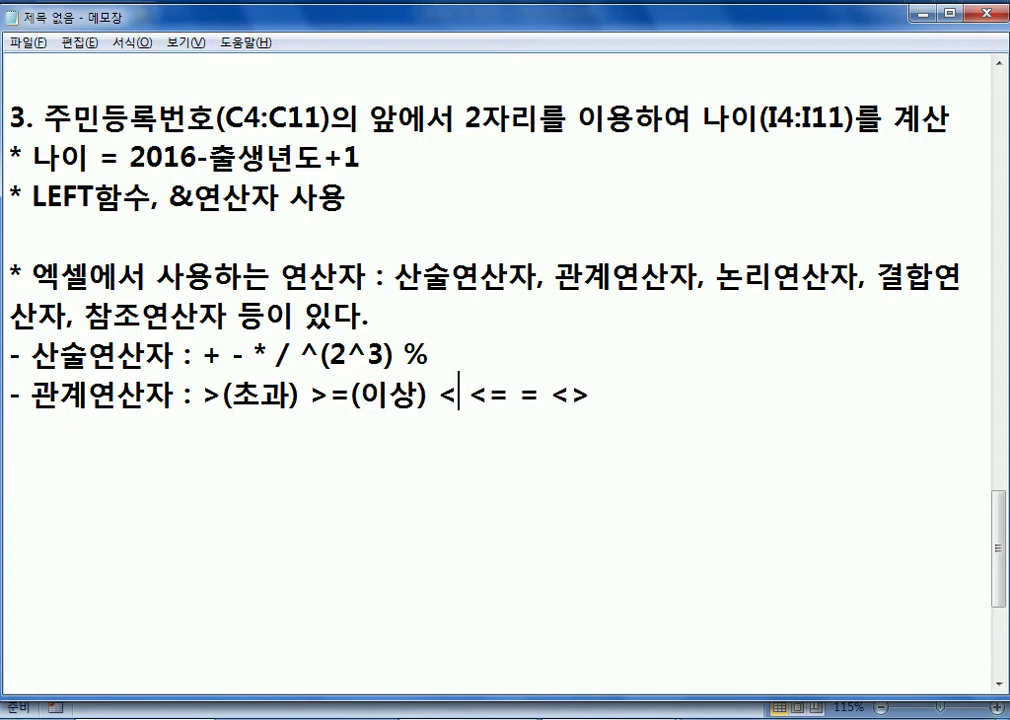
type("(미만)")
key("Right")
key("Right")
key("Right")
type("(ㅇ이하)\\")
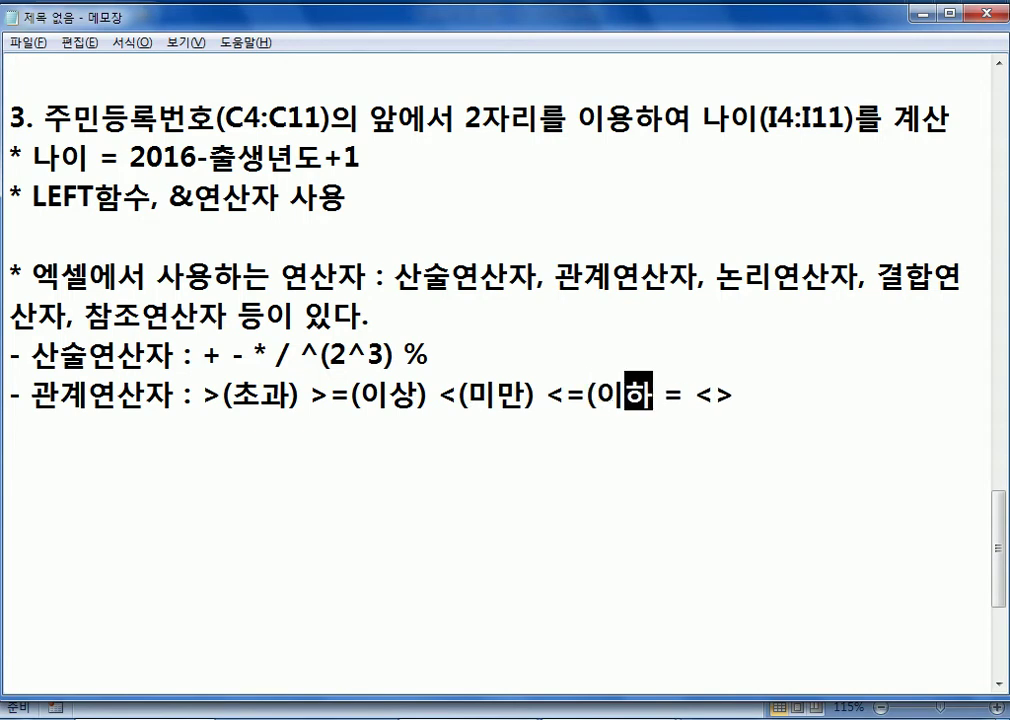
key("BackSpace")
key("BackSpace")
type("(")
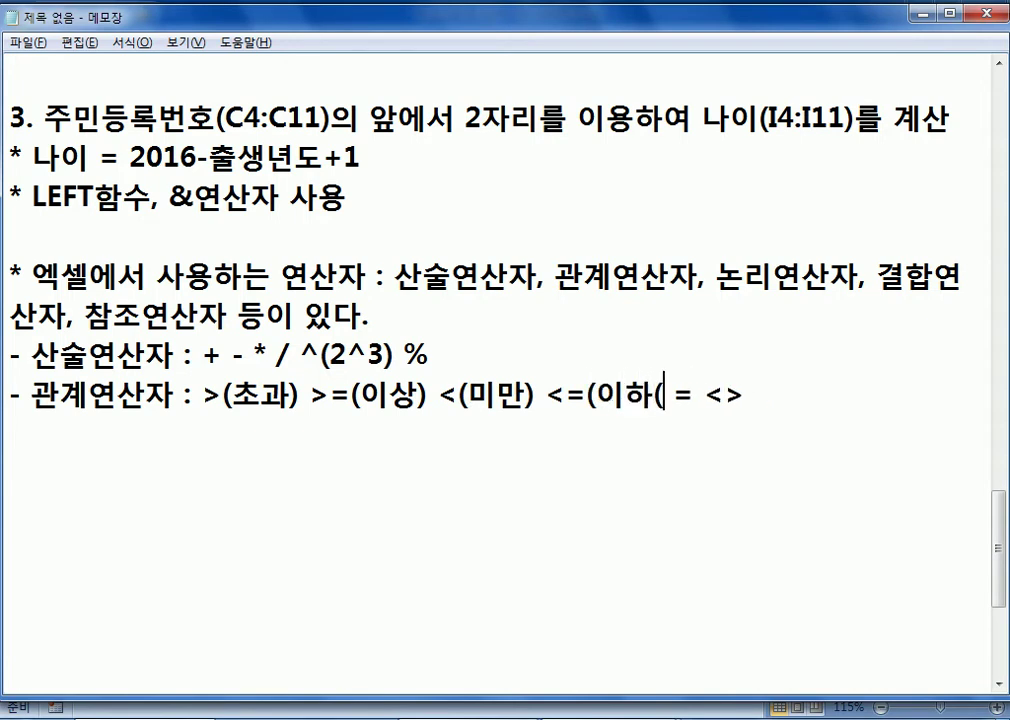
key("BackSpace")
type(")")
Insert the meanings "(같다)" after = and "(다르다)" after <> in the 관계연산자 line
key("Right")
key("Right")
type("(같다)")
key("End")
type("(다른ㄷ")
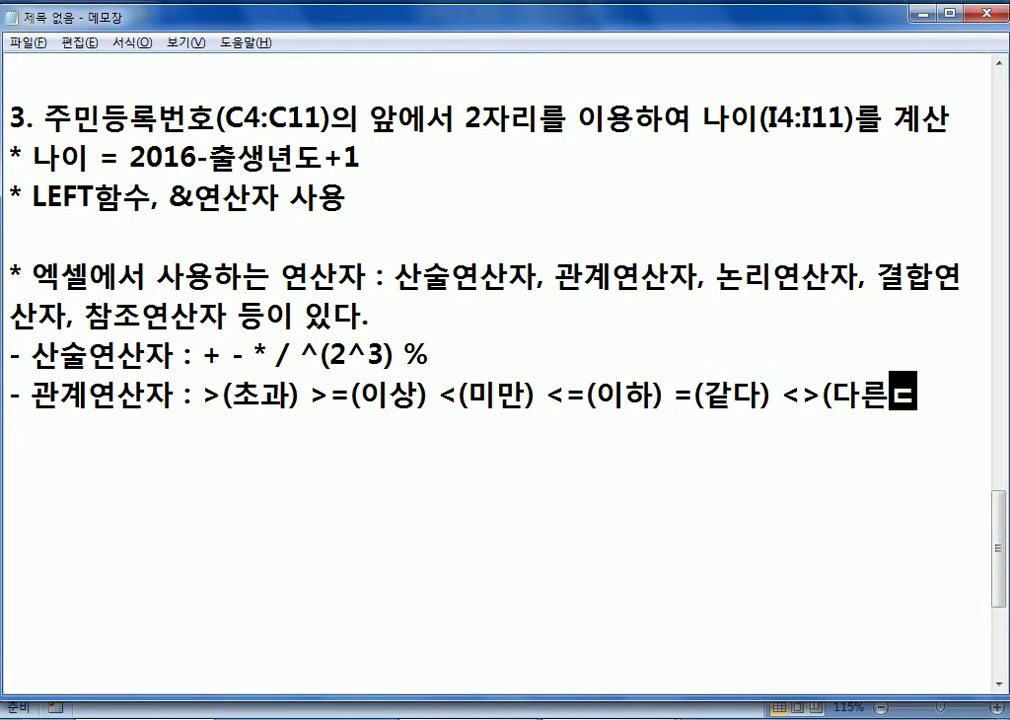
key("BackSpace")
key("BackSpace")
type("르다)")
Add the line "- 논리연산자 : AND OR NOT" below the 관계연산자 line
key("Return")
type("- 논ㅇ")
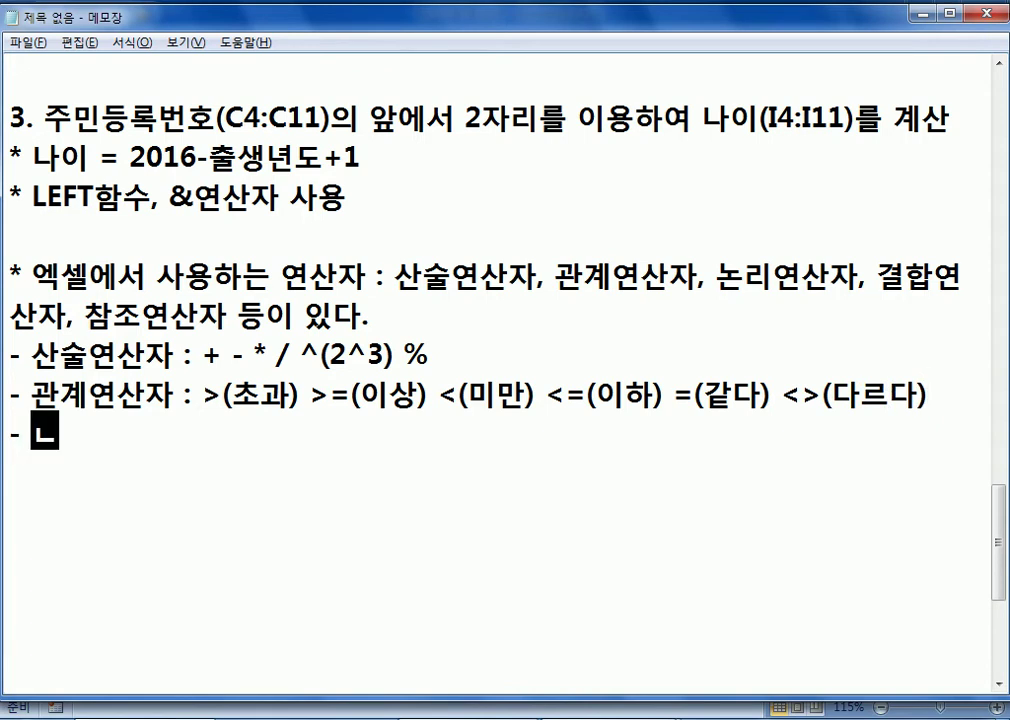
type("ㅣ\\")
key("BackSpace")
key("BackSpace")
type("리여ㄴ산자 : ")
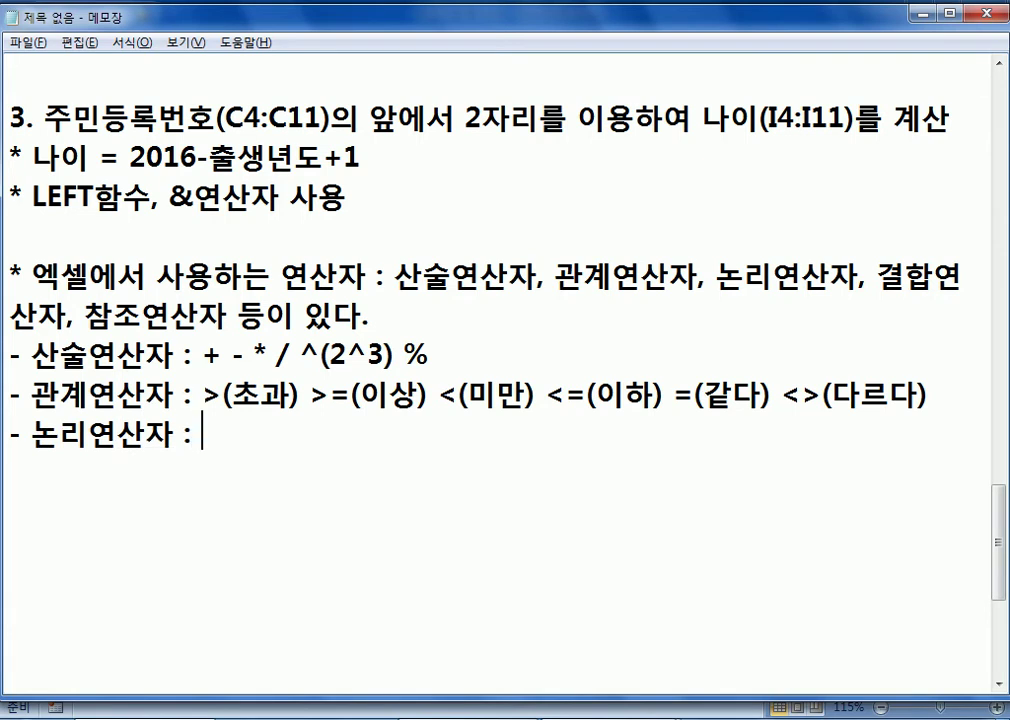
type("AND")
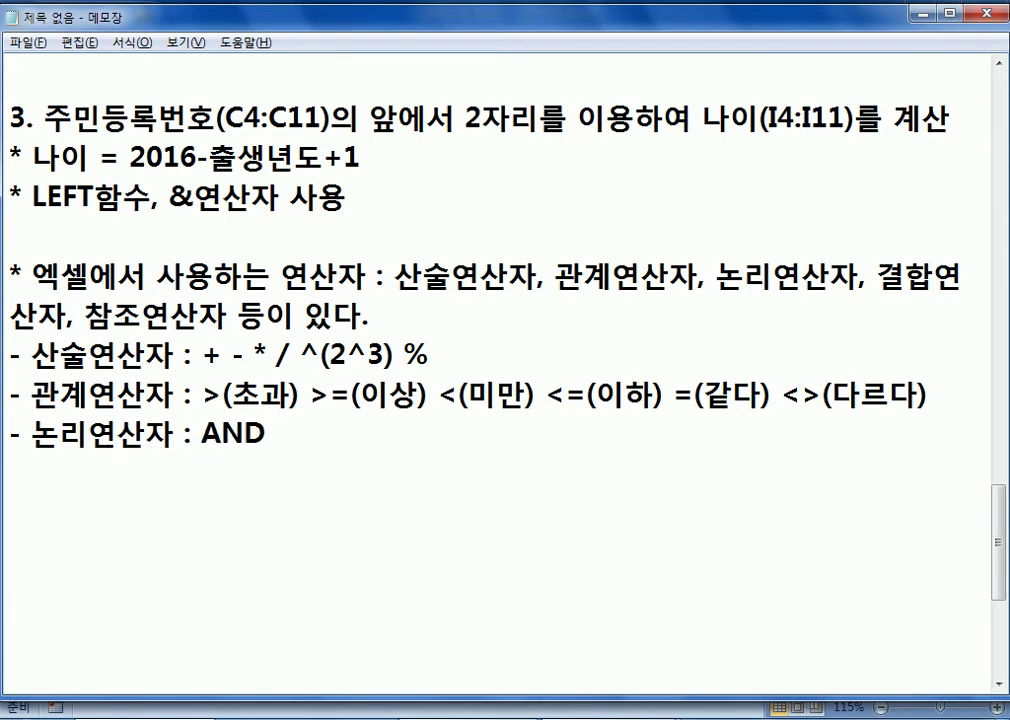
type(" OR NOT")
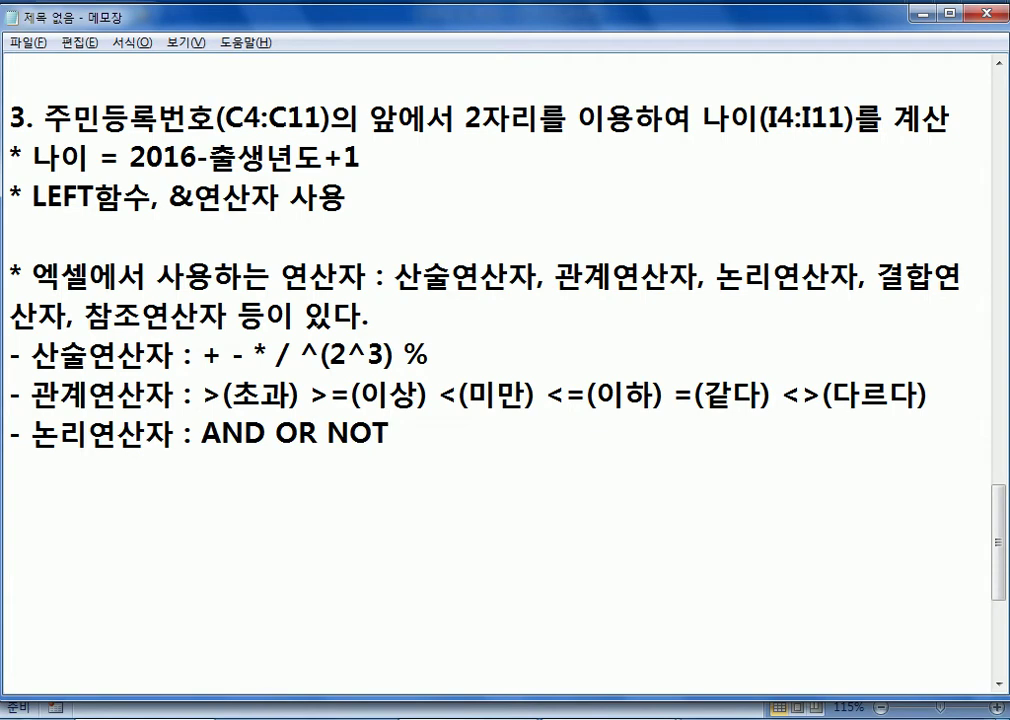
Add the line "- 결합연산 : &" below the 논리연산자 line
key("Return")
type("- RUF")
key("BackSpace")
key("BackSpace")
key("BackSpace")
type("결합")
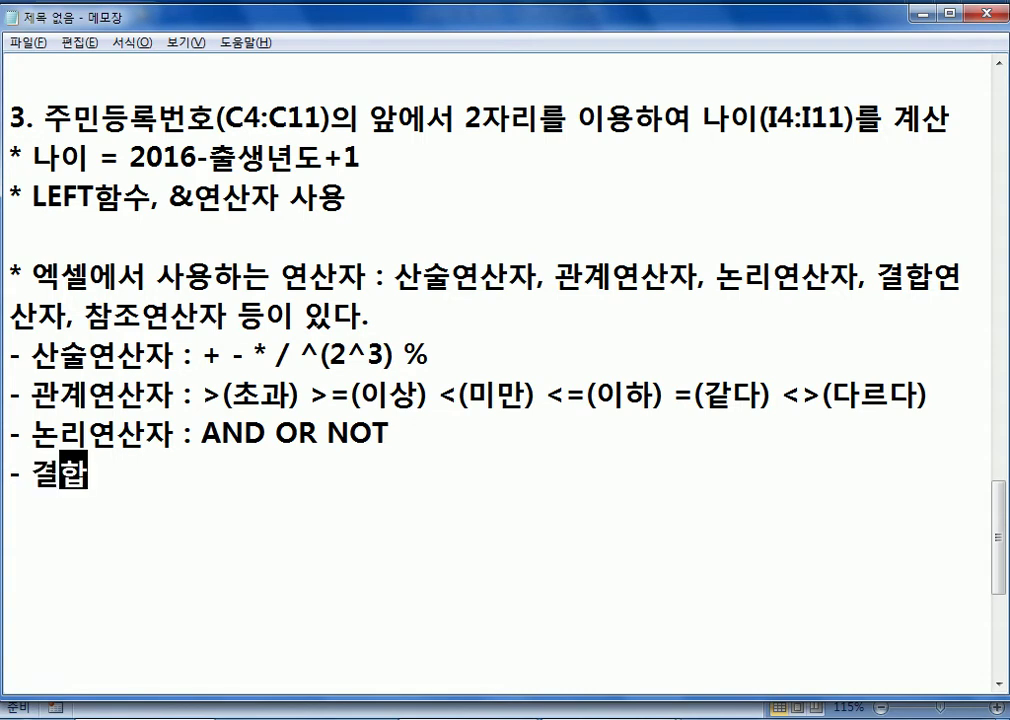
type("연산 : &")
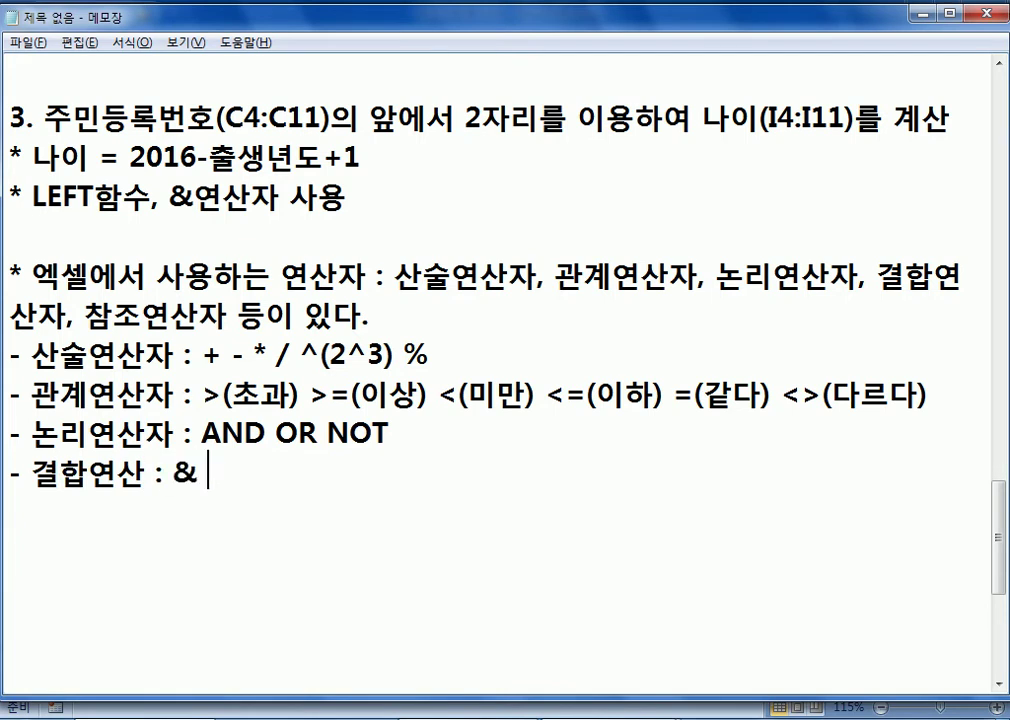
Append the example ("사랑"&"행복" > "사랑행복) after the & in the 결합연산 line
type(" (\"사랑\"")
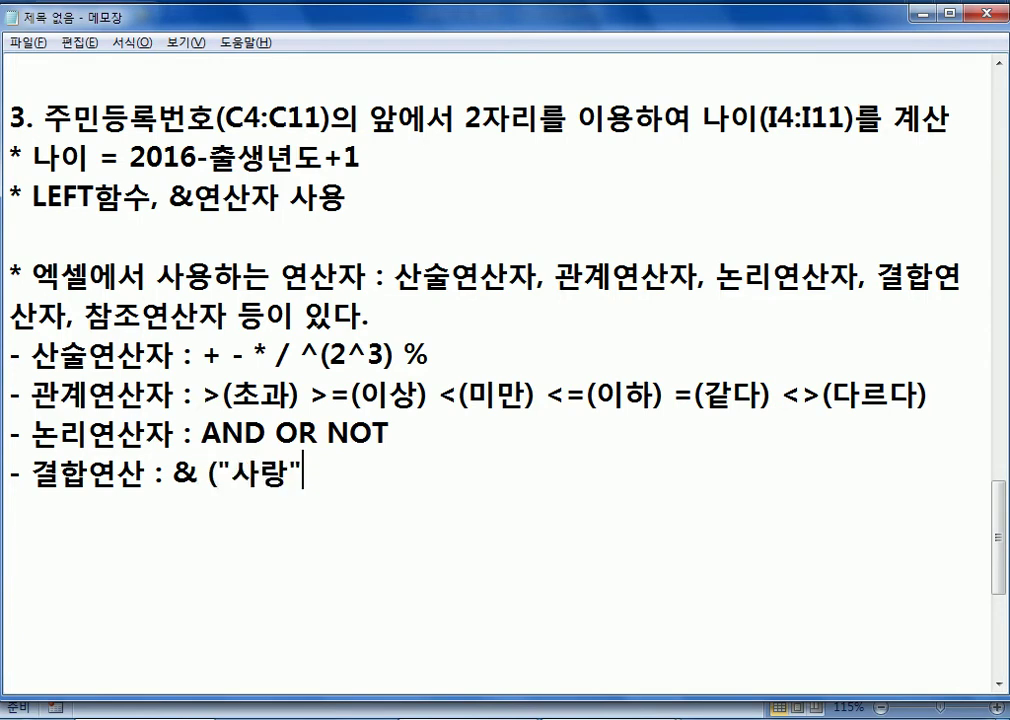
type("&\"행")
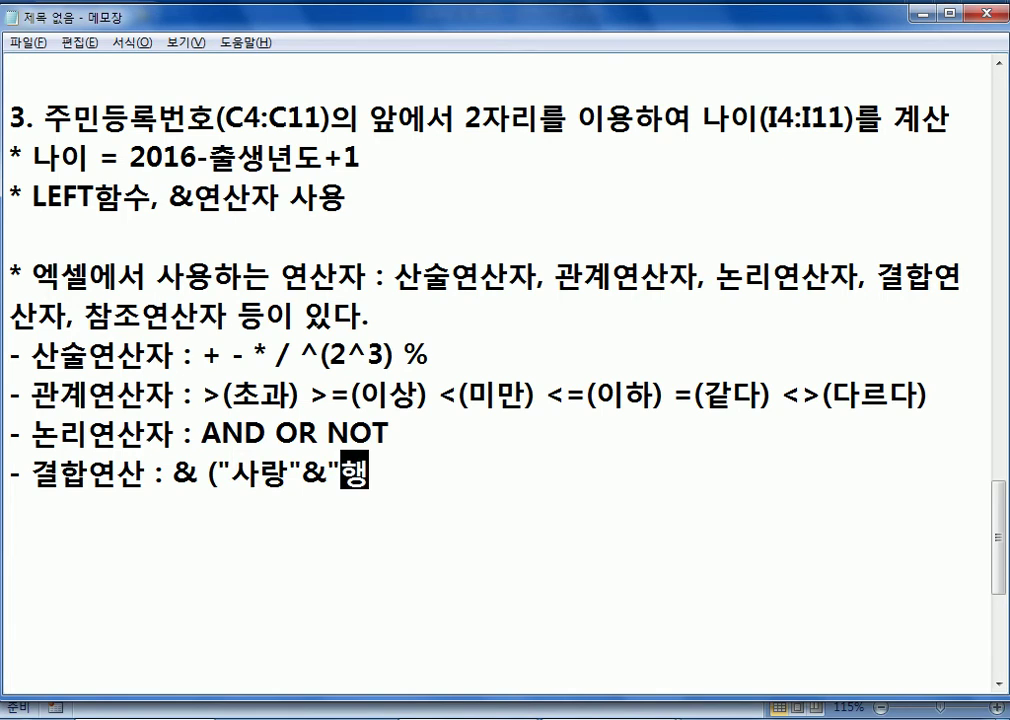
type("복\"")
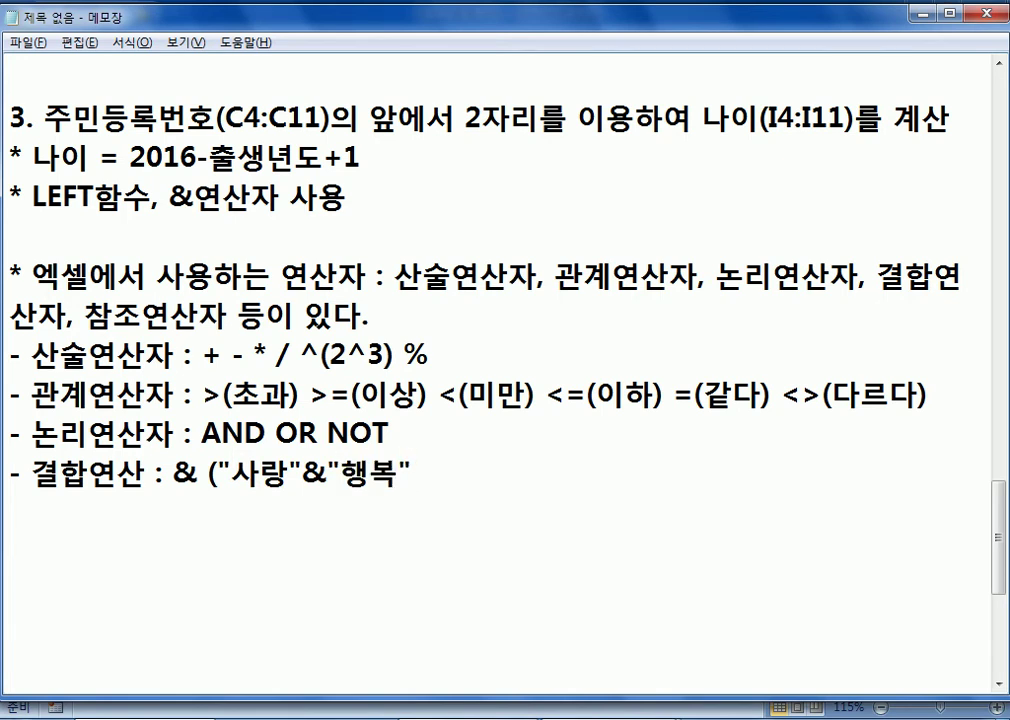
type(" > \"")
type("사랑행")
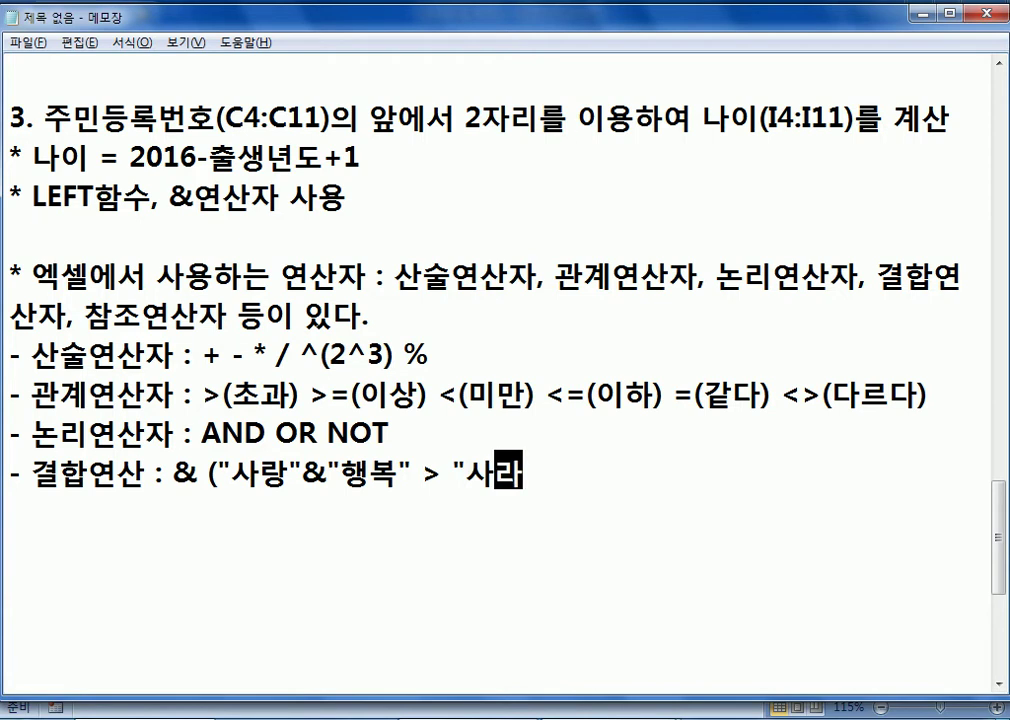
type("복)")
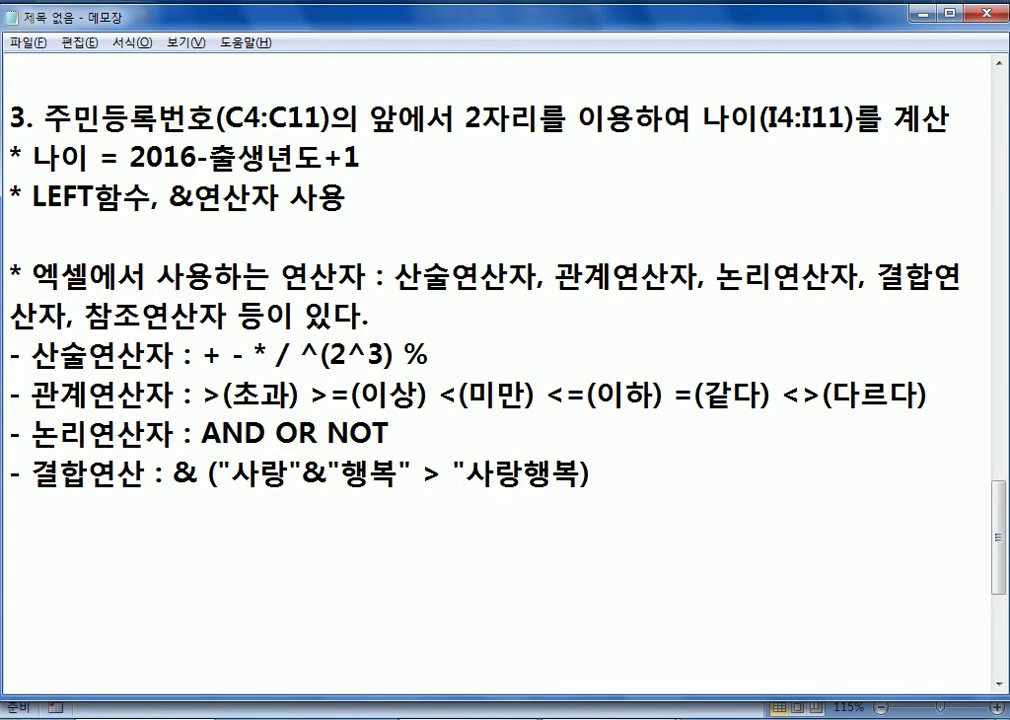
Turn the > in the 결합연산 example into -> by inserting a hyphen before it
key("Left")
key("Left")
key("Left")
key("Left")
key("Left")
key("Left")
key("Left")
key("Left")
type("-")
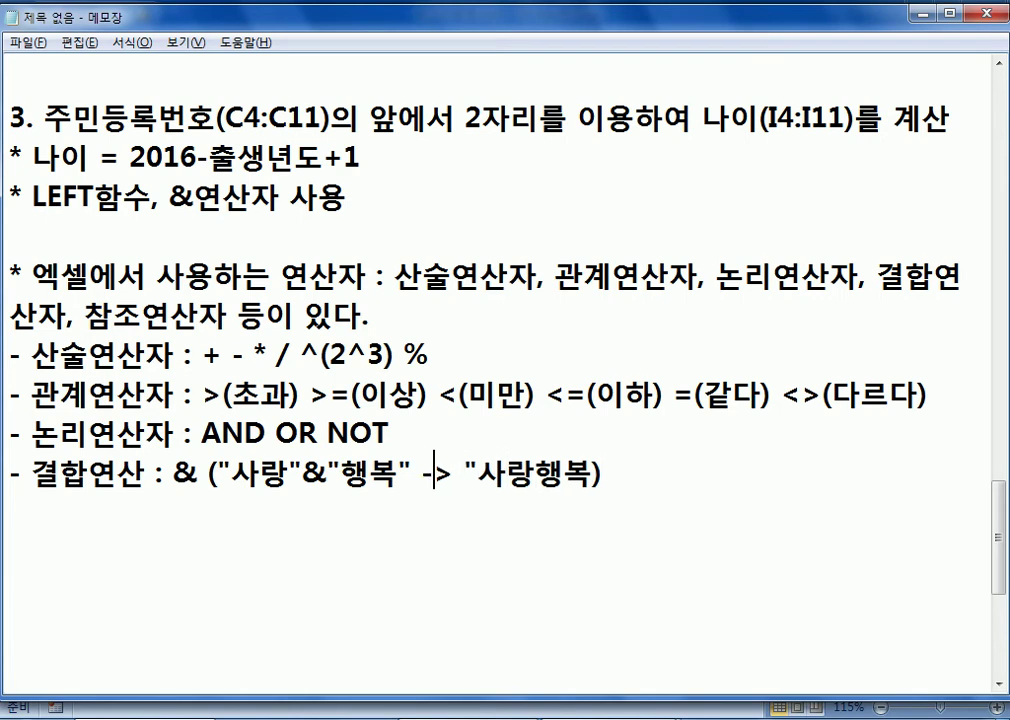
Replace the -> in the 결합연산 example with the special character →
left_click_drag(423, 475, 452, 475)
type("ㅁ")
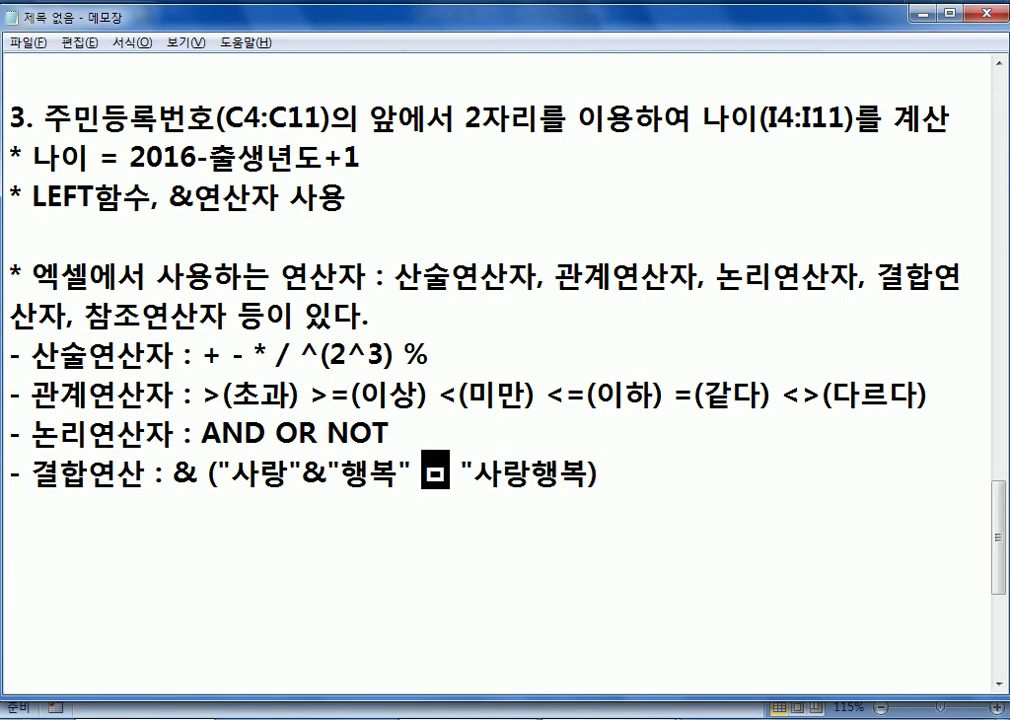
key("Hangul_Hanja")
key("Tab")
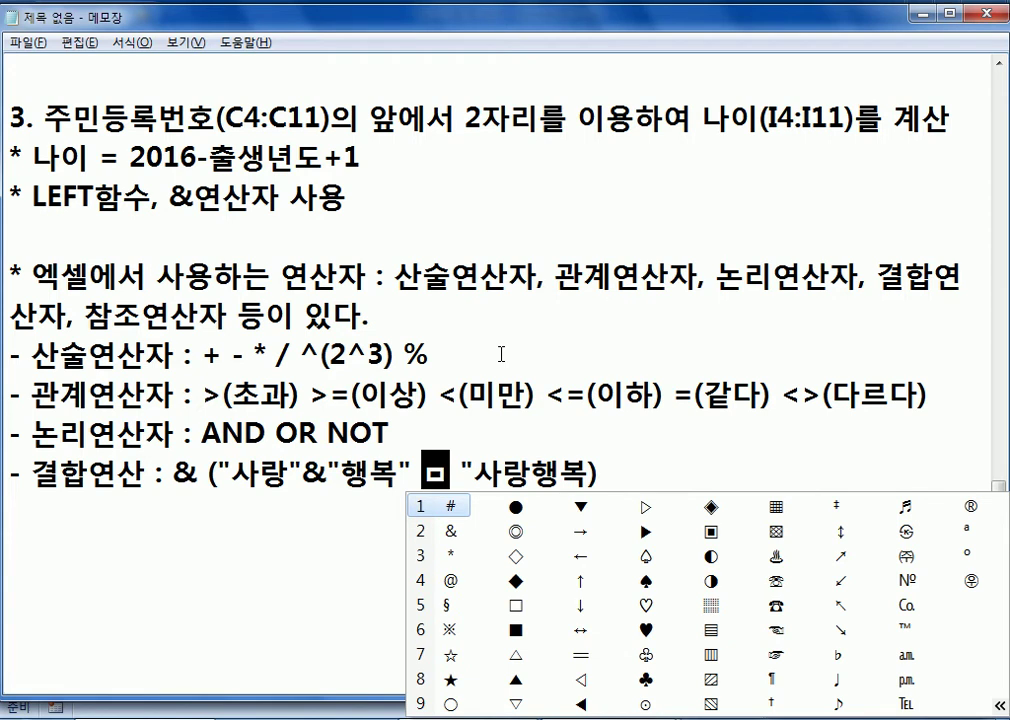
key("Right")
key("Right")
key("Down")
key("Return")
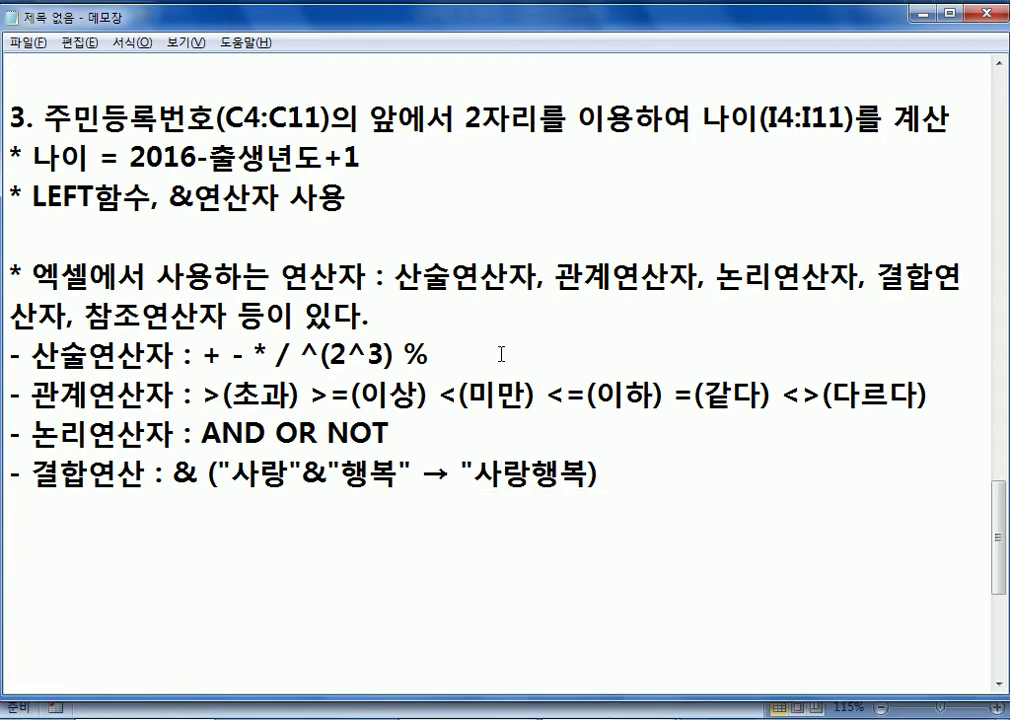
Add the missing closing quotation mark after 사랑행복 in the 결합연산 example
key("End")
key("Left")
type("\"")
Add the line "- 참조연산자 : A1:A10" below the 결합연산 line
key("End")
key("Return")
type("- 참조연산자 : ")
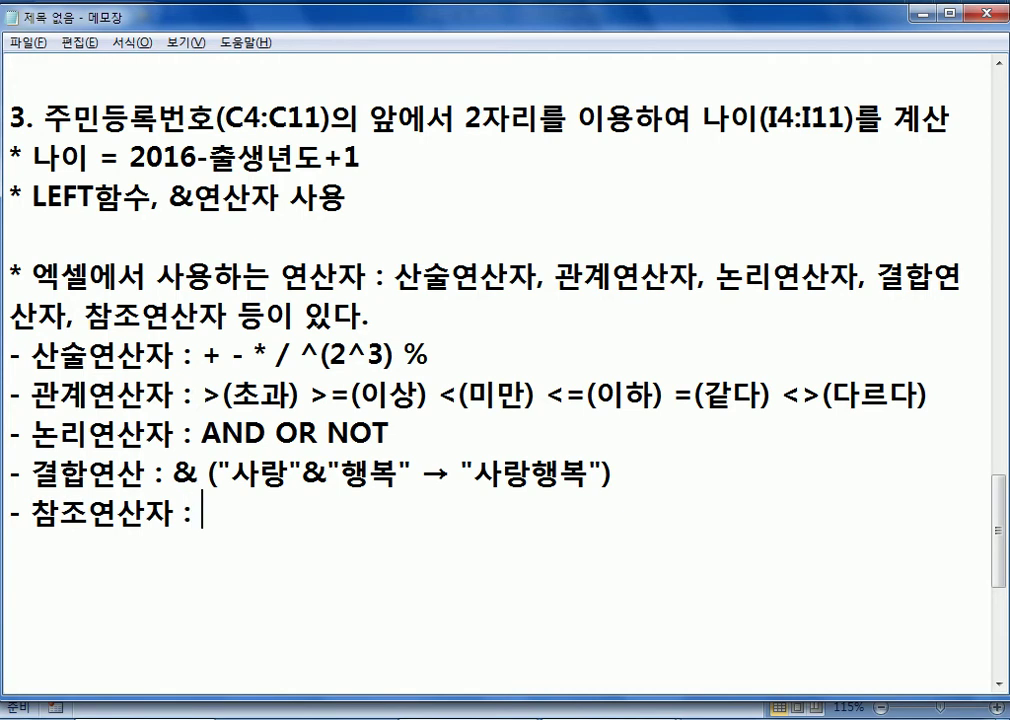
type(":")
key("BackSpace")
type("A1")
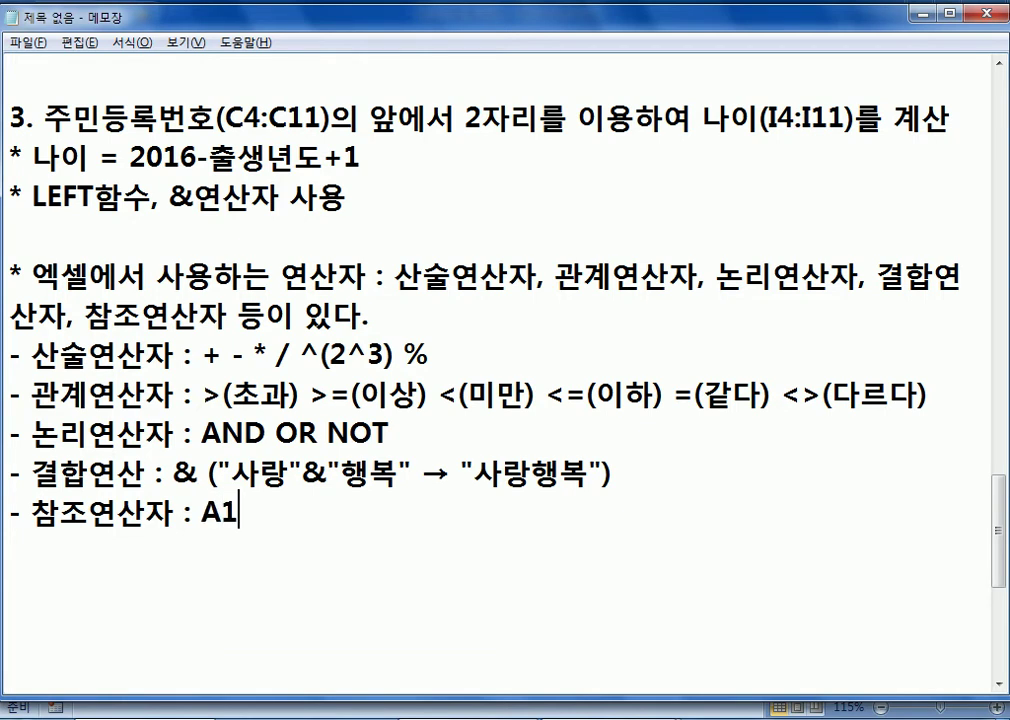
type(":A10")
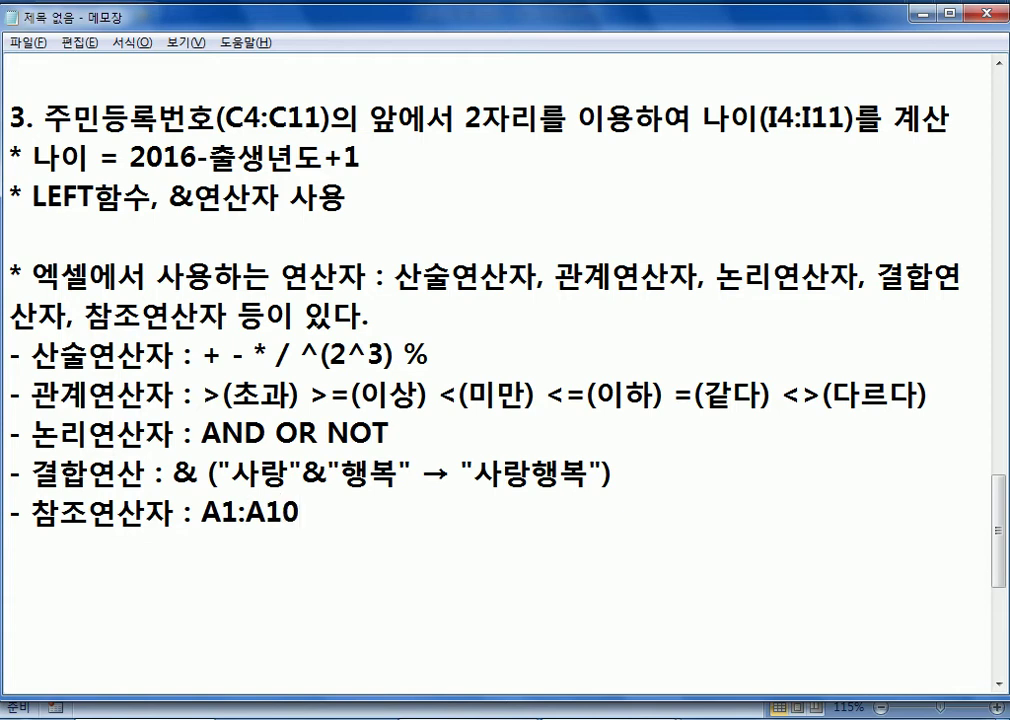
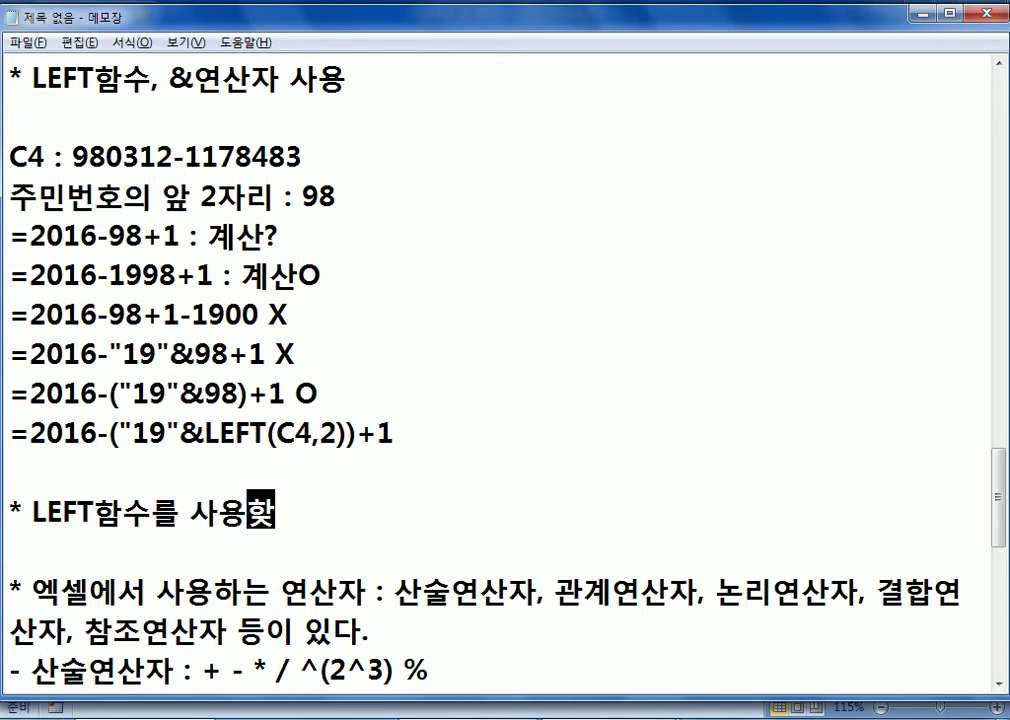
Complete the note as "* LEFT함수를 사용하시오. (&연산자는 언급을 하지 않았다)" and start a new line below it
type(". (")
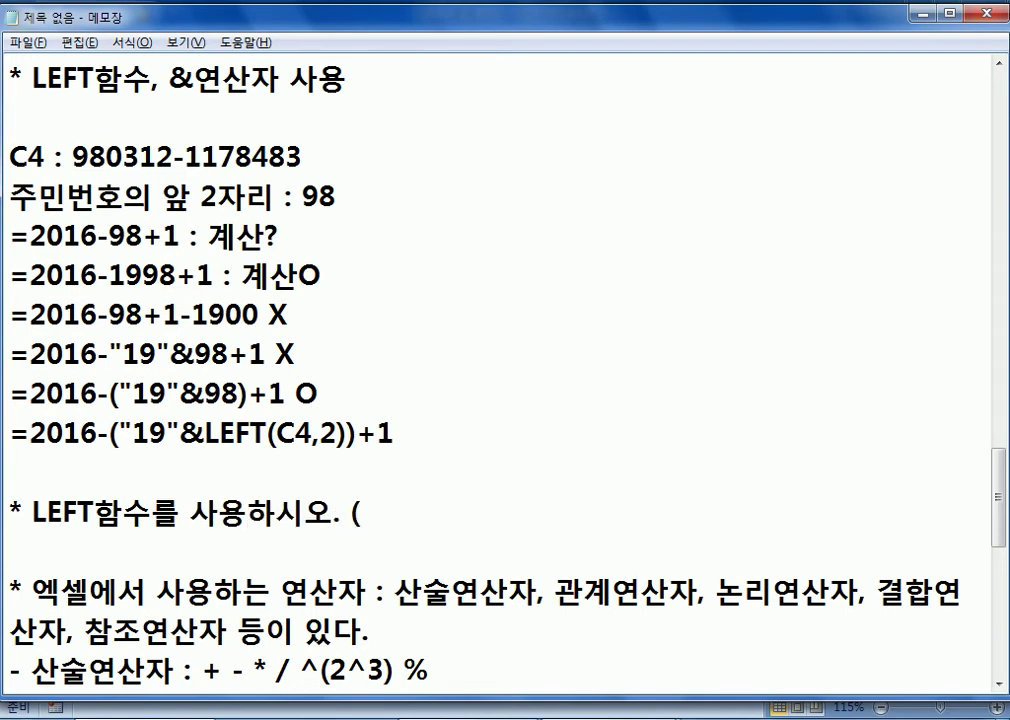
type("%")
key("BackSpace")
type("&연ㅅ")
type("산자는 ")
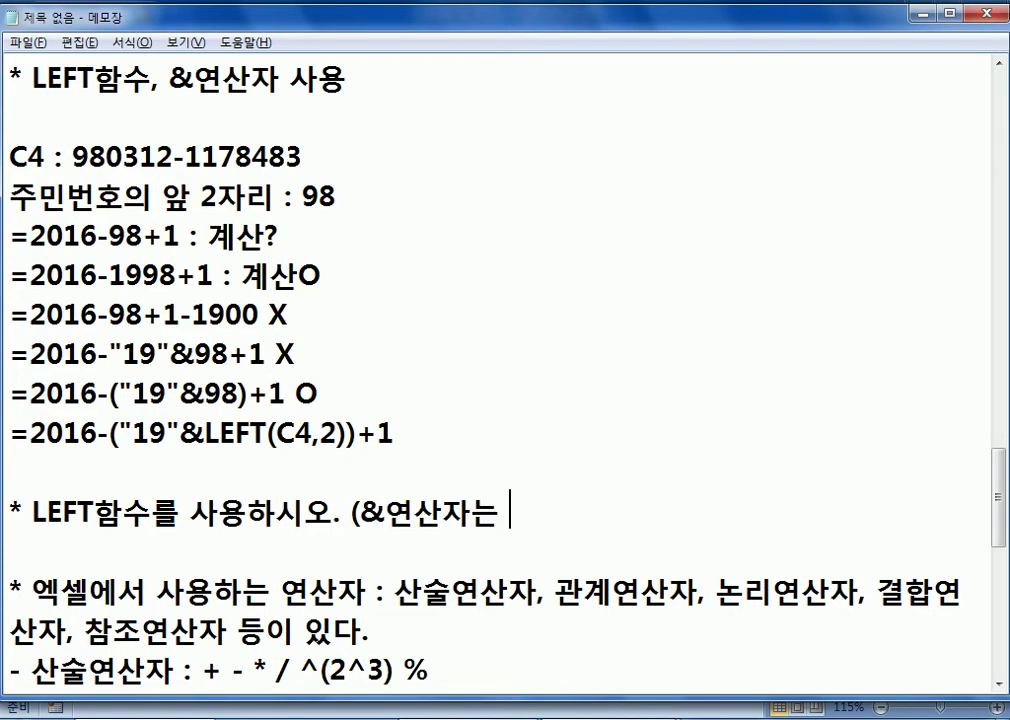
type("언급을 하지 ㅇ")
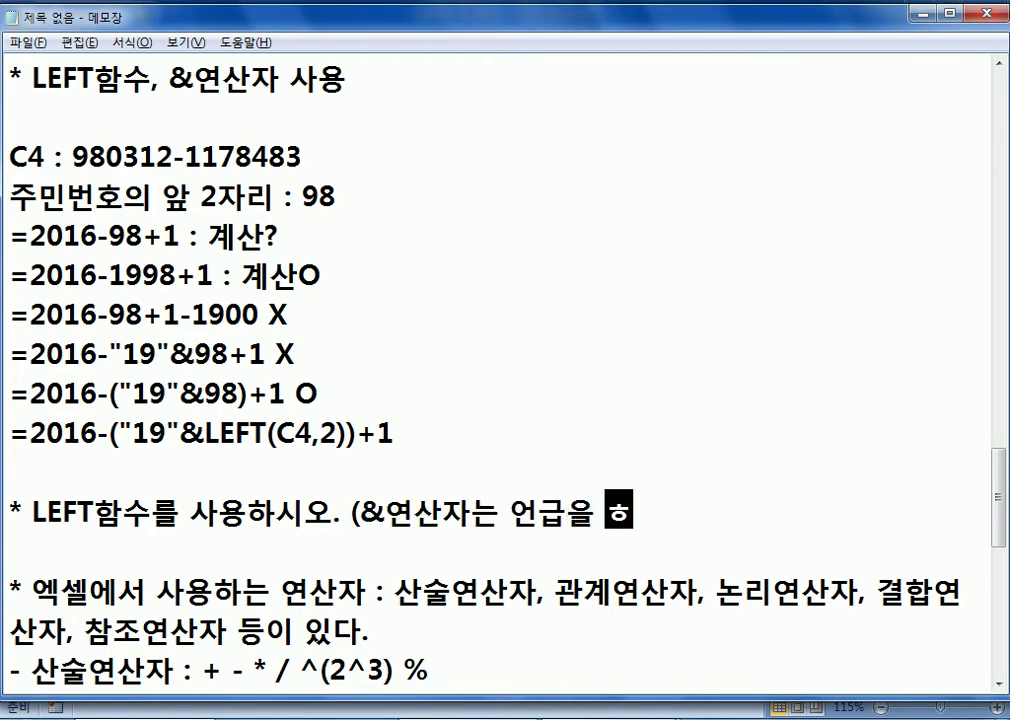
type("않")
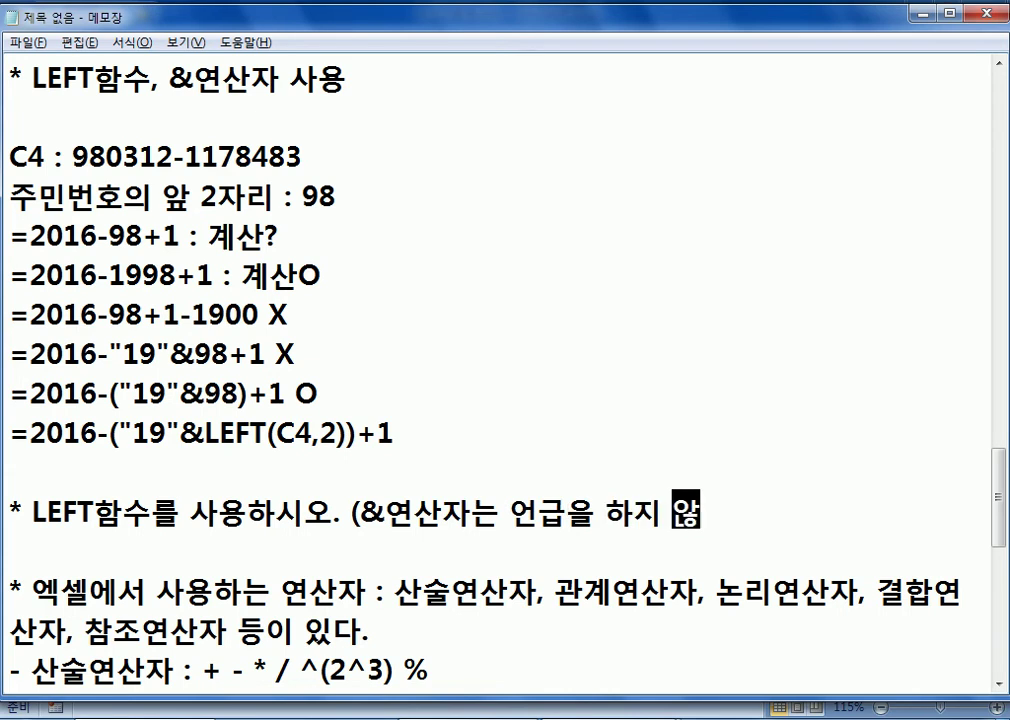
type("ㅇ았다)")
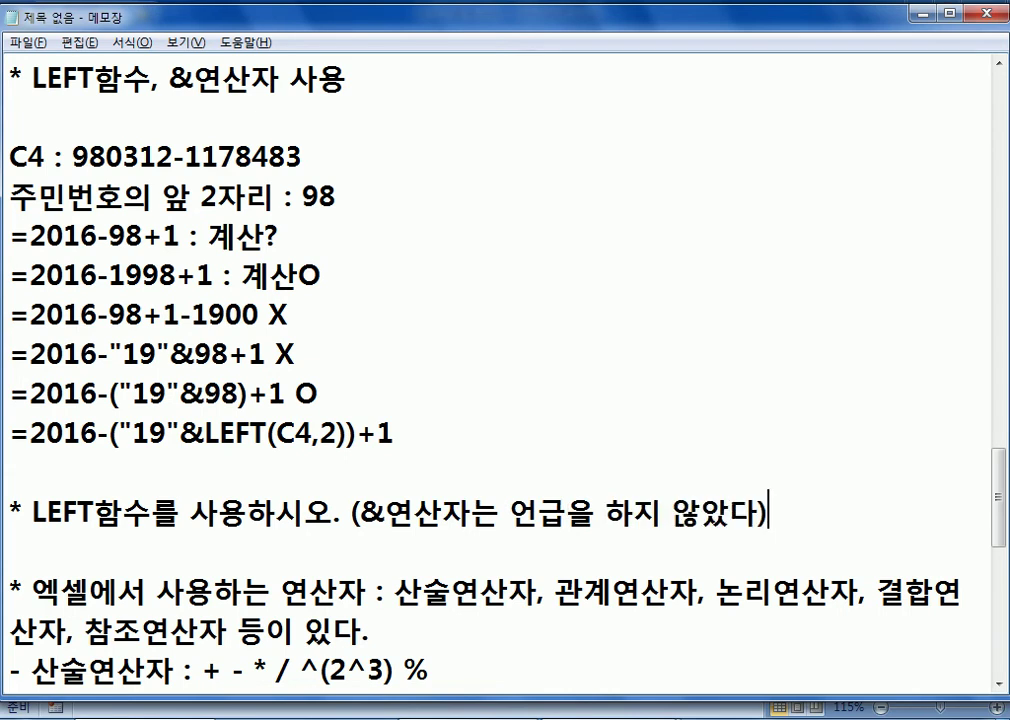
key("Return")
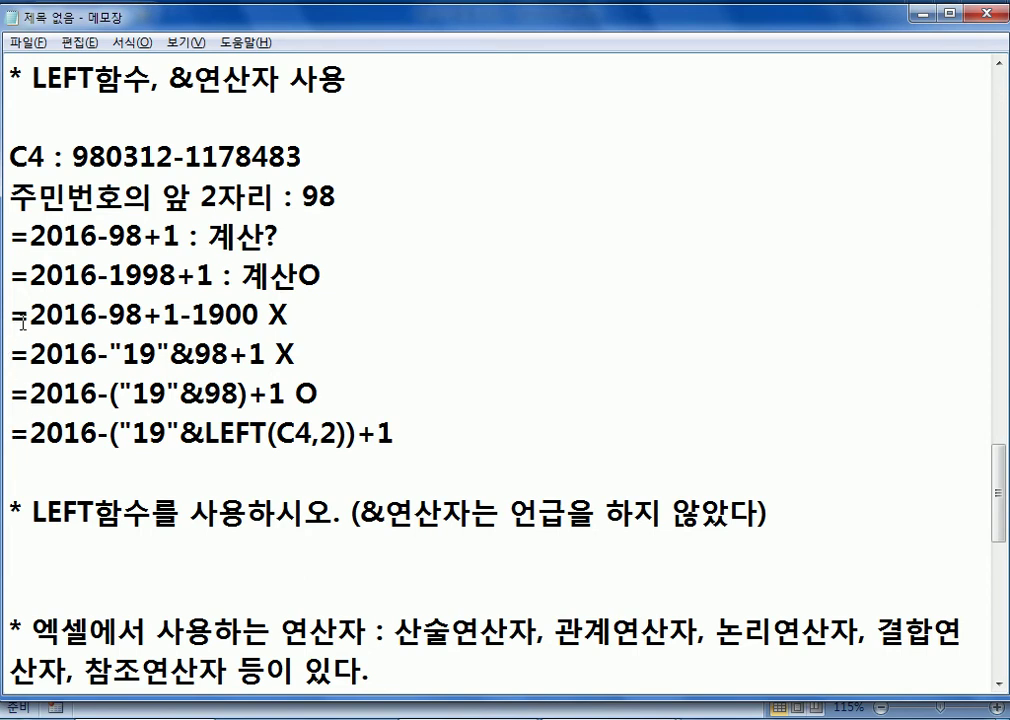
Copy the lines =2016-98+1-1900 X and =2016-"19"&98+1 X to just below the "LEFT함수를 사용하시오" note
left_click_drag(12, 328, 12, 338)
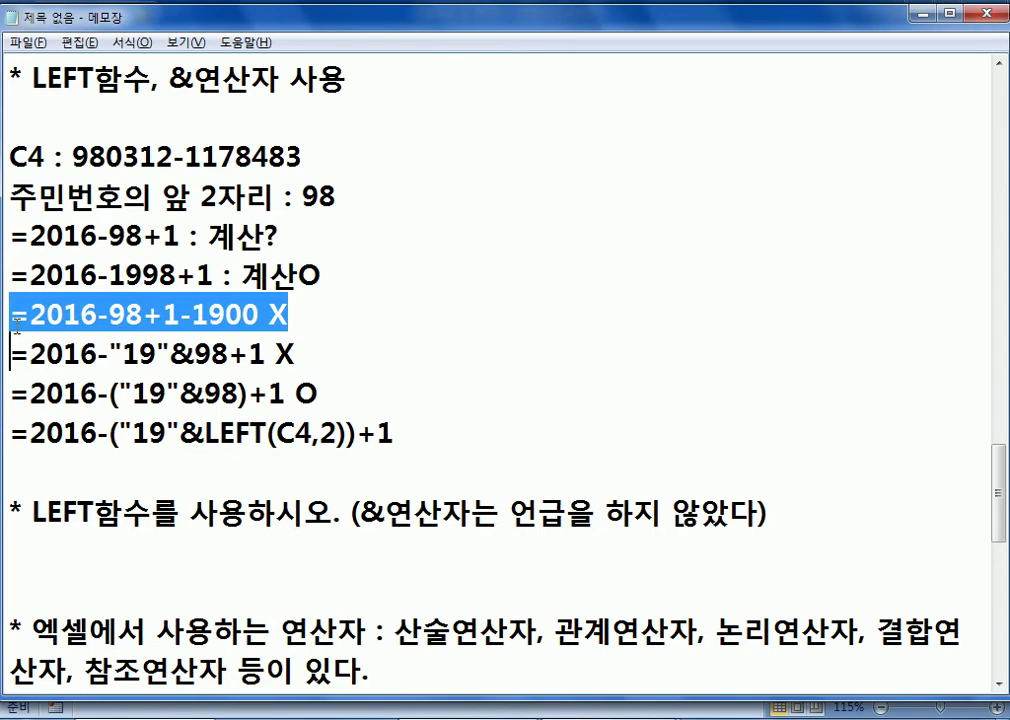
left_click_drag(12, 315, 11, 397)
key("ctrl+c")
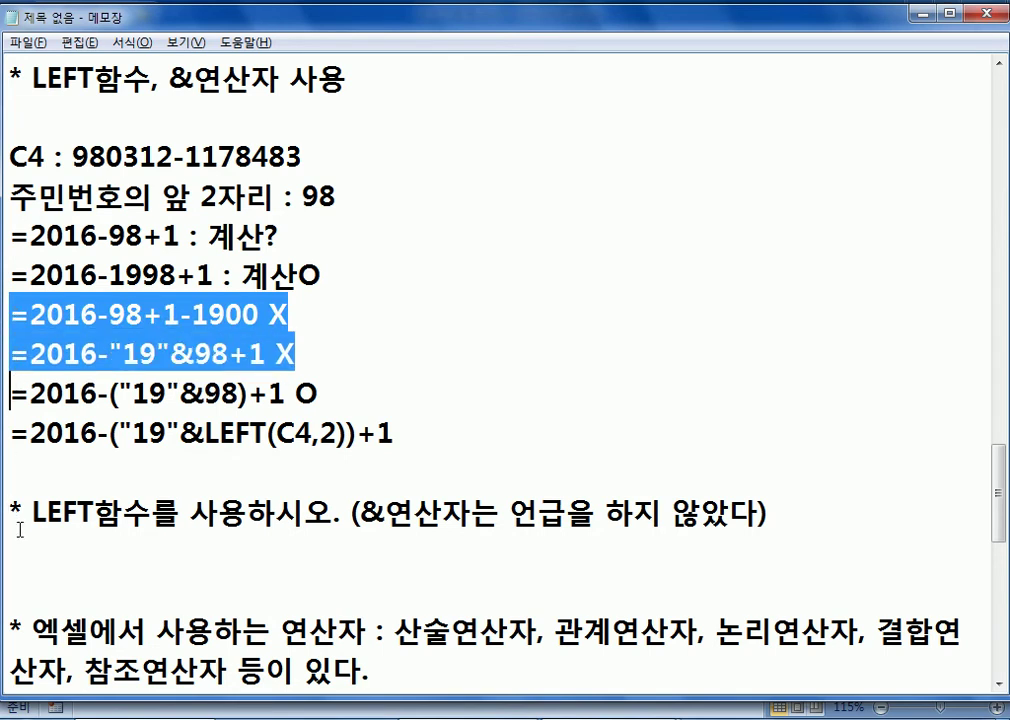
left_click(143, 551)
key("ctrl+v")
left_click_drag(268, 550, 289, 550)
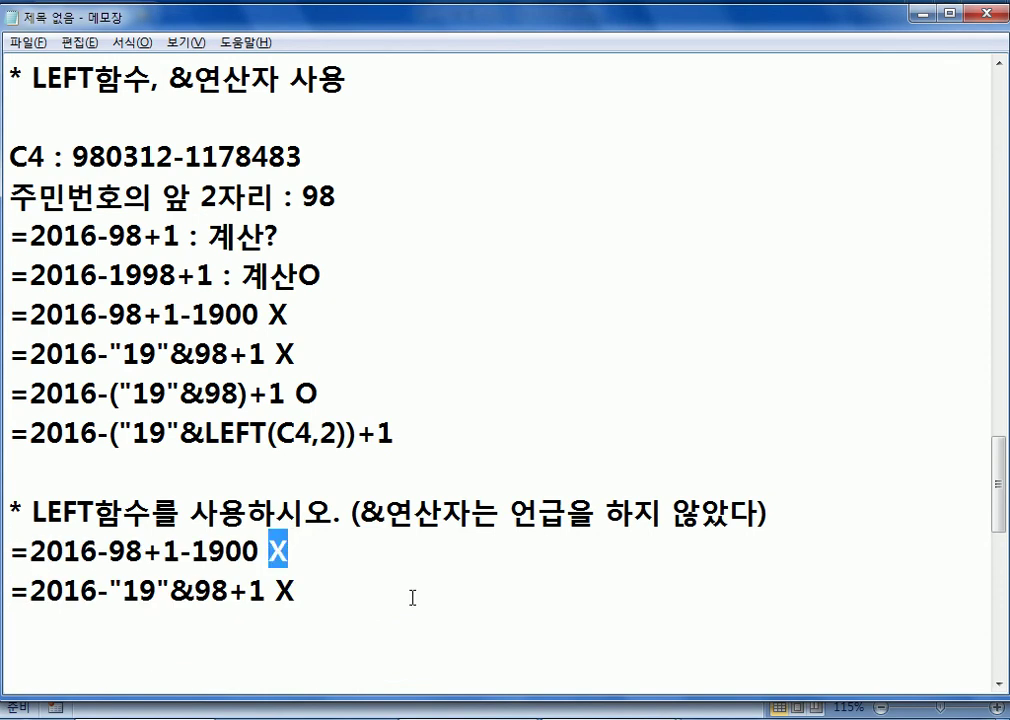
Delete the copied line =2016-"19"&98+1 X below the "LEFT함수를 사용하시오" note
left_click(410, 598)
key("shift+Down")
key("Delete")
Copy the line =2016-("19"&98)+1 O to directly below the "LEFT함수를 사용하시오" note, above =2016-98+1-1900
key("Up")
key("Up")
key("Up")
key("Up")
key("shift+Up")
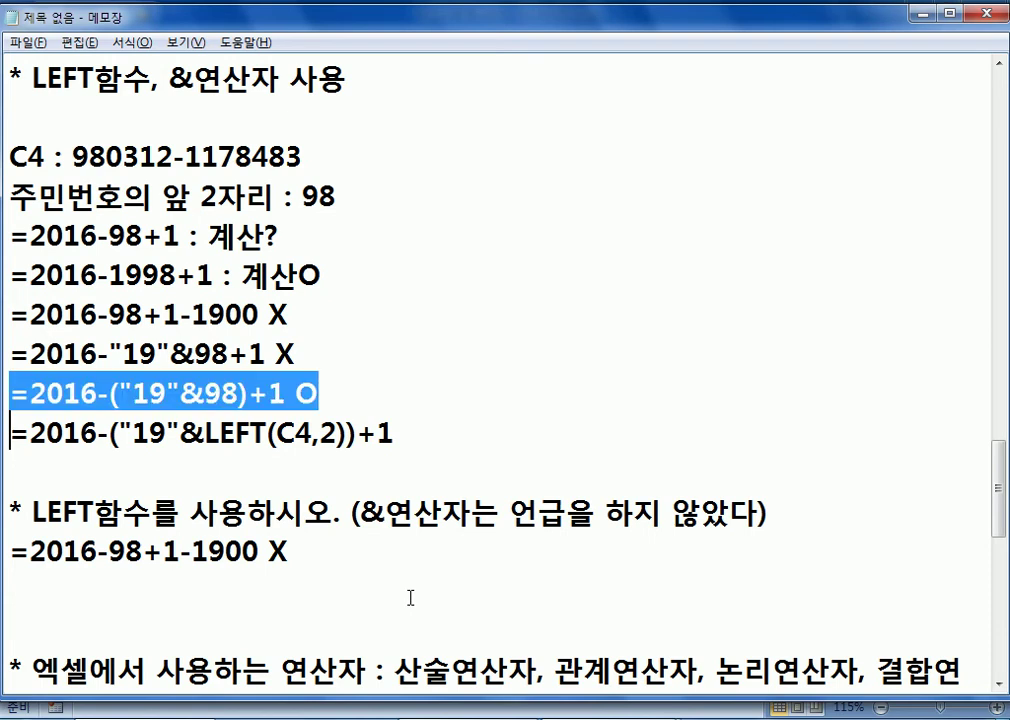
key("ctrl+c")
key("Down")
key("Down")
key("Down")
key("Down")
key("ctrl+v")
Under the "LEFT함수를 사용하시오" note, mark =2016-("19"&98)+1 with X and =2016-98+1-1900 with O
key("Up")
key("End")
key("BackSpace")
type("X")
key("Down")
key("BackSpace")
type("0")
key("BackSpace")
type("O")
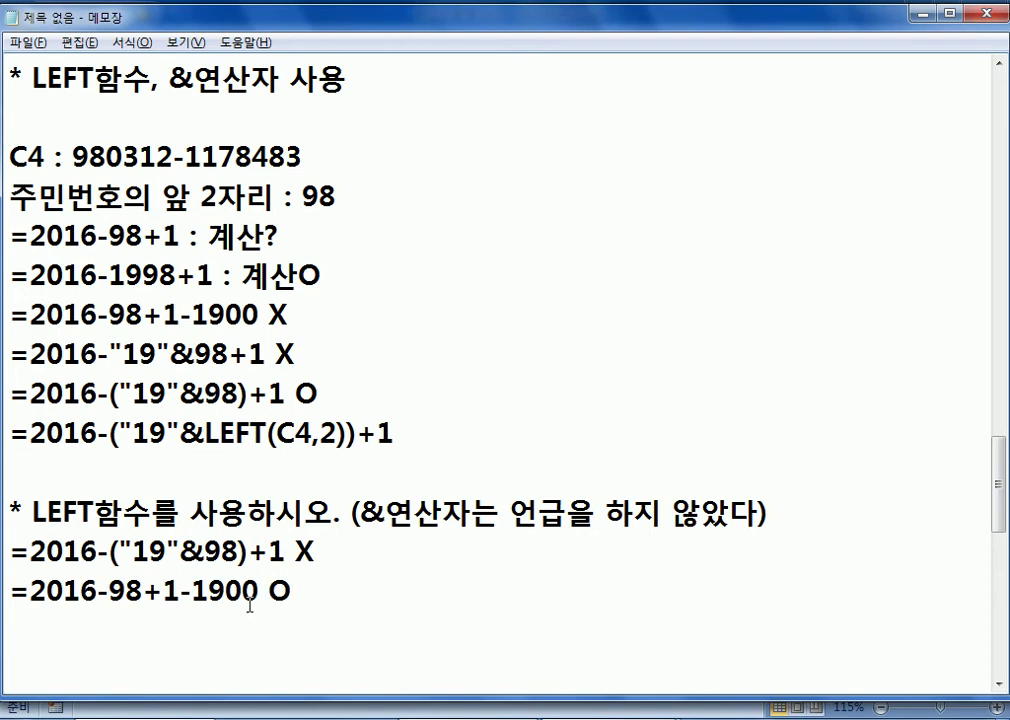
left_click_drag(205, 548, 188, 548)
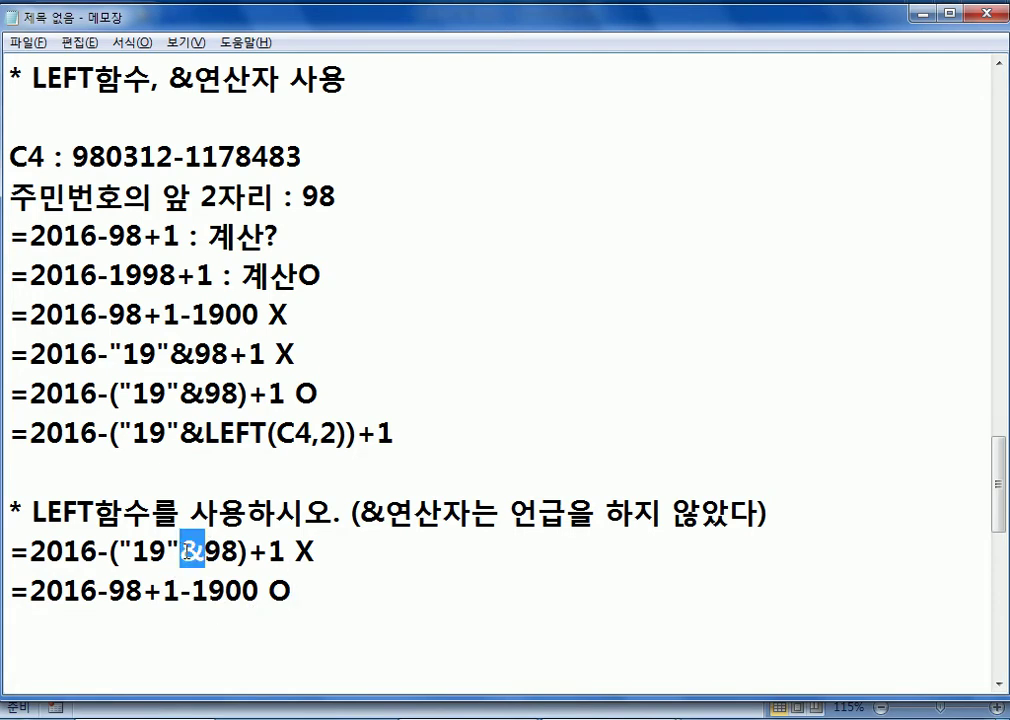
scroll(189, 659, "down", 1)
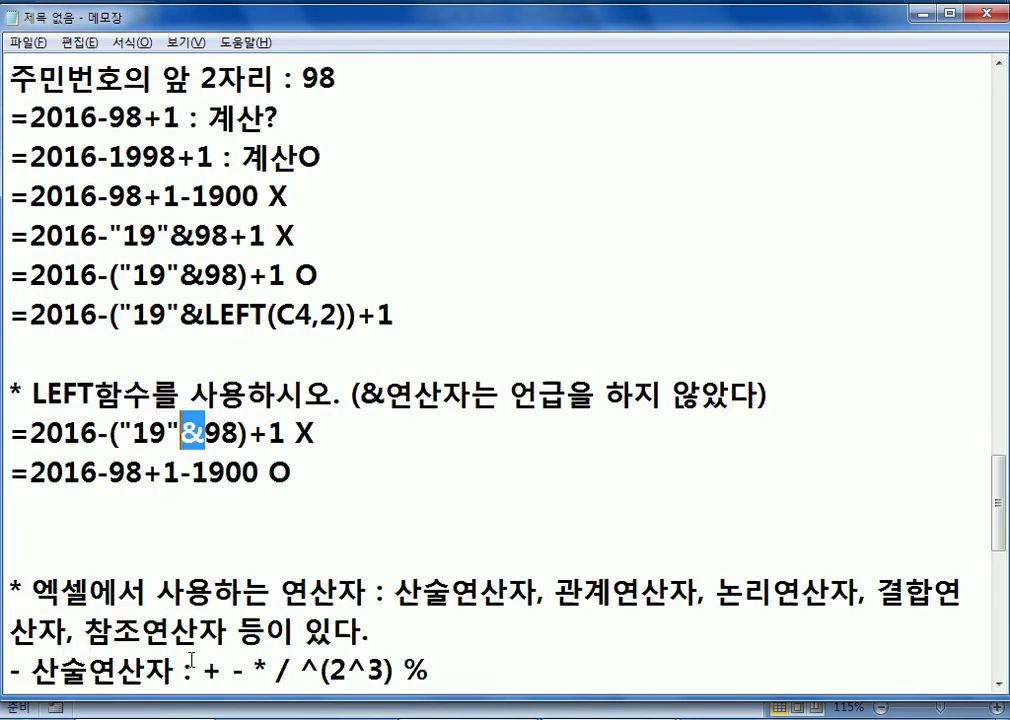
scroll(204, 612, "up", 1)
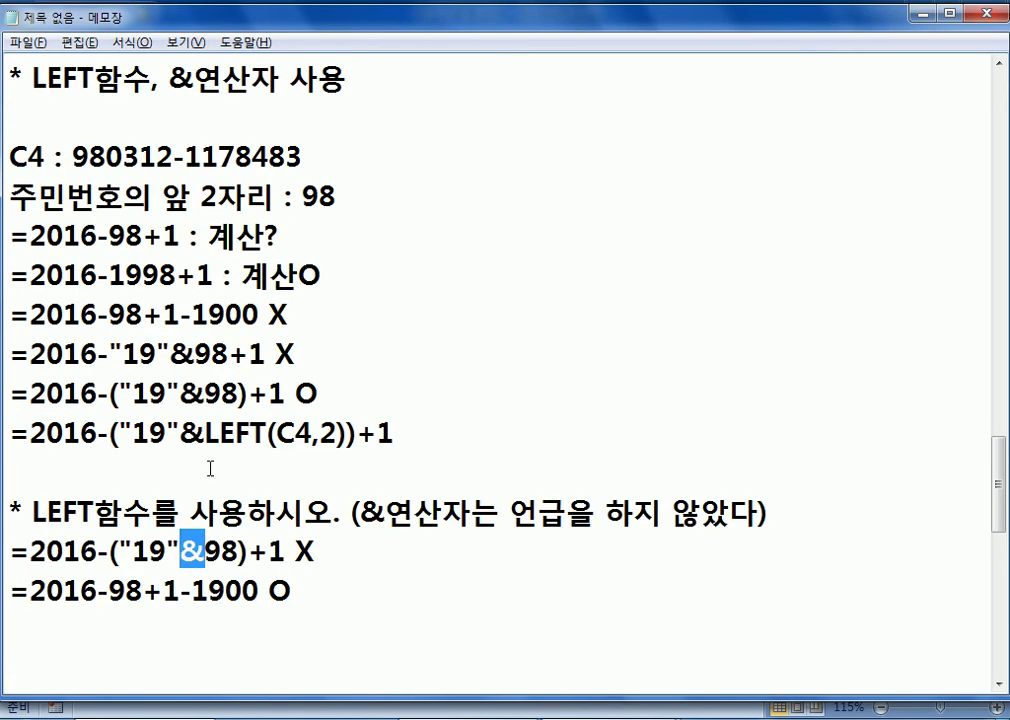
Duplicate the line =2016-98+1-1900 O directly below itself
scroll(210, 468, "down", 1)
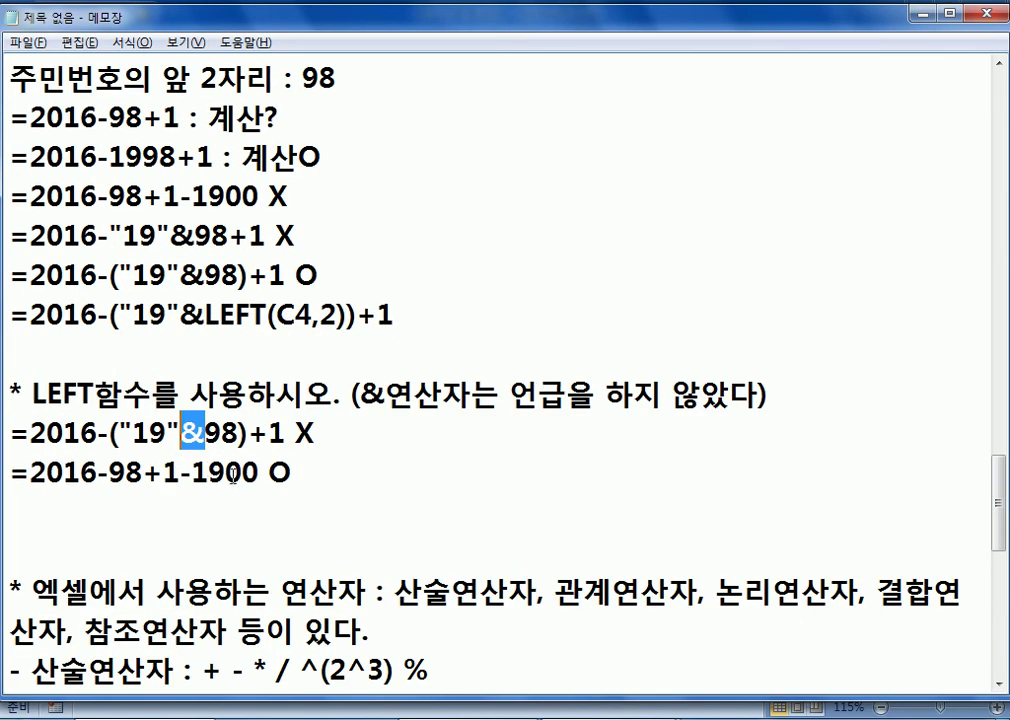
left_click(300, 474)
key("Home")
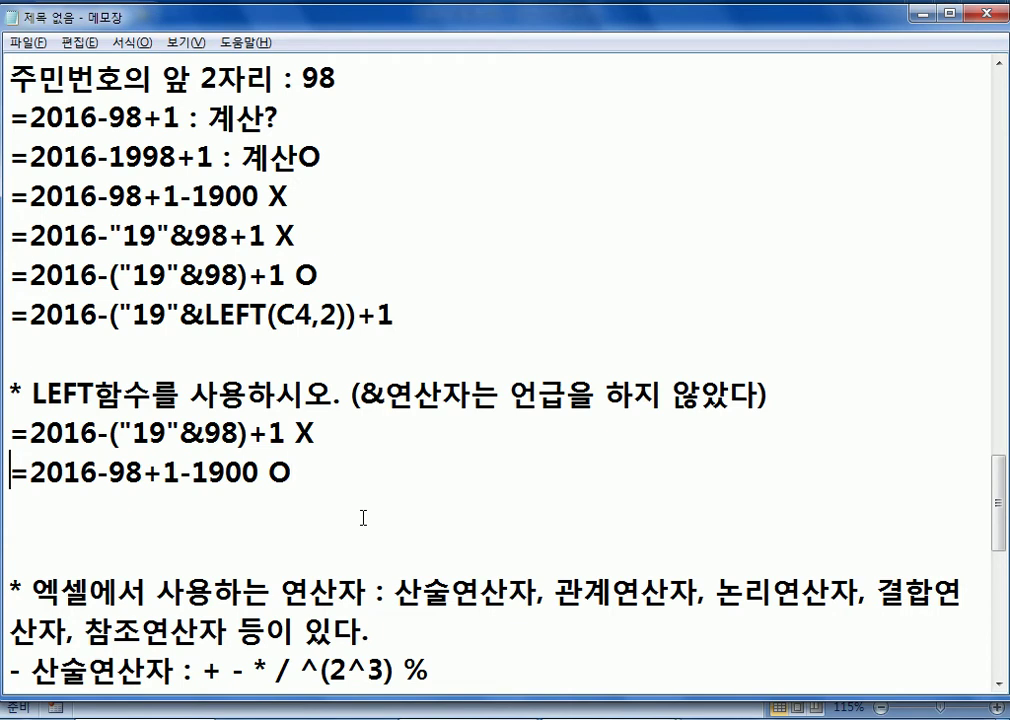
key("shift+End")
key("ctrl+c")
key("End")
key("Return")
key("ctrl+v")
Insert 19 before 98 in the duplicated formula so the birth year reads 1998
key("Left")
key("Left")
key("Left")
key("Left")
key("Left")
key("Left")
key("Left")
key("Left")
key("Left")
key("Left")
key("Left")
key("Left")
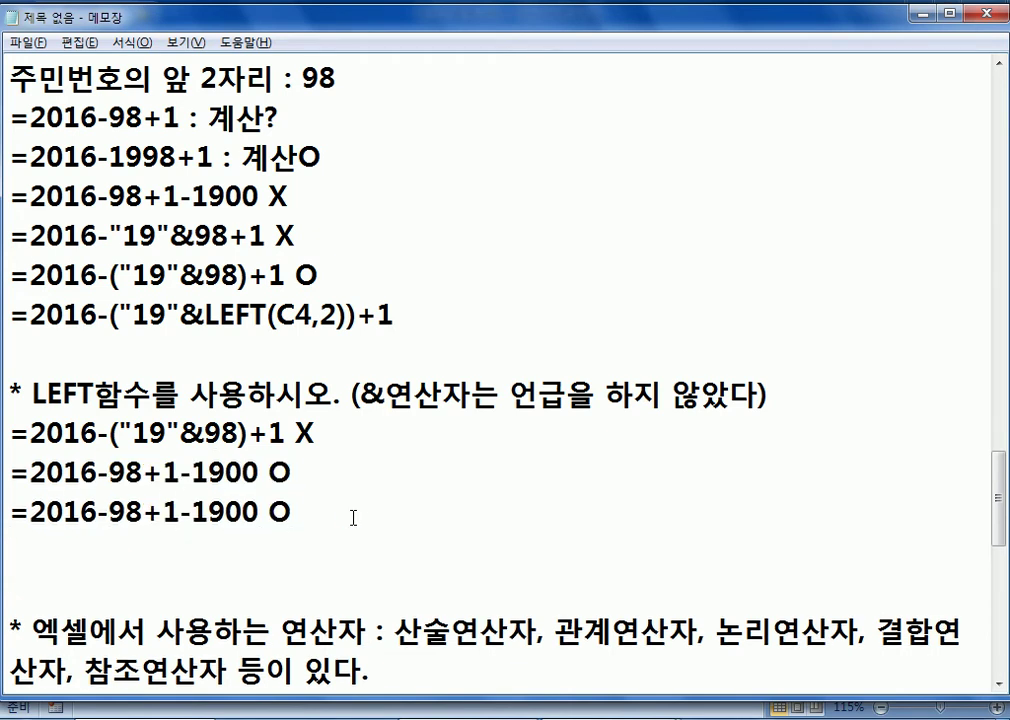
type("0")
key("BackSpace")
type("09")
key("BackSpace")
key("BackSpace")
type("19")
Remove -1900 from the duplicated formula, leaving =2016-1998+1 O
key("Right")
key("Right")
key("Right")
key("Right")
key("Delete")
key("Delete")
key("Delete")
key("Delete")
key("Delete")
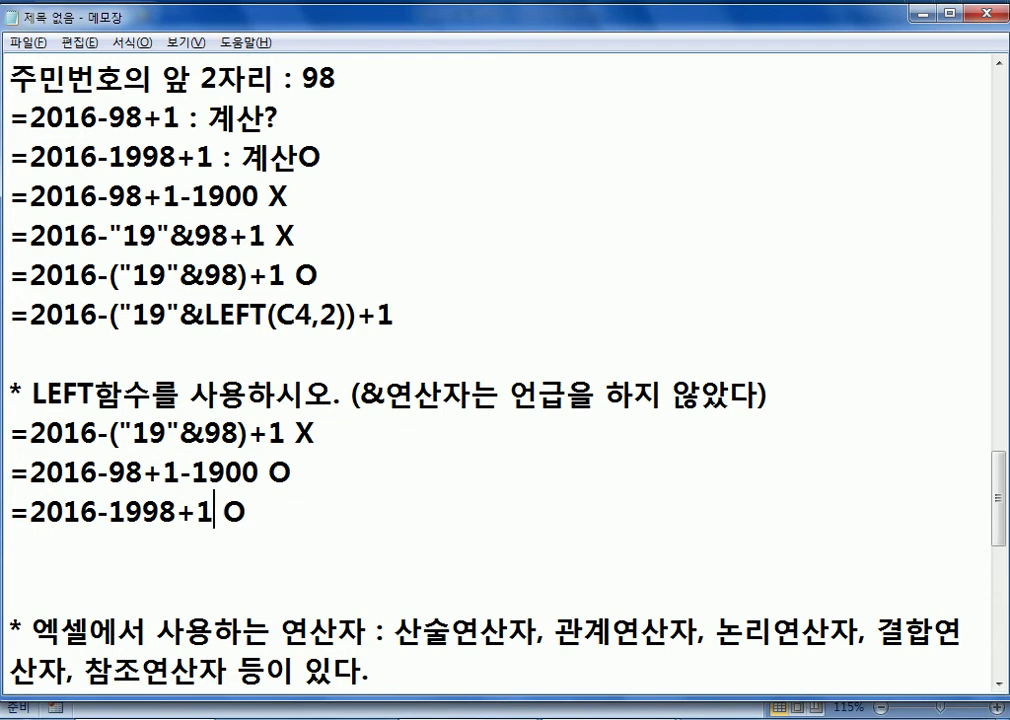
Add the line =2016-(1900+98)+1 below =2016-1998+1 O
key("Left")
key("Left")
key("End")
key("Return")
type("=2016-")
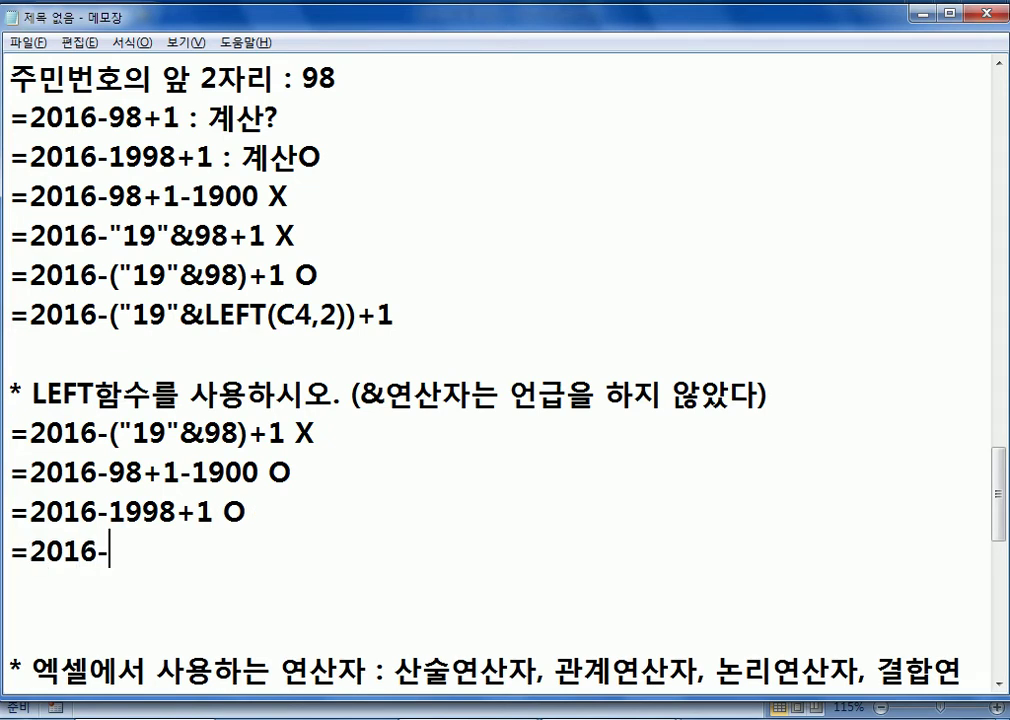
type("(1900+98)+1")
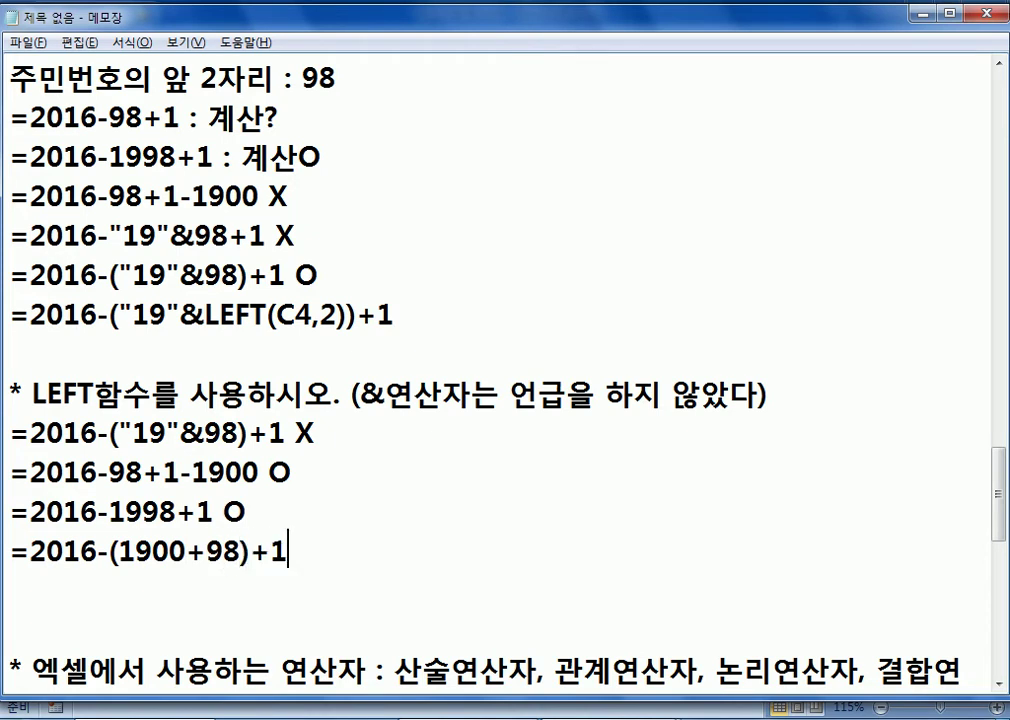
Mark the formula =2016-(1900+98)+1 with an O at its end
key("Up")
key("Up")
key("Home")
key("shift+End")
key("Down")
key("Down")
key("Home")
key("shift+Down")
key("Up")
key("End")
type("O")
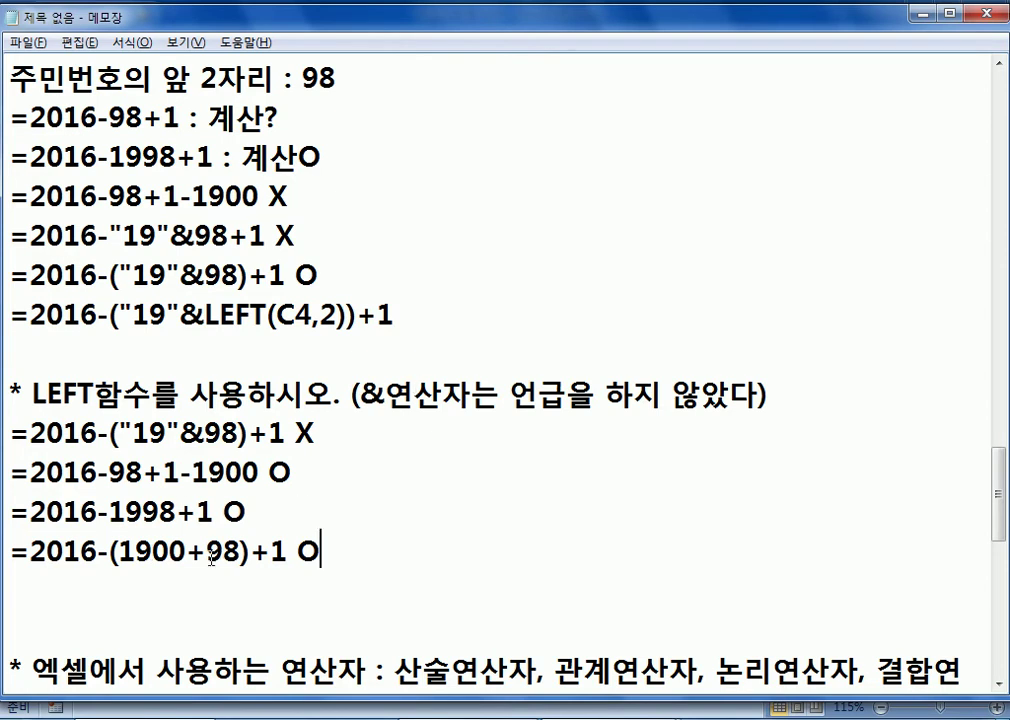
Compare the note about the unmentioned & operator with the question's & requirement and the formulas that join "19"
left_click_drag(361, 396, 700, 396)
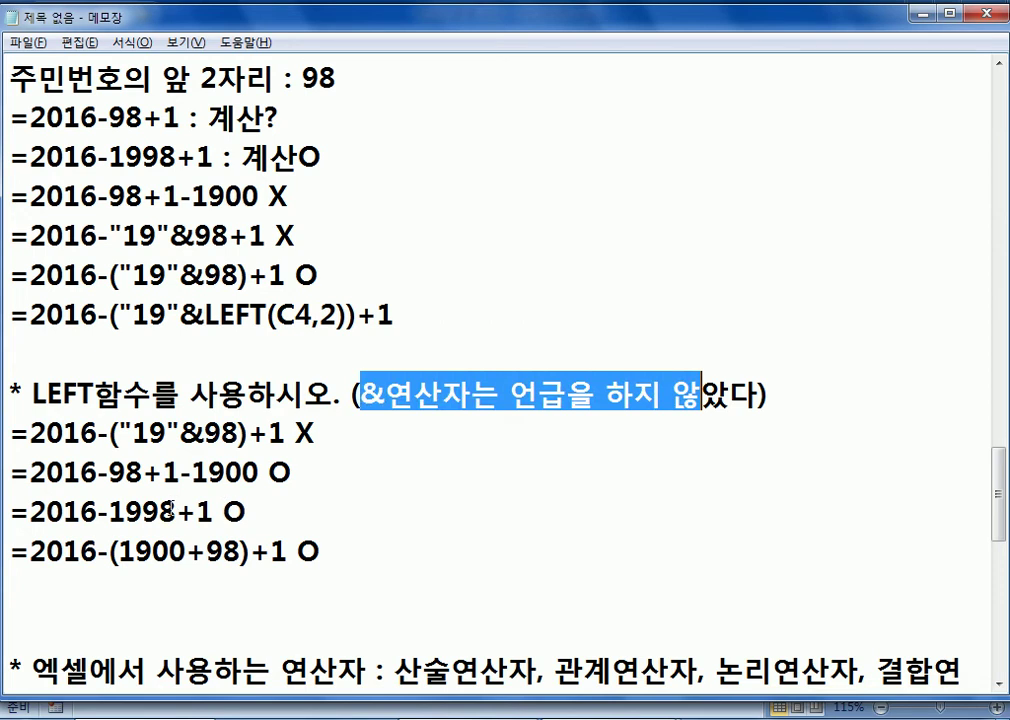
double_click(201, 433)
left_click(187, 551)
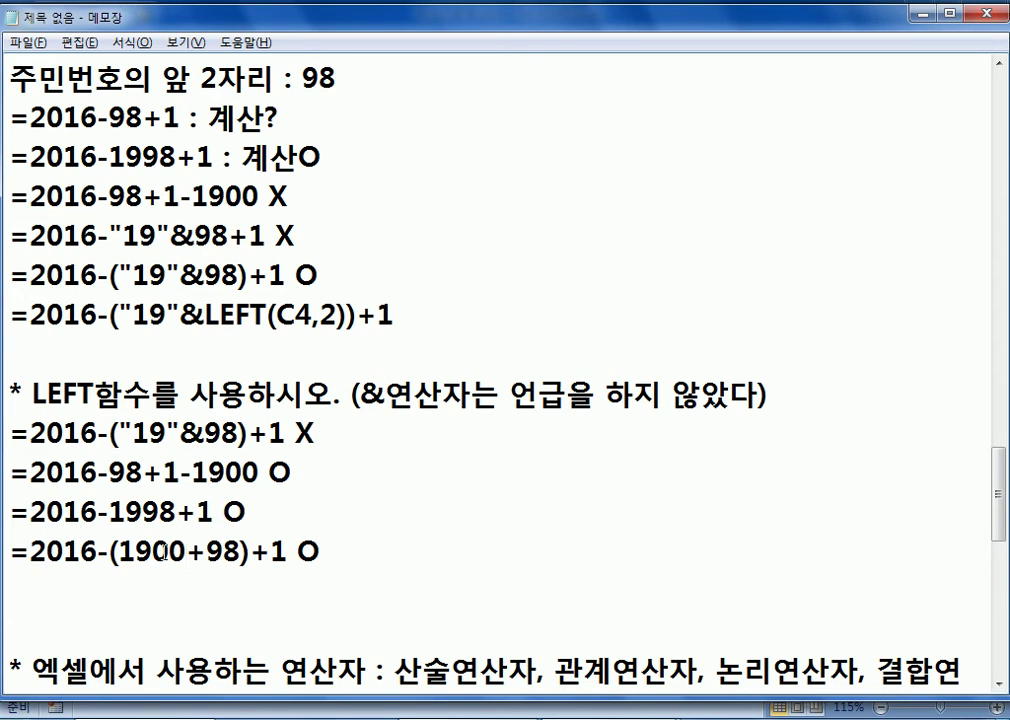
scroll(476, 386, "up", 2)
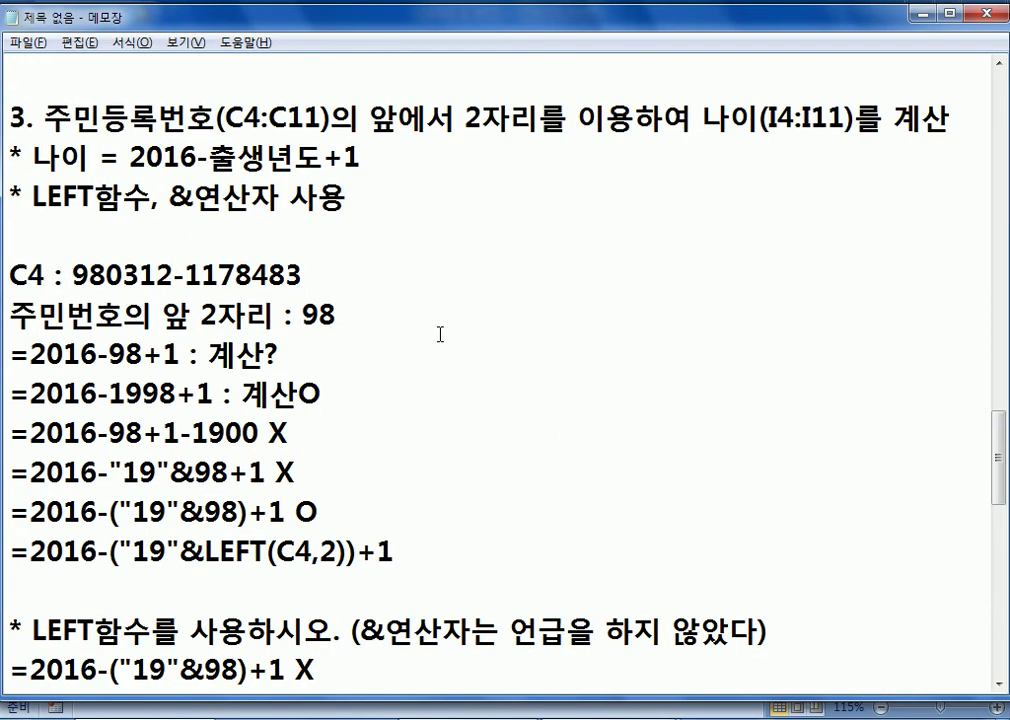
left_click_drag(194, 197, 223, 197)
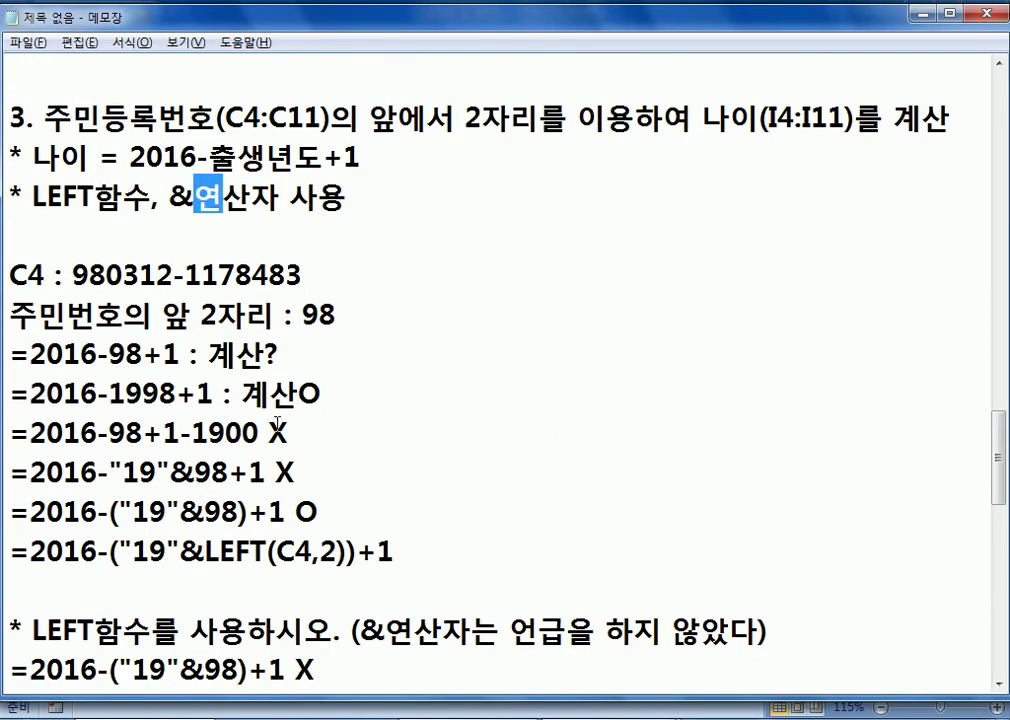
left_click(296, 492)
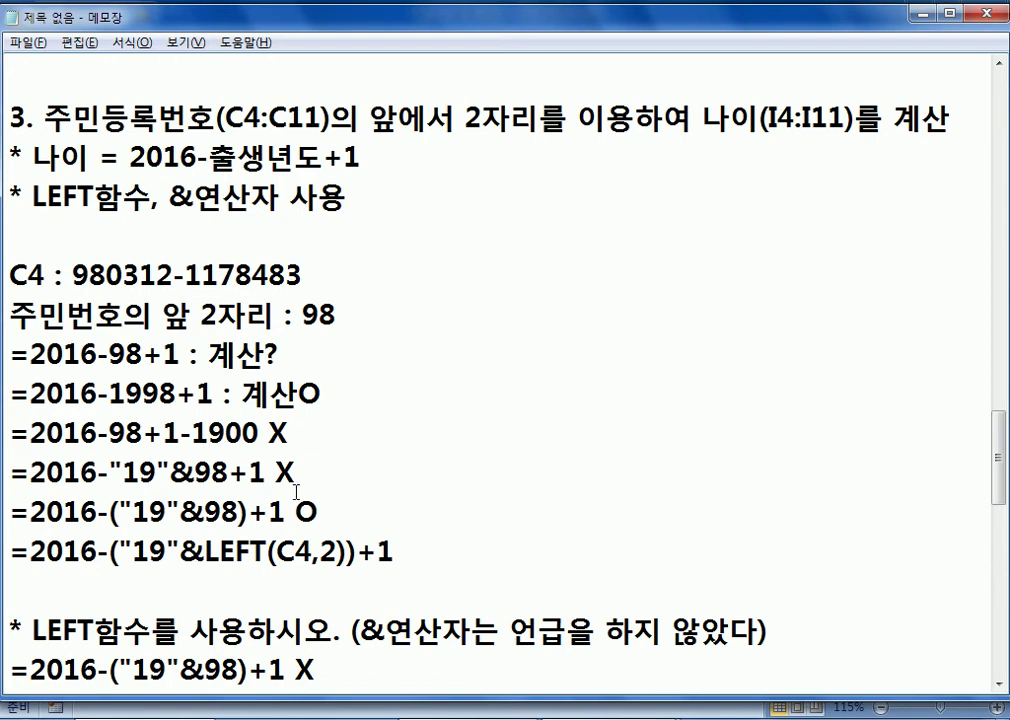
left_click_drag(118, 550, 184, 550)
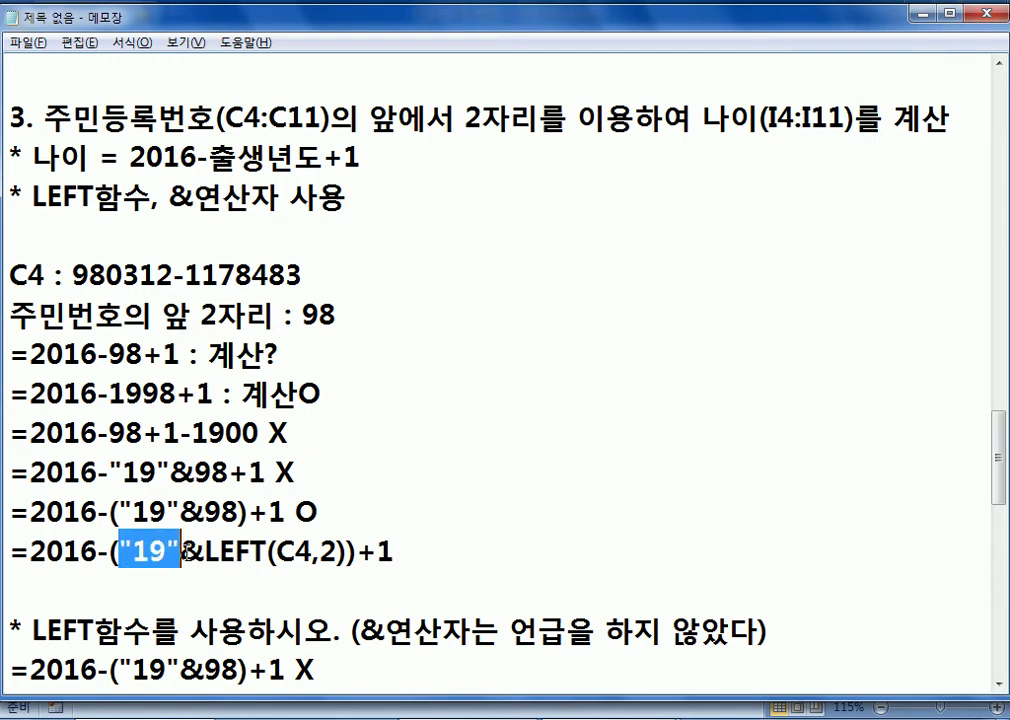
scroll(190, 600, "down", 2)
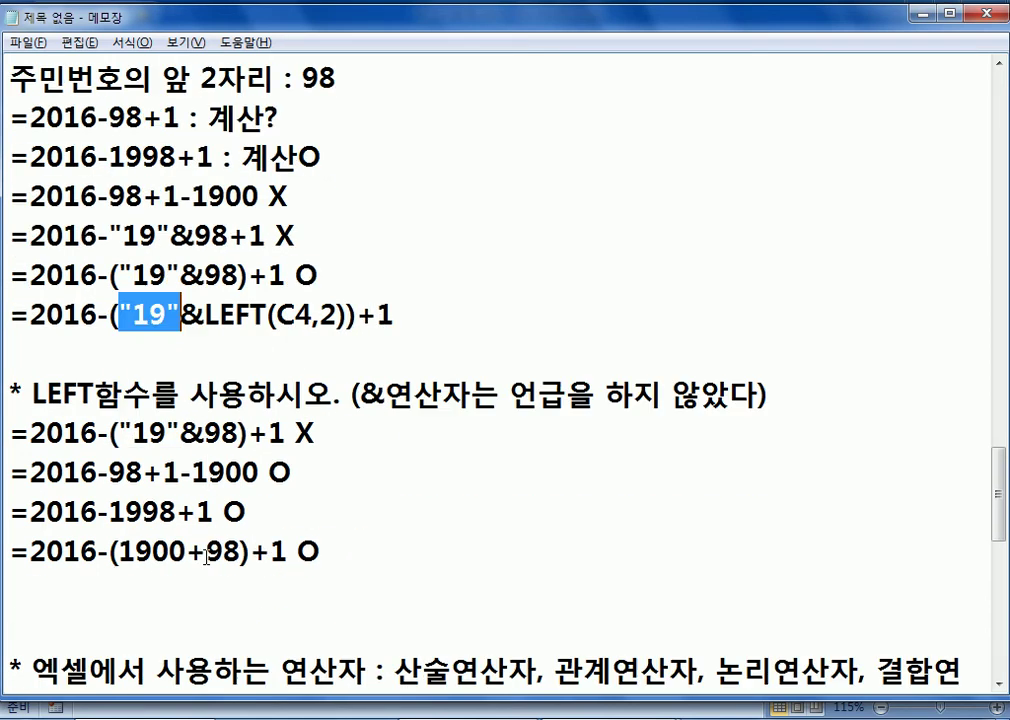
left_click_drag(361, 396, 500, 398)
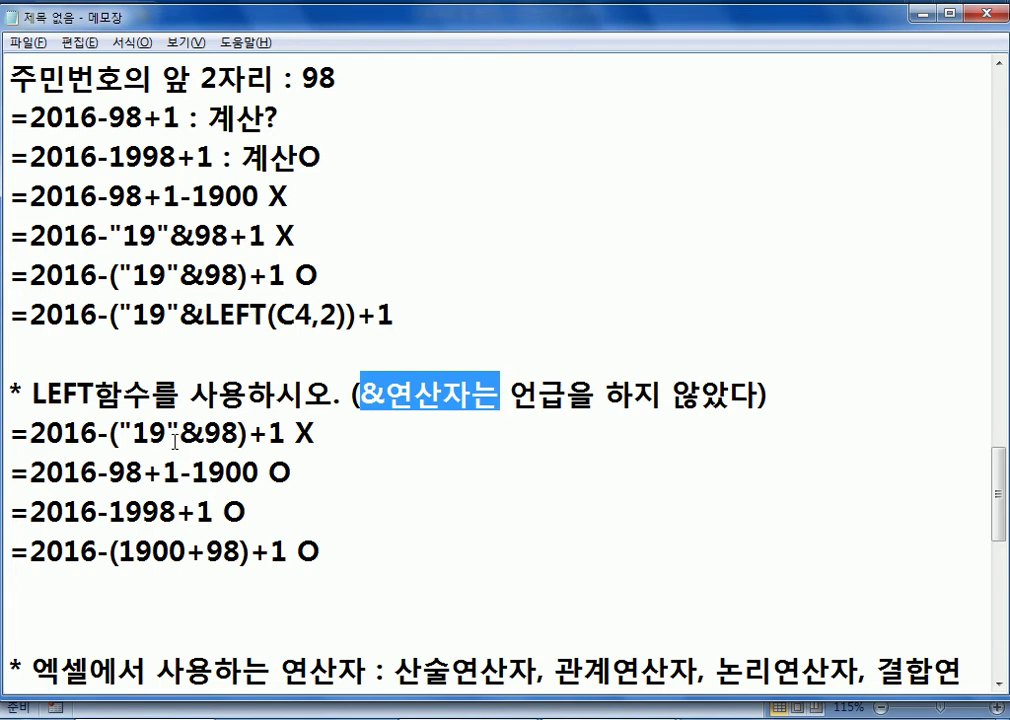
left_click_drag(180, 433, 203, 433)
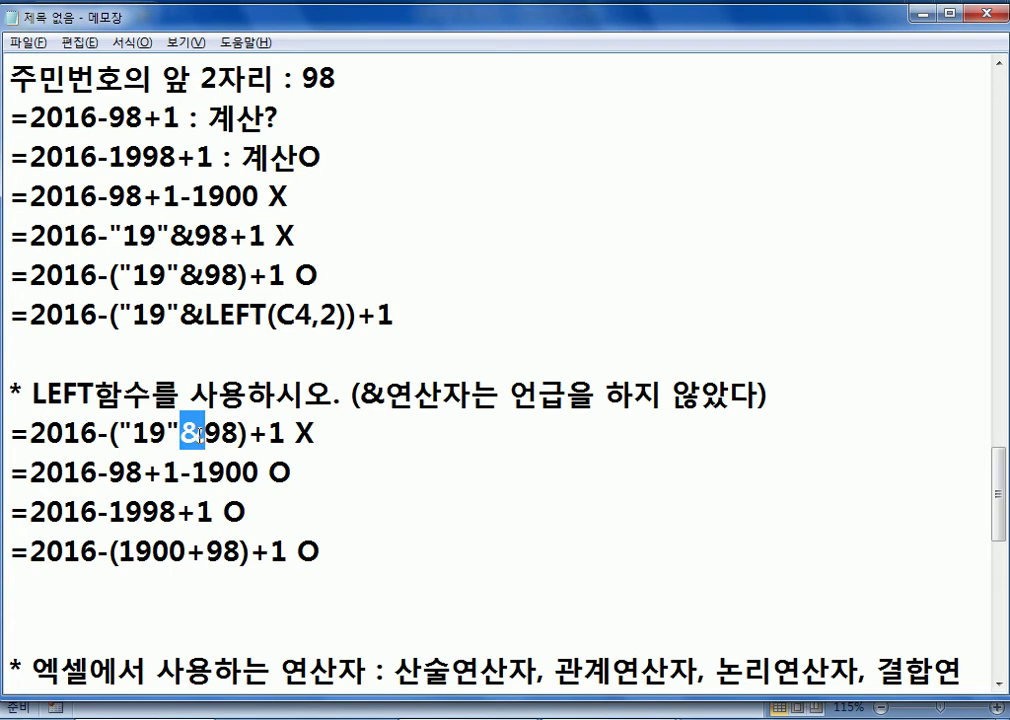
Move the line =2016-1998+1 O above =2016-98+1-1900 O
left_click_drag(31, 512, 250, 514)
left_click(228, 478)
key("Down")
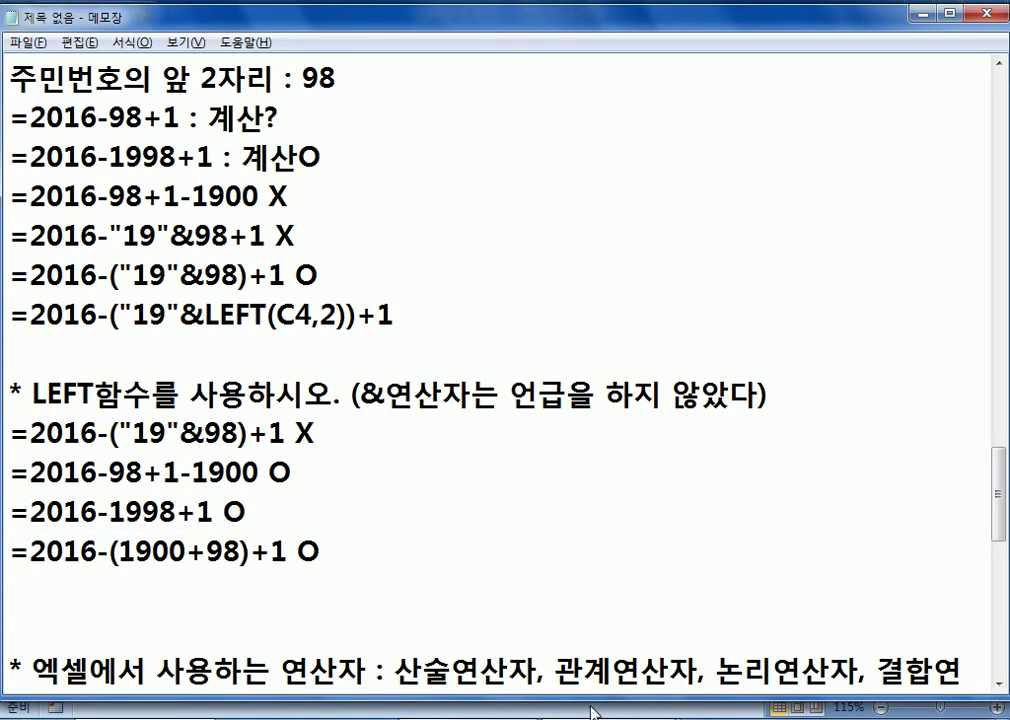
key("shift+Down")
key("ctrl+x")
key("Up")
key("ctrl+v")
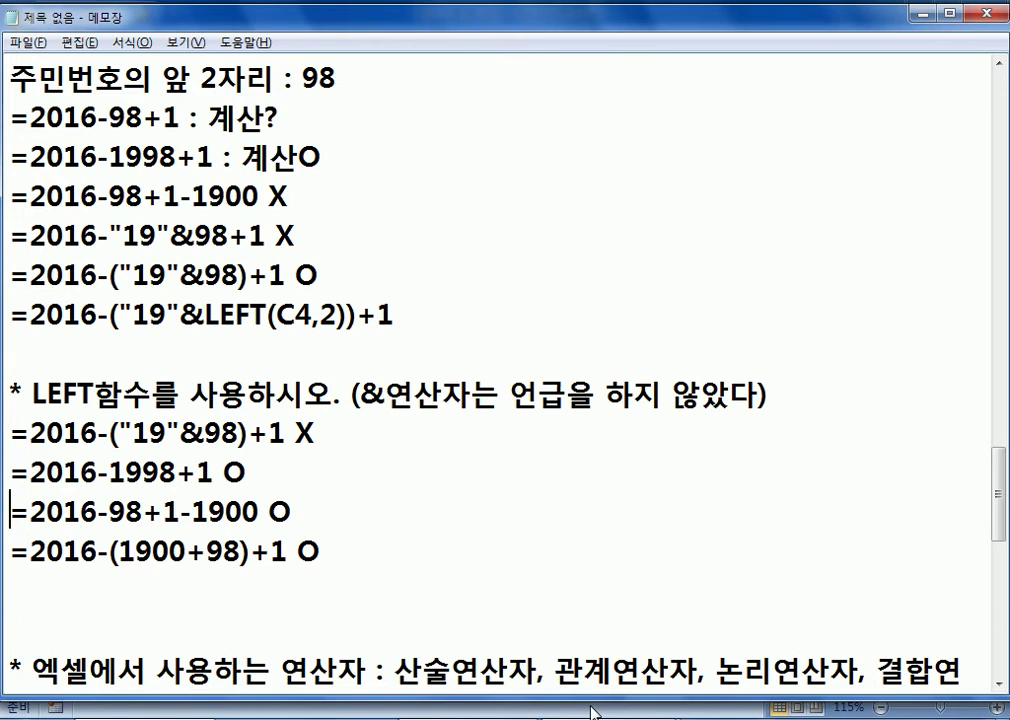
Add the line =2016-(1900+LEFT(C4,2))+1 below =2016-(1900+98)+1 O
scroll(500, 380, "up", 3)
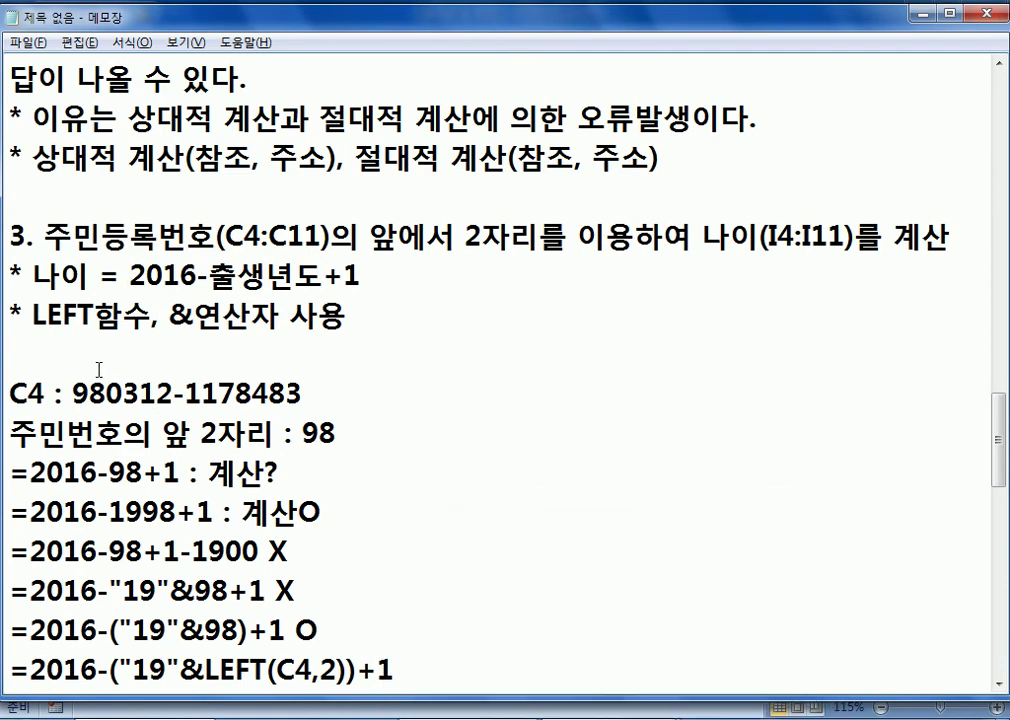
left_click_drag(72, 393, 107, 393)
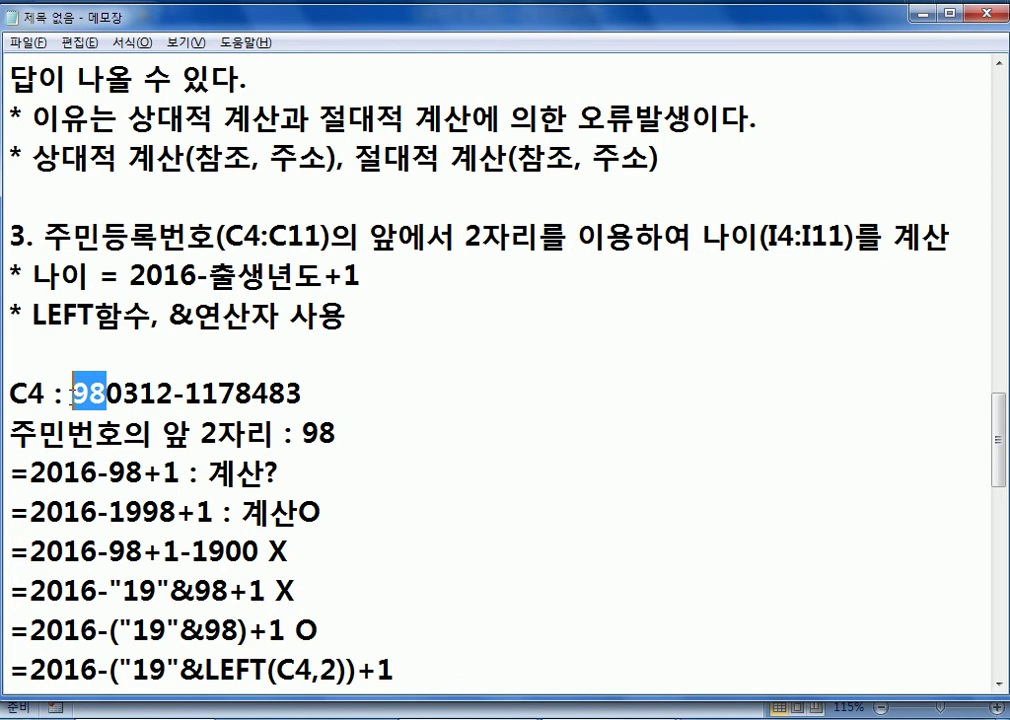
scroll(81, 393, "down", 3)
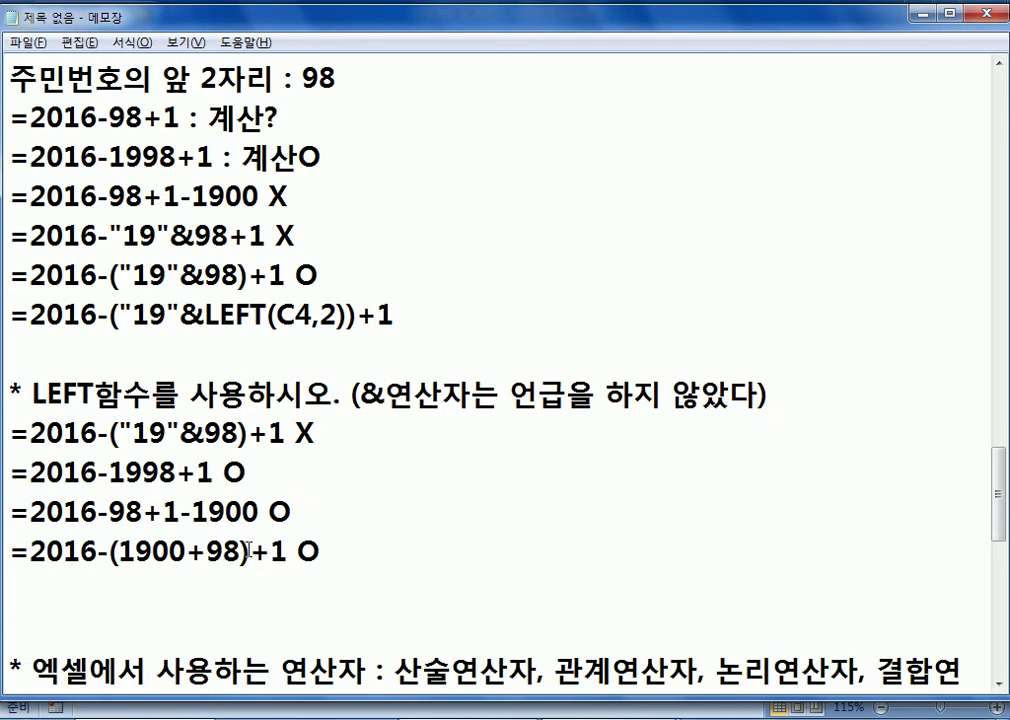
left_click(385, 565)
key("Return")
type("=2016-")
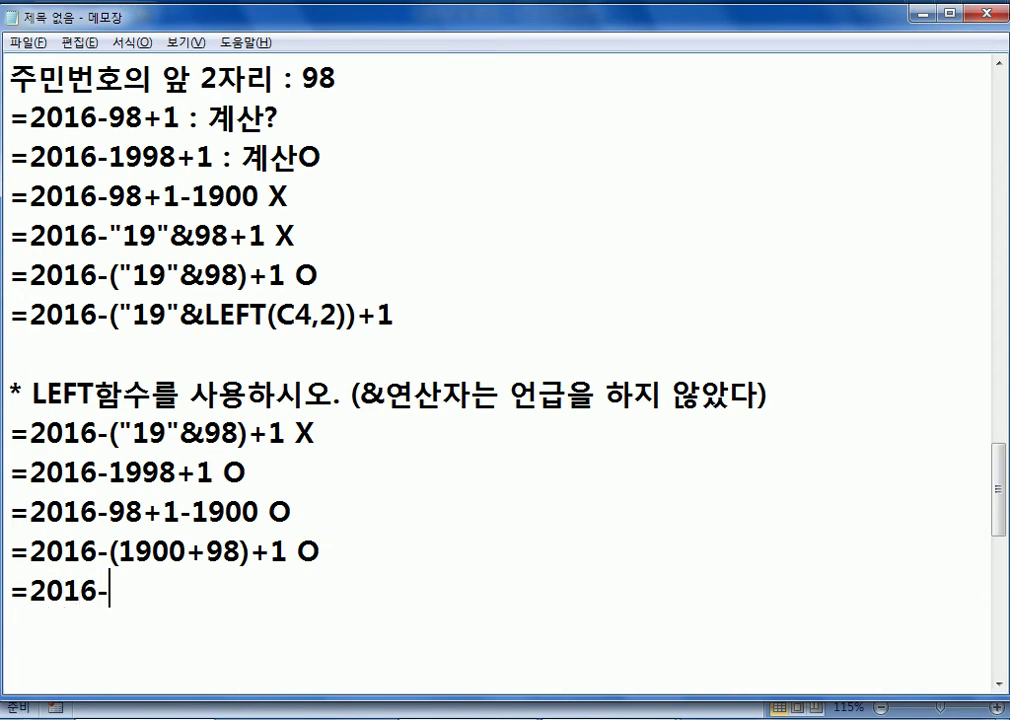
type("(19")
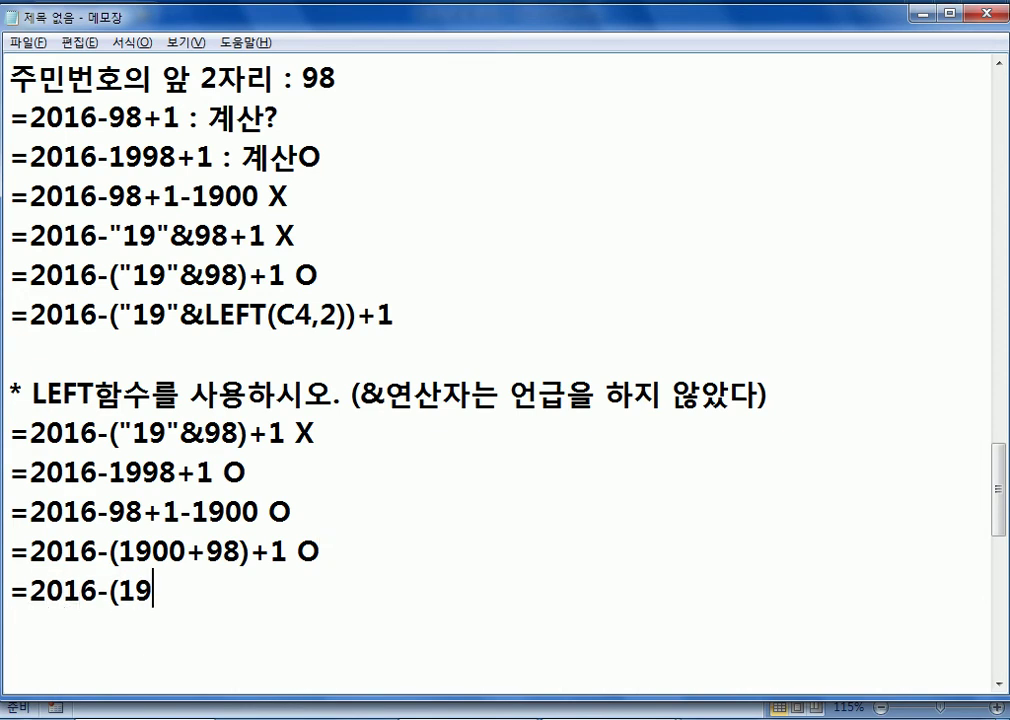
type("00+LEFT(")
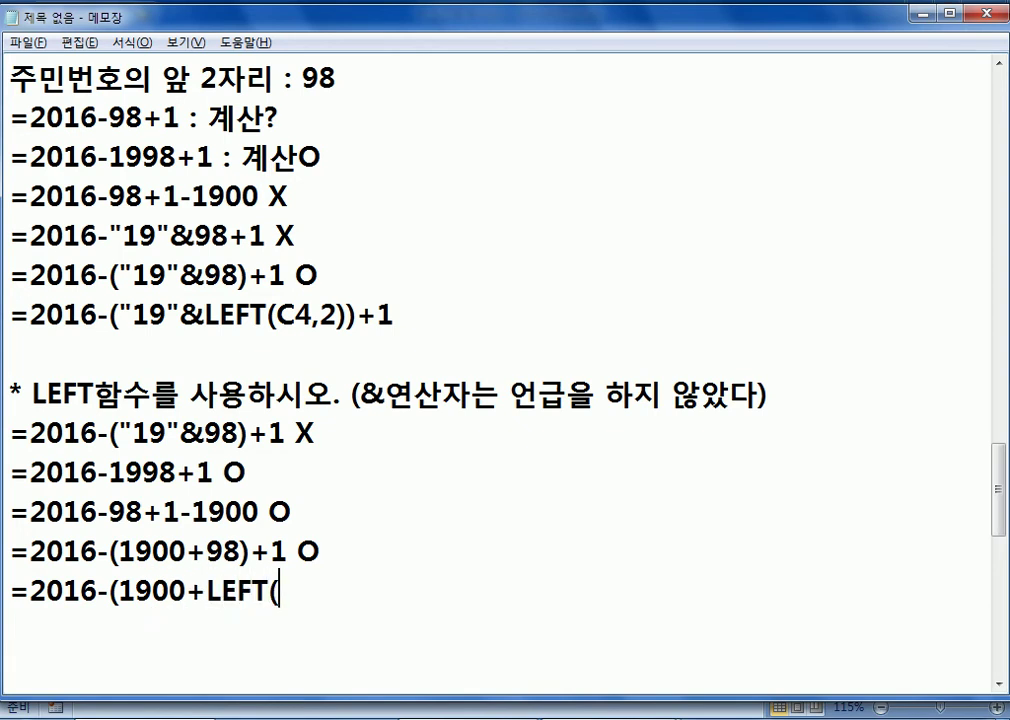
type("C4,2)")
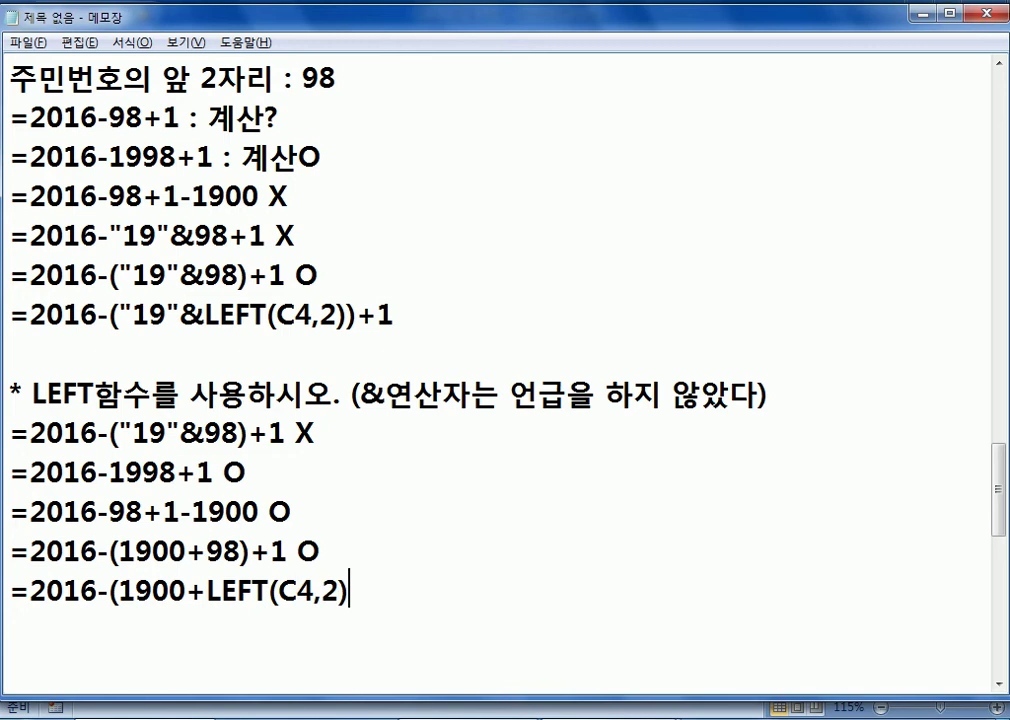
type(")+1")
Add the line =2016-LEFT(C4,2)+1-1900 below the 1900+LEFT formula
key("Return")
type("=2016-LEFT(C4,2)+1-1900")
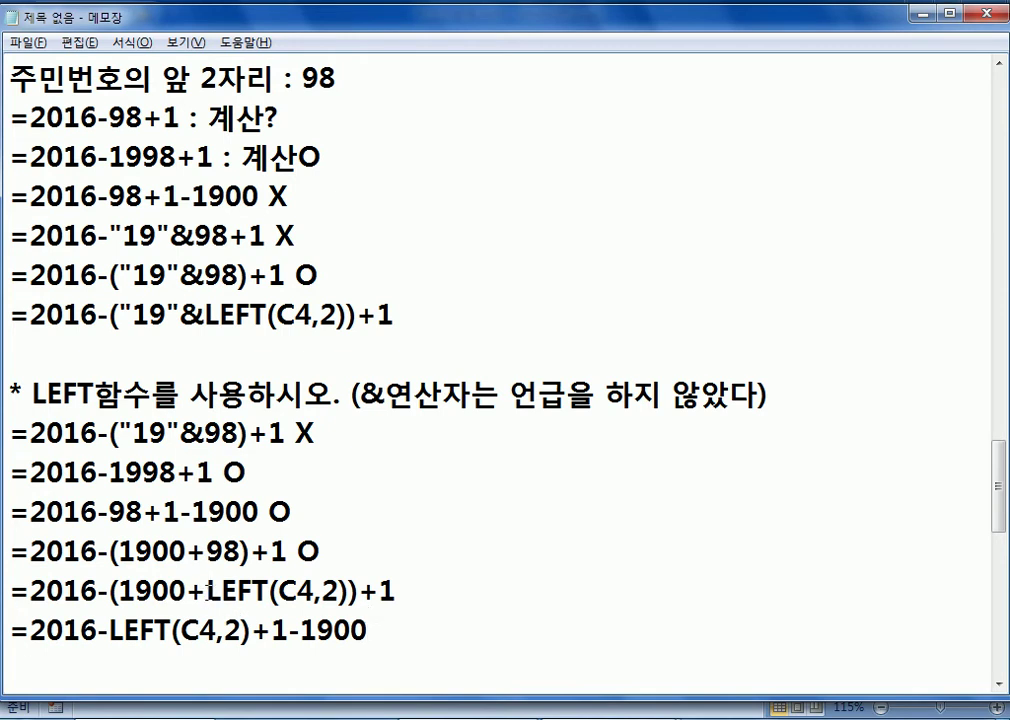
left_click_drag(206, 590, 189, 590)
left_click(367, 632)
Mark the last two LEFT formulas with an O and delete one of the blank lines beneath them
scroll(394, 633, "down", 1)
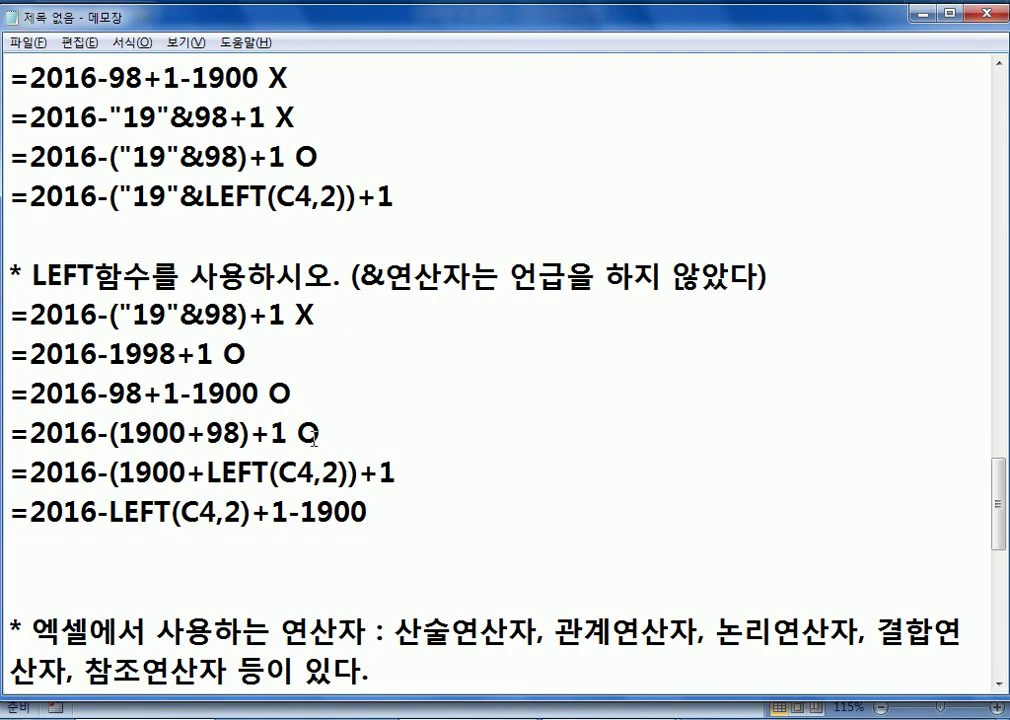
left_click(462, 462)
type("O")
left_click(672, 530)
type("O")
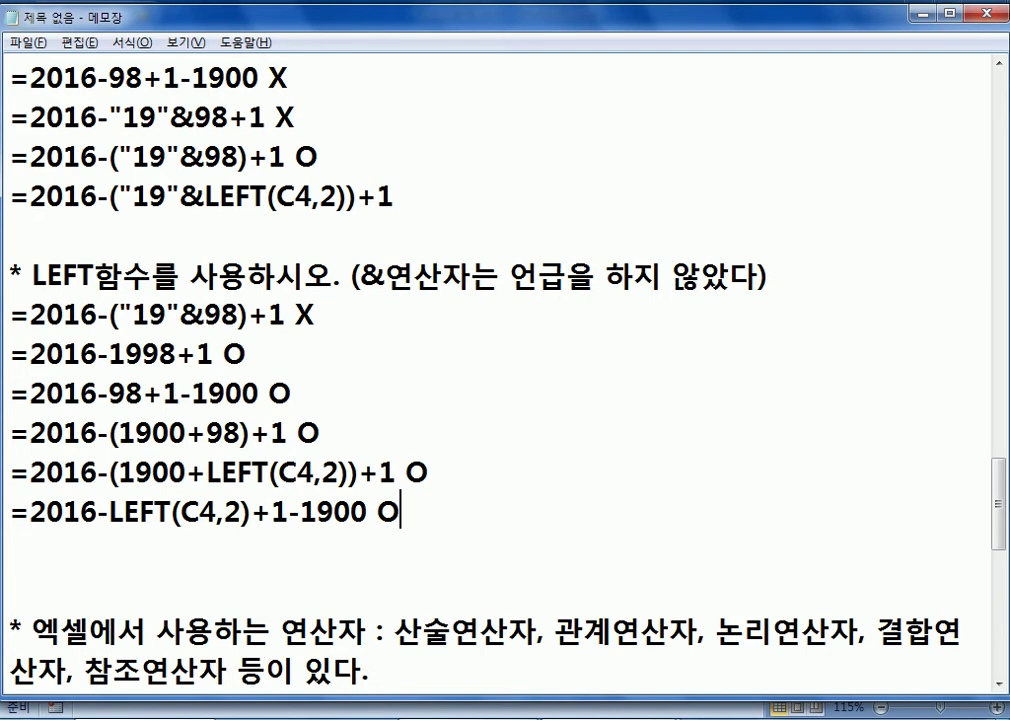
left_click(437, 550)
key("Delete")
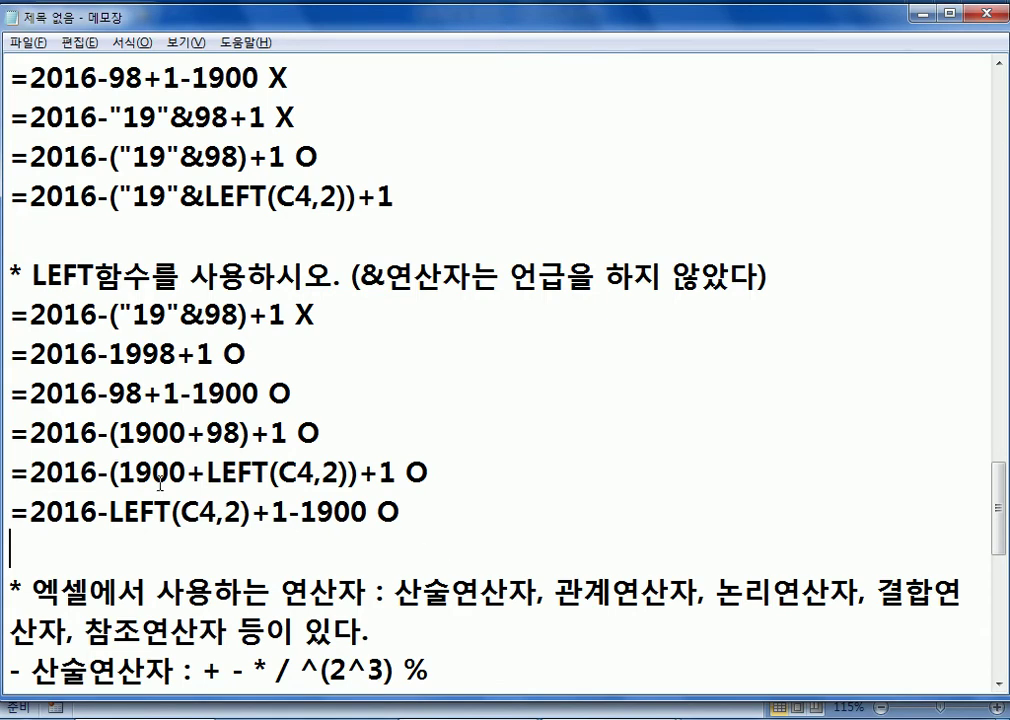
Switch to the Excel worksheet, enter =2016-("19"&LEFT(C4,2))+1 in I4 and fill it down to I11
scroll(165, 480, "down", 4)
key("alt+Tab")
left_click(848, 191)
type("=ㅣㄷㄽ")
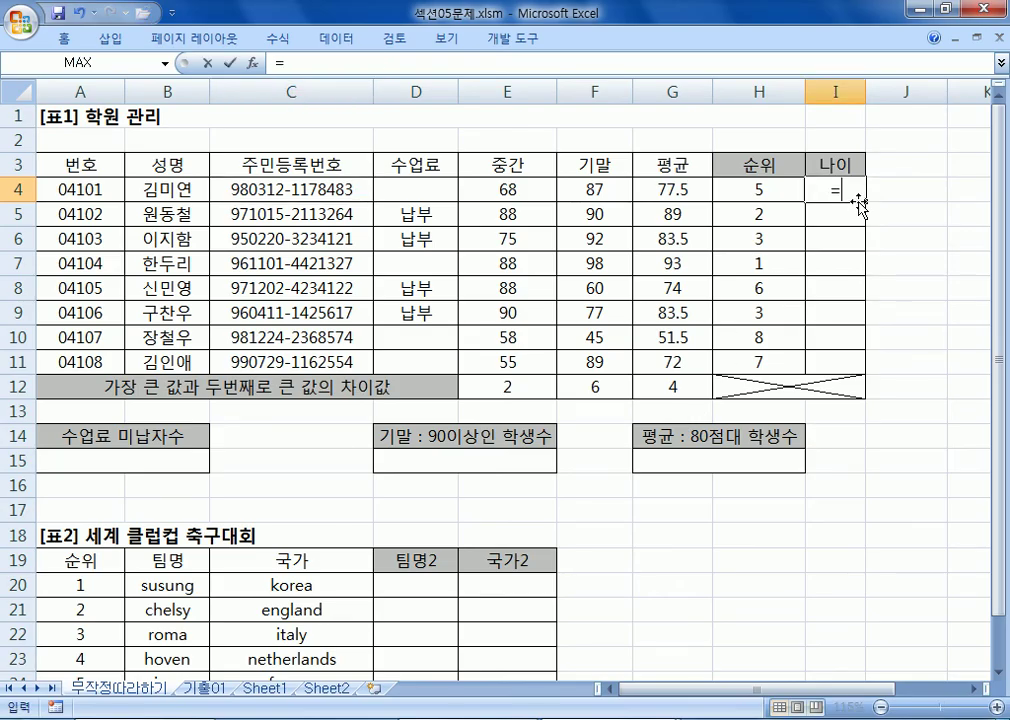
key("BackSpace")
key("BackSpace")
key("BackSpace")
key("BackSpace")
type("2016-")
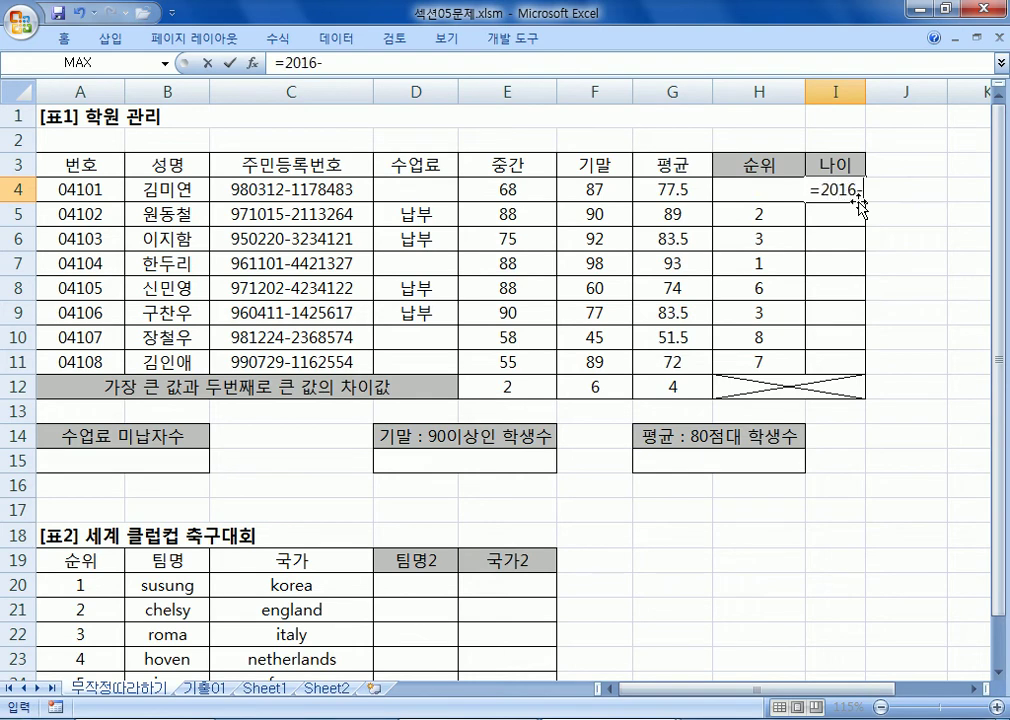
type("(\"19")
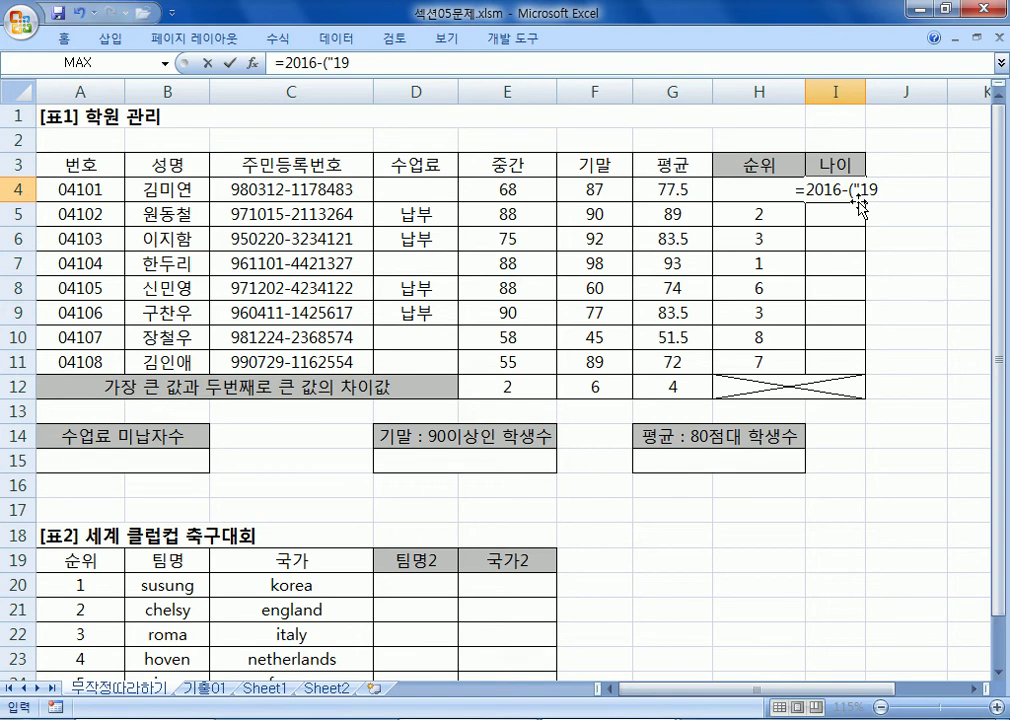
type("\"&")
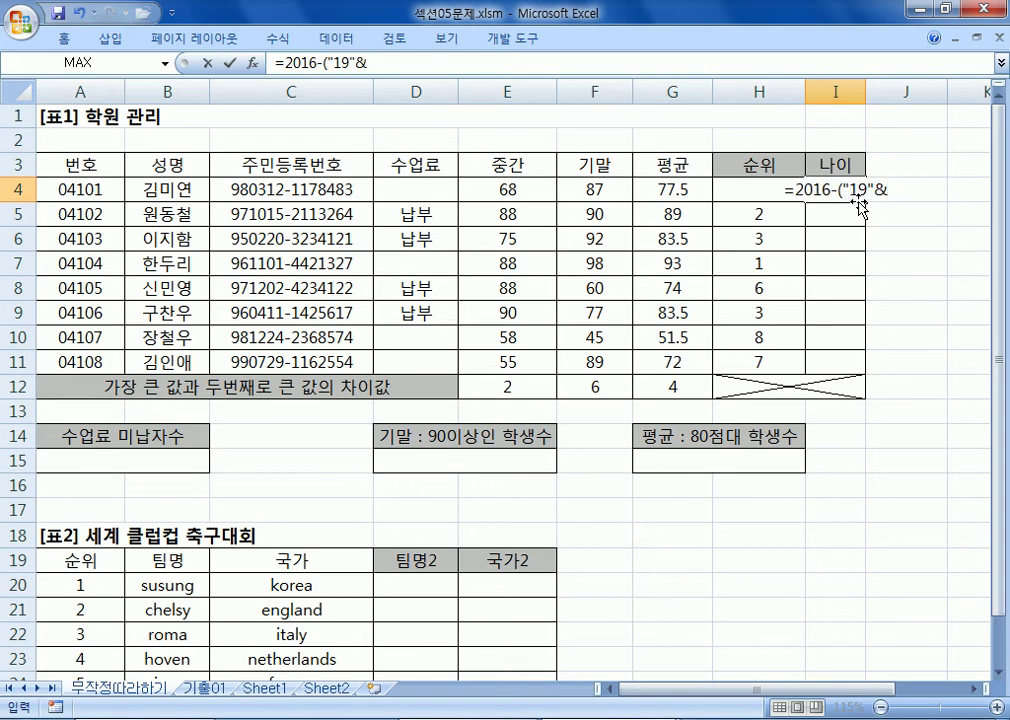
type("left(")
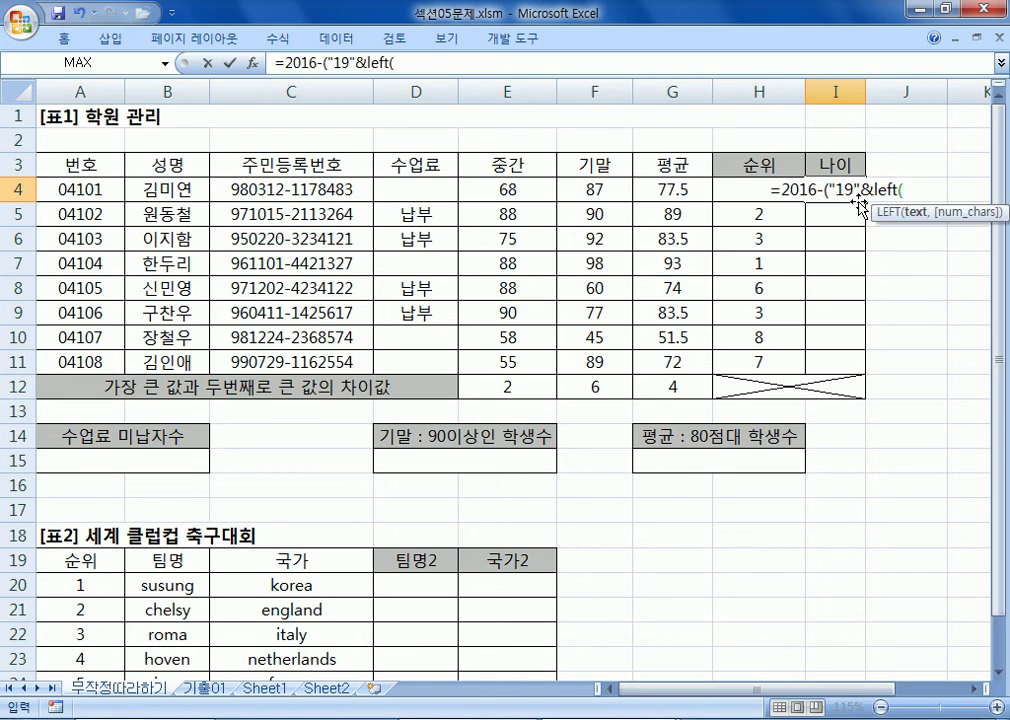
key("Left")
key("Left")
key("Left")
key("Left")
key("Left")
key("Left")
type(",2))+1")
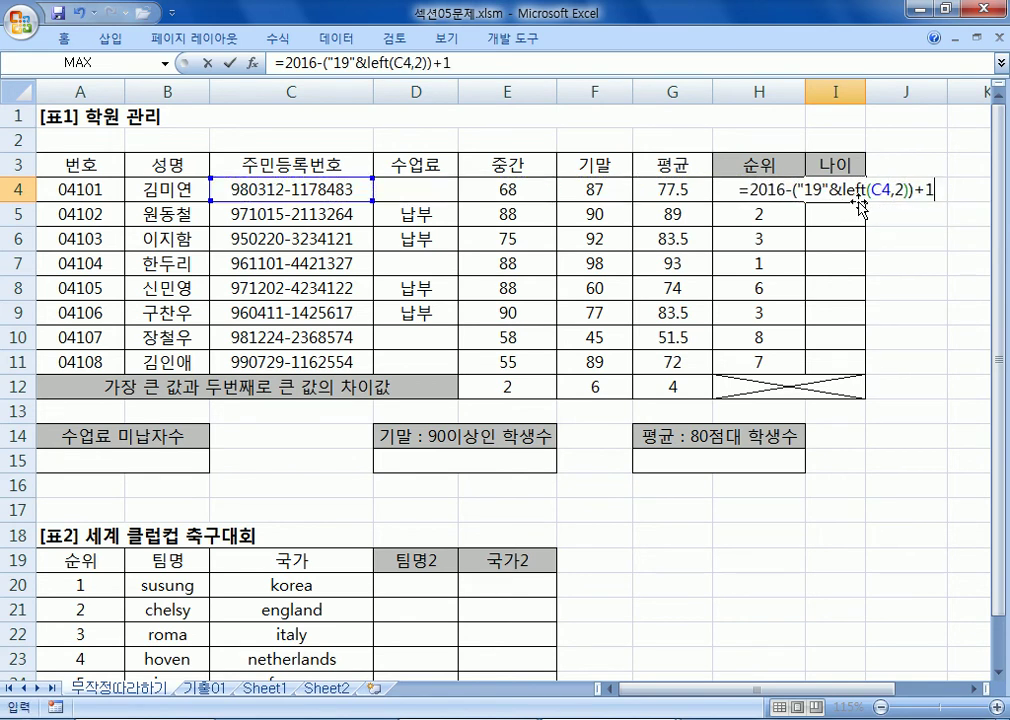
key("Return")
key("Up")
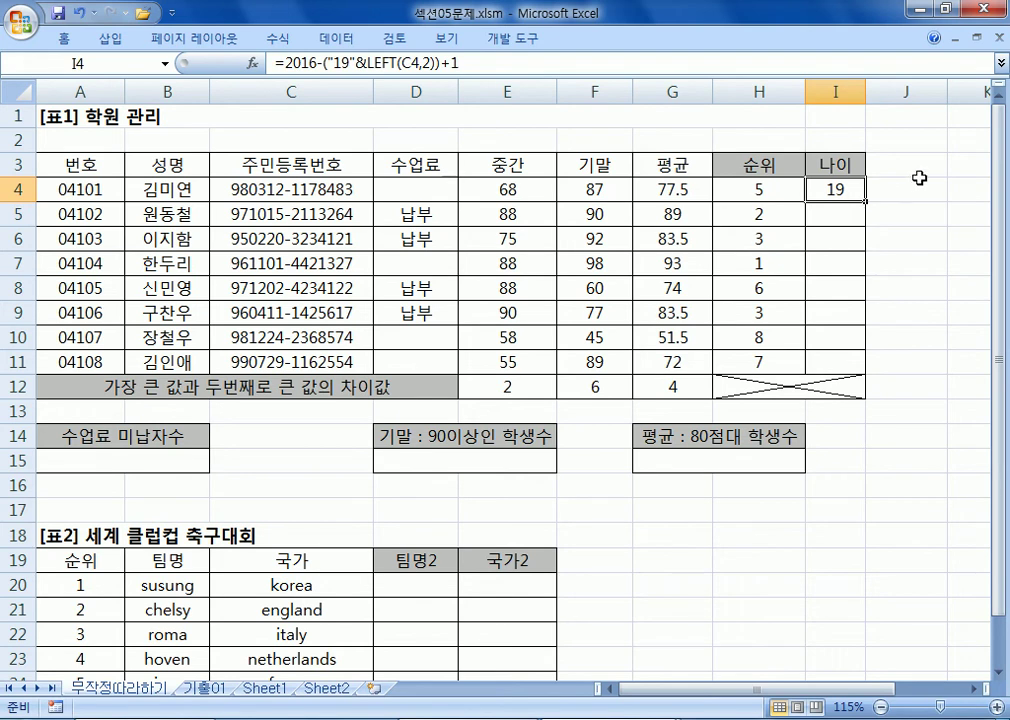
left_click_drag(862, 201, 878, 368)
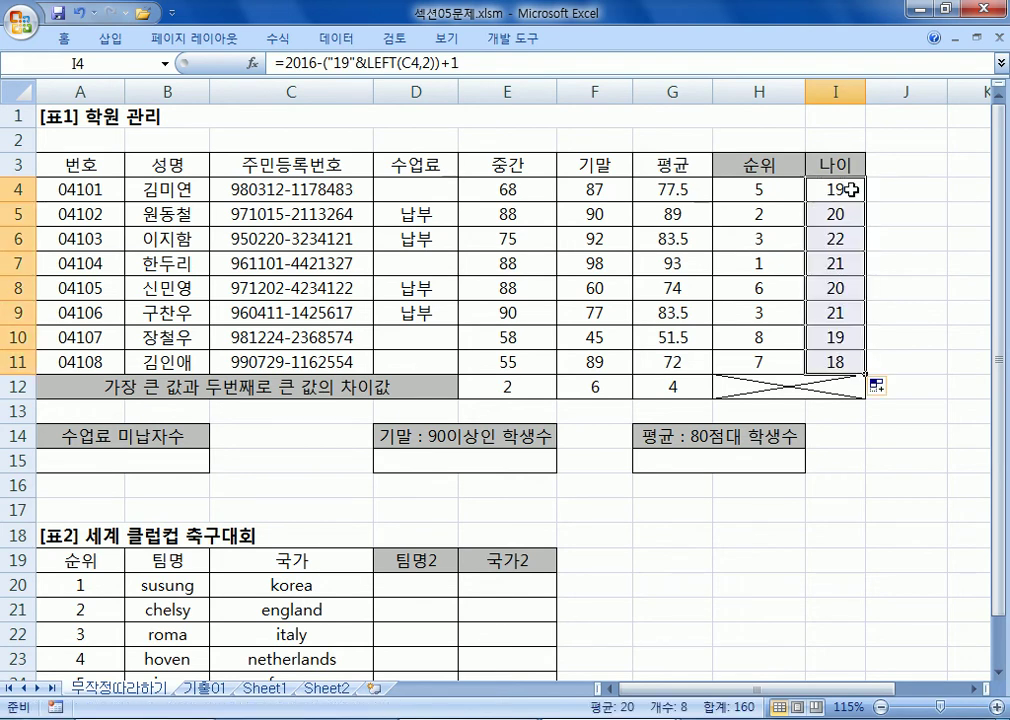
Compare the age formula in I4 with the notes in Notepad, checking the parentheses around "19"&LEFT(C4,2)
key("F2")
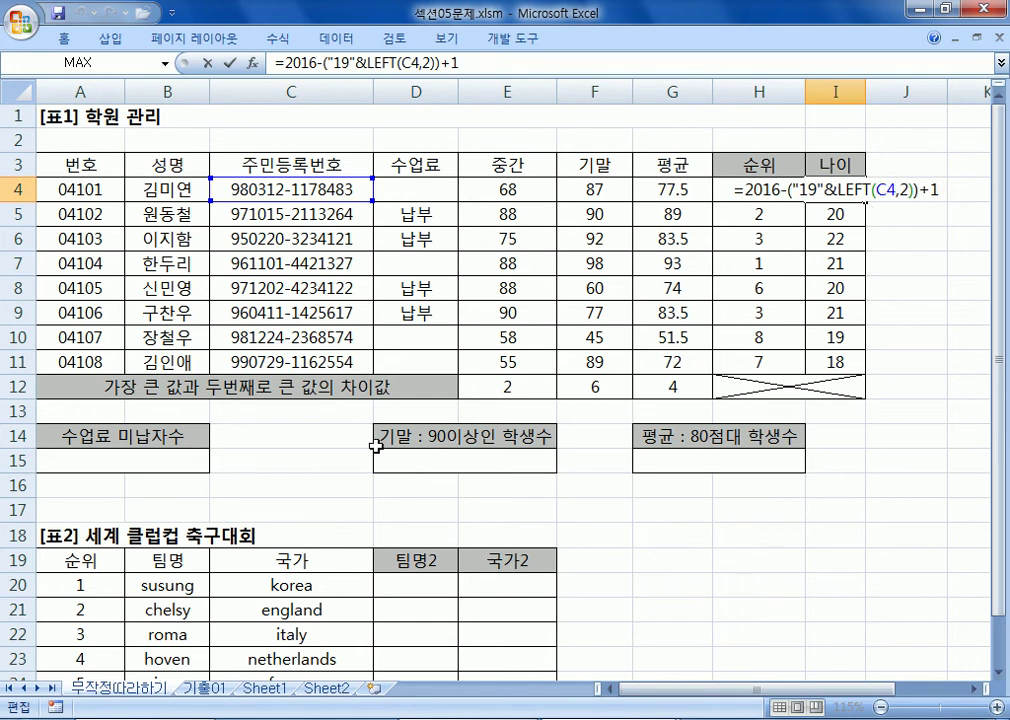
key("alt+Tab")
scroll(411, 249, "up", 6)
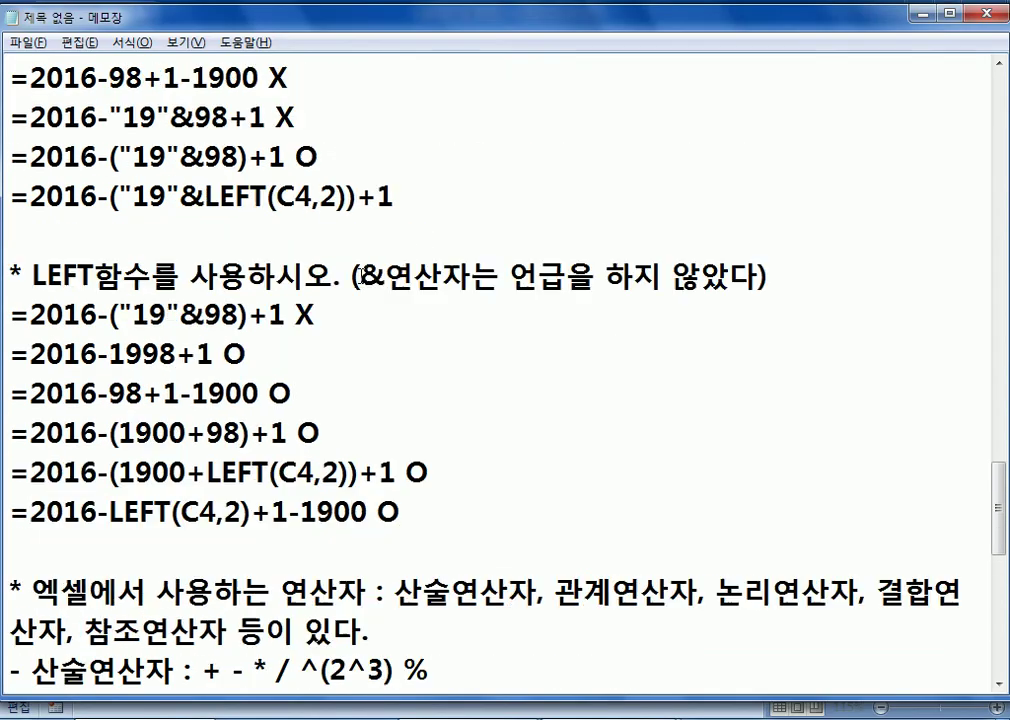
left_click_drag(398, 316, 7, 309)
left_click(23, 338)
key("alt+Tab")
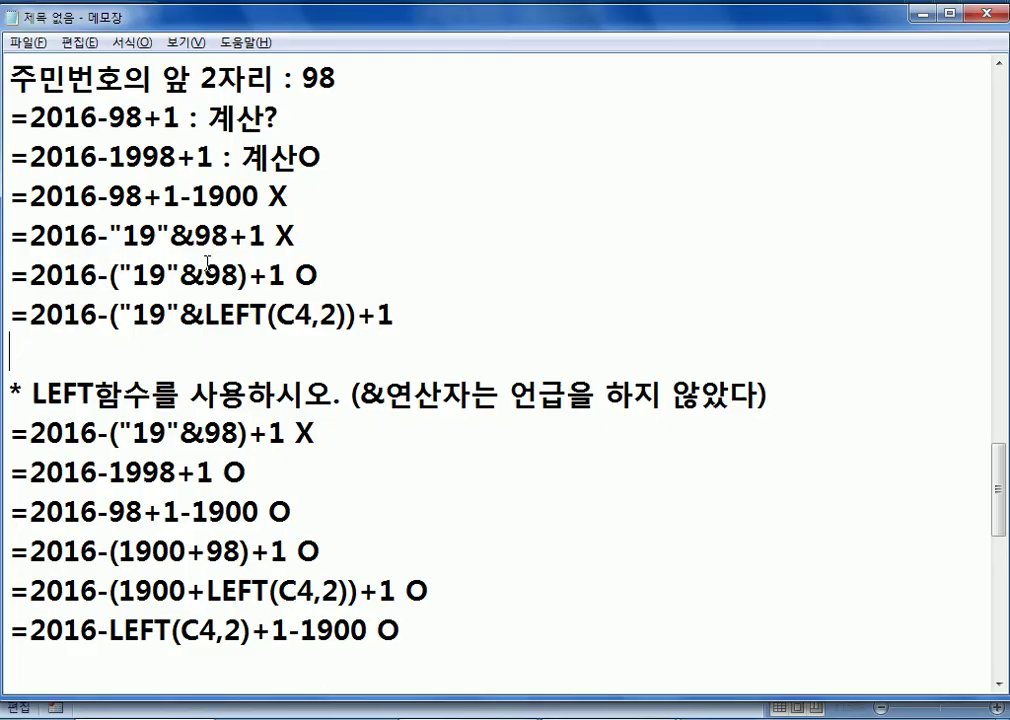
key("alt+Tab")
left_click_drag(109, 316, 121, 316)
left_click_drag(357, 316, 346, 316)
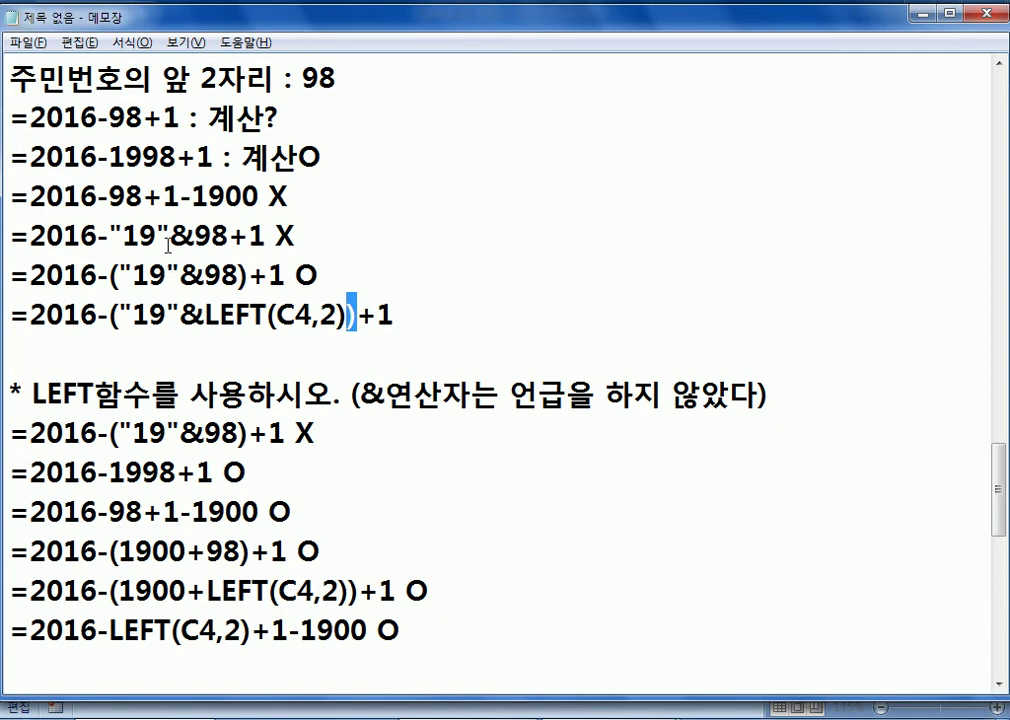
Examine how "19"&98 is evaluated in =2016-"19"&98+1, comparing it with the I4 formula and the surrounding notes
left_click_drag(166, 236, 30, 236)
left_click_drag(194, 236, 265, 236)
left_click_drag(172, 236, 46, 236)
left_click_drag(172, 236, 194, 236)
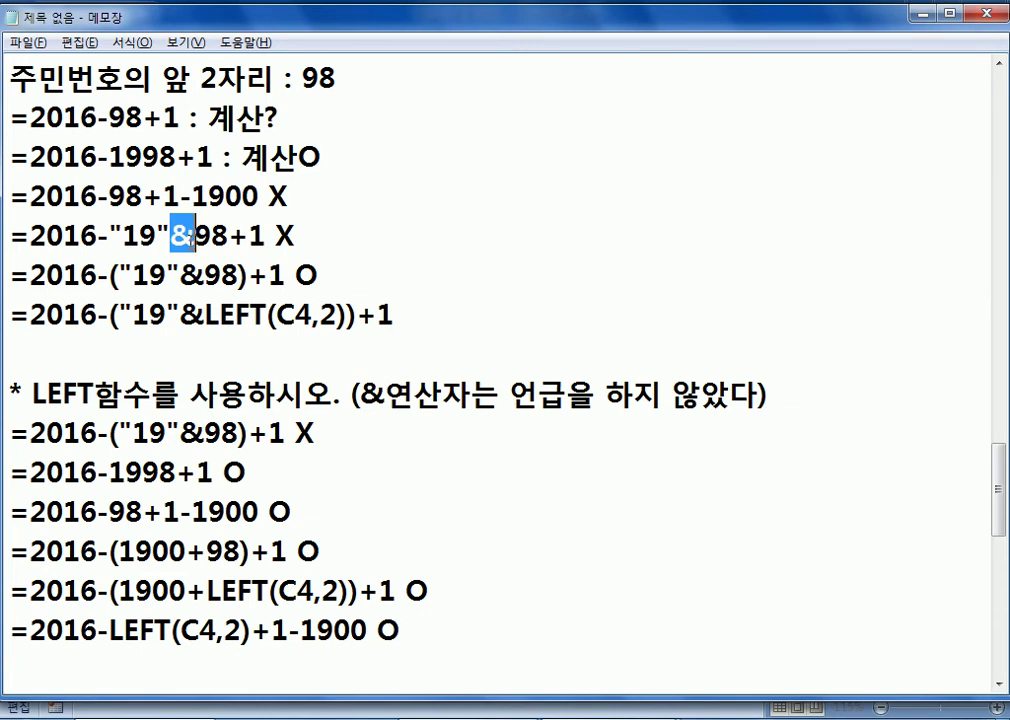
key("alt+Tab")
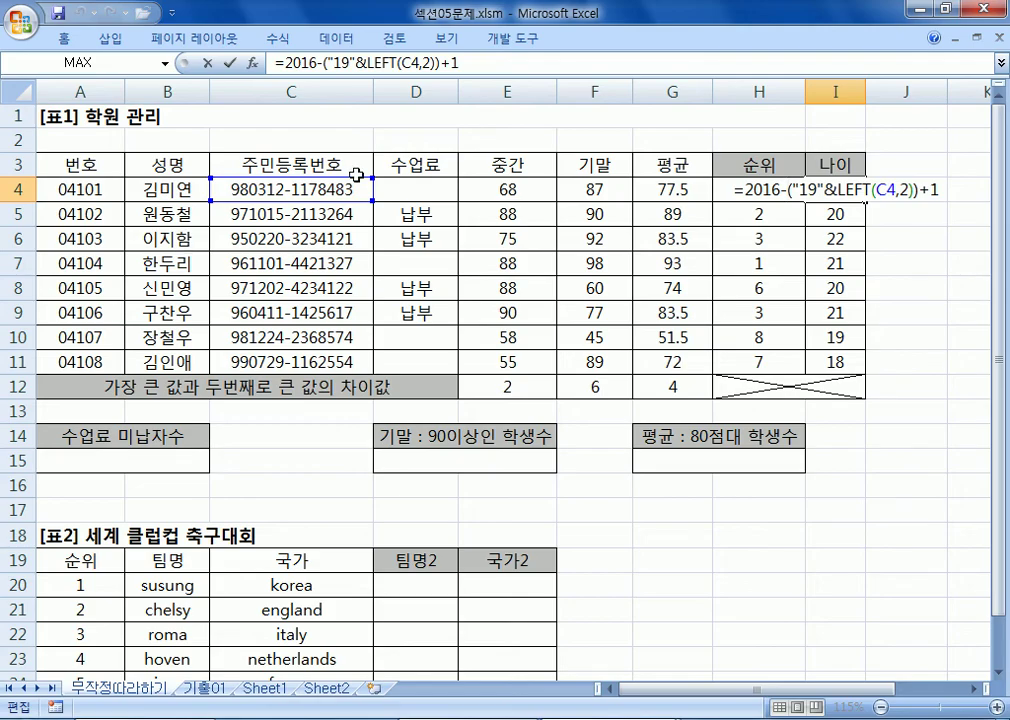
key("alt+Tab")
scroll(331, 361, "up", 3)
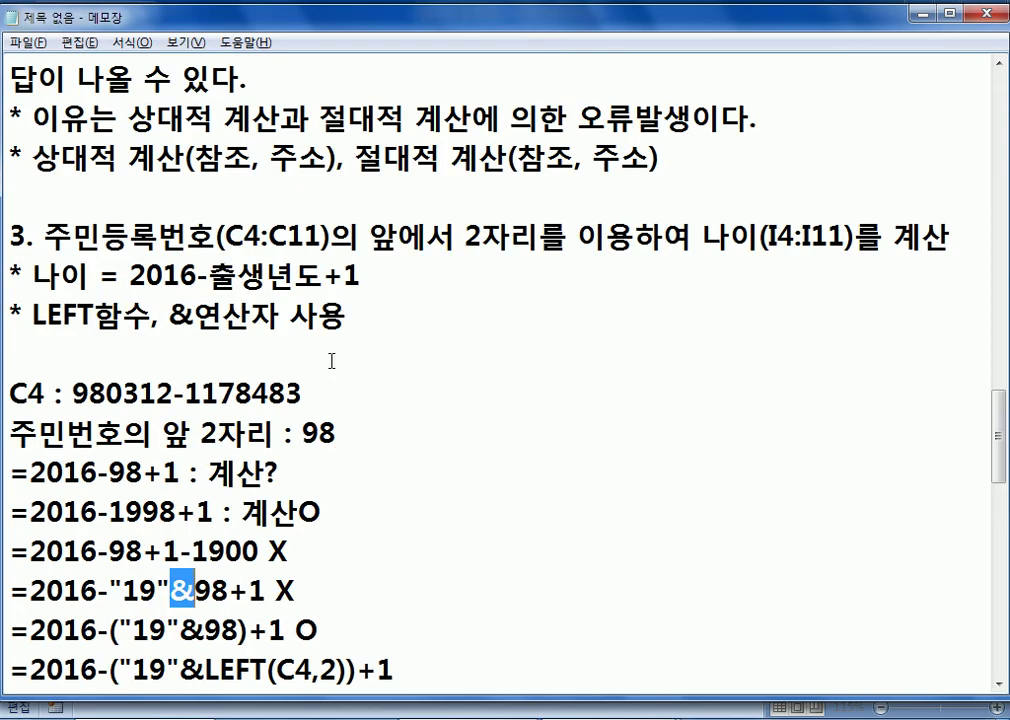
scroll(331, 361, "up", 2)
scroll(331, 357, "up", 1)
scroll(331, 361, "down", 3)
scroll(331, 365, "down", 6)
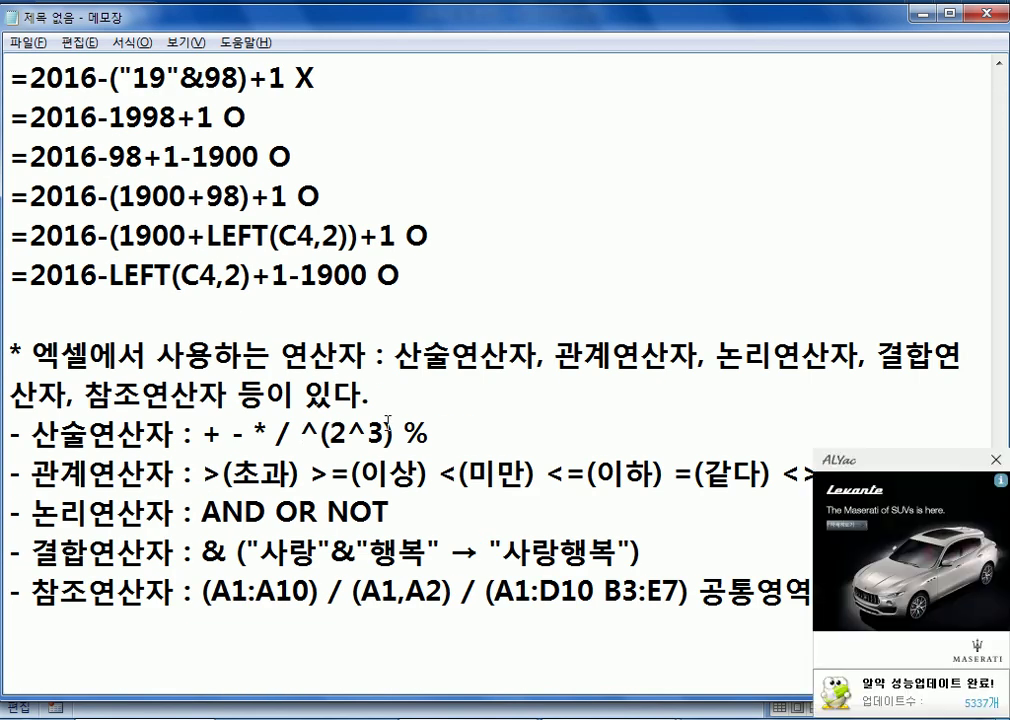
scroll(1004, 490, "up", 2)
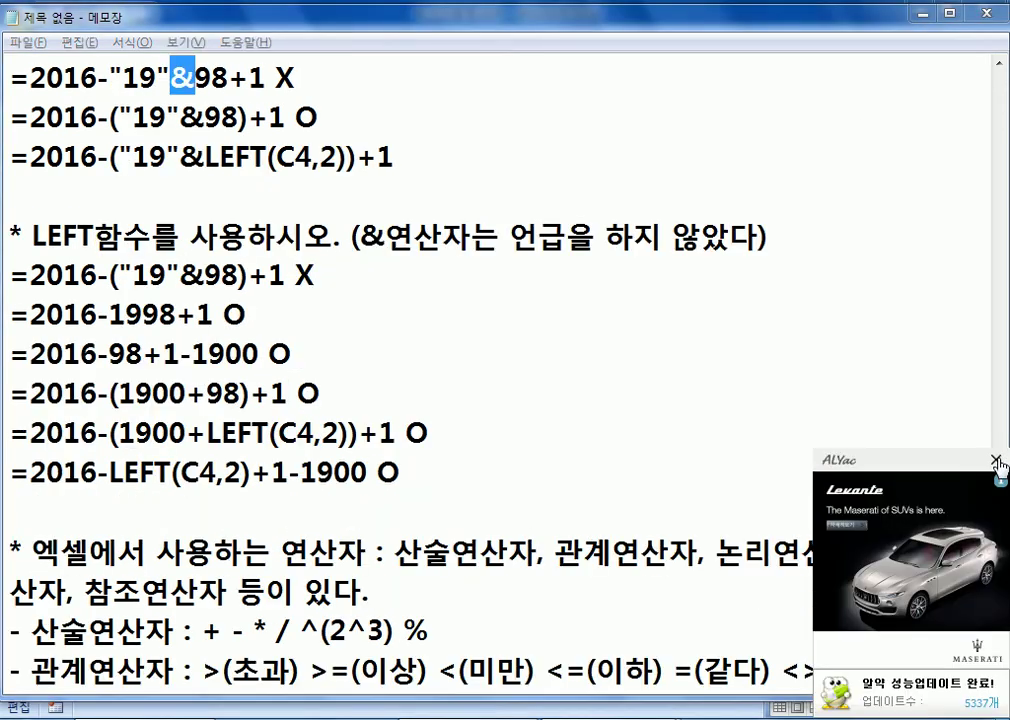
Place the cursor two lines below the operator notes, and switch to Excel to cancel the edit of I4
left_click(416, 408)
scroll(416, 408, "down", 3)
left_click(309, 480)
left_click(300, 509)
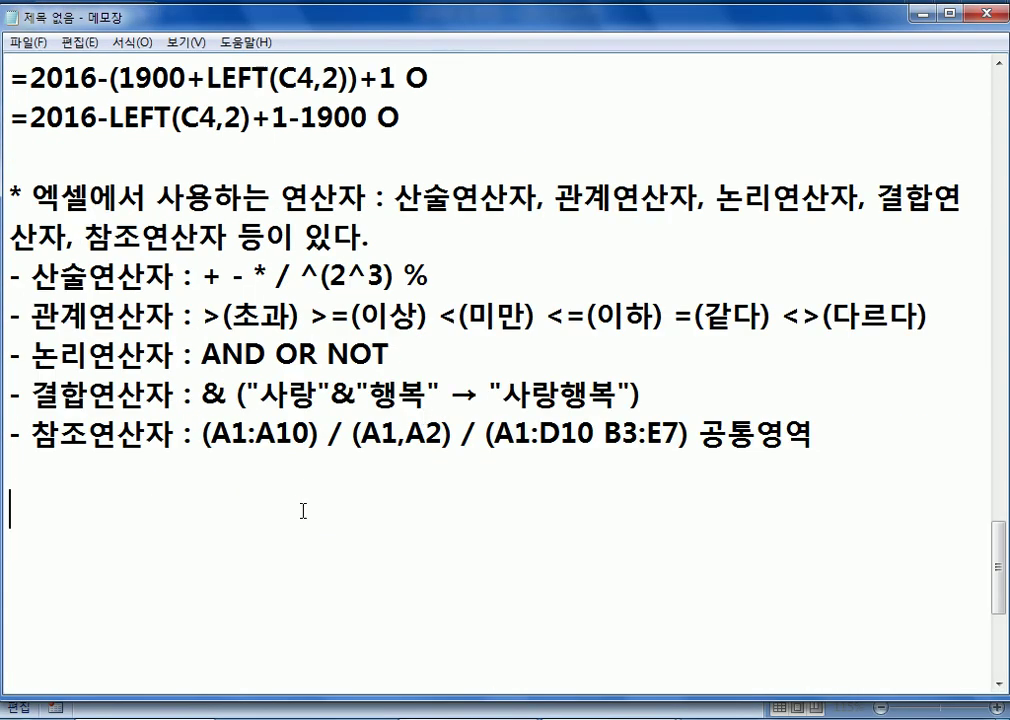
key("alt")
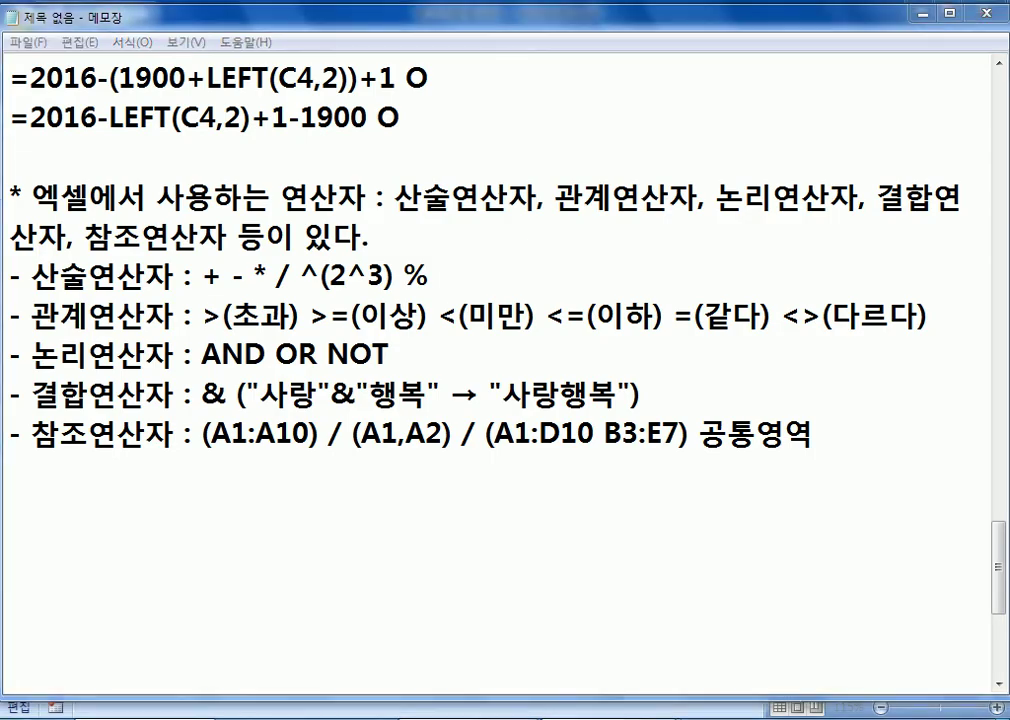
left_click(701, 690)
left_click(922, 265)
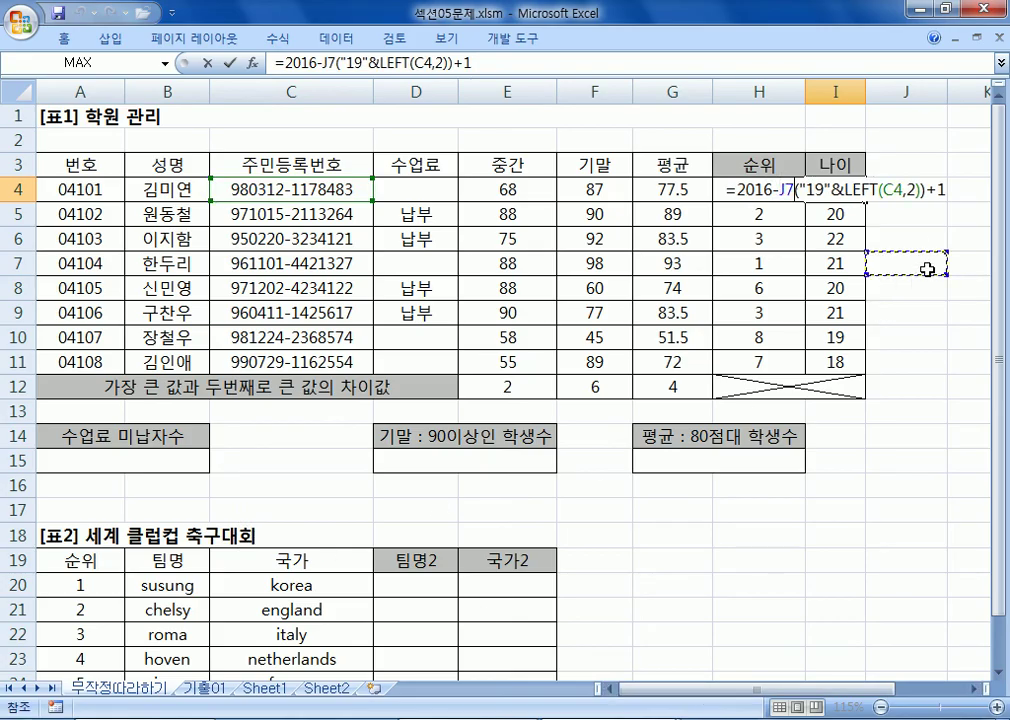
key("Escape")
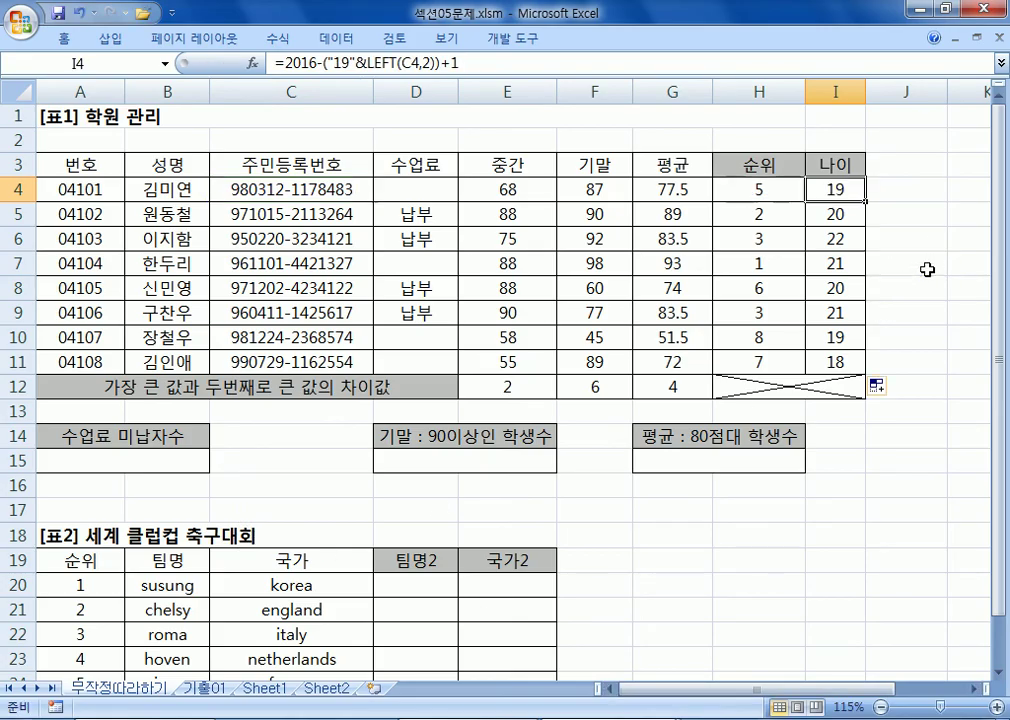
Look over the 수업료 미납자수 cell and the 주민등록번호 values in C4:C11, comparing them with the table on the 기출01 sheet
left_click(78, 462)
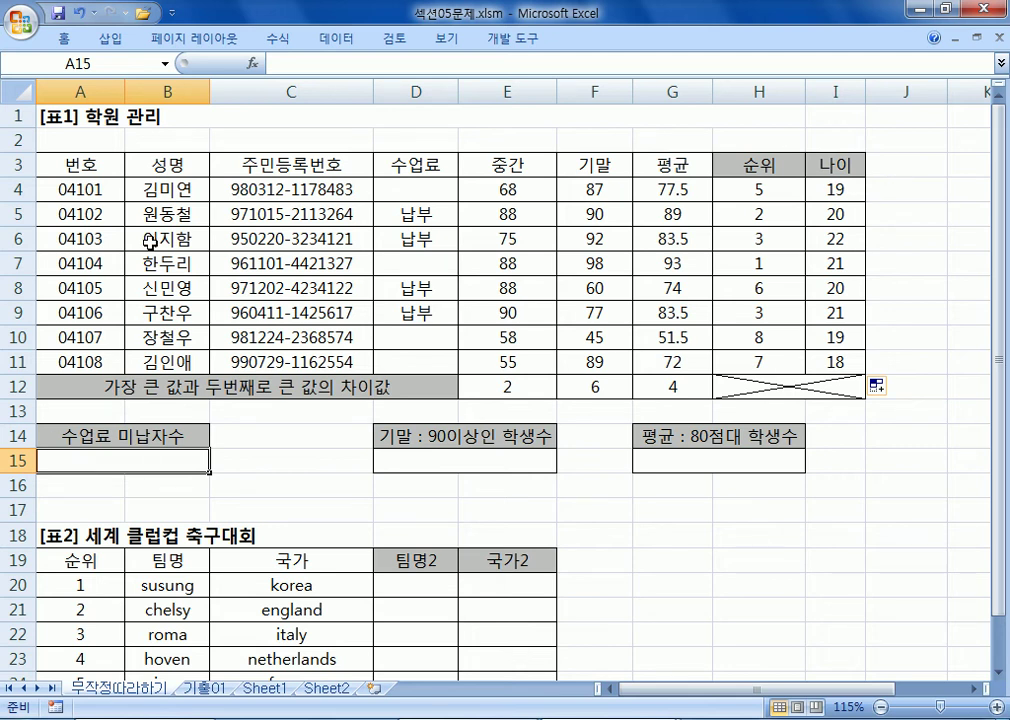
left_click_drag(240, 188, 258, 361)
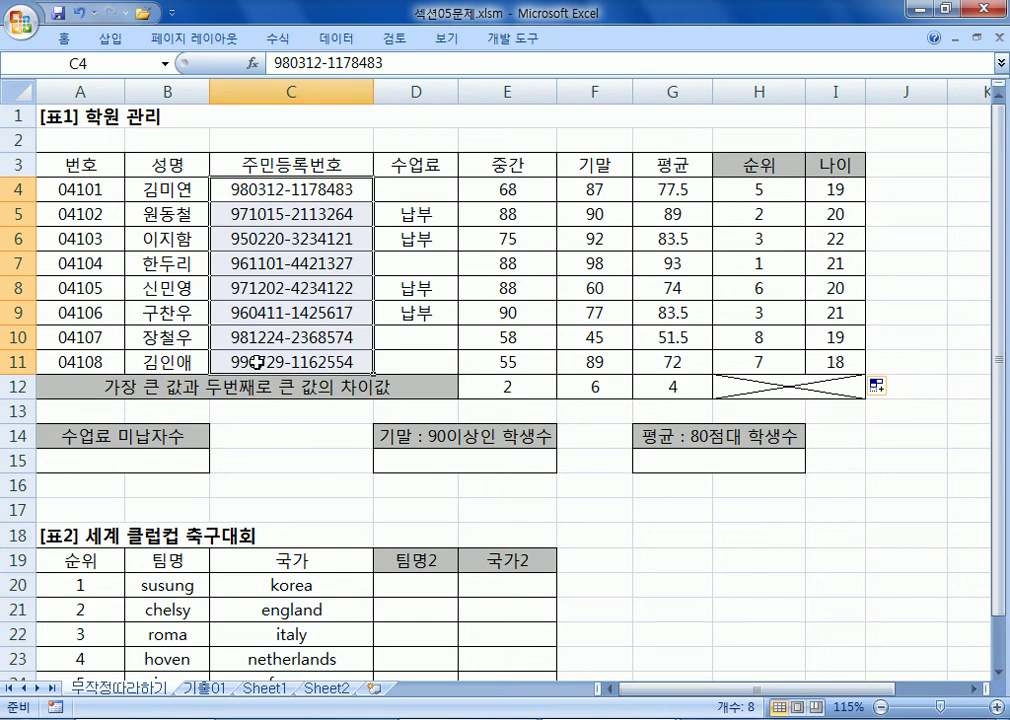
left_click(208, 689)
left_click(70, 180)
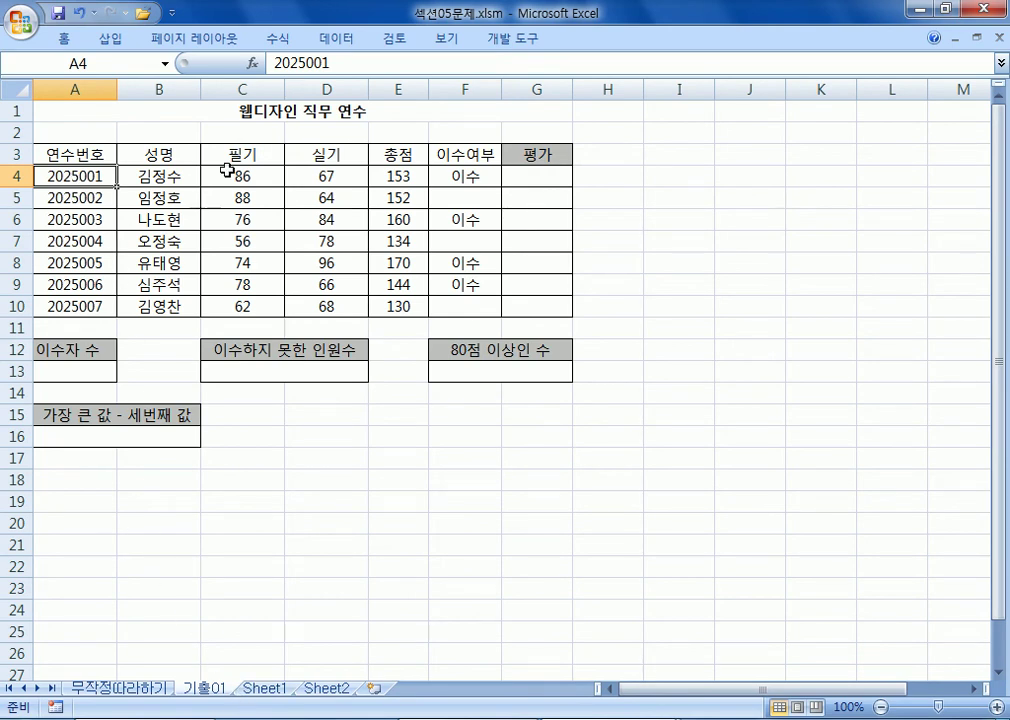
left_click(135, 690)
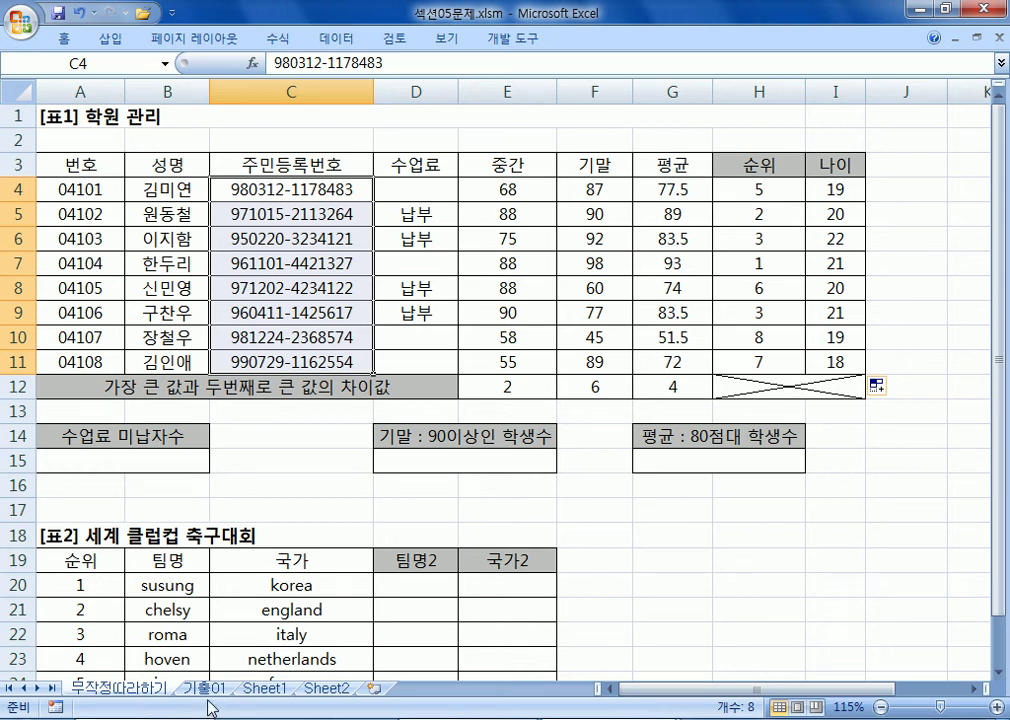
left_click(205, 688)
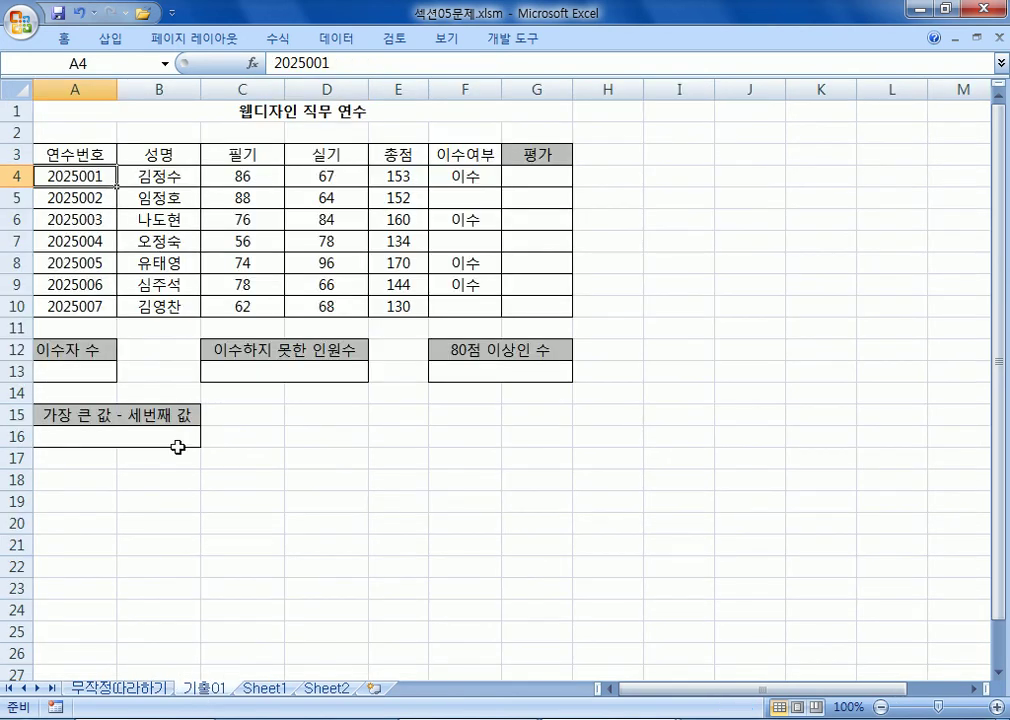
left_click(208, 542)
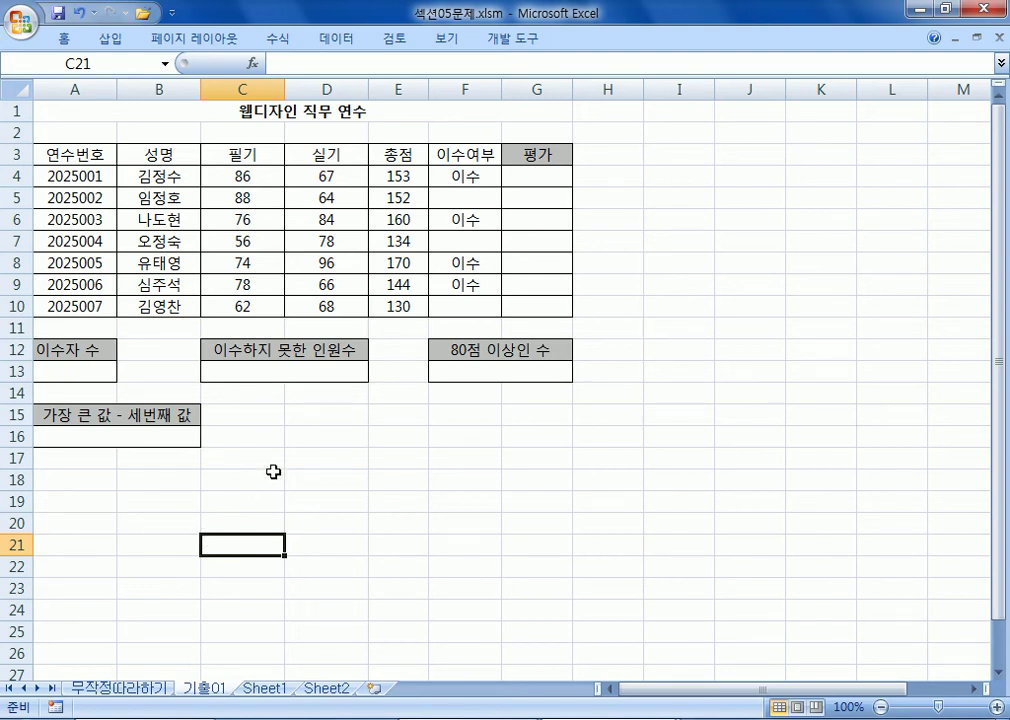
Switch to Notepad and copy the C4 sample 주민등록번호 line to the end of the notes, below the operator list
mouse_move(145, 719)
left_click(145, 630)
scroll(105, 175, "up", 5)
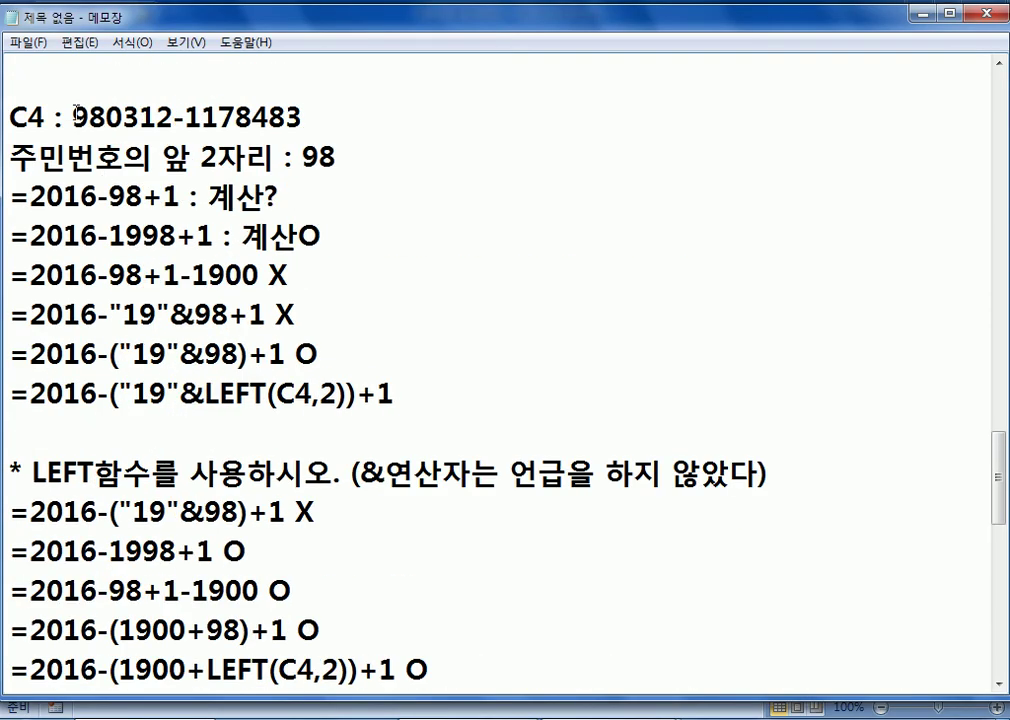
left_click(10, 116)
key("shift+End")
key("ctrl+c")
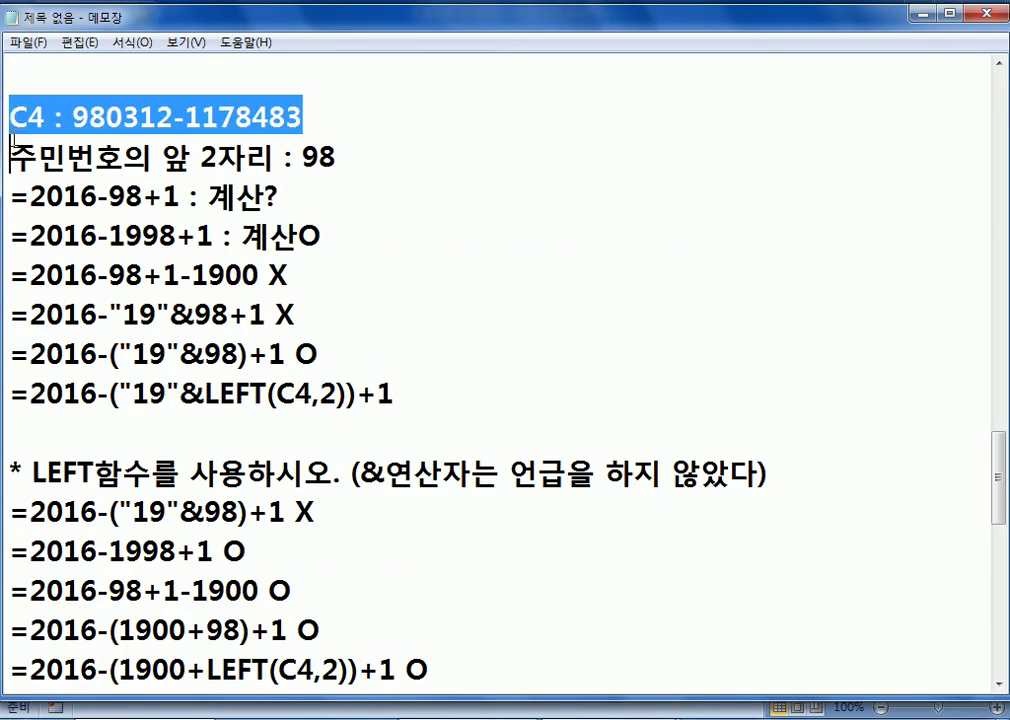
scroll(8, 437, "down", 2)
scroll(8, 437, "down", 3)
left_click(12, 512)
key("ctrl+v")
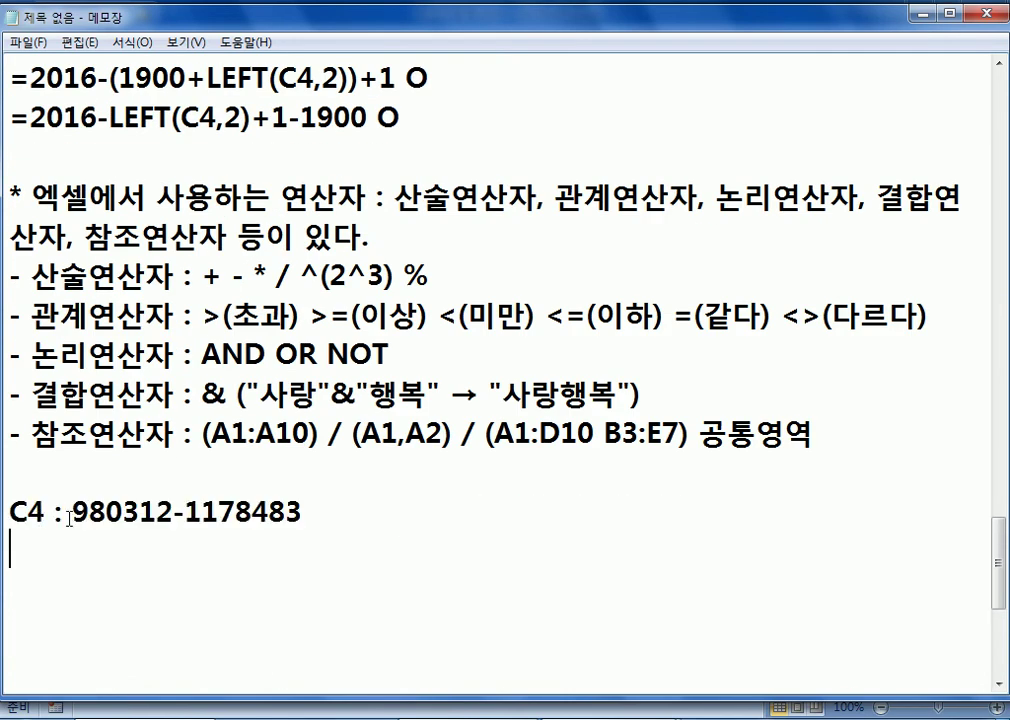
Change the copied sample number's first two digits to 00 and the digit after the hyphen to 3
left_click_drag(74, 512, 104, 512)
type("00")
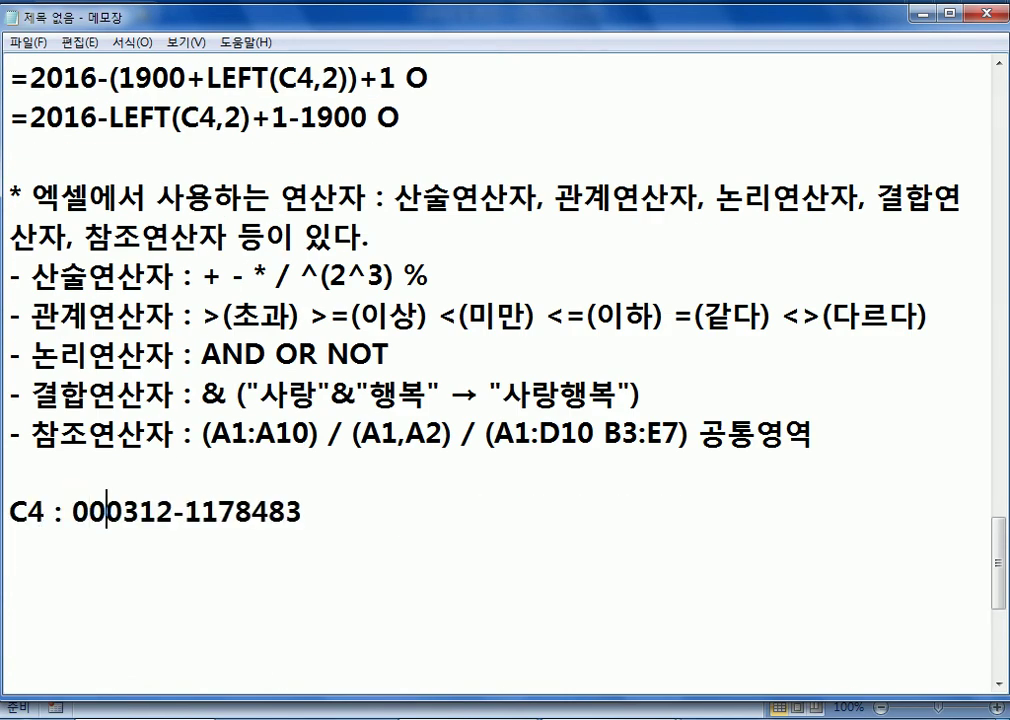
key("Right")
key("Right")
key("Right")
key("Delete")
type("3")
key("End")
key("Return")
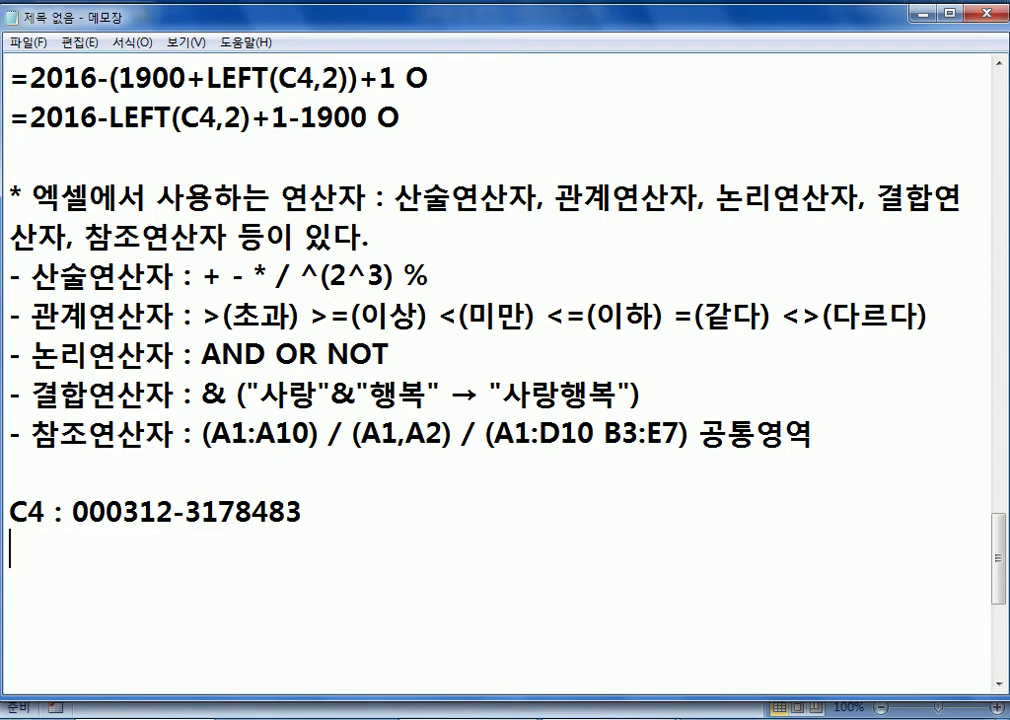
Write =2016-("20"&LEFT(C4,2))+1 below the changed C4 line and leave a blank line under it
type("=2016-")
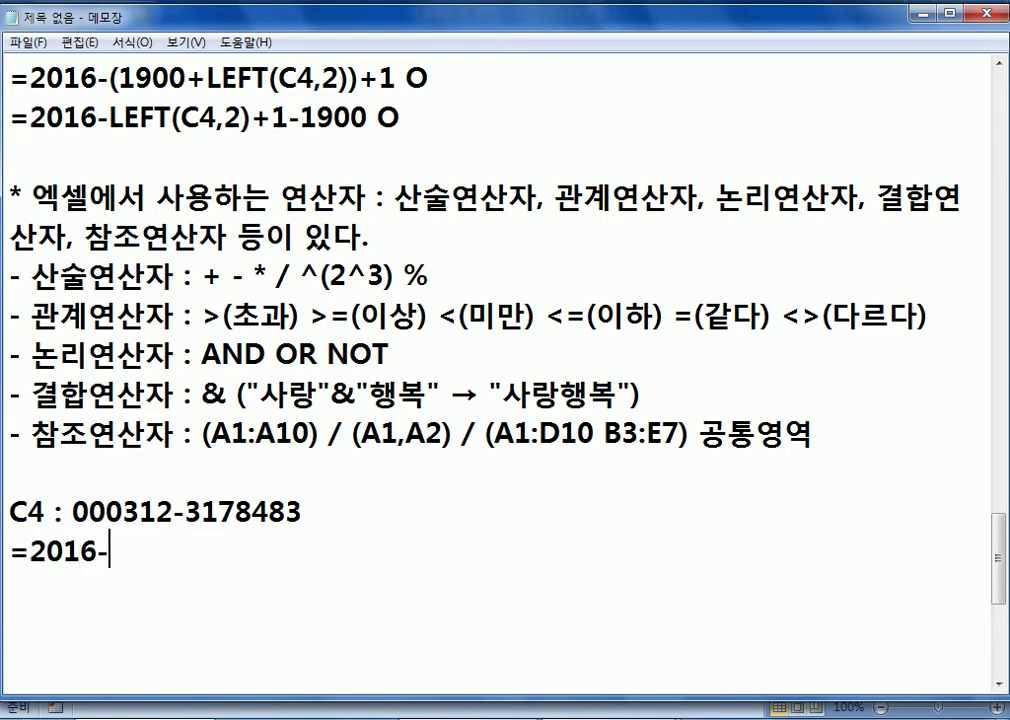
type("(\"20")
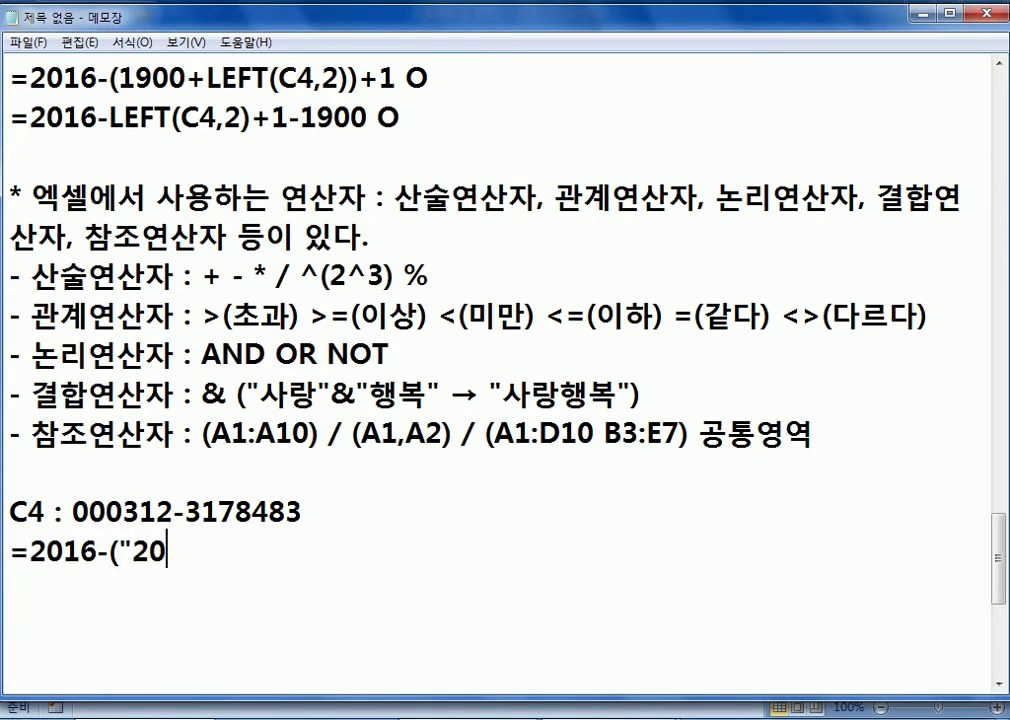
type("\"&")
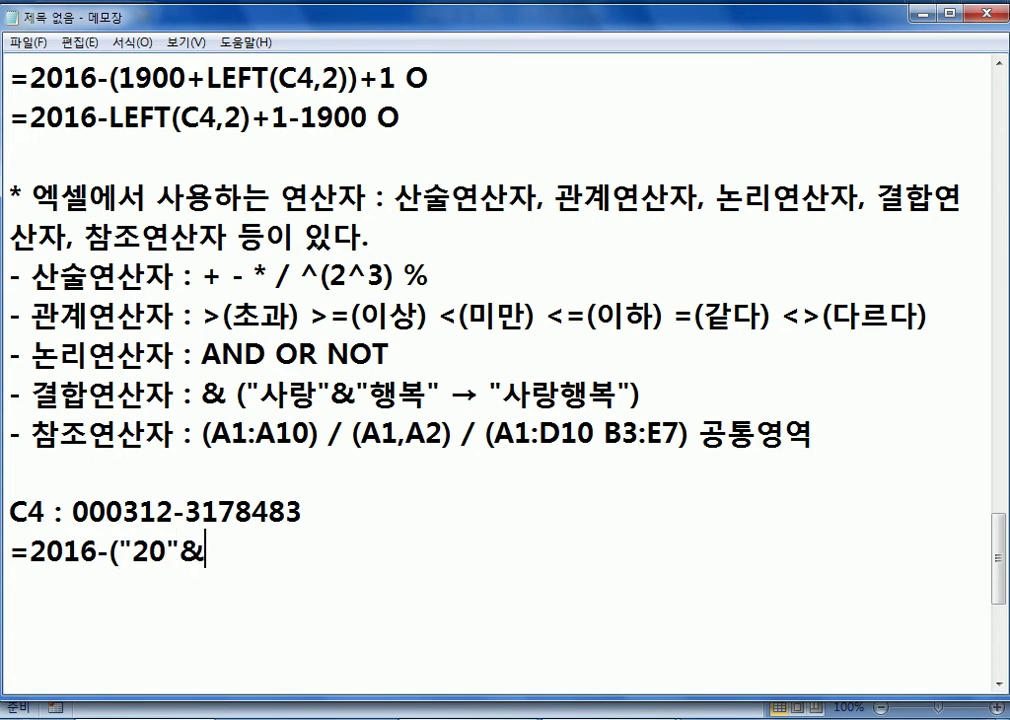
type("+LEF")
key("BackSpace")
type("FT(C4,2))+1")
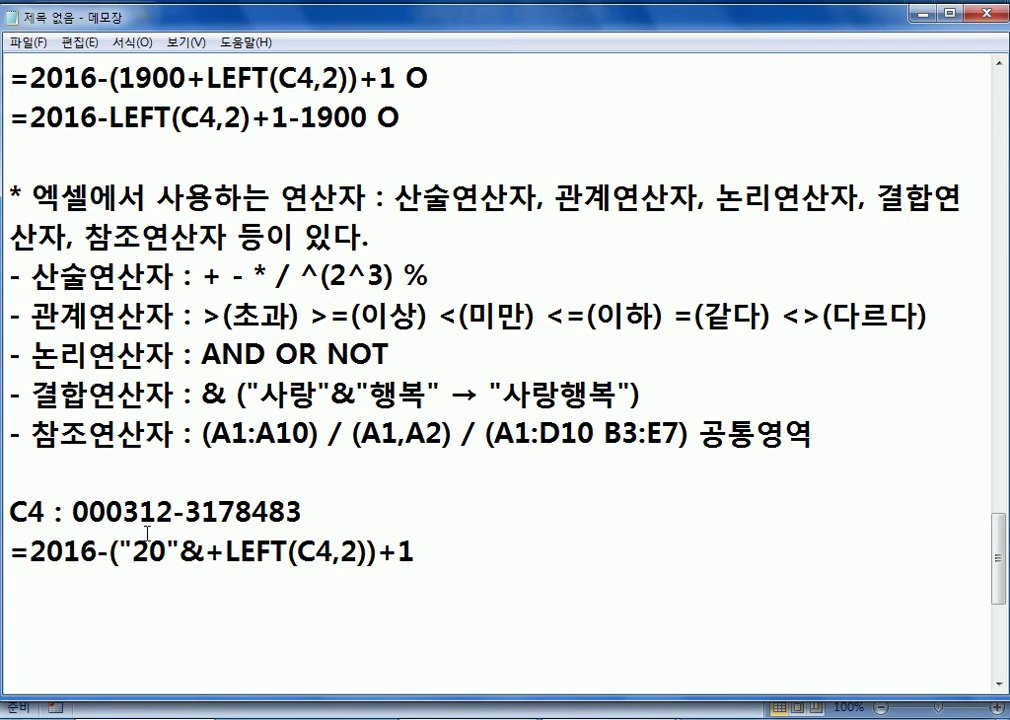
left_click(208, 557)
key("Delete")
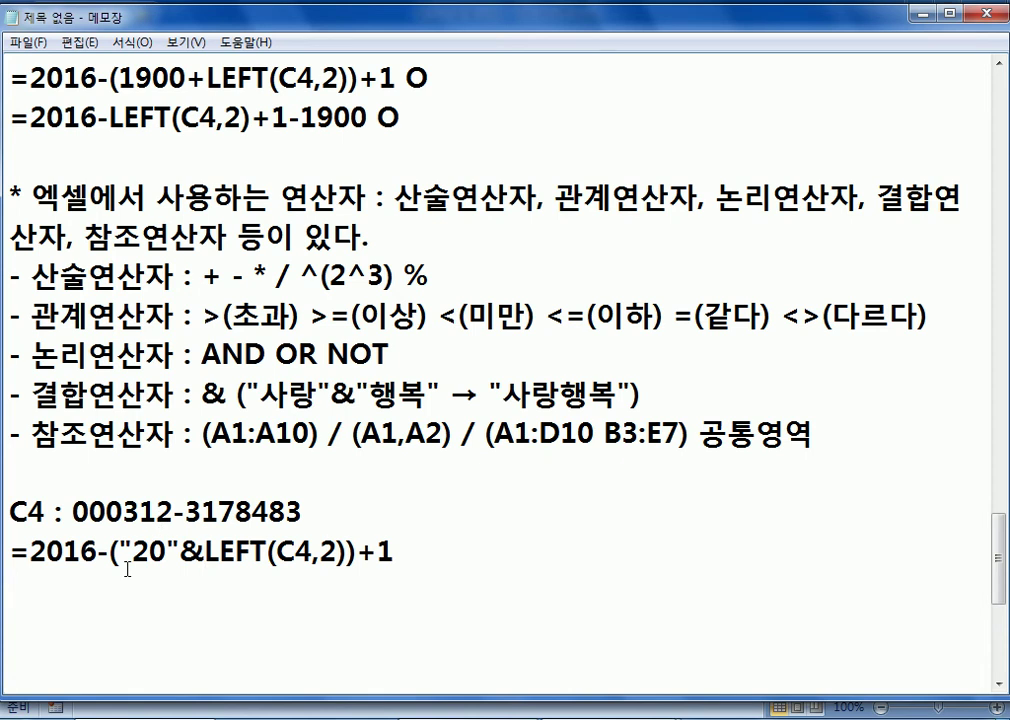
scroll(127, 569, "down", 2)
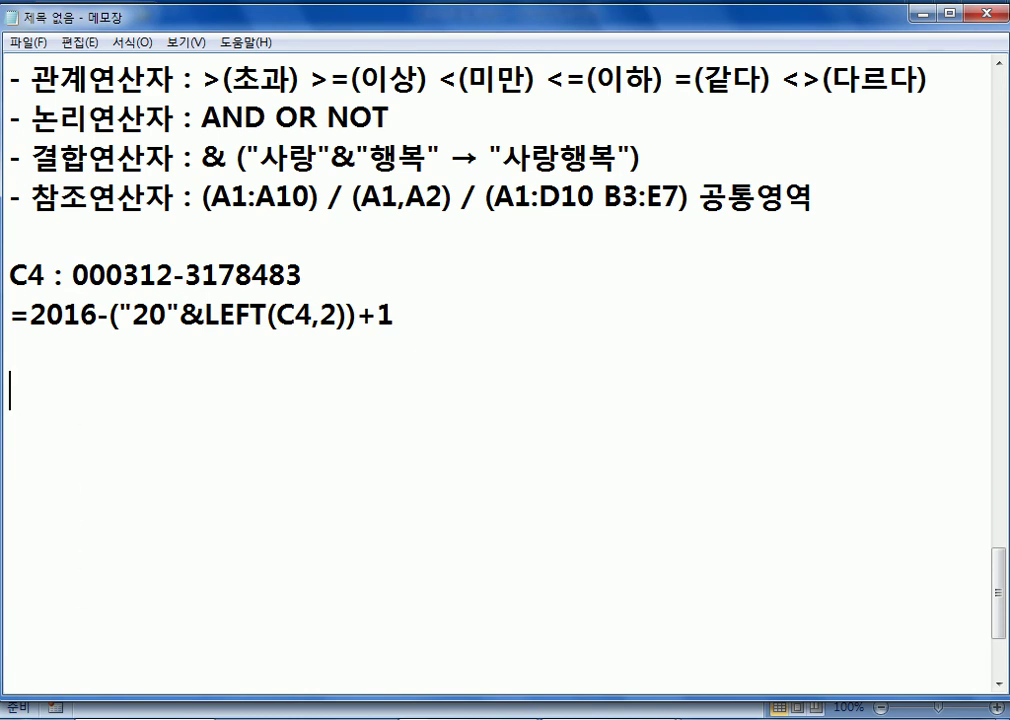
Switch to the 무작정따라하기 sheet in Excel and examine the 수업료 entries in D4:D11 needed for 수업료 미납자수 in A15
mouse_move(611, 712)
left_click(742, 668)
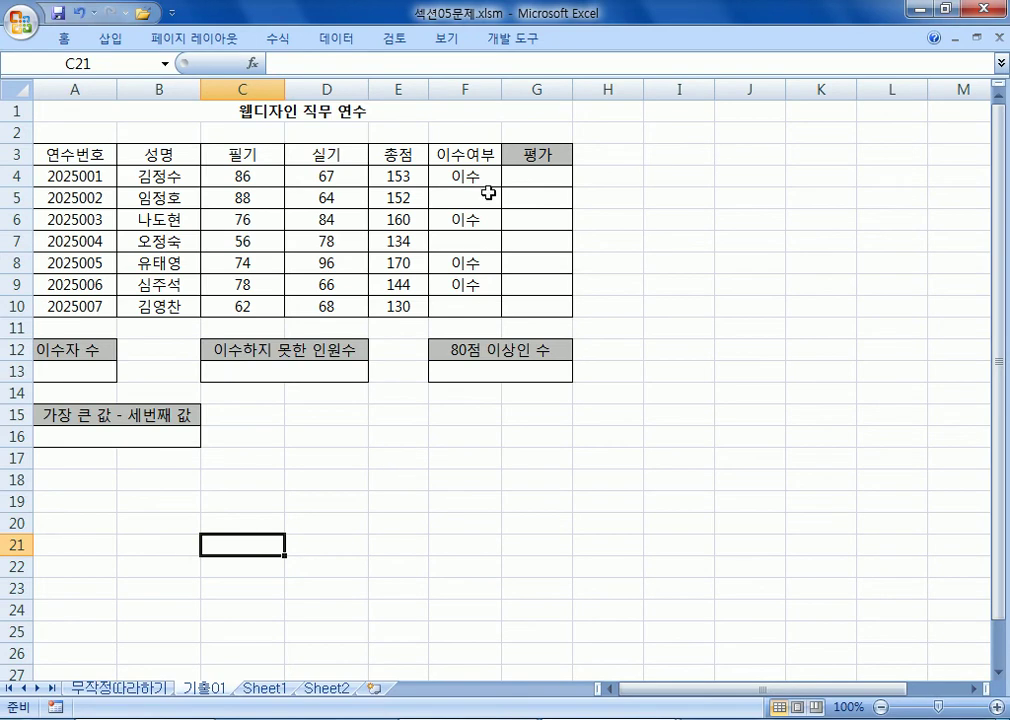
left_click(117, 688)
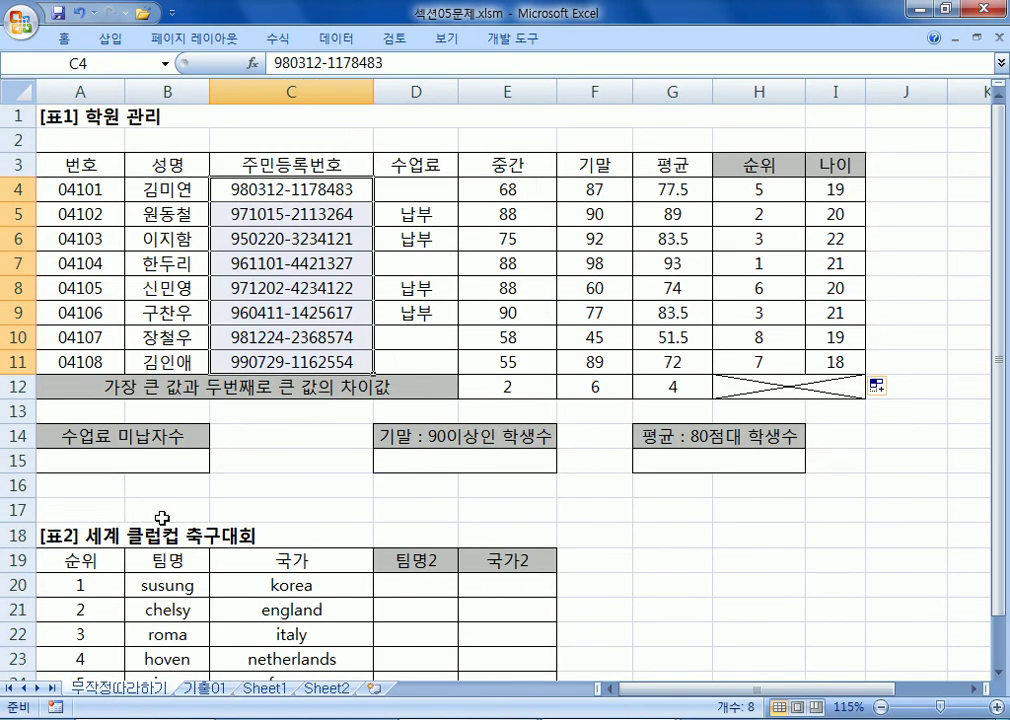
left_click(123, 458)
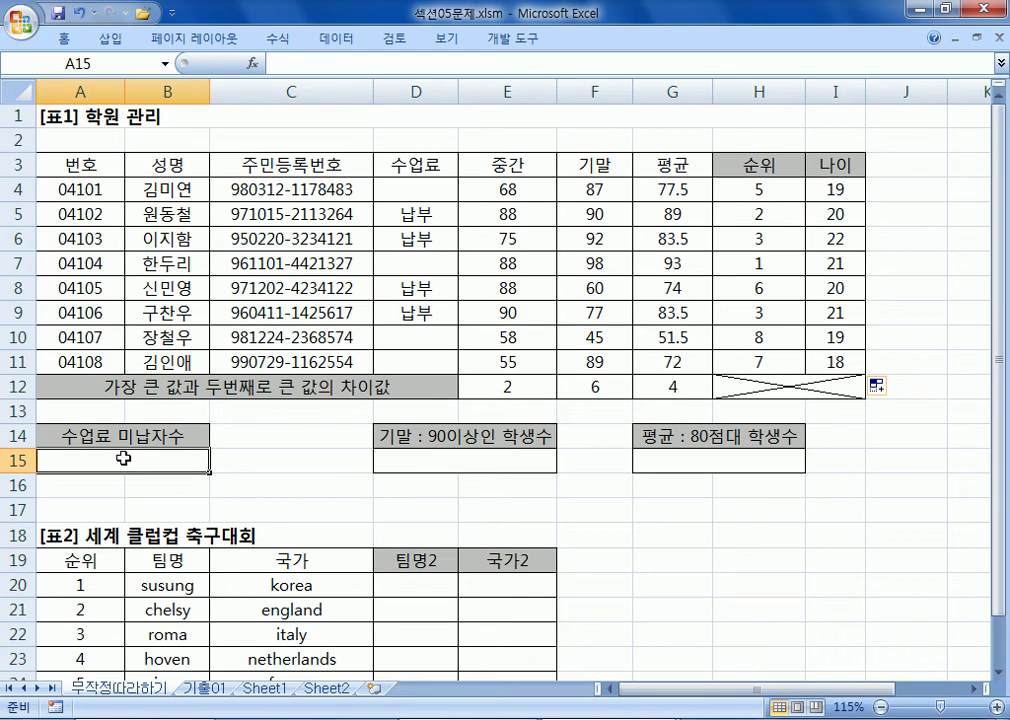
left_click(425, 188)
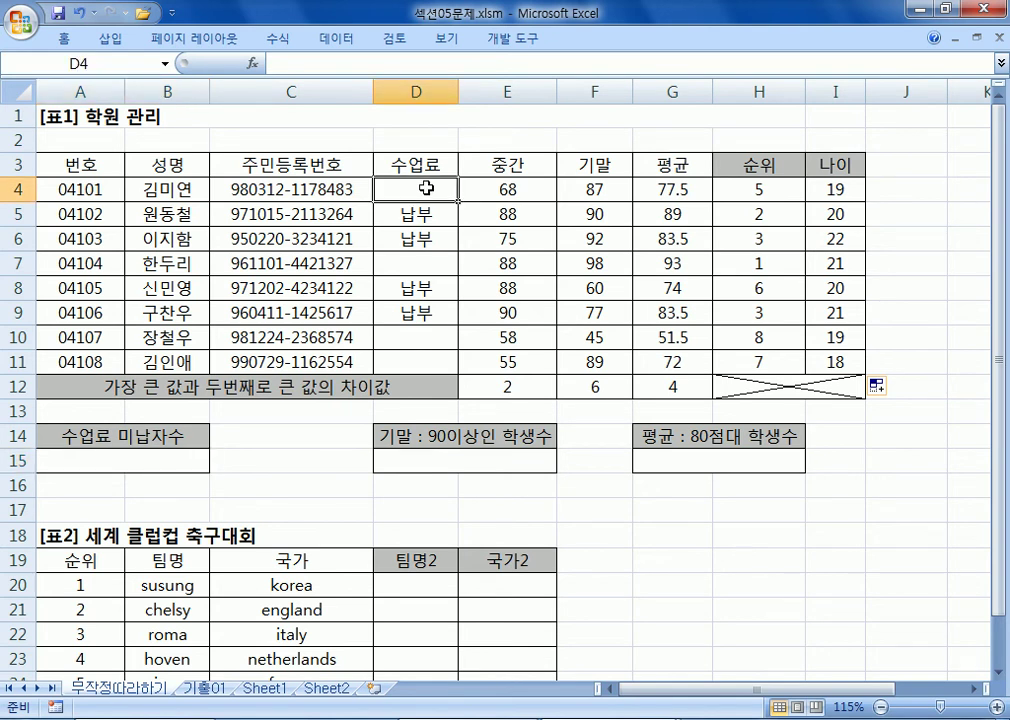
left_click_drag(426, 188, 392, 354)
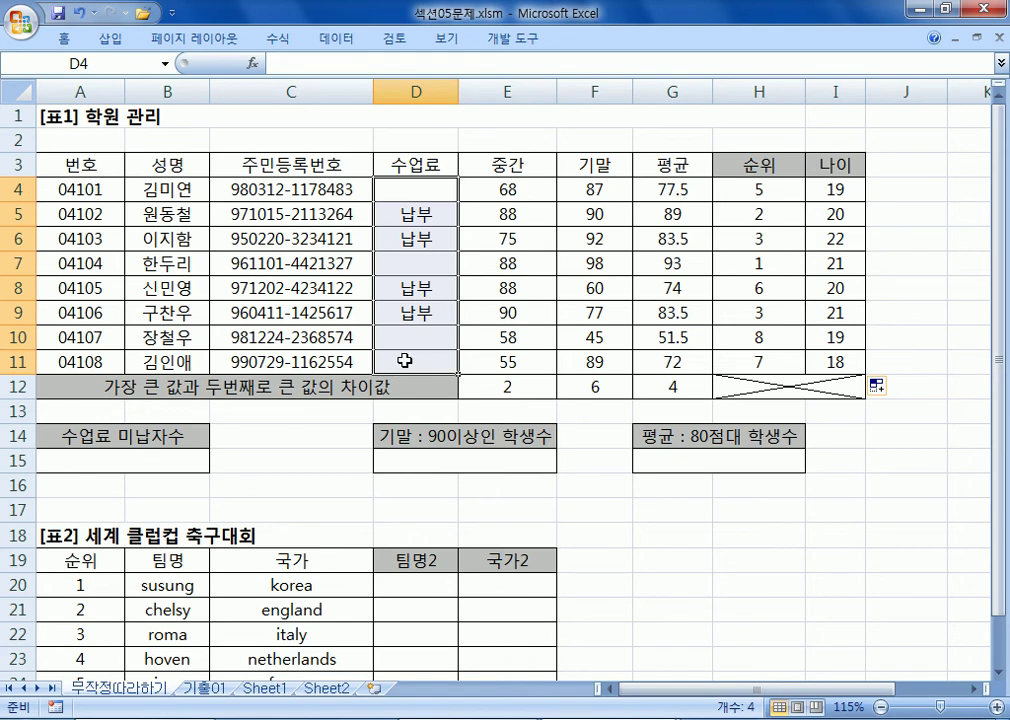
left_click(137, 457)
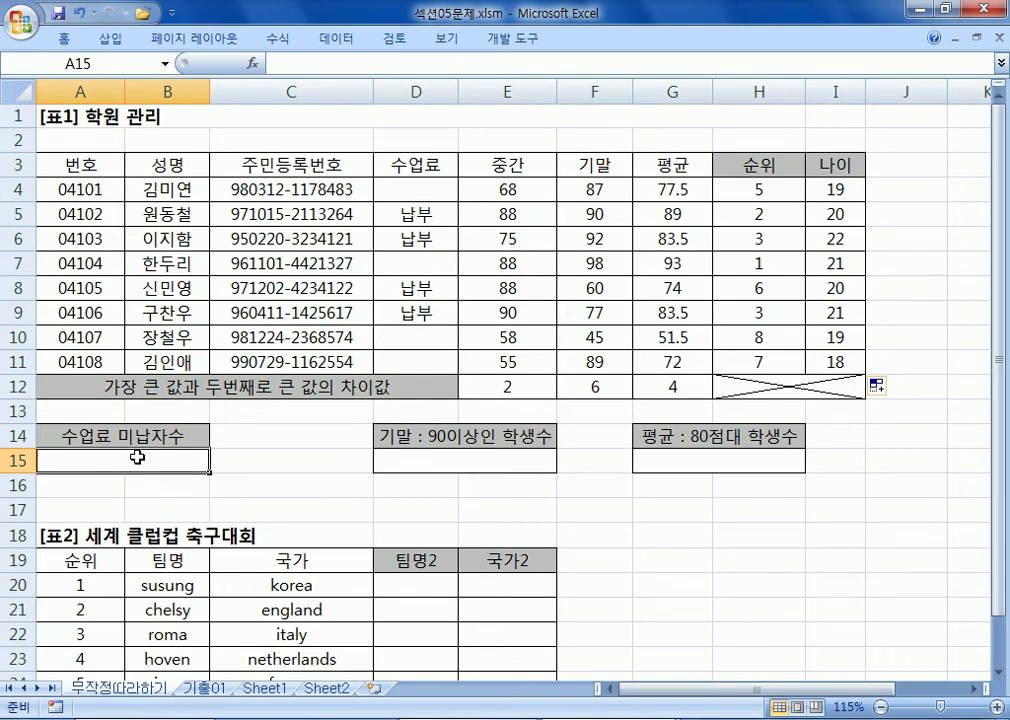
Switch to Notepad and add the heading "4. 빈칸의 개수를 구하라" at the end of the notes
key("alt+Tab")
type("4. ")
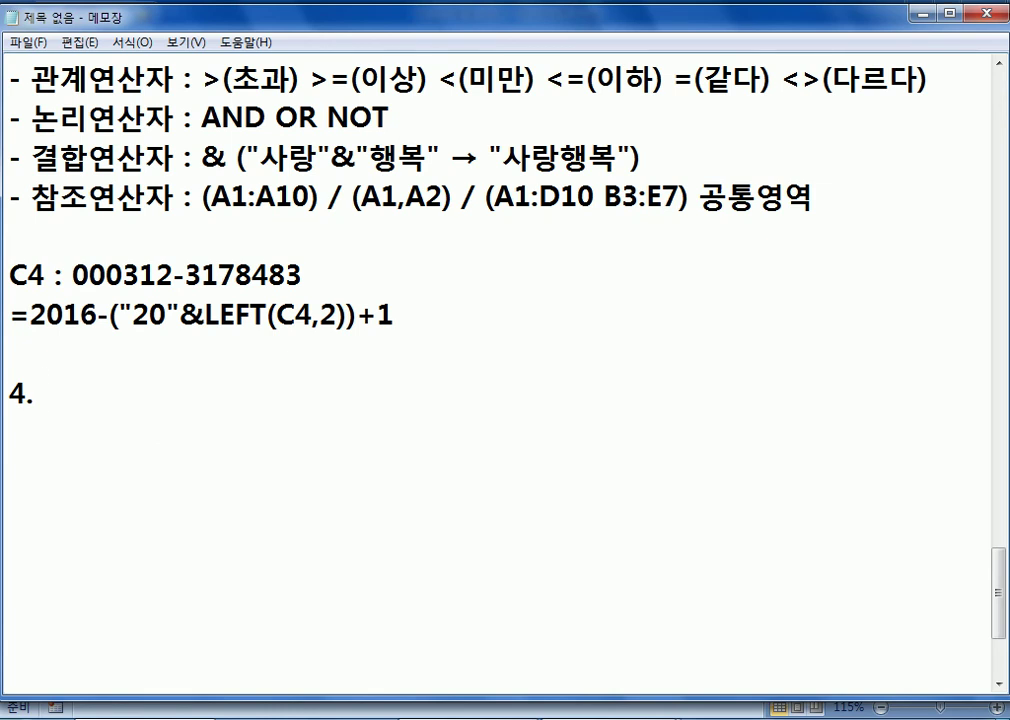
type("QLS")
key("BackSpace")
key("BackSpace")
key("BackSpace")
key("Caps_Lock")
type("비ㅁㄴ")
key("BackSpace")
key("BackSpace")
type("ㄴ칸의")
type(" 개수를 세")
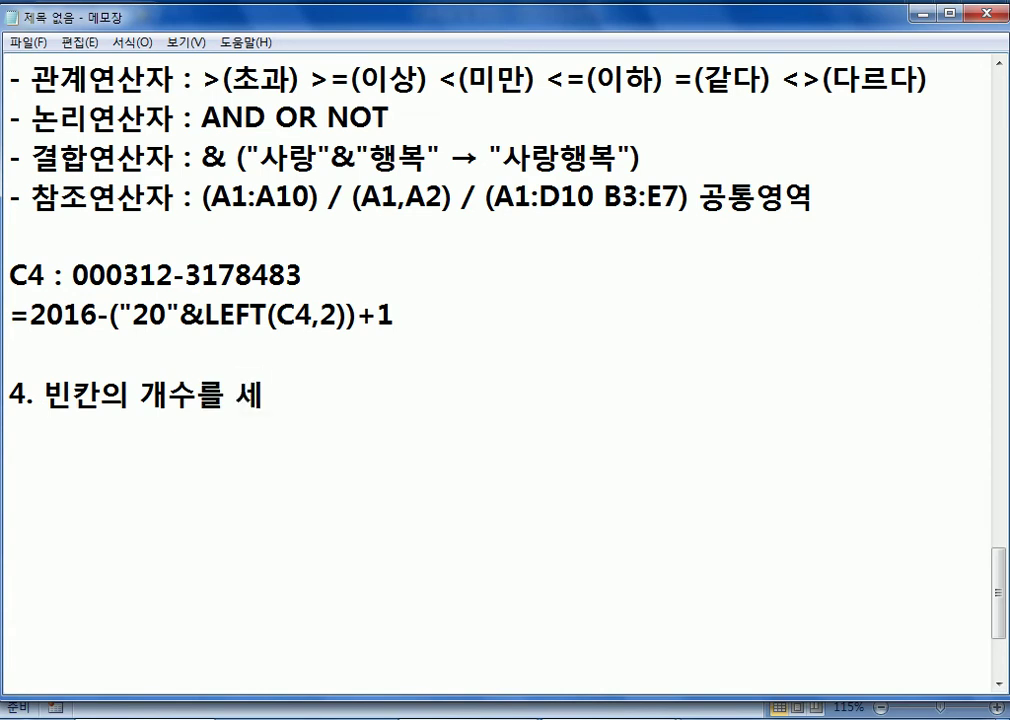
key("BackSpace")
key("BackSpace")
type("구하라")
key("Return")
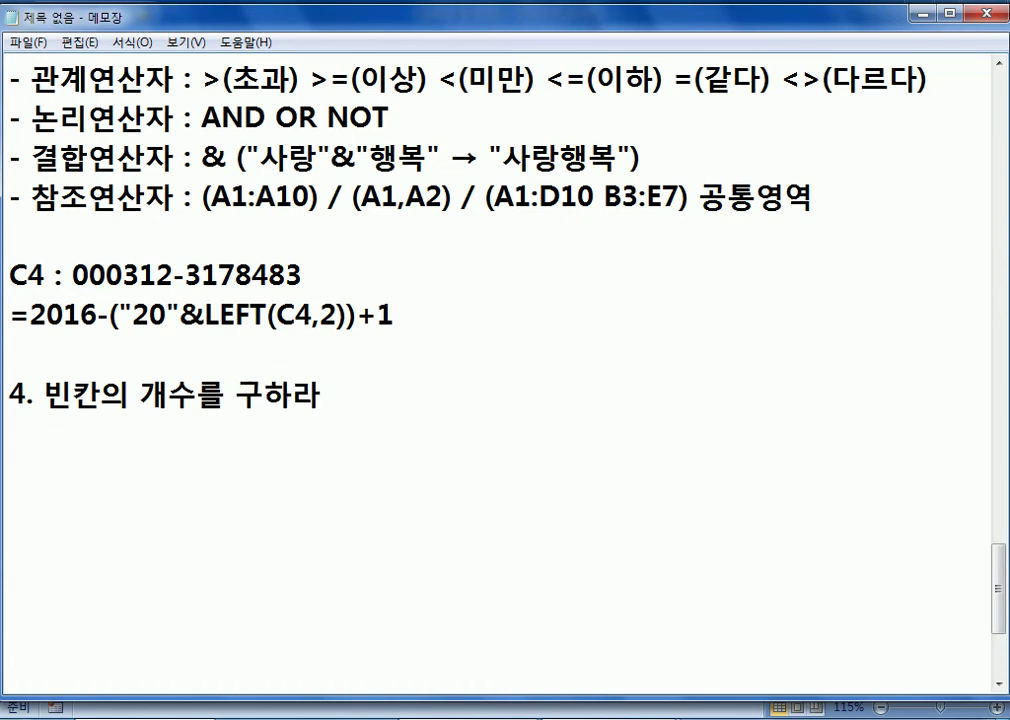
Add the line "COUNT : 숫자만의 개수" under the heading 4 in the notes
type("COU")
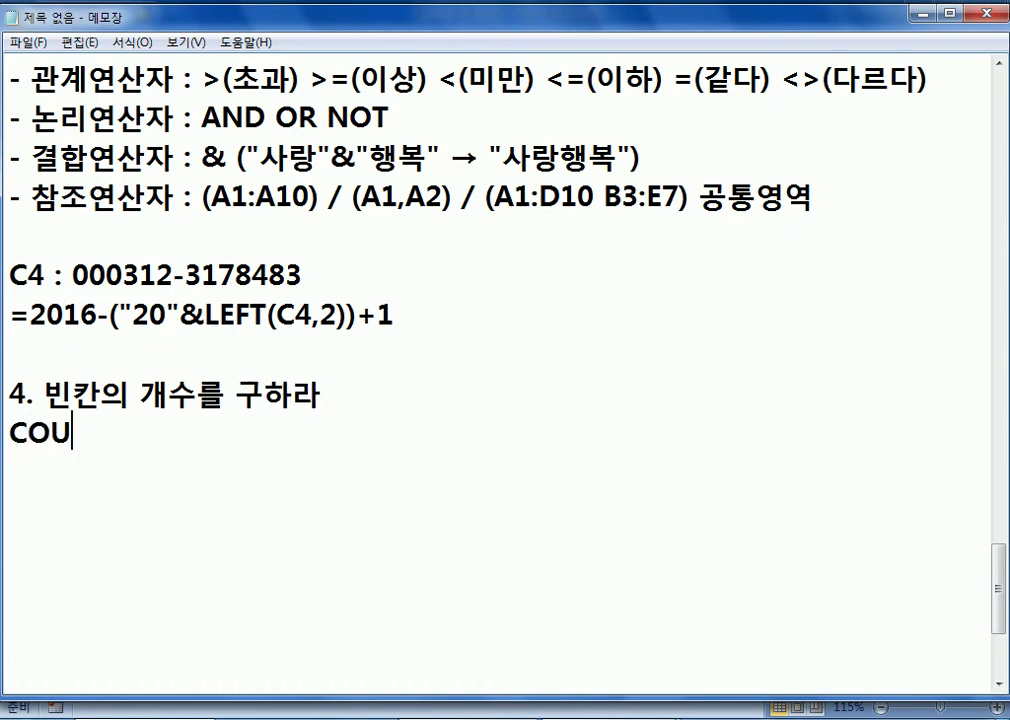
type("NT : TNT")
key("BackSpace")
key("BackSpace")
key("BackSpace")
key("Hangul")
type("숫")
key("BackSpace")
type("ㅅ자만의 개수")
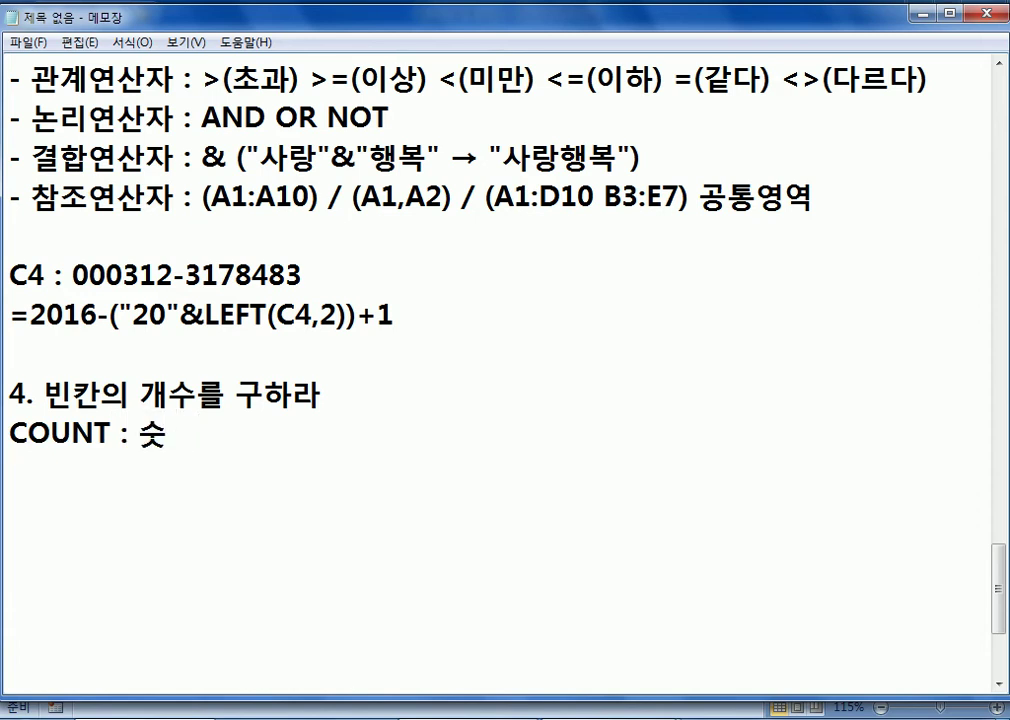
key("Return")
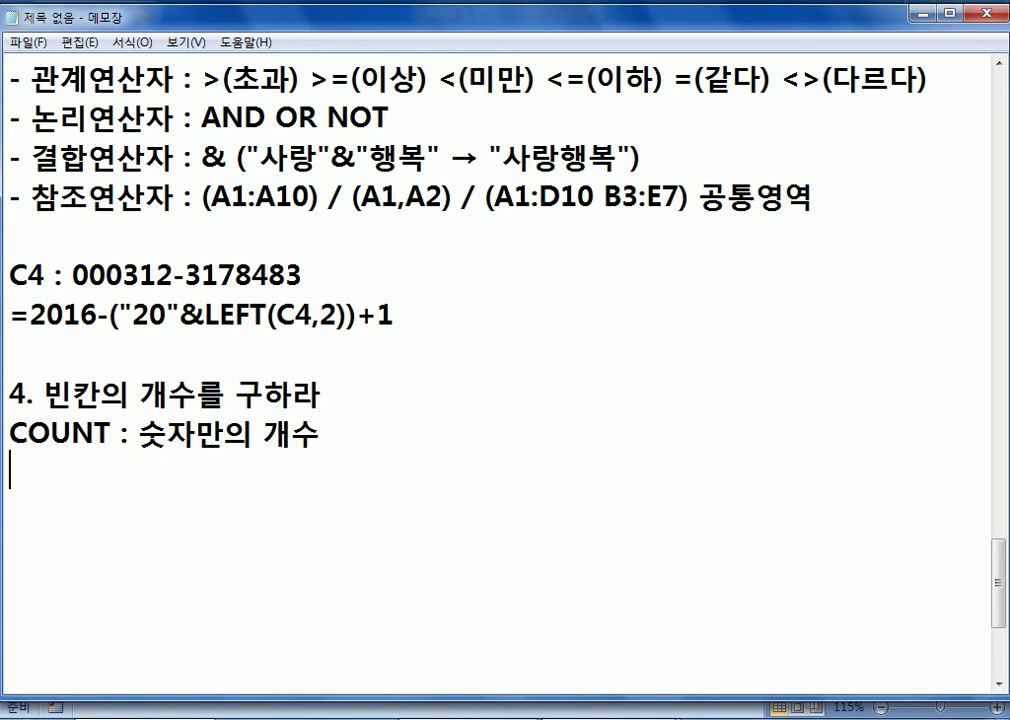
Add the line "COUNTA : 숫자, 문자, 기호 즉, 빈칸을 제외한 모든 것의 개수" below the COUNT line
type("COUNTA ")
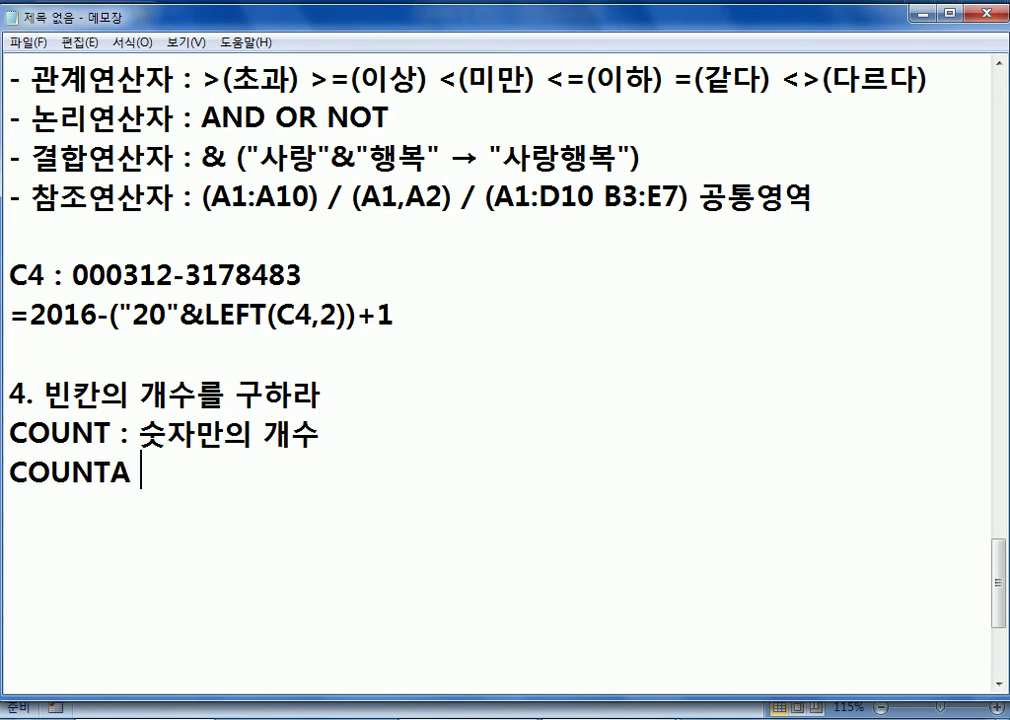
type(": 숫자, ")
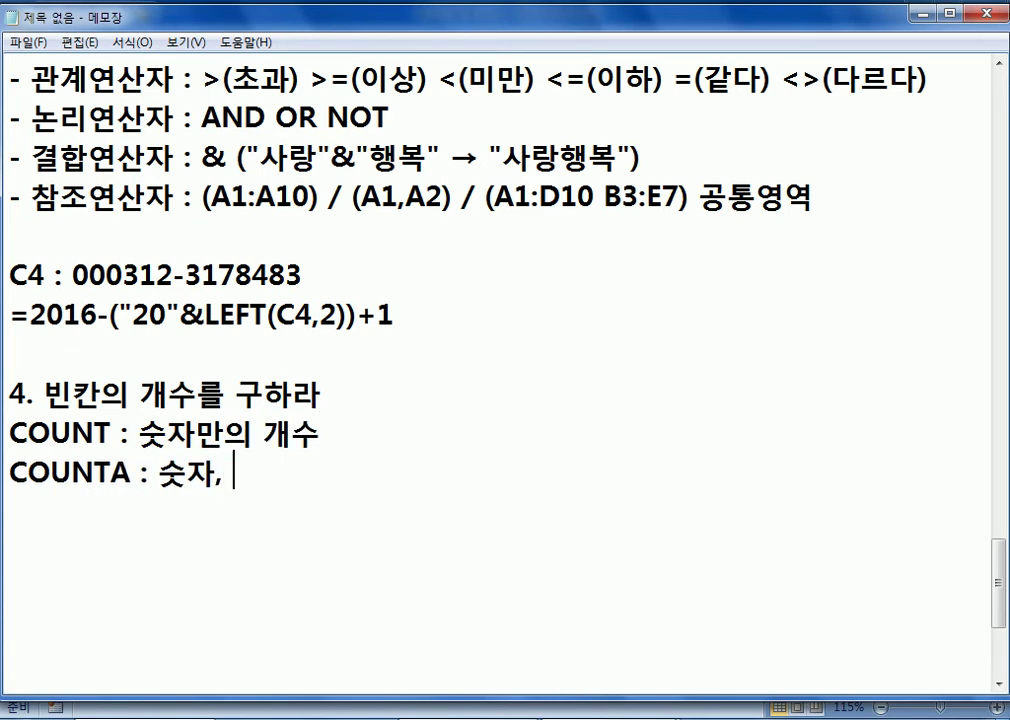
type("문자, 기호")
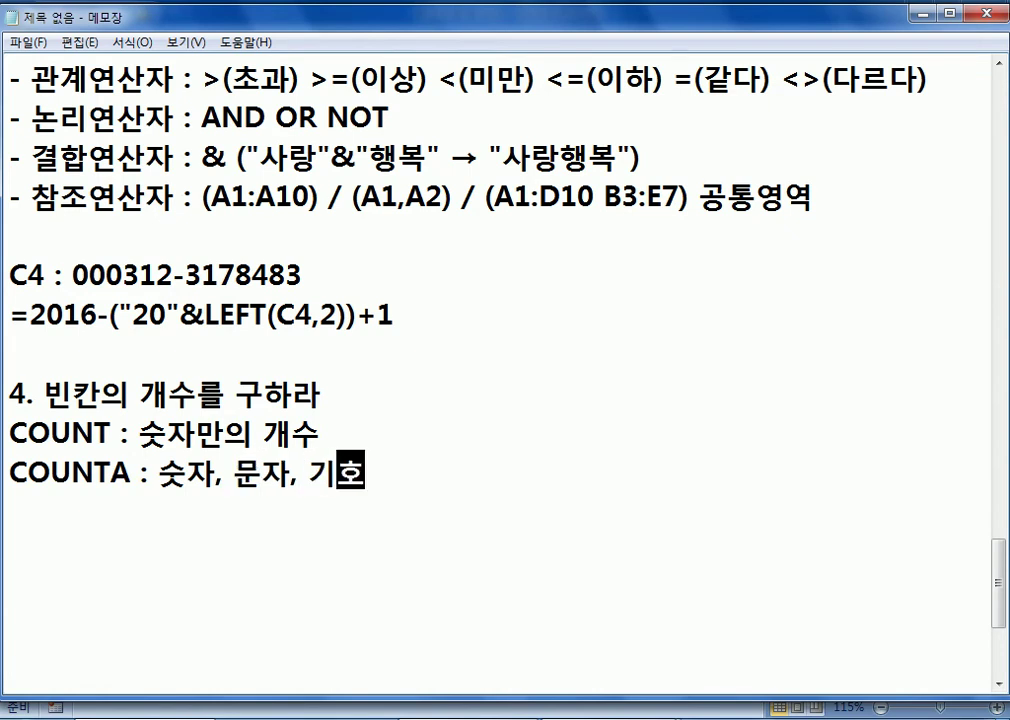
type(" ㅈ즉, 미")
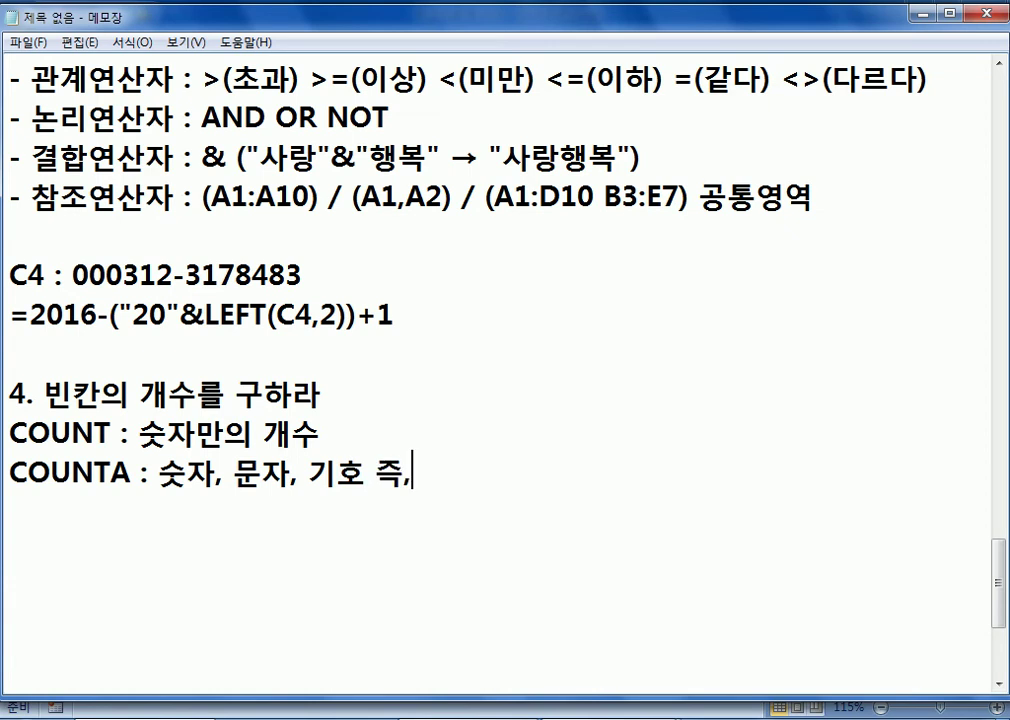
key("BackSpace")
key("BackSpace")
type("빈칸")
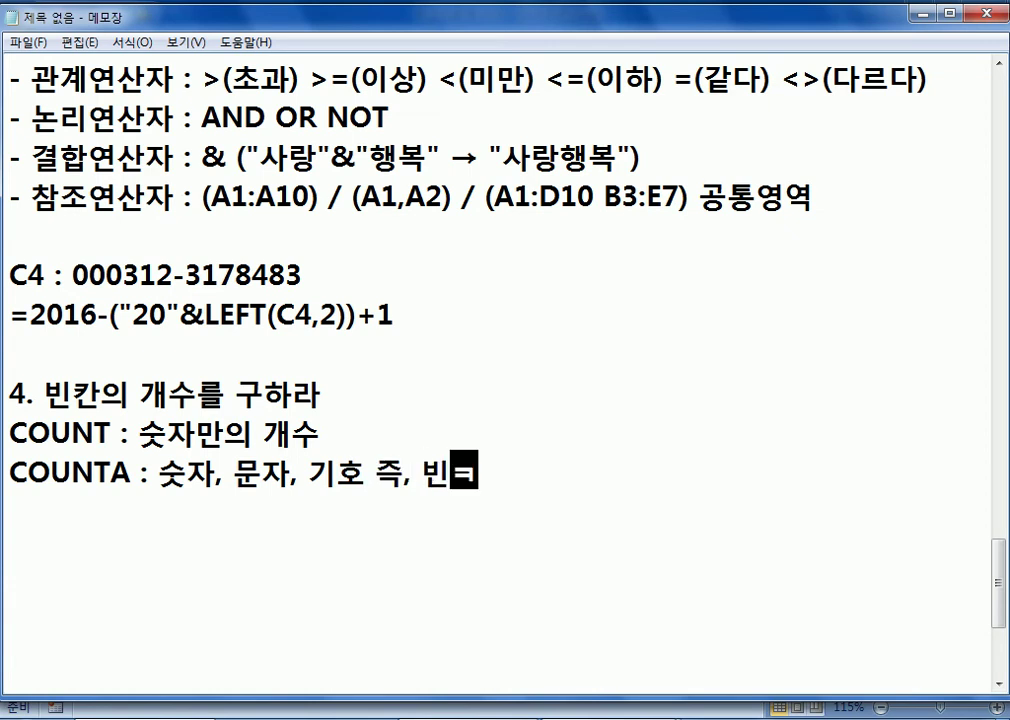
type("을 제외한 ㅁ")
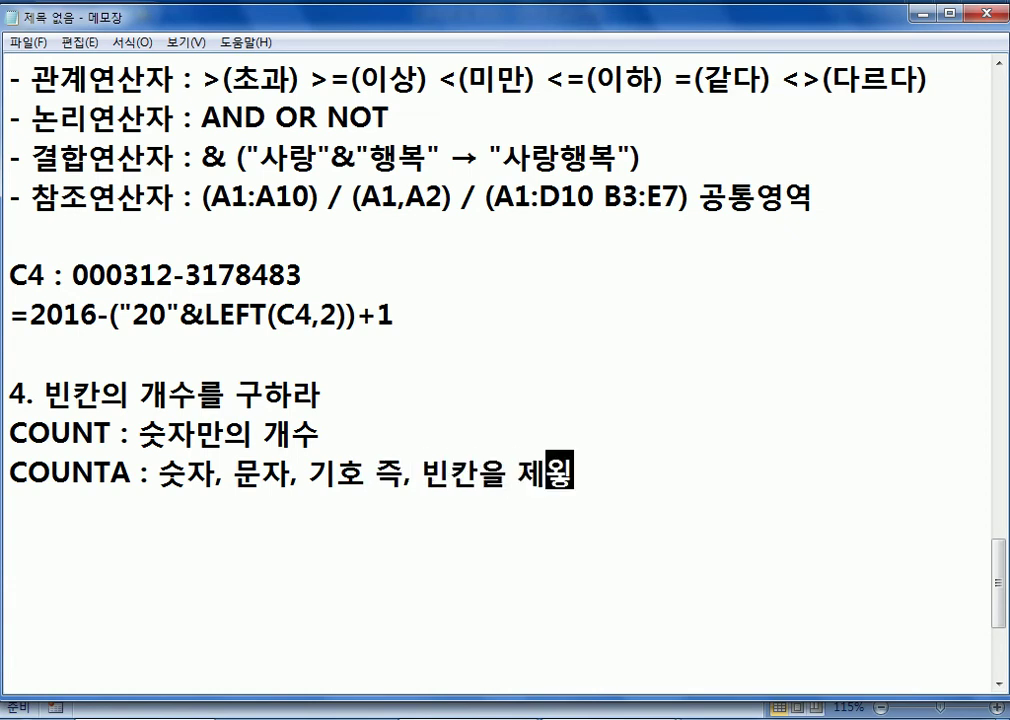
type("모든 것의 개수")
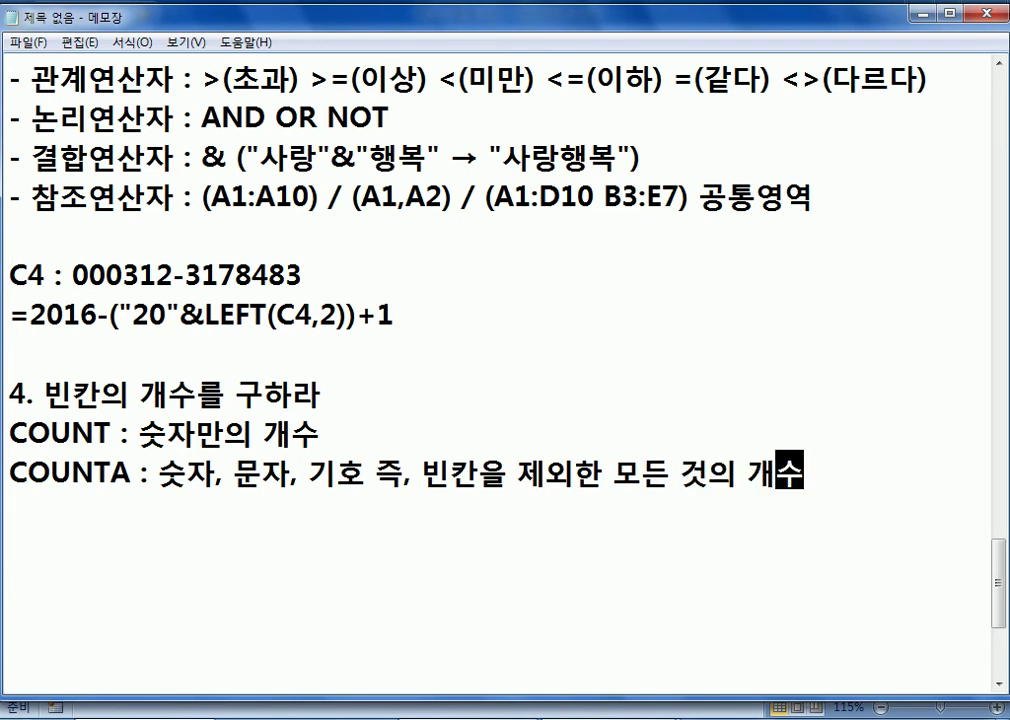
key("Return")
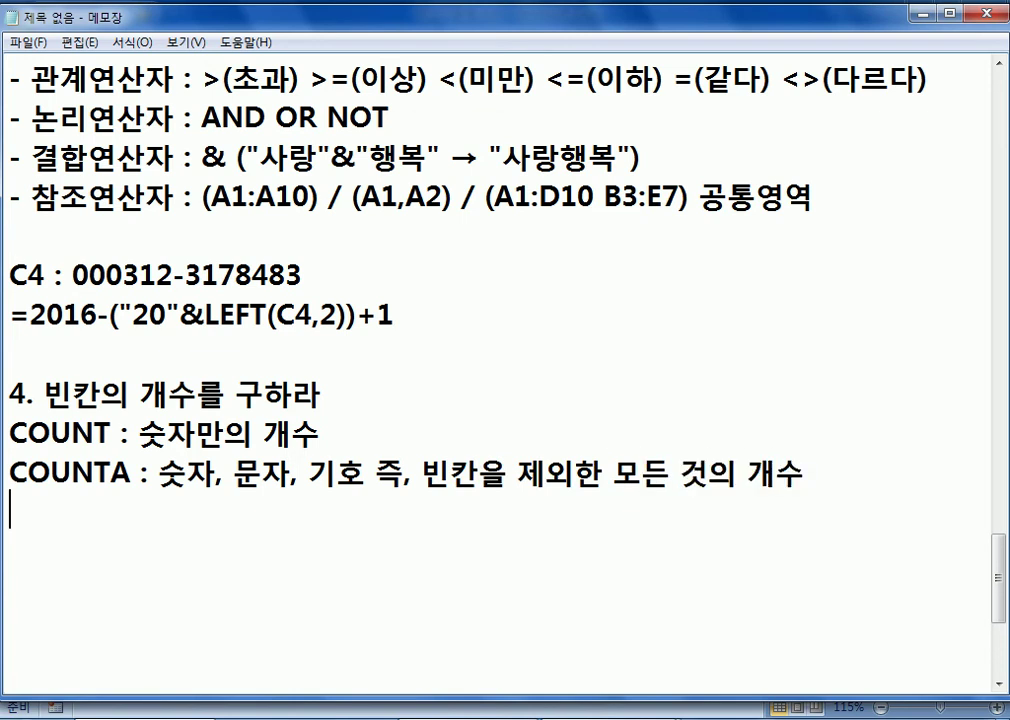
Add the line "COUNTBLANK : 빈칸만의 개수" below the COUNTA line
type("COUNTBLANK")
type(" : ")
type("미")
key("BackSpace")
key("BackSpace")
type("빈칸ㅁ")
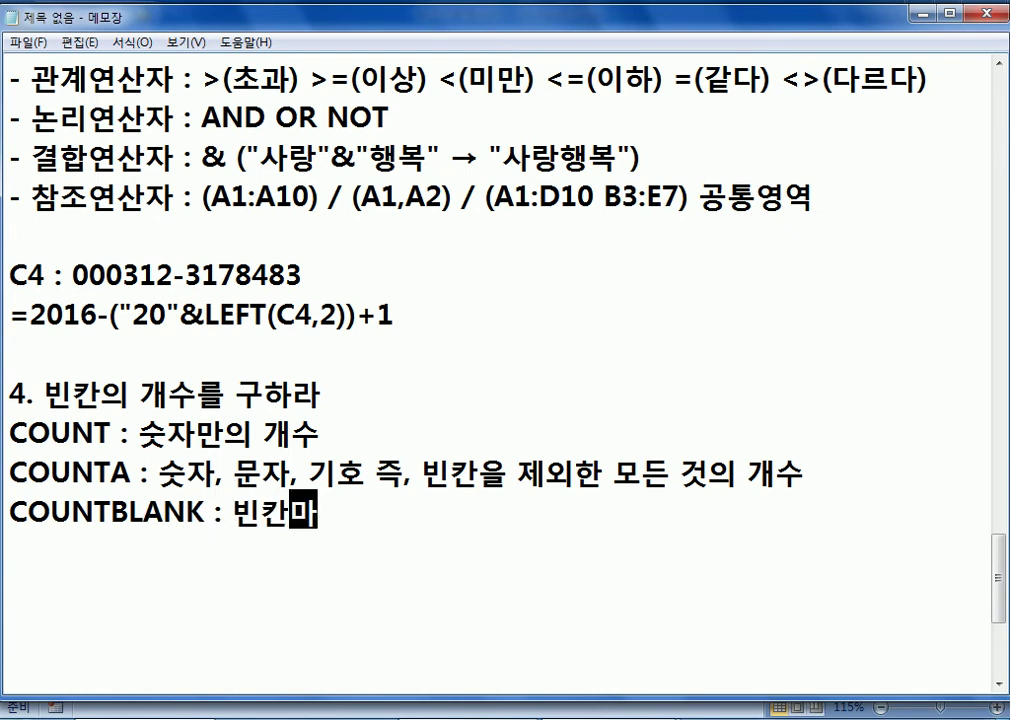
type("만의 개수")
key("Return")
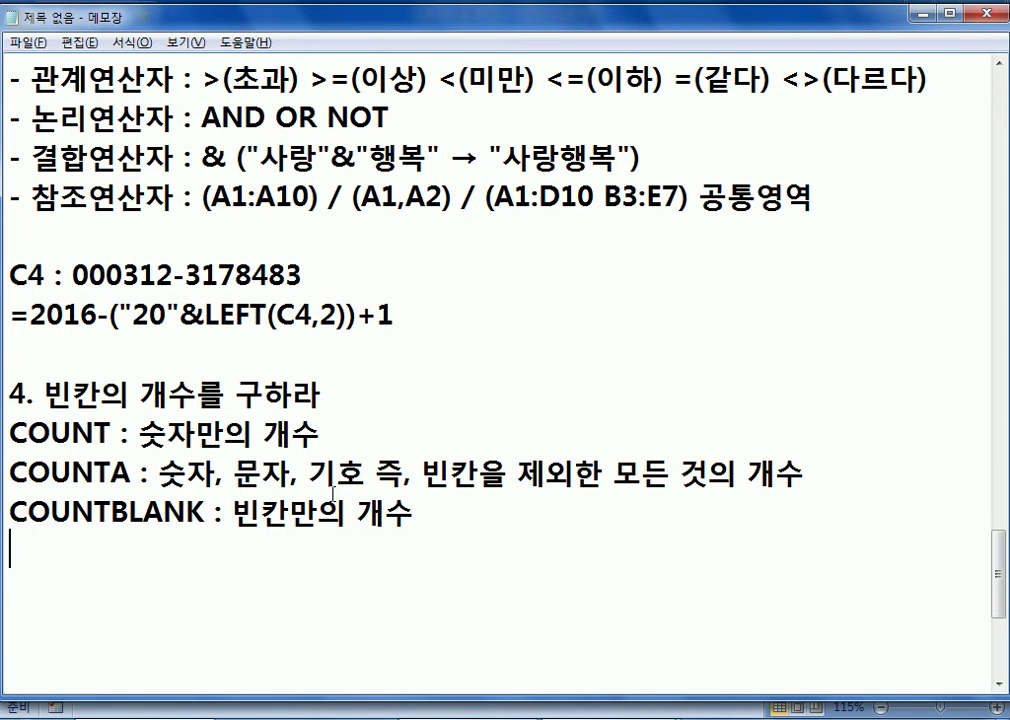
Switch to Excel and enter =COUNTBLANK(D4:D11) in A15 under 수업료 미납자수
key("alt+Tab")
scroll(131, 440, "up", 3, "ctrl")
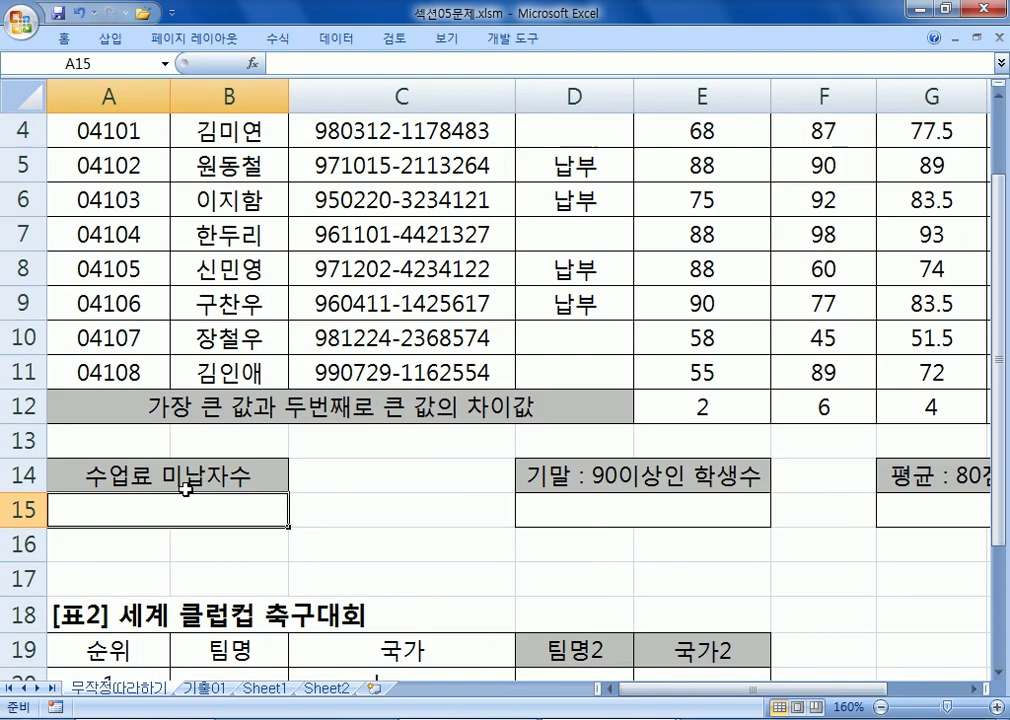
type("=COUN")
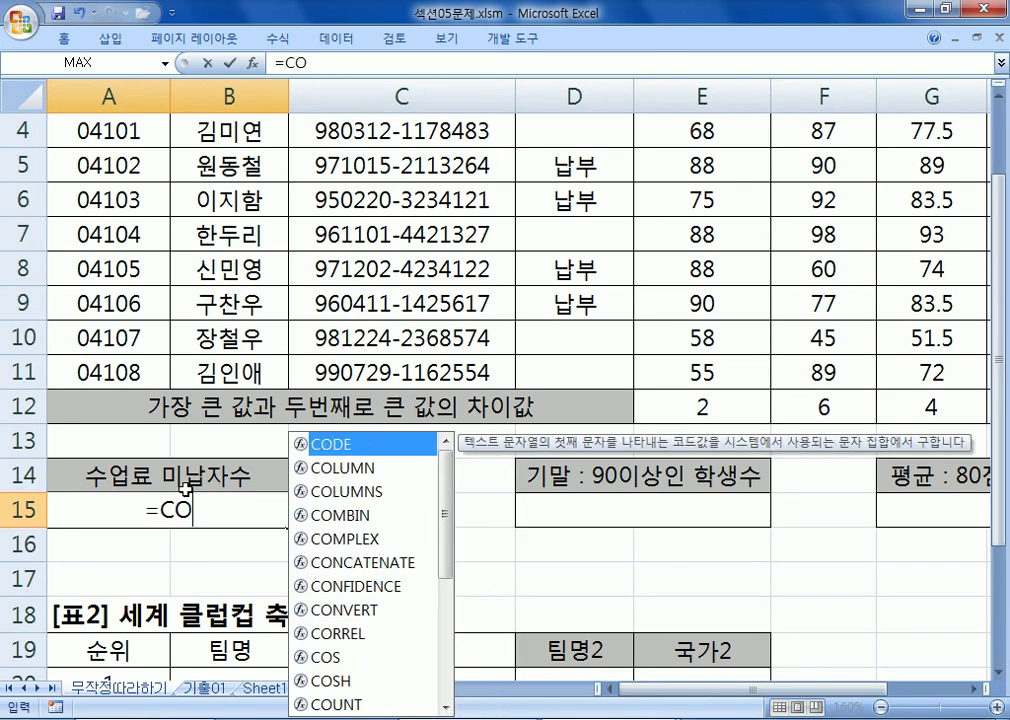
left_click(215, 590)
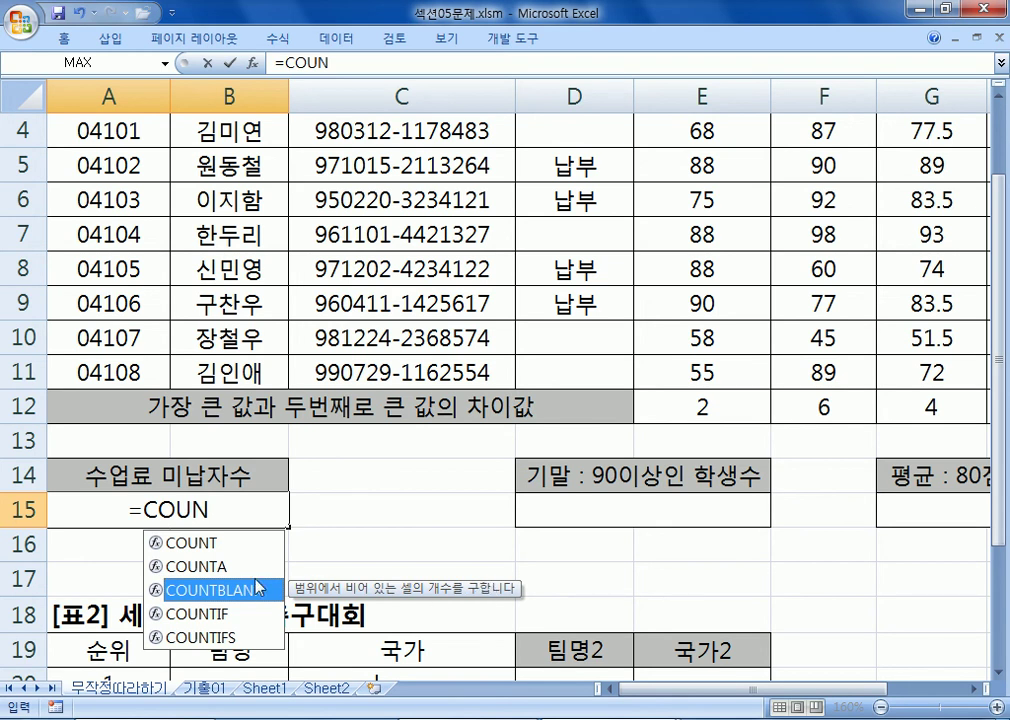
double_click(236, 591)
scroll(595, 330, "up", 1)
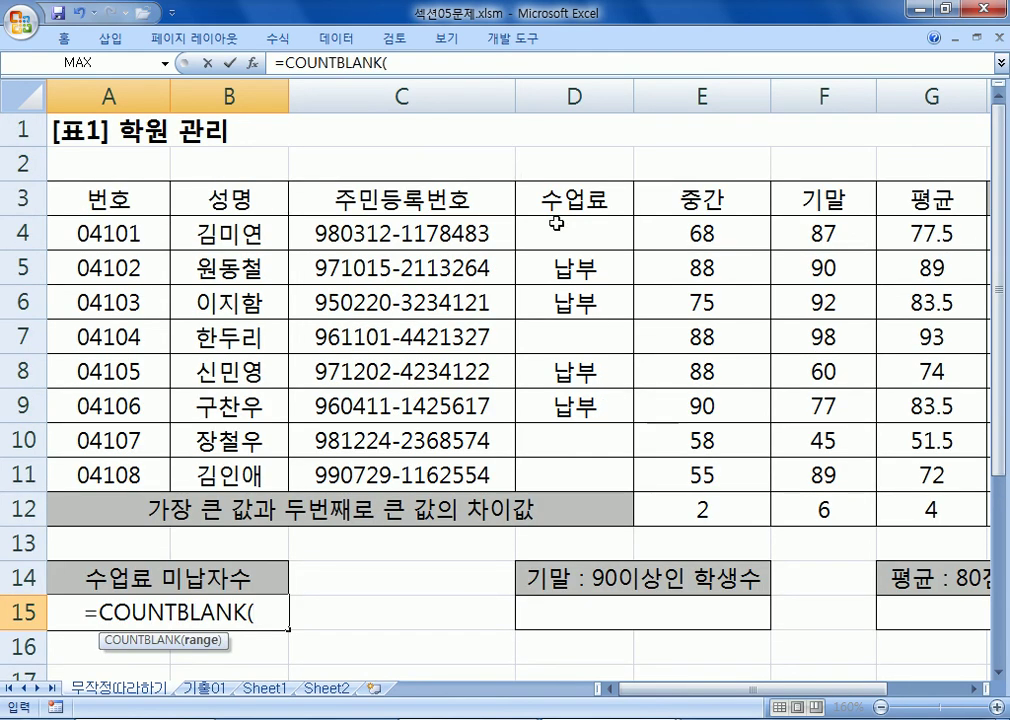
left_click_drag(577, 224, 552, 470)
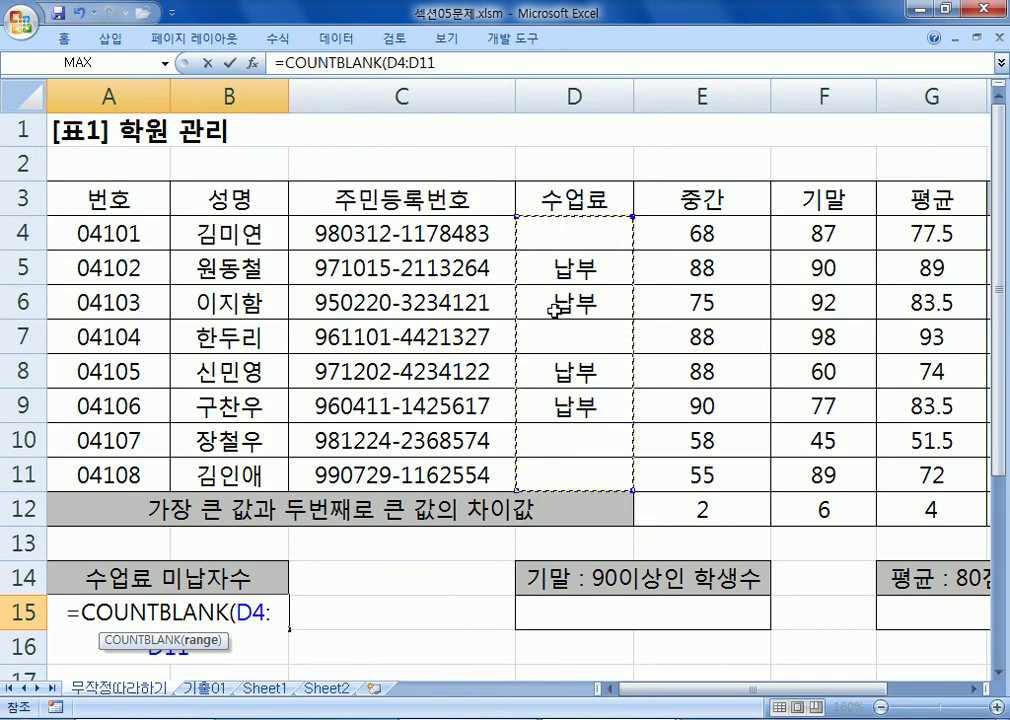
scroll(338, 440, "down", 2)
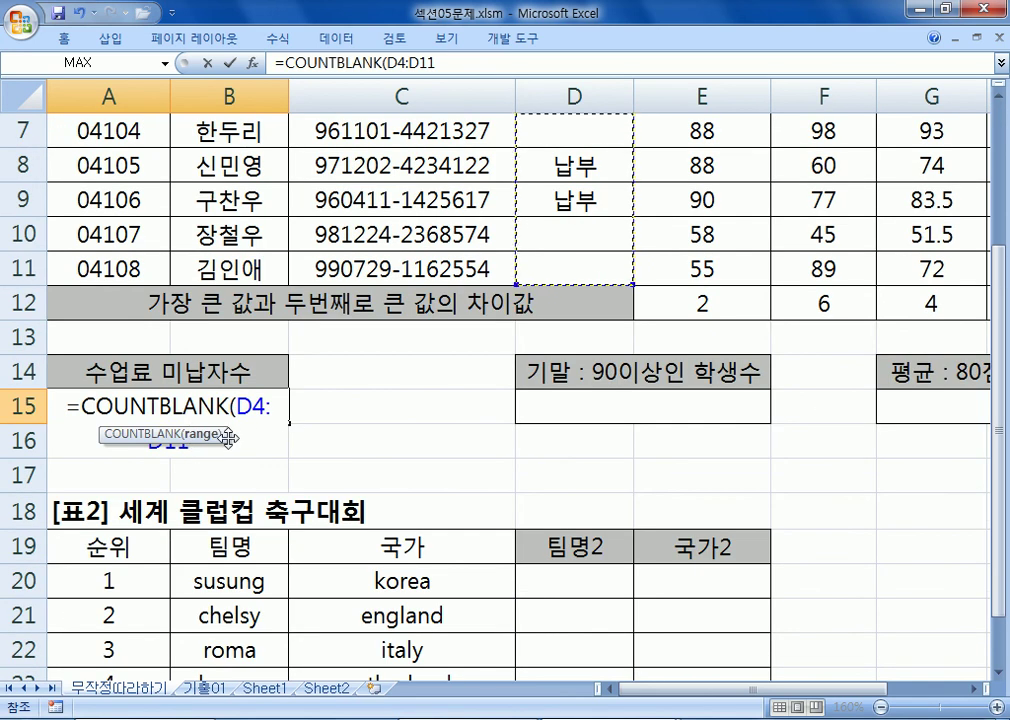
type(")")
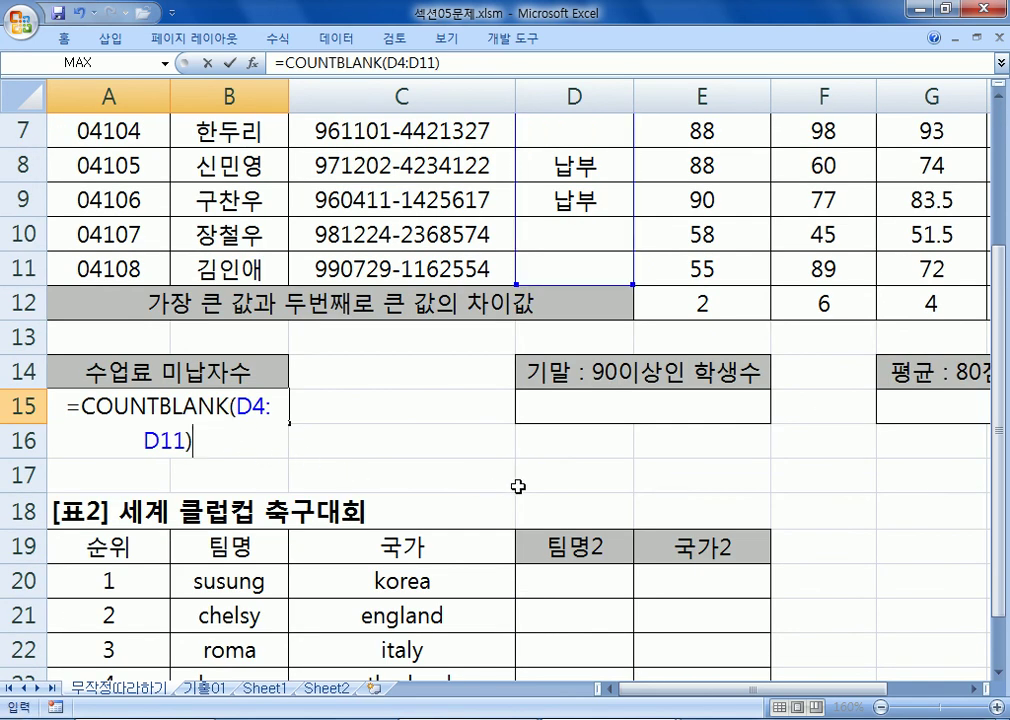
key("Return")
Copy the formula text from A15 into the Notepad notes below the COUNTBLANK line and leave a blank line under it
left_click(185, 409)
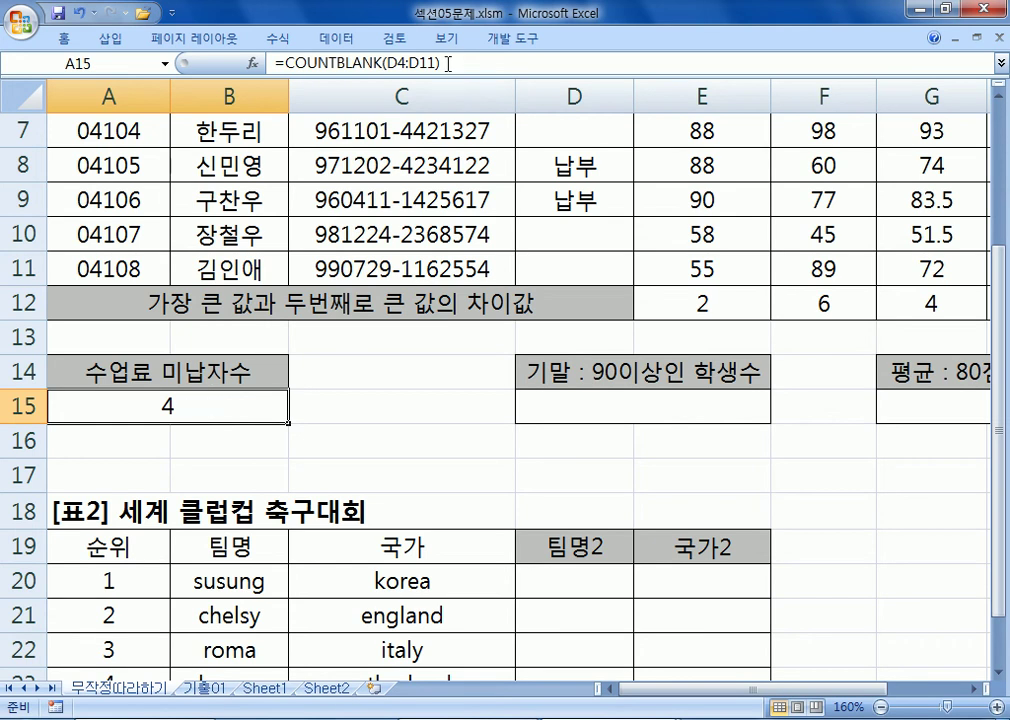
left_click_drag(440, 62, 274, 62)
key("ctrl+c")
key("alt+Tab")
key("ctrl+v")
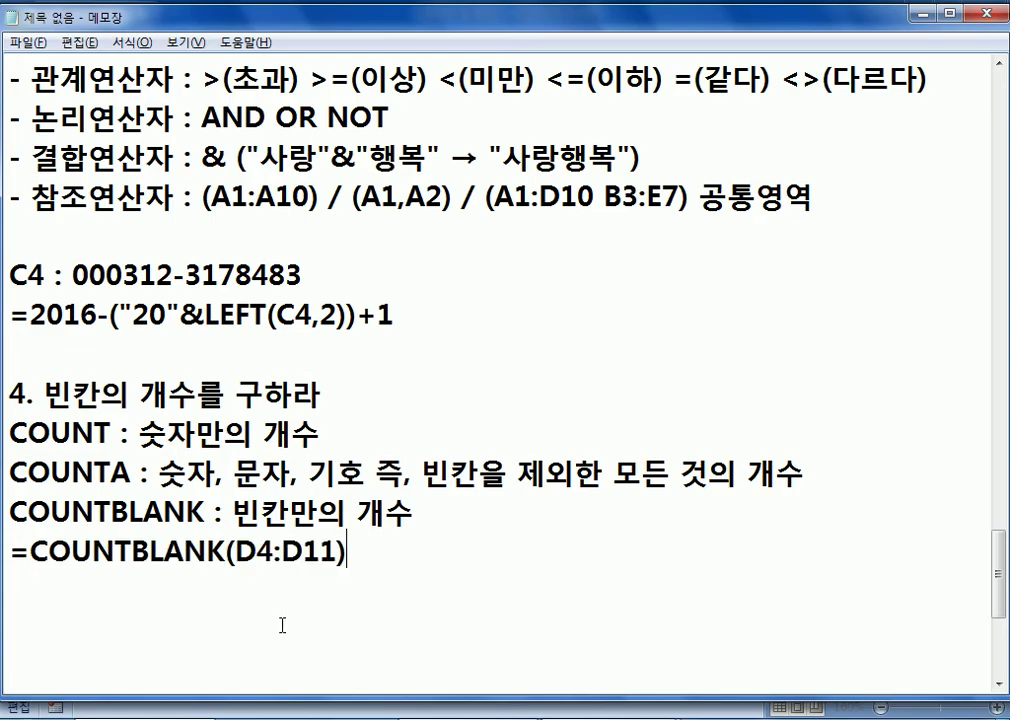
key("Return")
key("Return")
scroll(375, 638, "down", 2)
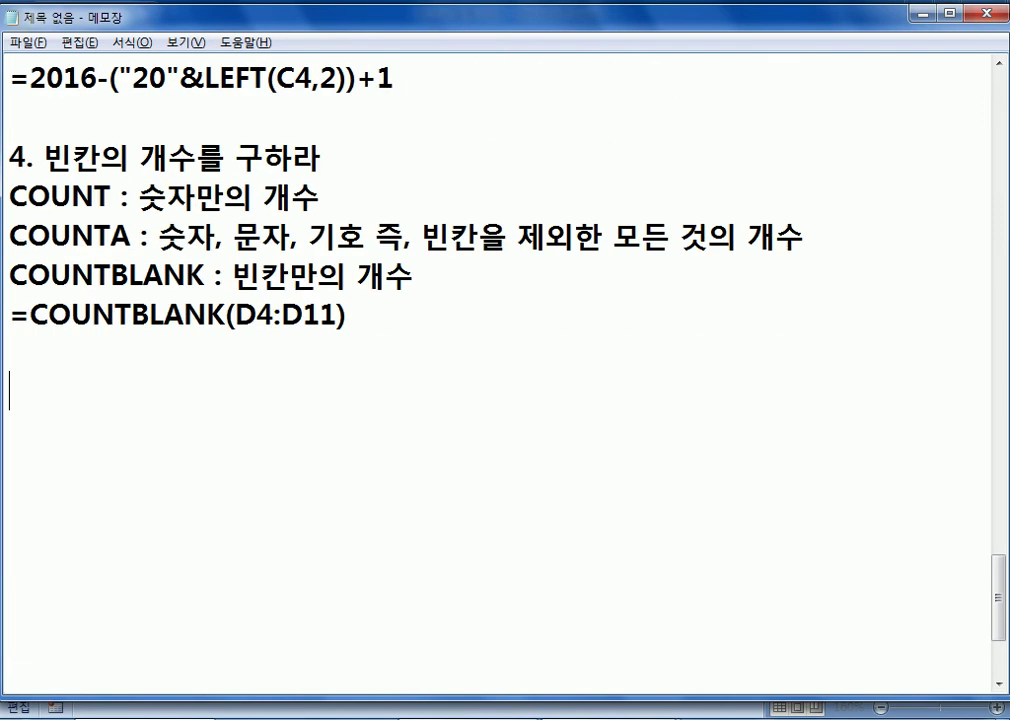
Return to Excel and read the descriptions of the COUNT functions through a temporary =COUNT entry in C15, cancelling the entry
key("alt+Tab")
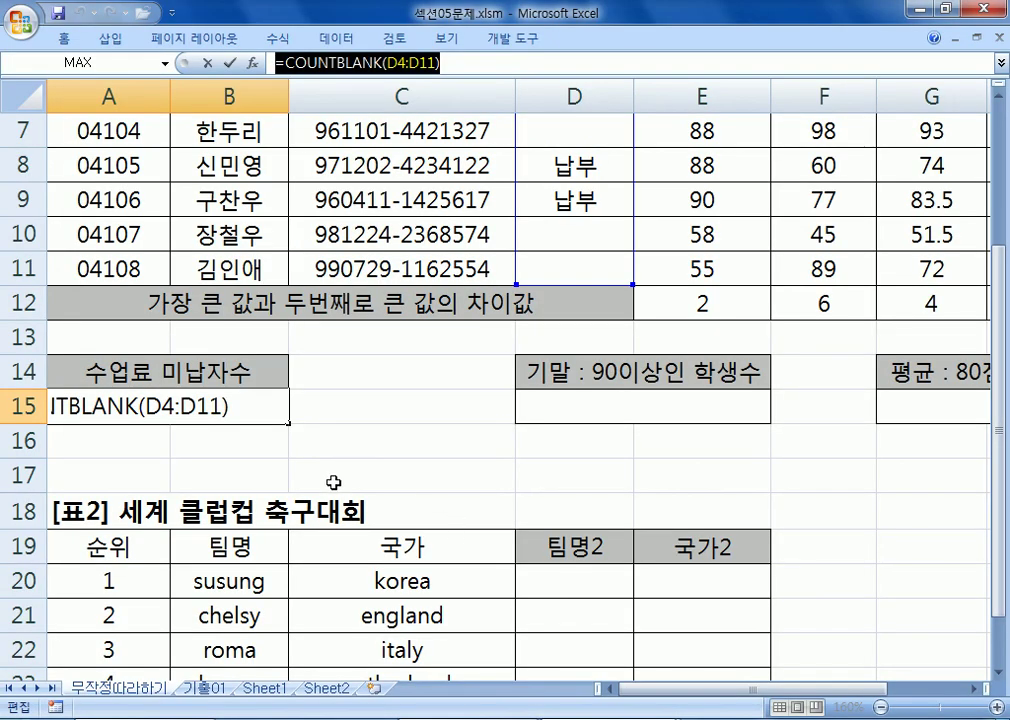
left_click(185, 405)
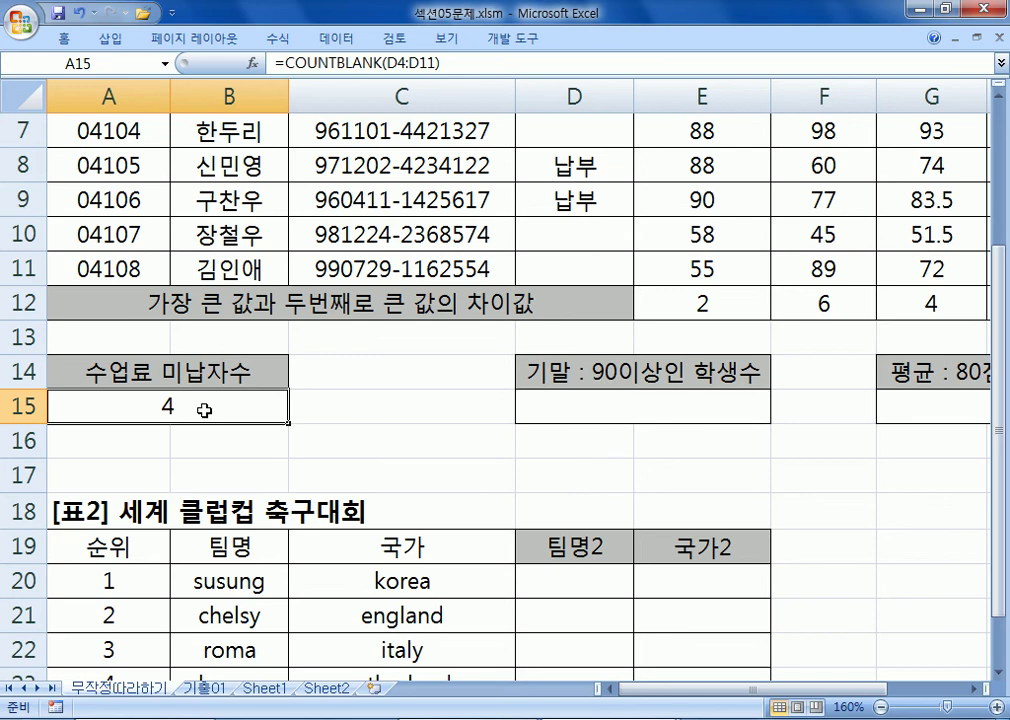
key("alt+Tab")
key("alt+Tab")
left_click(351, 420)
type("=COUNT")
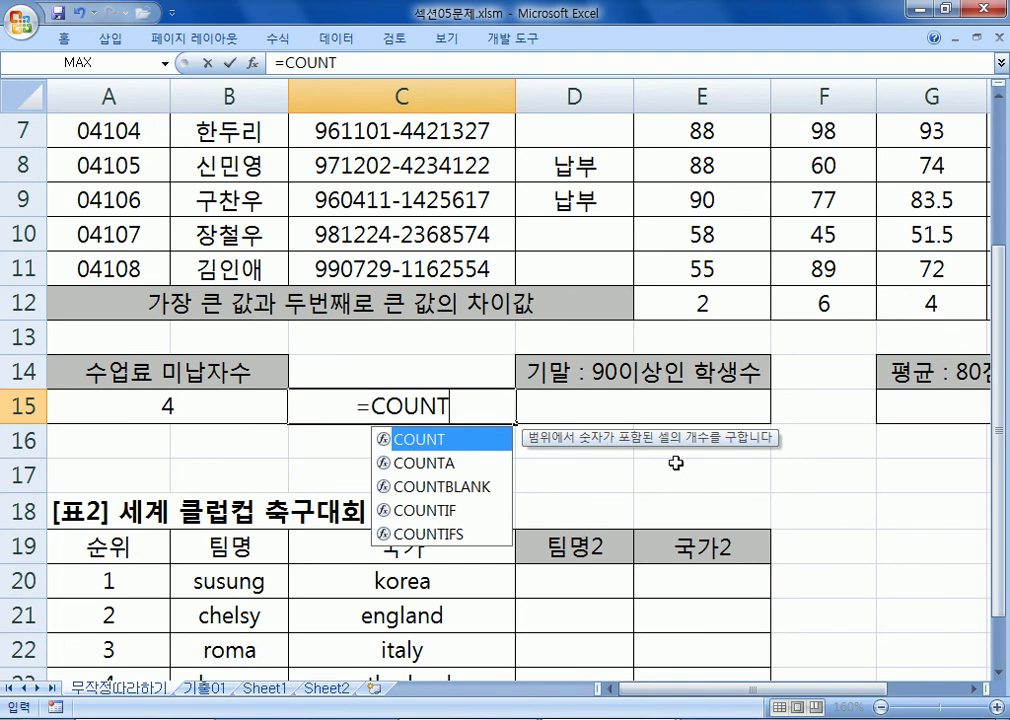
left_click(445, 464)
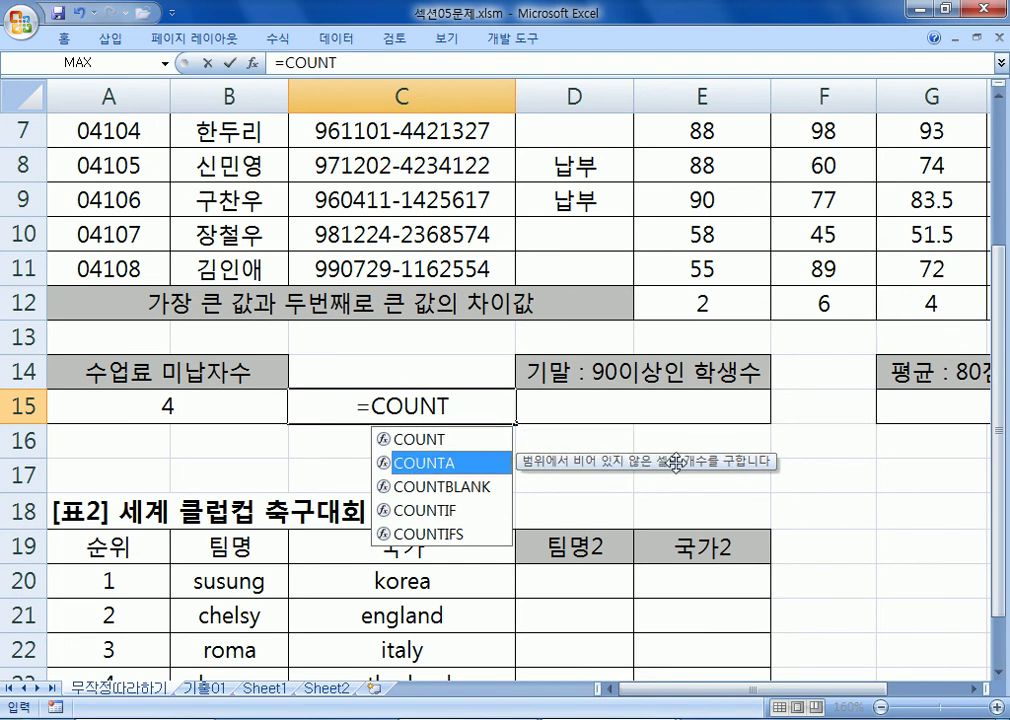
key("Down")
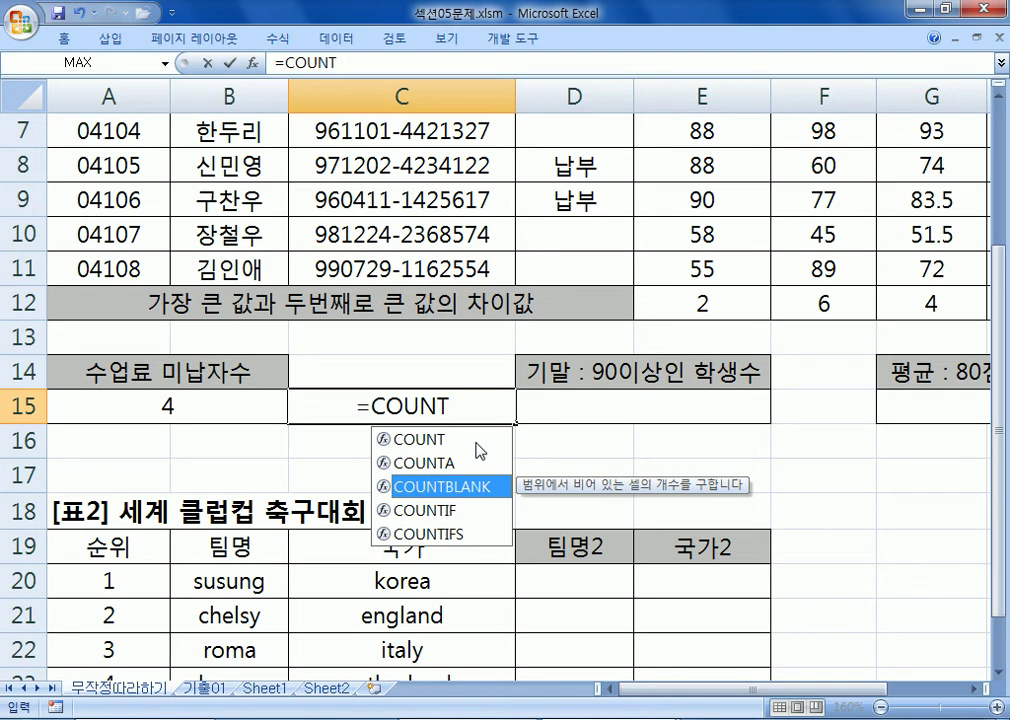
key("Escape")
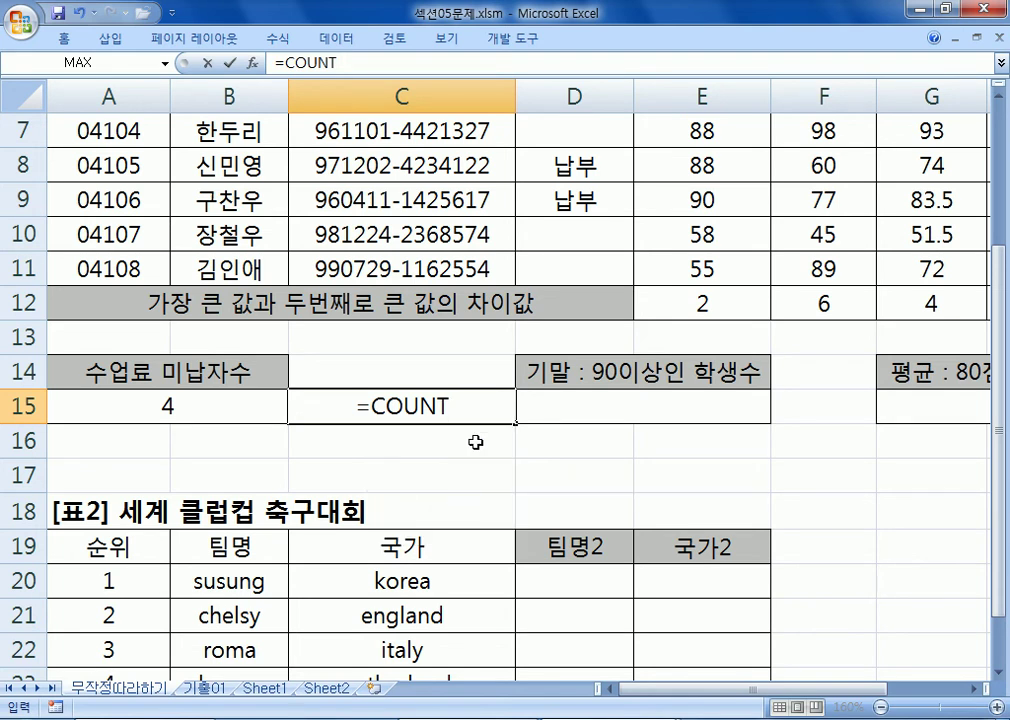
key("Escape")
Switch to Notepad and add the heading "5. 기말점수(G4:G11)가 90점 이상인 학생수를 표시", starting a new line below it
left_click(591, 405)
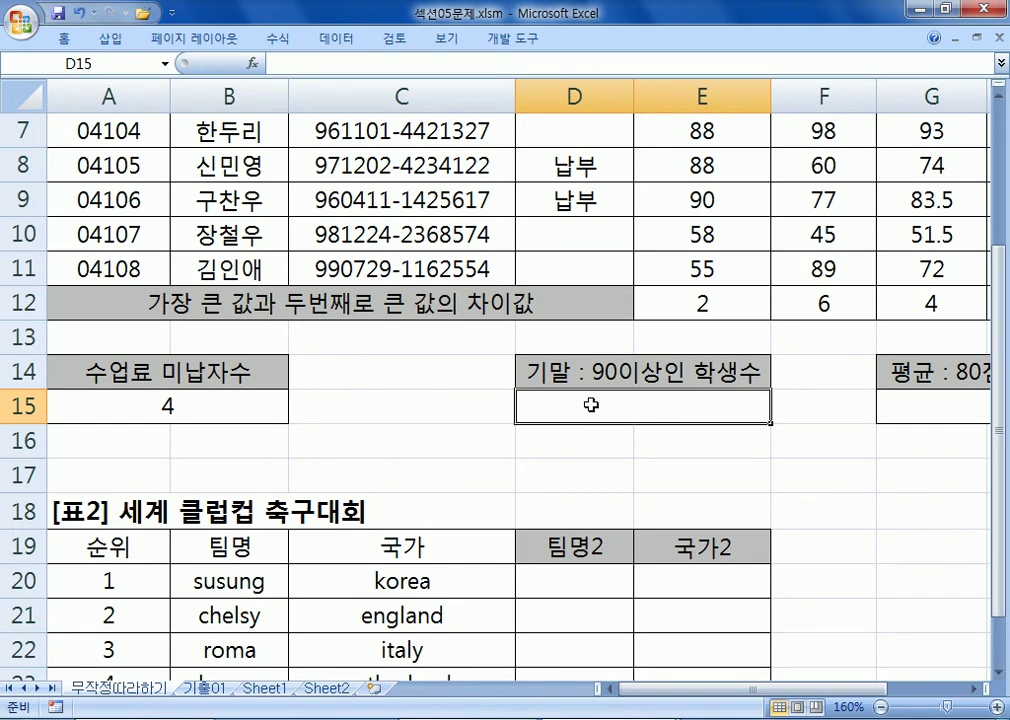
scroll(591, 405, "down", 2, "ctrl")
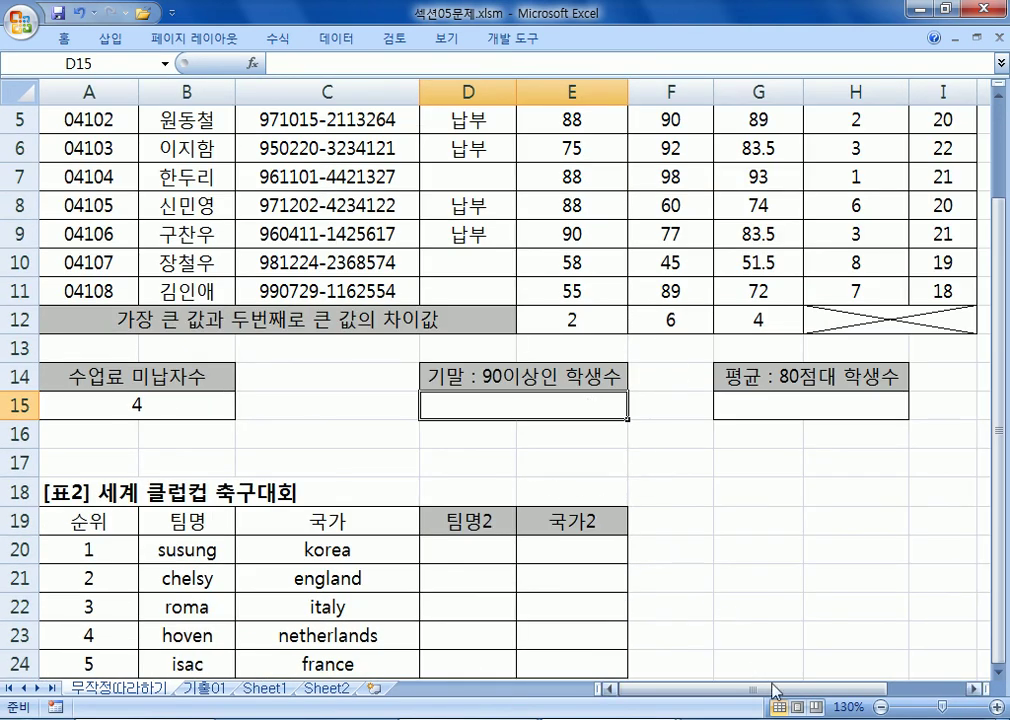
left_click_drag(785, 697, 860, 697)
left_click_drag(1001, 402, 999, 354)
key("alt+Tab")
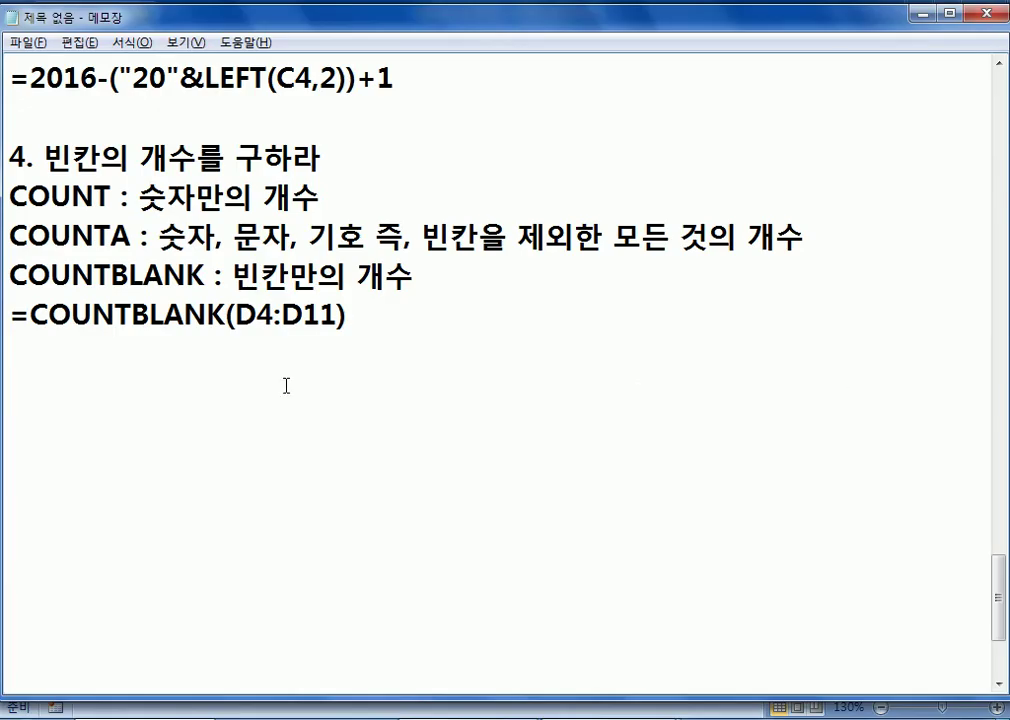
type("5. ")
type("기말점수")
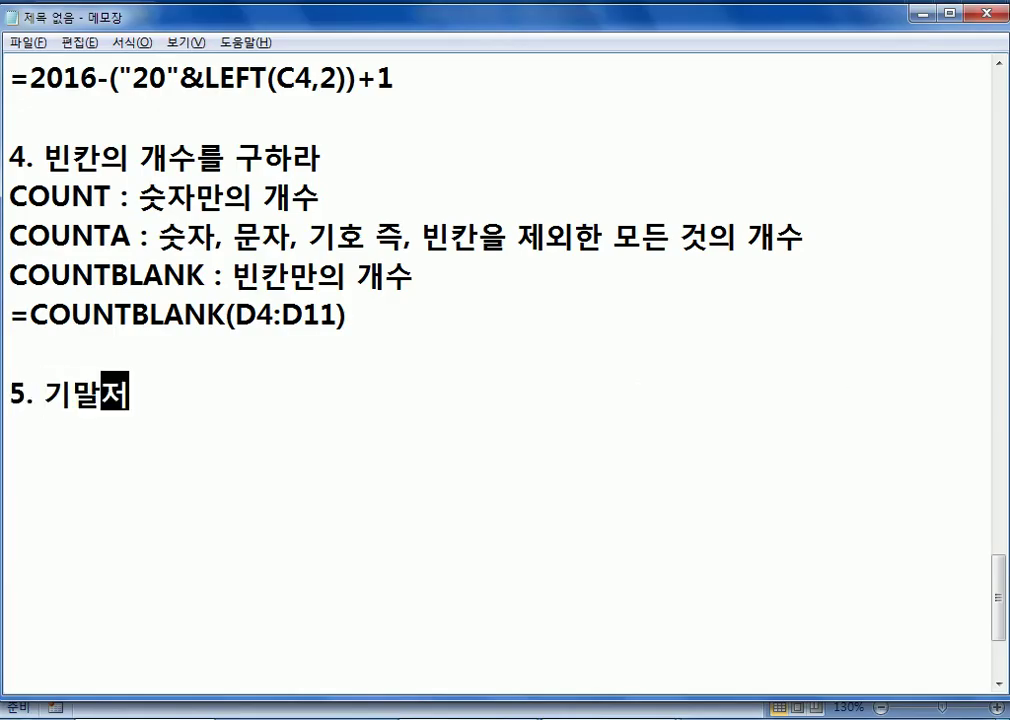
type("(")
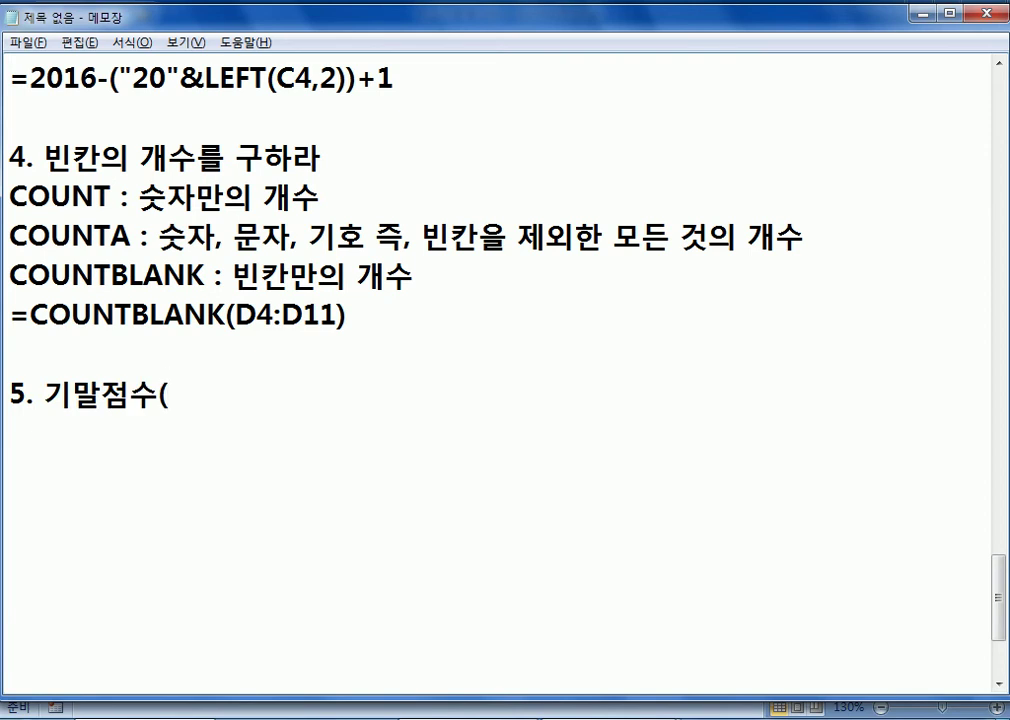
type("G4")
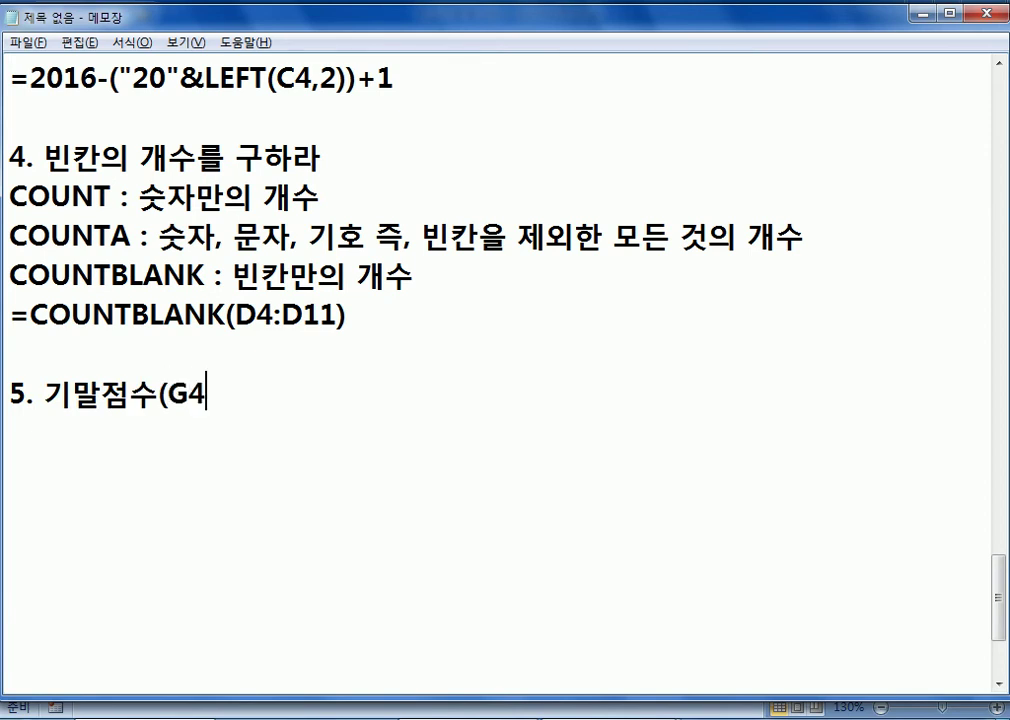
type(":G11)의")
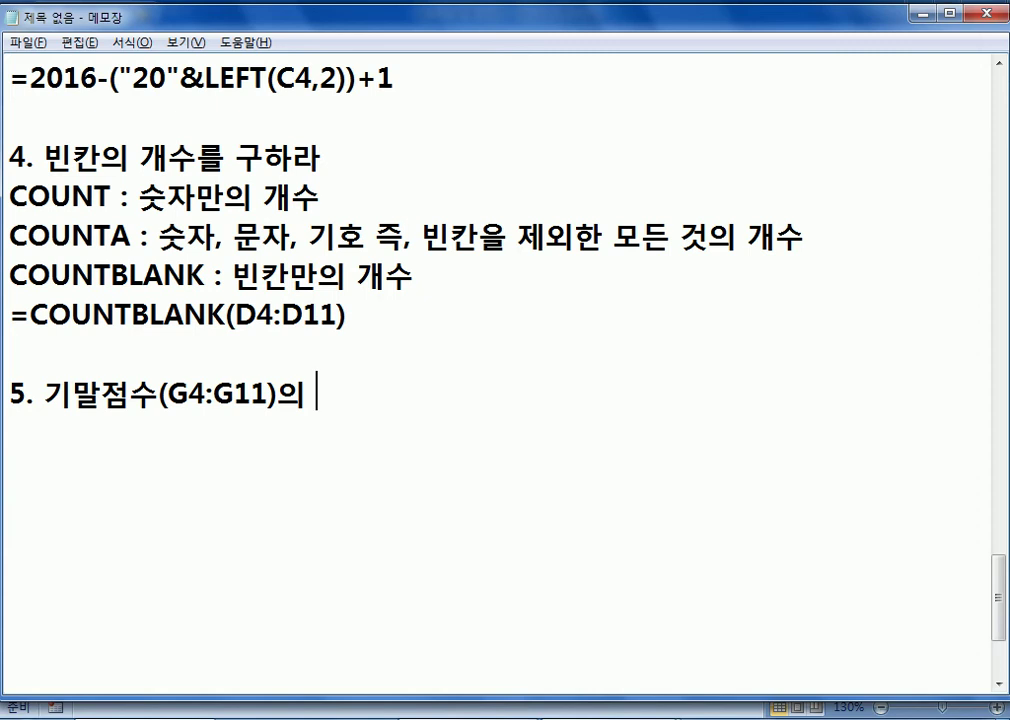
key("BackSpace")
key("BackSpace")
type("가 90점 이상")
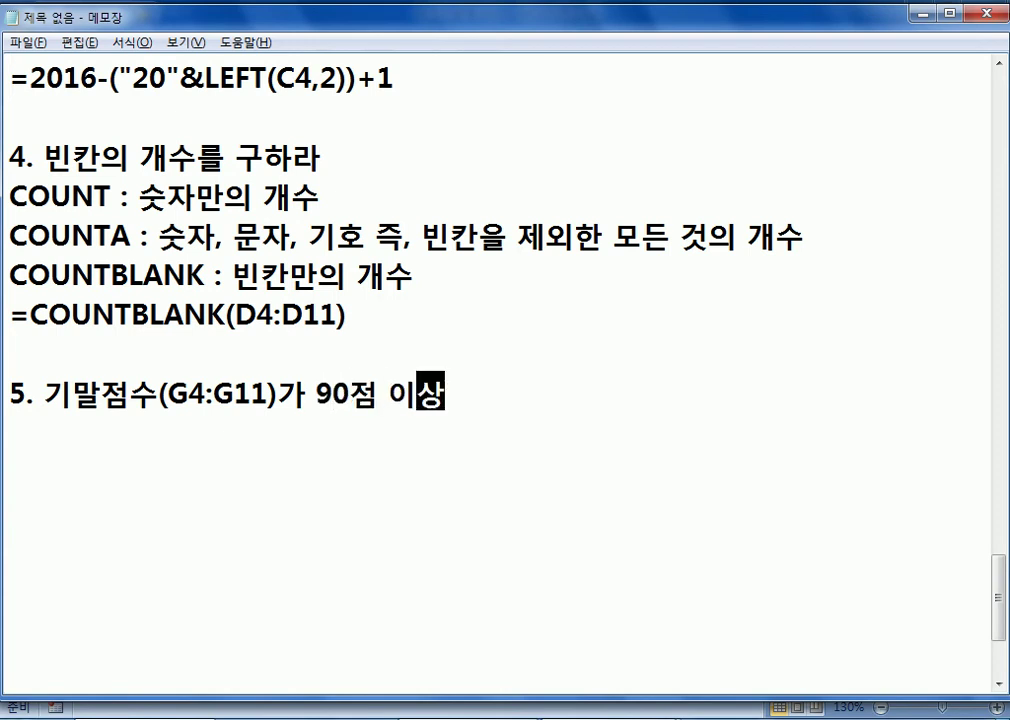
type("인 학생술")
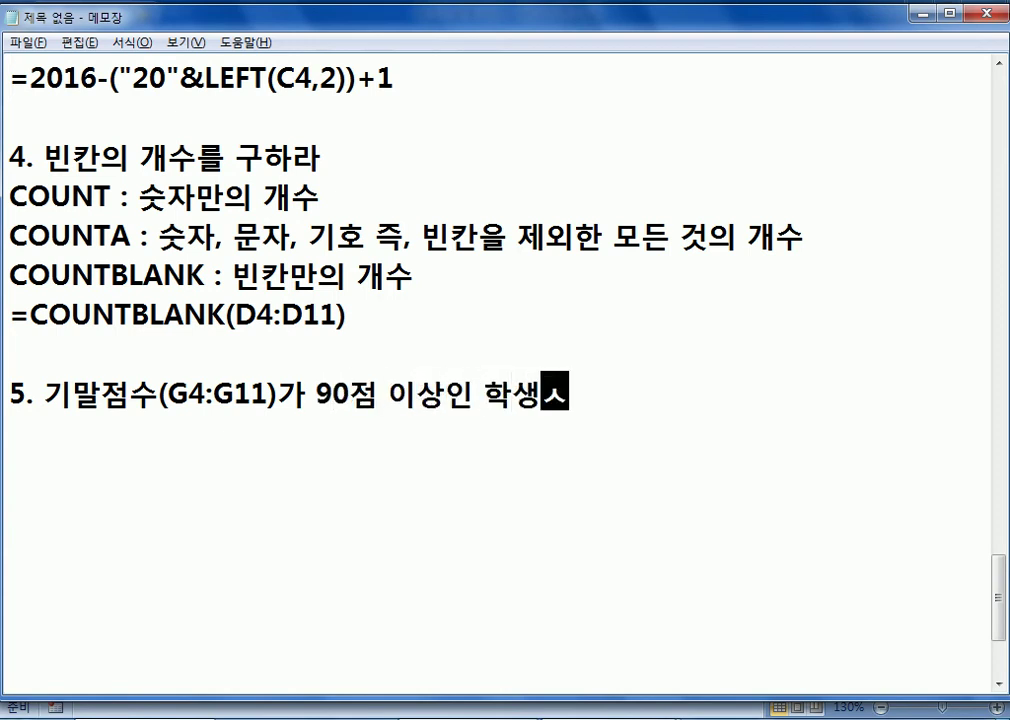
type("를 표시")
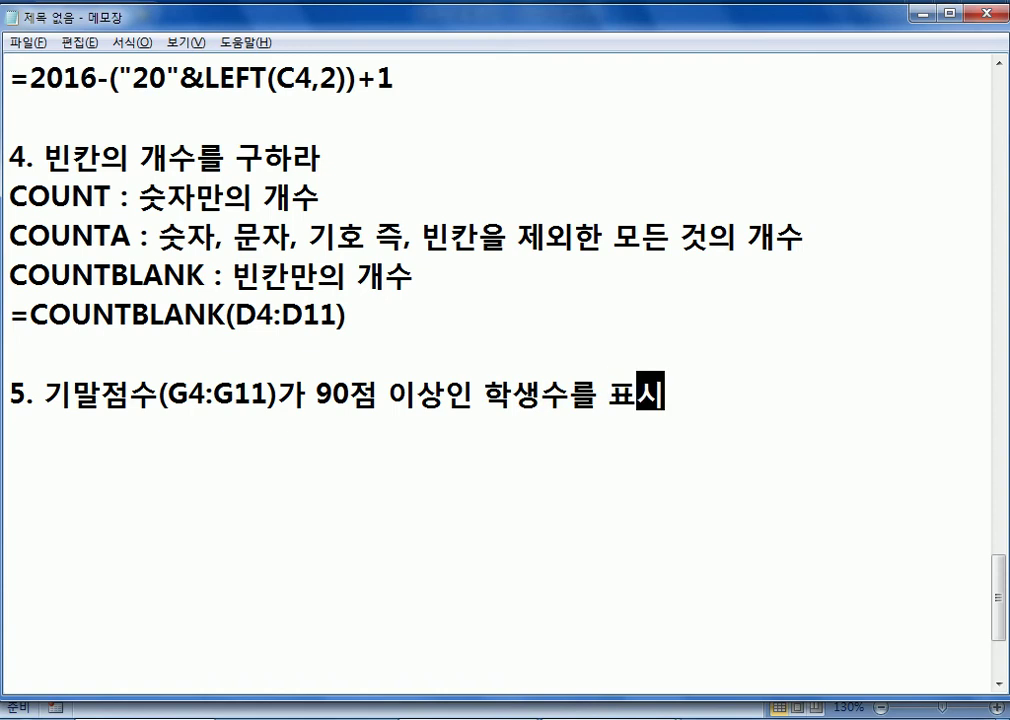
key("Return")
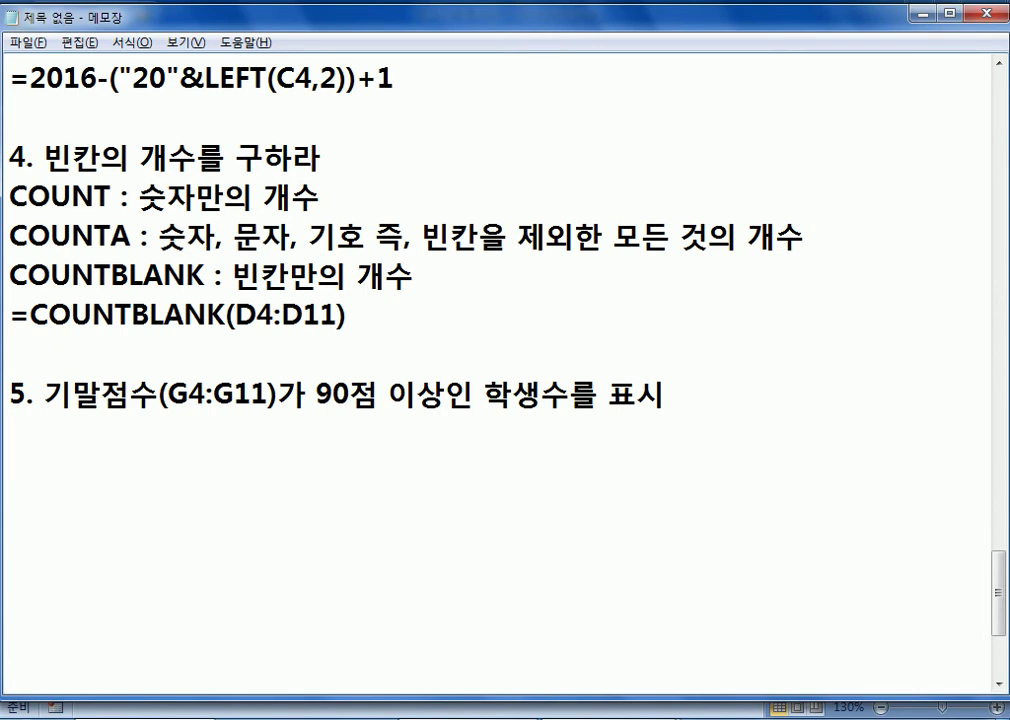
Switch to Excel to examine the 기말 scores in F4:F11, and return to Notepad
key("alt+Tab")
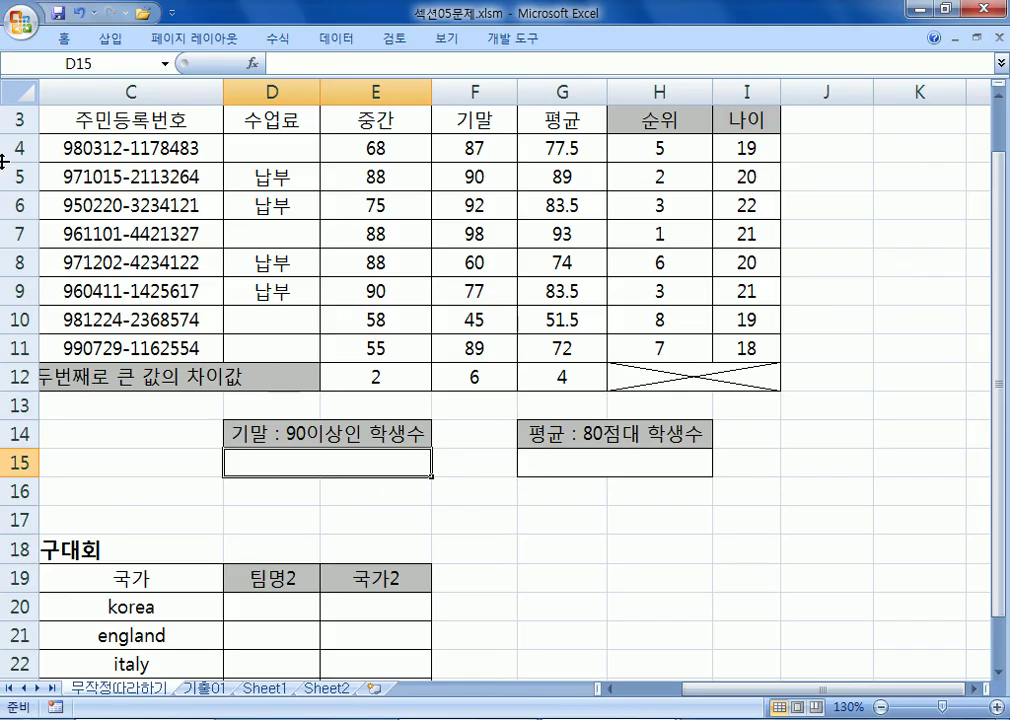
left_click_drag(462, 150, 478, 348)
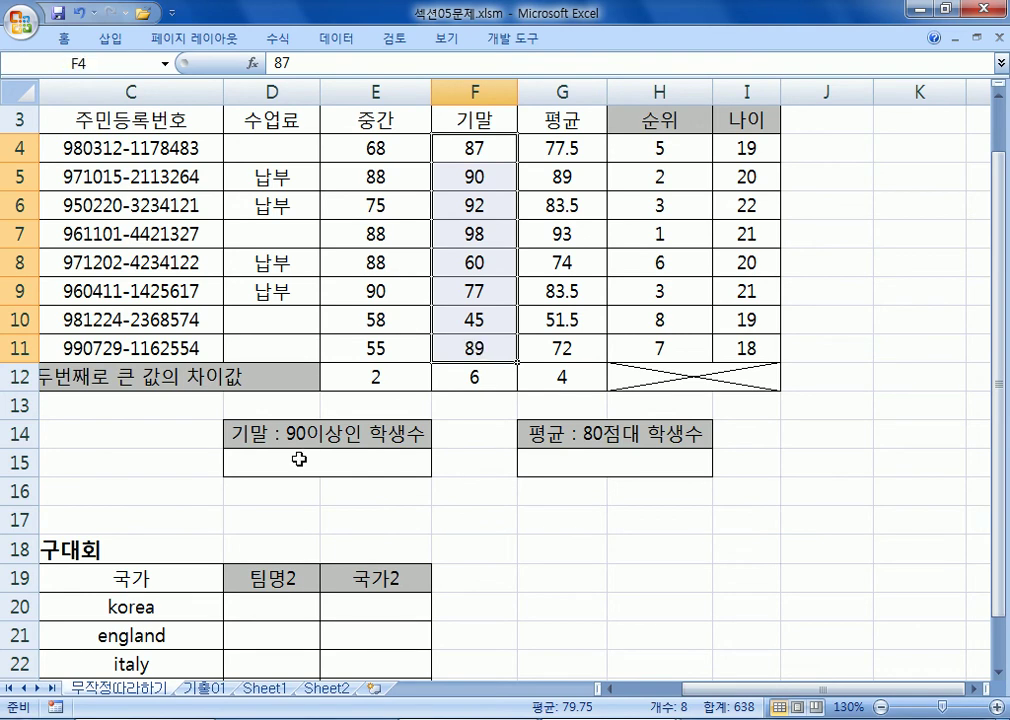
key("alt+Tab")
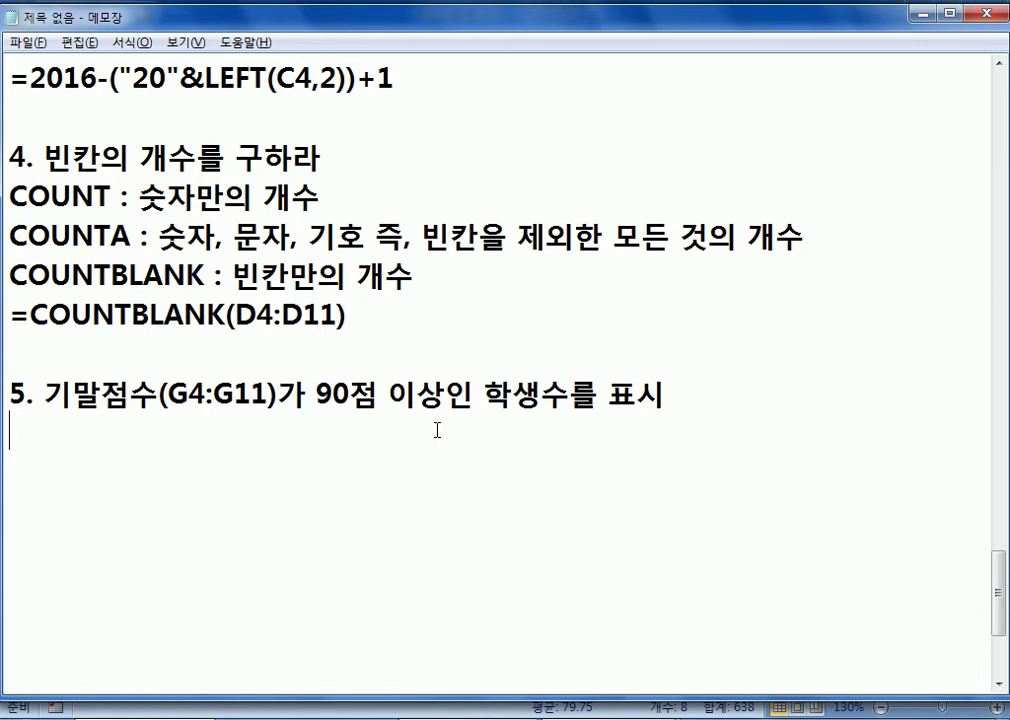
Add the line "COUNTIF : 조건부 개수, 조건에 해당하는 내용만 개수" below heading 5
type("ㅊ")
key("BackSpace")
key("Hangul")
type("CO")
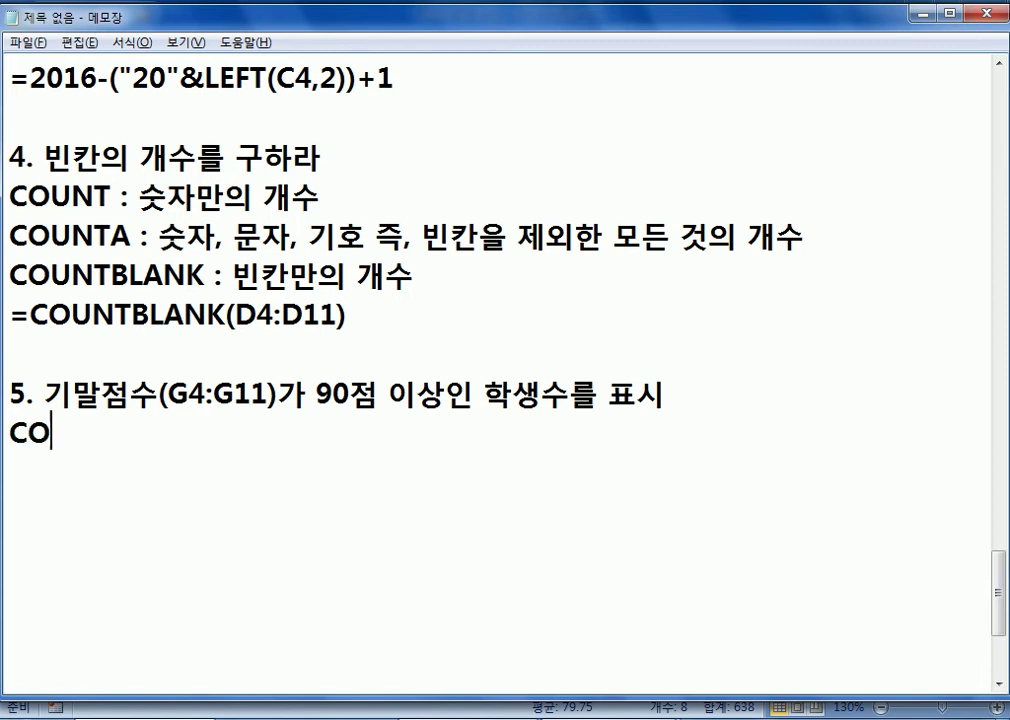
type("UNTIF")
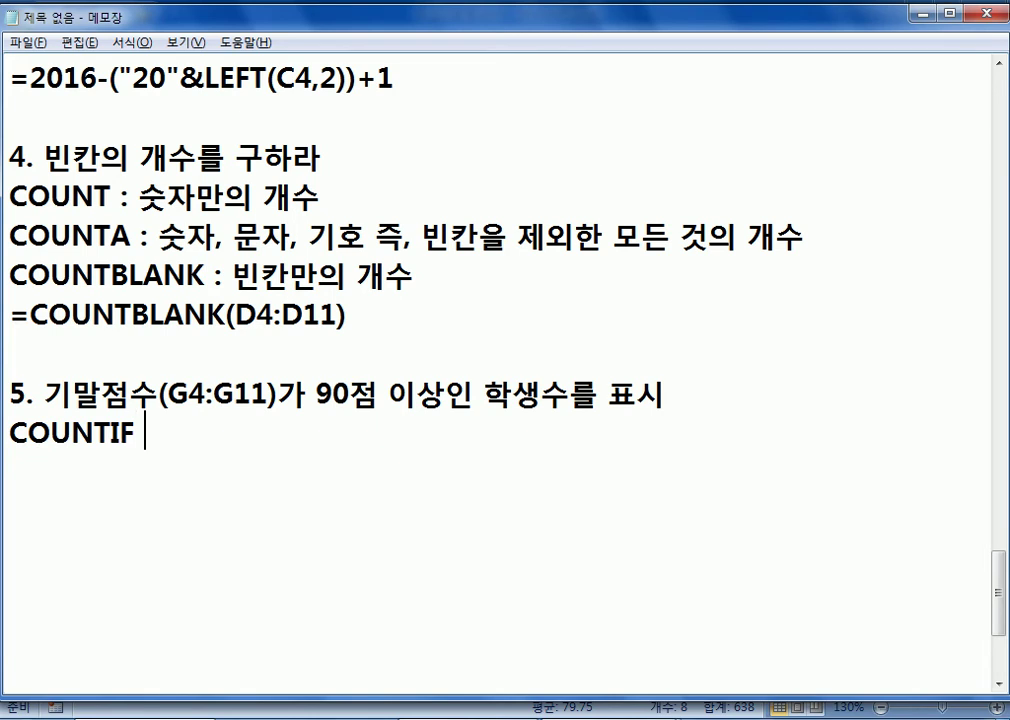
type(" :")
key("Hangul")
type("조건부 개수")
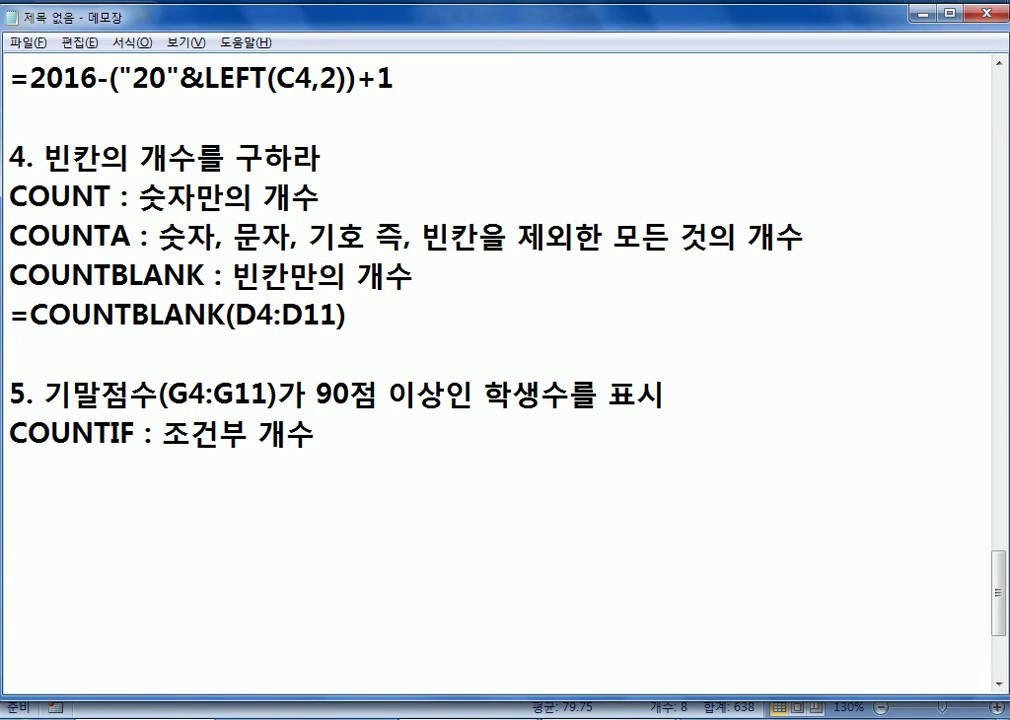
type(", 조건에 ")
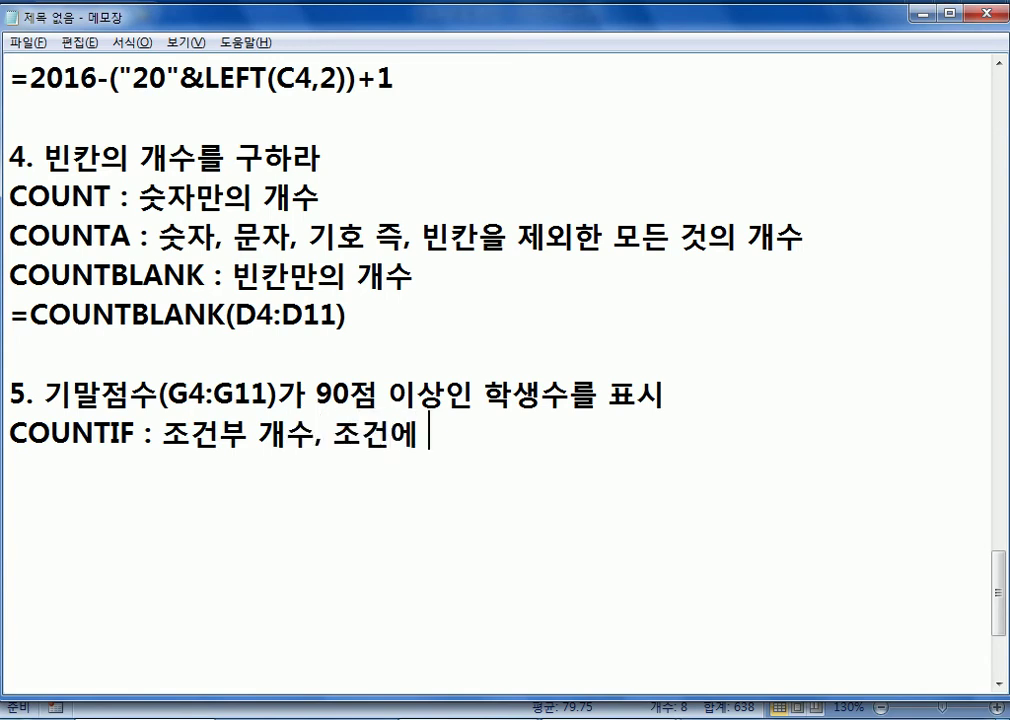
type("해당하는 ")
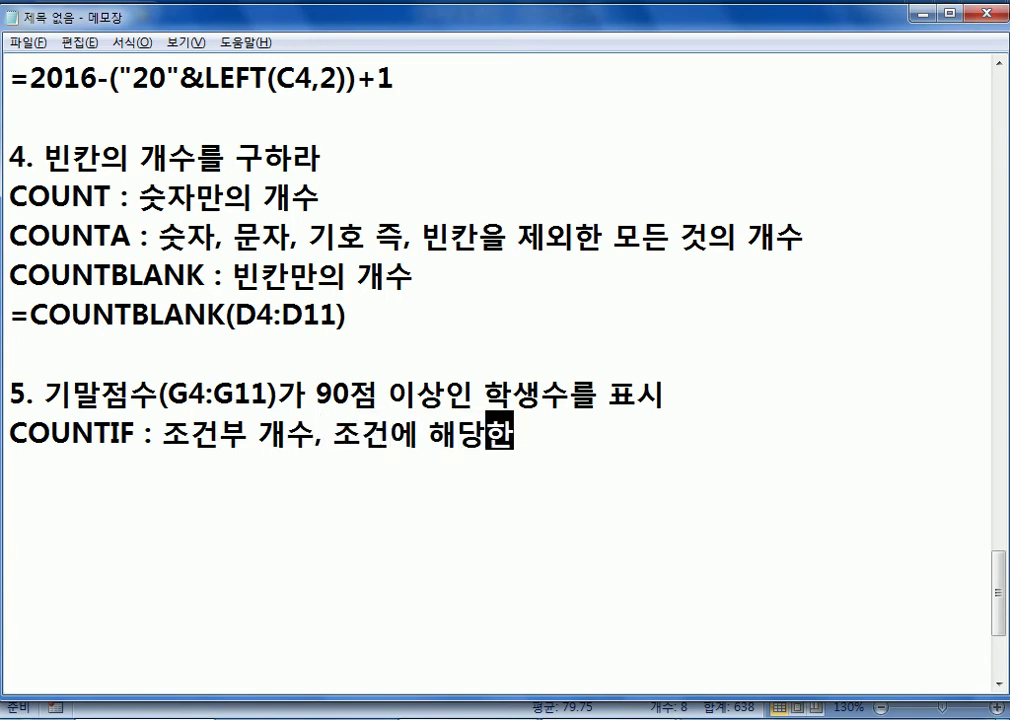
type("내용만")
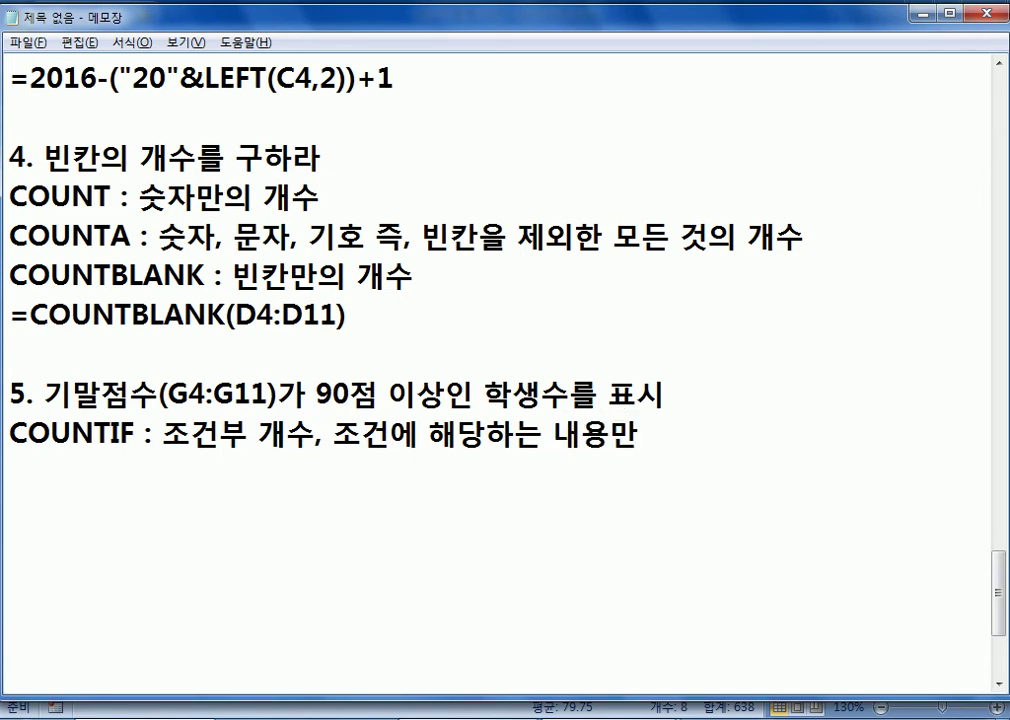
type(" ㄱ개수")
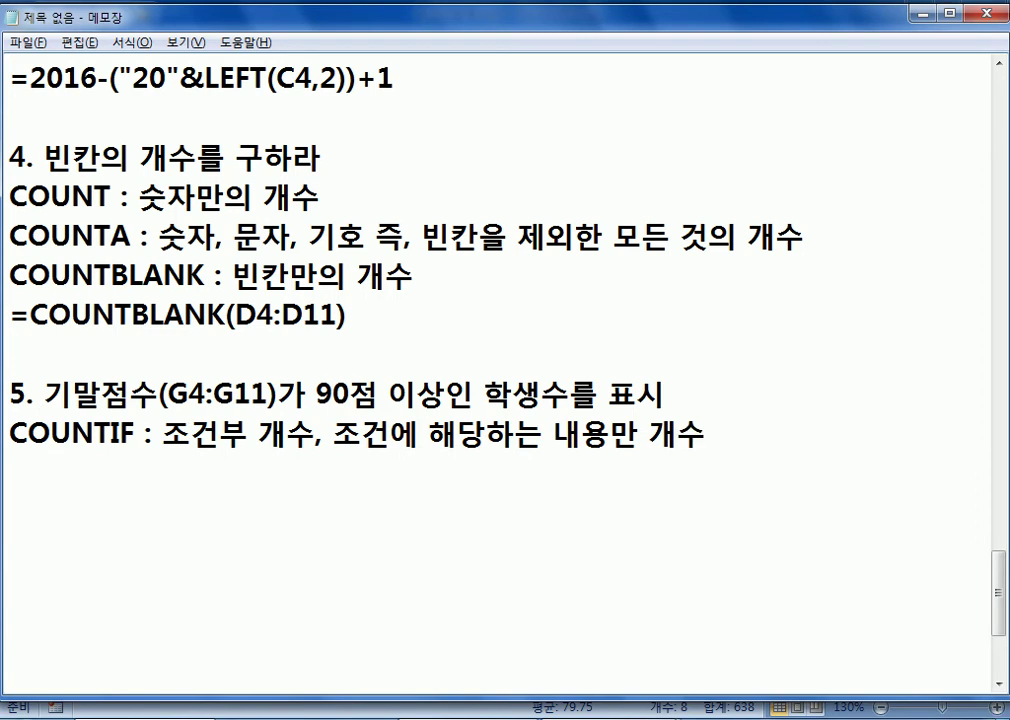
Add the syntax line "=COUNTIF(범위, 조건)" below the COUNTIF description and start a new line
key("Return")
type("=COU")
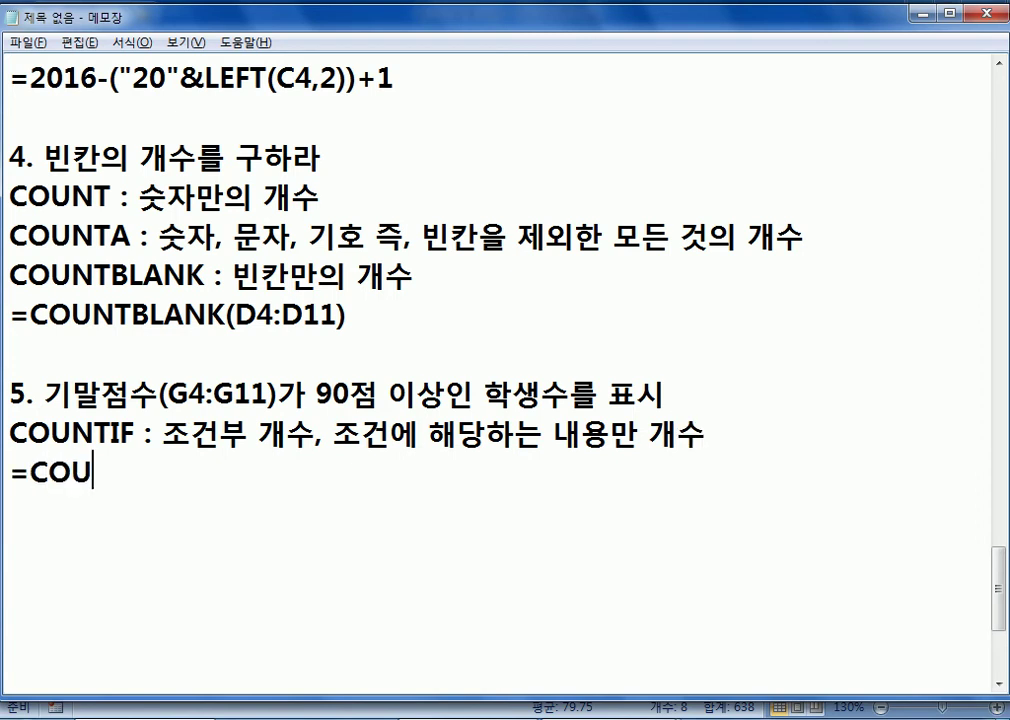
type("NTIF(")
type("QJA")
key("BackSpace")
key("BackSpace")
key("BackSpace")
key("Hangul")
type("범ㅇㅣ,")
key("BackSpace")
key("BackSpace")
key("BackSpace")
type("우ㅣ, 조건)")
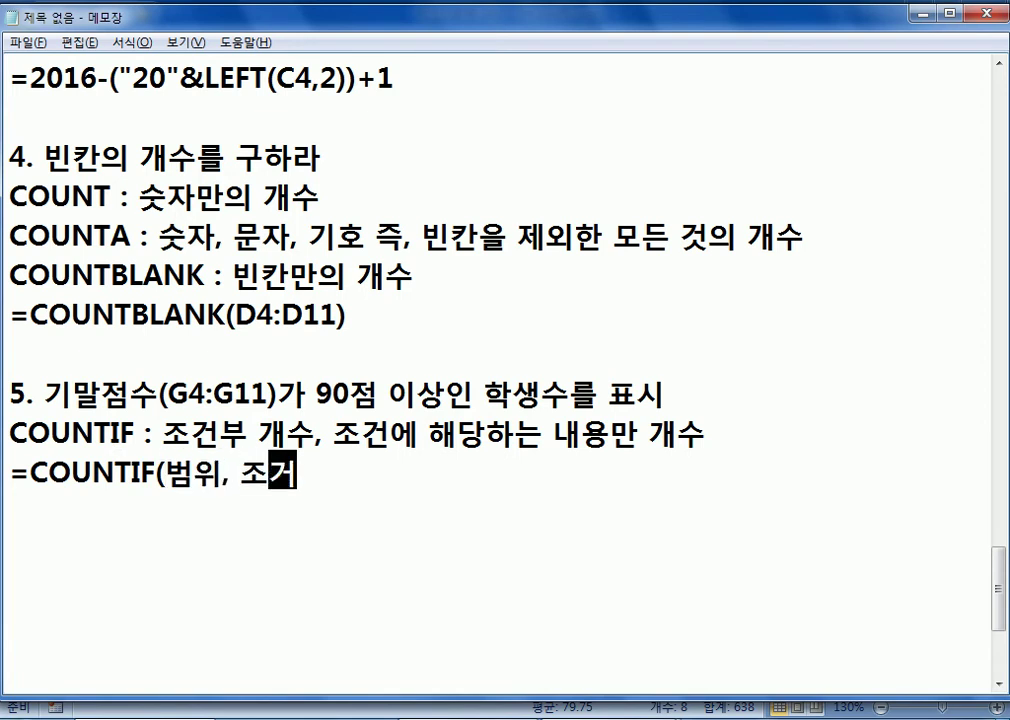
key("Return")
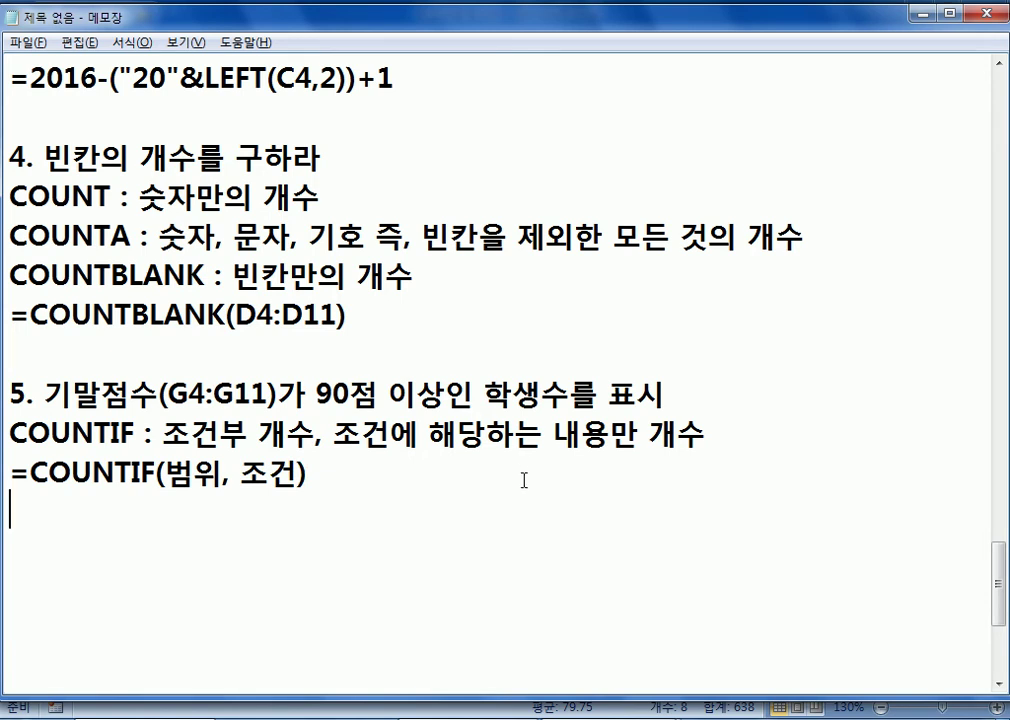
Switch to Excel and begin a =COUNTIF( formula in D15 under 기말 : 90이상인 학생수, reading the function's description
key("alt+Tab")
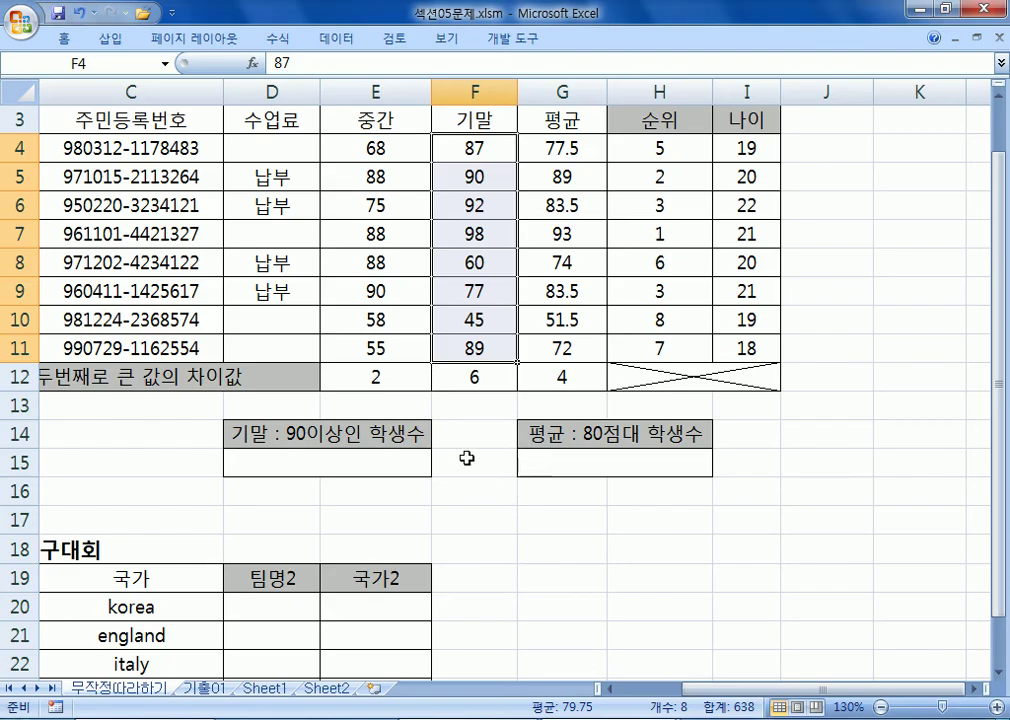
left_click(349, 458)
type("=COUNT")
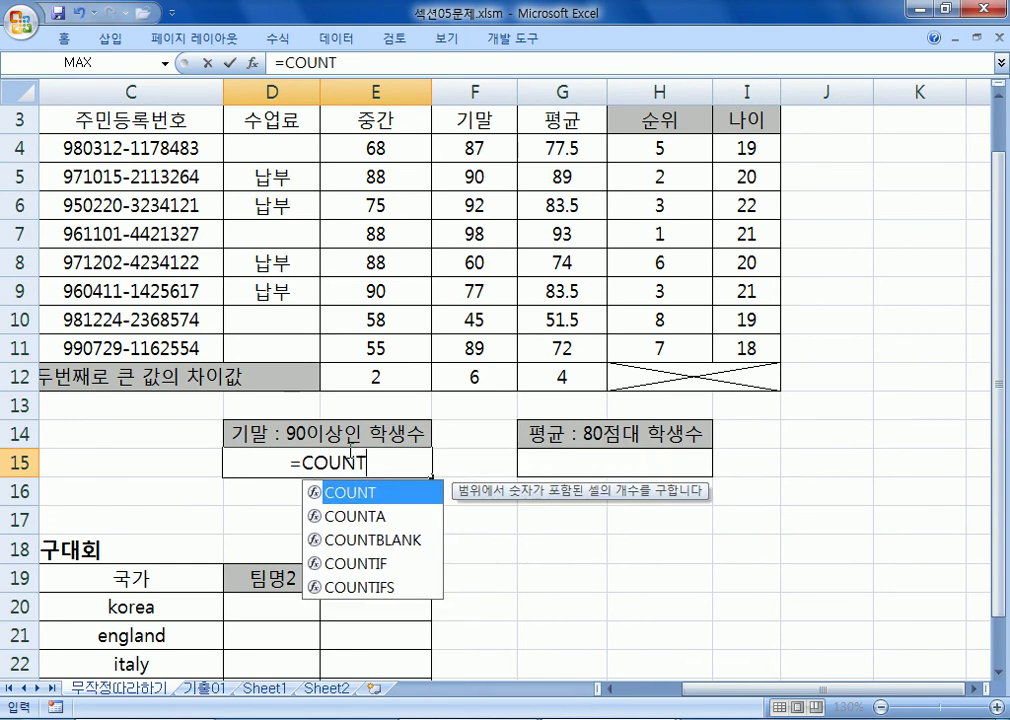
key("Down")
key("Down")
key("Down")
key("Tab")
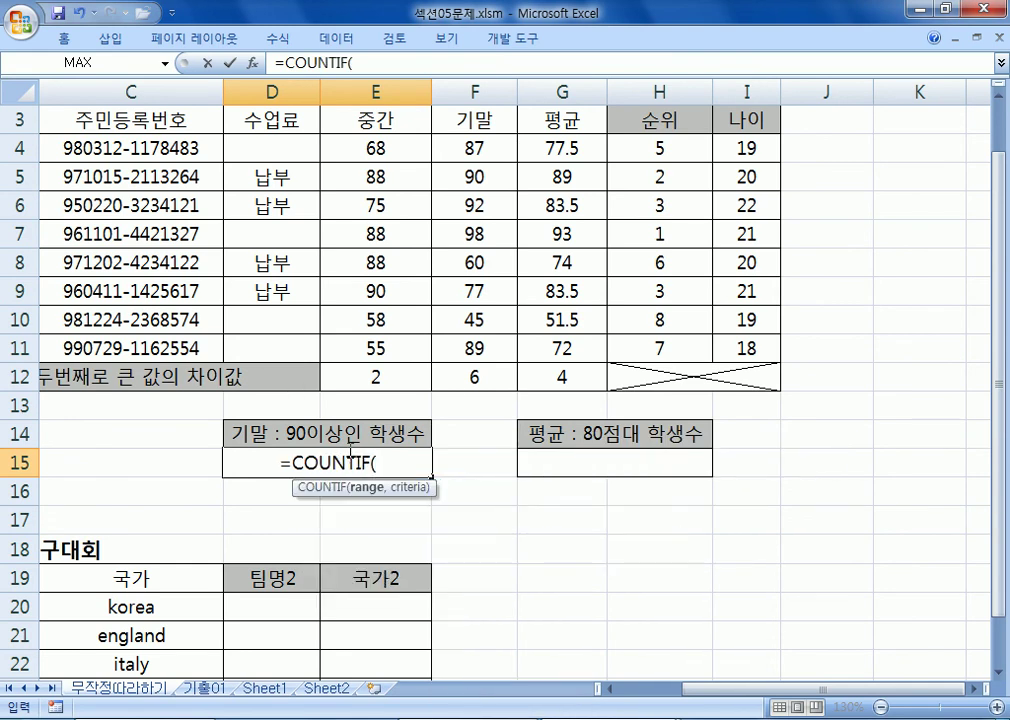
key("BackSpace")
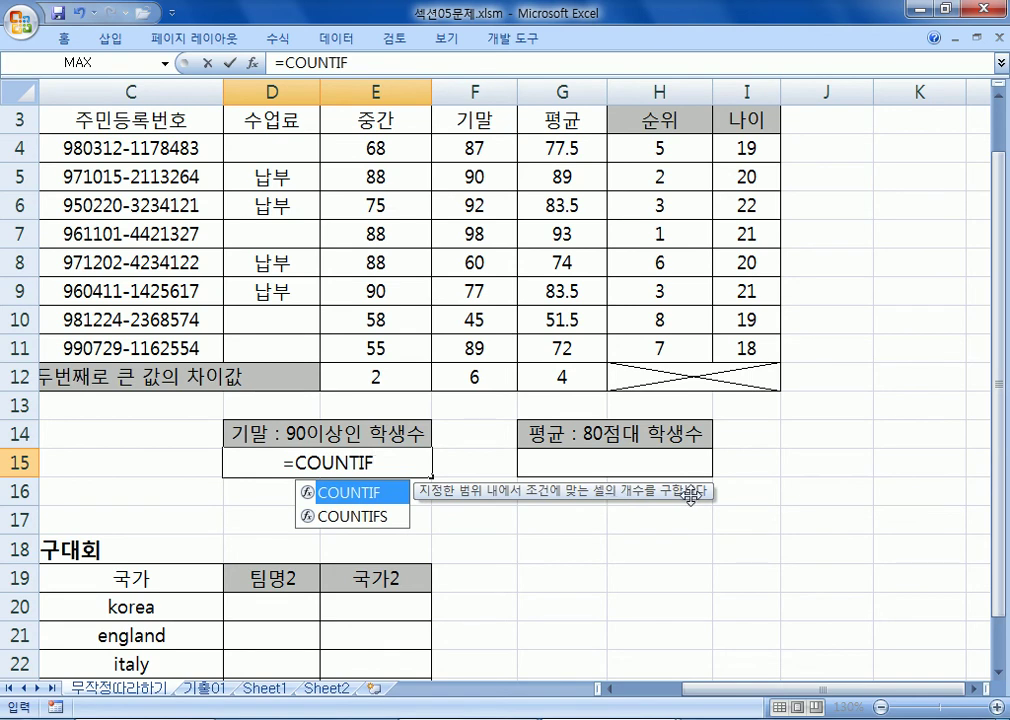
double_click(357, 493)
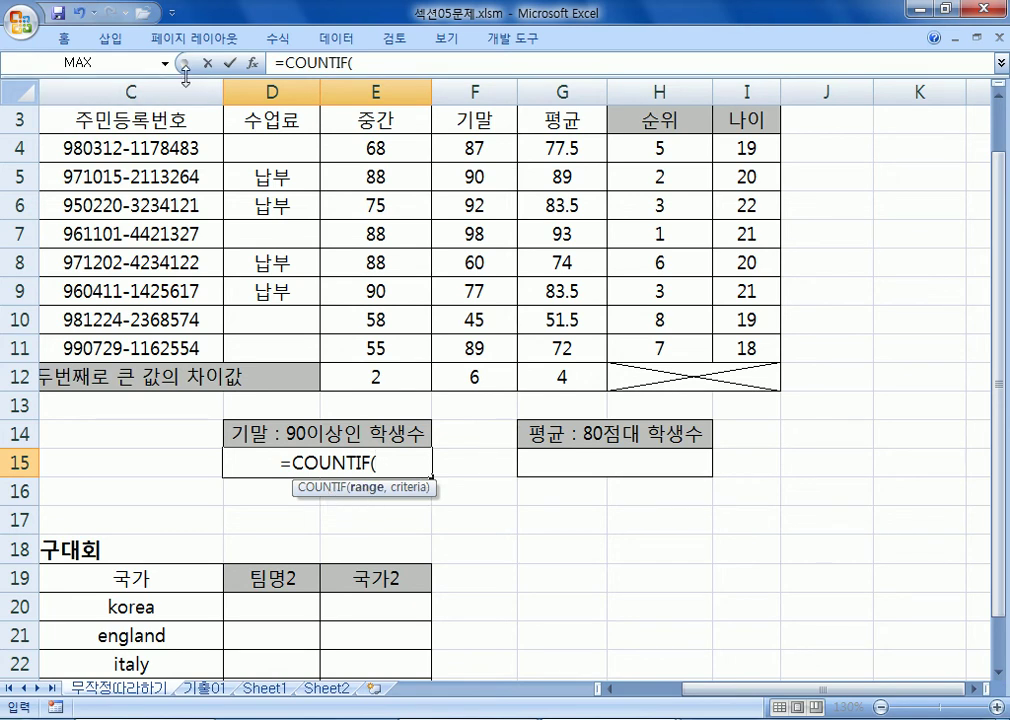
Open the function arguments for COUNTIF, move the dialog clear of the scores, and set Criteria to ">=90"
left_click(252, 62)
left_click_drag(345, 88, 792, 390)
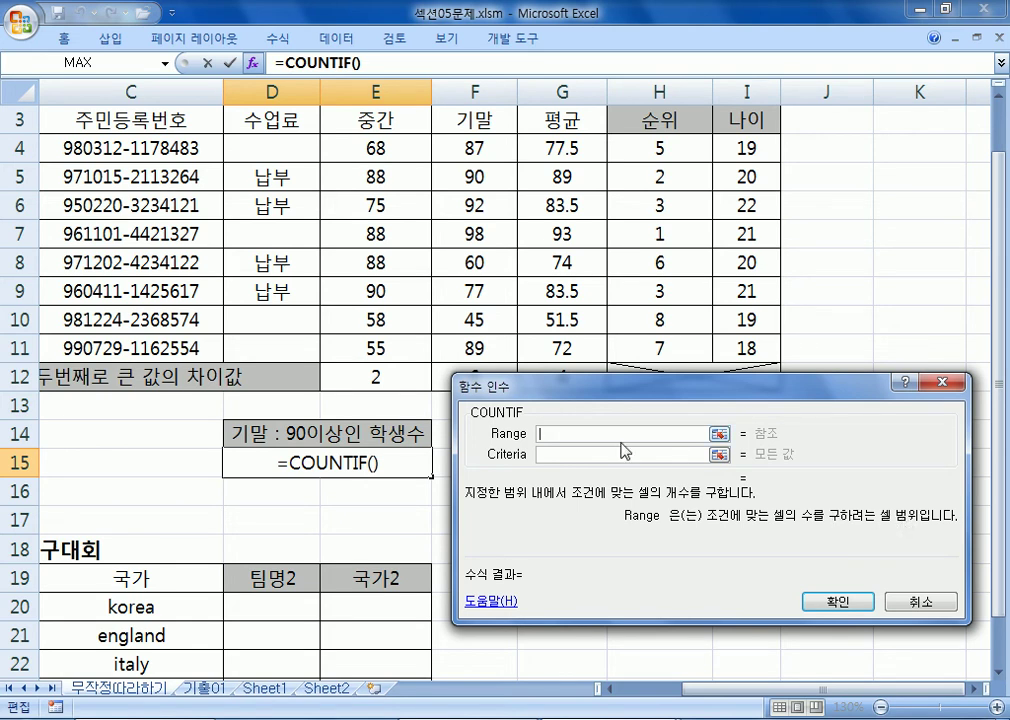
key("Tab")
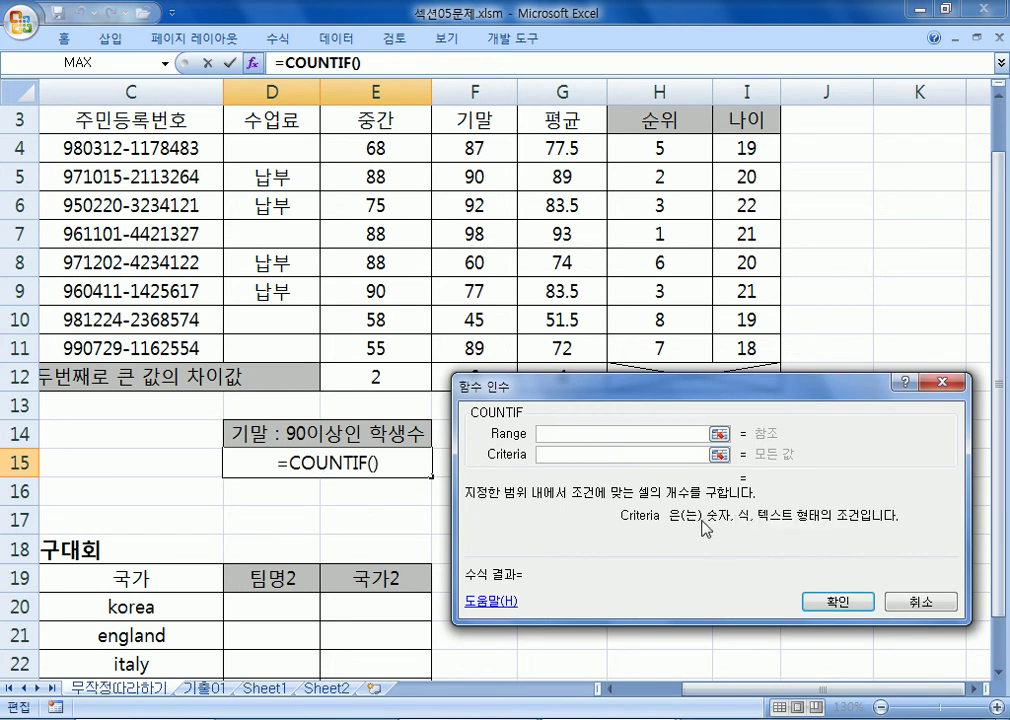
type("90")
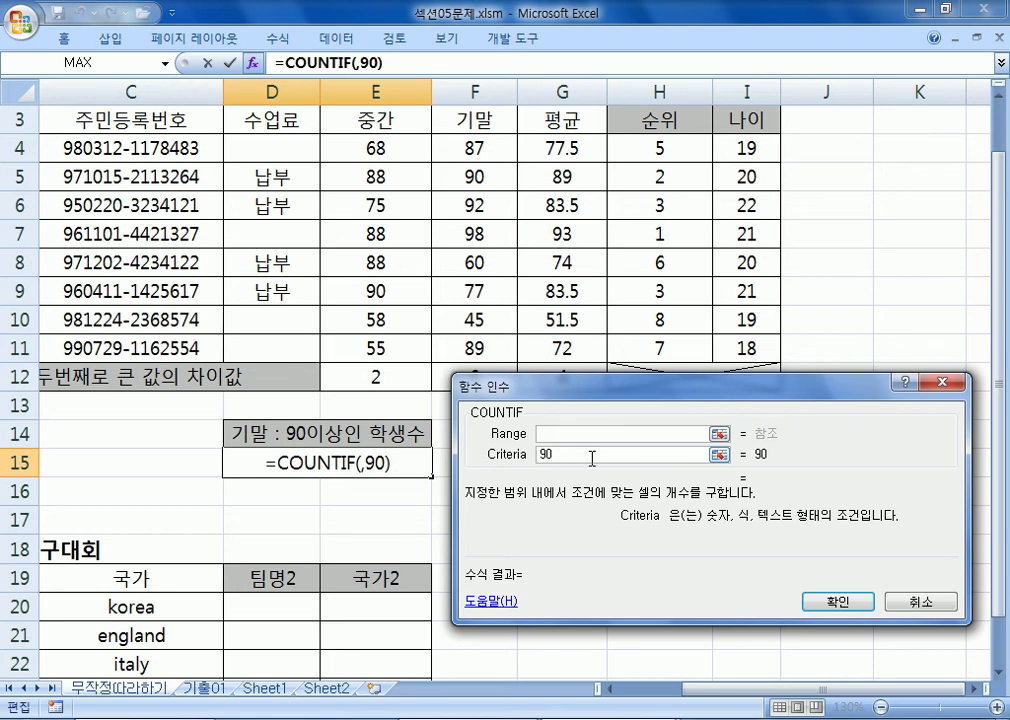
key("BackSpace")
key("BackSpace")
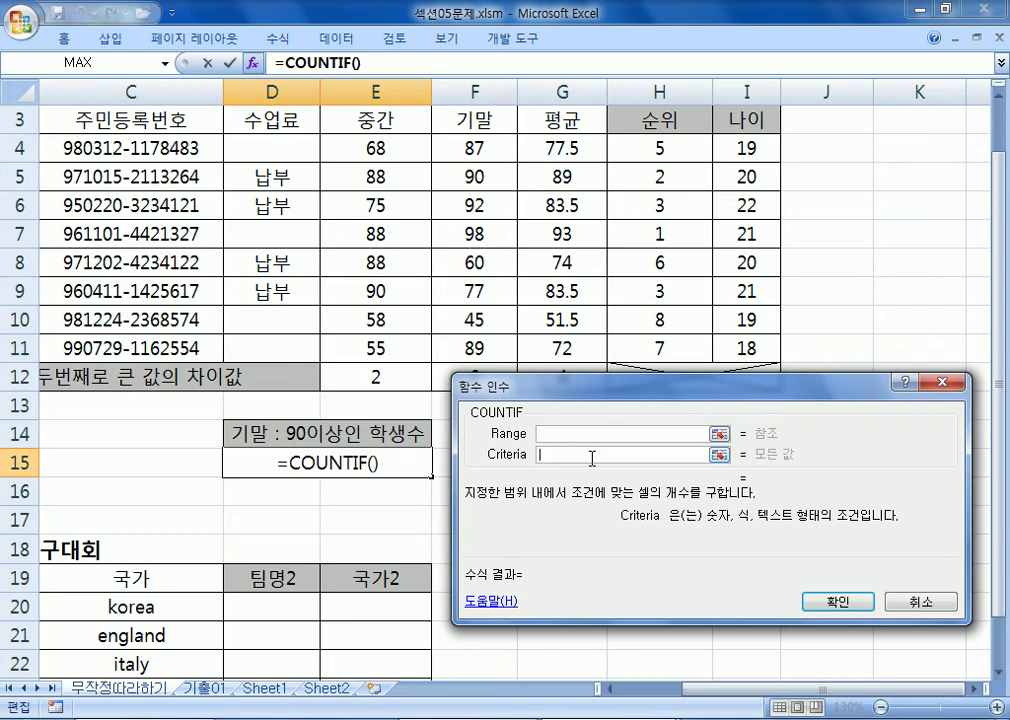
type(">=90")
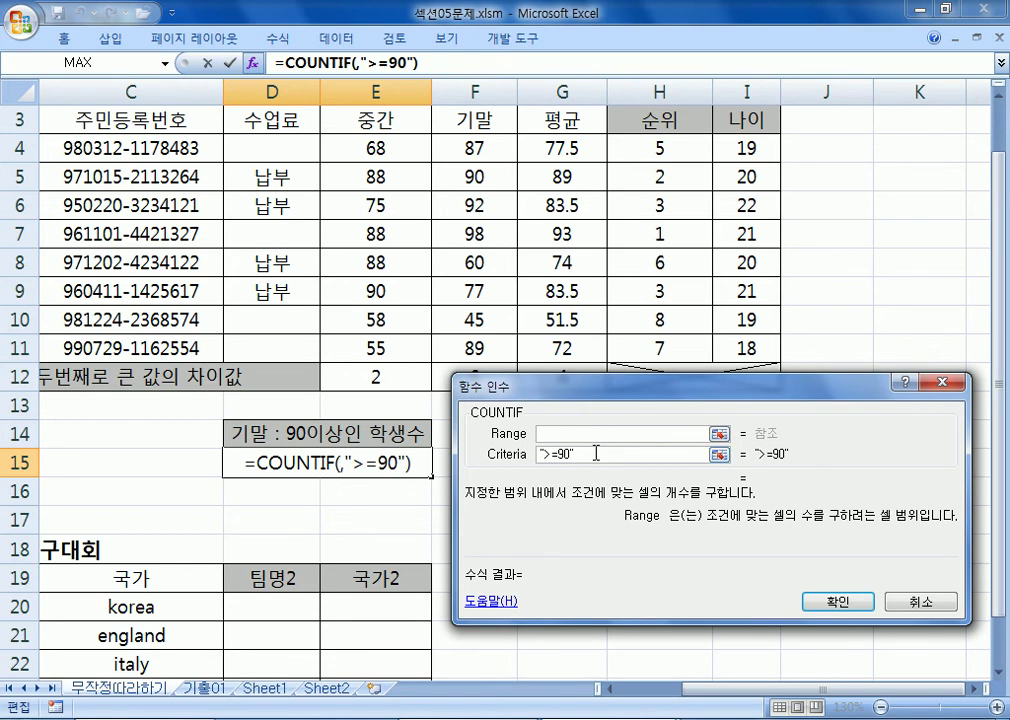
left_click(596, 453)
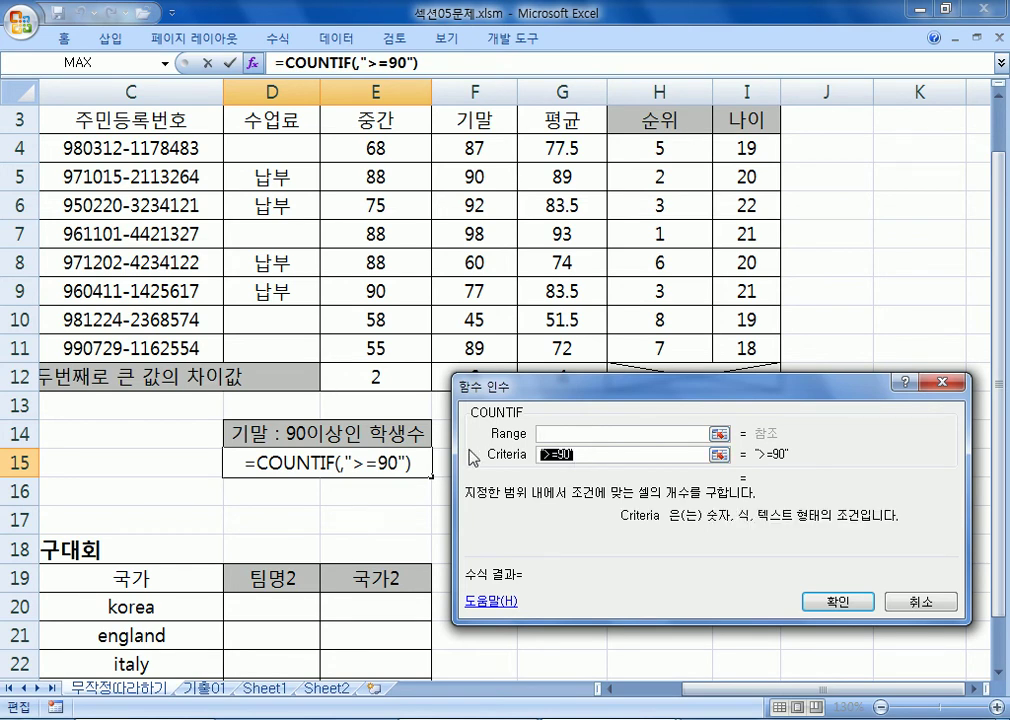
Enter ">=90" as the COUNTIF Criteria and set Range to the 기말 scores F4:F11
type(">=90")
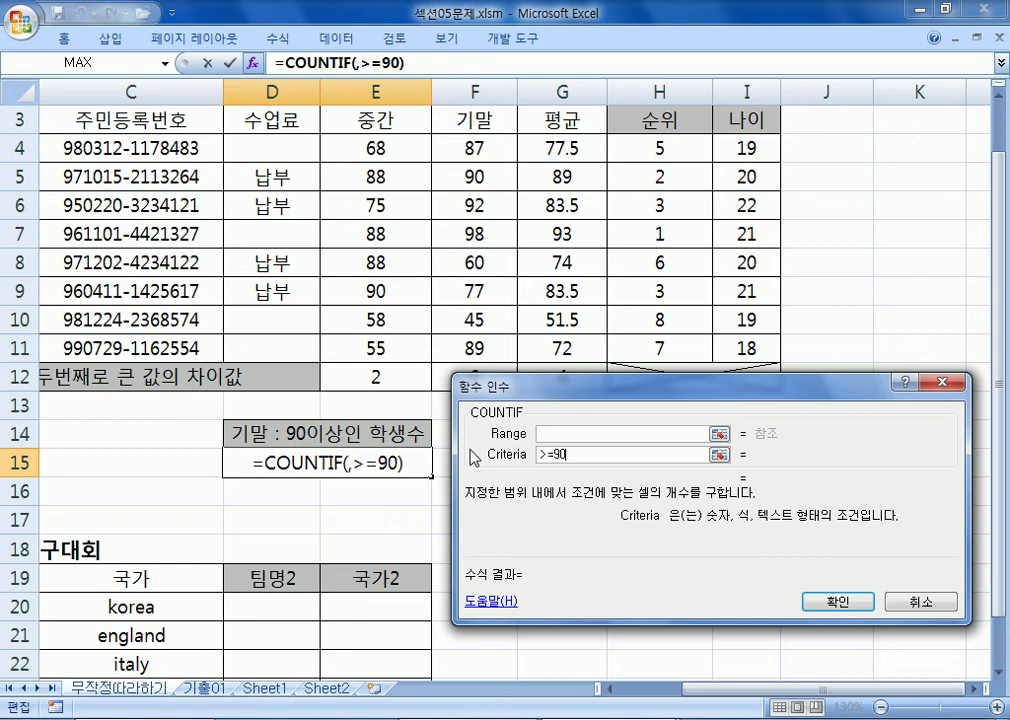
left_click(577, 437)
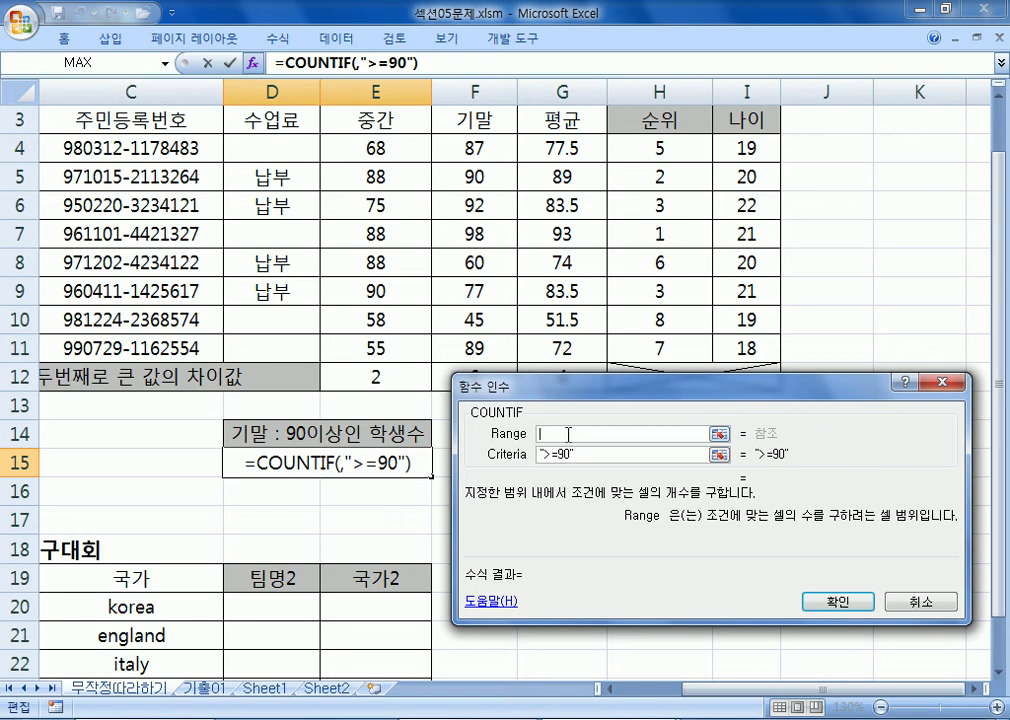
left_click_drag(441, 318, 447, 356)
left_click_drag(462, 150, 467, 345)
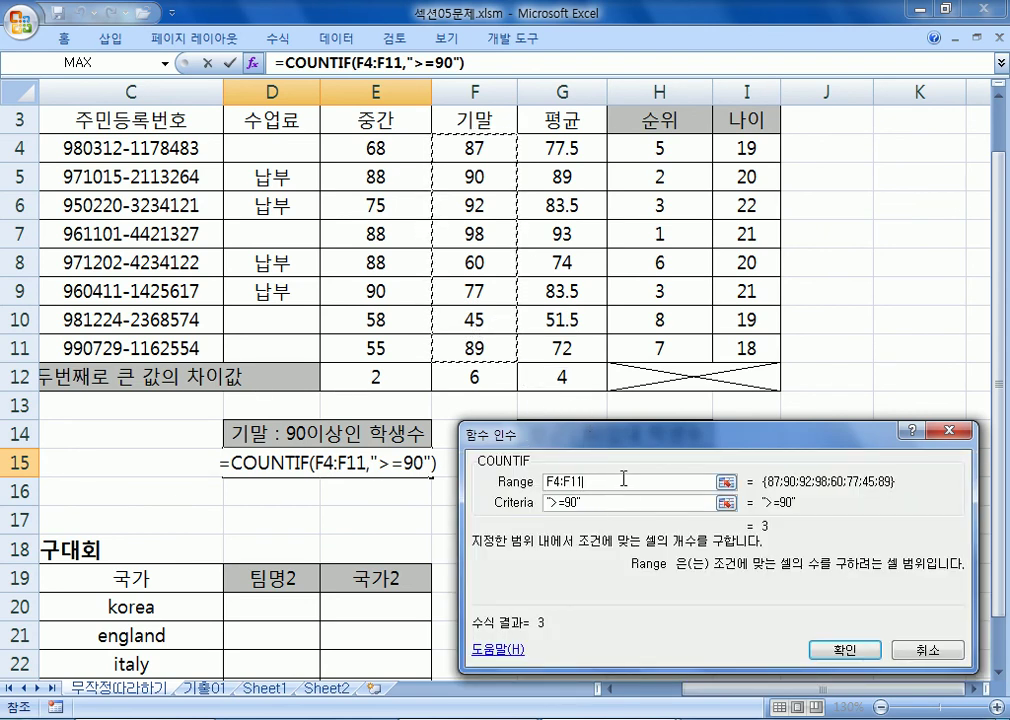
Switch to Notepad and append " : 조건이 있는 곳이 범위" to the =COUNTIF(범위, 조건) line
key("alt+Tab")
left_click(491, 485)
type(": ")
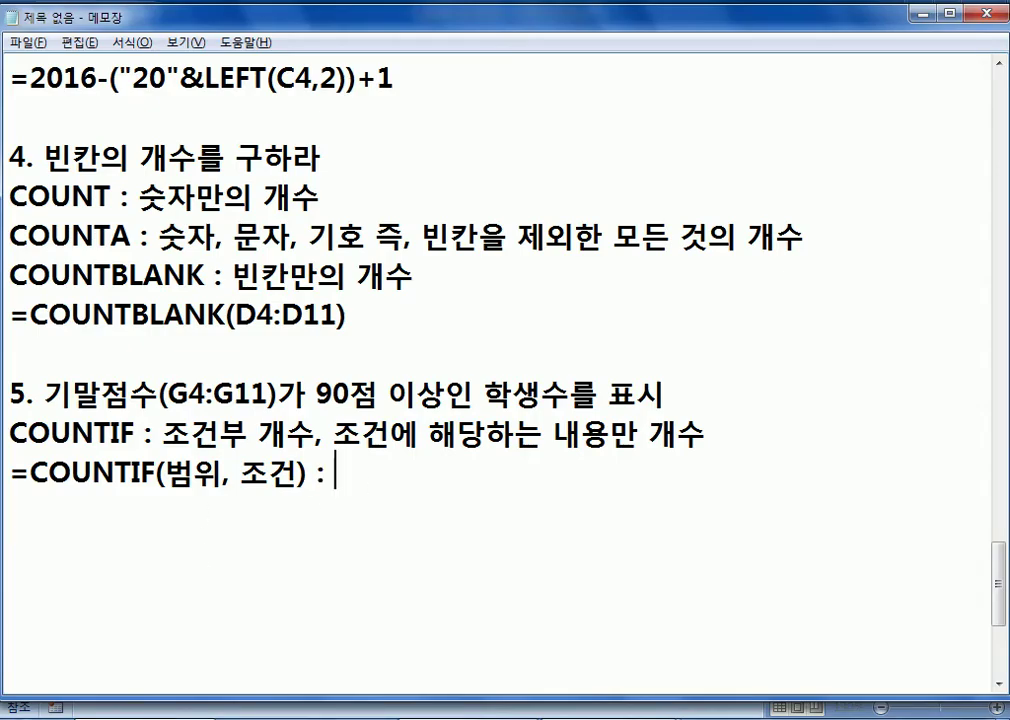
type("조건에")
key("BackSpace")
key("BackSpace")
type("이 있는 ")
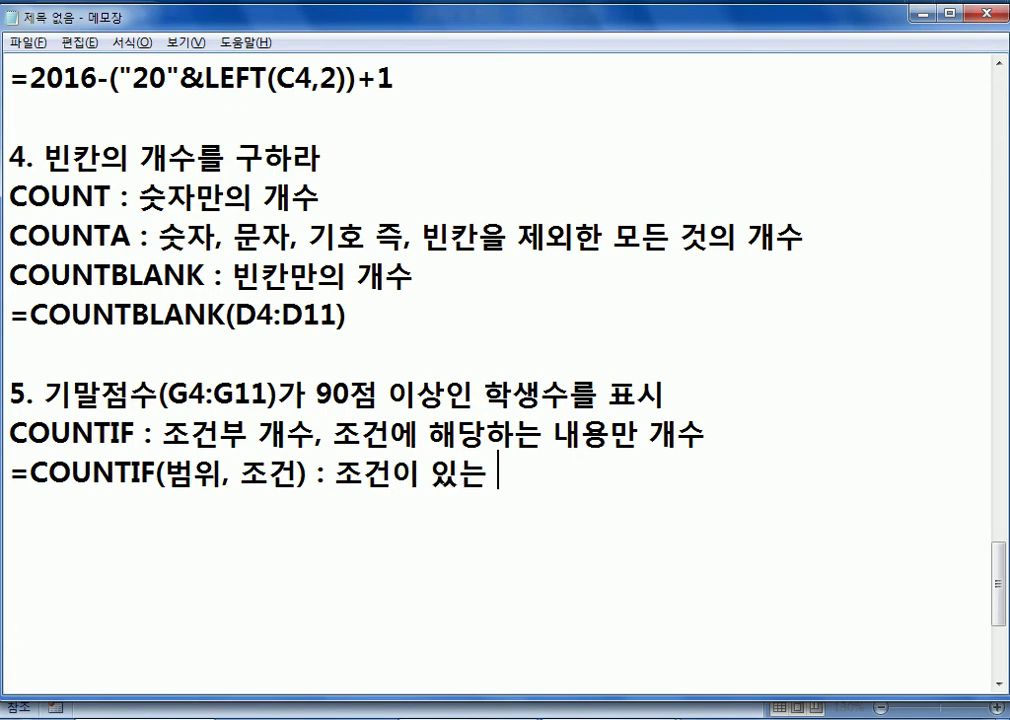
type("곳이 범위")
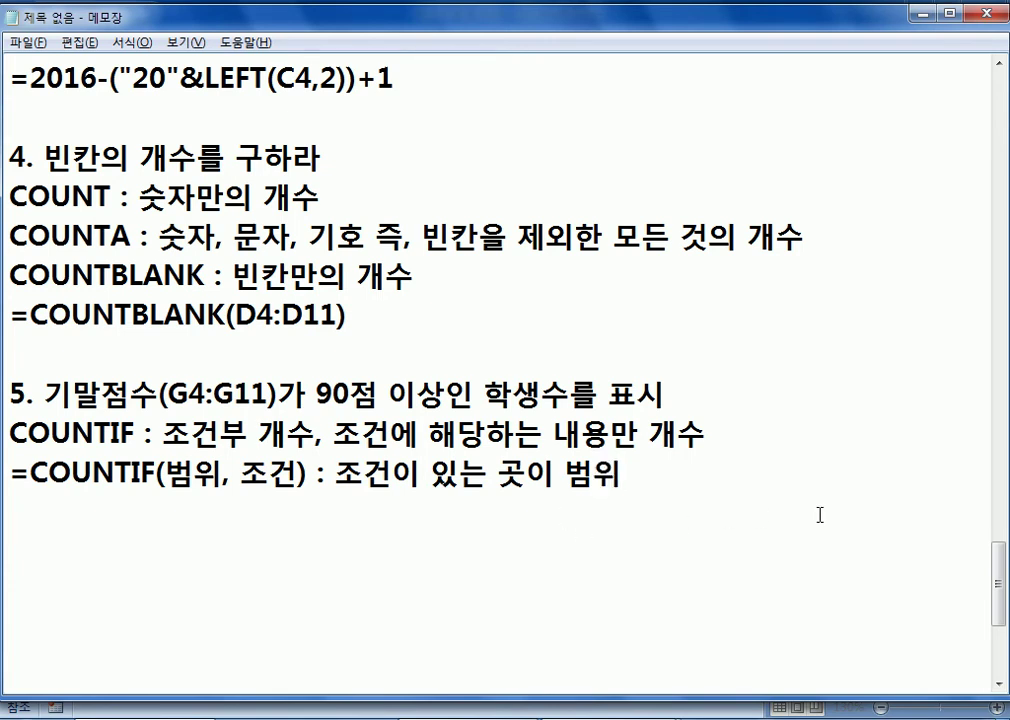
Add the syntax line "=COUNTIFS(범위1, 조건1, 범위2, 조건2, 범위3, 조건3, ...)" below it and start a new line
key("Return")
type("=COUN")
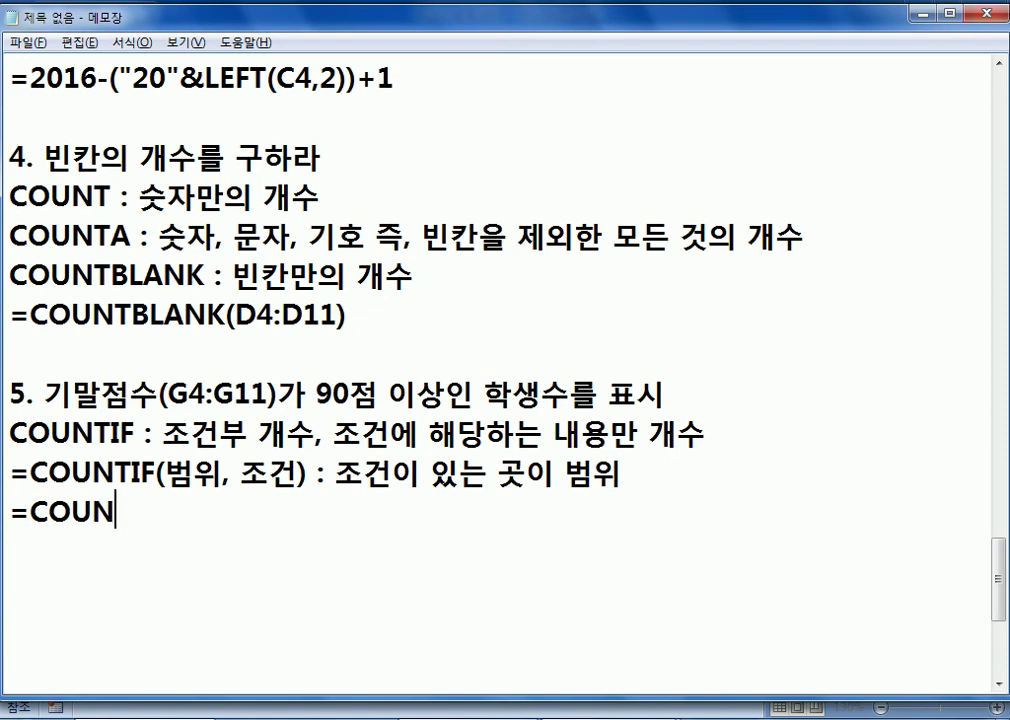
type("TIFS(")
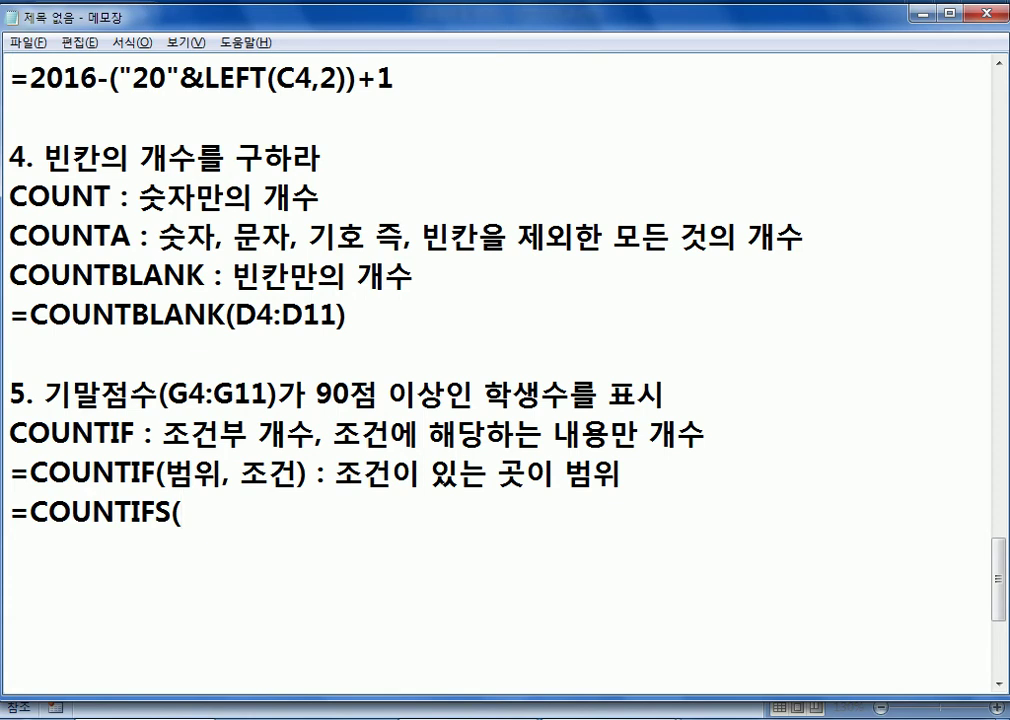
type("버ㅗㅁ우")
key("BackSpace")
key("BackSpace")
key("BackSpace")
key("BackSpace")
key("BackSpace")
type("ㅂ범위1, 조건1, 범위2, 족")
type("건2, 범위2")
type(",")
key("BackSpace")
key("BackSpace")
type("3, ㄱ")
key("BackSpace")
type("ㅈㅓ거")
key("BackSpace")
key("BackSpace")
key("BackSpace")
type("ㅗ거ㄴ3, ...)")
key("Return")
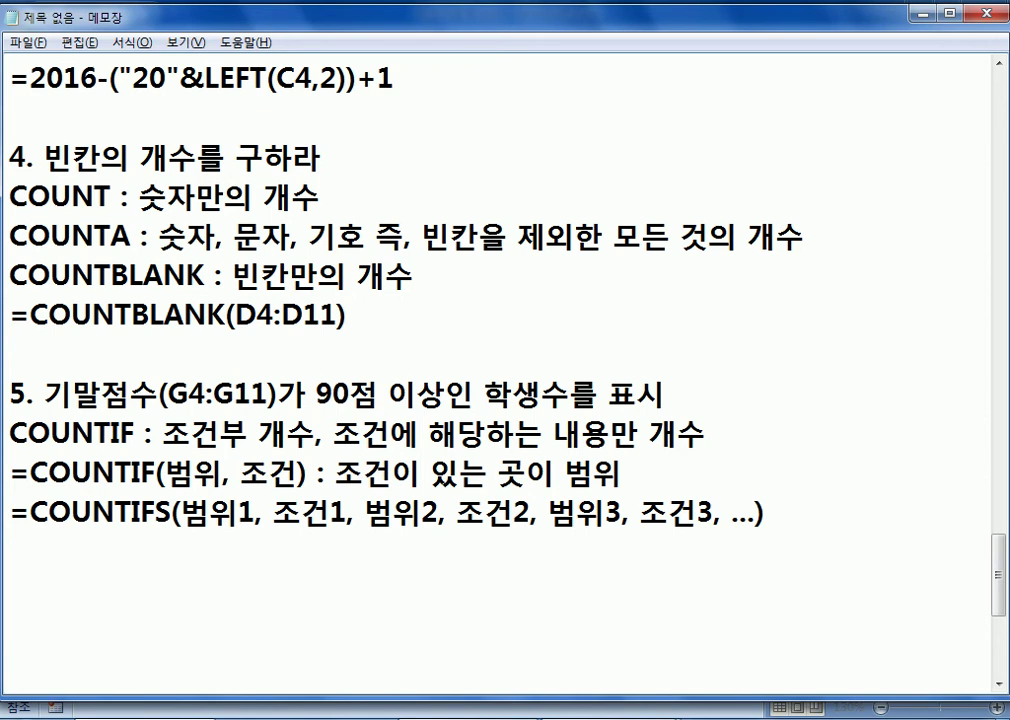
Switch to Excel, confirm the COUNTIF formula in D15, and fill the 기말 scores F5:F7 with yellow
key("alt+Tab")
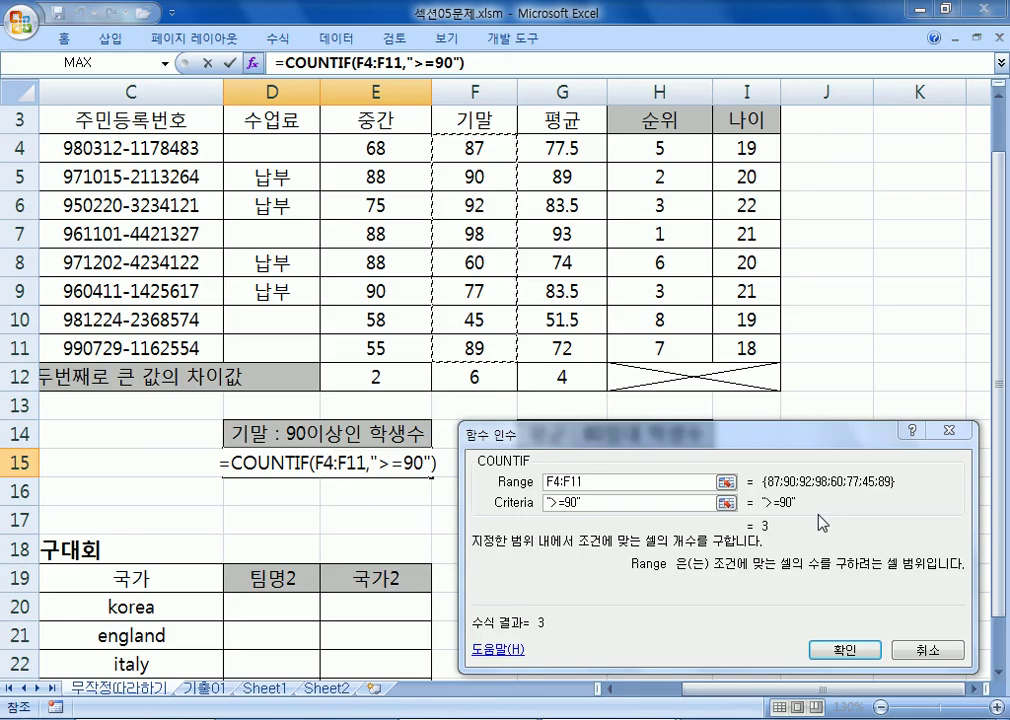
left_click(845, 650)
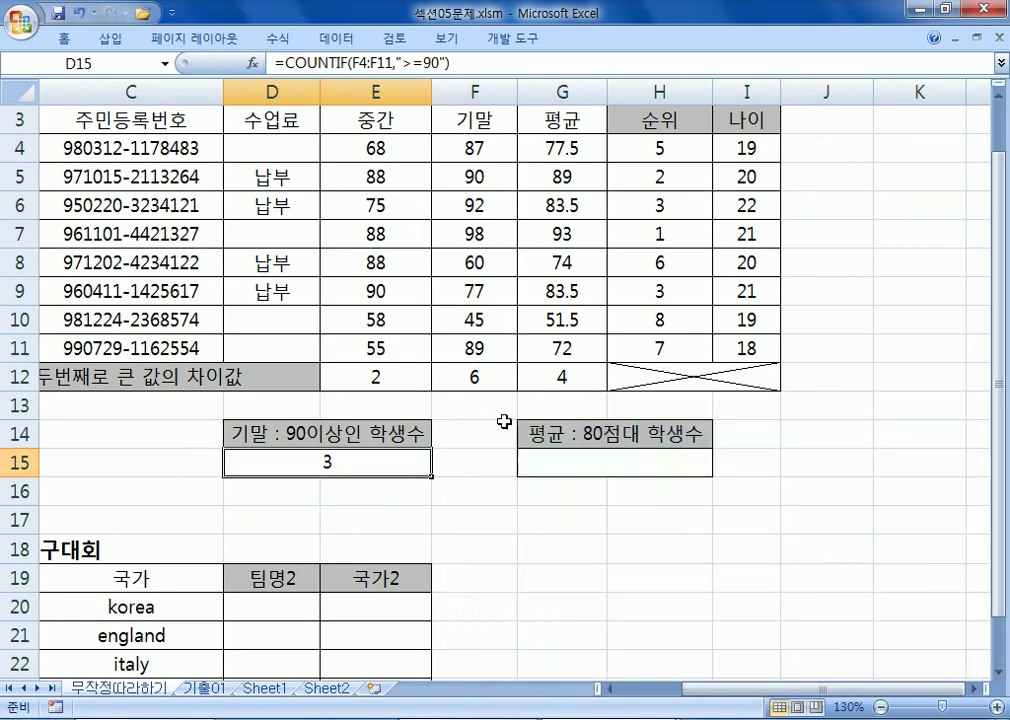
left_click(490, 177)
left_click(491, 203, "ctrl")
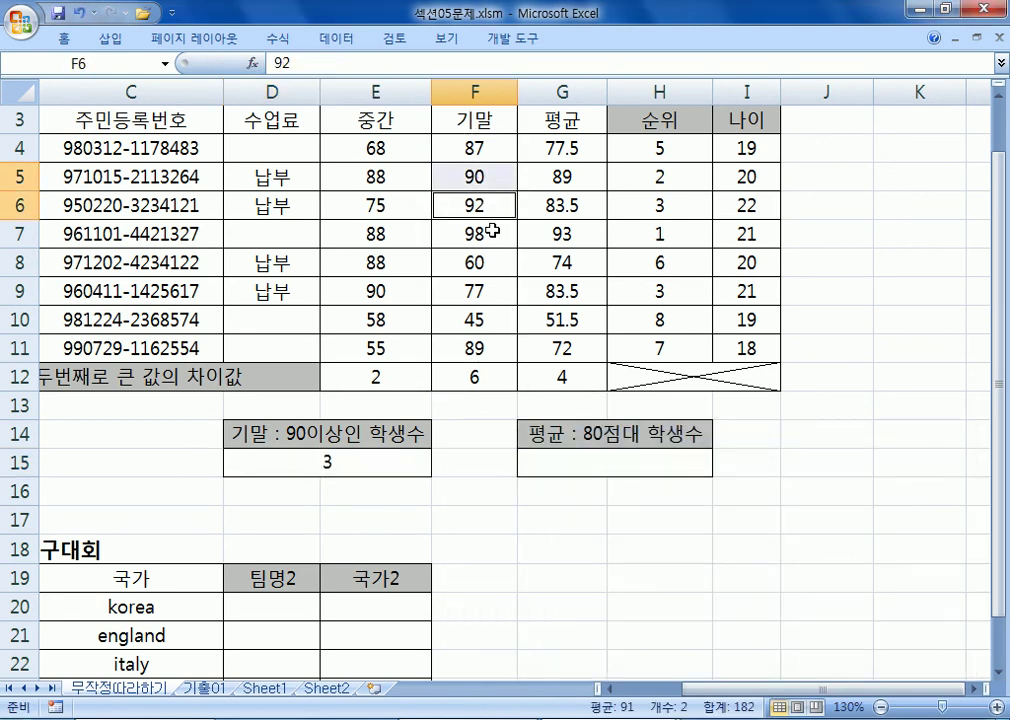
left_click(492, 231, "ctrl")
right_click(492, 231)
left_click(621, 201)
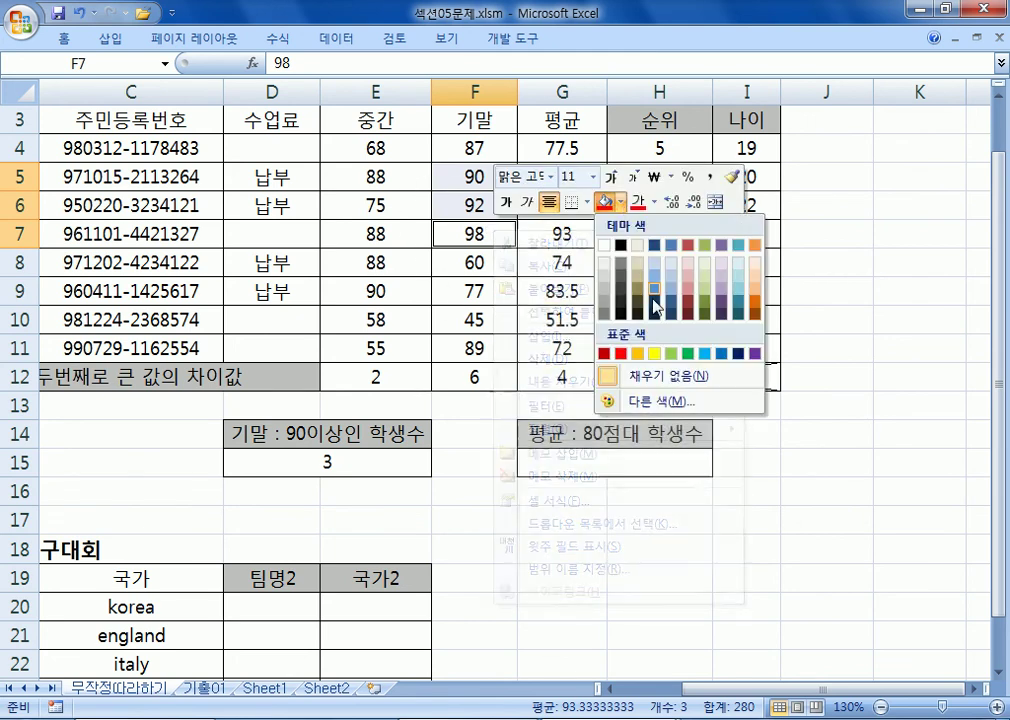
left_click(653, 353)
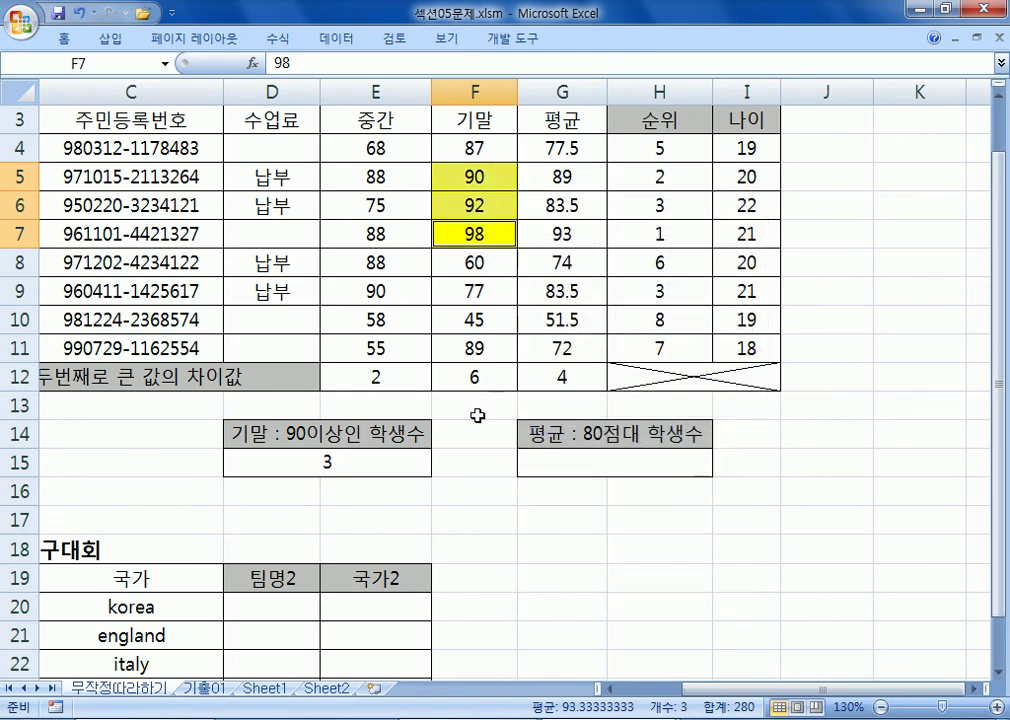
Compare the count in D15 with the highlighted scores F5:F7, and select G15 under 평균 : 80점대 학생수
left_click(559, 460)
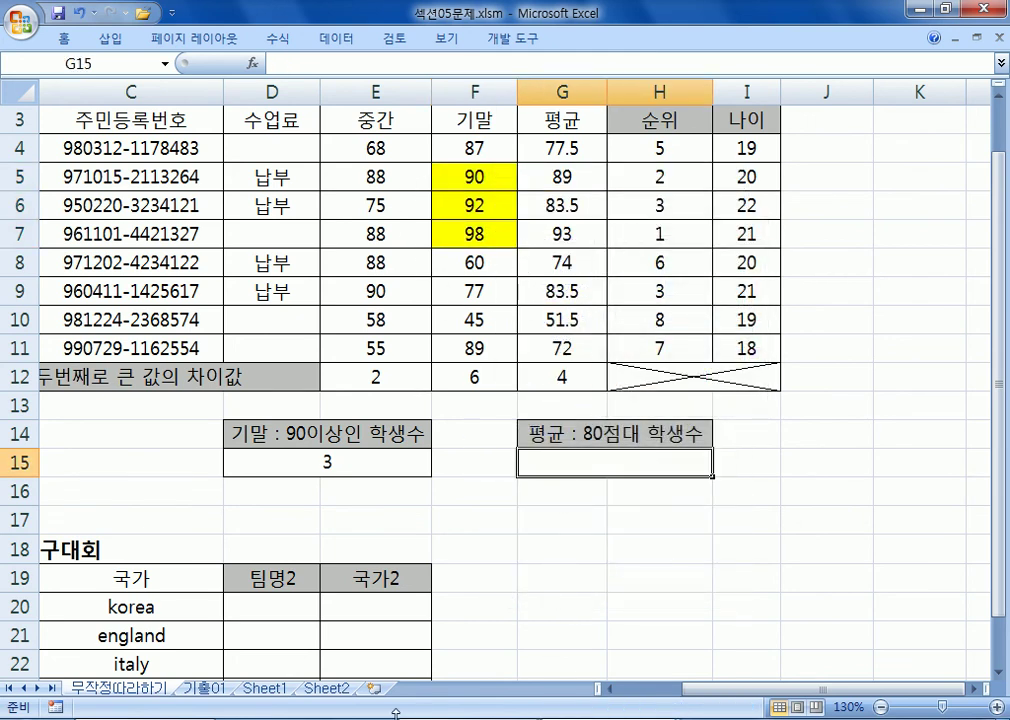
left_click(334, 479)
left_click_drag(480, 178, 489, 228)
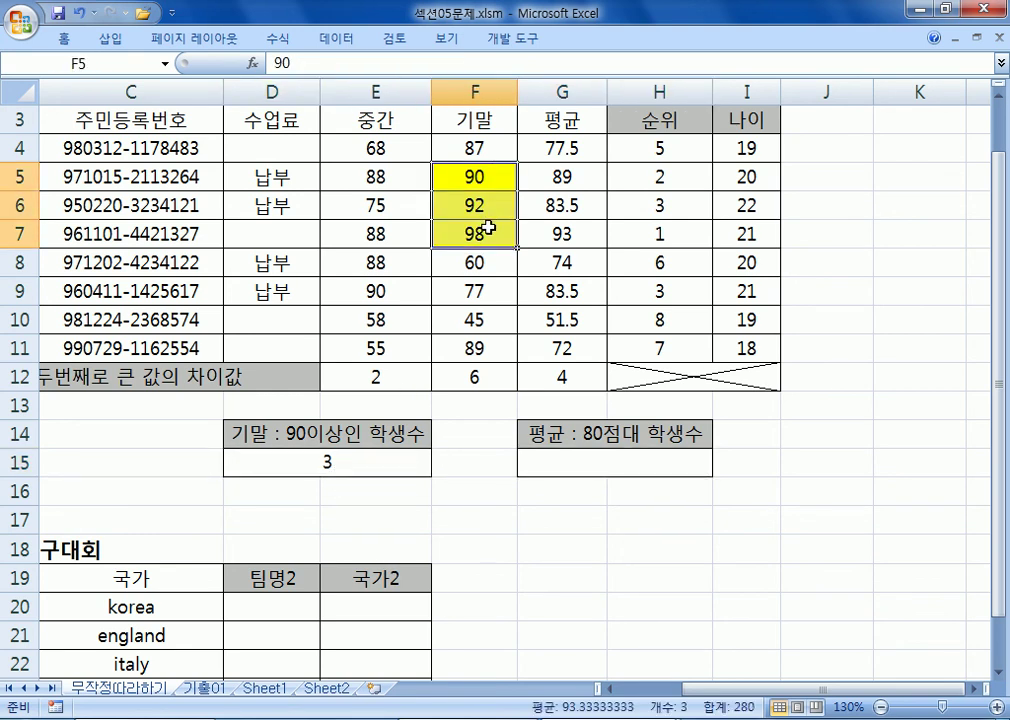
left_click(540, 470)
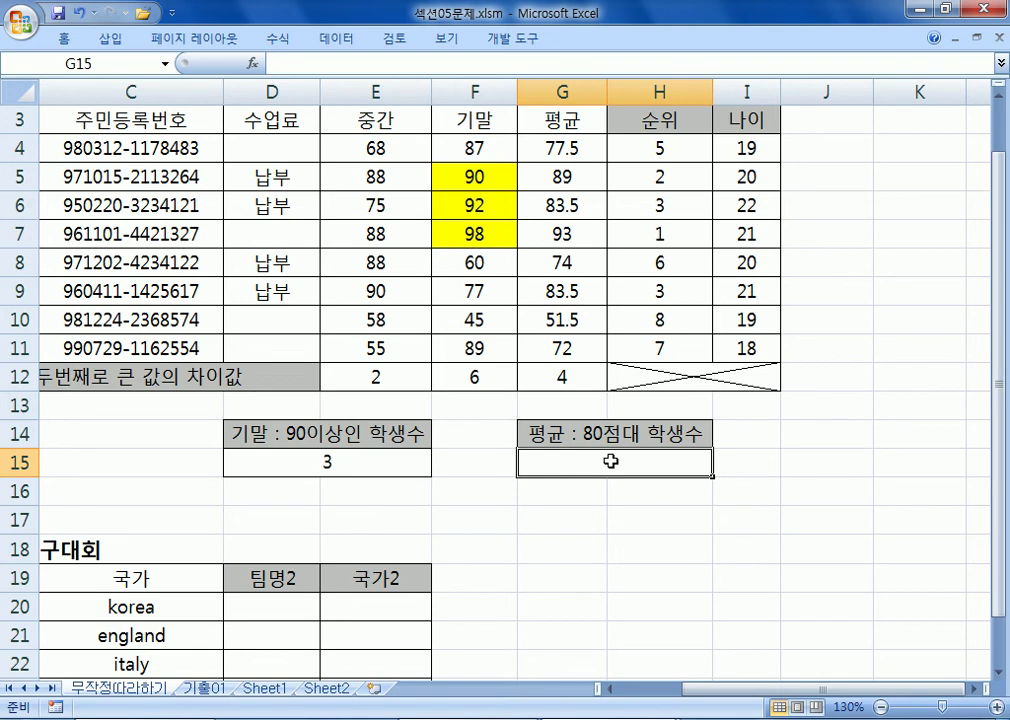
Switch to Notepad and begin heading 6 with "6. 평균(G4:G11" after a blank line
key("alt+Tab")
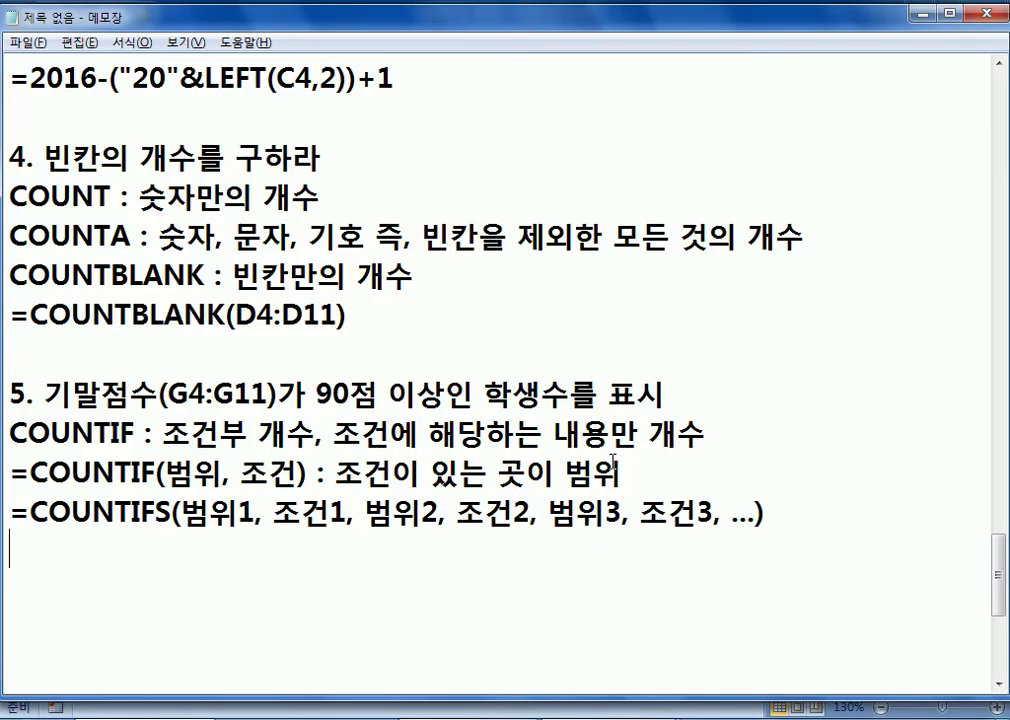
key("Return")
key("Return")
type("6. ")
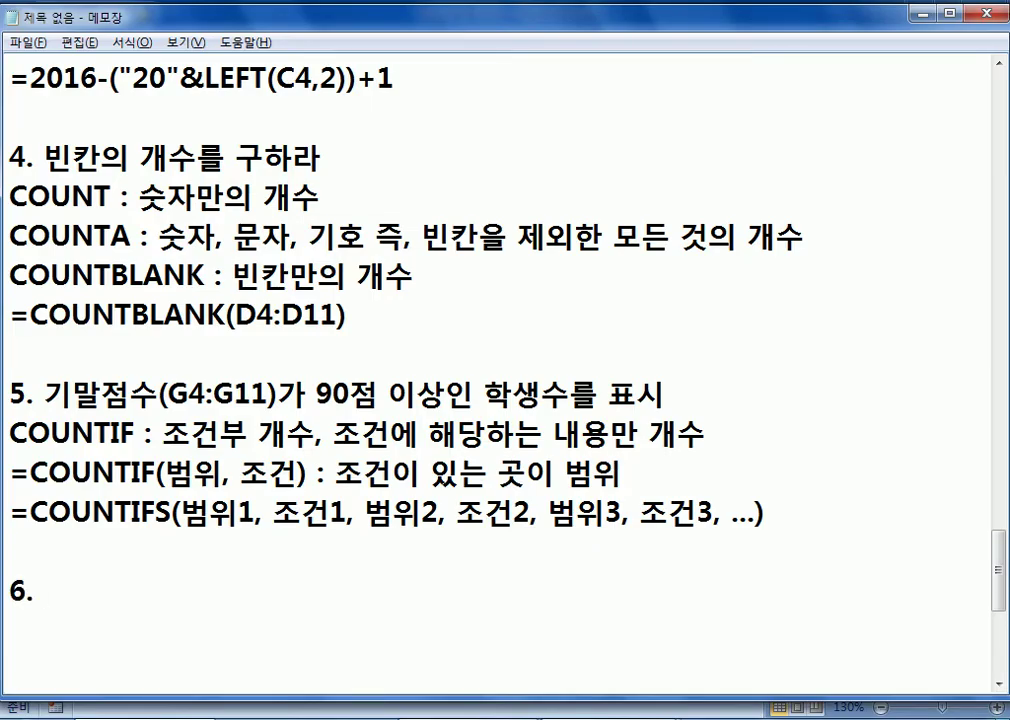
type("표")
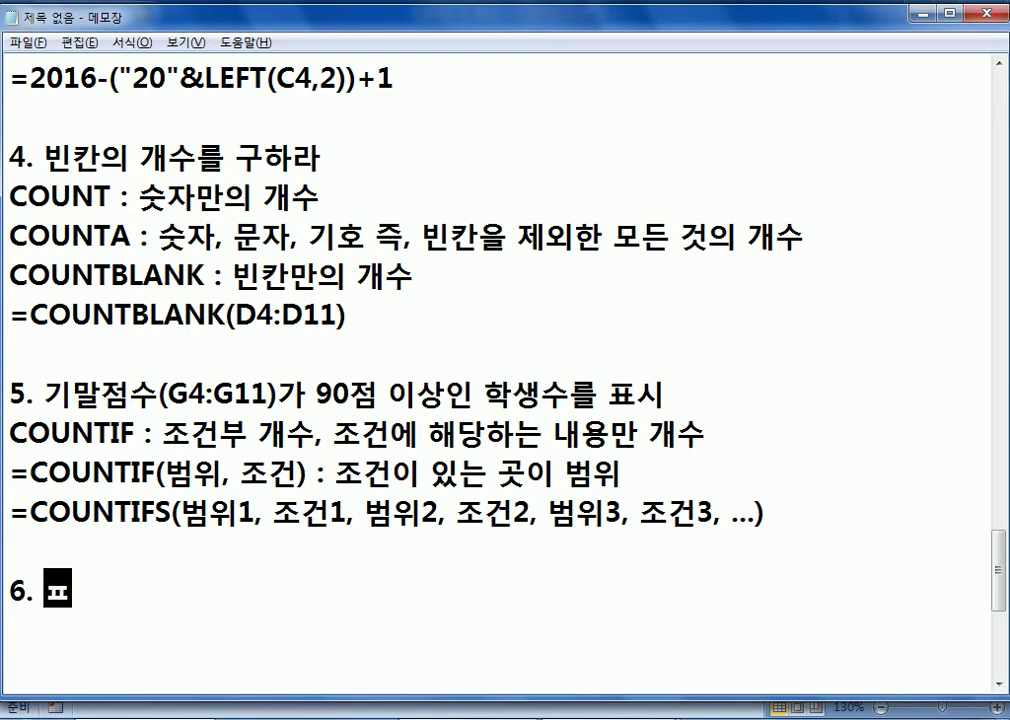
type("ㅇ균(")
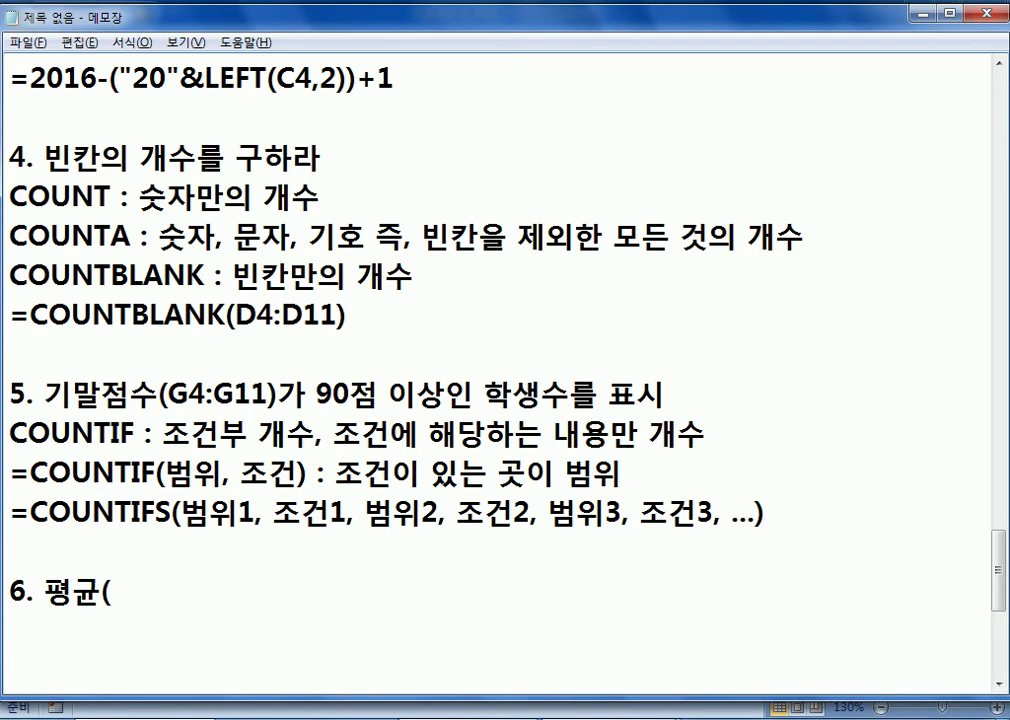
type("G4:G11")
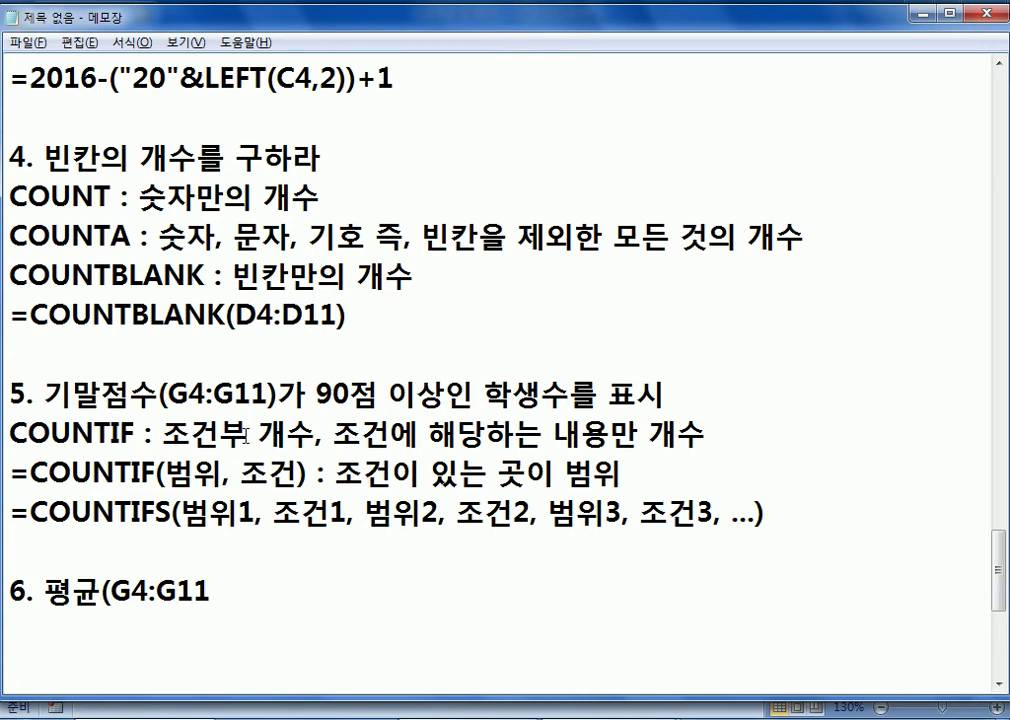
Correct the range in heading 5 to F4:F11, and complete heading 6 with ")점수에서 80점대인 학생의 수를 표시"
left_click_drag(164, 393, 226, 392)
type("F4:F")
left_click(223, 591)
type(")점수에서 ")
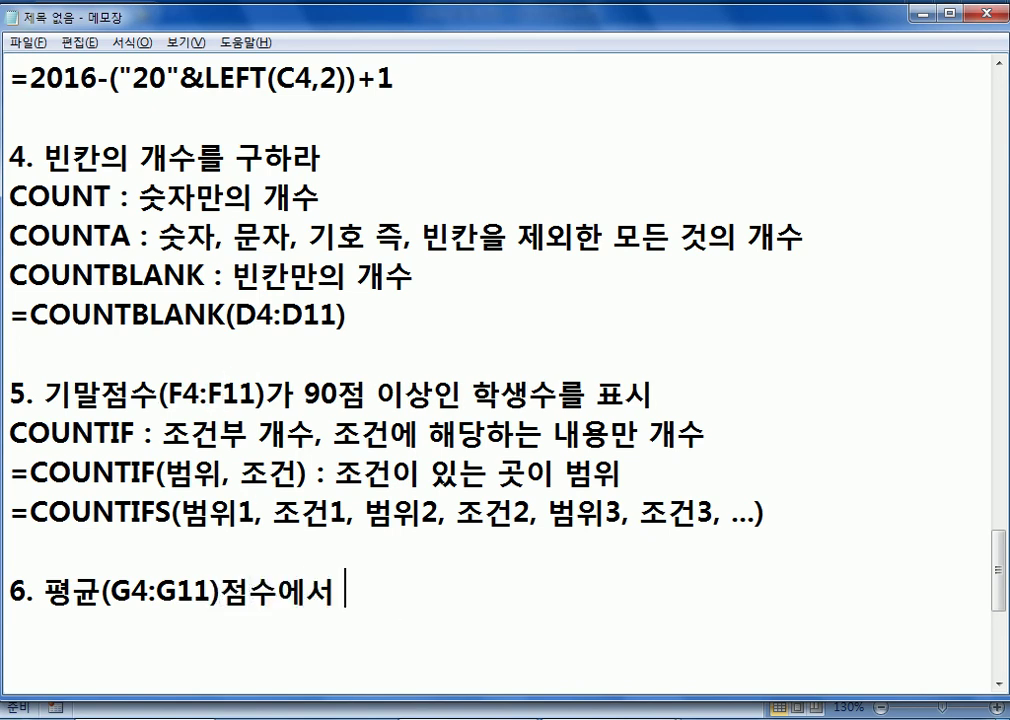
type("80점ㄷ대")
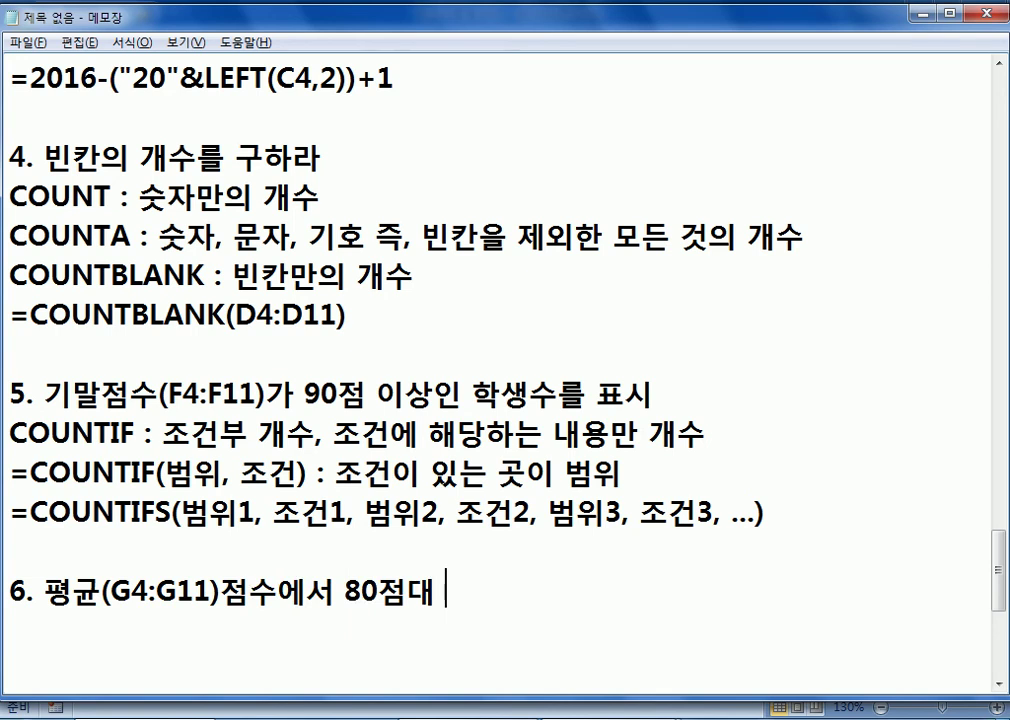
type("인 학생의 수")
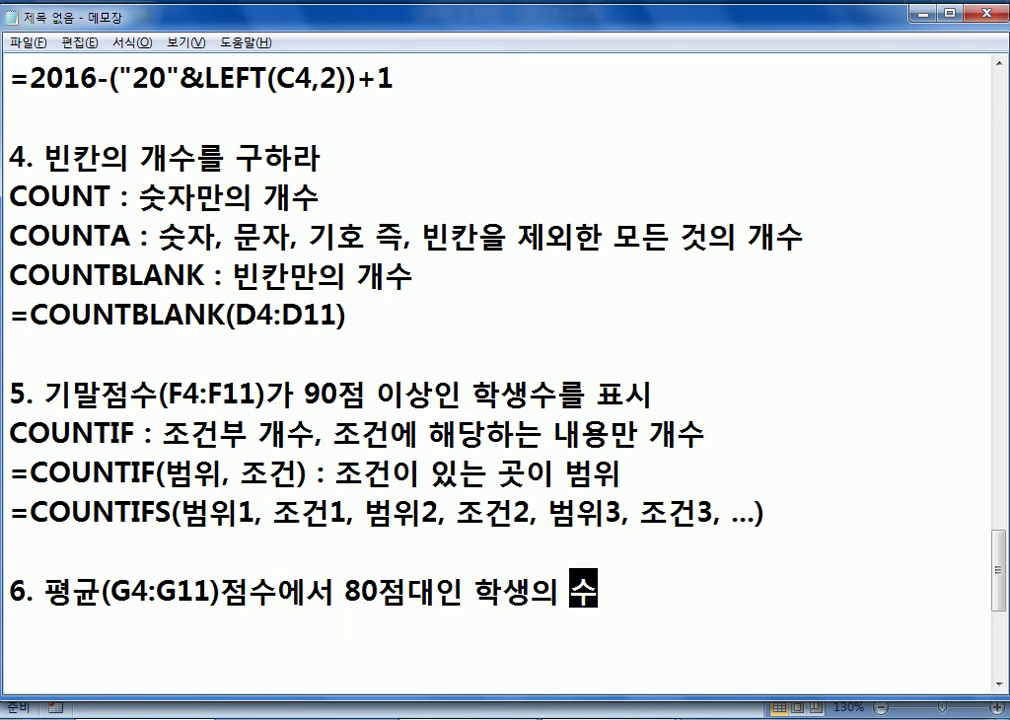
type("를 표시")
key("Return")
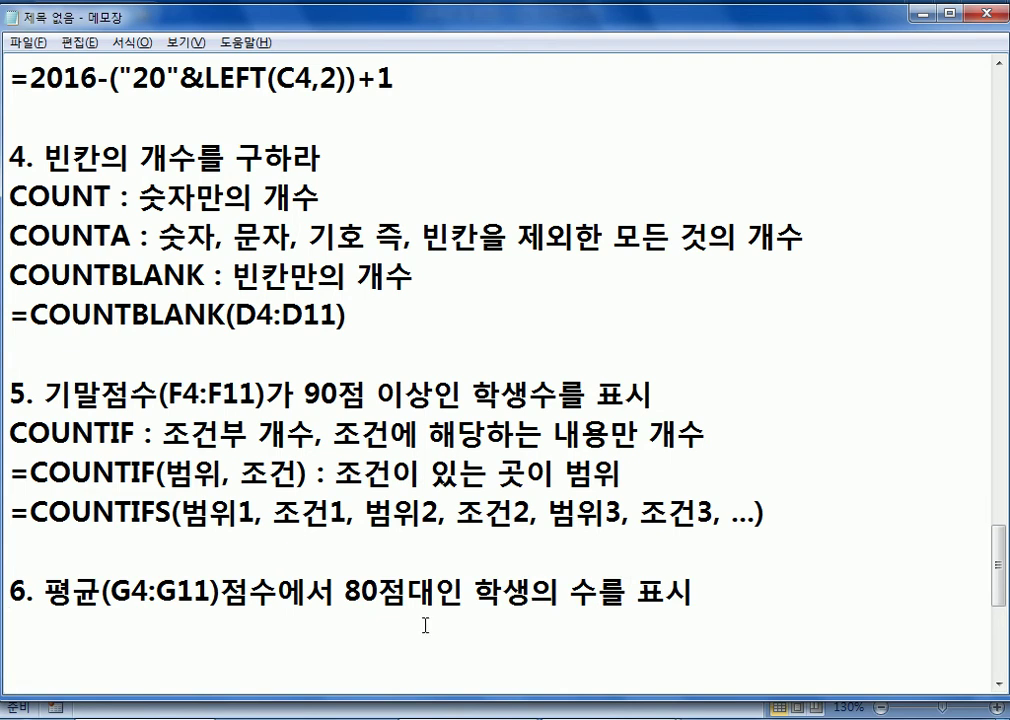
Add the note "80점 이상, 90점 미만" below heading 6
scroll(401, 619, "down", 3)
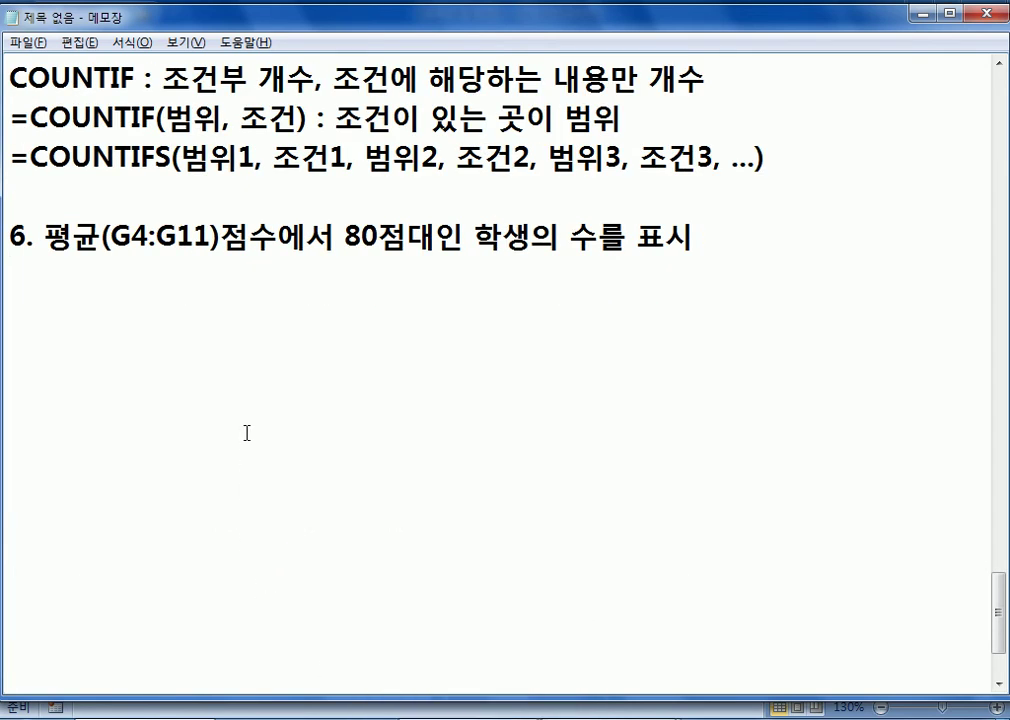
type("80점 이상, ")
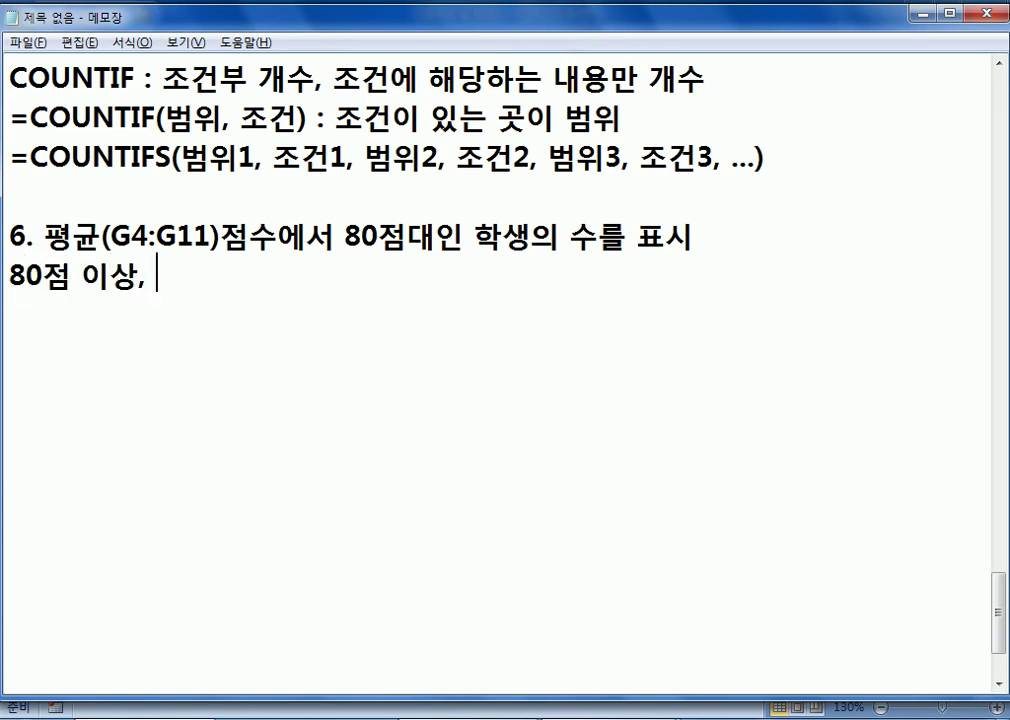
type("990저")
key("BackSpace")
key("BackSpace")
key("BackSpace")
key("BackSpace")
type("0점 미만")
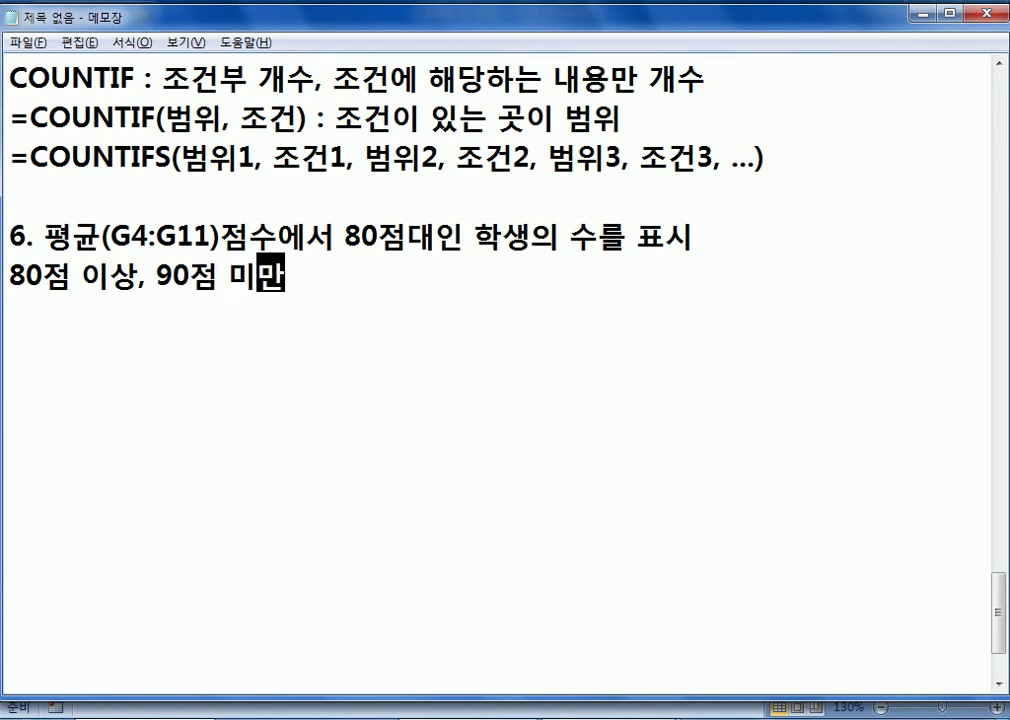
Recheck the G15 question in Excel, and prefix the Notepad line "80점 이상, 90점 미만" with "* 80점 대 : "
key("alt+Tab")
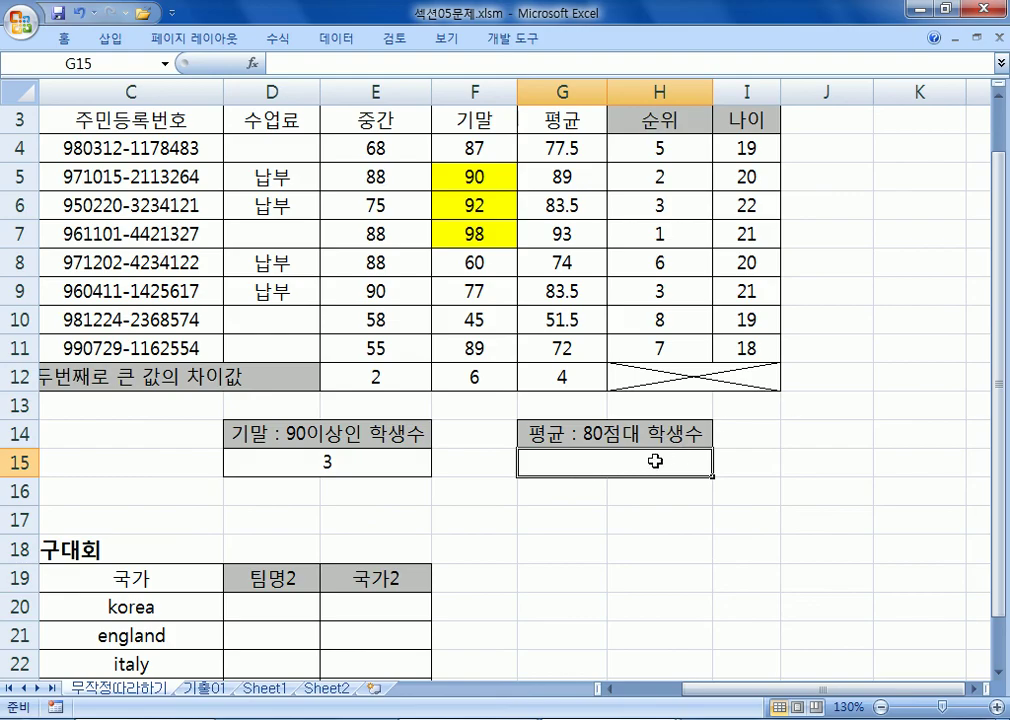
key("alt+Tab")
left_click_drag(287, 278, 12, 278)
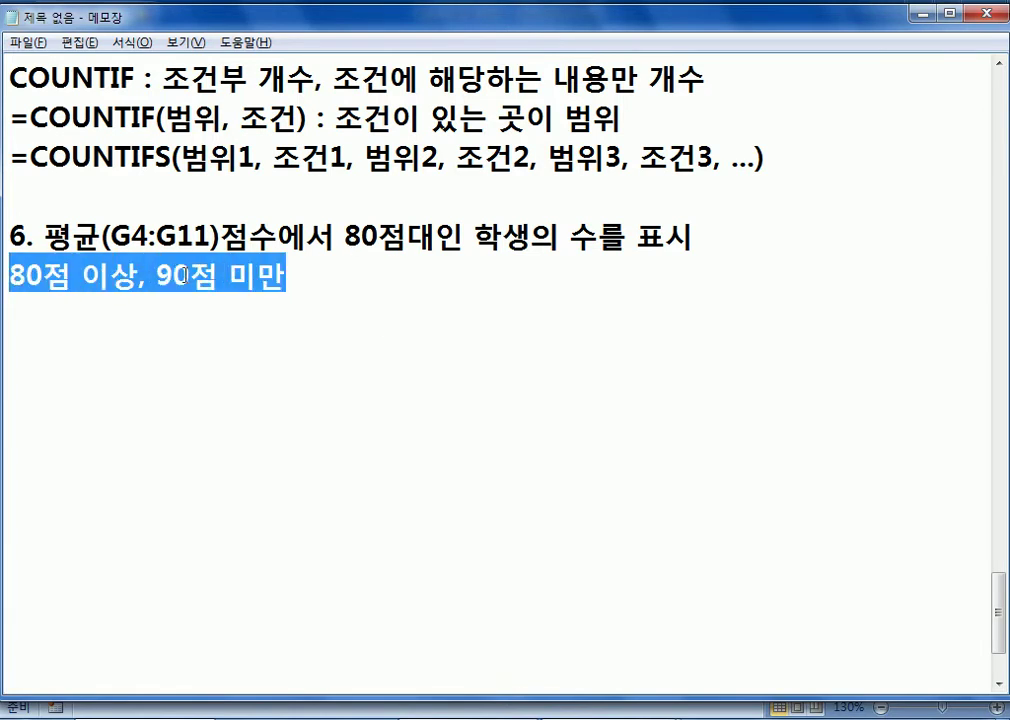
left_click(313, 280)
key("Home")
type("* 80점 ")
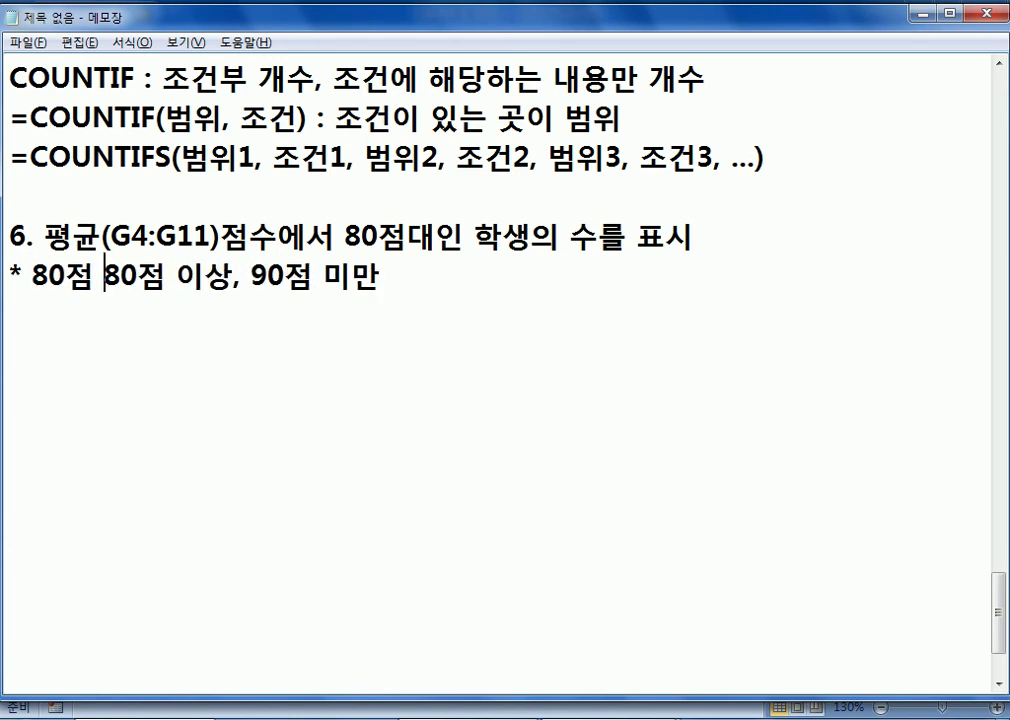
type("대 :")
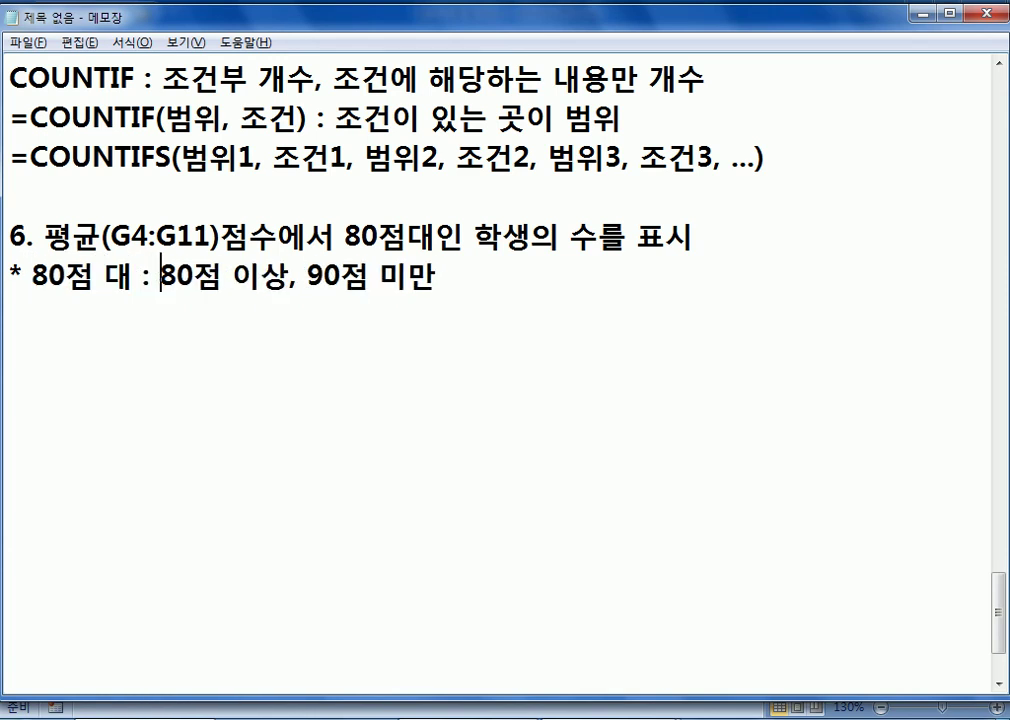
Start a new line below the note and remove the space inside "80점 대" so it reads "80점대"
key("End")
key("Return")
key("Up")
key("Right")
key("Right")
key("Right")
key("Right")
key("Right")
key("Delete")
key("End")
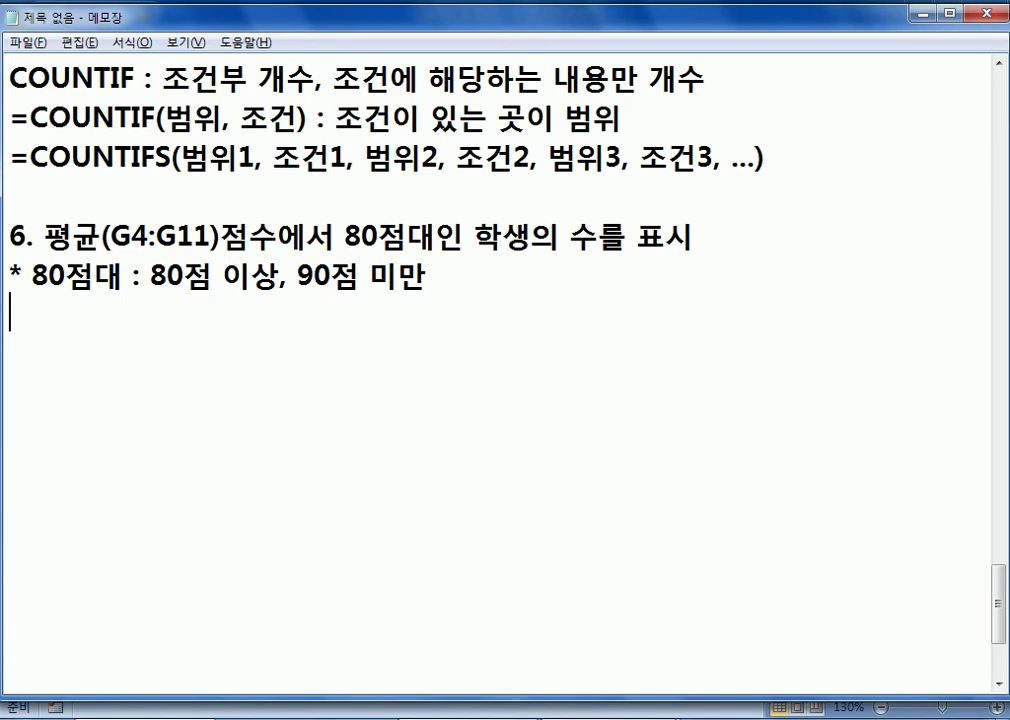
Write the syntax line "=COUNTIF(범위, 조건)" below the 80점대 note
key("Return")
type("=COUNITF")
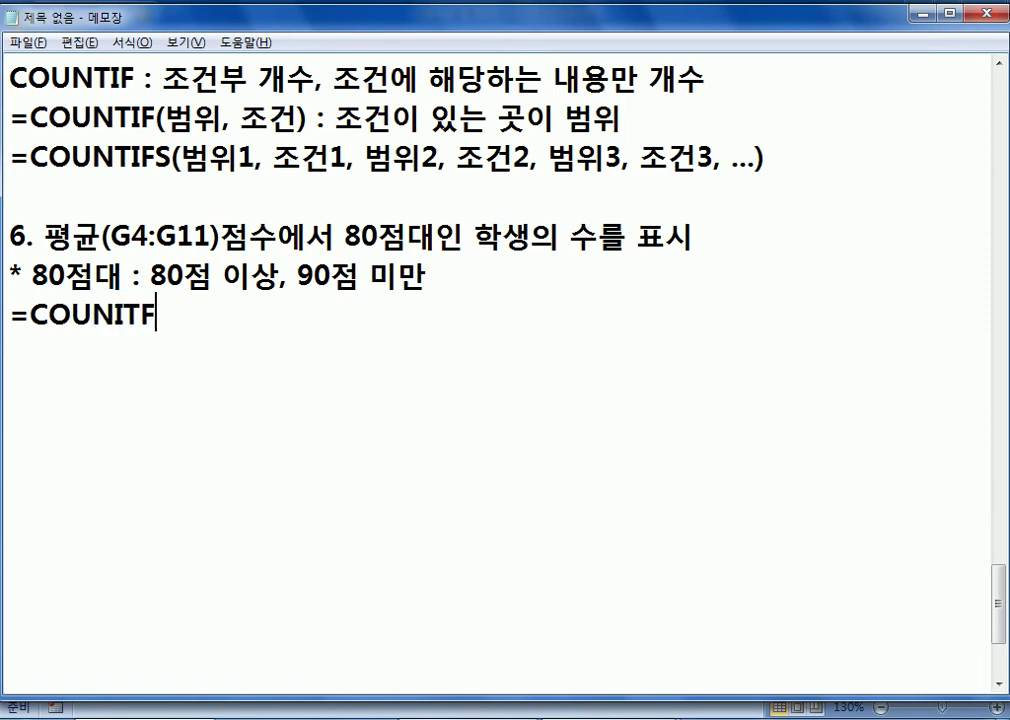
left_click(116, 316)
key("Delete")
key("Right")
type("I")
key("Right")
type("(범위")
type(", 조건)")
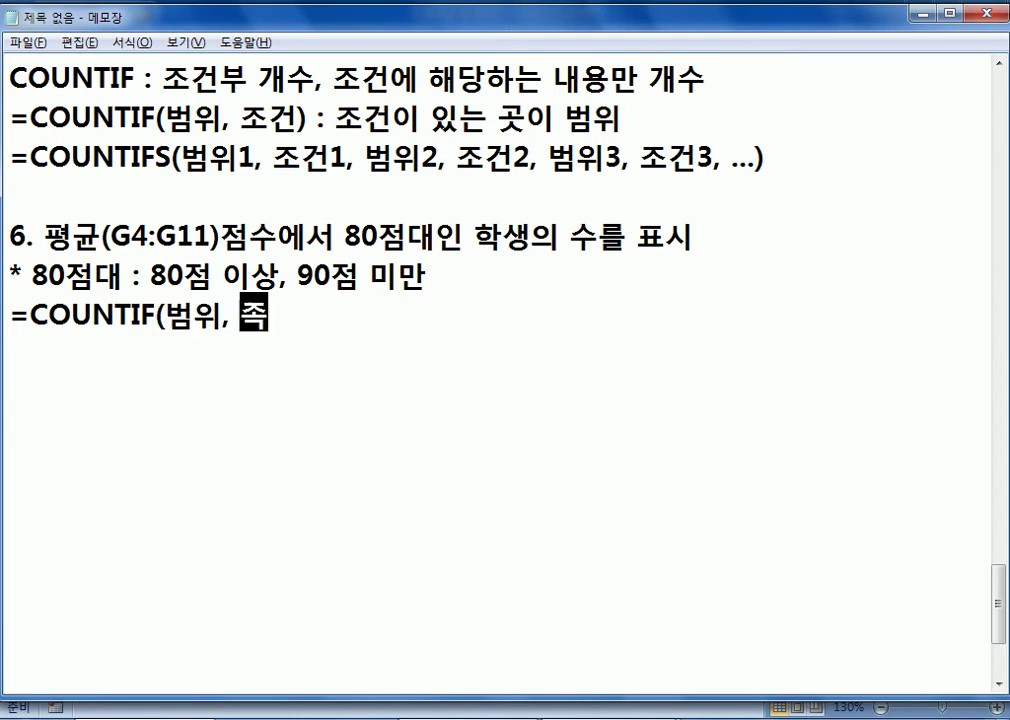
key("Return")
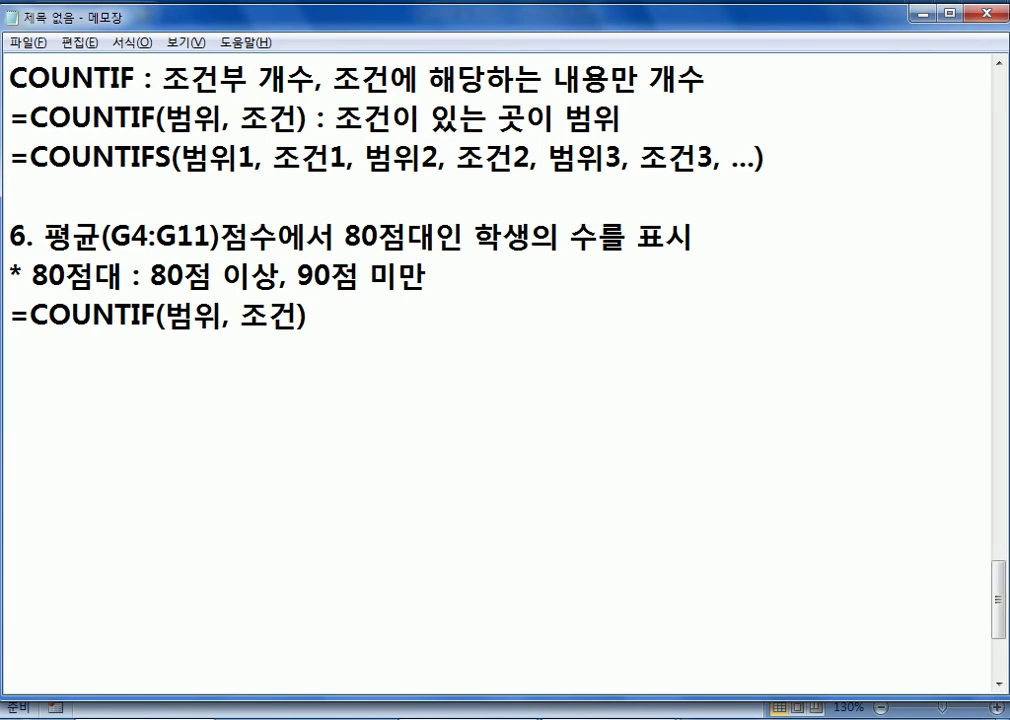
Insert a line above the =COUNTIF(범위, 조건) syntax and write "=COUNTIFS" on it
key("Up")
key("Return")
key("Up")
type("=")
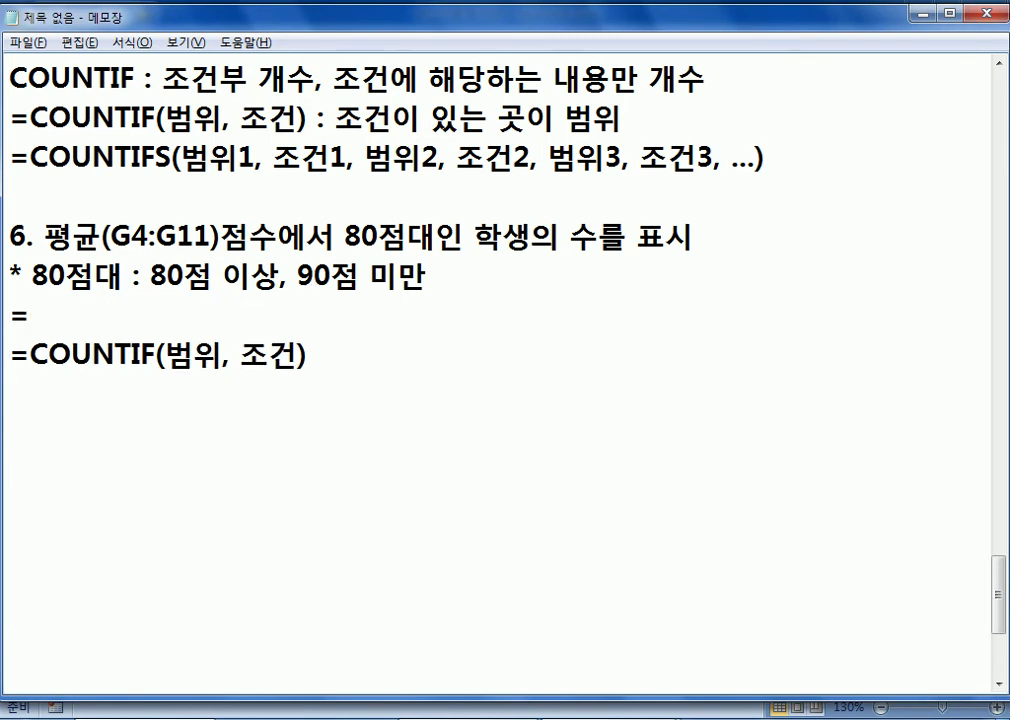
type("COUNTITS")
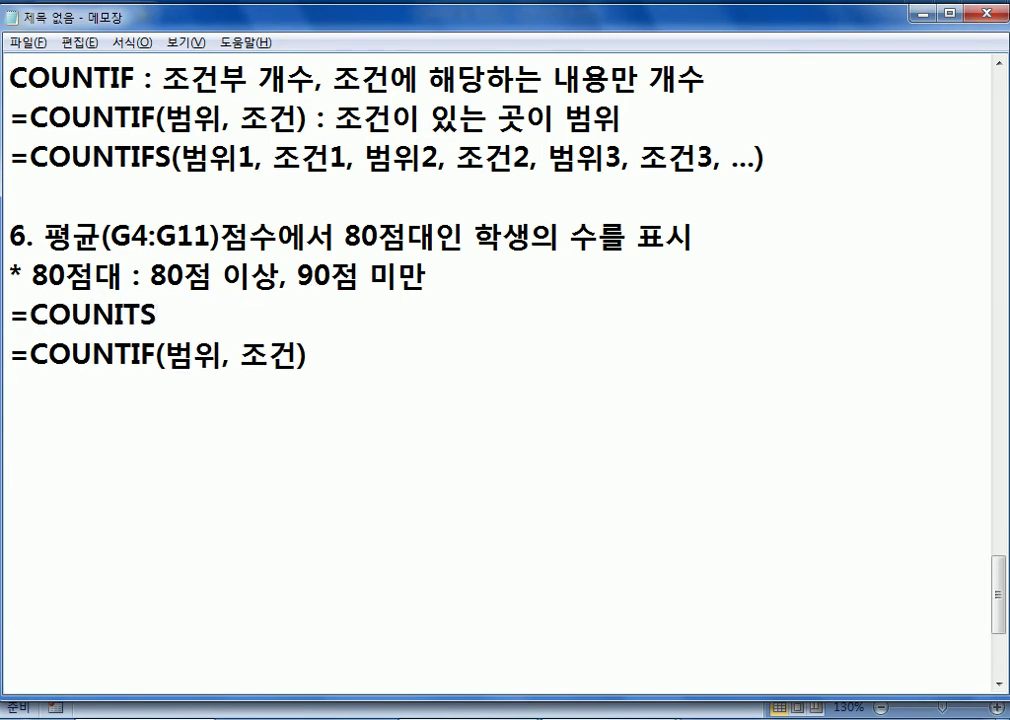
left_click(113, 314)
type("T")
key("Right")
type("F")
key("Delete")
key("Right")
Complete the COUNTIFS line with the arguments (평균, ">=80", 평균, "<90")
type("(평균,\"")
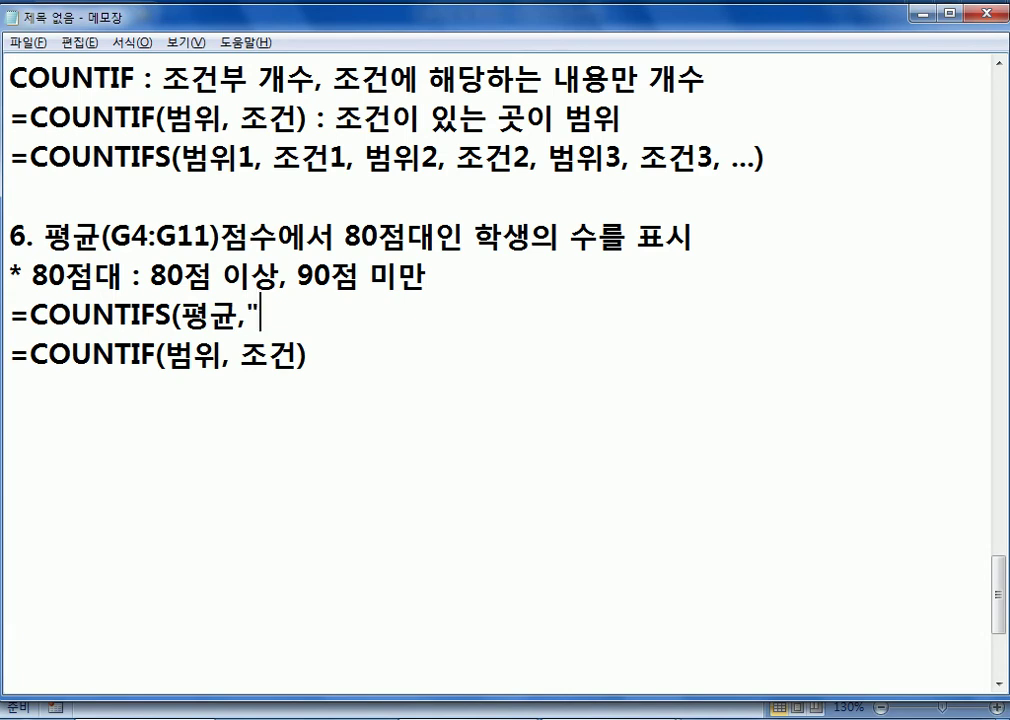
type(">=80\", ")
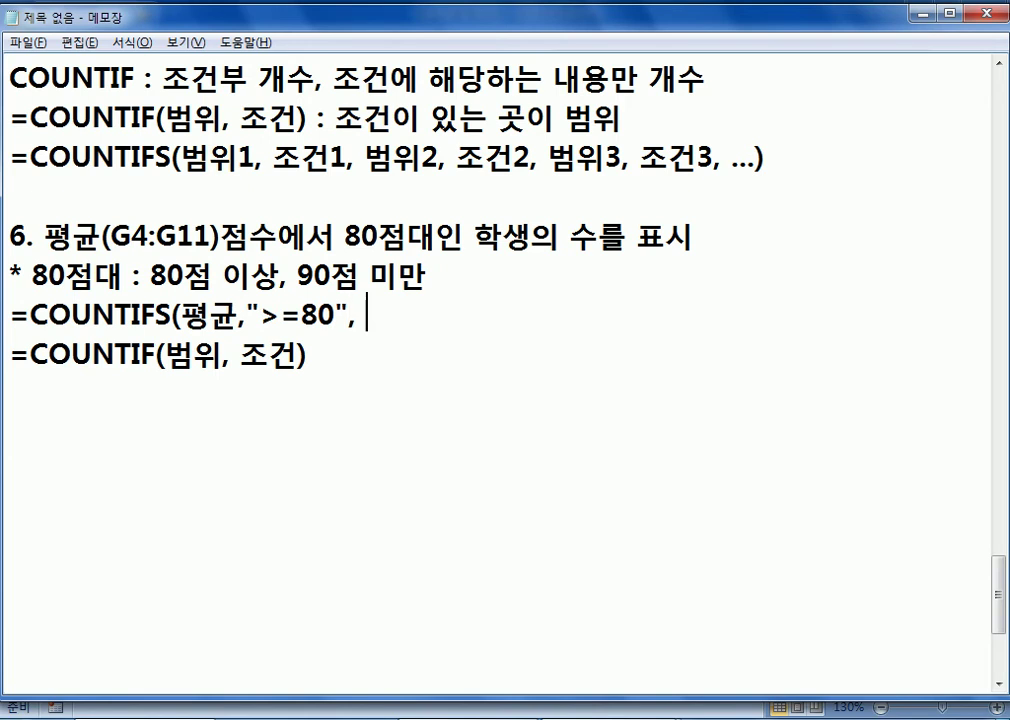
type("ㅍ평균")
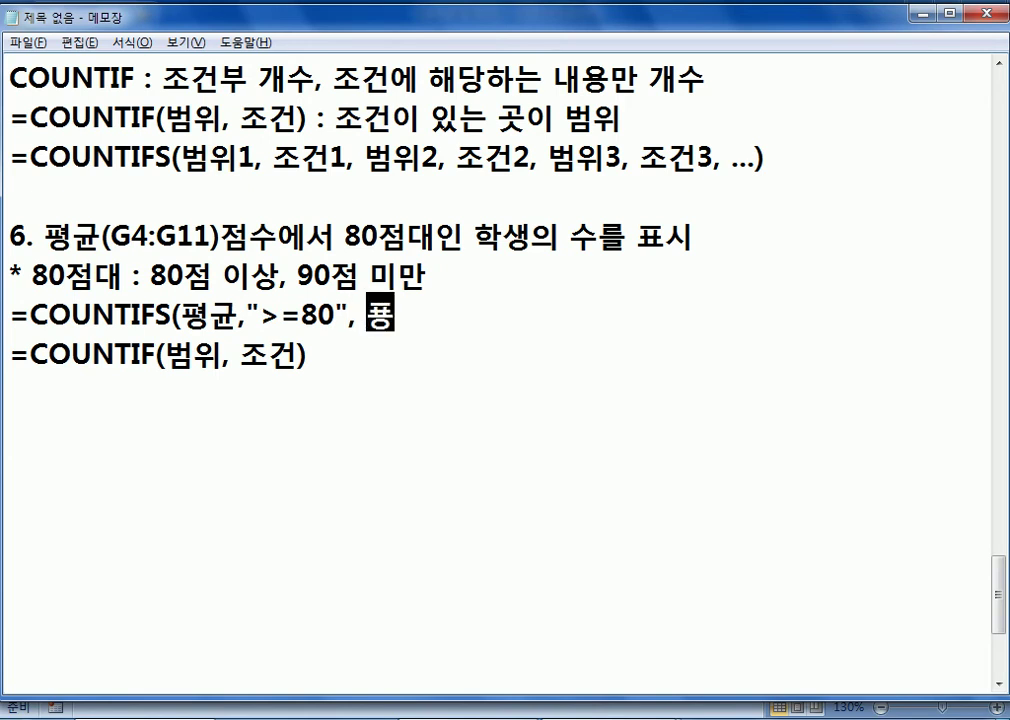
key("Left")
key("Left")
key("Left")
key("Left")
key("Left")
key("Left")
key("Left")
key("Left")
key("Left")
key("Left")
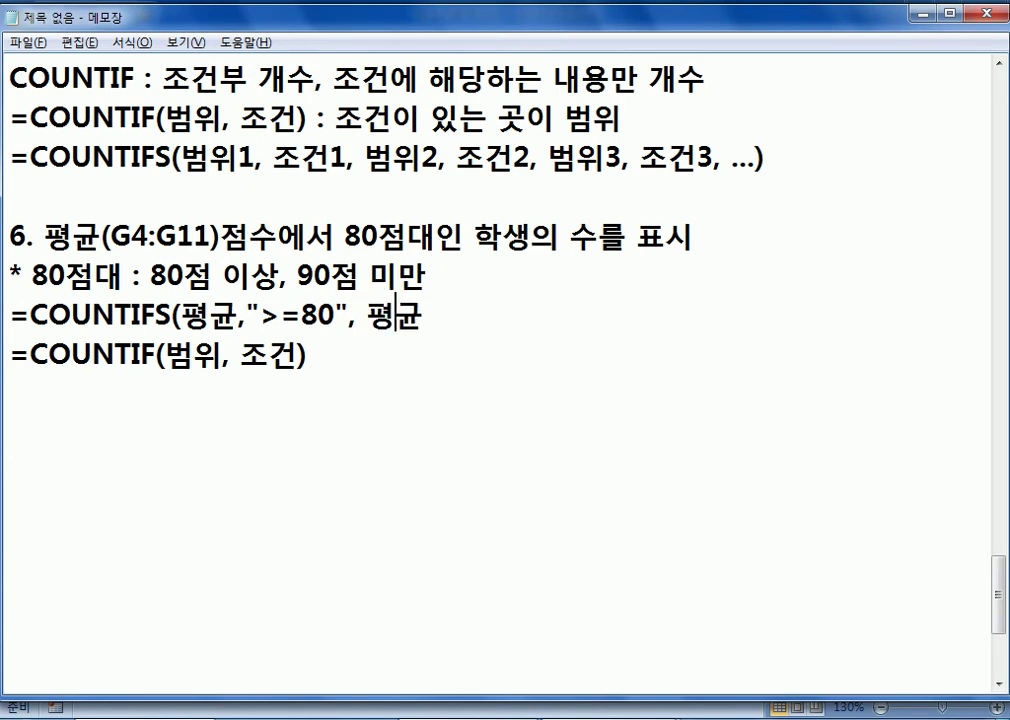
key("End")
type(", <")
key("BackSpace")
type("\"<90\")")
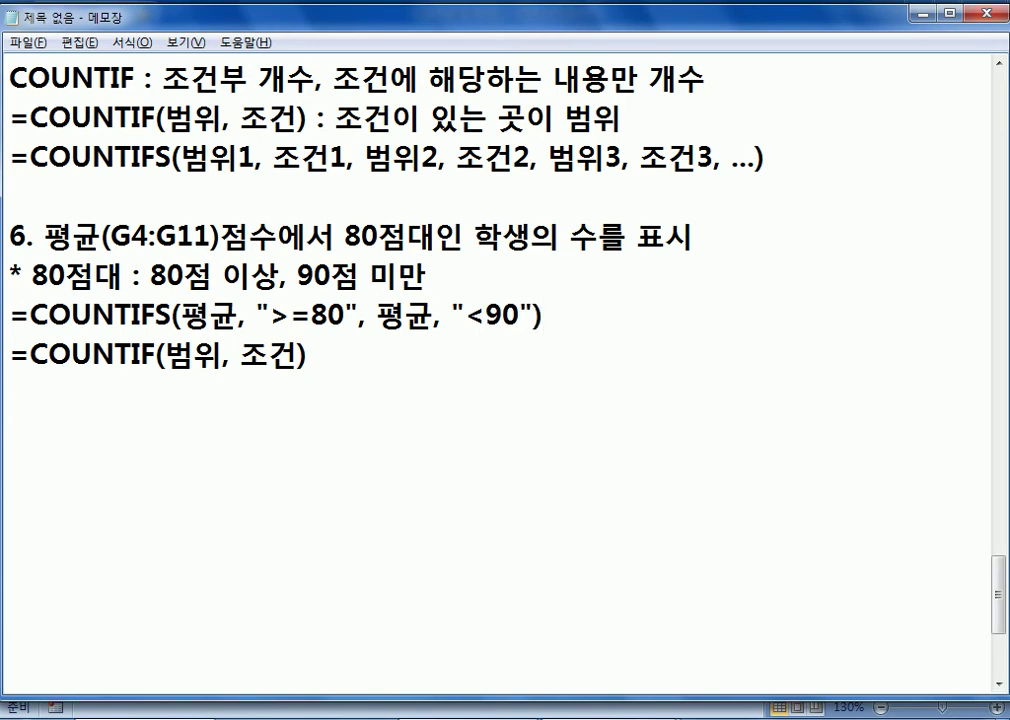
Put a space after the first comma of the COUNTIFS formula, and duplicate the whole line directly below it
key("Left")
key("Left")
key("Left")
key("Left")
key("Left")
key("Left")
key("Left")
key("Left")
key("Left")
key("Left")
key("Left")
key("Left")
key("Left")
key("Left")
key("Left")
key("Left")
key("Left")
key("Left")
key("Left")
key("Left")
key("Left")
key("Left")
key("Home")
key("shift+Down")
key("ctrl+c")
key("ctrl+v")
key("ctrl+v")
Replace both 평균 arguments in the duplicated COUNTIFS line with the range G4:G11
key("Up")
key("Right")
key("Right")
key("Right")
key("Right")
key("Right")
key("Right")
key("Right")
key("Right")
key("Right")
key("Right")
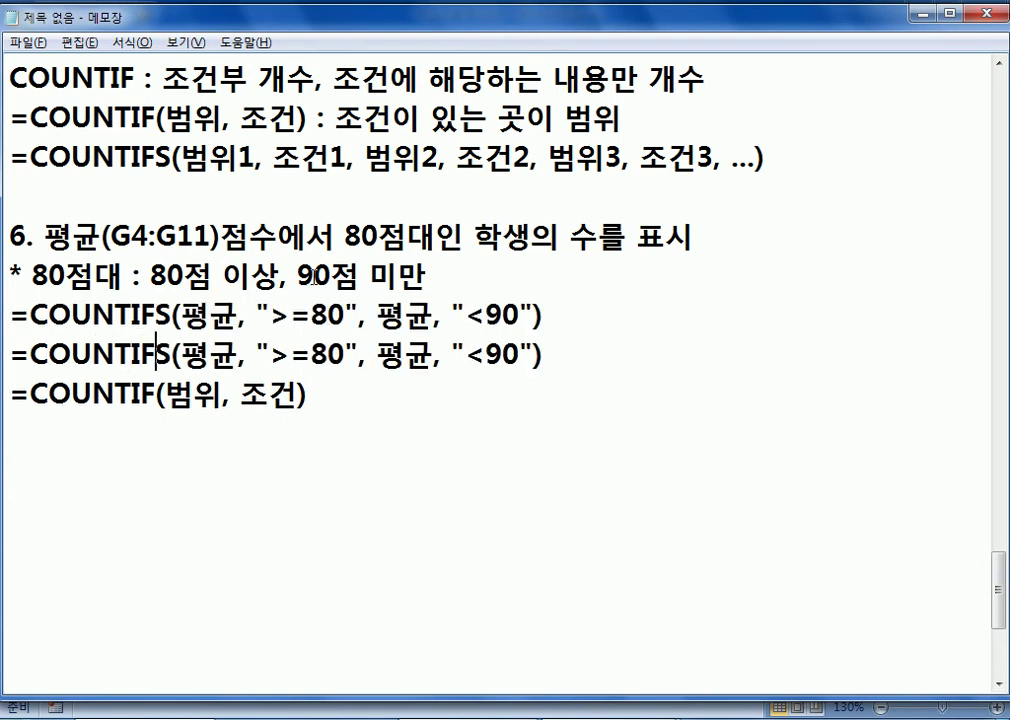
type("G4:G1")
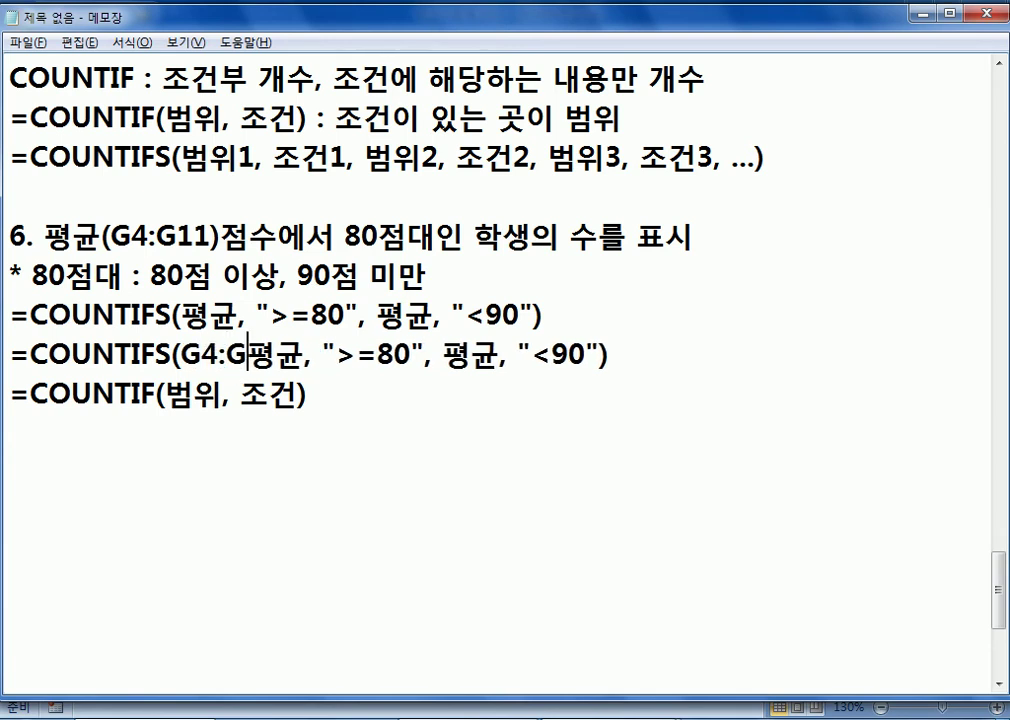
key("Delete")
type("1")
key("Delete")
key("Down")
key("End")
key("Up")
key("Home")
key("Right")
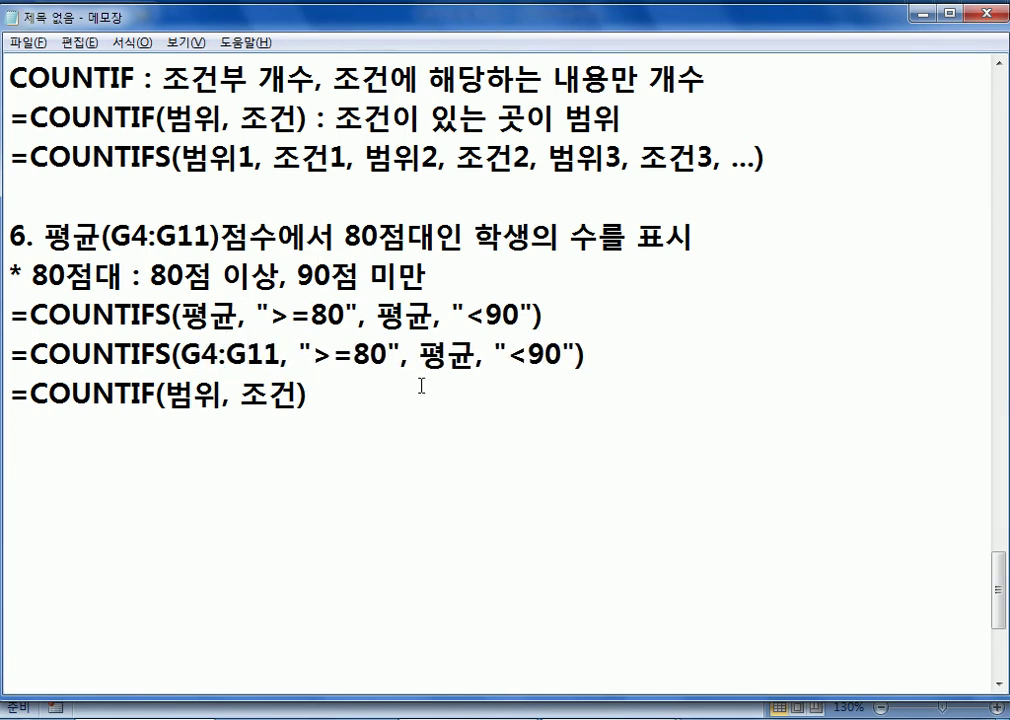
left_click_drag(418, 355, 474, 356)
type("G4:G1")
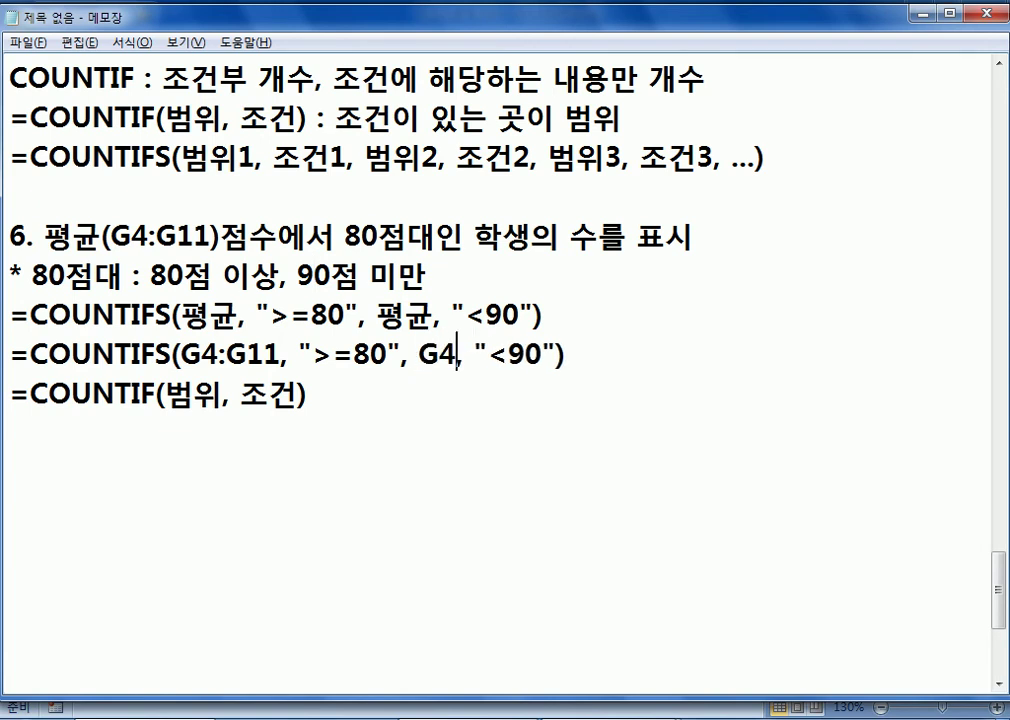
type("1")
Mark the ends of both COUNTIFS lines with " X", and highlight the S in the first COUNTIFS
key("End")
type("X")
left_click(543, 316)
type("X")
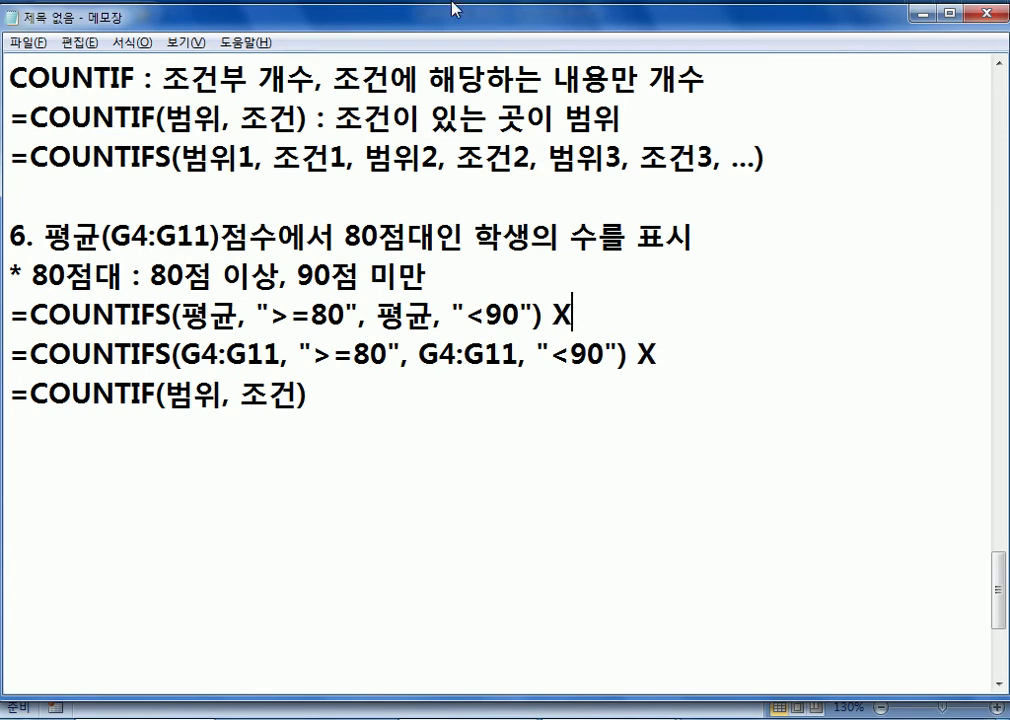
left_click_drag(156, 317, 182, 318)
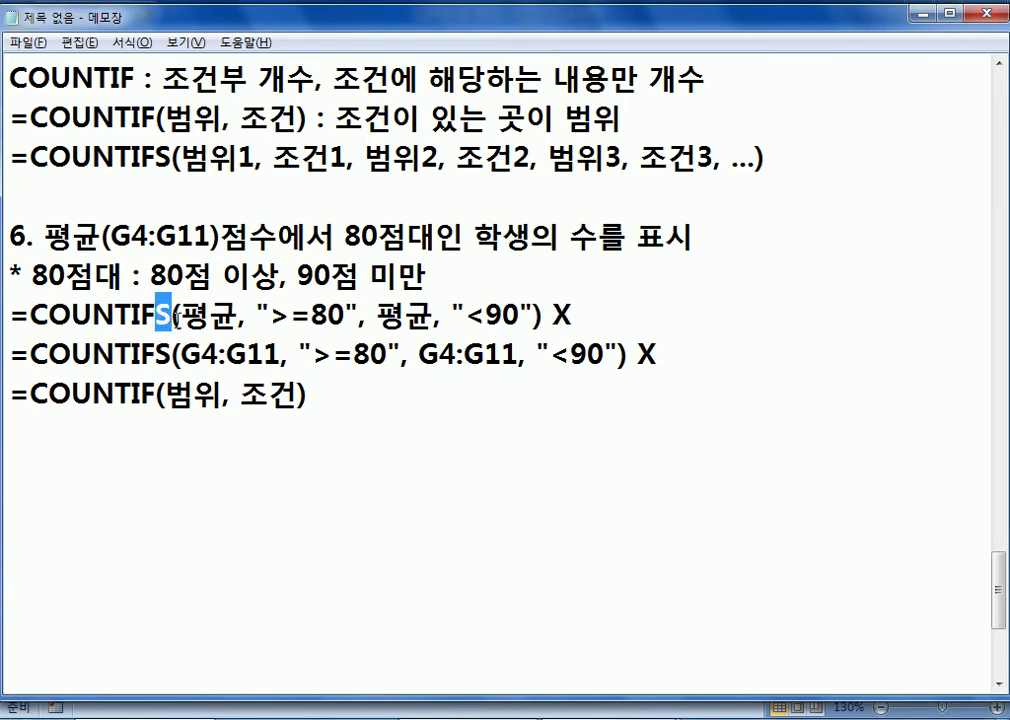
Write the trial formula =COUNTIF(평균, ">=80, <90") below the COUNTIF syntax line
left_click(151, 421)
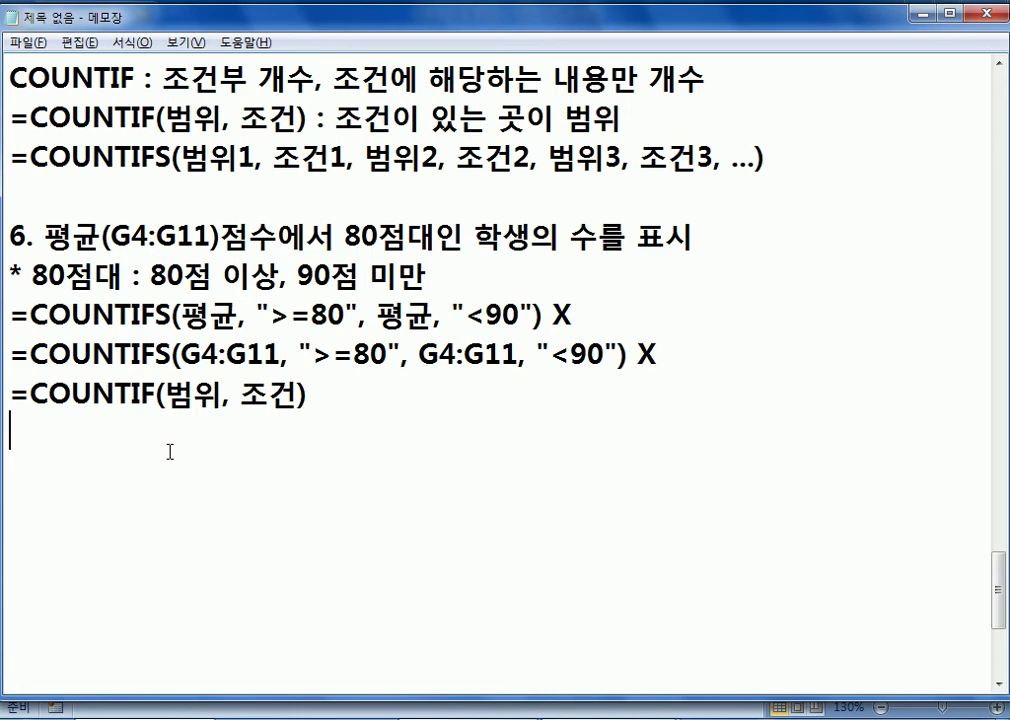
key("Return")
type("=")
type("채ㅕ")
key("BackSpace")
key("BackSpace")
key("BackSpace")
type("COUNT")
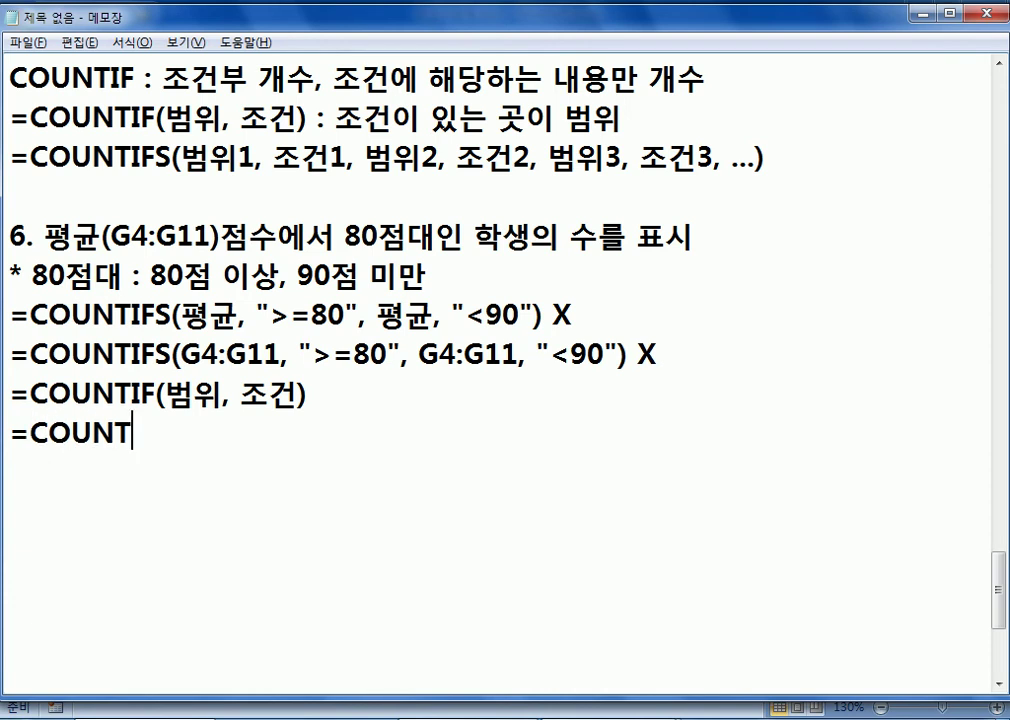
type("IF(")
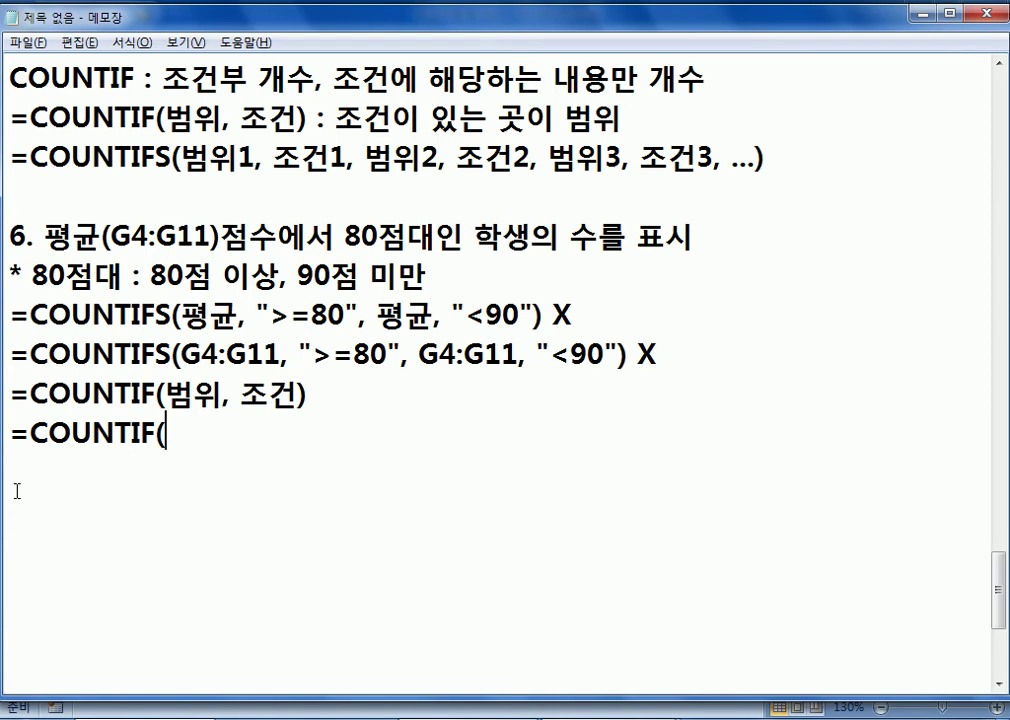
type("QJ")
key("BackSpace")
key("BackSpace")
type("평균,")
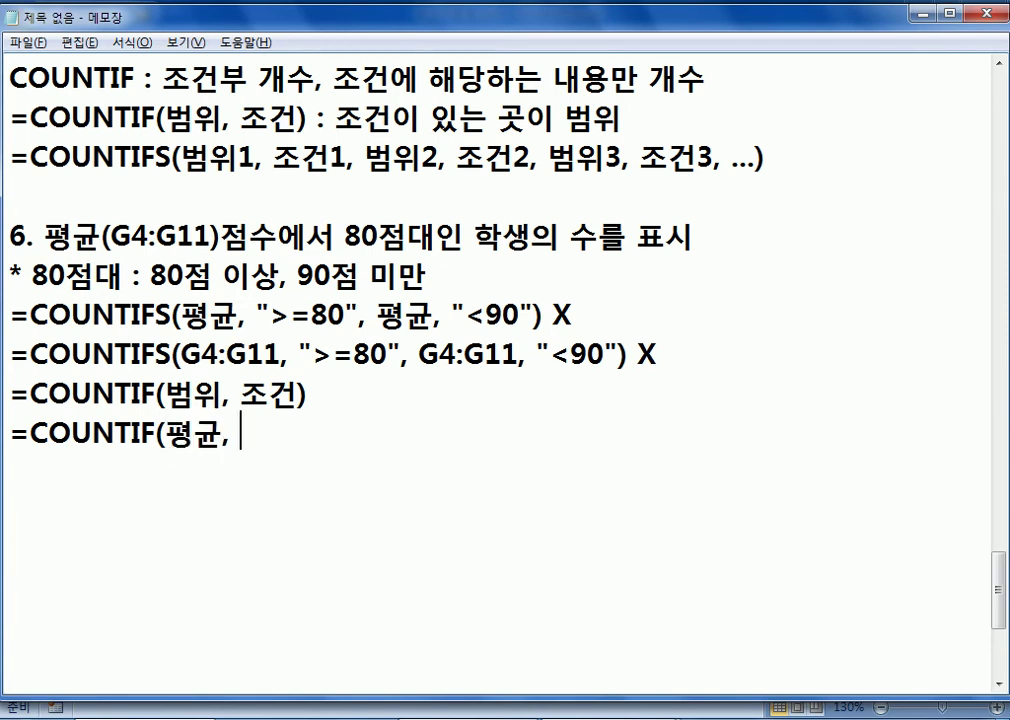
type(" \">=80, <90\")")
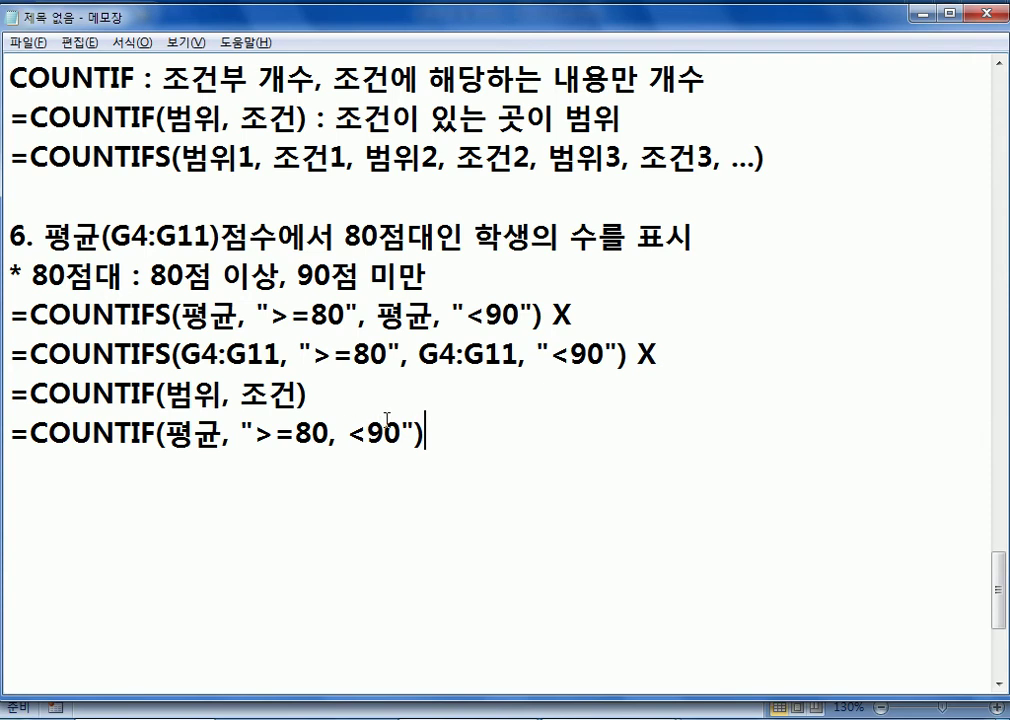
Highlight the combined condition and its comma, and remove ", <90" from it so the formula reads =COUNTIF(평균, ">=80")
left_click_drag(255, 433, 403, 433)
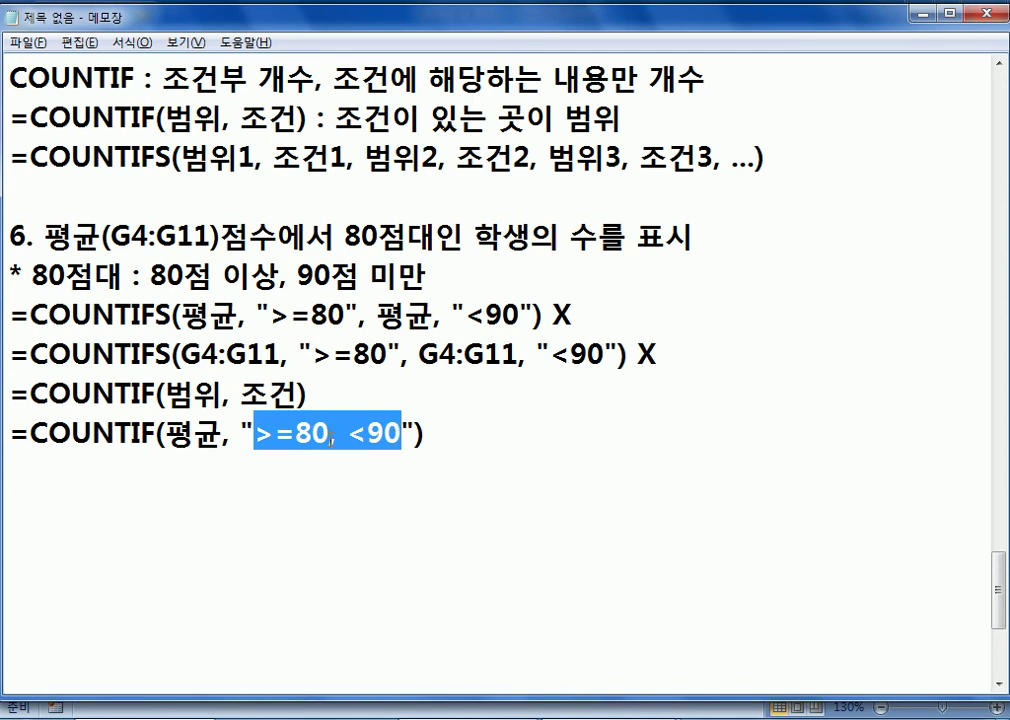
left_click(329, 434)
left_click(338, 442, "shift")
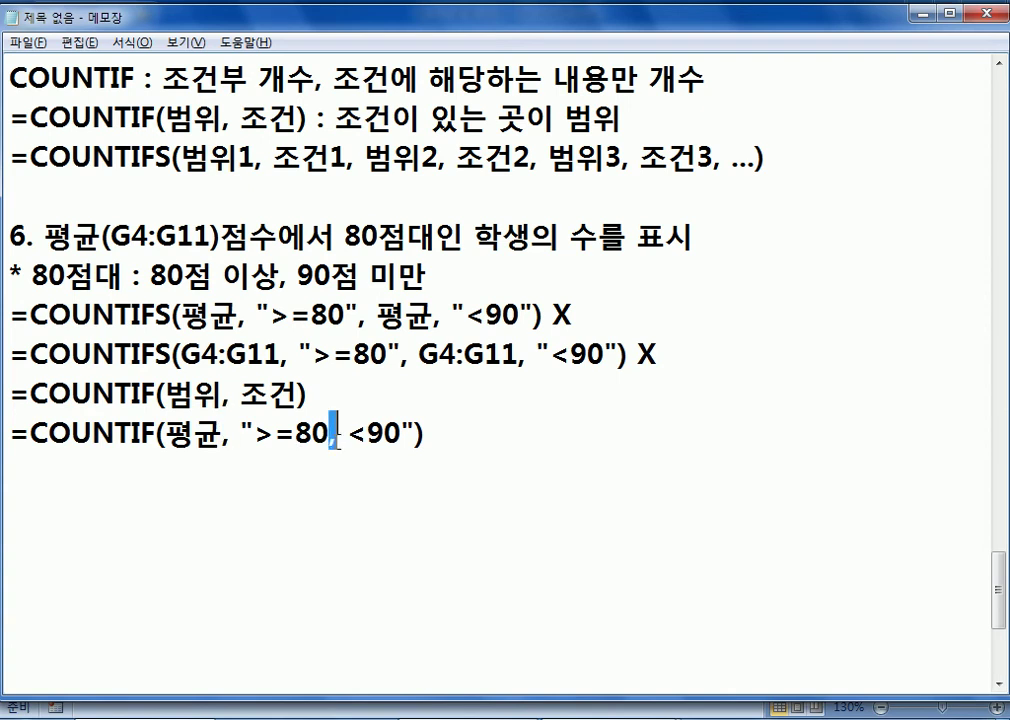
left_click_drag(221, 395, 231, 397)
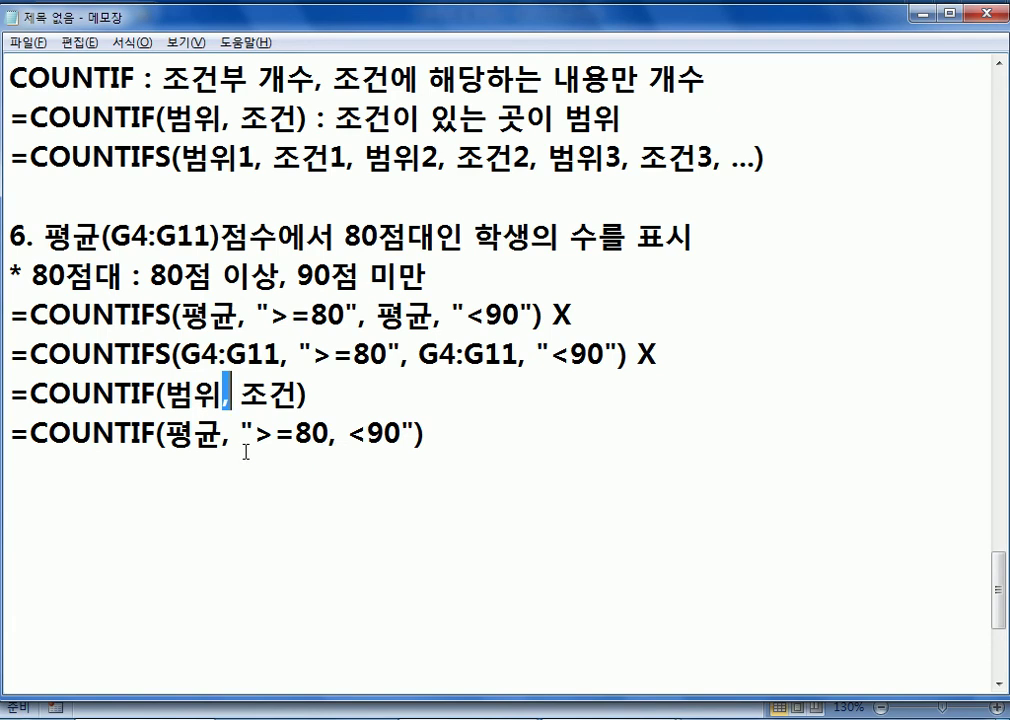
left_click(329, 434)
key("Delete")
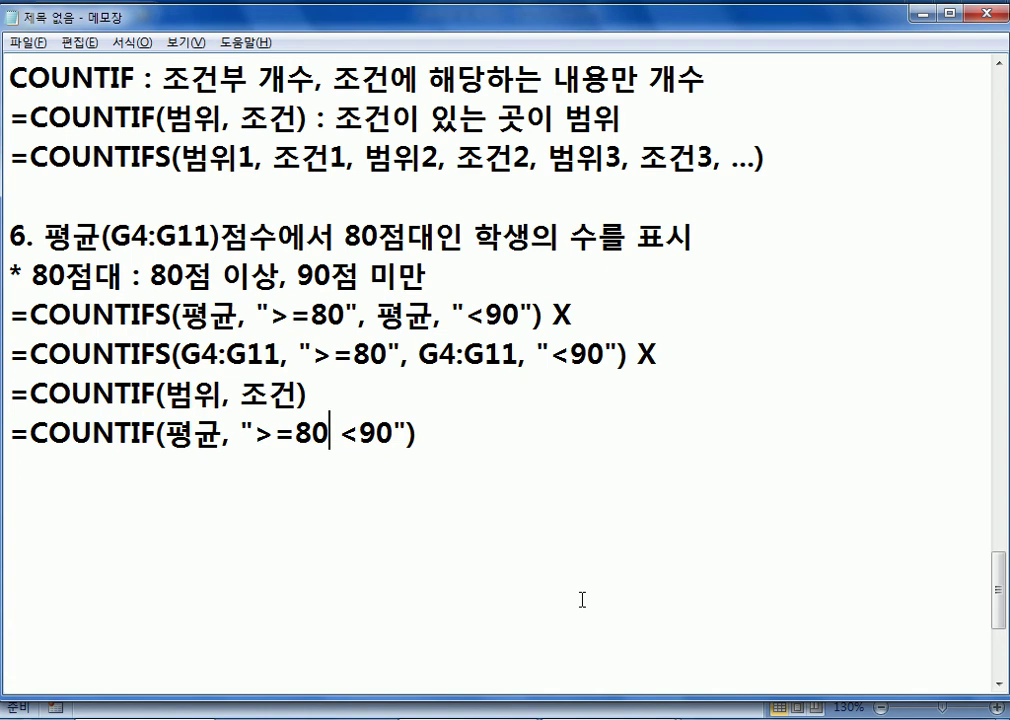
key("Delete")
key("Delete")
key("Delete")
key("Delete")
Append -COUNTIF(평균, ">=90") to the formula and start a new line below it
key("End")
type("-COUNTI")
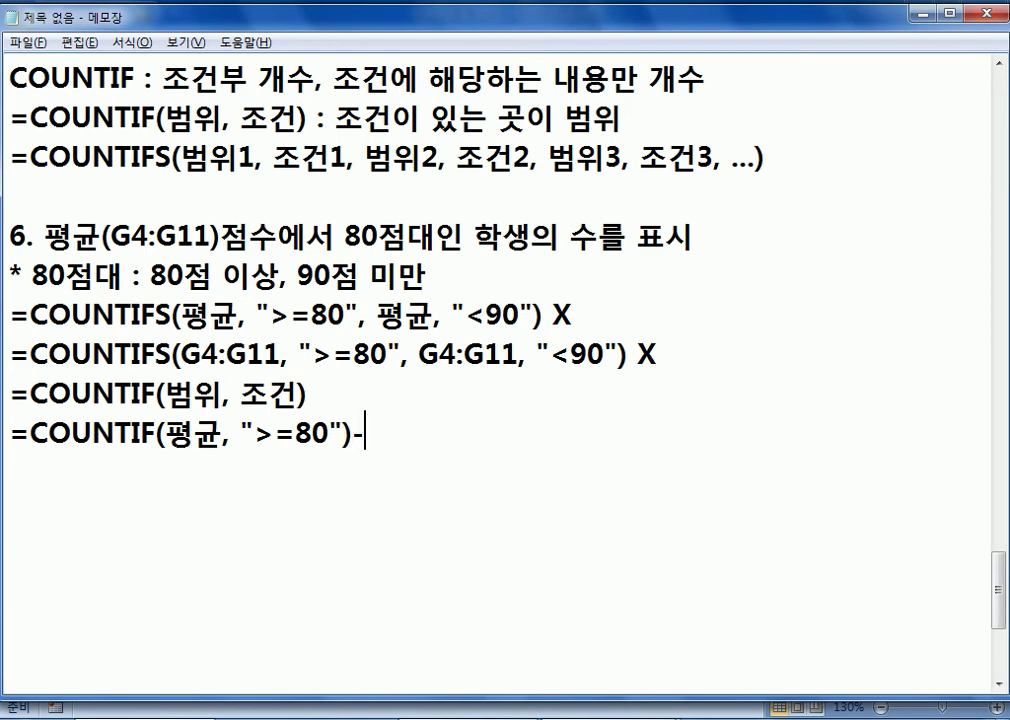
type("F(")
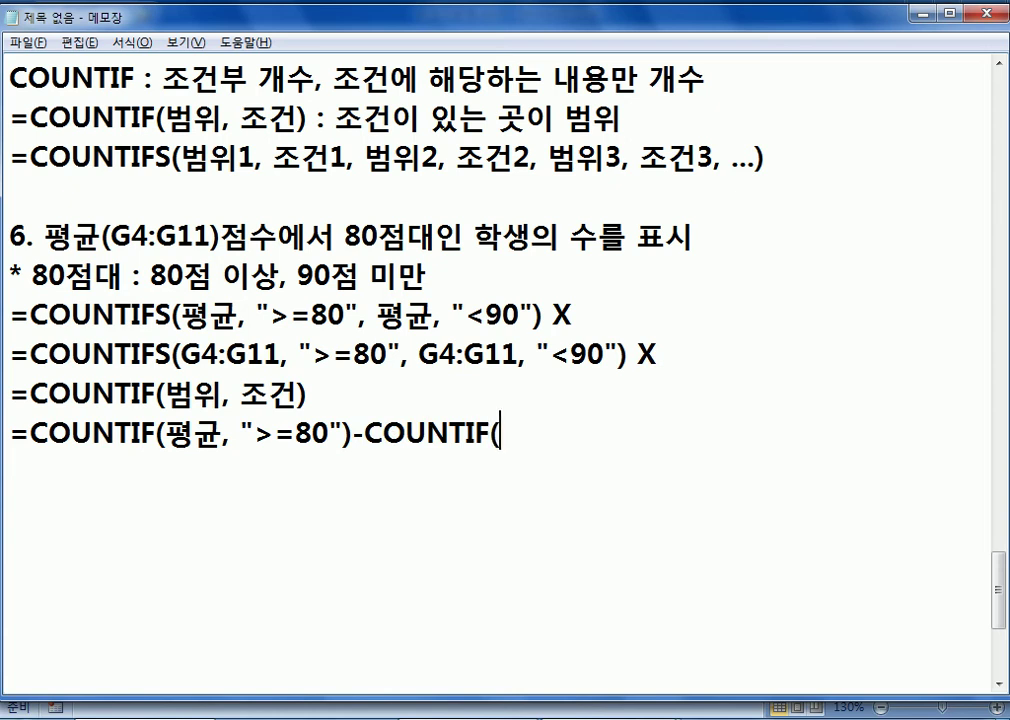
type("평균,\"")
key("BackSpace")
type("\">=")
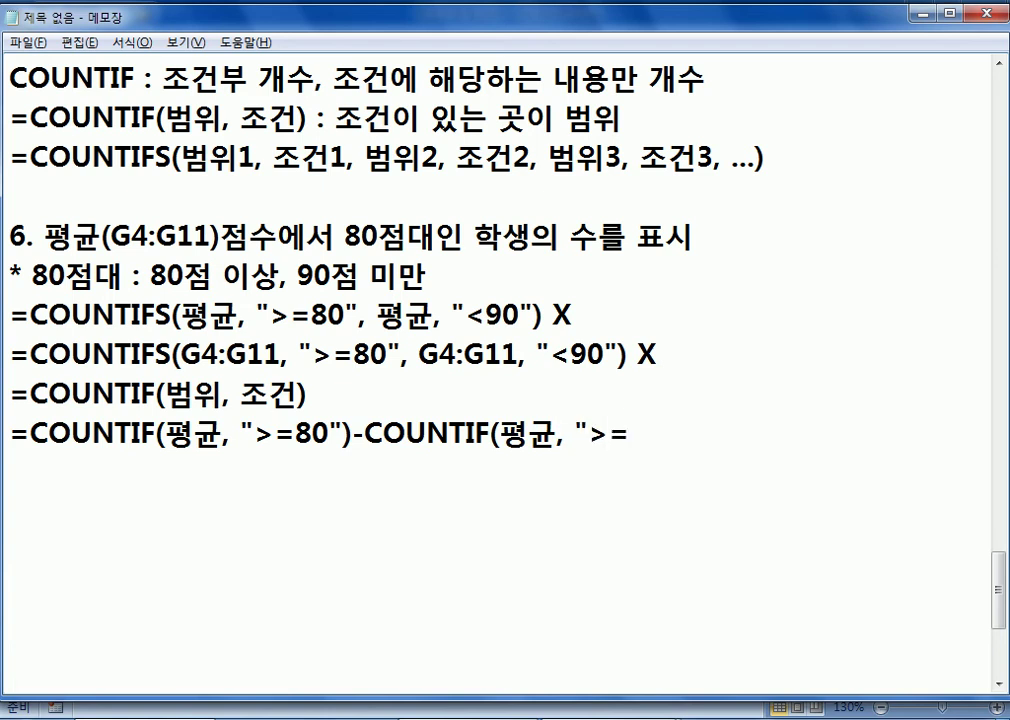
type("90\")")
key("Return")
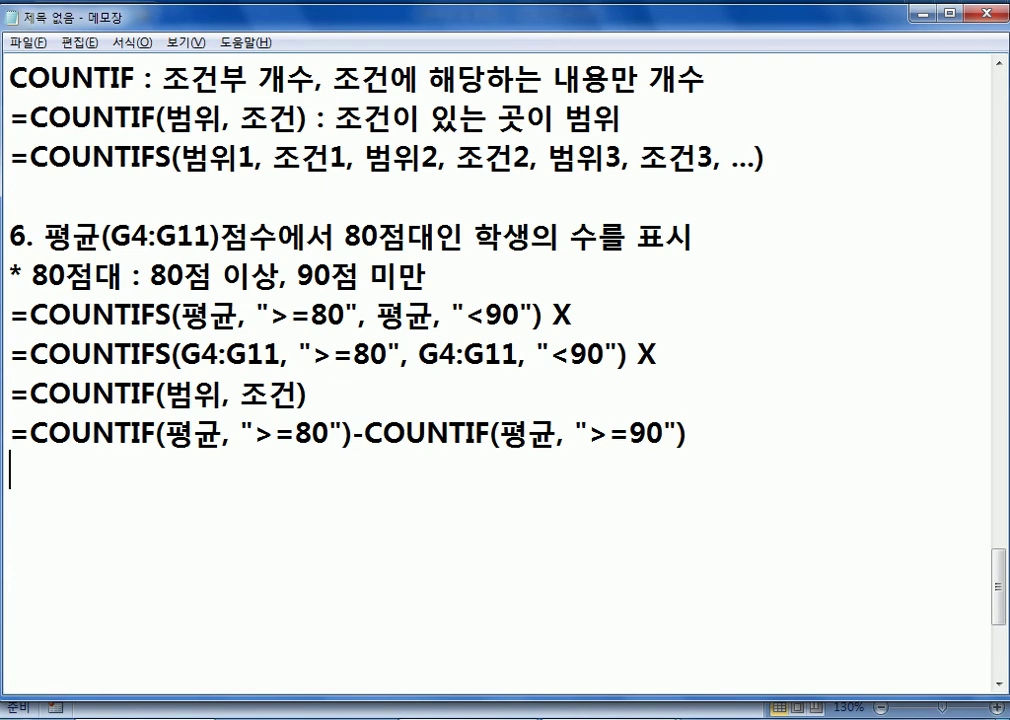
Duplicate the COUNTIF subtraction formula on the line below
key("Up")
key("shift+Down")
key("ctrl+c")
key("Down")
key("ctrl+v")
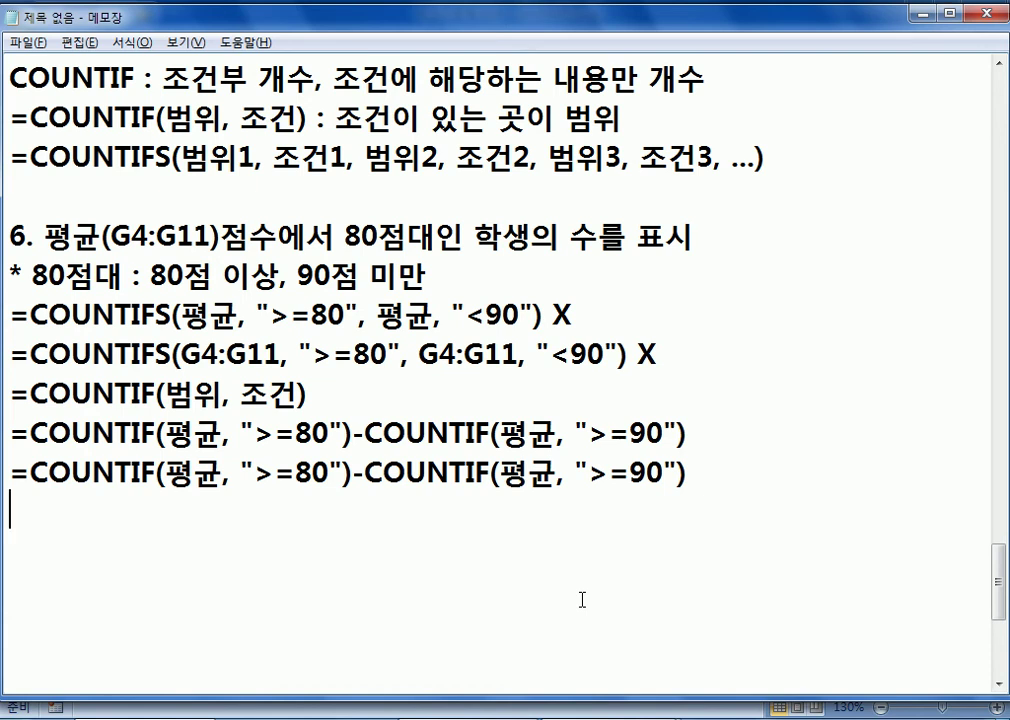
Replace both 평균 arguments in the duplicated subtraction formula with G4:G11, copied from the COUNTIFS line
left_click_drag(165, 472, 221, 472)
left_click_drag(181, 354, 277, 356)
left_click_drag(165, 472, 221, 472)
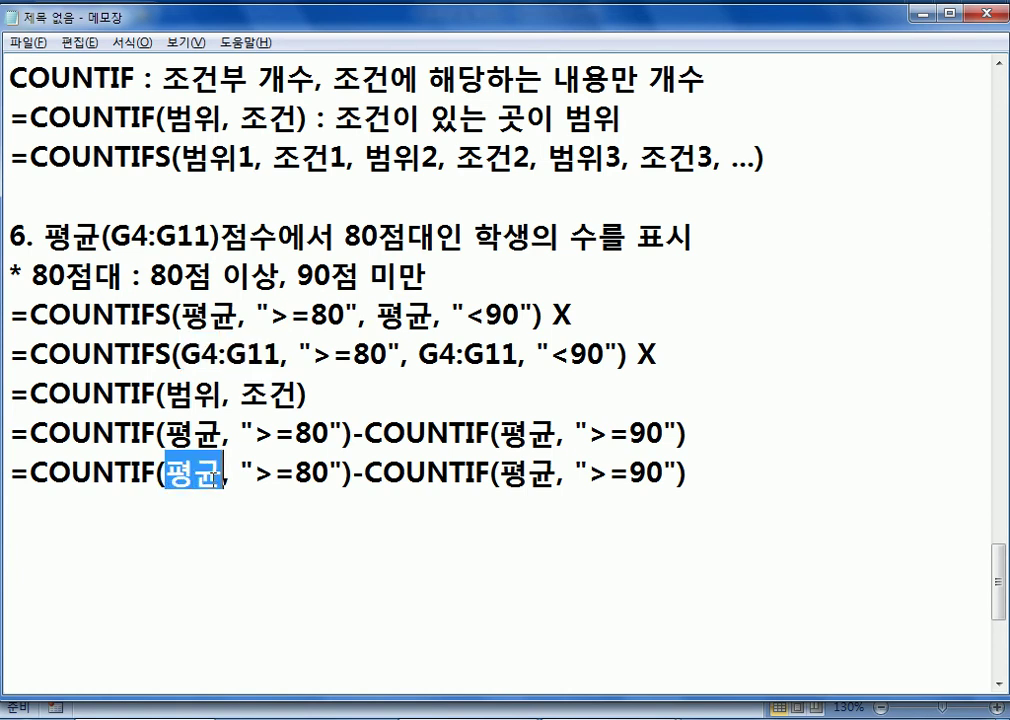
key("ctrl+v")
left_click_drag(540, 472, 604, 472)
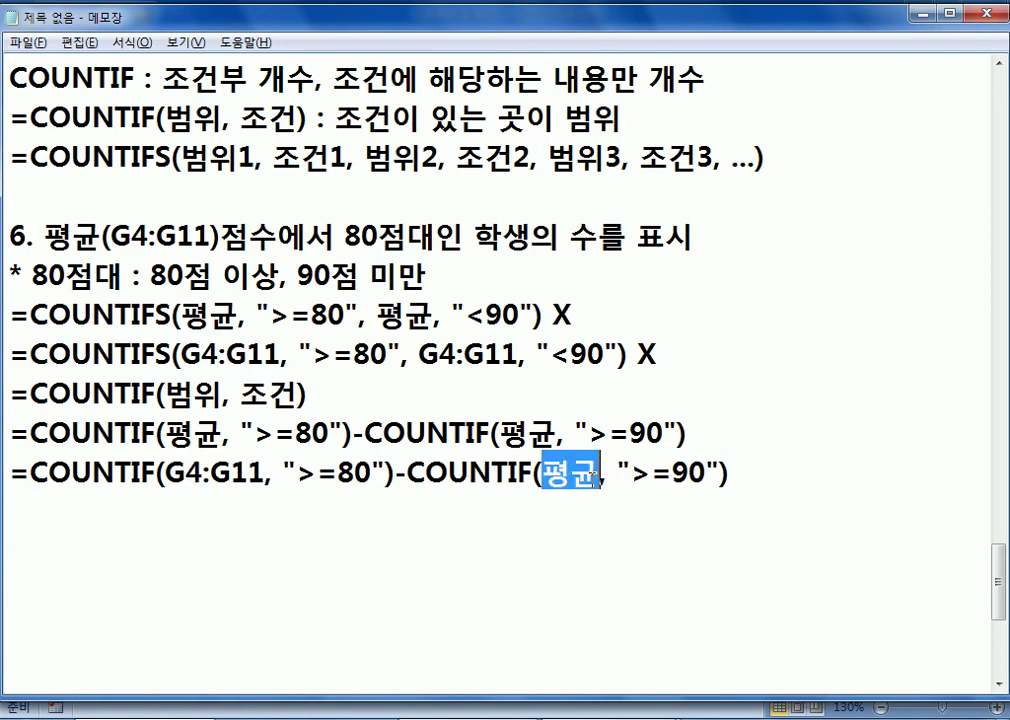
key("ctrl+v")
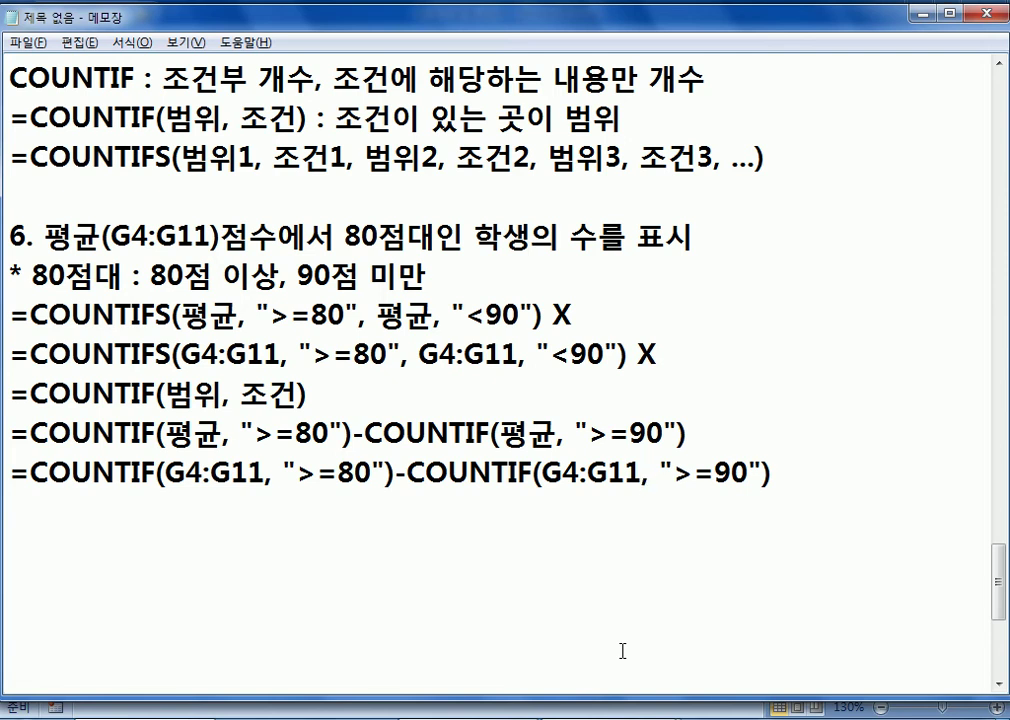
Add spaces around the minus sign in both COUNTIF subtraction formulas
left_click(407, 471)
key("Left")
key("Left")
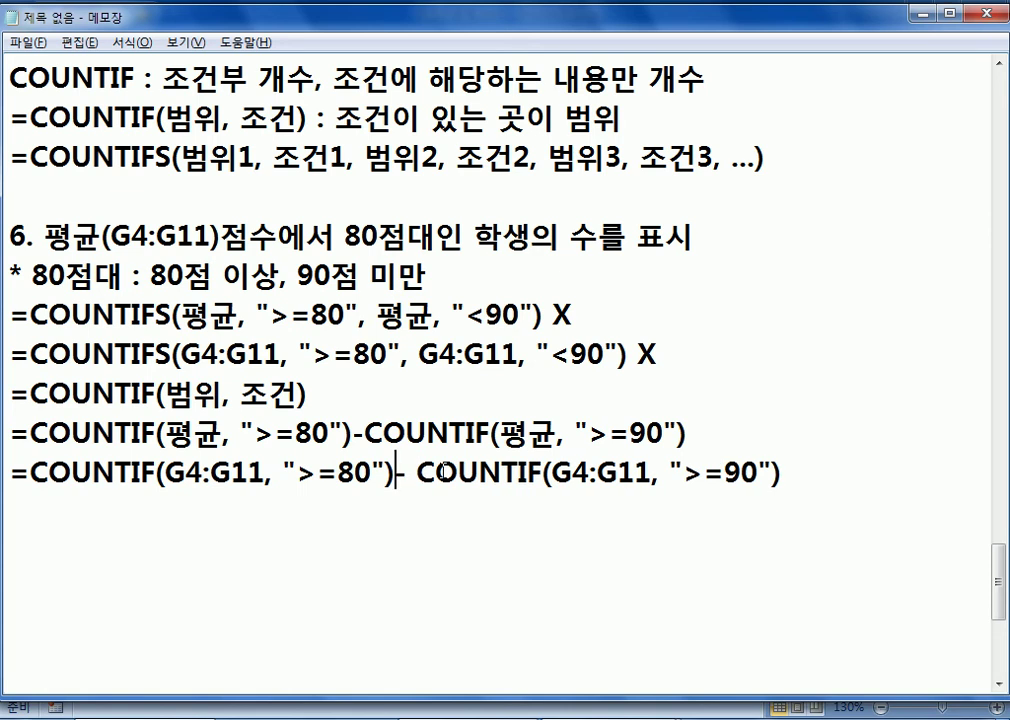
key("Up")
key("Left")
key("Left")
key("Right")
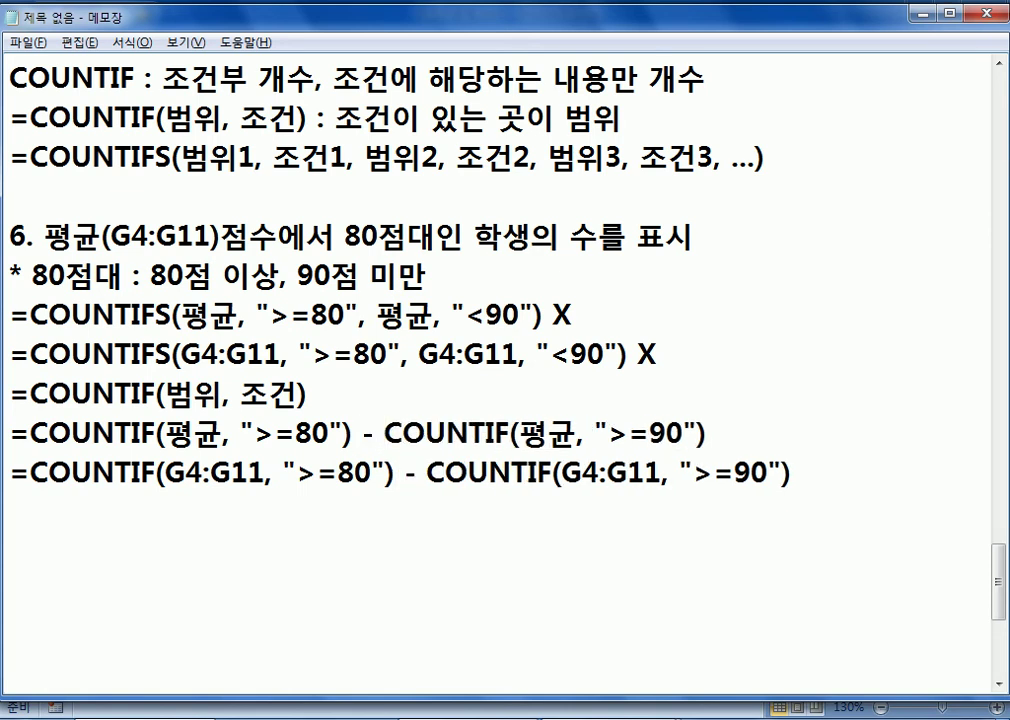
Switch to the Excel workbook and select the 평균 scores of 80 or more, cells G5, G6, G7 and G9, ending on G7
key("alt+Tab")
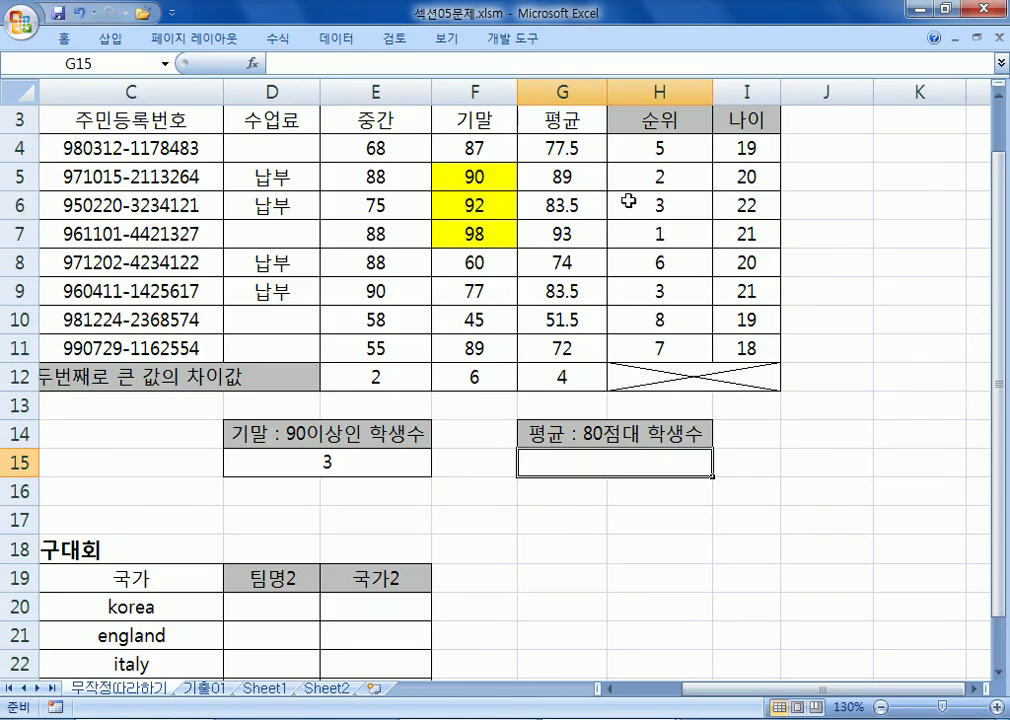
left_click(573, 178)
left_click(579, 205, "ctrl")
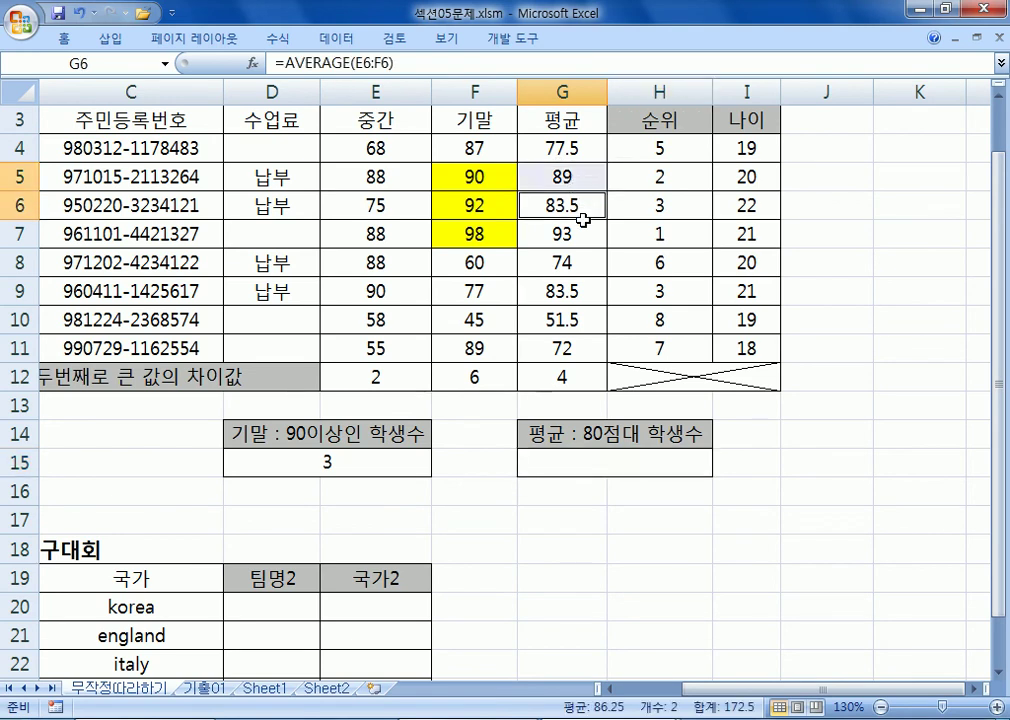
left_click(582, 234, "ctrl")
left_click(586, 289, "ctrl")
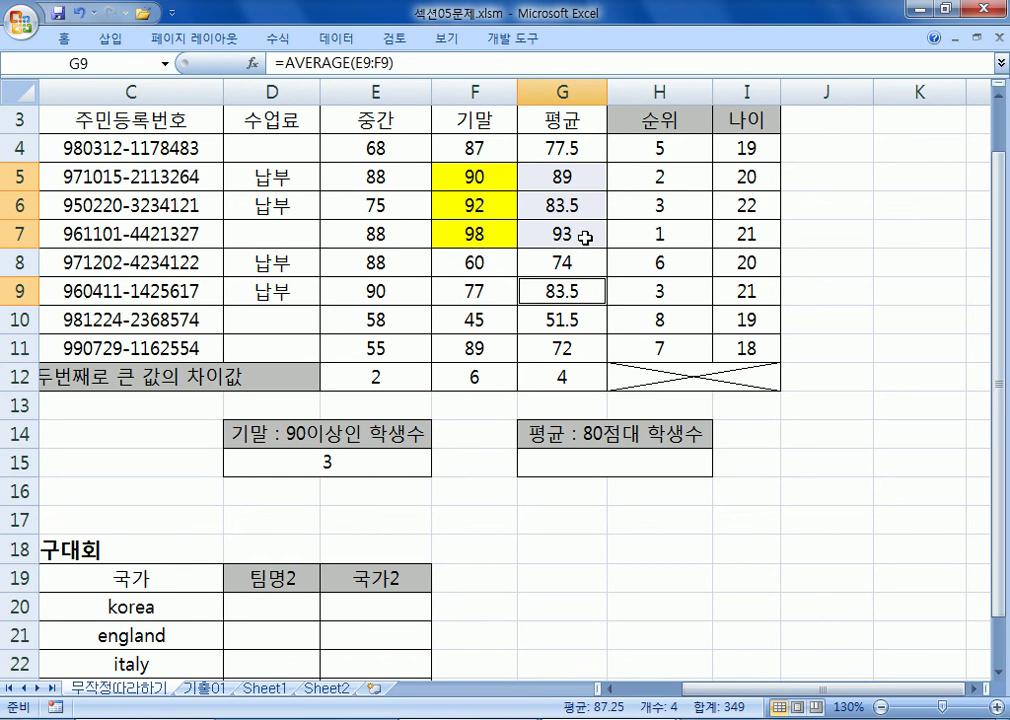
key("shift+Return")
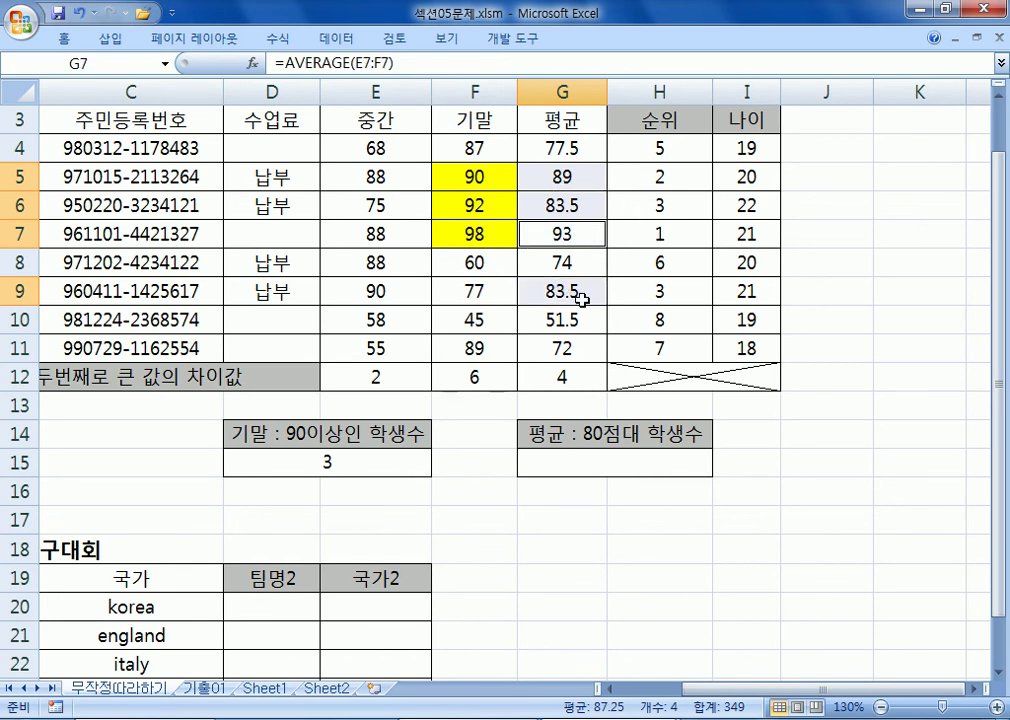
Return to the Notepad notes and highlight the G4:G11 COUNTIFS line and the COUNTIF subtraction line to compare both formulas
key("alt+Tab")
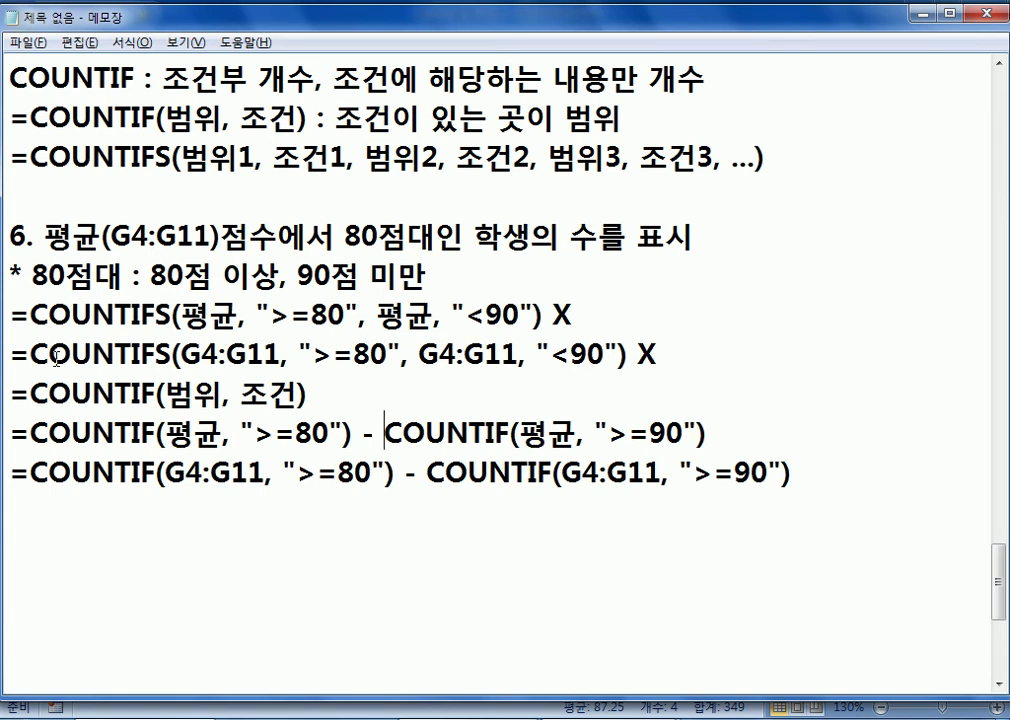
left_click(13, 360)
key("shift+Down")
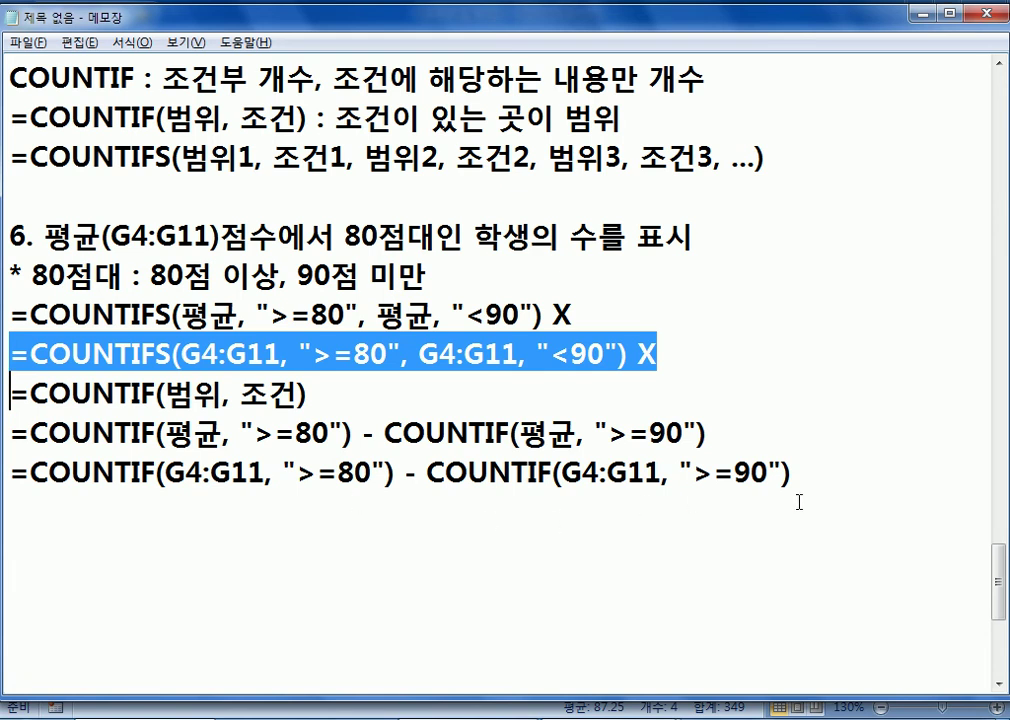
left_click_drag(834, 480, 6, 474)
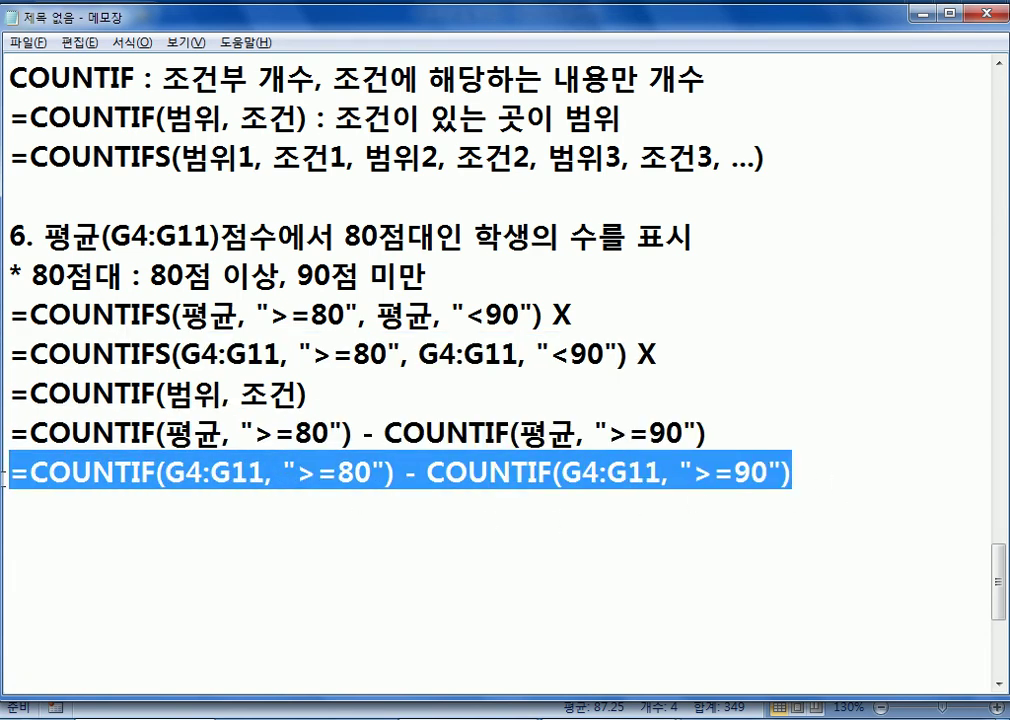
key("alt+Tab")
key("alt+Tab")
left_click(532, 535)
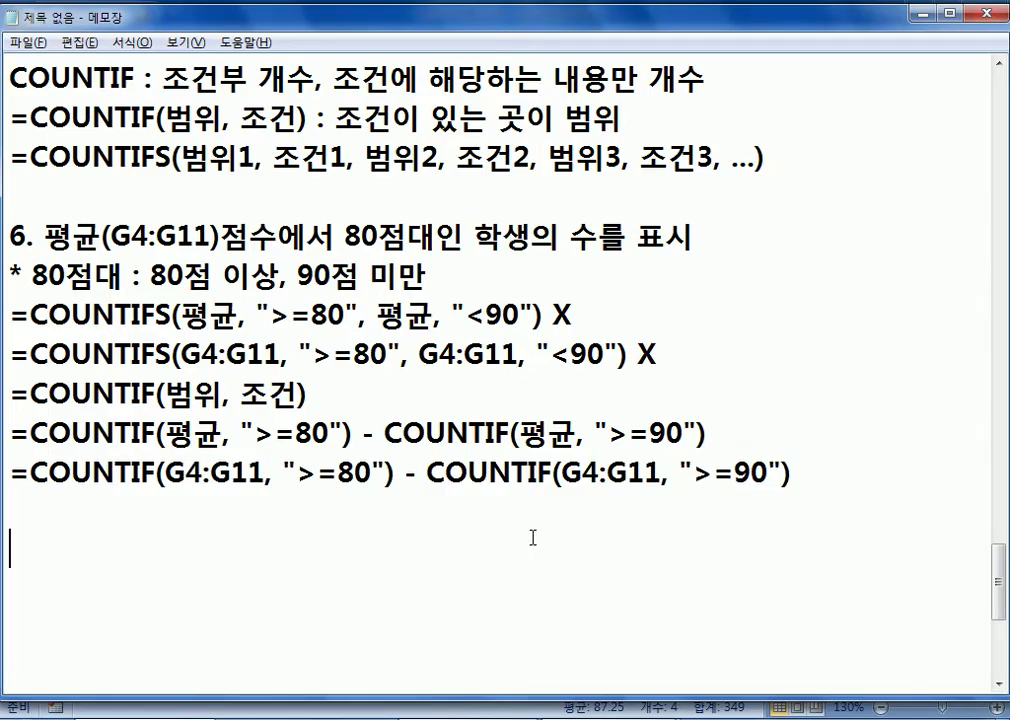
In the Excel workbook, start the formula =COUNTIF(G4:G11,">=90") in cell G15 under 평균 : 80점대 학생수
key("alt+Tab")
left_click(584, 481)
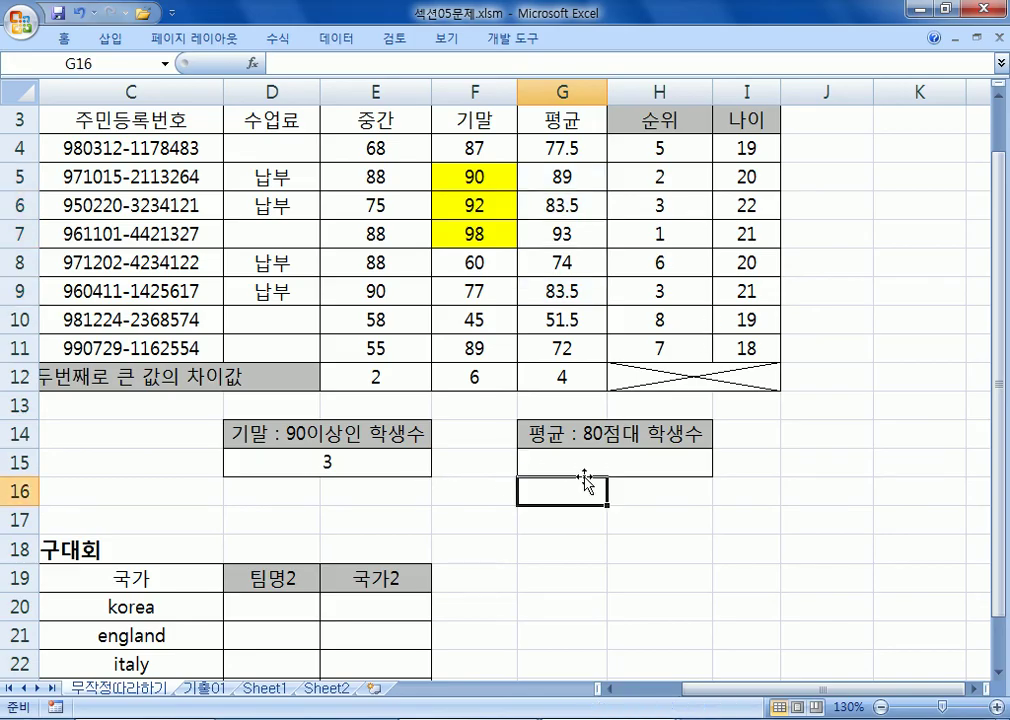
left_click(590, 456)
key("alt+Tab")
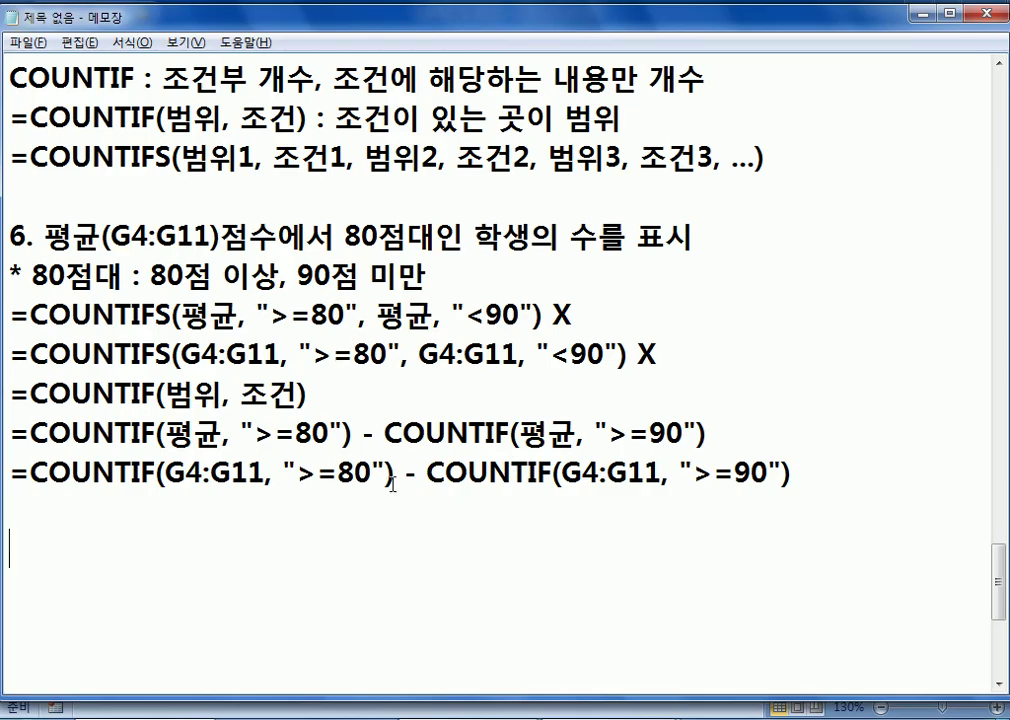
key("alt+Tab")
type("=CO")
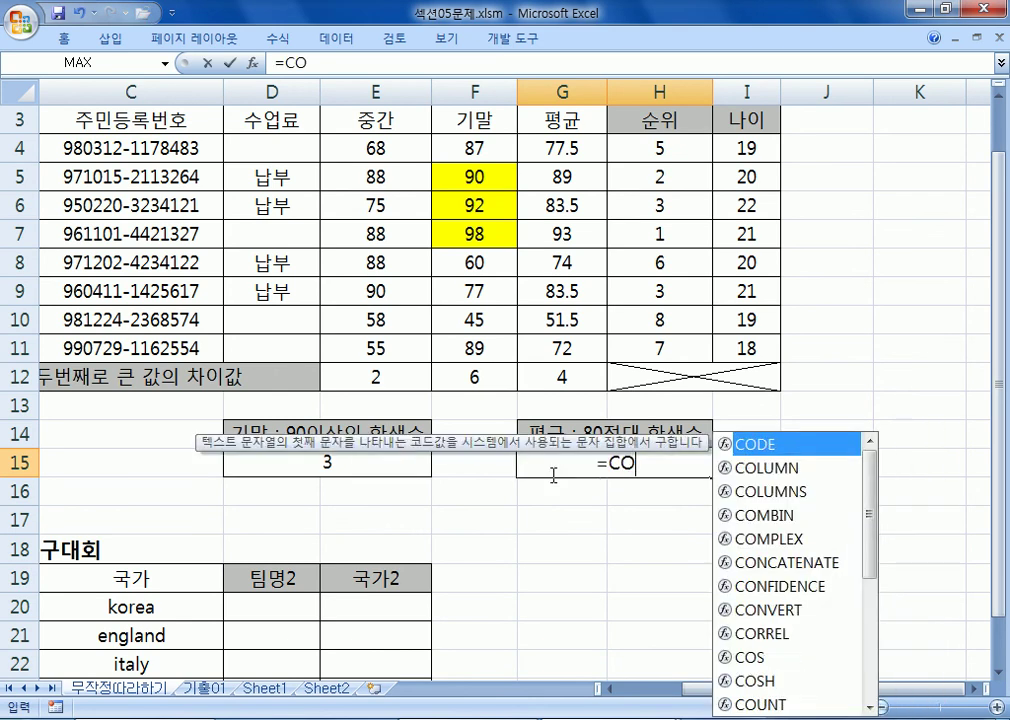
type("UNTIF(")
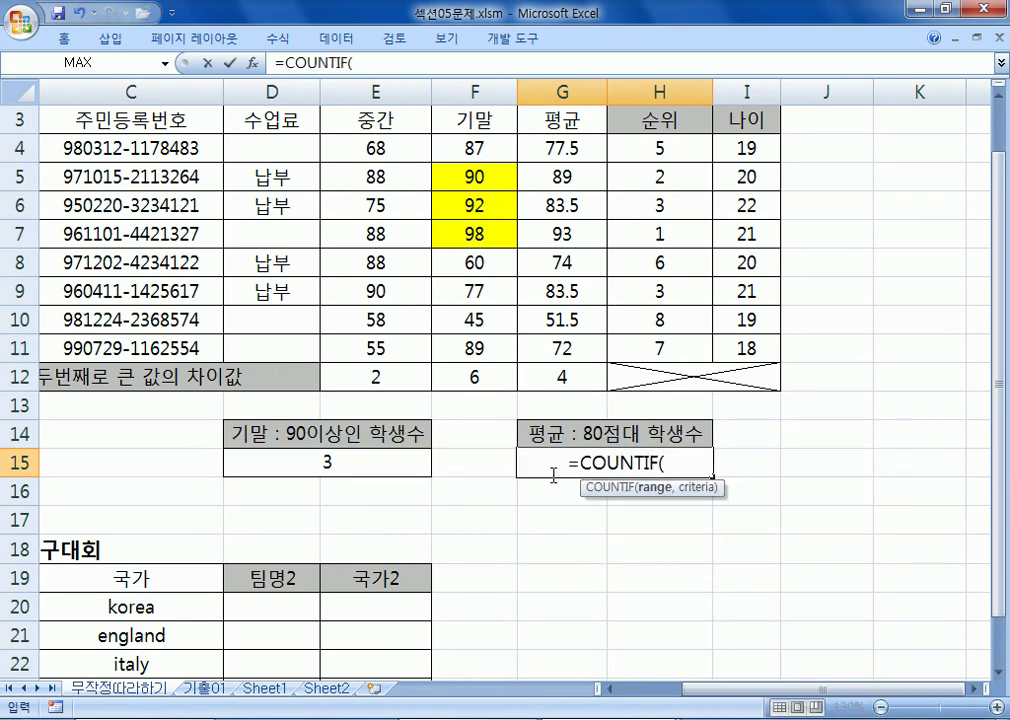
left_click_drag(557, 148, 553, 349)
type(",\">=90\")")
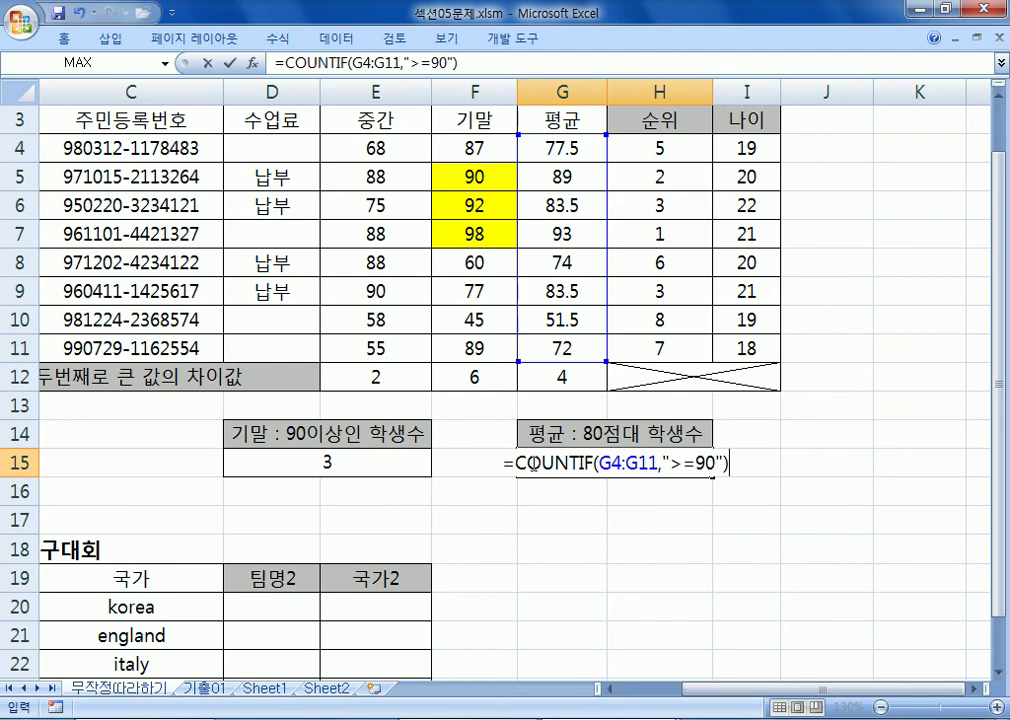
Append a minus sign and a copy of the COUNTIF(G4:G11,">=90") expression to the G15 formula
left_click_drag(513, 466, 738, 455)
key("ctrl+c")
left_click(738, 455)
type("-")
key("ctrl+v")
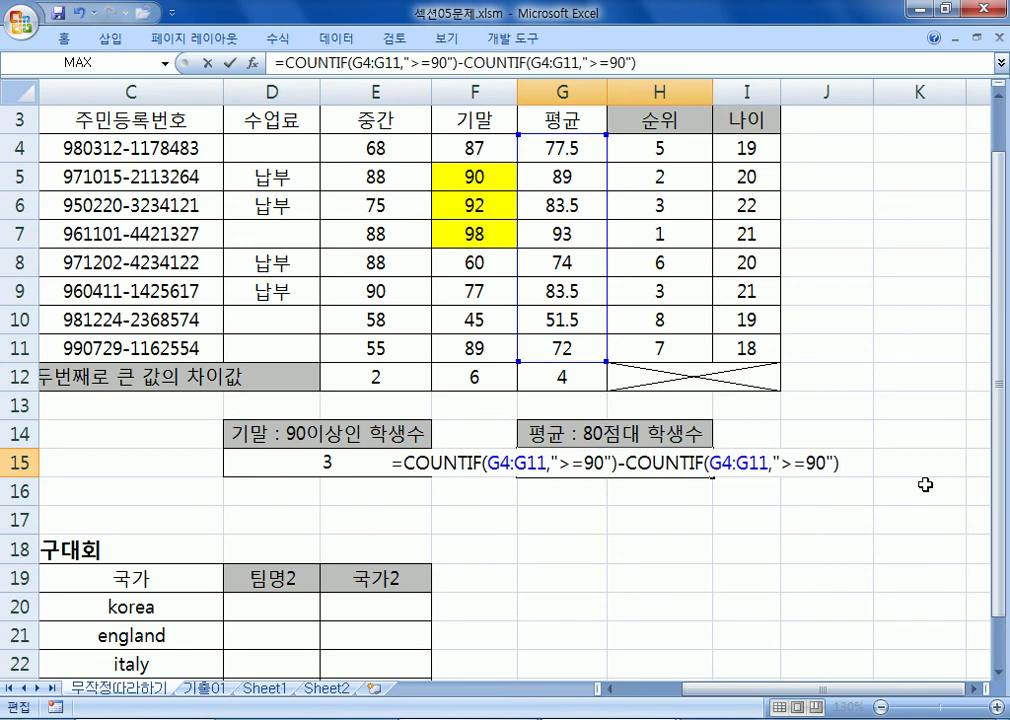
Change the first COUNTIF criterion in G15 to ">=80" and enter the formula
left_click_drag(584, 462, 594, 462)
type("8")
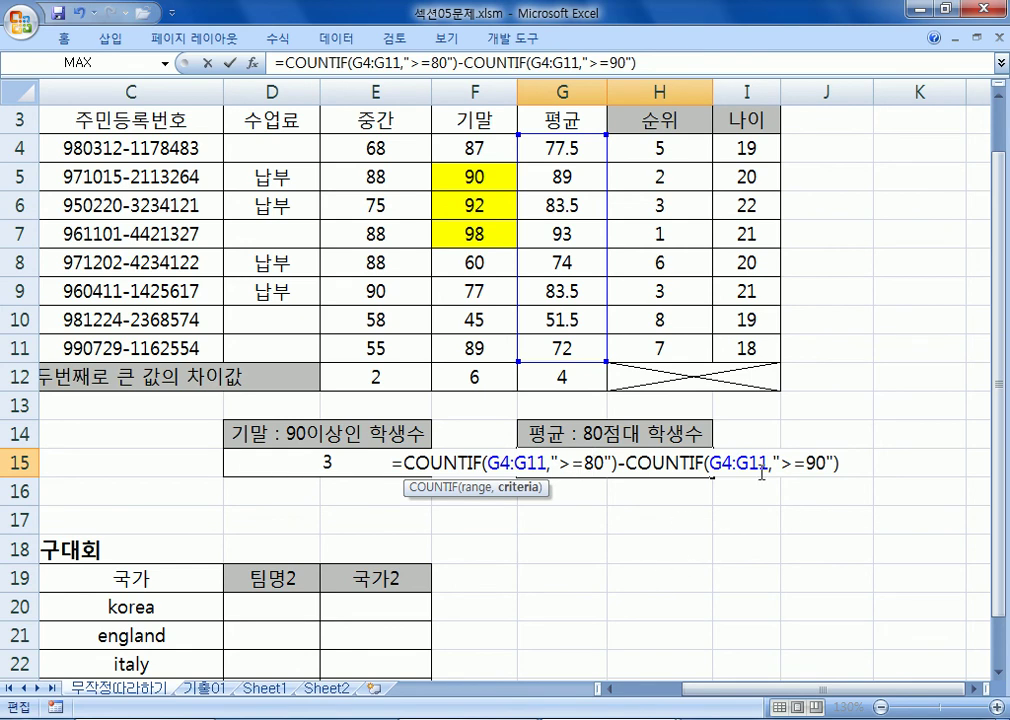
key("Return")
Open the G15 formula for review and switch to the Notepad notes to compare it with the written solution
left_click(615, 463)
key("F2")
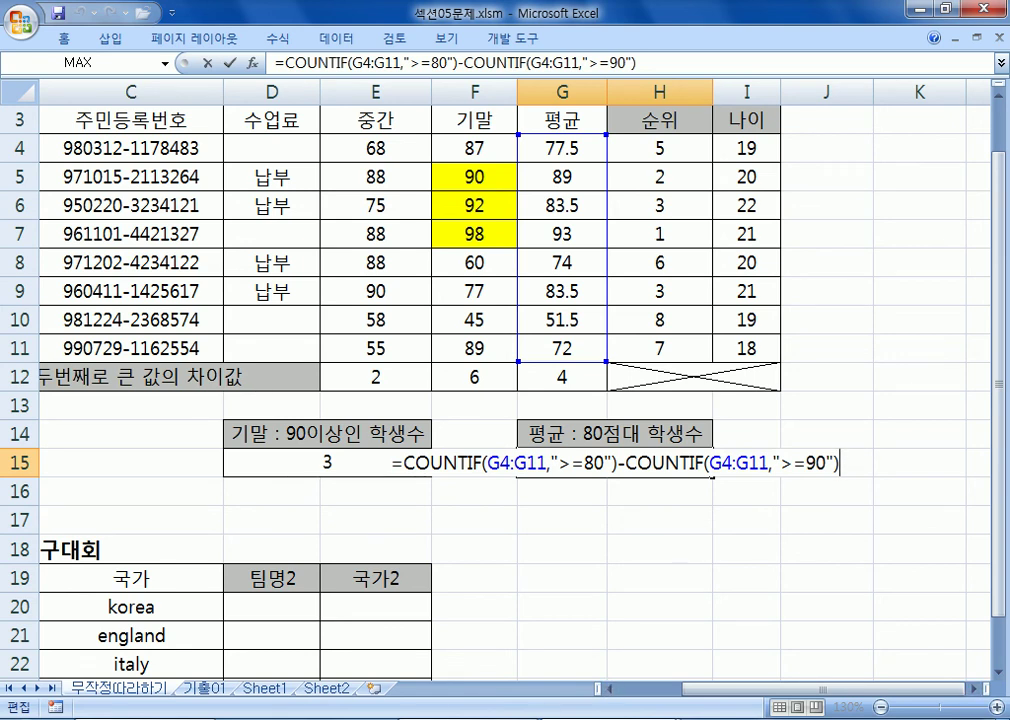
key("alt+Tab")
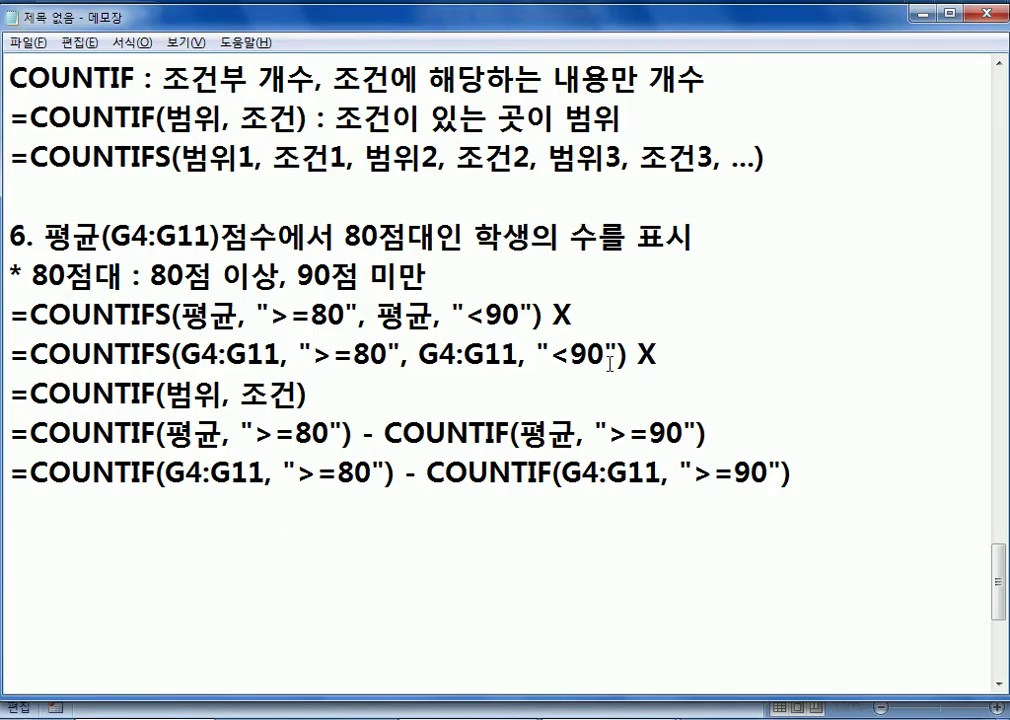
Examine the ranges and conditions of item 6's COUNTIFS formula with cell references against the 80점대 definition
left_click_drag(314, 355, 486, 355)
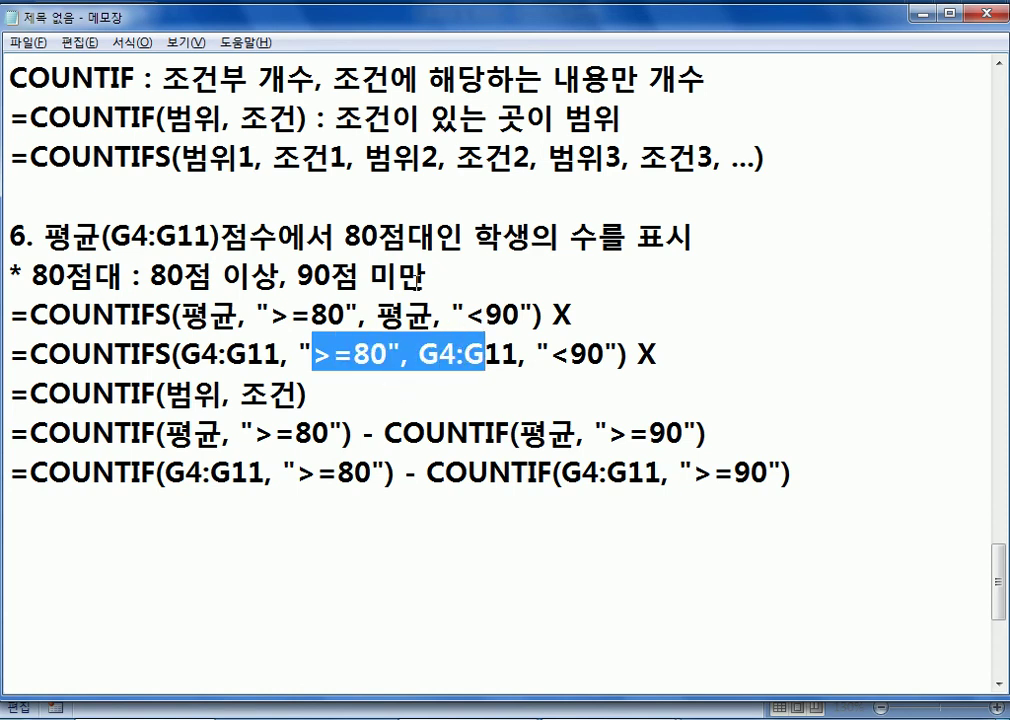
left_click_drag(418, 278, 150, 280)
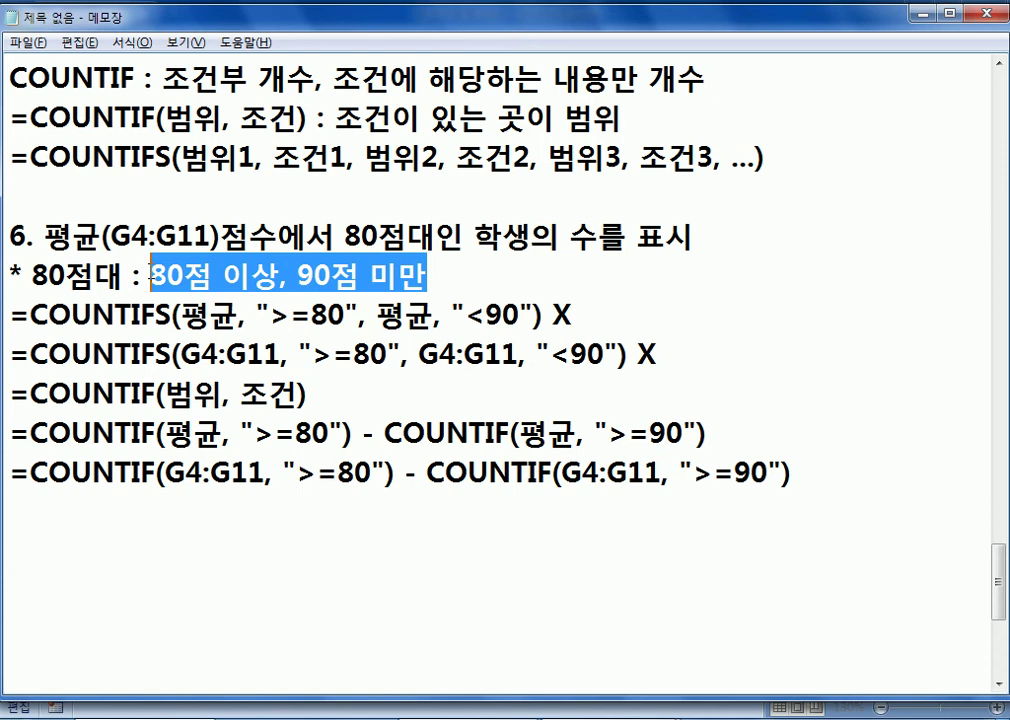
key("End")
key("Down")
key("Down")
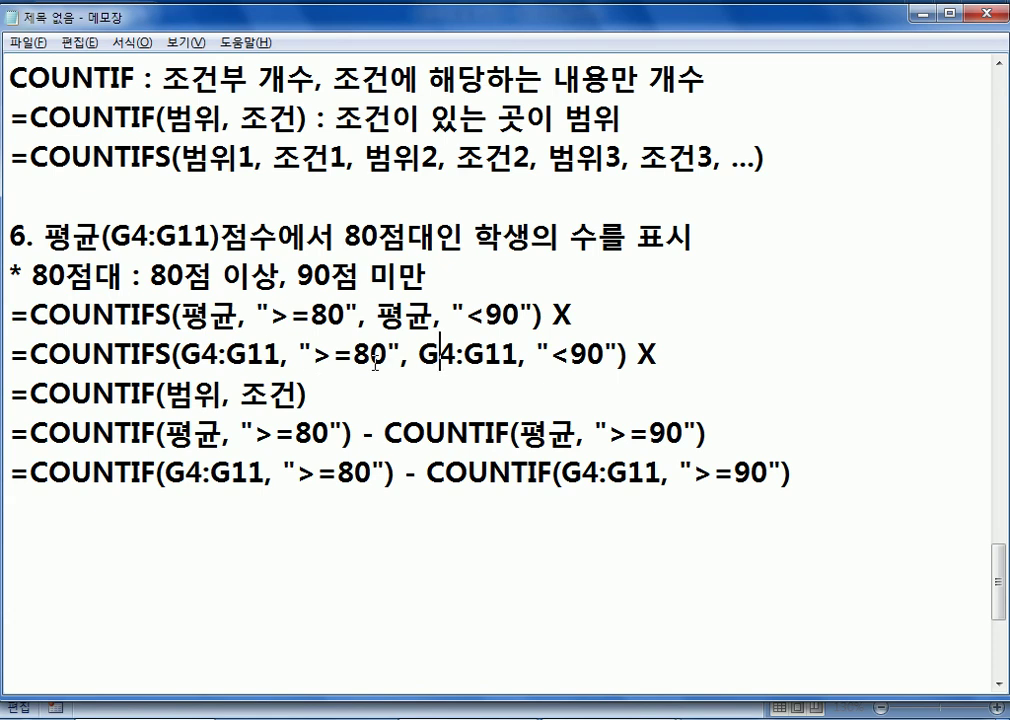
left_click_drag(279, 361, 187, 362)
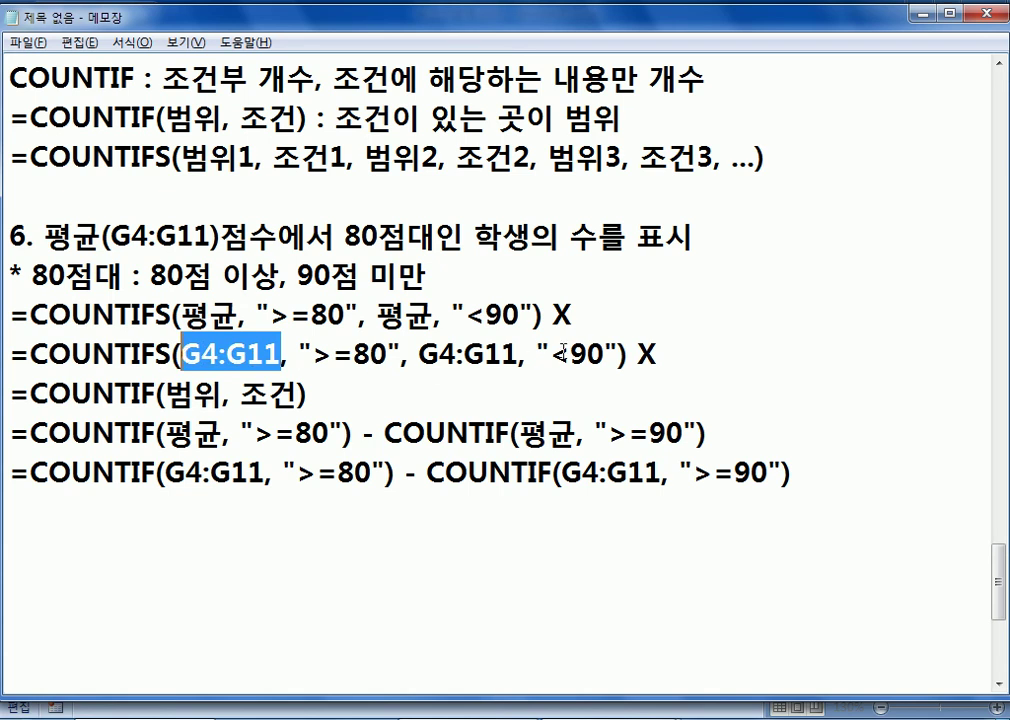
left_click(652, 358)
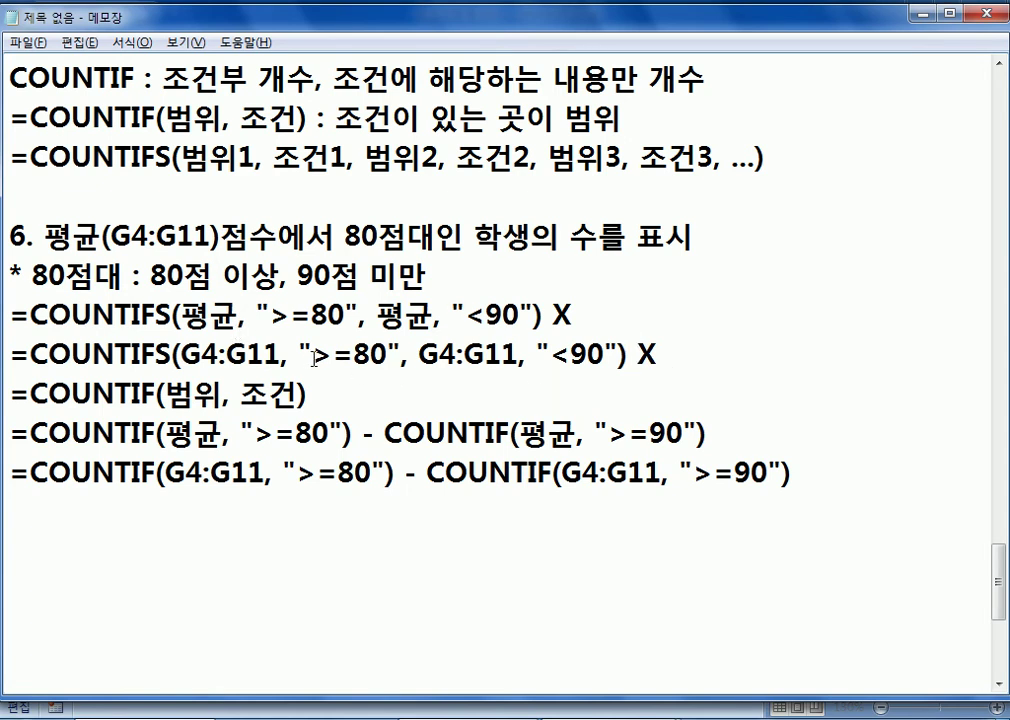
left_click_drag(279, 355, 182, 355)
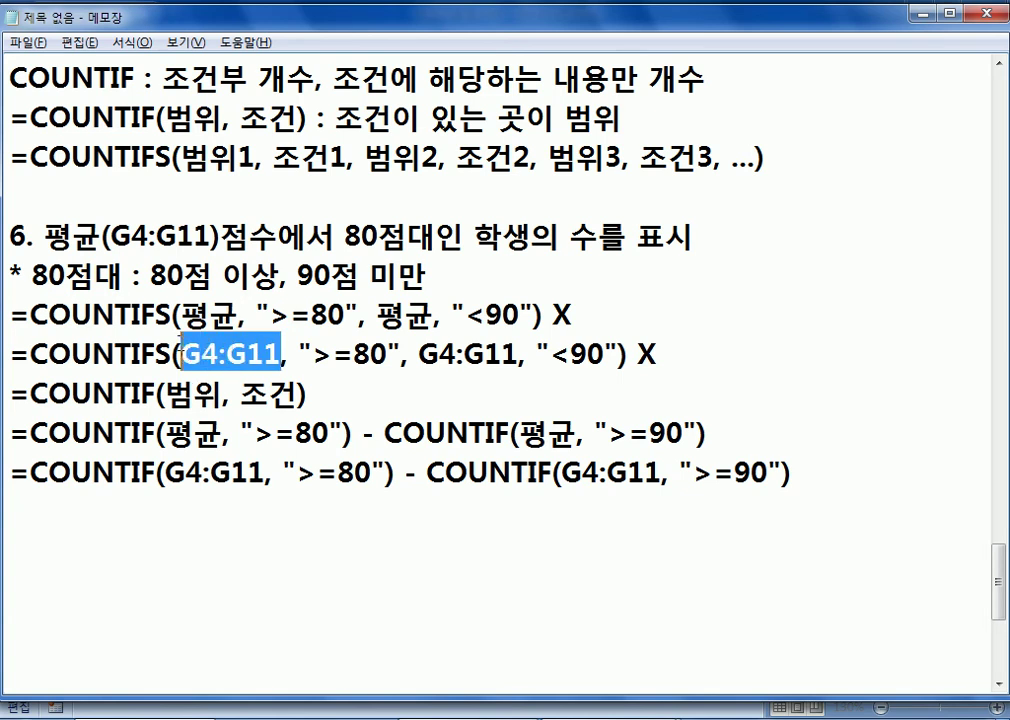
left_click(390, 355)
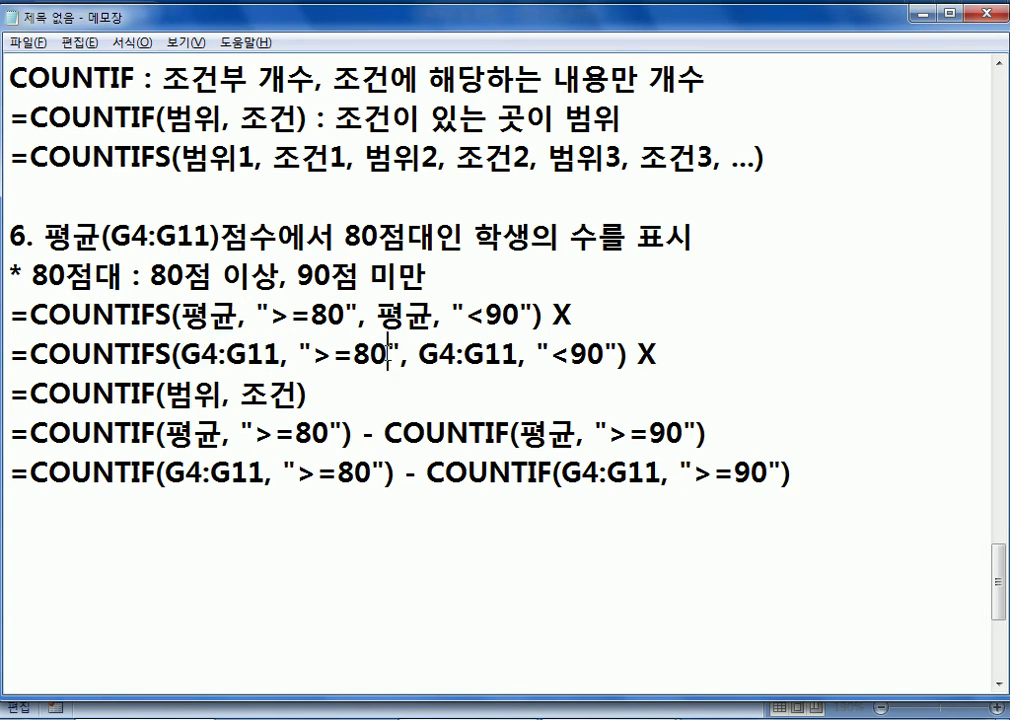
left_click_drag(390, 355, 316, 355)
left_click_drag(418, 355, 500, 355)
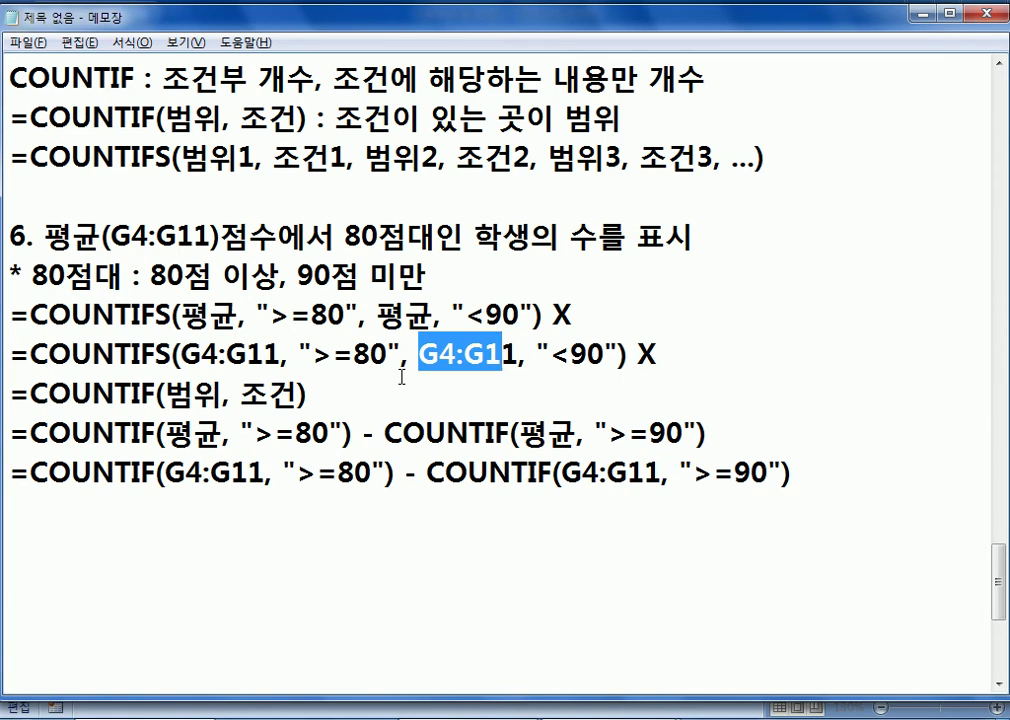
Insert the line "* COUNTIF 함수를 사용" directly below the heading of item 6
left_click(811, 219)
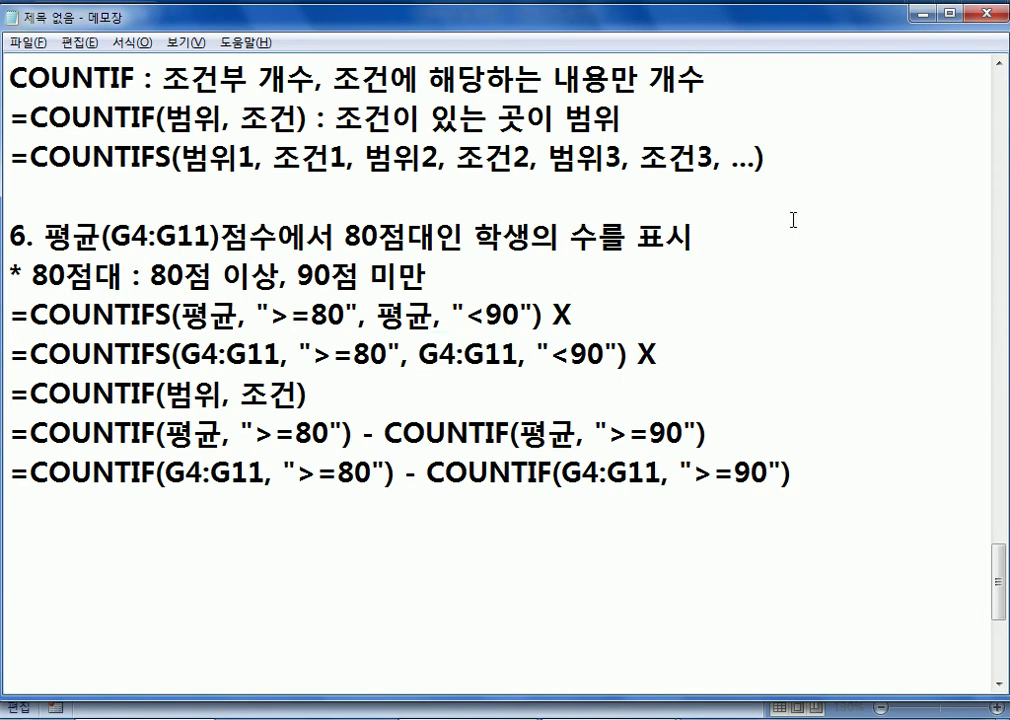
key("Return")
type("* CO")
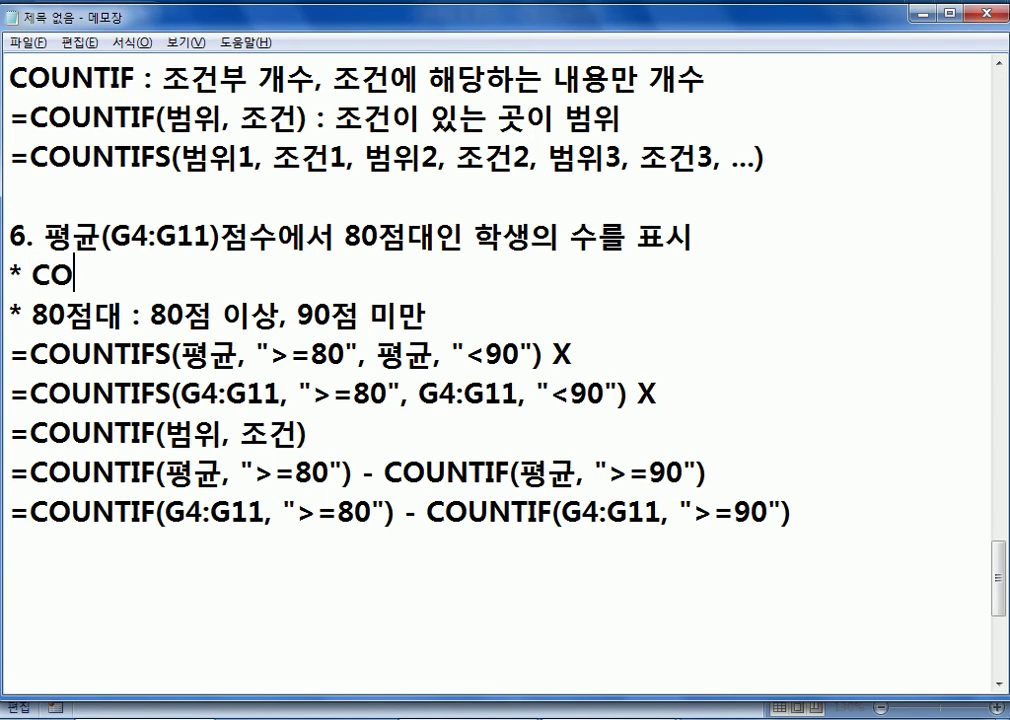
type("UNTIF 함숫")
type("를 사용")
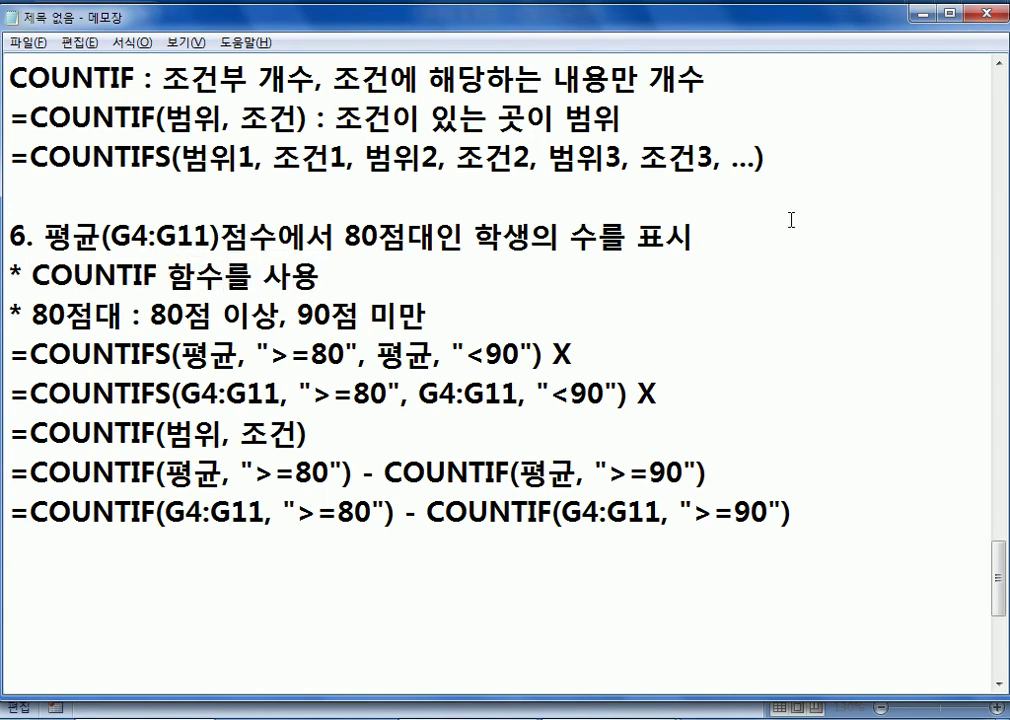
Examine the S in the COUNTIFS function name of item 6's rejected formula
left_click(276, 577)
left_click_drag(154, 394, 168, 394)
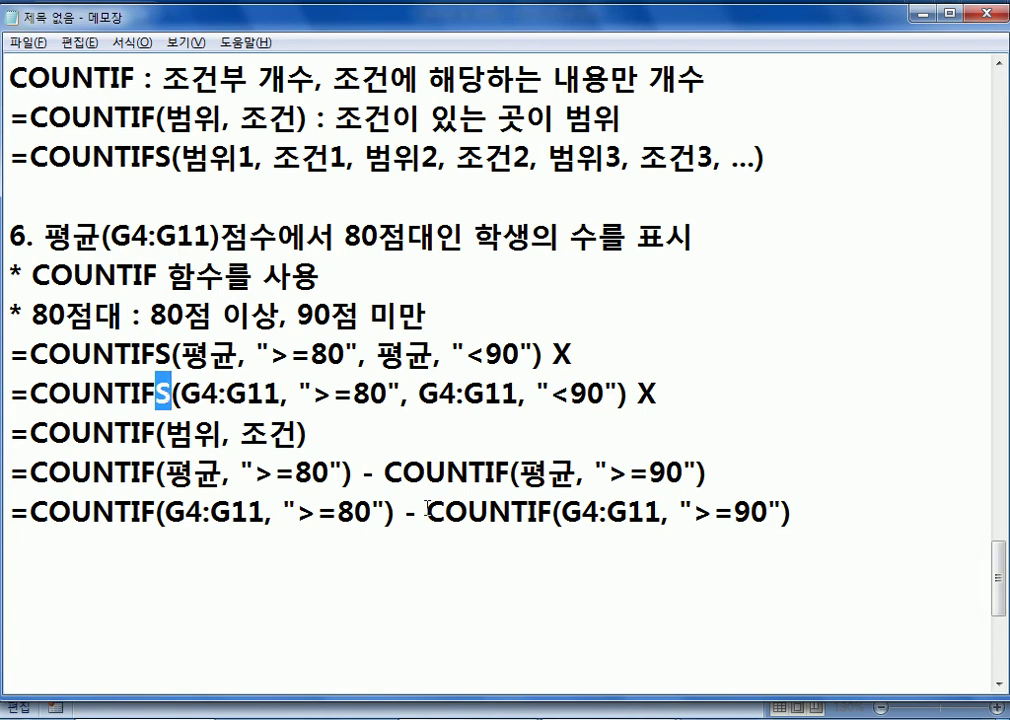
left_click(427, 545)
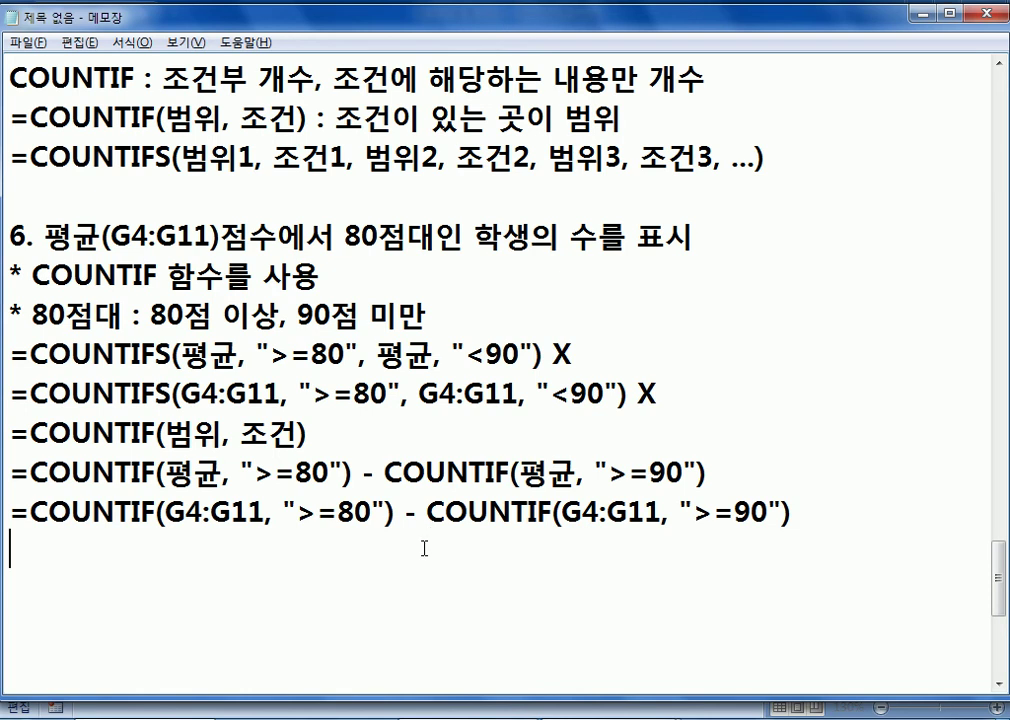
scroll(431, 547, "down", 1)
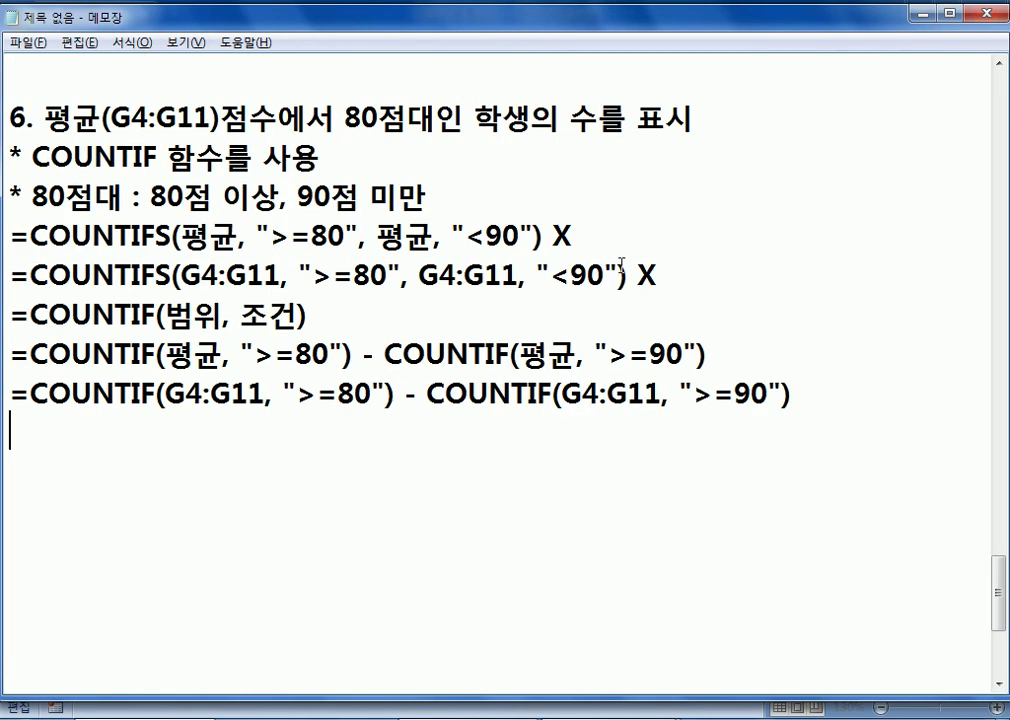
left_click(171, 274)
mouse_move(171, 274)
left_mouse_down()
mouse_move(356, 274)
mouse_move(158, 274)
left_mouse_up()
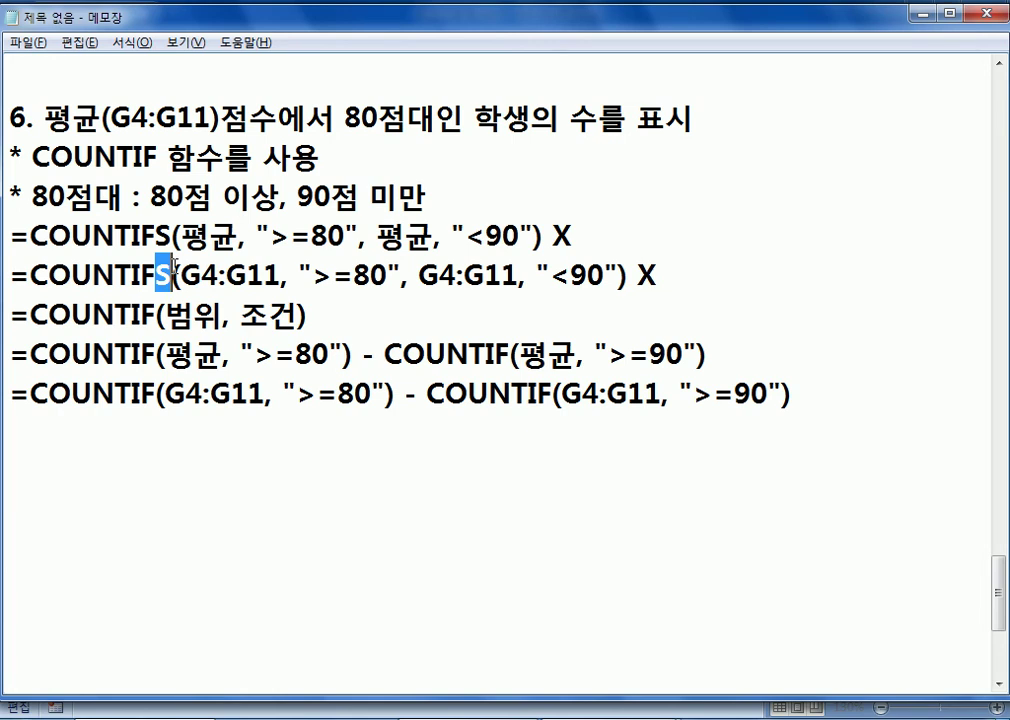
Below item 6, leave a blank line and add "7. 팀명(B20:B24)의 앞 뒤에 있는 공백을 제거한 후, 전체 문자를 대문자로 변환"
left_click(232, 446)
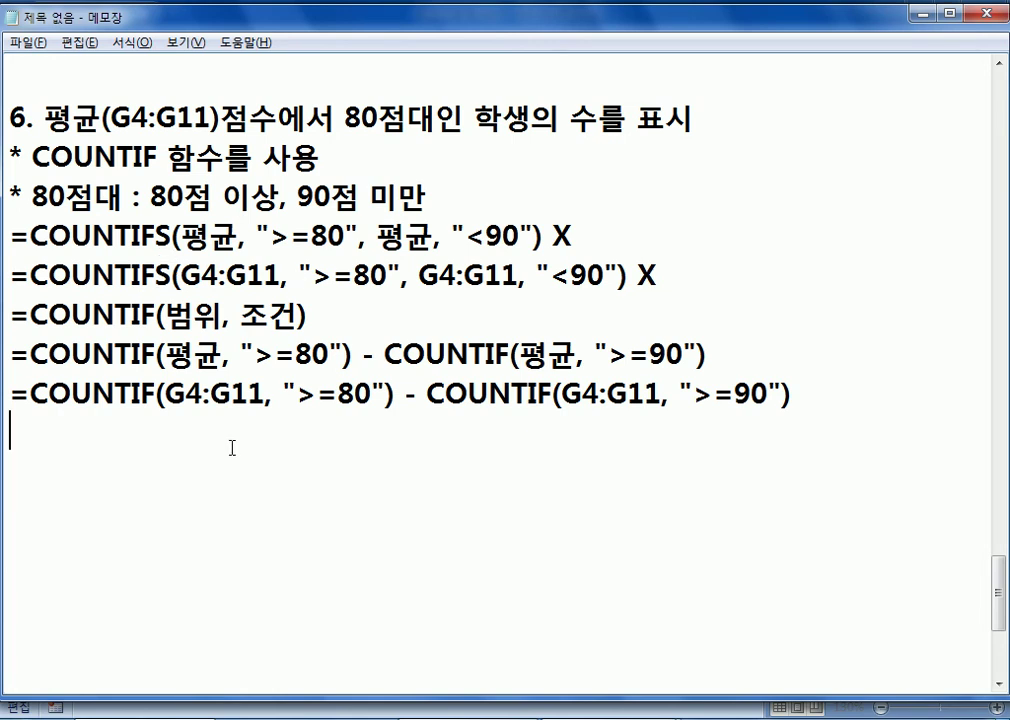
key("Return")
type("7.")
type("팀명(")
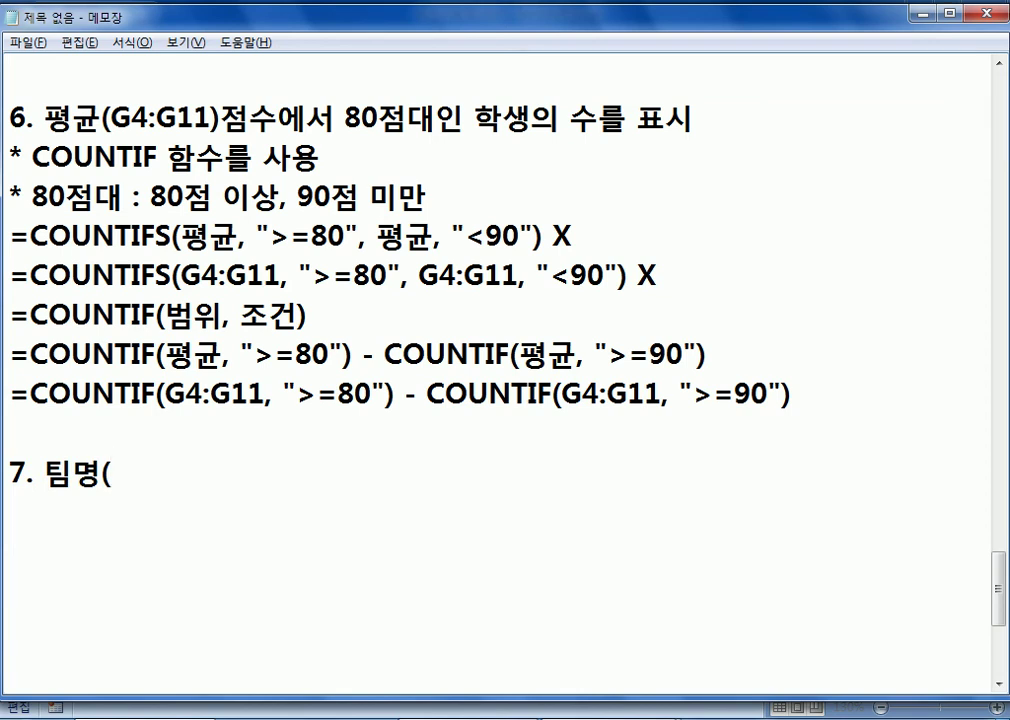
type("B20:B")
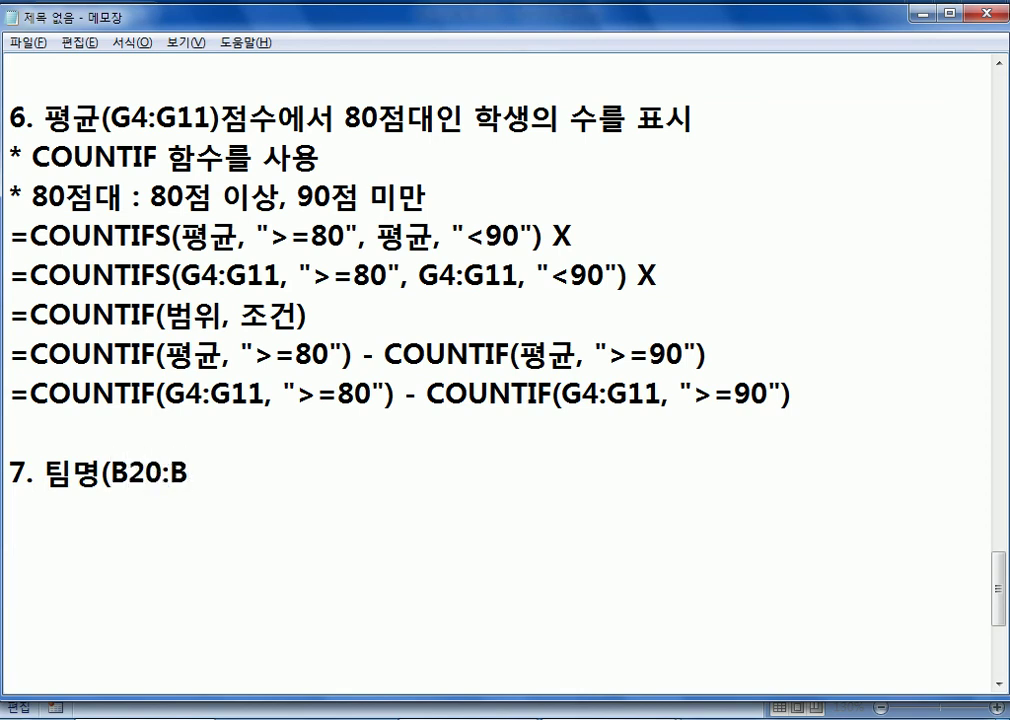
type("24)의 앞 뒤에 이있는 공백을 ")
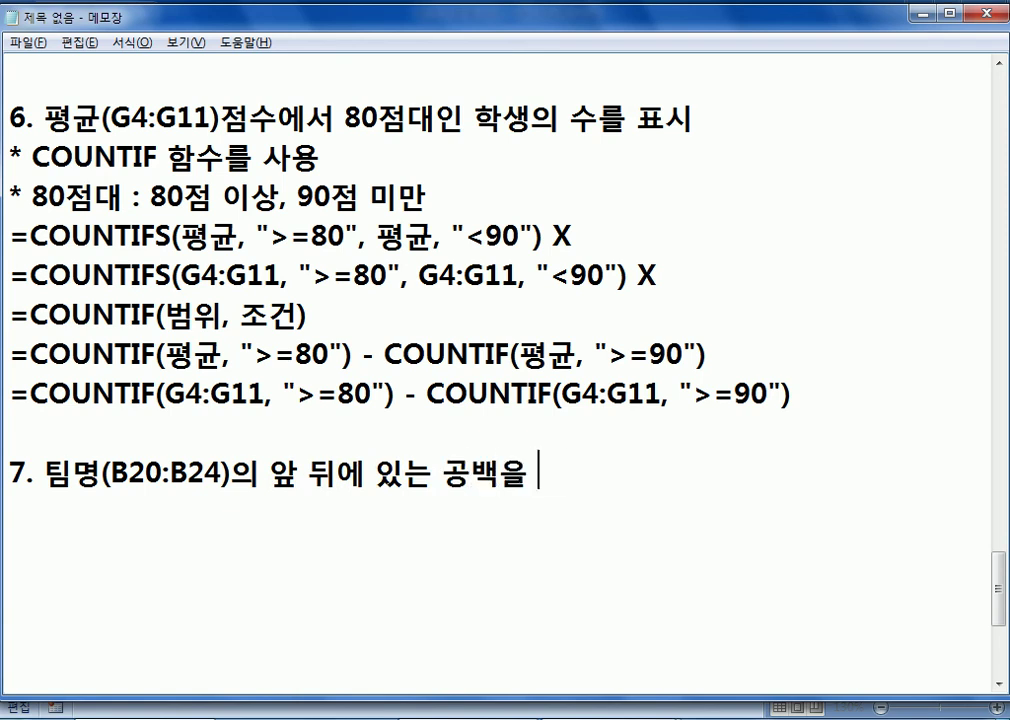
type("제거한 후, ")
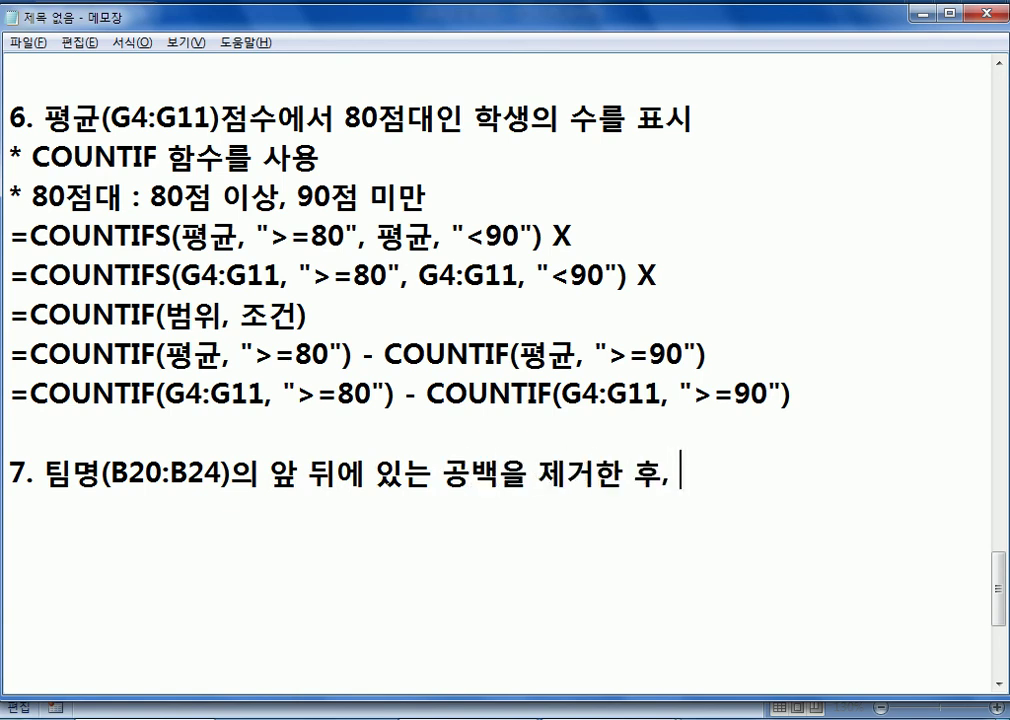
type("전체 문")
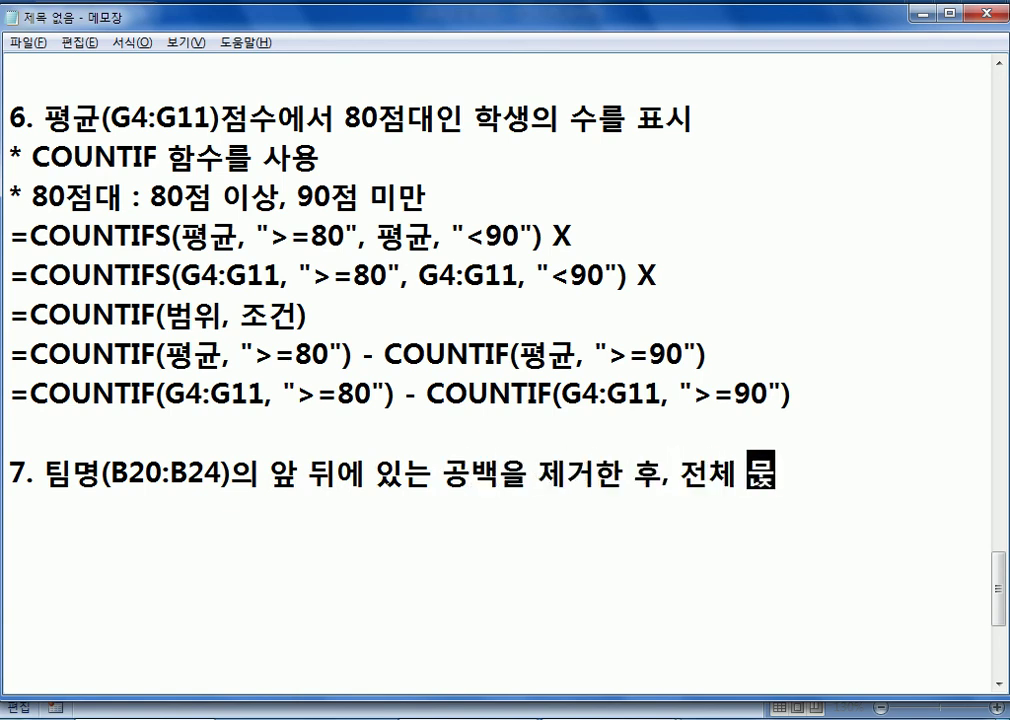
type("자를 대문자")
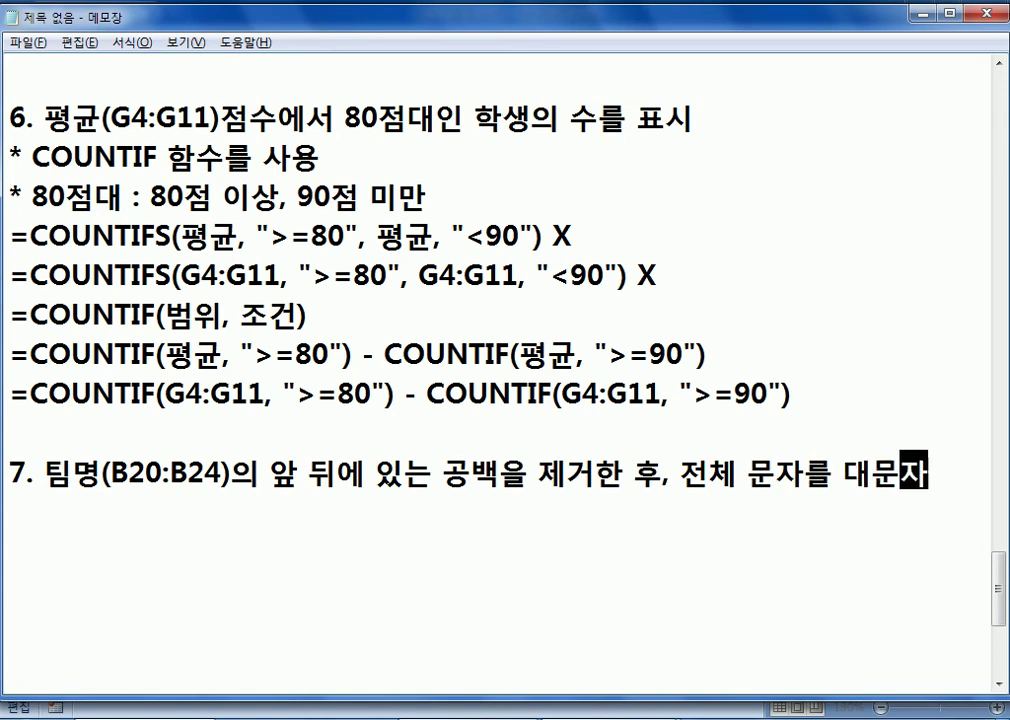
type("로 ㅂ변환")
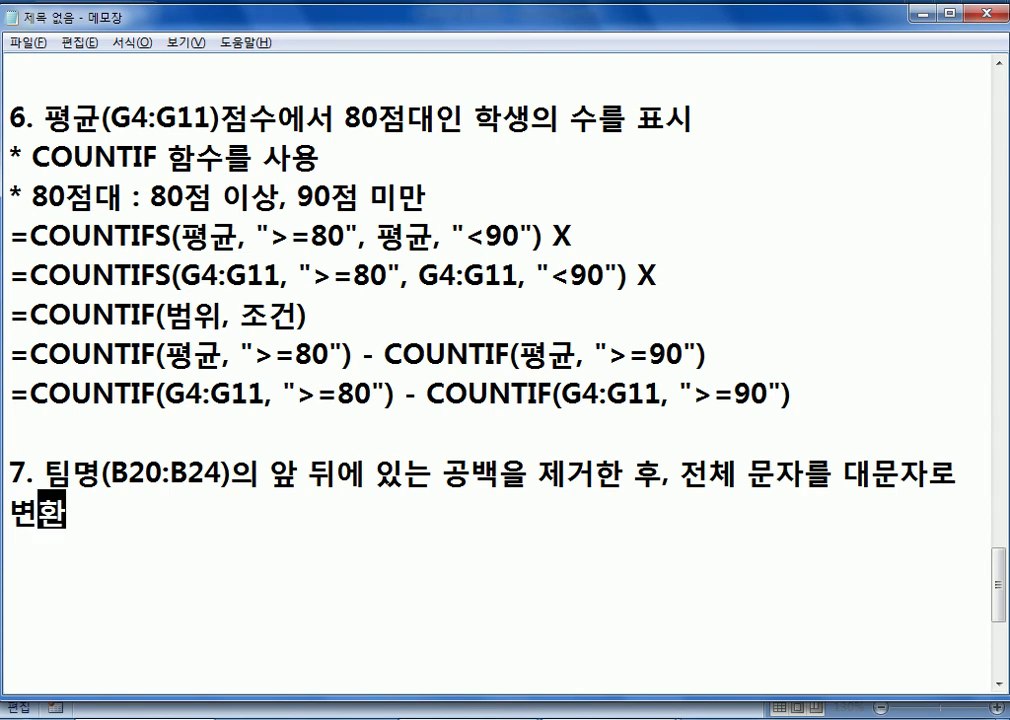
key("Return")
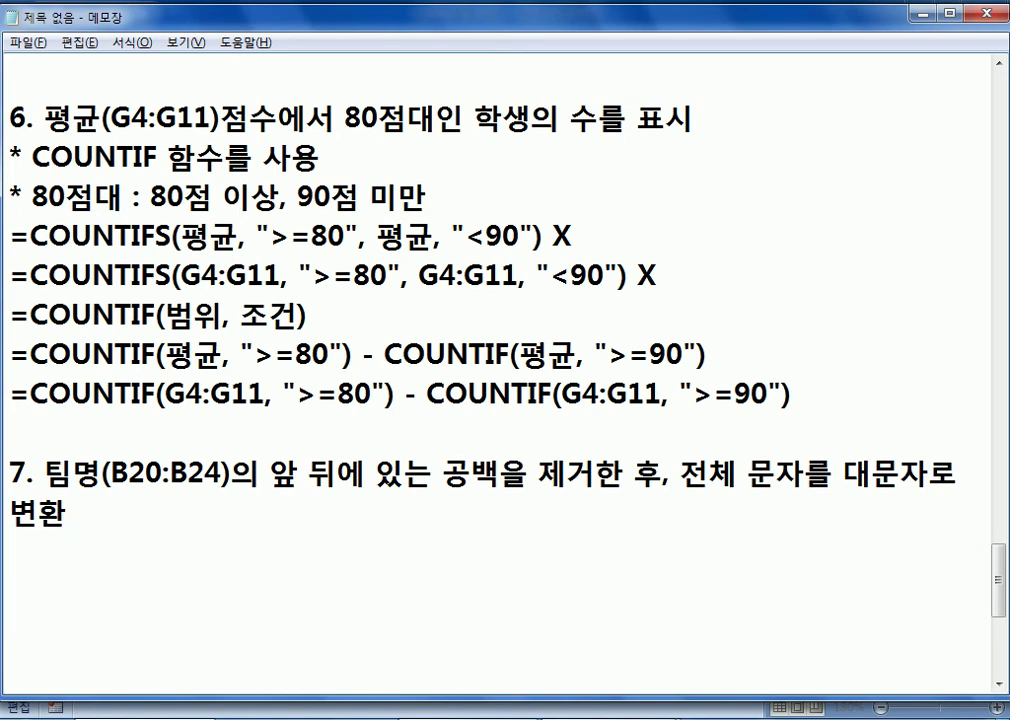
Under item 7, add the lines "* UPPER, TRIM" and "* UPPER : 대문자로 변환"
type("* UPPER, ")
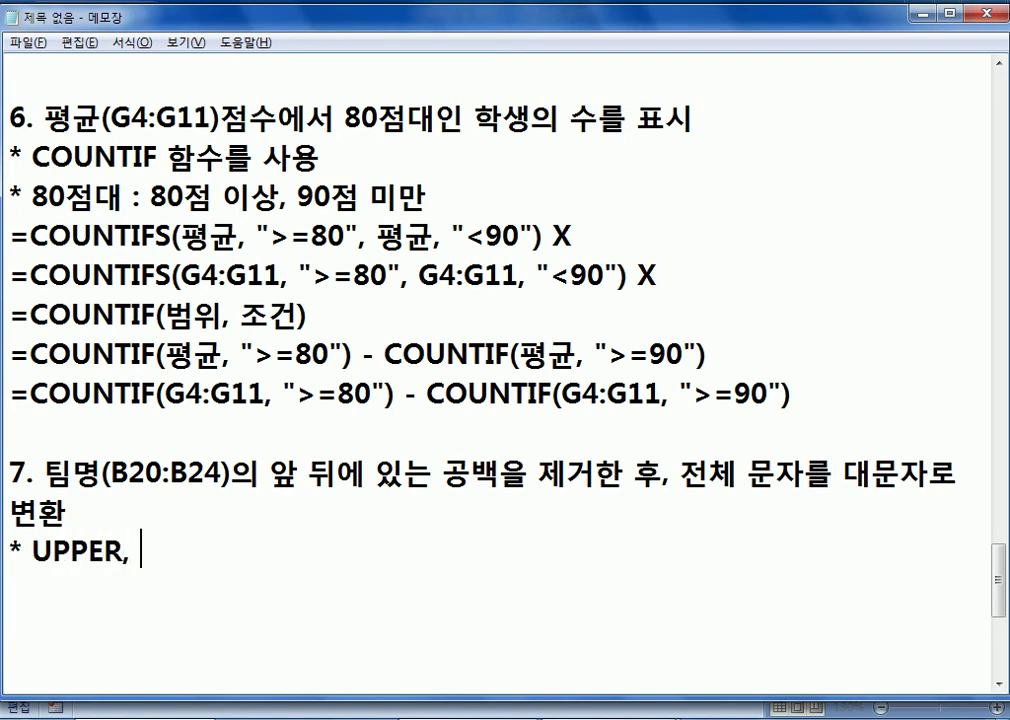
type("TRI,")
key("BackSpace")
type("M")
key("Return")
type("* UPPER : 대문자로 ")
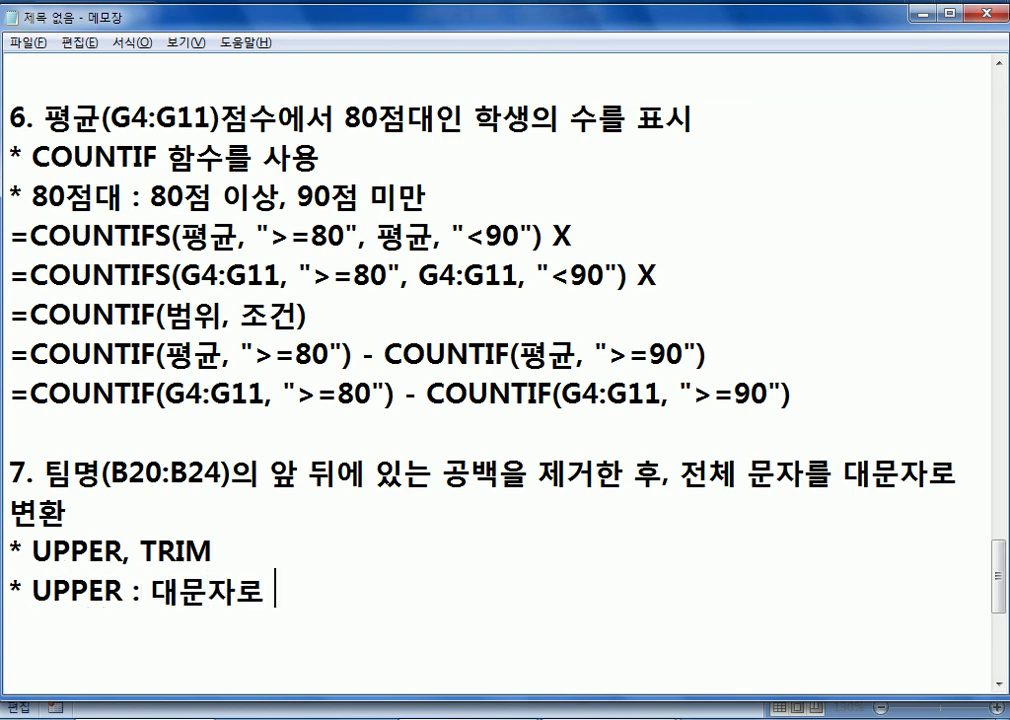
type("변환")
key("Return")
Add a TRIM explanation line under item 7 beginning "* TRIM : 문자의 앞 뒤에 있는 공백을 모두 제거, 문자"
type("*")
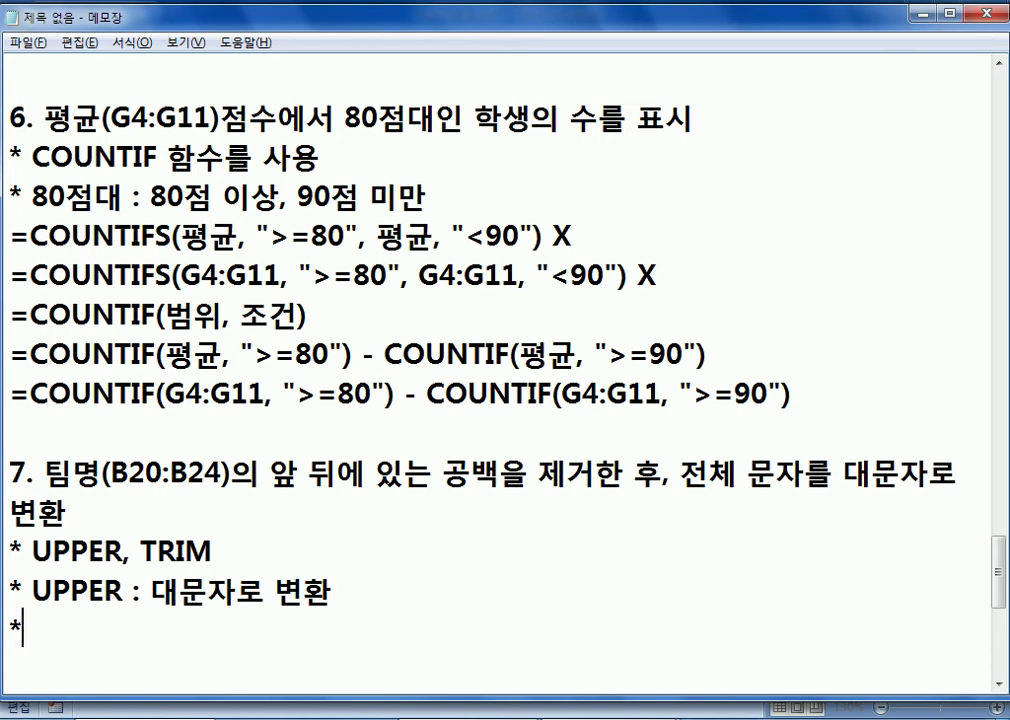
scroll(276, 392, "down", 3)
scroll(277, 396, "up", 1)
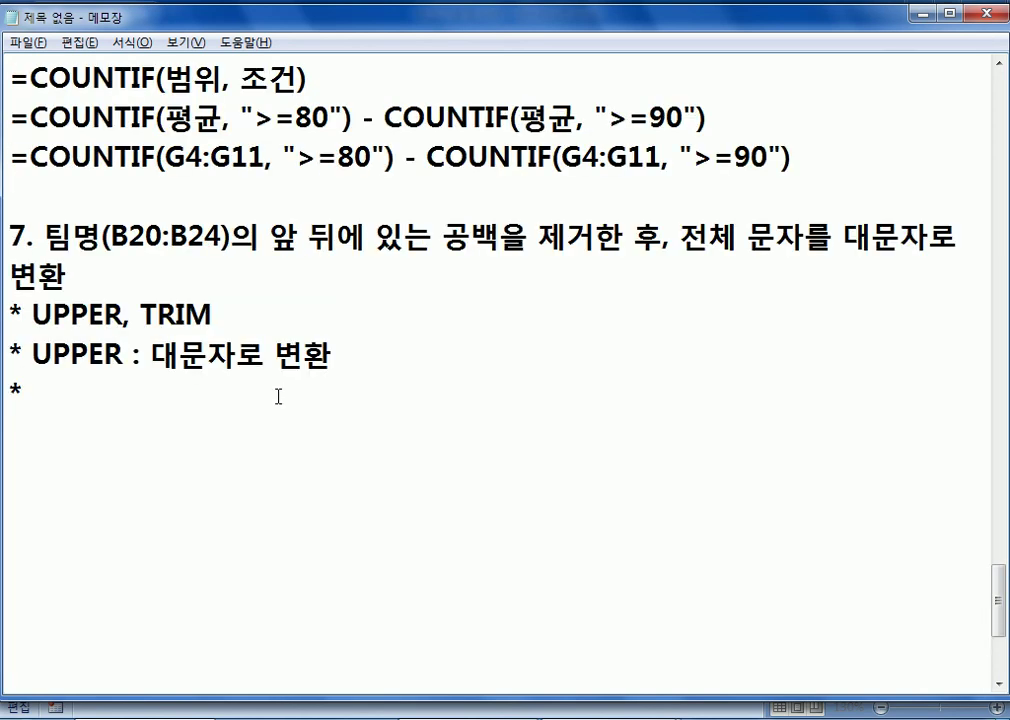
type("ㅅ갸ㅡ")
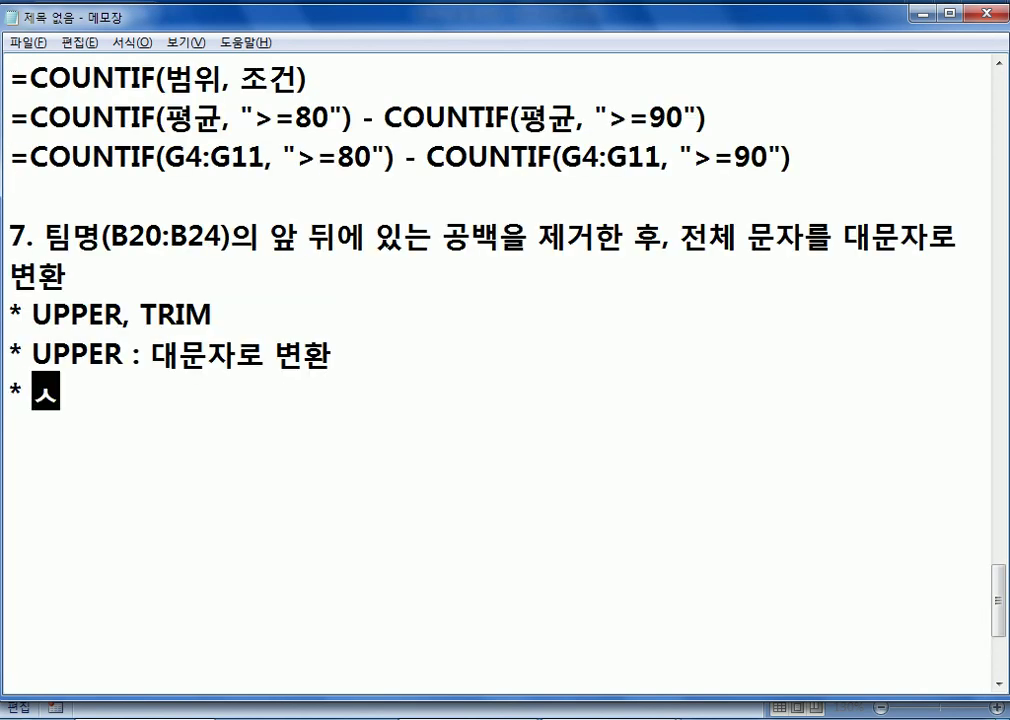
key("BackSpace")
key("BackSpace")
key("BackSpace")
type("TRIM : ANS")
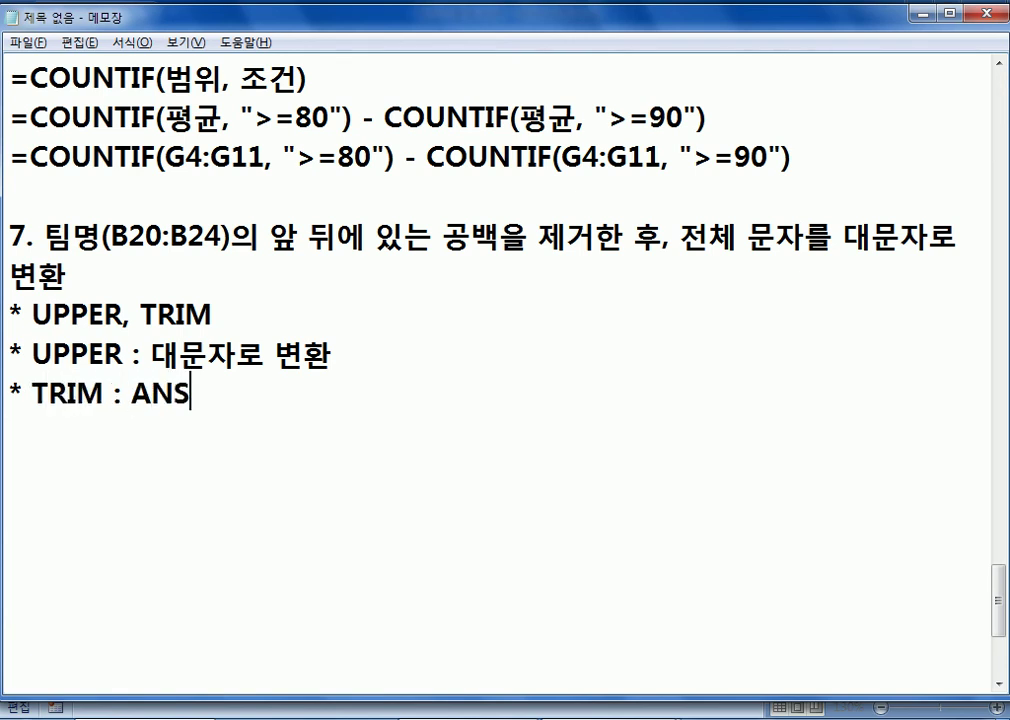
type("WK")
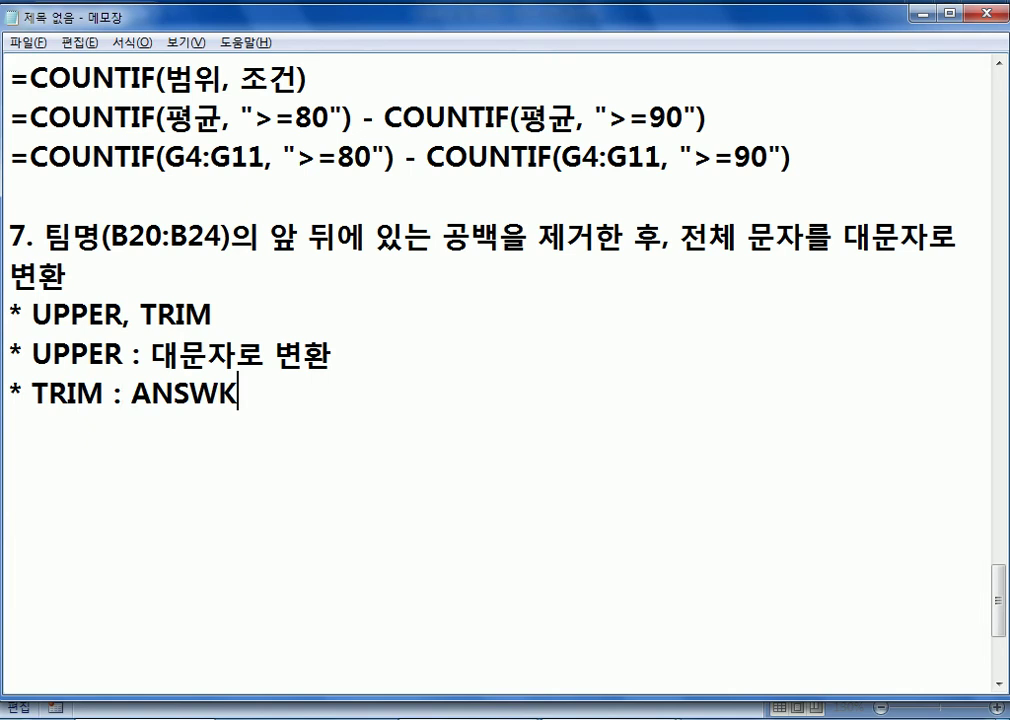
key("BackSpace")
key("BackSpace")
key("BackSpace")
key("BackSpace")
key("BackSpace")
key("Hangul")
type("문자으")
type("의 앞 뒤에 ")
type("있는 공백")
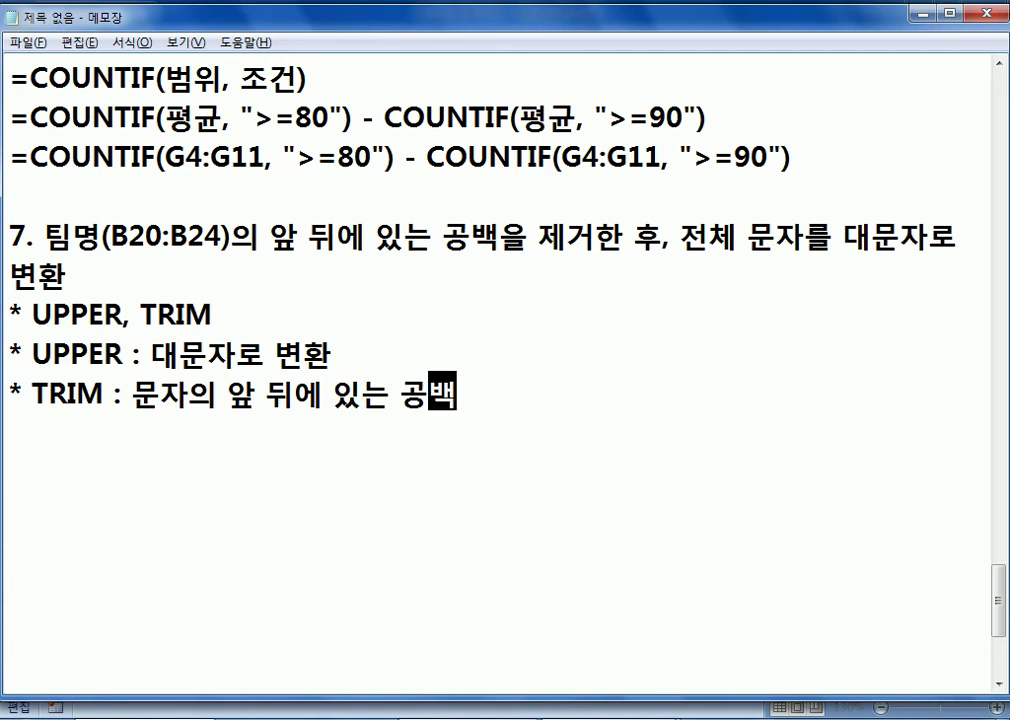
type("을 모두 제거, 문자 속")
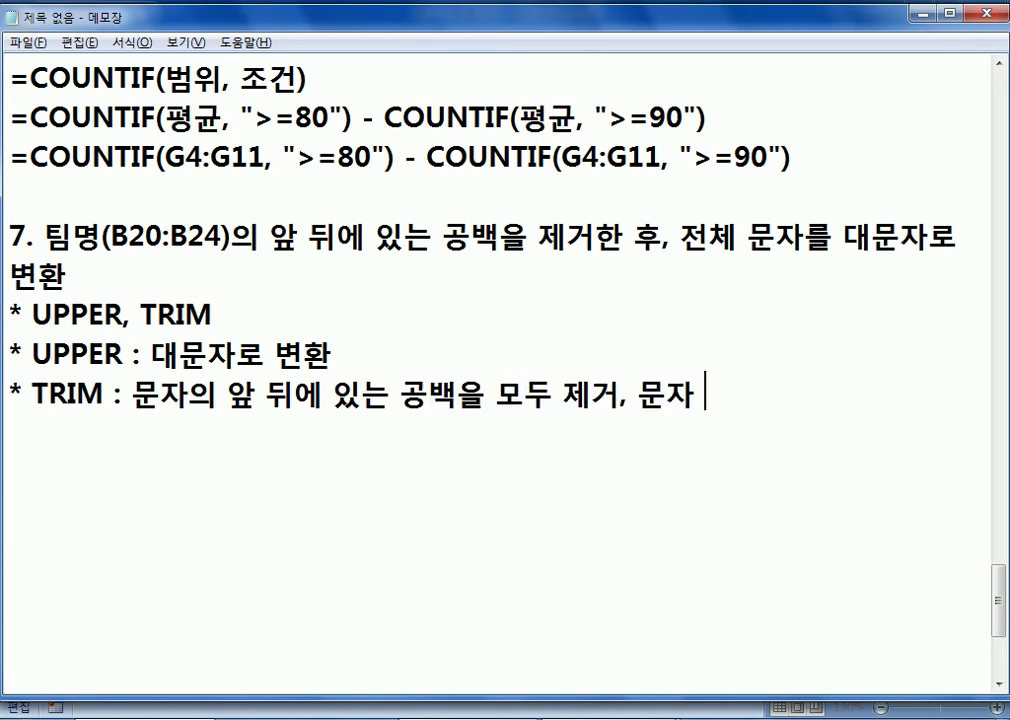
Complete item 7's TRIM explanation after "문자" with "안에 있는 공백은 1개만 유지"
key("BackSpace")
key("BackSpace")
key("BackSpace")
type("안에 이")
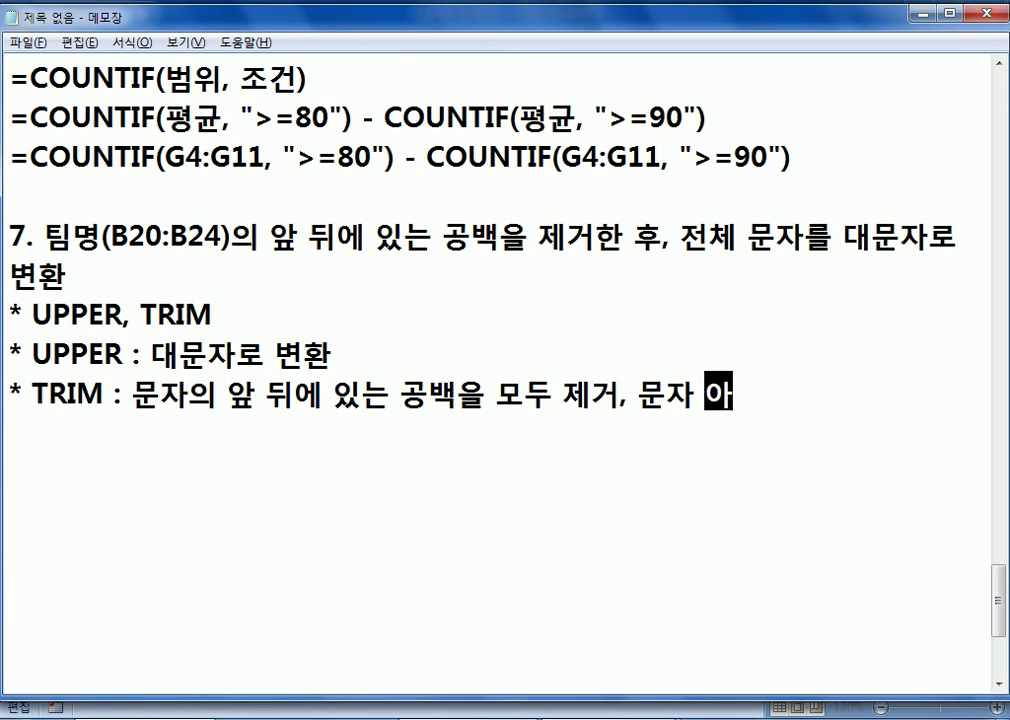
type("있는")
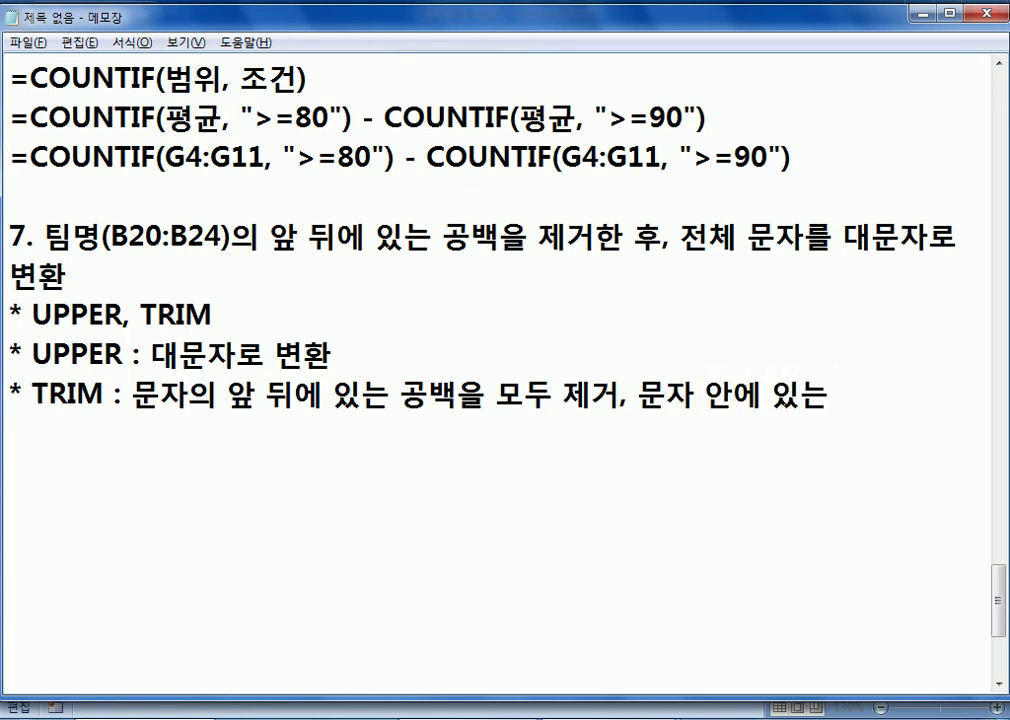
type(" 공백ㅇ은 1개만 유")
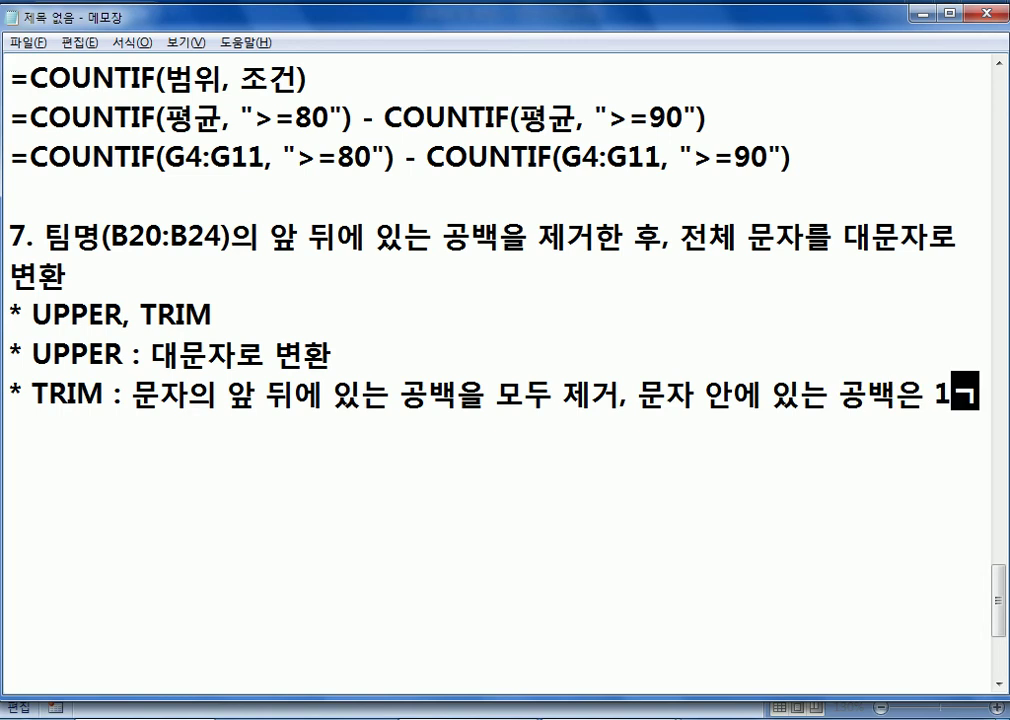
type("지")
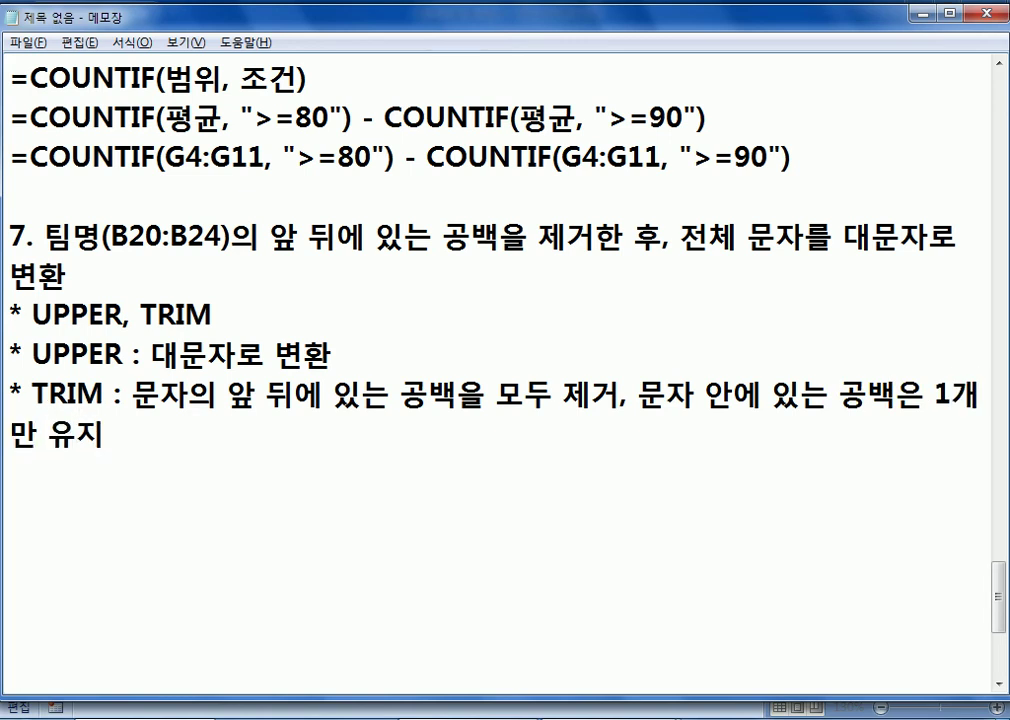
Below the TRIM explanation, start an example line with =UPPER(" and leave it open for lowercase text
key("Return")
type("=UP")
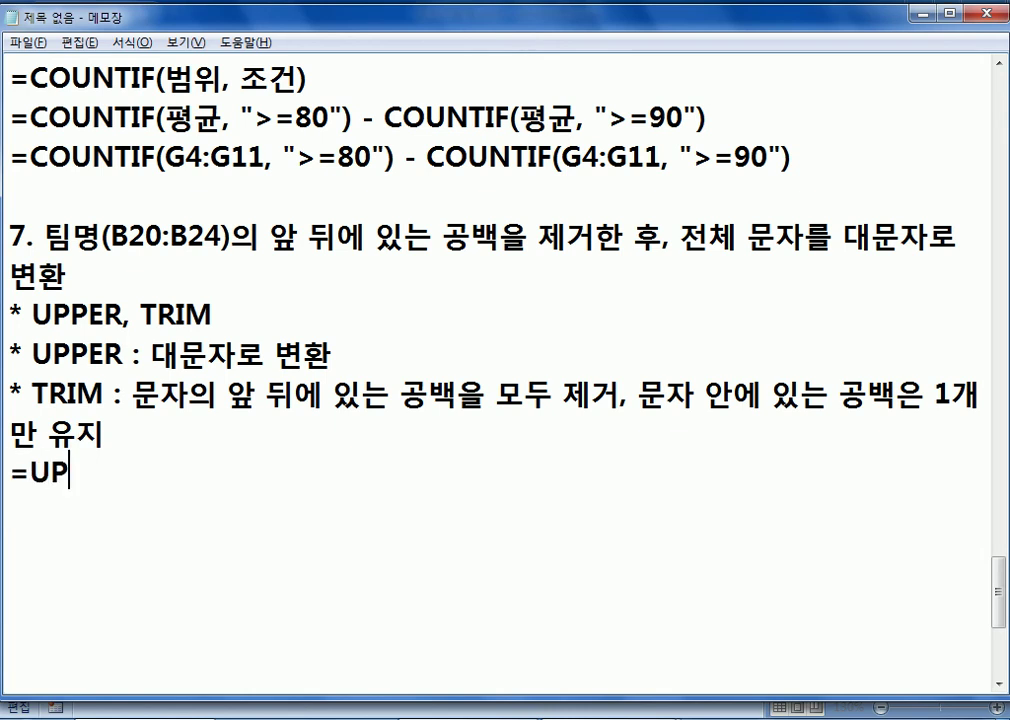
type("PER(\"SD")
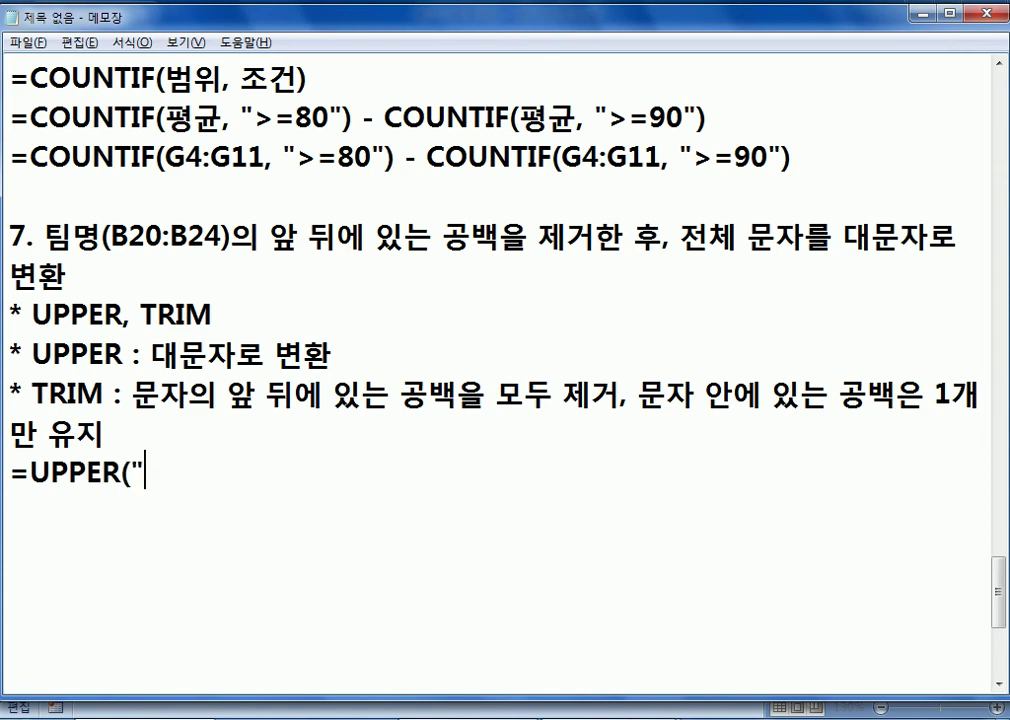
key("BackSpace")
key("BackSpace")
type("sdfsdfsdf")
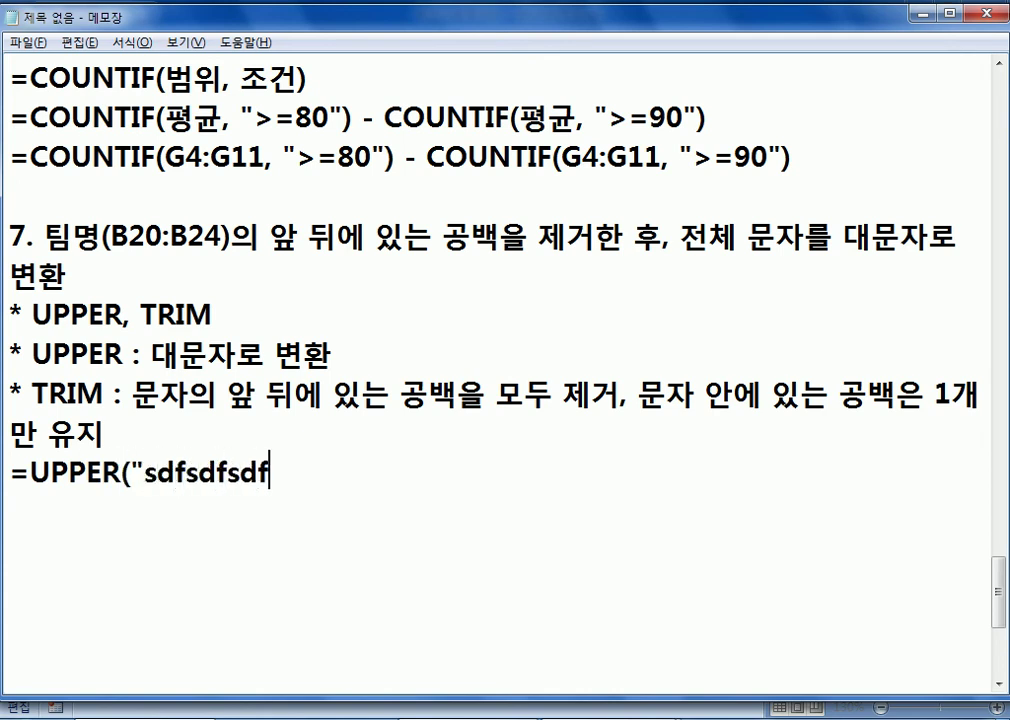
key("BackSpace")
key("BackSpace")
key("BackSpace")
key("BackSpace")
key("BackSpace")
key("BackSpace")
key("BackSpace")
key("BackSpace")
key("BackSpace")
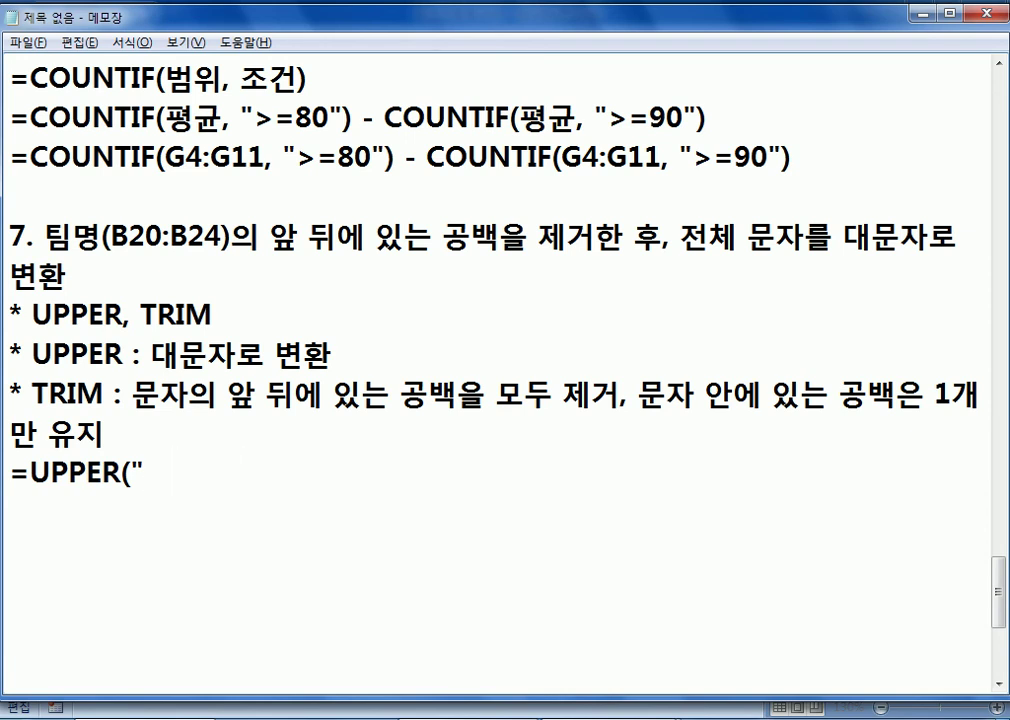
Complete the UPPER example line as =UPPER("abcd") : "ABCD"
type("abcd:")
key("BackSpace")
type("\") : \"ABCD\"")
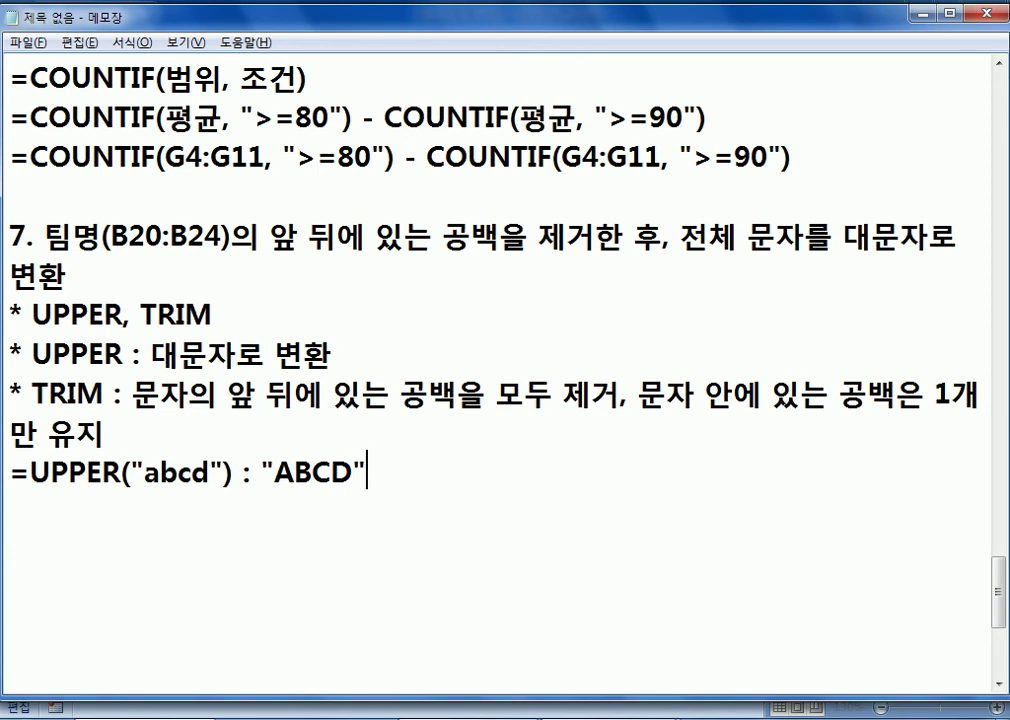
Add the example line =TRIM(" AB CD ") : "AB CD" below the UPPER example, followed by a new line
key("Return")
type("=T")
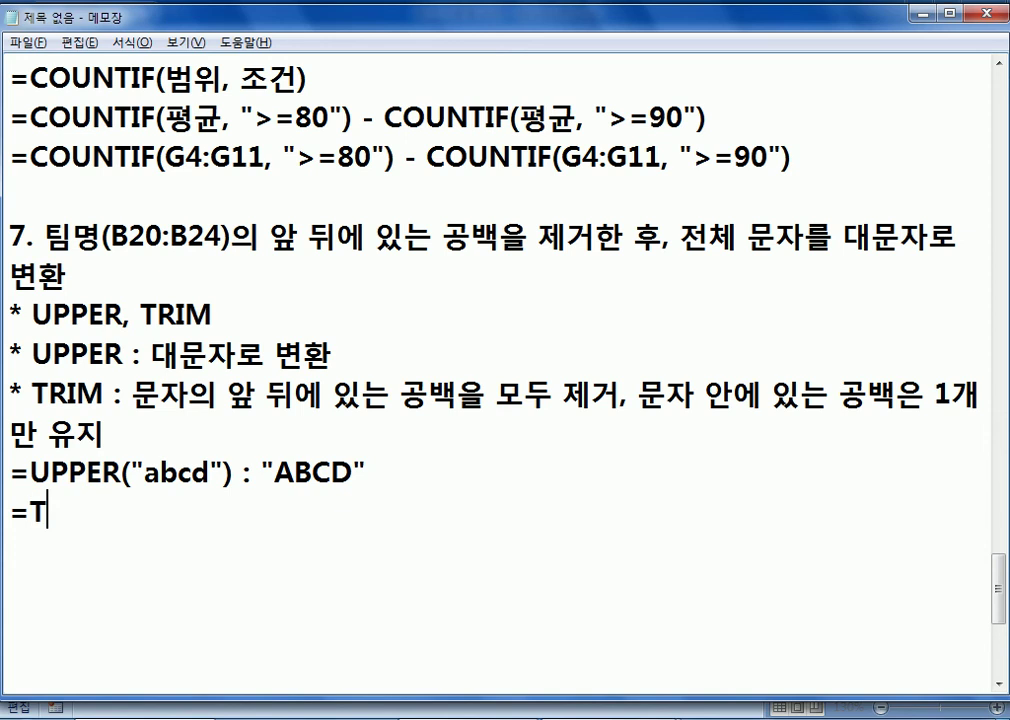
type("RIM(\"")
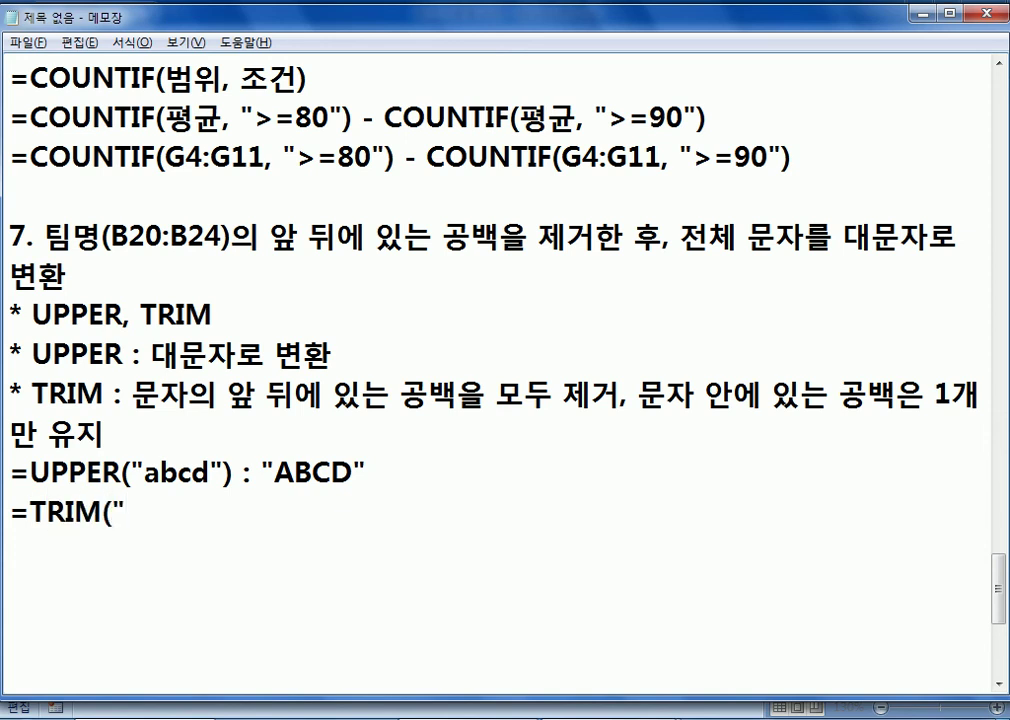
type("      AB  ")
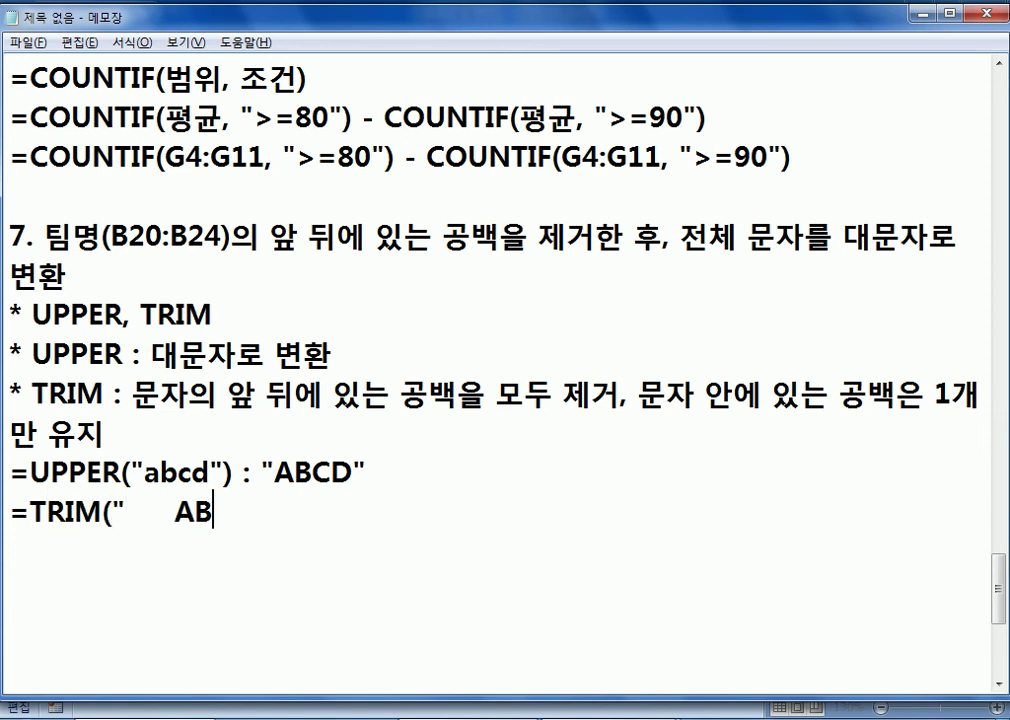
type("   CD      \") : ")
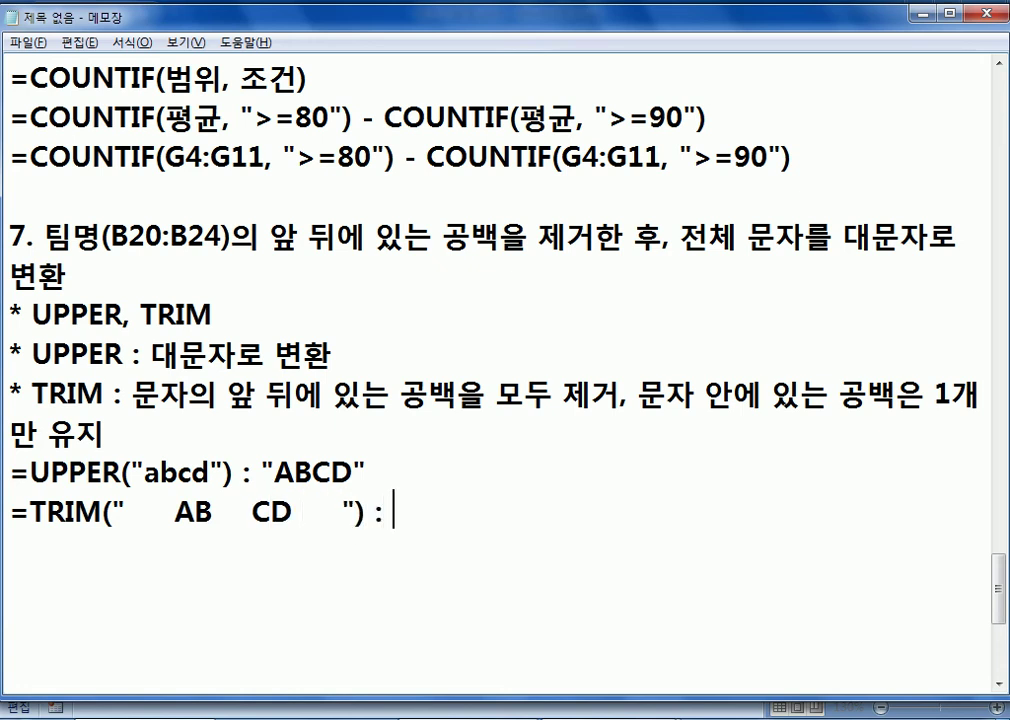
type("\"AB CD\"")
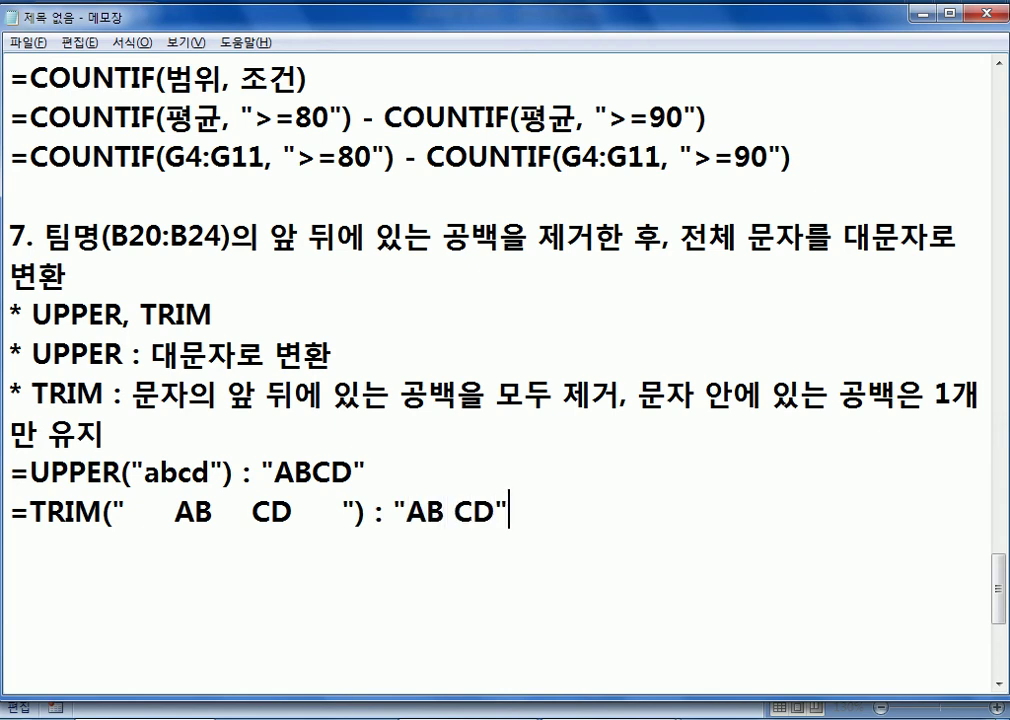
key("Return")
Examine the leading, trailing and inner spaces in the TRIM example and its result against the explanation line
scroll(271, 408, "down", 1)
left_click_drag(176, 394, 130, 396)
left_click_drag(293, 394, 343, 394)
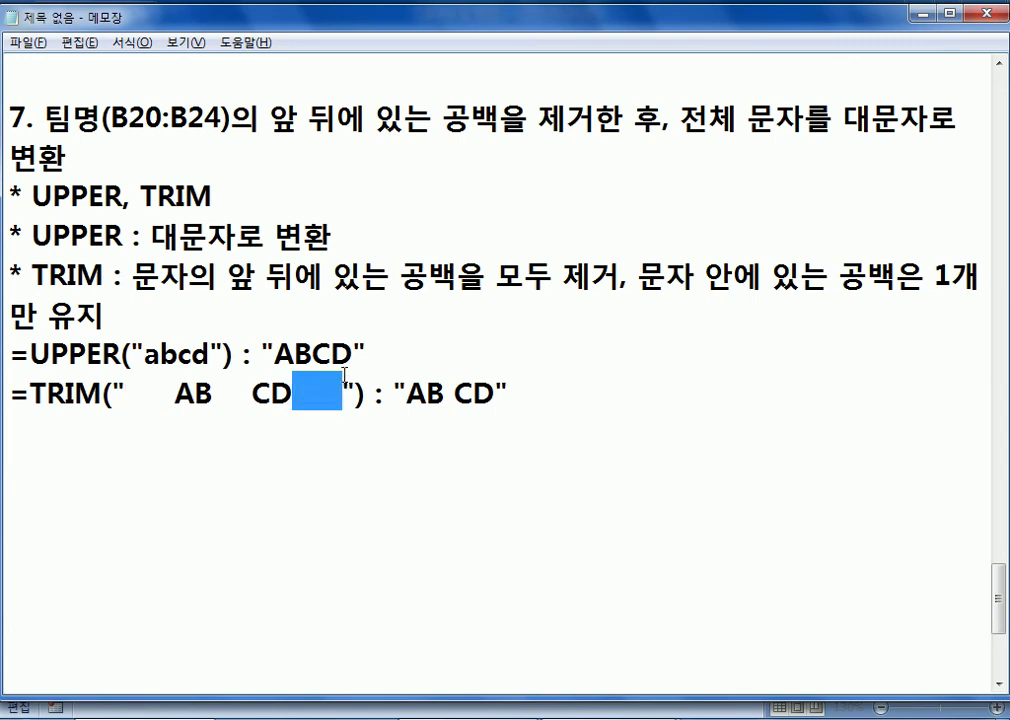
left_click(214, 394)
left_click_drag(214, 394, 254, 402)
left_click_drag(443, 400, 461, 403)
key("Delete")
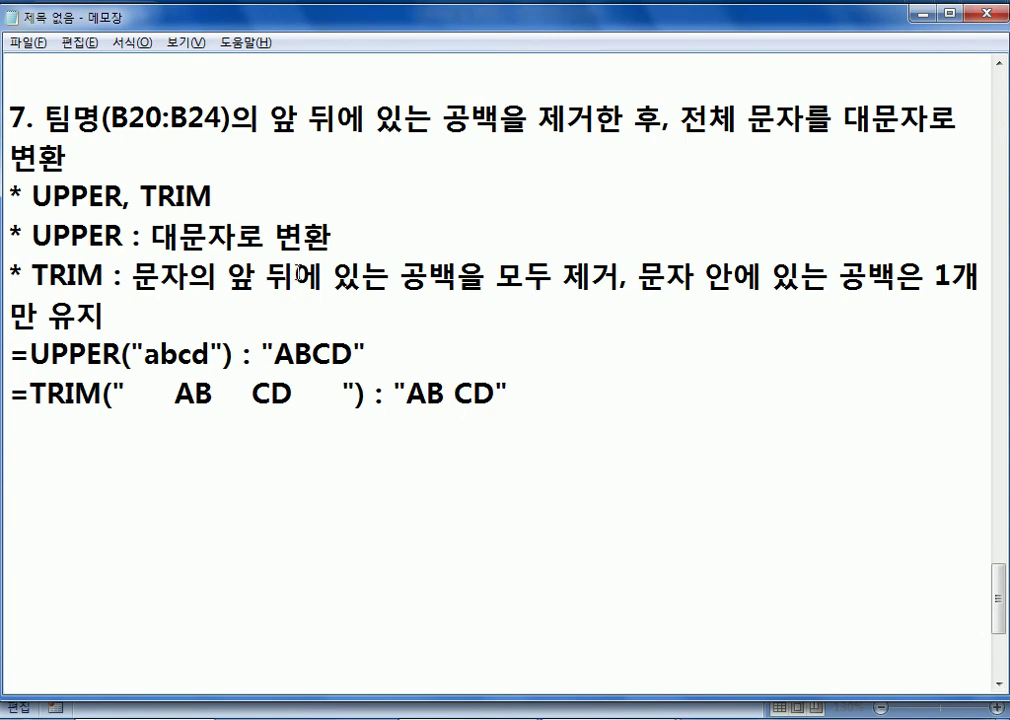
left_click(610, 280)
key("Return")
type("GH")
key("BackSpace")
key("BackSpace")
type("GHD")
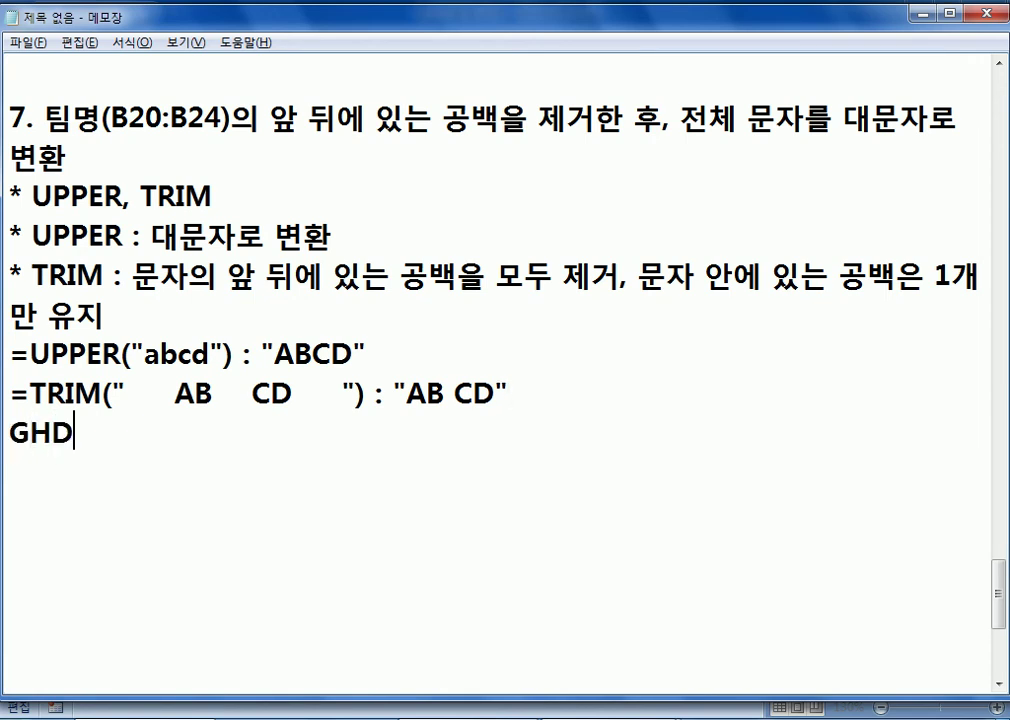
key("BackSpace")
key("BackSpace")
key("BackSpace")
key("BackSpace")
Below the TRIM example, add a sample Korean full name with one space between surname and given name
key("Hangul")
type("홍 ")
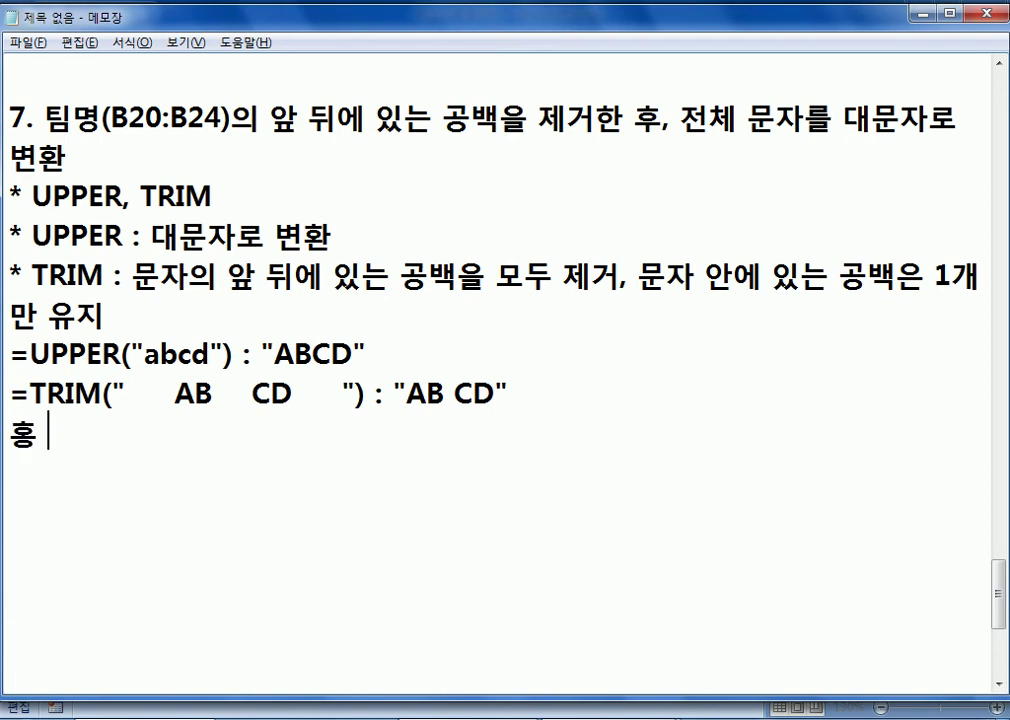
type("길동")
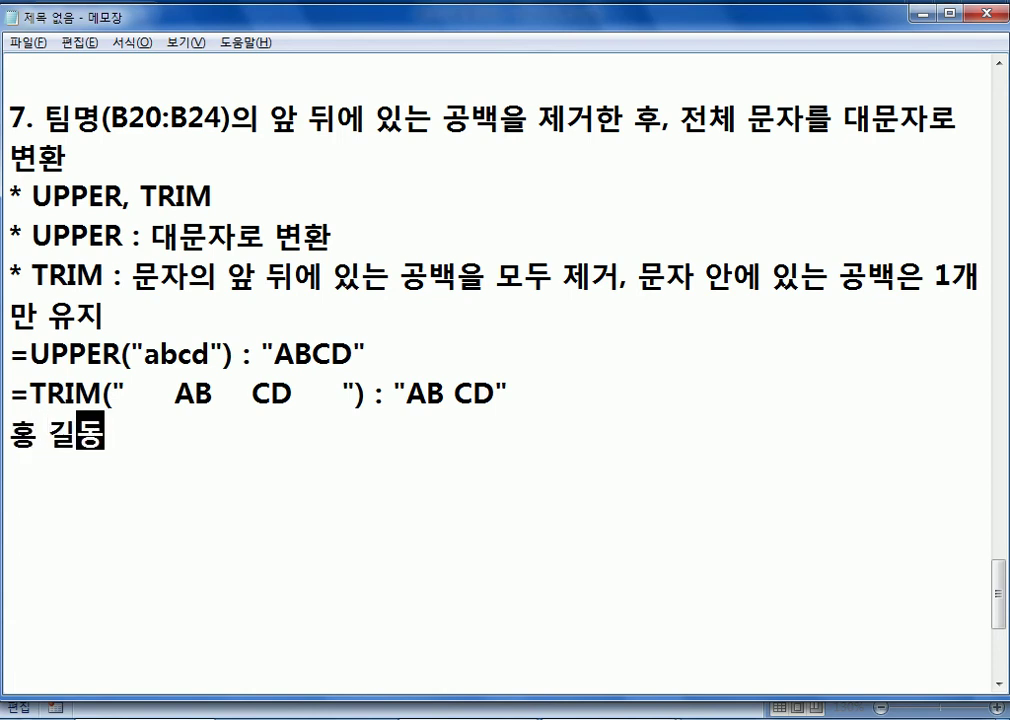
left_click(34, 437)
key("Delete")
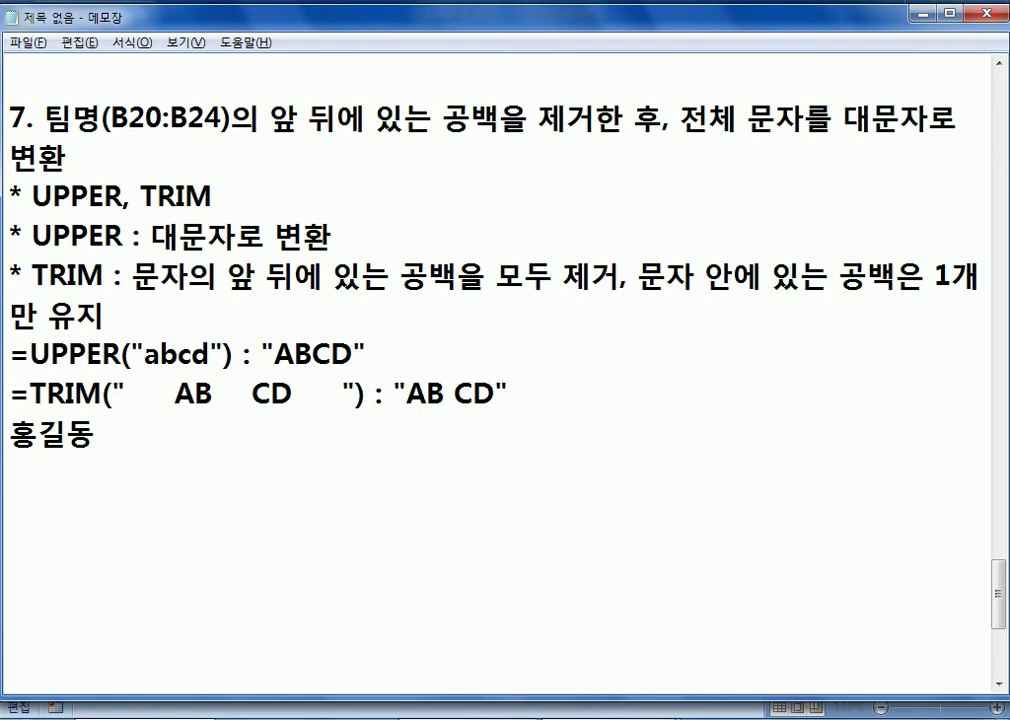
key("End")
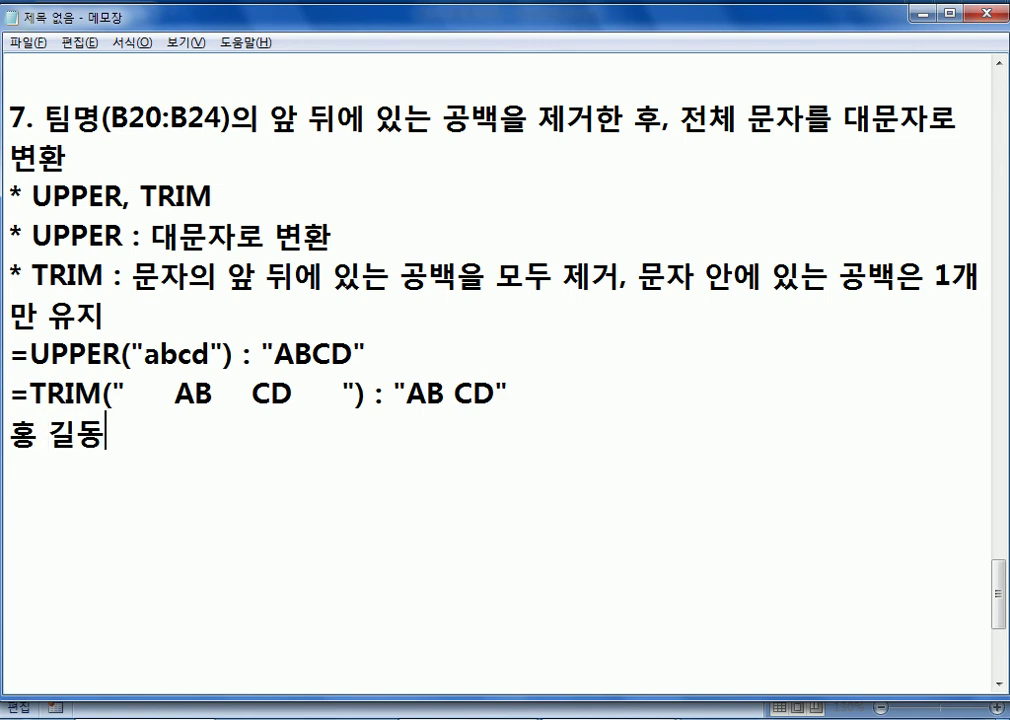
After the sample name, add ">" and the same name in quotes with several spaces before, inside and after it
type("> \"      홍")
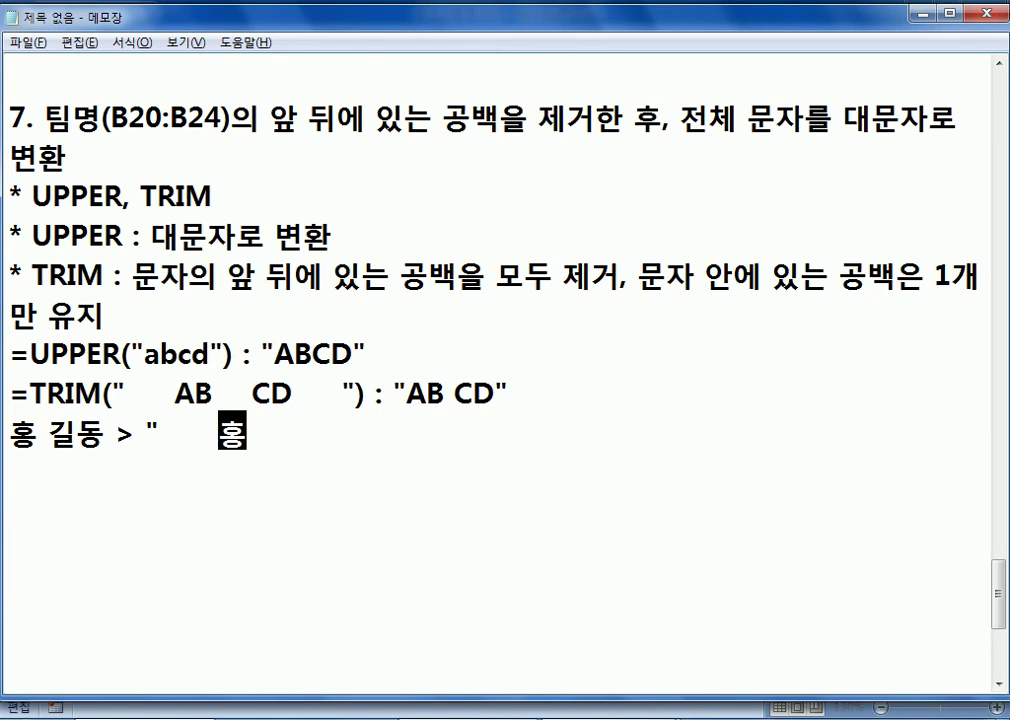
type("     ㄱ길동")
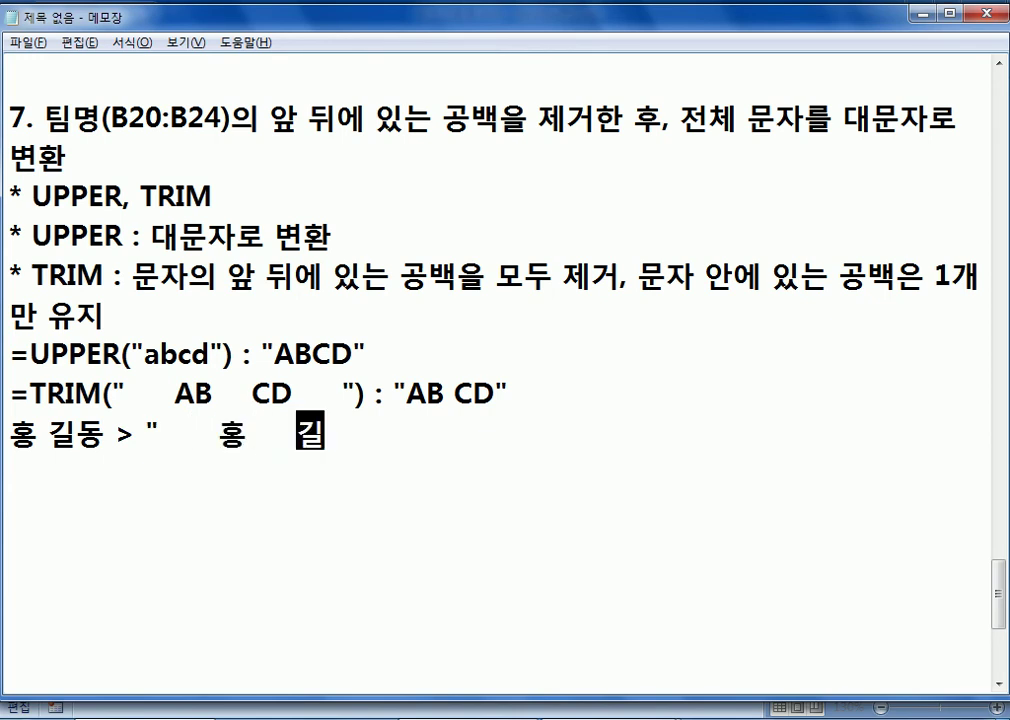
key("BackSpace")
key("BackSpace")
key("BackSpace")
key("BackSpace")
key("BackSpace")
key("BackSpace")
key("BackSpace")
key("BackSpace")
key("BackSpace")
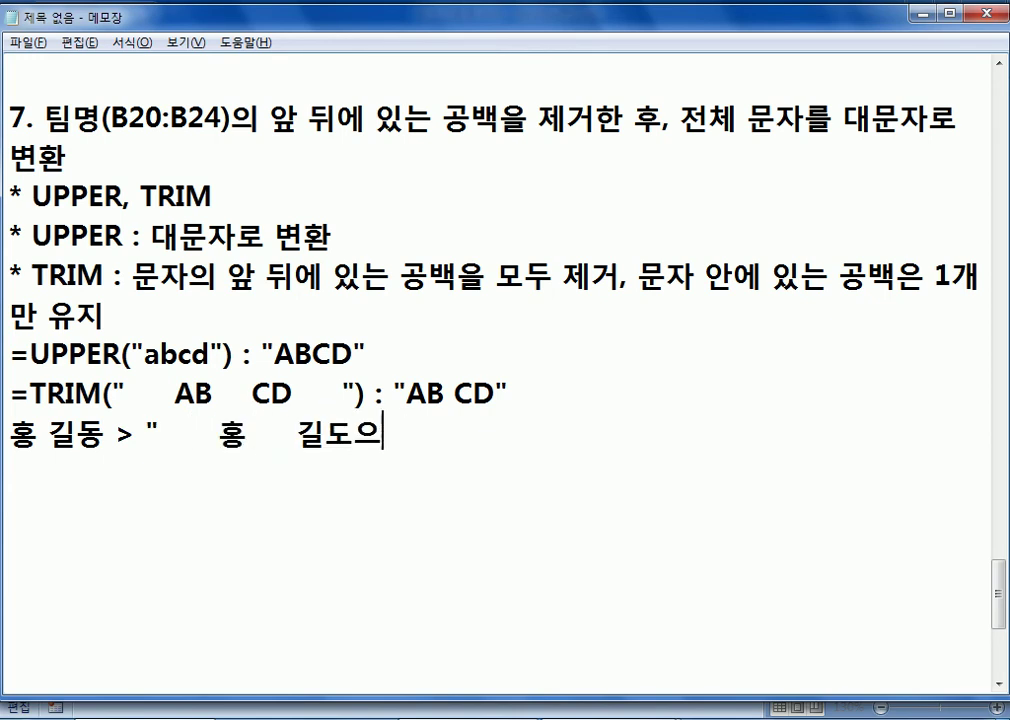
type("길동     ")
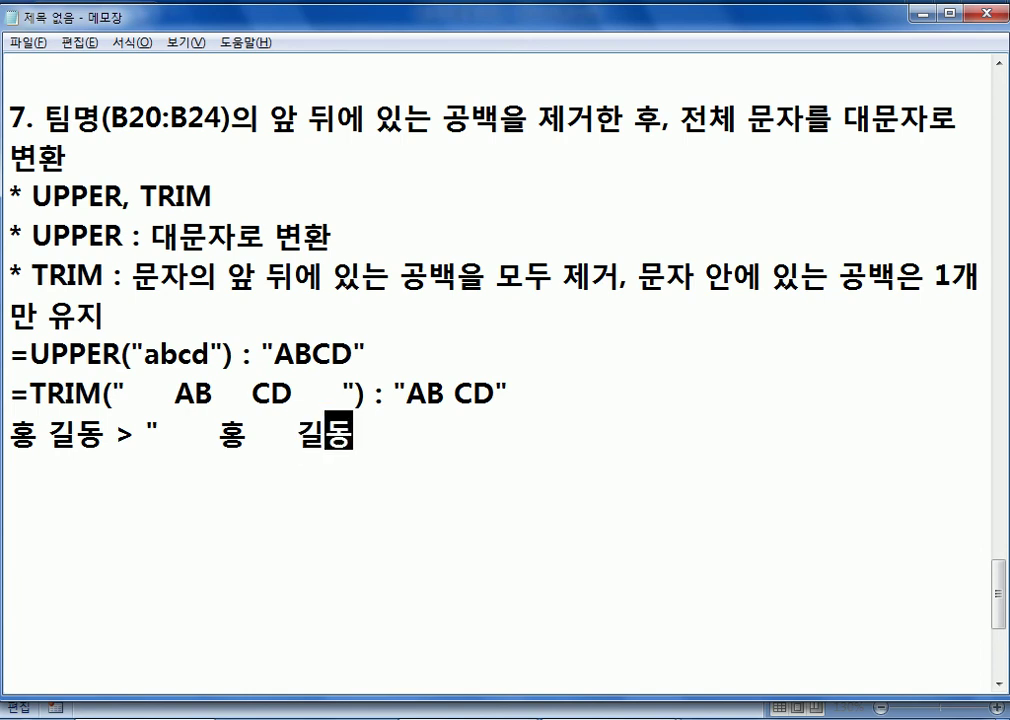
type("\"")
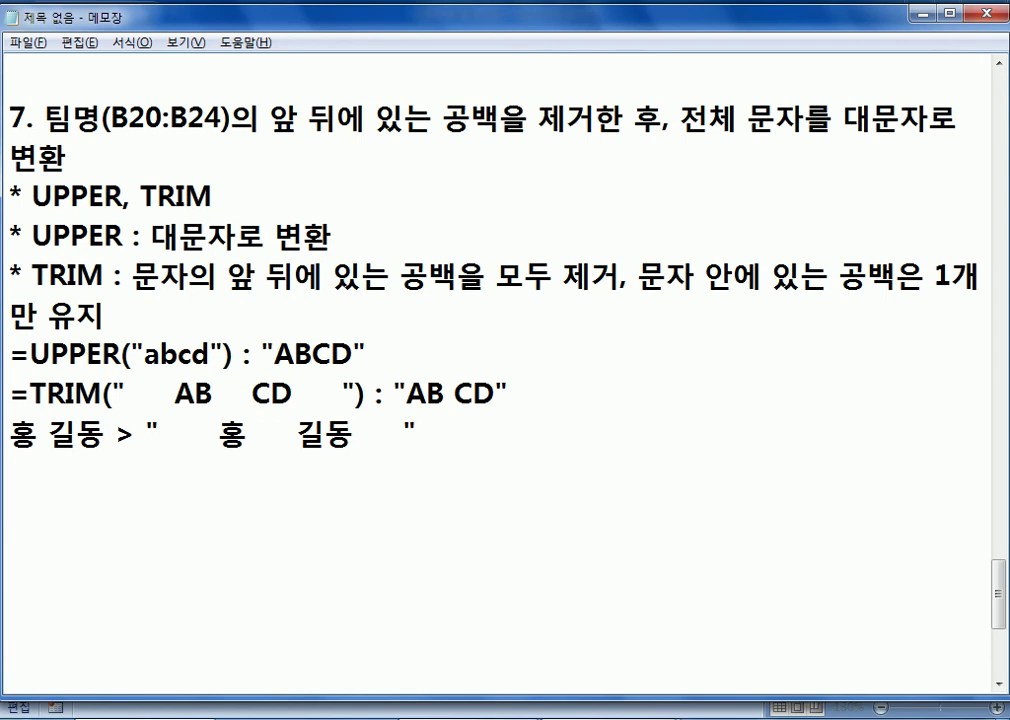
Examine the leading, trailing and inner spaces of the quoted sample name
left_click_drag(159, 437, 404, 437)
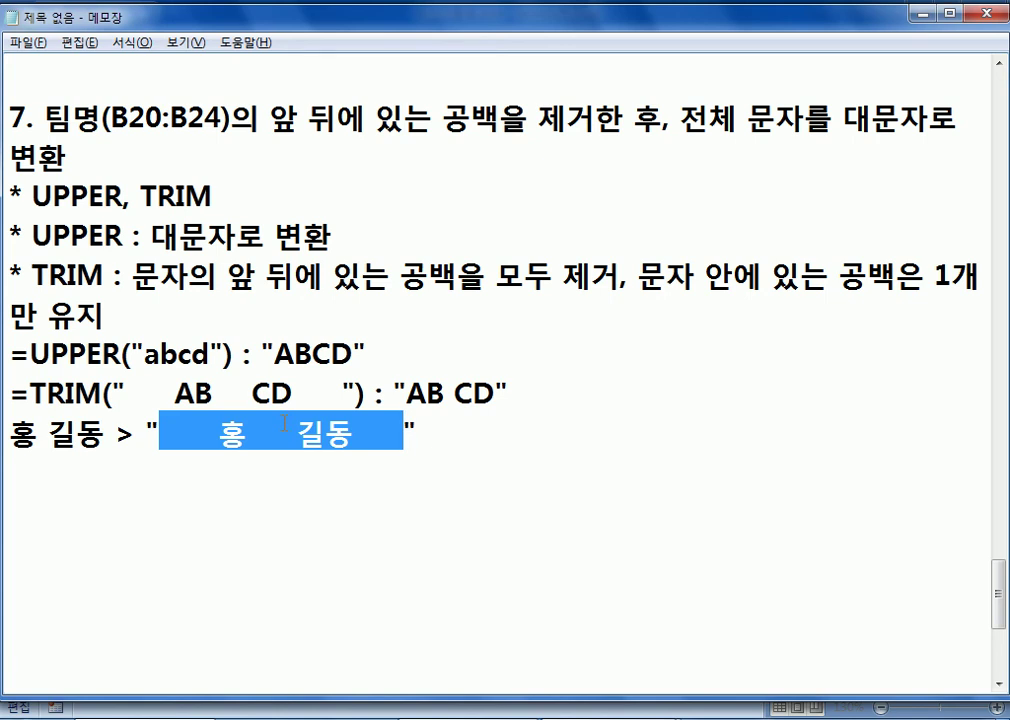
left_click(210, 436)
left_click_drag(218, 436, 160, 436)
left_click_drag(355, 436, 403, 436)
left_click_drag(247, 436, 297, 437)
left_click(267, 476)
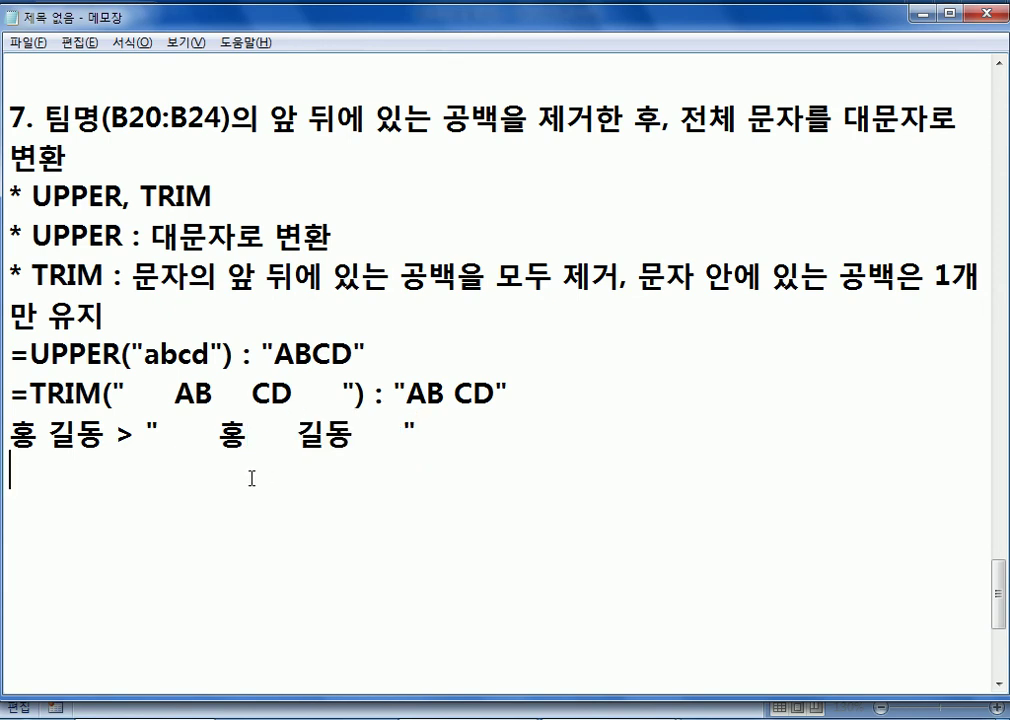
Switch to 섹션05문제.xlsm in Excel and select the 팀명 and 국가 values in B20:C24 of 표2
key("alt+Tab")
key("Escape")
scroll(480, 433, "down", 3)
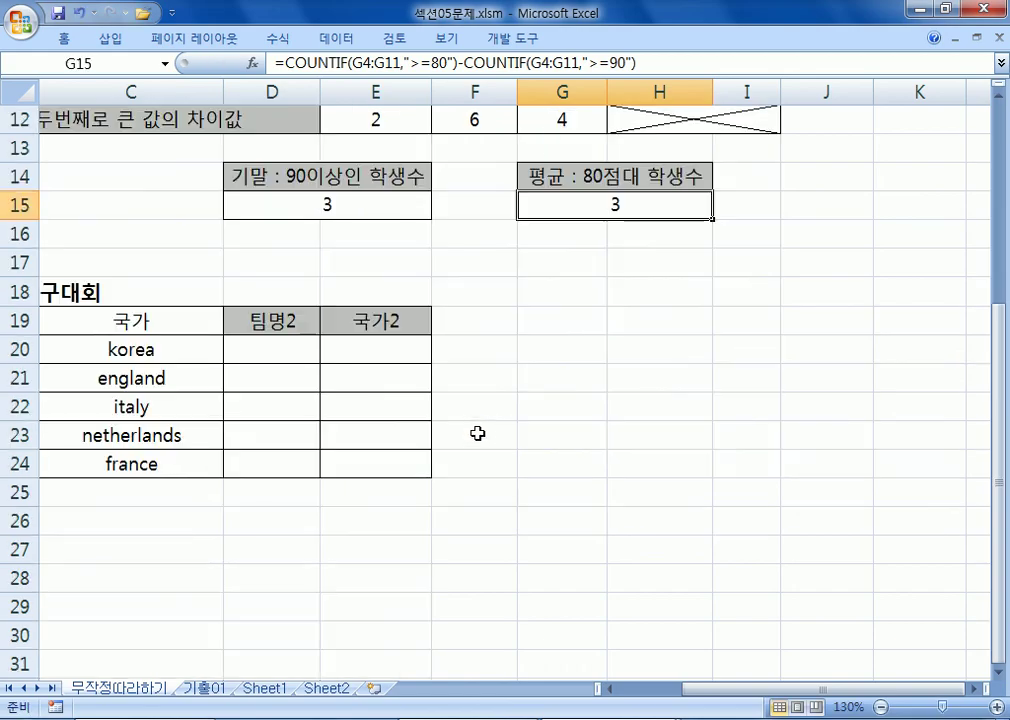
left_click(262, 353)
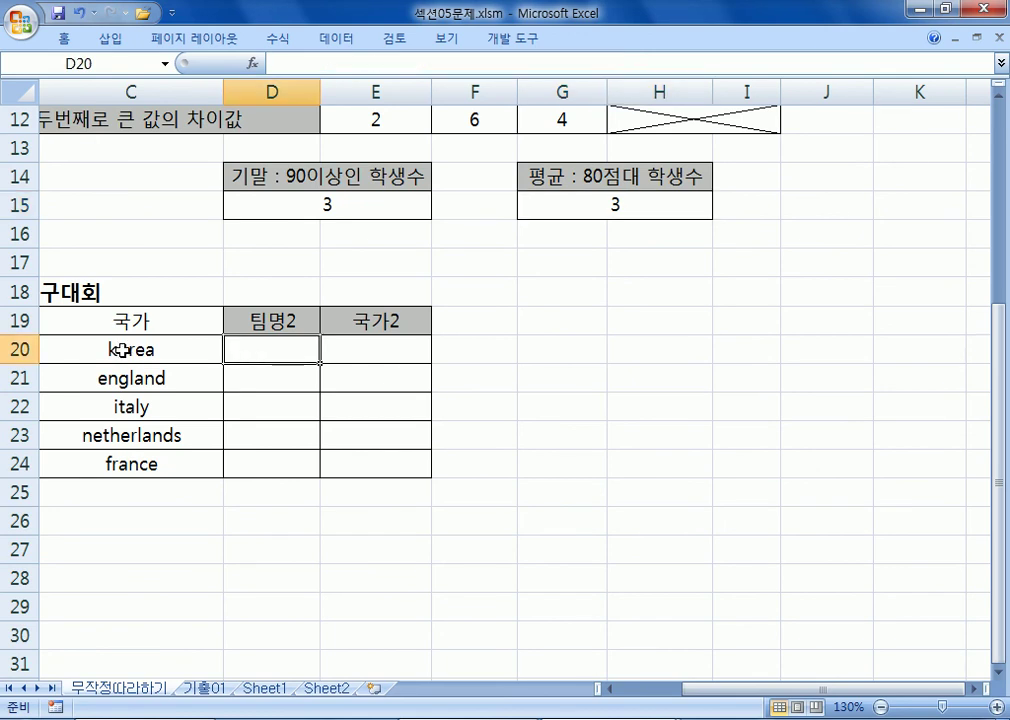
key("Home")
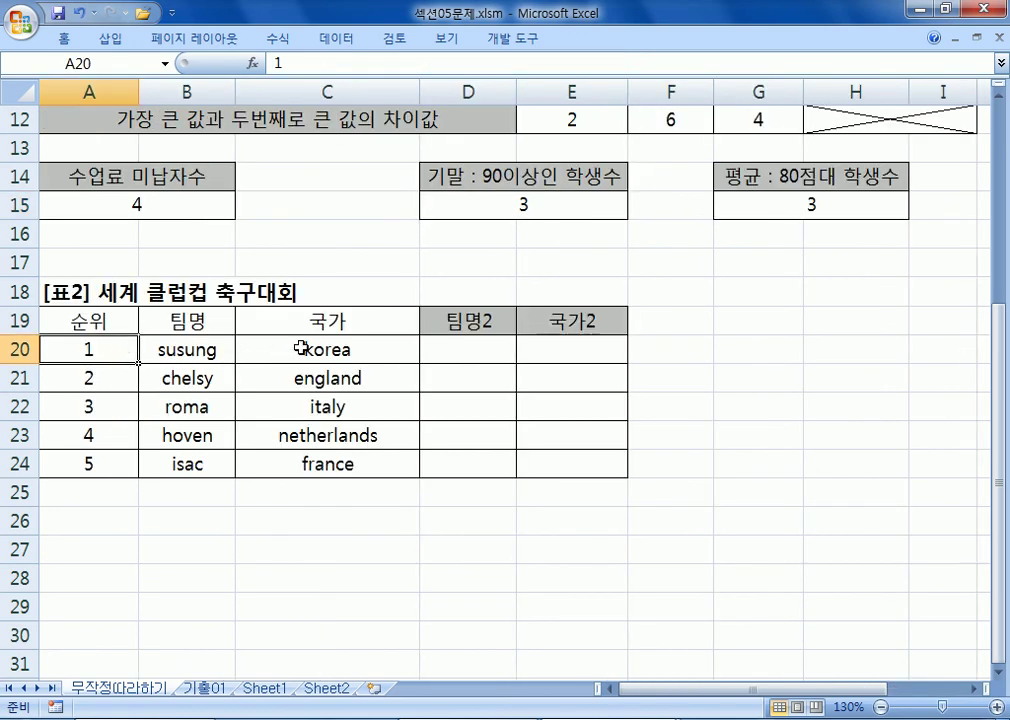
left_click_drag(155, 349, 283, 462)
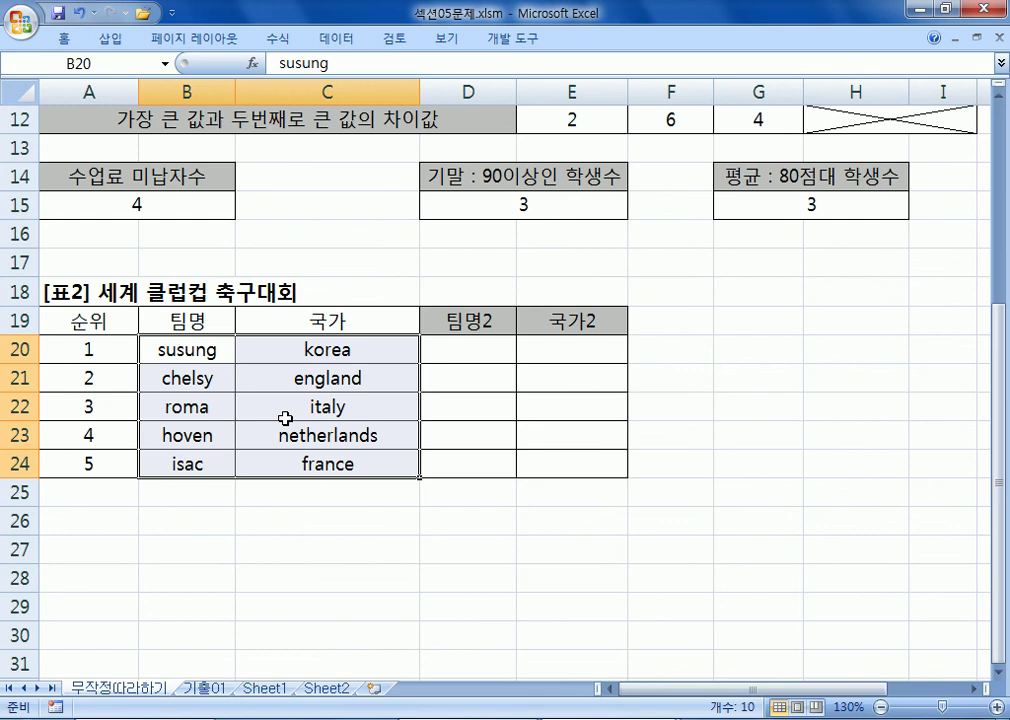
Try left and right alignment on B20:C24 to check for surrounding spaces, and restore centre alignment
double_click(64, 38)
left_click(338, 104)
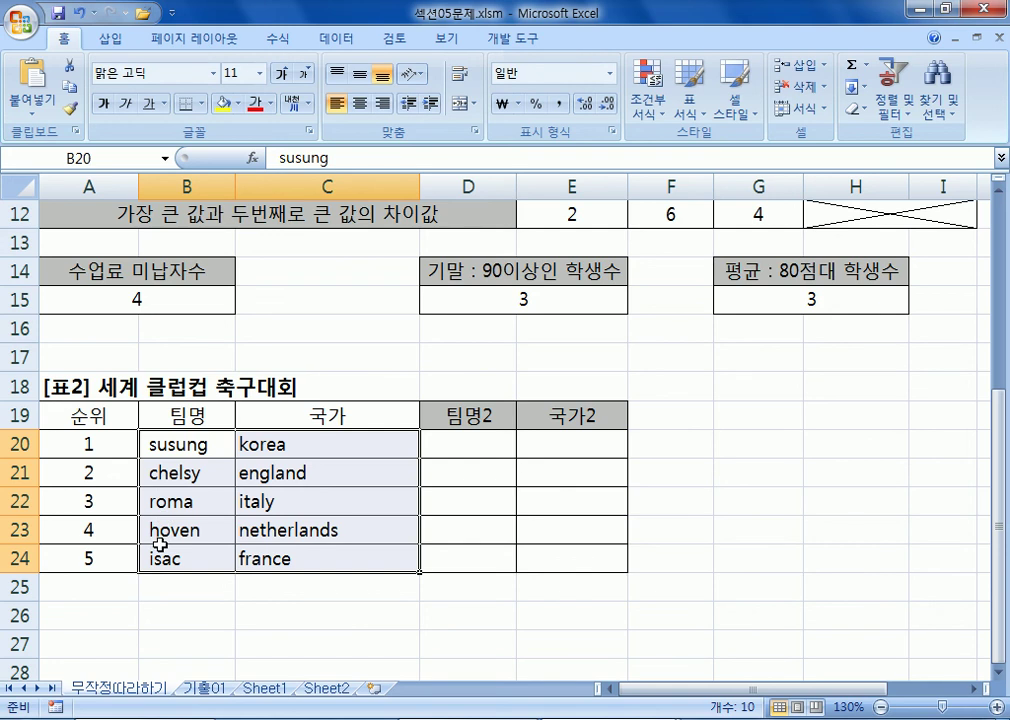
left_click(381, 104)
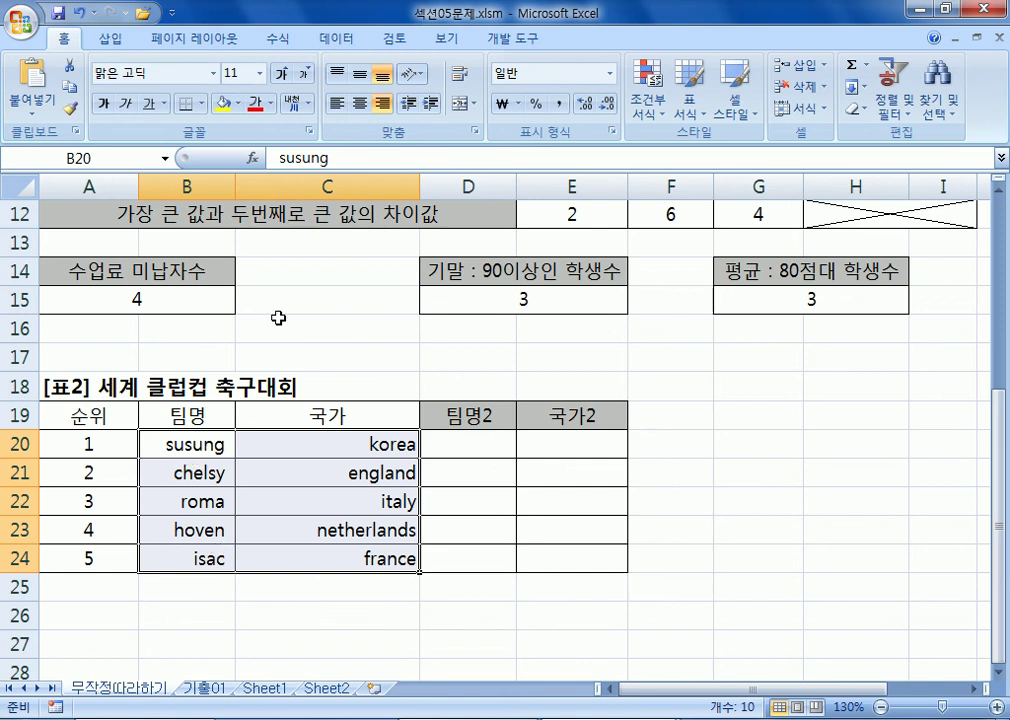
left_click(359, 103)
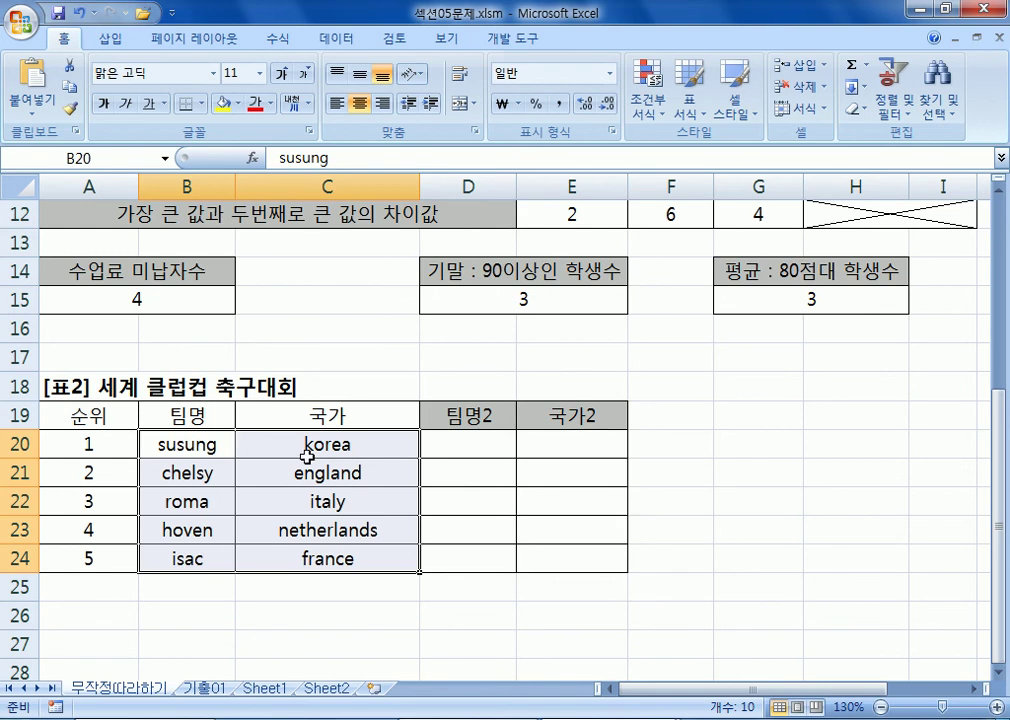
In D20 of 표2, under 팀명2, start a formula that trims the first team name: =TRIM(B20)
left_click(469, 444)
type("=")
key("BackSpace")
key("alt+Tab")
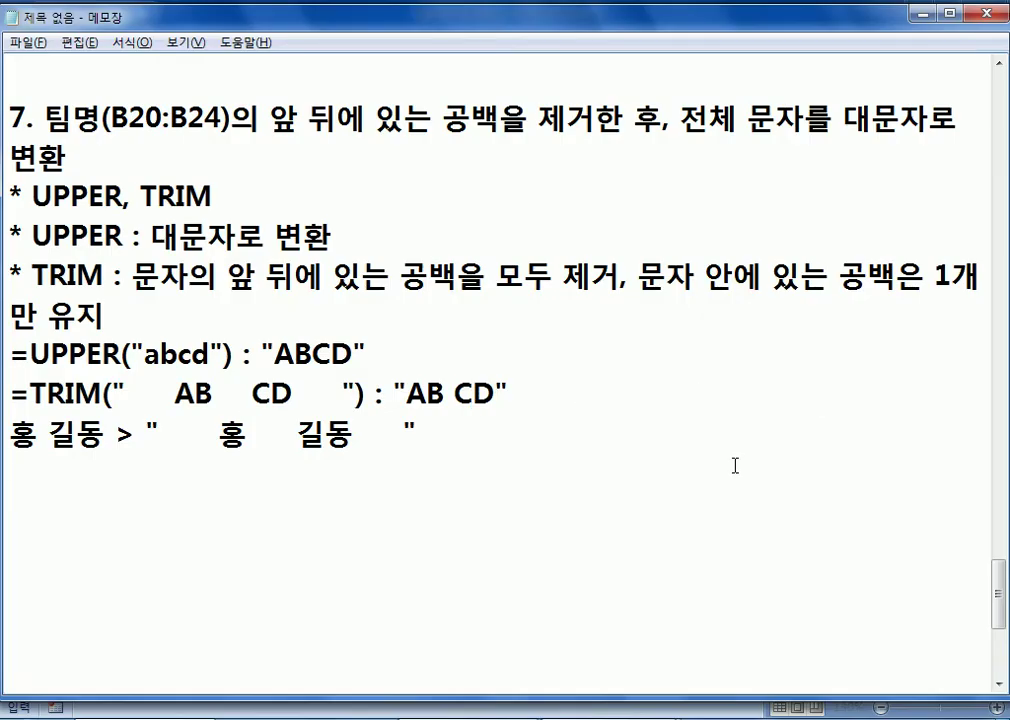
key("alt+Tab")
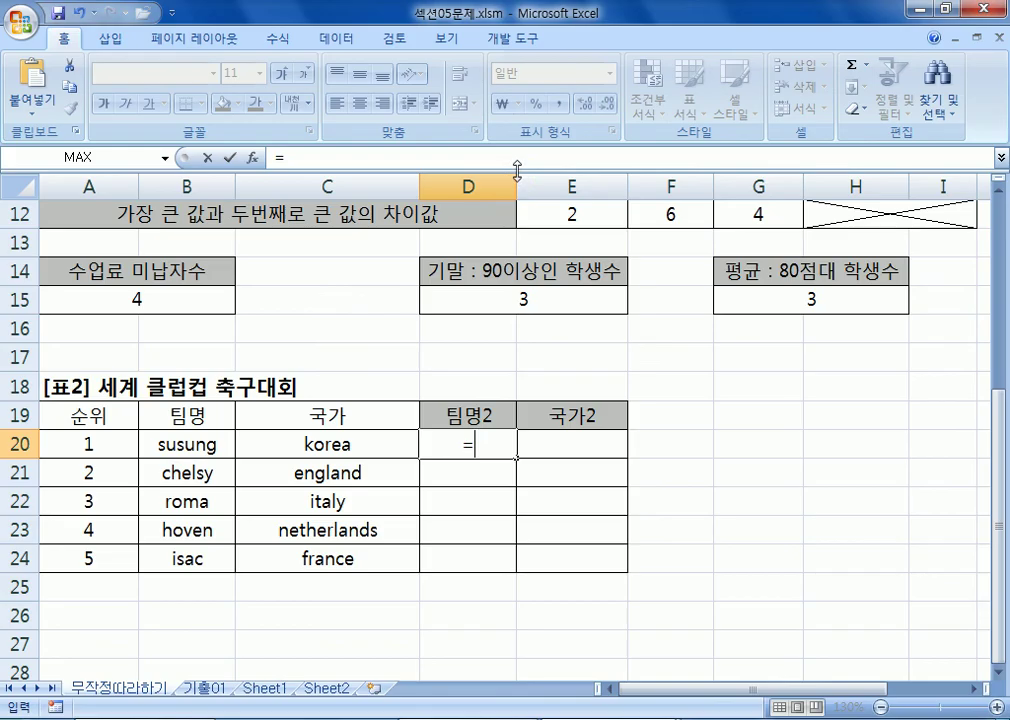
type("TRIM(")
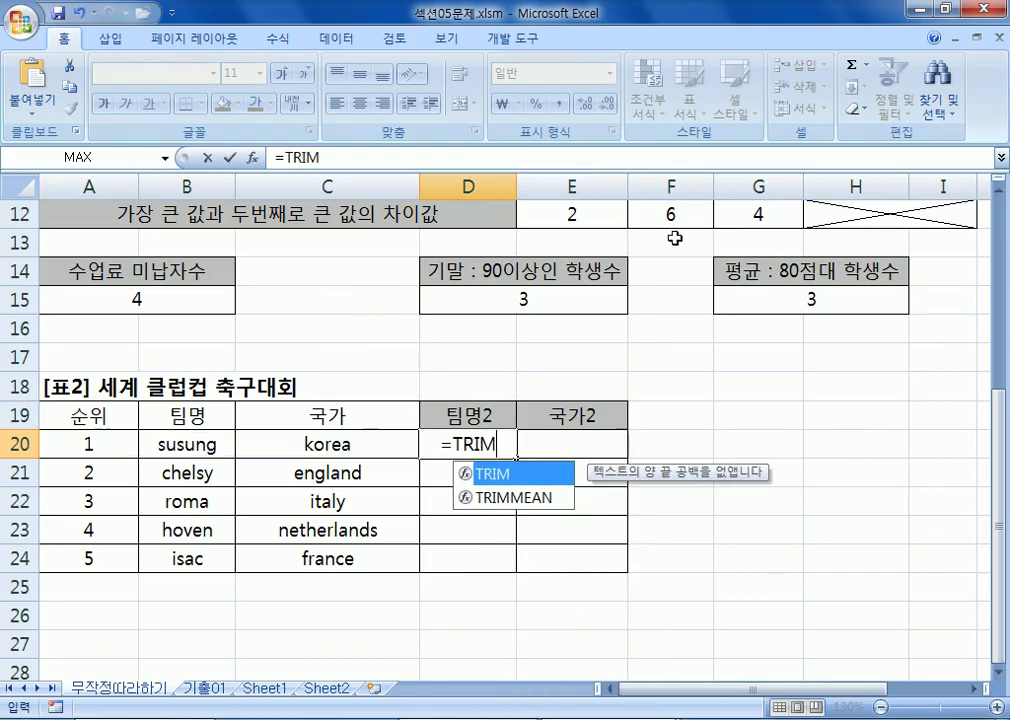
left_click(187, 446)
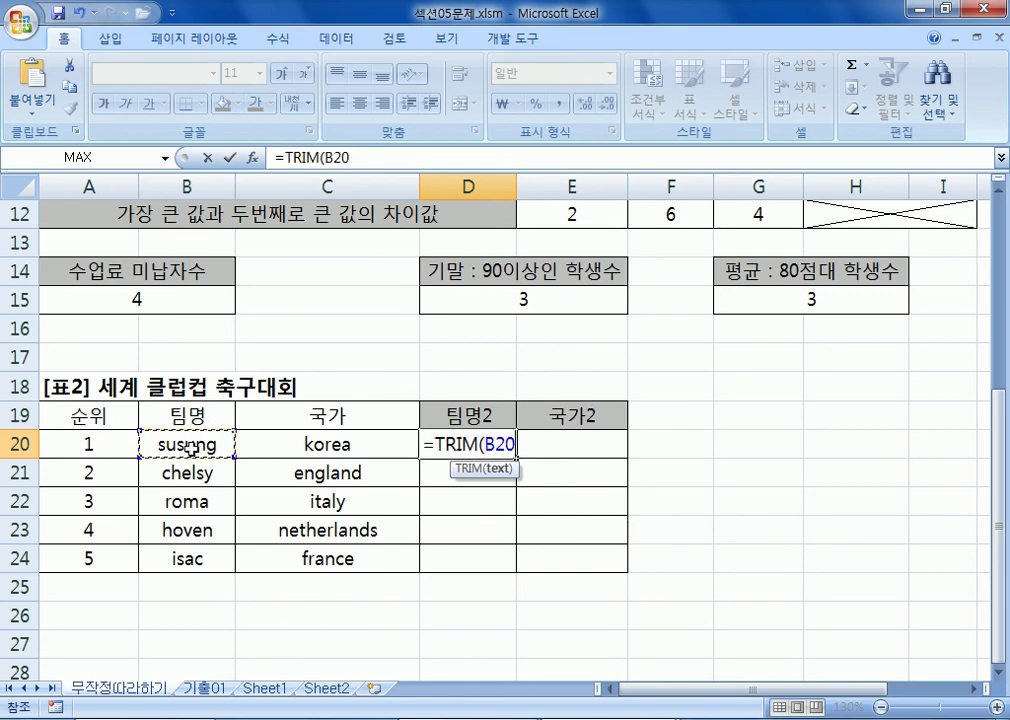
type(")")
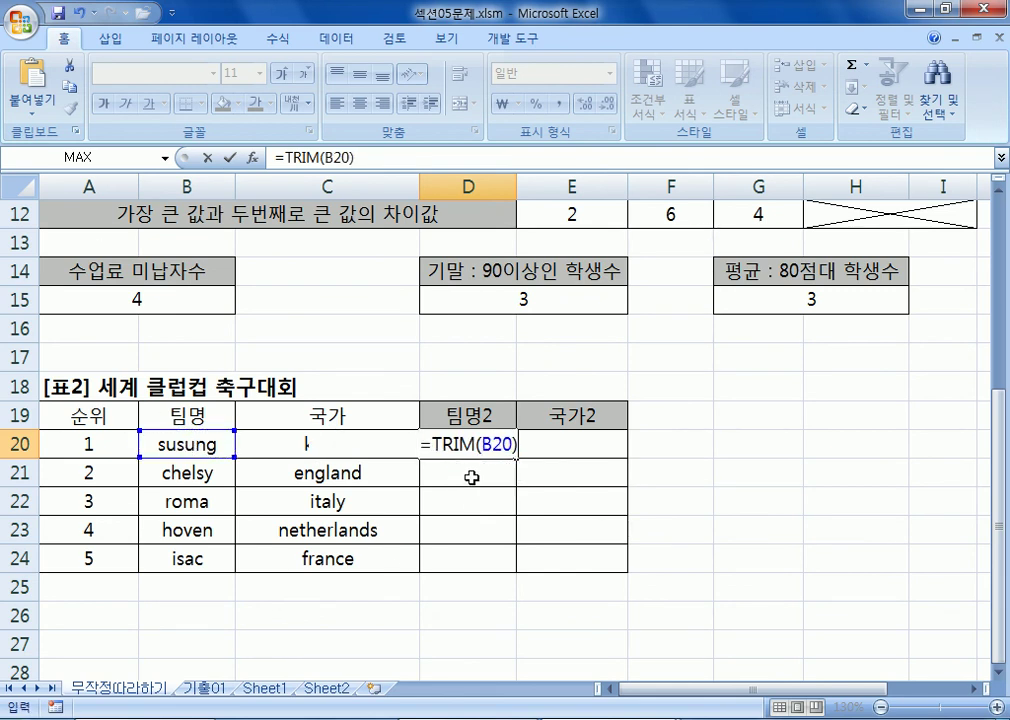
Wrap the TRIM expression in D20 in UPPER, making the formula =UPPER(TRIM(B20))
left_click(428, 444)
type("UPPER(")
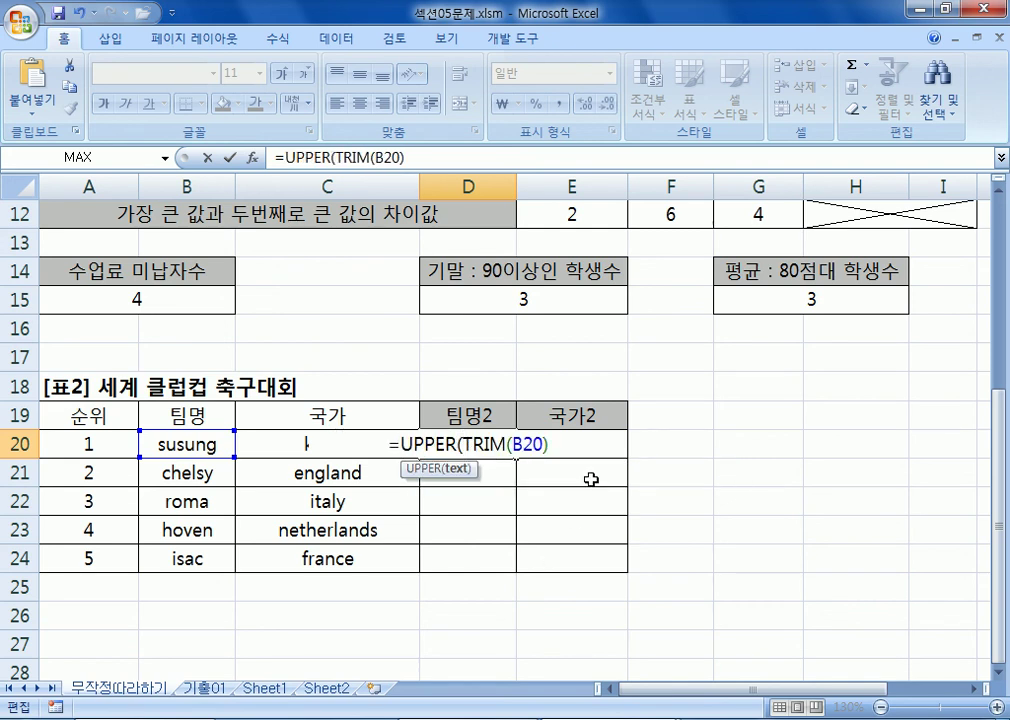
type(")")
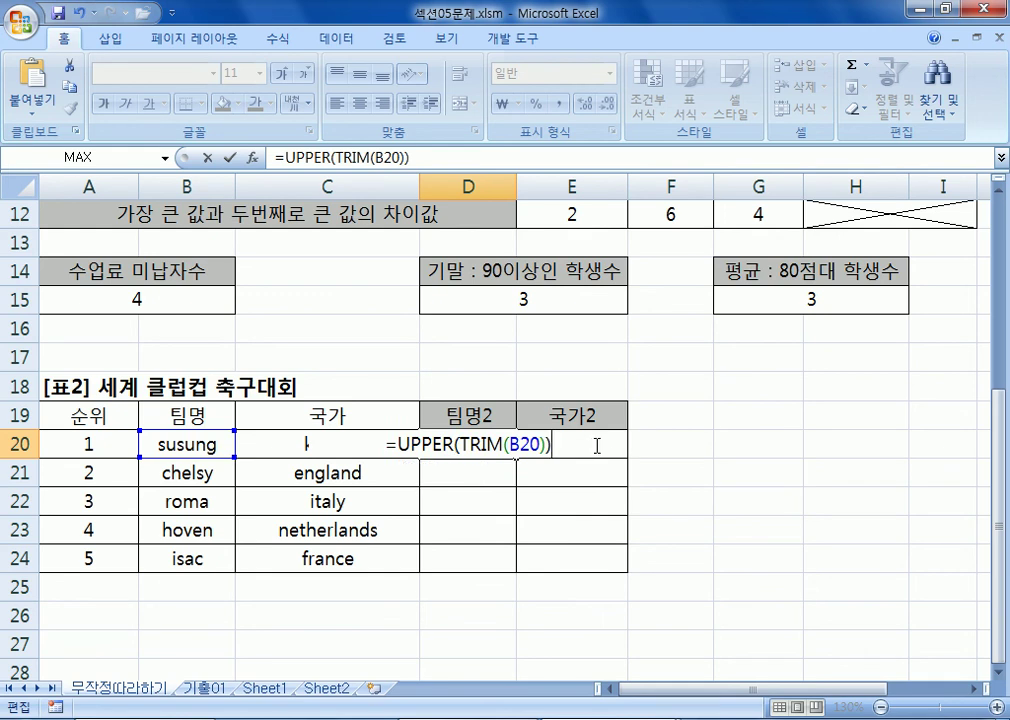
Copy the D20 formula text, commit the cell, and paste the formula below the sample name line in the Notepad notes
left_click_drag(593, 444, 383, 450)
key("ctrl+c")
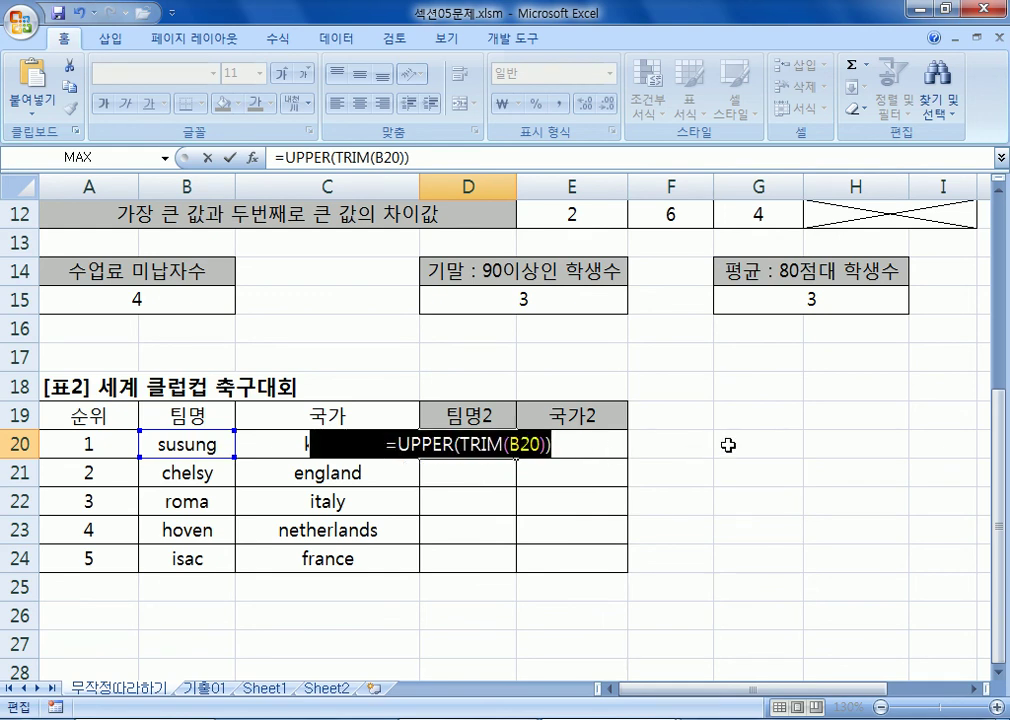
key("Return")
key("alt+Tab")
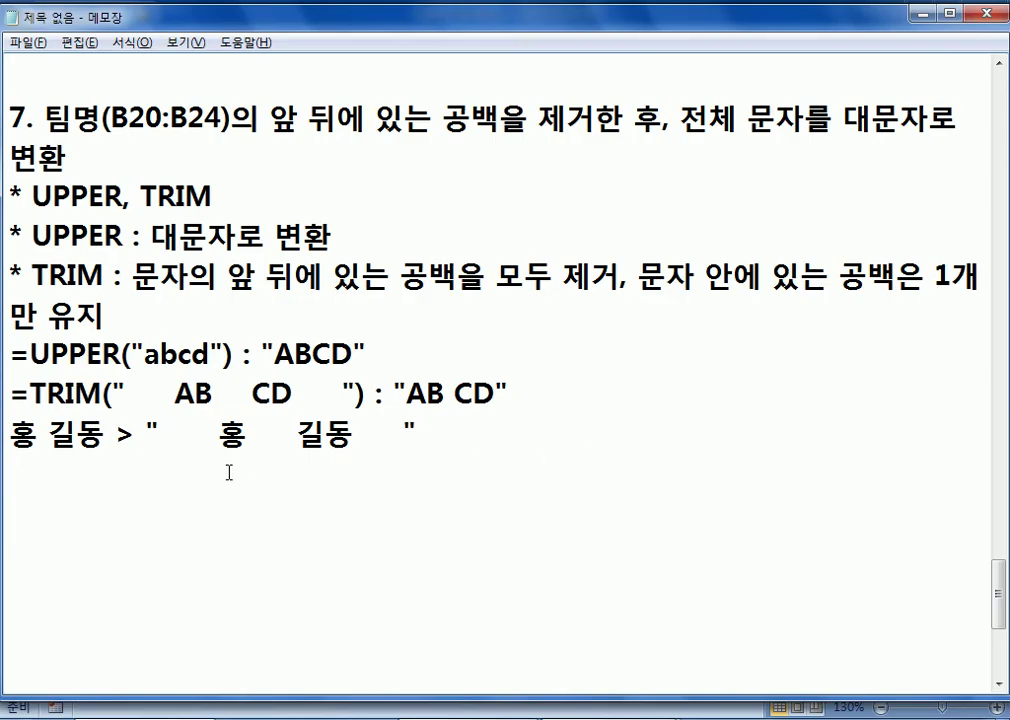
key("ctrl+v")
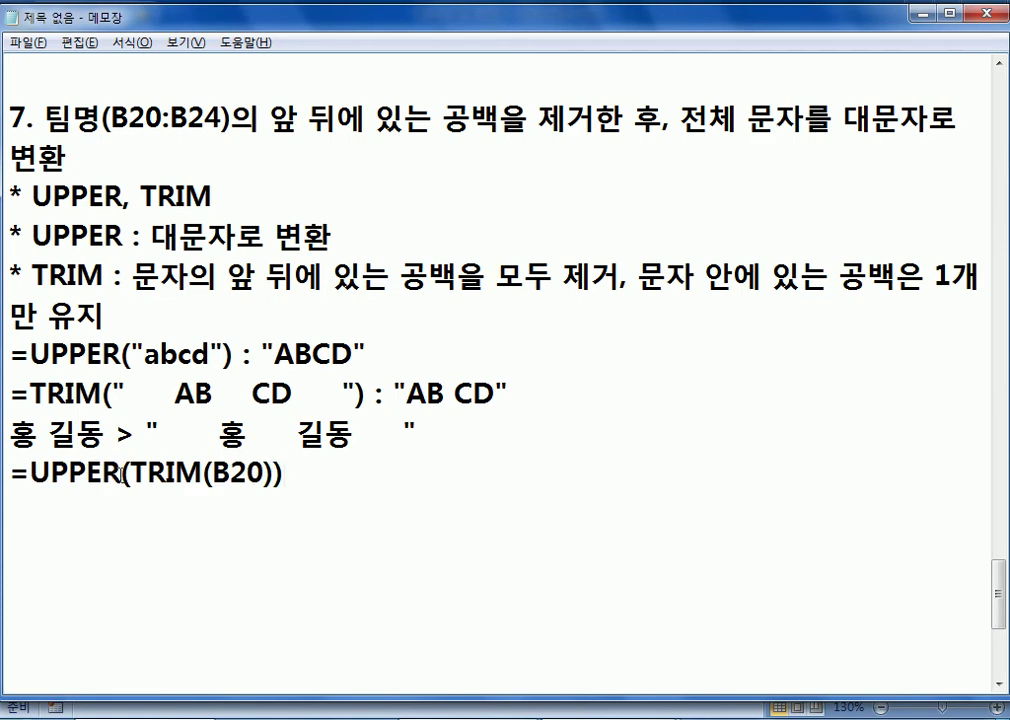
Examine the inner TRIM(B20) part and the outer UPPER of the pasted formula to follow the order of nesting
left_click_drag(129, 473, 274, 472)
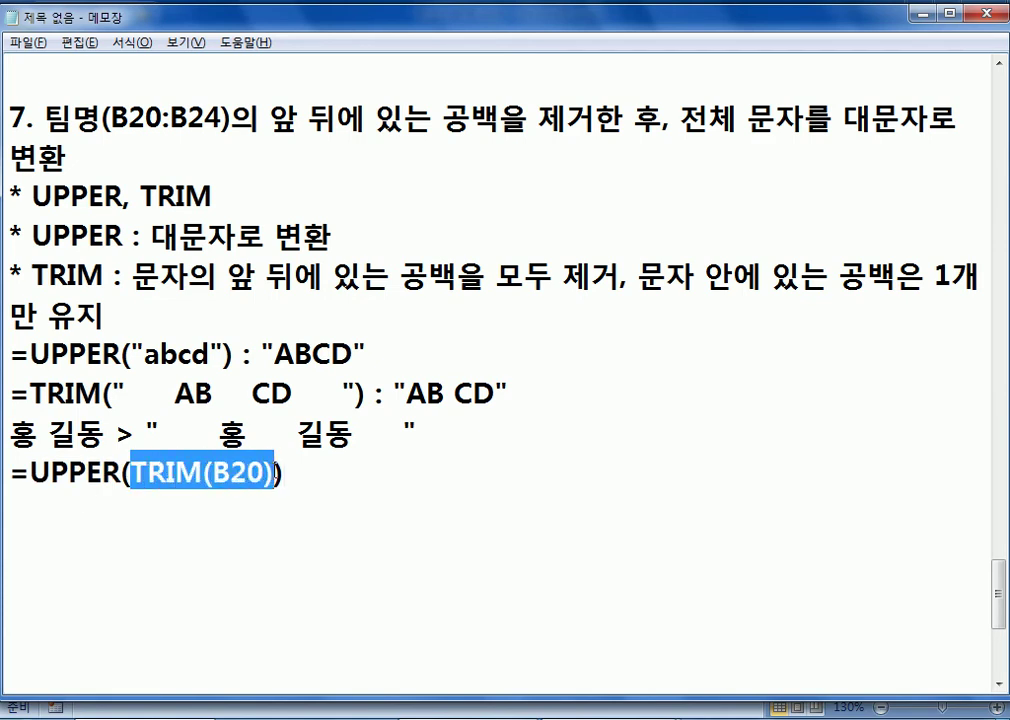
left_click_drag(121, 473, 33, 473)
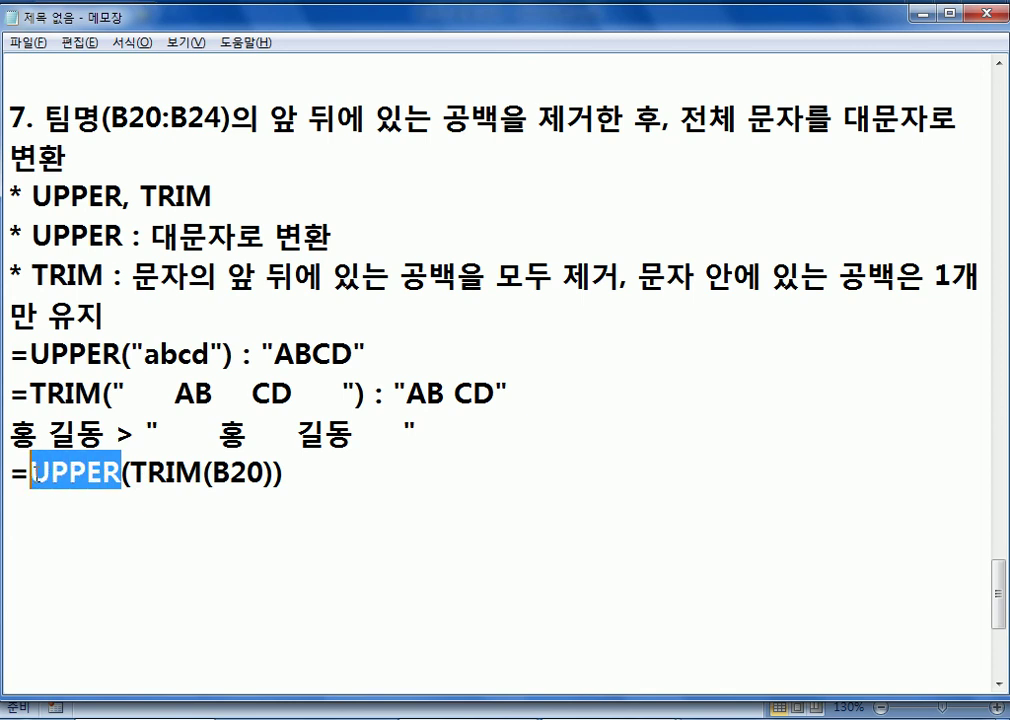
left_click(140, 472)
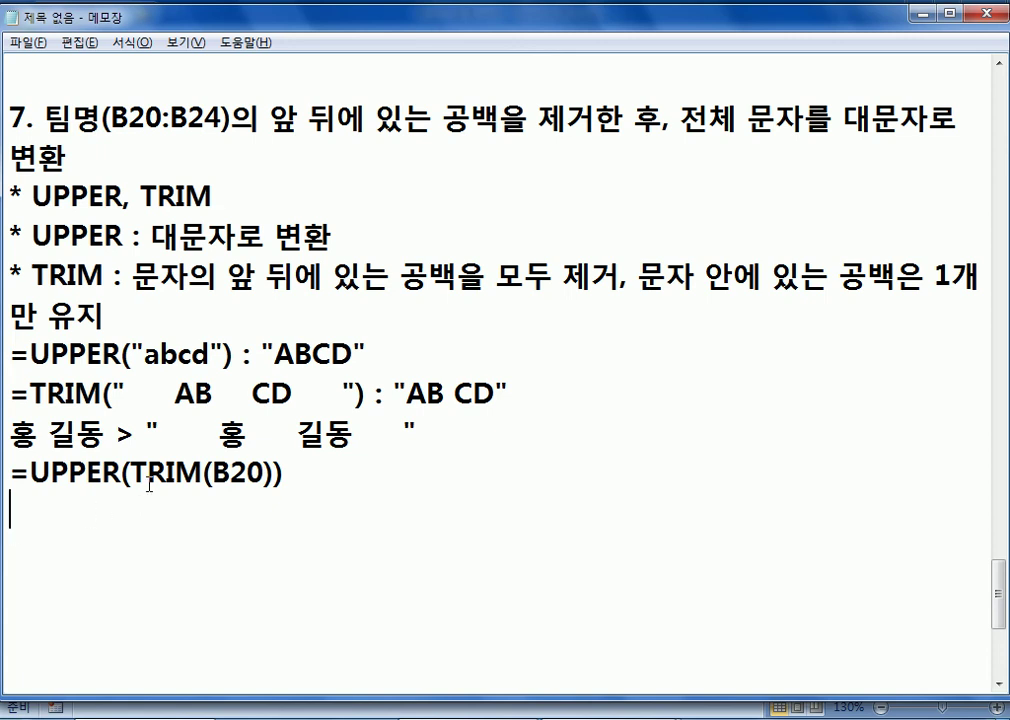
left_click_drag(146, 471, 272, 472)
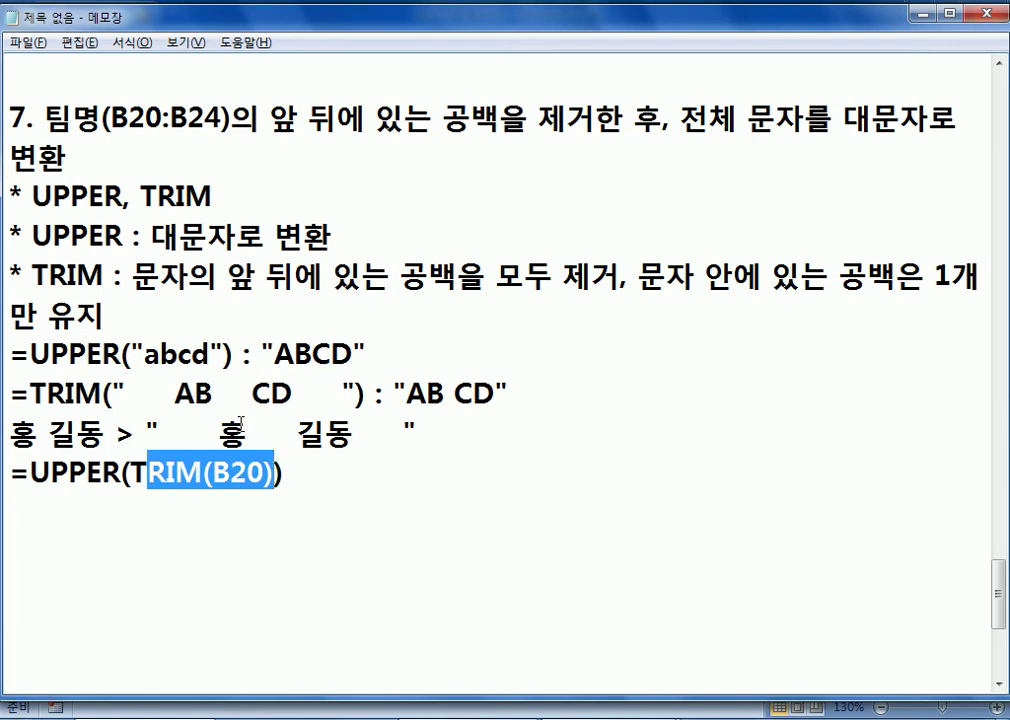
left_click_drag(30, 474, 118, 471)
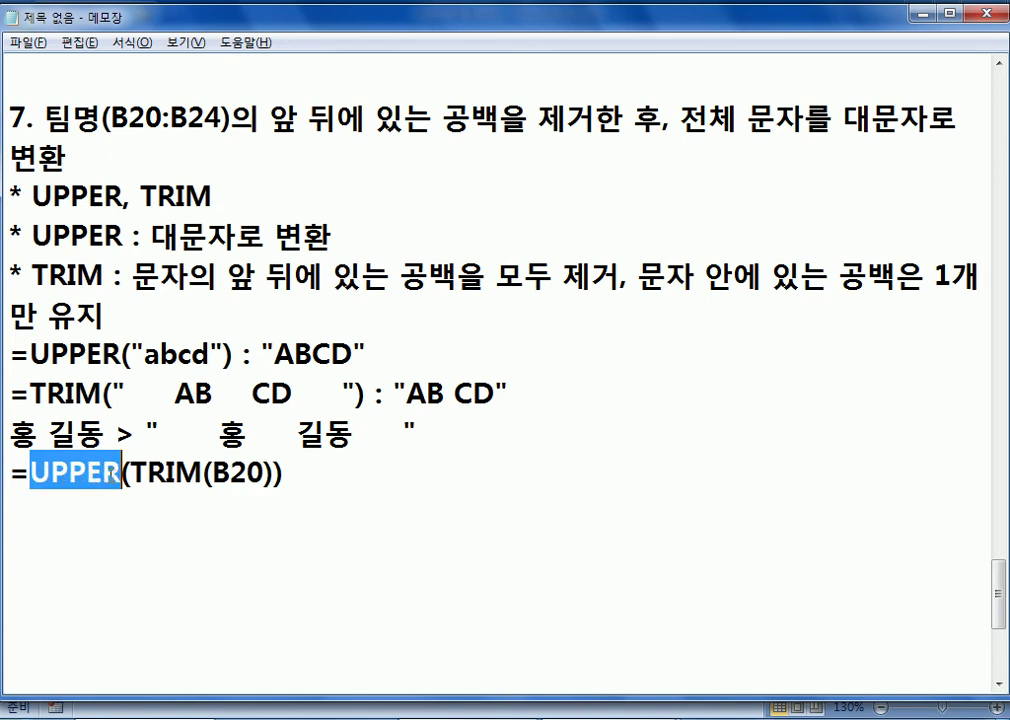
left_click(82, 473)
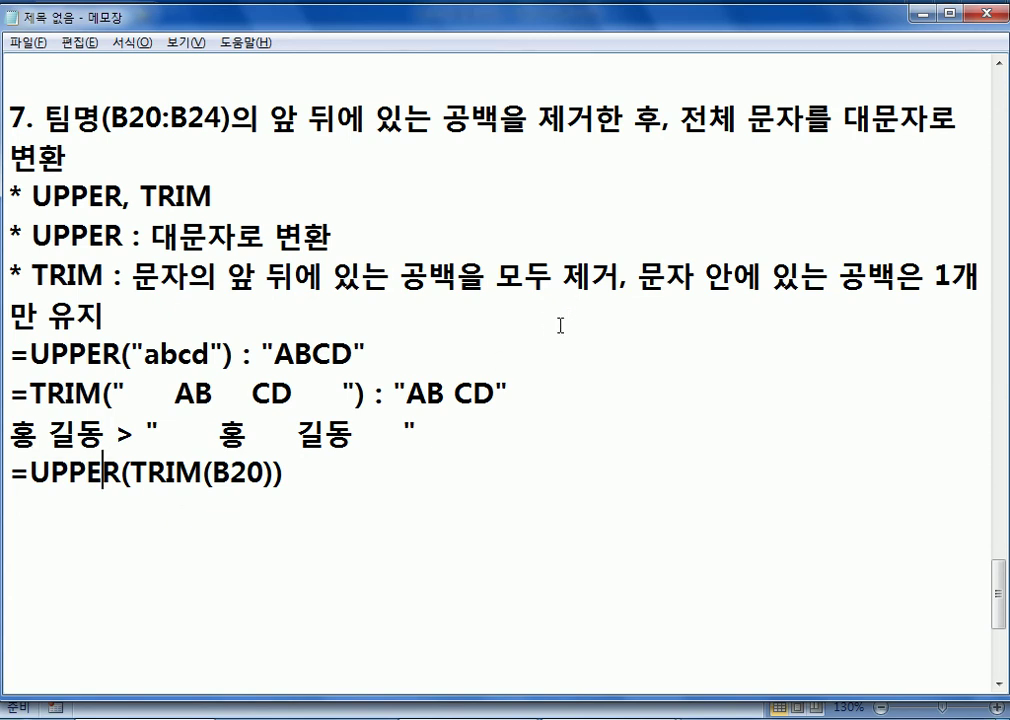
Add the reversed nesting =TRIM(UPPER(B20)) on a new line below the UPPER formula
left_click(527, 469)
type("=TRIM(UP")
key("BackSpace")
type("PPER(B20))")
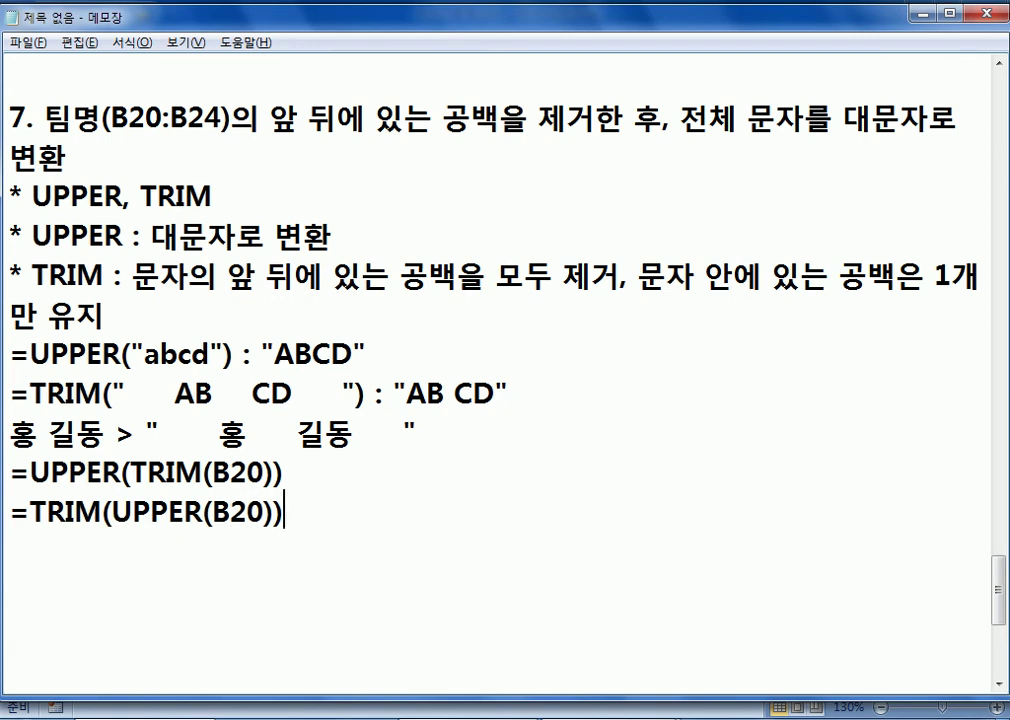
Compare the nesting order of both formulas with item 7's instruction to remove spaces before converting to uppercase
left_click_drag(111, 512, 263, 512)
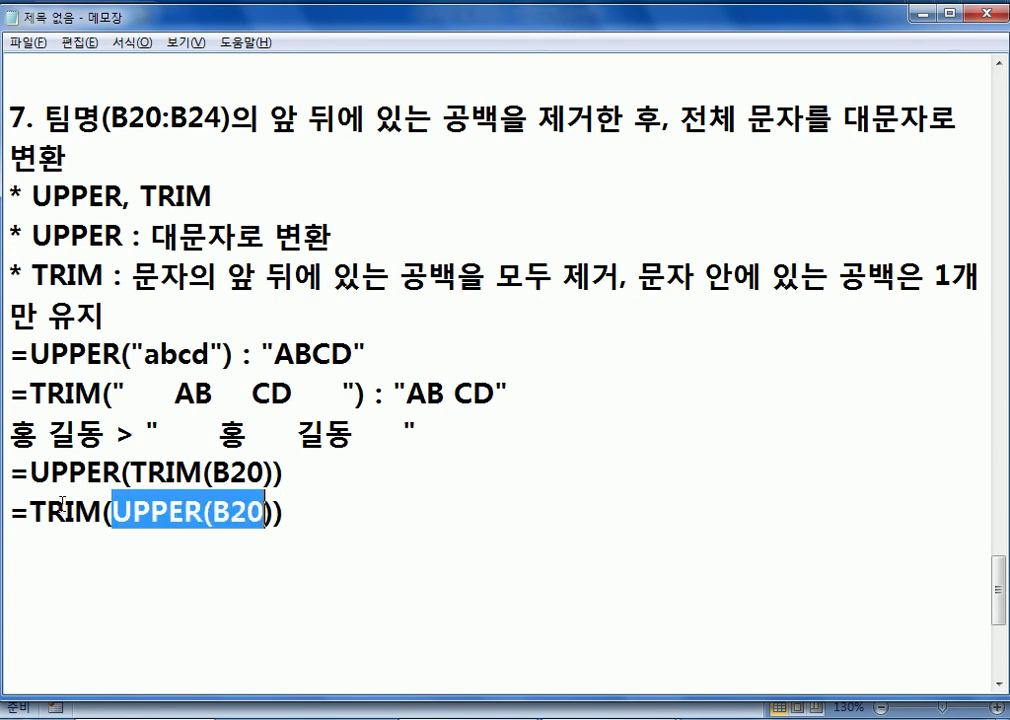
left_click_drag(148, 473, 266, 474)
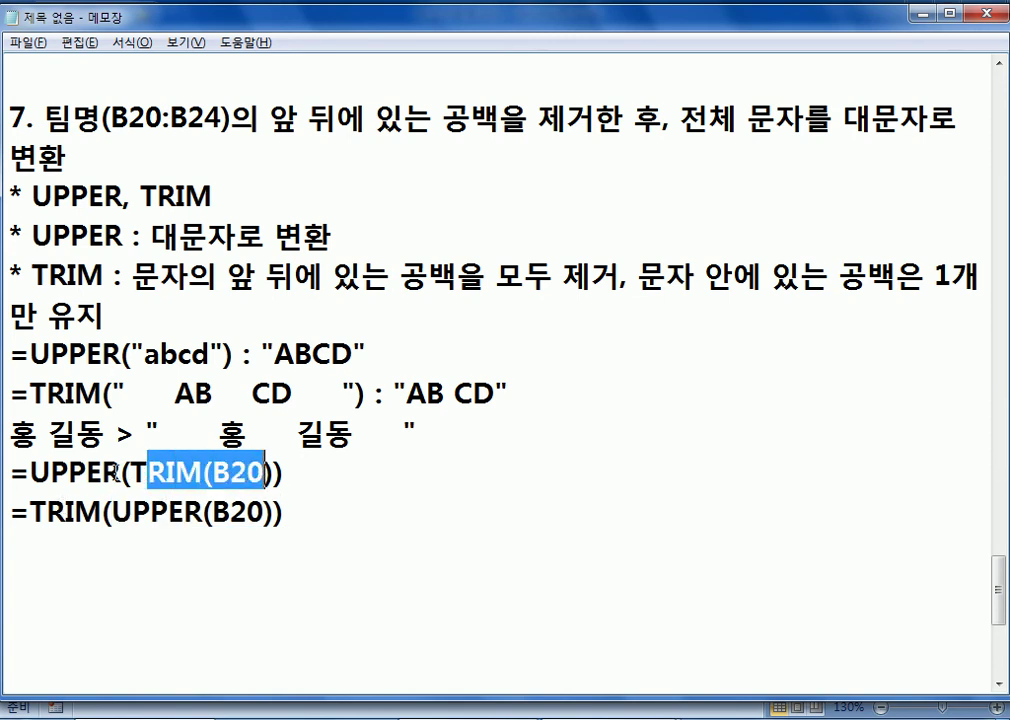
left_click(383, 468)
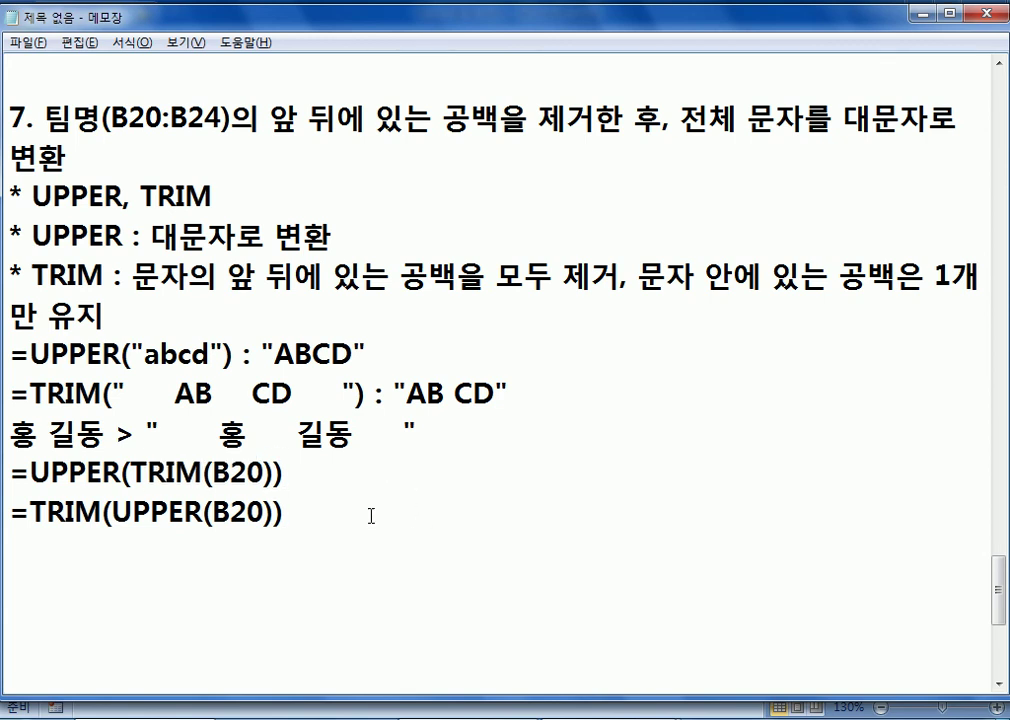
left_click(339, 521)
left_click_drag(339, 521, 5, 512)
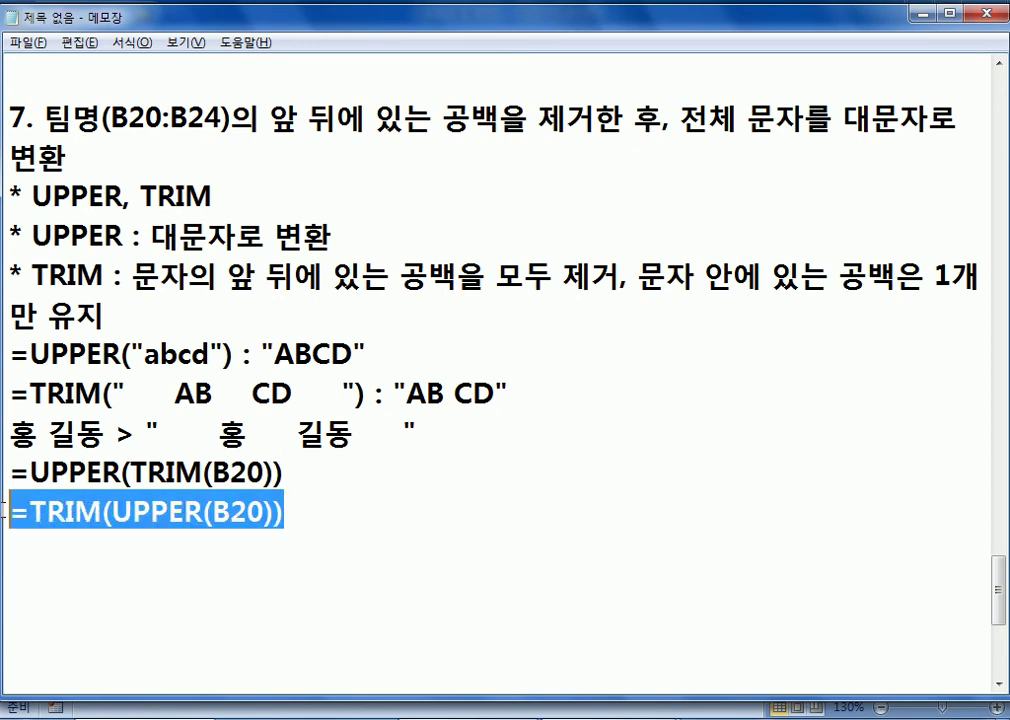
left_click_drag(404, 118, 662, 120)
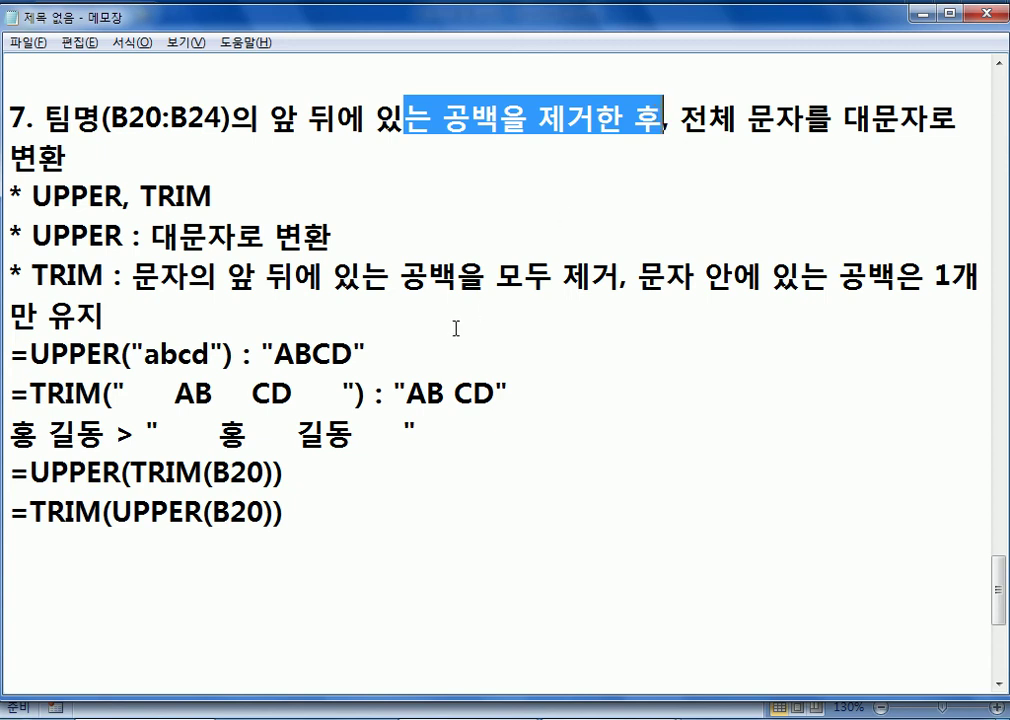
left_click(317, 556)
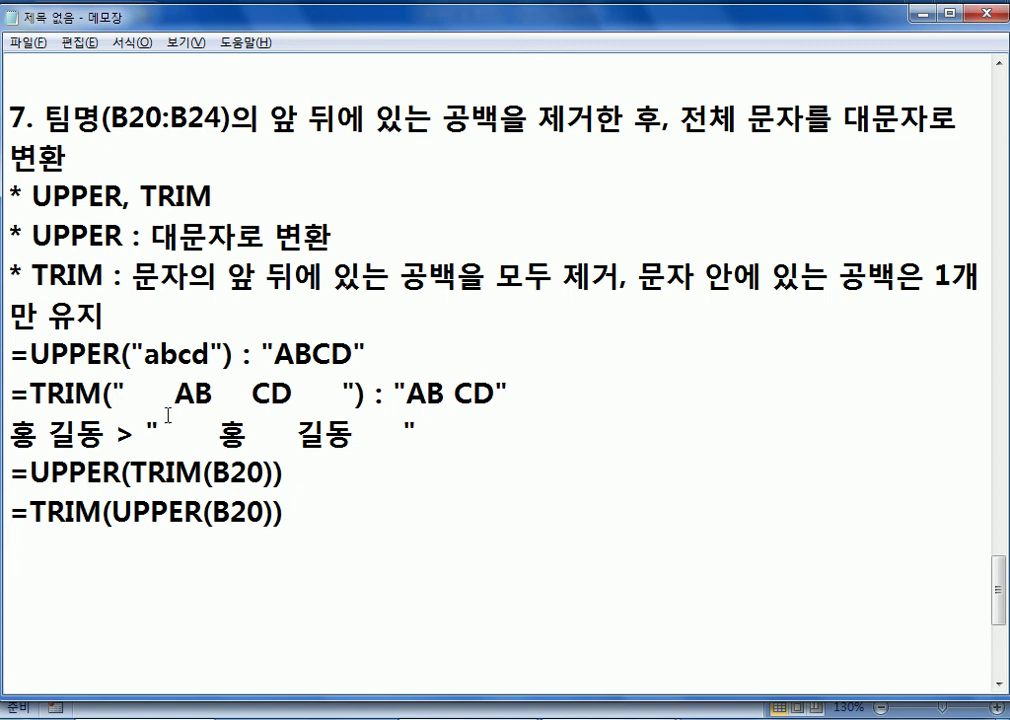
left_click_drag(31, 471, 120, 472)
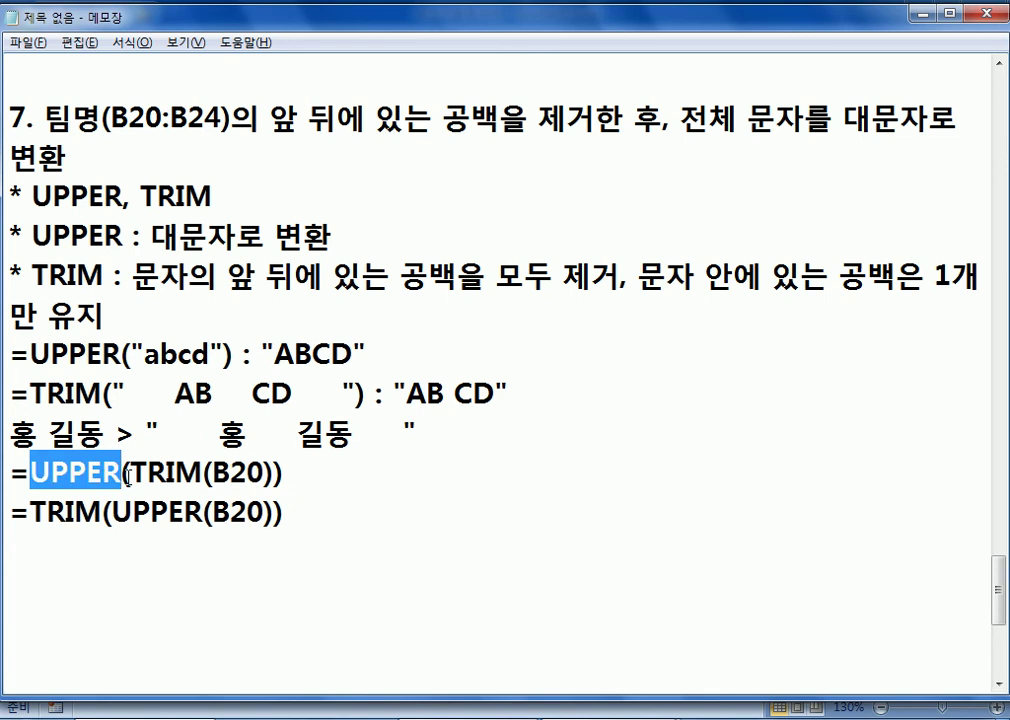
left_click_drag(176, 472, 201, 475)
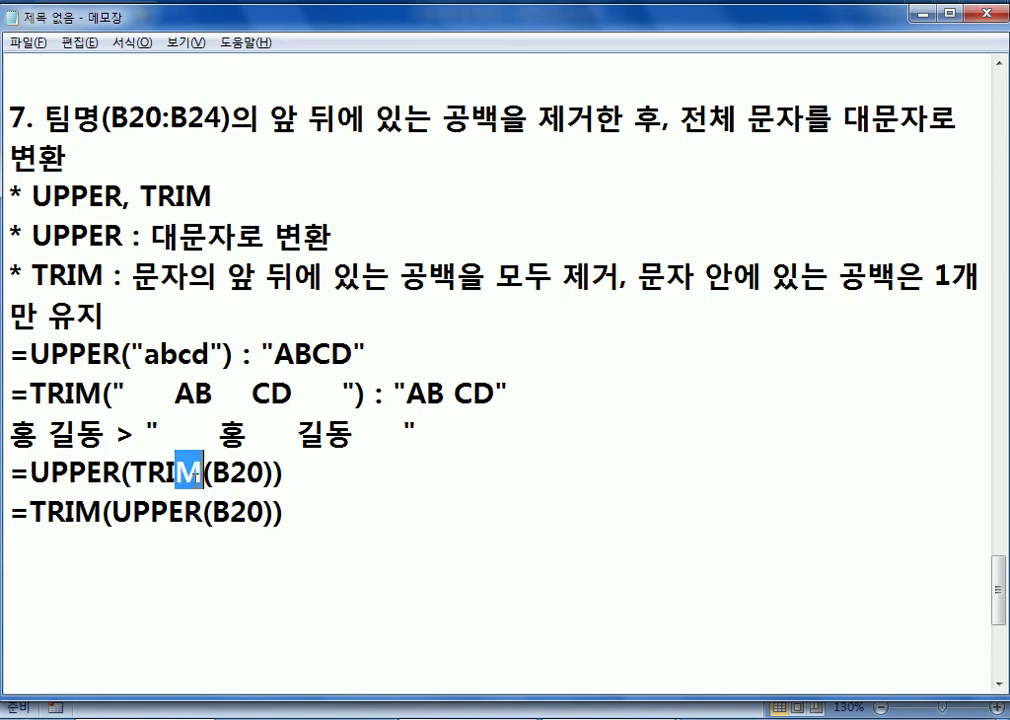
Mark =UPPER(TRIM(B20)) with "O" and =TRIM(UPPER(B20)) with "X ?" at the line ends
left_click(406, 473)
type("O")
key("Down")
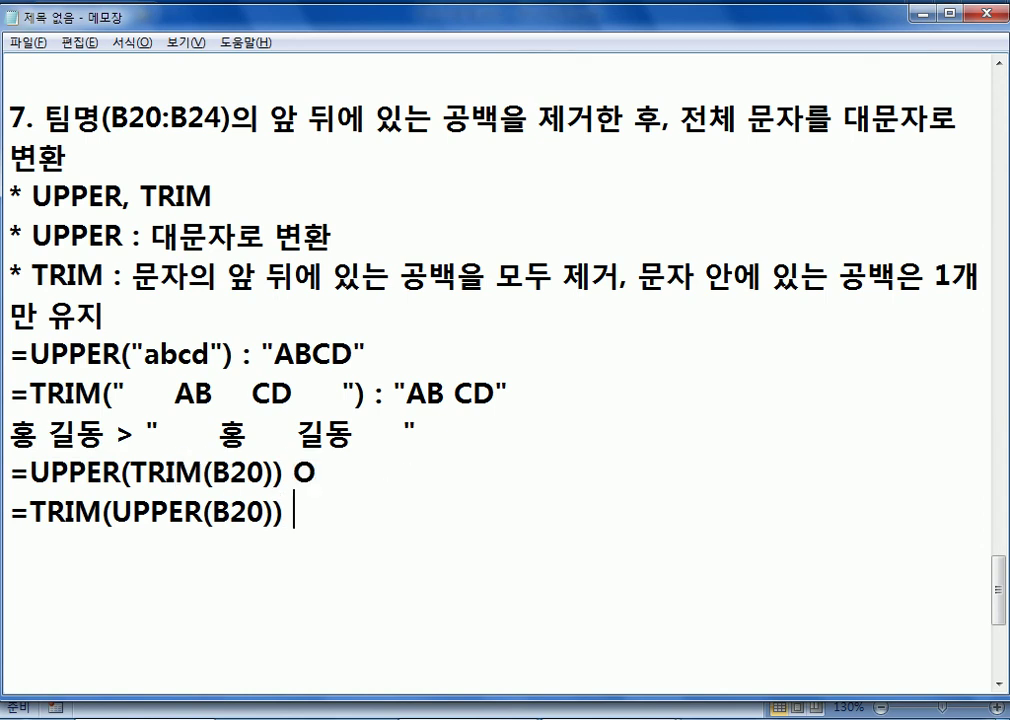
type("X ?")
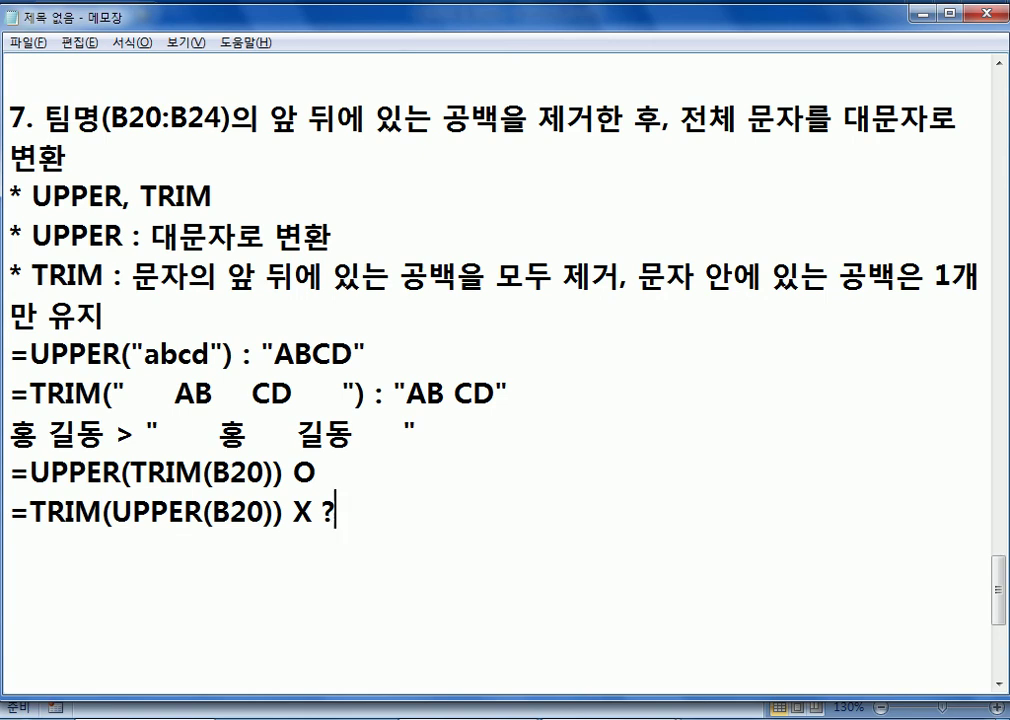
left_click_drag(295, 512, 30, 512)
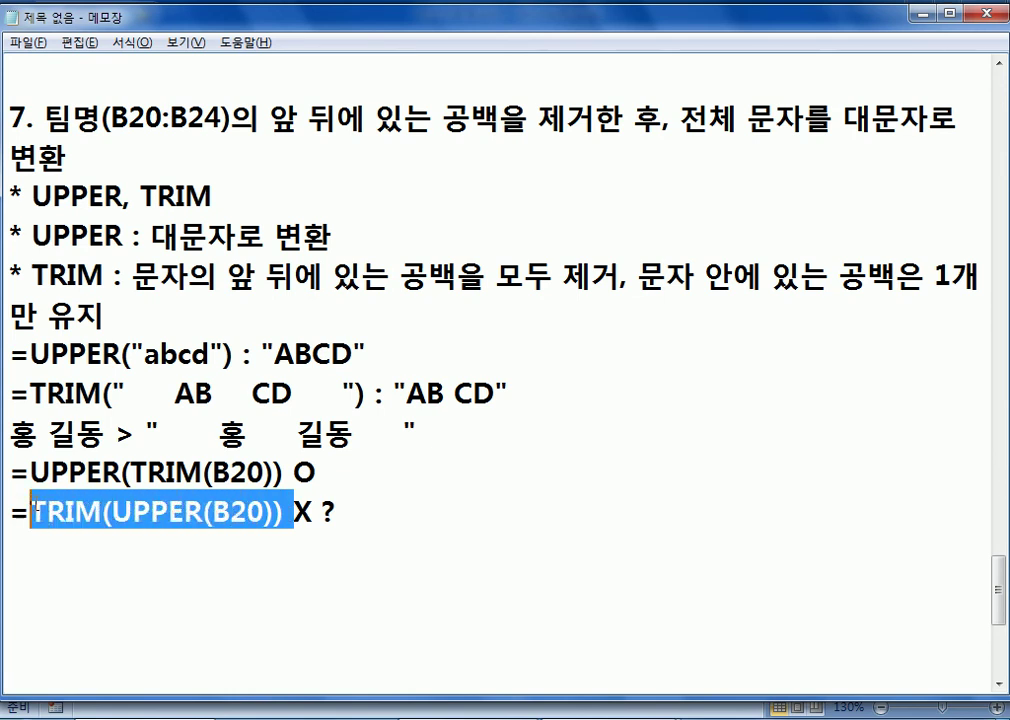
left_click(33, 510)
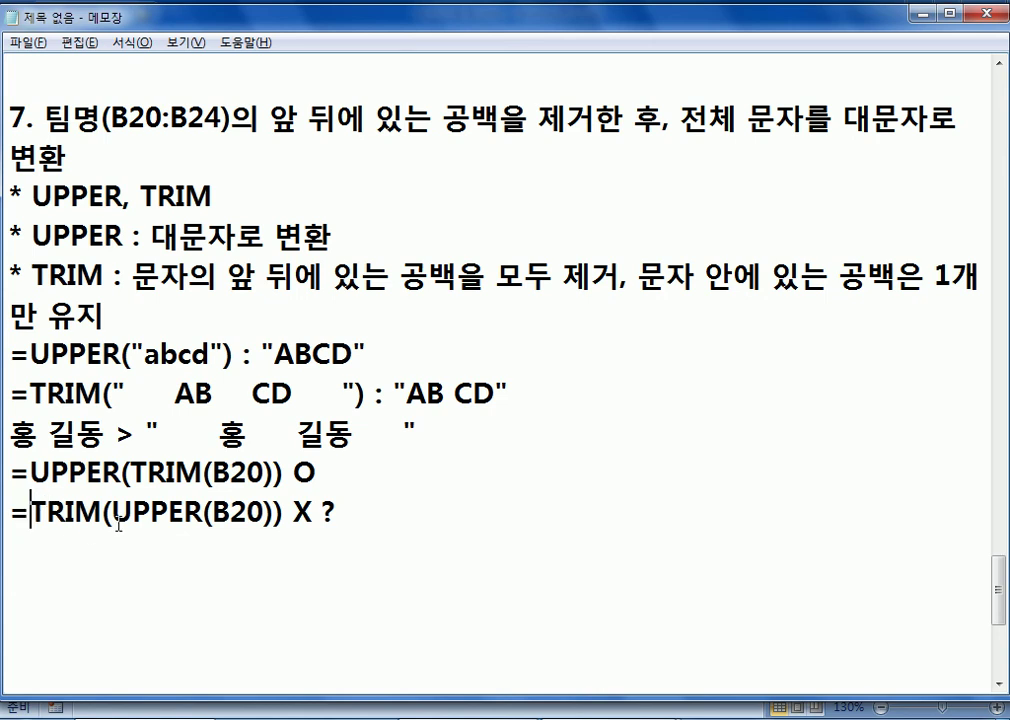
left_click_drag(287, 512, 31, 512)
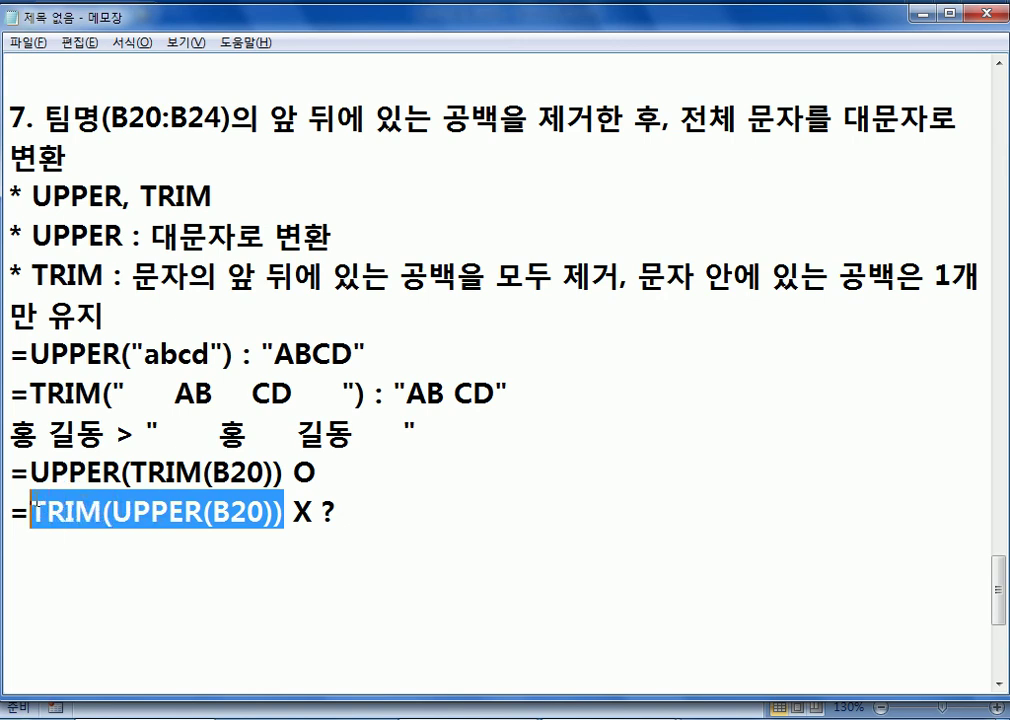
Add the item 8 heading "8. 국가명(C20:C24)에 대하여 첫 문자를 대문자로 변환" below item 7's notes
left_click(47, 546)
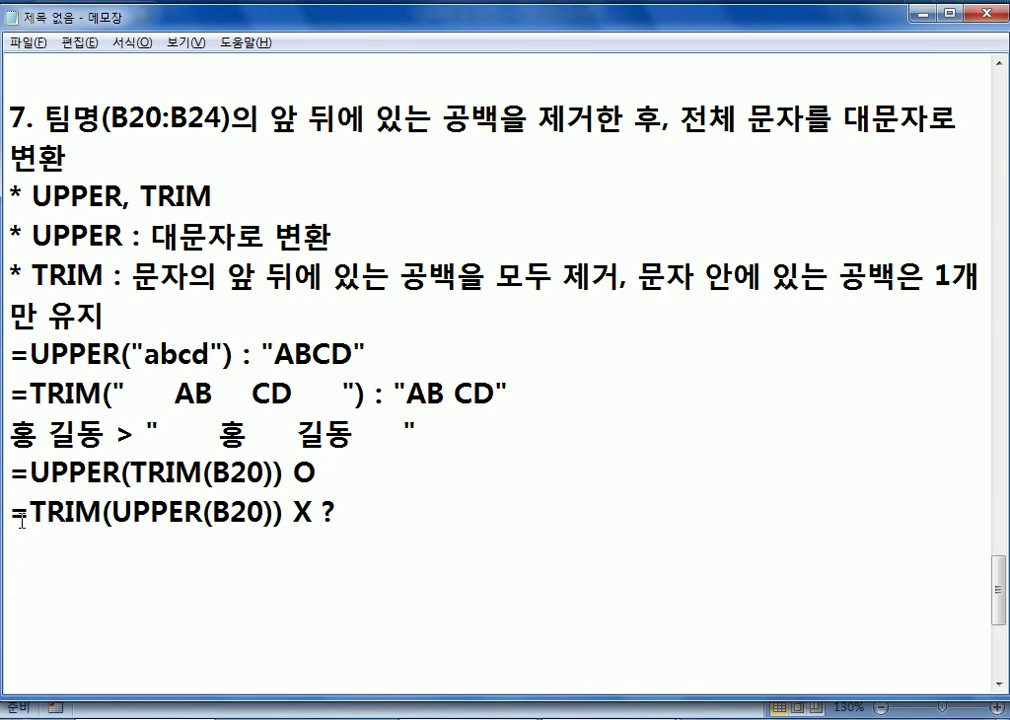
key("Return")
type("8. ")
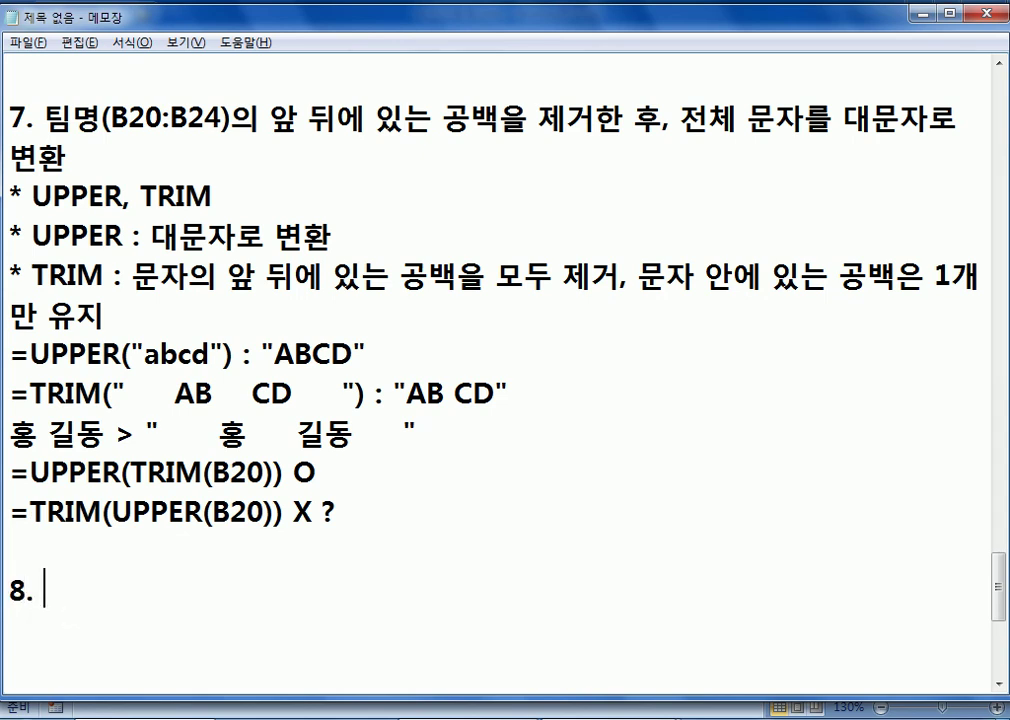
type("RNRRK(ㅊ2")
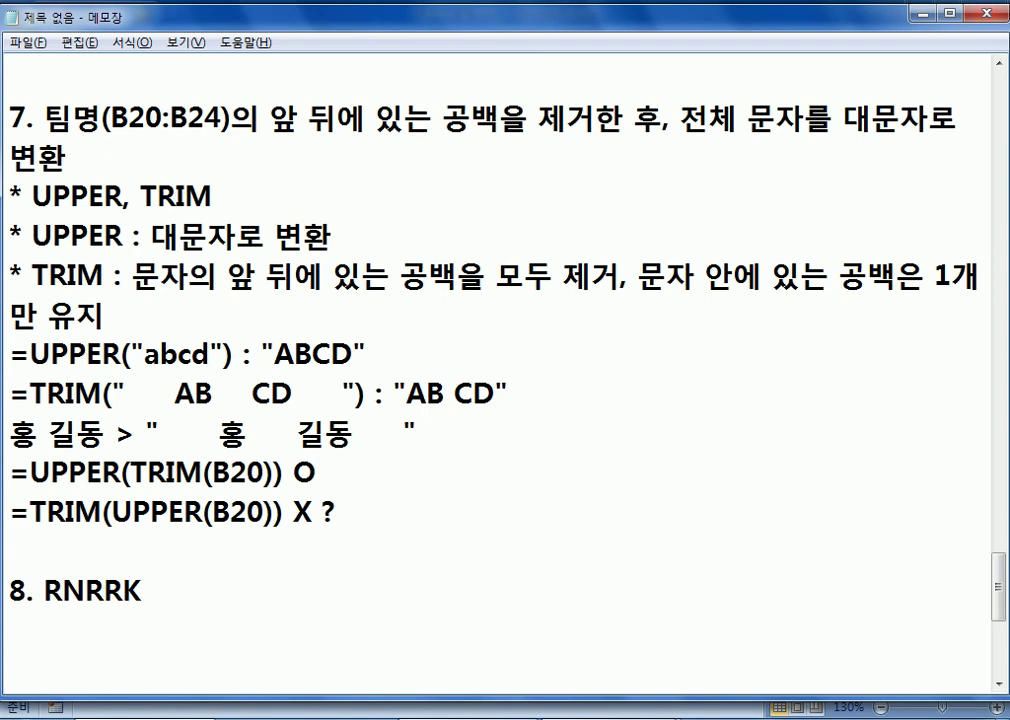
key("BackSpace")
key("BackSpace")
key("BackSpace")
key("BackSpace")
key("BackSpace")
key("BackSpace")
key("BackSpace")
key("BackSpace")
key("BackSpace")
type("국가명")
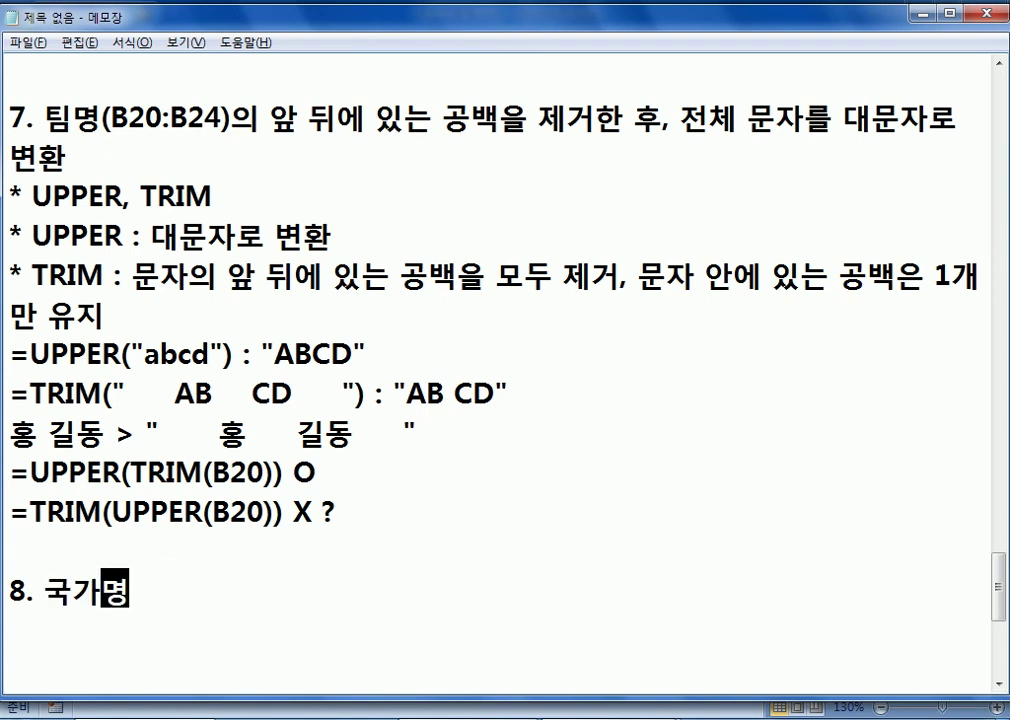
type("(C2")
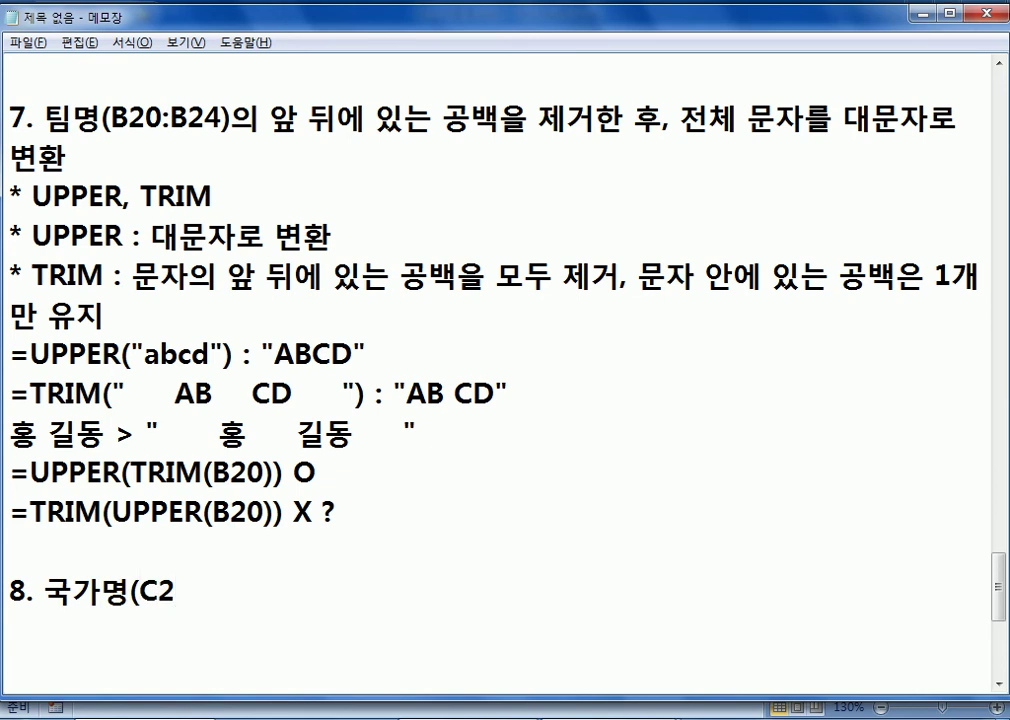
type("0:C24)")
type("에 대하")
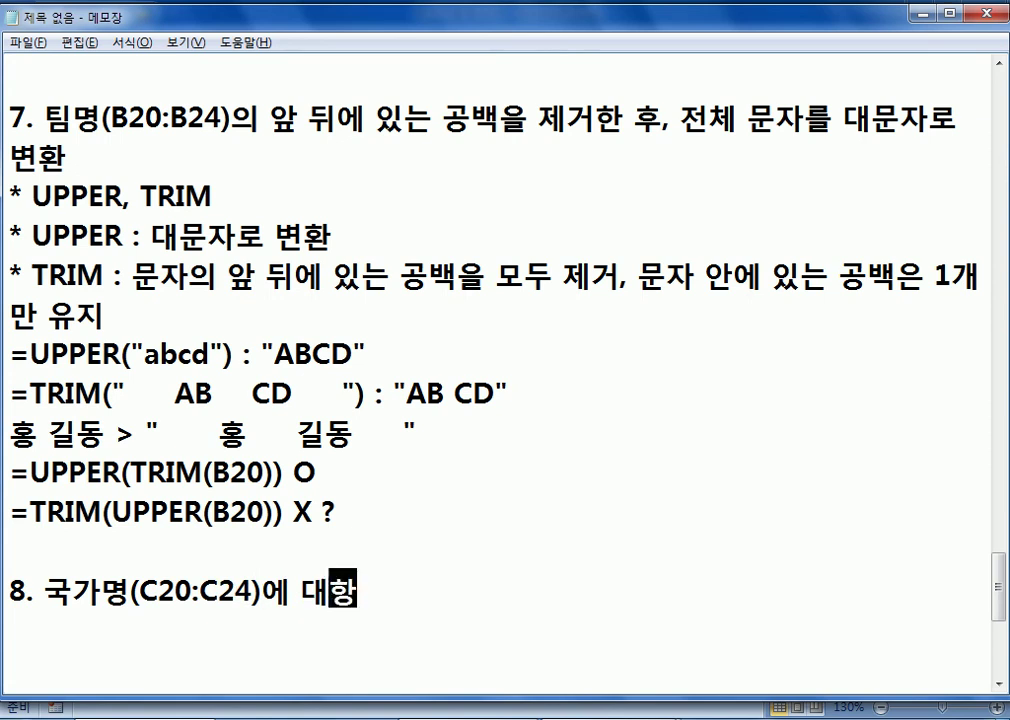
type("여 첫 문")
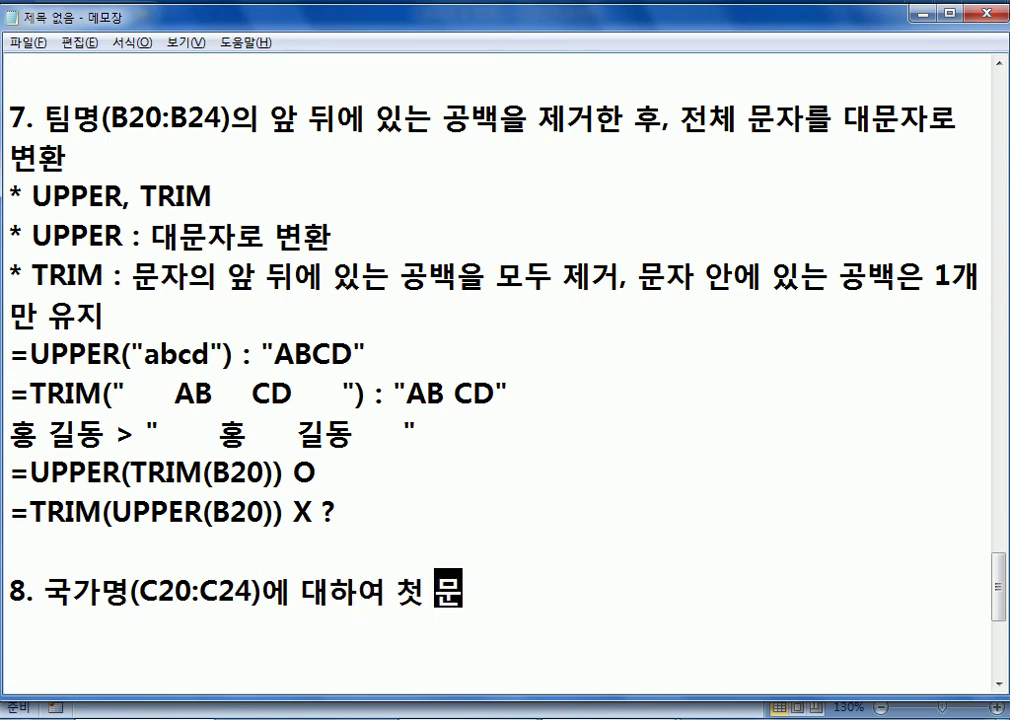
type("자를 대문")
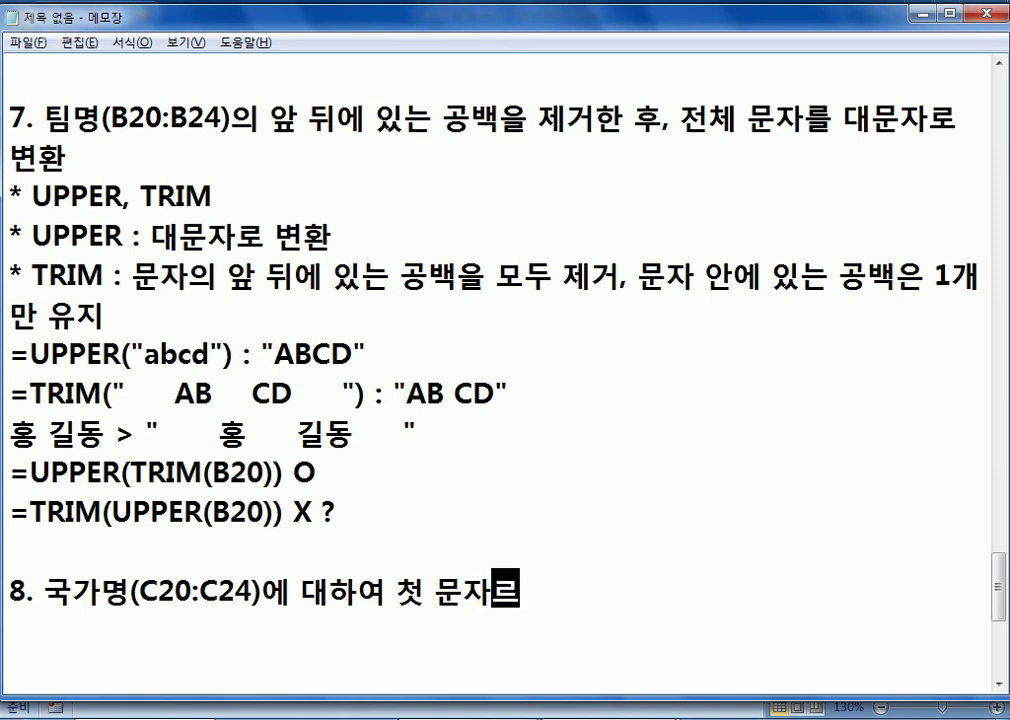
type("자로 변환")
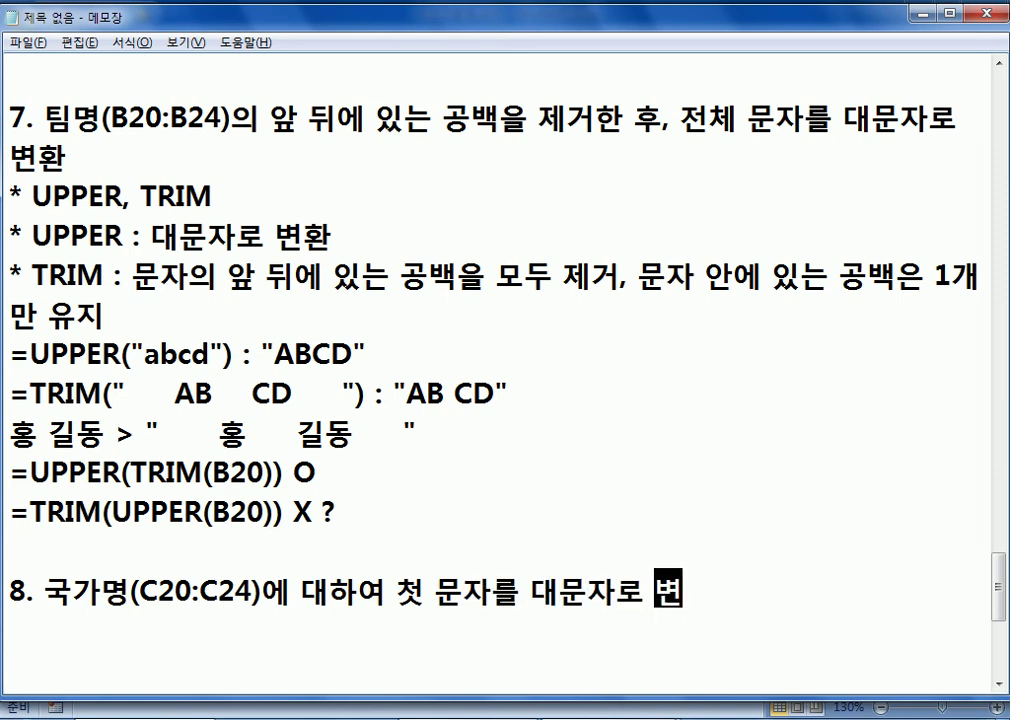
key("Return")
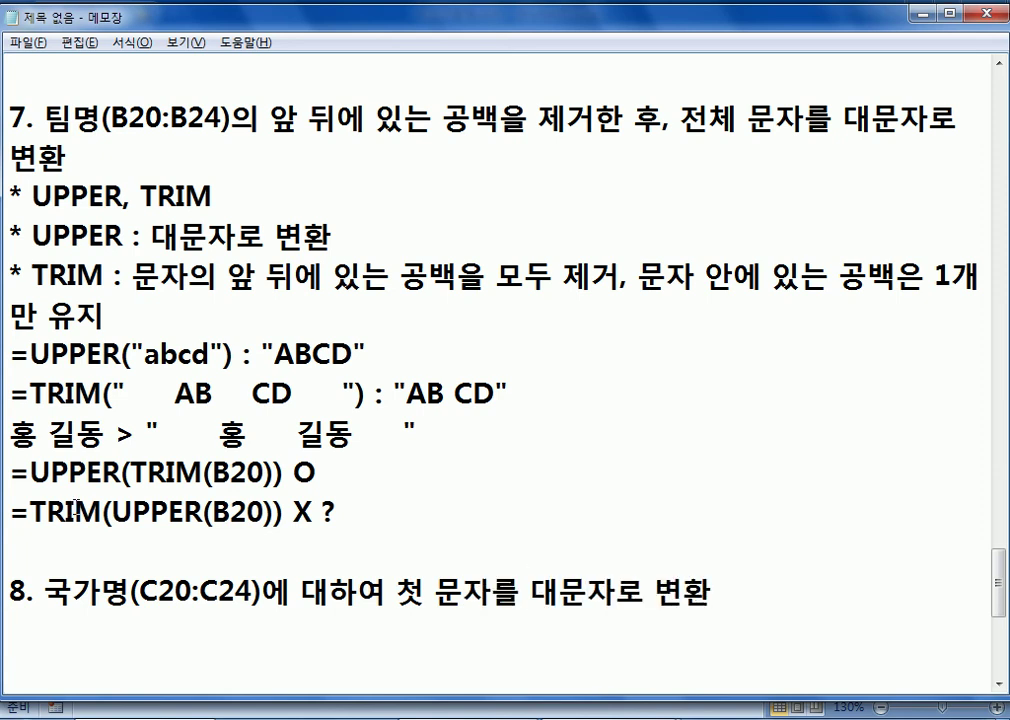
Add the bullet "* PROPER 함수" on the line below the item 8 heading
scroll(70, 510, "down", 2)
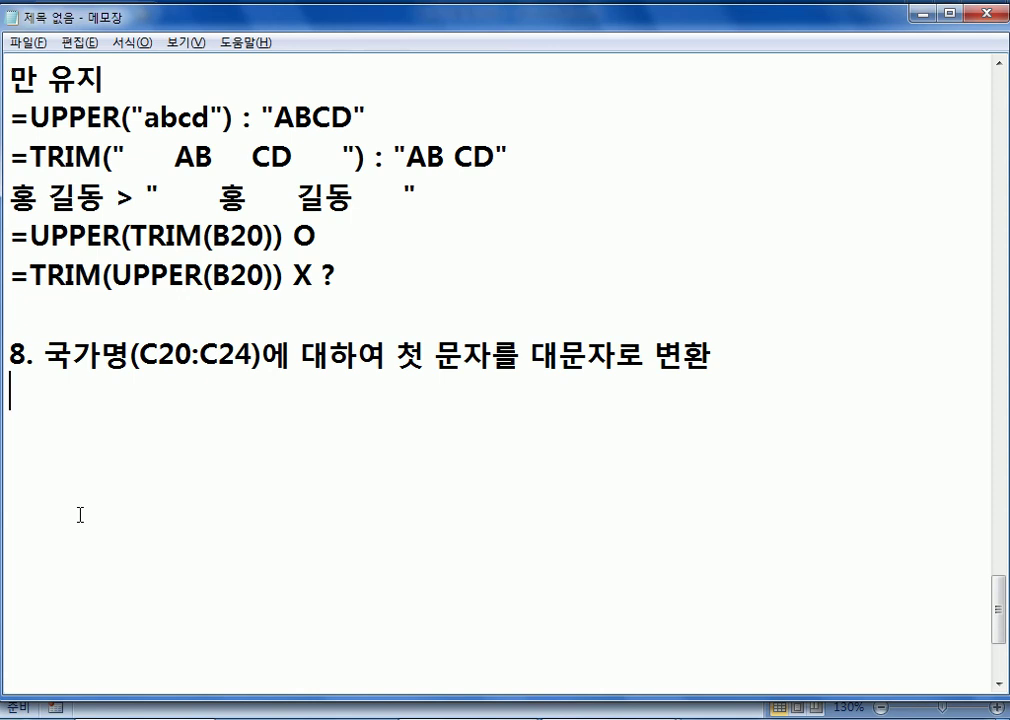
type("* PROPER")
type("GKA")
key("BackSpace")
key("BackSpace")
key("BackSpace")
key("Hangul")
type("함수")
key("Return")
Write the example formula =PROPER("i love you") below the PROPER bullet
type("=PRO")
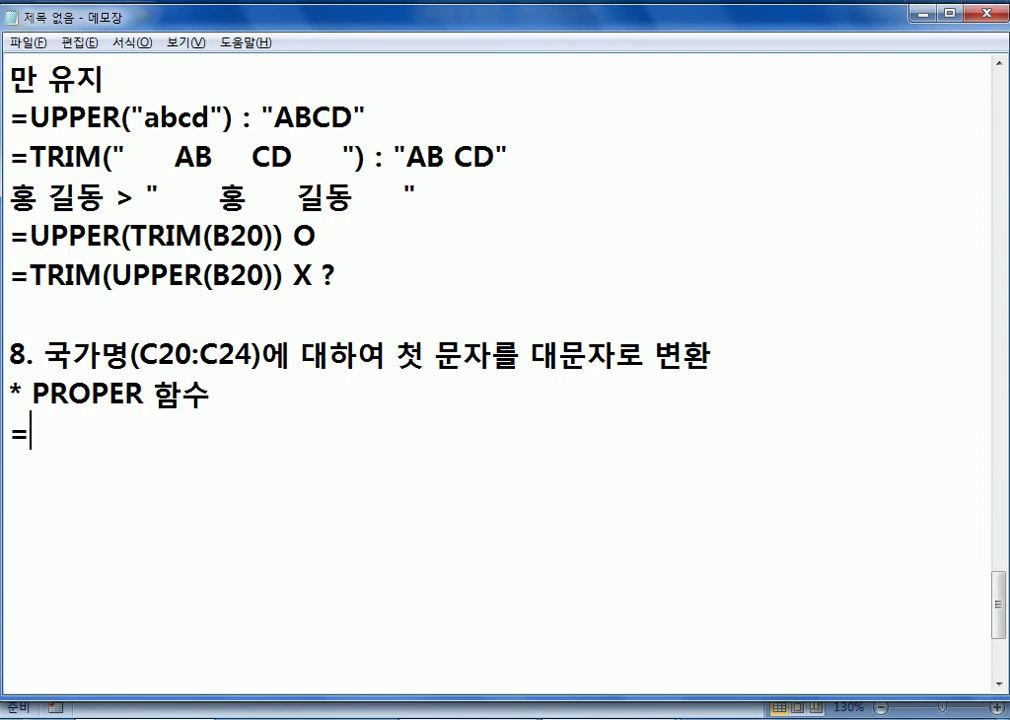
type("PER")
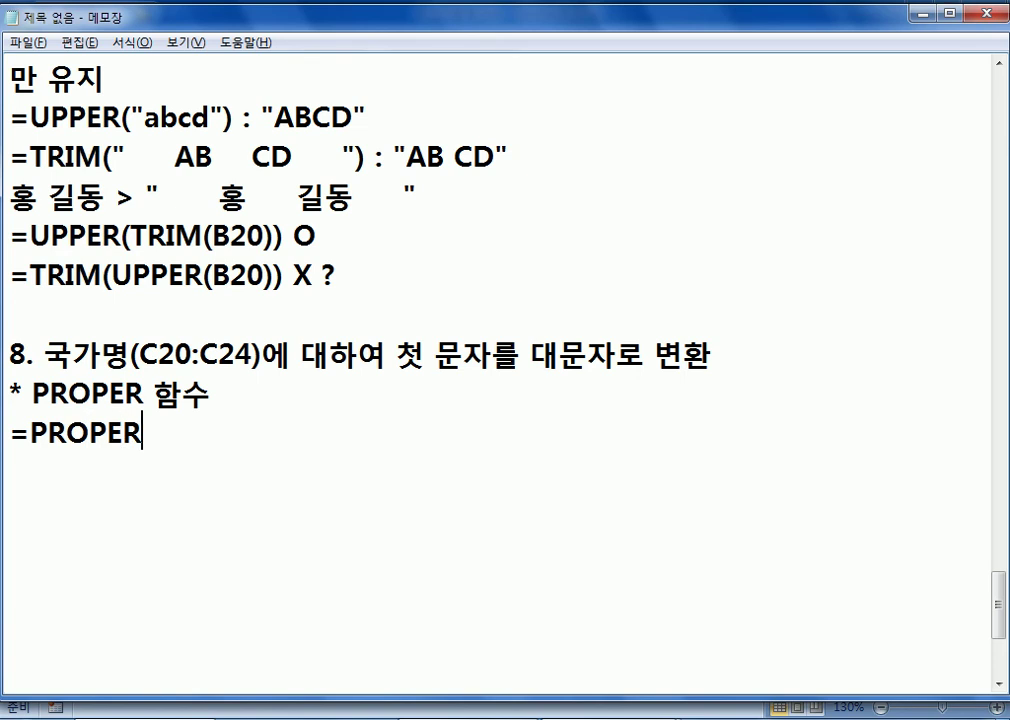
type("(\"i lov")
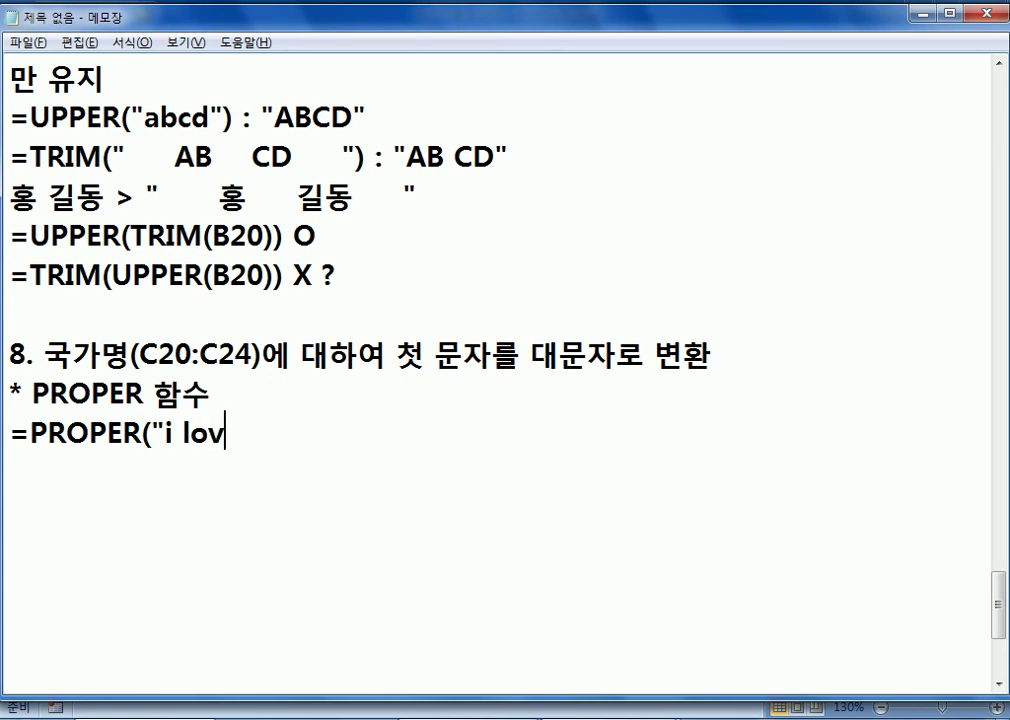
type("e you\"(")
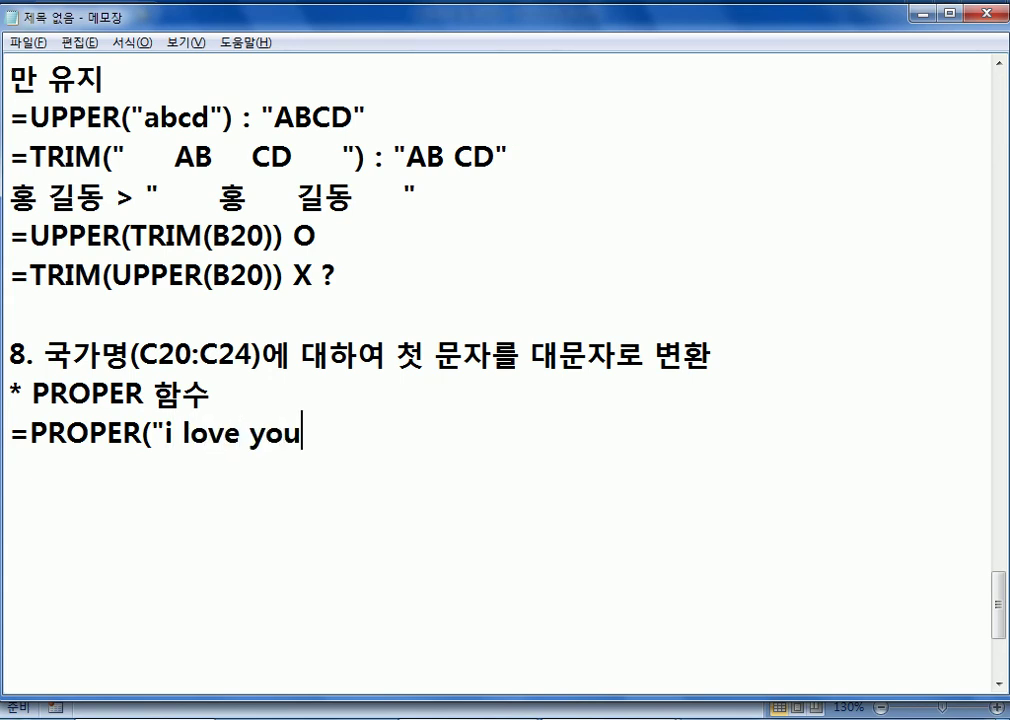
key("BackSpace")
type(") \"")
Append the example's result : "I Love You" after the PROPER formula
key("BackSpace")
type(": \"i")
key("BackSpace")
type("i LOI")
key("BackSpace")
key("BackSpace")
type("ove")
key("Left")
key("Left")
key("Left")
key("Left")
key("Left")
key("Left")
key("Left")
type("I")
key("Delete")
type("You\"")
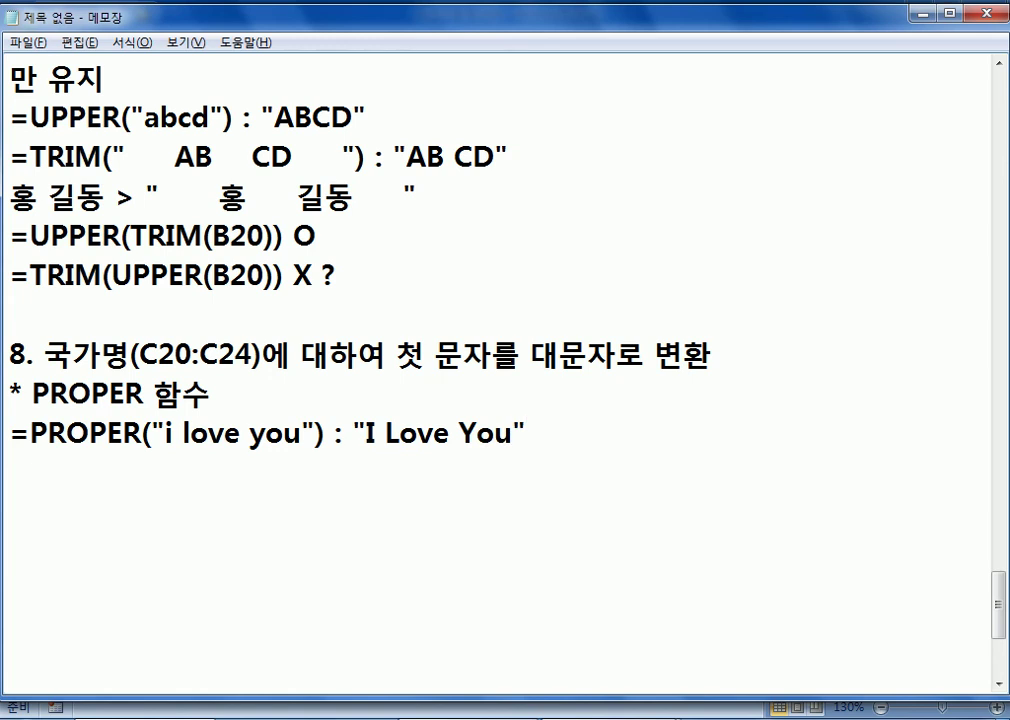
Examine the separate words and the space between them in the PROPER example to see where capitals apply
double_click(178, 436)
left_click_drag(301, 434, 250, 434)
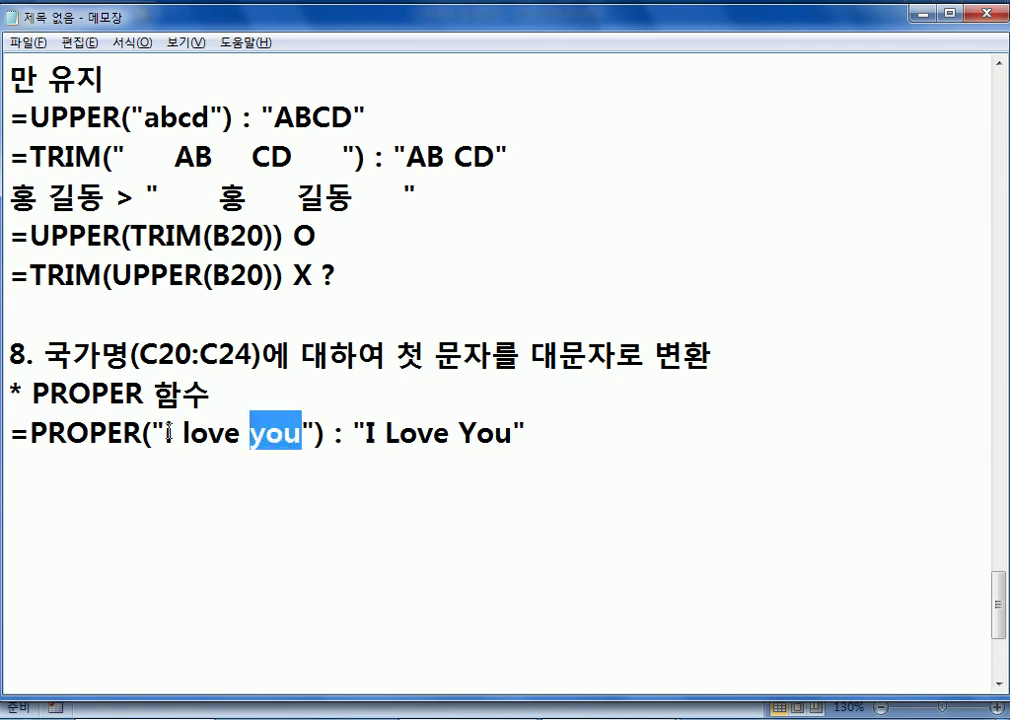
double_click(243, 437)
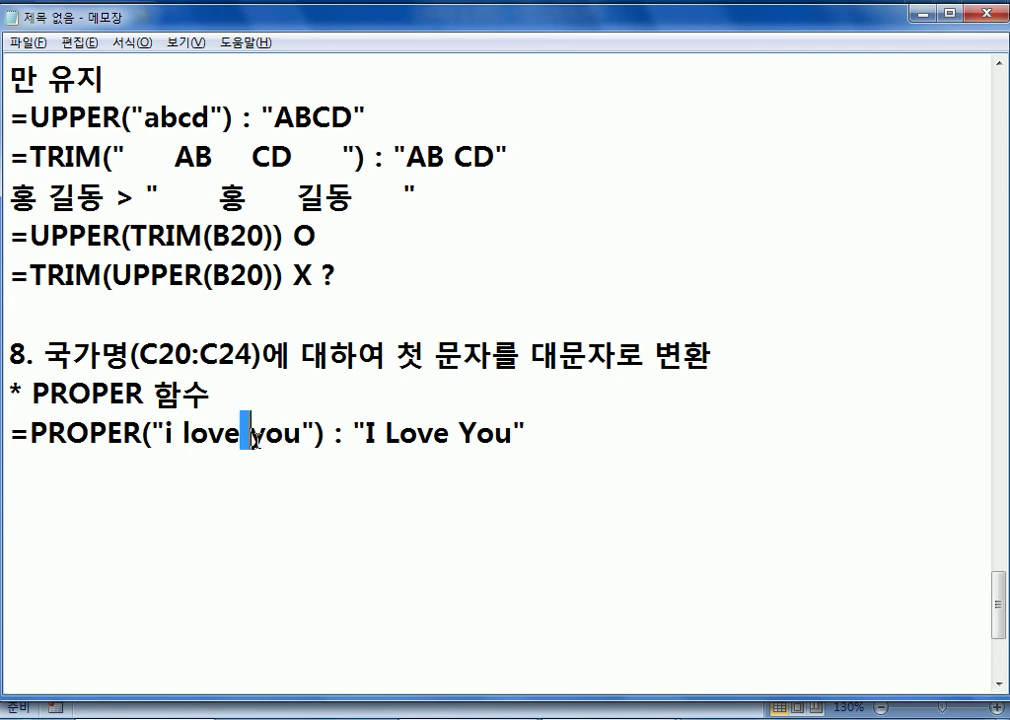
left_click(275, 490)
left_click(65, 466)
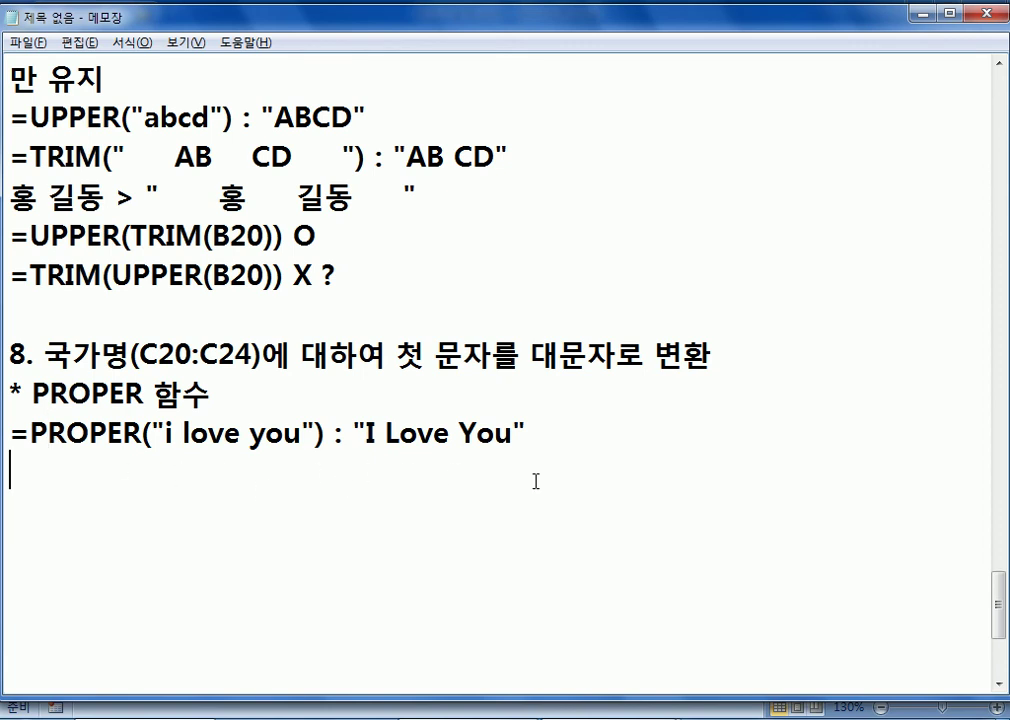
Switch to the Excel workbook and enter =PROPER(C20) in cell E20 under 국가2
key("alt+Tab")
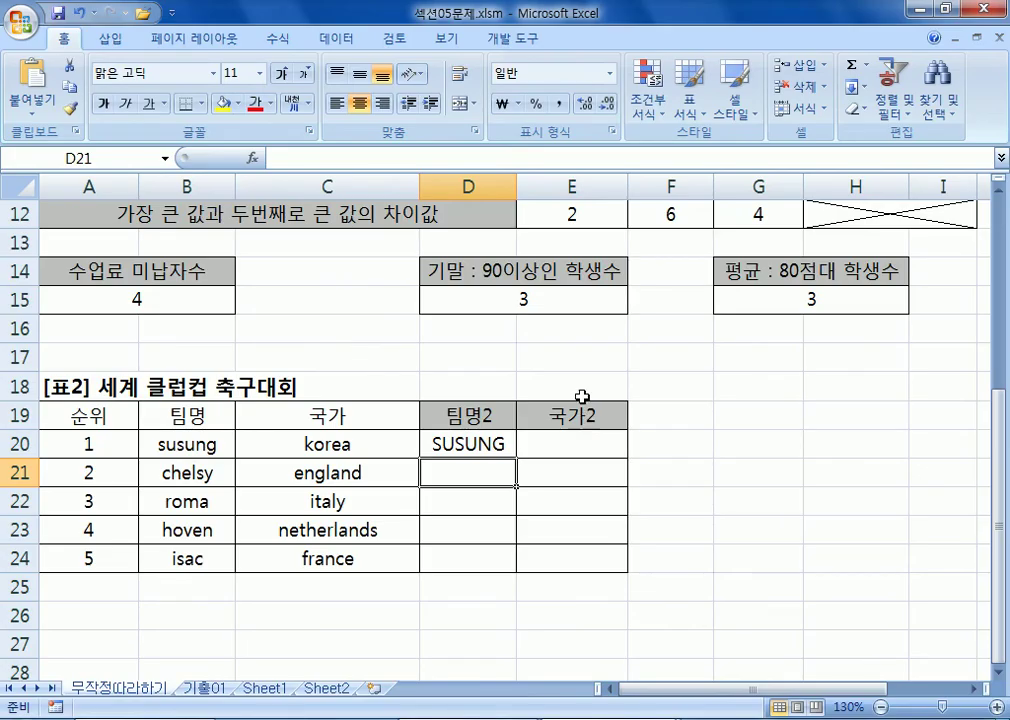
left_click(562, 450)
type("=po")
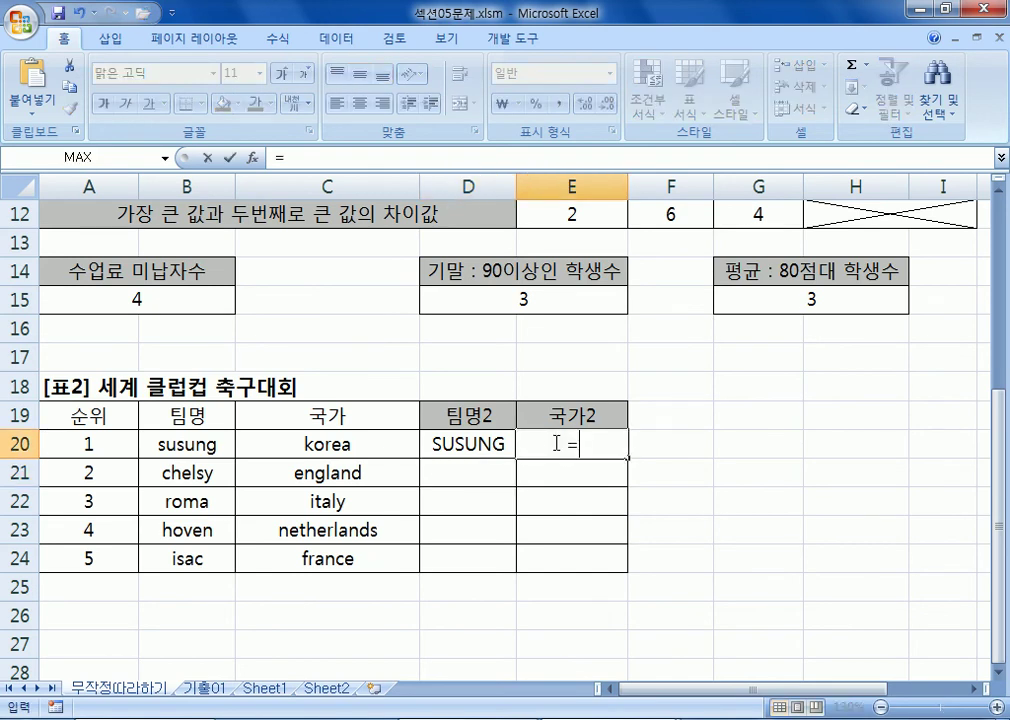
key("Down")
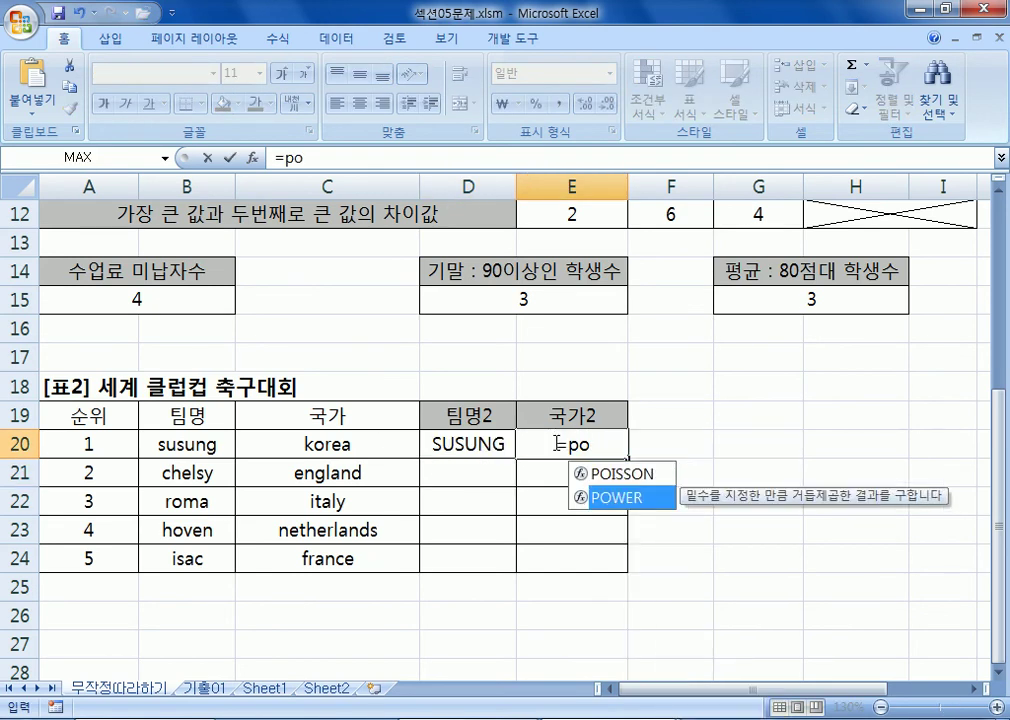
key("Up")
key("BackSpace")
type("rp")
key("BackSpace")
type("p")
key("BackSpace")
type("o")
key("Down")
key("Down")
key("Return")
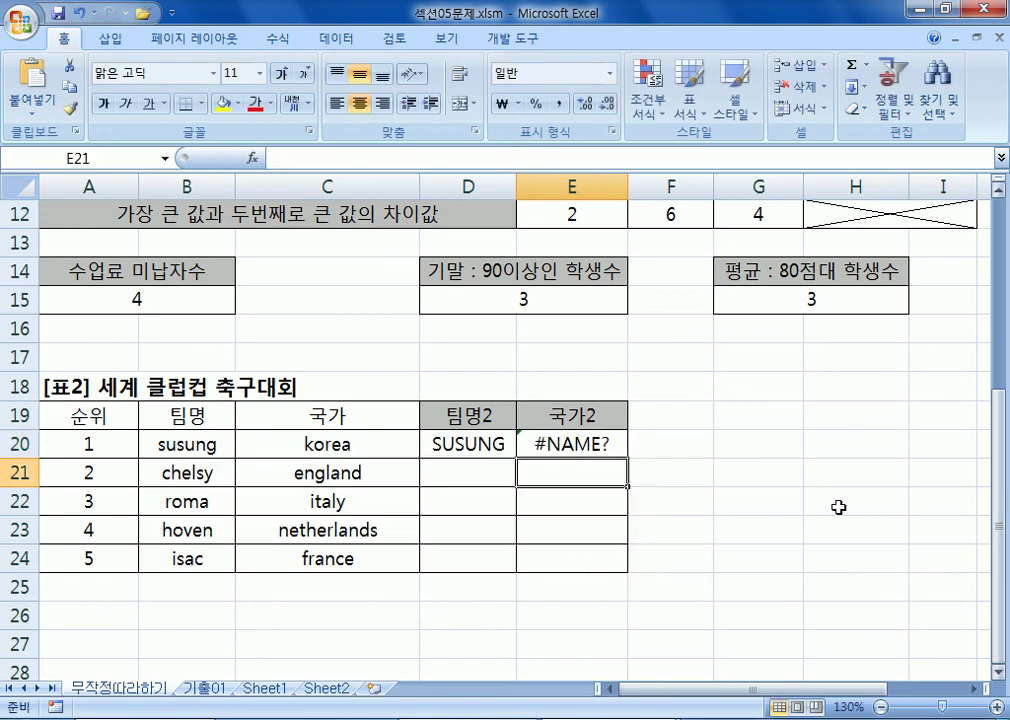
double_click(553, 443)
type("p")
key("Tab")
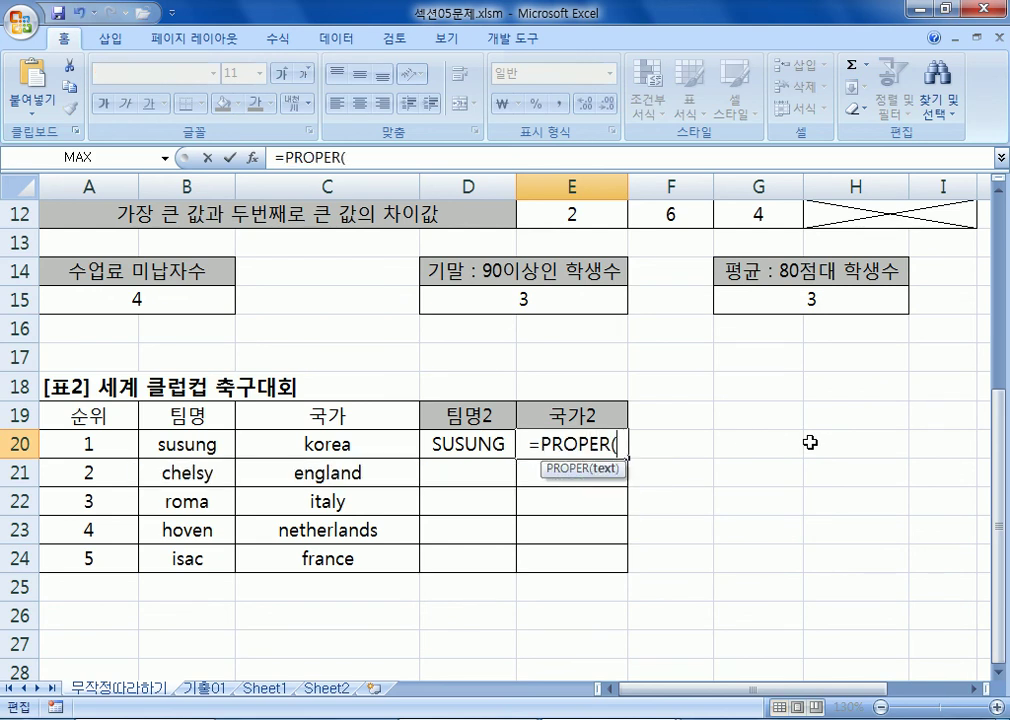
left_click(402, 451)
key("Return")
Demonstrate filling the D20:E20 formulas together down to row 24, undoing each fill
left_click_drag(466, 437, 613, 437)
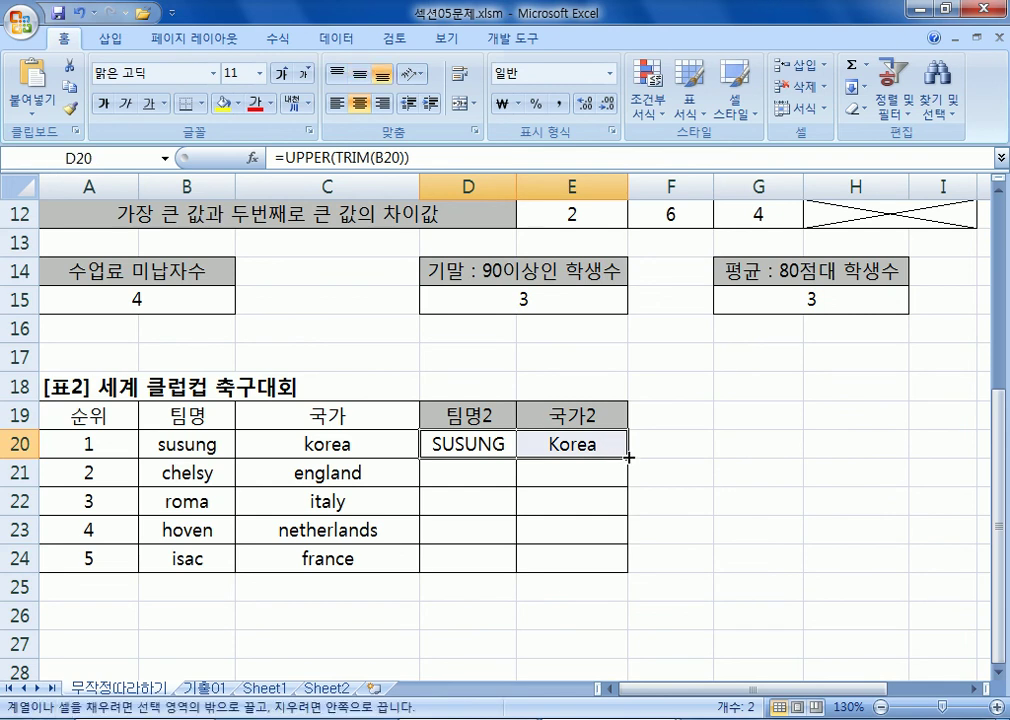
double_click(628, 457)
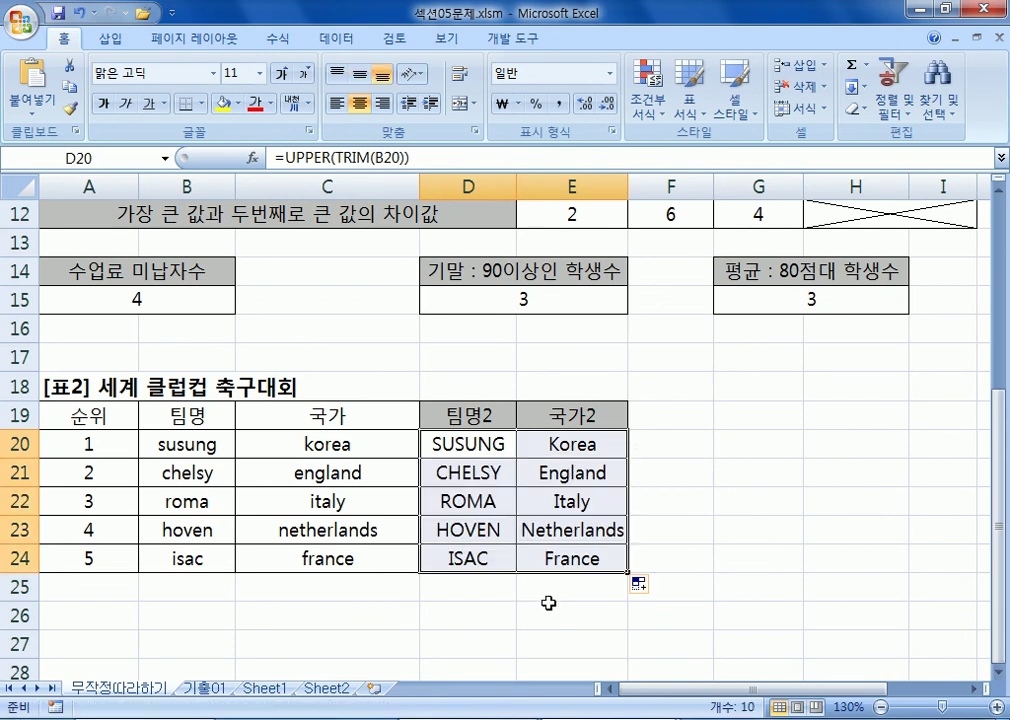
key("ctrl+z")
left_click_drag(472, 446, 582, 442)
left_click(500, 449)
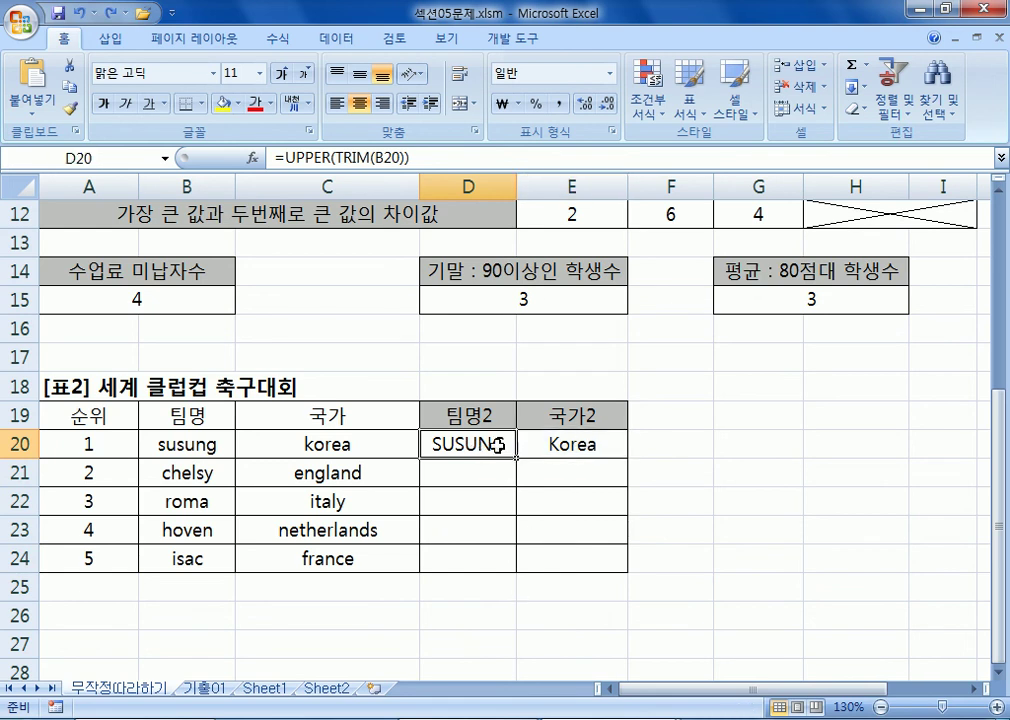
left_click_drag(512, 445, 633, 571)
key("ctrl+z")
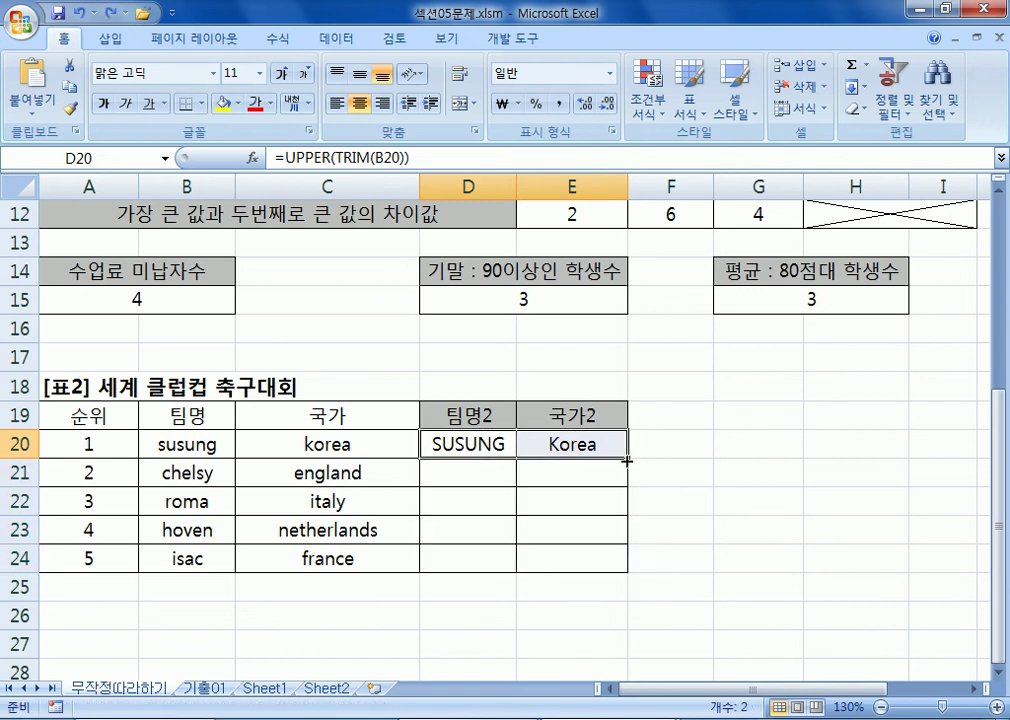
double_click(627, 460)
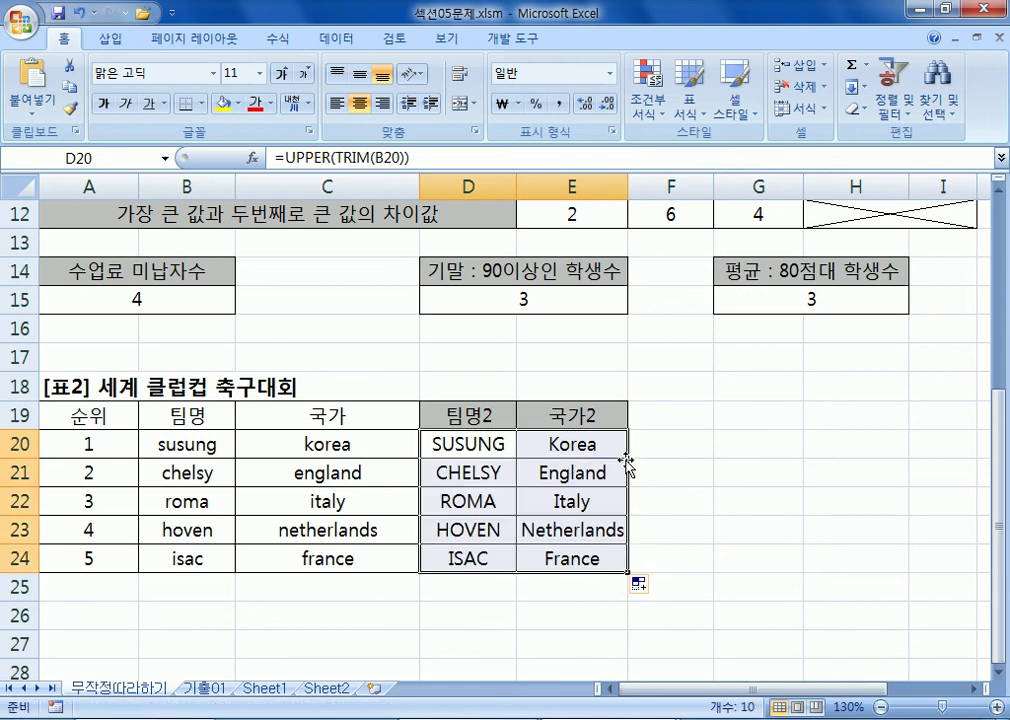
key("ctrl+z")
Examine the 평균 and 순위 columns from row 4 to row 12, including the merged crossed-out cell H12
scroll(641, 466, "up", 3)
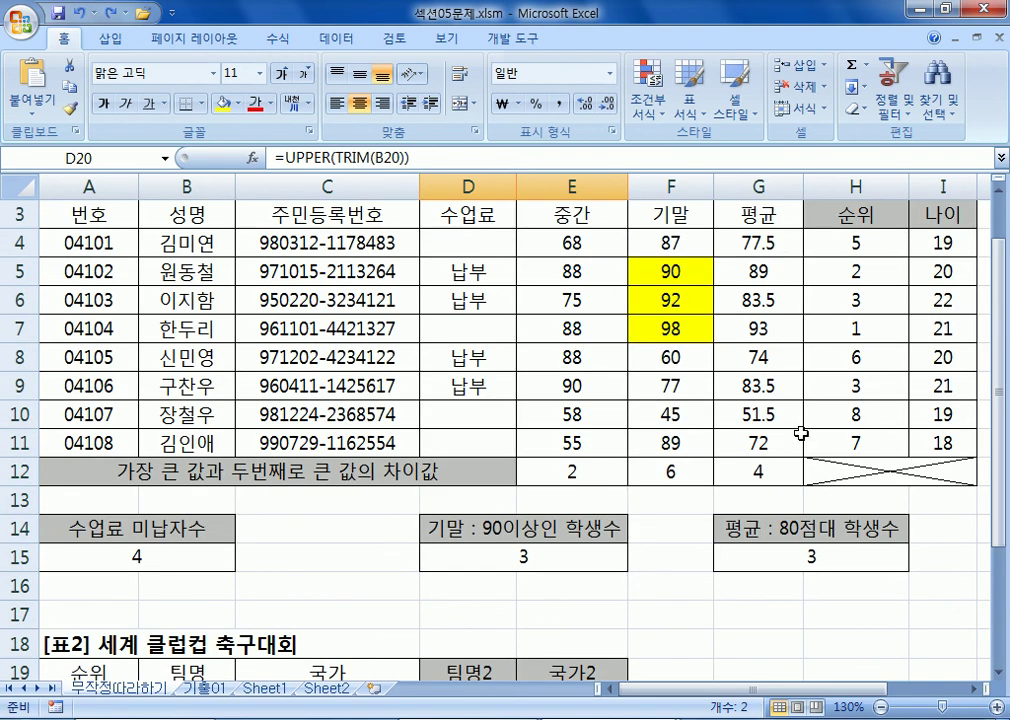
left_click(900, 239)
left_click(833, 476)
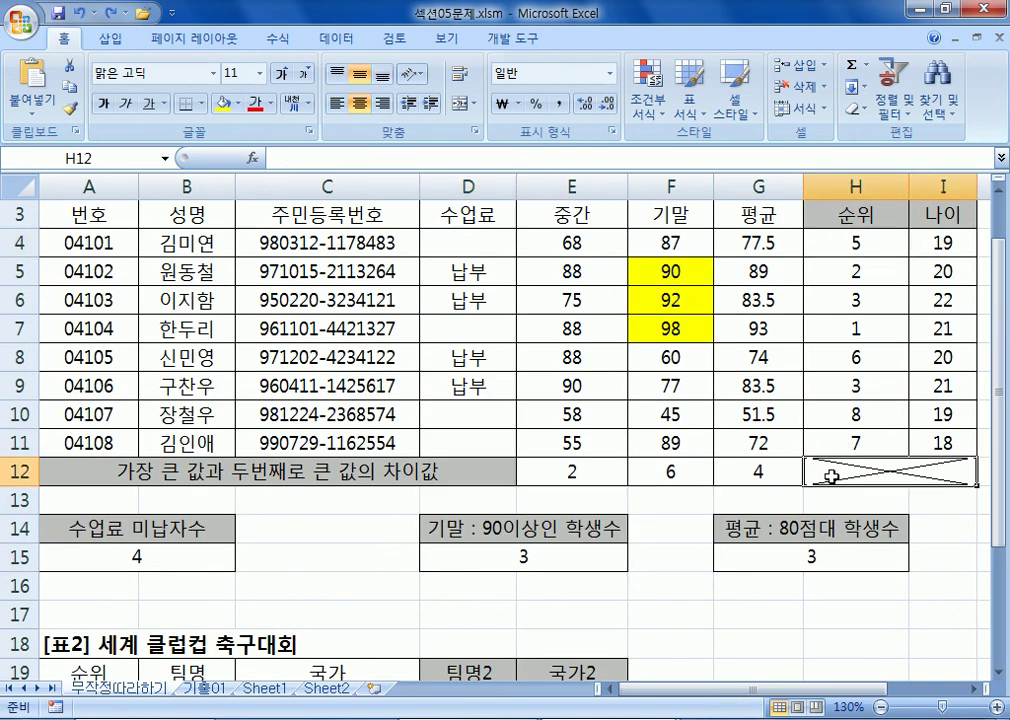
left_click_drag(755, 243, 739, 474)
left_click_drag(840, 243, 850, 462)
left_click(850, 466)
left_click(848, 448)
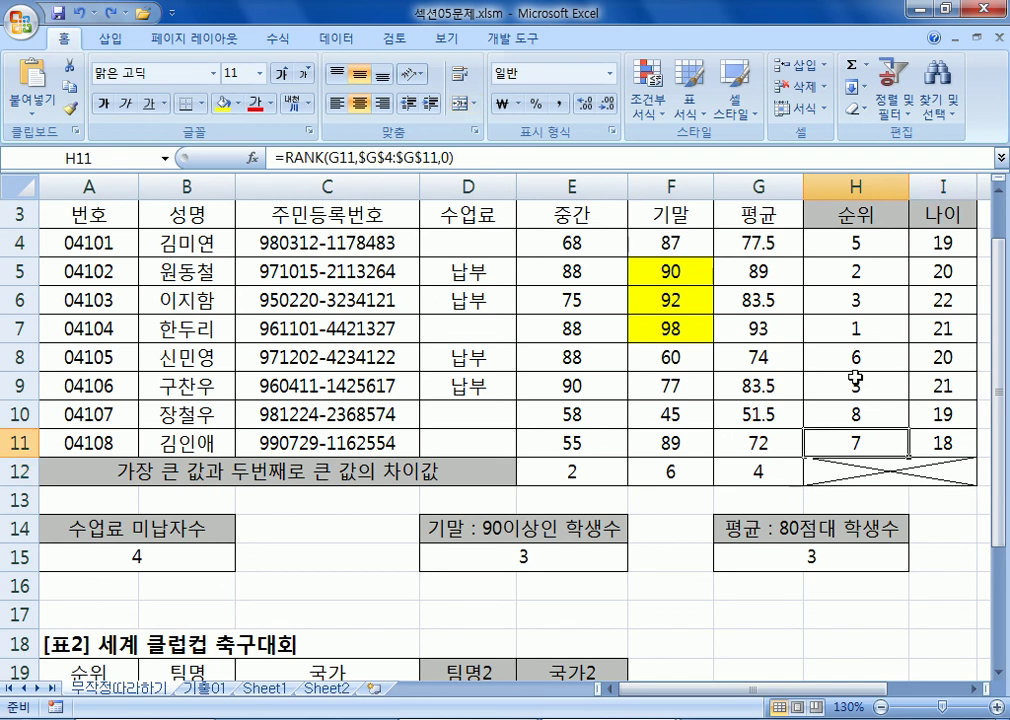
left_click(892, 470)
Fill H4's RANK formula down to H11, and clear H5:H11 to leave only the formula in H4
left_click(865, 243)
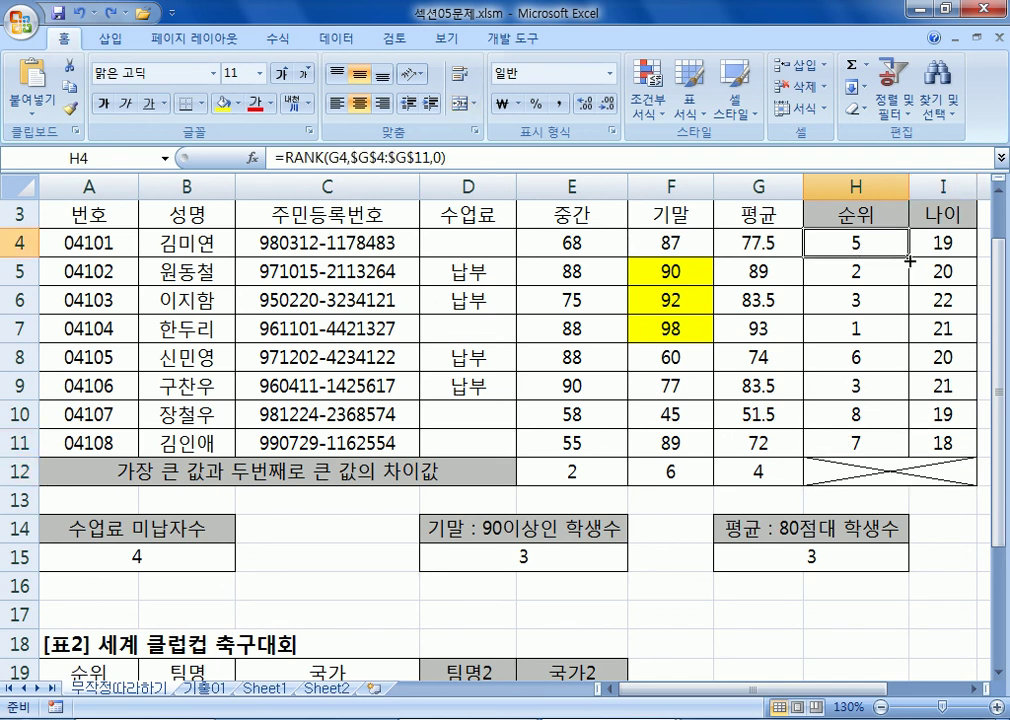
double_click(910, 261)
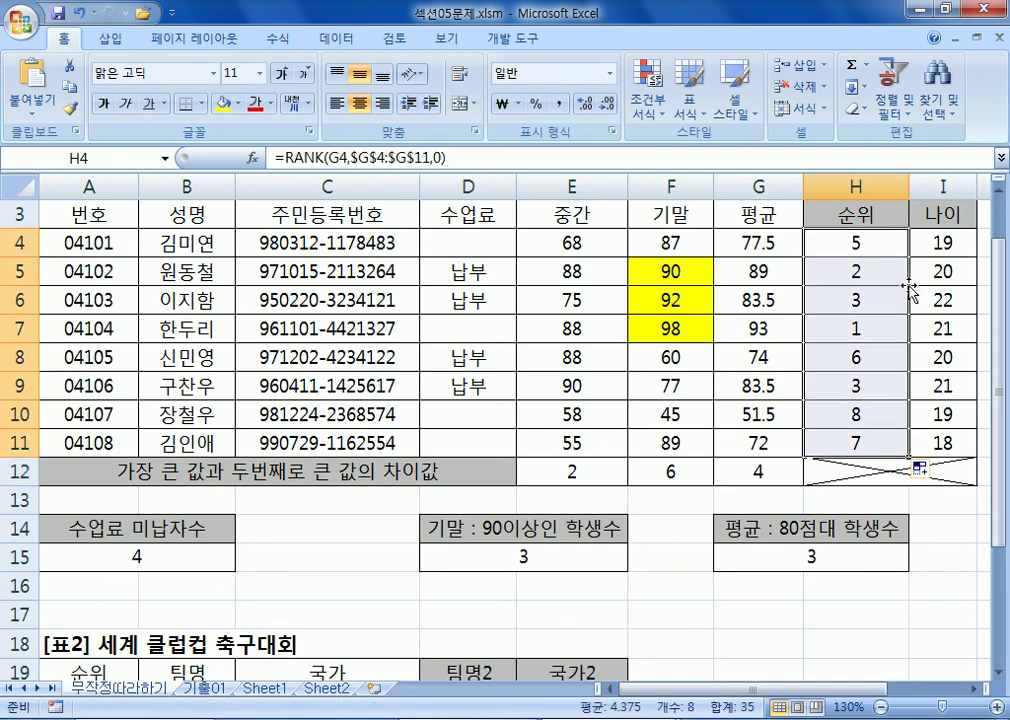
left_click(900, 284)
left_click_drag(900, 287, 877, 435)
key("Delete")
left_click(823, 240)
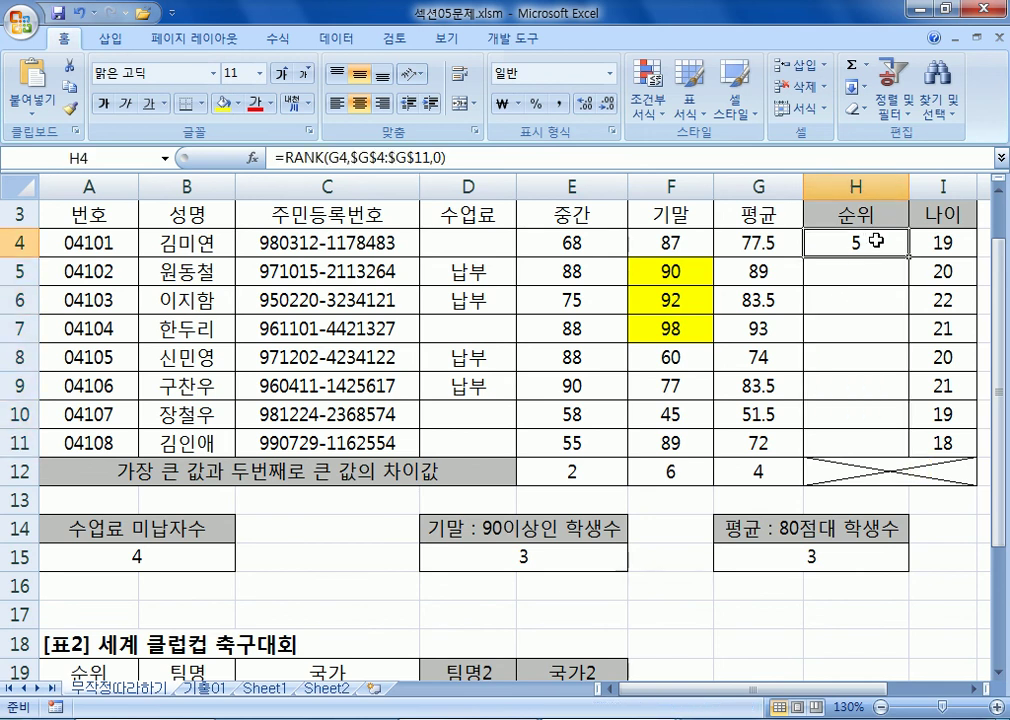
Try to fill H4's RANK formula into merged row 12, and fill it down only to H11 instead
left_click_drag(902, 255, 870, 470)
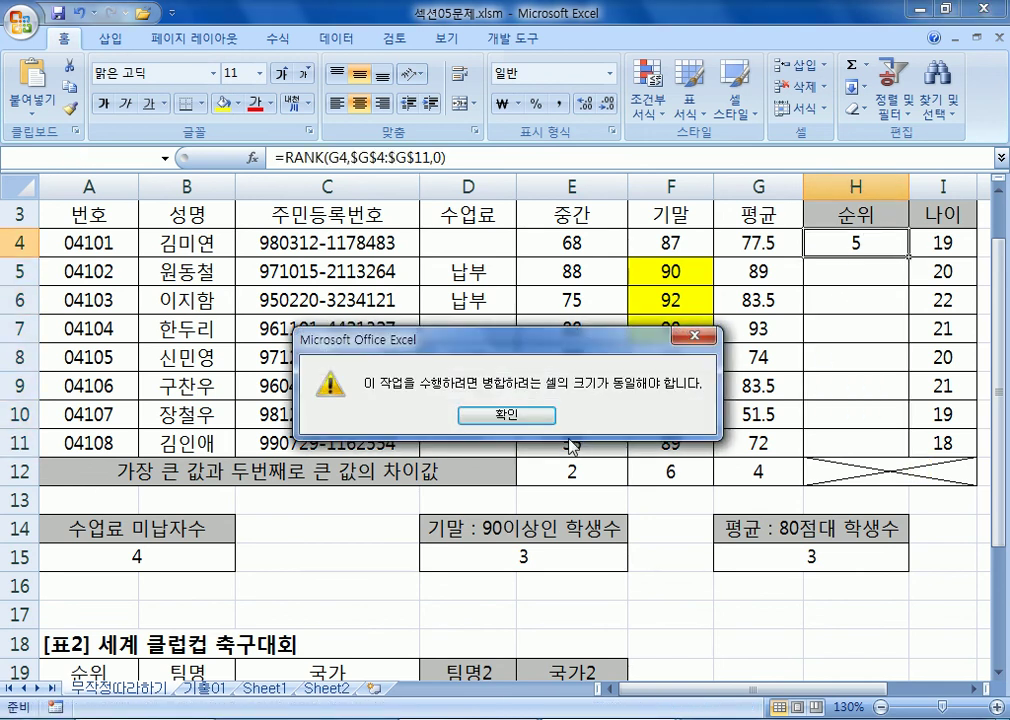
left_click(490, 412)
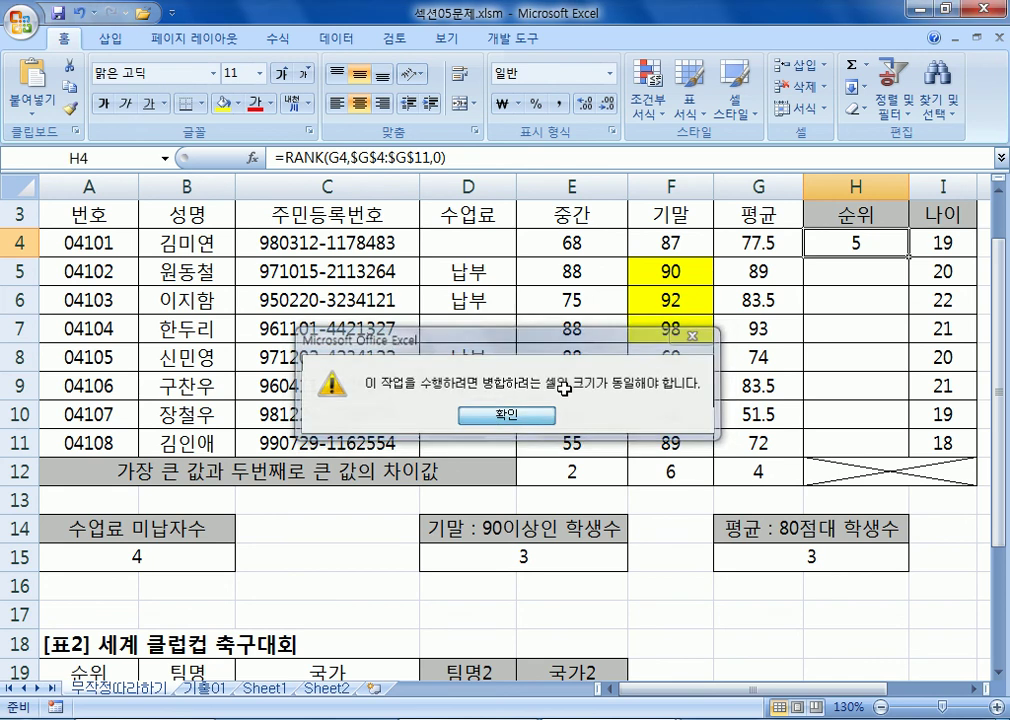
left_click_drag(908, 258, 897, 449)
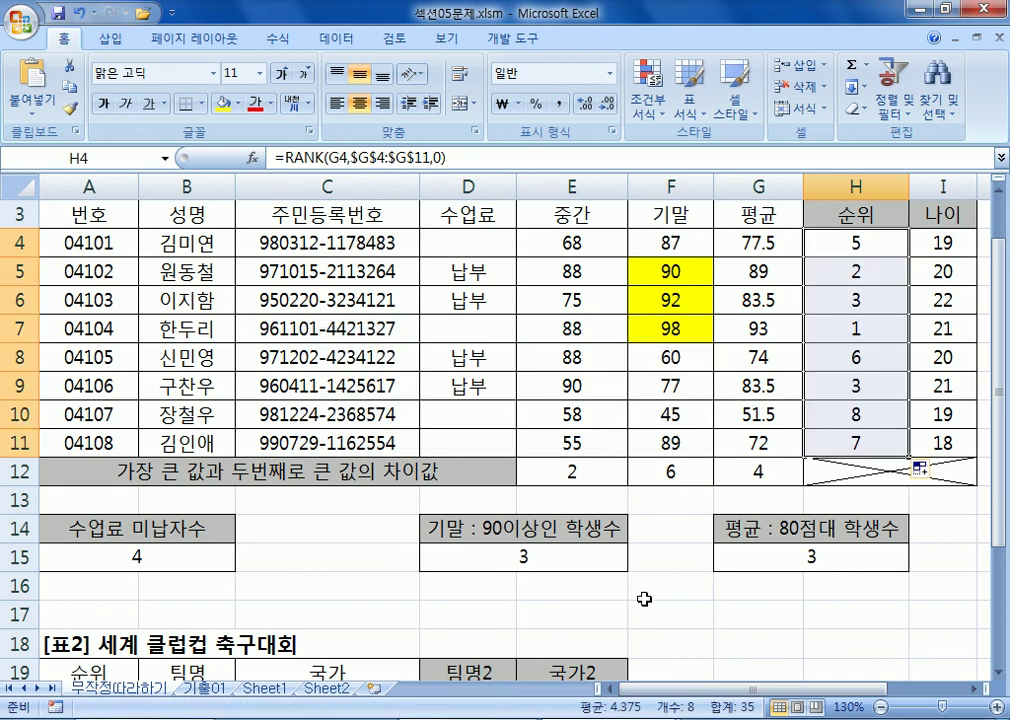
Fill the 팀명2 and 국가2 formulas in D20:E20 down together to row 24 of 표2
scroll(650, 578, "down", 2)
scroll(450, 570, "down", 1)
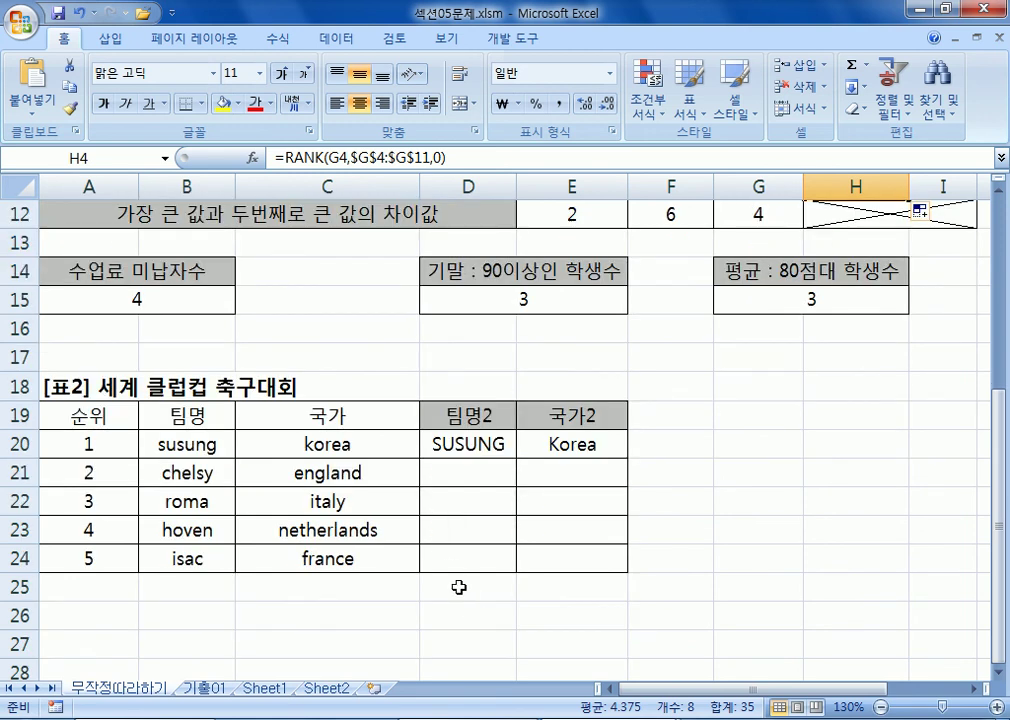
left_click_drag(385, 585, 577, 637)
left_click_drag(468, 444, 565, 444)
double_click(630, 458)
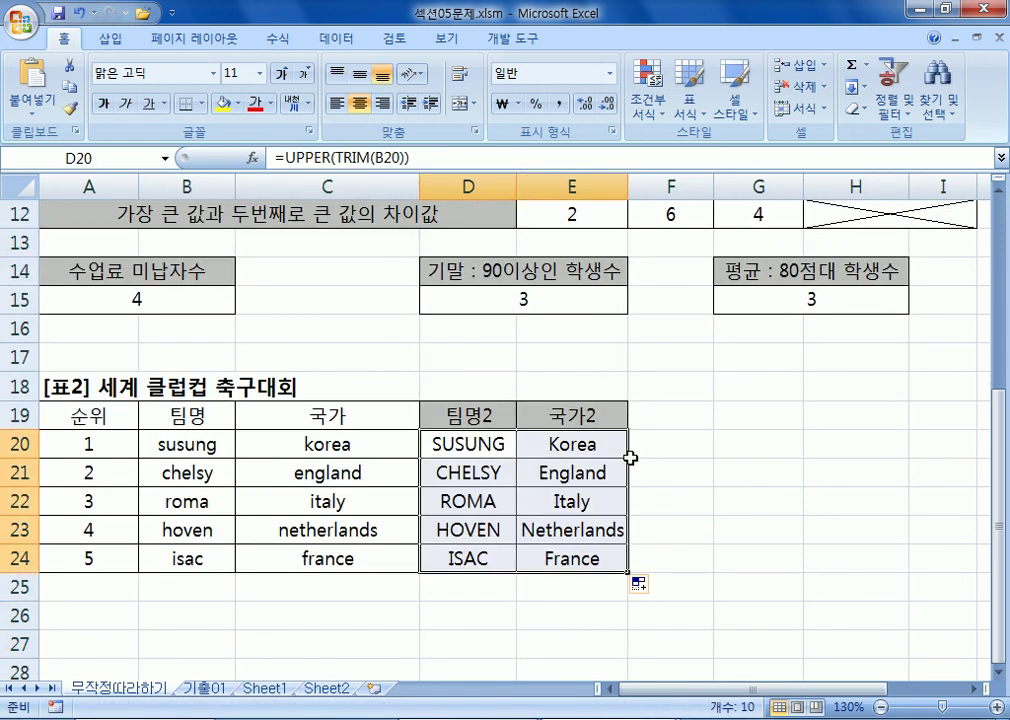
left_click(538, 349)
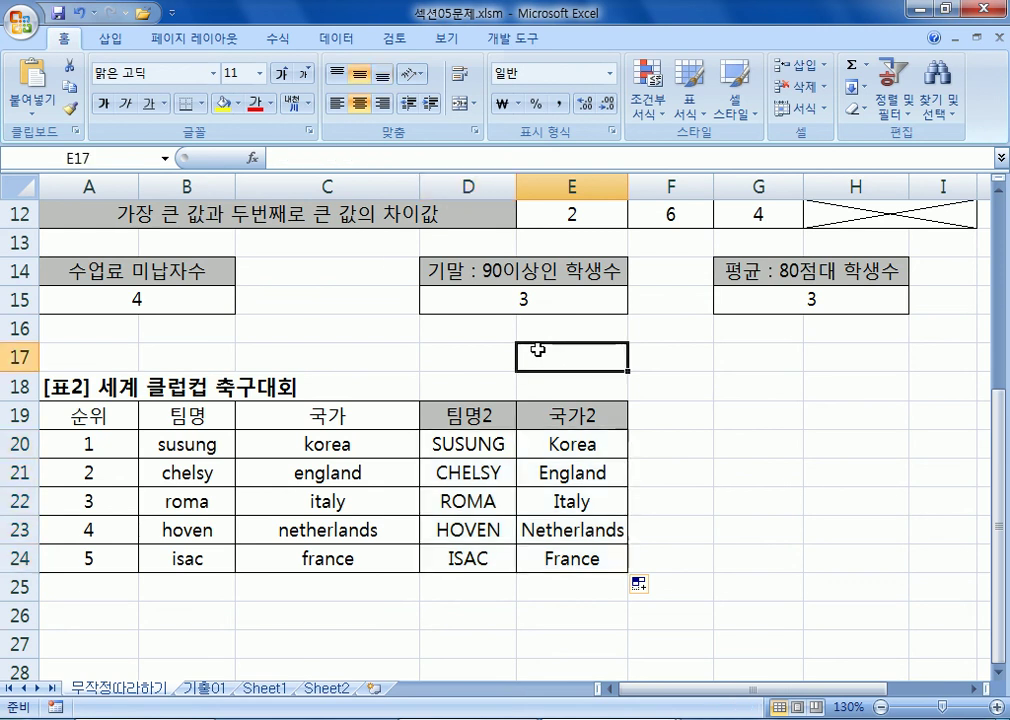
Open the 기출01 sheet, collapse the ribbon, and set the zoom to 130% from cell A1
key("ctrl+Home")
key("ctrl+Page_Down")
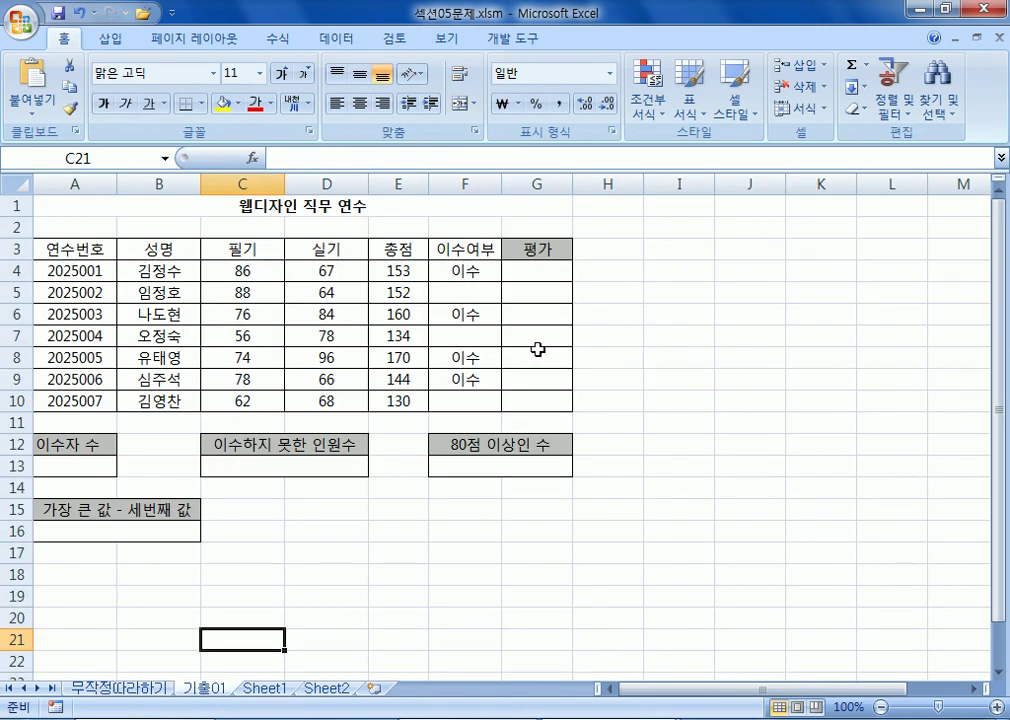
scroll(20, 25, "up", 3, "ctrl")
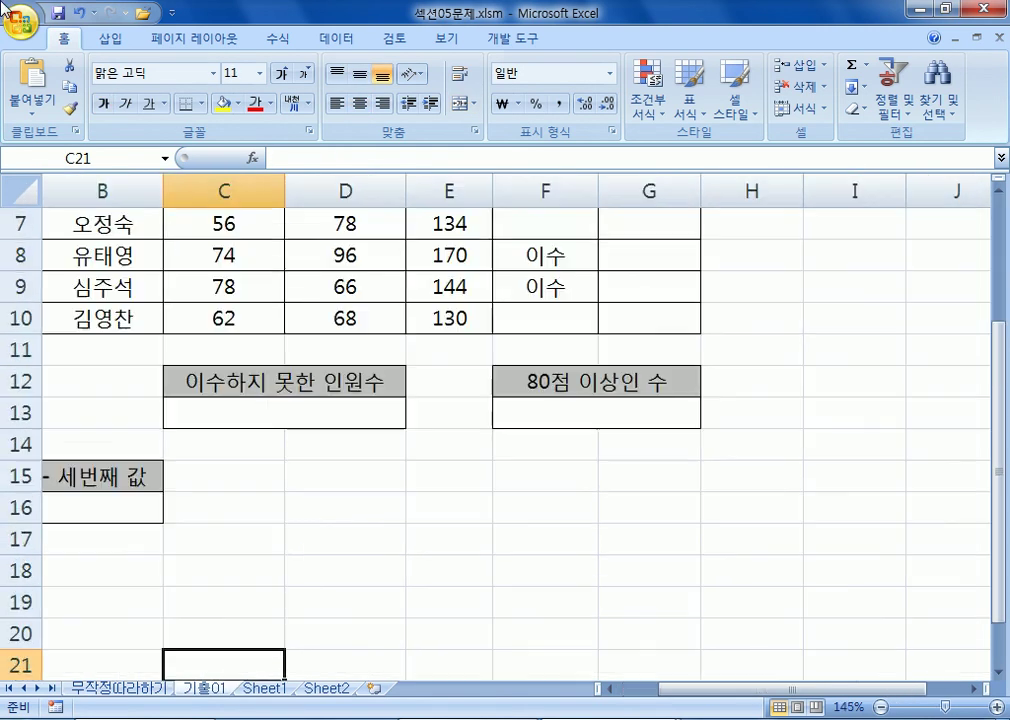
double_click(63, 40)
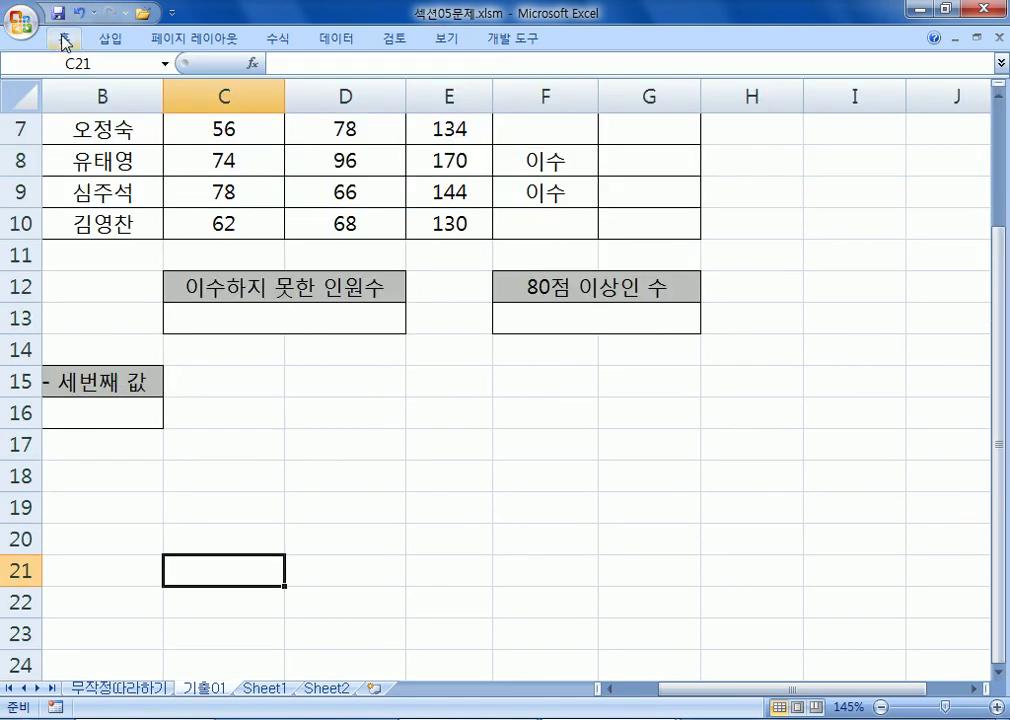
key("ctrl+Home")
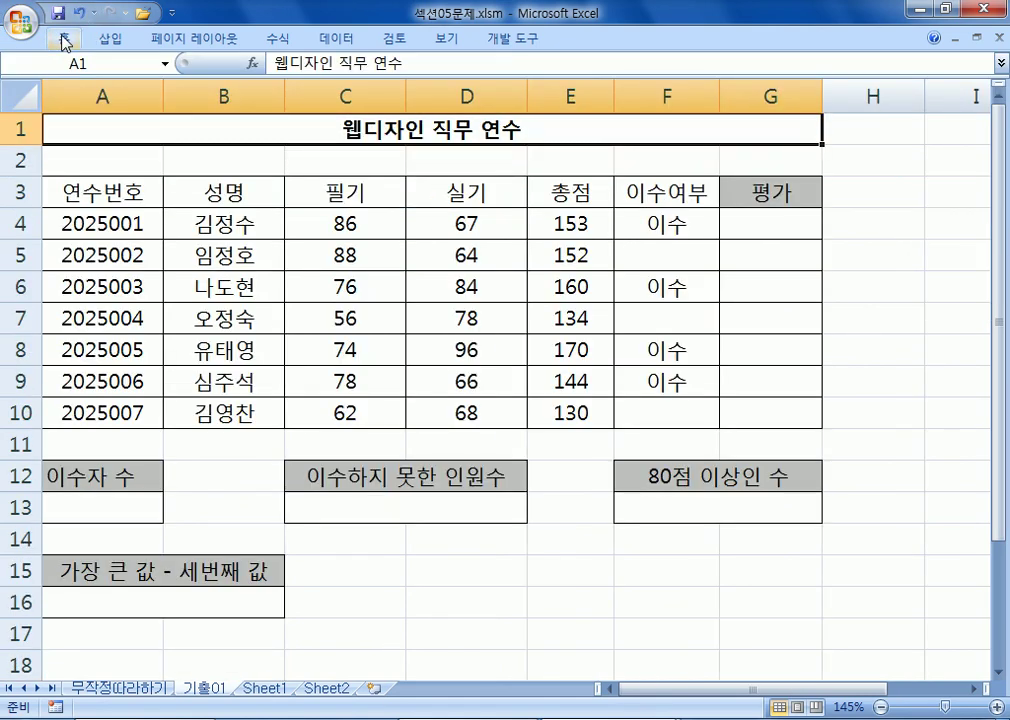
scroll(65, 40, "down", 1, "ctrl")
scroll(65, 40, "down", 1, "ctrl")
scroll(66, 41, "up", 1, "ctrl")
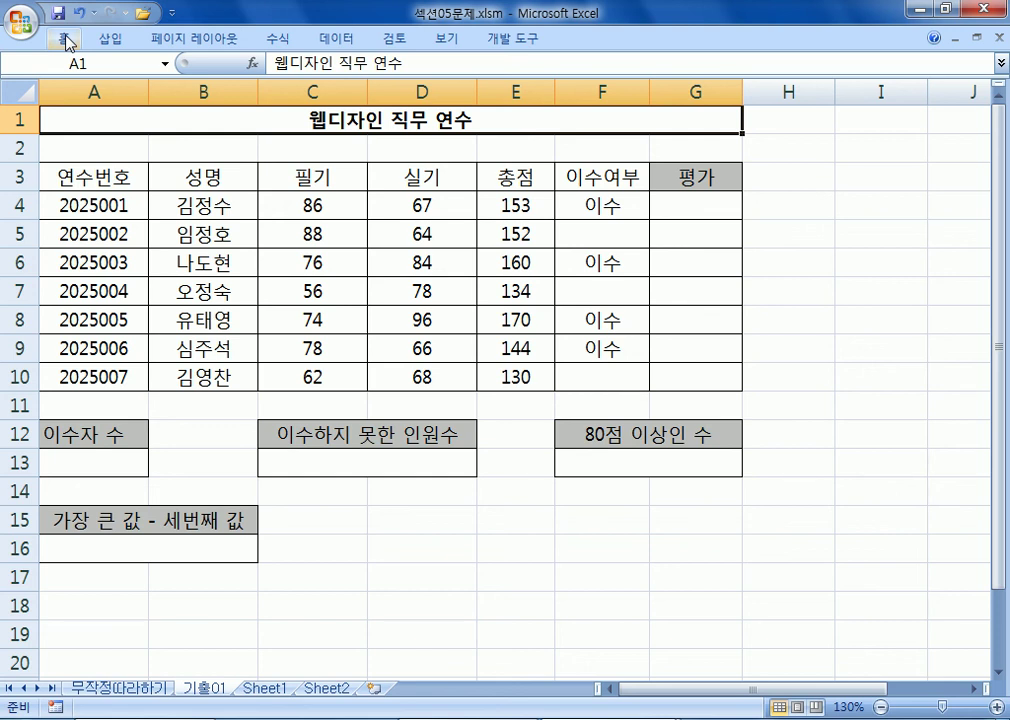
Start a RANK formula in G4 under 평가 that ranks E4 within the absolute range $E$4:$E$10
left_click(516, 208)
left_click(722, 210)
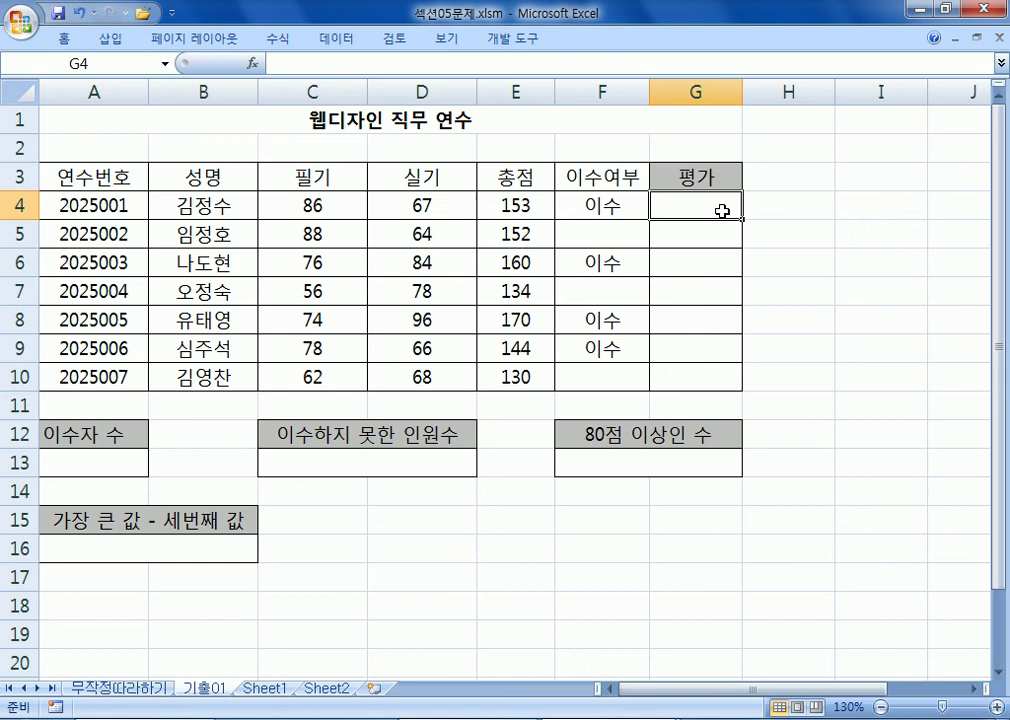
type("=R")
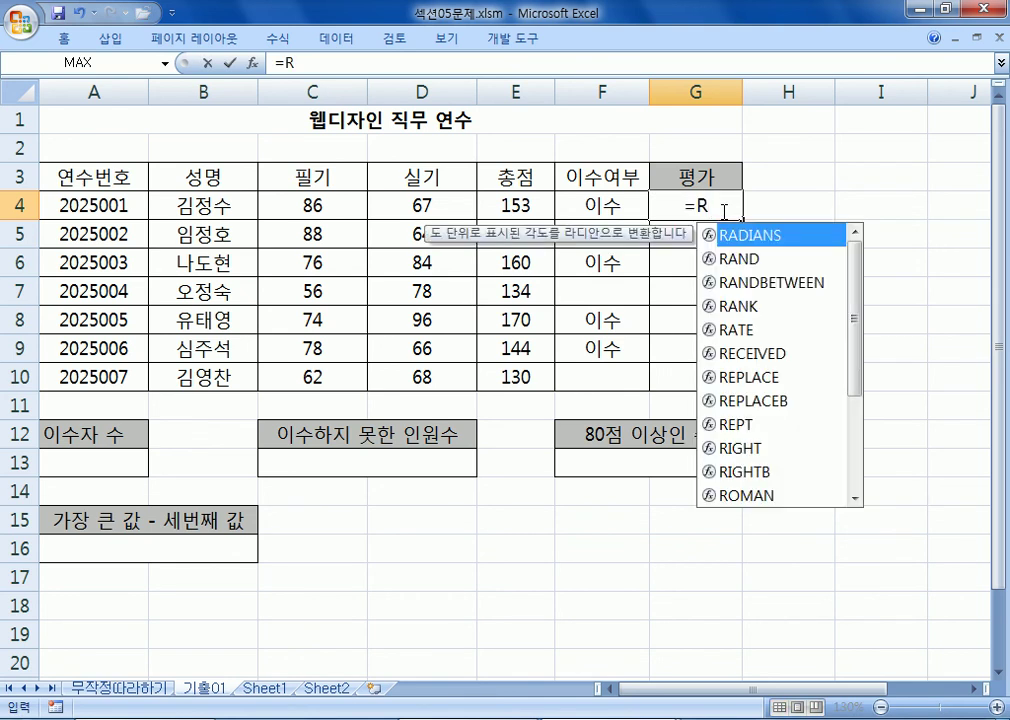
type("ANK")
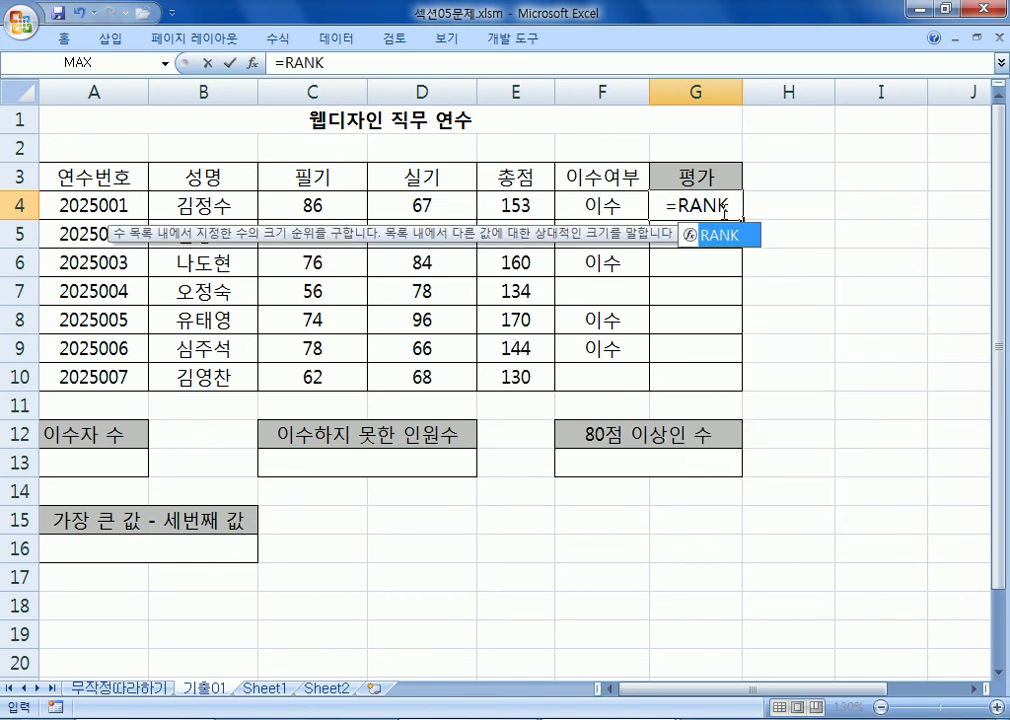
type("(")
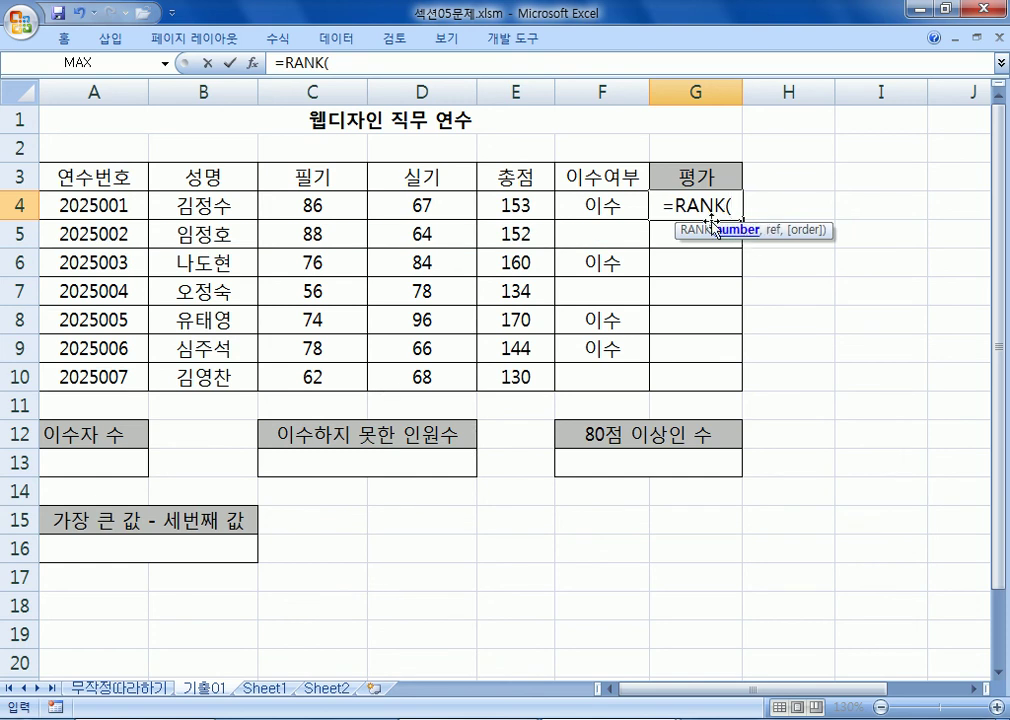
left_click(525, 200)
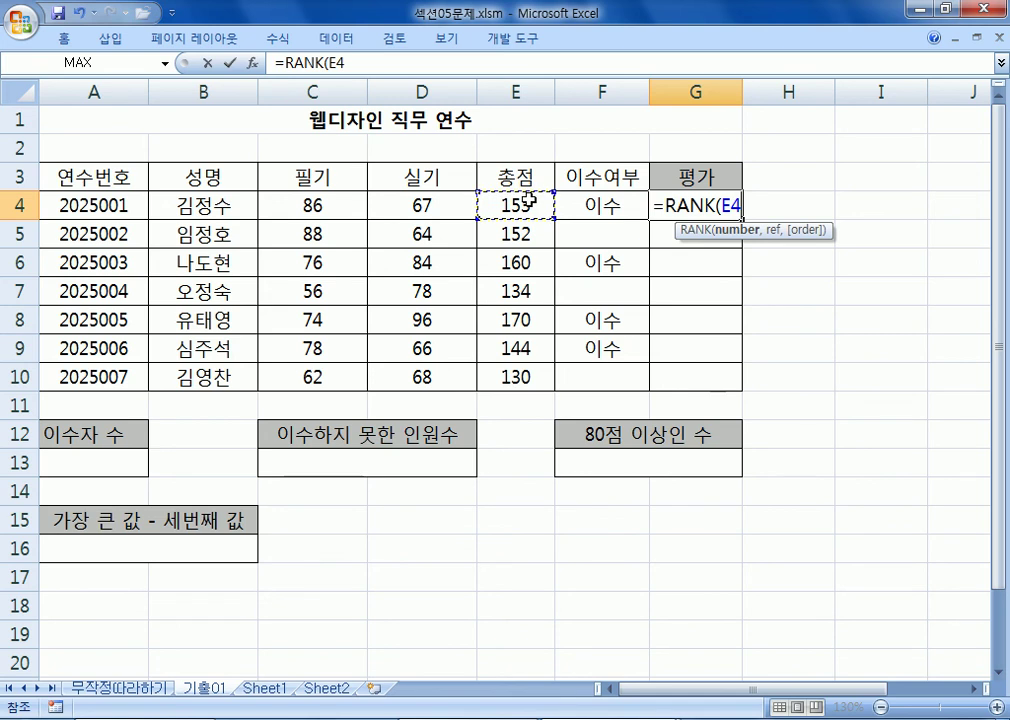
type(",")
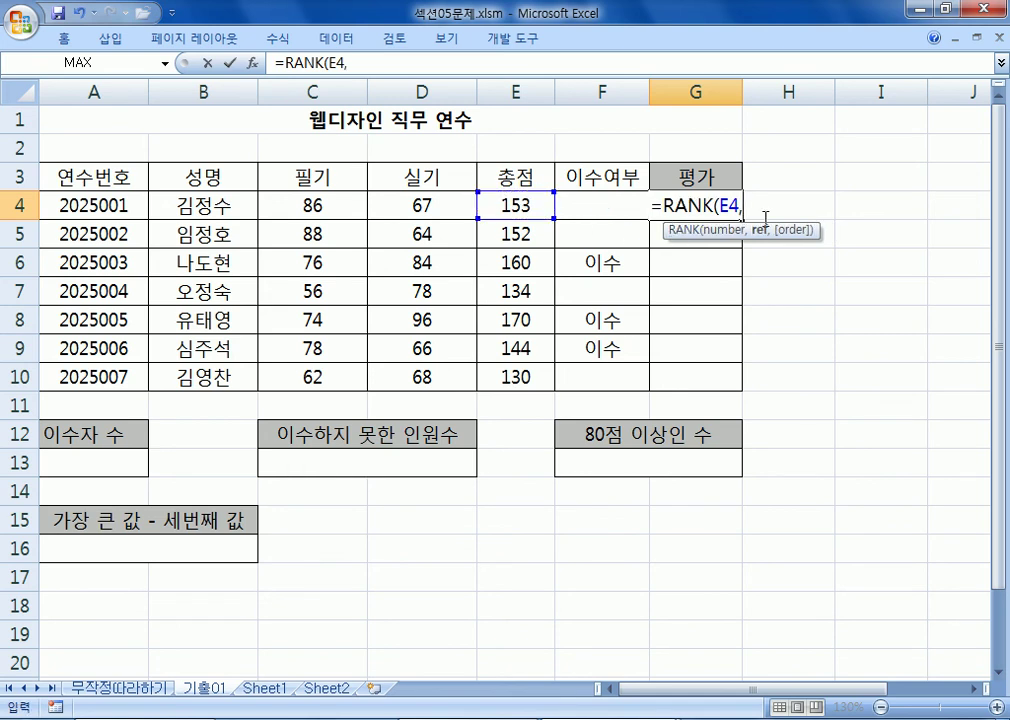
left_click_drag(507, 201, 500, 378)
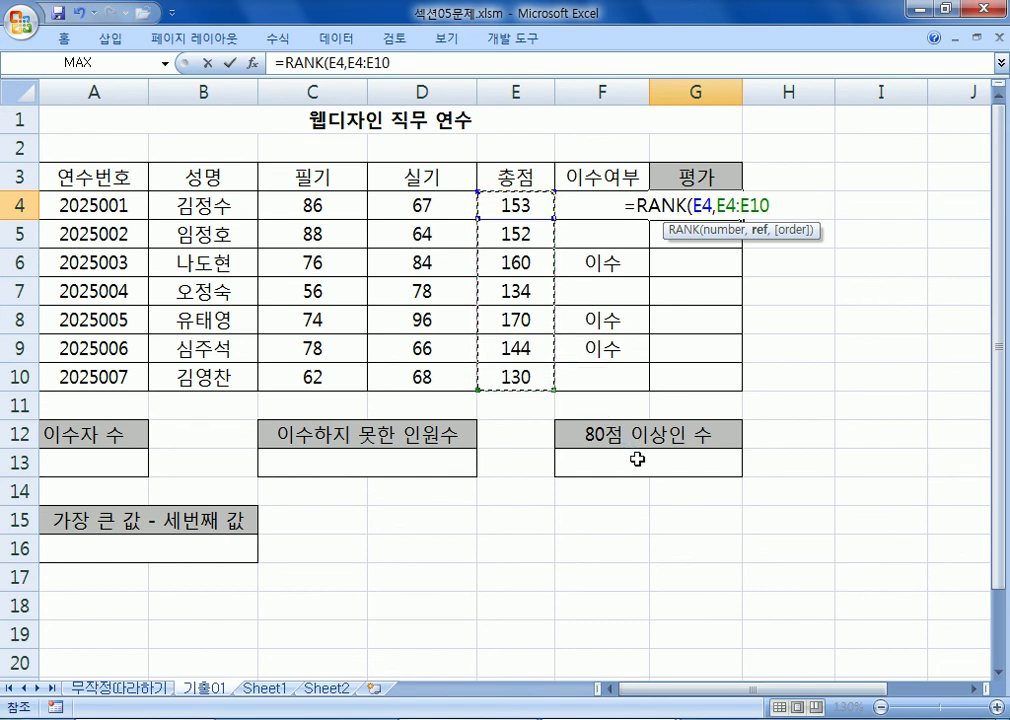
key("F4")
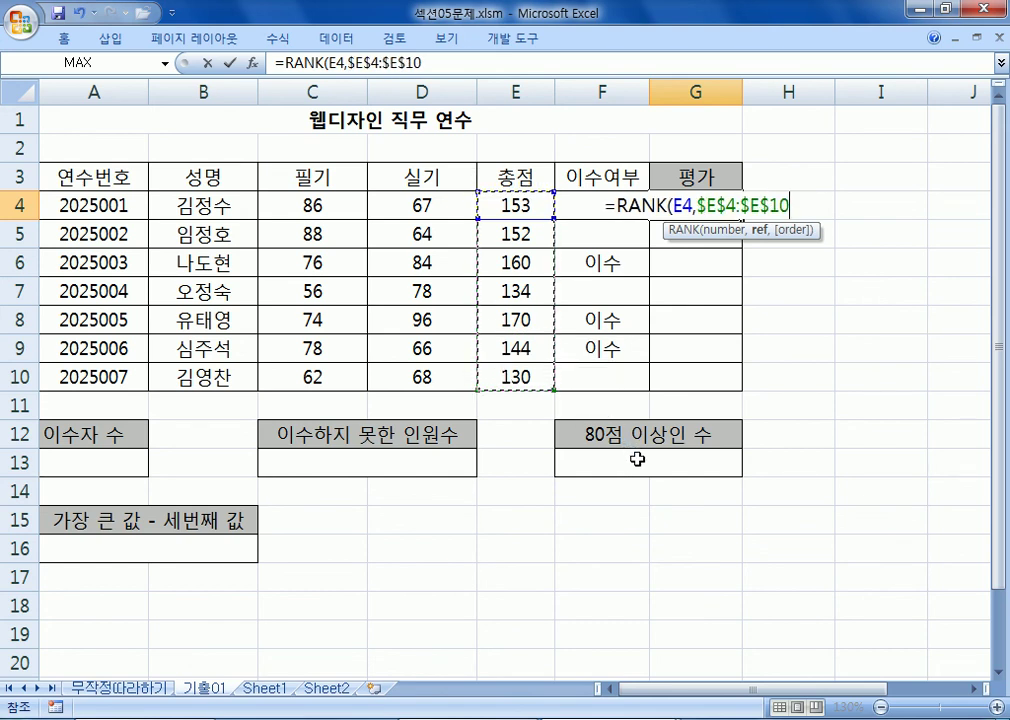
type(",")
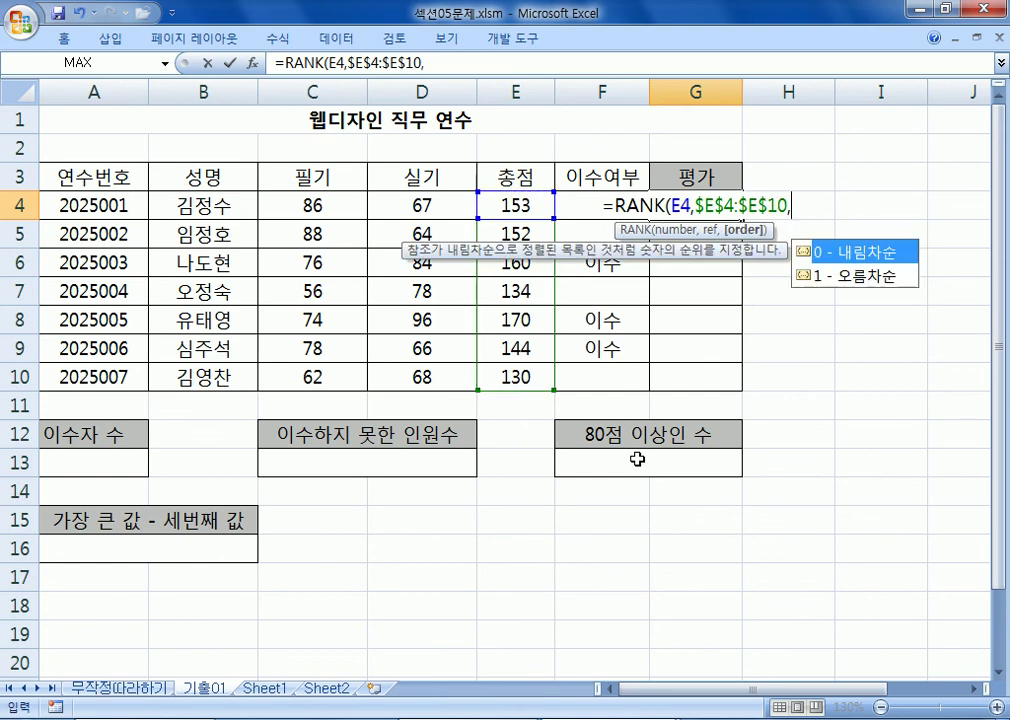
Compare the 내림차순 and 오름차순 order options, and complete G4's RANK formula with 1 (오름차순)
left_click(895, 278)
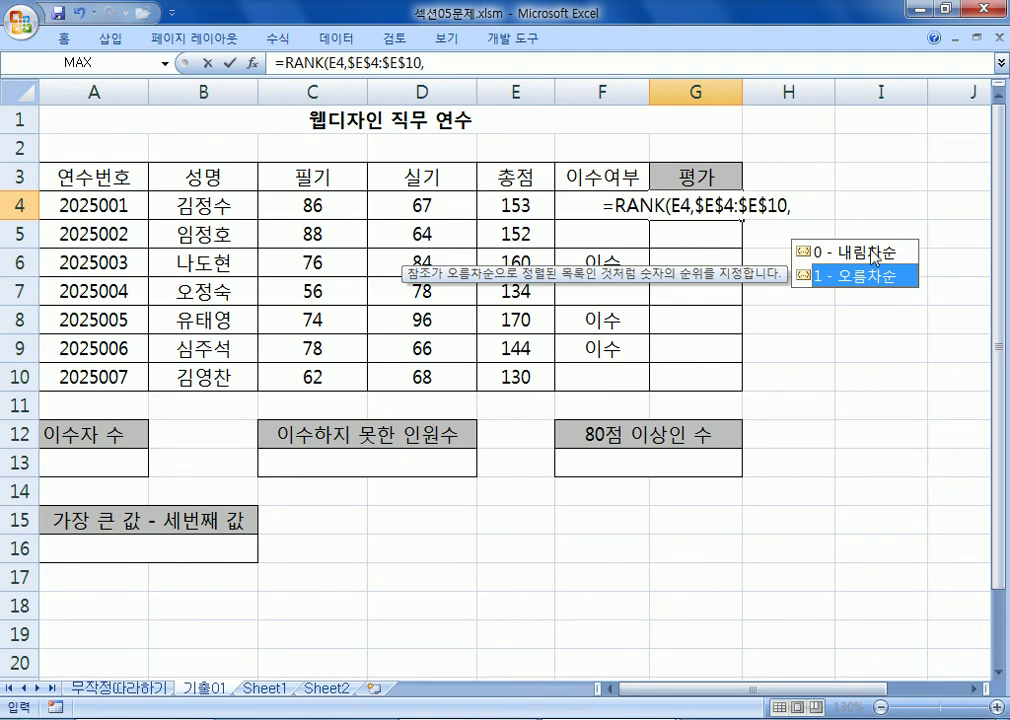
left_click(869, 256)
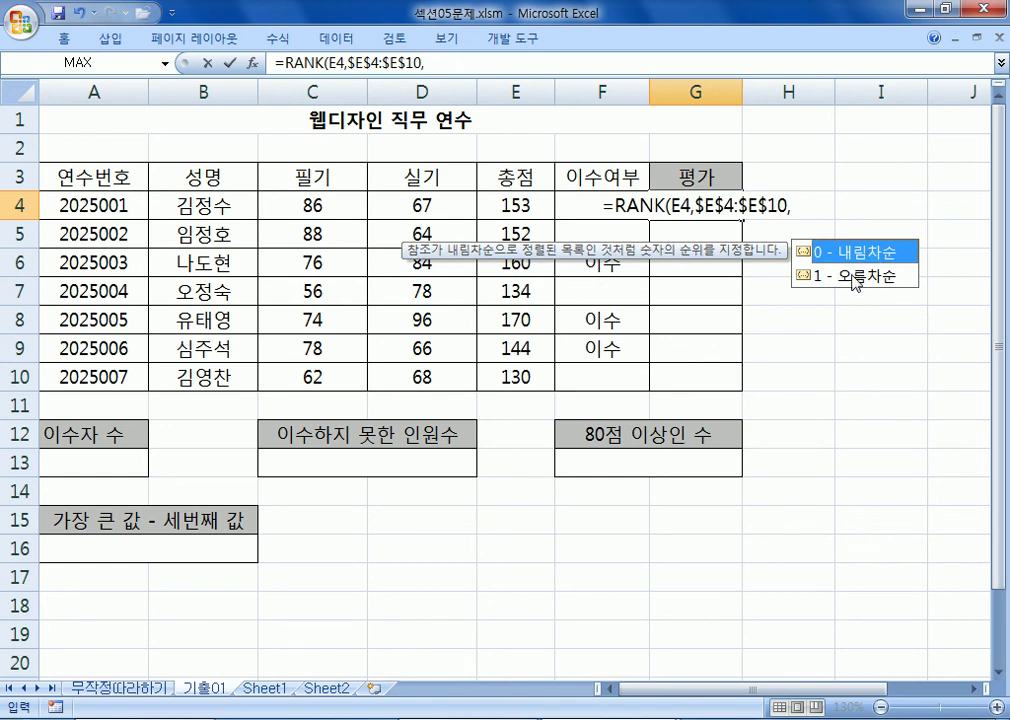
left_click(866, 278)
left_click(872, 262)
left_click(877, 280)
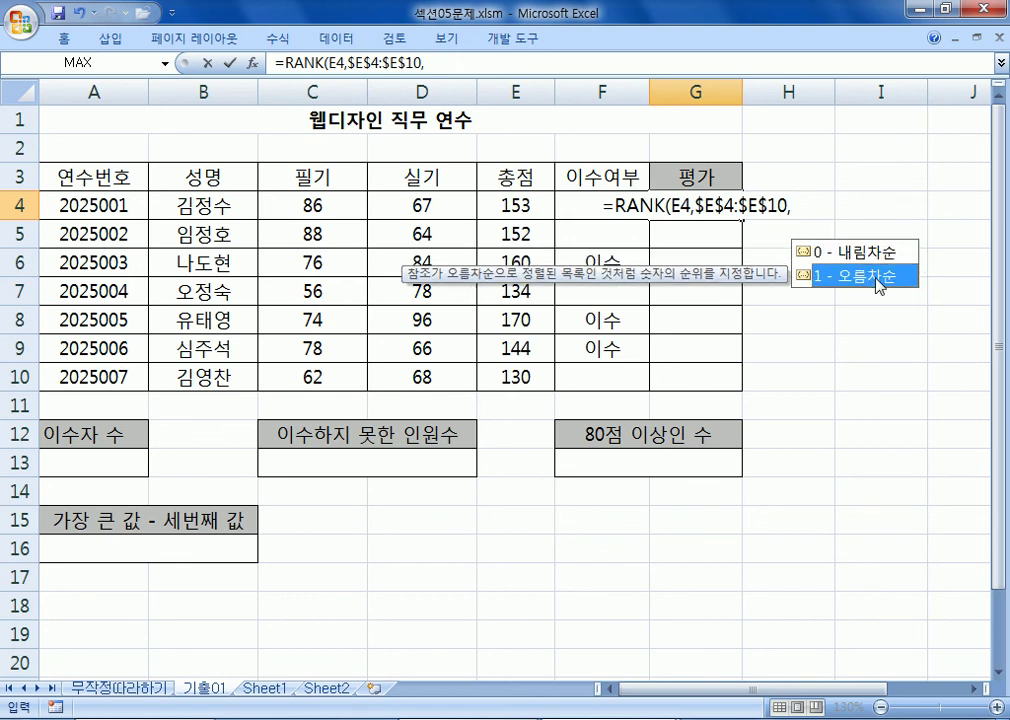
left_click(884, 254)
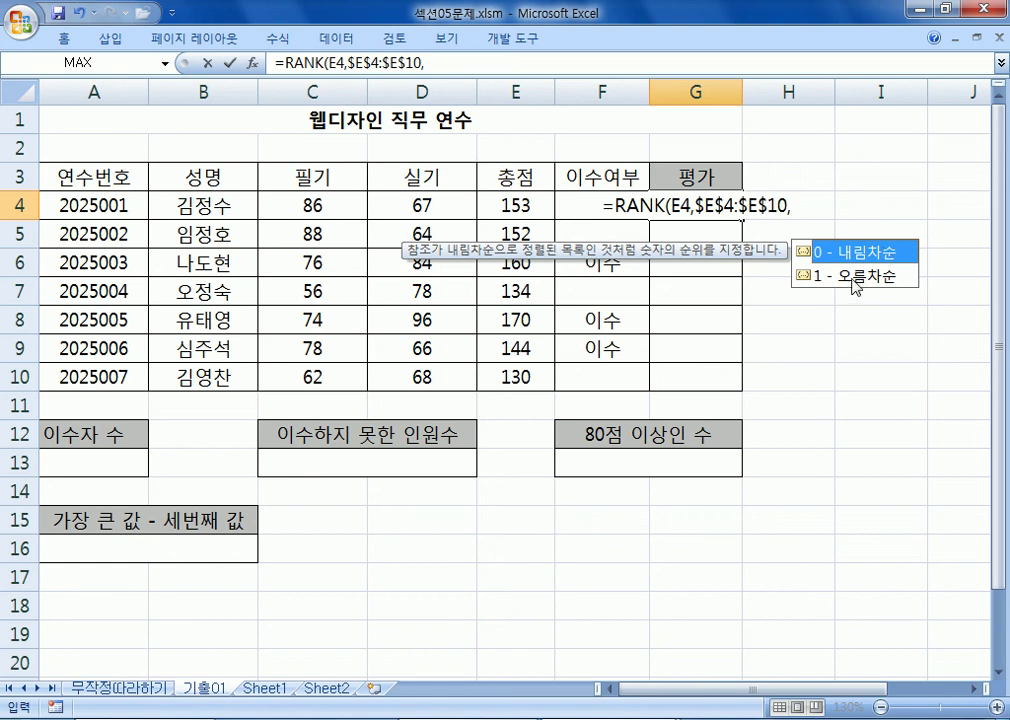
left_click(855, 281)
double_click(853, 278)
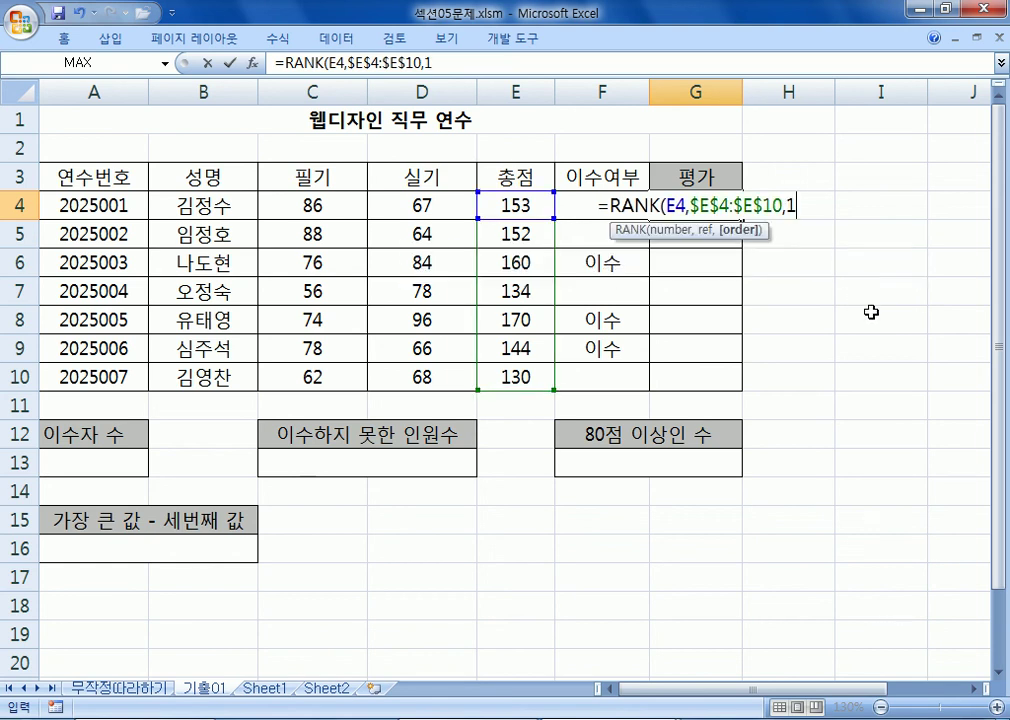
type(")")
key("Return")
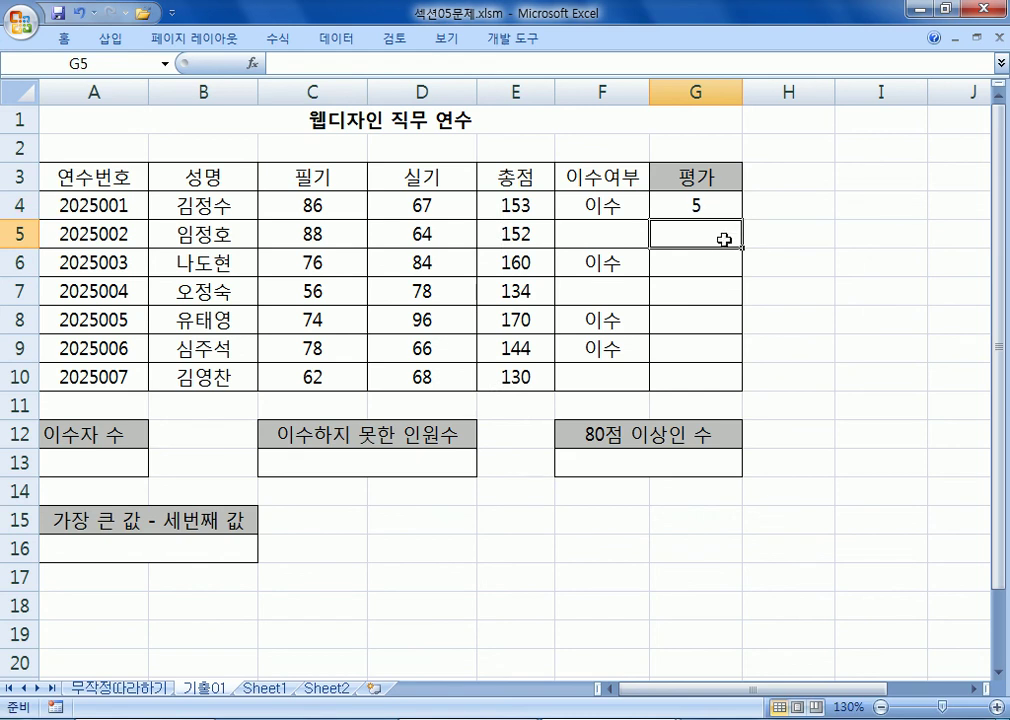
Fill G4's RANK formula down the 평가 column to G10, and select A13 under 이수자 수
left_click(700, 212)
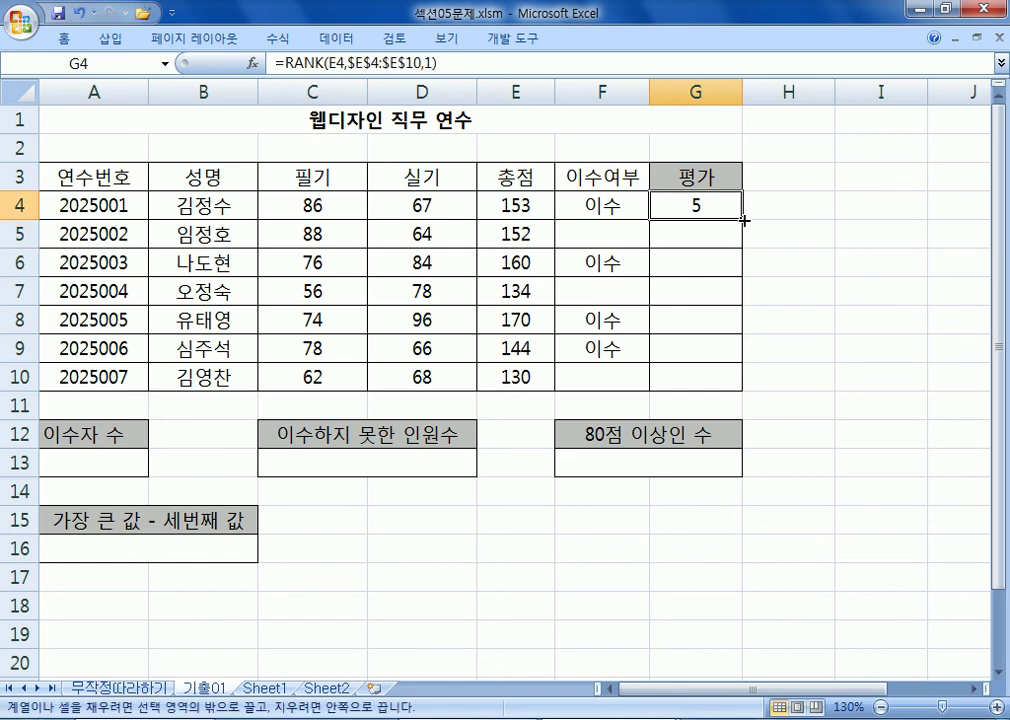
double_click(742, 219)
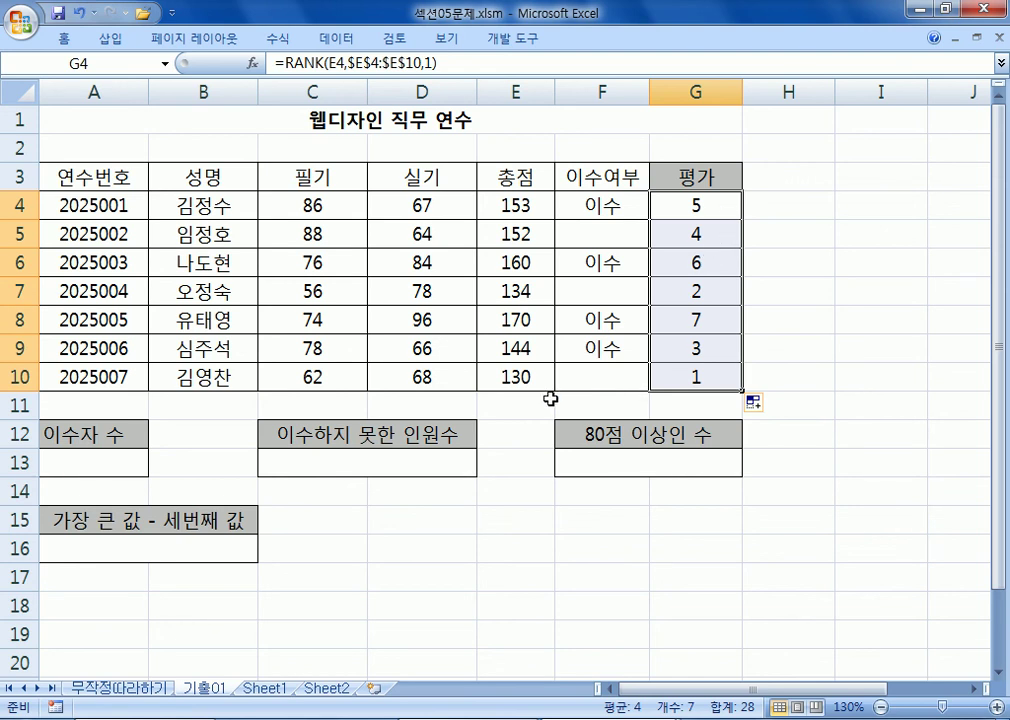
key("Home")
left_click(110, 466)
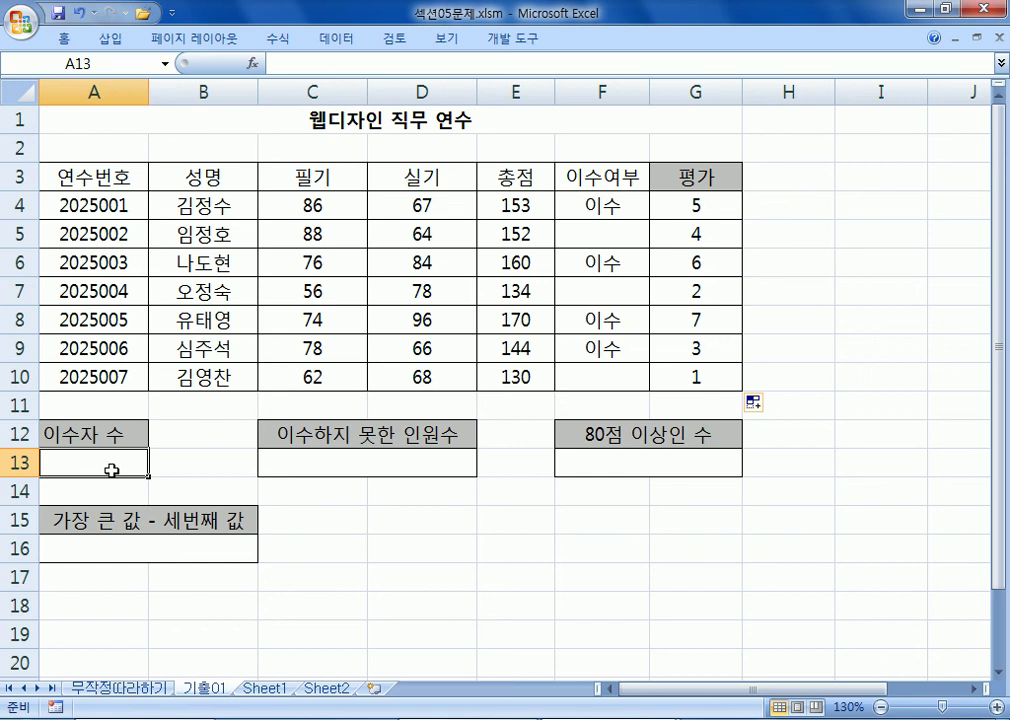
Switch to the Notepad notes and add a dashed separator line and the heading "* RANK함수" below the PROPER notes
key("alt+Tab")
scroll(126, 469, "down", 2)
key("Return")
type("--------------")
key("Return")
key("Return")
type("* RANK함수")
key("Return")
Write the syntax line "=RANK(값, 참조범위, 옵션)" under the RANK heading
type("=ㄱ")
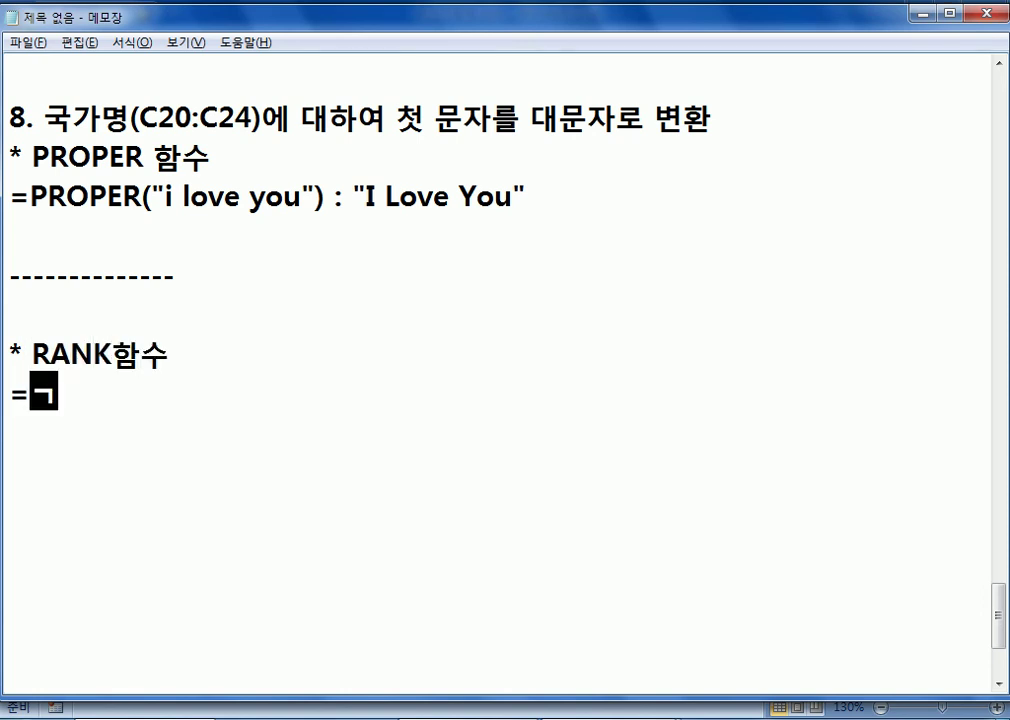
key("BackSpace")
type("RANK")
type("(값")
type(", 참ㅈ")
type("조범위, 옶")
type("션)")
key("Return")
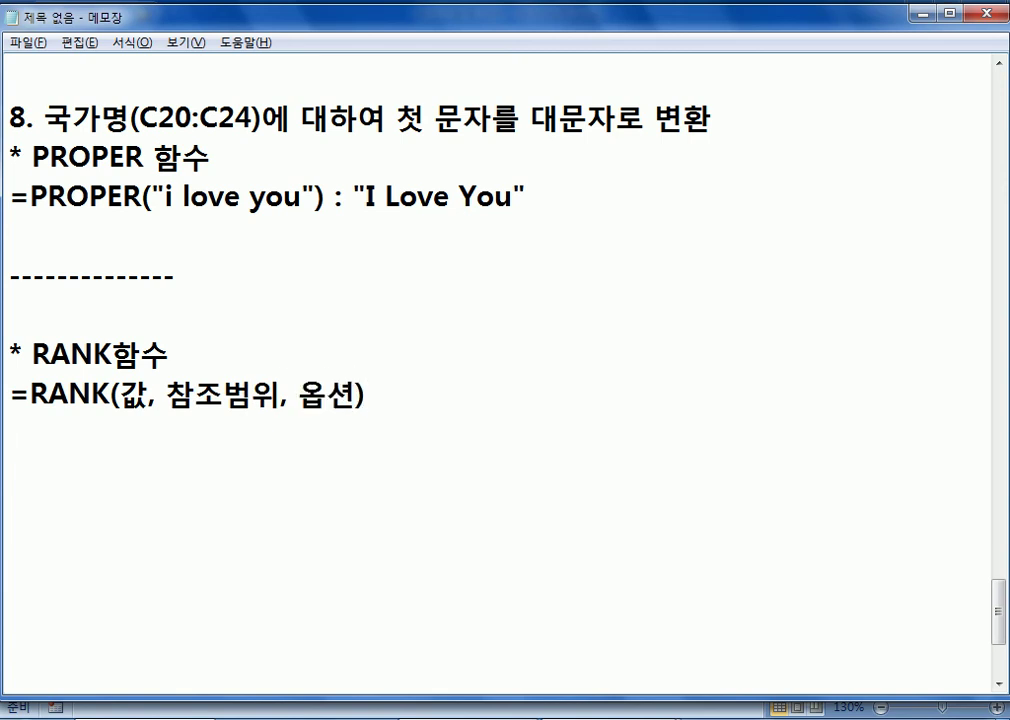
Add the note line "옵션 : 0 > 큰 값이 1등, 생략가능" below the RANK syntax
type("옵션 : 0")
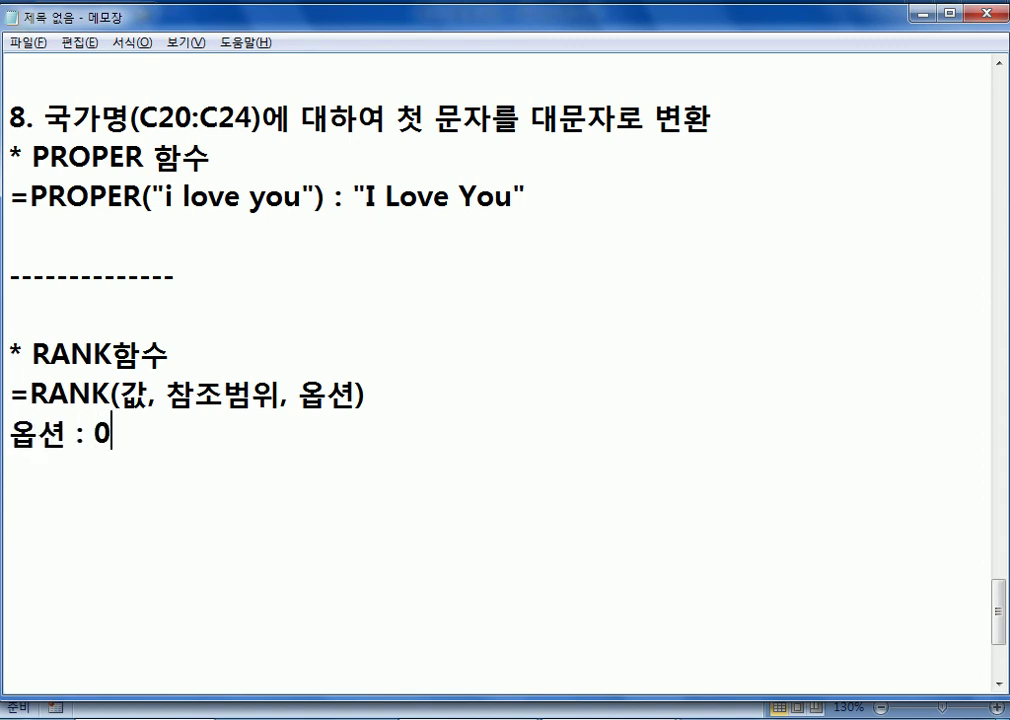
type(" > ZM")
key("BackSpace")
key("BackSpace")
key("Hangul")
type("큰 값이 1등, 생략가능")
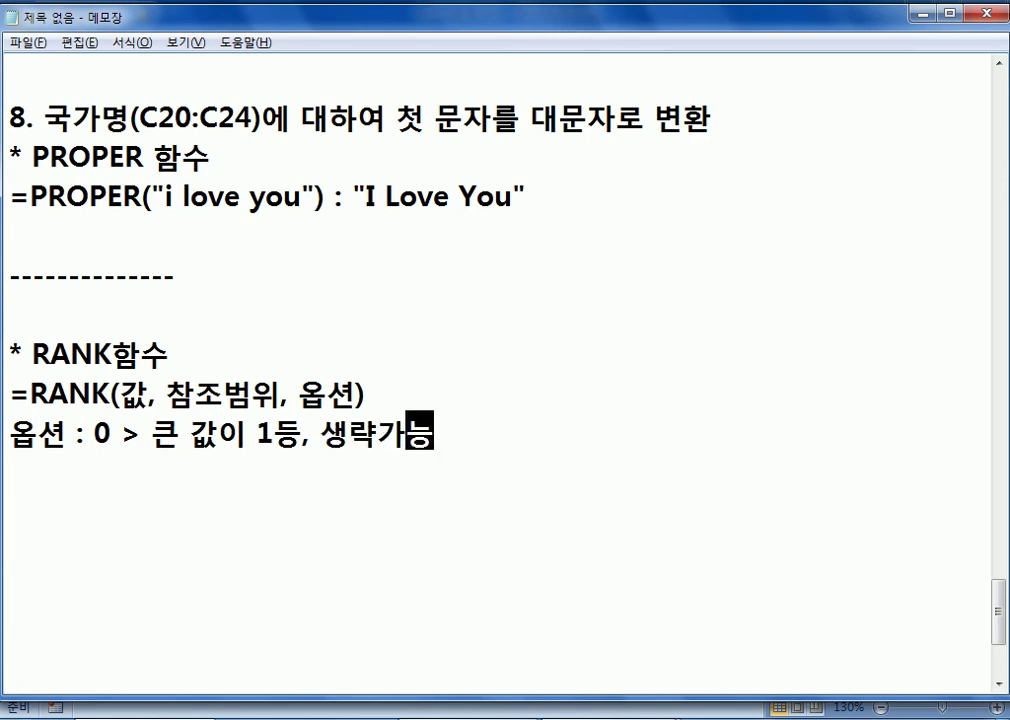
key("Return")
Add the note line "옵션 : 1 > 작은 값이 1등, 생략불가", and highlight 참조범위 in the RANK syntax line
type("옵션 ")
type(": 0")
key("BackSpace")
type("1 > 작은 값이 1등, 생략불가")
key("Return")
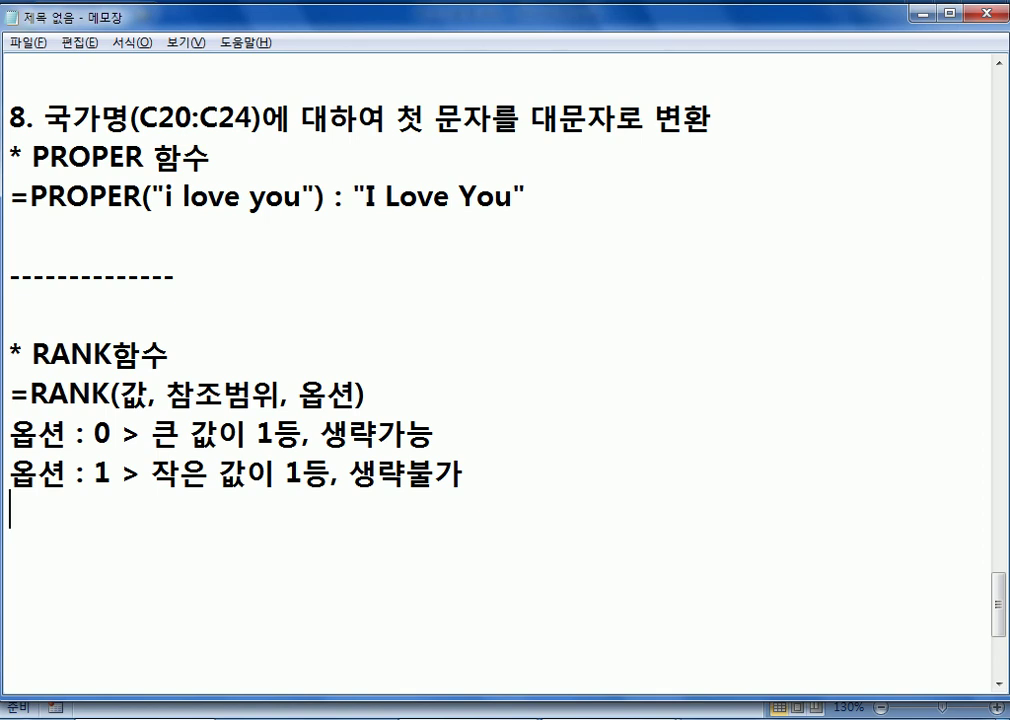
left_click_drag(166, 397, 276, 397)
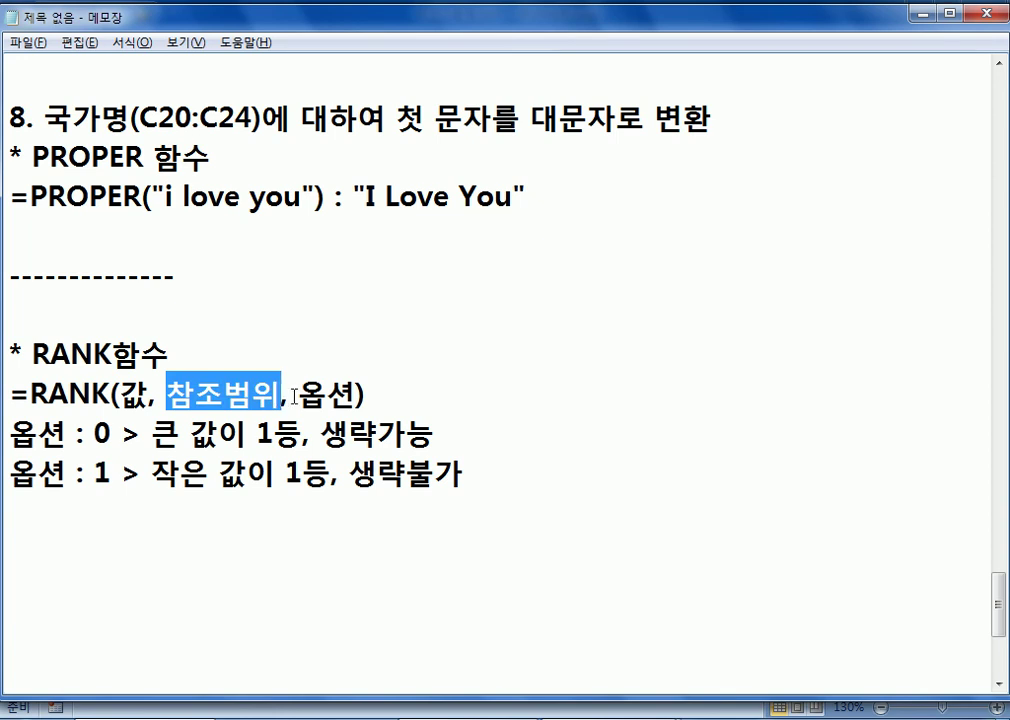
Highlight 옵션 in the RANK syntax line, place the cursor below the RANK notes, and switch back to the Excel workbook
left_click_drag(298, 396, 356, 396)
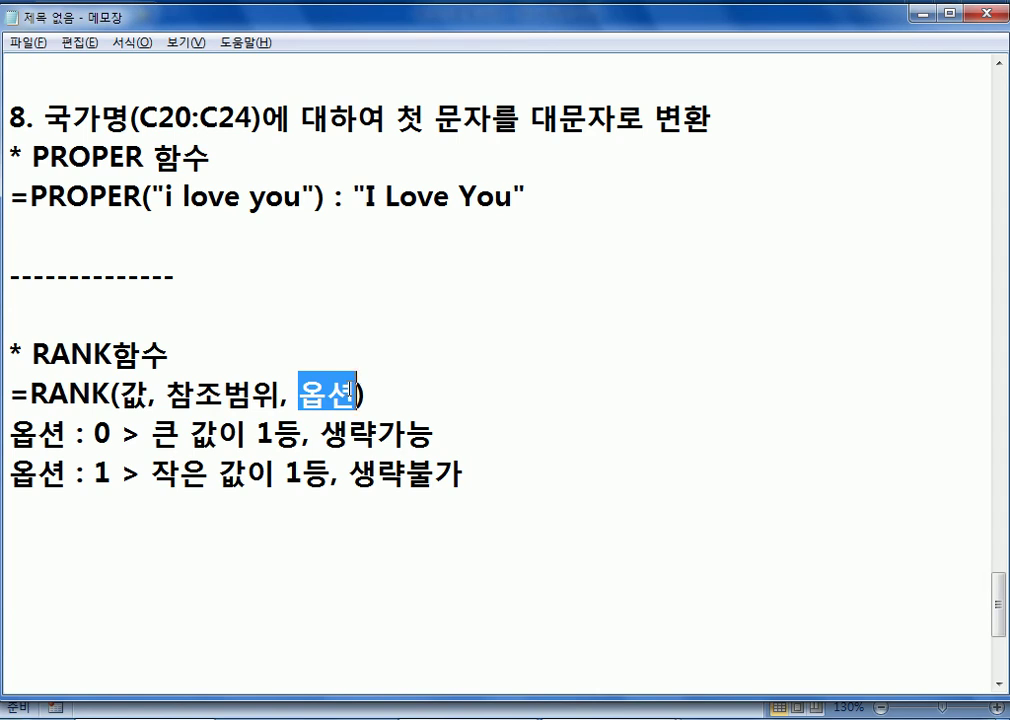
left_click(374, 544)
scroll(503, 524, "down", 2)
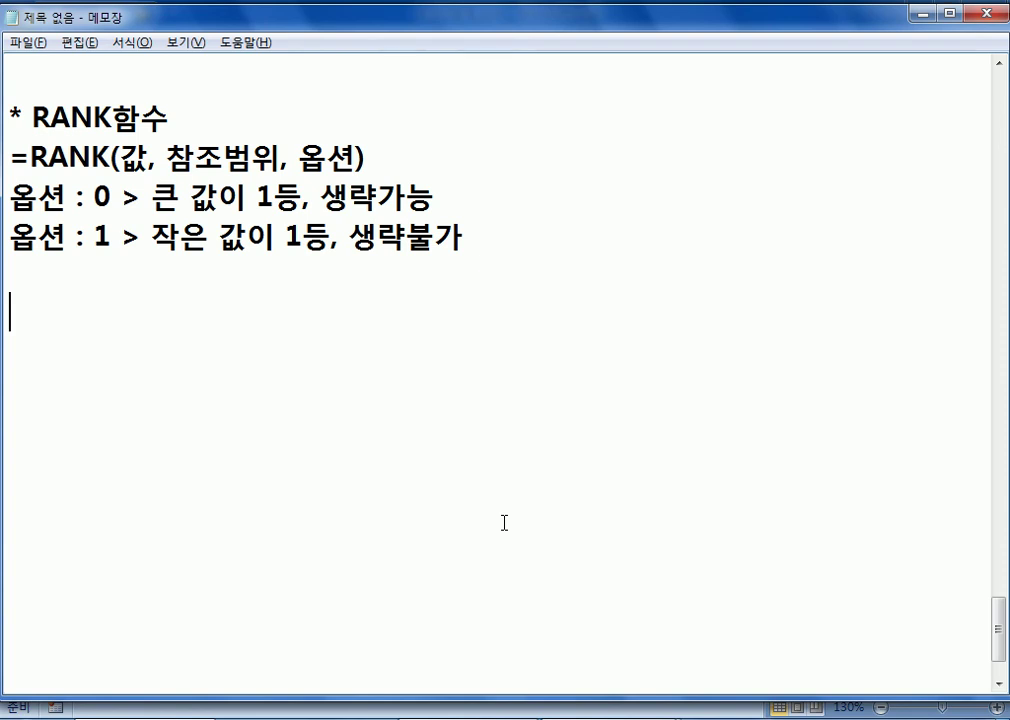
key("alt+Tab")
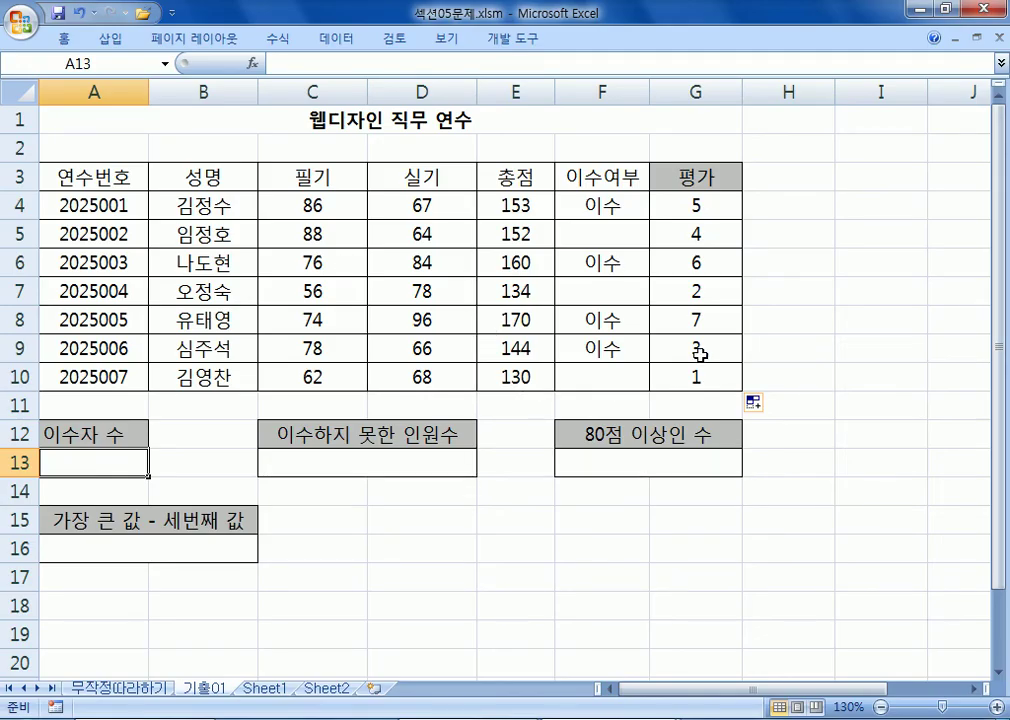
Try G4's RANK formula with order option 0, and commit it with the order argument left empty
left_click(716, 205)
key("F2")
key("Left")
key("Left")
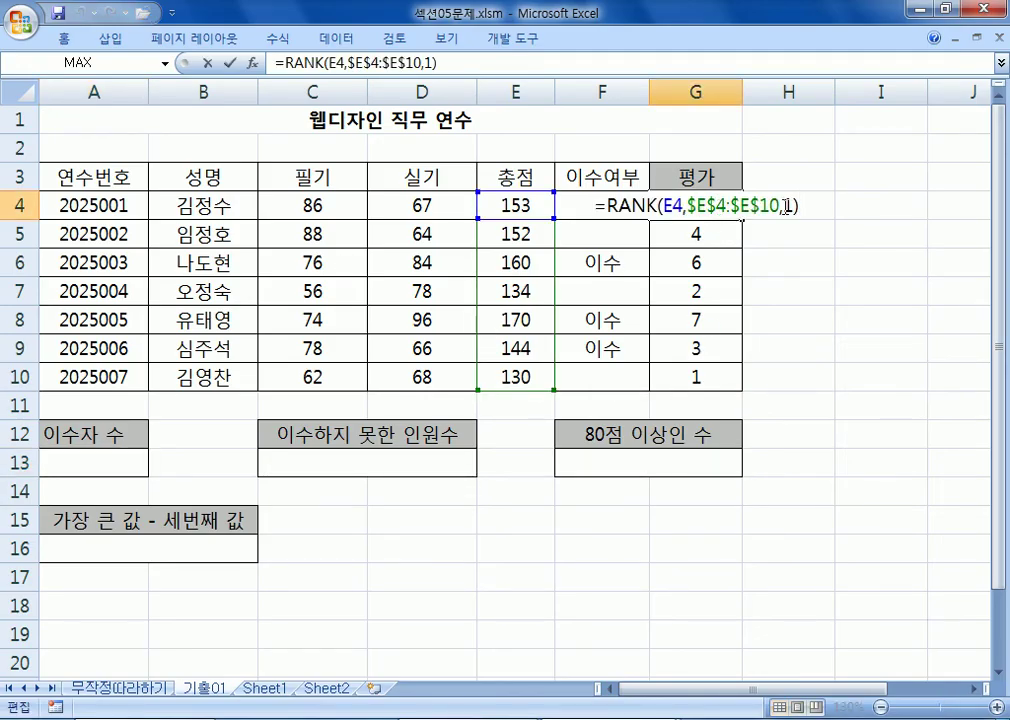
key("Delete")
type("0")
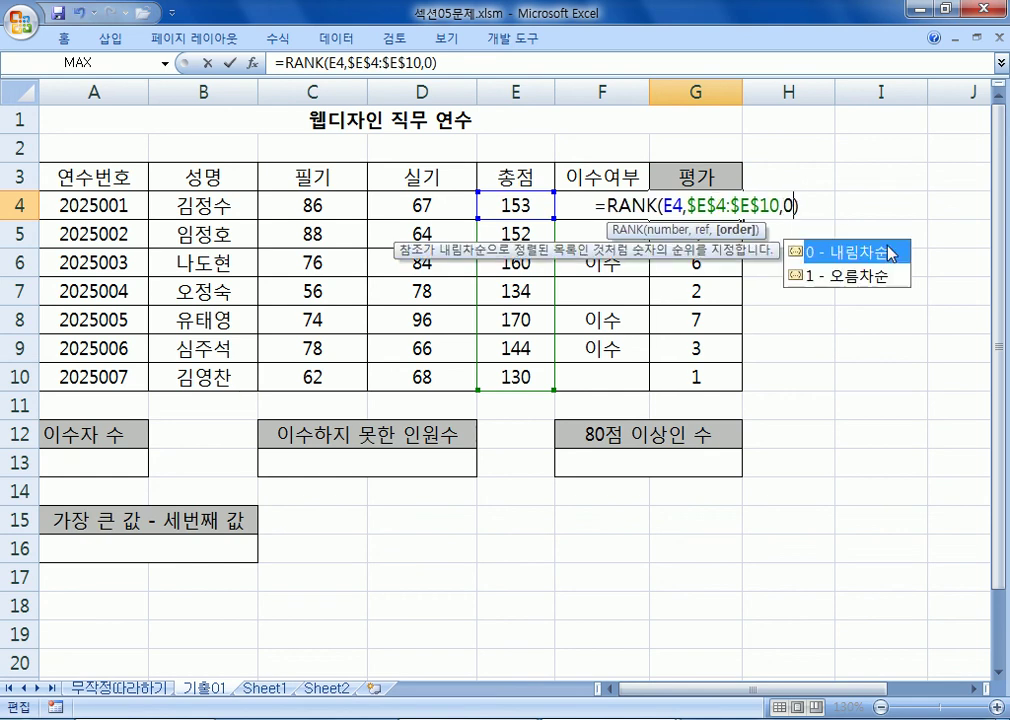
key("BackSpace")
key("Return")
Try order 0 and no order argument in G4's RANK formula, and restore the order argument to 1
key("Up")
key("F2")
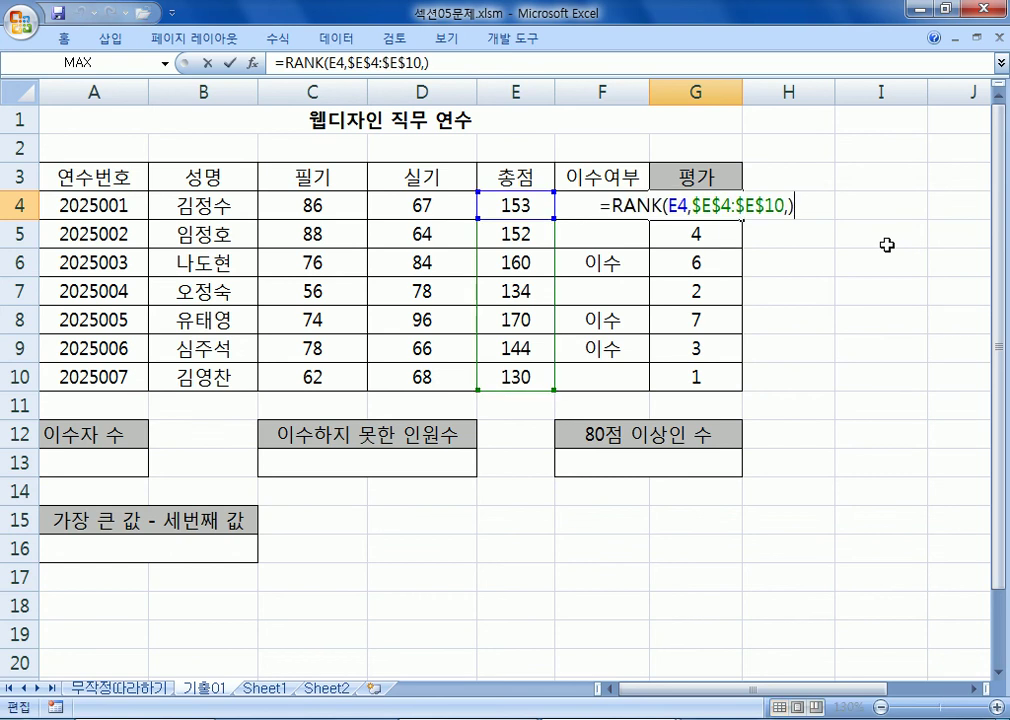
type("0")
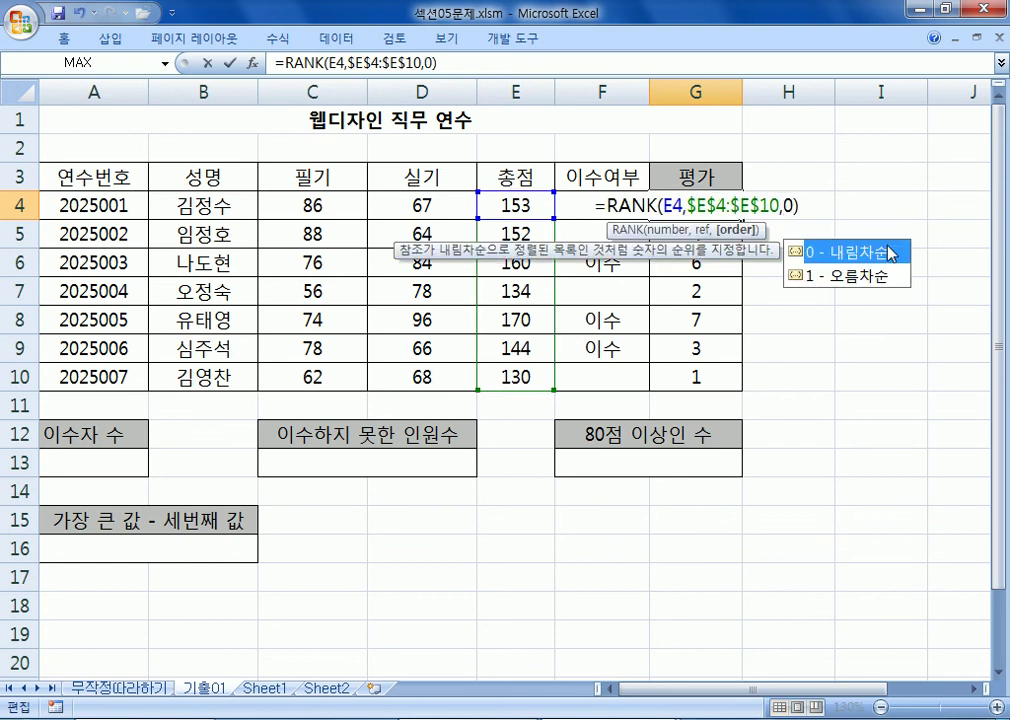
key("BackSpace")
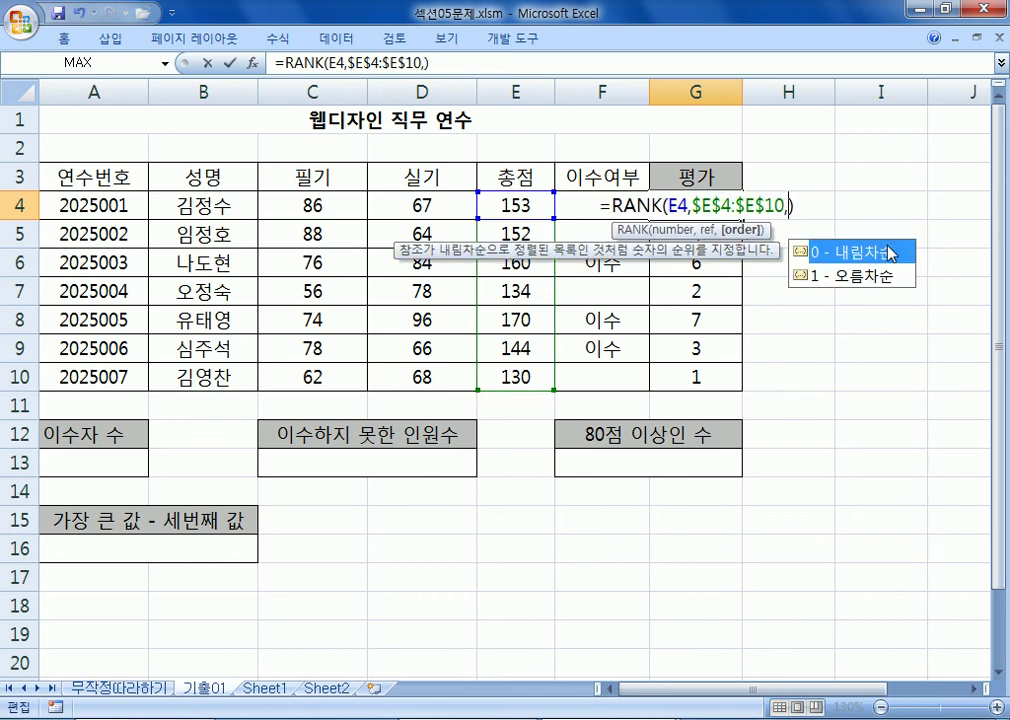
key("BackSpace")
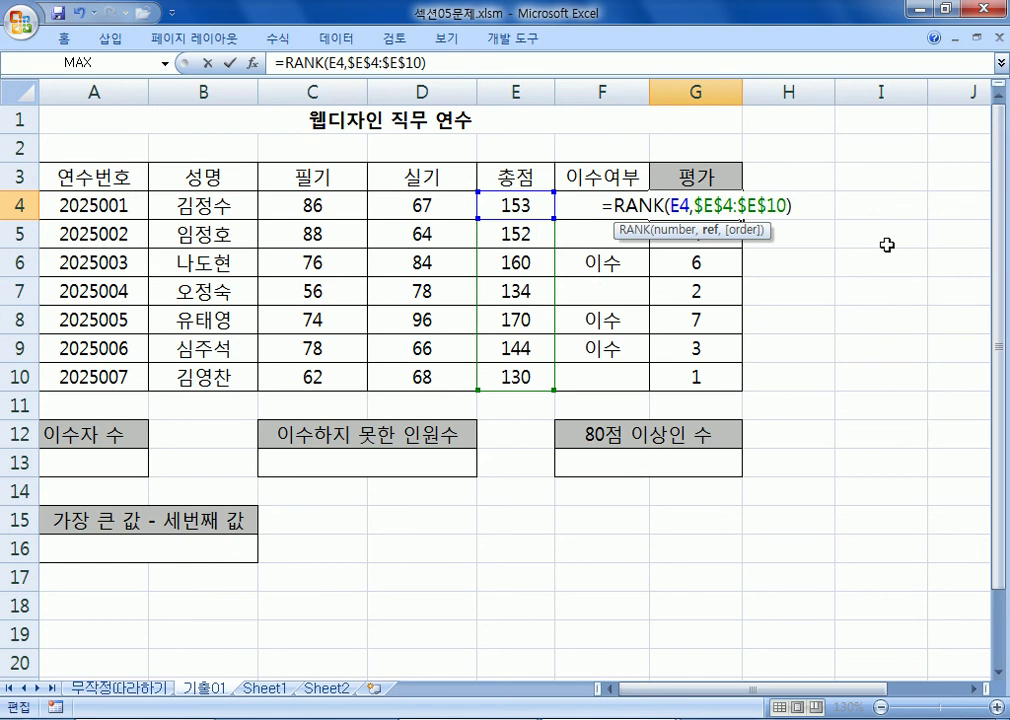
type(",1")
key("ctrl+Return")
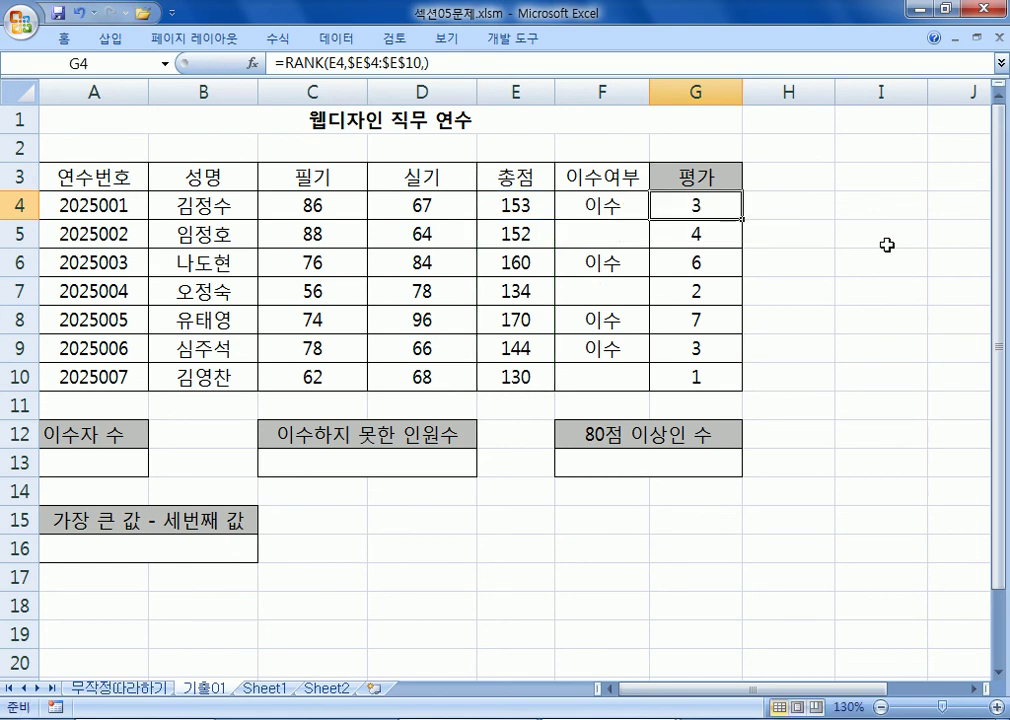
Try removing the order argument from G4's RANK formula, and cancel the edit
key("F2")
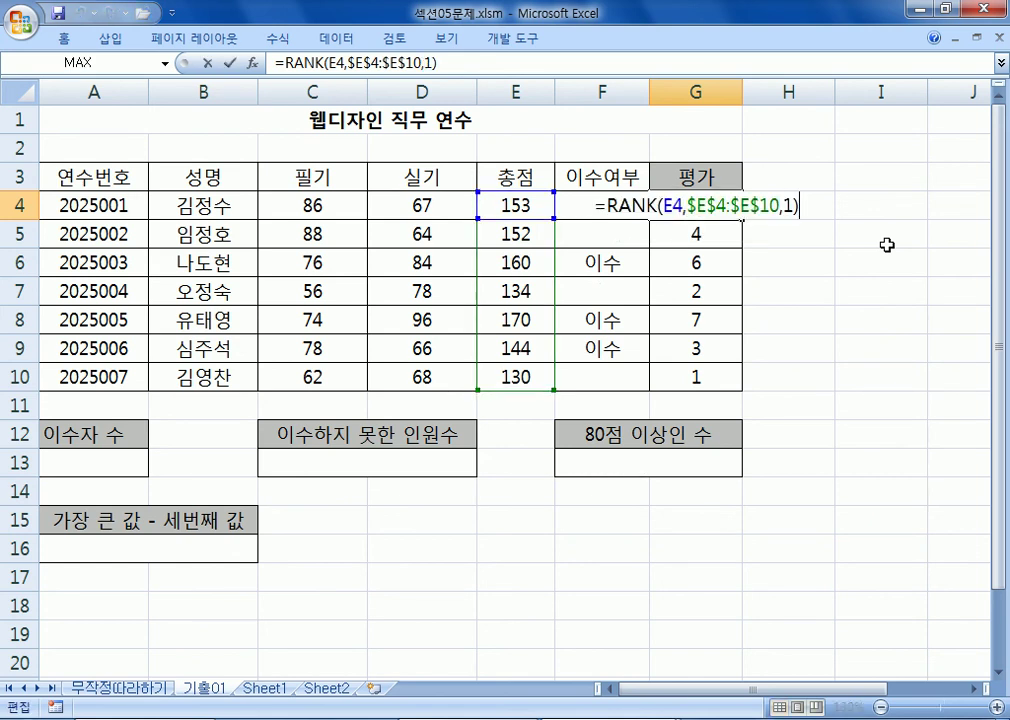
key("Left")
key("Left")
key("BackSpace")
key("Delete")
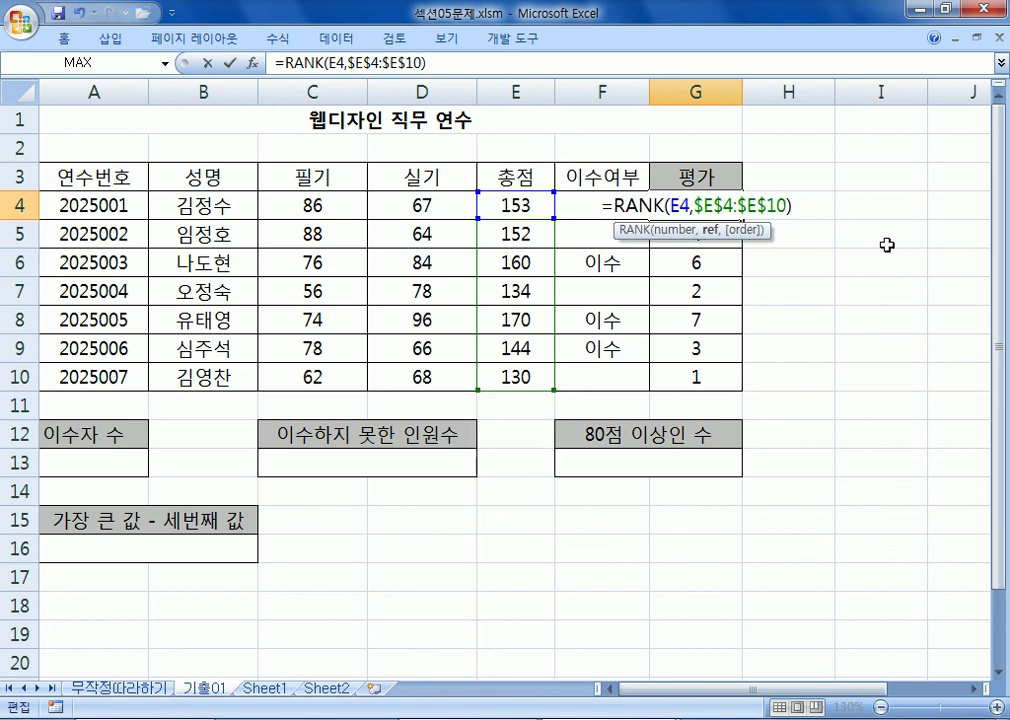
key("Escape")
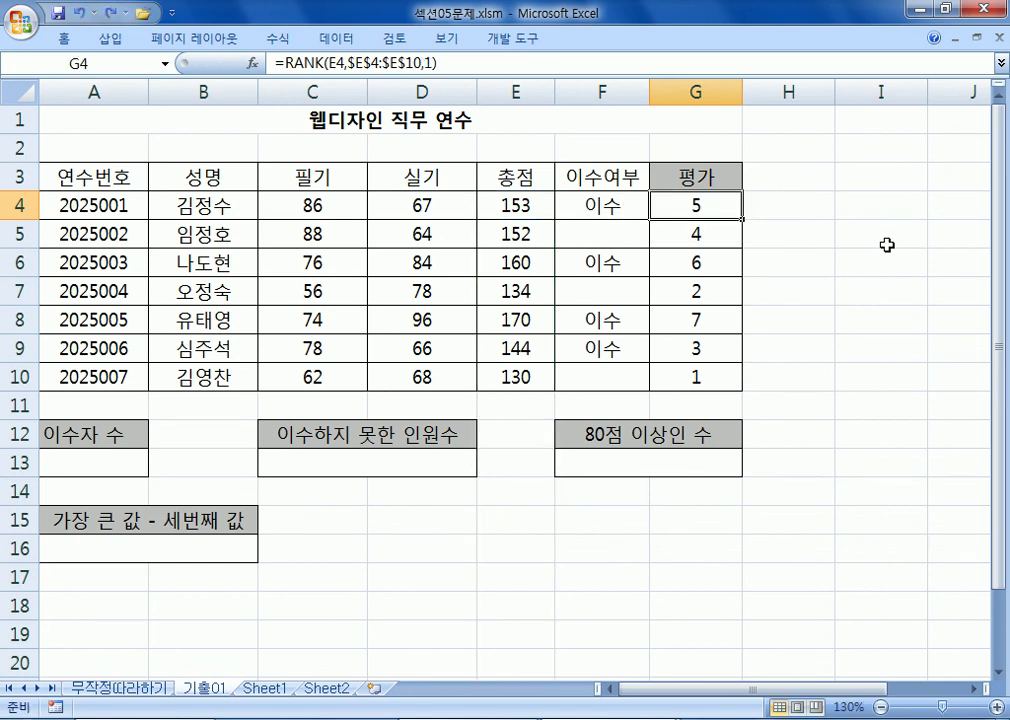
key("F2")
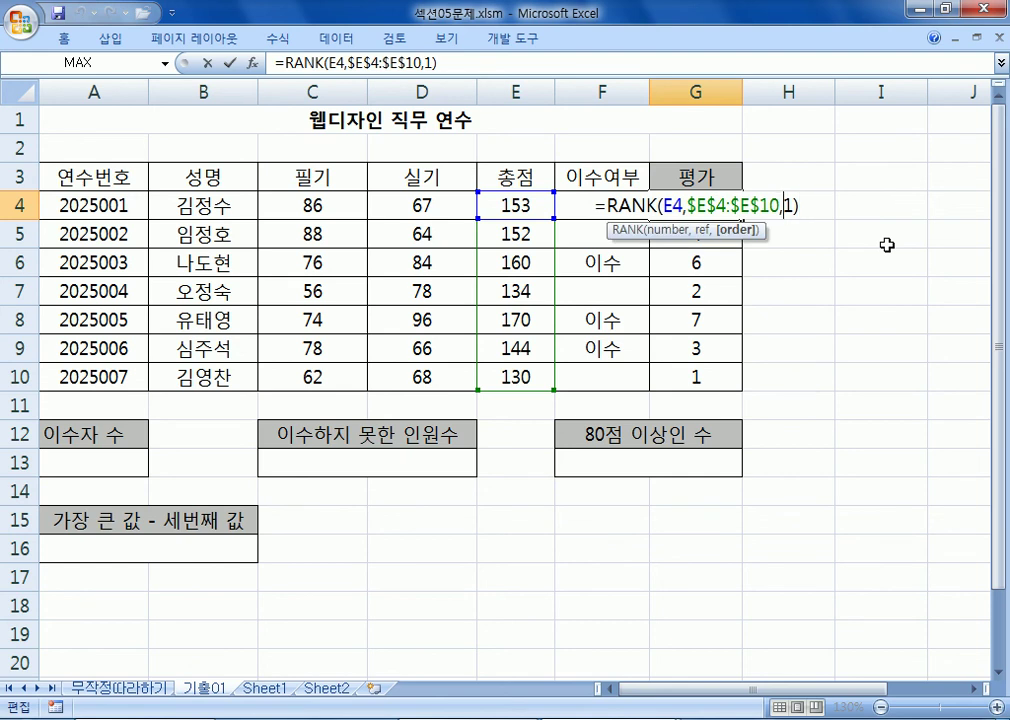
key("Escape")
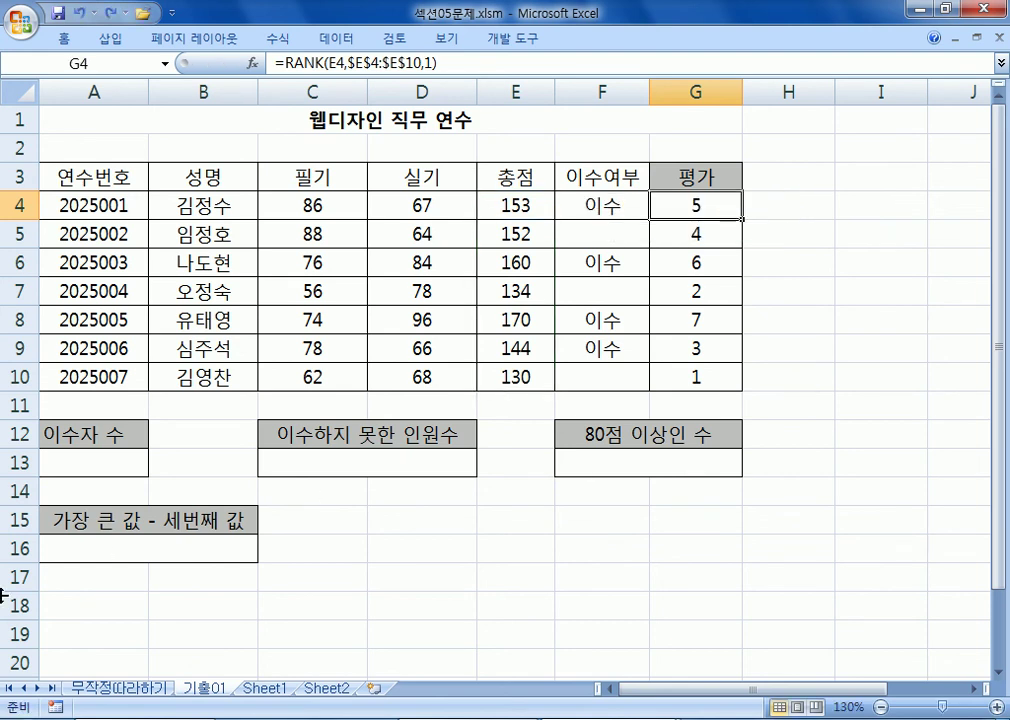
Start a COUNTIF formula in A13 under 이수자 수, with range F4:F10 and the criterion "이수"
left_click(88, 460)
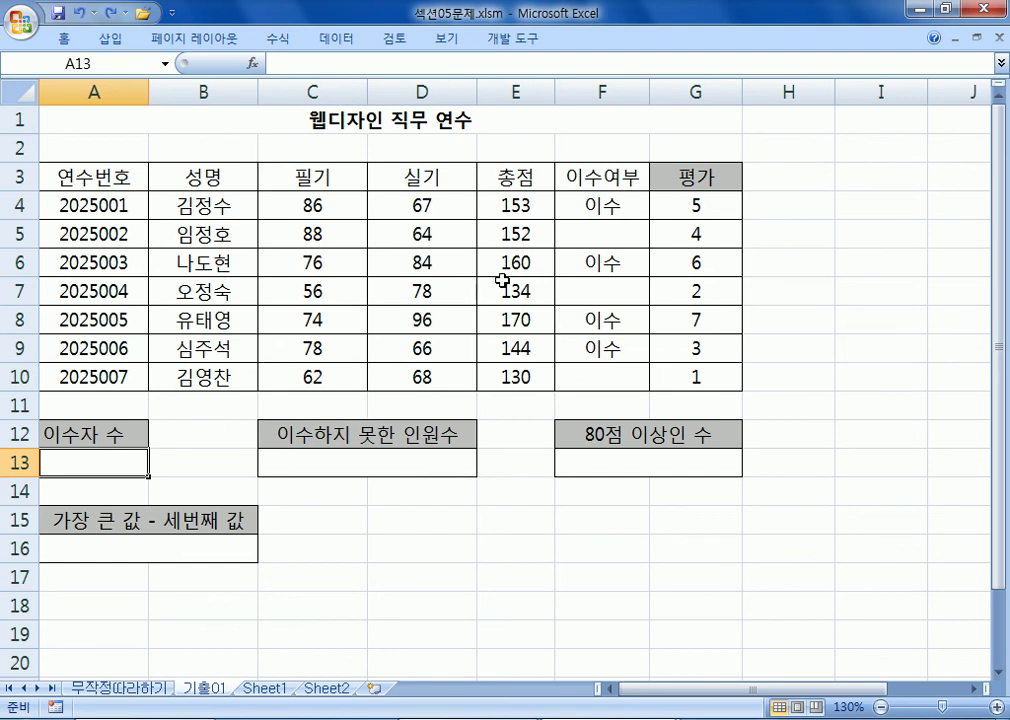
left_click_drag(575, 205, 594, 376)
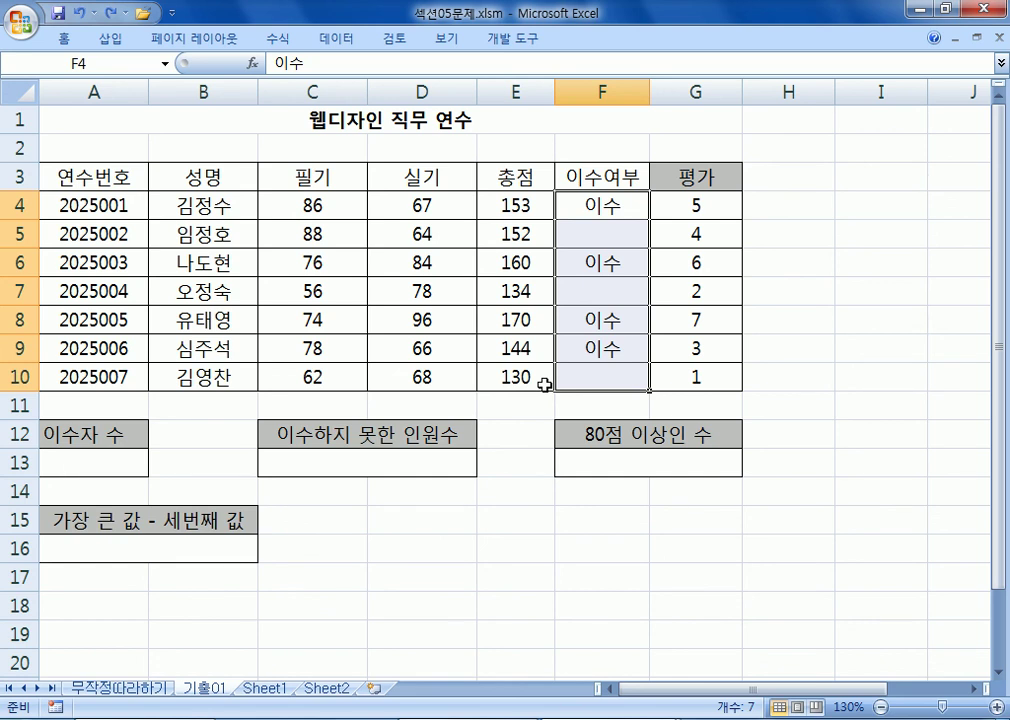
left_click(74, 458)
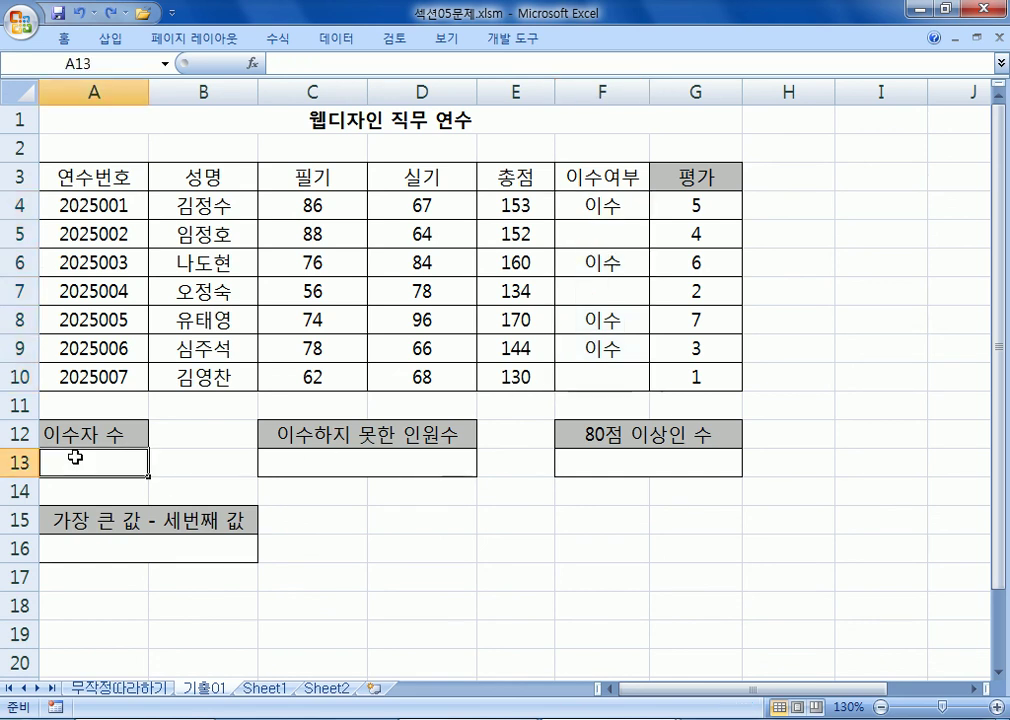
type("=COUN")
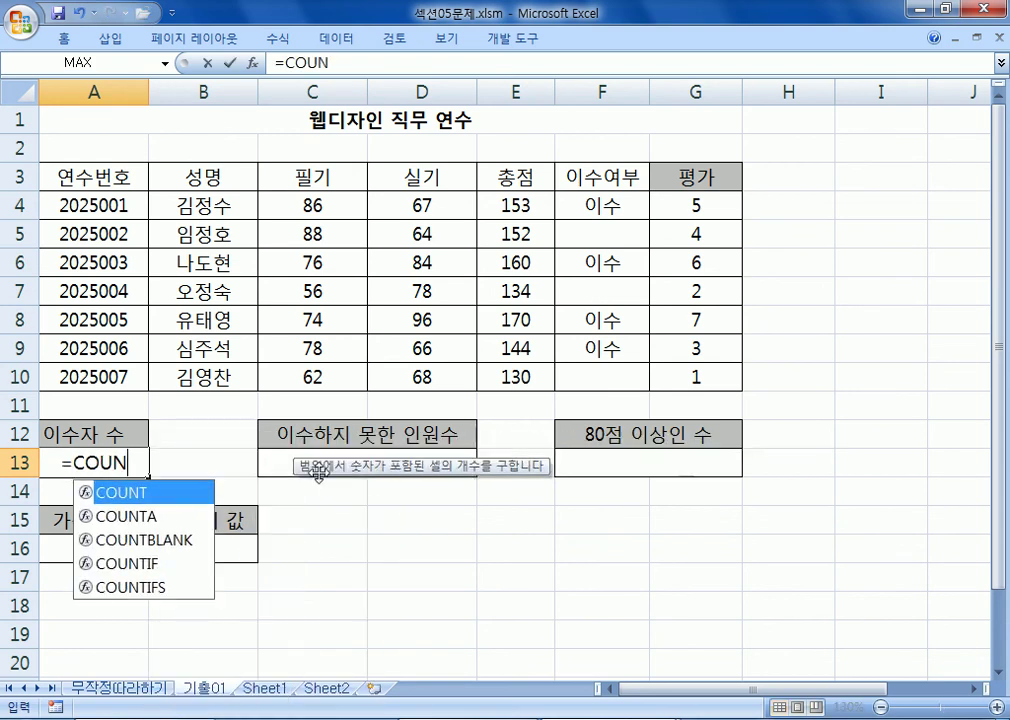
type("TIF(")
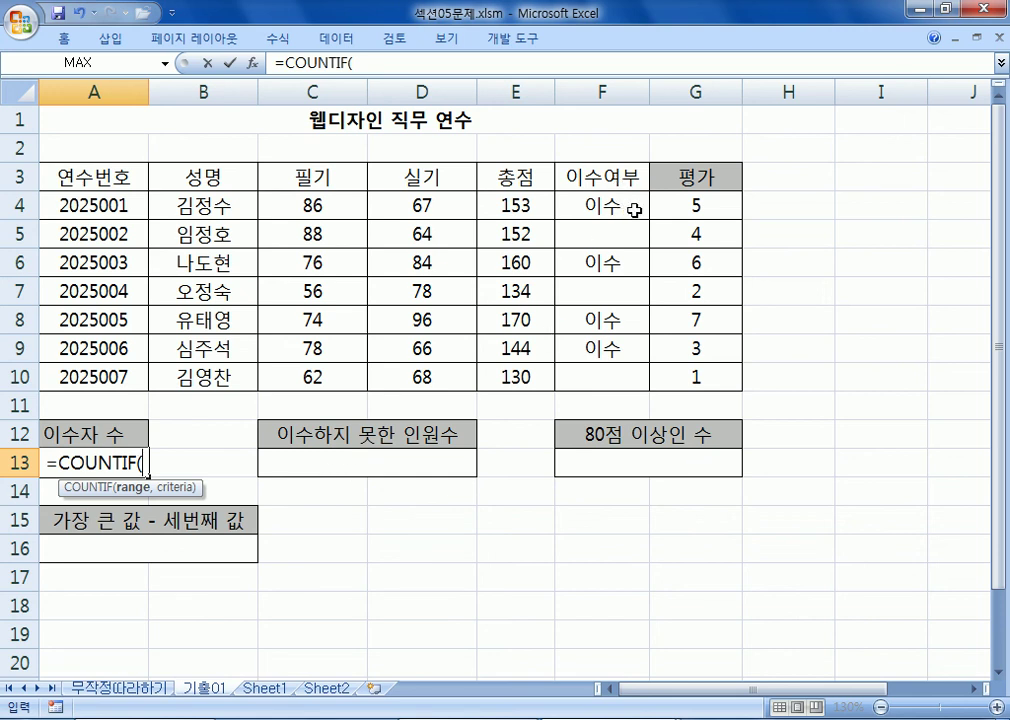
left_click_drag(604, 203, 590, 377)
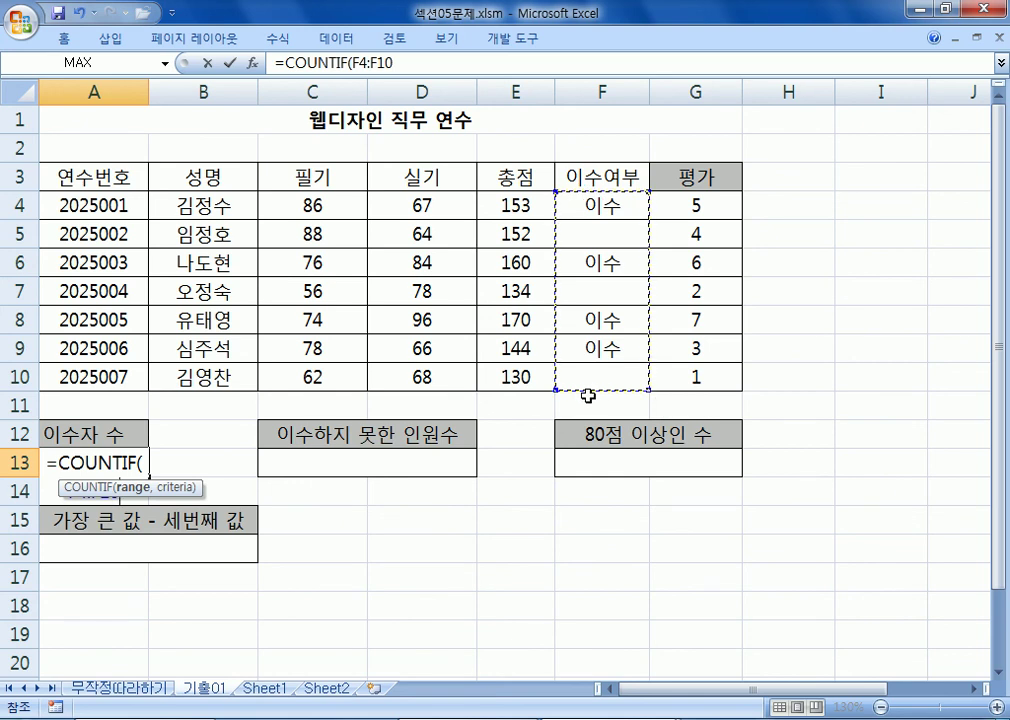
type(",")
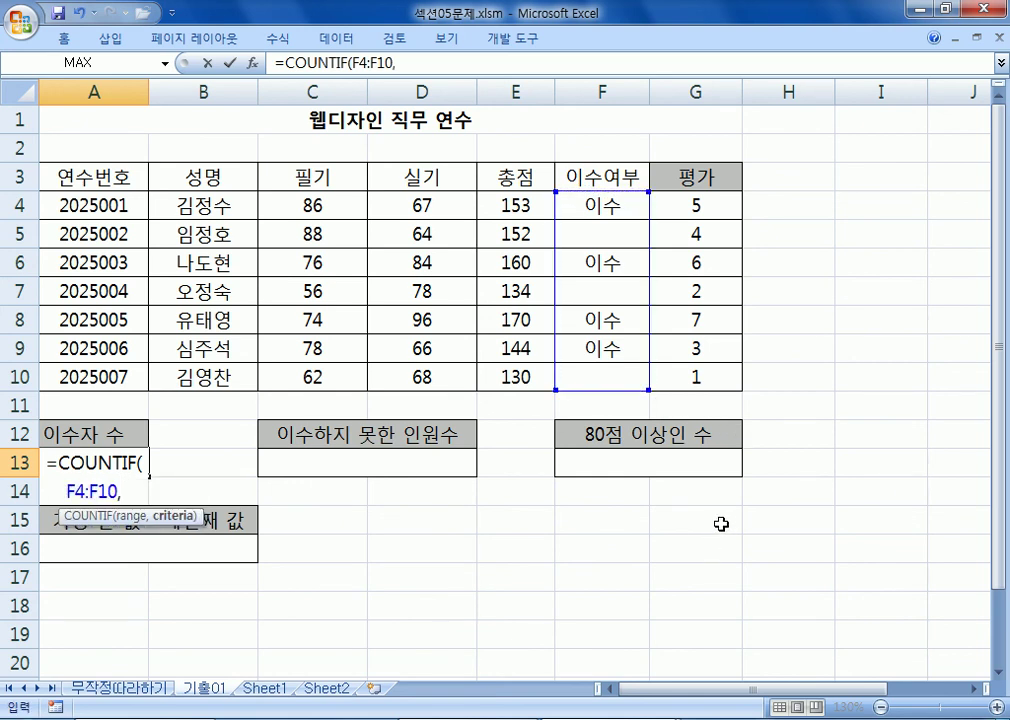
type("\"이수\"")
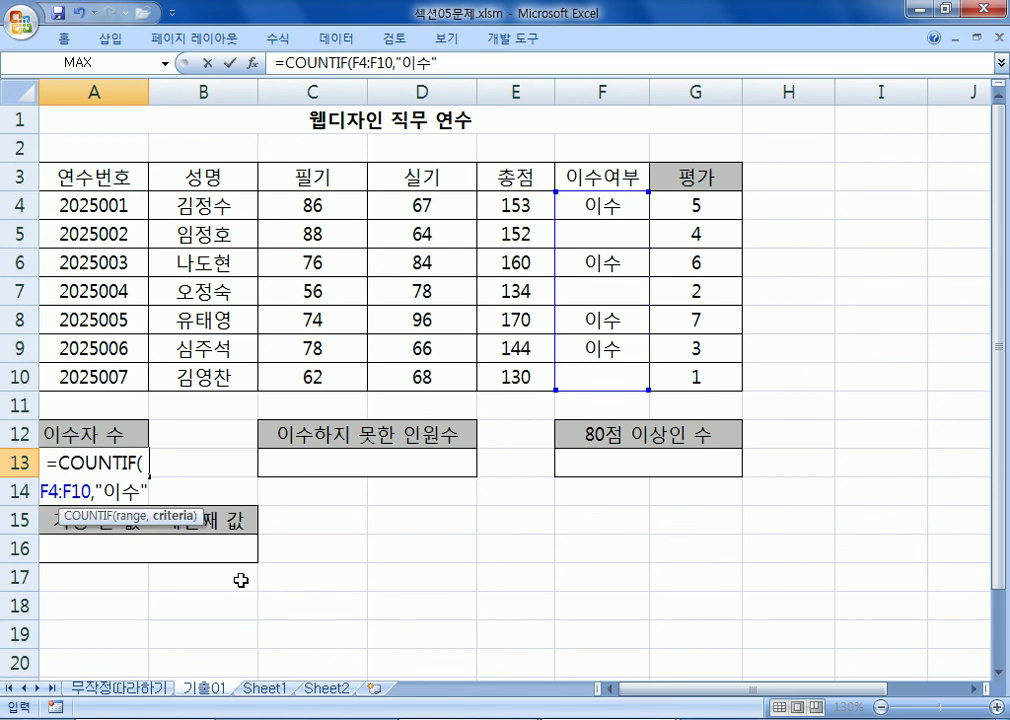
Try replacing the "이수" criterion in A13 with cell references F6, F8, F9 and F4
left_click_drag(98, 490, 145, 490)
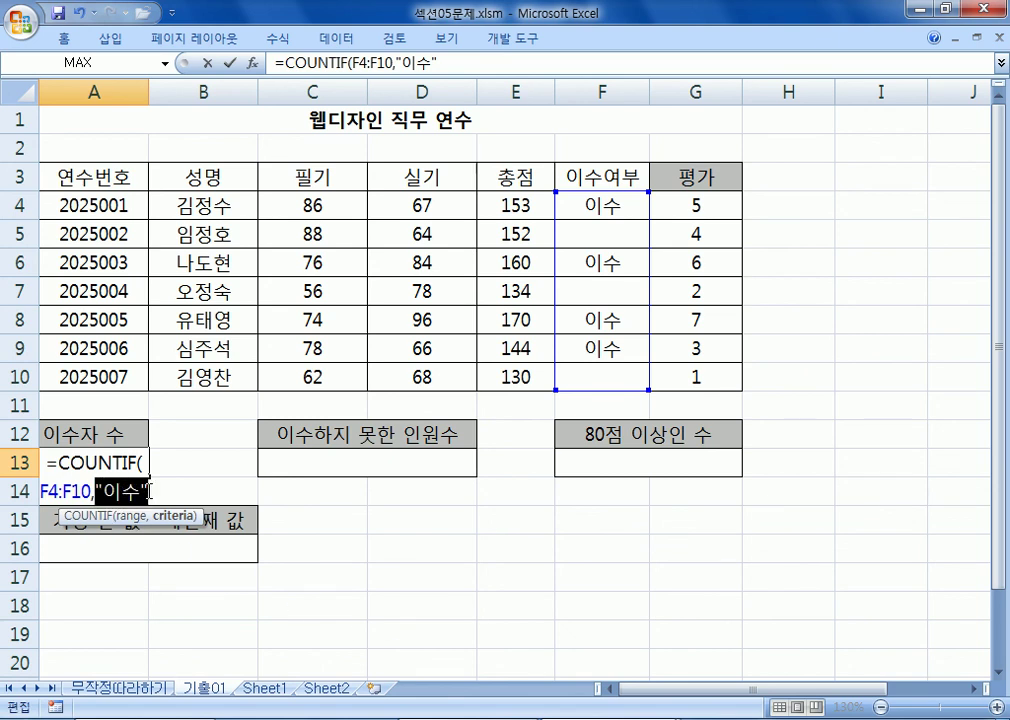
key("BackSpace")
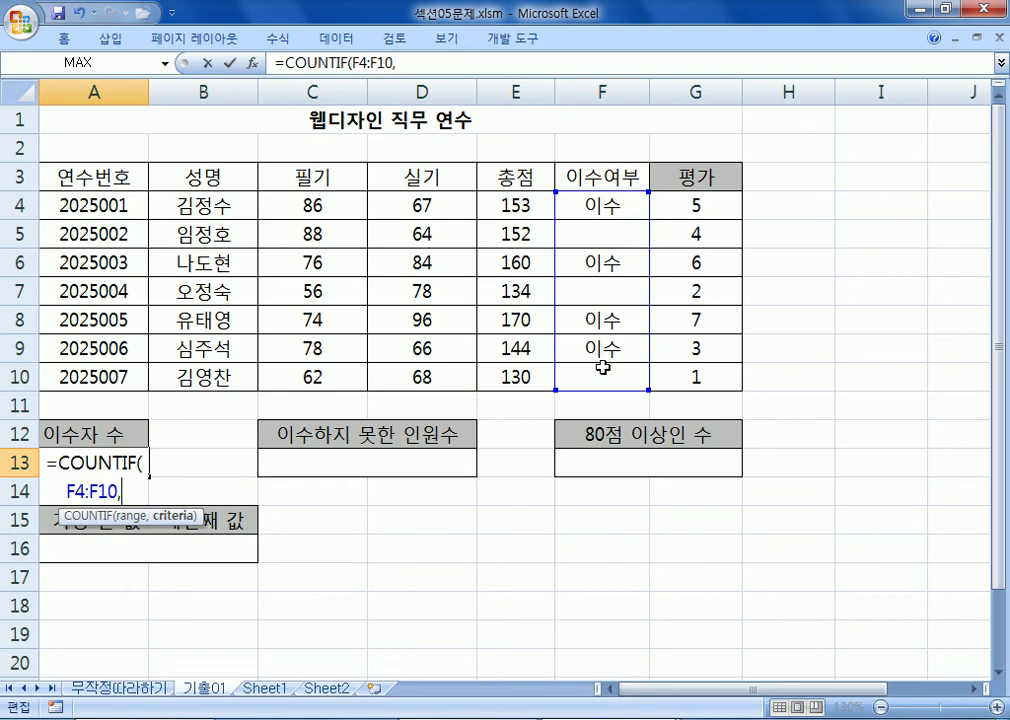
left_click(602, 264)
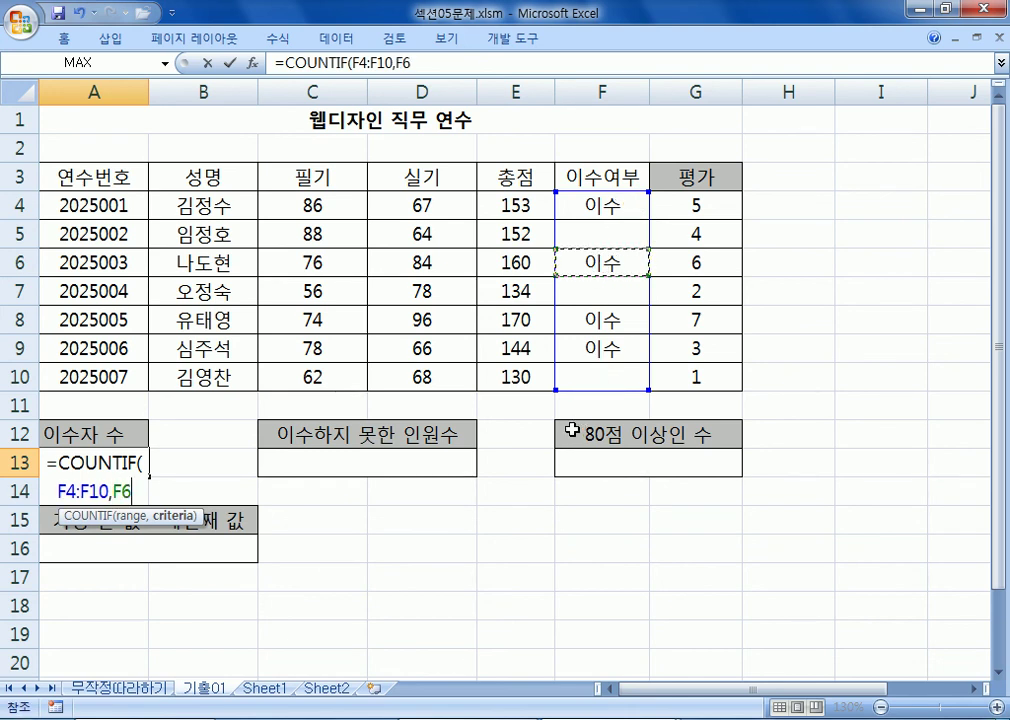
left_click(626, 320)
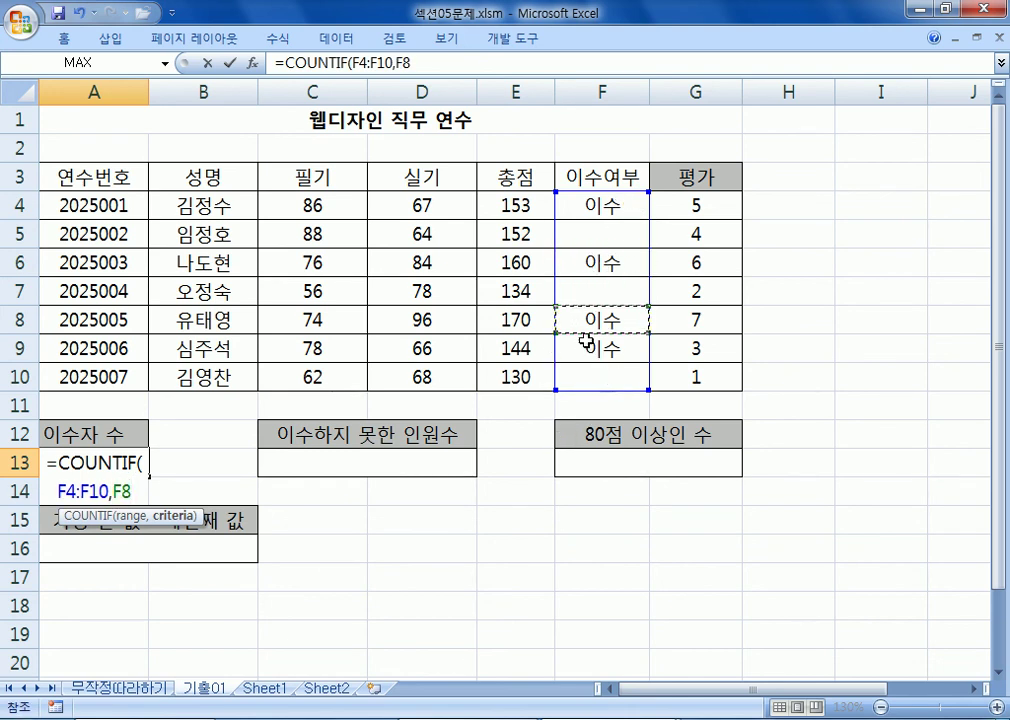
left_click(591, 350)
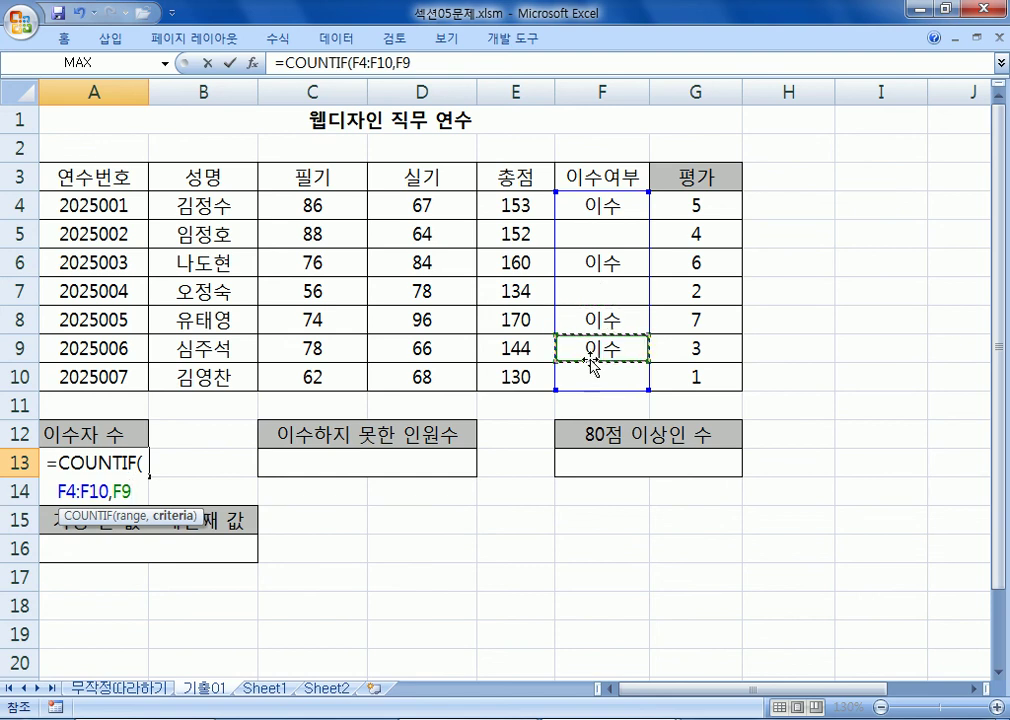
left_click(603, 207)
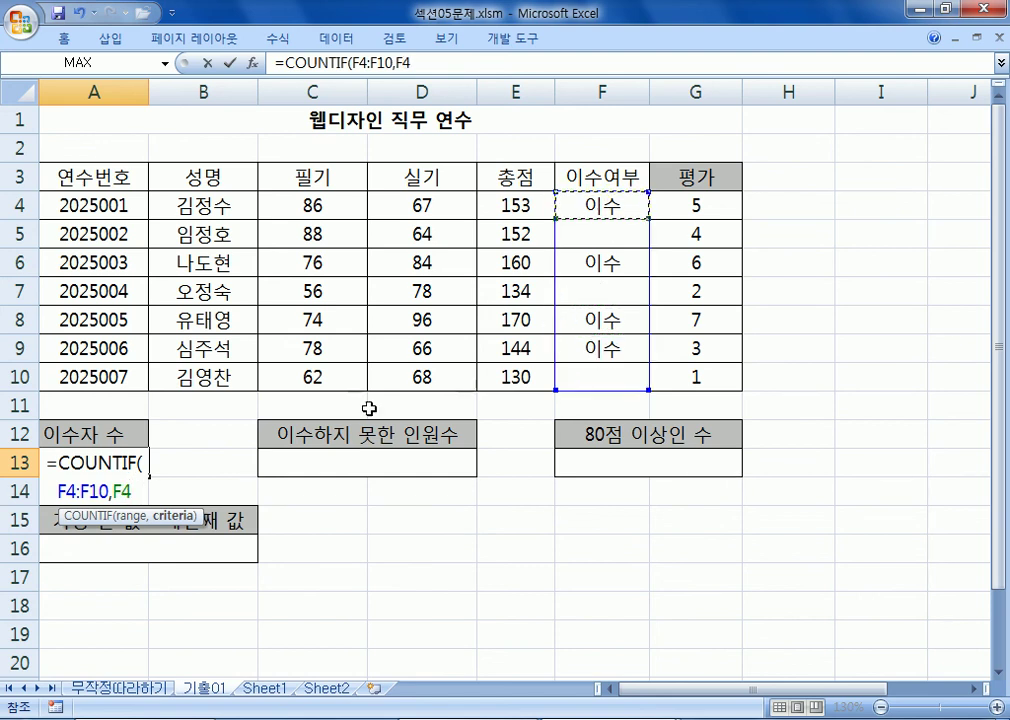
Set the COUNTIF criterion in A13 to "이수" and commit the formula
double_click(139, 492)
type("\"이수\"")
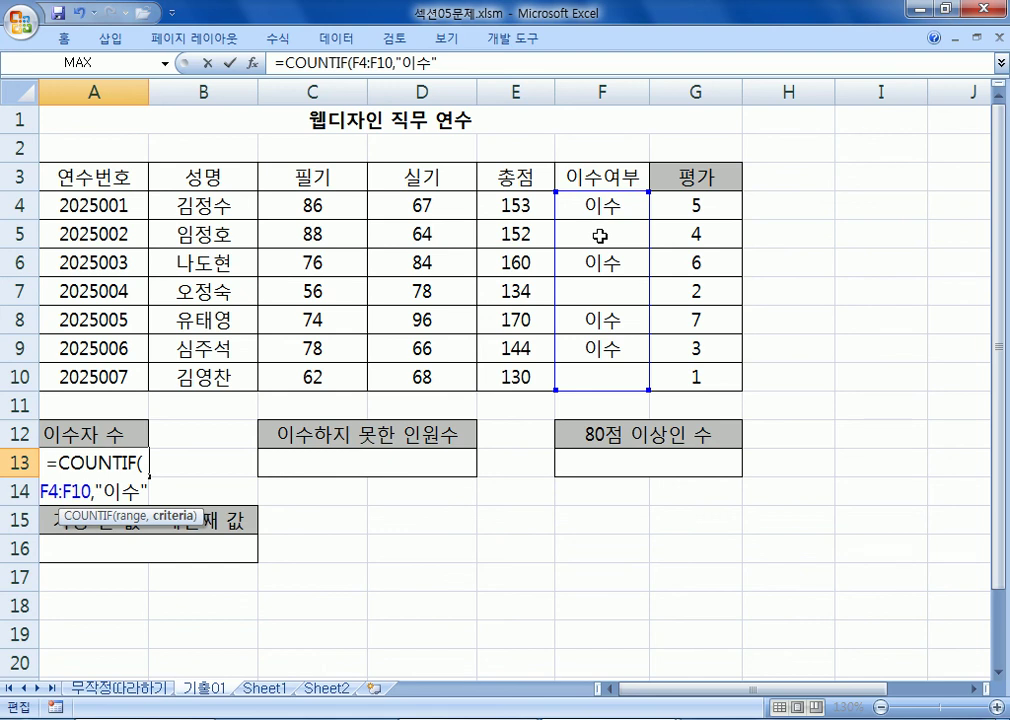
key("Return")
left_click(97, 462)
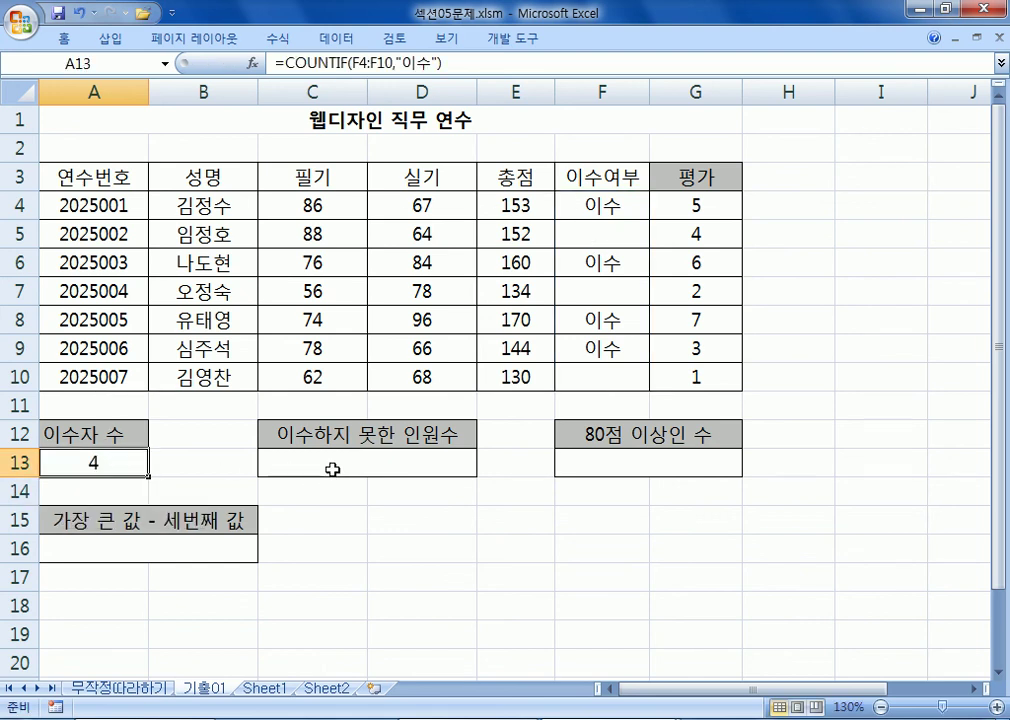
Append &"명" to the COUNTIF formula in A13, and highlight the whole formula
key("F2")
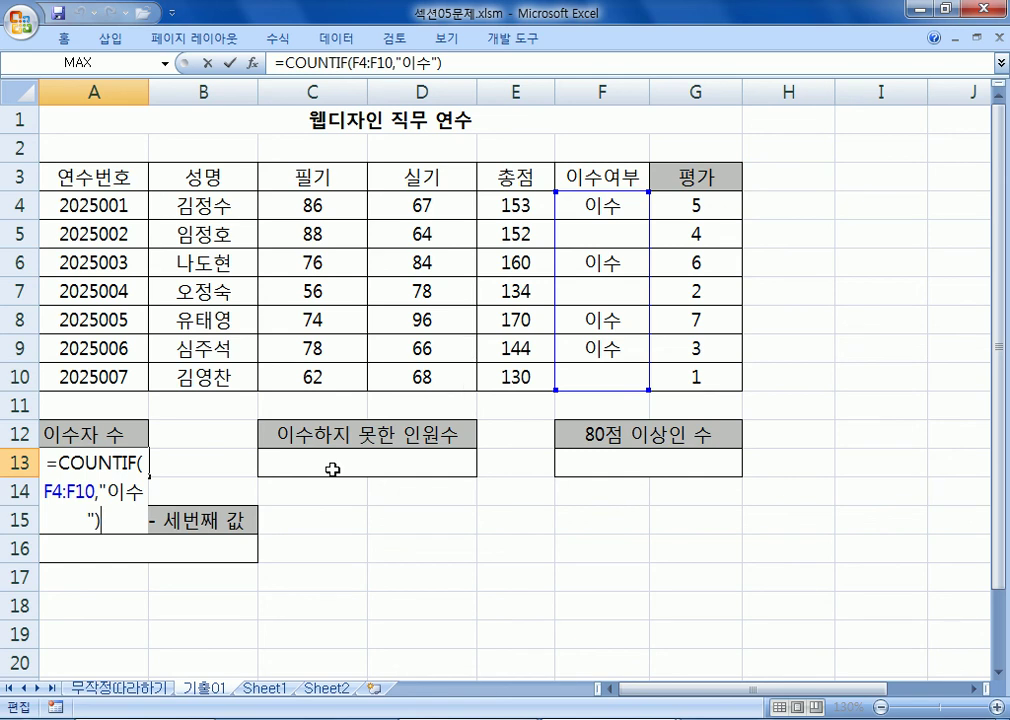
type("&")
type("\"AU")
key("BackSpace")
key("BackSpace")
type("명\"")
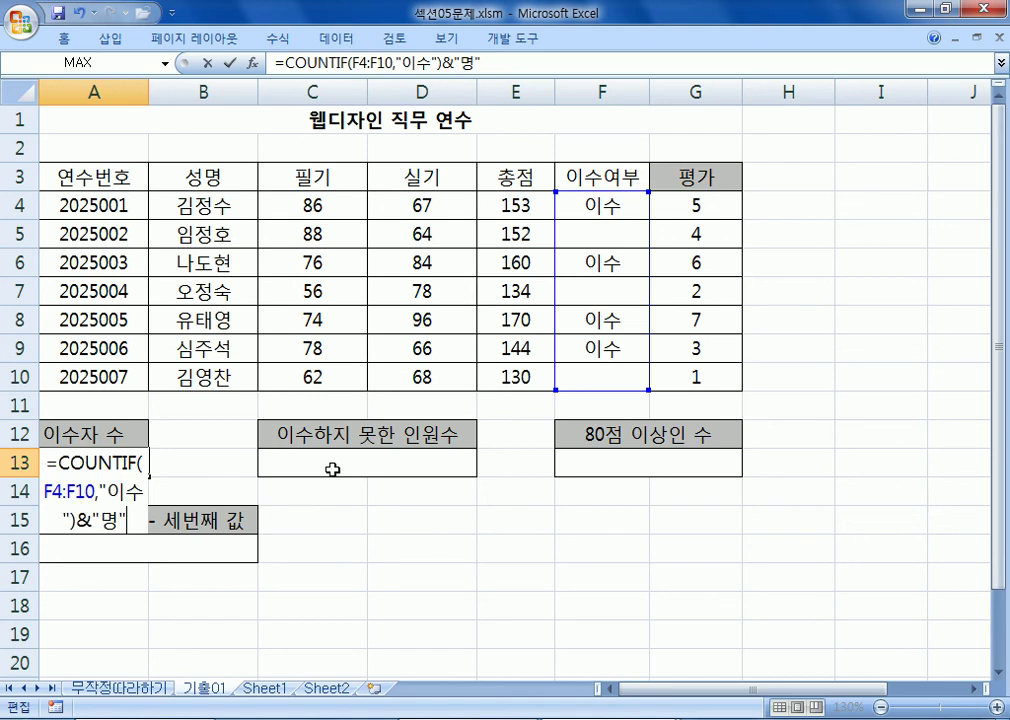
key("Return")
key("Up")
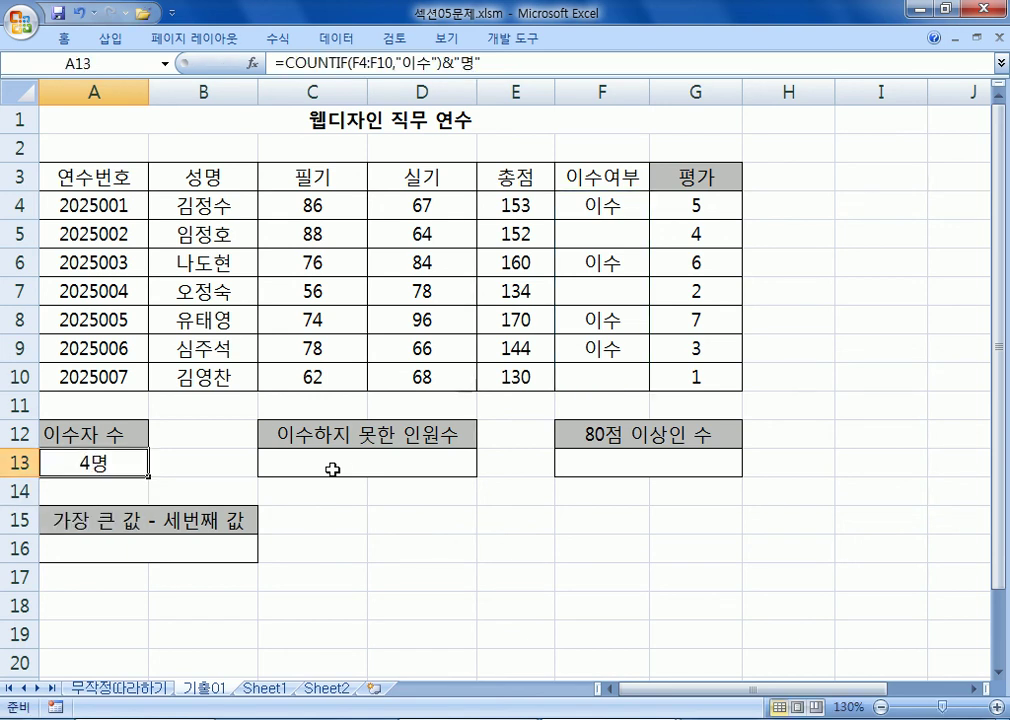
left_click_drag(534, 56, 172, 66)
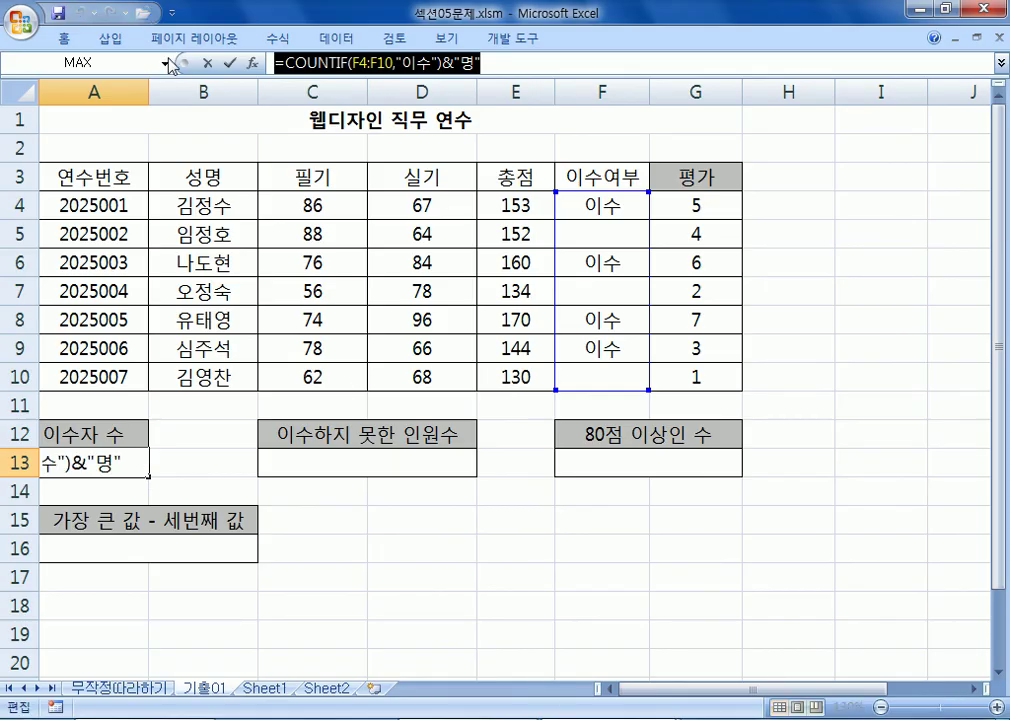
Copy A13's COUNTIF formula into the Notepad notes below the RANK section, highlight its parts, and commit the formula in Excel
key("ctrl+c")
key("alt+Tab")
key("ctrl+v")
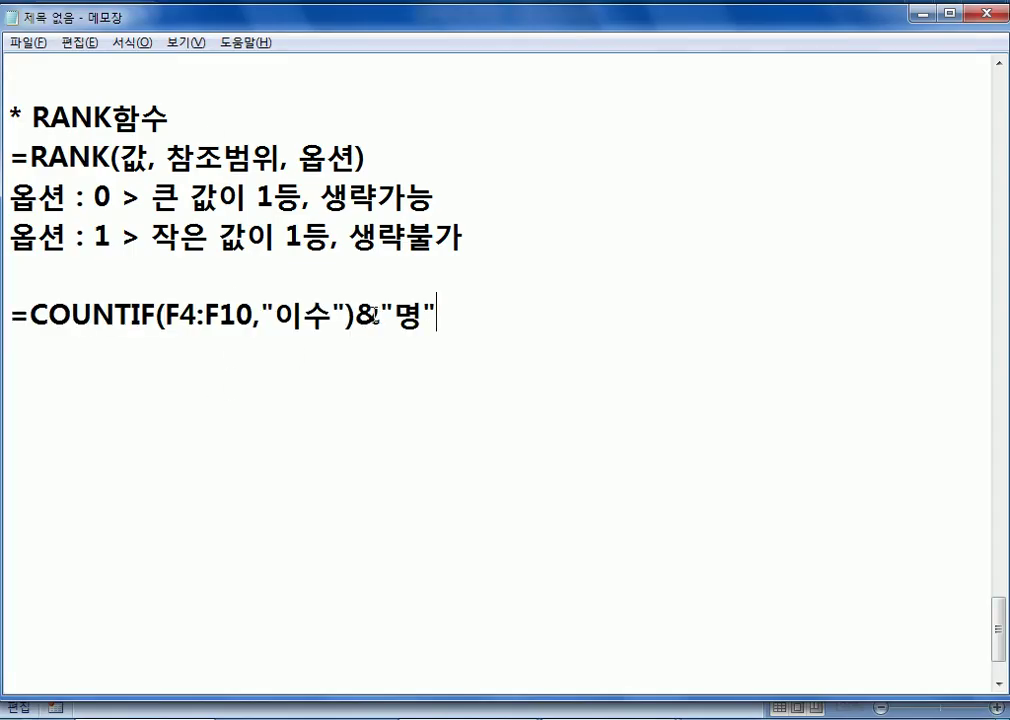
left_click_drag(375, 316, 30, 316)
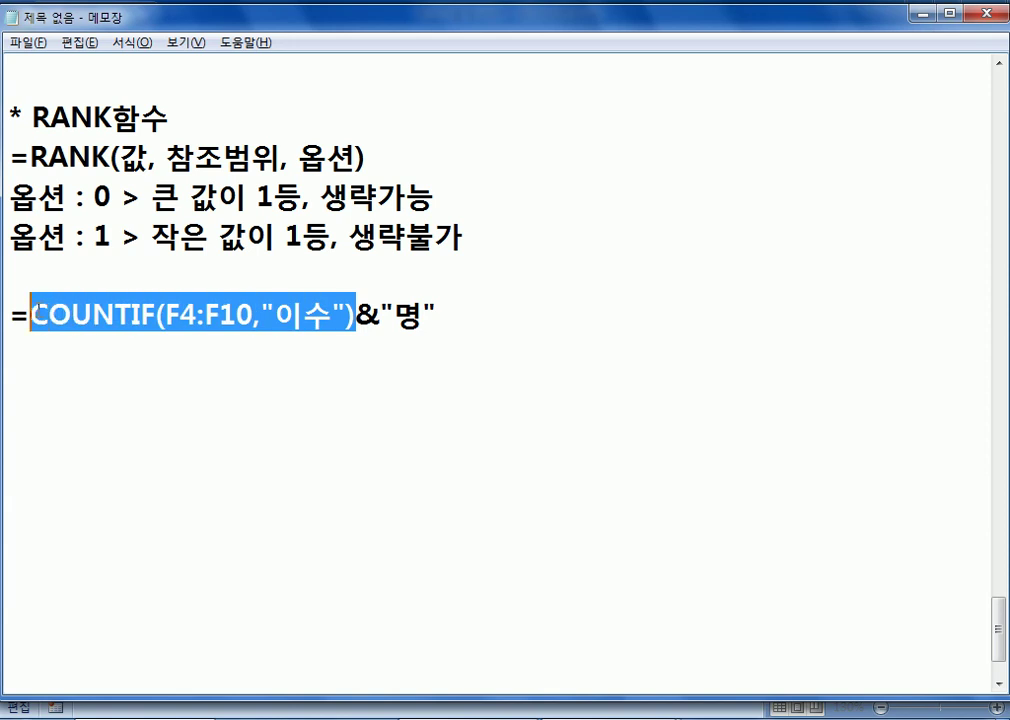
mouse_move(424, 316)
left_mouse_down()
mouse_move(394, 316)
mouse_move(442, 316)
left_mouse_up()
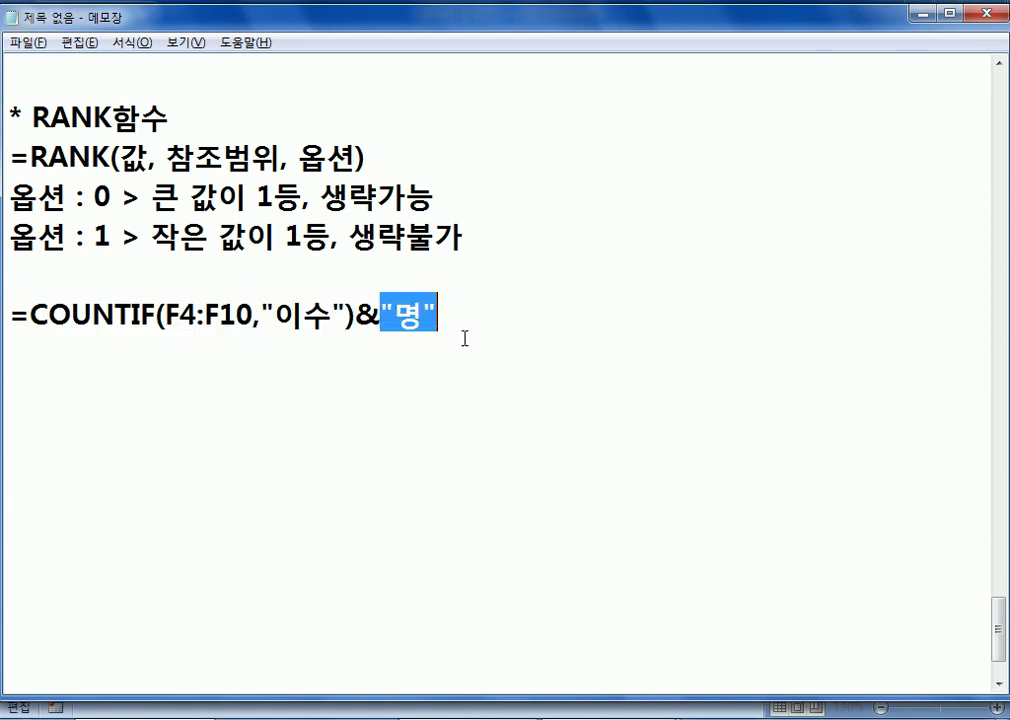
left_click(473, 343)
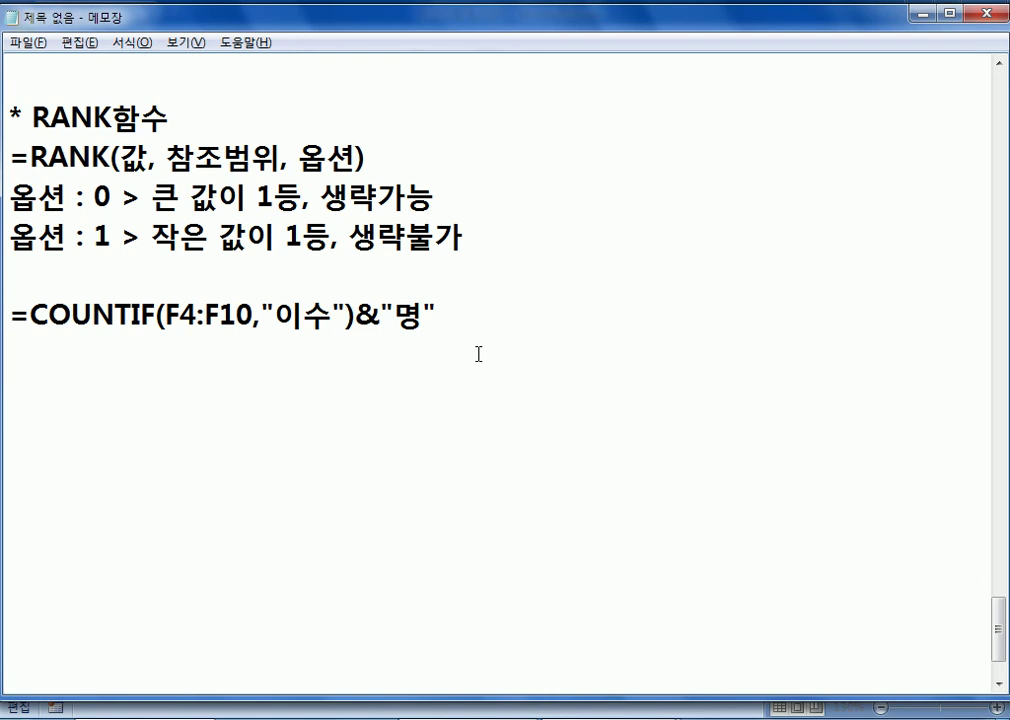
key("alt+Tab")
key("ctrl+Return")
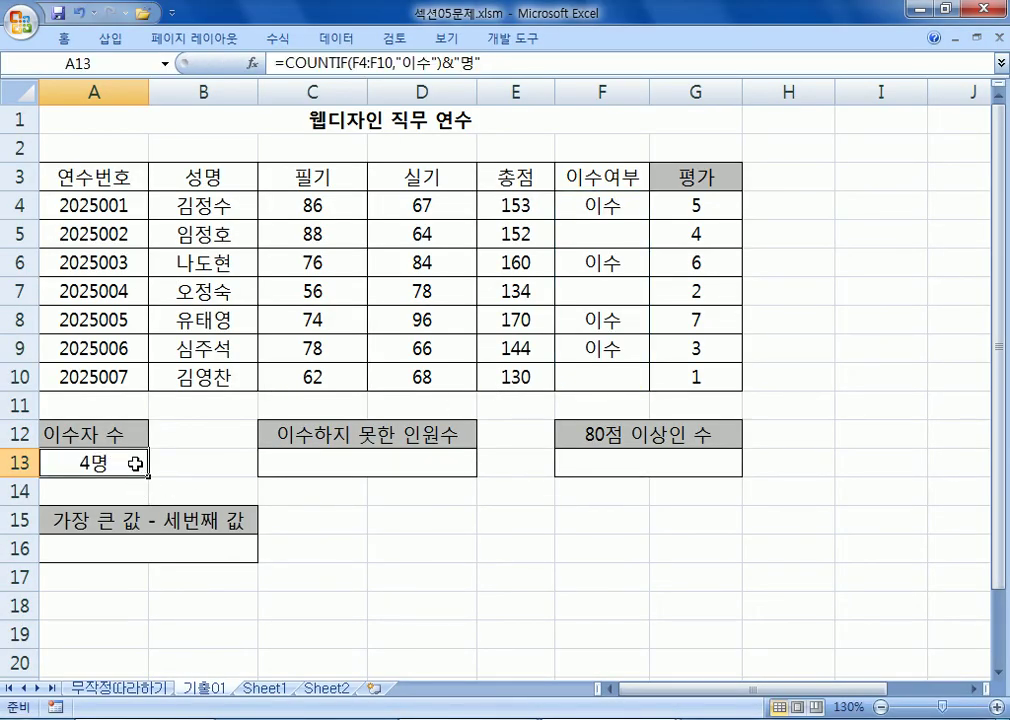
Remove &"명" from the COUNTIF formula in A13 and commit it
double_click(138, 465)
key("shift+Left")
key("shift+Left")
key("shift+Left")
key("shift+Left")
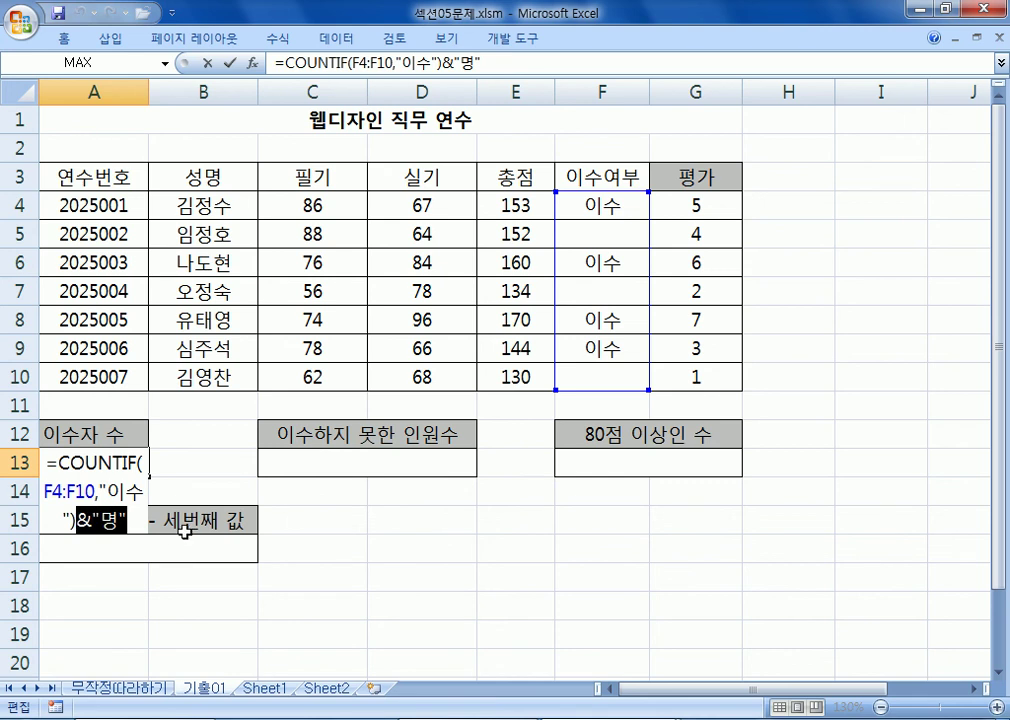
key("Delete")
key("Return")
Try the custom number format G/표준명 on A13, and undo both the format and the removal of &"명"
left_click(124, 455)
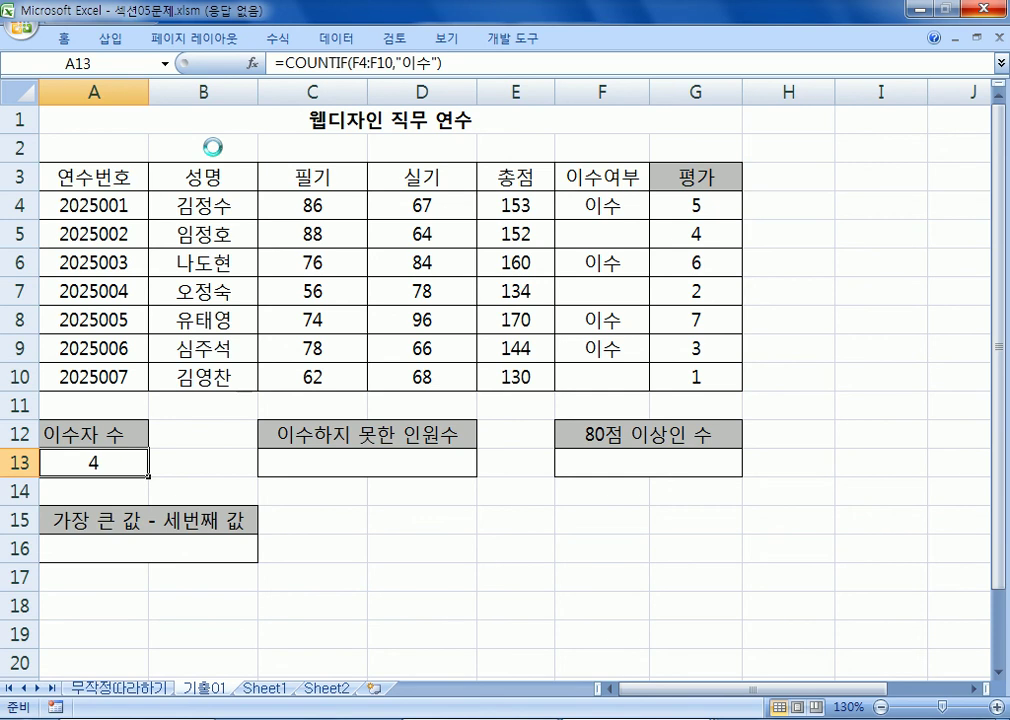
left_click(394, 211)
left_click(510, 135)
type("명")
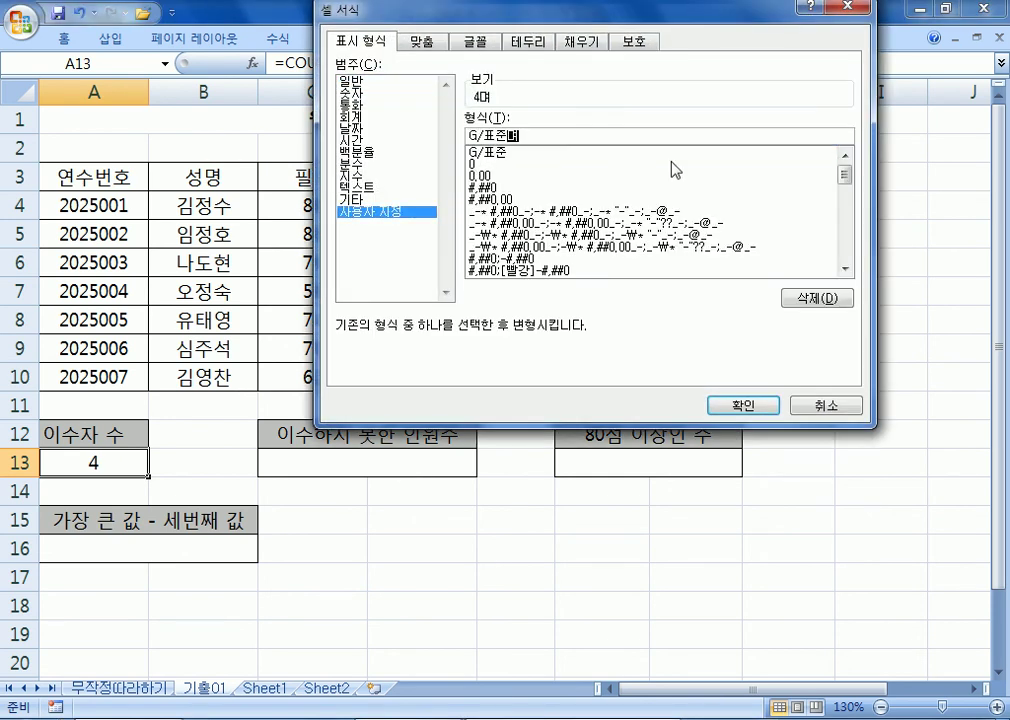
key("Return")
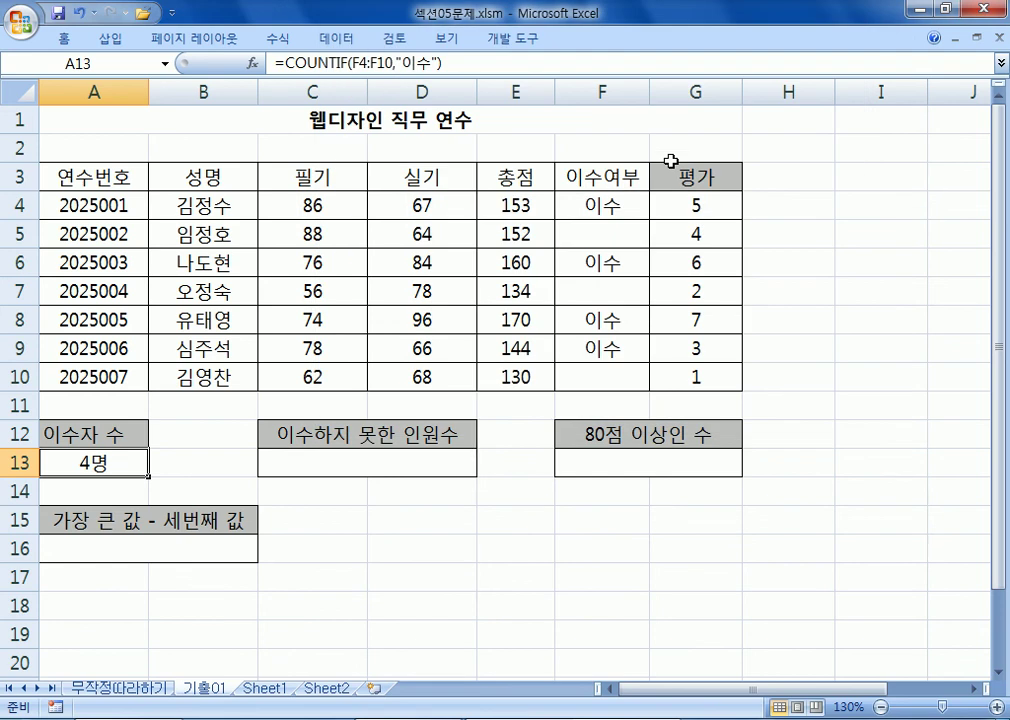
key("ctrl+z")
key("F2")
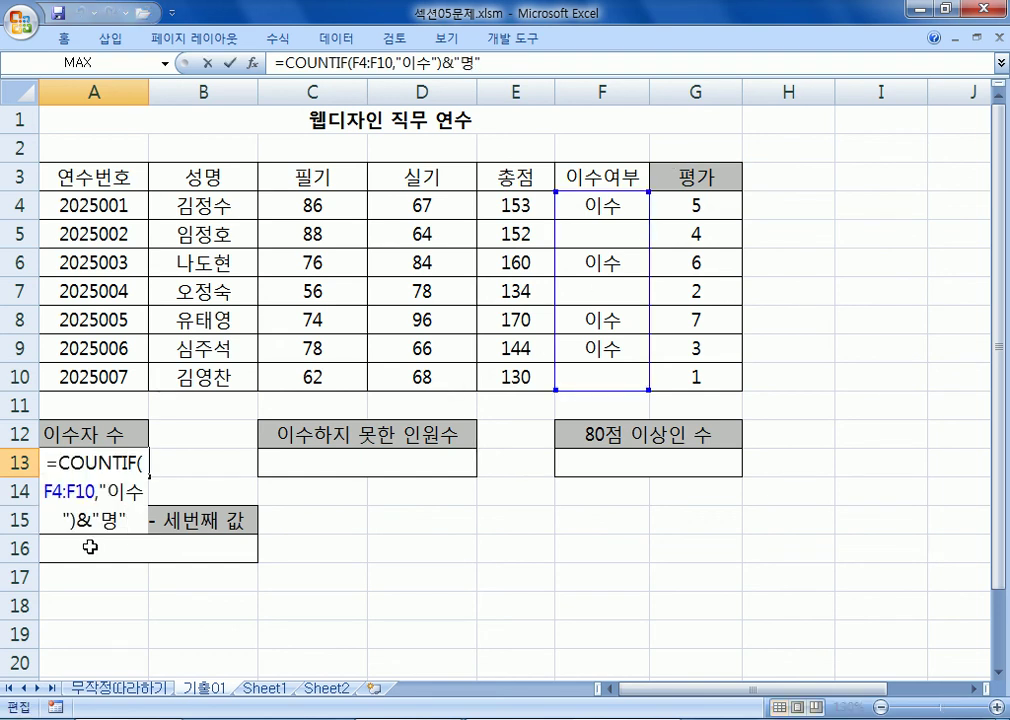
In Notepad, add a second formula line reading =COUNTIF(F4:F10,"이수") > 사용자 지정 서식
key("alt+Tab")
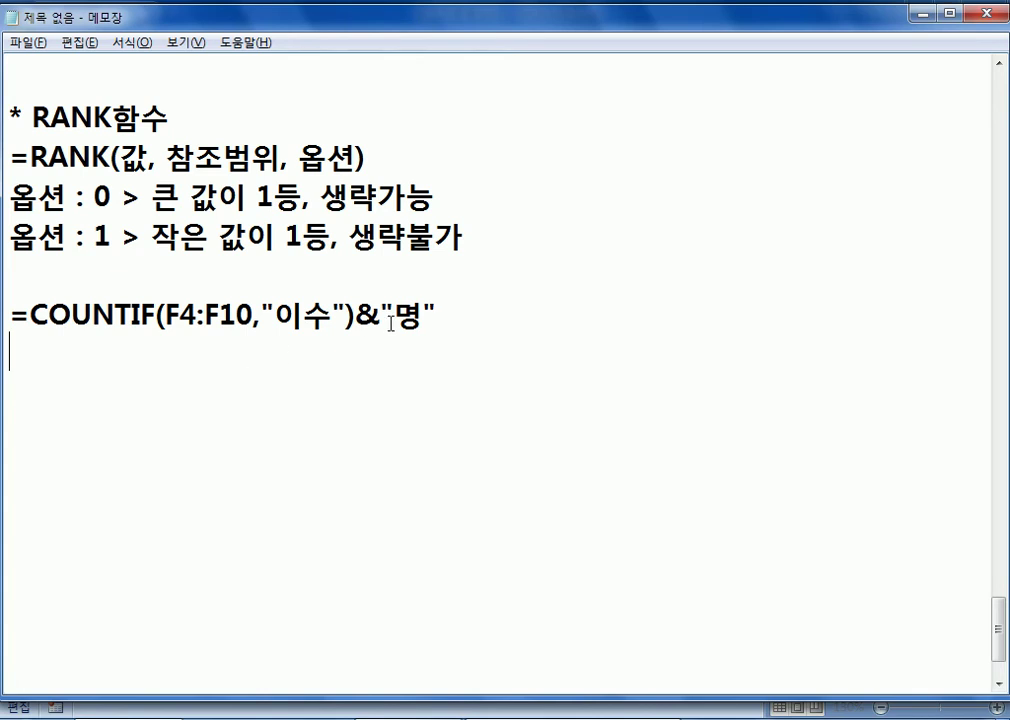
left_click_drag(356, 318, 3, 320)
key("ctrl+c")
left_click(14, 361)
key("ctrl+v")
type("> 사용자 지정 셧")
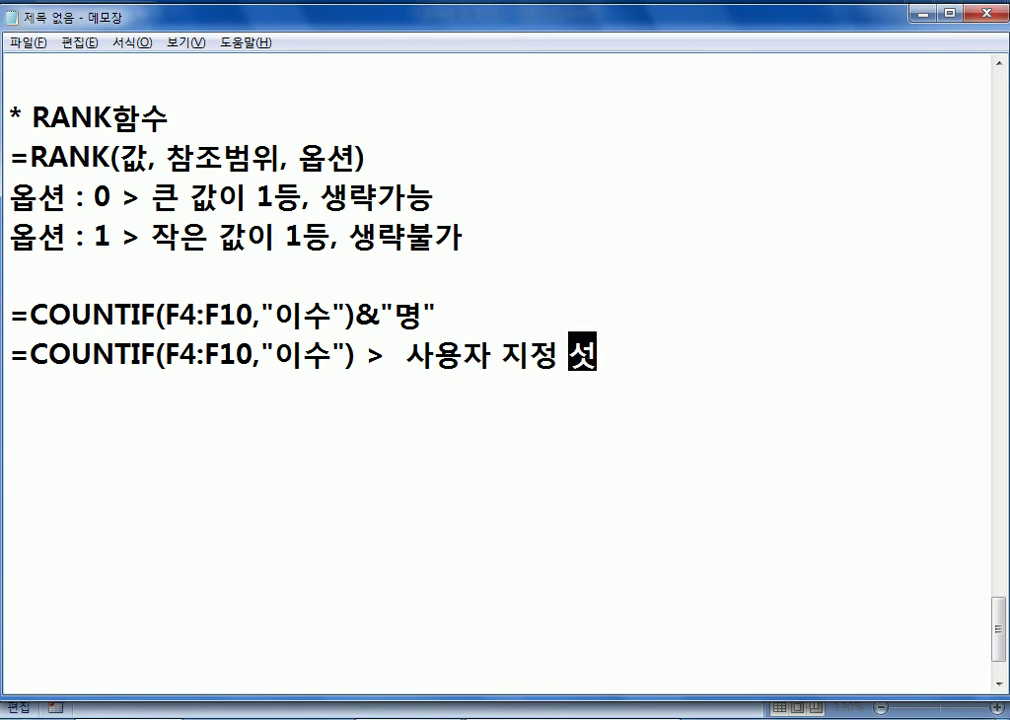
type("식 ")
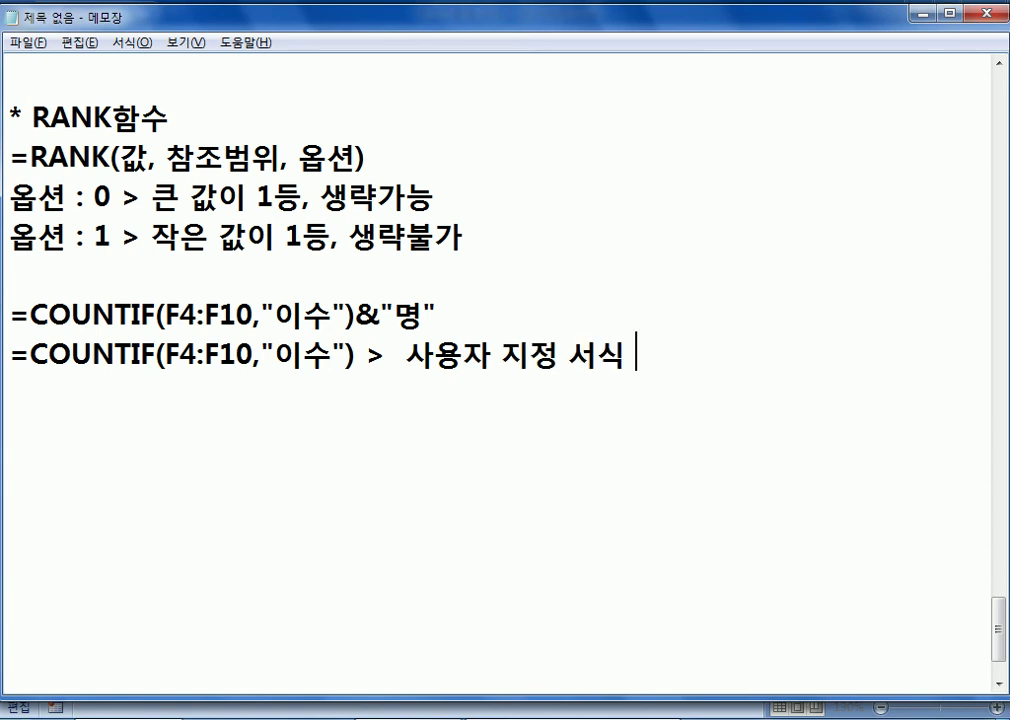
Complete the second COUNTIF note line with G/표준"명" : 숫자
type("G/표준")
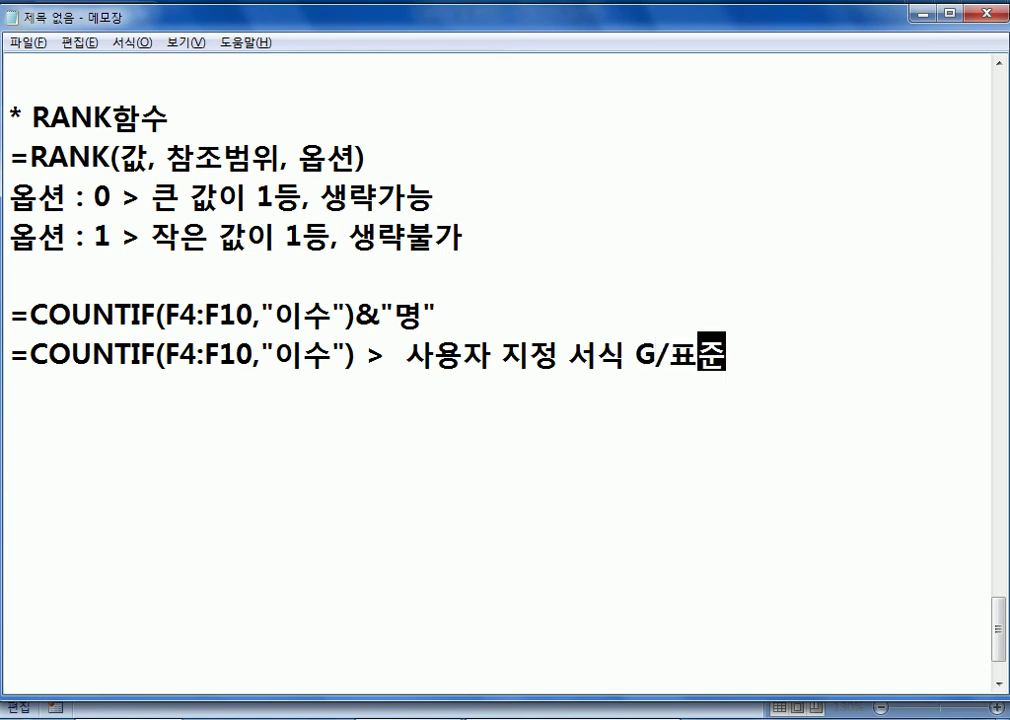
type("\"AUD")
key("BackSpace")
key("BackSpace")
key("BackSpace")
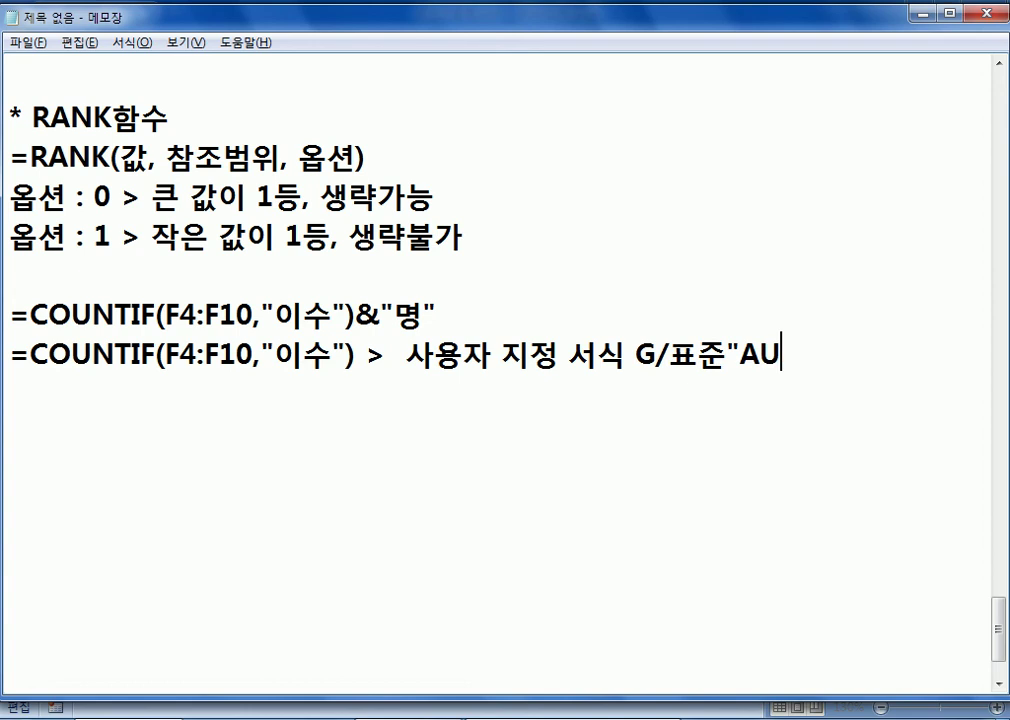
key("Hangul")
type("며ㅛㅇ")
key("BackSpace")
key("BackSpace")
key("BackSpace")
type("명\"")
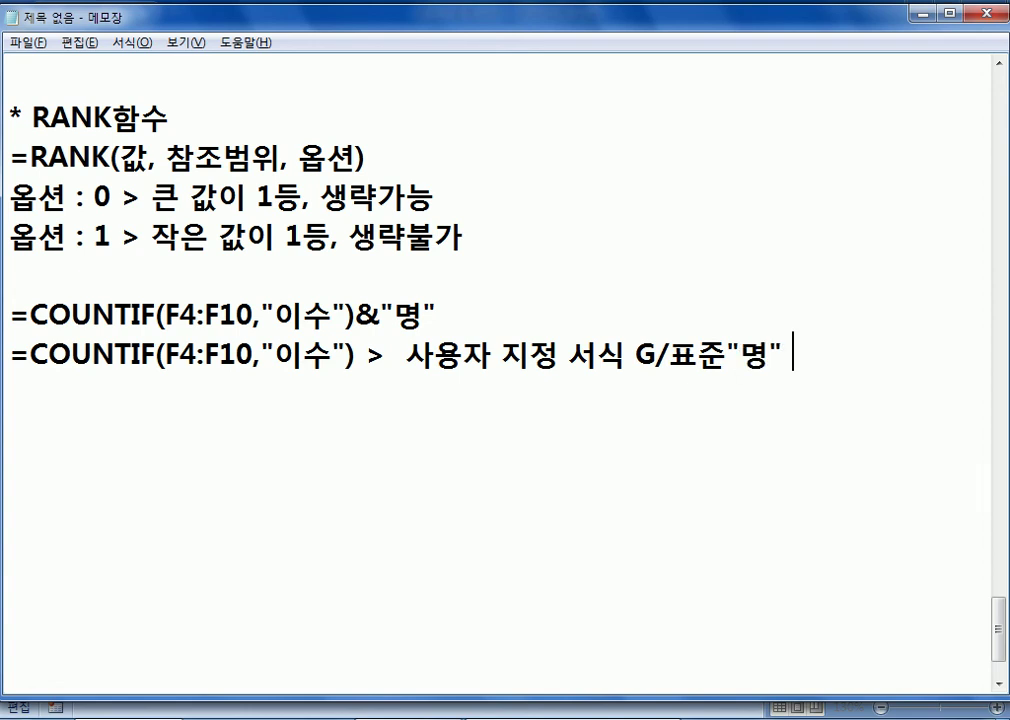
type(" : 숫자")
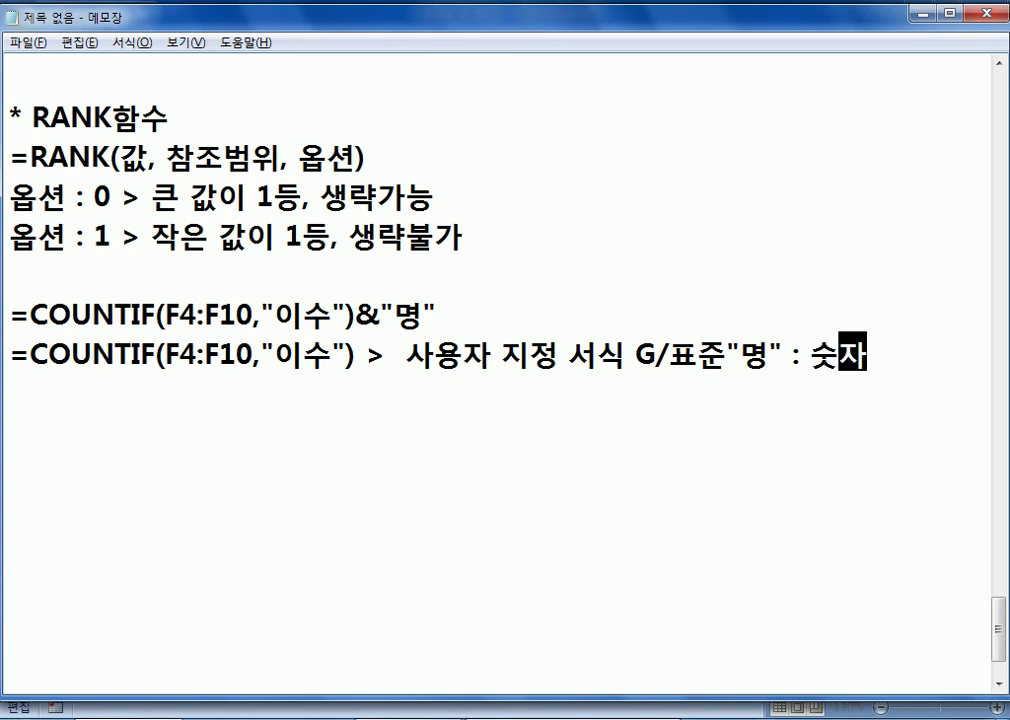
Append : 결과가 문자 to the first COUNTIF note line, and commit the A13 formula in Excel
left_click_drag(359, 356, 35, 356)
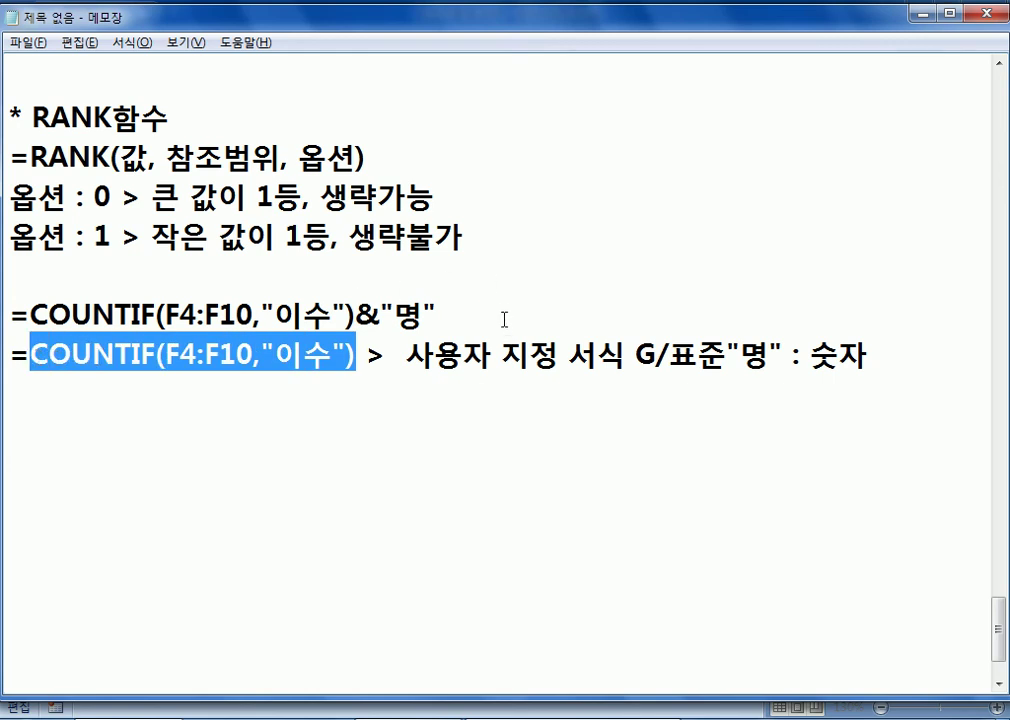
left_click(451, 307)
type(": 결과가 ")
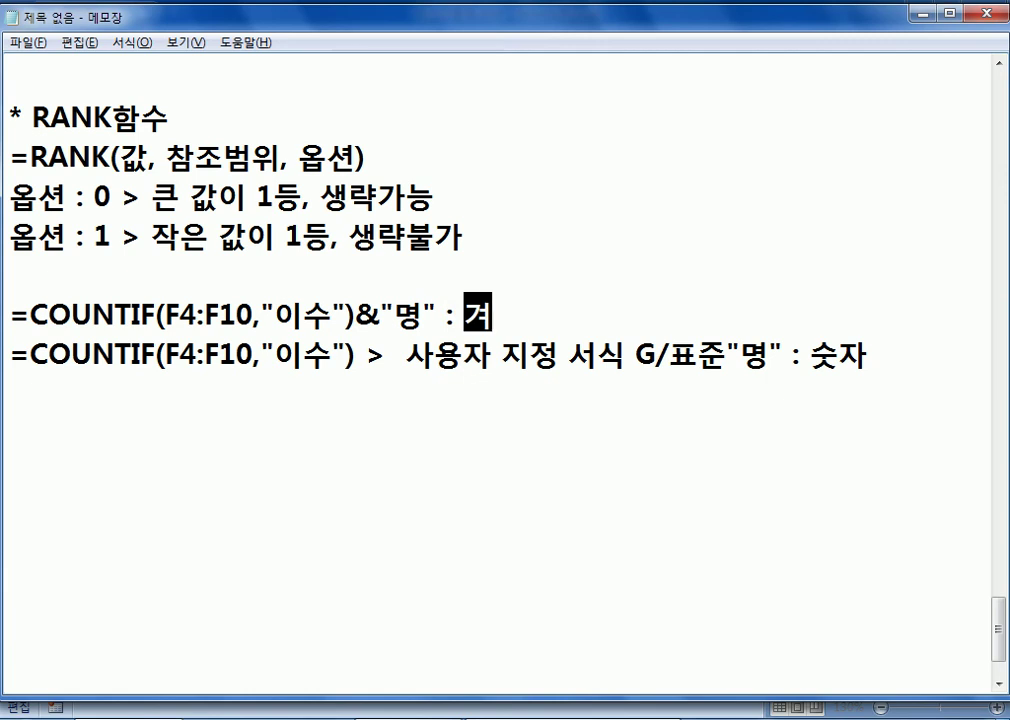
type("문자")
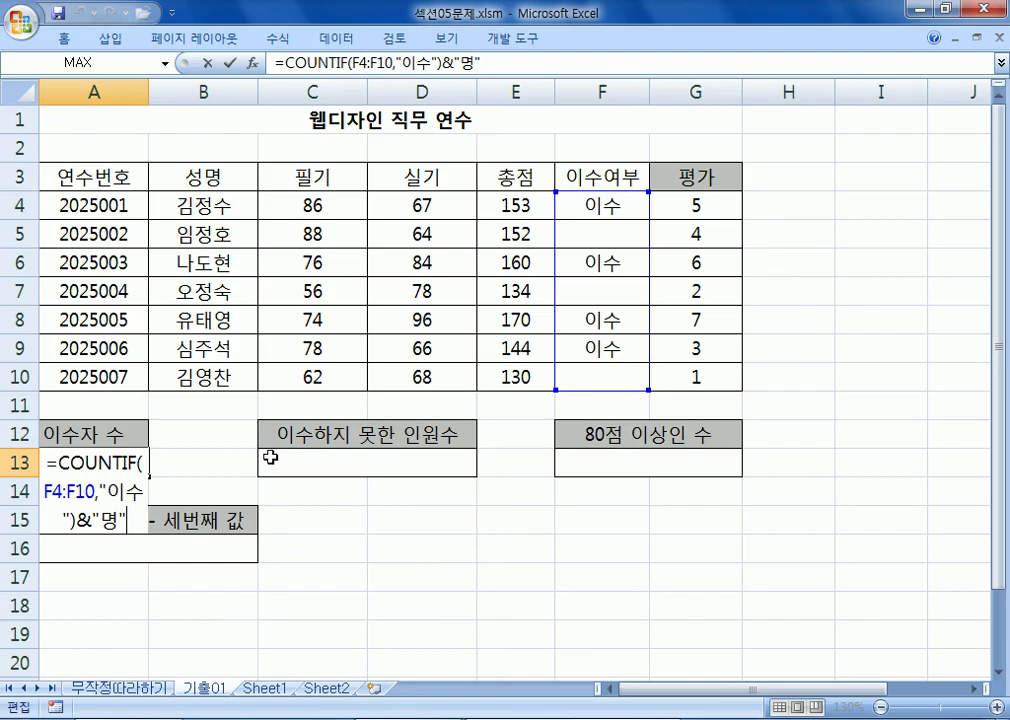
key("Return")
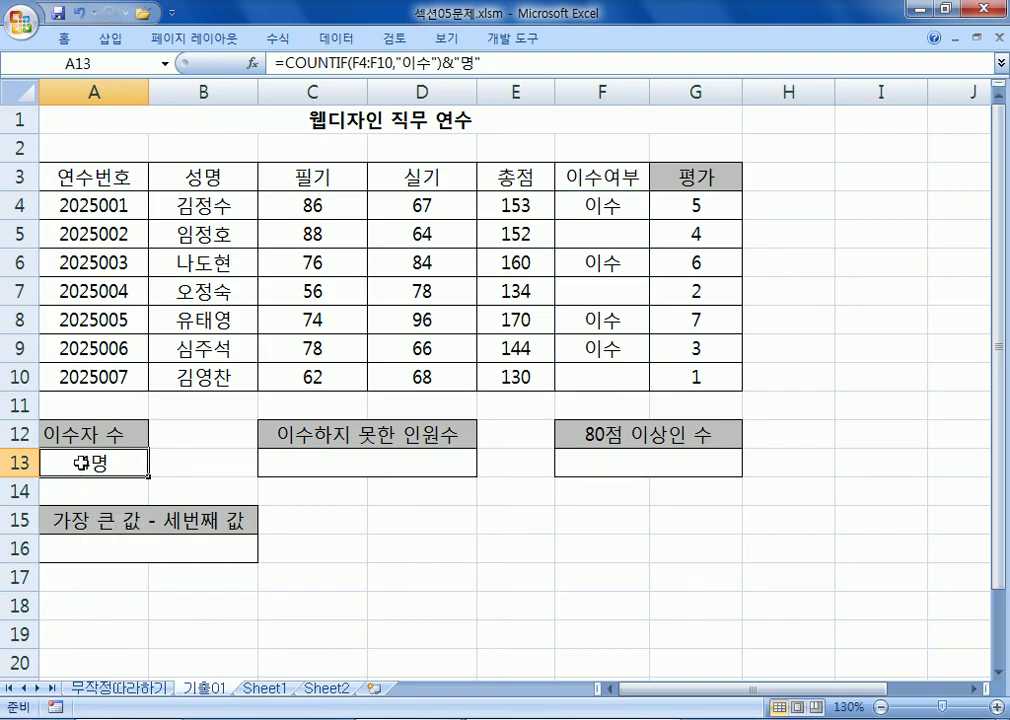
Try appending 명 directly to the score in C4, and cancel the edit
left_click(310, 345)
left_click(85, 462)
left_click_drag(322, 214, 367, 376)
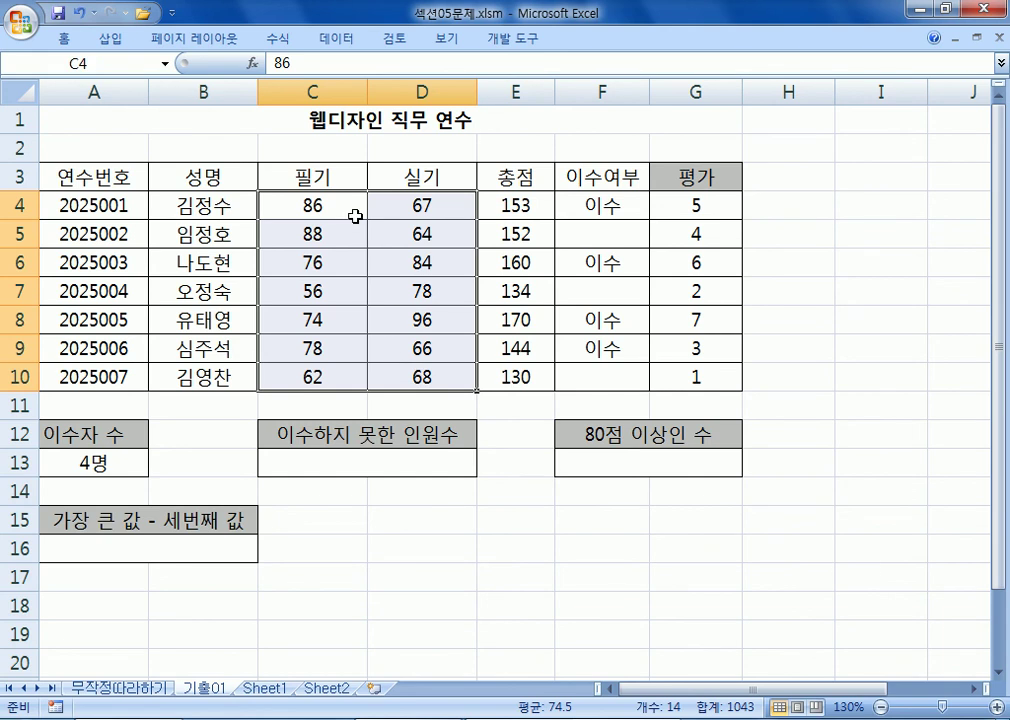
double_click(349, 202)
type("명")
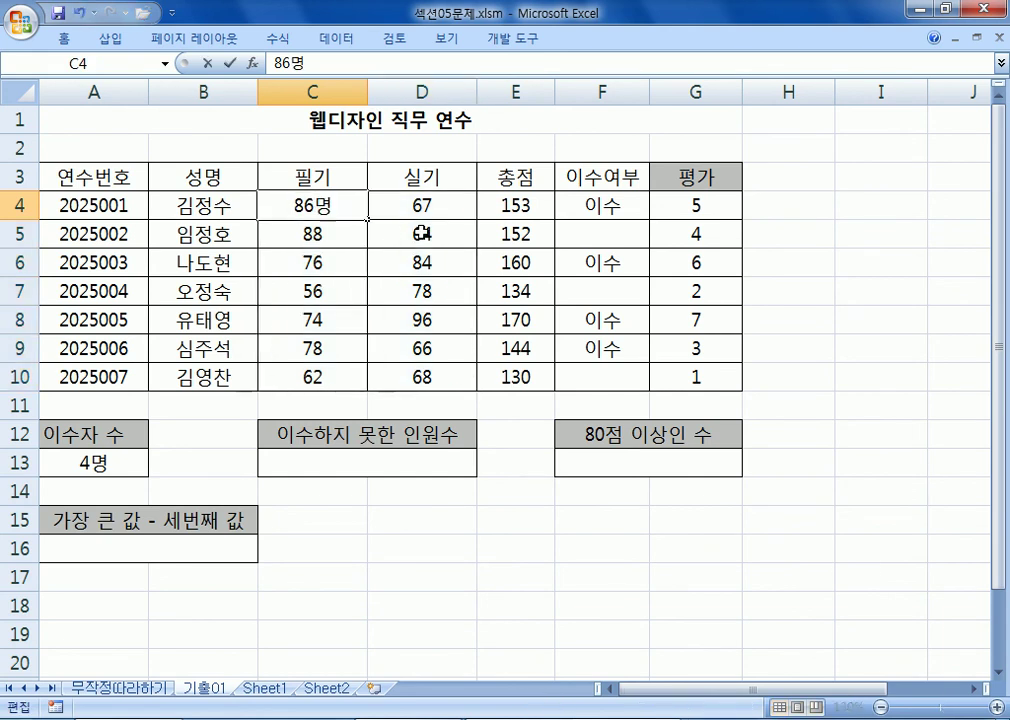
key("Escape")
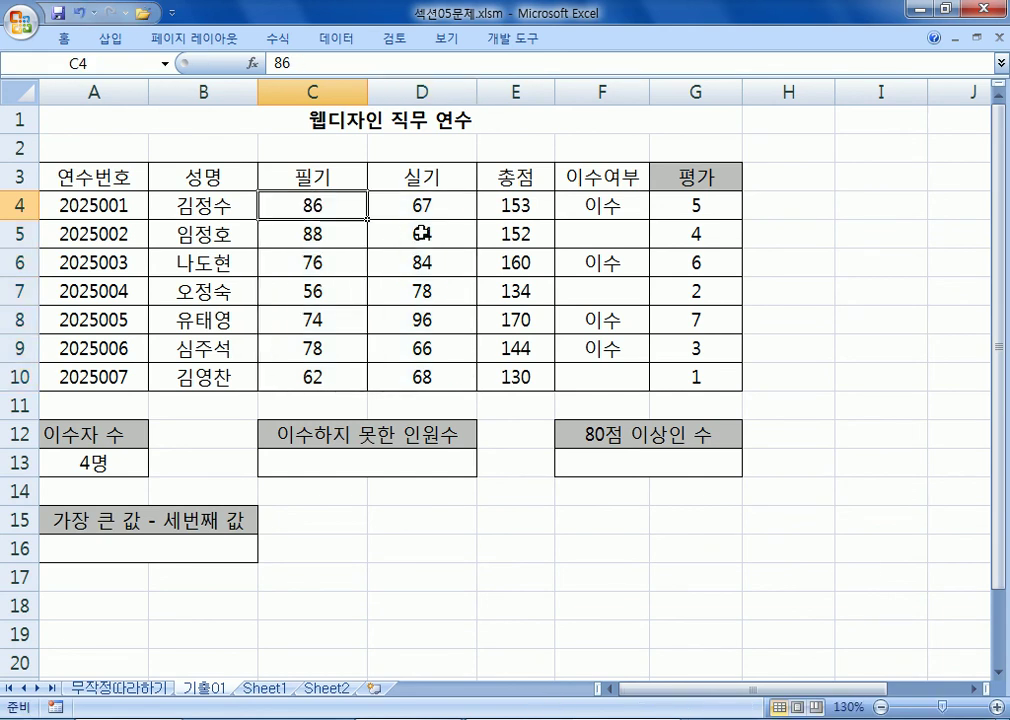
Try the custom number format G/표준점 on the scores in C4:D10, and undo it
left_click_drag(325, 200, 394, 375)
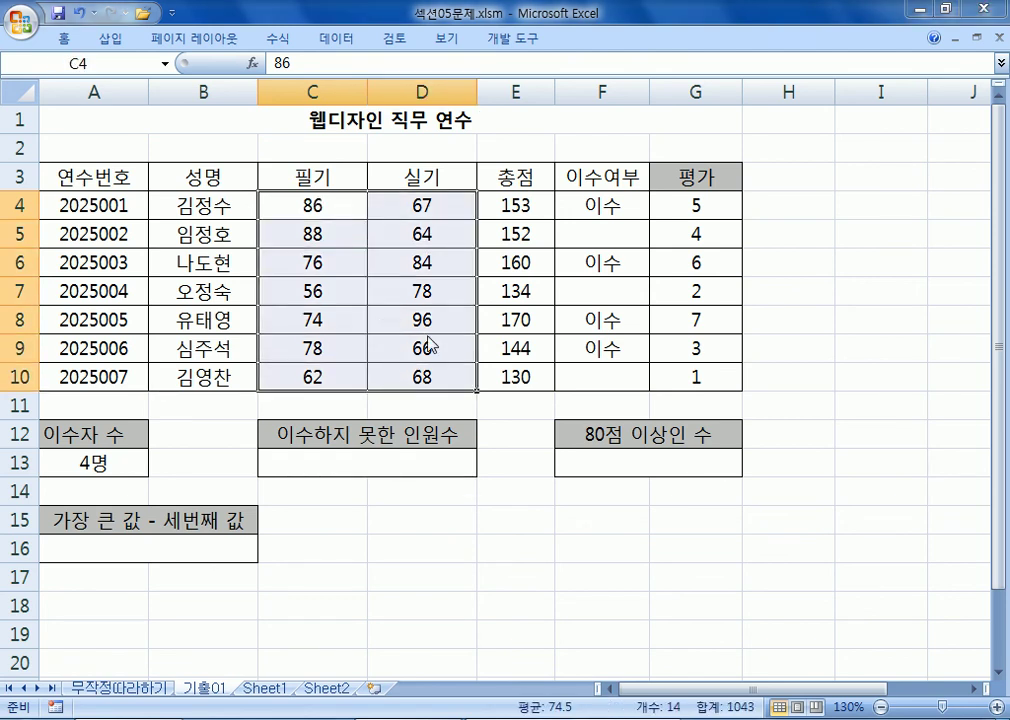
key("ctrl+1")
left_click(352, 212)
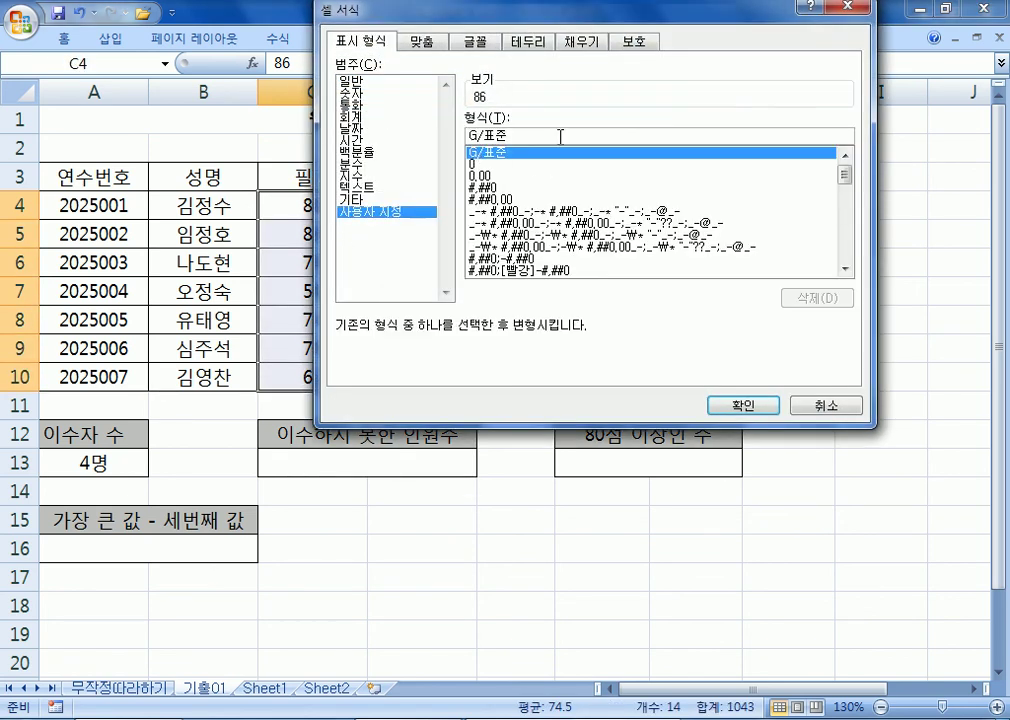
left_click(554, 136)
type("점")
key("Return")
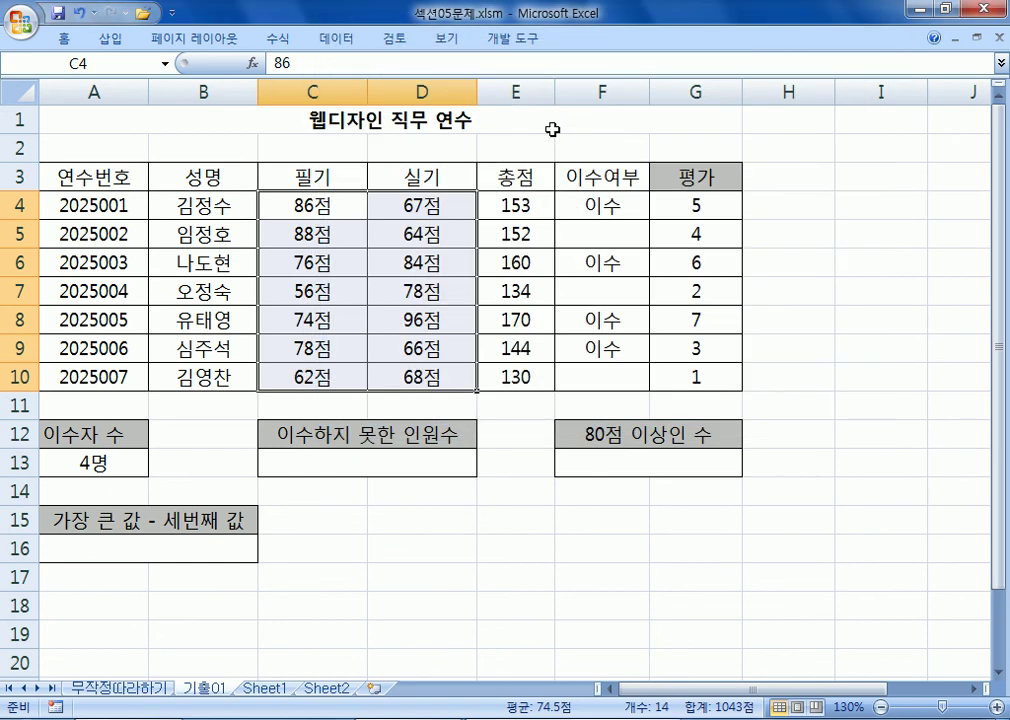
key("ctrl+z")
Review the &"명" part of A13's formula and the matching COUNTIF notes in Notepad
left_click(97, 472)
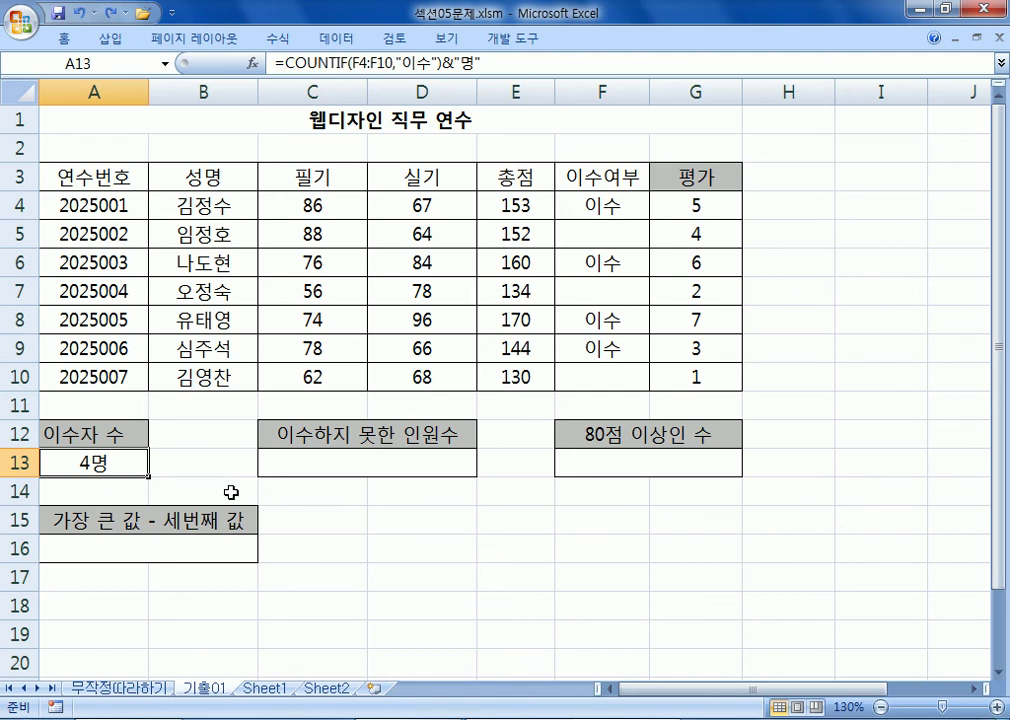
key("F2")
left_click_drag(76, 521, 134, 521)
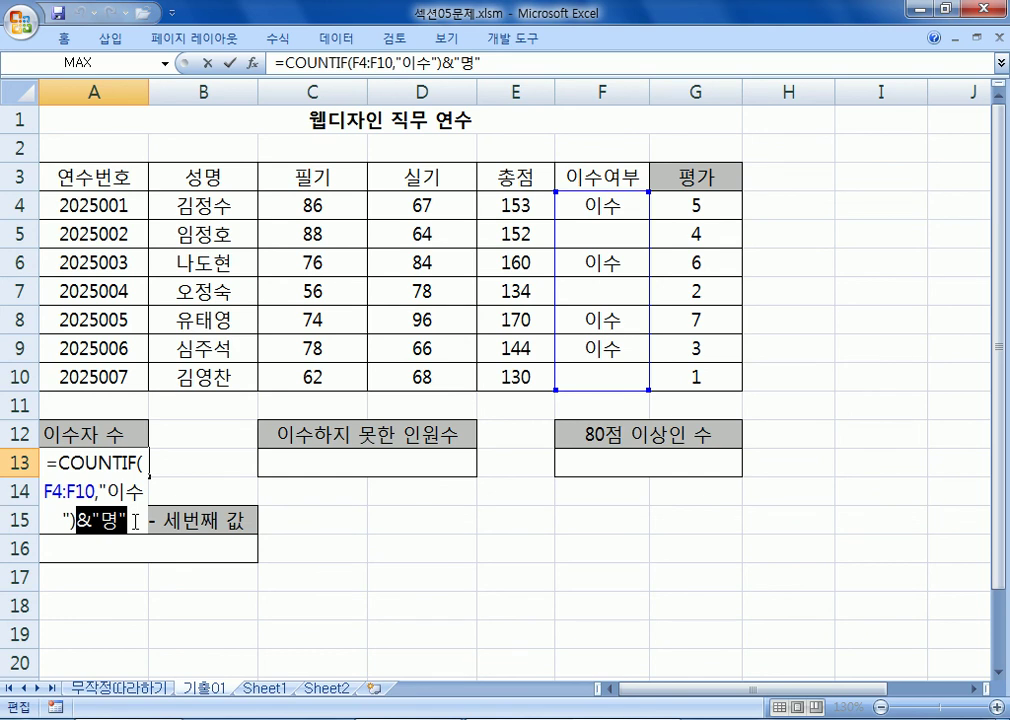
key("Escape")
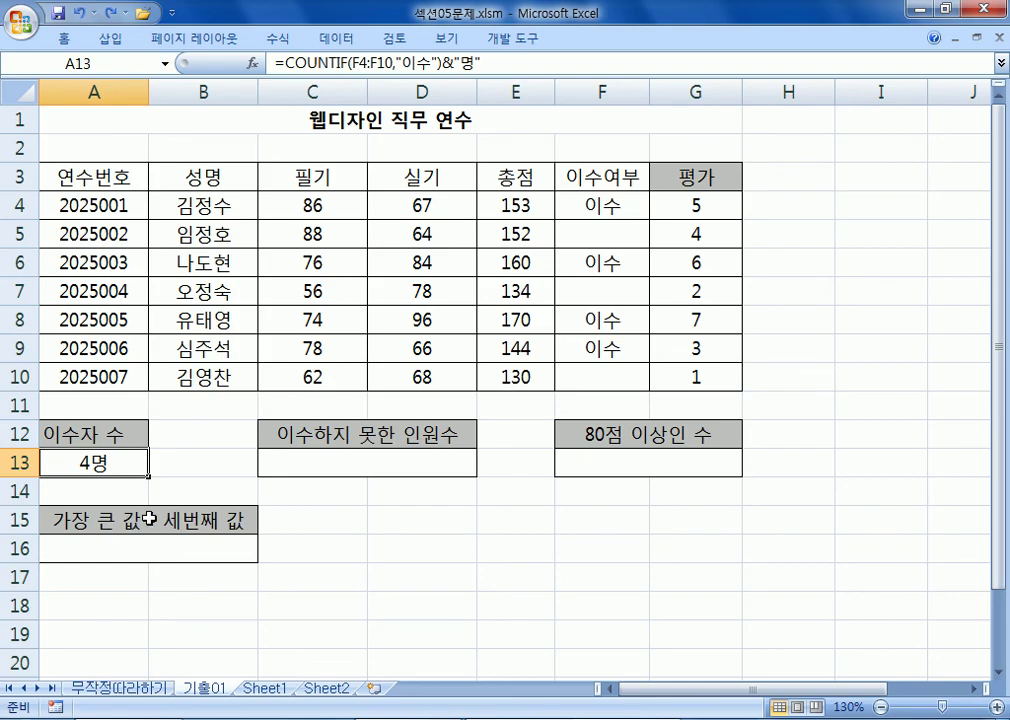
key("alt+Tab")
left_click_drag(395, 318, 423, 318)
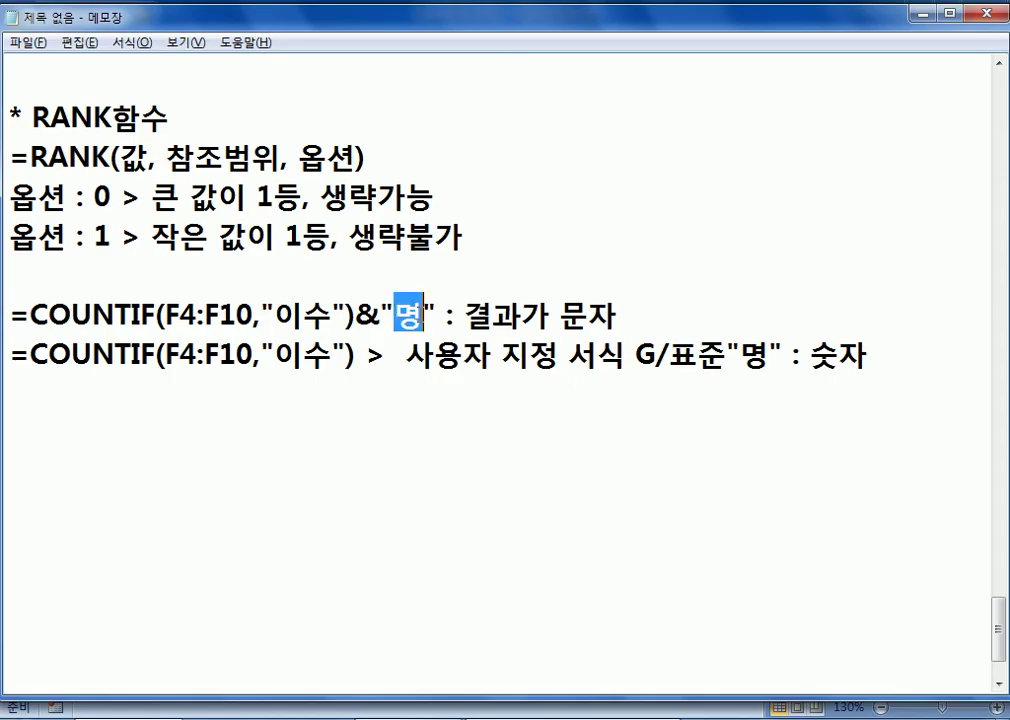
left_click(679, 298)
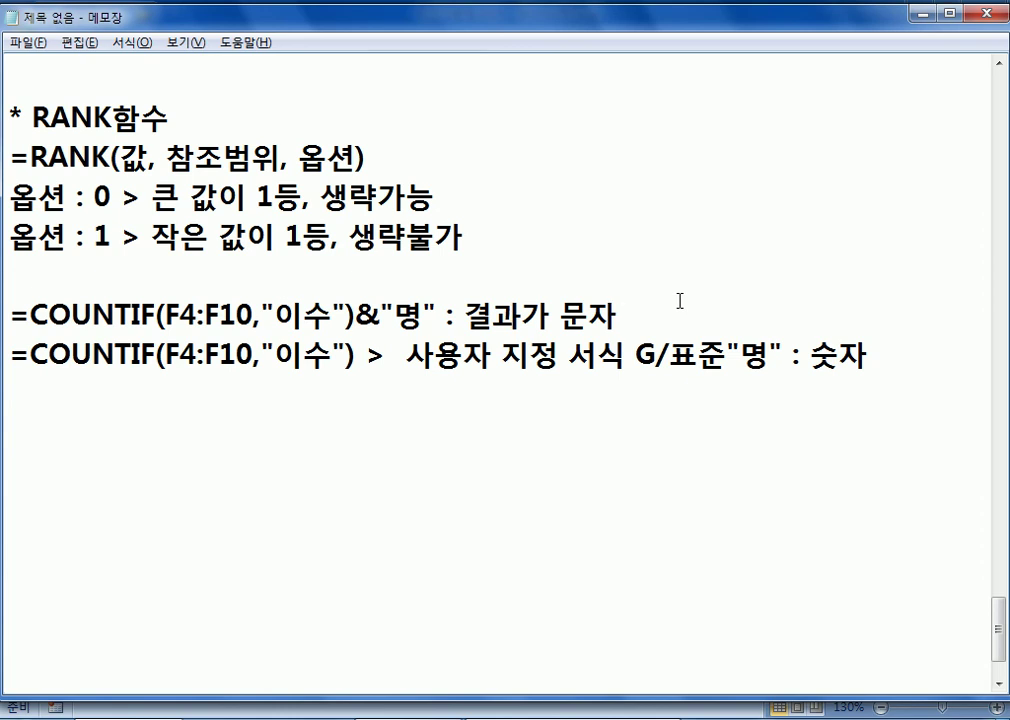
key("alt+Tab")
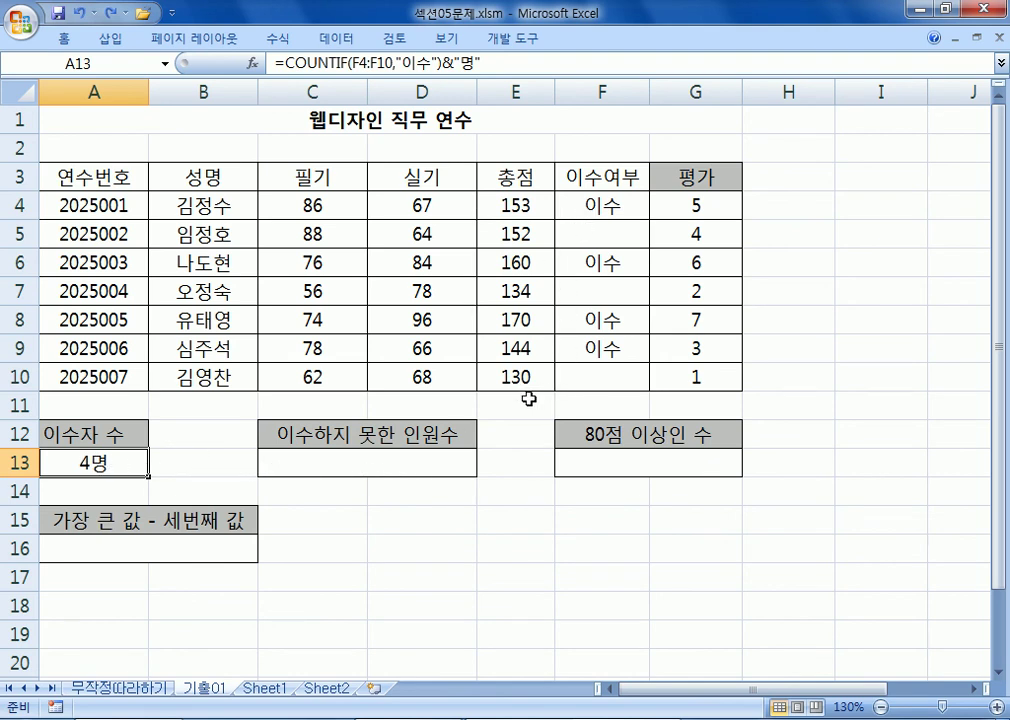
Examine the 이수여부 entries in F4:F10 against the 이수자 수 and 이수하지 못한 인원수 result cells
left_click(330, 471)
left_click_drag(604, 203, 604, 380)
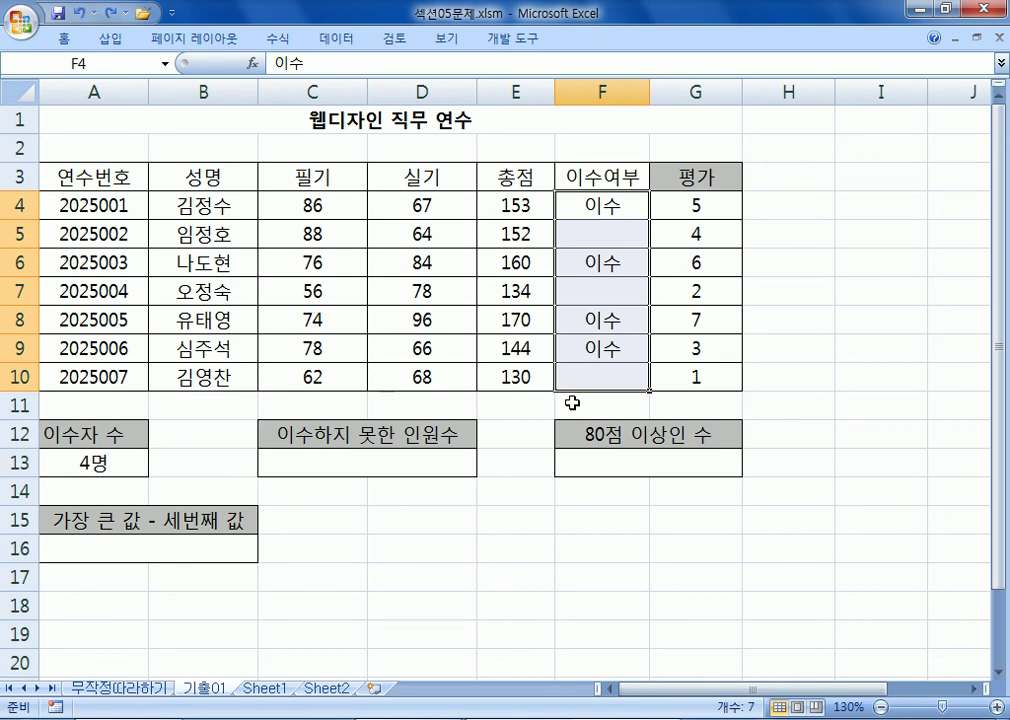
left_click(126, 462)
left_click(322, 458)
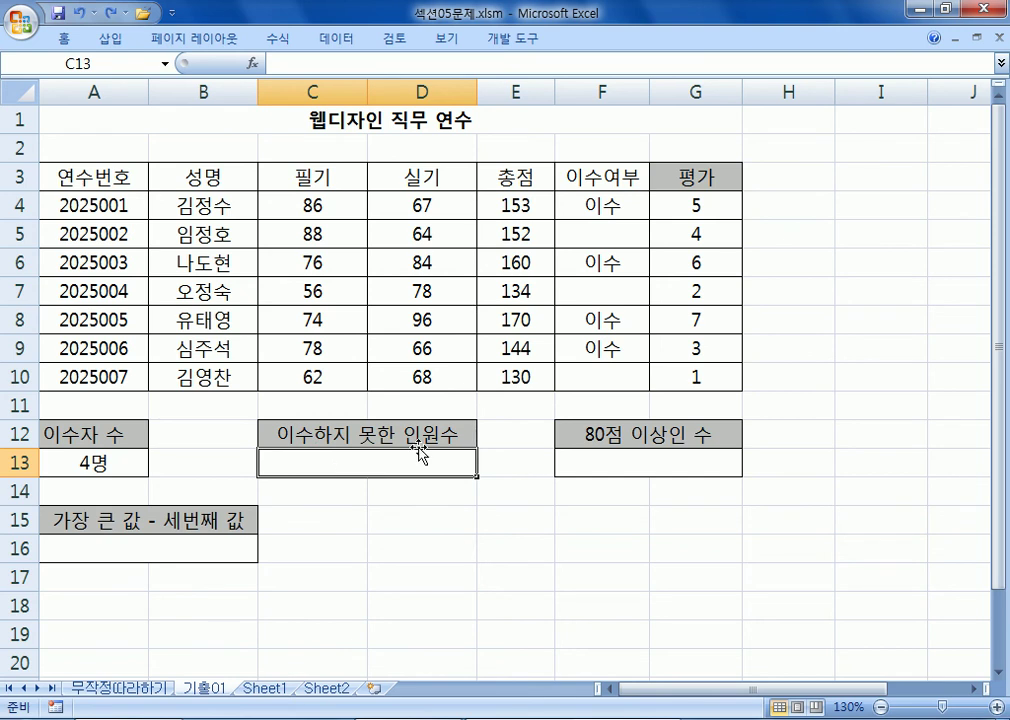
left_click_drag(607, 205, 577, 384)
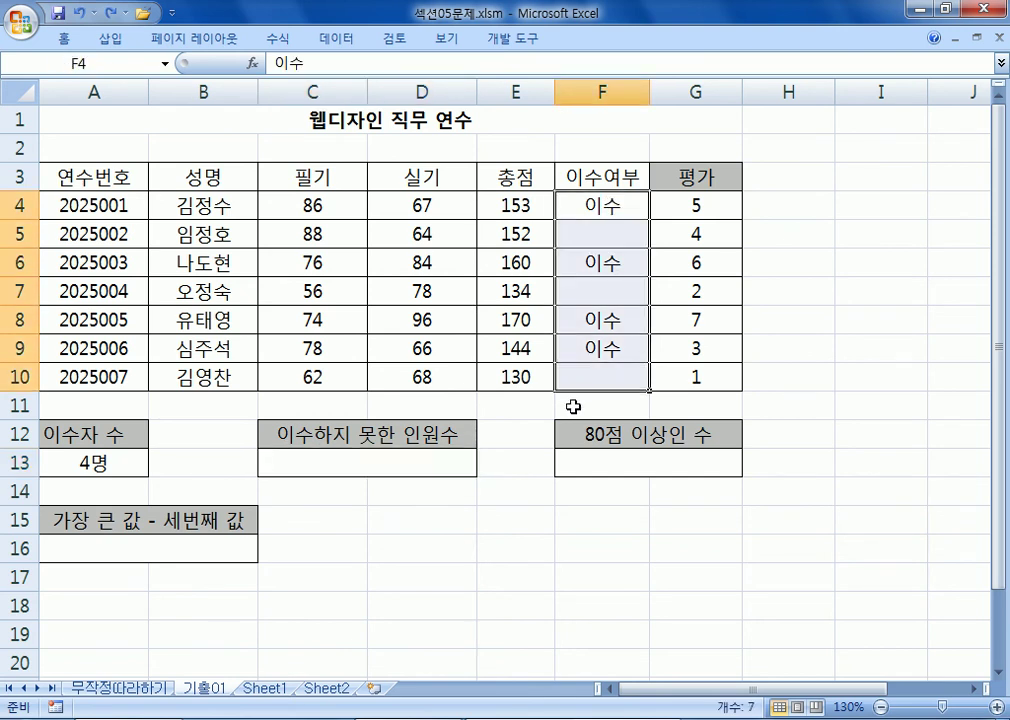
Try counting all trainees by entering =COUNTA(B4:B10) in B11 below the 성명 column
left_click_drag(202, 206, 198, 397)
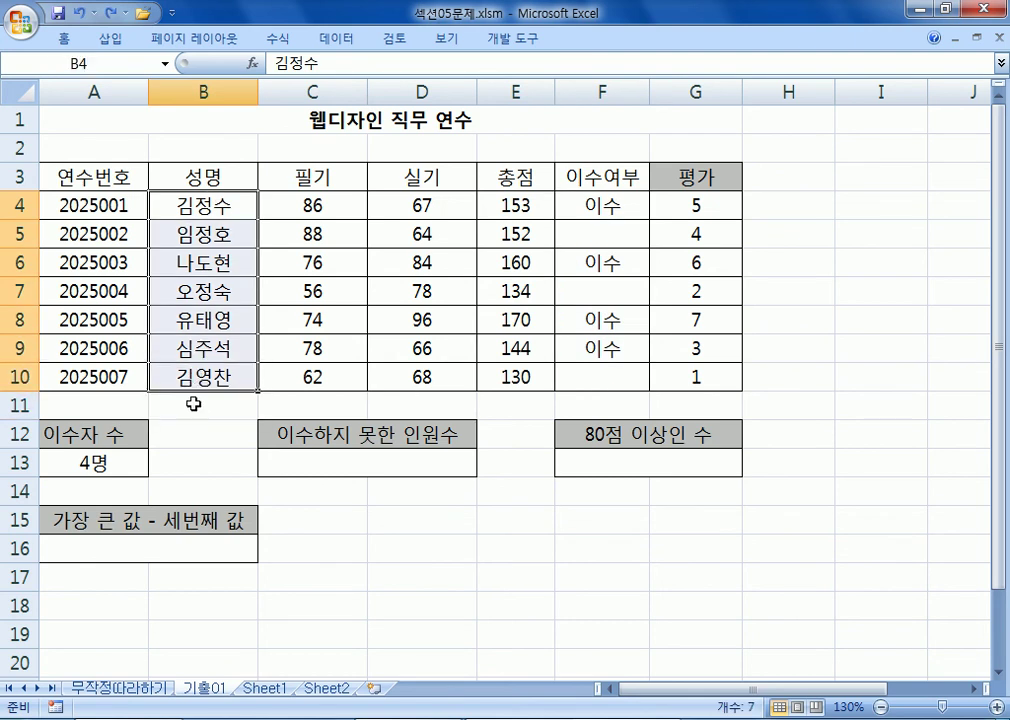
left_click(198, 400)
type("=채ㅕㅜ샤")
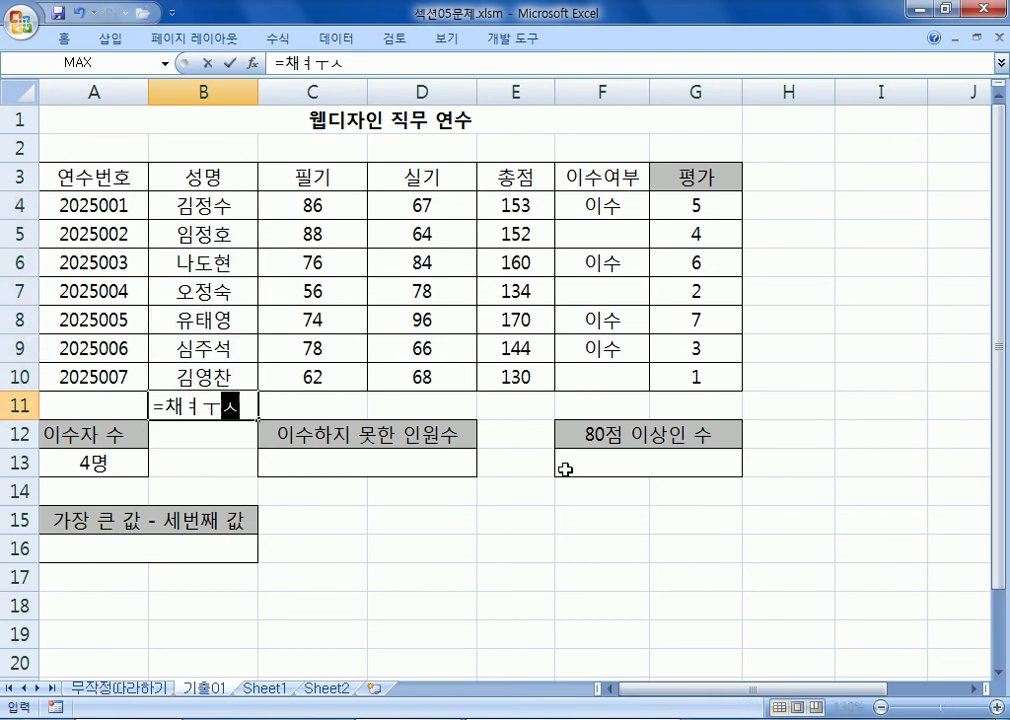
key("Escape")
type("=채ㅕㅜ")
key("BackSpace")
key("BackSpace")
key("BackSpace")
type("COUNTA")
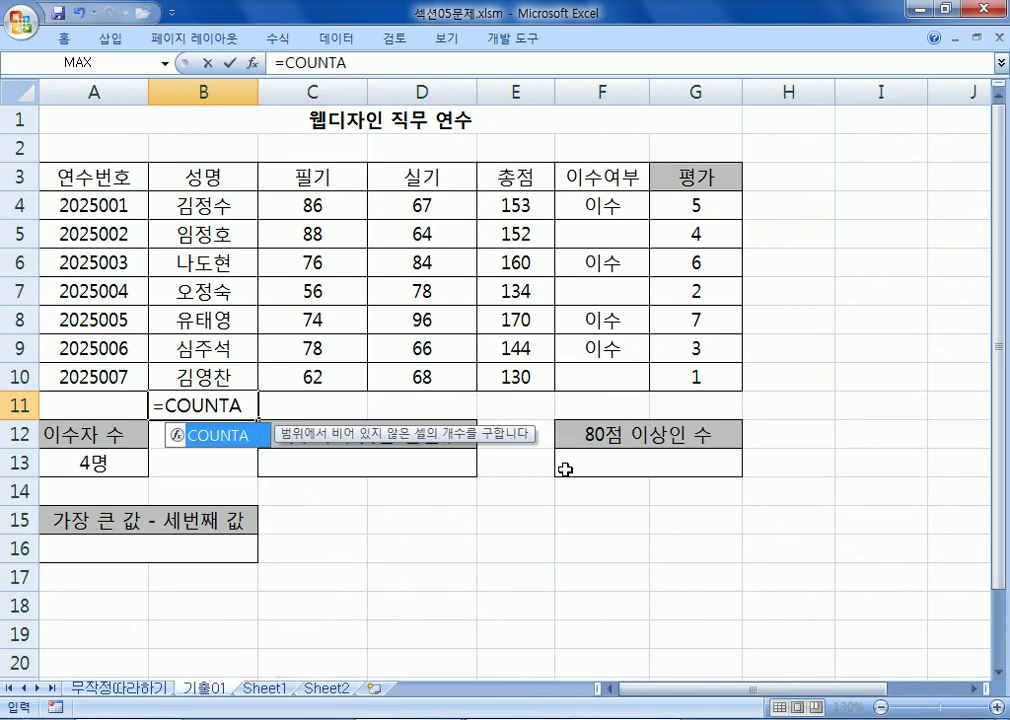
type("(")
left_click_drag(174, 197, 196, 384)
key("Return")
left_click(232, 407)
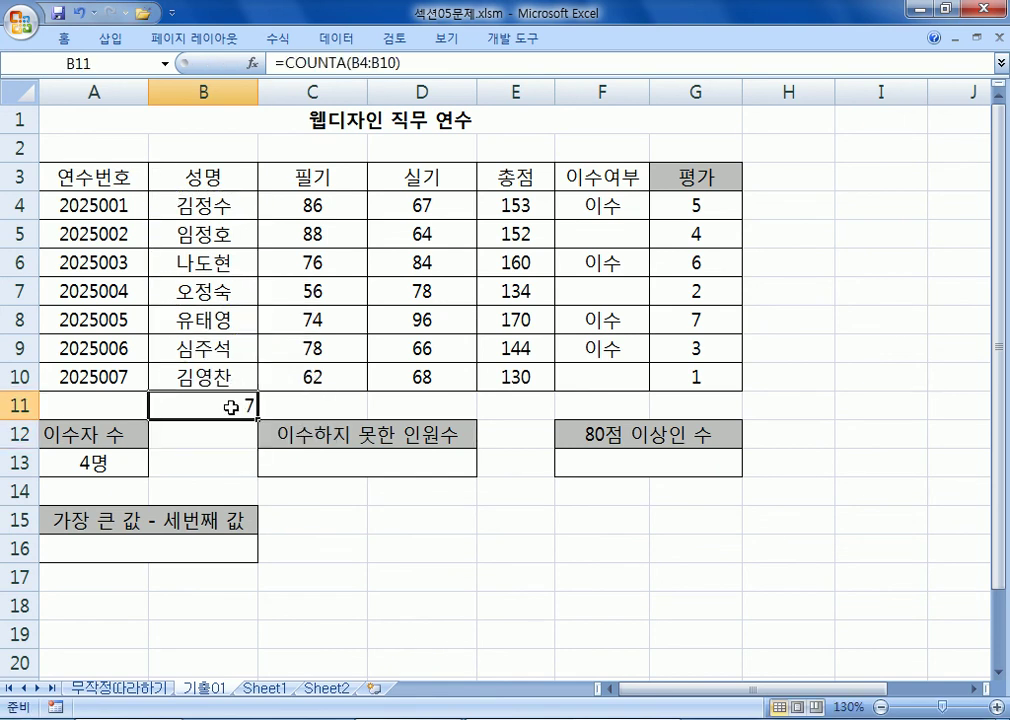
Check the blank 이수여부 cells F5, F7 and F10, and clear the trial COUNTA formula from B11
left_click(81, 466)
left_click(338, 465)
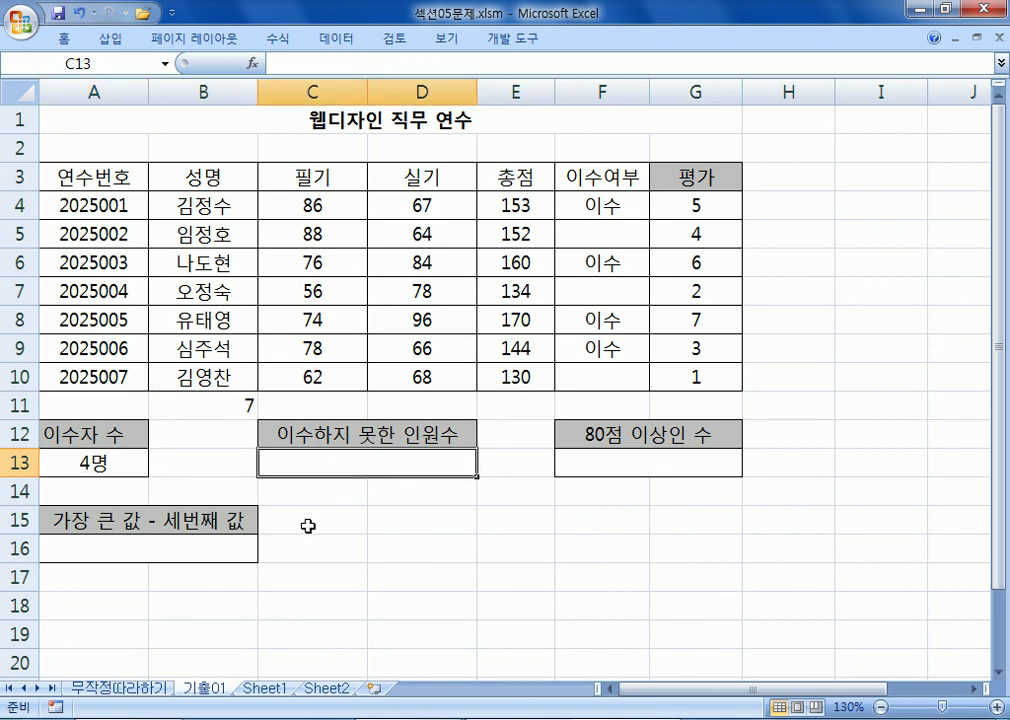
left_click(574, 241)
left_click(574, 291)
left_click(560, 378)
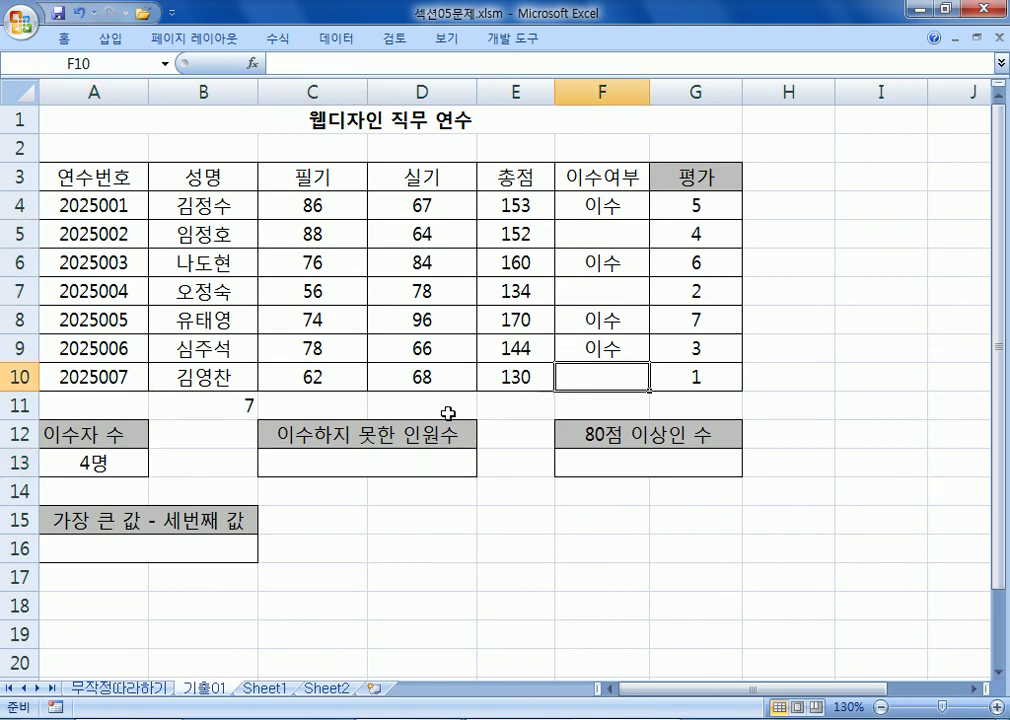
left_click(383, 461)
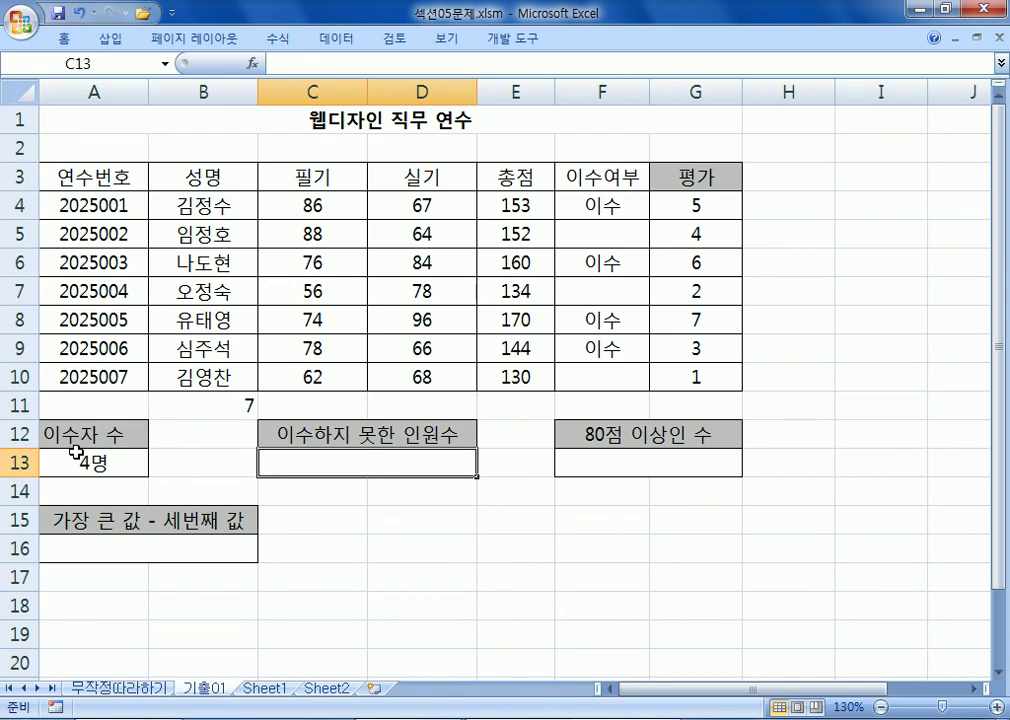
left_click(232, 402)
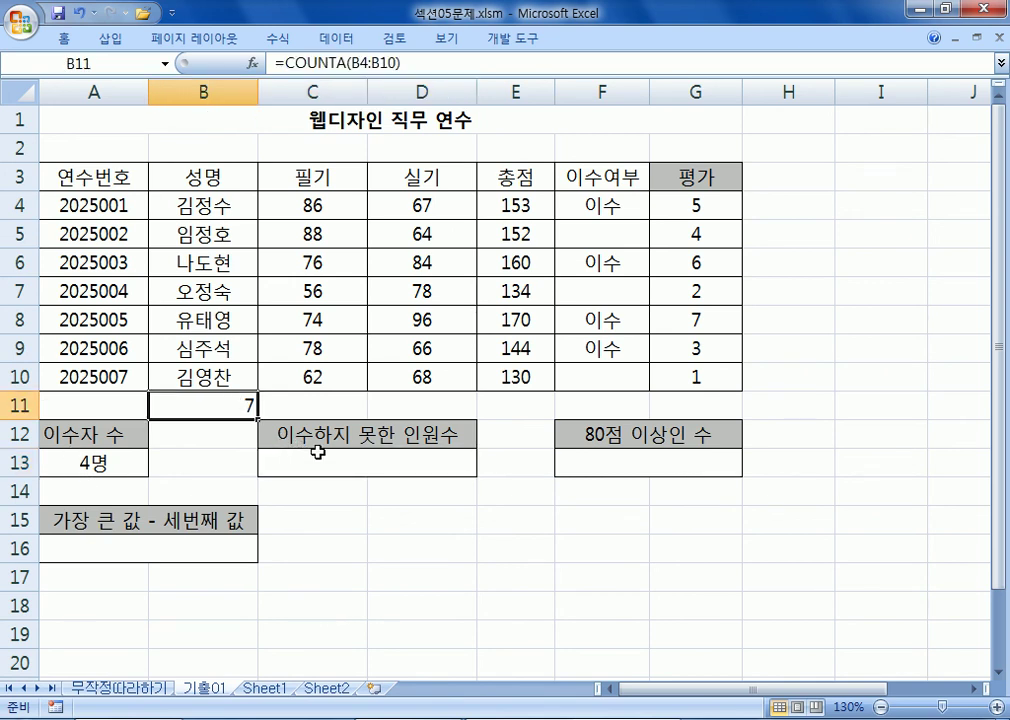
Write =COUNTBLANK(F4:F10) in C13 under 이수하지 못한 인원수, leaving the formula open for editing
left_click(292, 459)
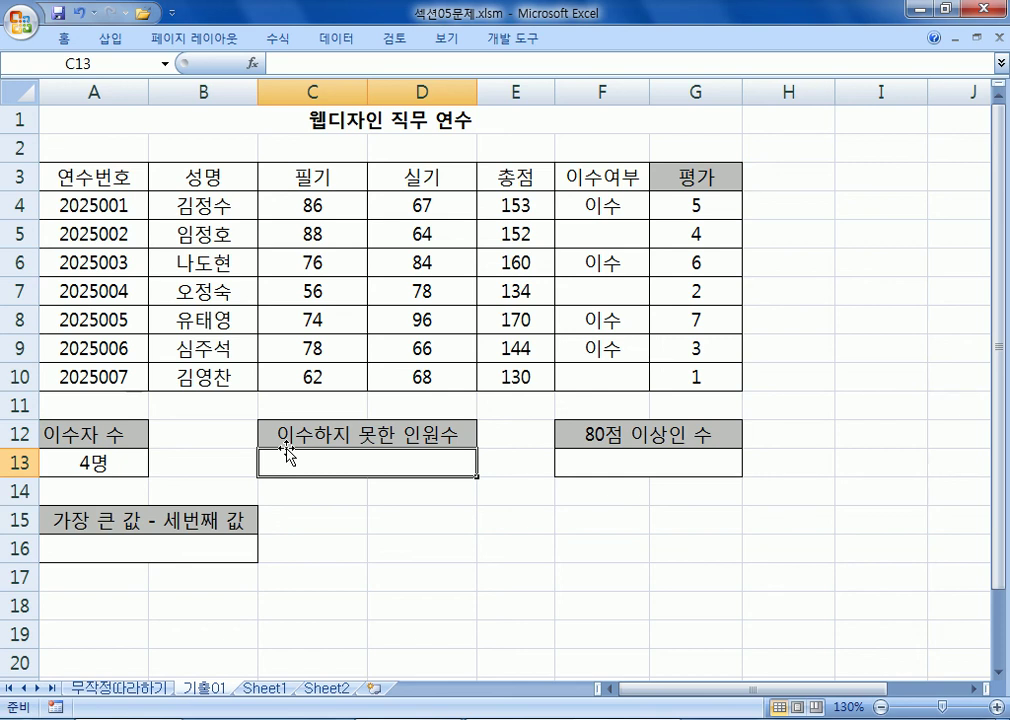
type("=채ㅕ")
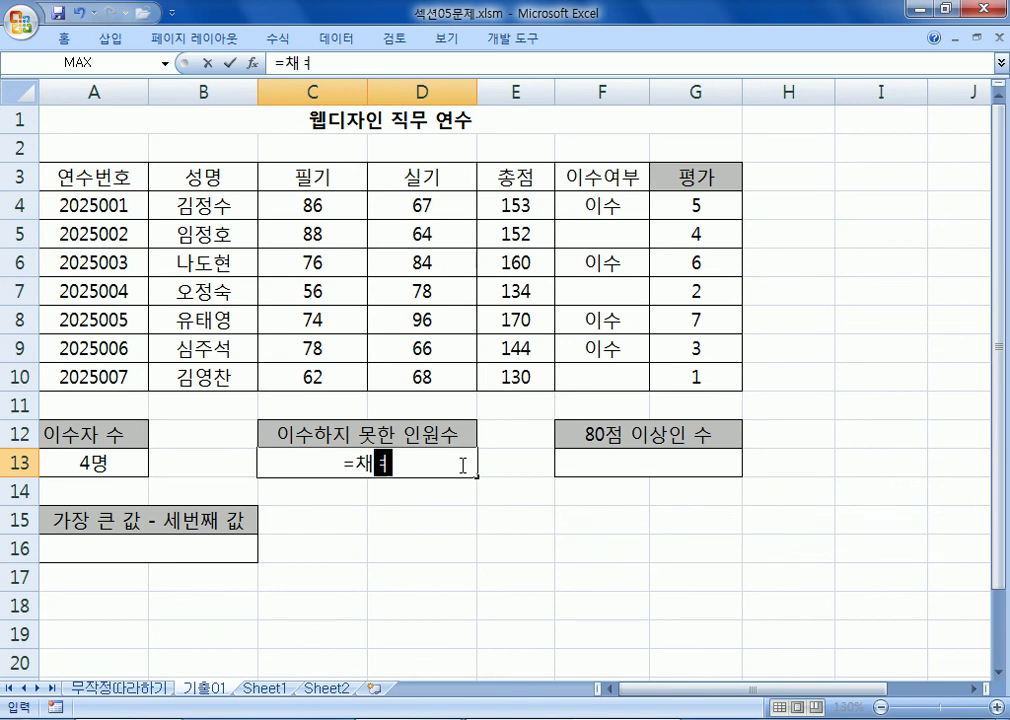
key("BackSpace")
type("COUN")
key("Down")
key("Down")
key("Tab")
left_click_drag(566, 206, 603, 377)
type(")")
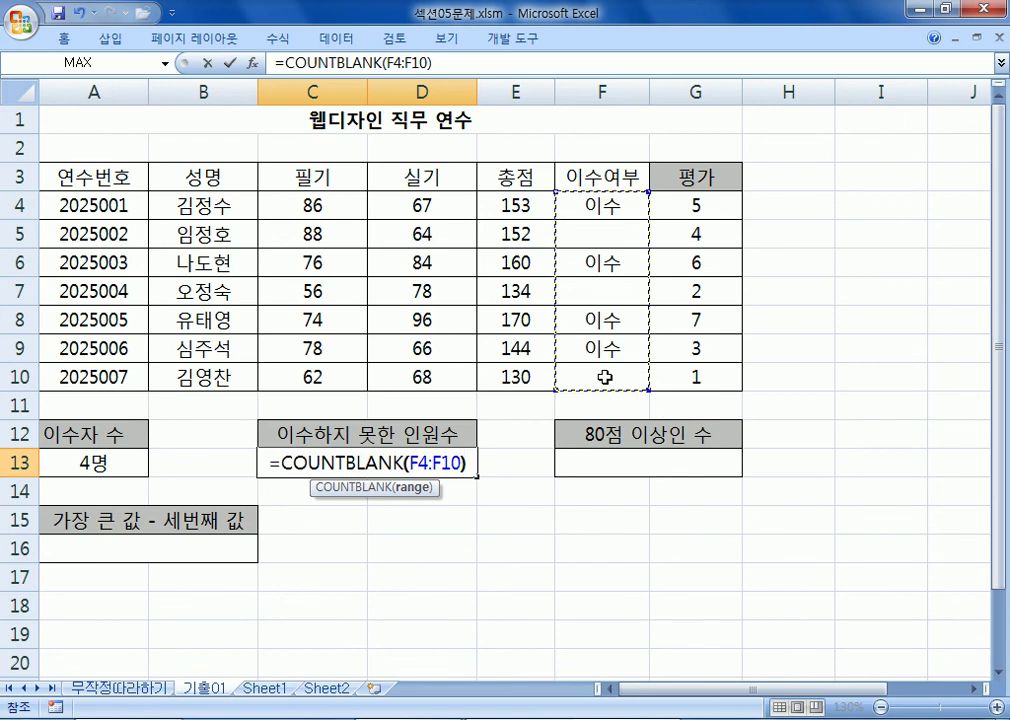
Append &"명" to the COUNTBLANK formula in C13 and commit it
type("&:")
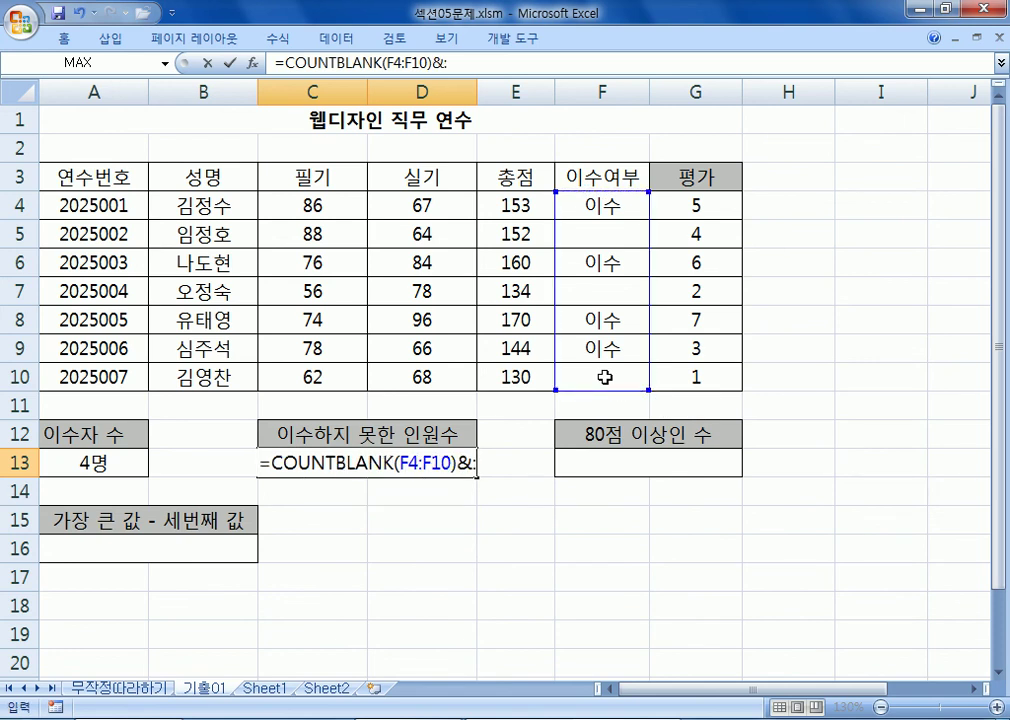
key("BackSpace")
type("\"명\"")
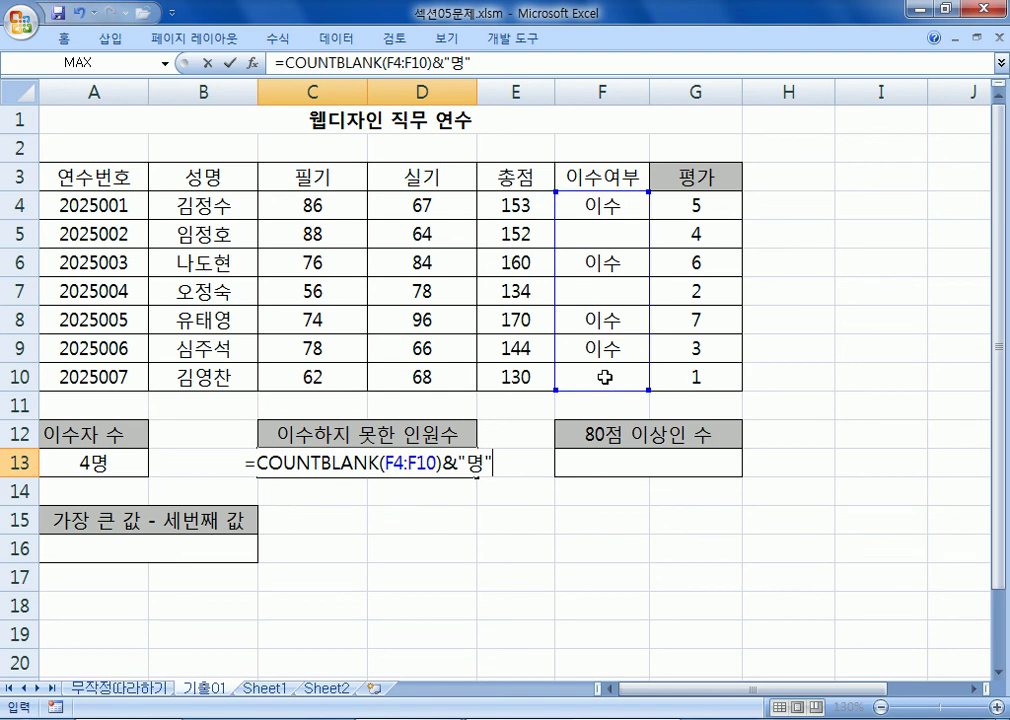
key("Return")
key("Up")
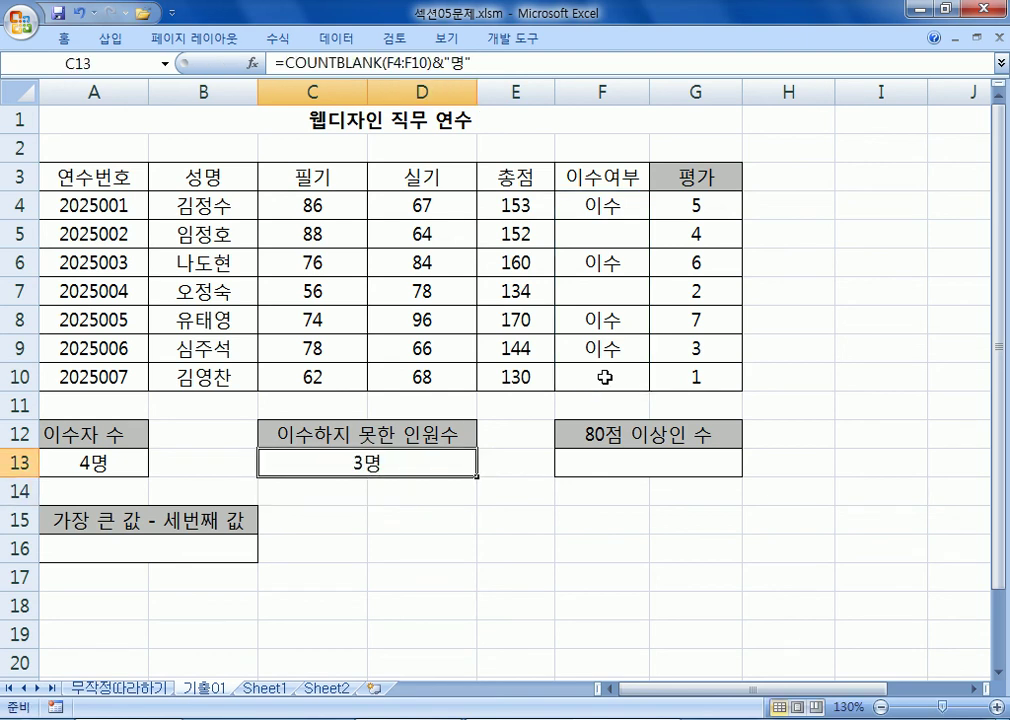
Examine the 필기 scores in C4:C10 and the 실기 scores in D4:D10 for the 80점 이상인 수 question
key("Right")
key("Right")
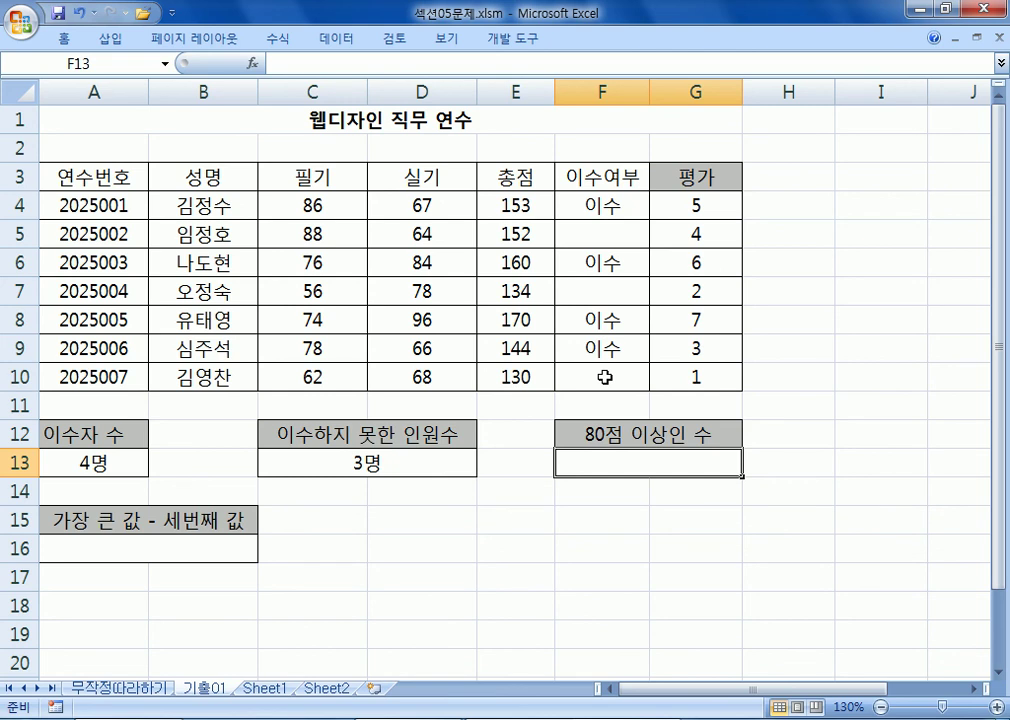
left_click_drag(325, 203, 329, 376)
left_click(606, 459)
left_click_drag(421, 206, 410, 372)
Start the 80점 이상인 수 formula in F13 with =COUNTIF(C4:C10,">=80")
left_click(598, 459)
type("=CVO")
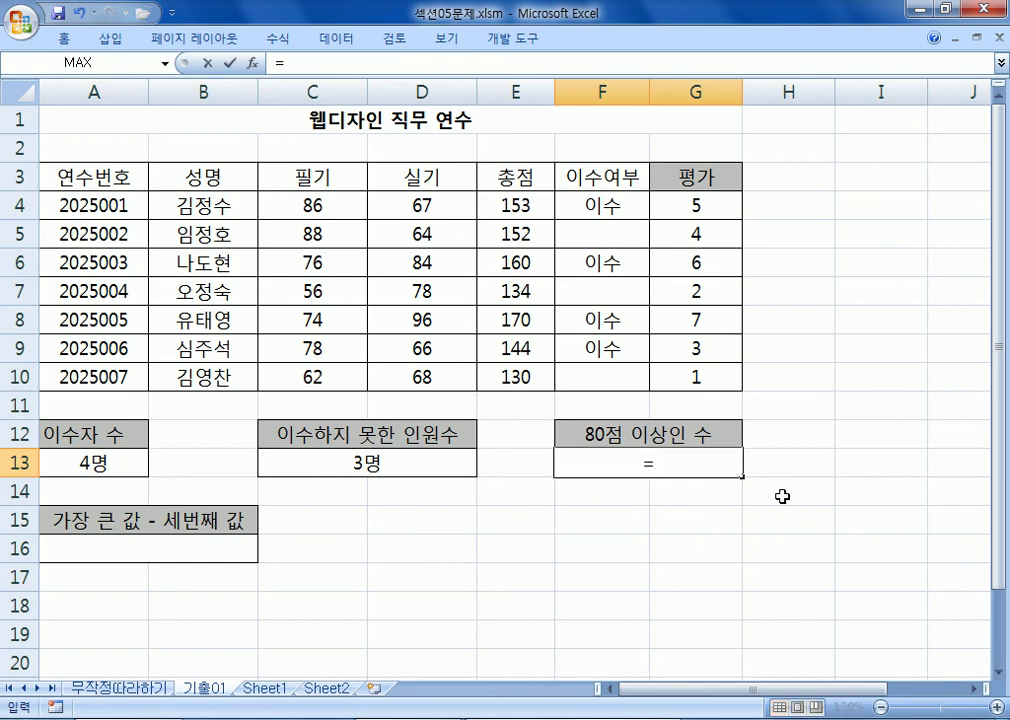
key("BackSpace")
key("BackSpace")
type("O")
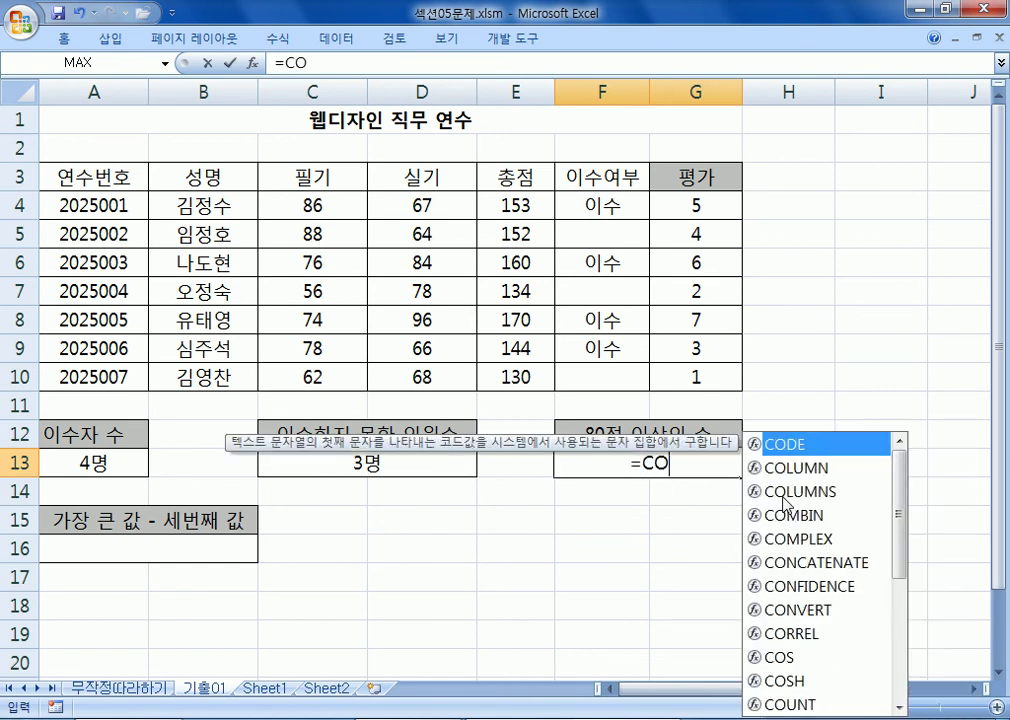
type("UNTIF(")
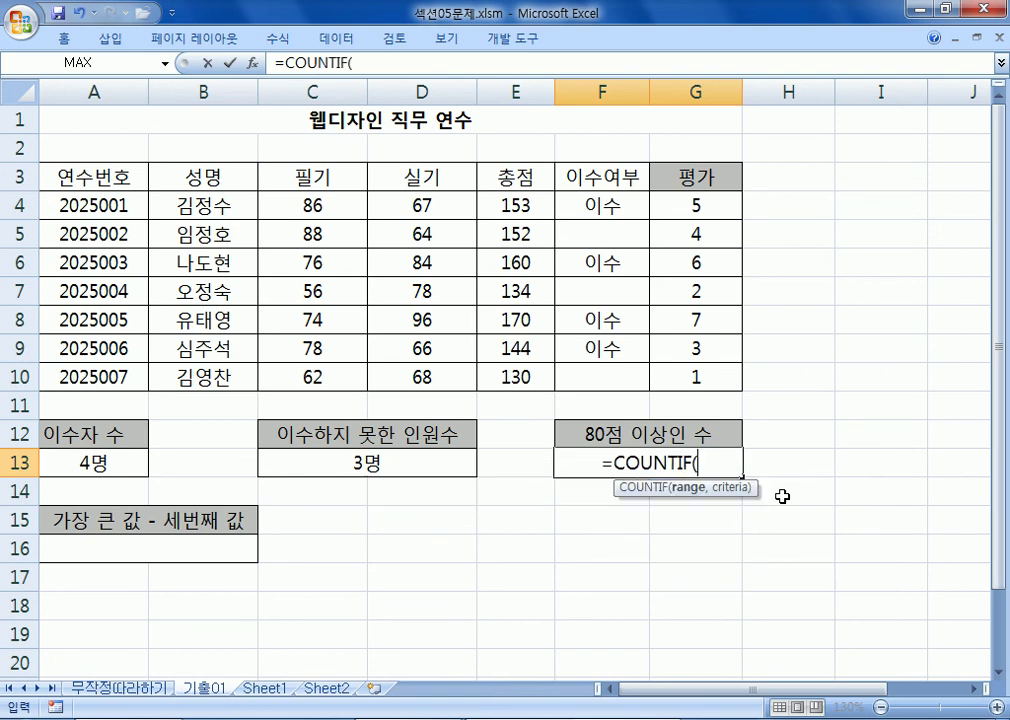
left_click_drag(336, 208, 327, 369)
type(",\">=")
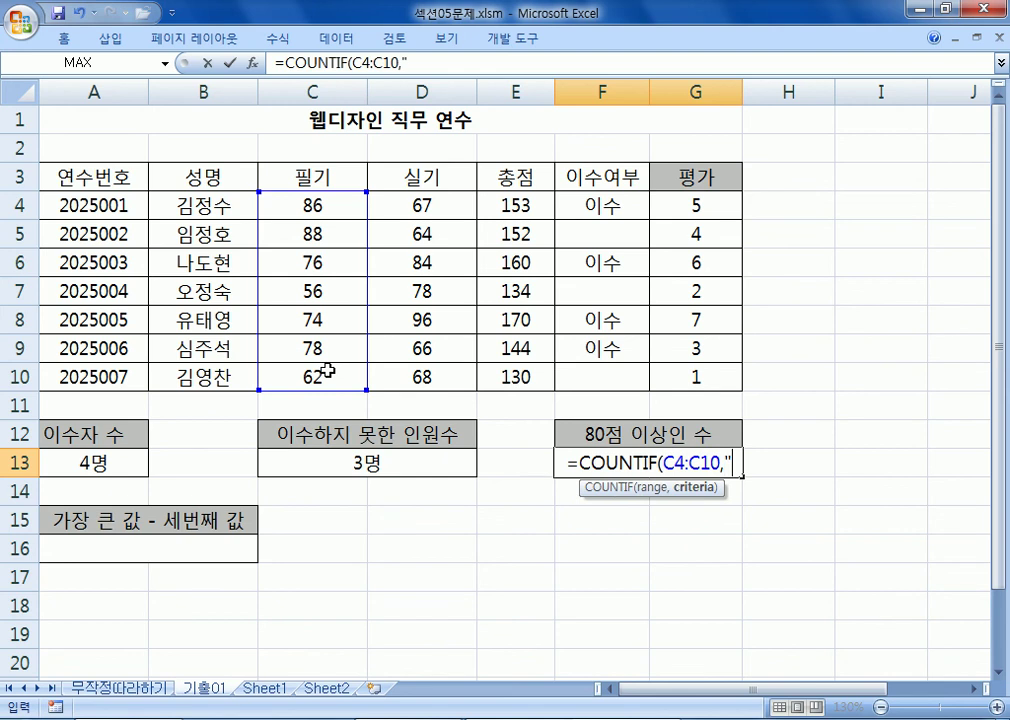
type("80\"")
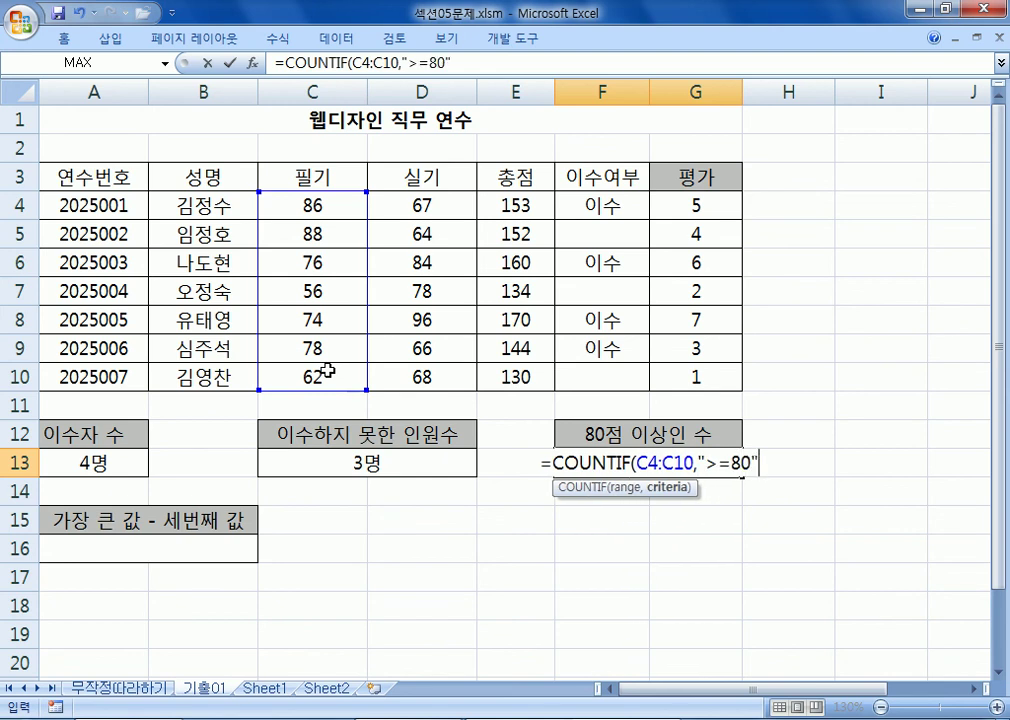
type(")")
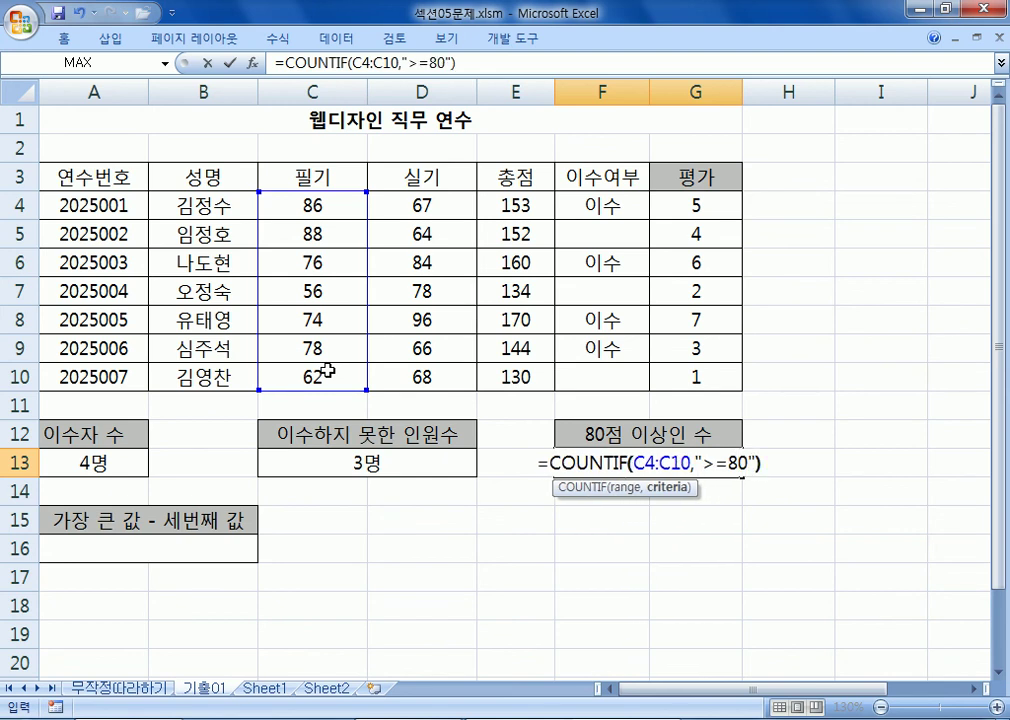
Extend the open F13 formula with +COUNTIF(D4:D10,">=80")&"명"
type("+COUNTIF(")
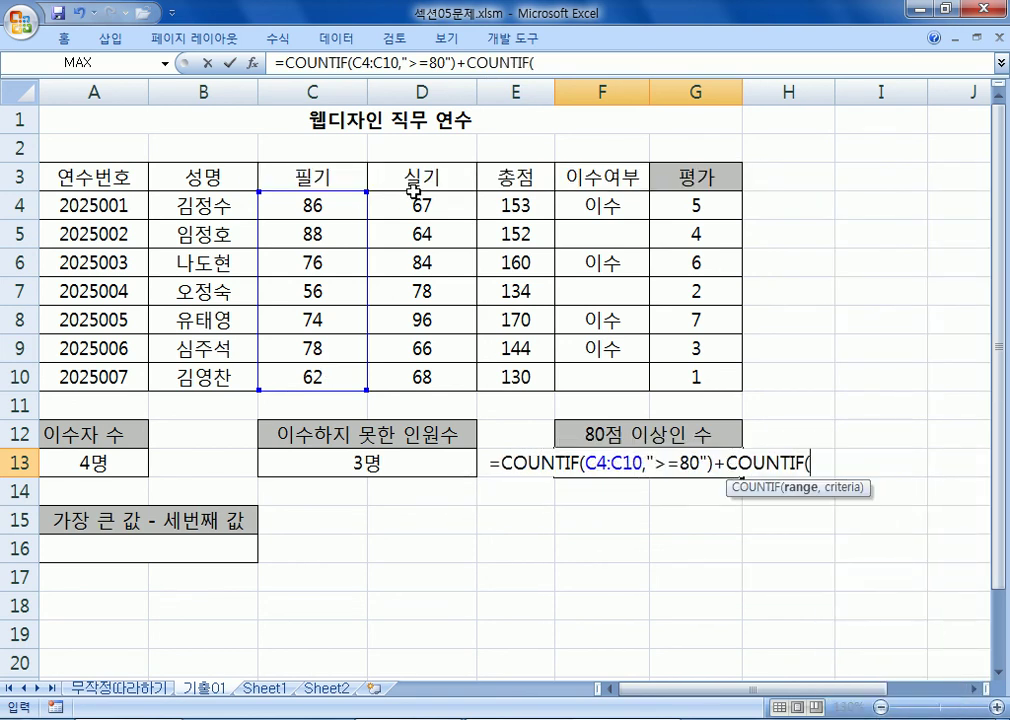
left_click_drag(415, 198, 416, 388)
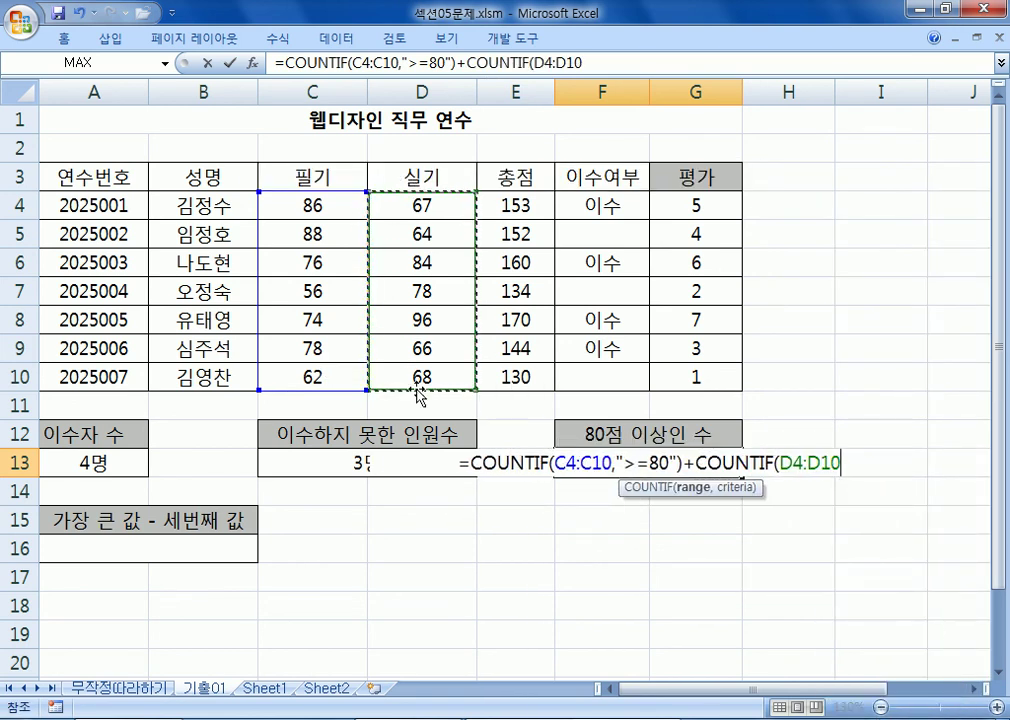
type(",\">=80\"")
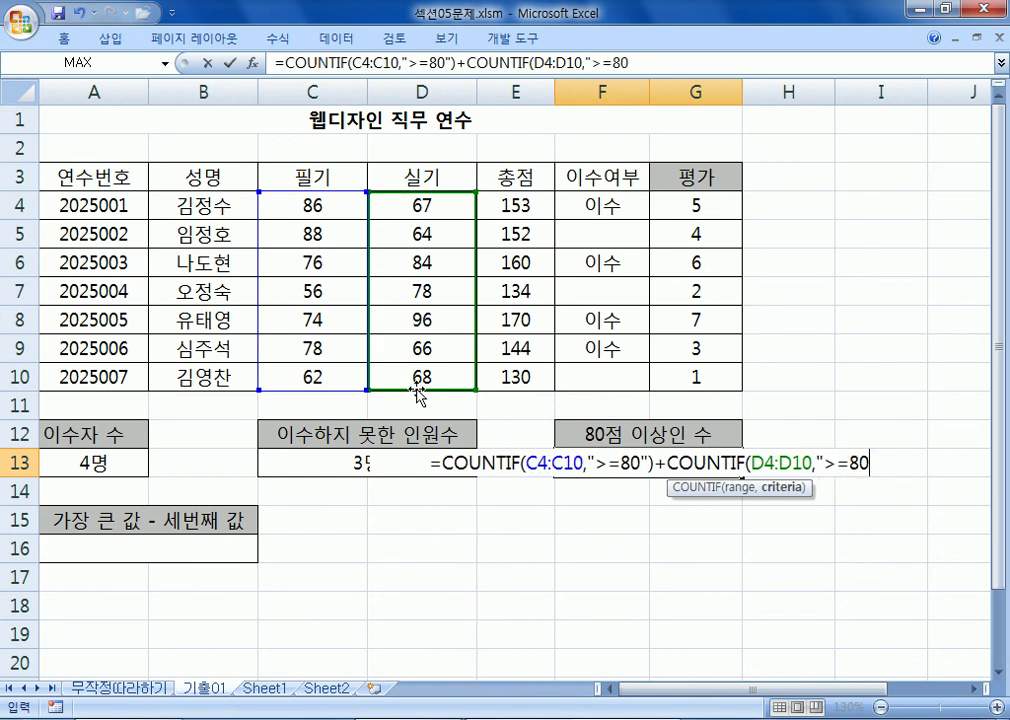
type(")")
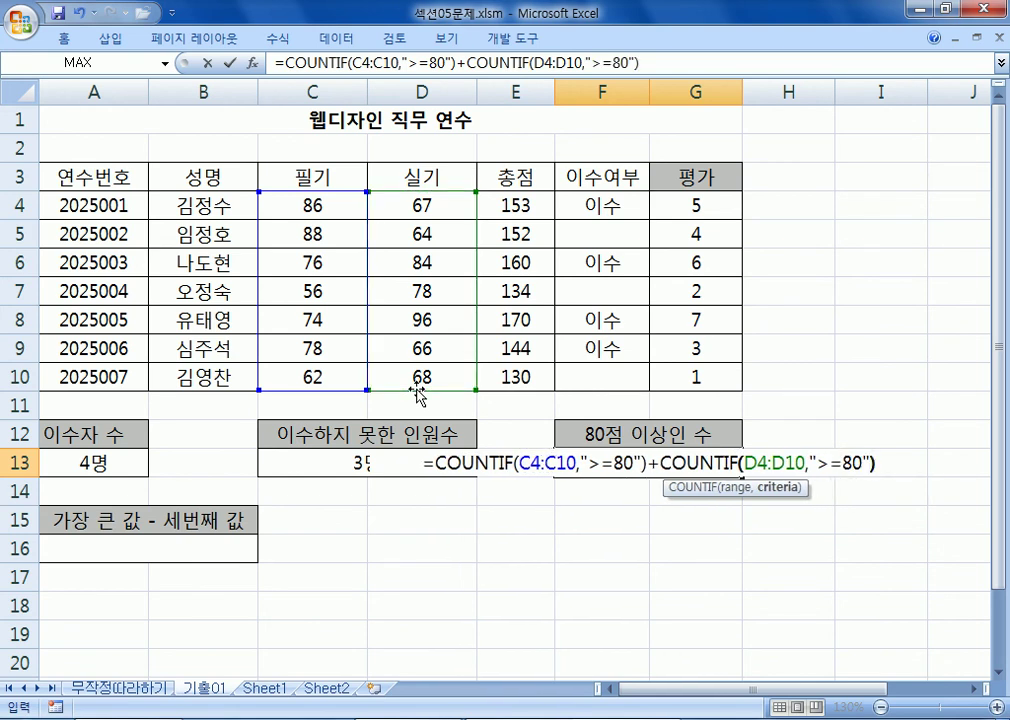
type("&")
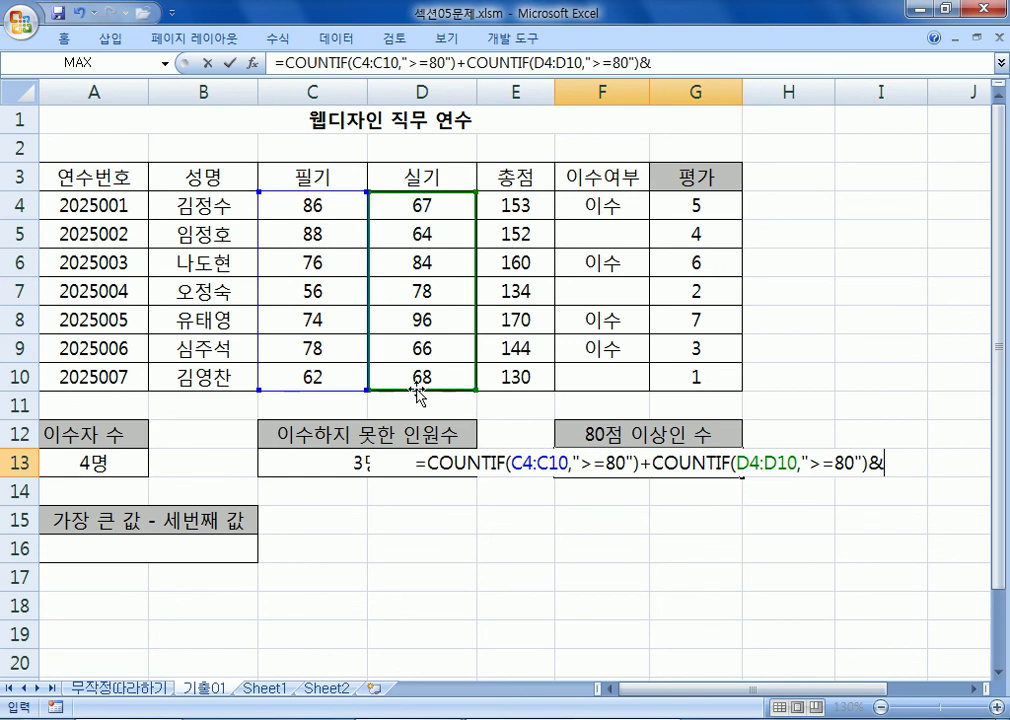
type("\"명\"")
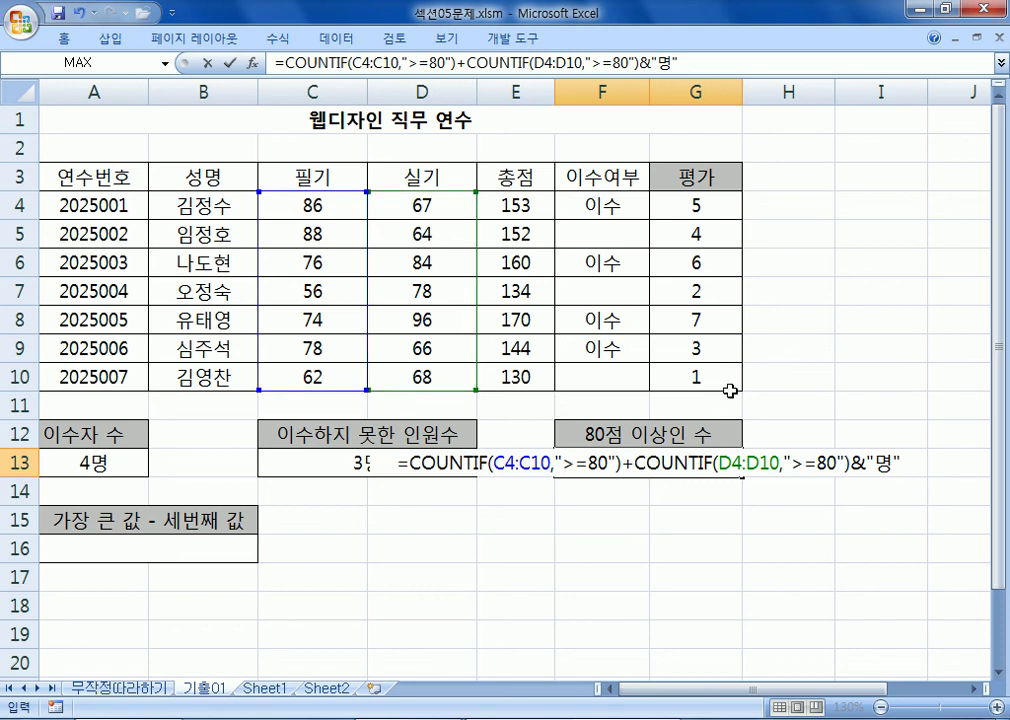
Review the F13 formula's ranges, the ">=80" criterion, the plus sign and the &"명" part
double_click(521, 468)
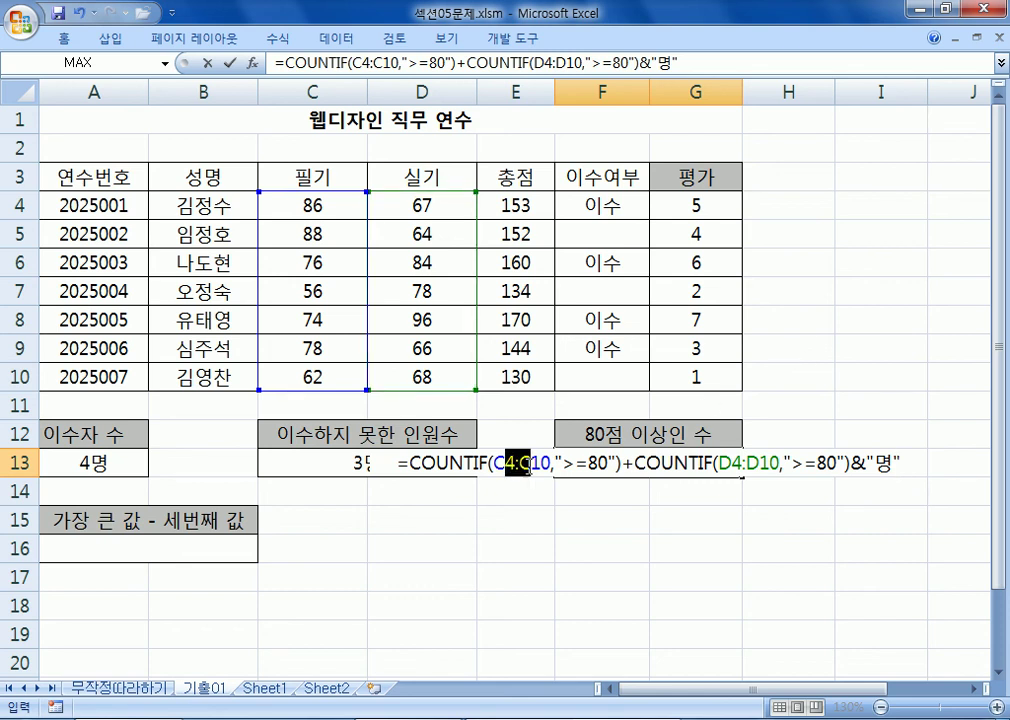
left_click(573, 463)
double_click(573, 463)
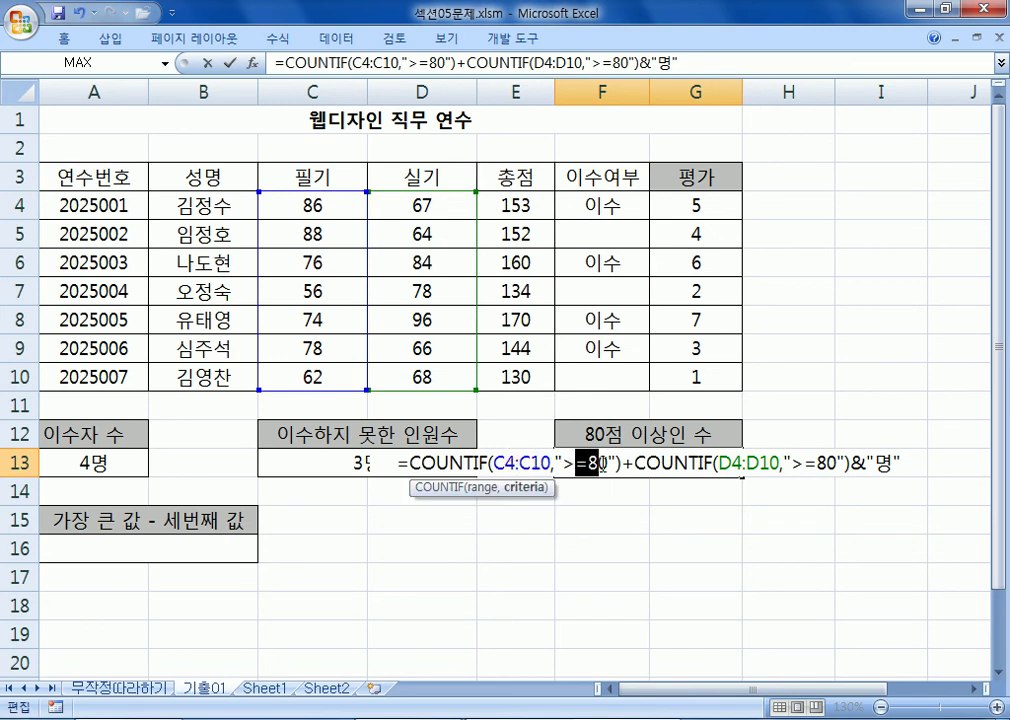
key("Right")
double_click(724, 462)
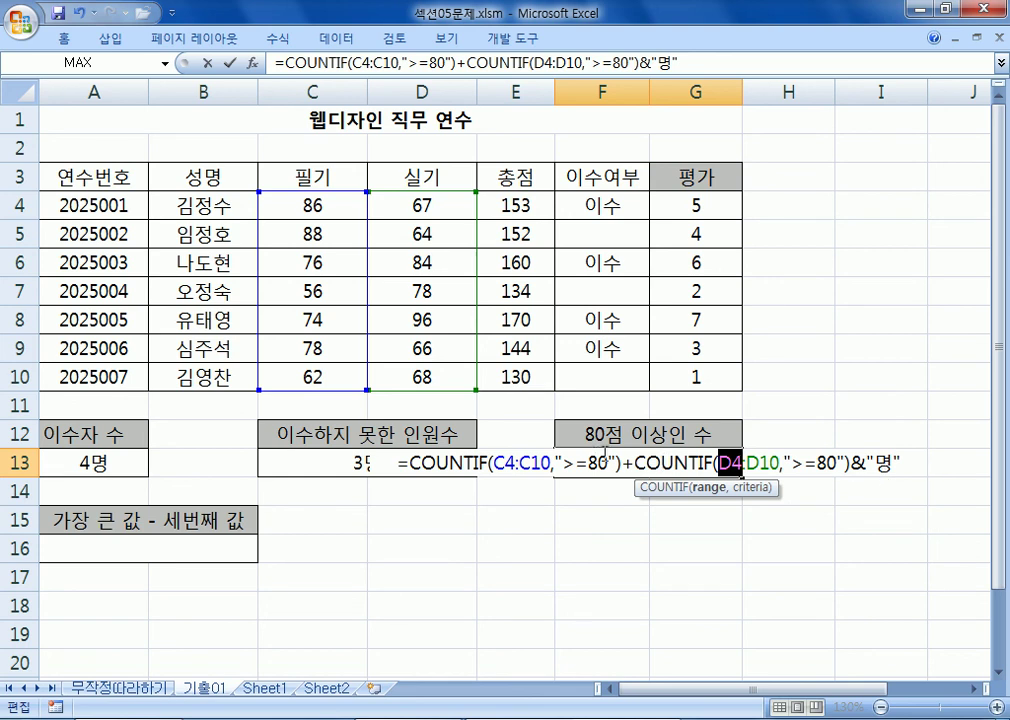
left_click_drag(622, 463, 637, 456)
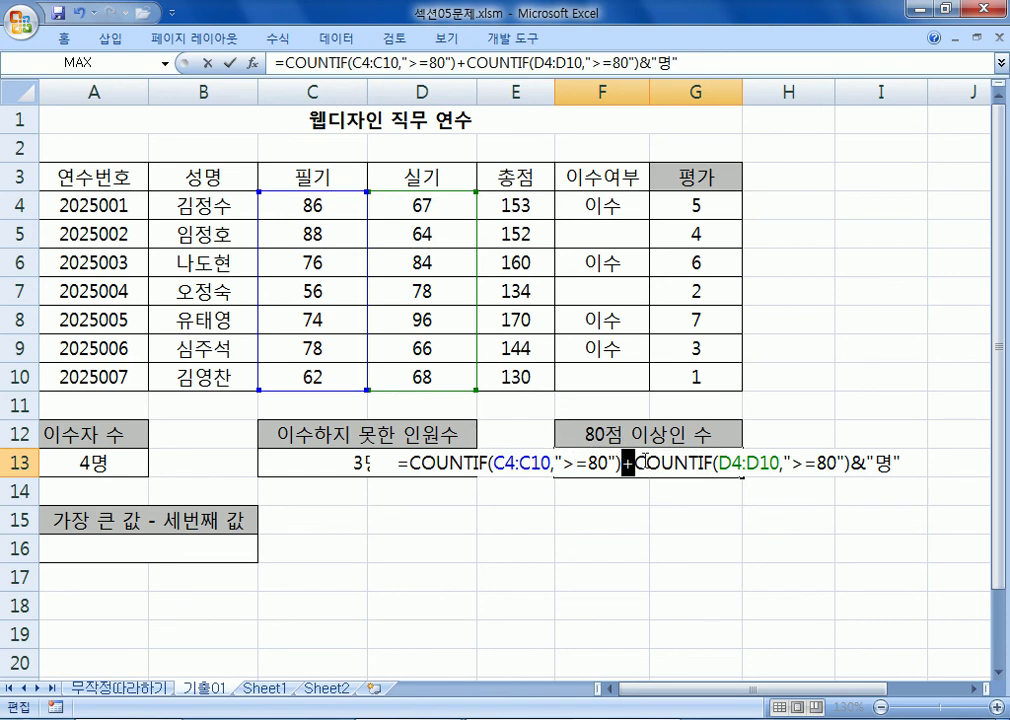
left_click(869, 462)
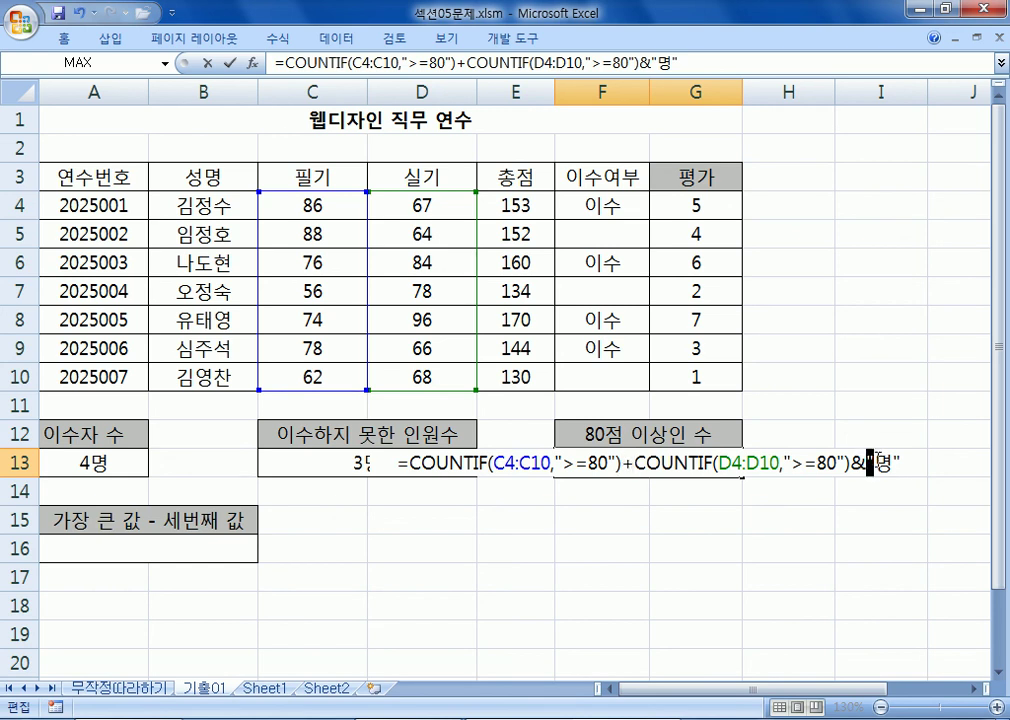
Commit the 80점 이상인 수 formula in F13 and check it against the scores in C4:C5, D6 and D8
left_click(860, 462)
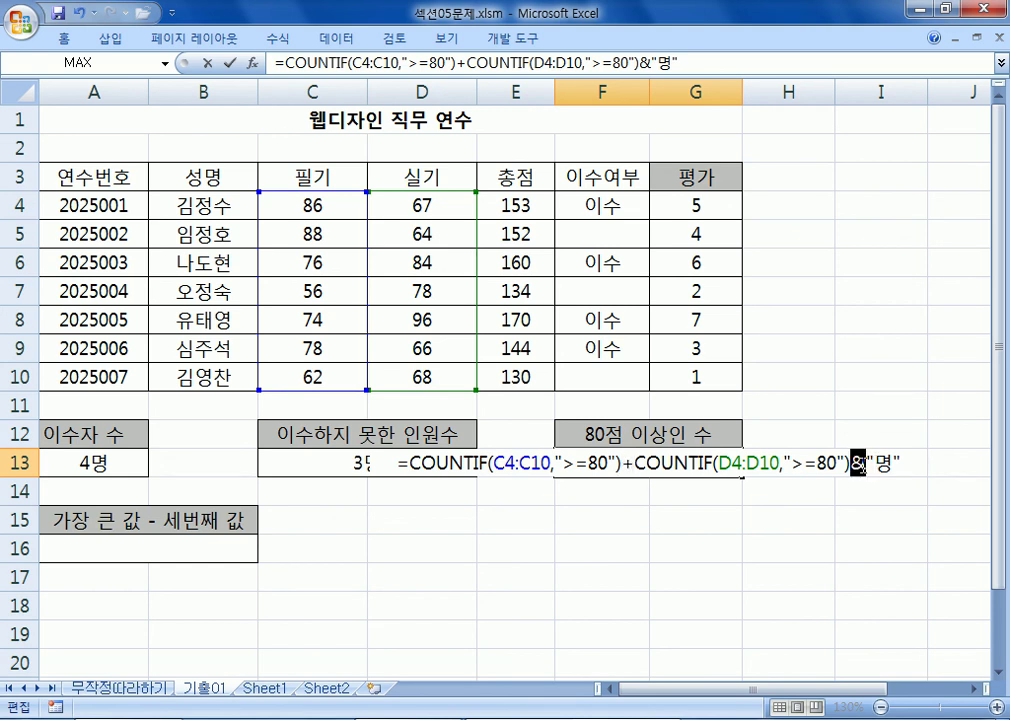
key("Return")
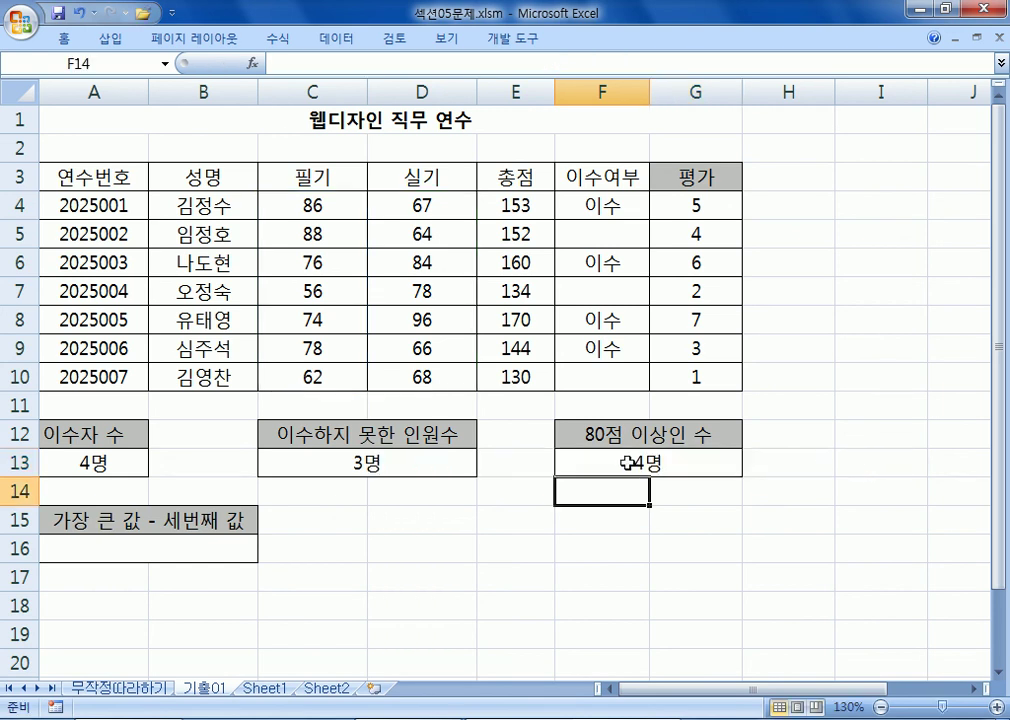
left_click(628, 462)
left_click_drag(305, 197, 313, 237)
left_click(397, 262, "ctrl")
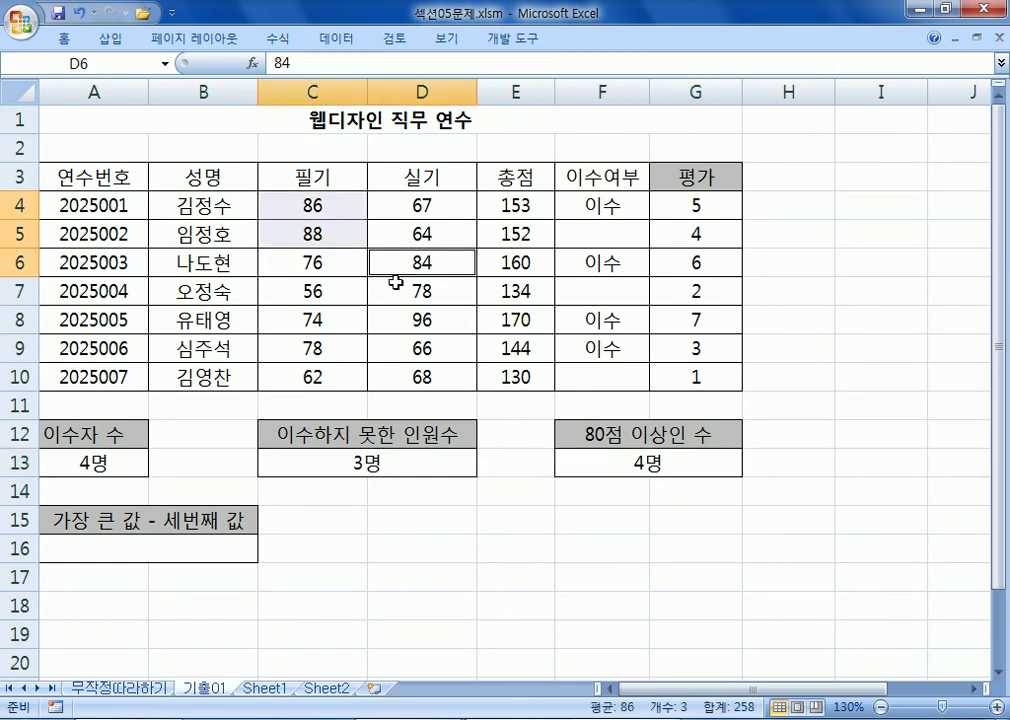
left_click(398, 320, "ctrl")
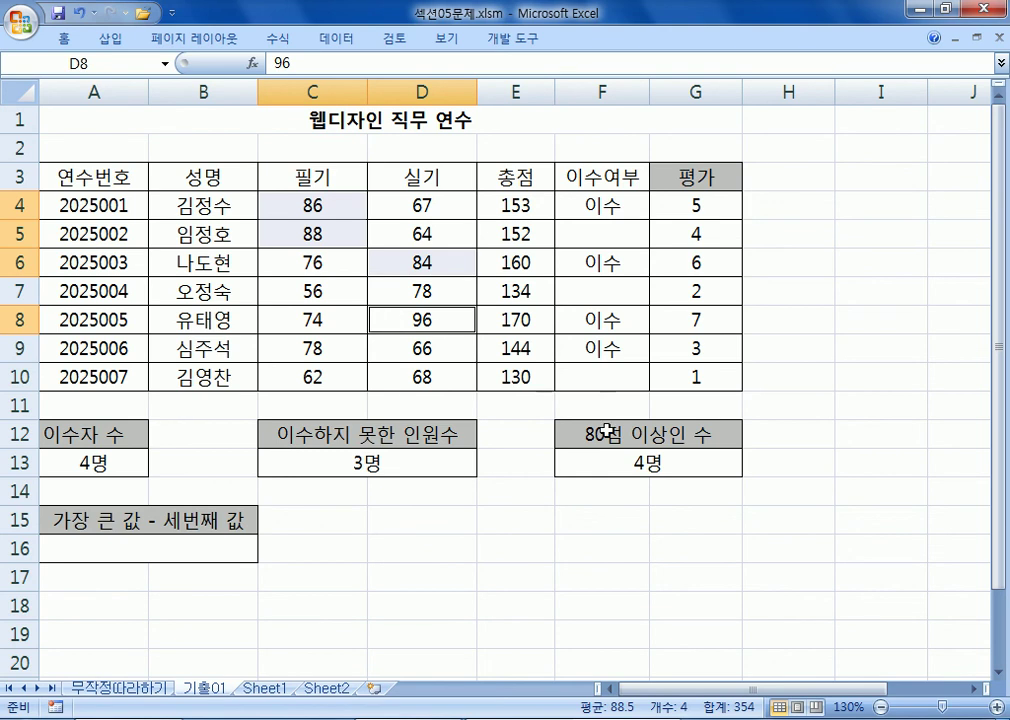
Review the two-part COUNTIF formula in F13 without changing it
left_click(641, 466)
key("F2")
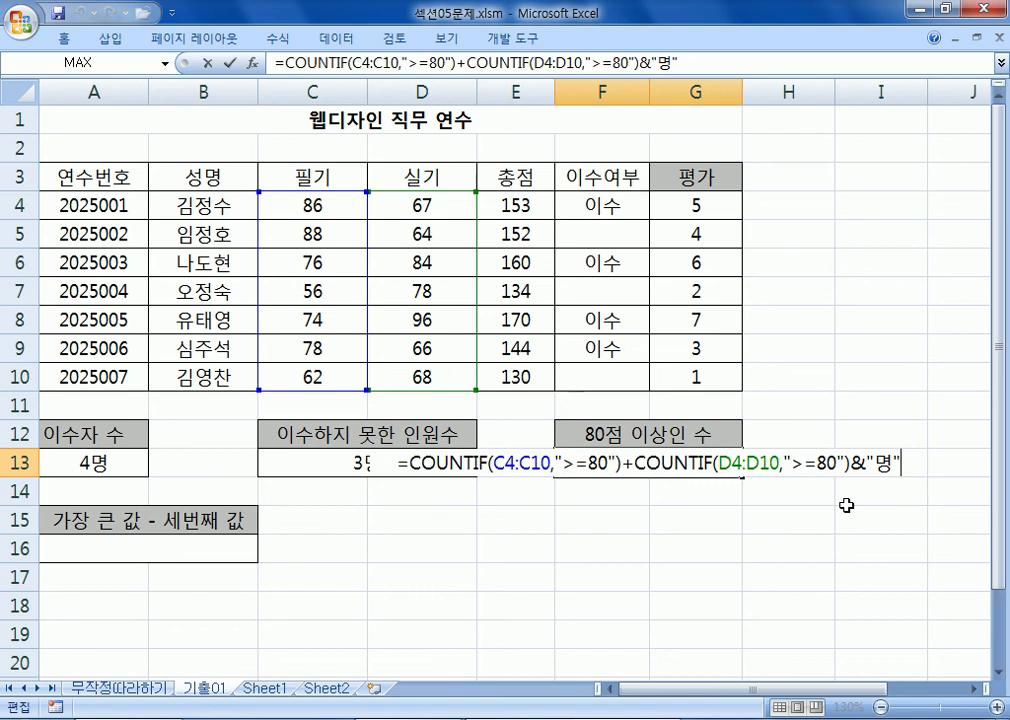
key("Return")
Enter =COUNTIF(C4:D10,">=80") in F14 as a single-range alternative covering both 필기 and 실기
left_click_drag(327, 198, 408, 372)
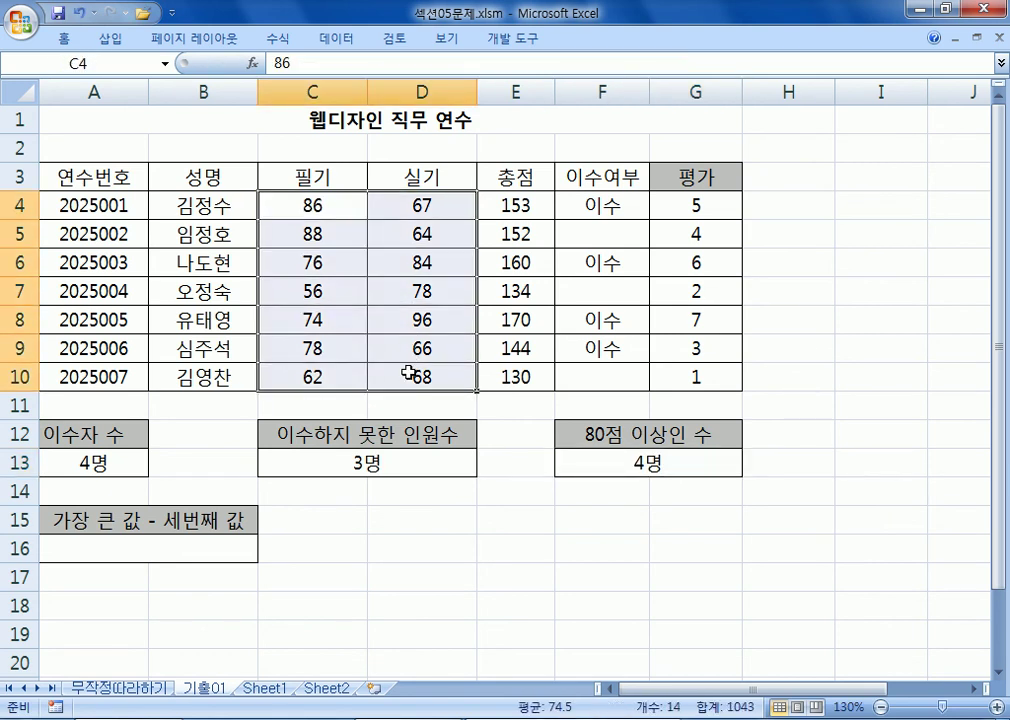
left_click(611, 493)
type("=COUNTIF(")
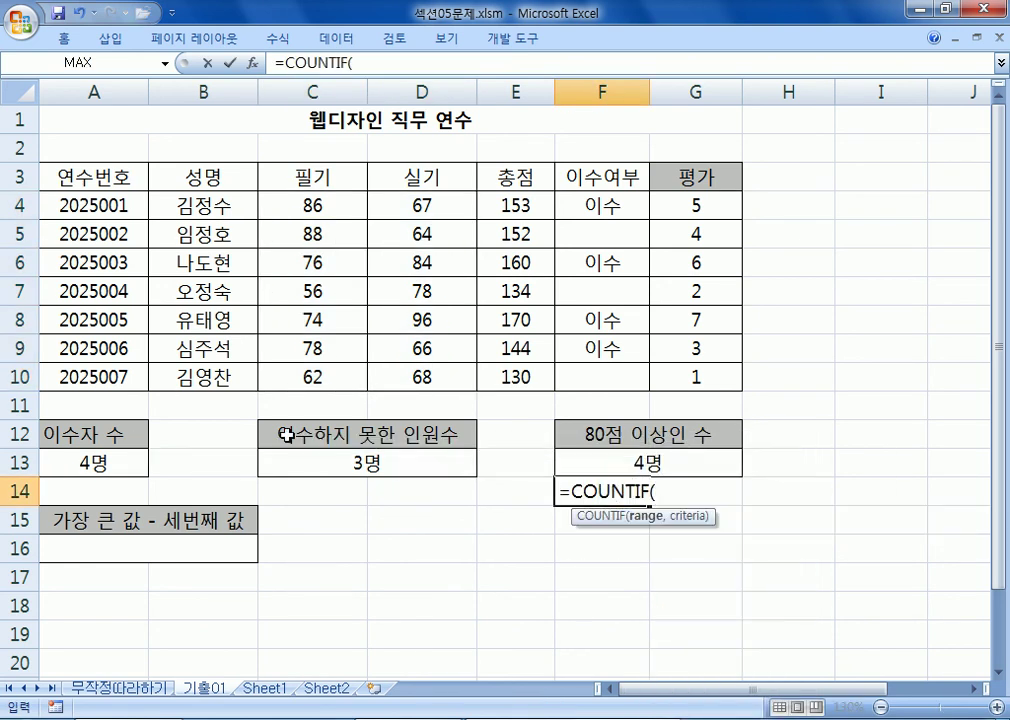
left_click_drag(320, 210, 422, 376)
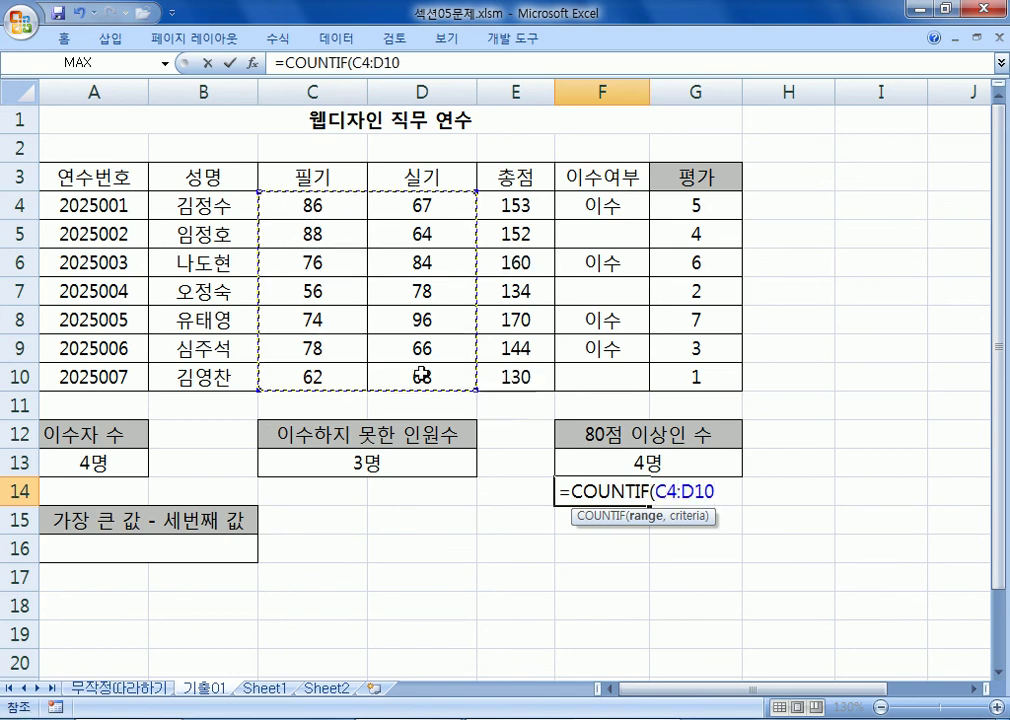
type(",\">=80\"")
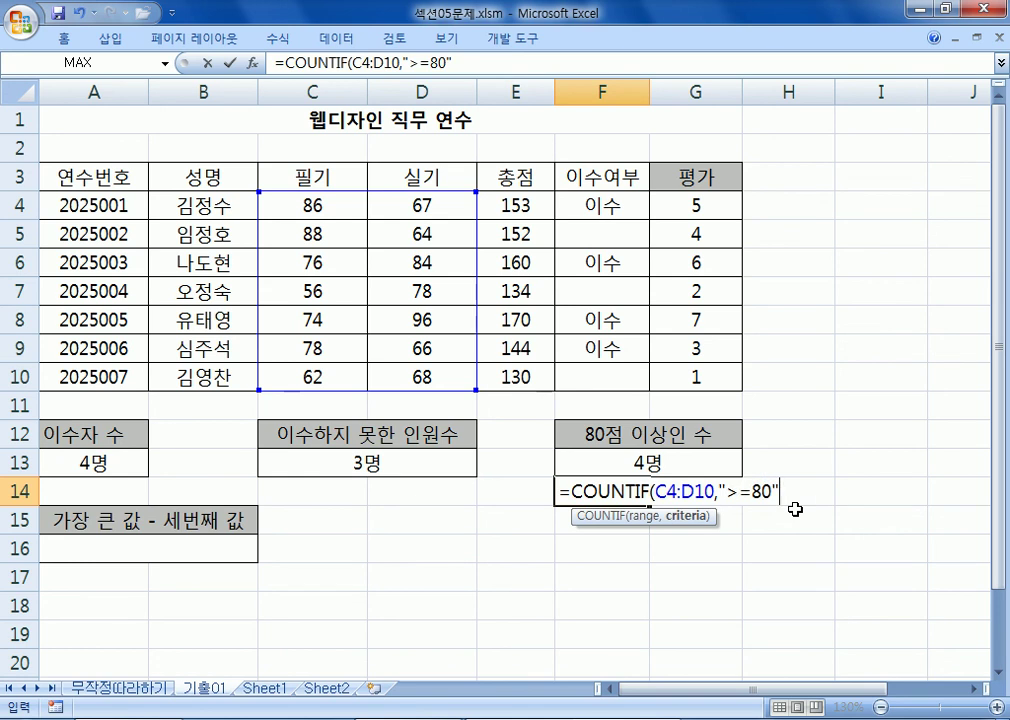
key("Return")
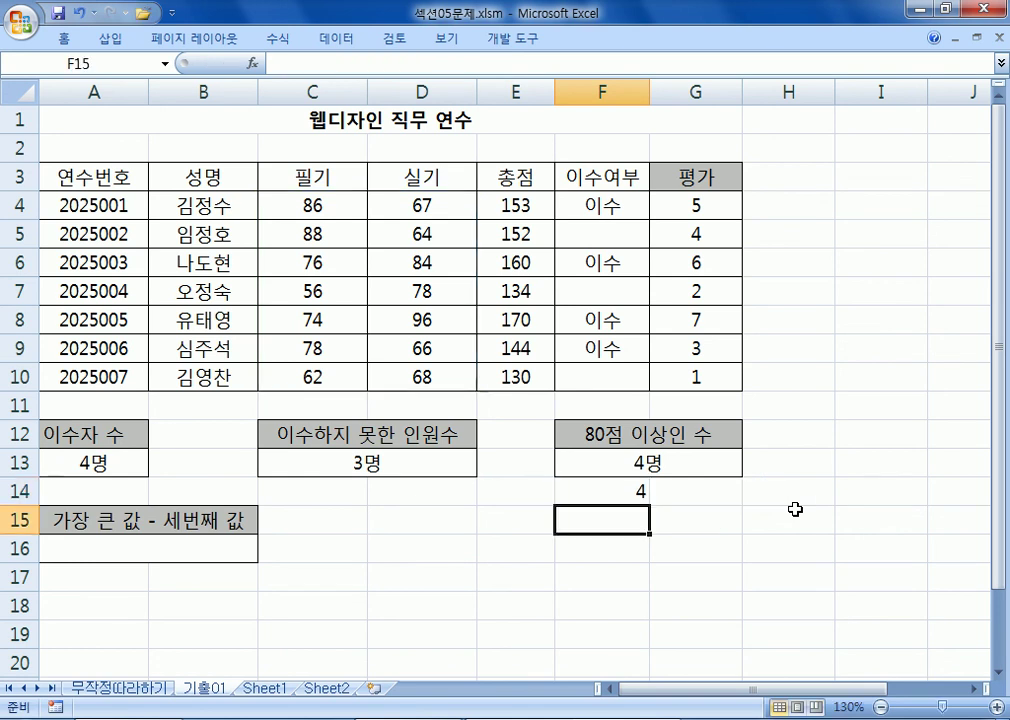
Review the single-range COUNTIF formula in F14 and clear the cell
key("Up")
key("F2")
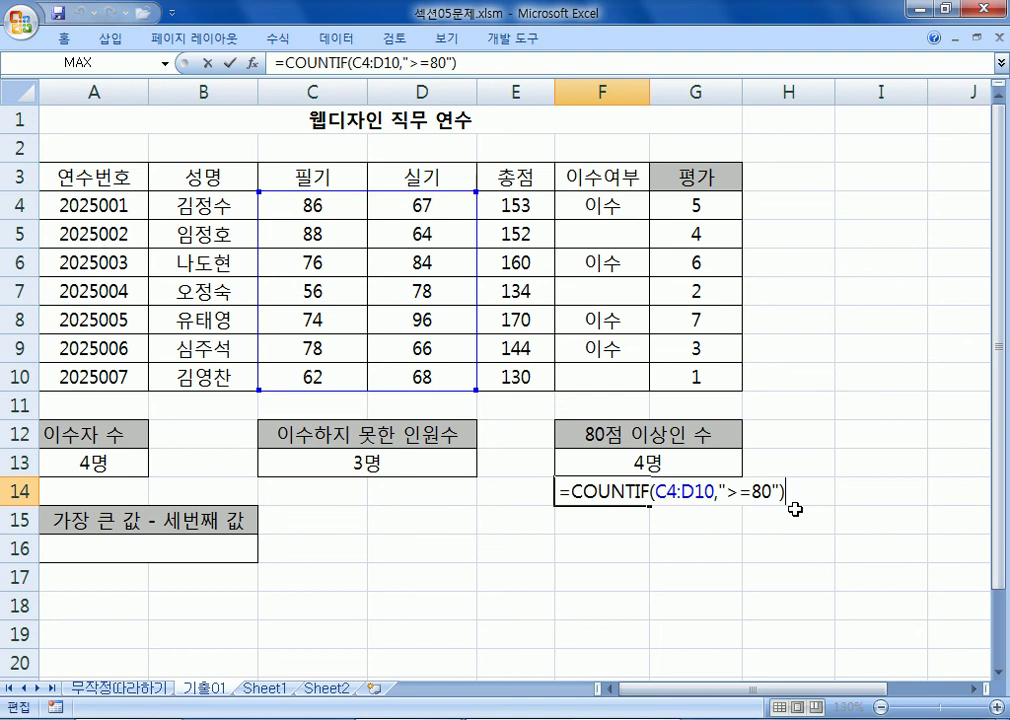
key("ctrl+Return")
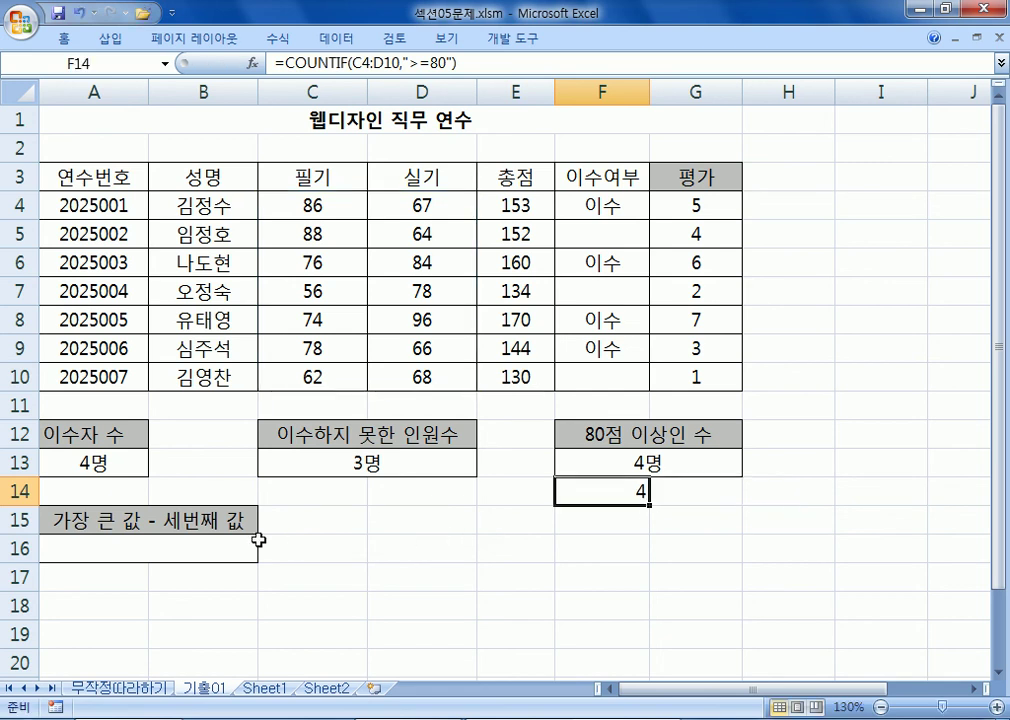
key("Delete")
Write the 가장 큰 값 - 세번째 값 formula =MAX(E4:E10)-LARGE(E4:E10,3) in A16, leaving it open for editing
left_click(117, 543)
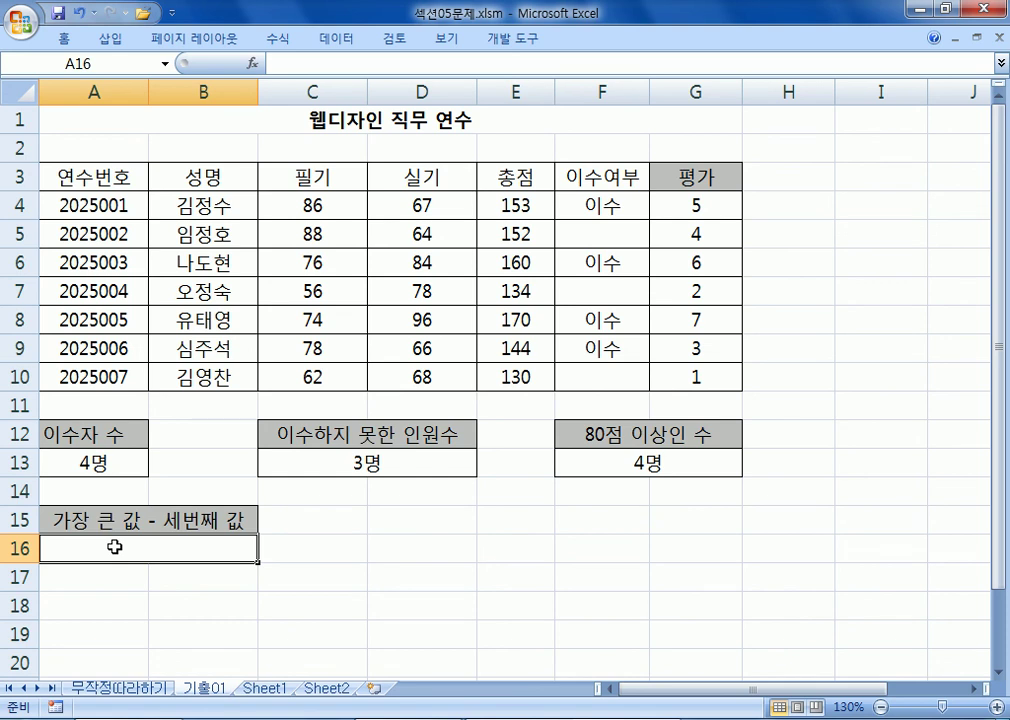
type("=MAX(")
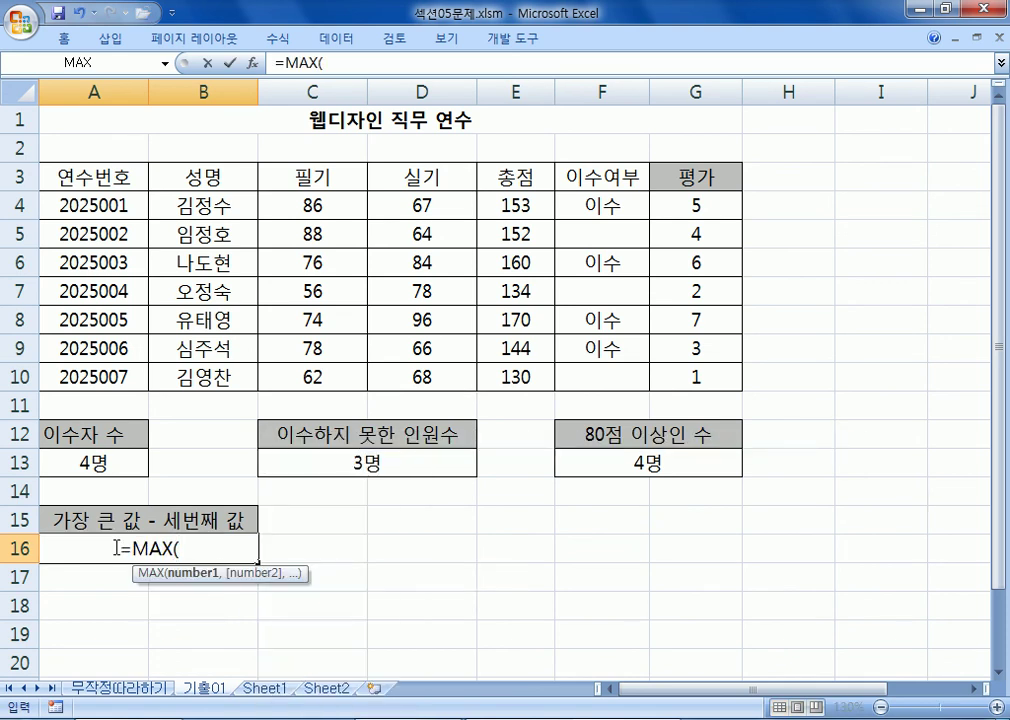
left_click_drag(524, 197, 518, 376)
type(")")
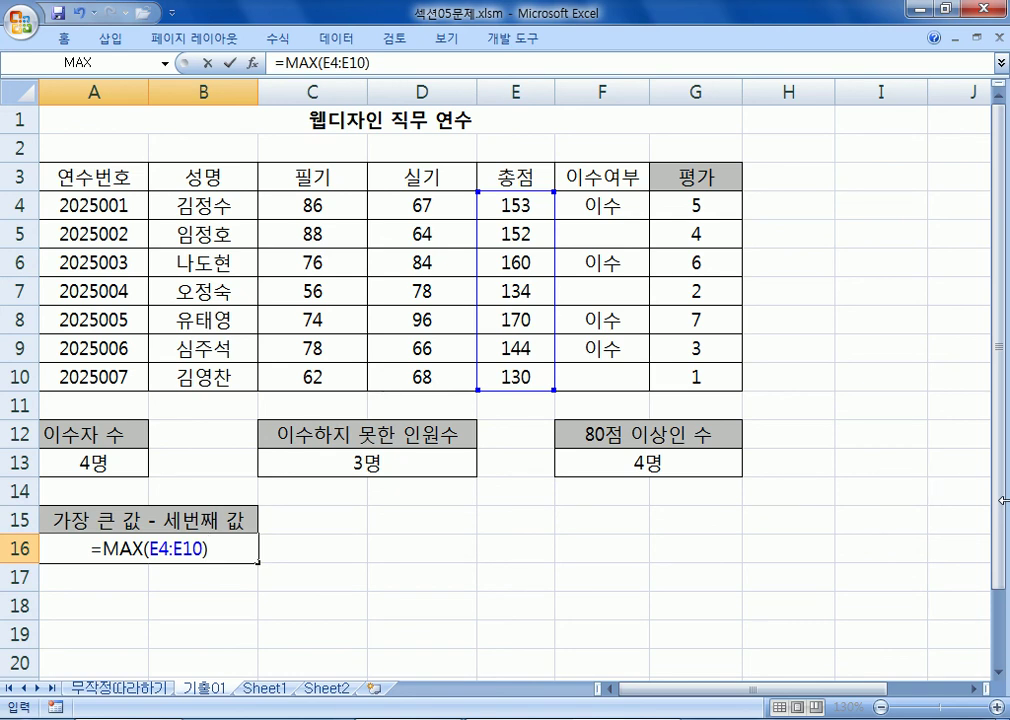
type("-")
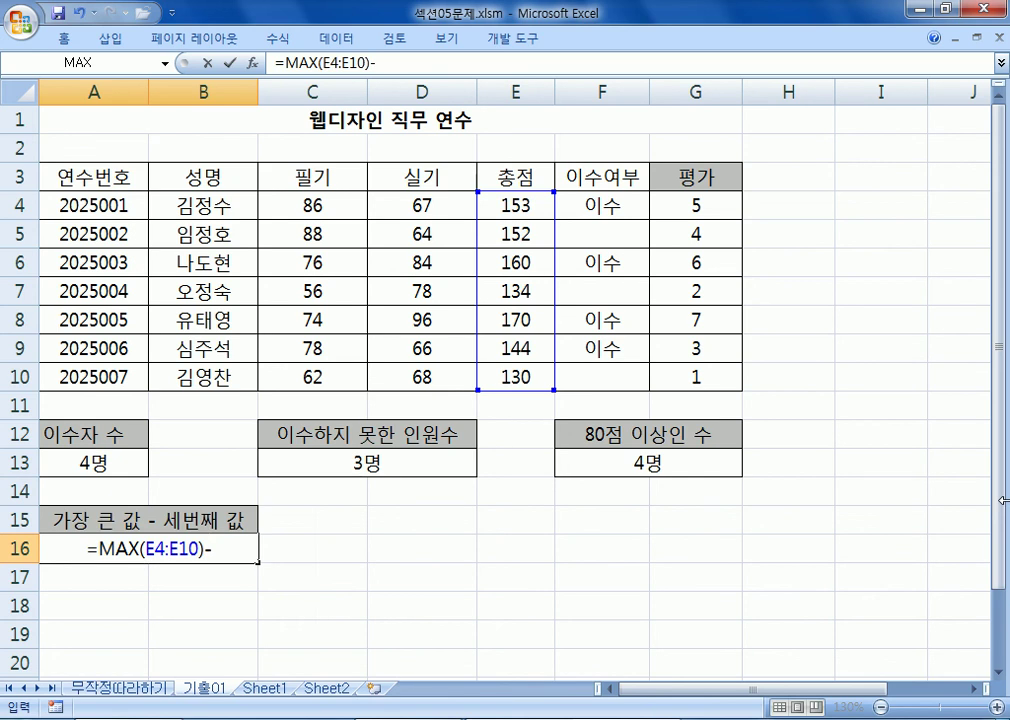
type("LARGE(")
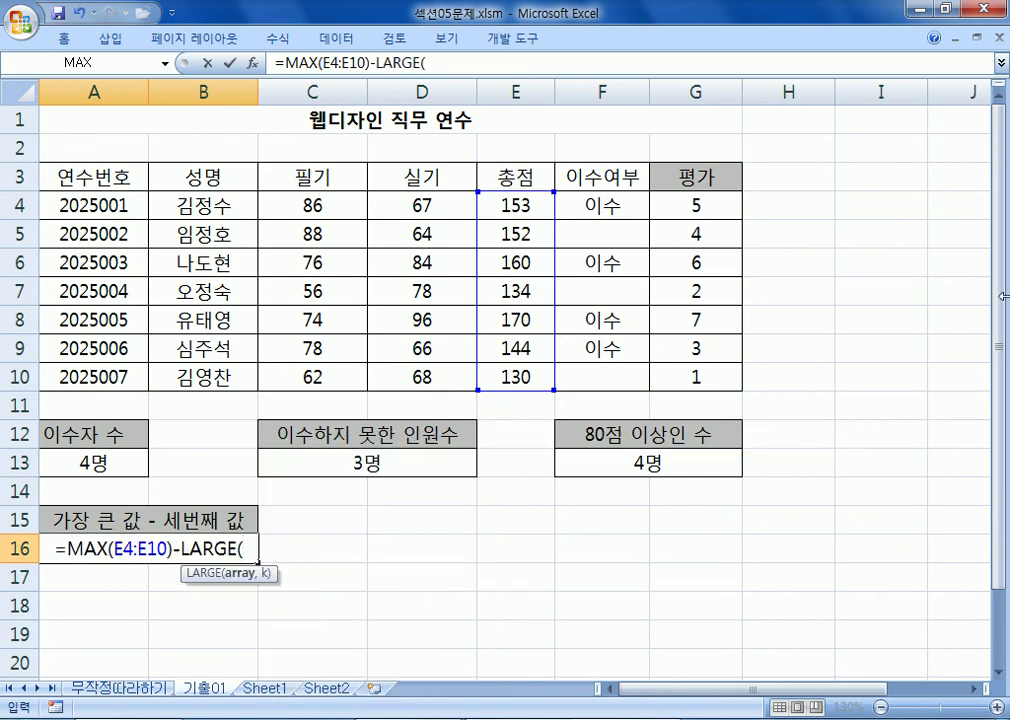
left_click_drag(525, 204, 520, 380)
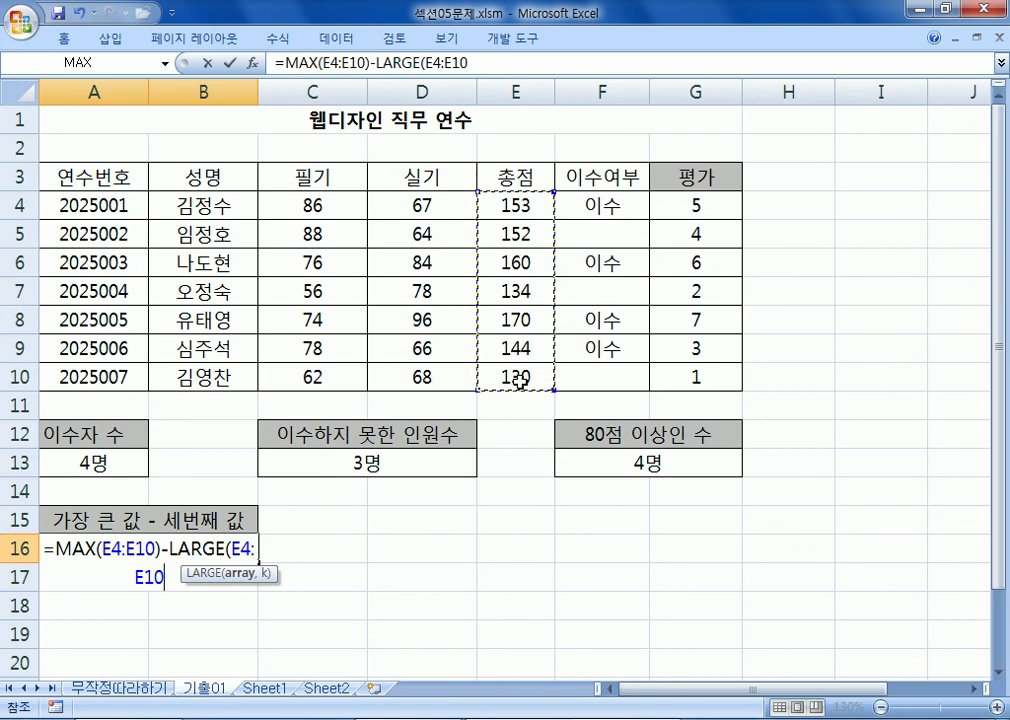
type(",")
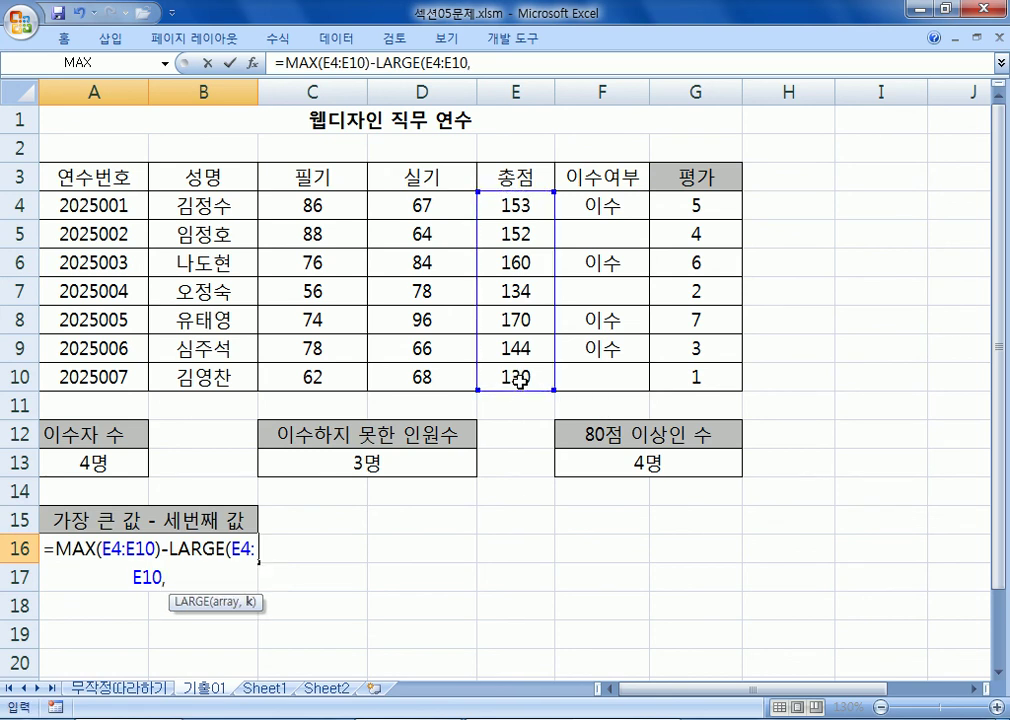
type("3)")
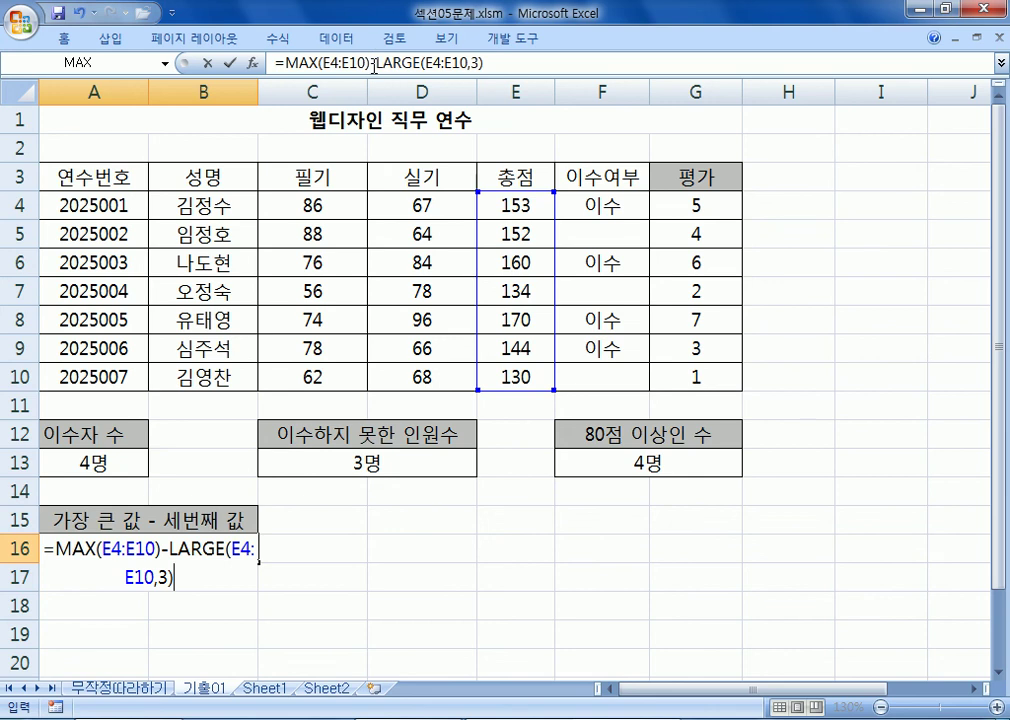
Review the MAX part, the LARGE part and the minus sign of the A16 formula, and commit it
left_click_drag(369, 62, 284, 60)
left_click_drag(376, 62, 482, 62)
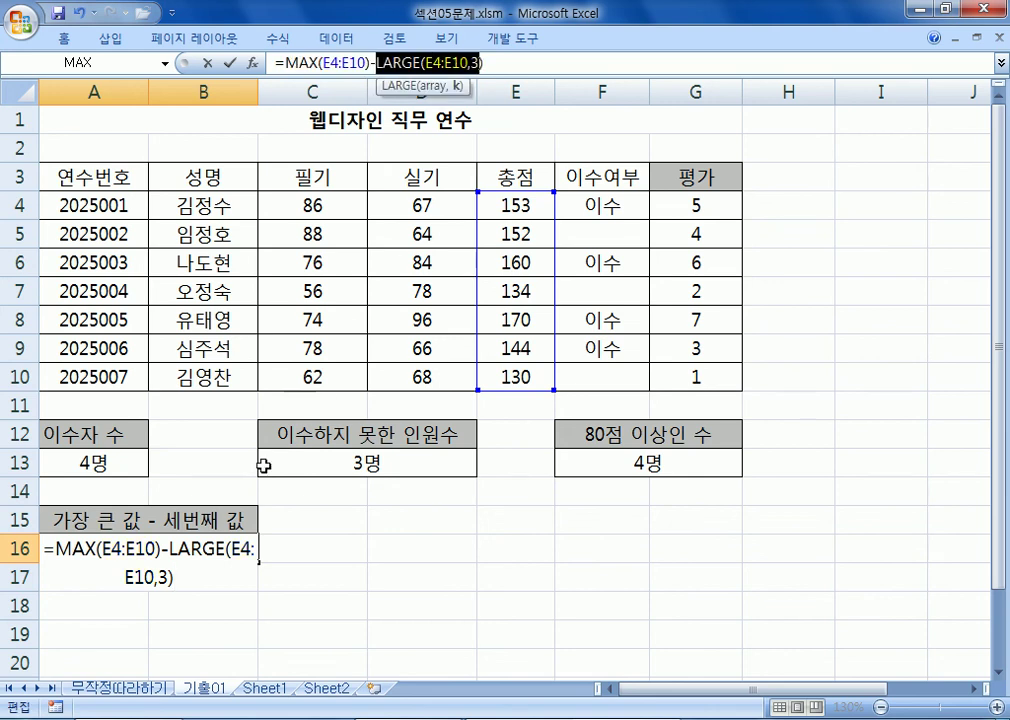
left_click(172, 549)
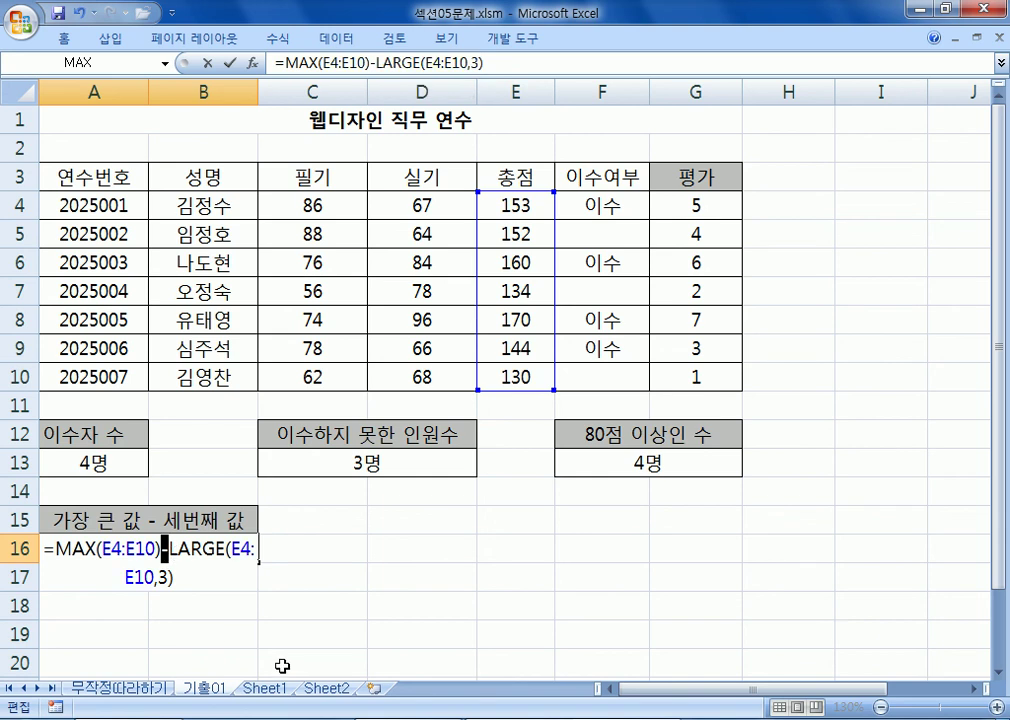
key("Return")
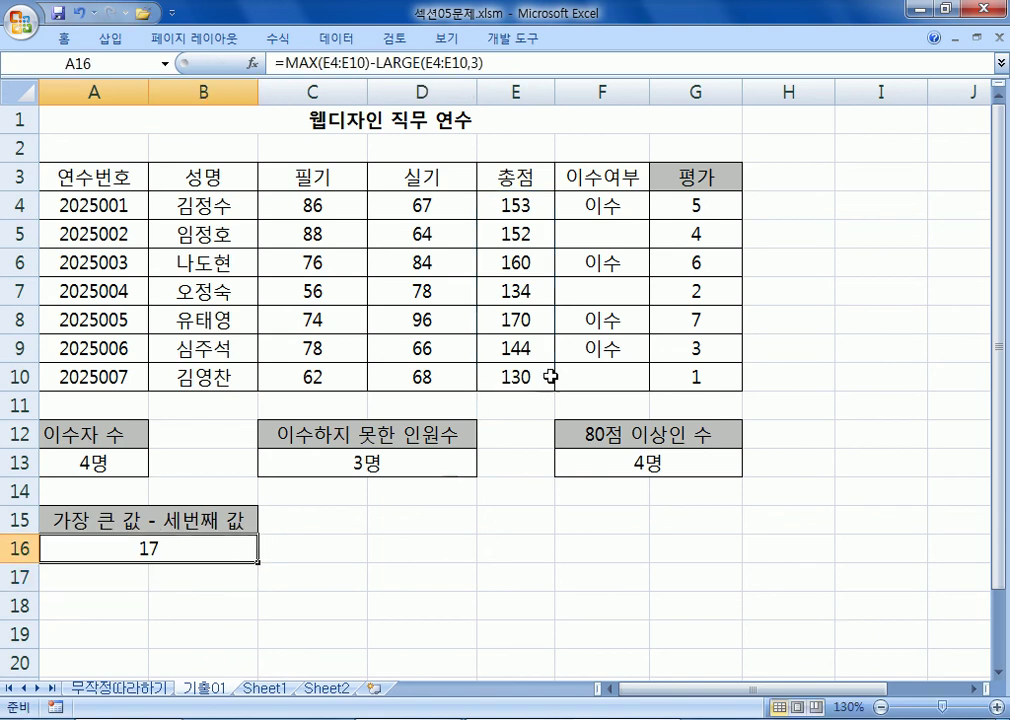
Examine the 총점 values in E8, E6 and E4 to verify the difference between the largest and third-largest totals
left_click(531, 321)
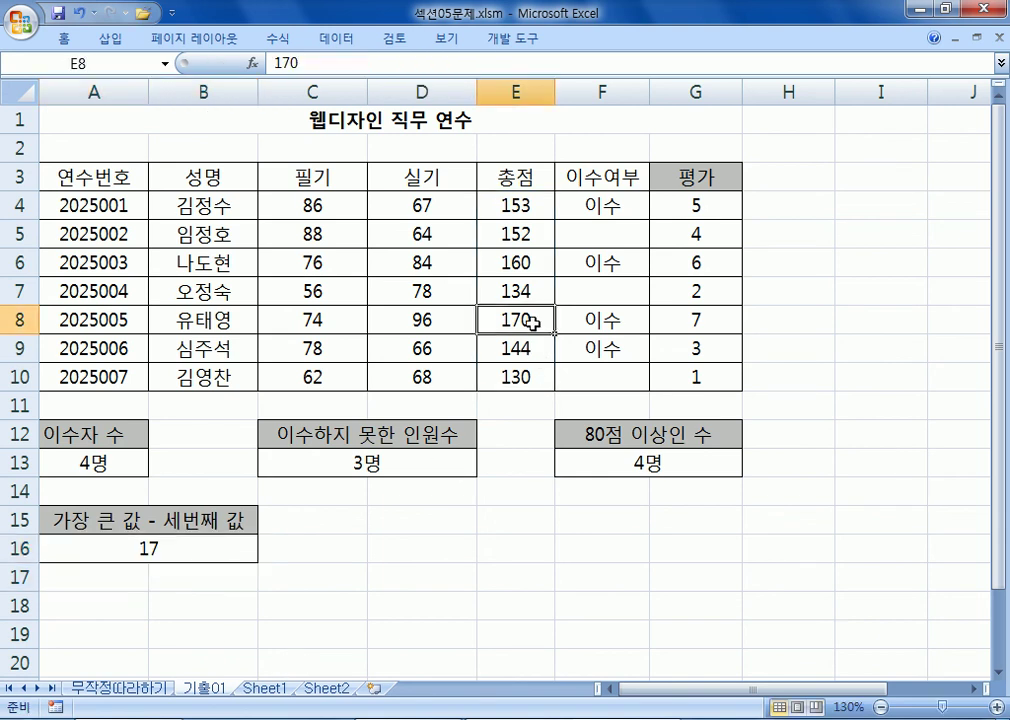
left_click(541, 257)
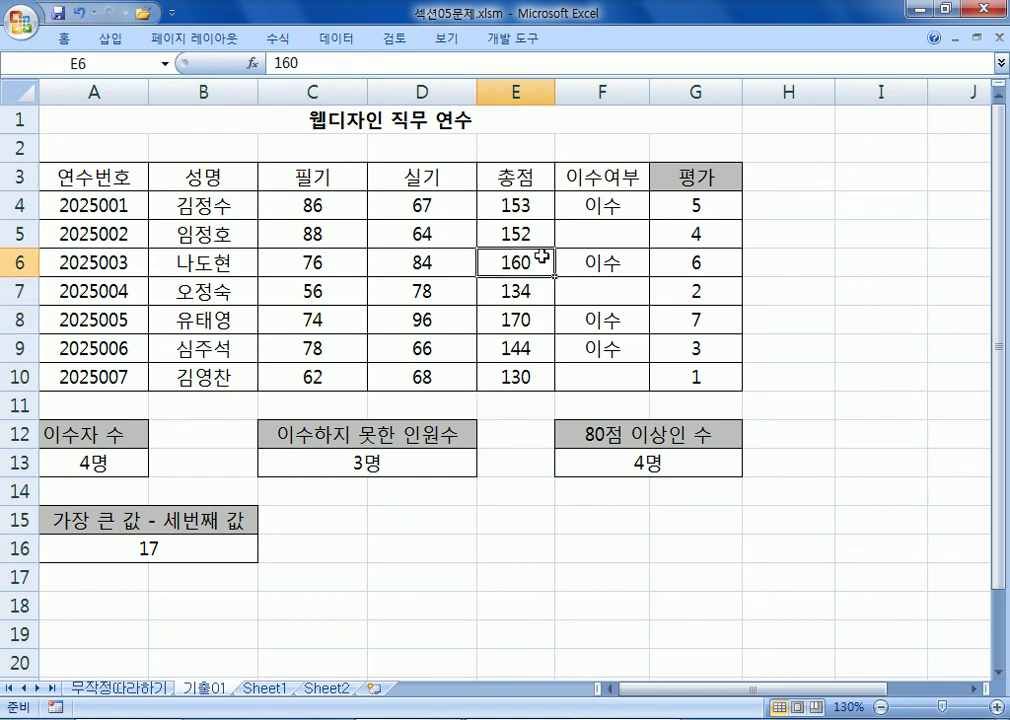
left_click(539, 211)
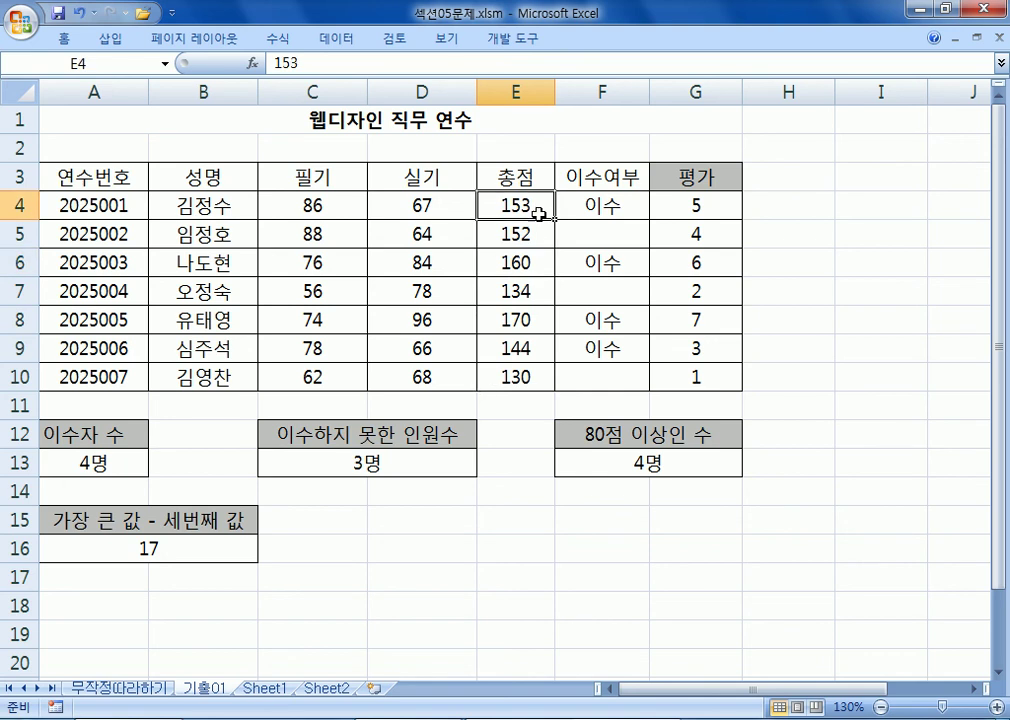
left_click(520, 318)
left_click(525, 204)
left_click(523, 316)
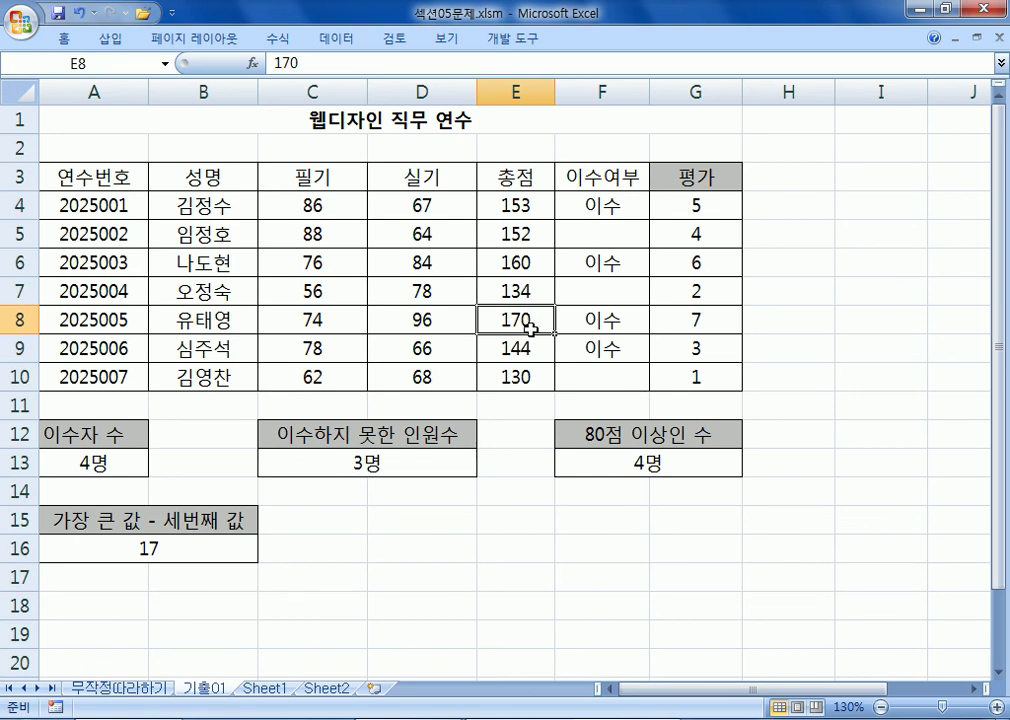
left_click(521, 209)
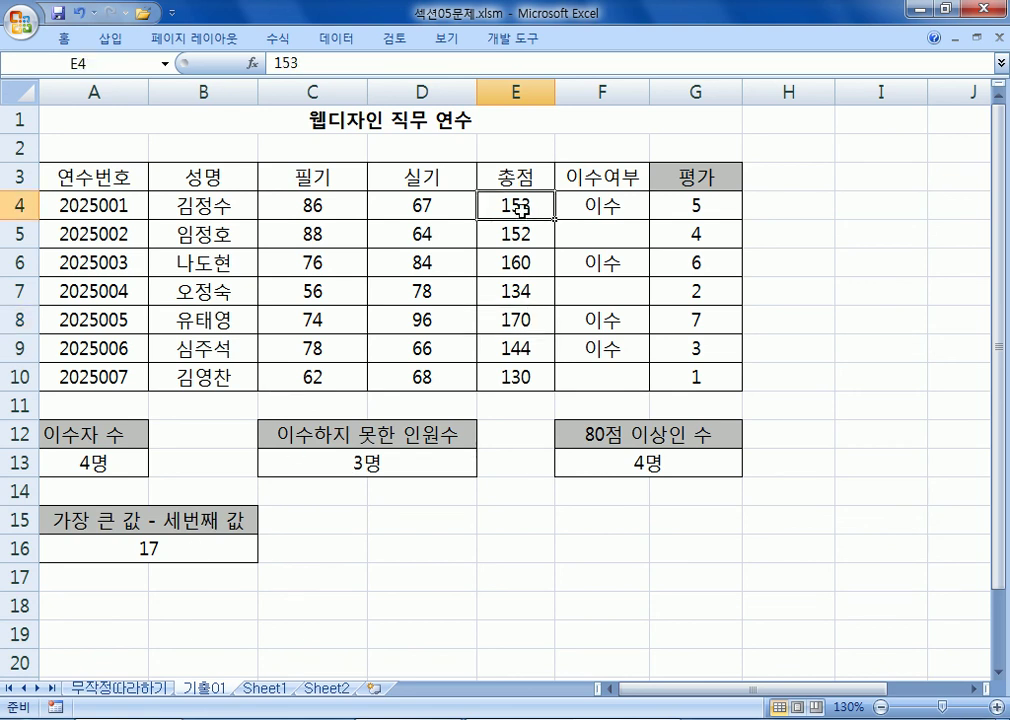
left_click(525, 320)
left_click(521, 266)
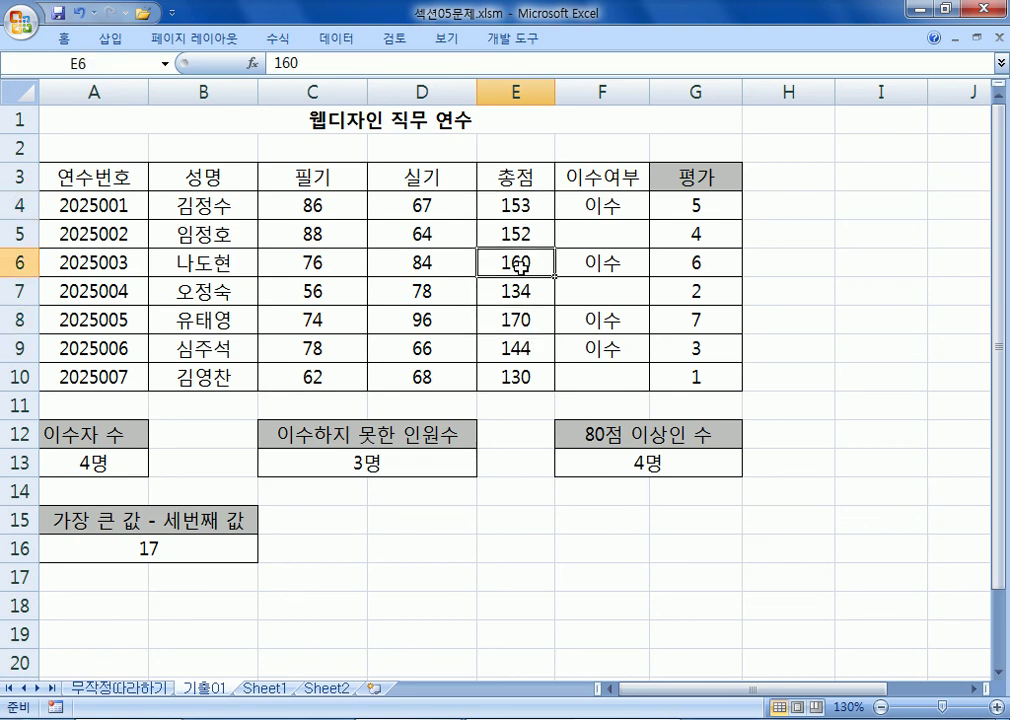
left_click(520, 209)
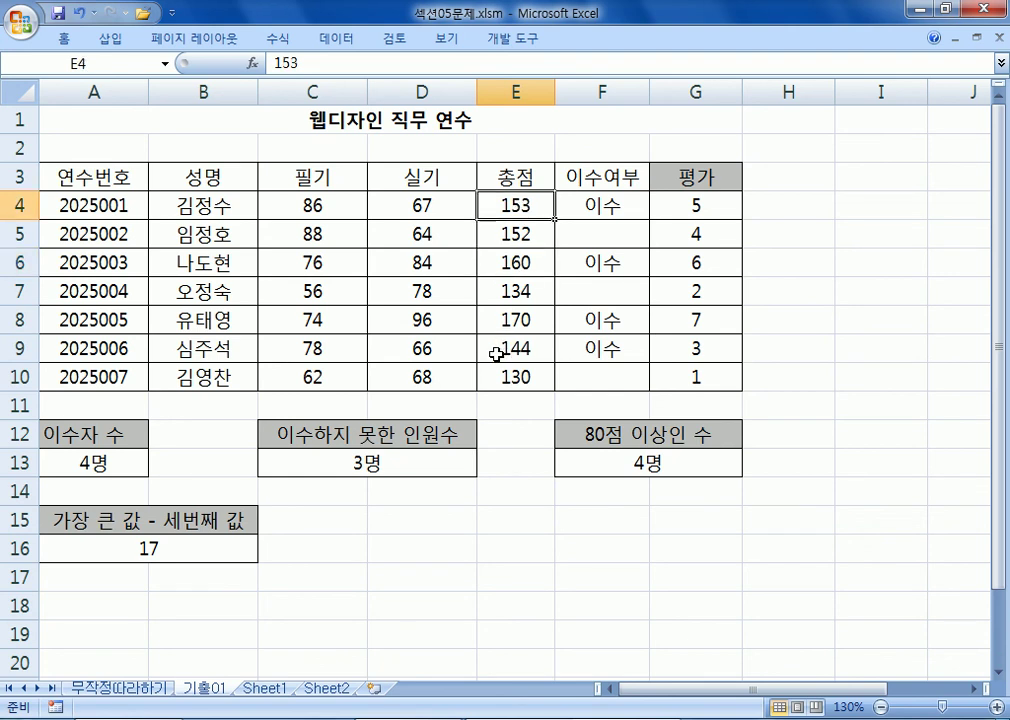
Review the MAX and LARGE formula in A16 and the 총점 range it refers to
left_click(162, 546)
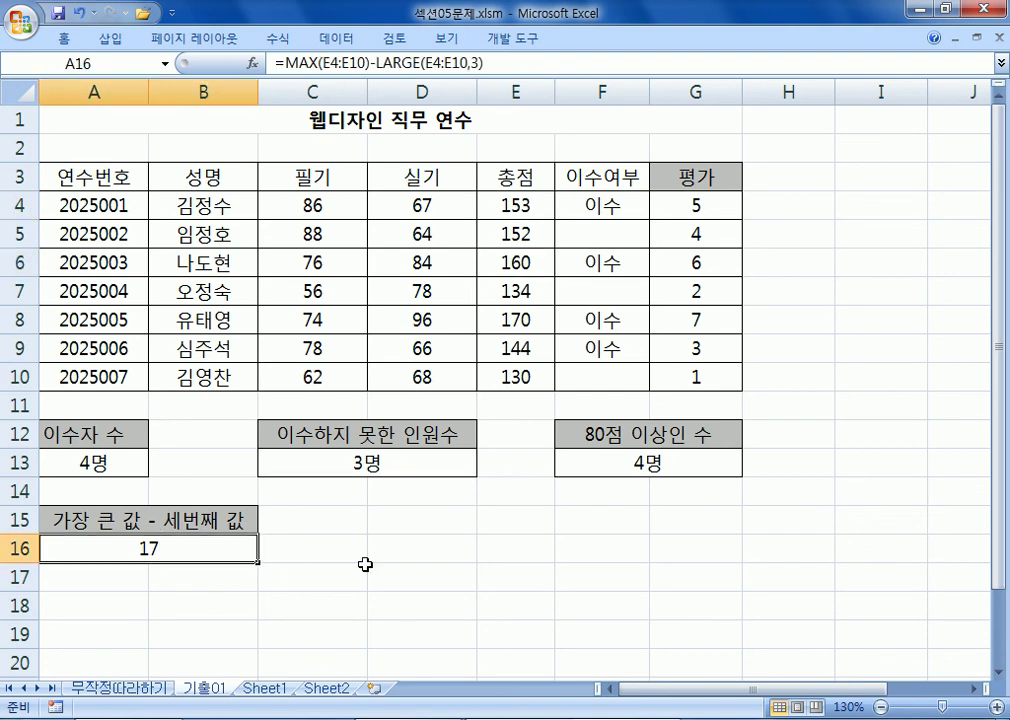
key("F2")
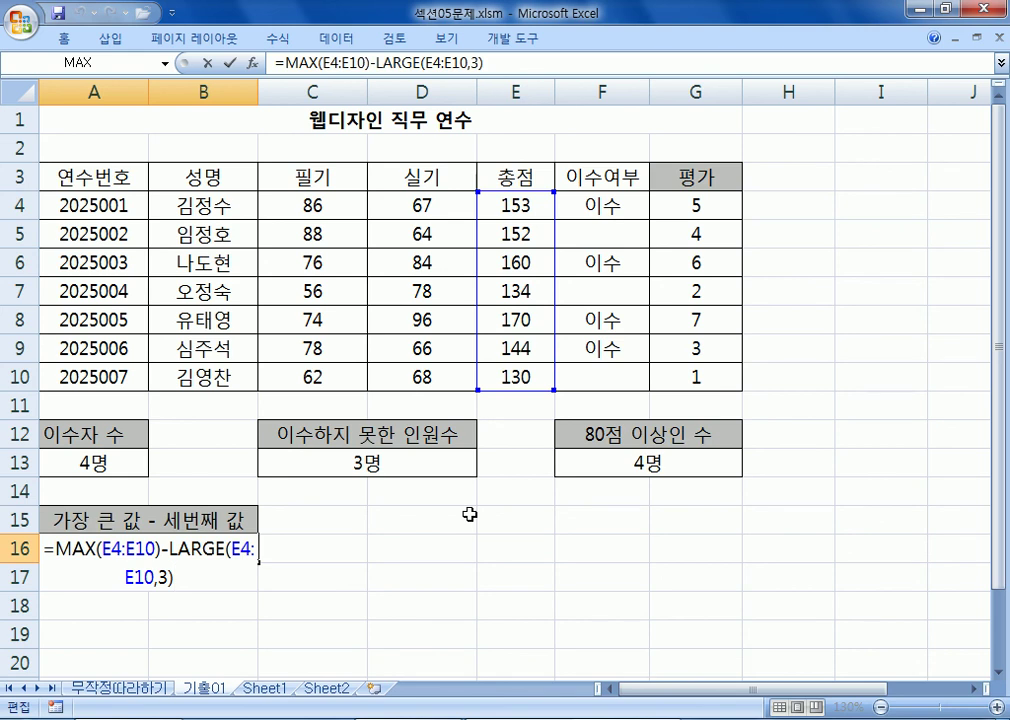
key("ctrl+Return")
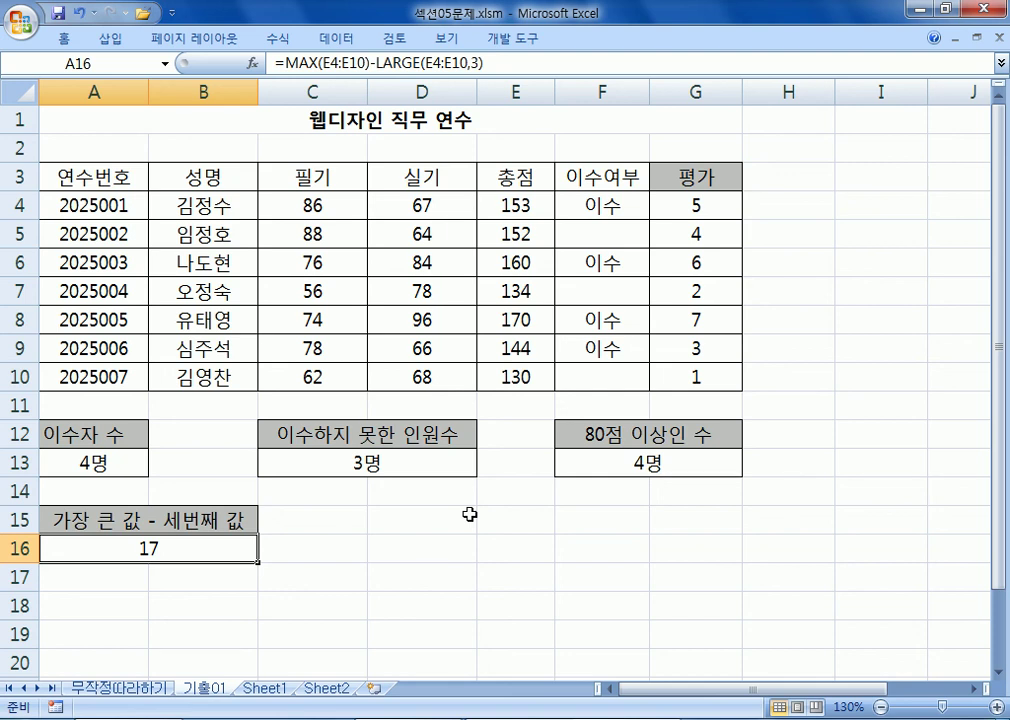
key("alt+Tab")
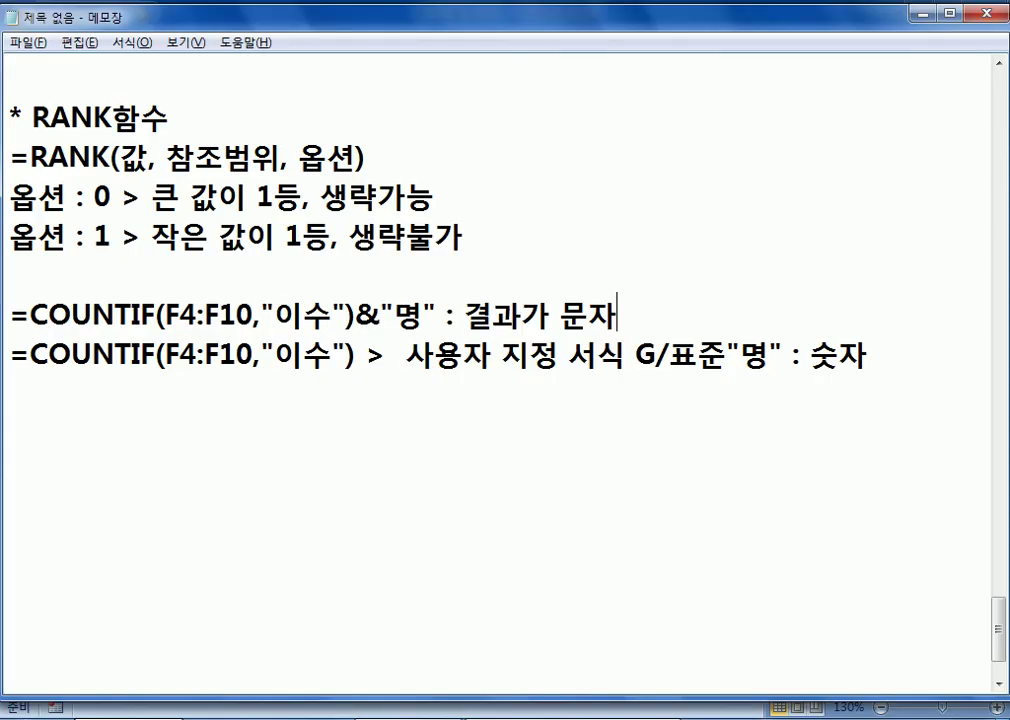
scroll(265, 434, "down", 1)
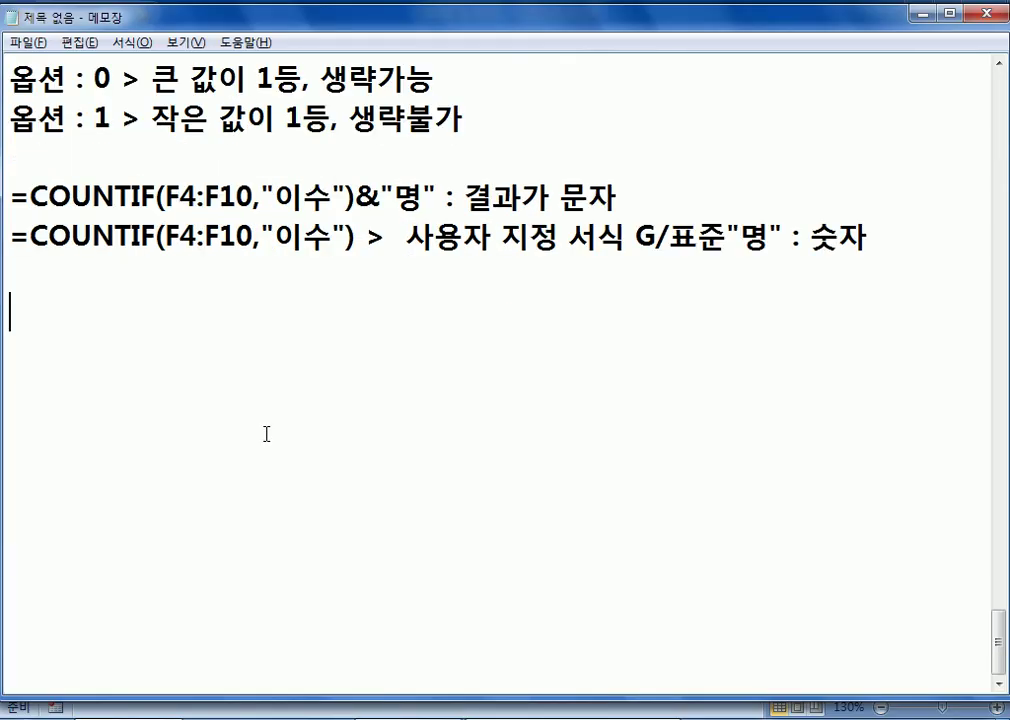
key("alt+Tab")
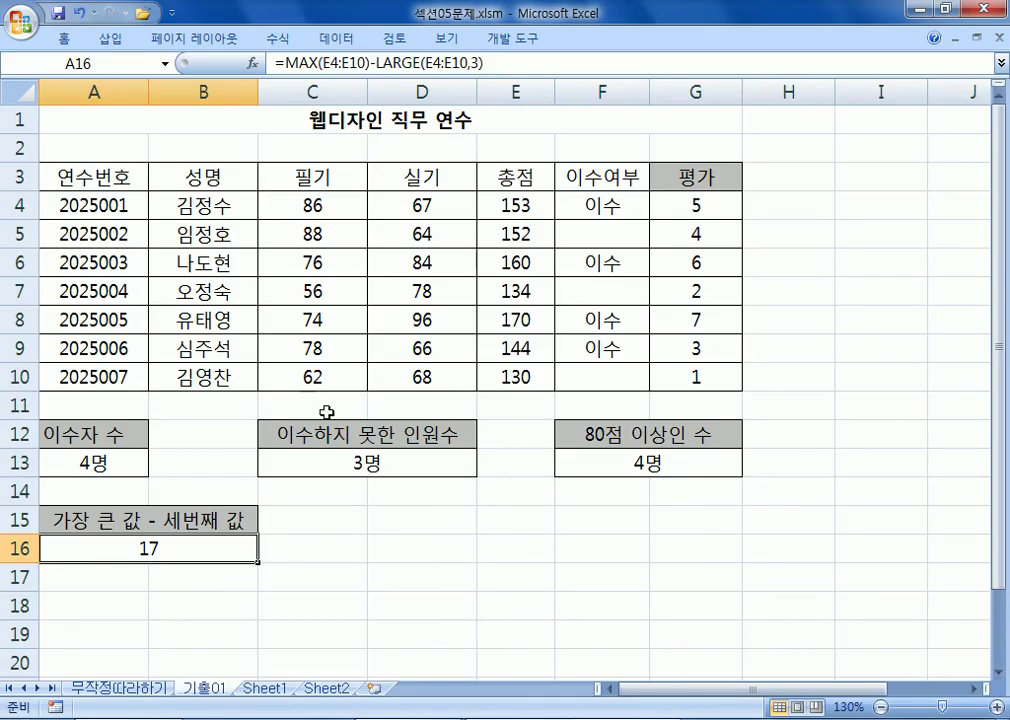
left_click(430, 552)
type("=ME")
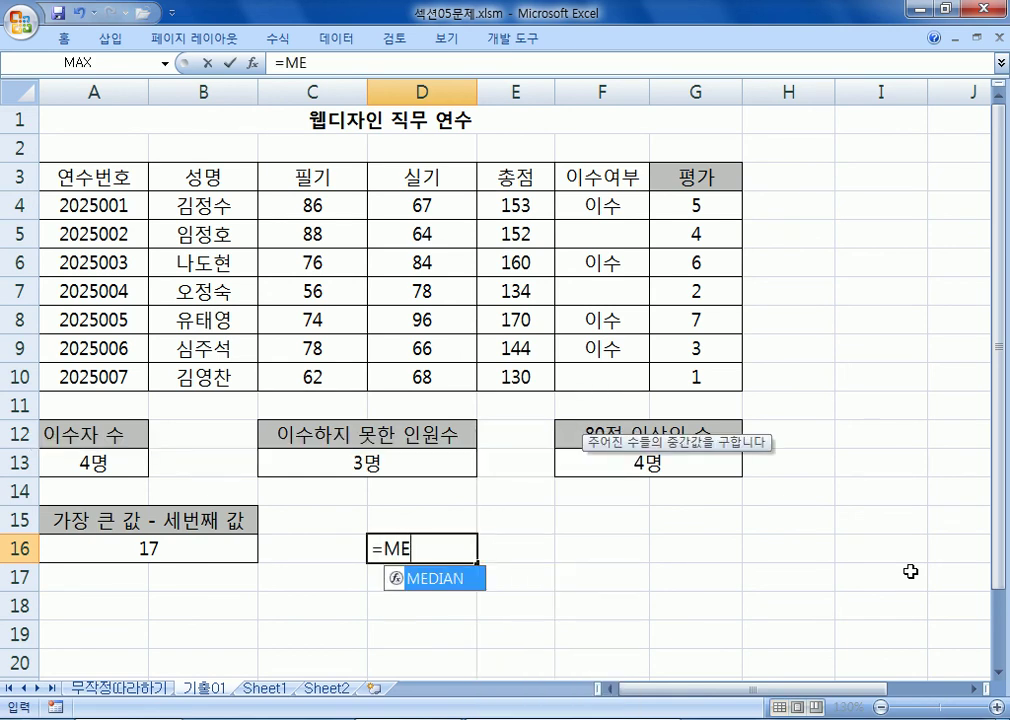
key("Escape")
key("Escape")
Switch to Notepad and write the note heading "MEDIAN : 중간값" below the COUNTIF lines
key("alt+Tab")
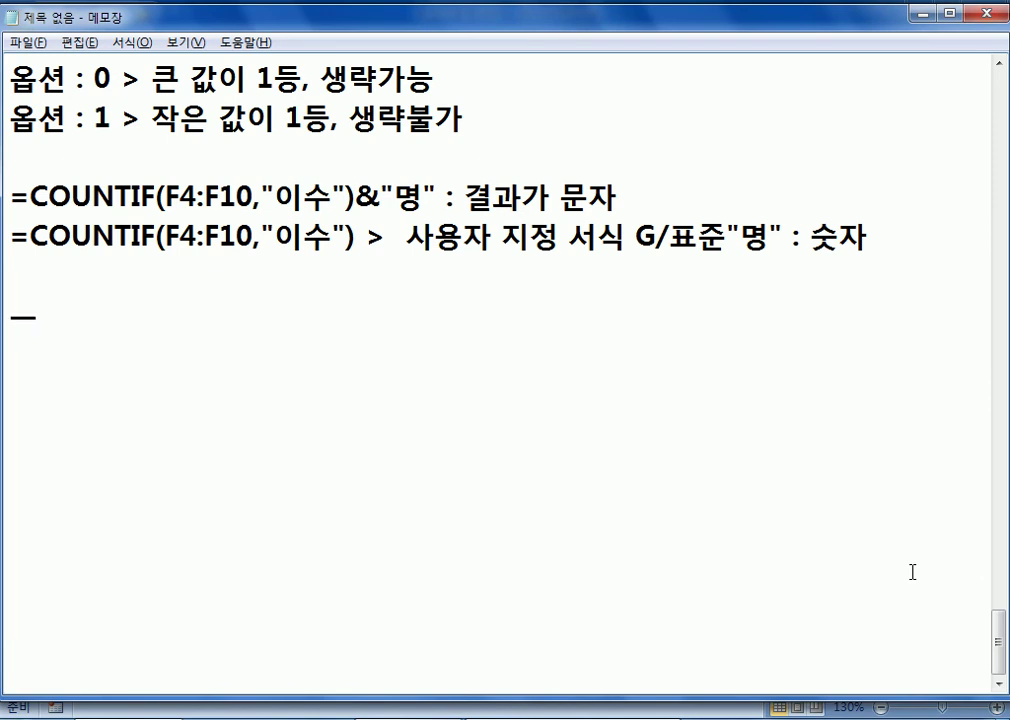
type("MEDI")
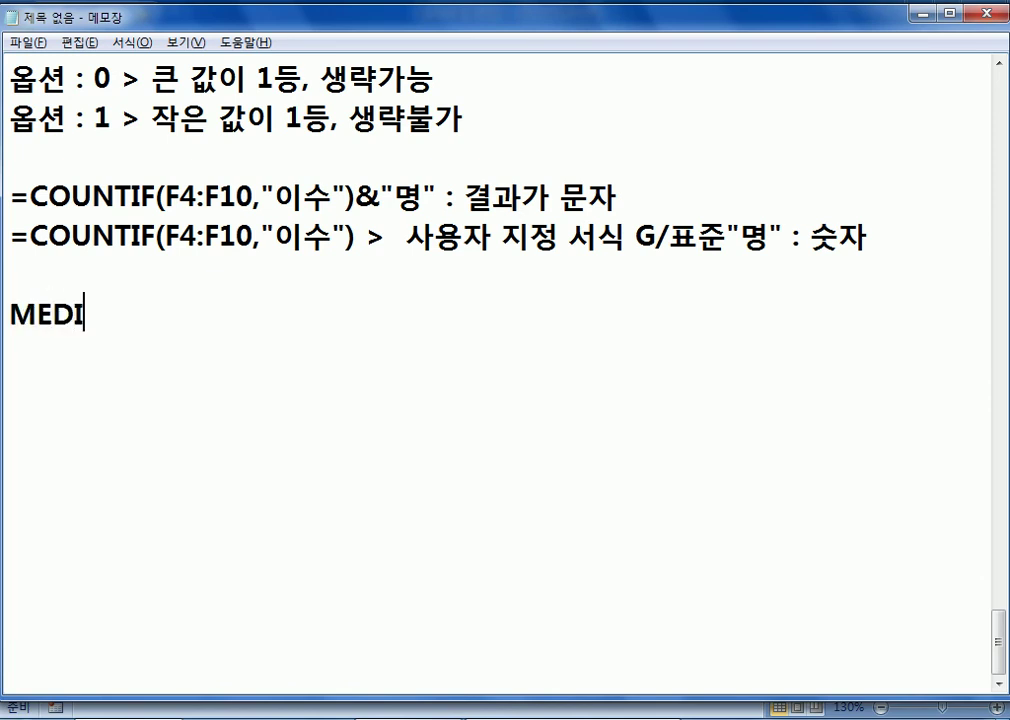
type("AN : ")
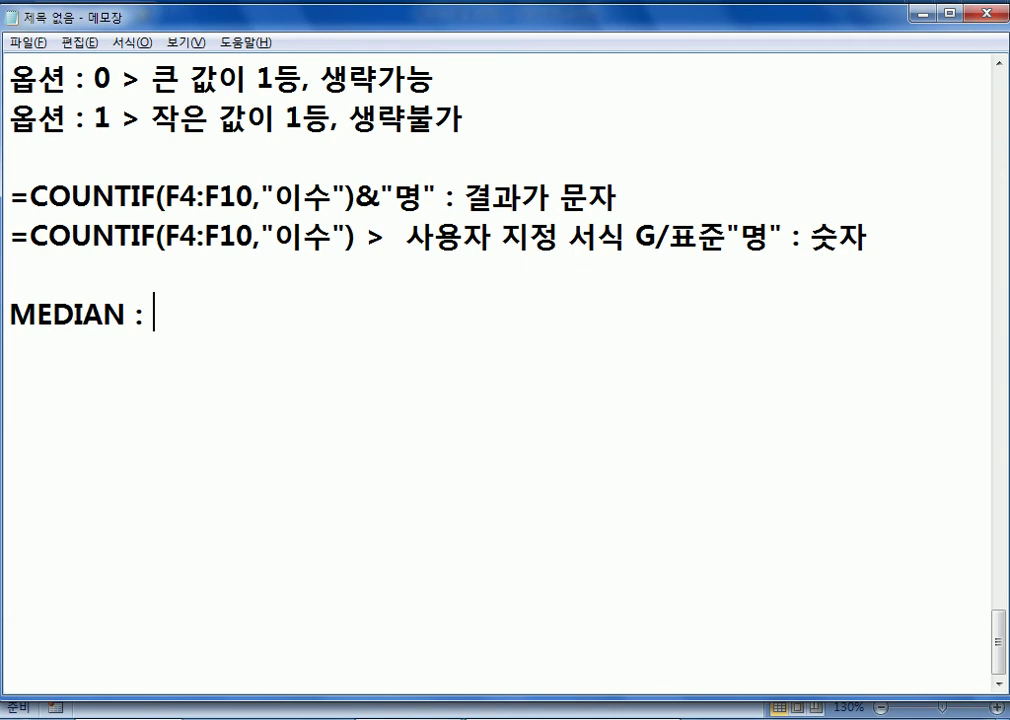
type("종간값")
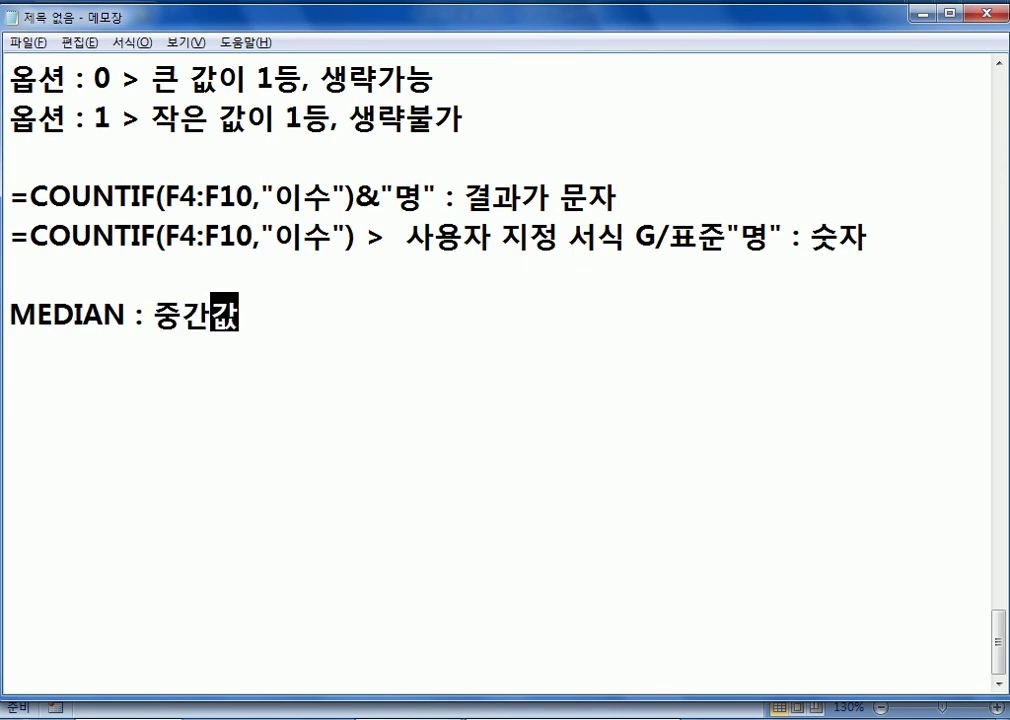
left_click(8, 276)
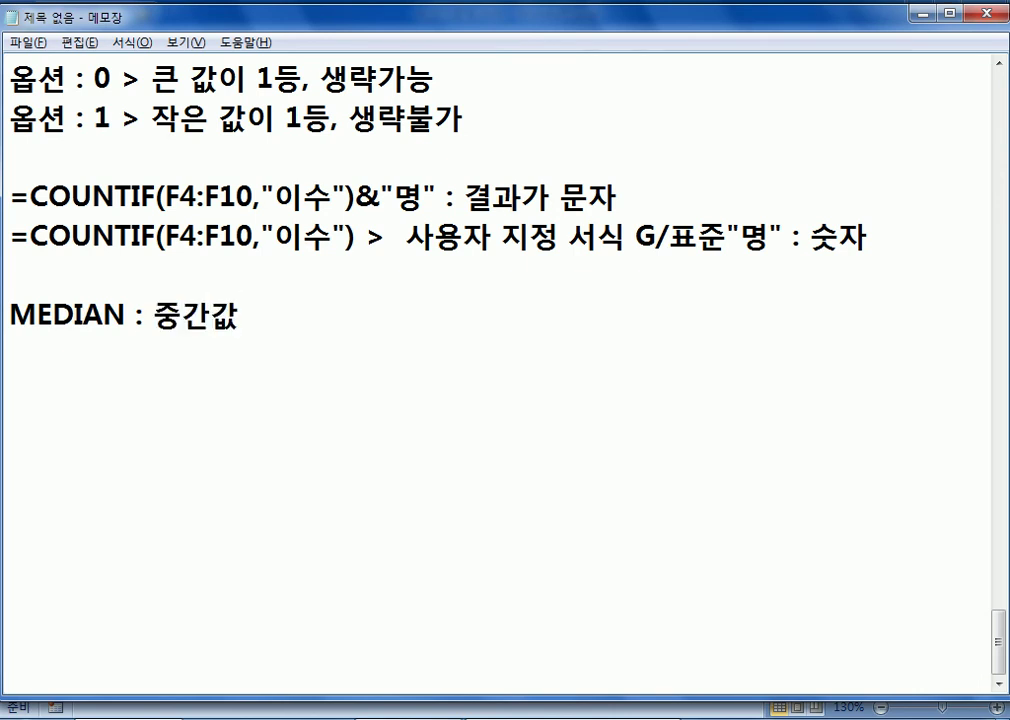
Add the example "=MEDIAN(1, 4, 2, 7, 5) :" on the line under the MEDIAN heading
key("Return")
type("=MEDIAN(")
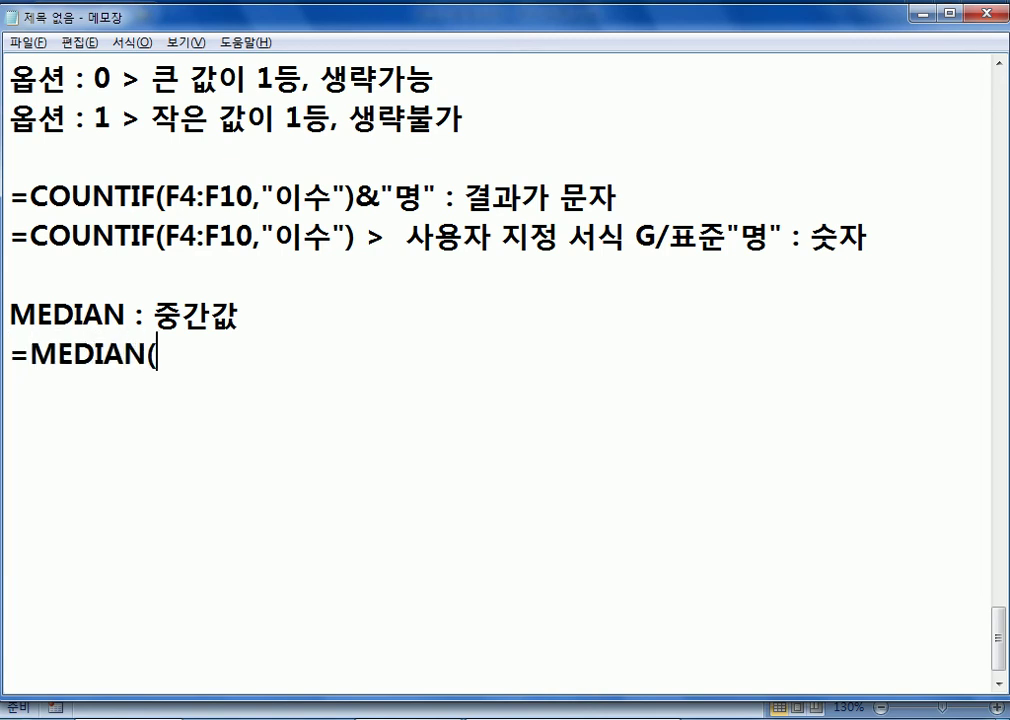
type("1, 4, ")
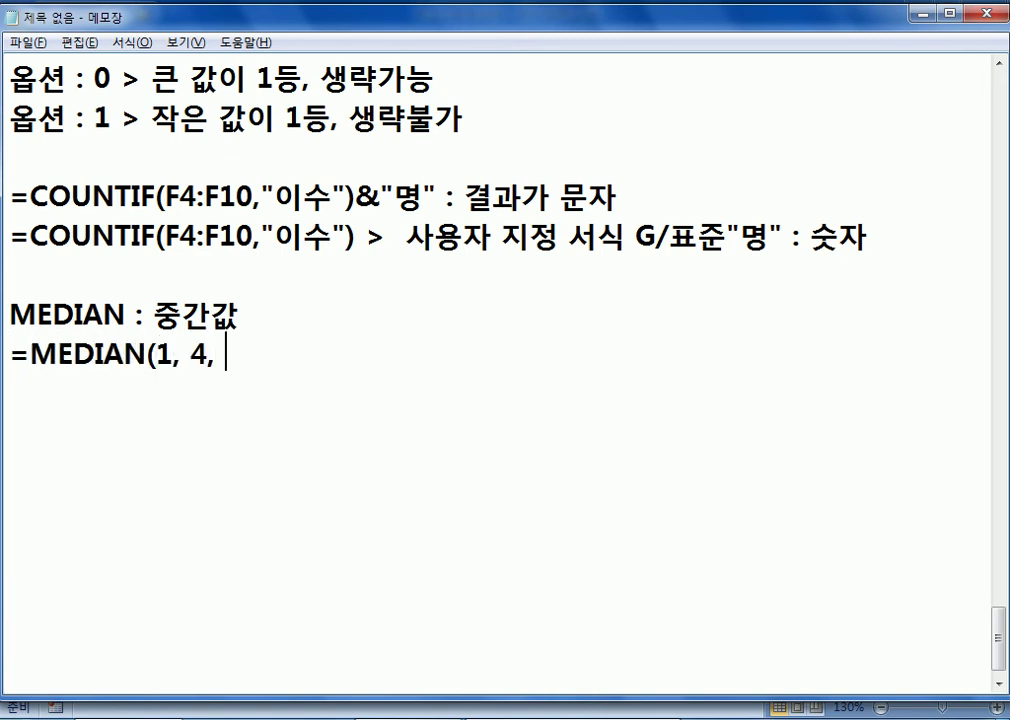
type("2, 7, ")
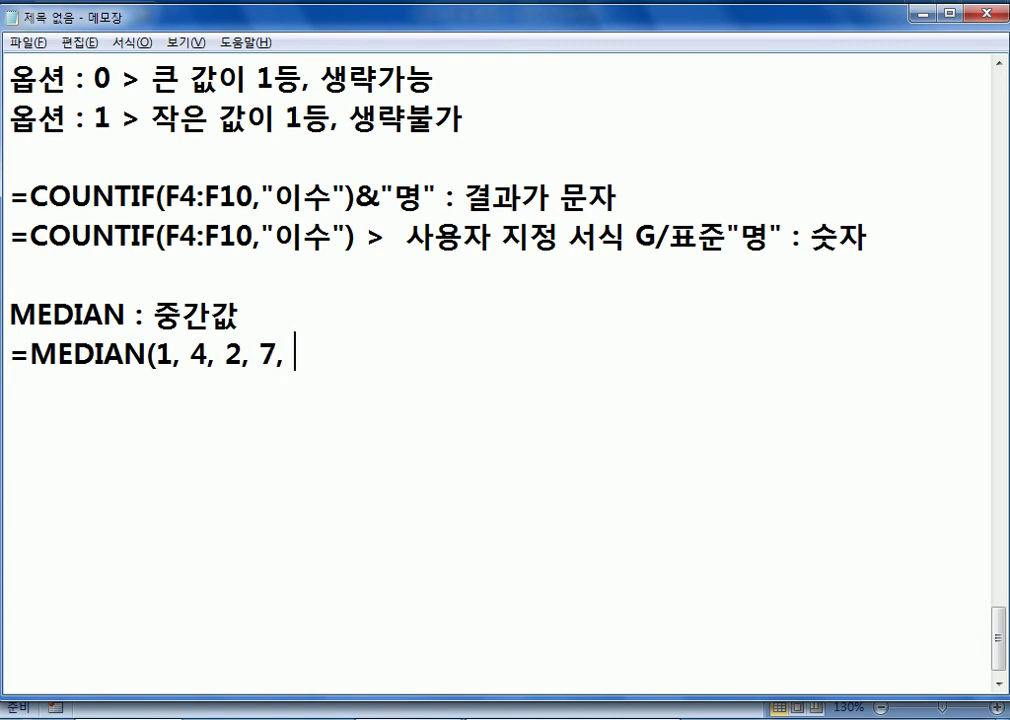
type("5) :")
Examine the 필기, 실기 and 총점 scores in C4:E10 of the Excel sheet, and return to Notepad
key("alt+Tab")
left_click_drag(300, 203, 512, 382)
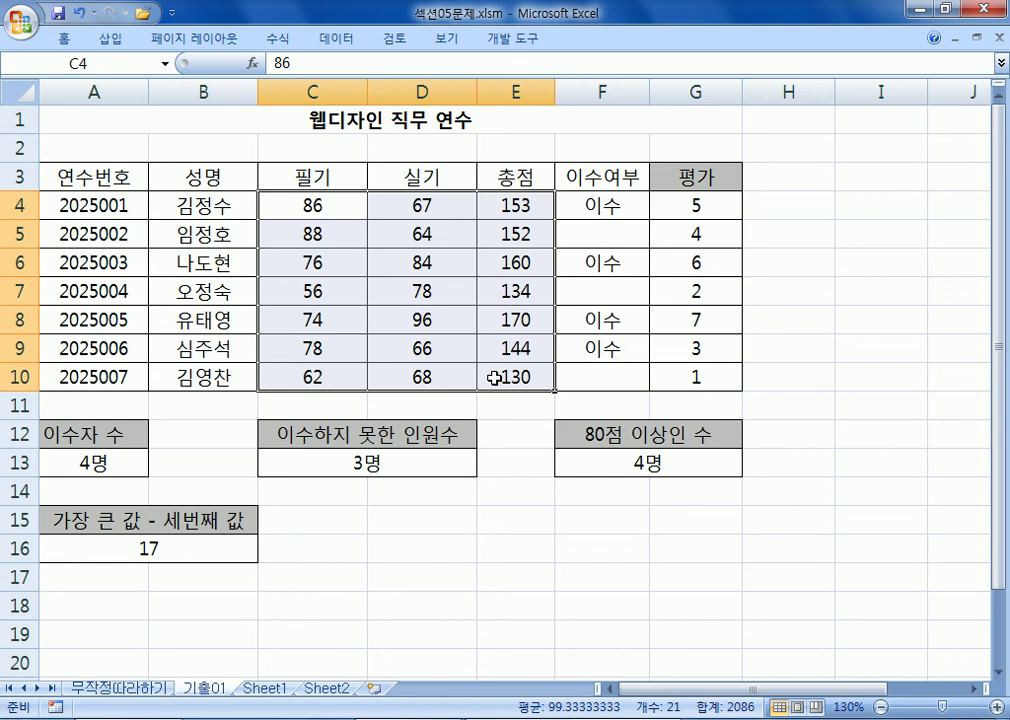
key("alt+Tab")
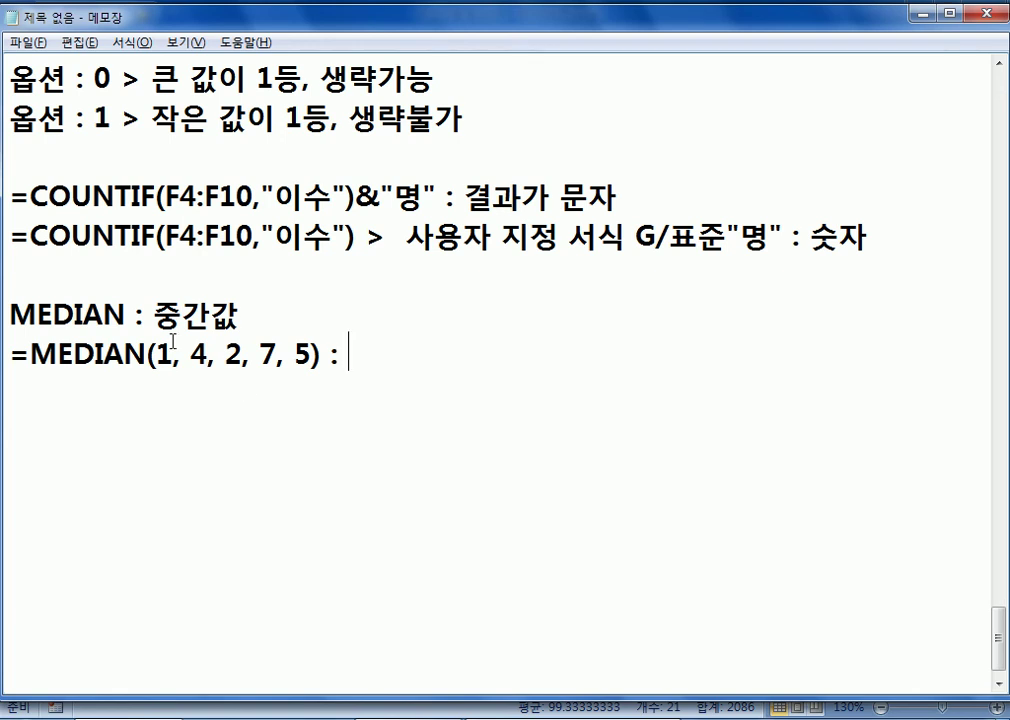
Extend the MEDIAN heading after 중간값 with the remark "(크기 순서대로)"
left_click(255, 316)
type("(TNST")
key("BackSpace")
key("BackSpace")
key("BackSpace")
key("BackSpace")
key("Hangul")
type("ㅋㅡ기 순서대로)")
Complete the first MEDIAN example with the result 4 and add a second example "=MEDIAN(1, 4, 2, 7) : 3"
key("Down")
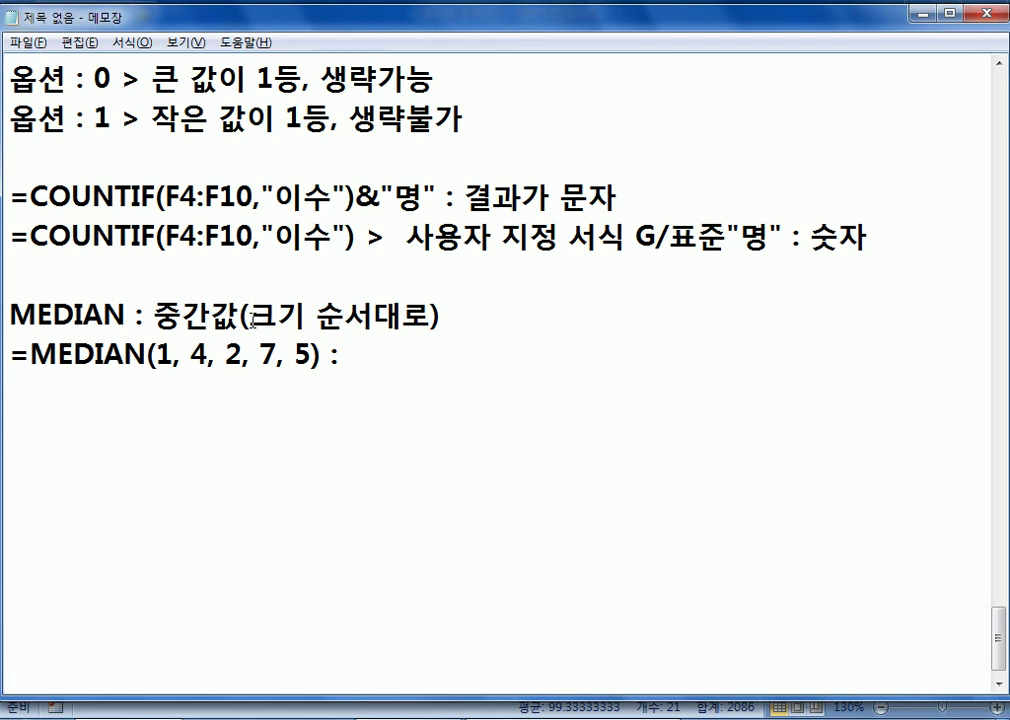
type("4")
key("Return")
type("=MEDIAN(1, 4, 2, ")
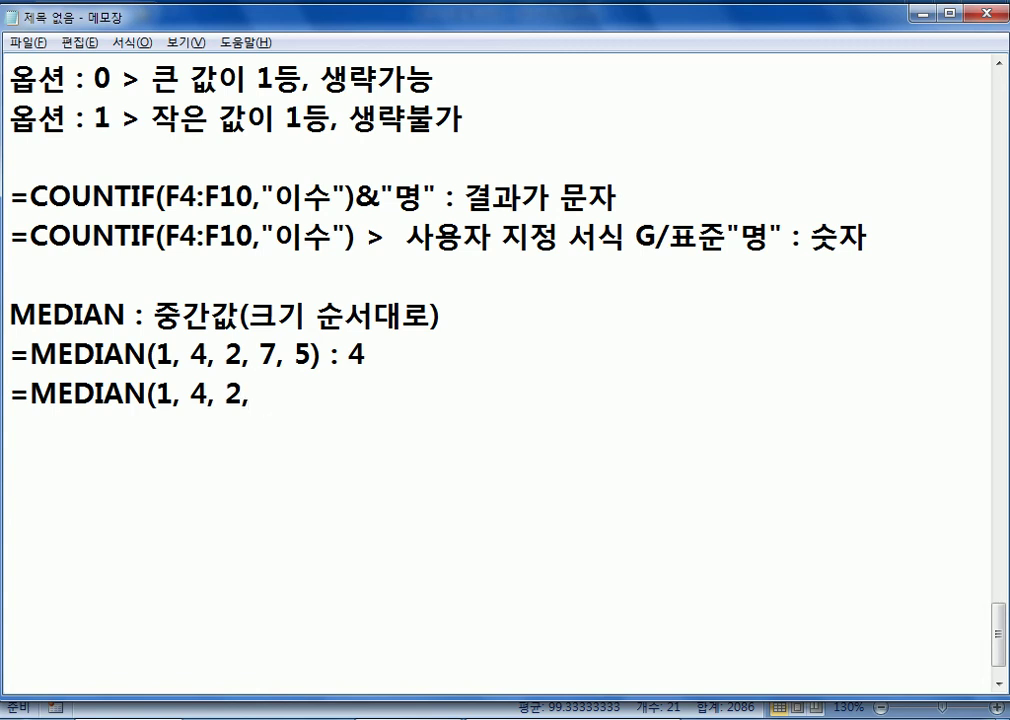
type("7) :")
type("3")
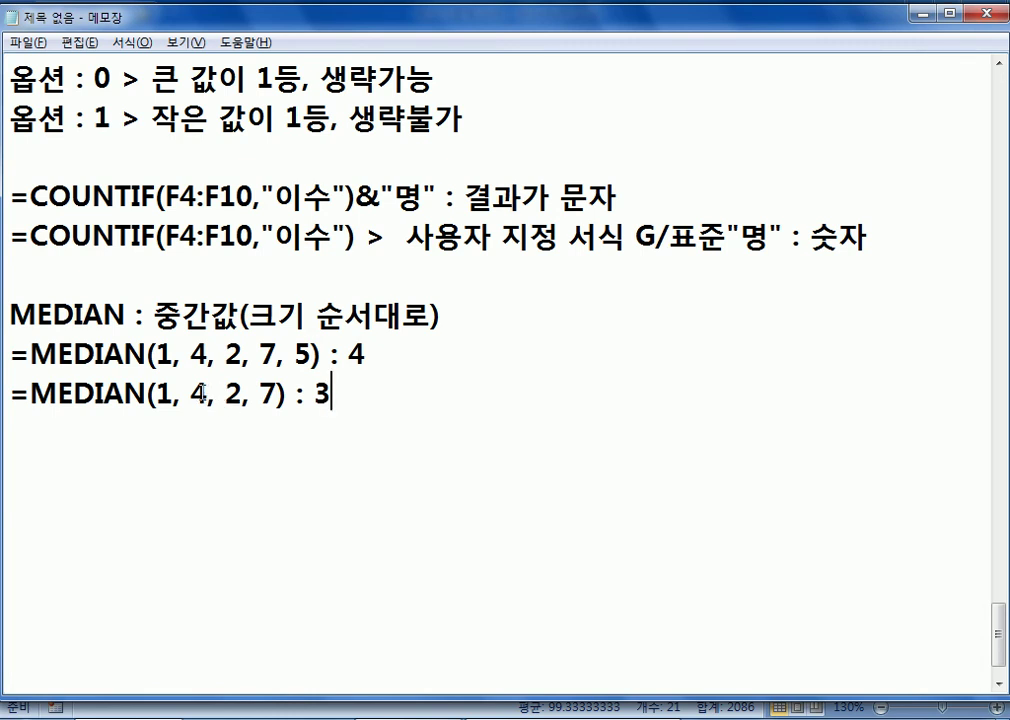
Review the middle values 4 and 2 of the second MEDIAN example and compare it with the first example
left_click_drag(199, 395, 243, 398)
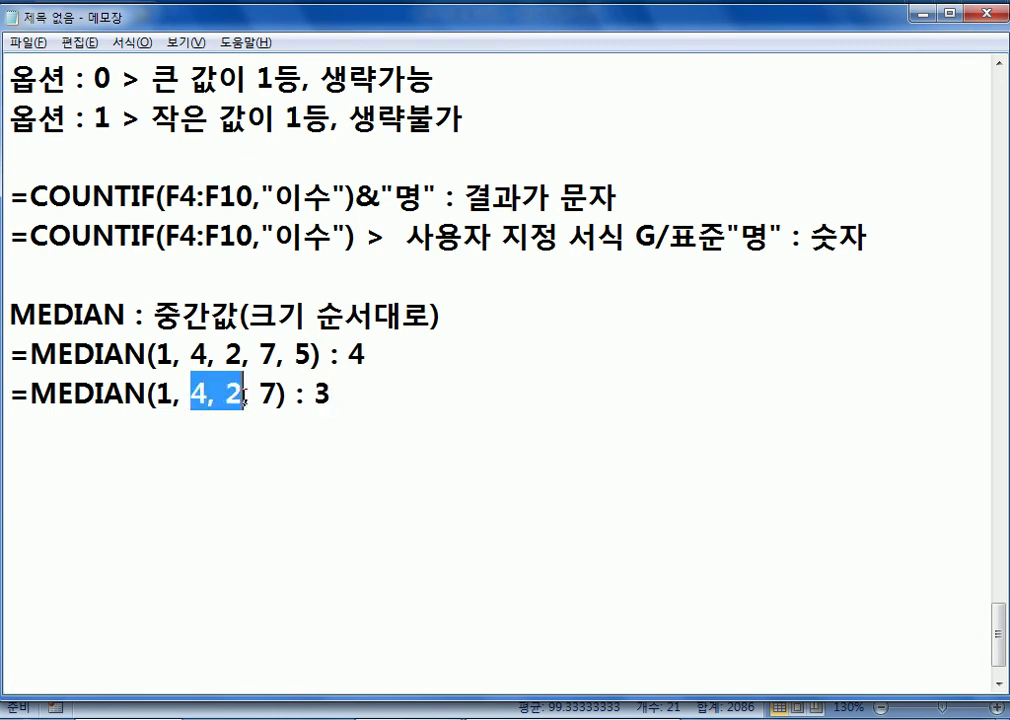
left_click(371, 397)
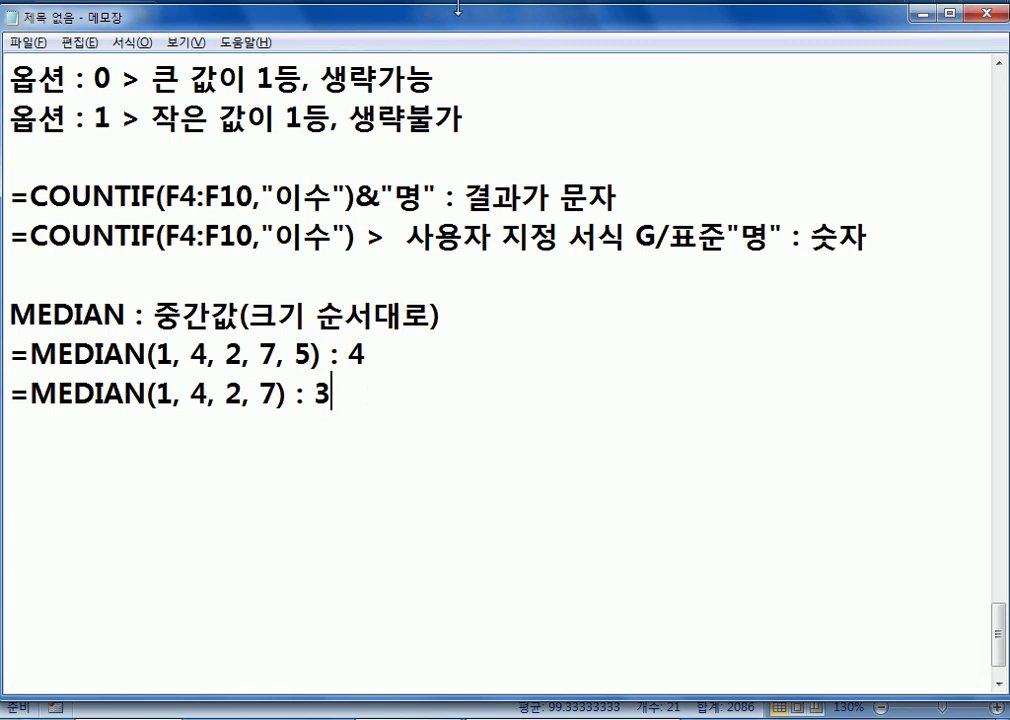
left_click_drag(386, 355, 8, 355)
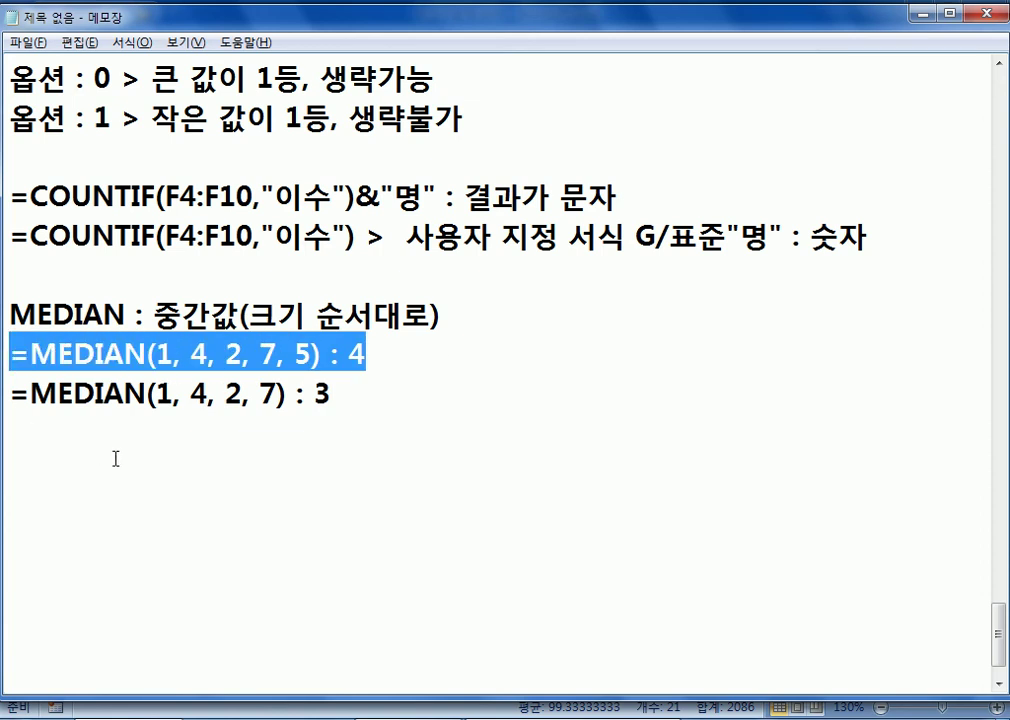
left_click(404, 352)
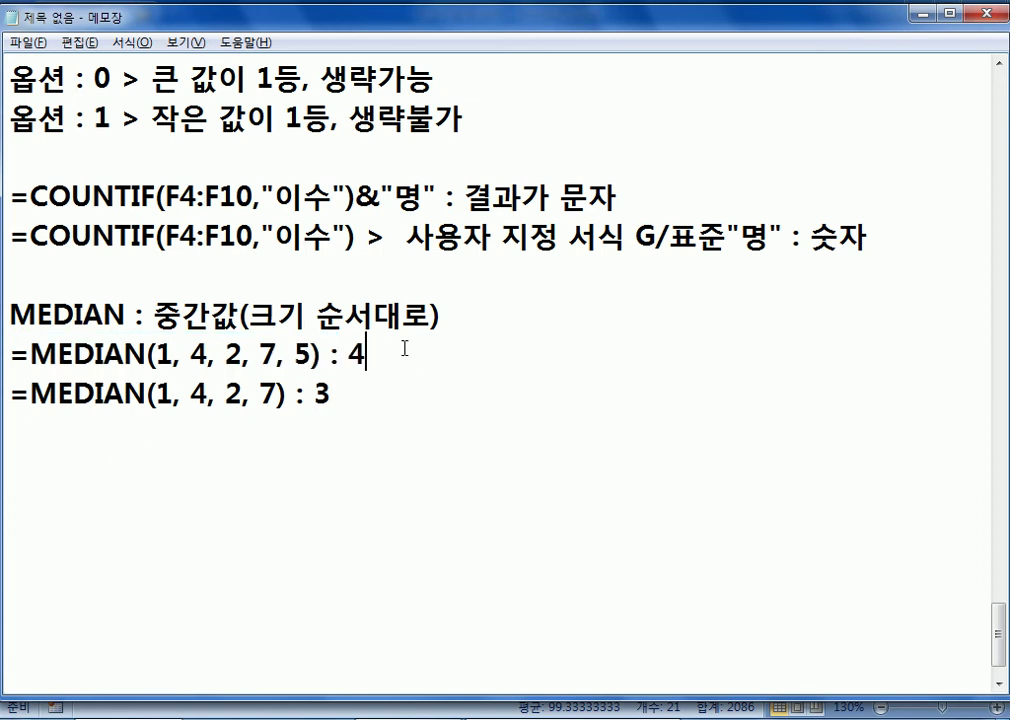
Start a MODE note below the MEDIAN examples, separated by a blank line and without equals sign or parenthesis
left_click(463, 399)
key("BackSpace")
type("2")
key("BackSpace")
type("3")
key("Return")
key("Return")
type("=MODE(")
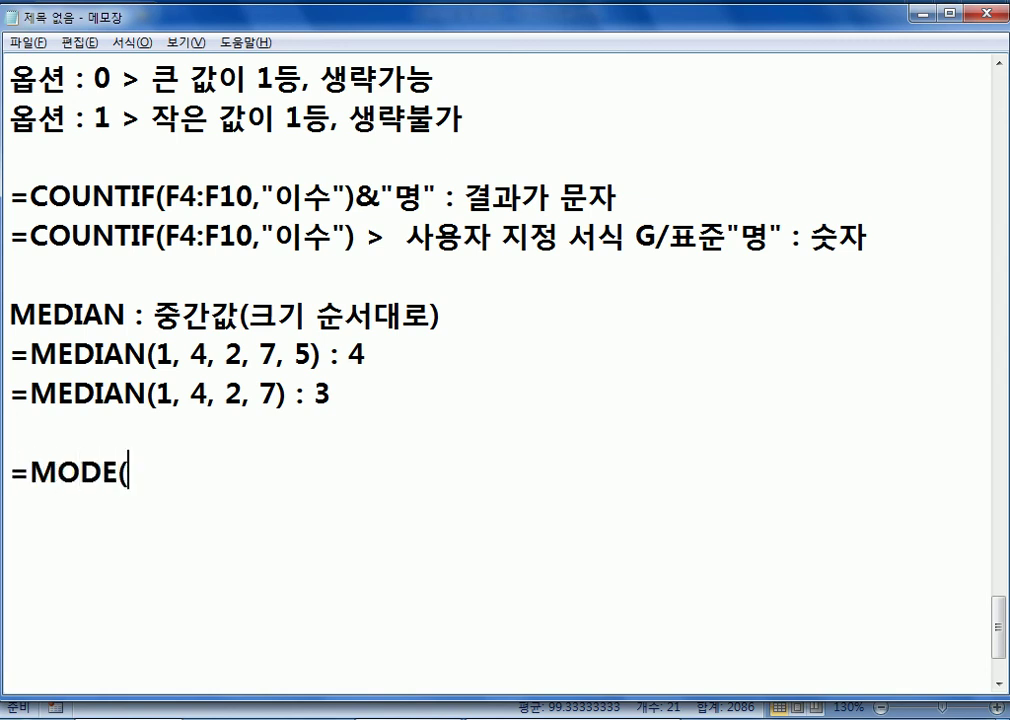
key("BackSpace")
left_click(10, 472)
key("Delete")
Mark the MEDIAN and MODE heading lines with a leading asterisk
key("Up")
key("Up")
key("Up")
key("Up")
type("*")
key("Down")
key("Down")
key("Down")
key("Down")
type("*")
Complete the MODE heading with the explanation ": 최빈값 : 가장 많이 발생한 수"
key("End")
type(": CHL")
key("BackSpace")
key("BackSpace")
key("BackSpace")
key("Hangul")
type("초최빈값")
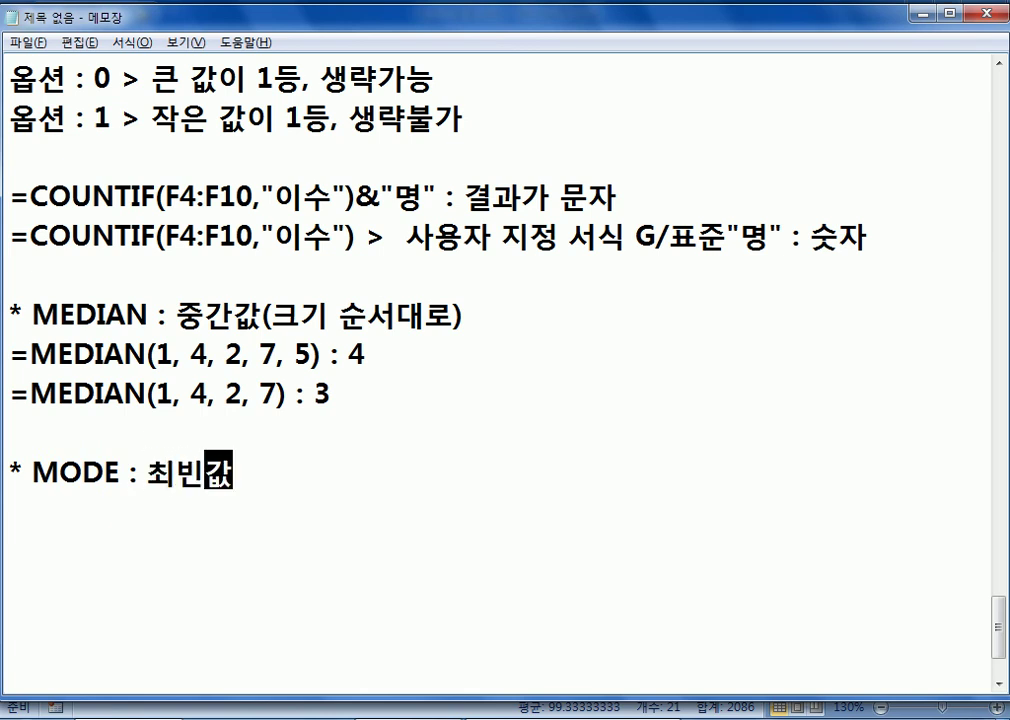
type(" : 가장 많이 ")
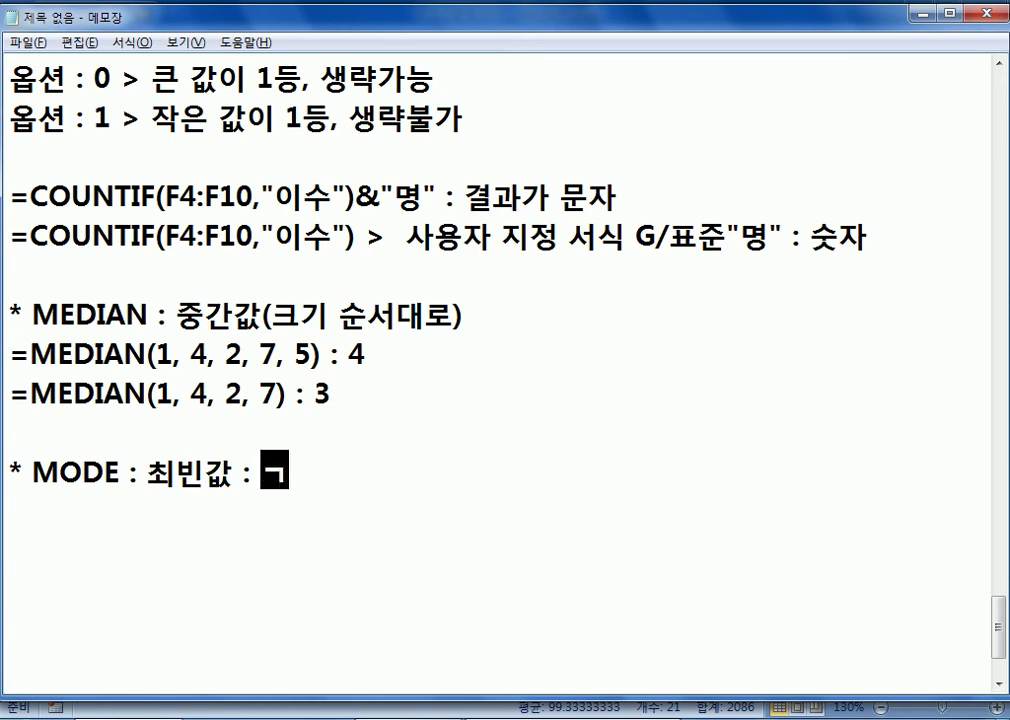
type("발생한 수")
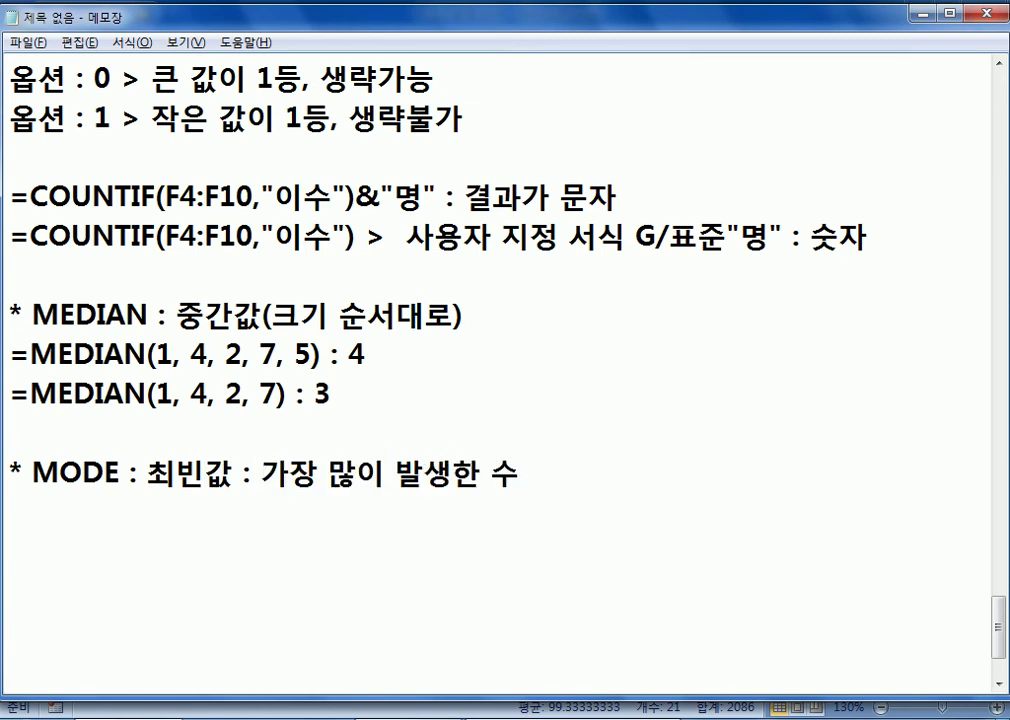
Add the example "=MODE(1, 2, 1, 1, 2, 2, 1, 1, 5) : 1" under the MODE heading, followed by blank lines
key("Return")
type("=MODE(1, 2, 1, 1, 2, 2, 1, 1, 5)")
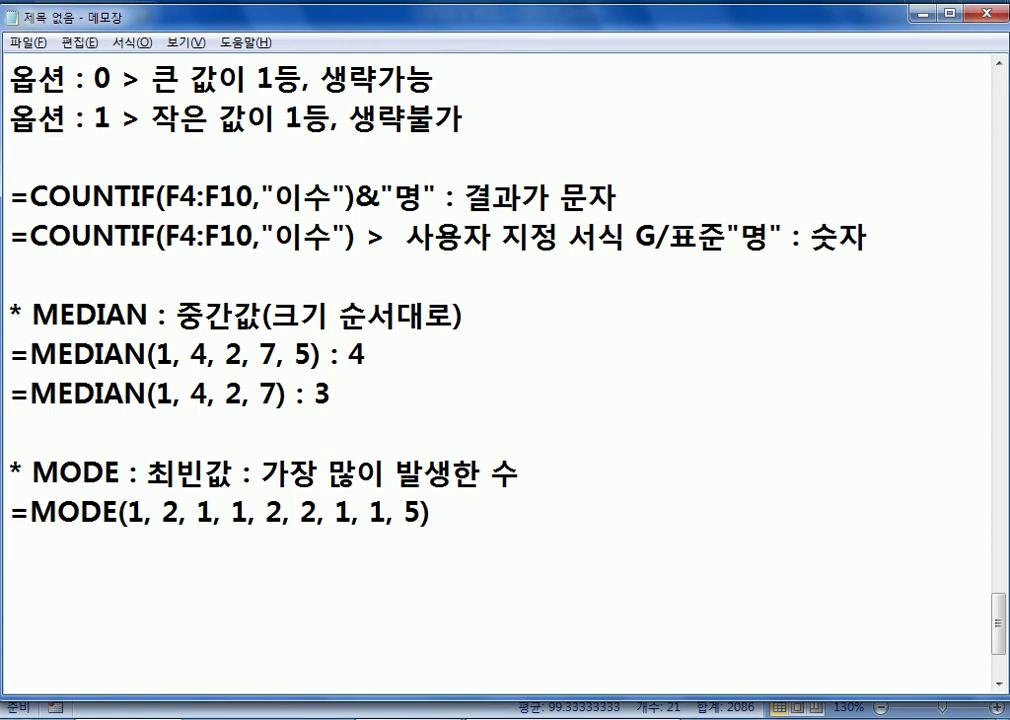
type(" : 1")
key("Return")
key("Return")
scroll(500, 370, "down", 1)
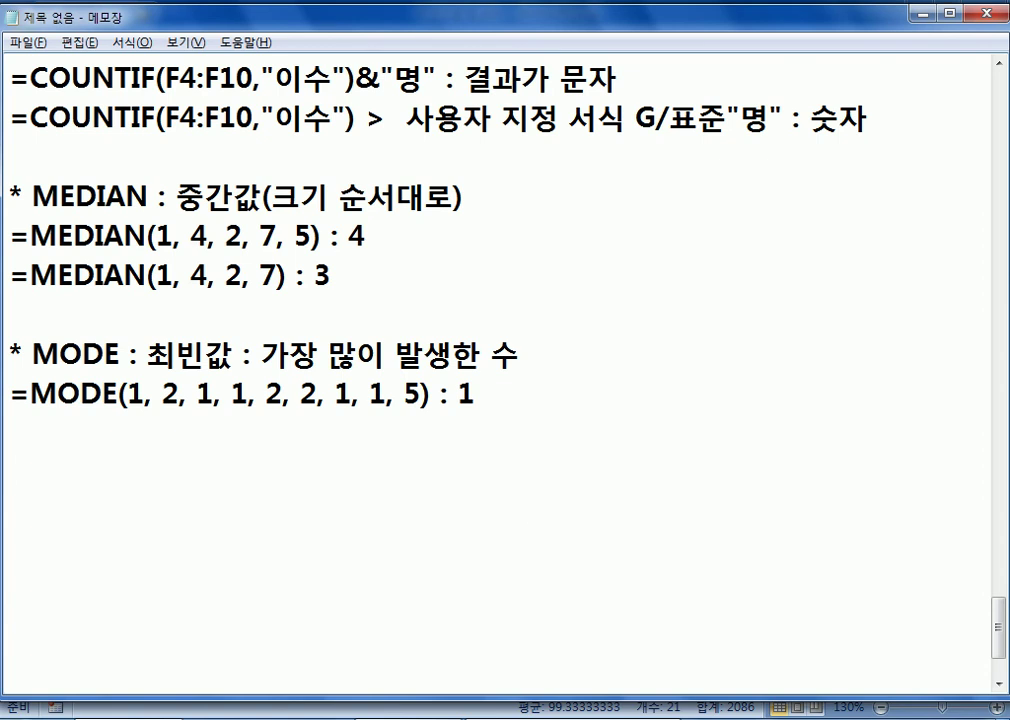
Switch to Excel, keep the ribbon expanded, and look over the 통합, 가상 분석 and 부분합 tools and the available insert tools
key("alt+Tab")
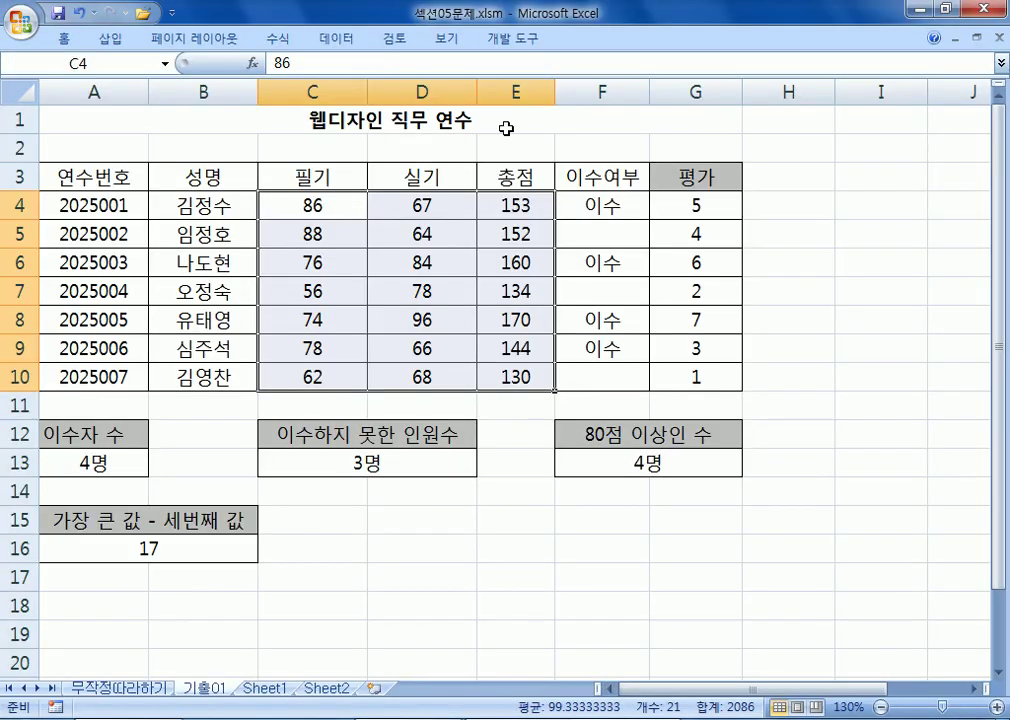
left_click(345, 40)
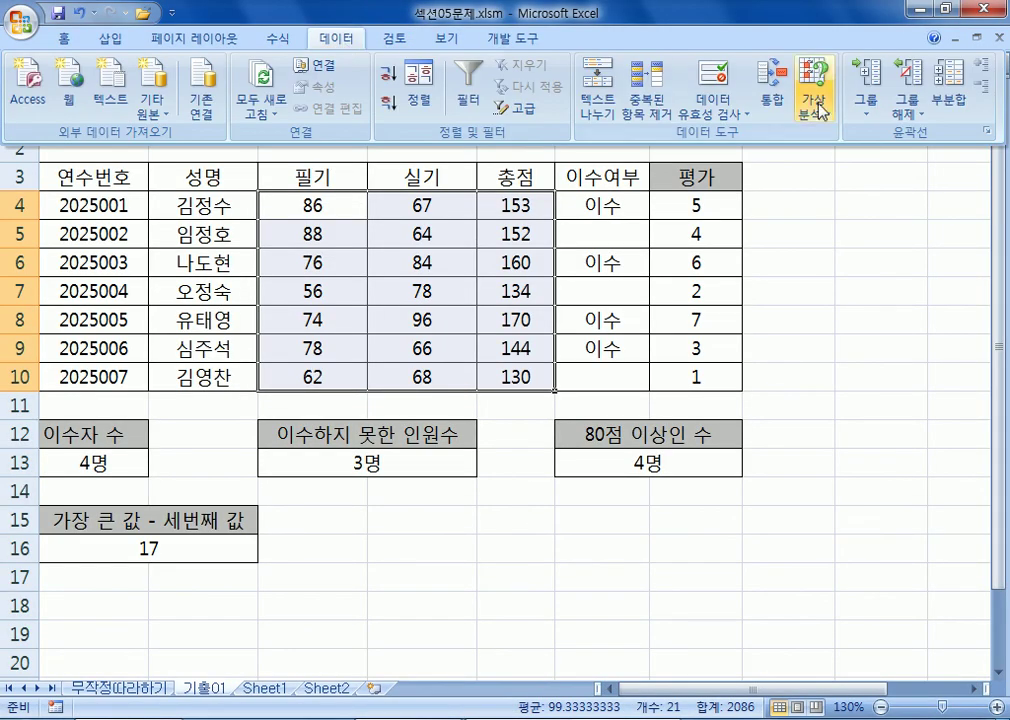
left_click(779, 108)
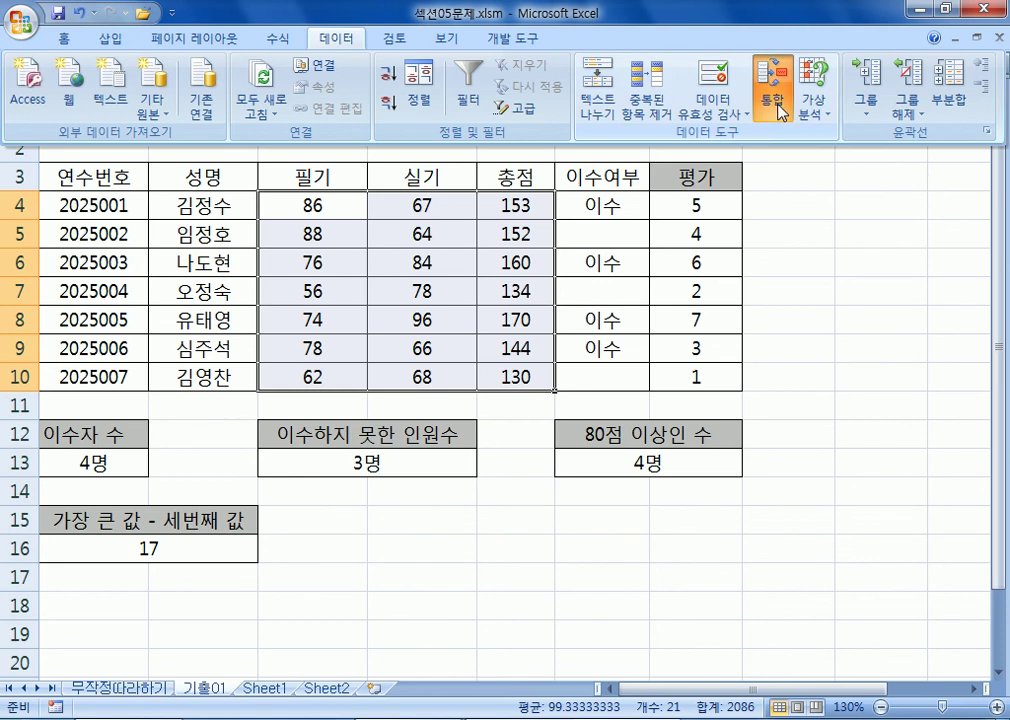
left_click(800, 332)
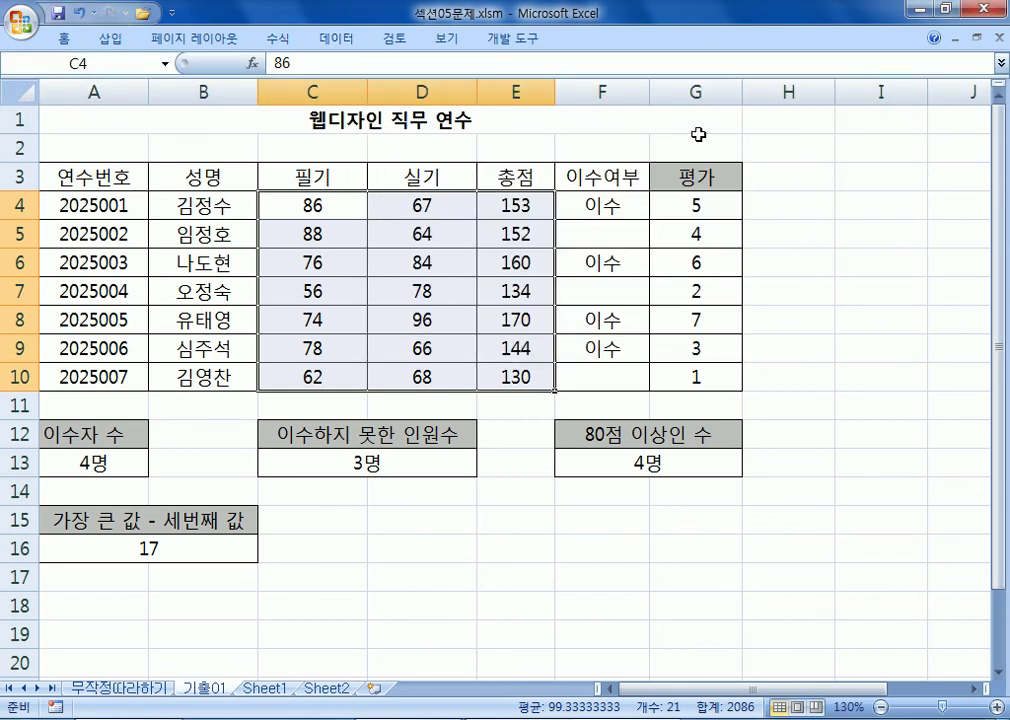
double_click(336, 44)
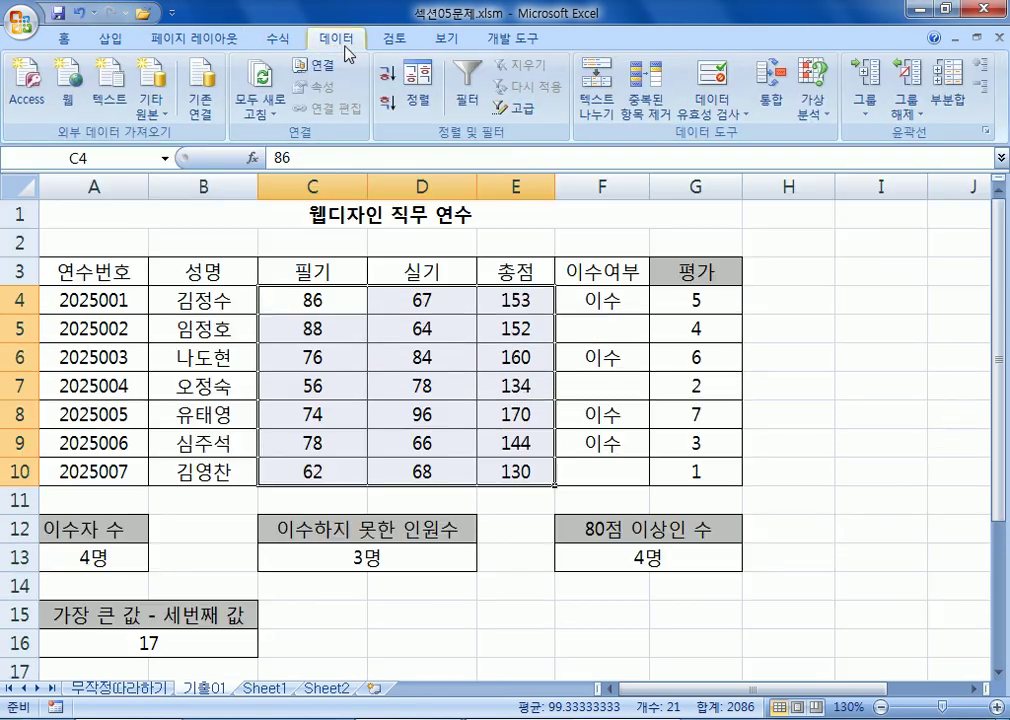
left_click(815, 112)
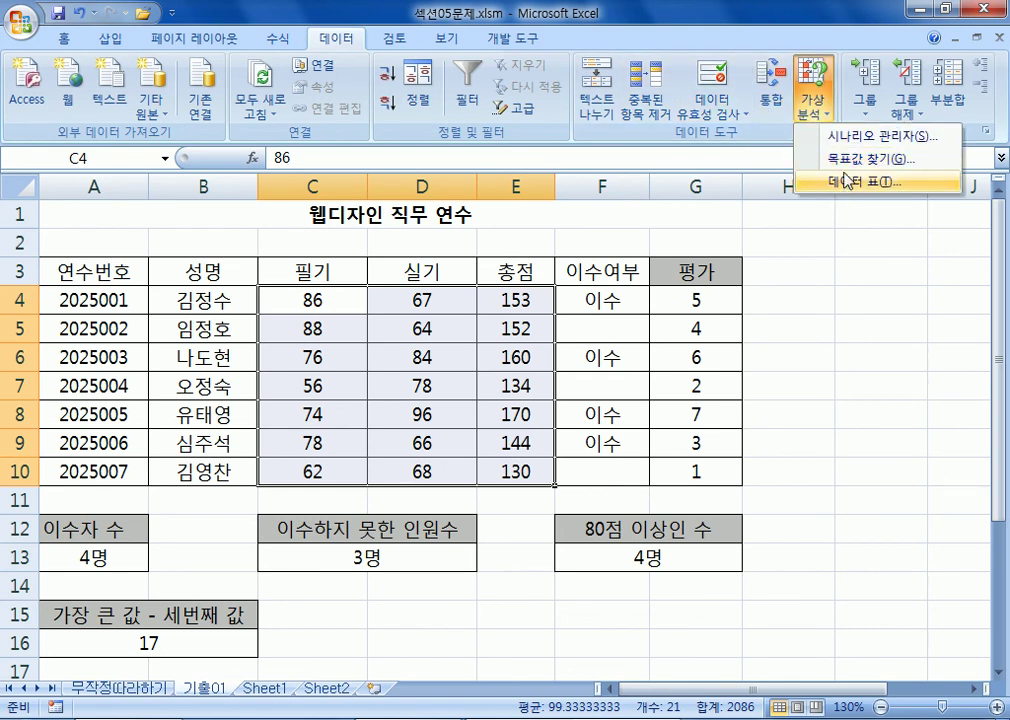
left_click(952, 104)
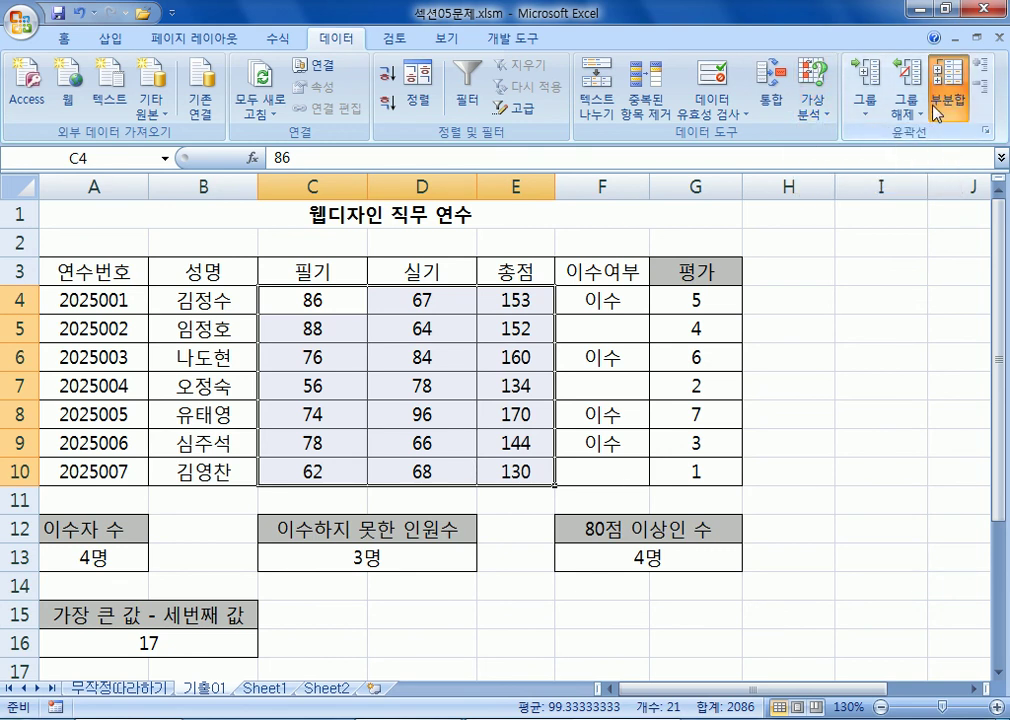
left_click(112, 42)
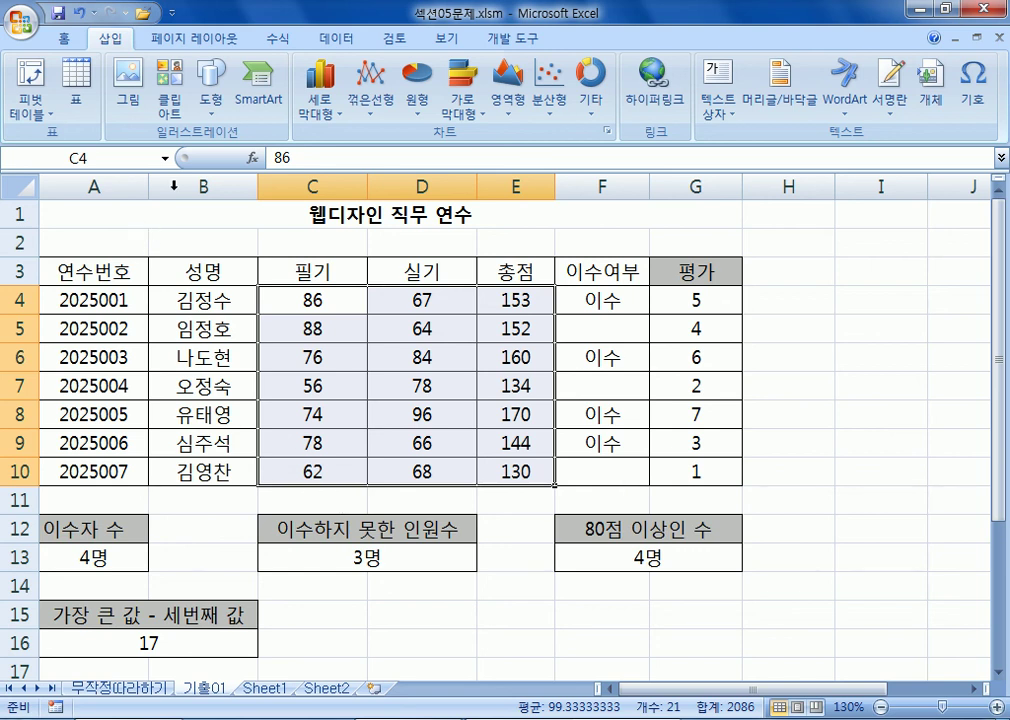
Look over the data and pivot table tools again, examine the function choices in the 통합 dialog, and close it
left_click(342, 38)
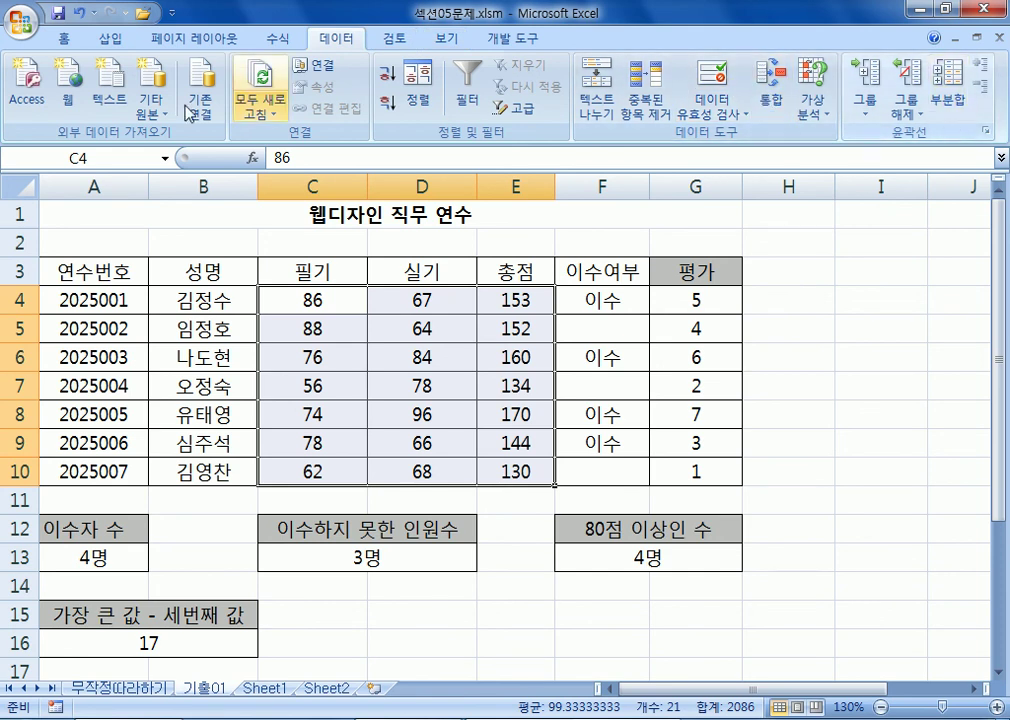
left_click(110, 38)
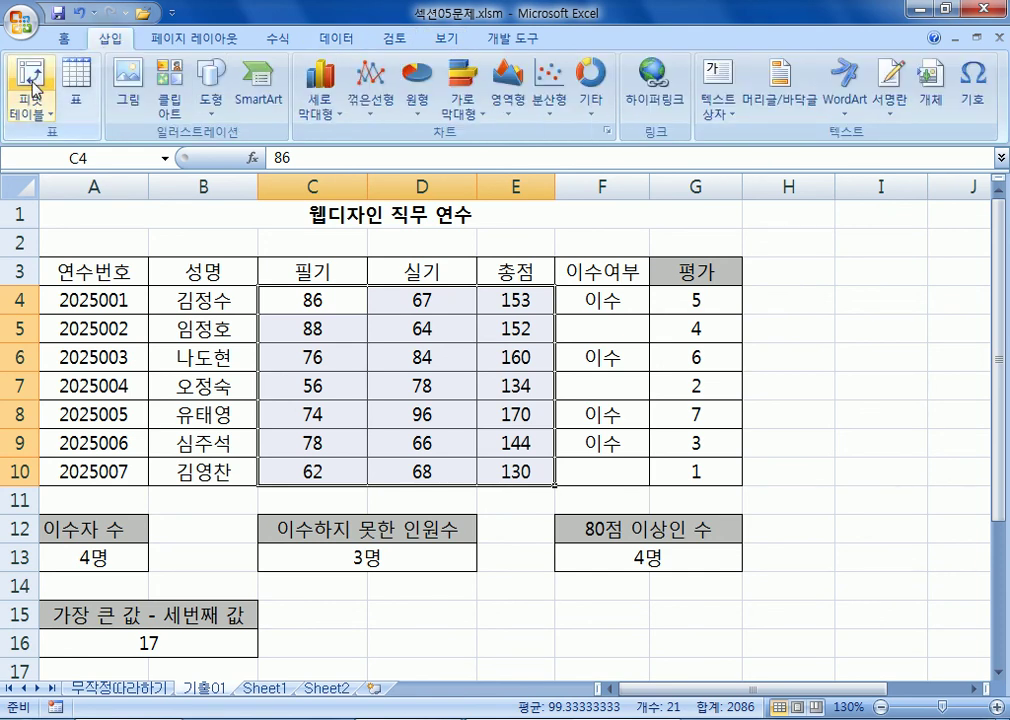
left_click(356, 630)
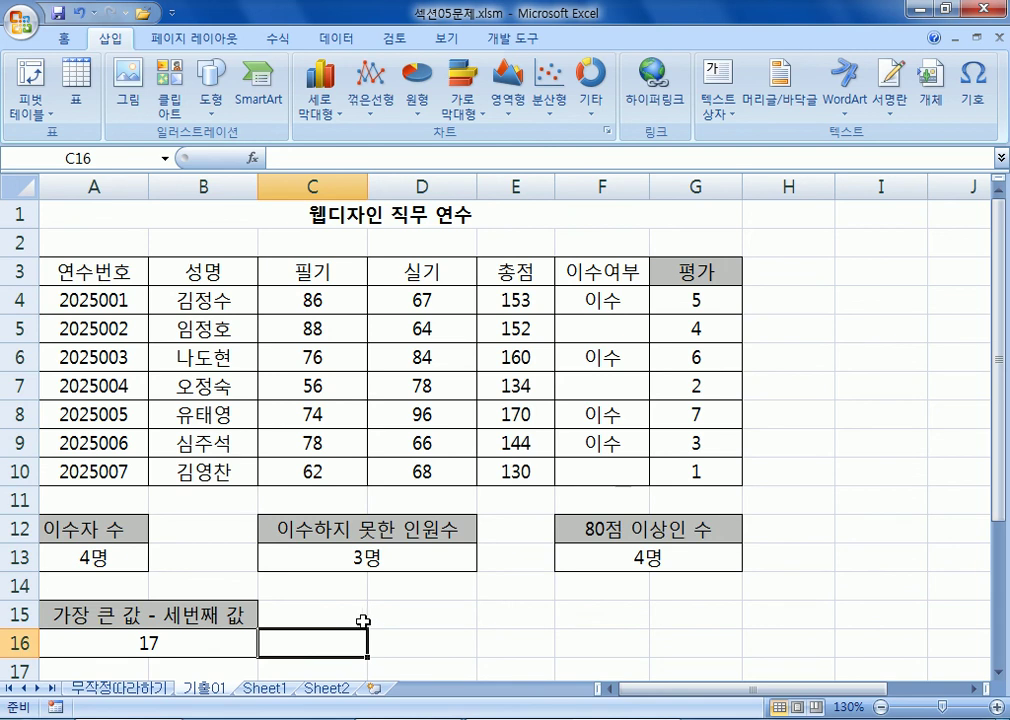
left_click(401, 617)
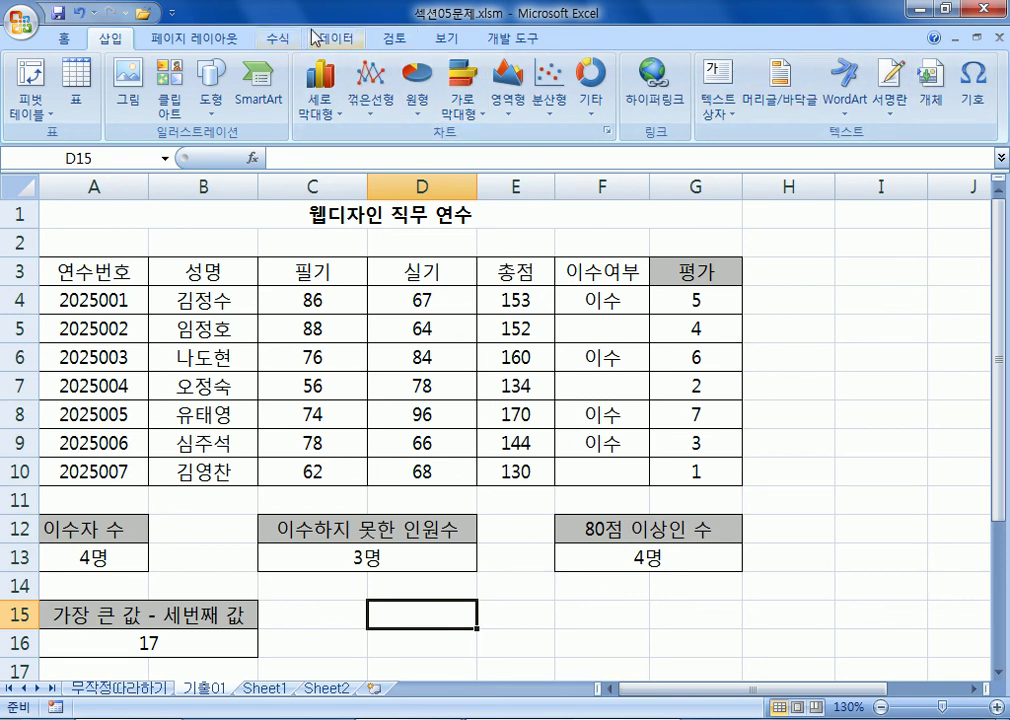
left_click(340, 40)
left_click(772, 92)
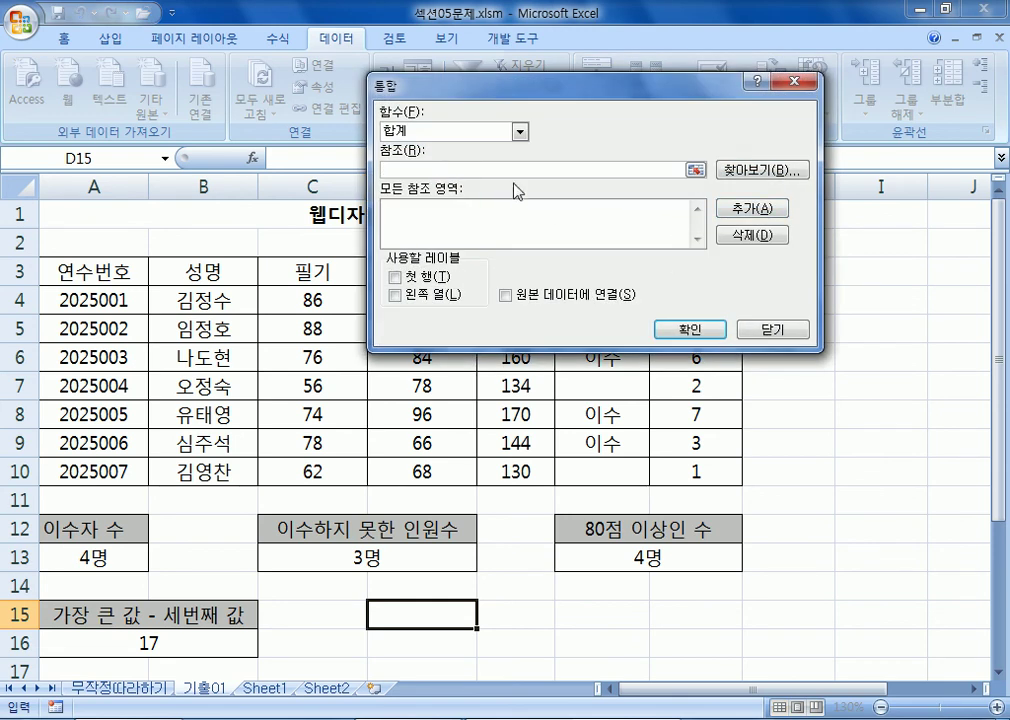
left_click(519, 133)
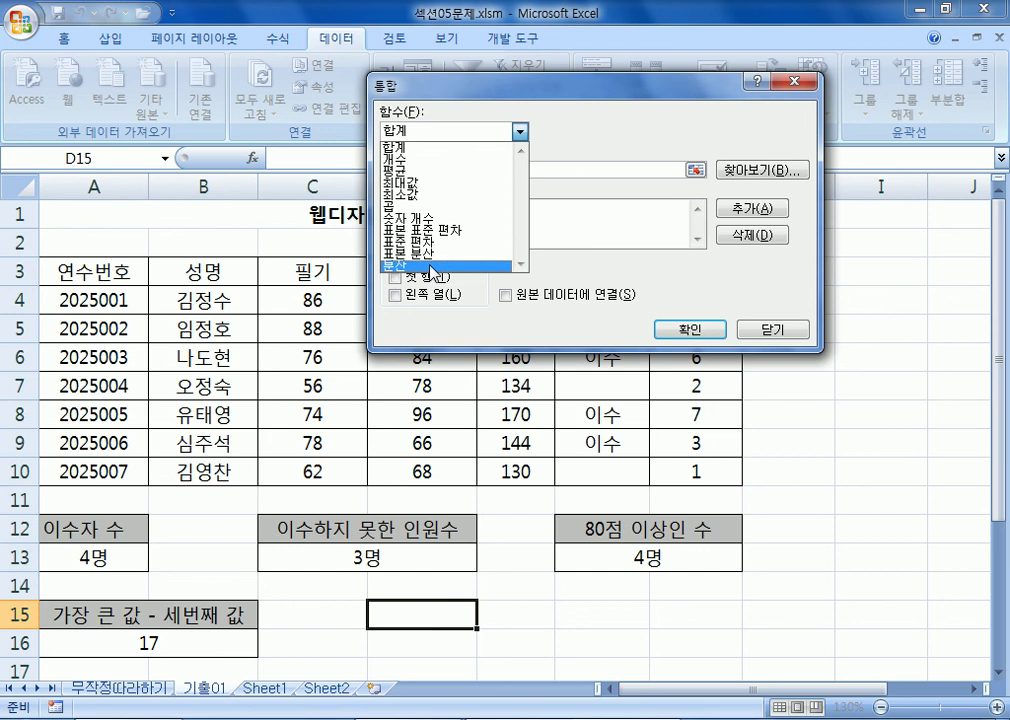
left_click(791, 330)
left_click(791, 331)
Switch to Notepad and add the heading lines "* STDEV" and "* VAR" at the end of the notes
key("alt+Tab")
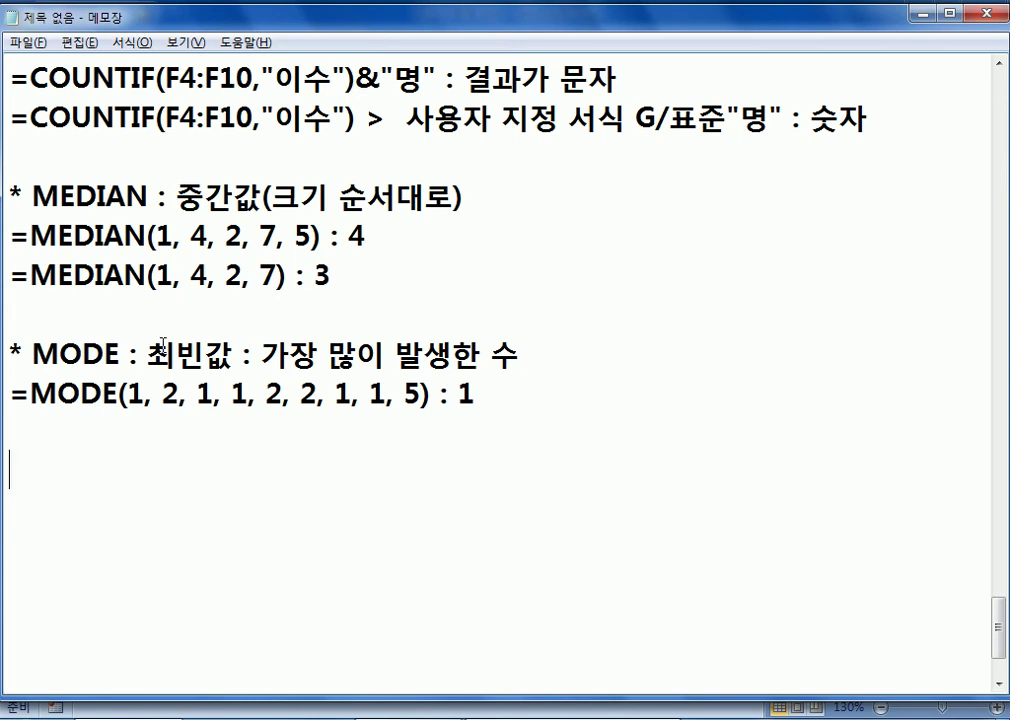
type("* STDEV")
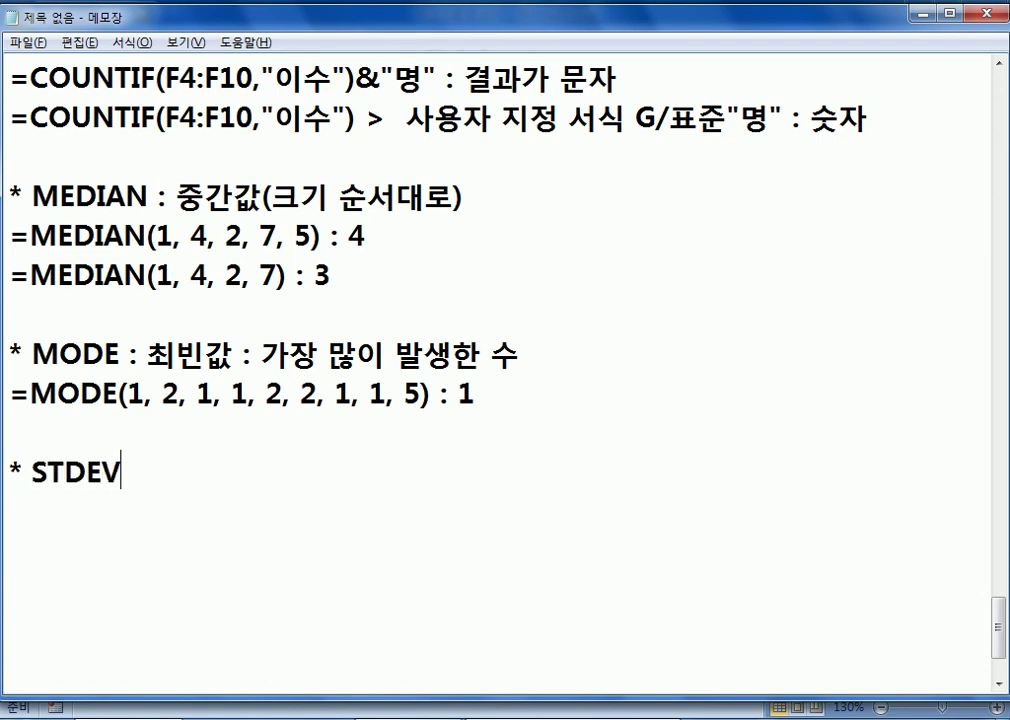
key("Return")
type("* VAR")
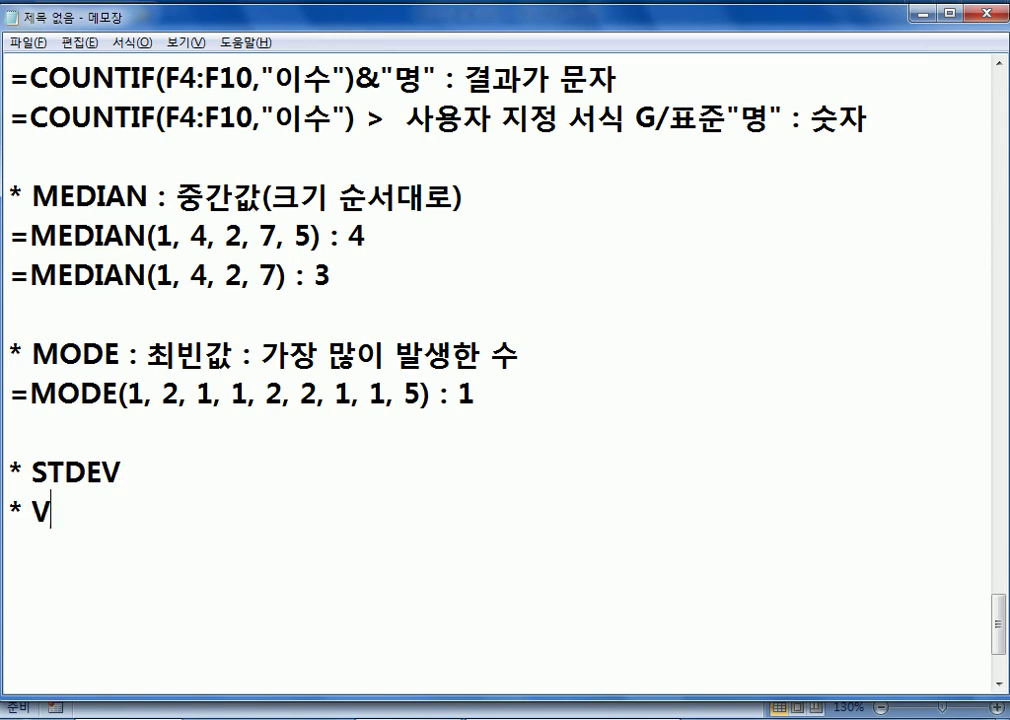
Complete the STDEV heading with ": 표준편차" and the VAR heading with ": 분산"
left_click(122, 472)
type(":")
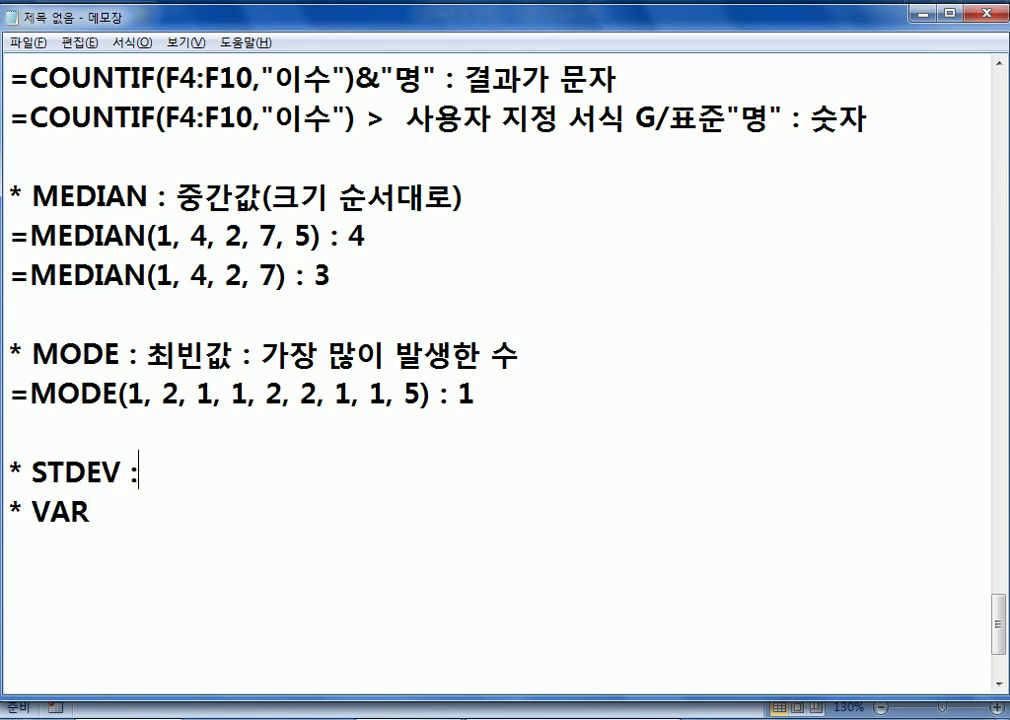
type(" 표준펴")
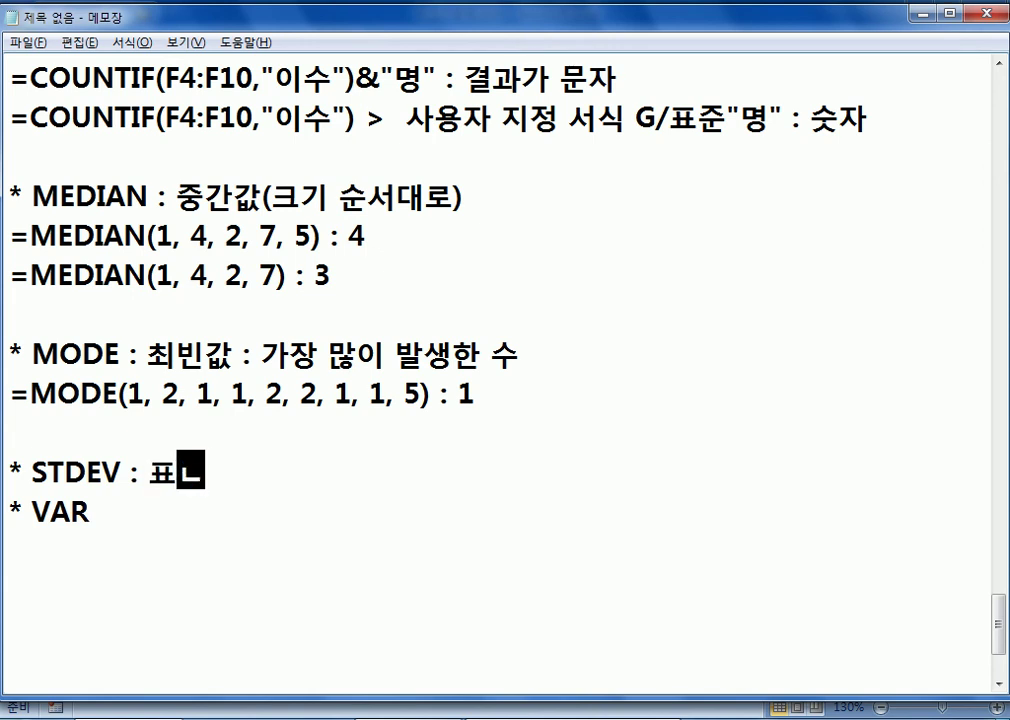
type("ㄴ차")
left_click(90, 512)
type(": ㅂㅜㄴ산")
left_click(142, 472)
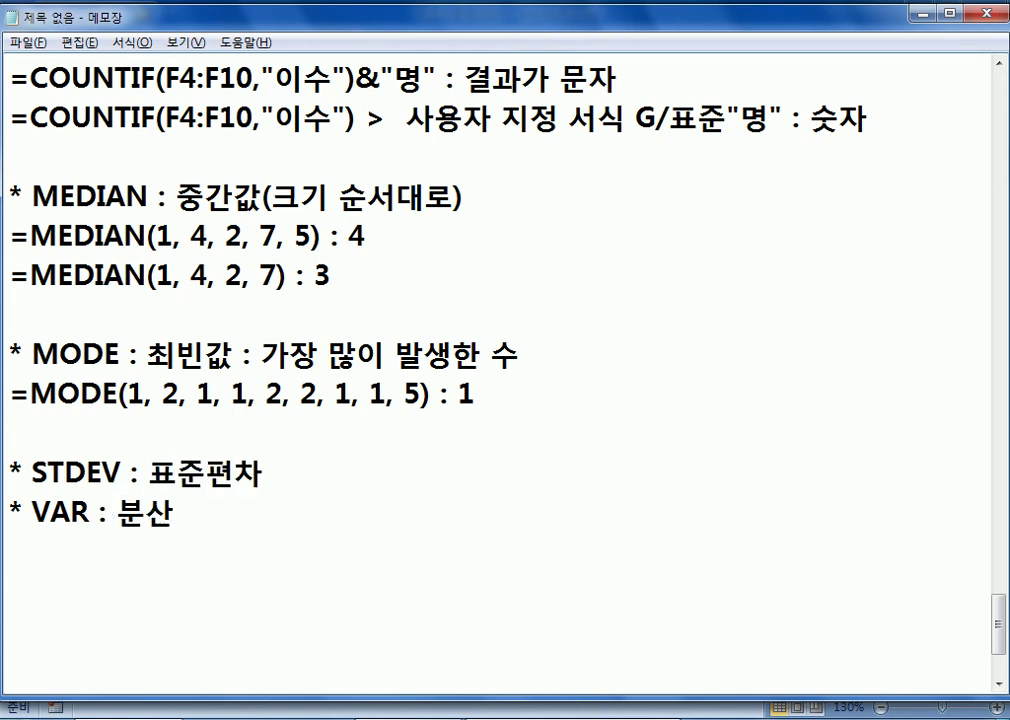
key("End")
Switch to Excel and enter =STDEV(E4:E10) in cell E11, directly below the 총점 scores
key("alt+Tab")
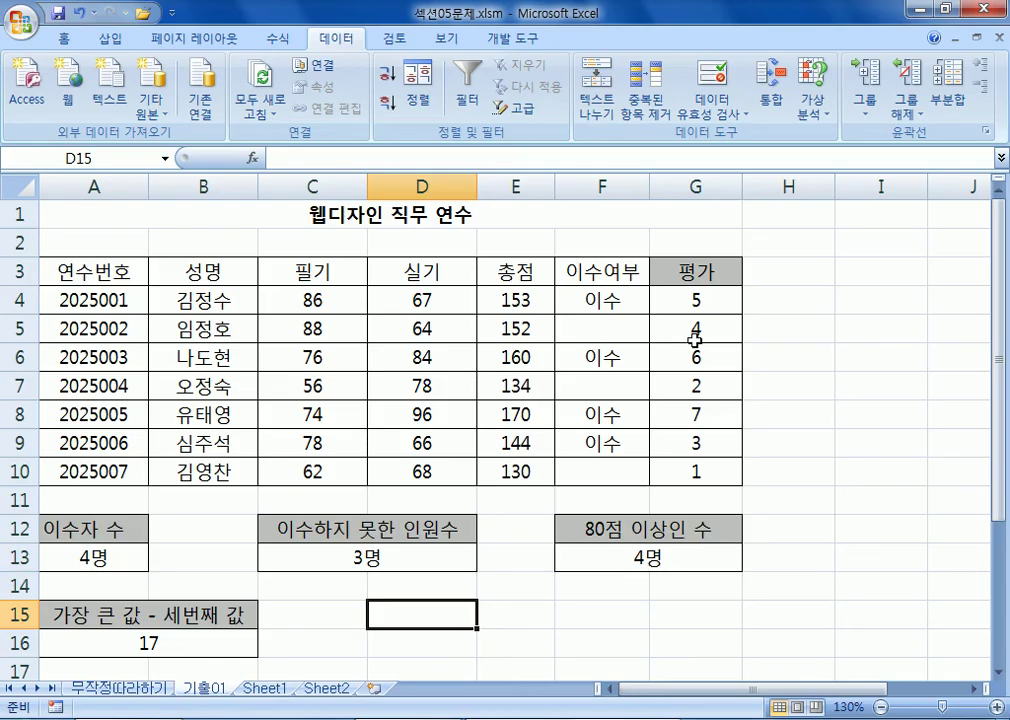
left_click_drag(516, 298, 510, 471)
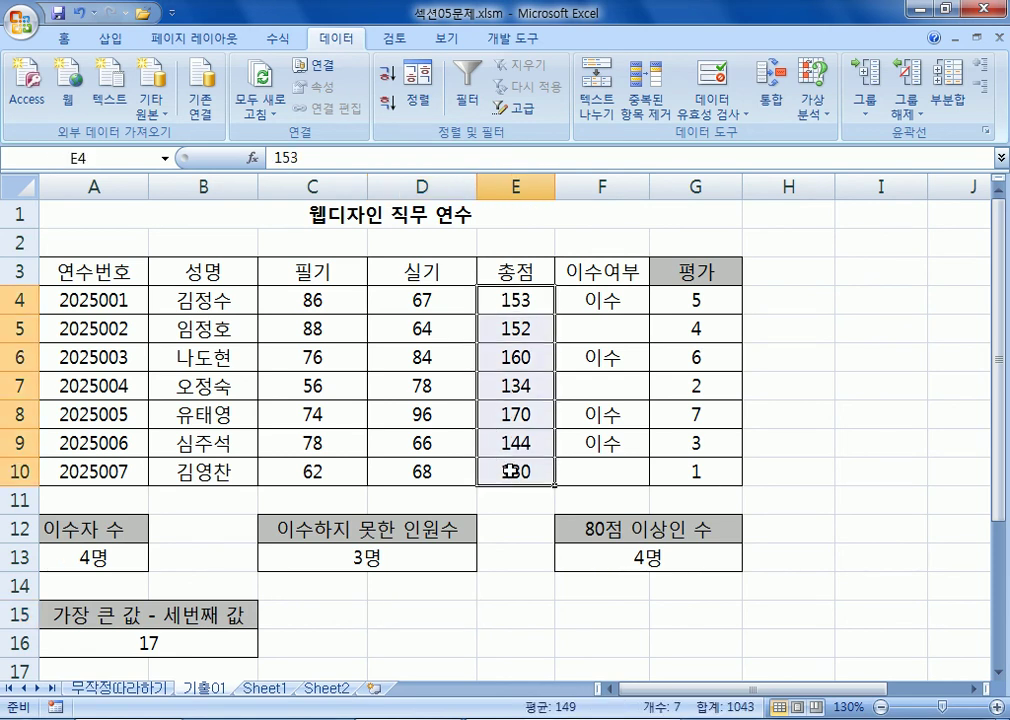
key("alt+Tab")
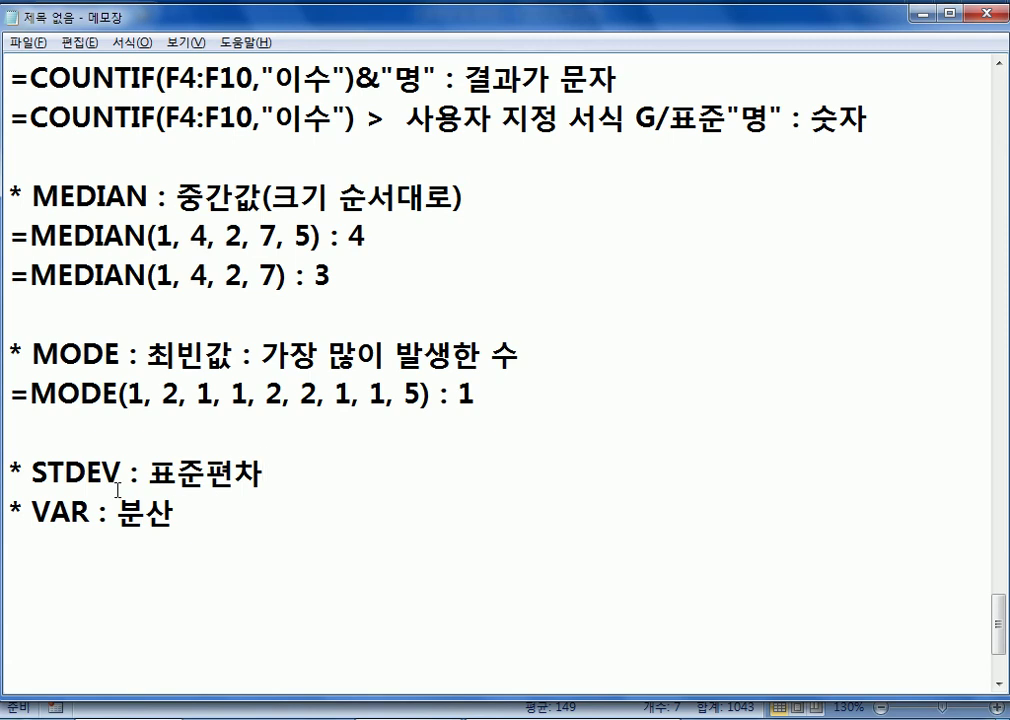
key("alt+Tab")
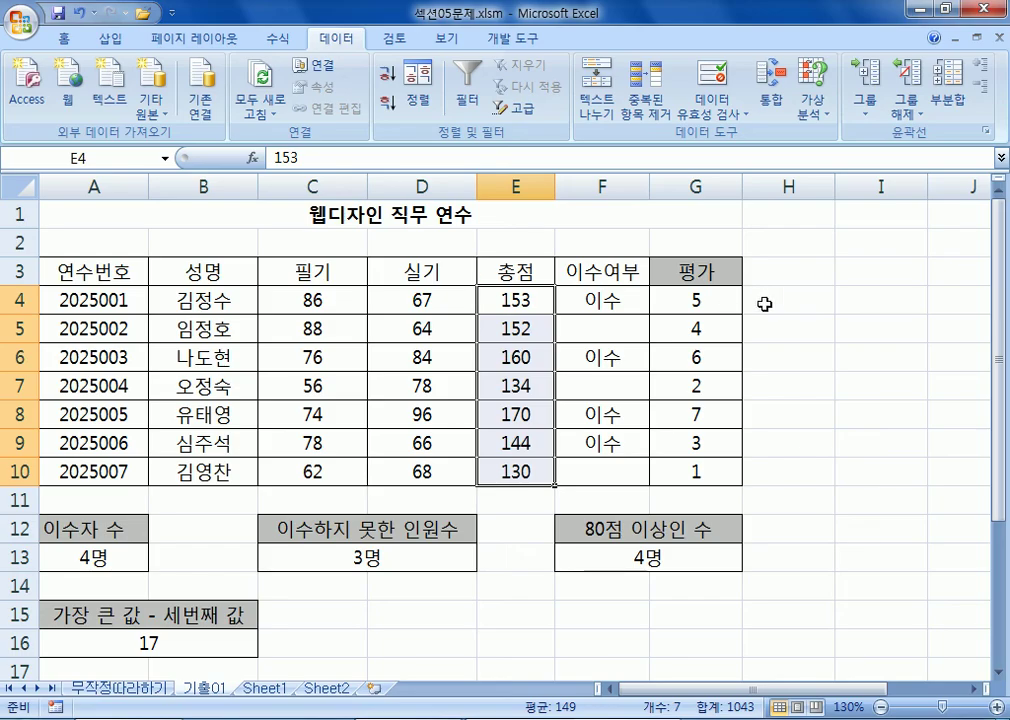
left_click(802, 303)
left_click(500, 497)
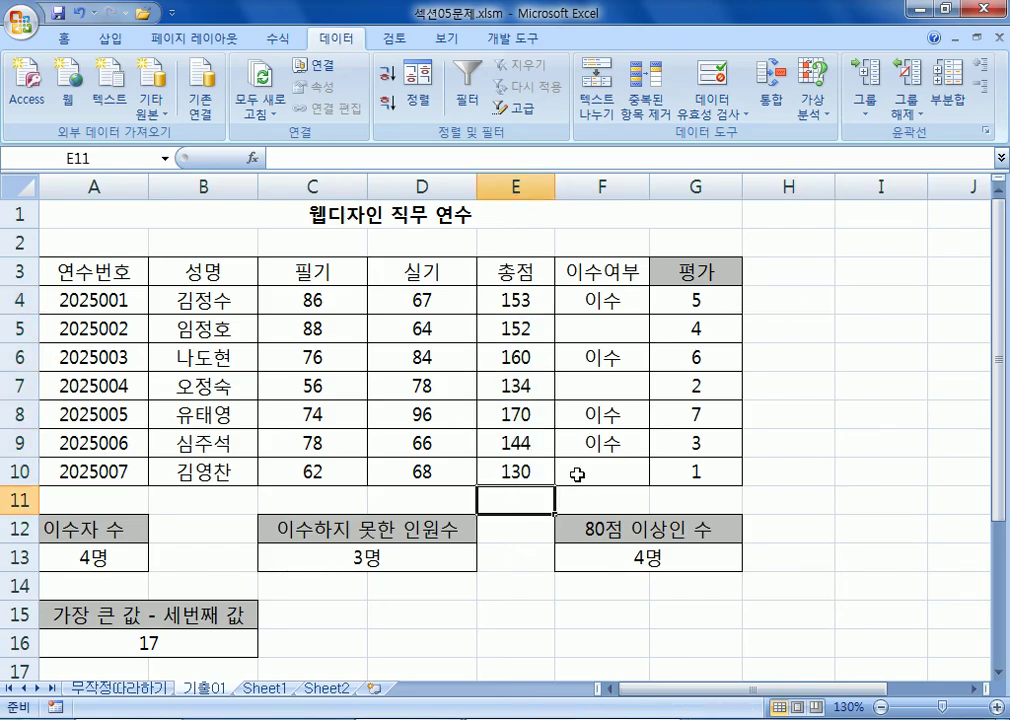
type("=")
type("STCD")
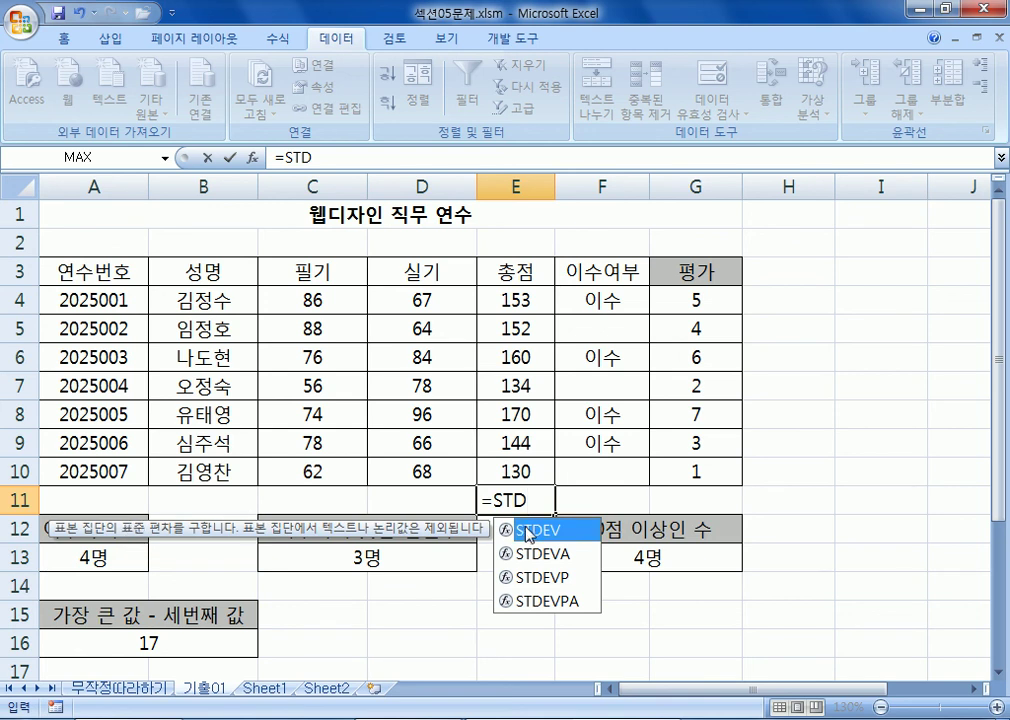
key("Tab")
left_click_drag(525, 296, 510, 472)
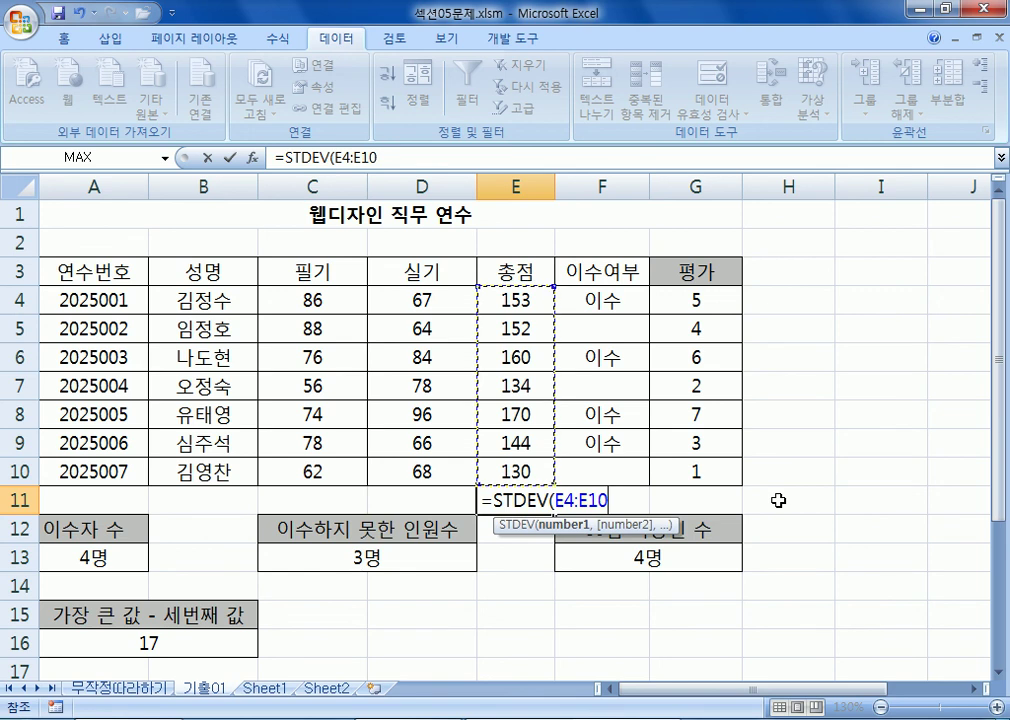
key("Return")
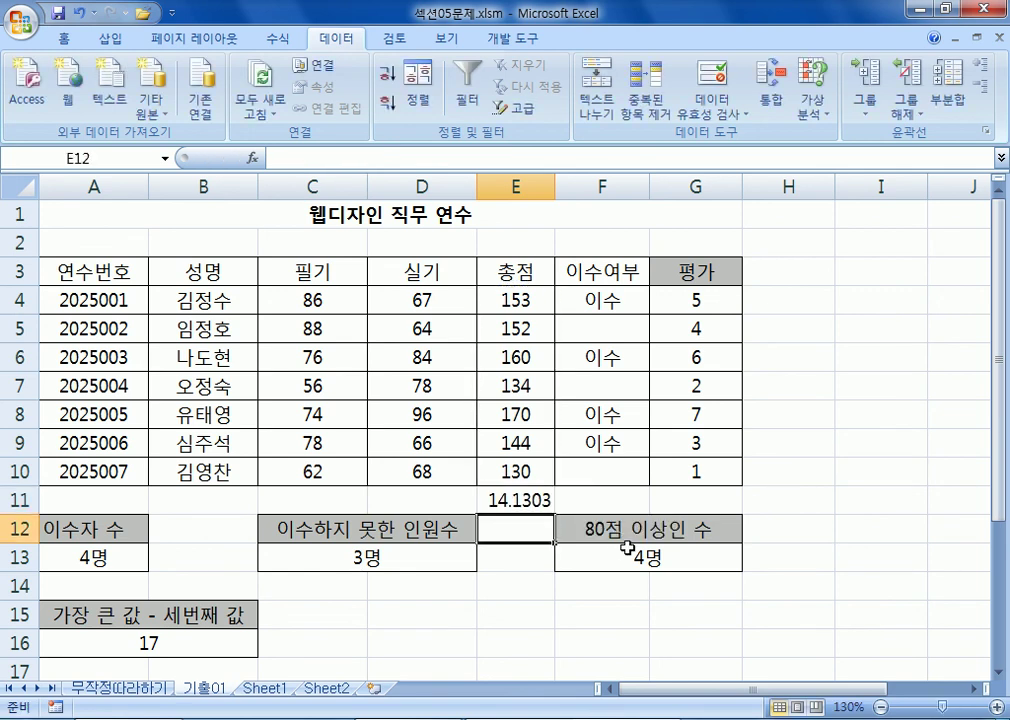
Review the STDEV formula in E11 alongside the notes, and enter =VAR(E4:E10) in cell E12
left_click(516, 500)
key("F2")
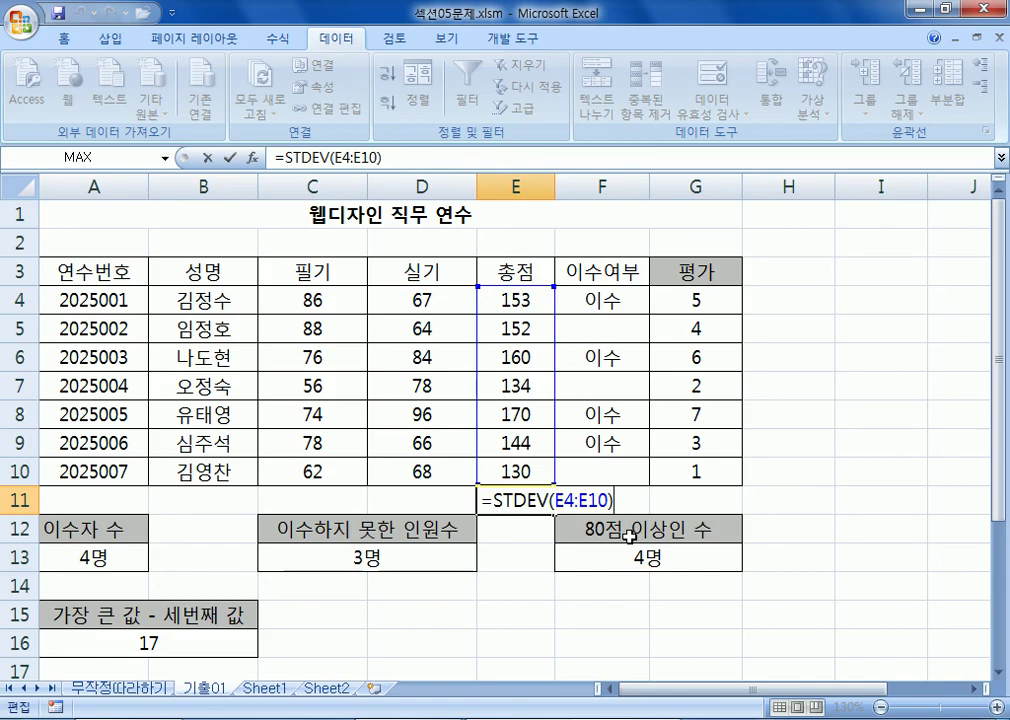
key("alt+Tab")
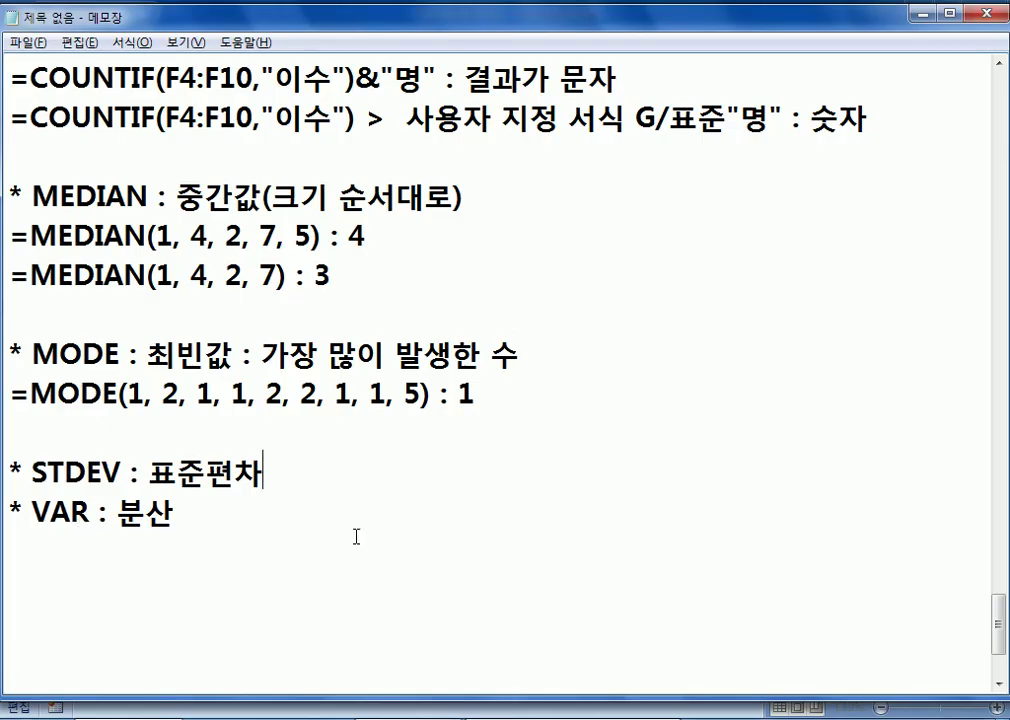
key("alt+Tab")
key("Return")
type("=VAR(")
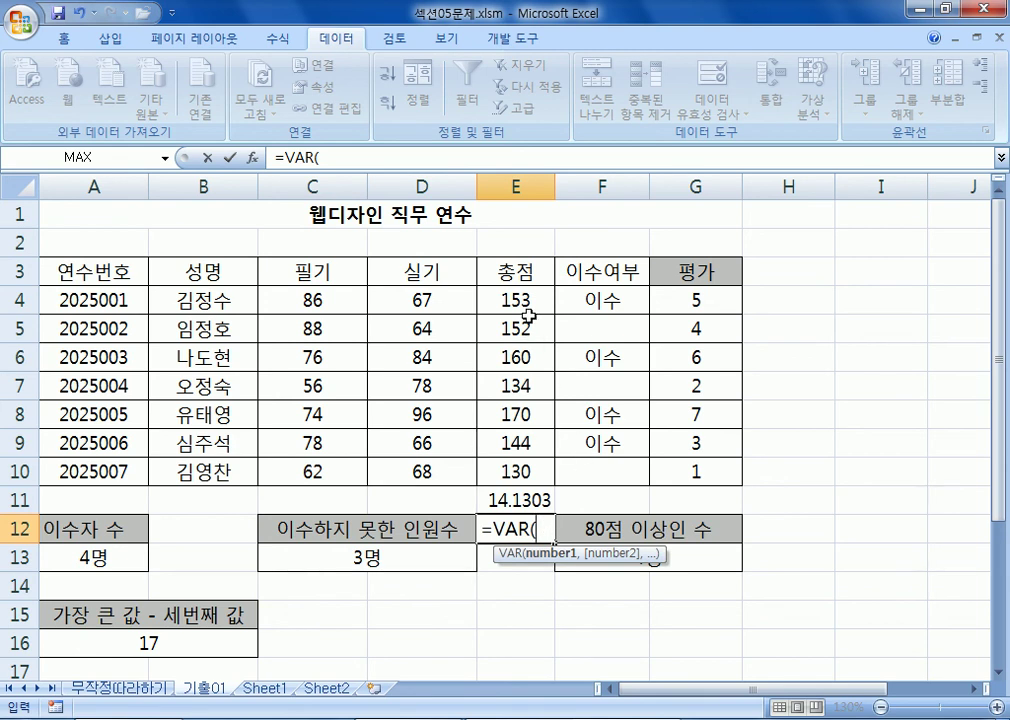
left_click_drag(515, 300, 524, 462)
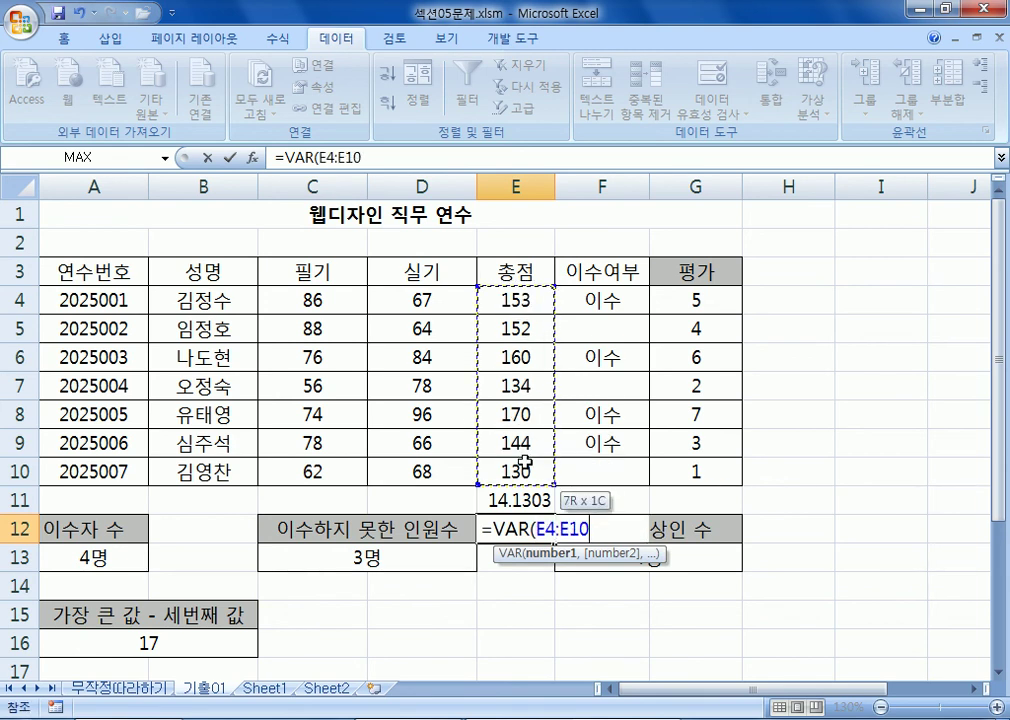
key("Return")
left_click(520, 528)
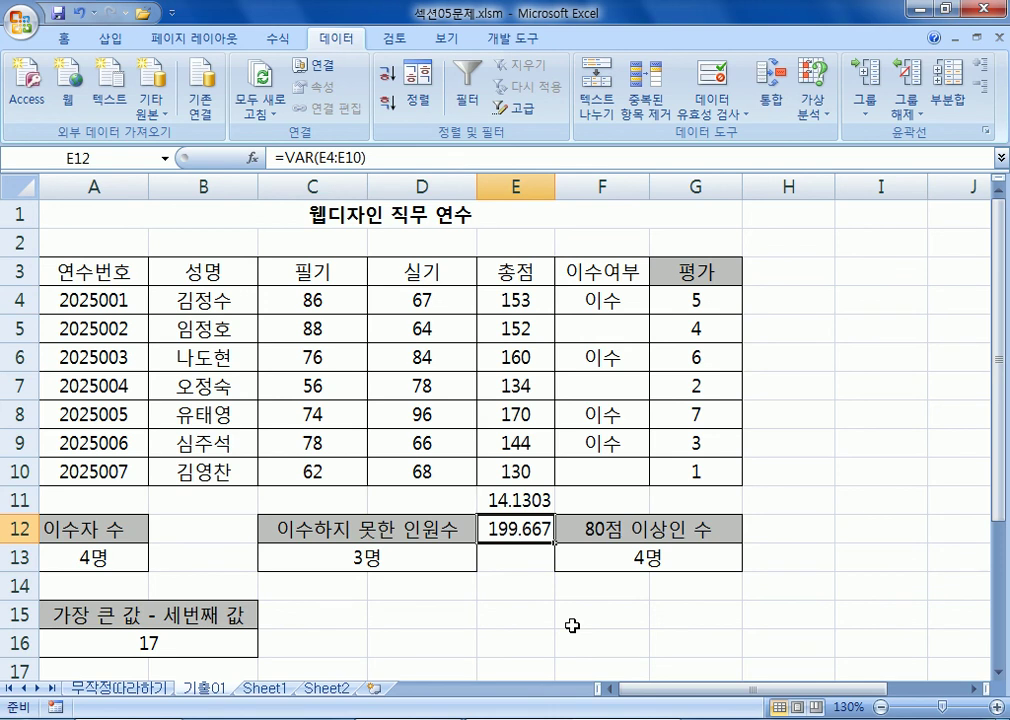
Enter =SUM(E4:E10) in cell E16 to total the 총점 scores
scroll(572, 625, "down", 1)
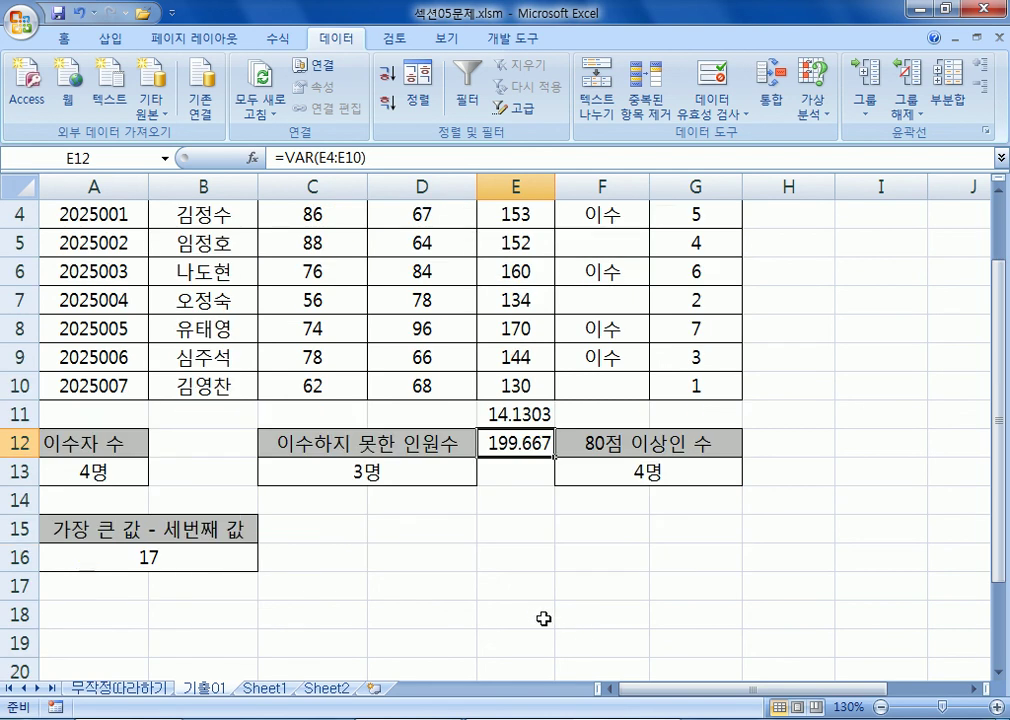
left_click(531, 546)
type("=SUM(")
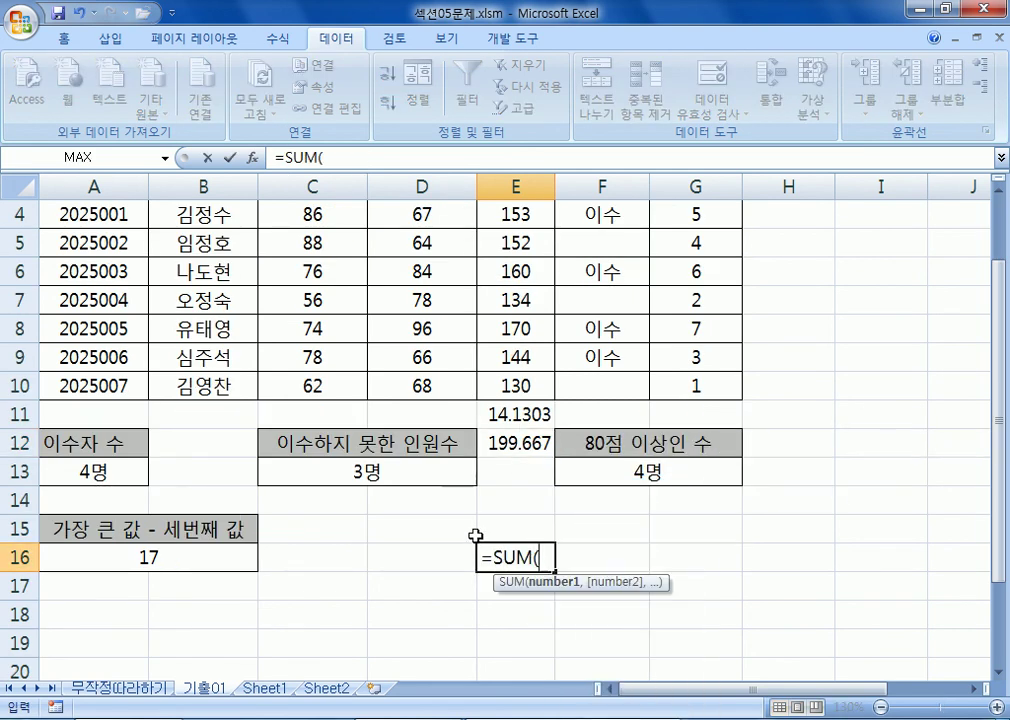
scroll(469, 541, "up", 1)
left_click_drag(488, 301, 509, 466)
scroll(669, 551, "down", 2)
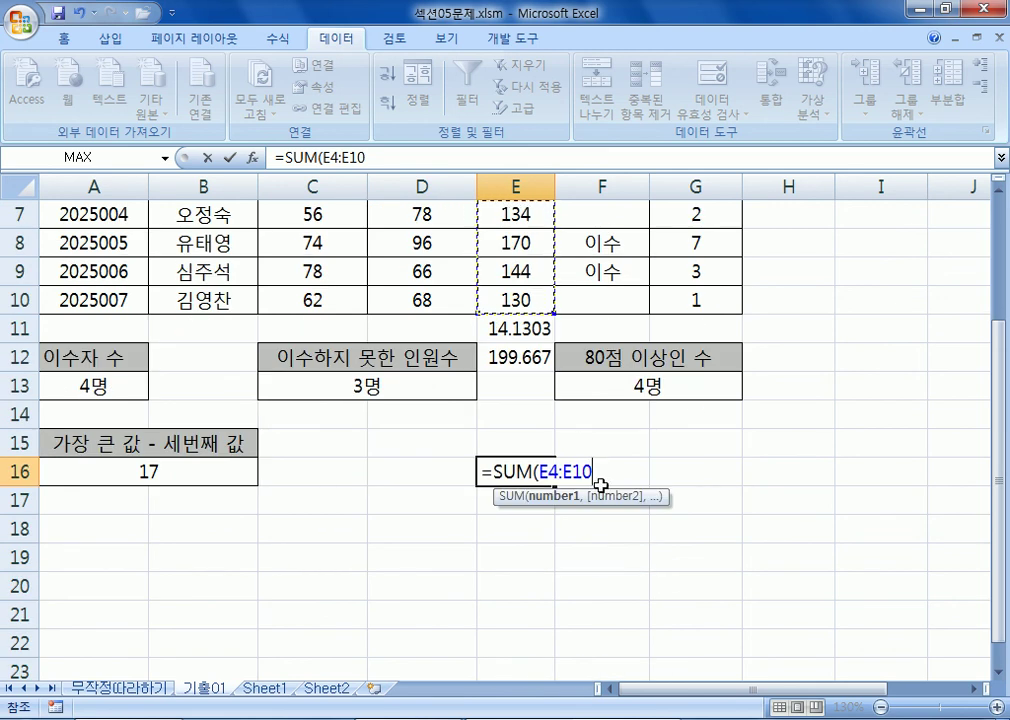
key("Return")
Reopen the E16 formula for editing and try MAX and MIN in place of SUM, keeping the E4:E10 argument
double_click(515, 472)
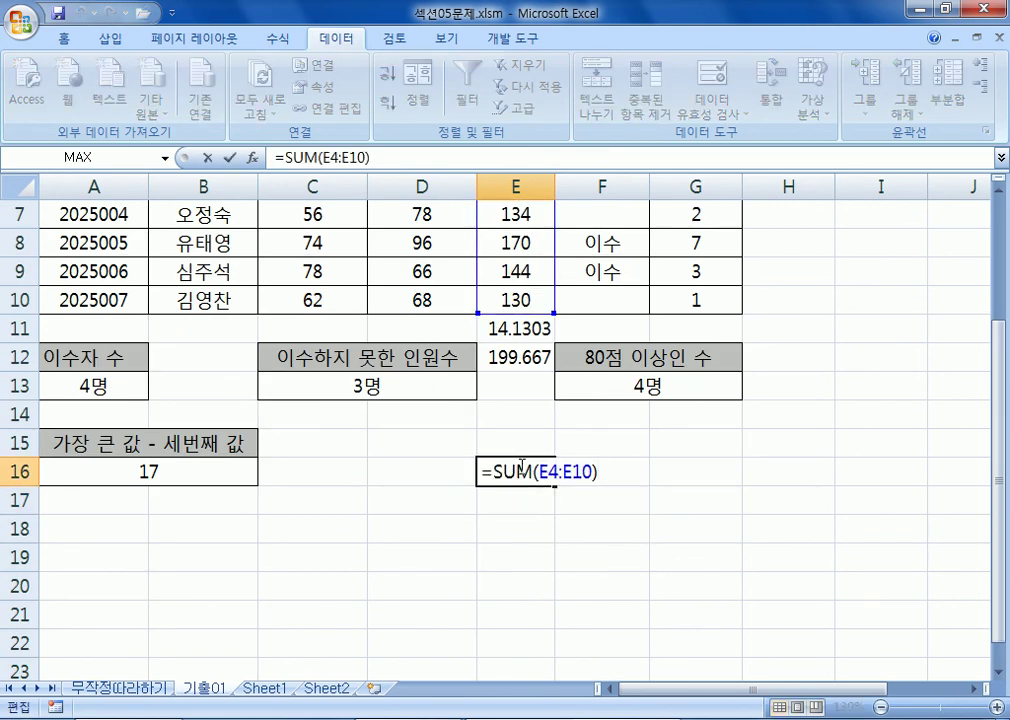
left_click_drag(534, 472, 491, 472)
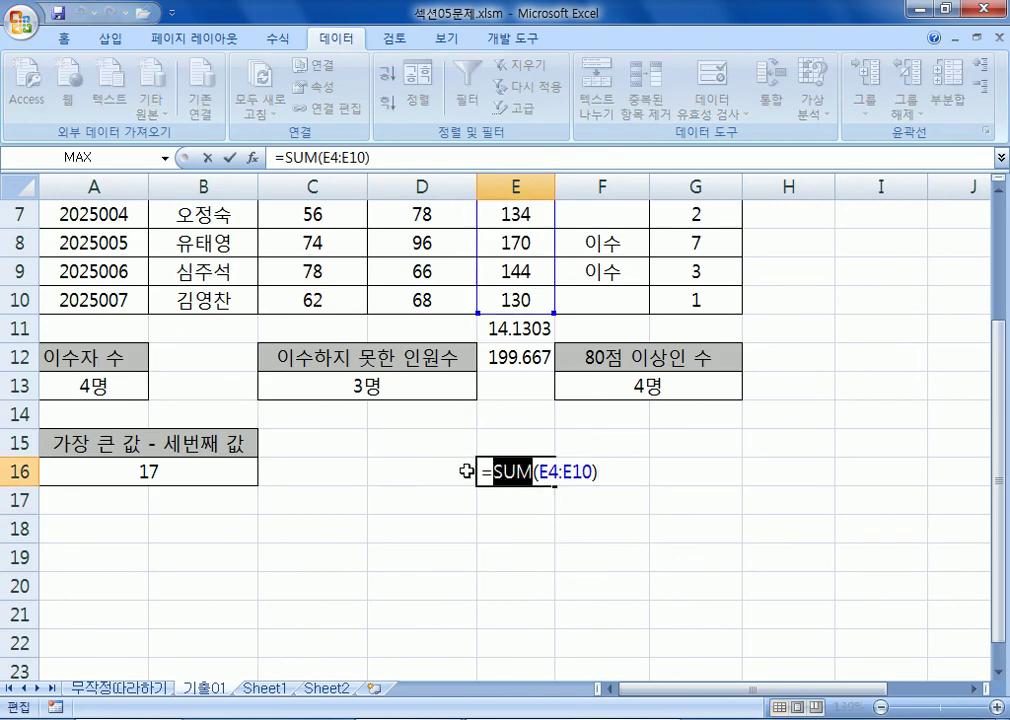
type("MAX")
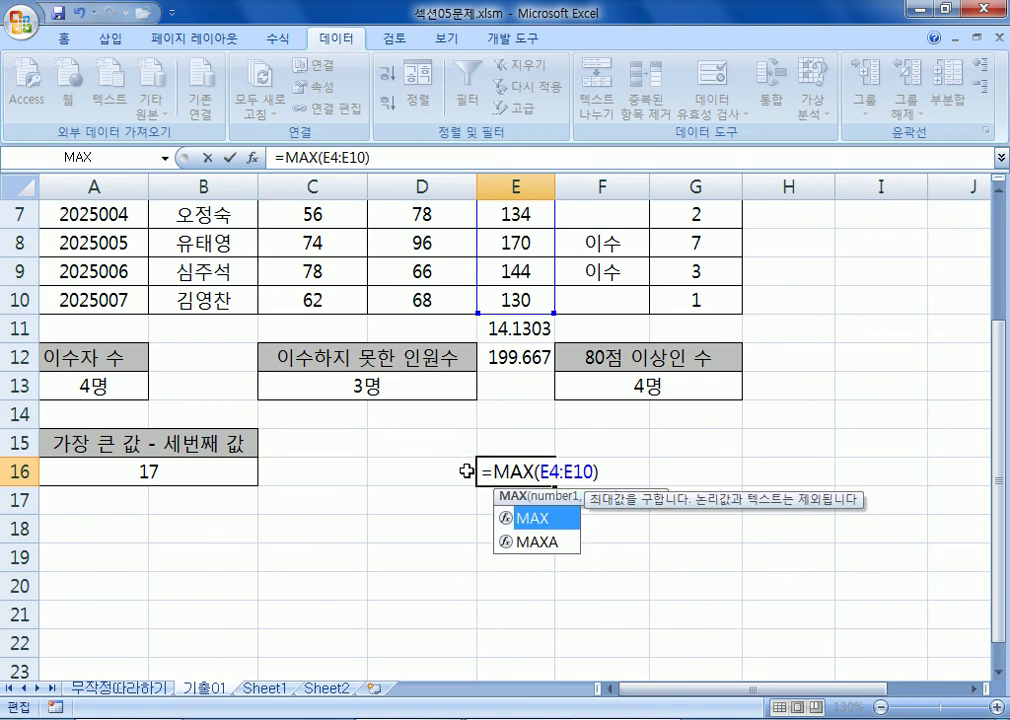
key("BackSpace")
key("BackSpace")
type("IN")
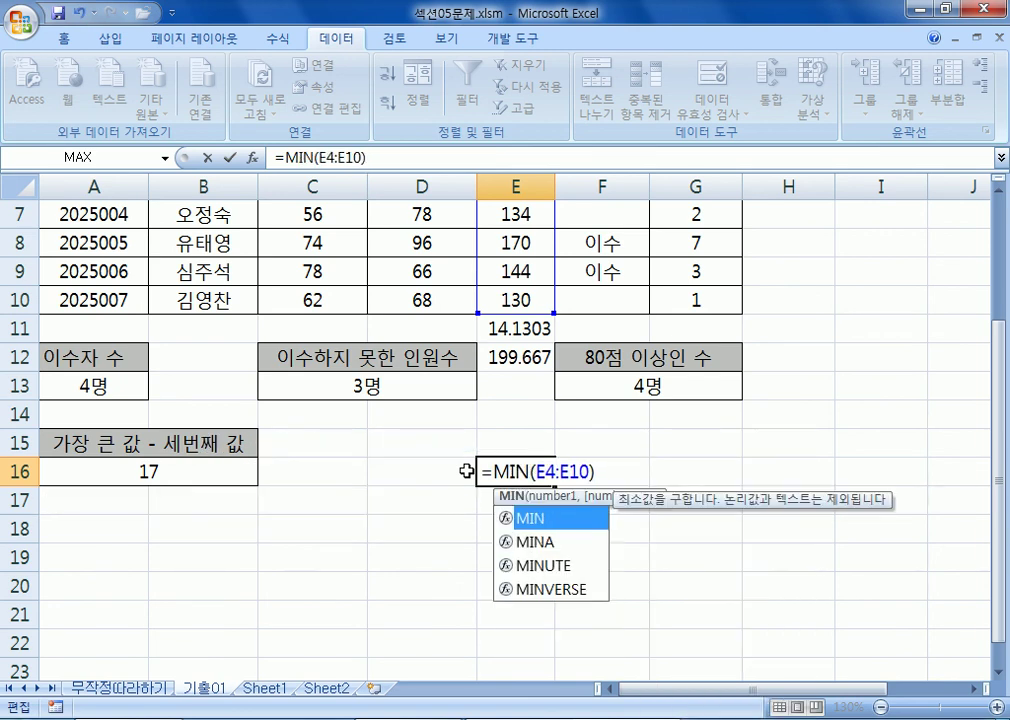
Try COUNT and STDEV in place of MIN in the E16 formula, keeping the E4:E10 argument
key("BackSpace")
key("BackSpace")
key("BackSpace")
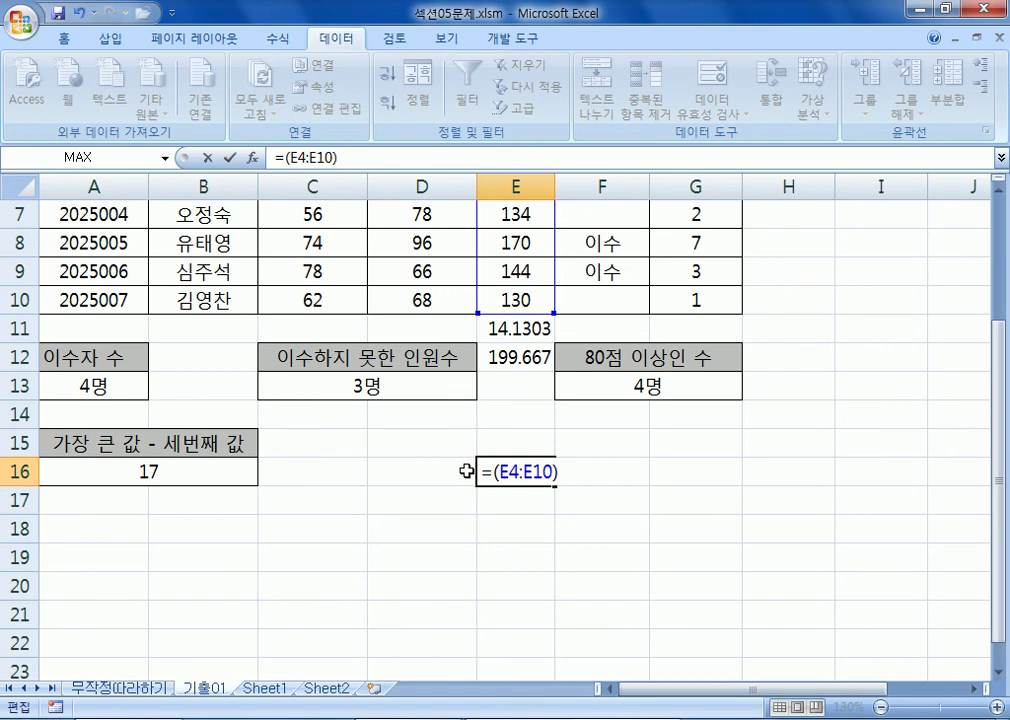
type("COUNT")
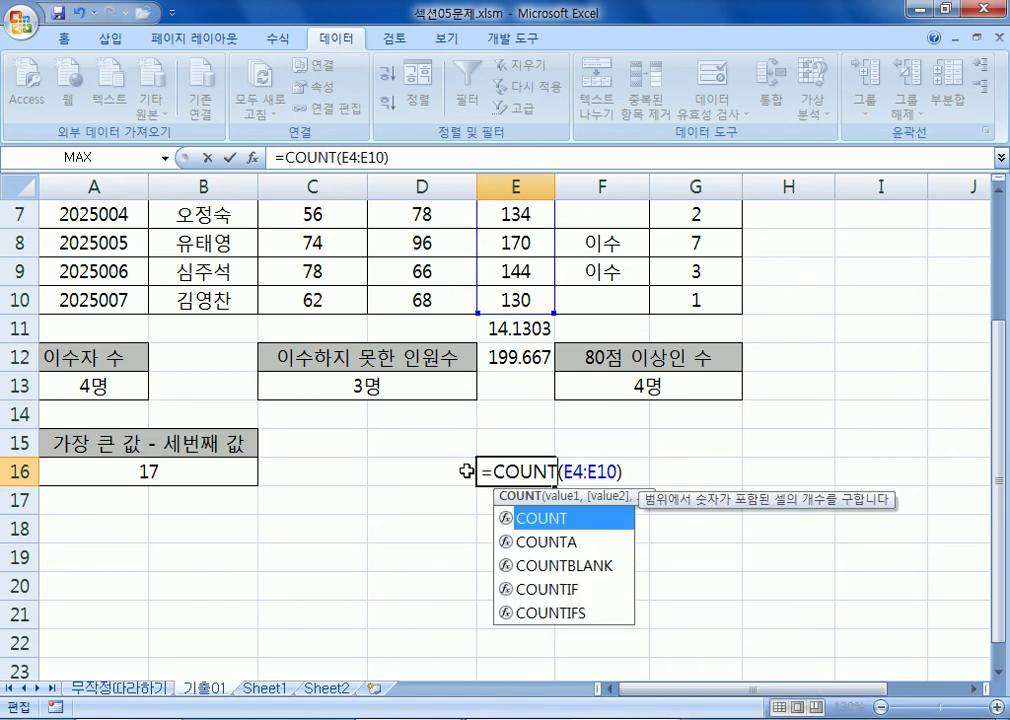
key("BackSpace")
key("BackSpace")
key("BackSpace")
key("BackSpace")
key("BackSpace")
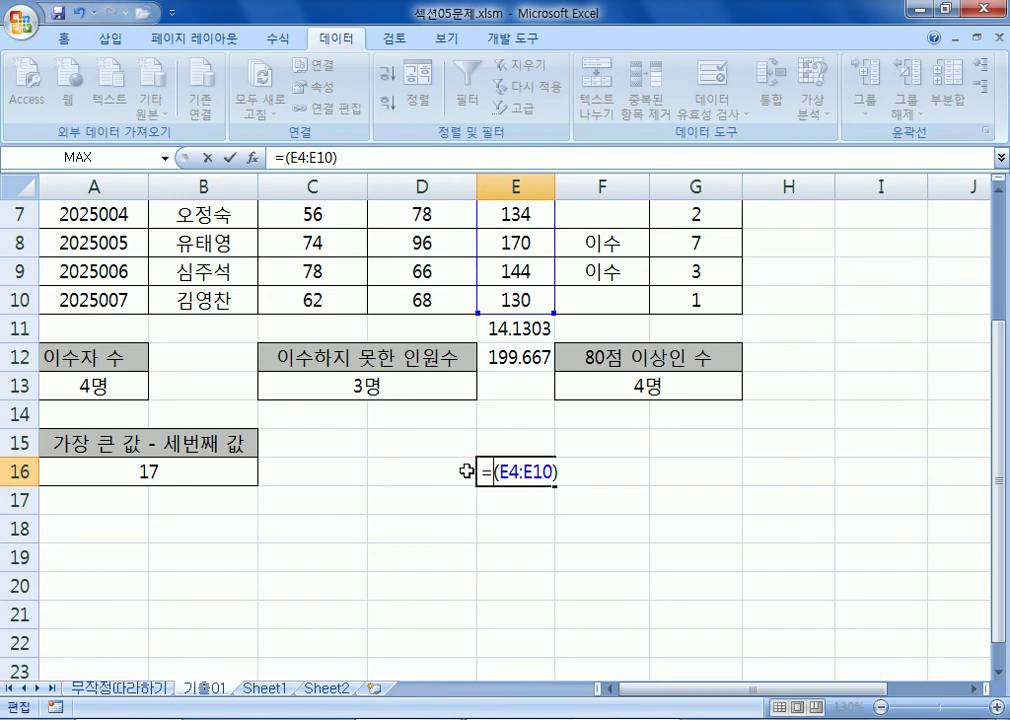
type("STDEV")
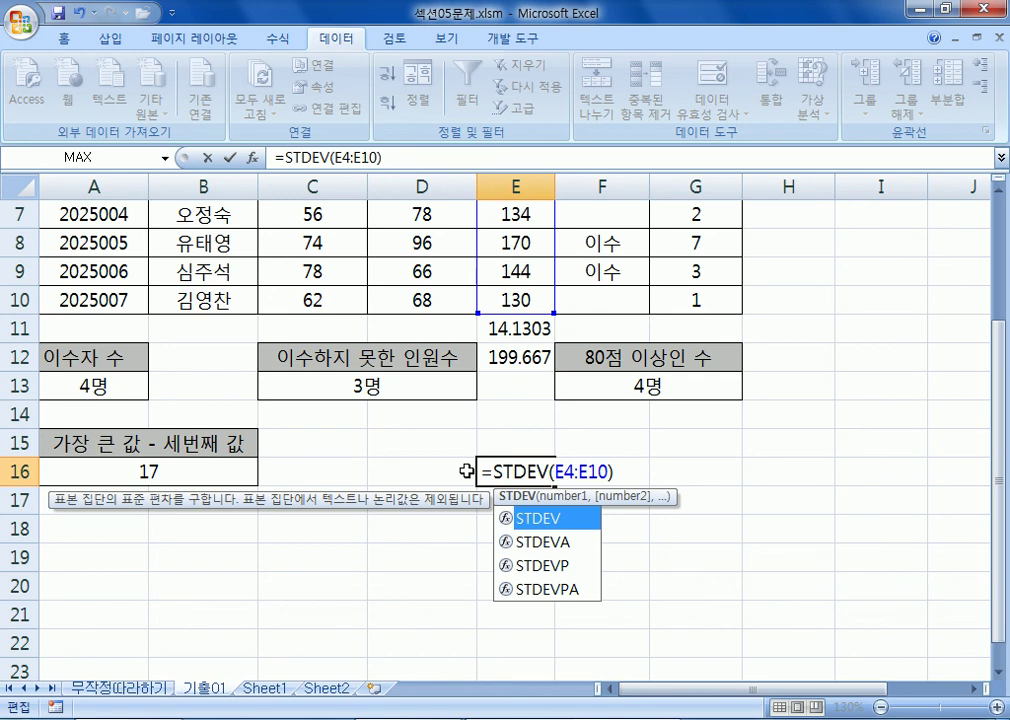
Discard the open E16 edit and clear the demonstration formulas from E16 and E11:E12
key("Escape")
key("Escape")
key("Delete")
left_click_drag(492, 330, 498, 352)
key("Delete")
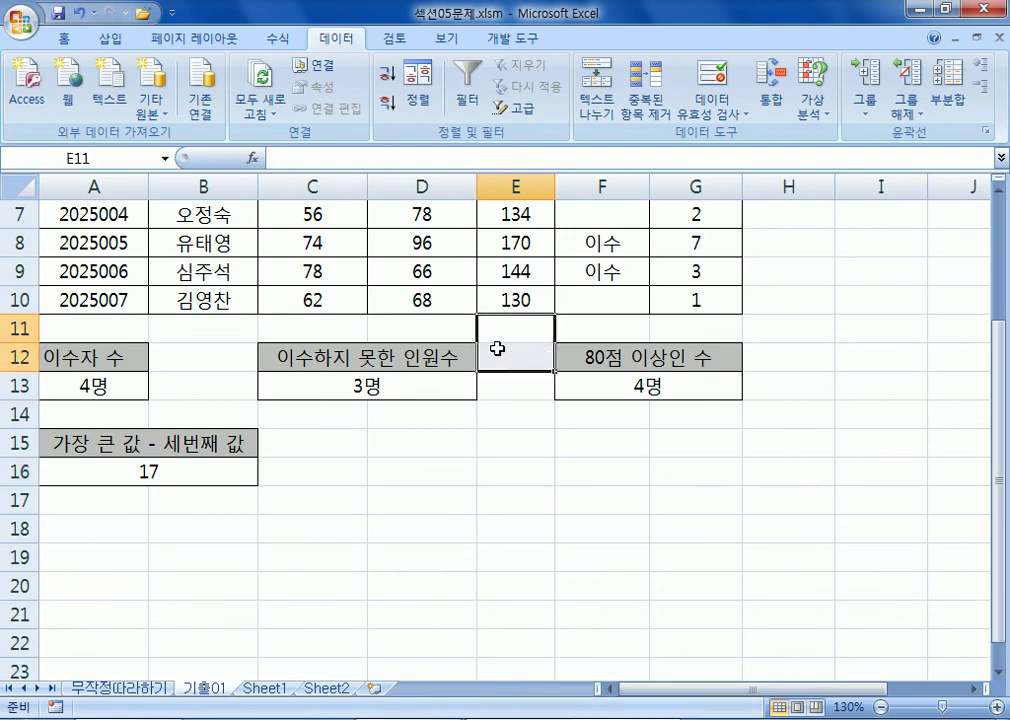
left_click(530, 436)
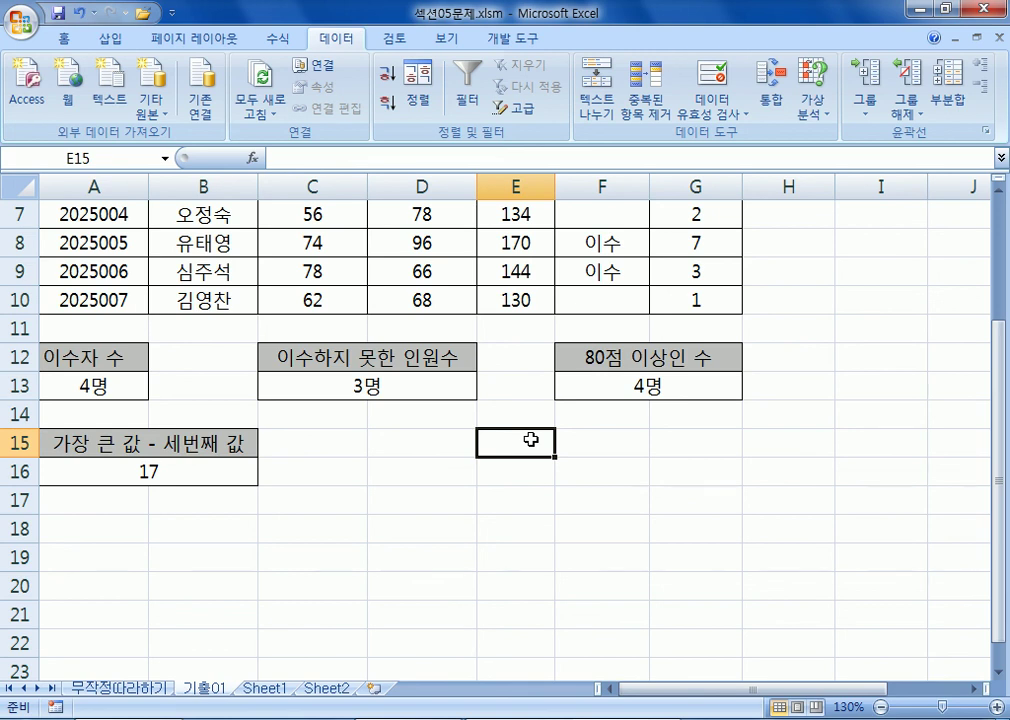
Examine the 평가 ranks in G4:G10 against the 총점 scores in E4:E10
scroll(530, 430, "up", 1)
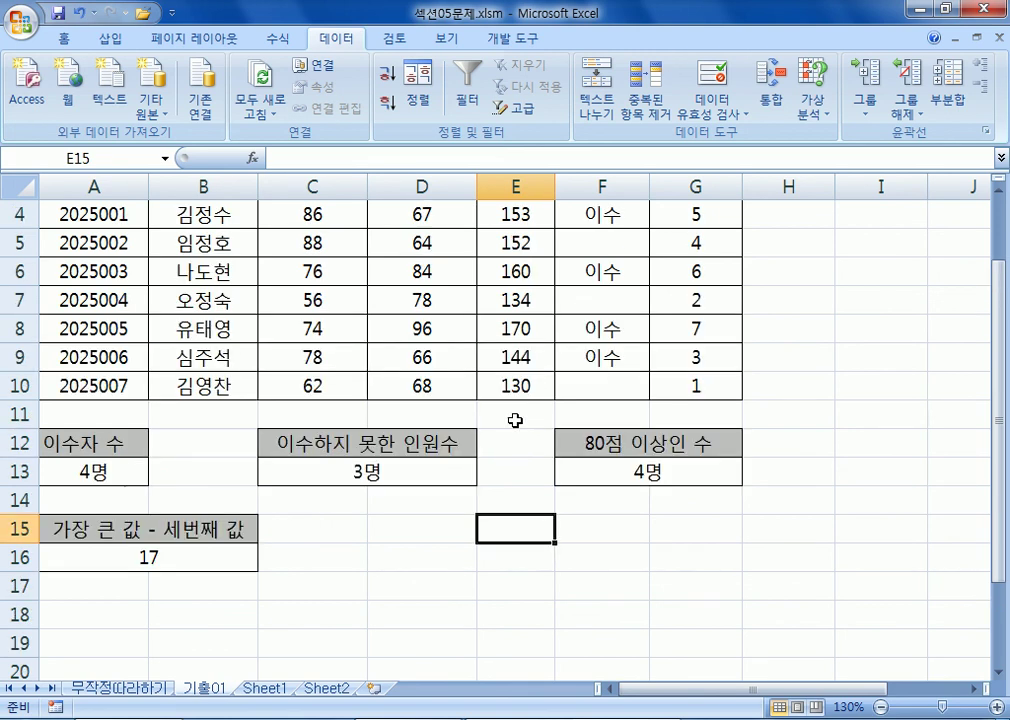
left_click(515, 420)
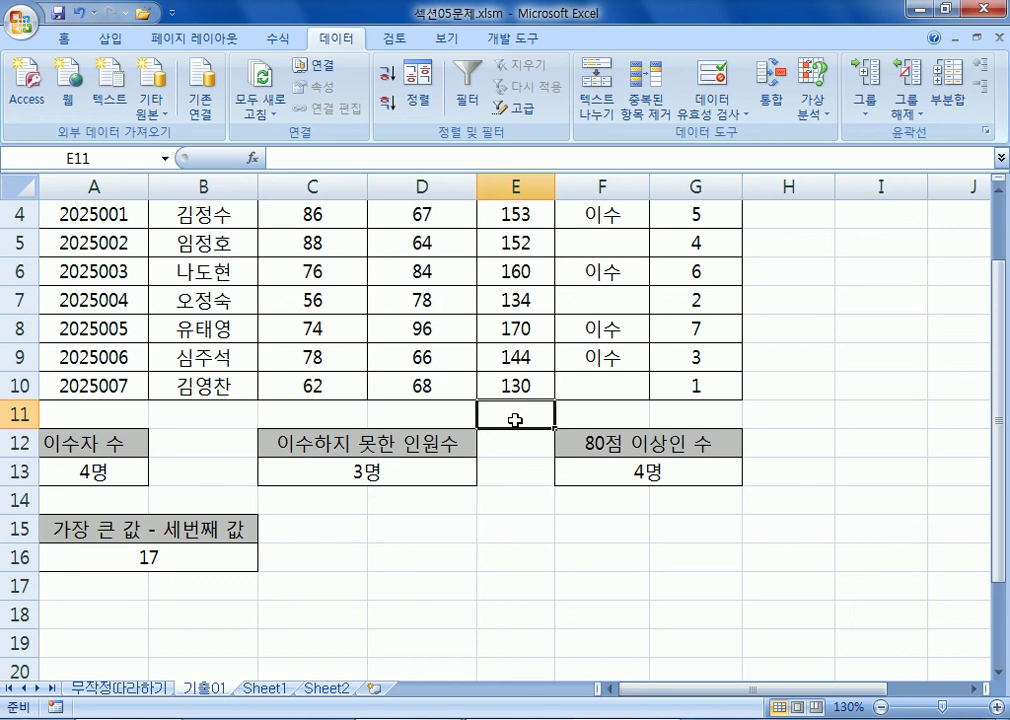
scroll(689, 347, "up", 1)
left_click_drag(694, 295, 708, 461)
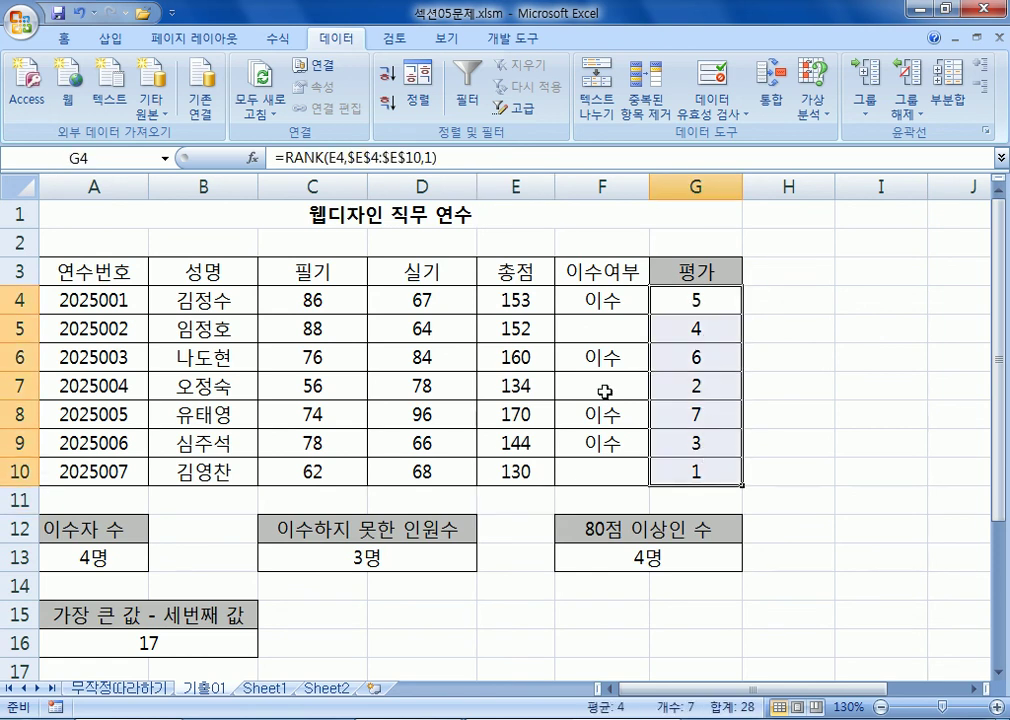
left_click_drag(503, 302, 515, 470)
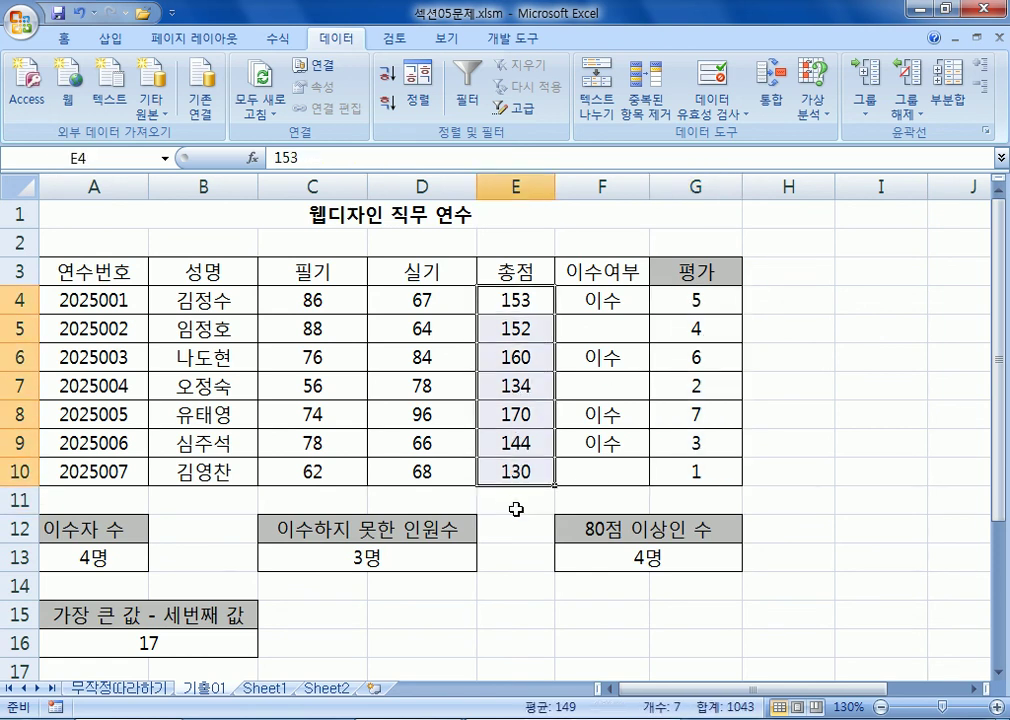
left_click(516, 498)
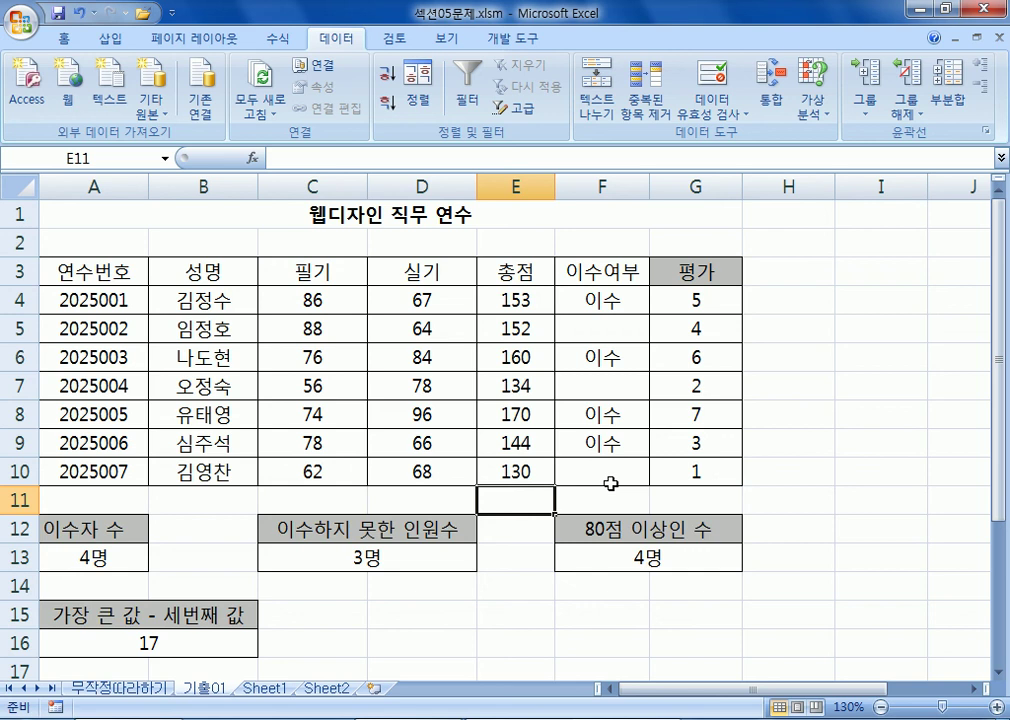
Switch to Notepad and start a new line below the VAR note
key("alt+Tab")
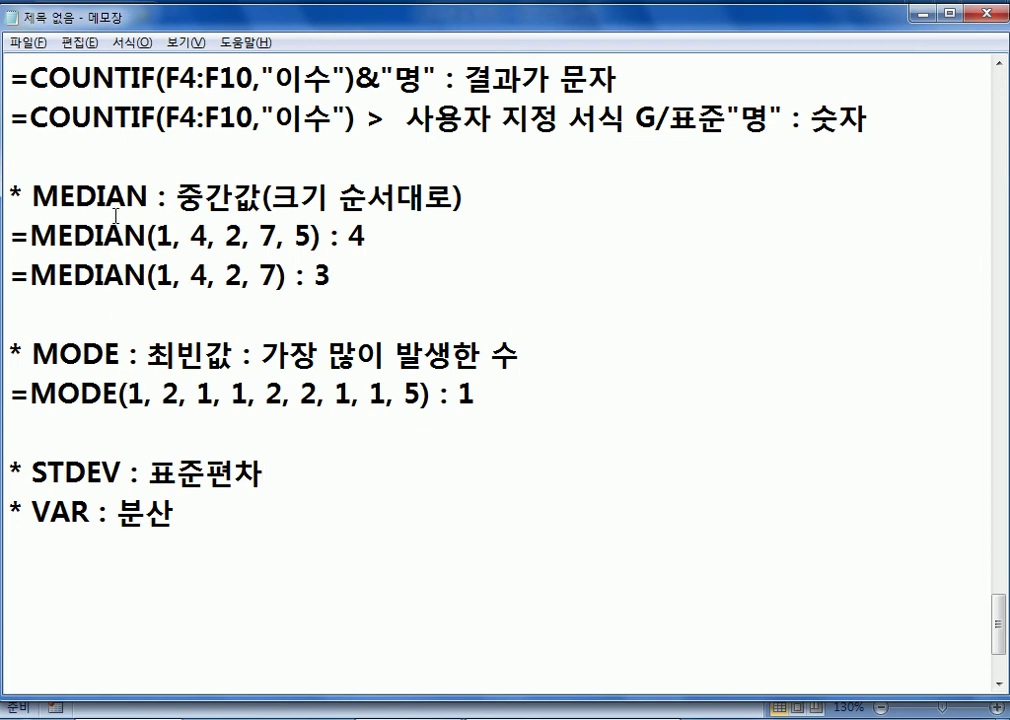
key("Return")
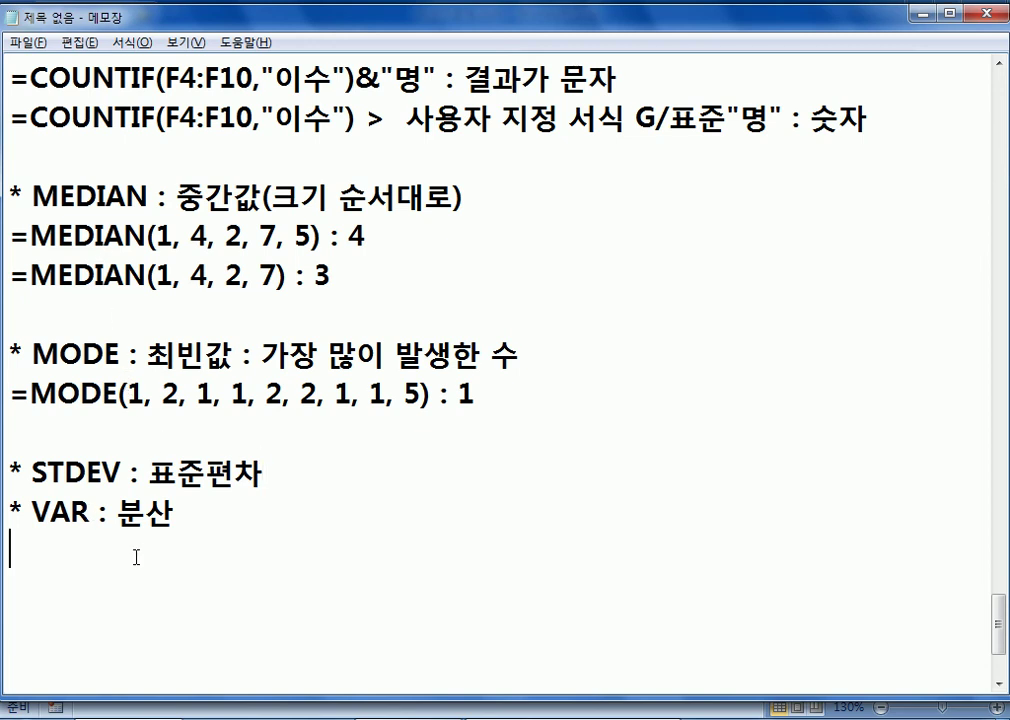